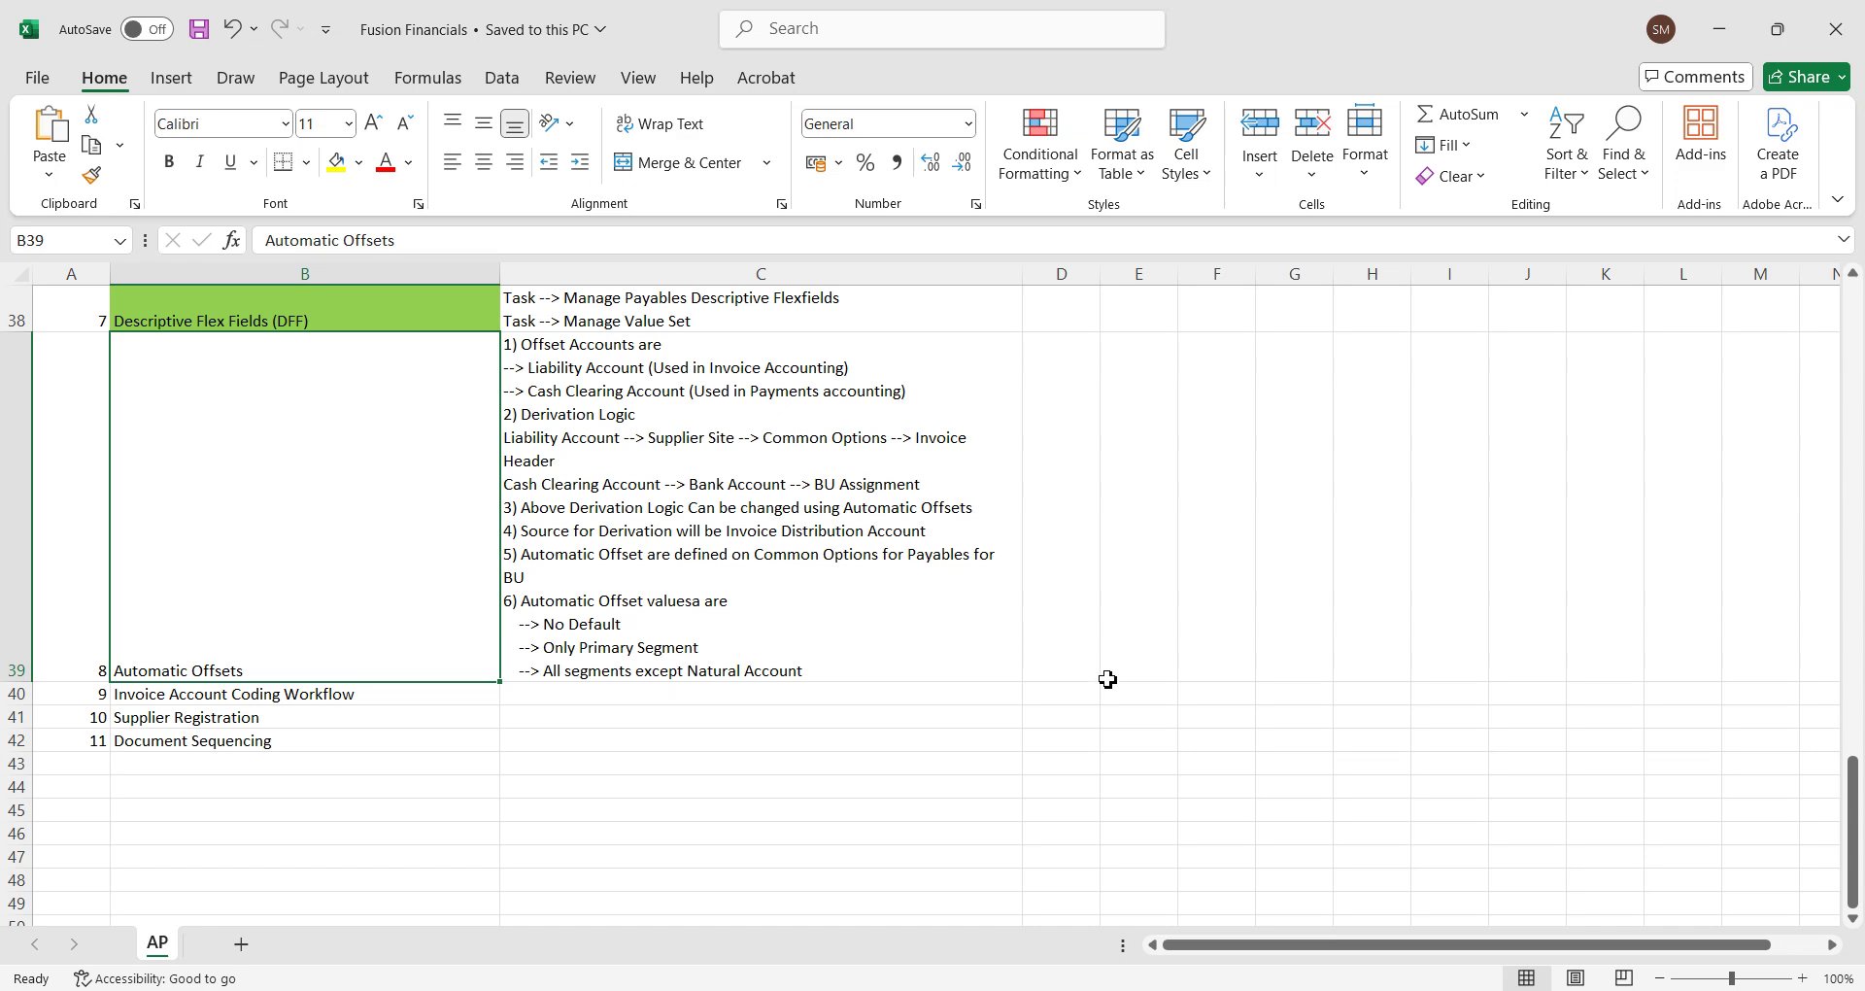
# Switch from Excel to the Fusion Financials Word document with the offset account derivation tables.
pyautogui.click(1309, 990)
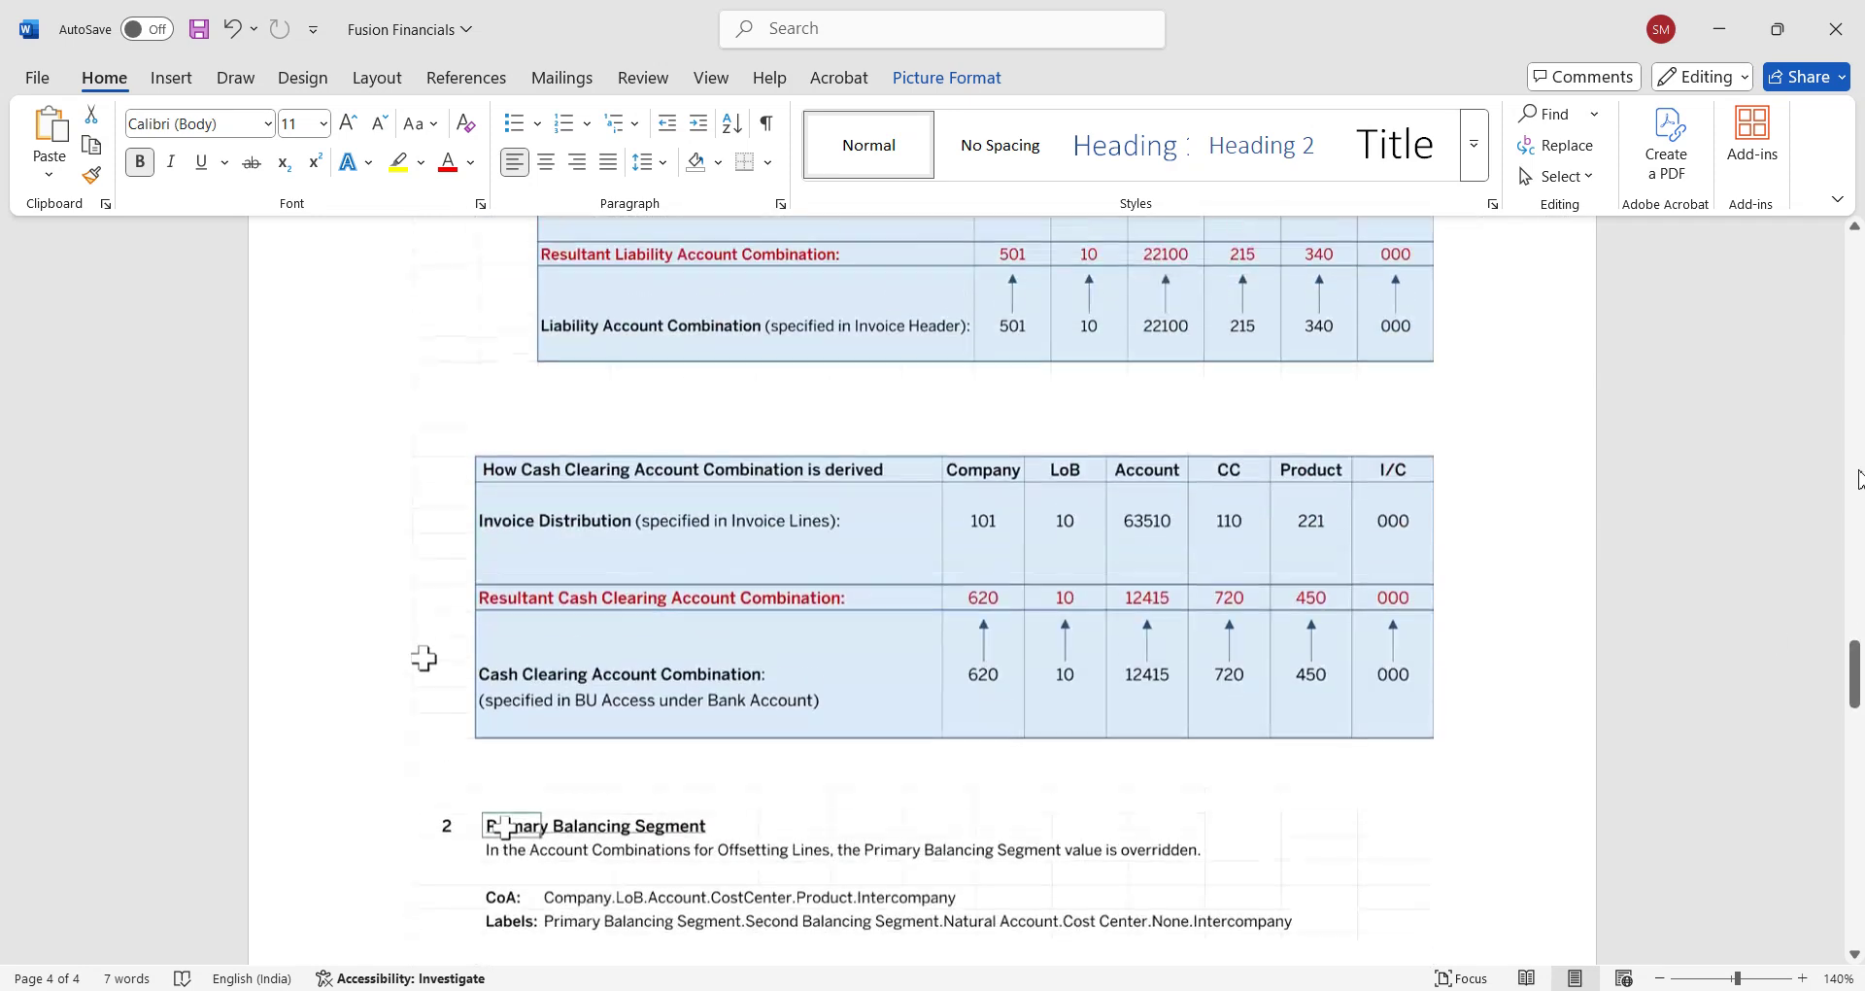
# Read through the liability and cash clearing derivation tables, then return to the Excel AP notes.
pyautogui.scroll(8, 1857, 478)
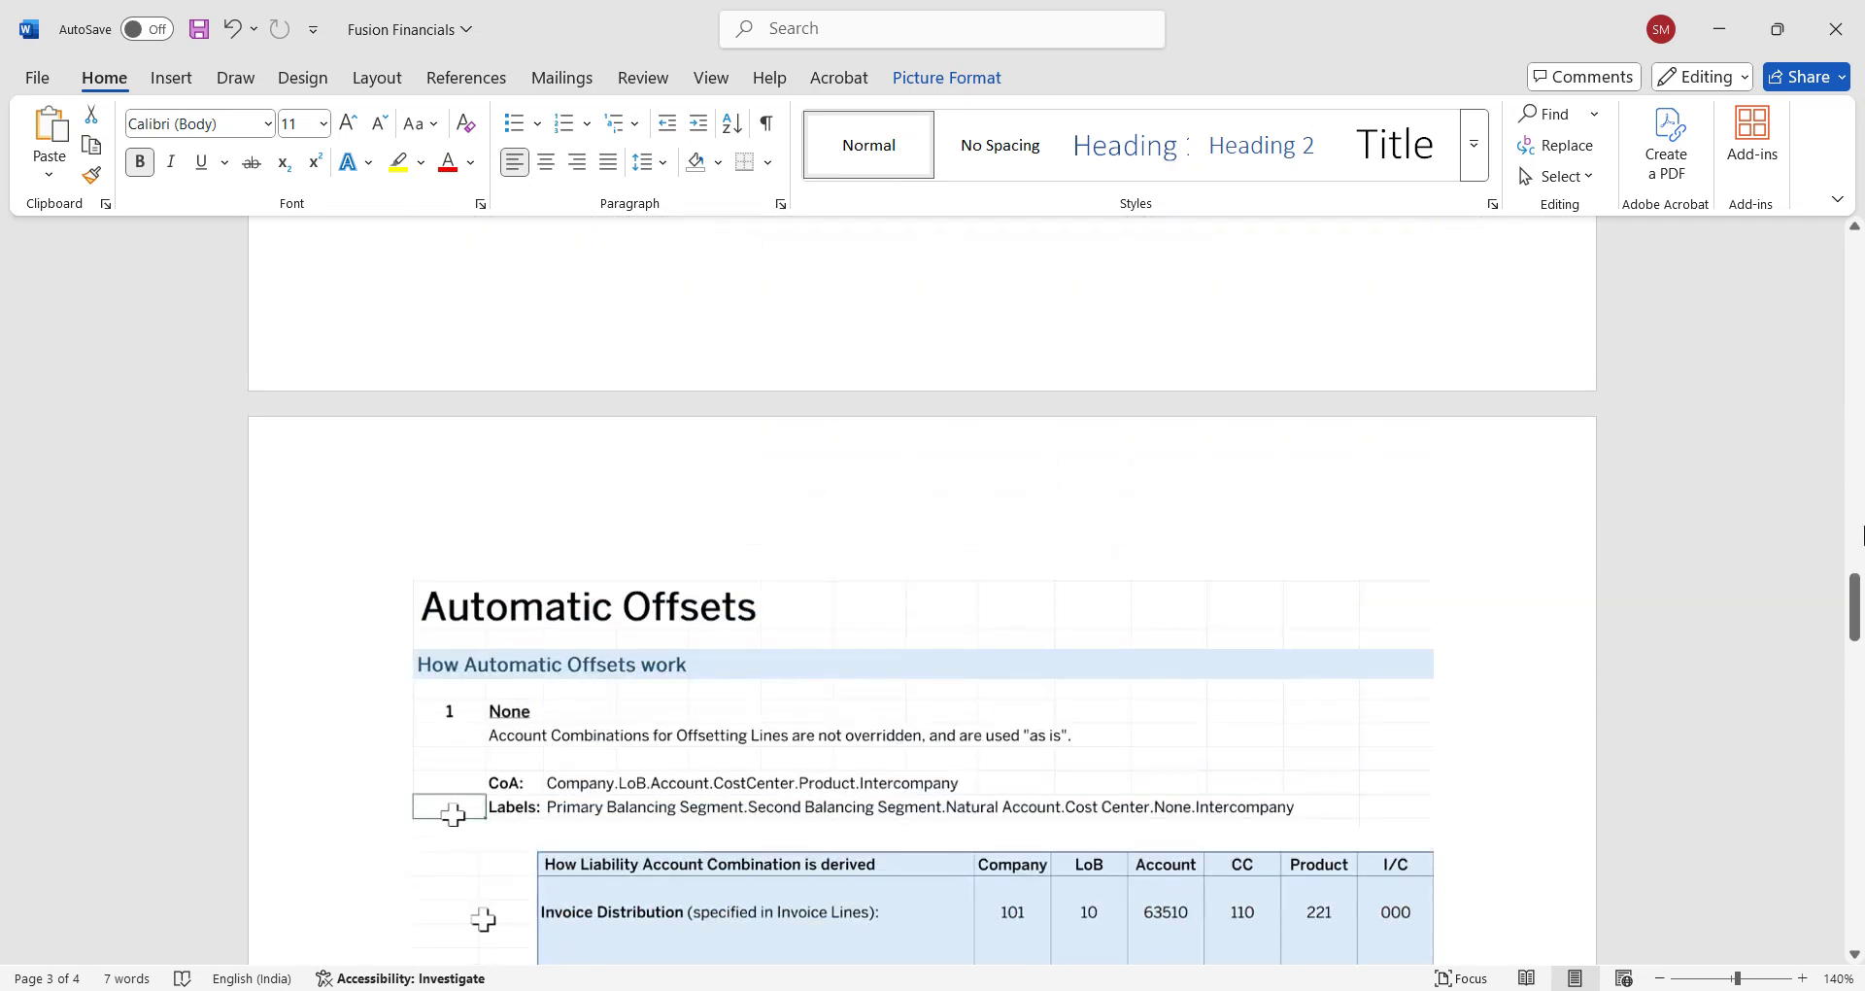
pyautogui.moveTo(1856, 594); pyautogui.dragTo(1857, 649)
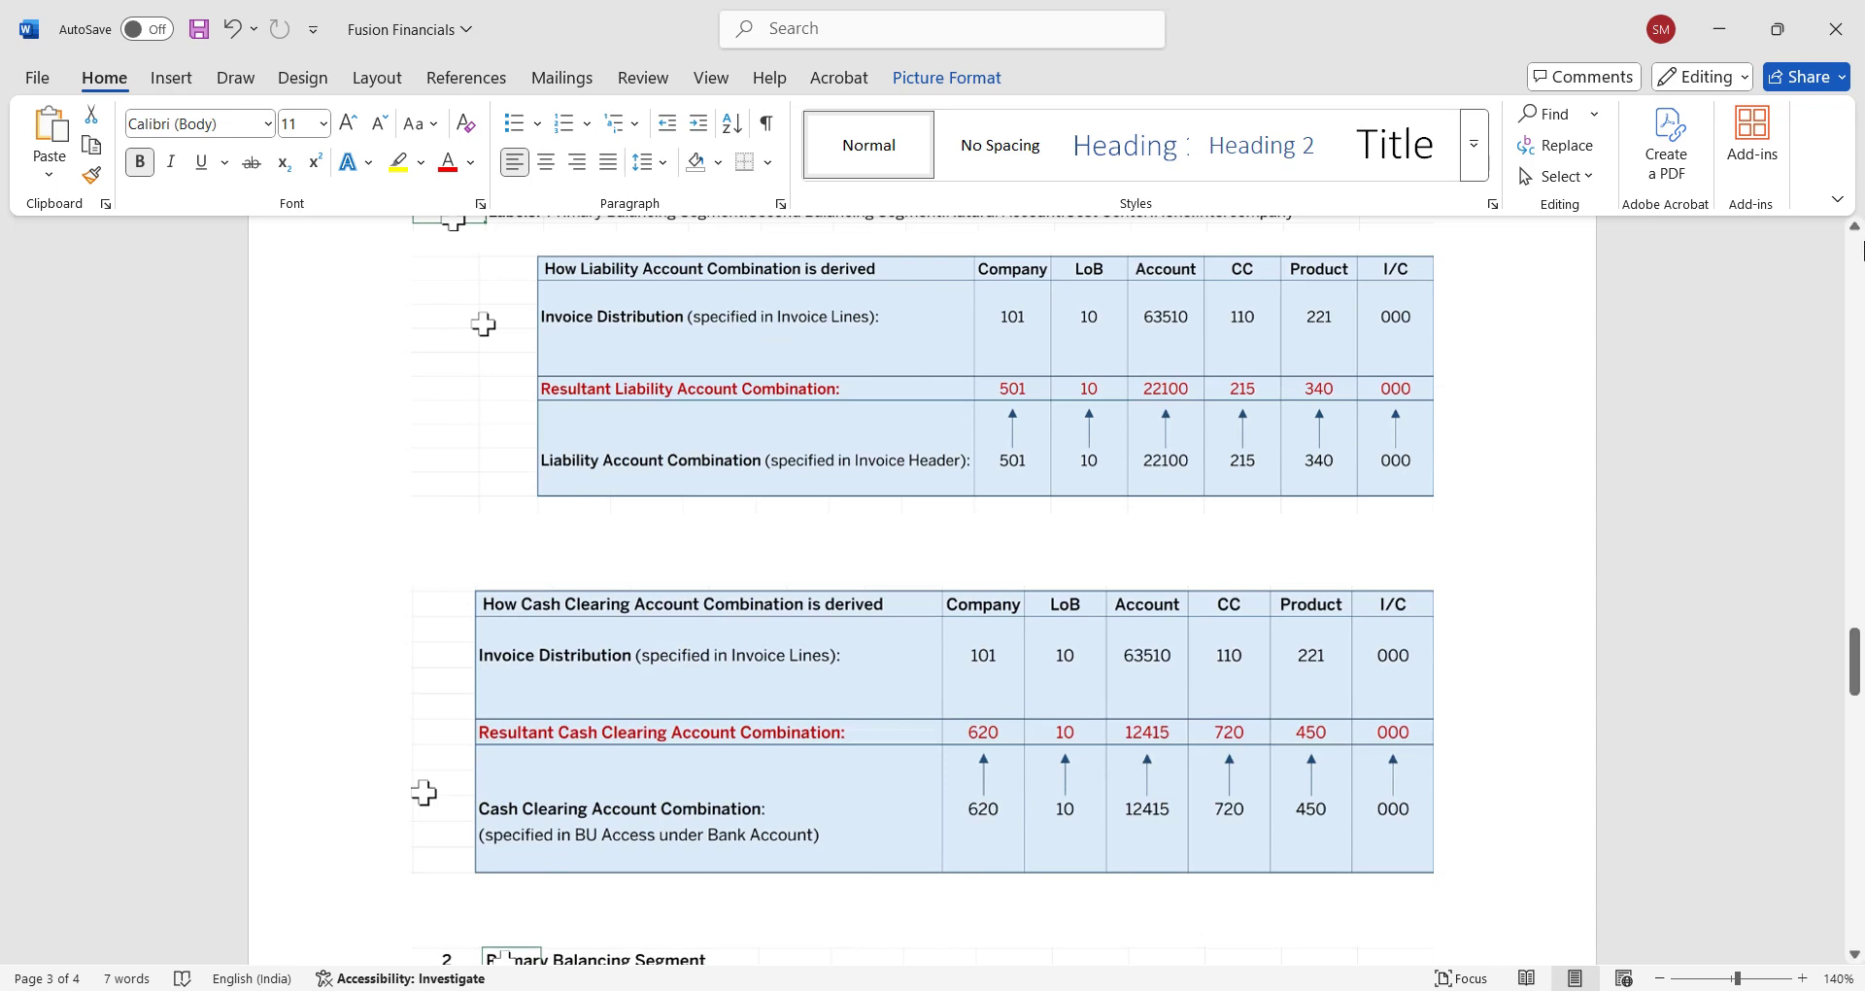
pyautogui.moveTo(1855, 663)
pyautogui.mouseDown()
pyautogui.moveTo(1856, 636)
pyautogui.moveTo(1857, 652)
pyautogui.mouseUp()
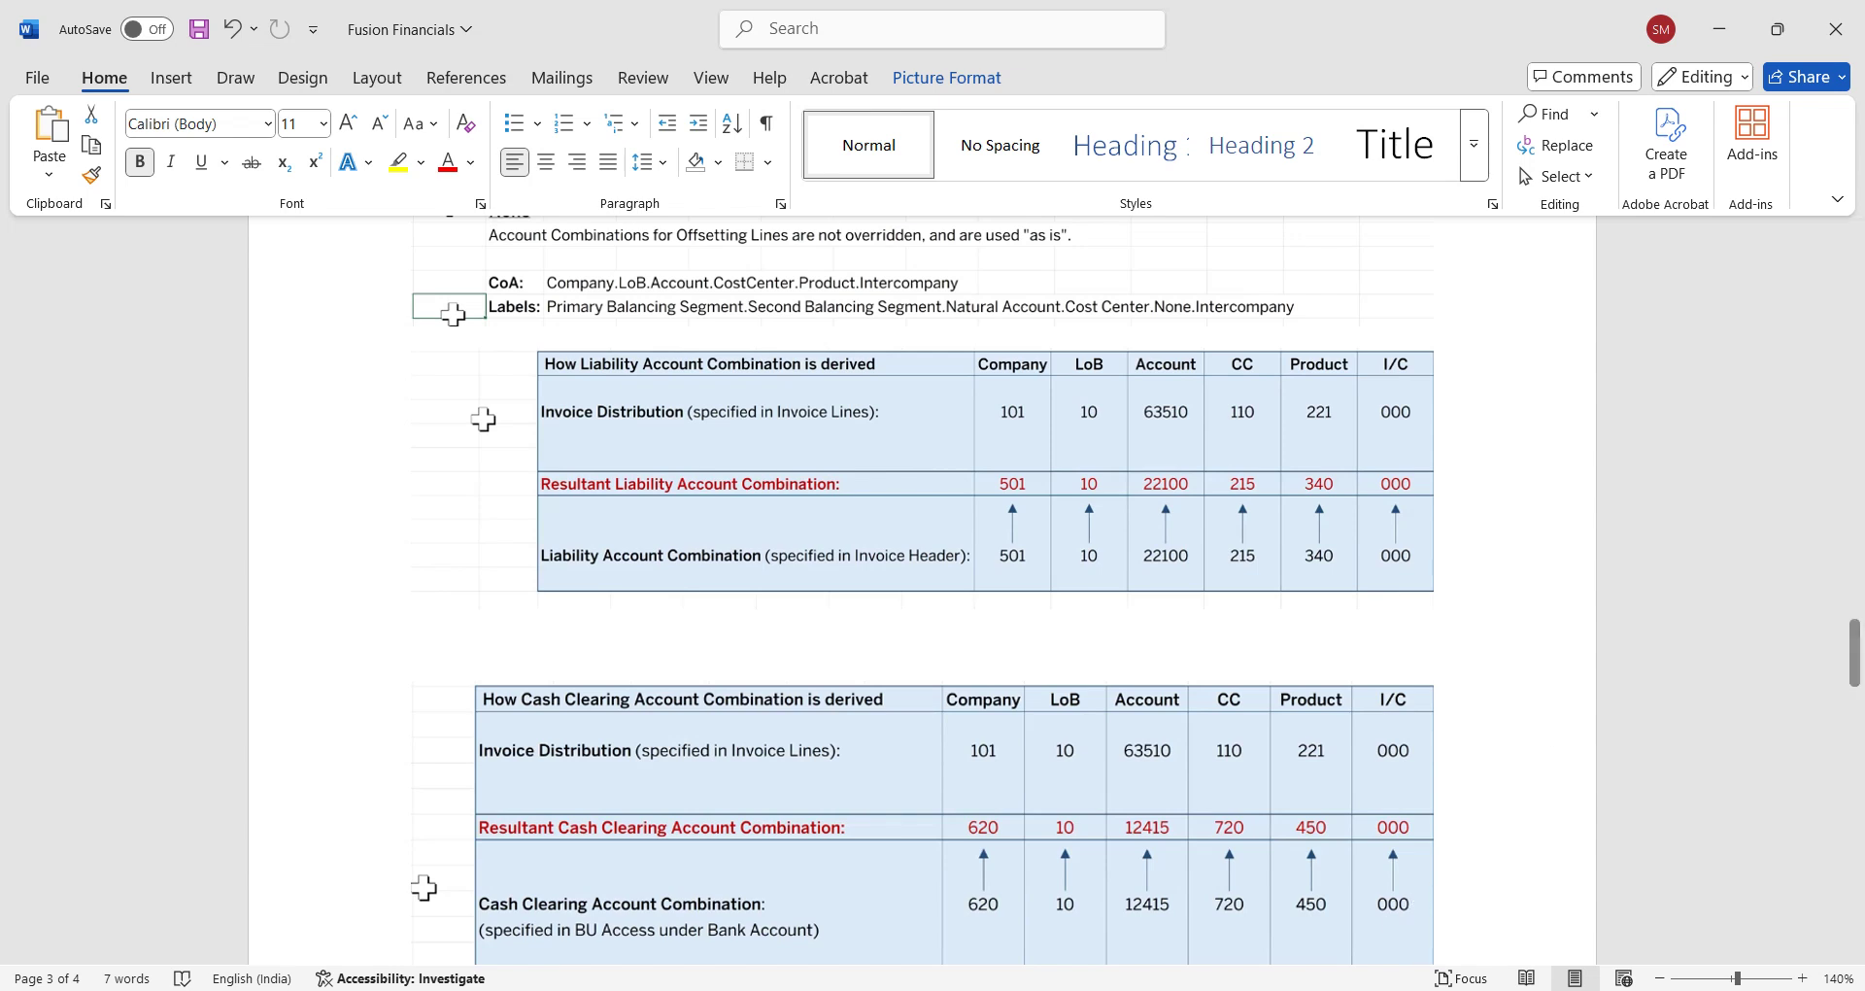
pyautogui.click(1256, 989)
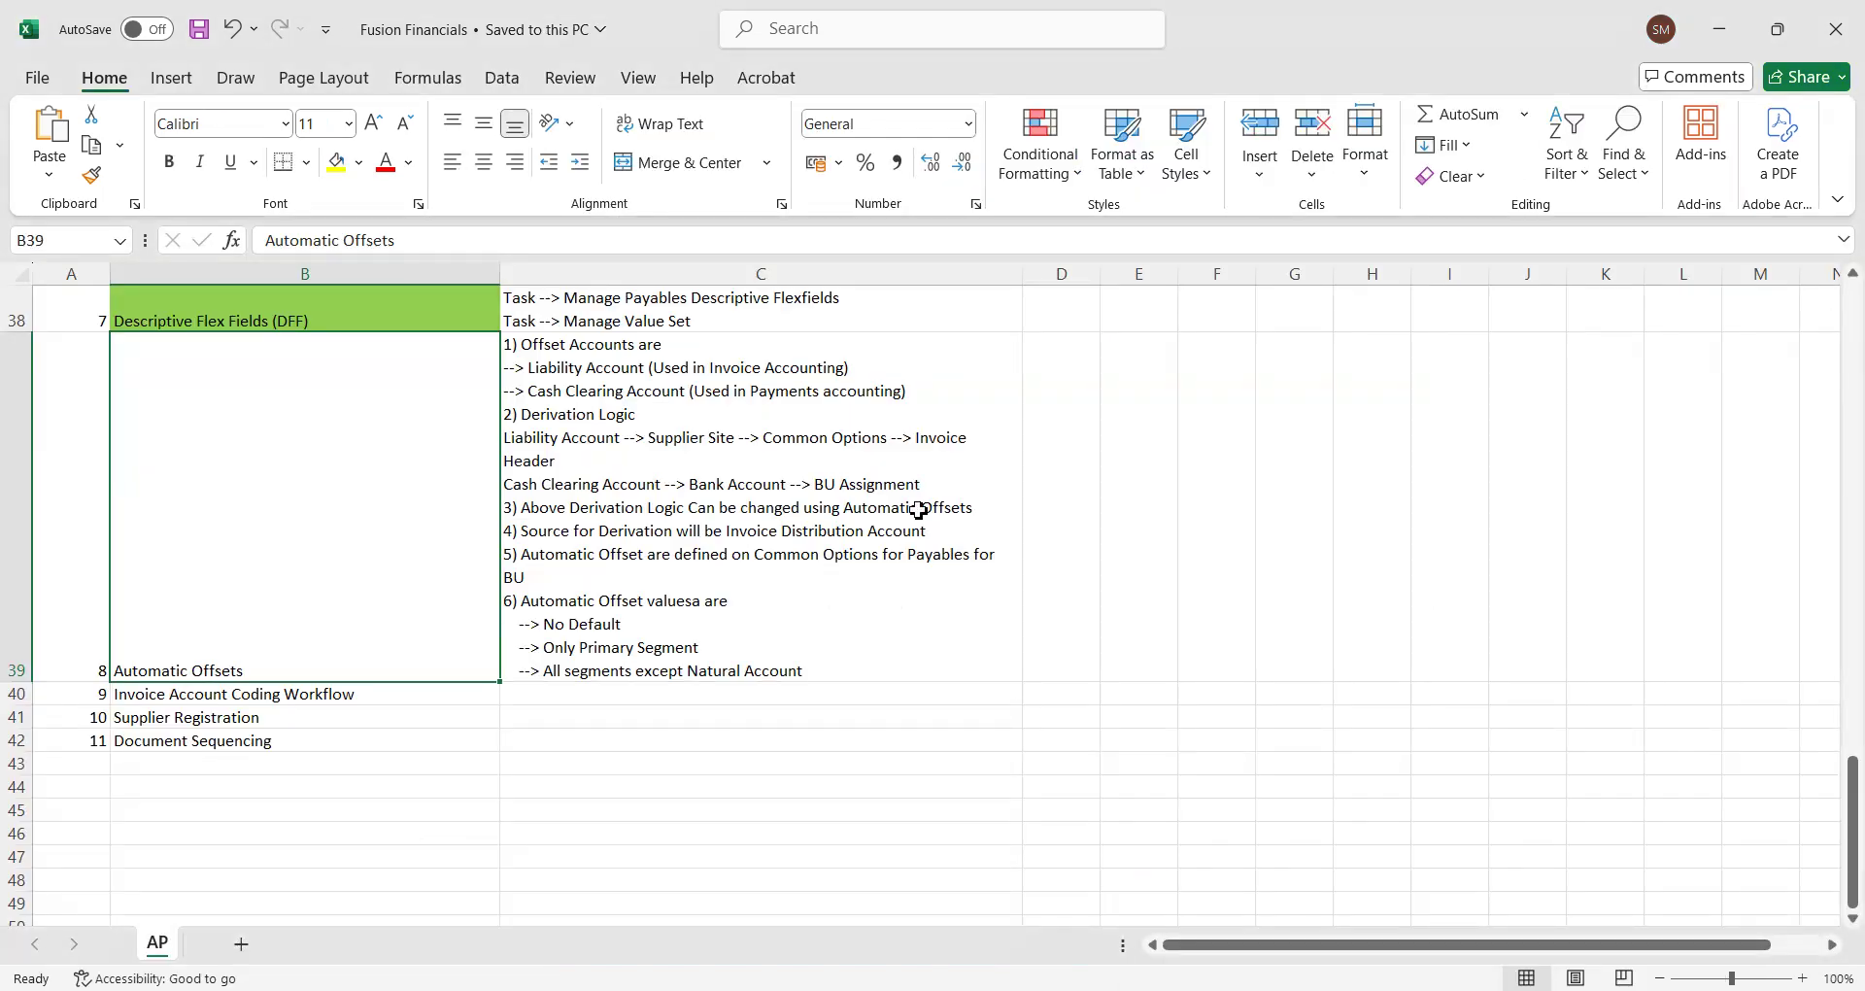
# Select cell C39 in the Excel notes, then bring up the Oracle Fusion home page in Chrome.
pyautogui.click(816, 389)
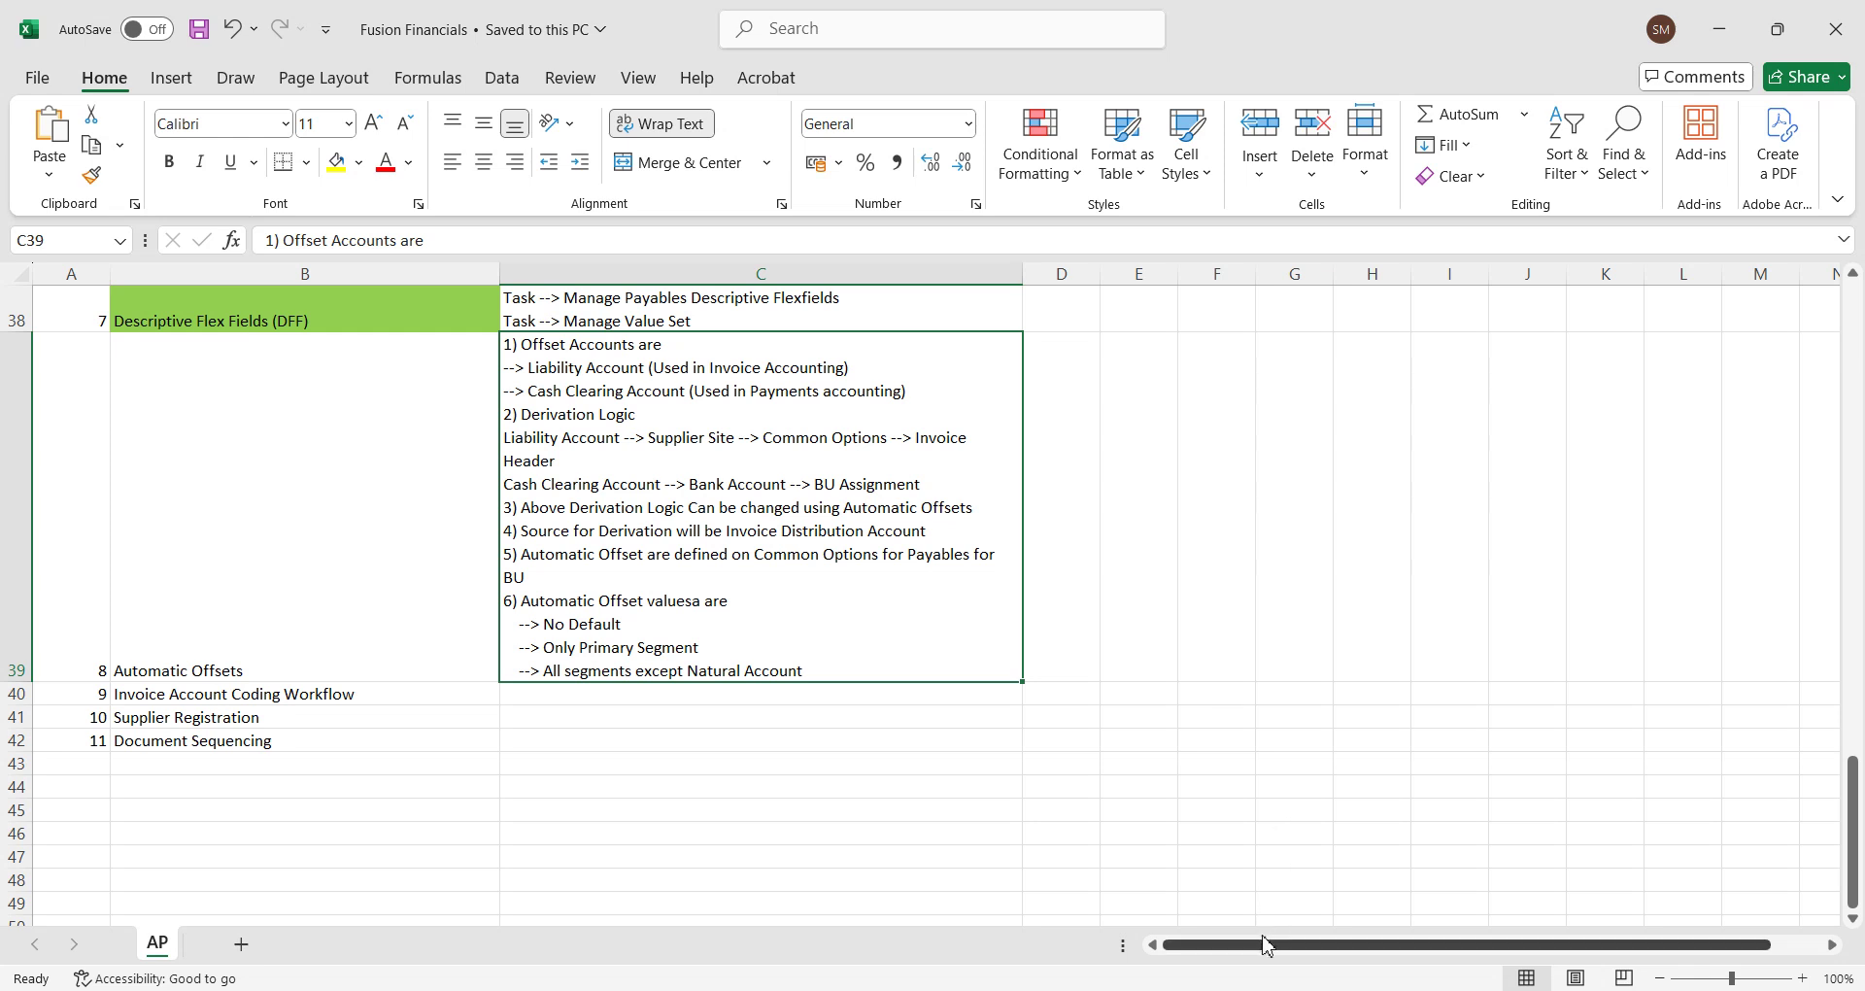
pyautogui.moveTo(1044, 990)
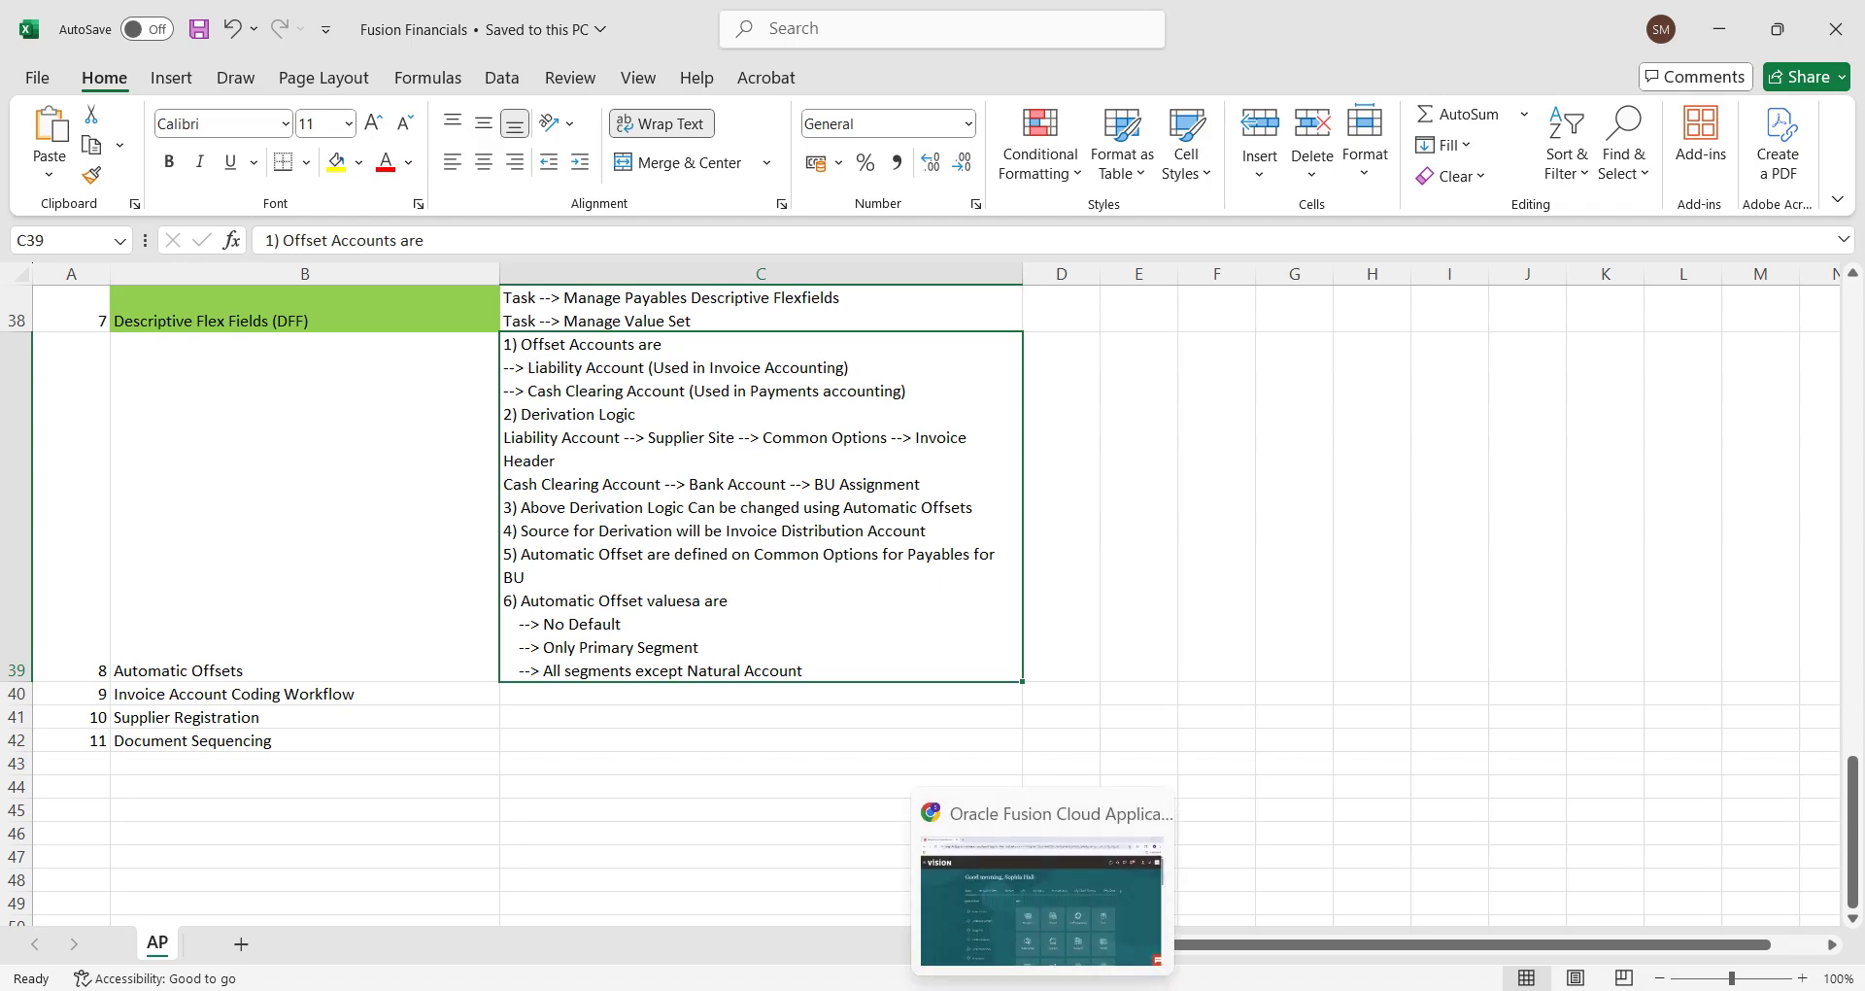
pyautogui.click(1098, 816)
pyautogui.click(1461, 204)
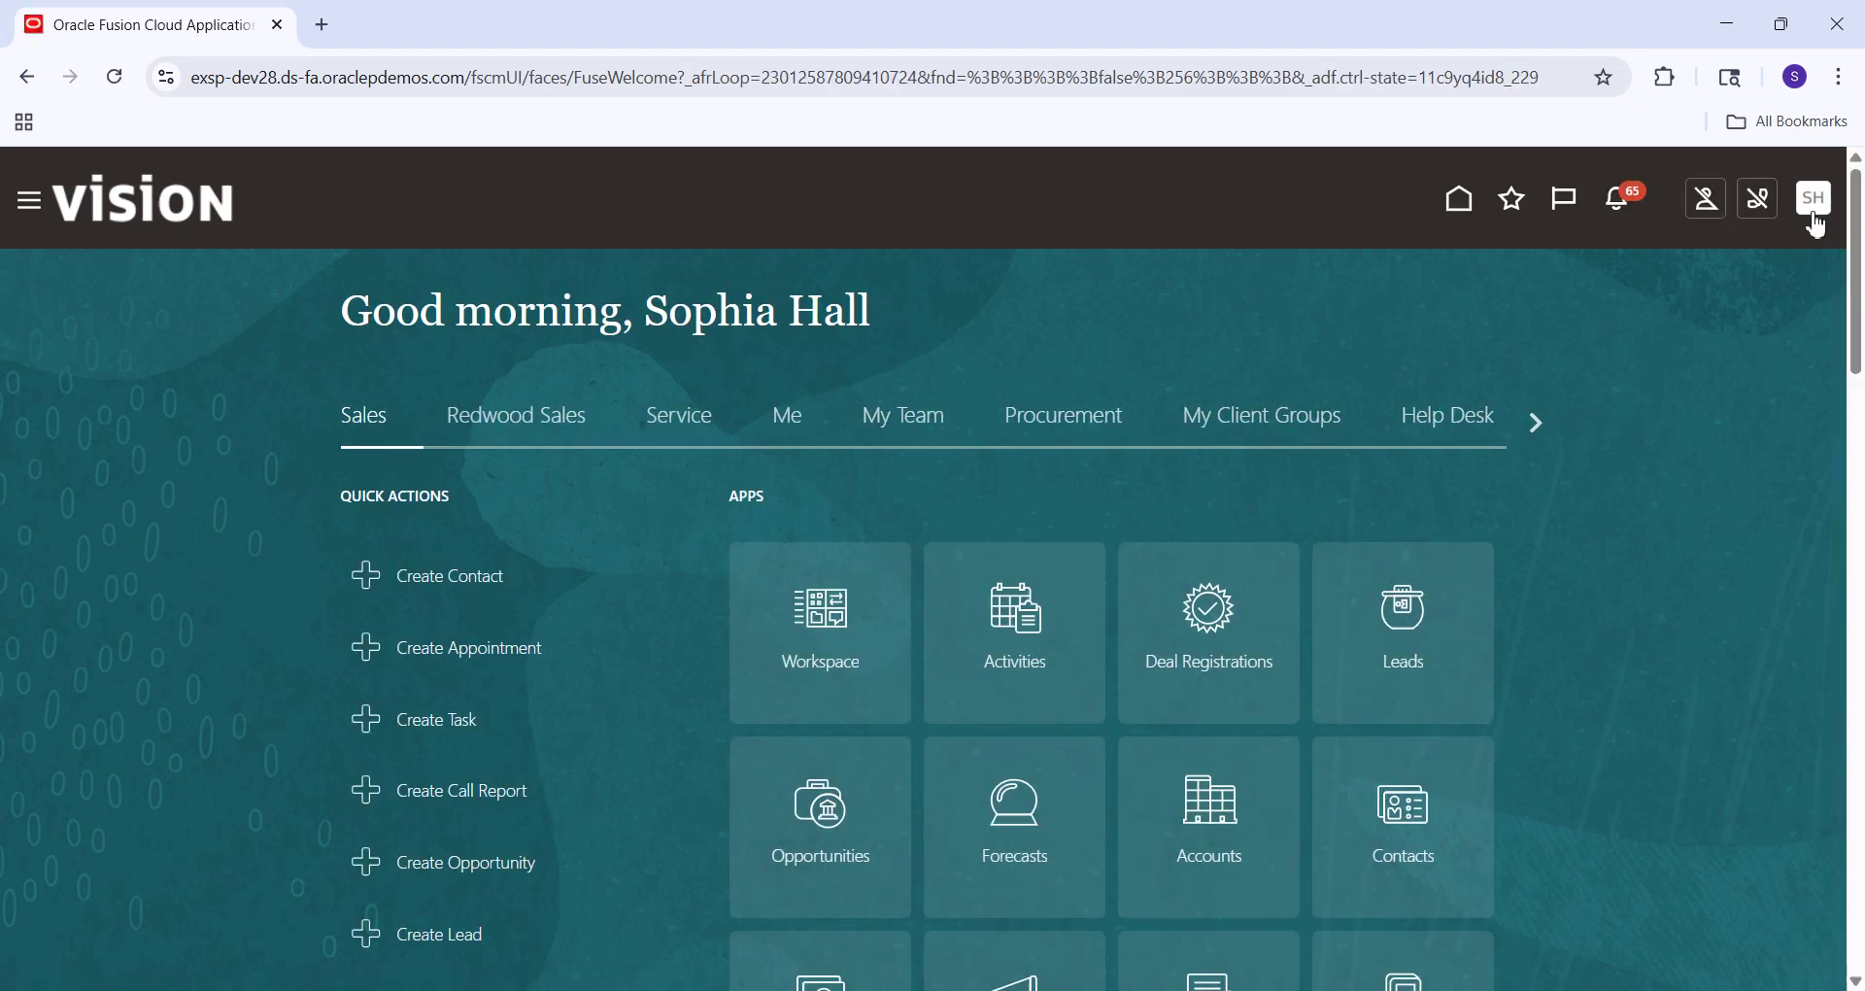
# Open Setup and Maintenance from the user avatar menu.
pyautogui.click(1814, 204)
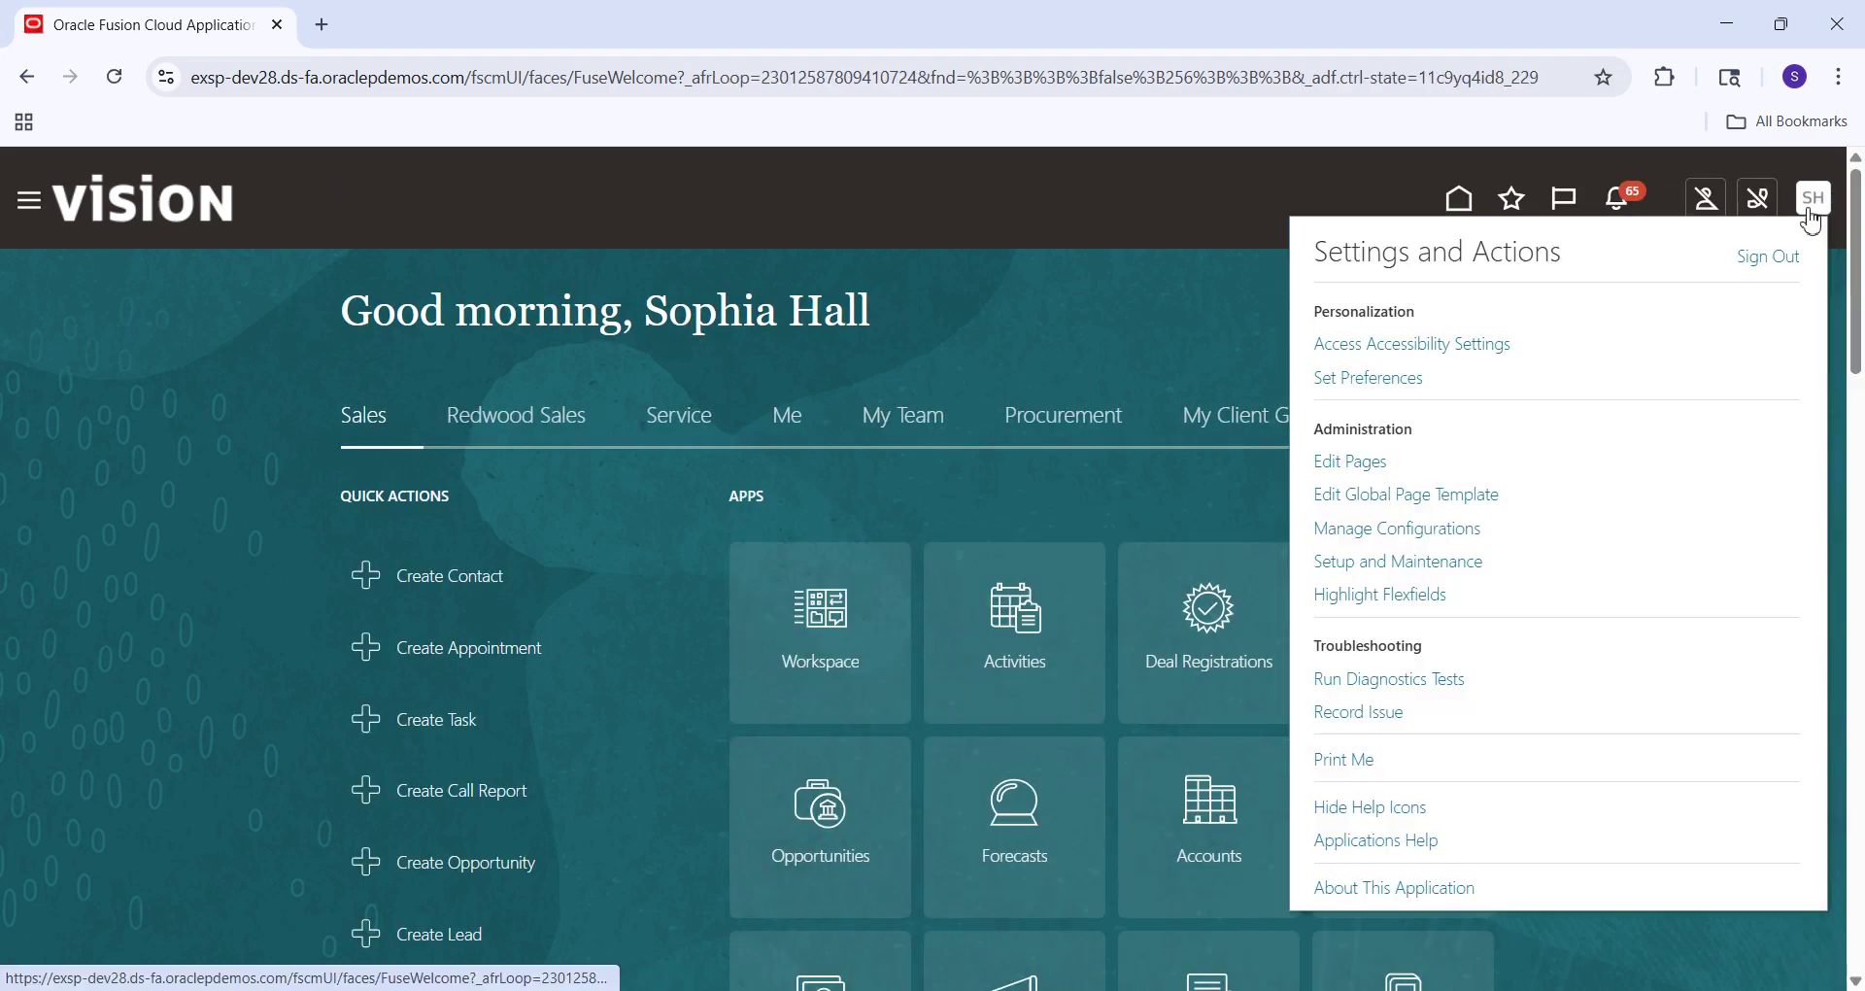
pyautogui.click(1403, 562)
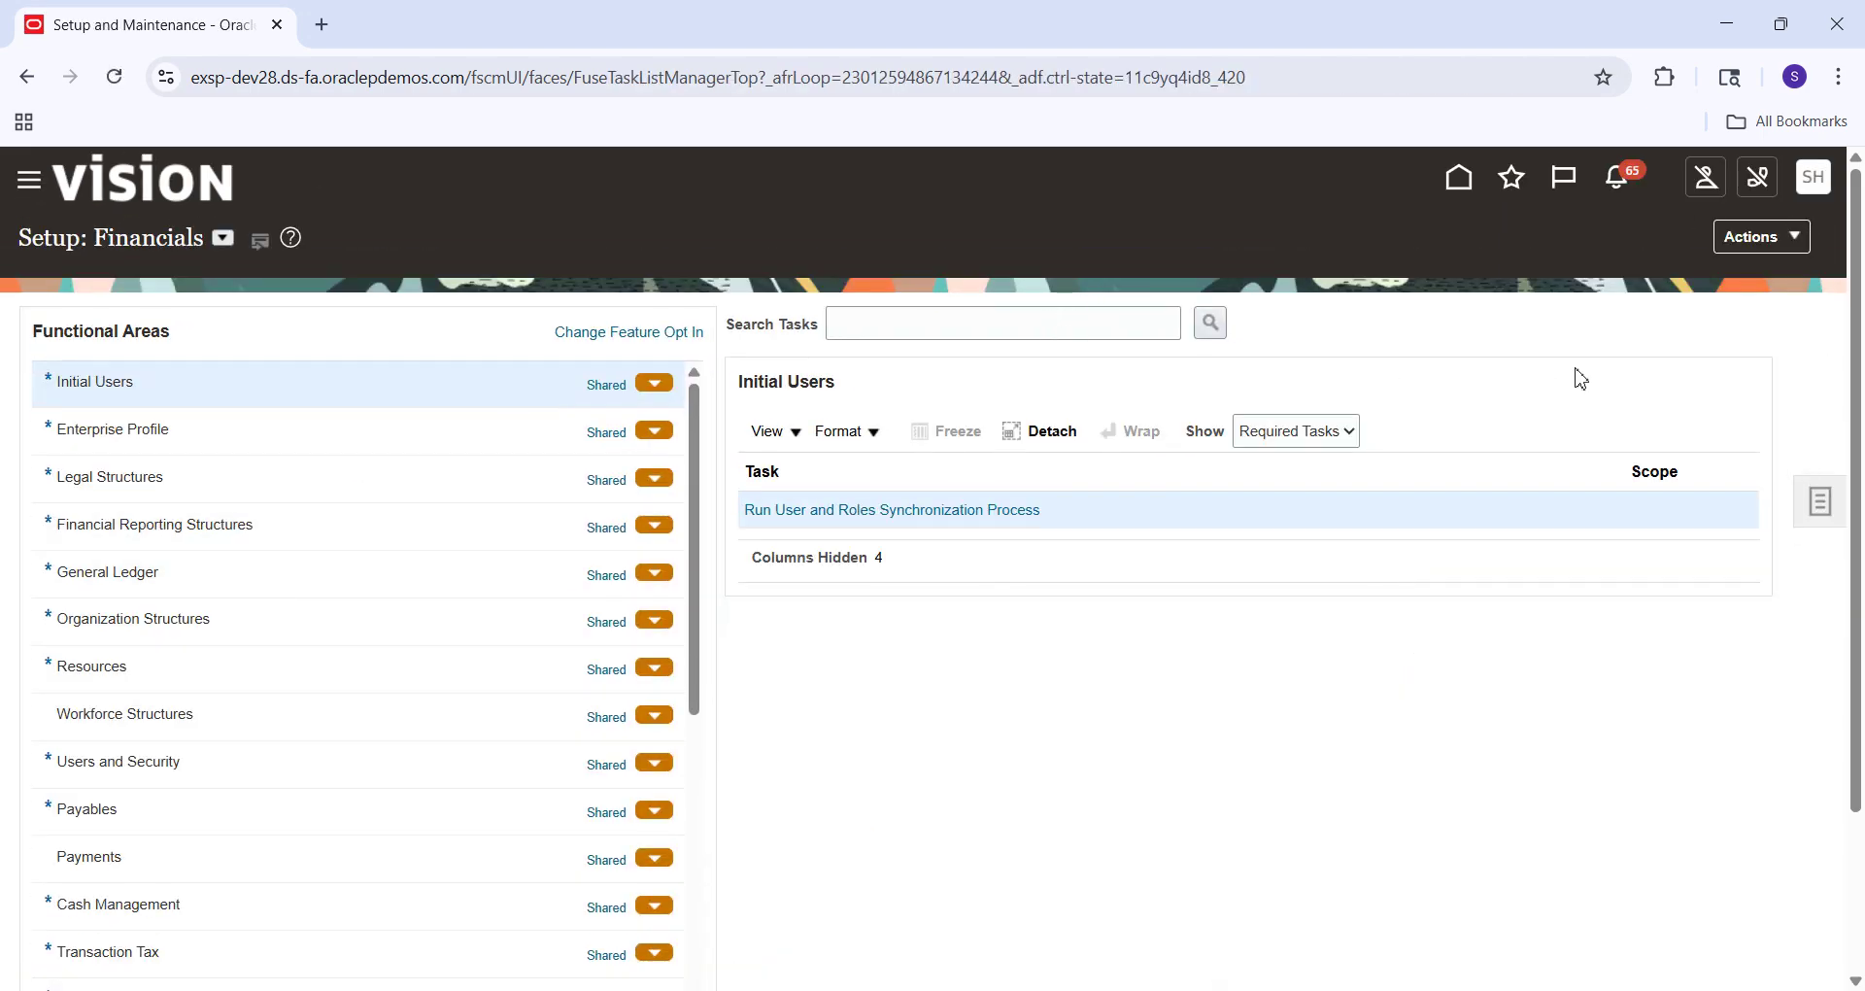
# Find the SM Implementation Project under Manage Implementation Projects and open it.
pyautogui.click(1820, 520)
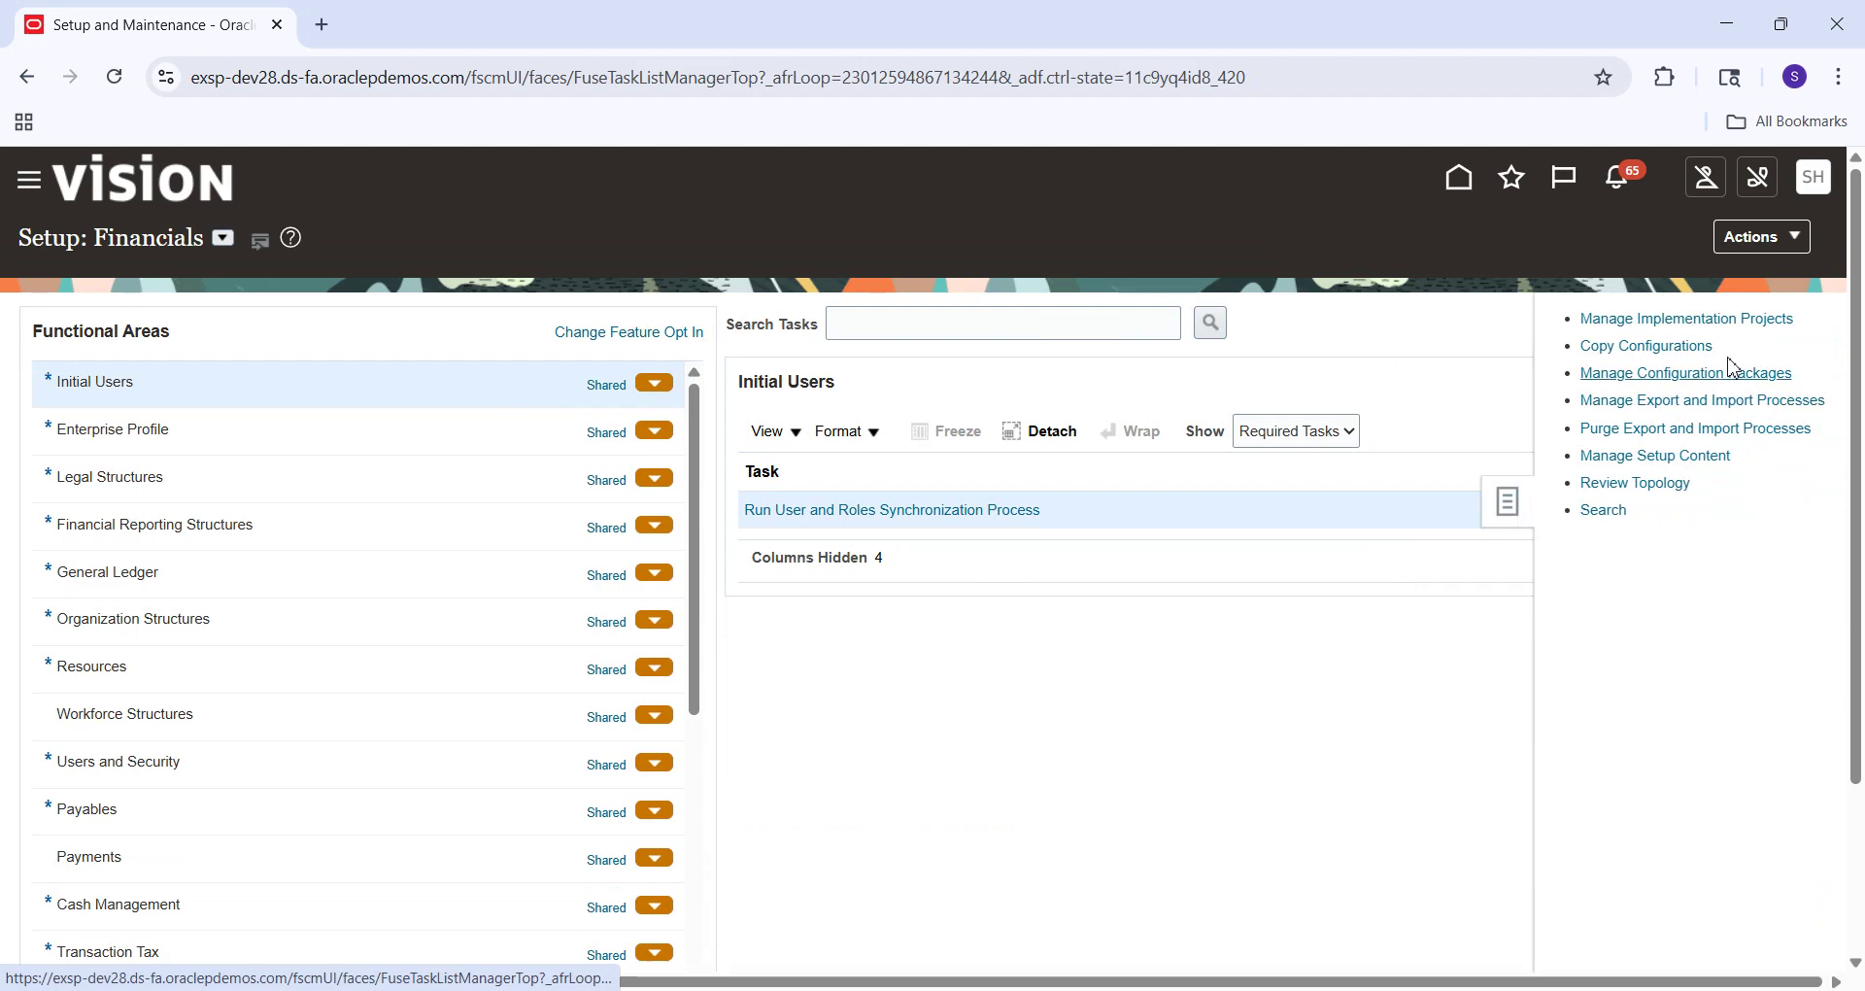
pyautogui.click(1683, 316)
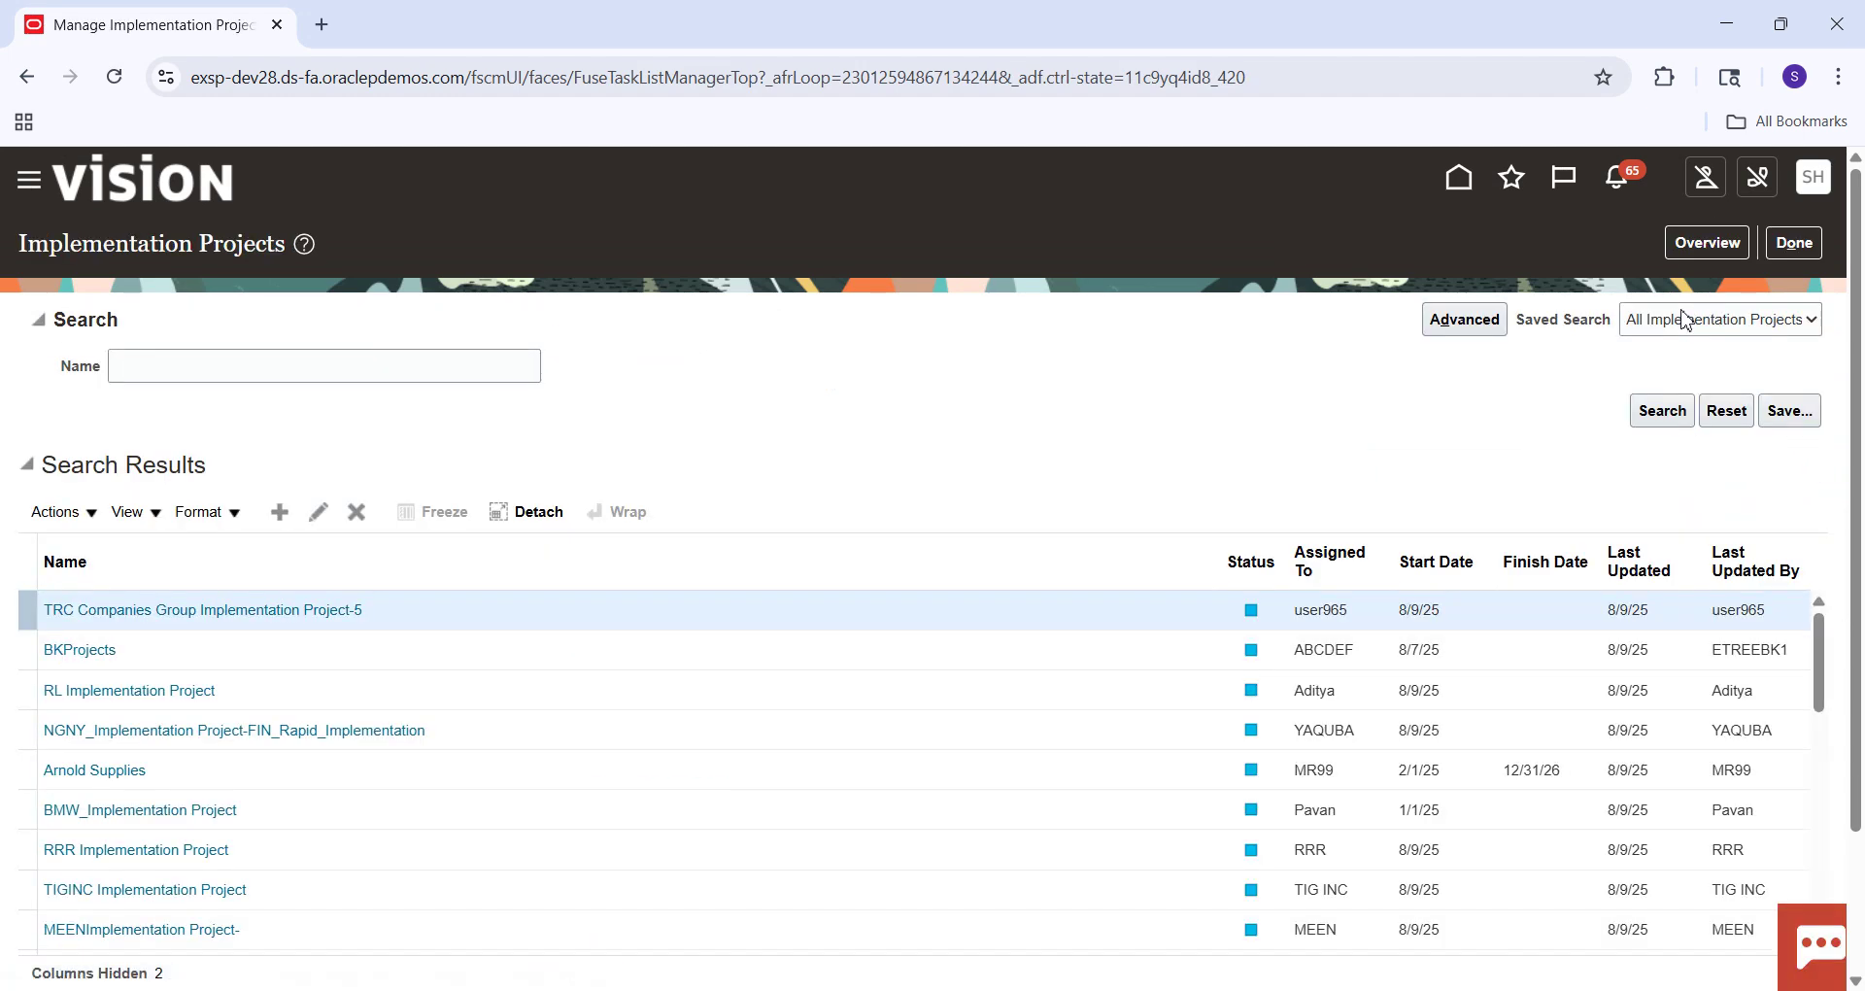
pyautogui.click(433, 369)
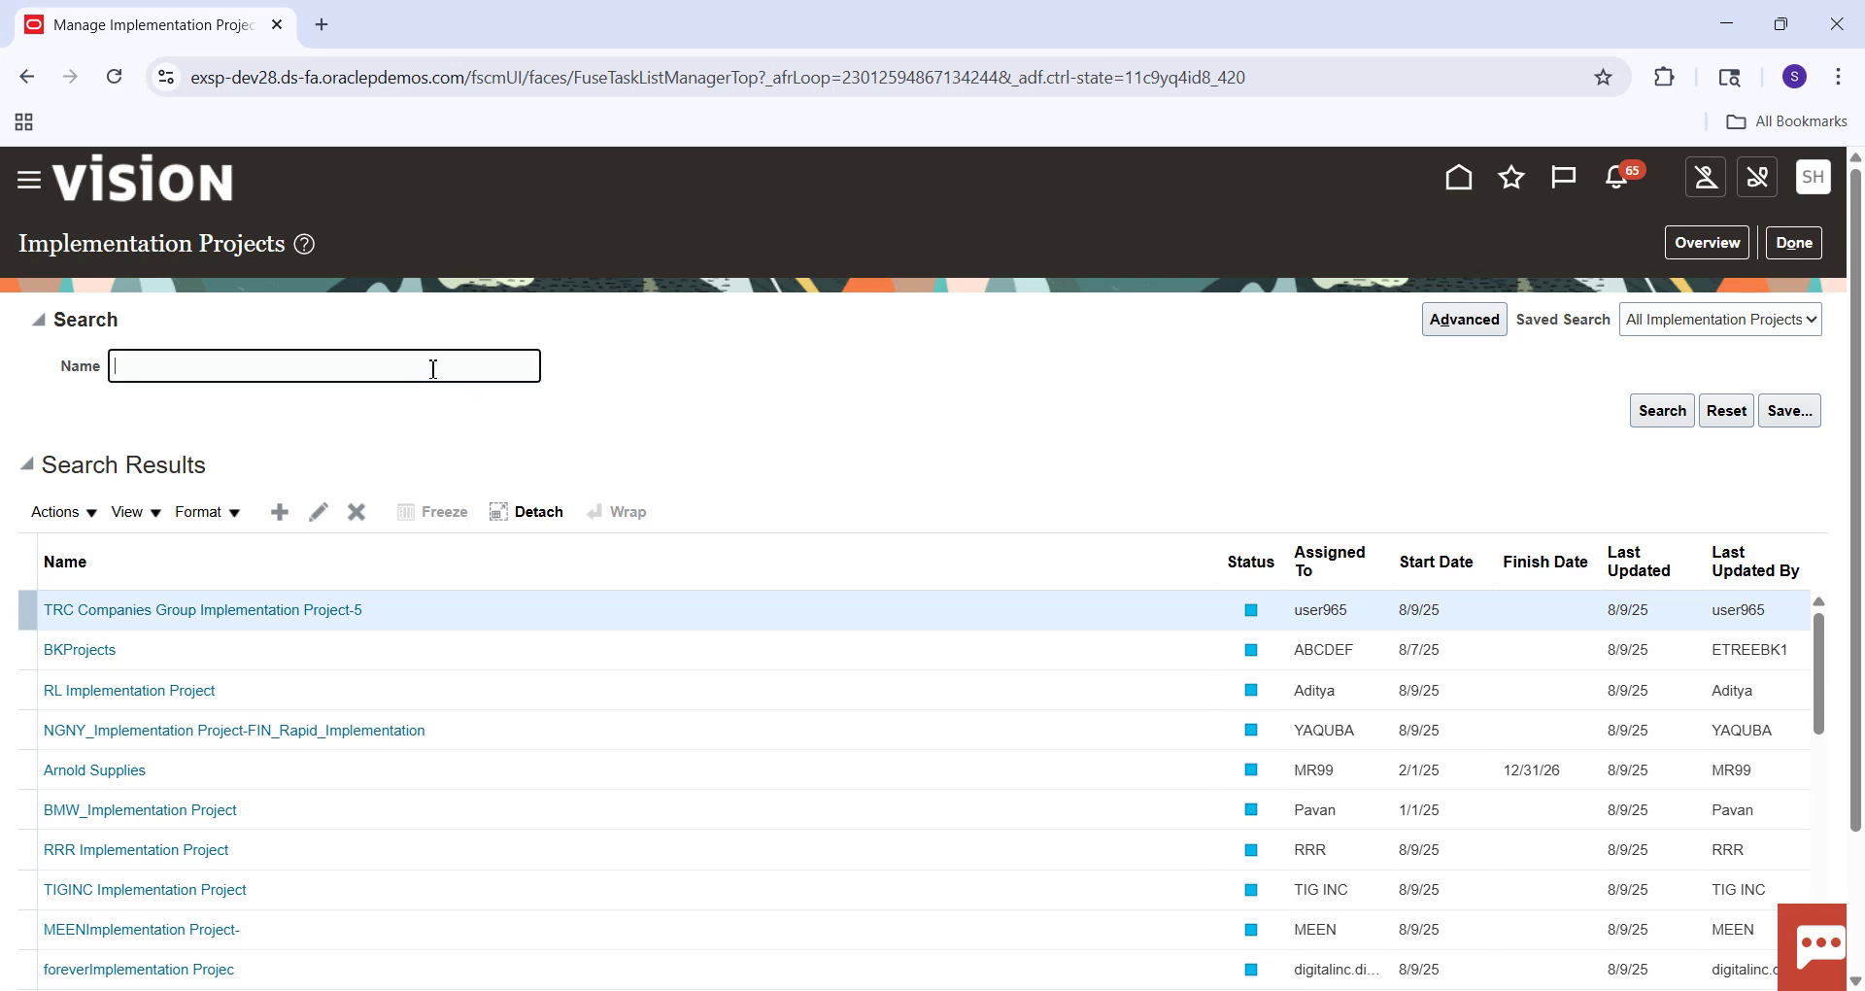
pyautogui.press('capslock')
pyautogui.write('SM')
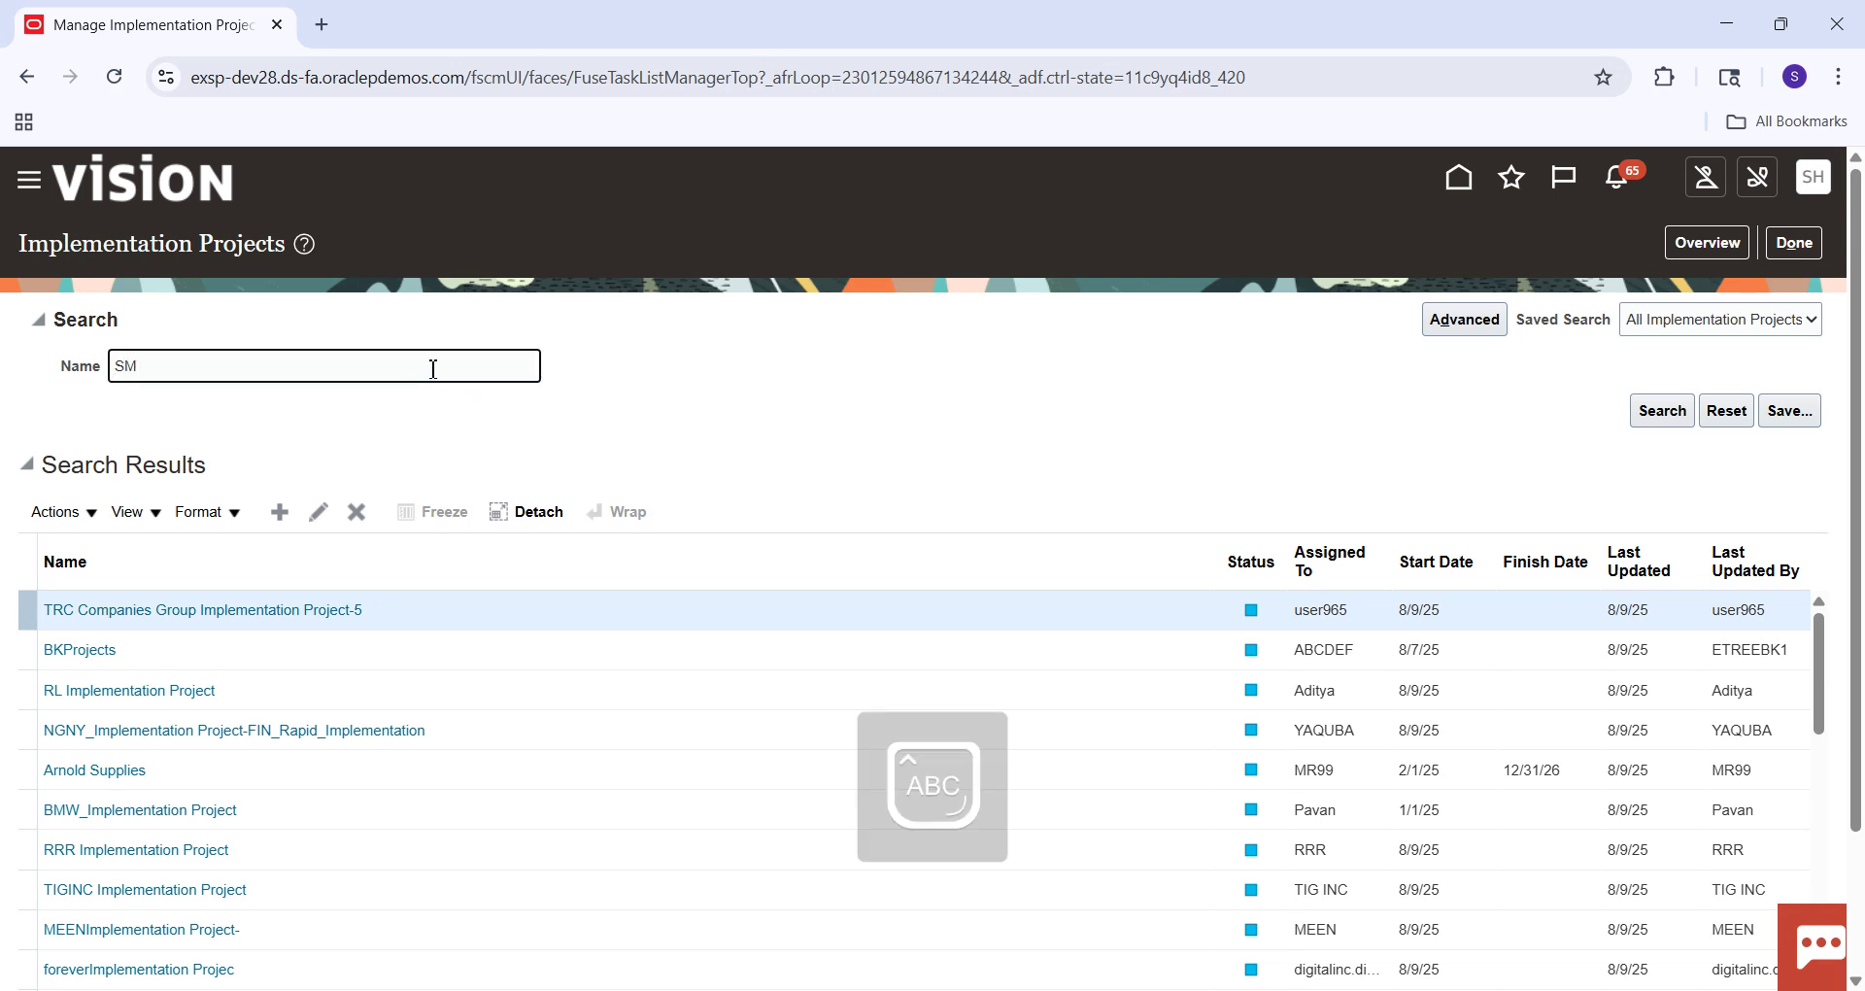
pyautogui.press('Return')
pyautogui.click(136, 612)
# Search the project's tasks for 'Manage%Common%Payabl%'.
pyautogui.click(152, 568)
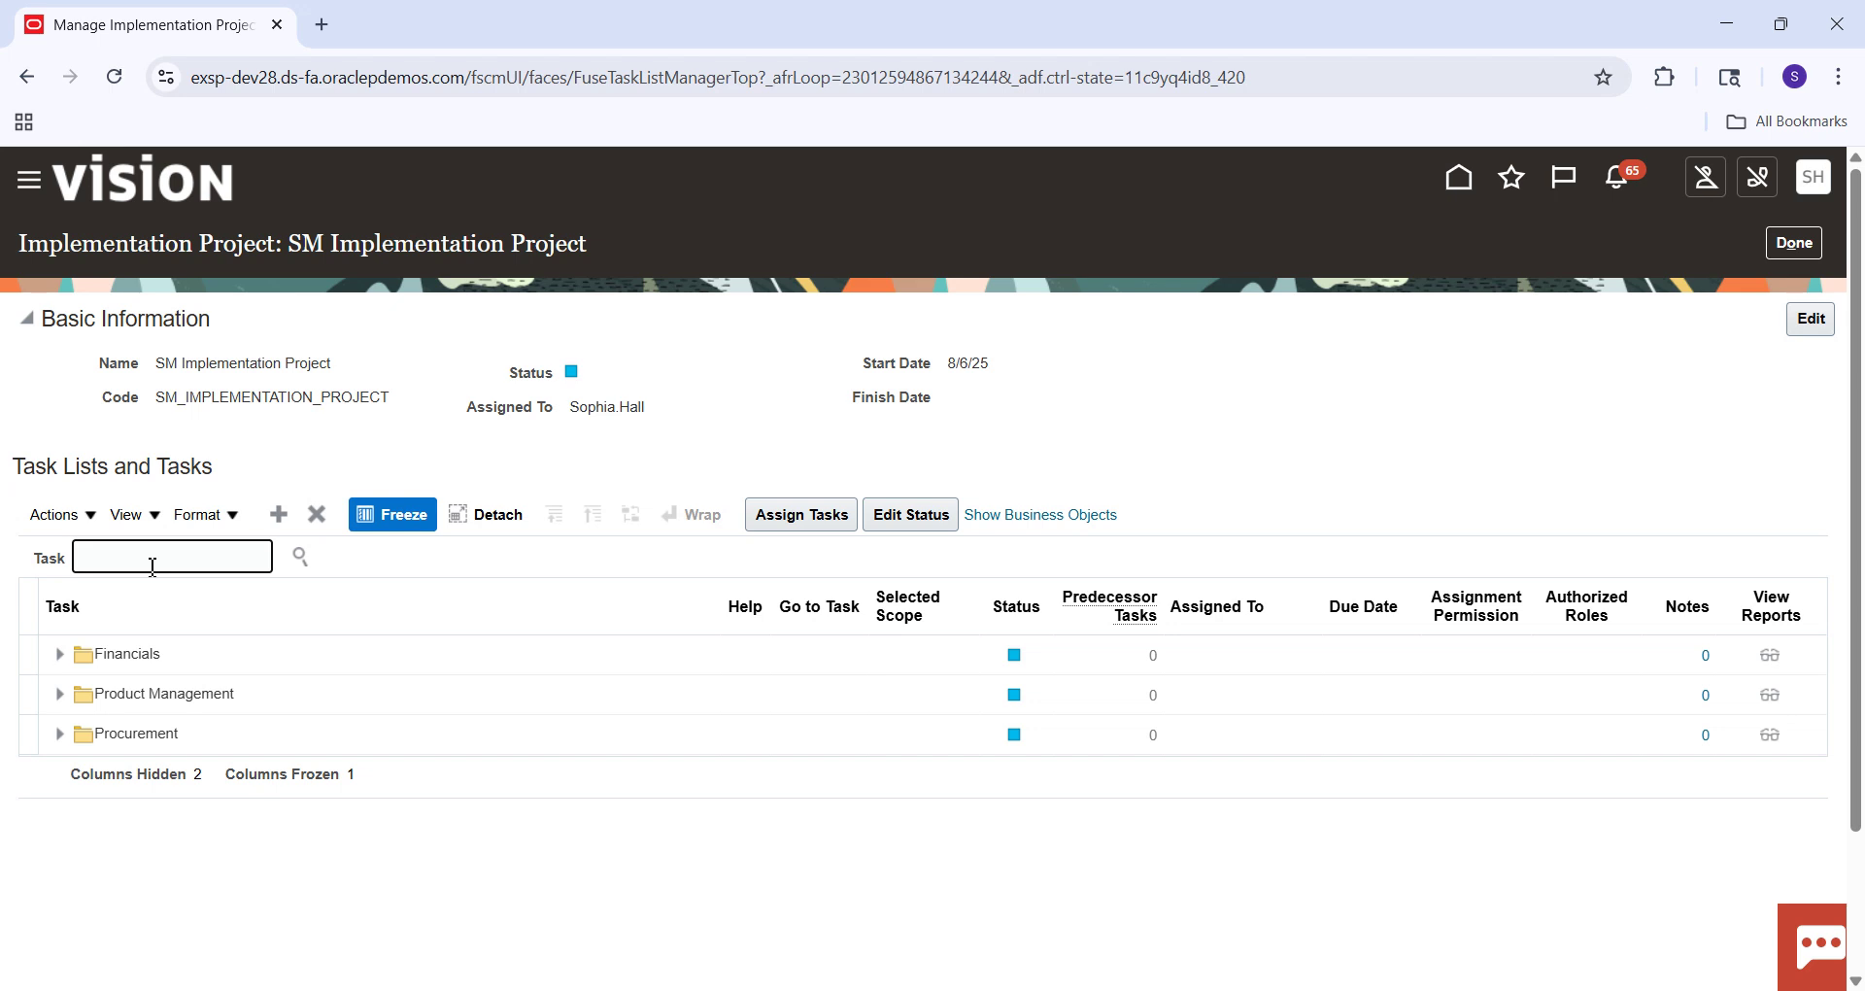
pyautogui.write('Manage')
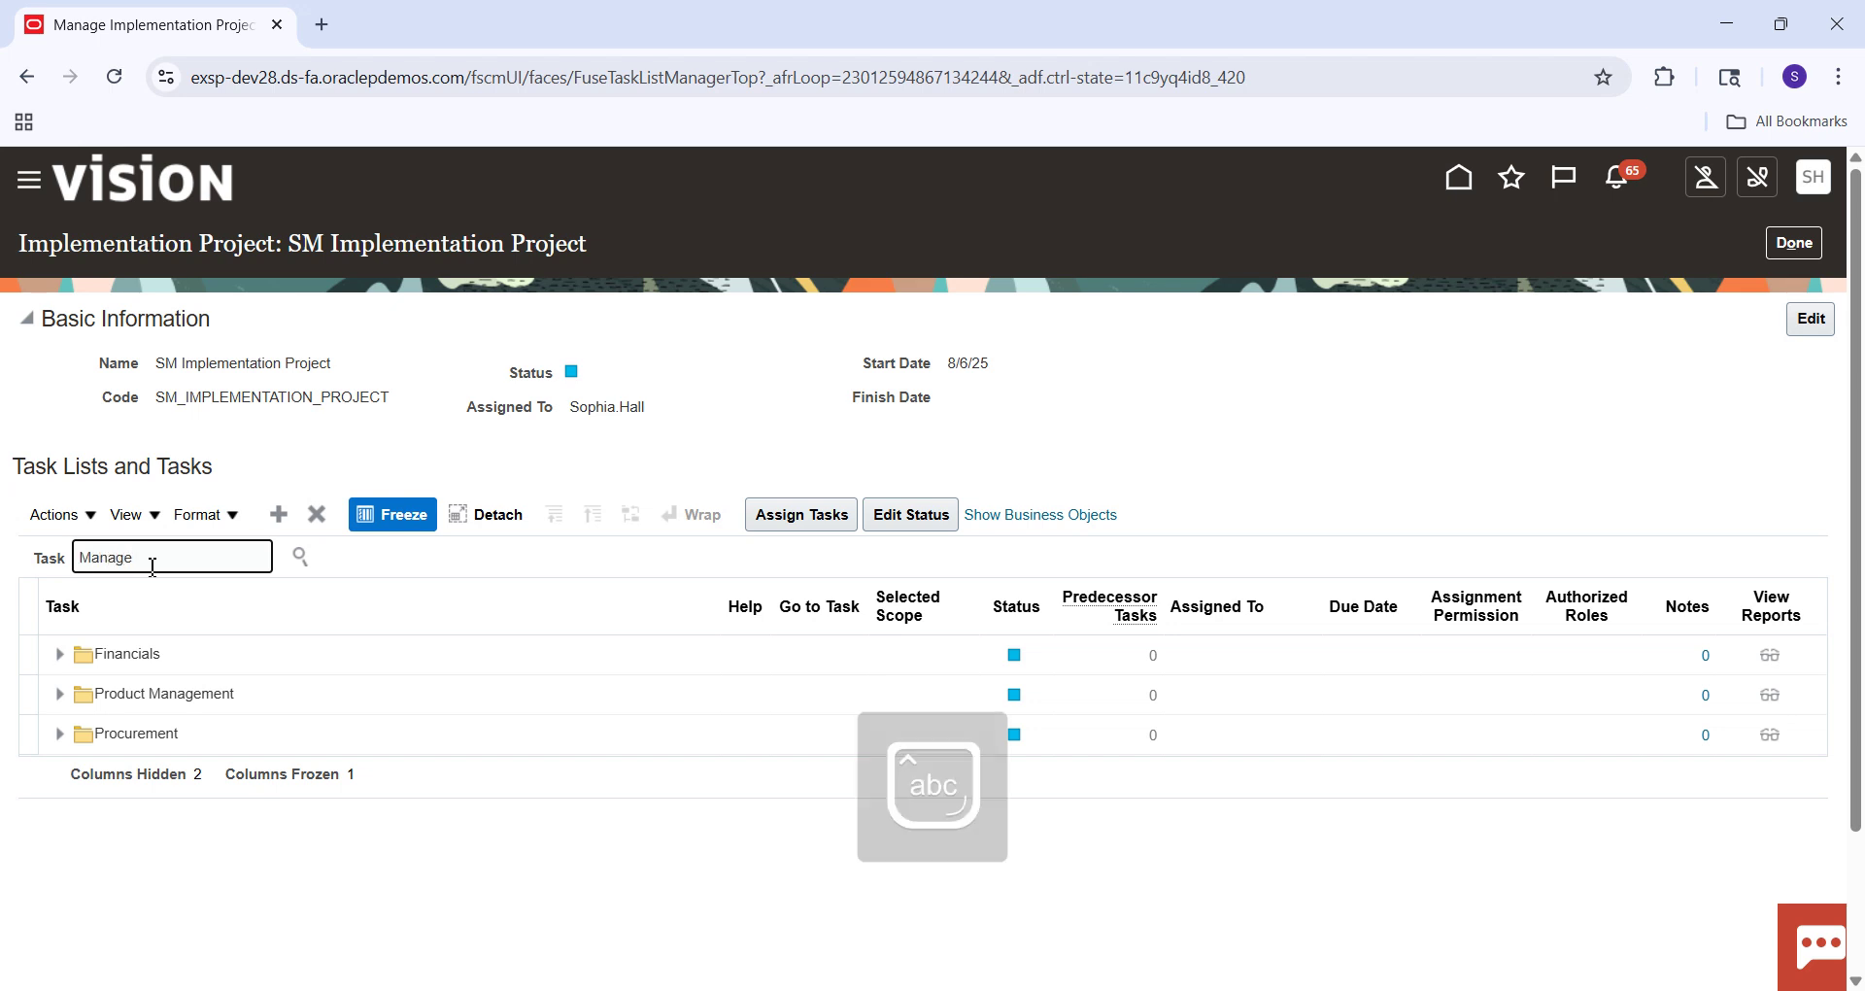
pyautogui.write('%Common%Pa')
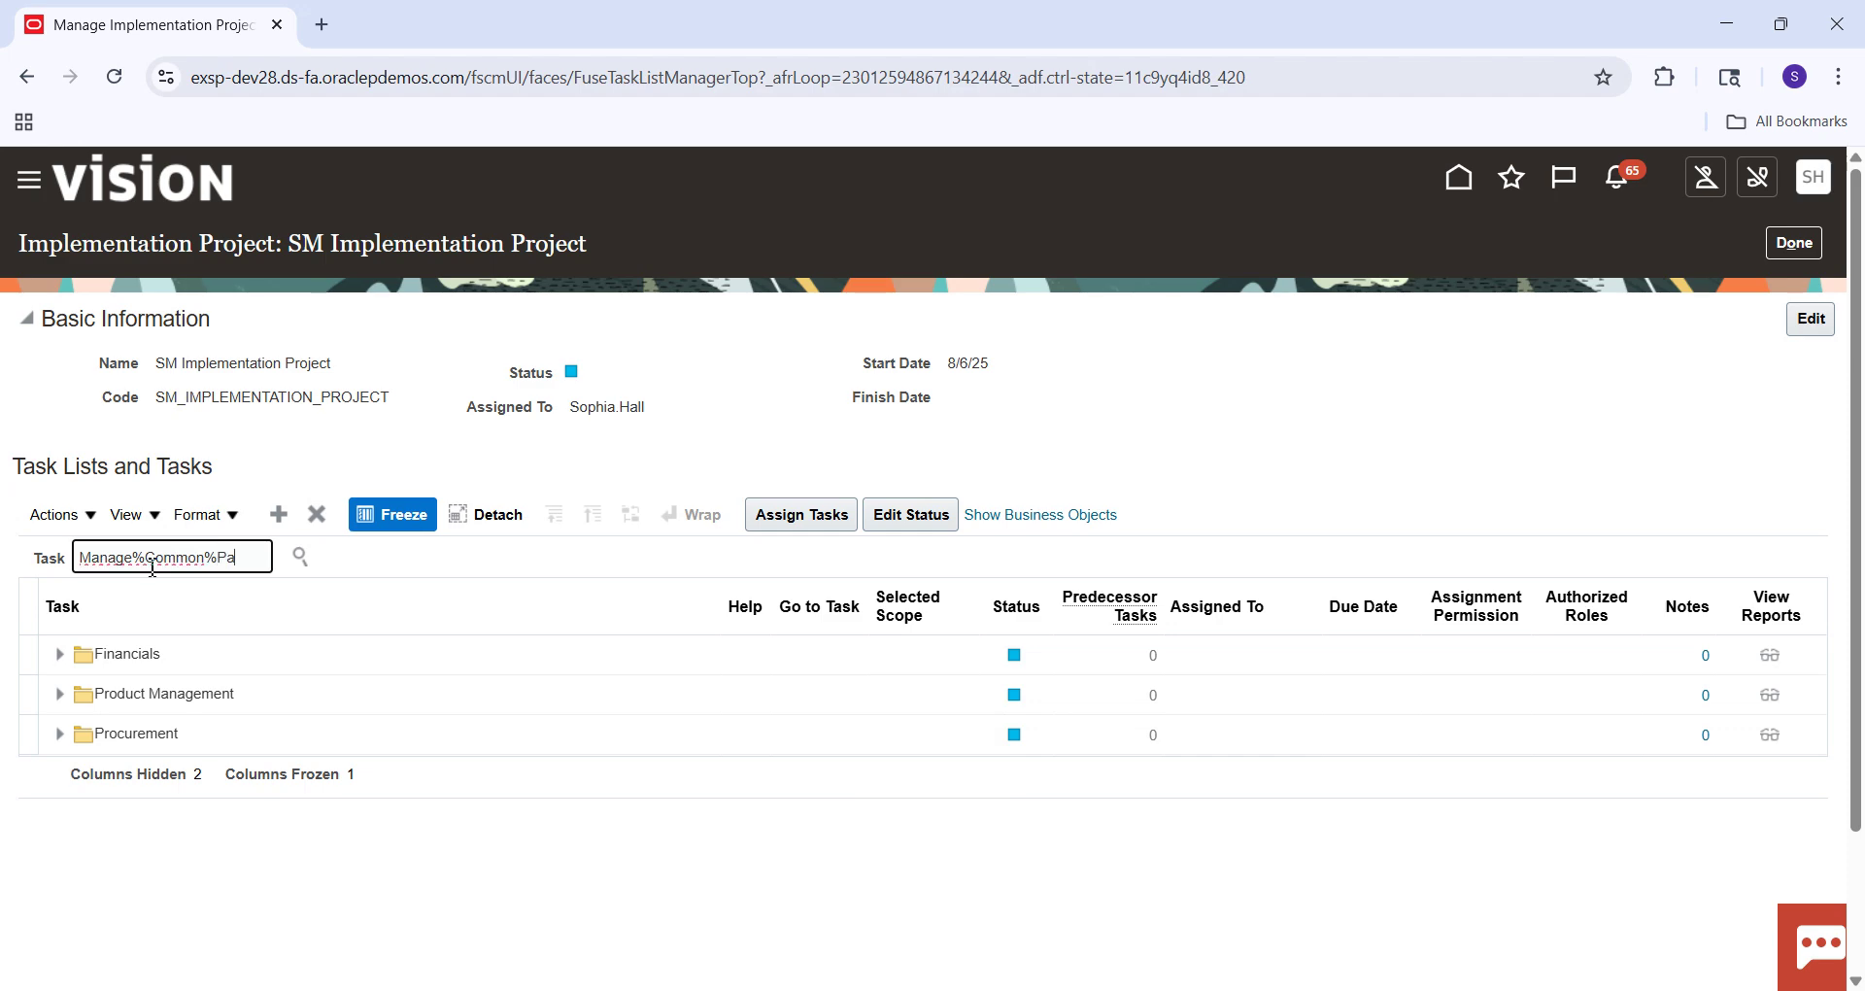
pyautogui.write('yabl%')
pyautogui.press('Return')
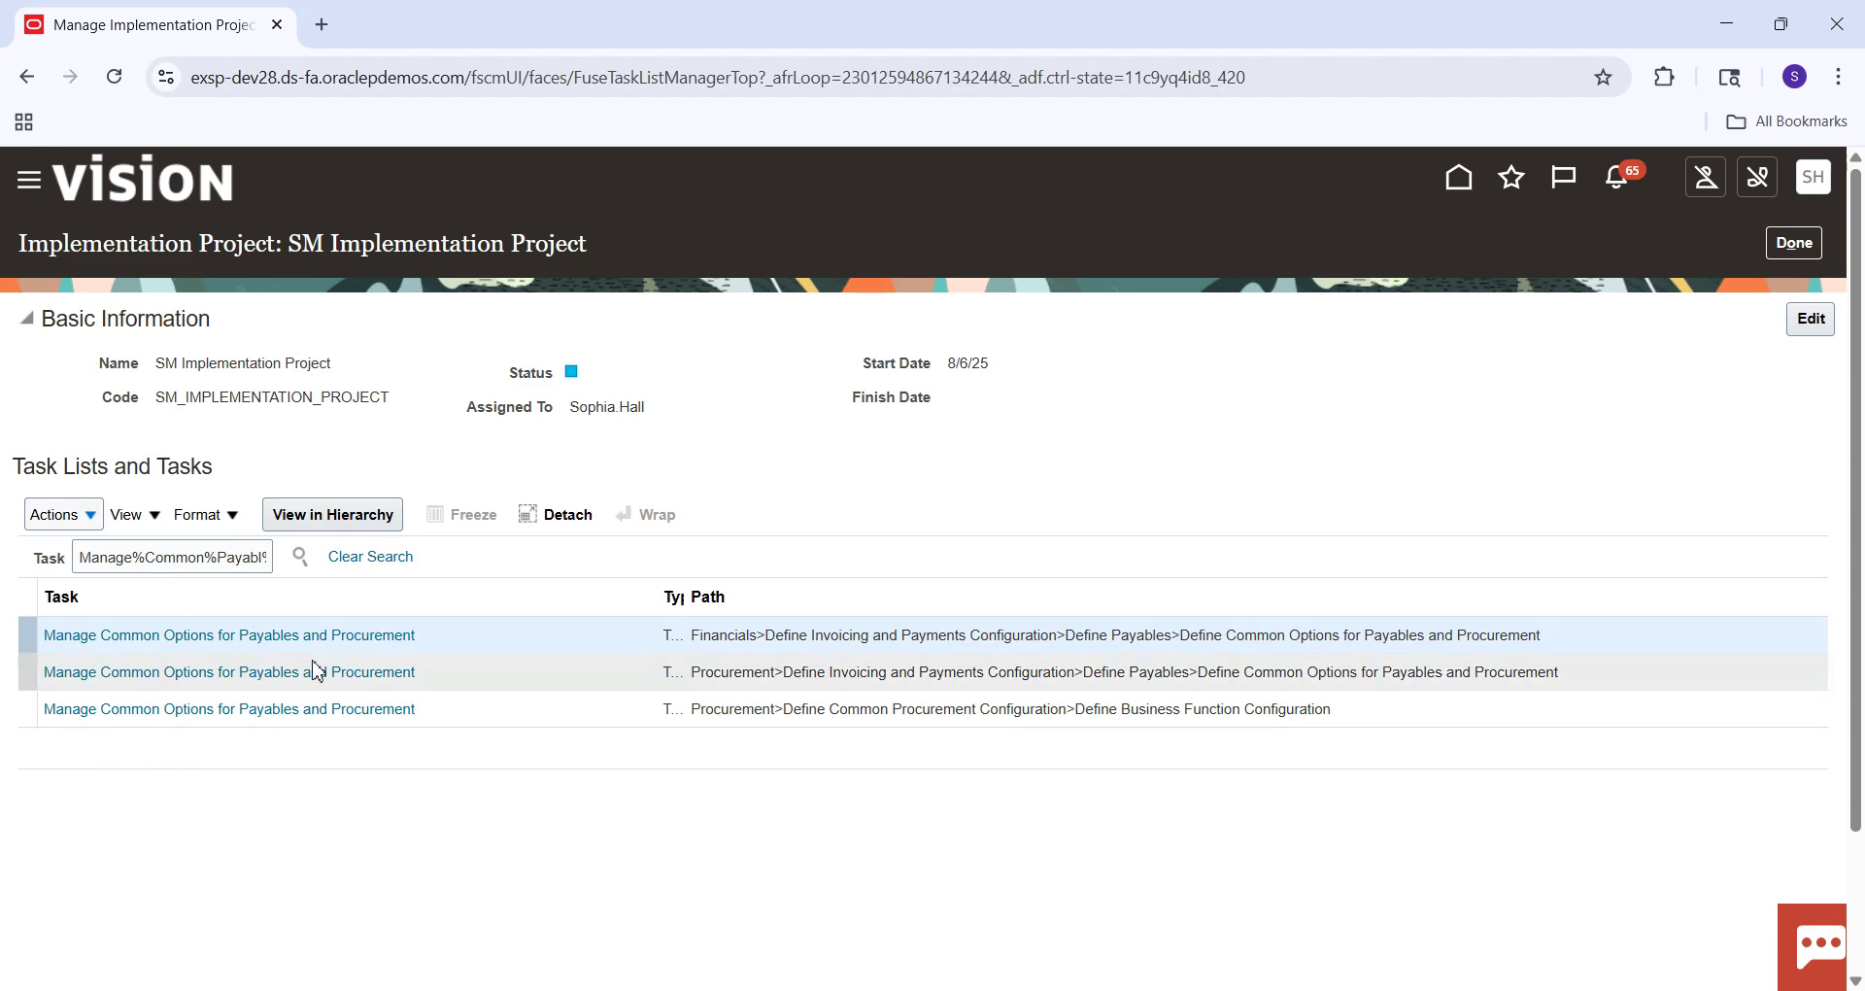
# Open the UK Business Unit common options task, note Automatic Offsets is None, then save and close.
pyautogui.click(347, 643)
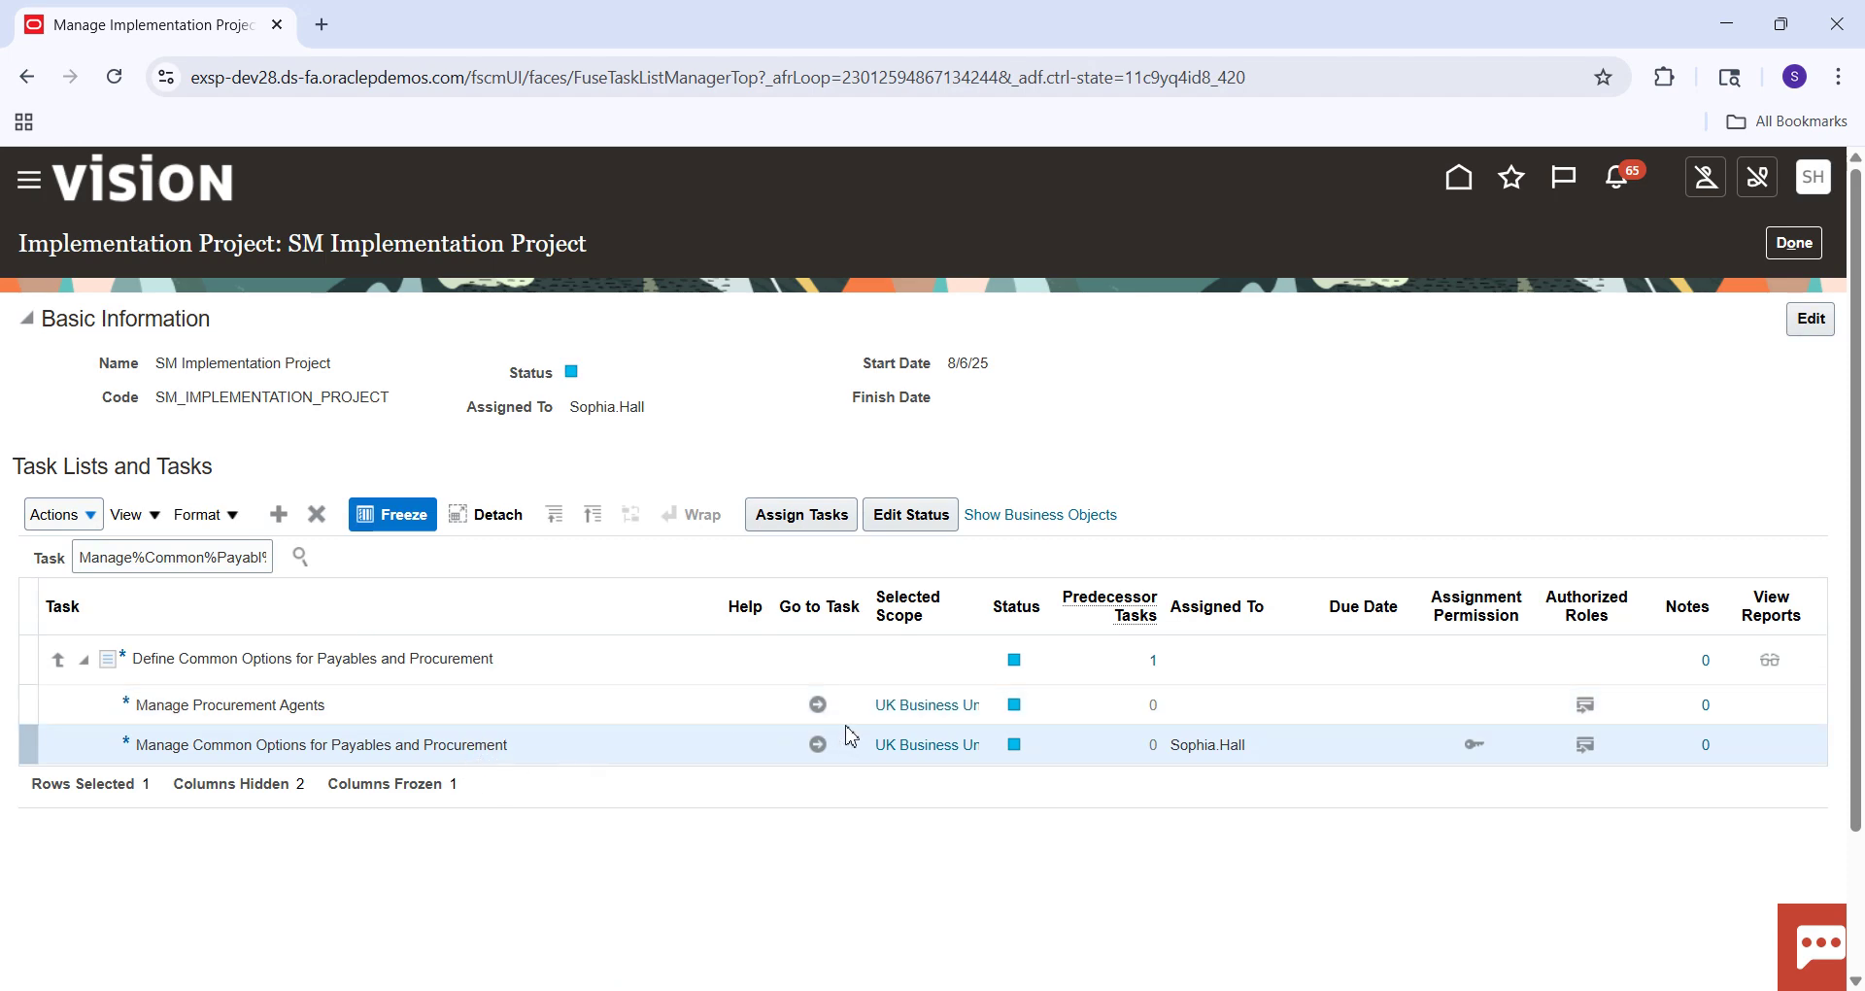
pyautogui.click(819, 747)
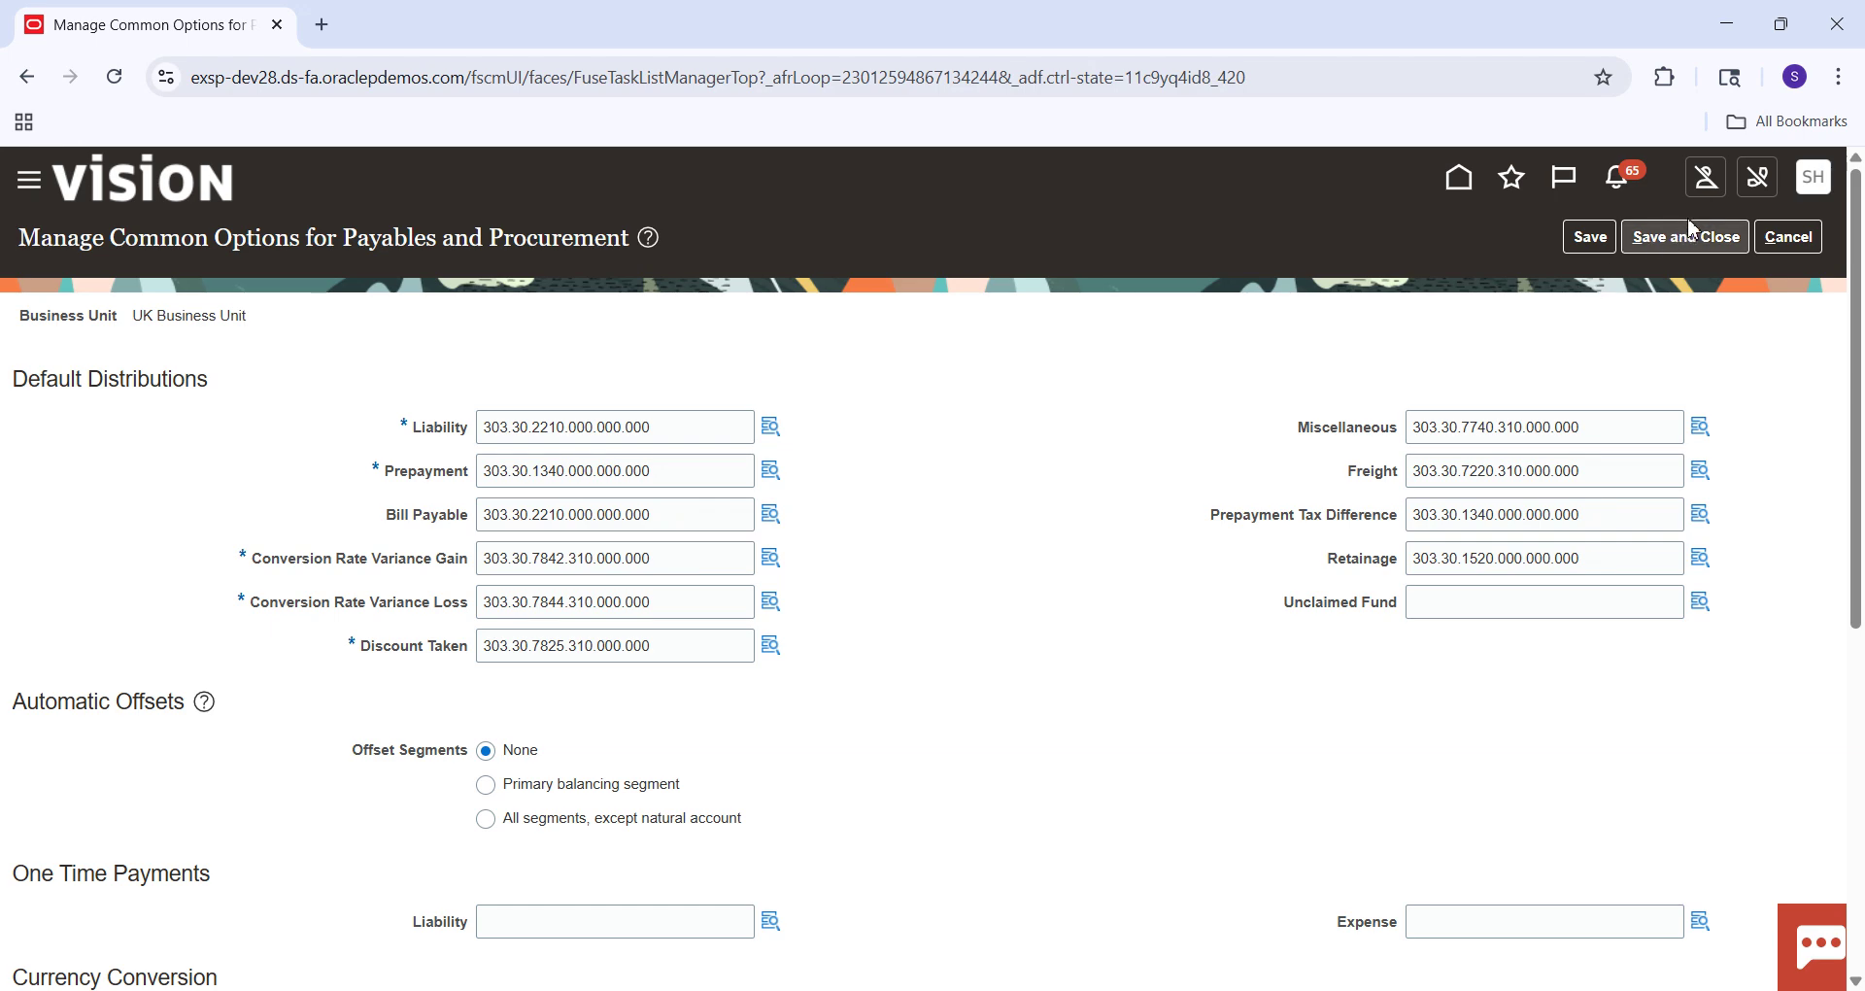
pyautogui.click(1680, 249)
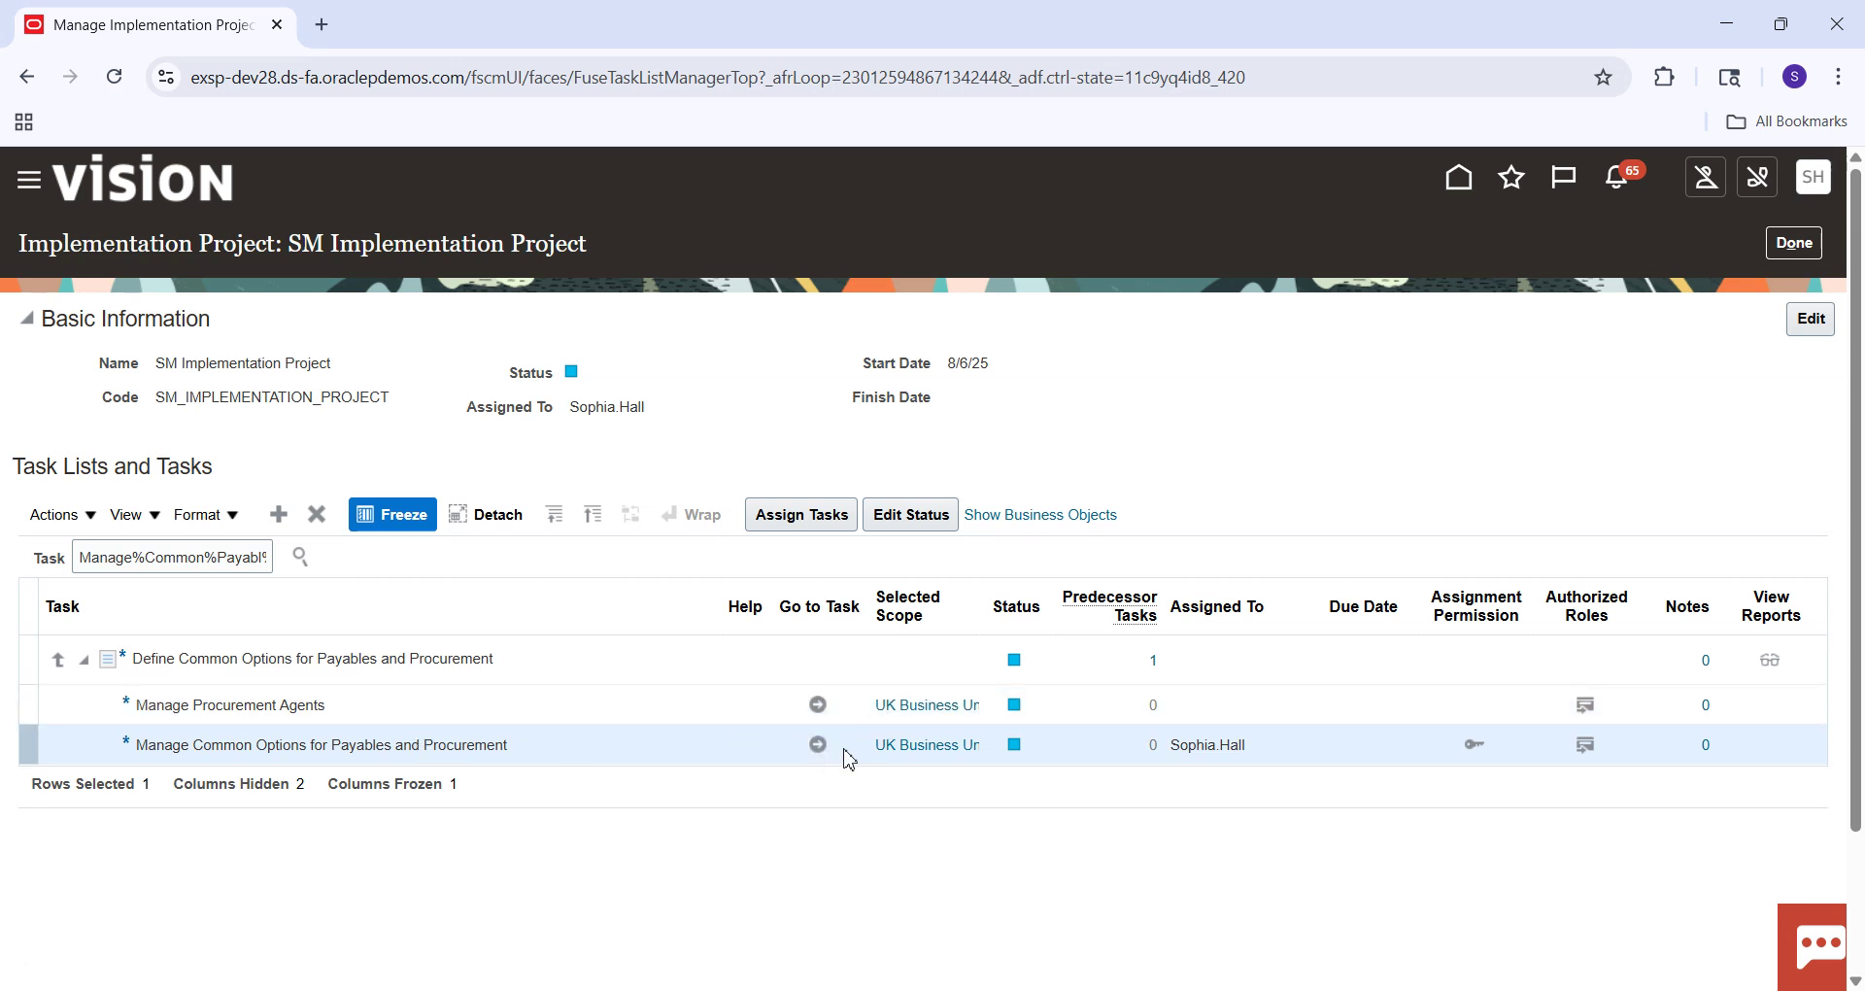
# Search business units for US1 and view US1 Business Unit's details, then close them unsaved.
pyautogui.click(931, 753)
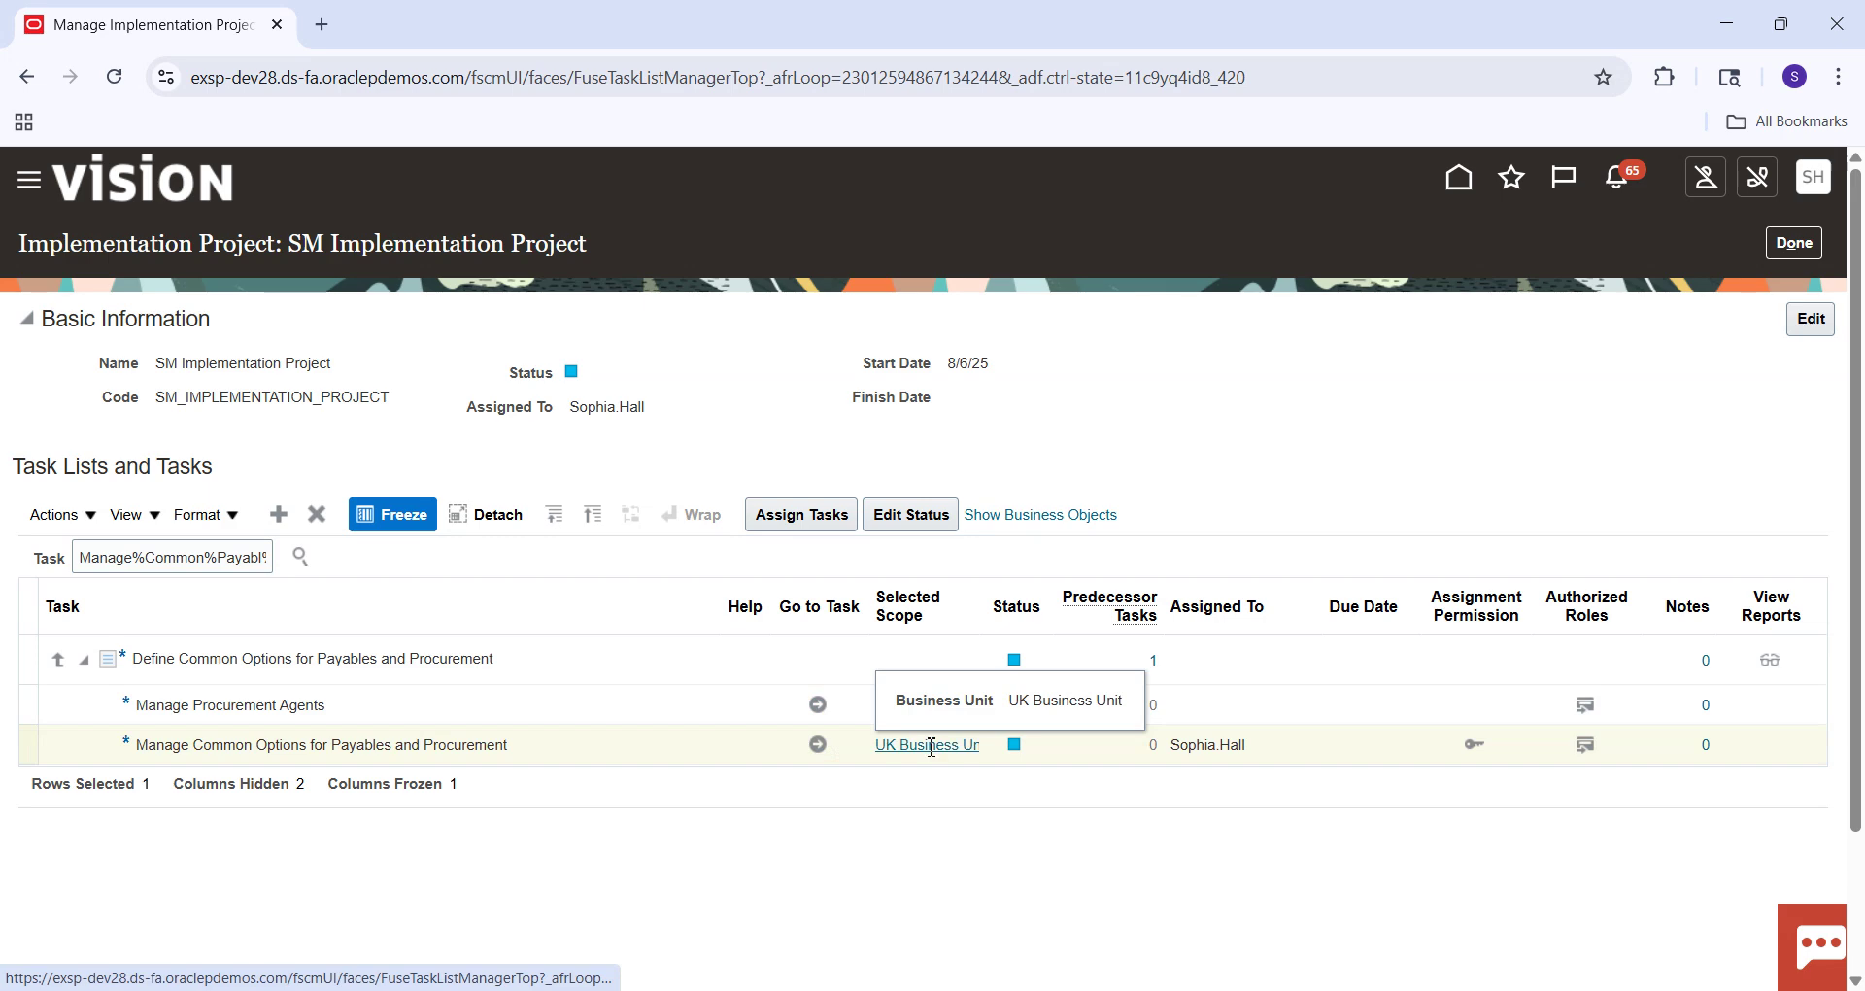
pyautogui.click(923, 612)
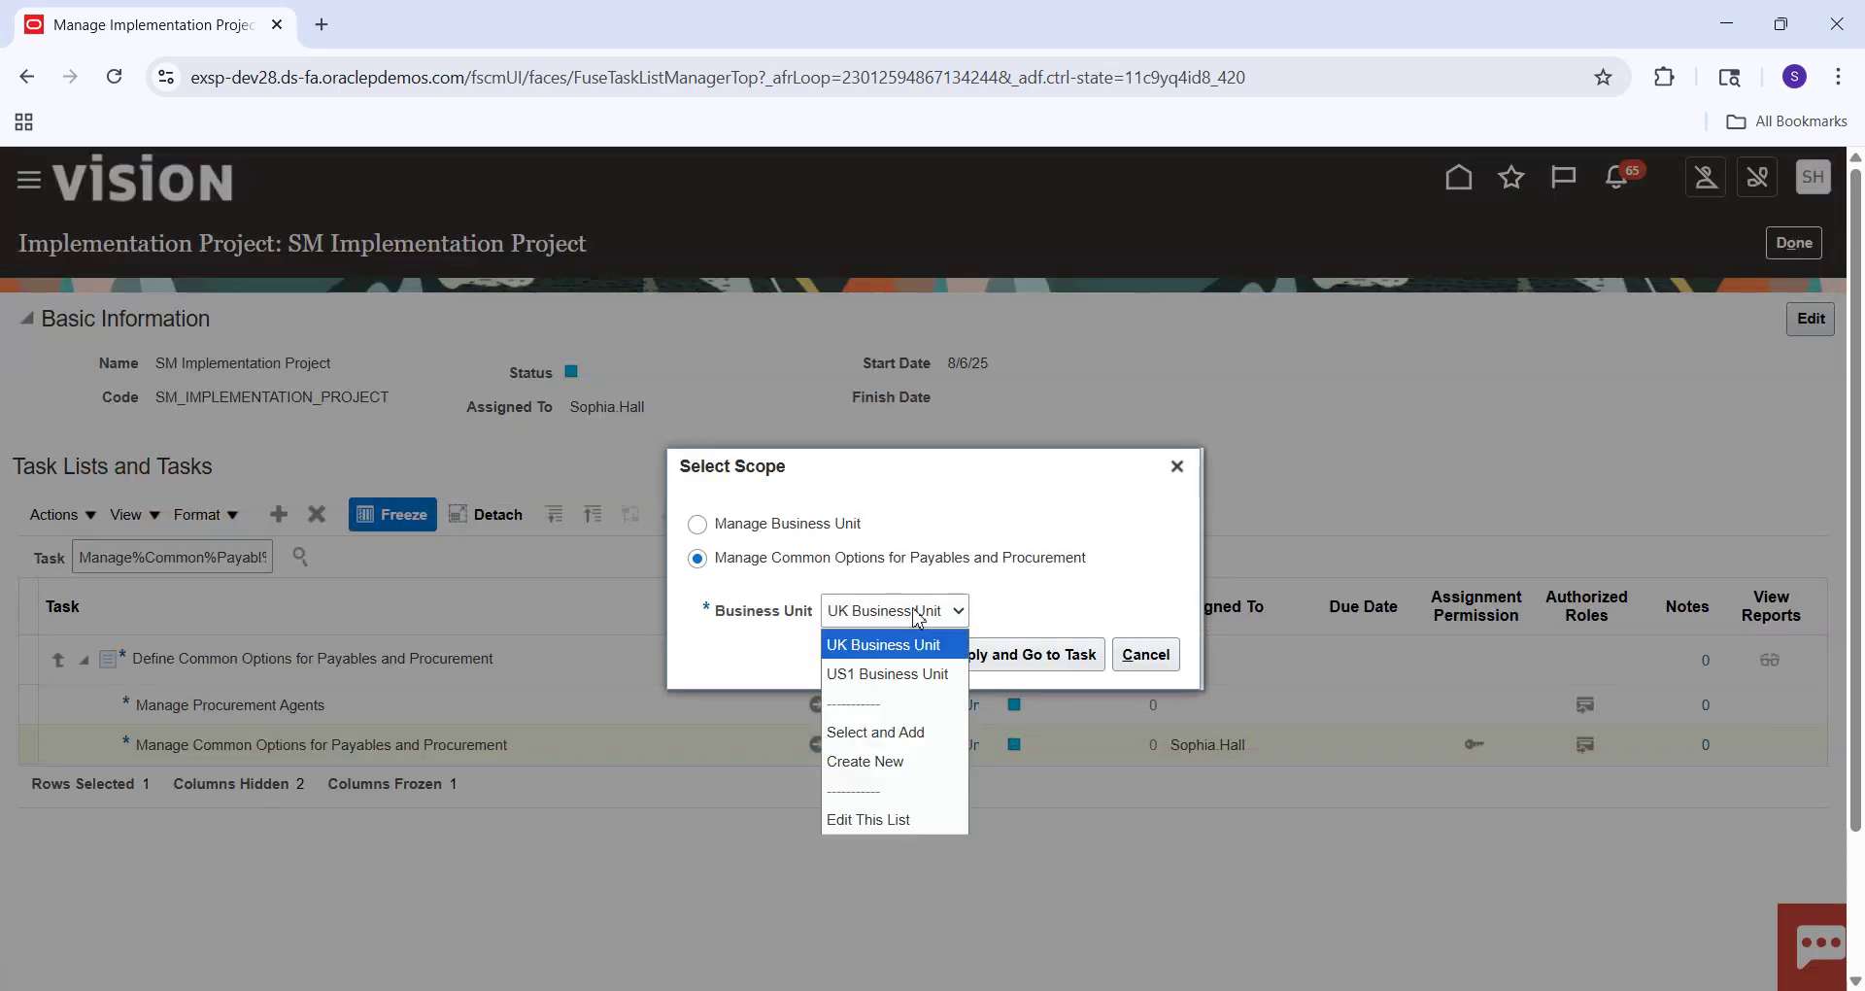
pyautogui.click(871, 737)
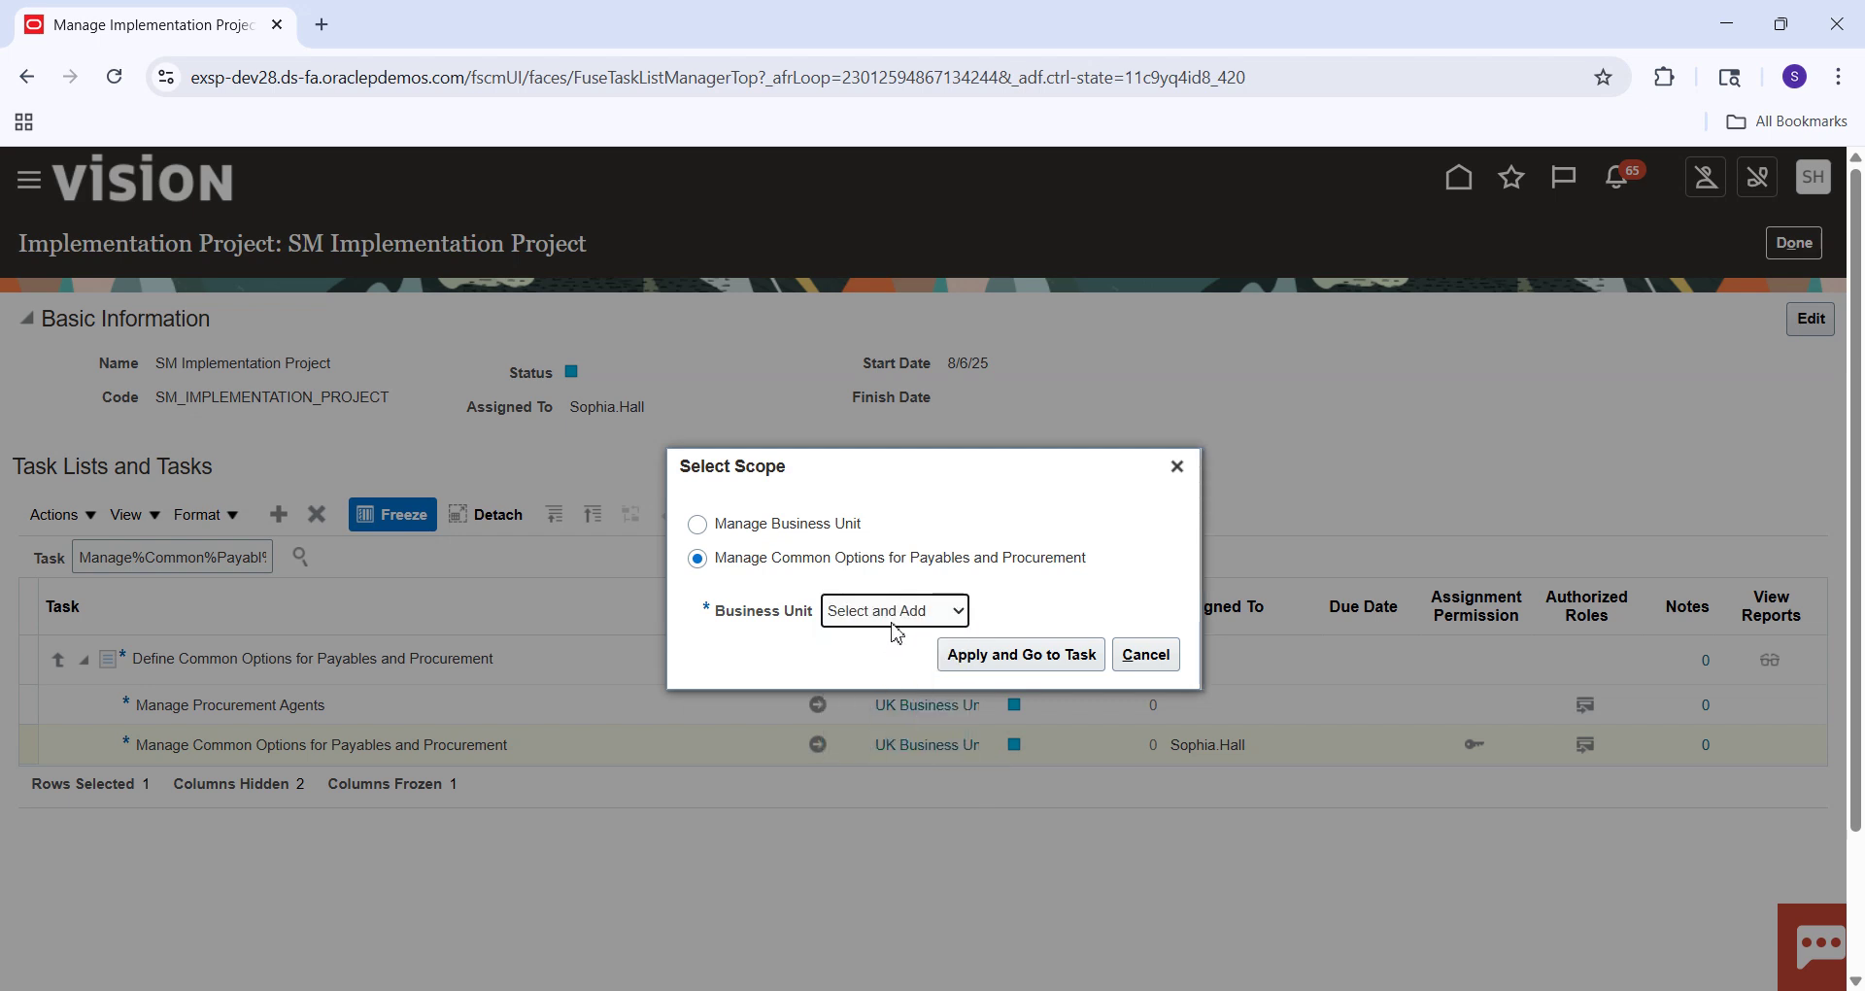
pyautogui.click(1001, 654)
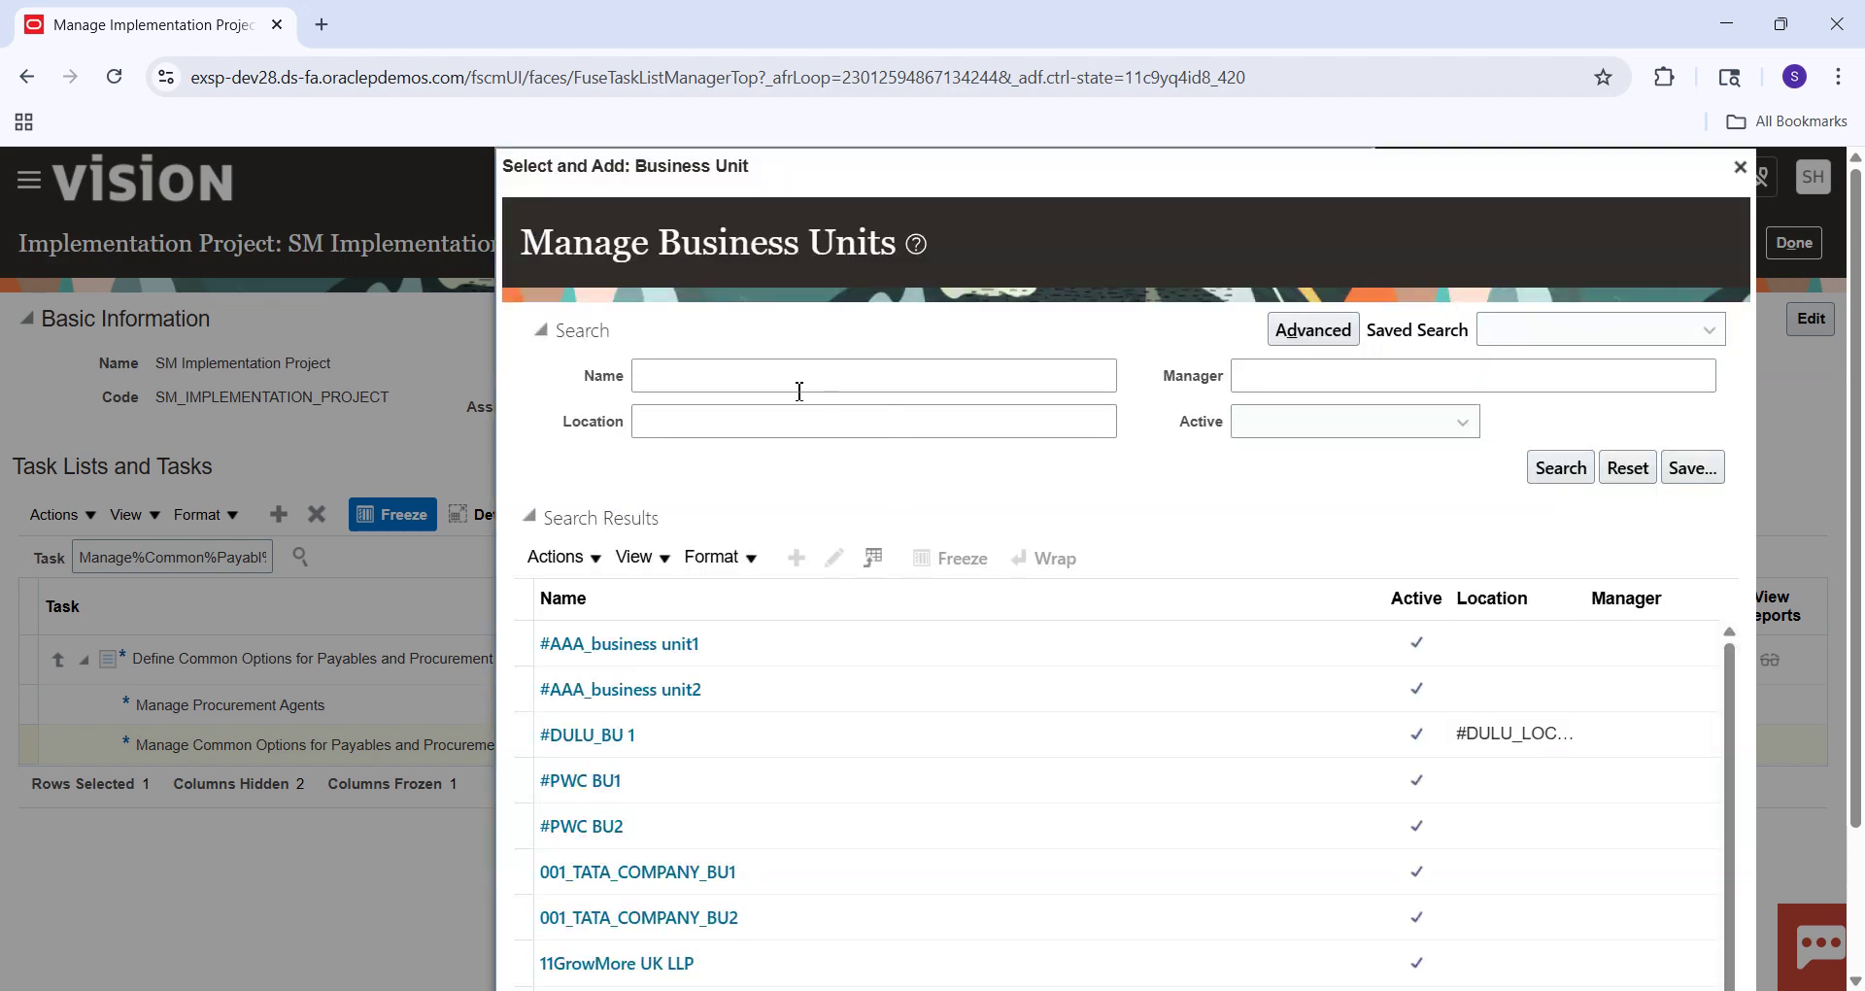
pyautogui.click(796, 383)
pyautogui.write('YS1')
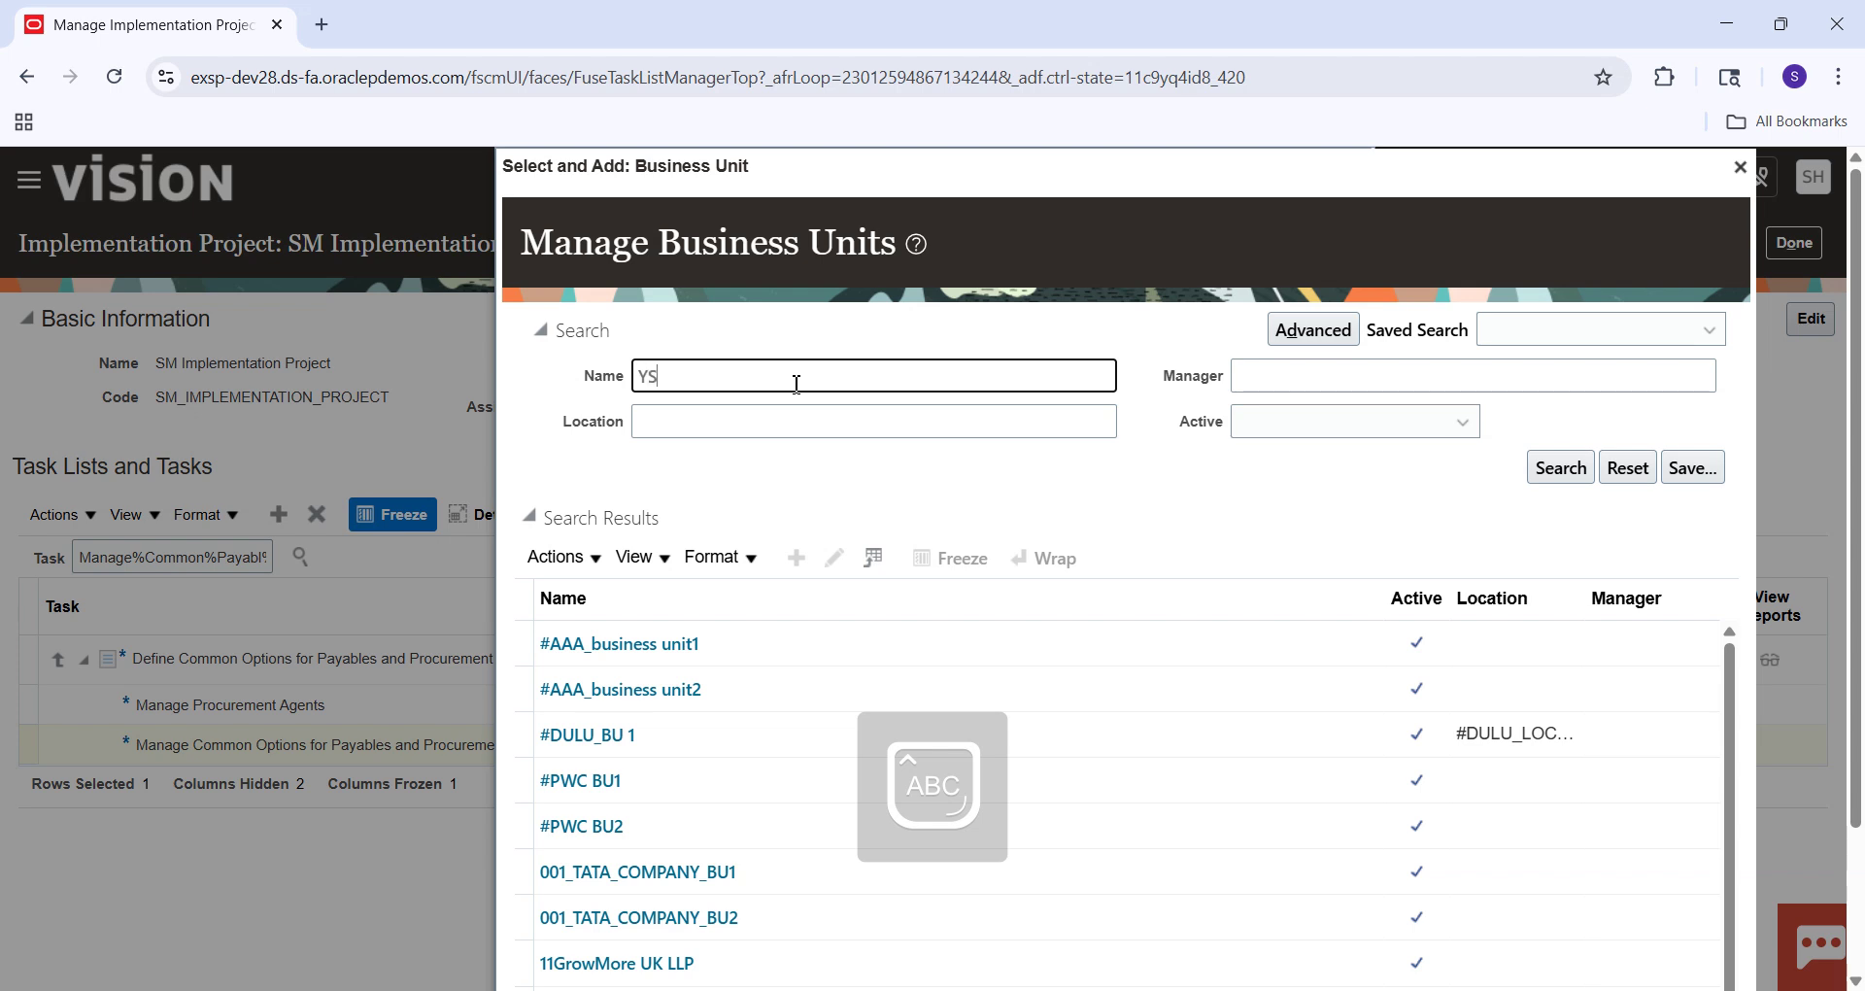
pyautogui.press('BackSpace')
pyautogui.press('BackSpace')
pyautogui.press('BackSpace')
pyautogui.write('US1')
pyautogui.press('Return')
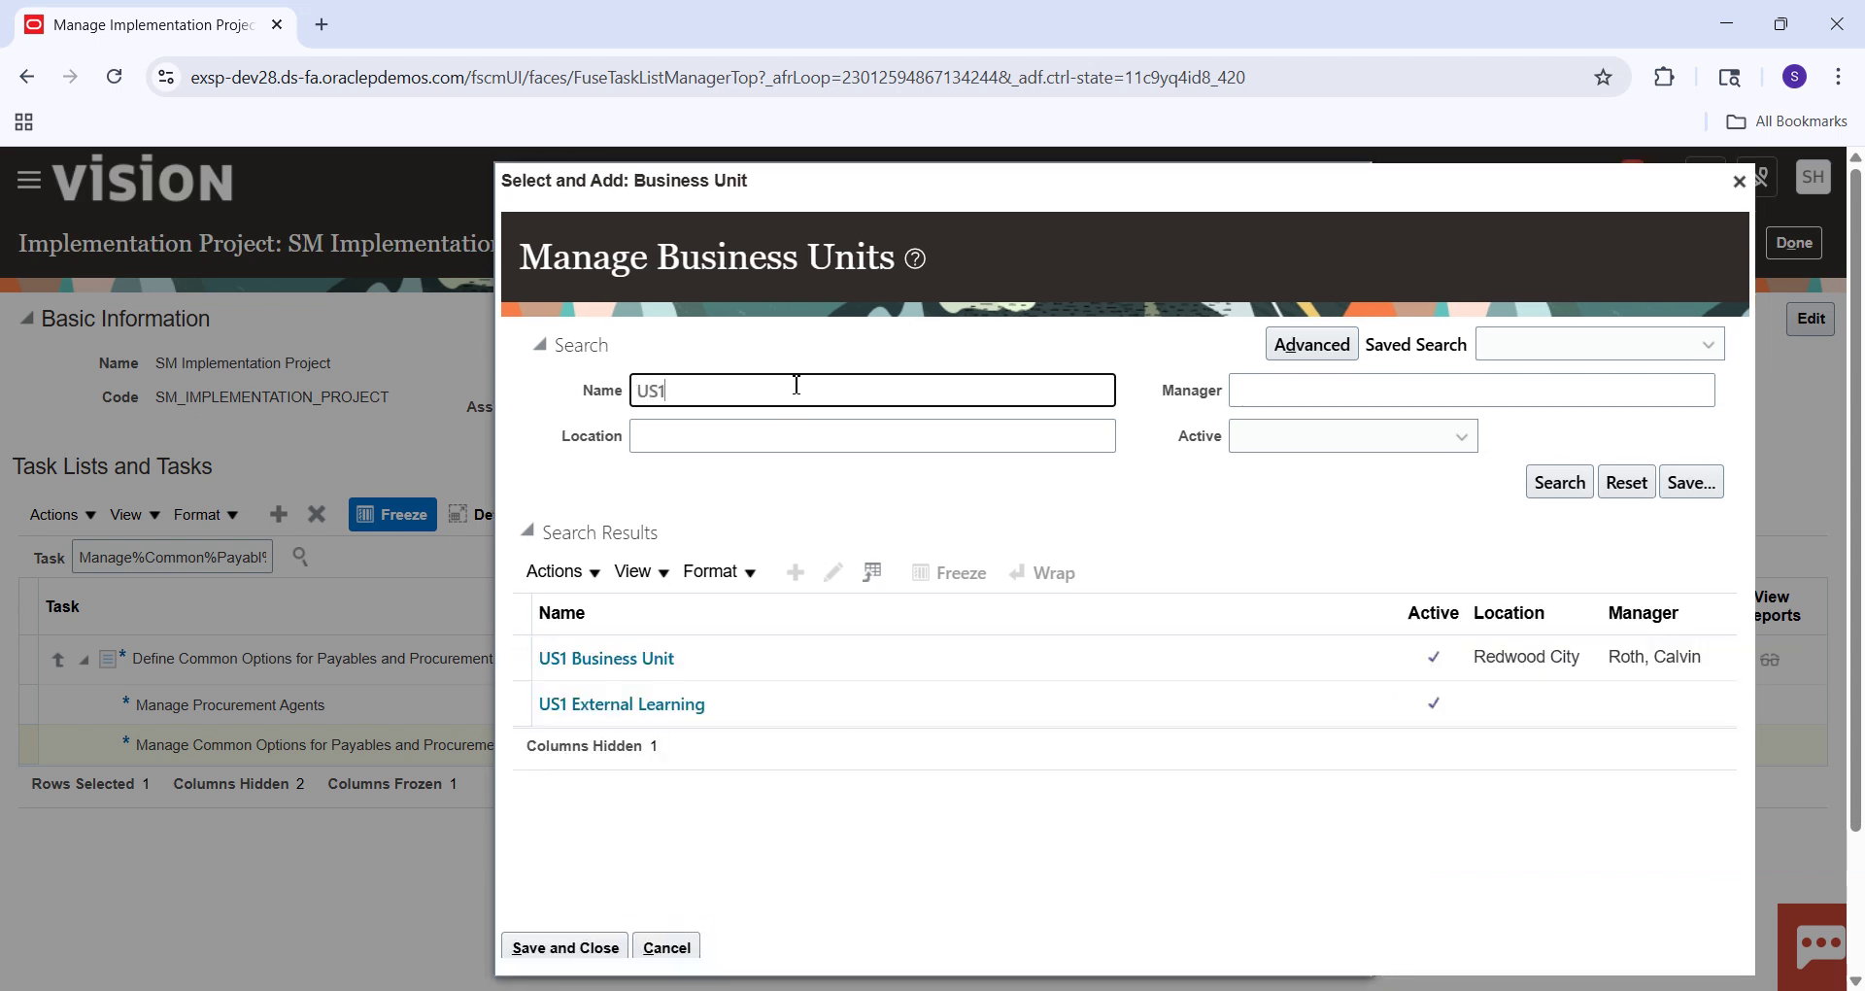
pyautogui.click(630, 670)
pyautogui.click(627, 664)
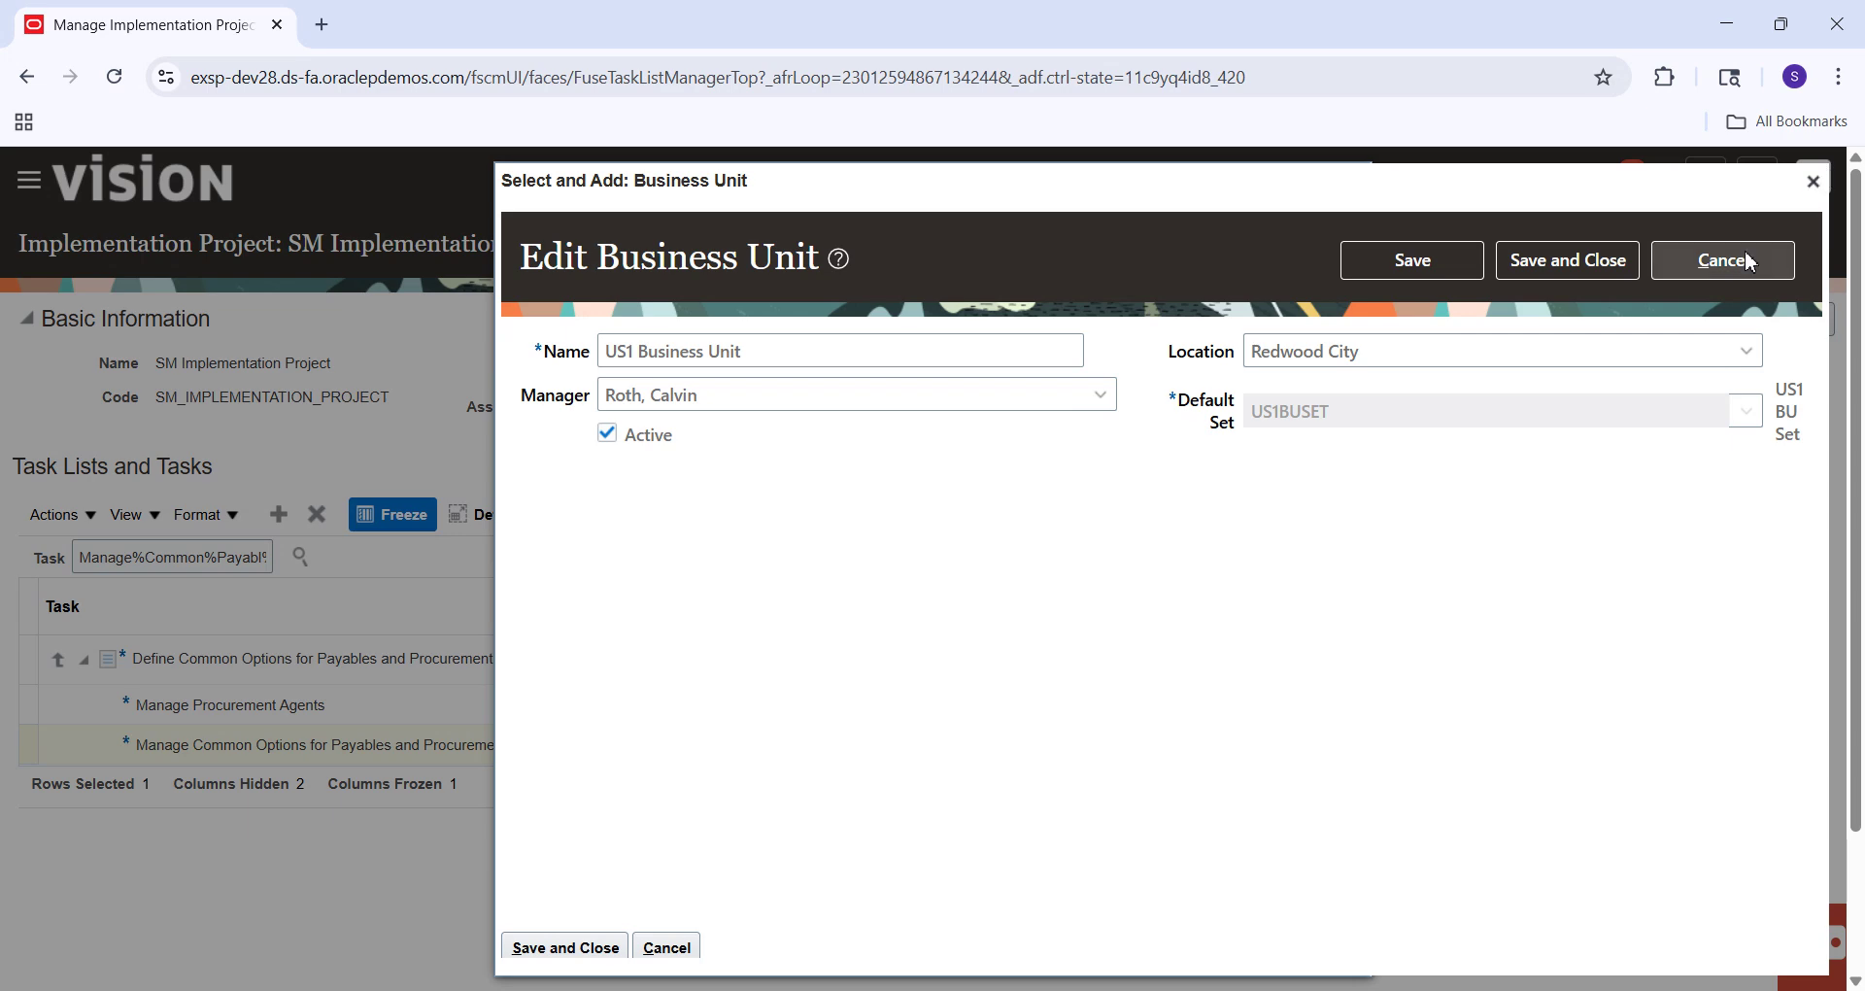
pyautogui.click(1745, 254)
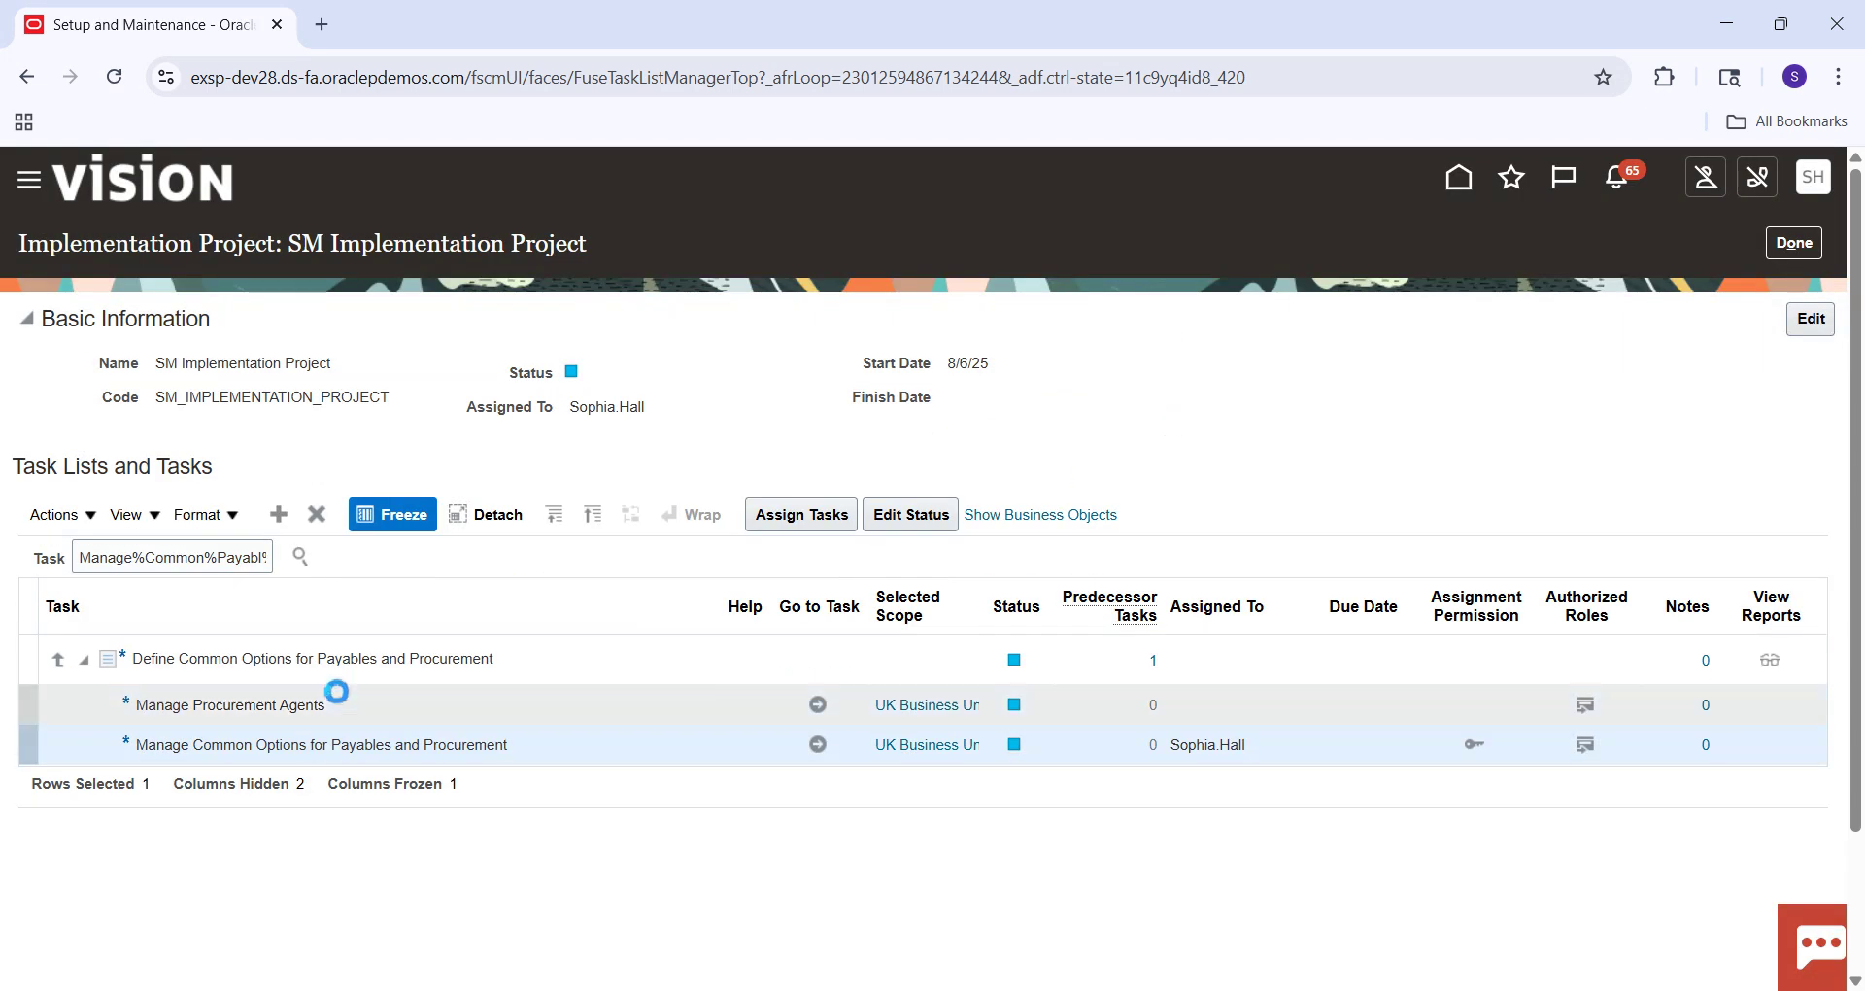
# Pick US1 Business Unit as the task scope and continue to its common options.
pyautogui.click(939, 748)
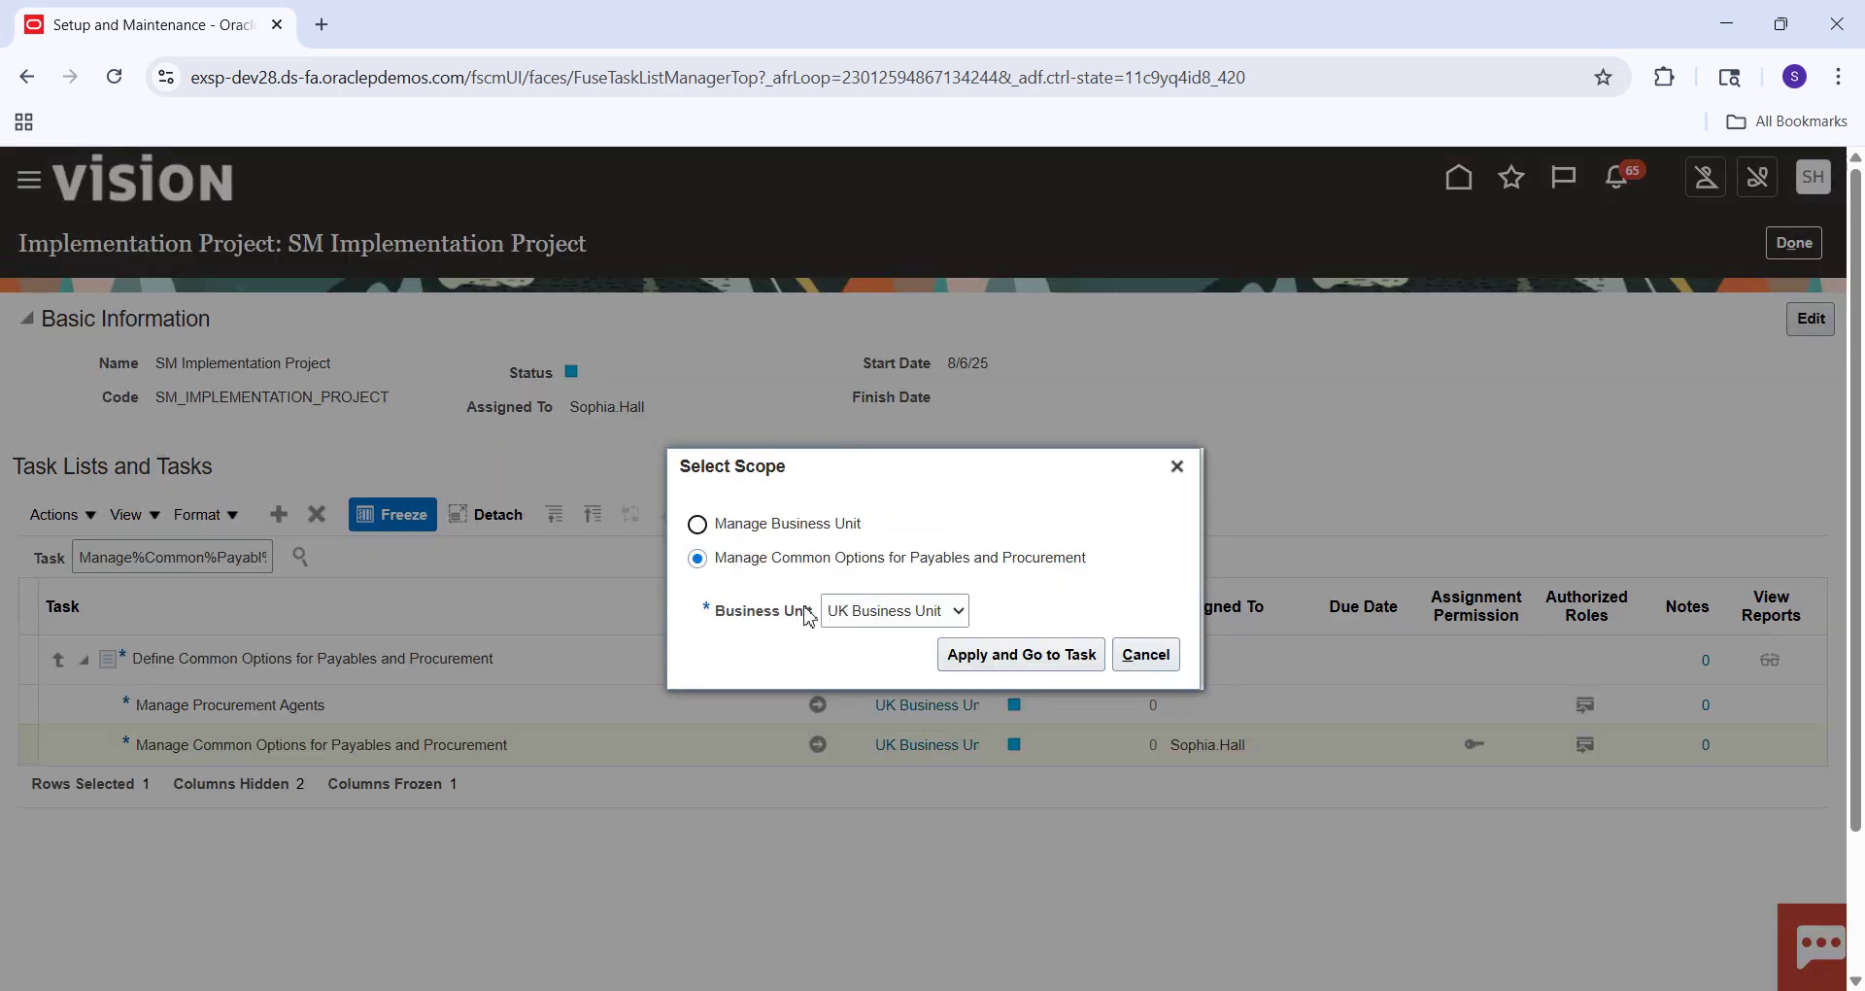
pyautogui.click(940, 613)
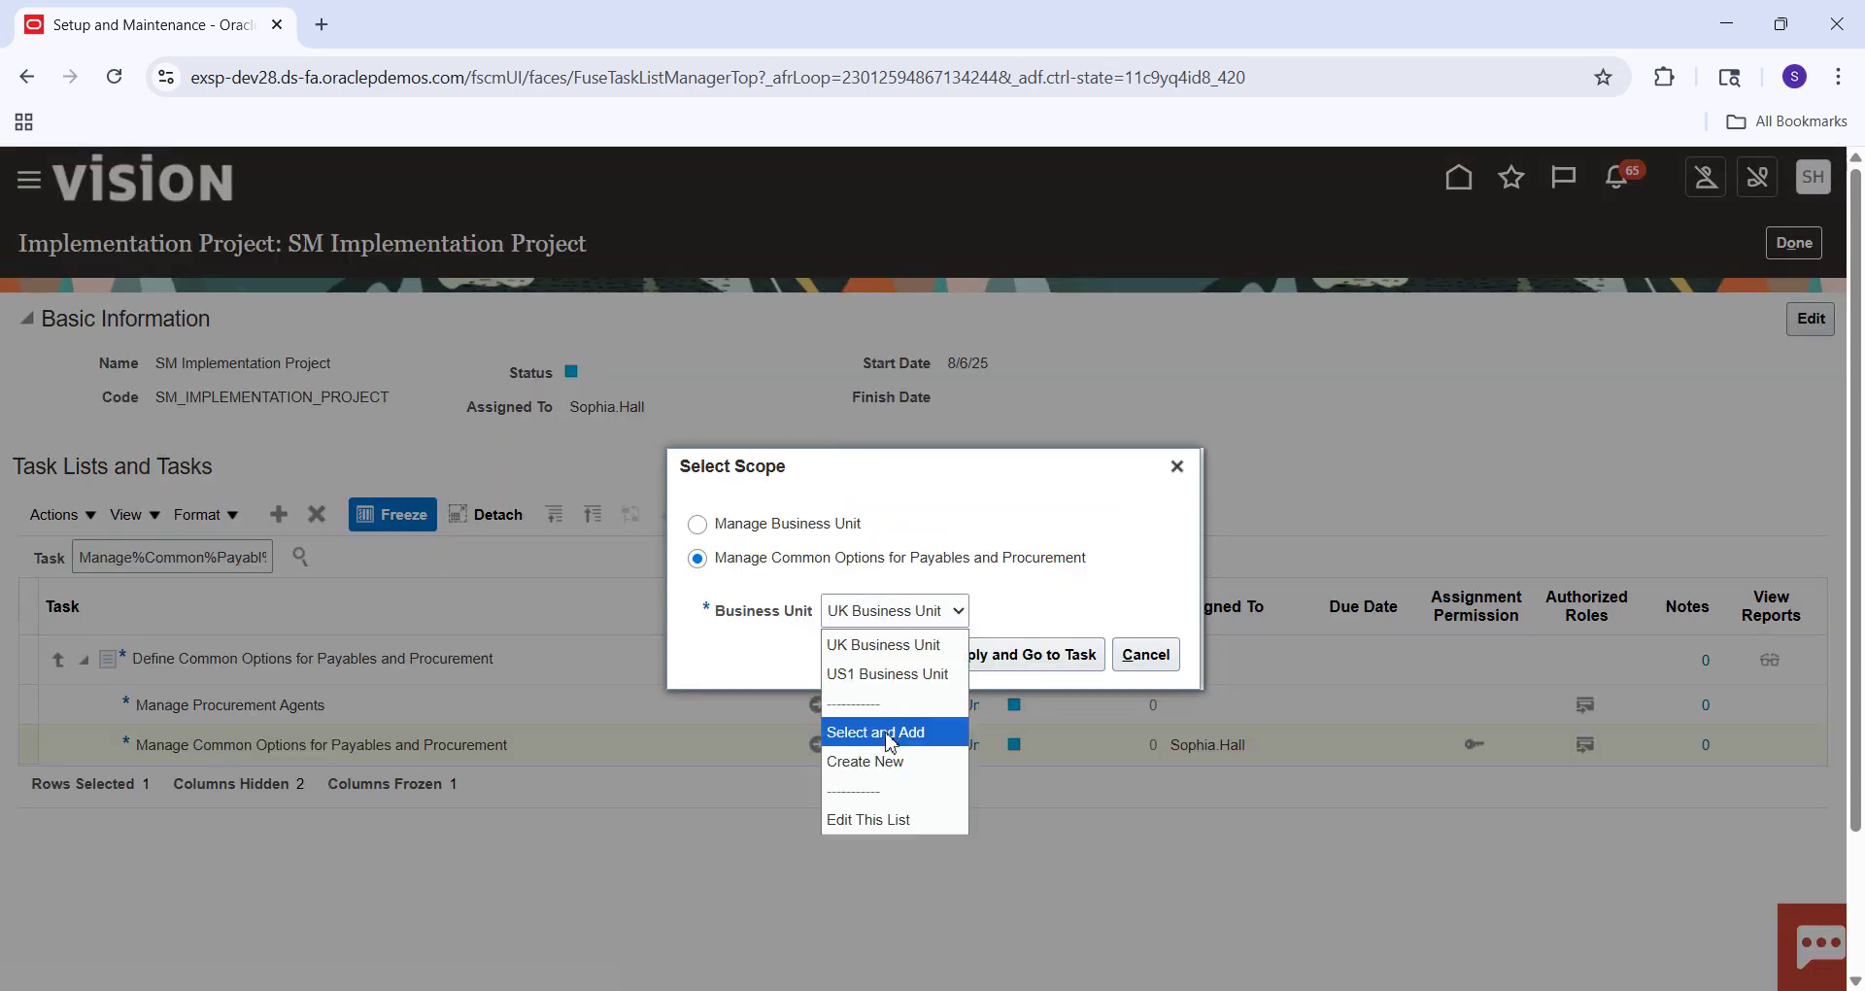
pyautogui.click(877, 731)
pyautogui.click(1019, 656)
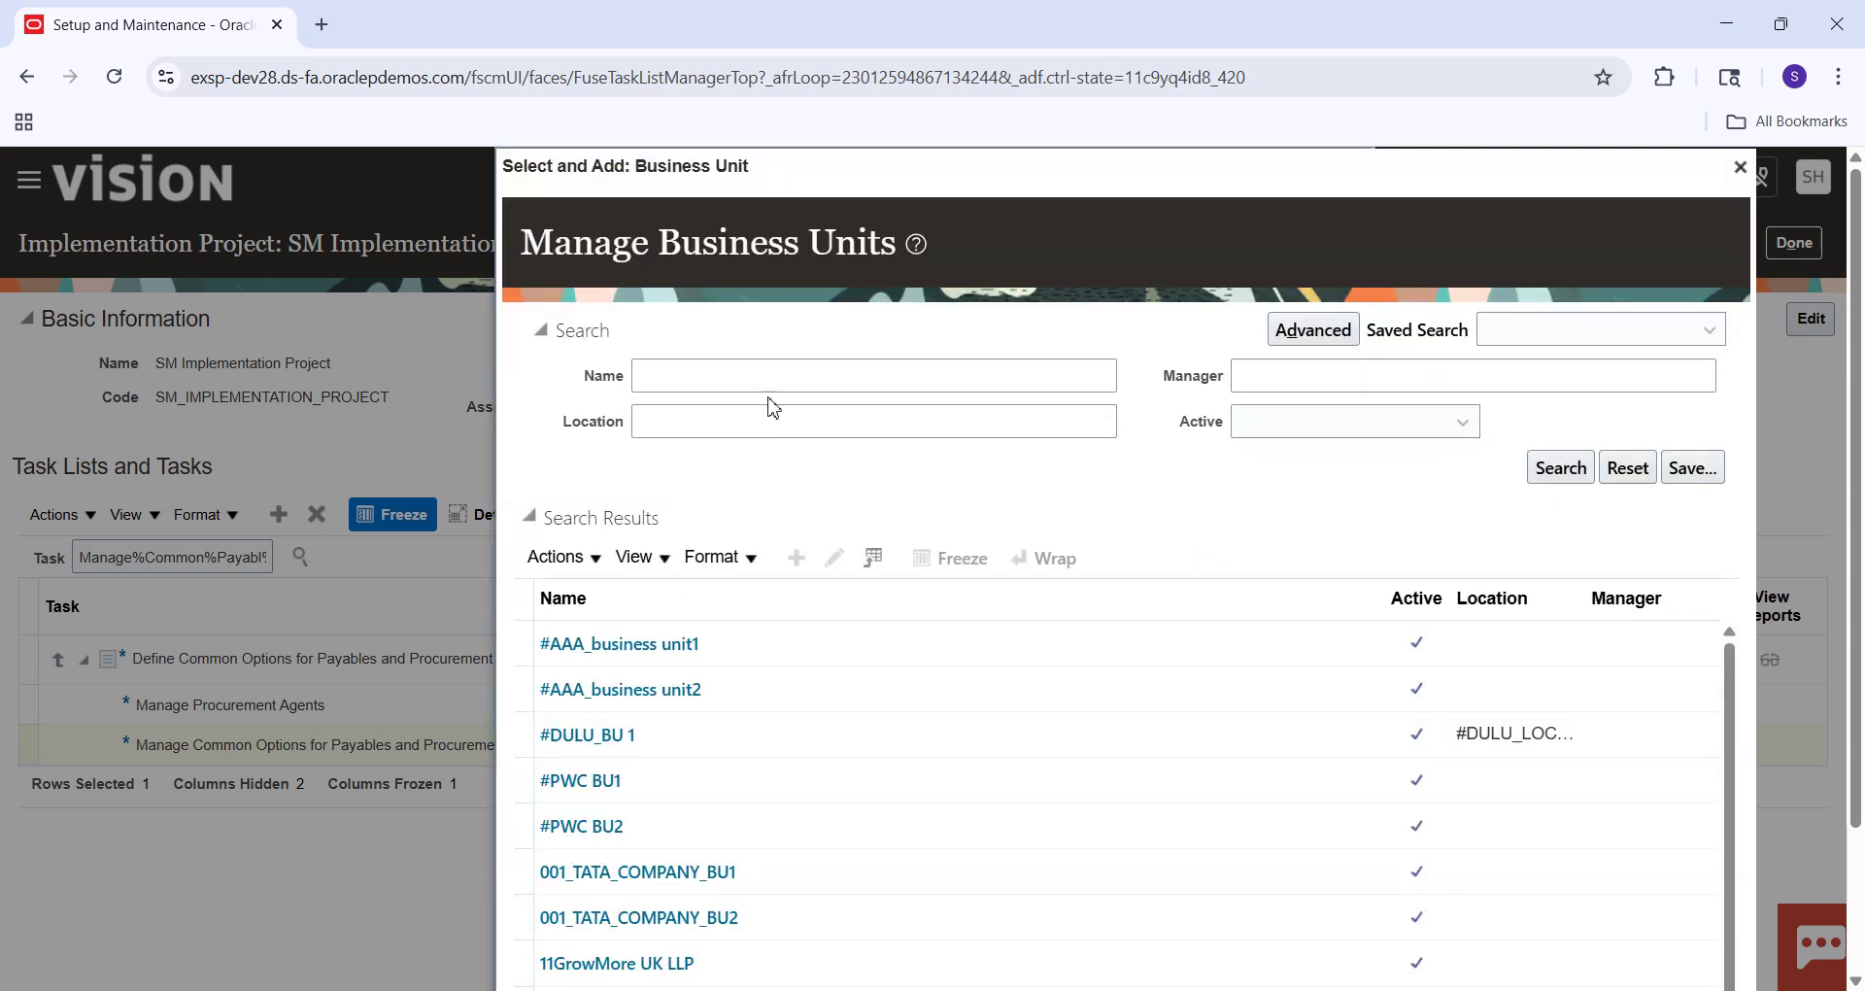
pyautogui.click(759, 388)
pyautogui.write('US1')
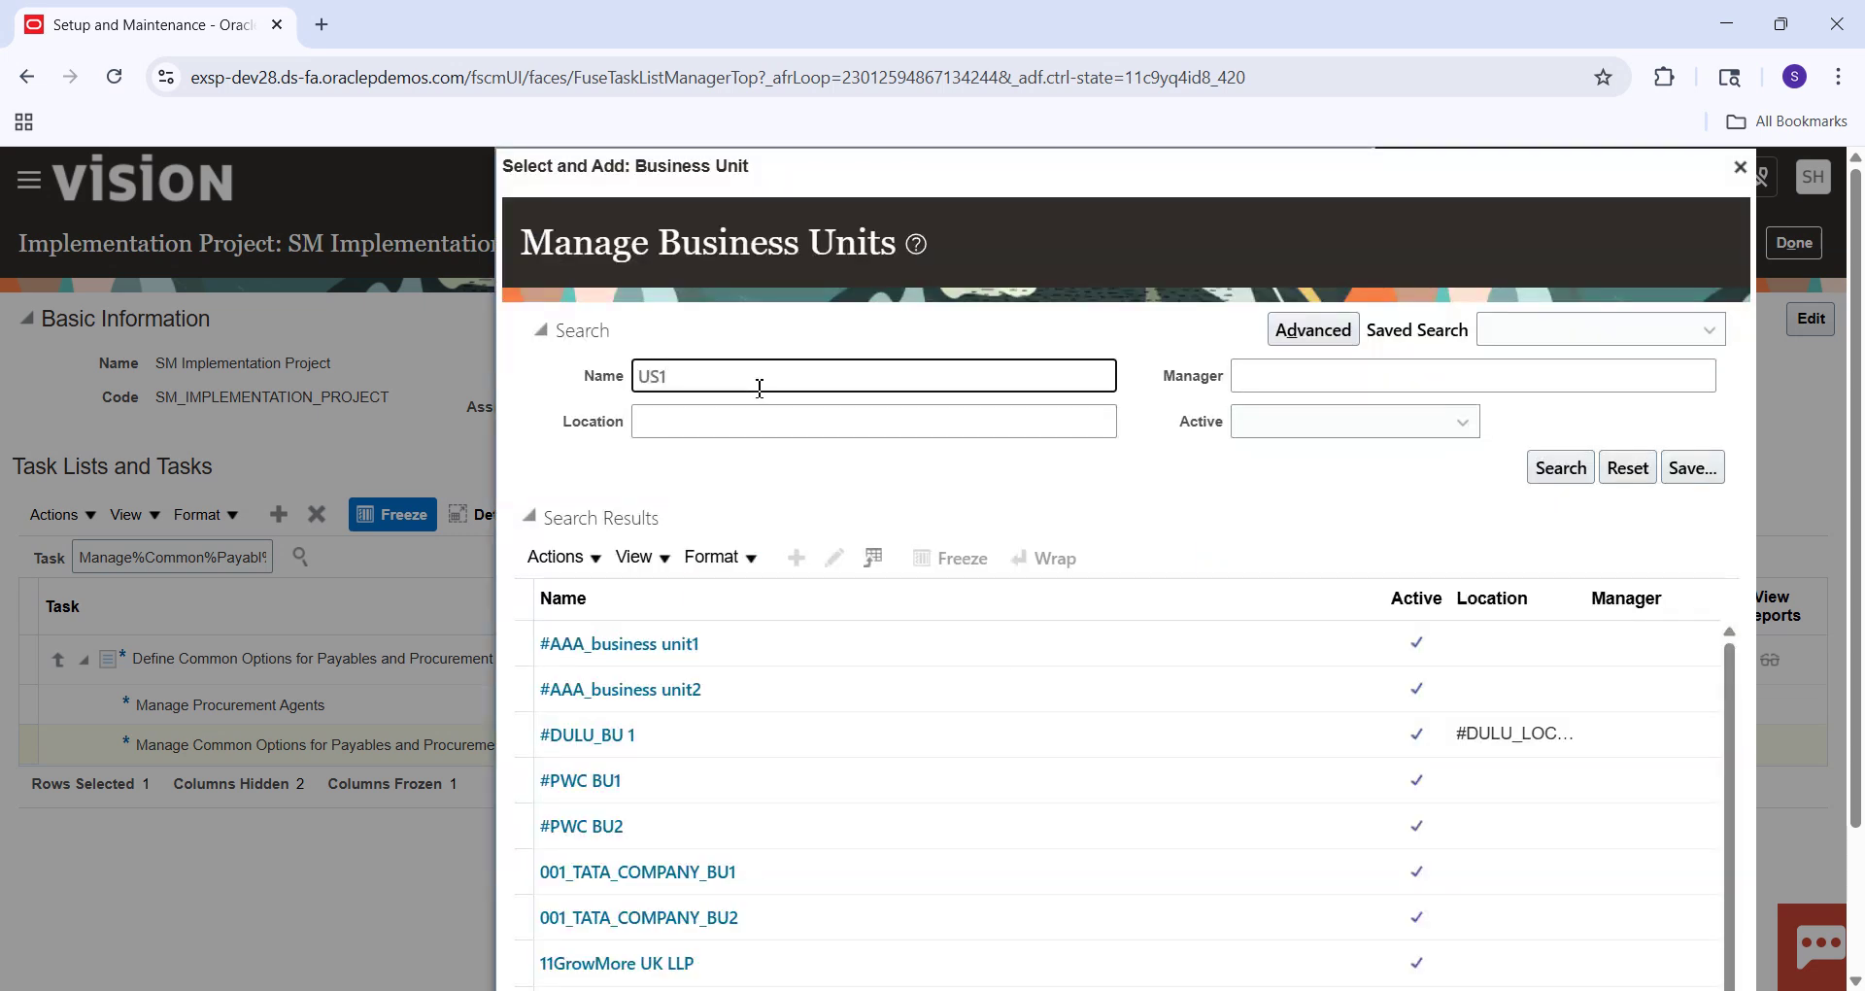
pyautogui.press('Return')
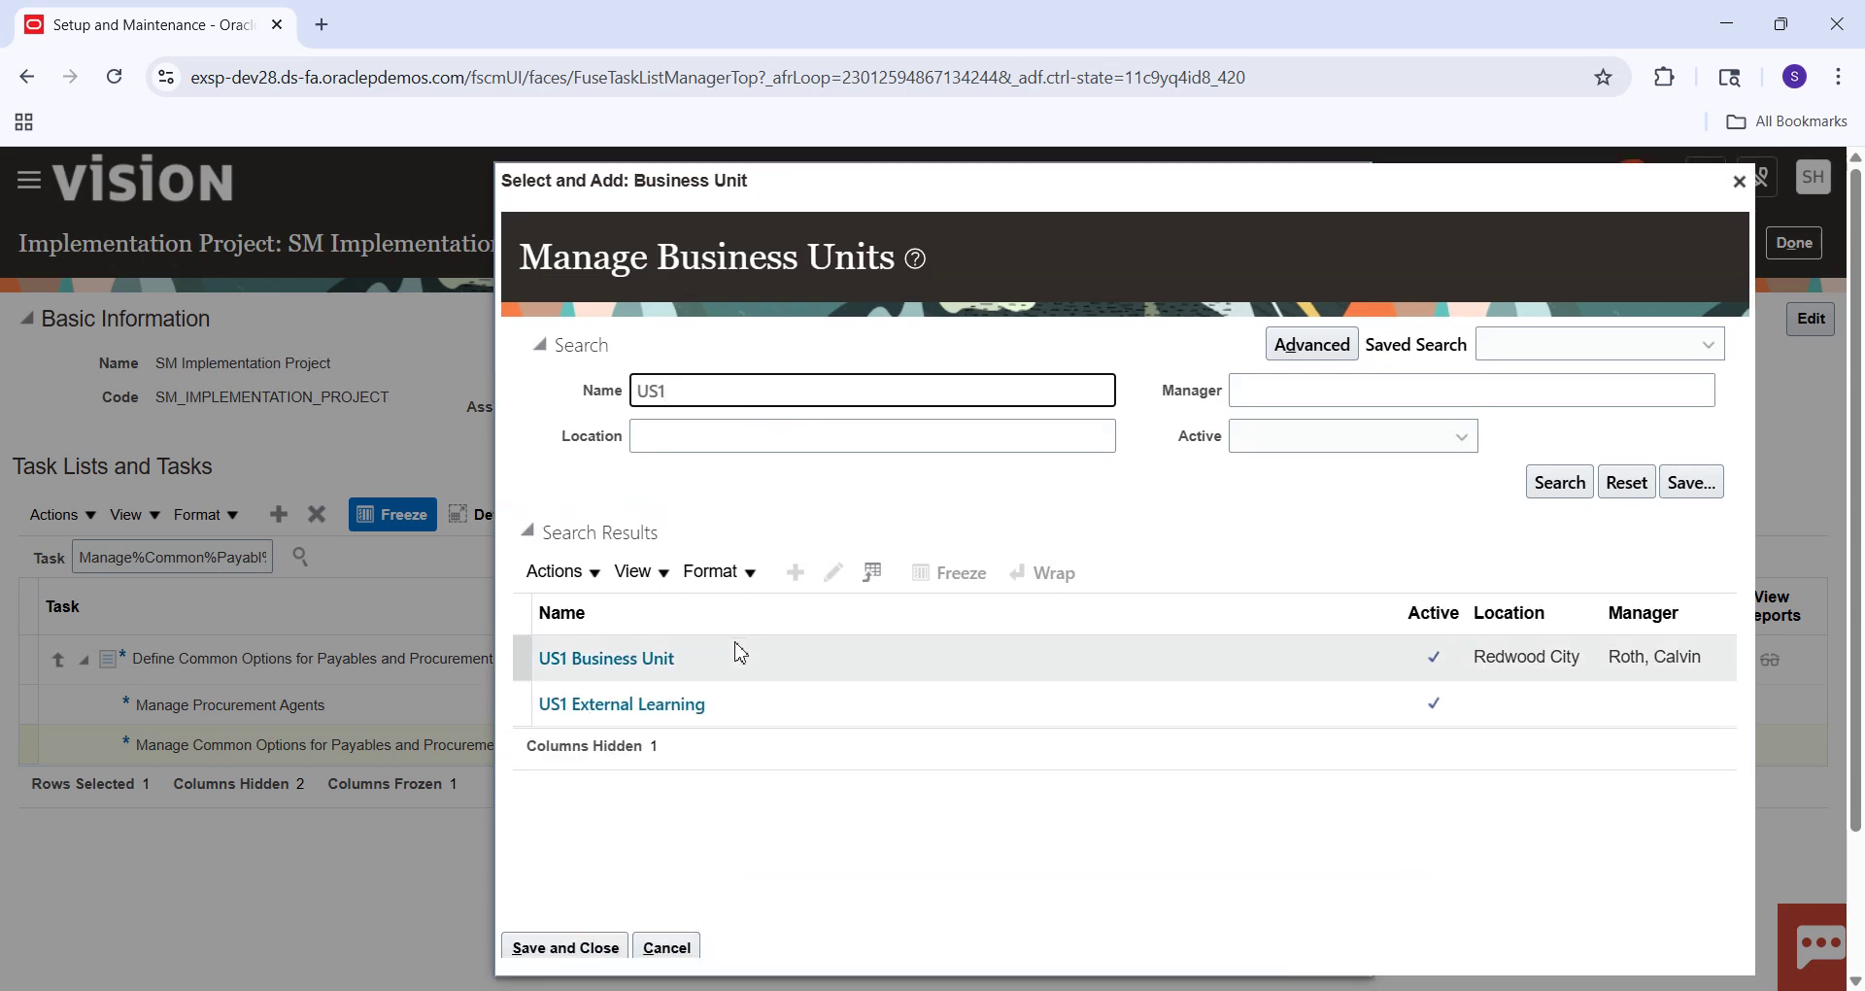
pyautogui.click(805, 668)
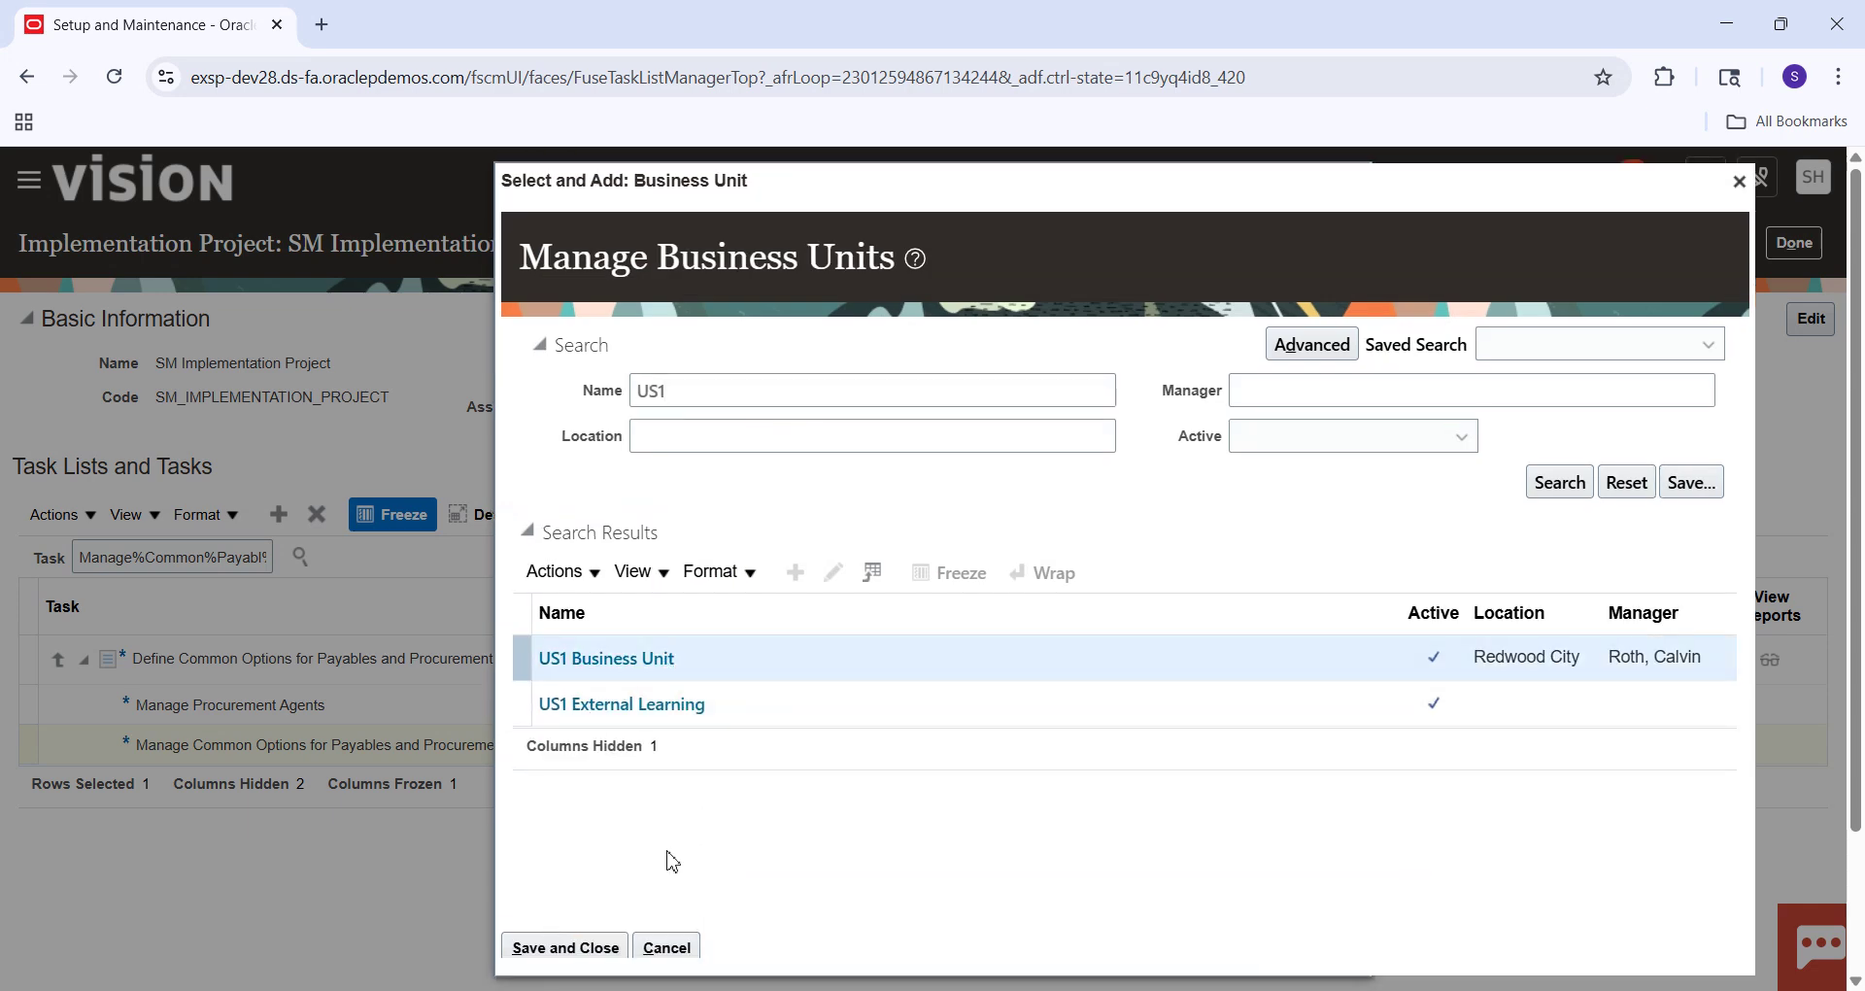
pyautogui.click(590, 958)
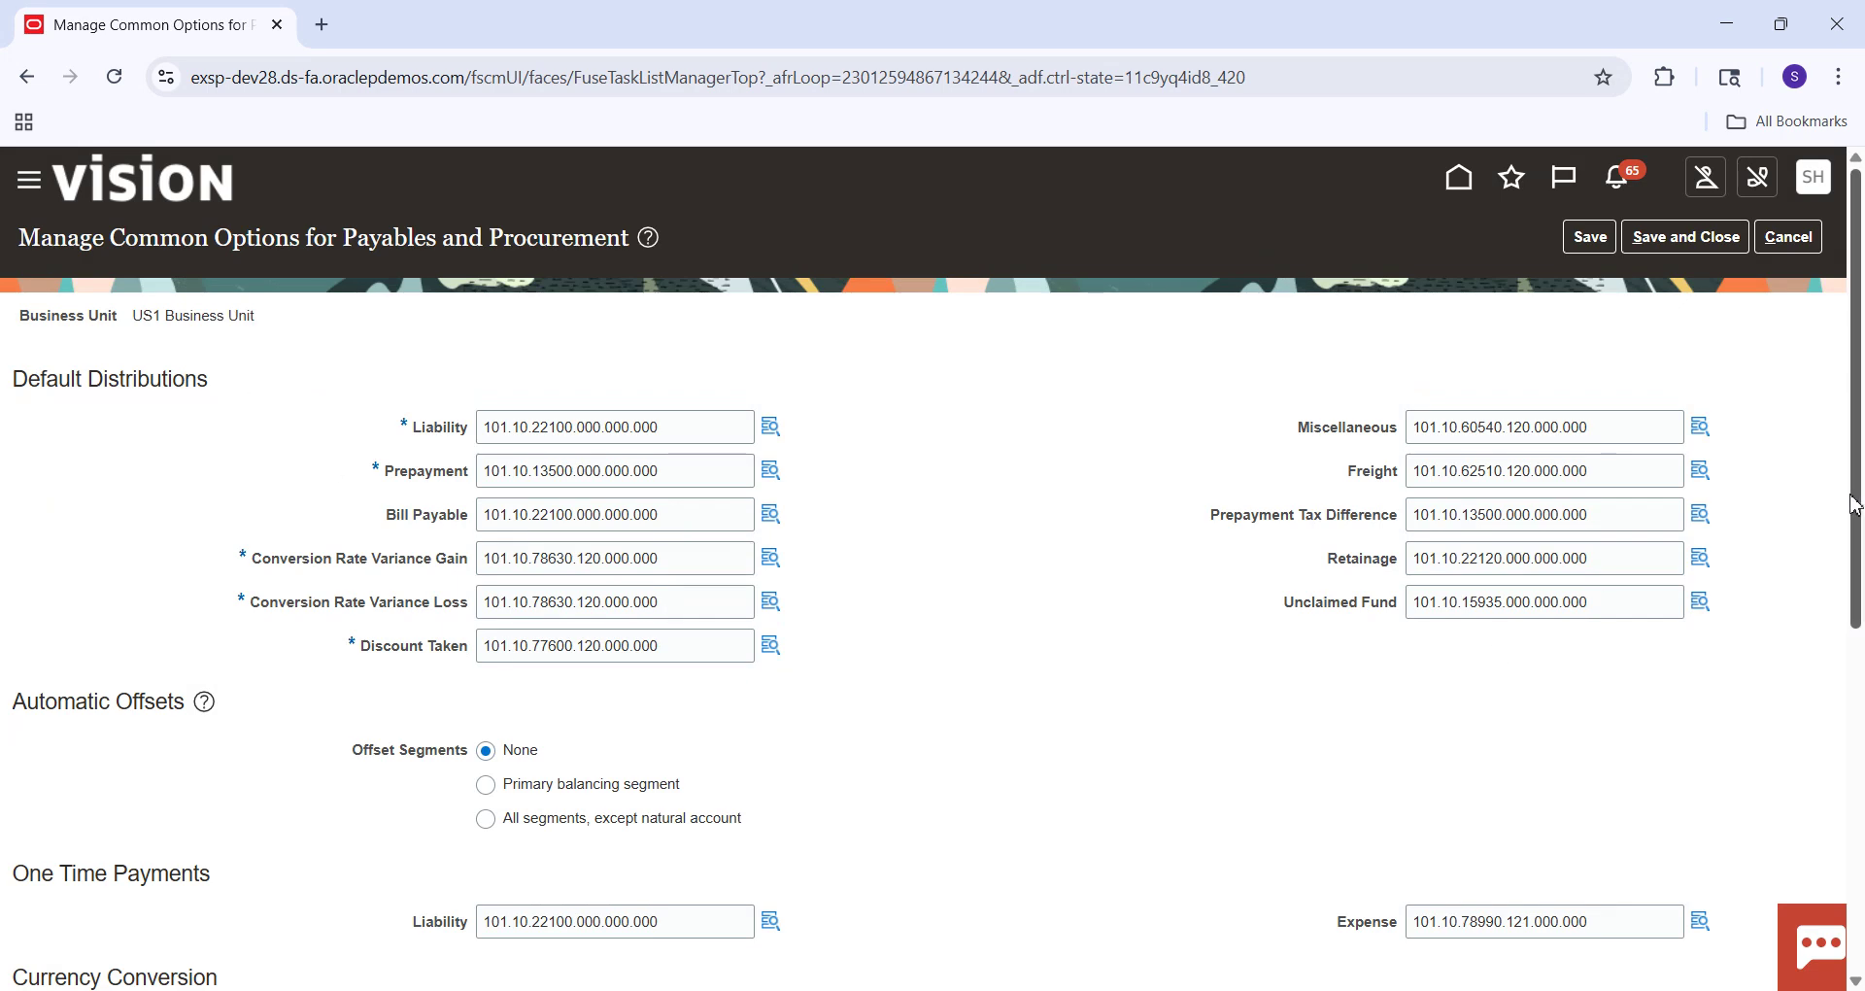
# Check US1 Business Unit's default distributions, save and close, and finish the SM project.
pyautogui.scroll(-1, 1857, 496)
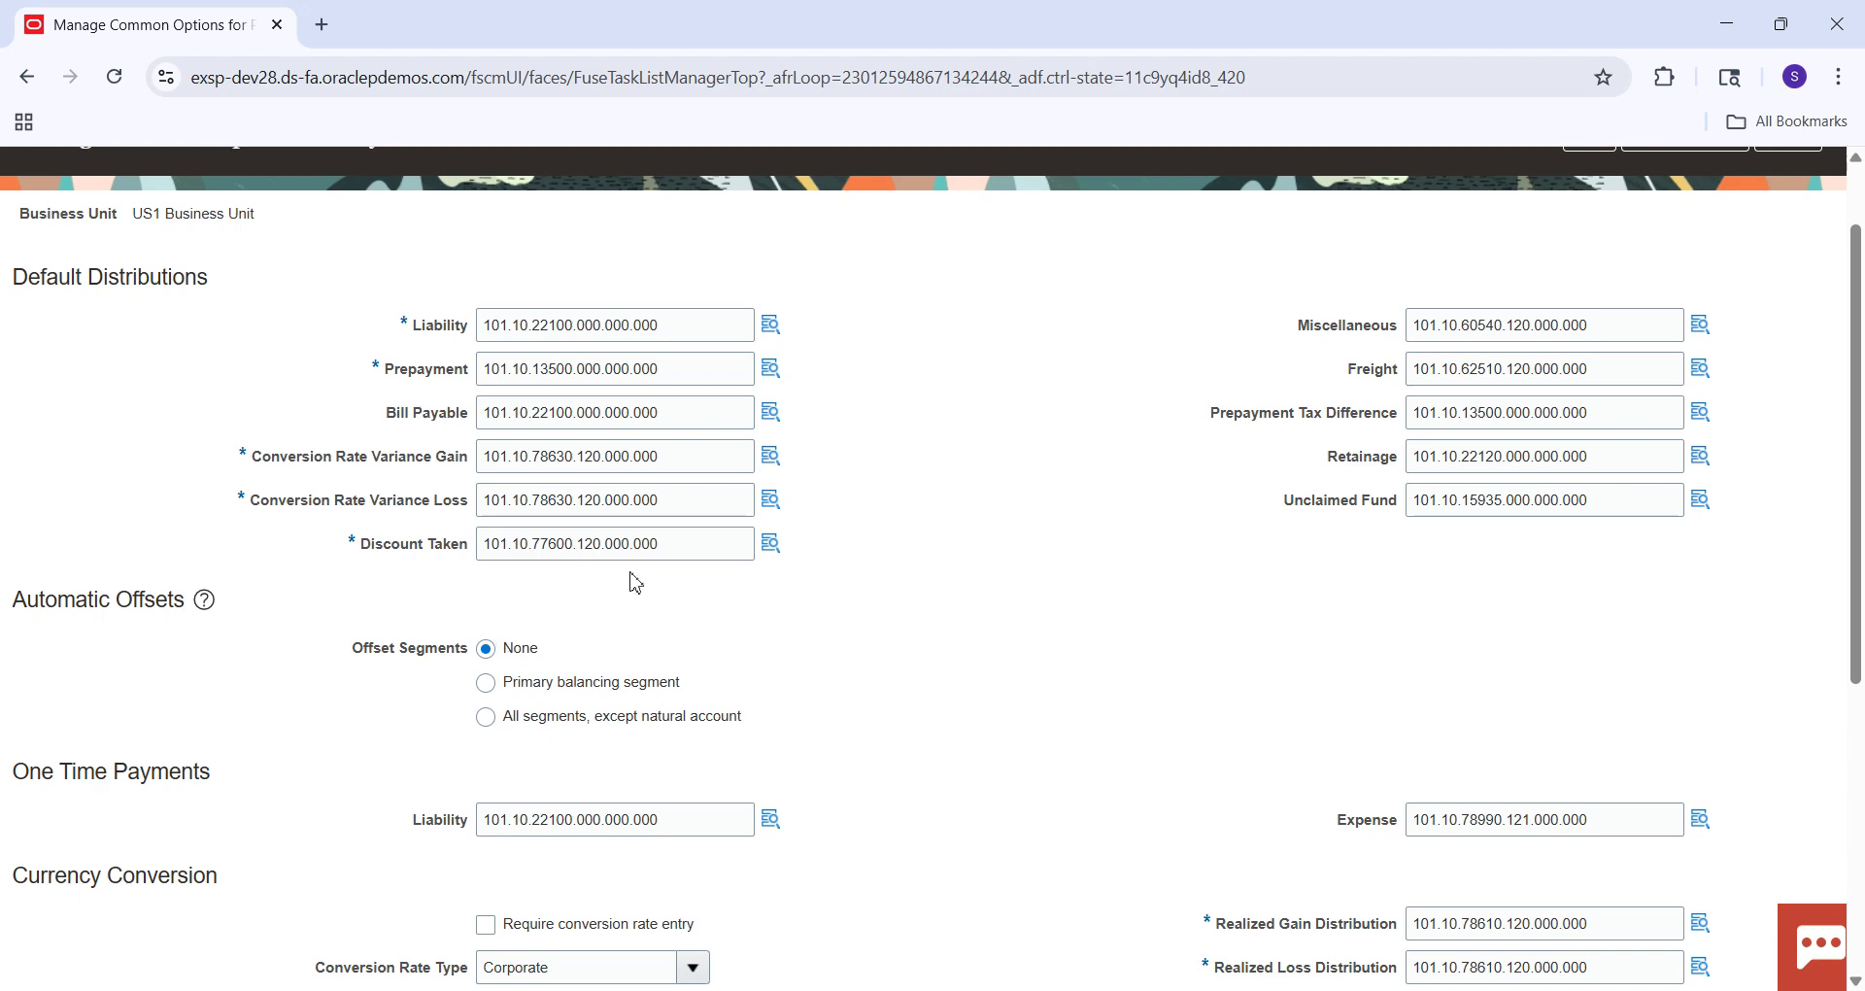
pyautogui.scroll(1, 1651, 272)
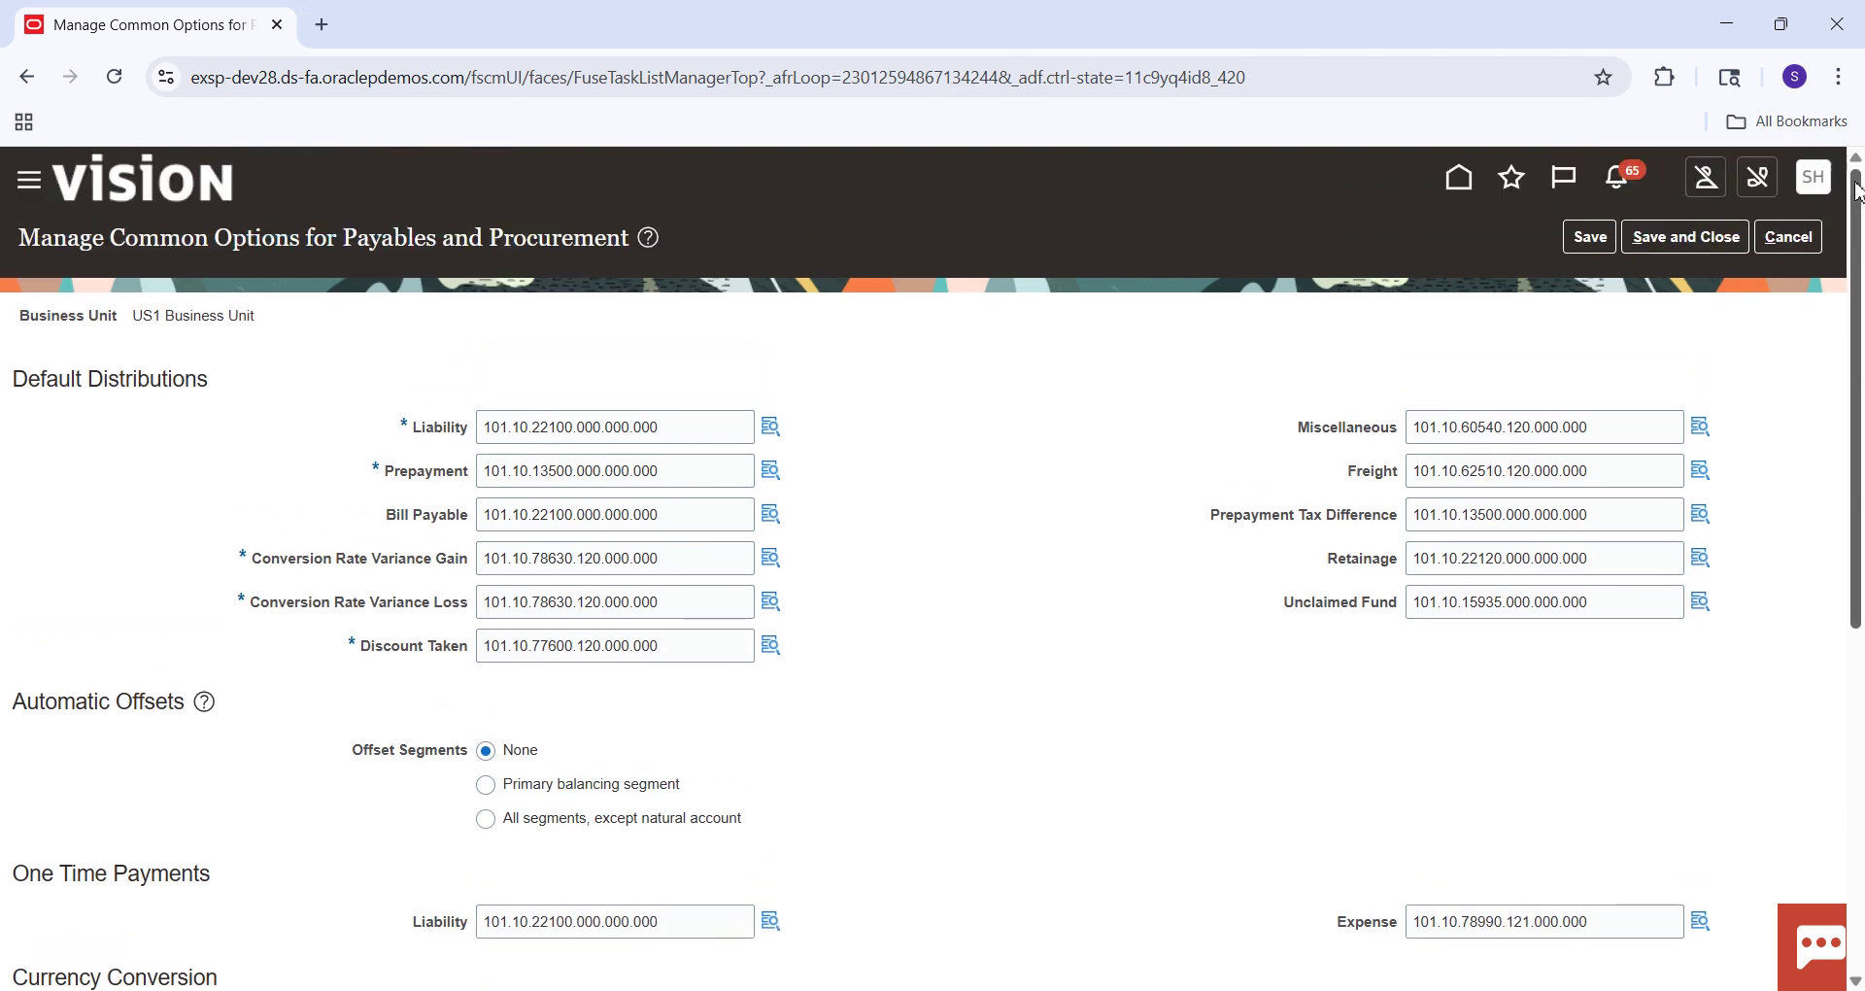
pyautogui.click(1672, 242)
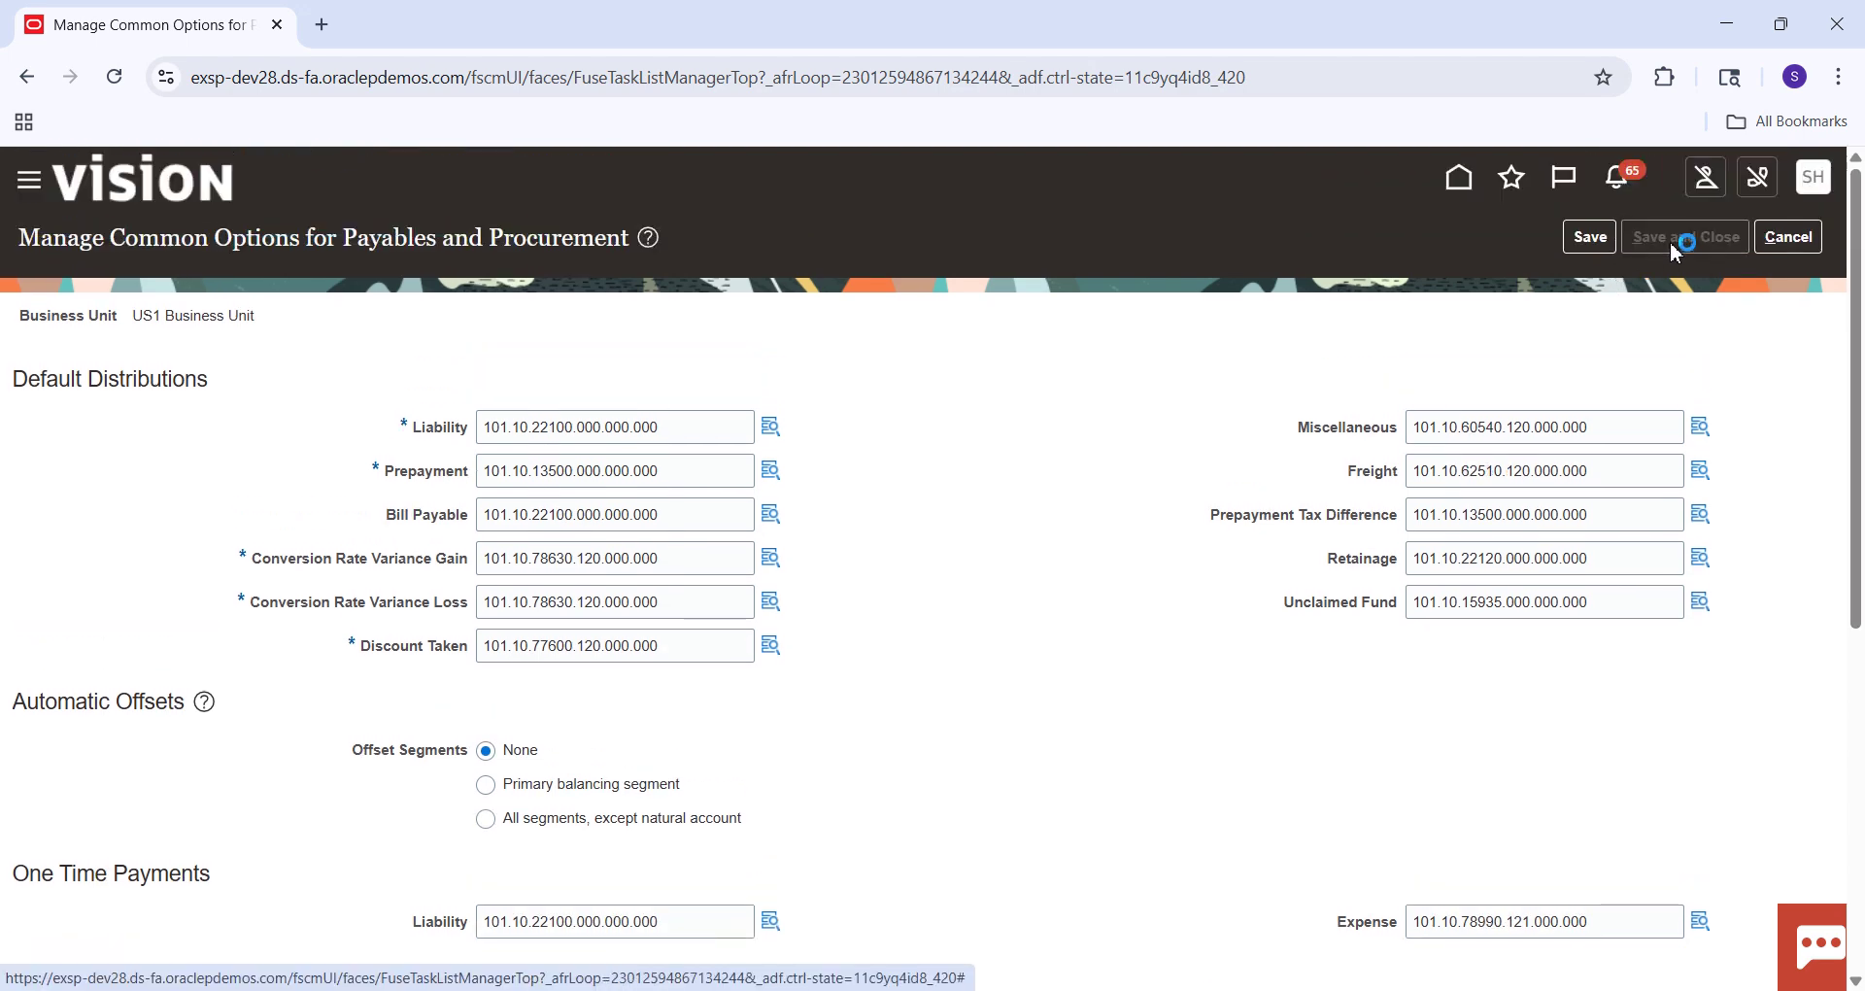
pyautogui.click(1787, 245)
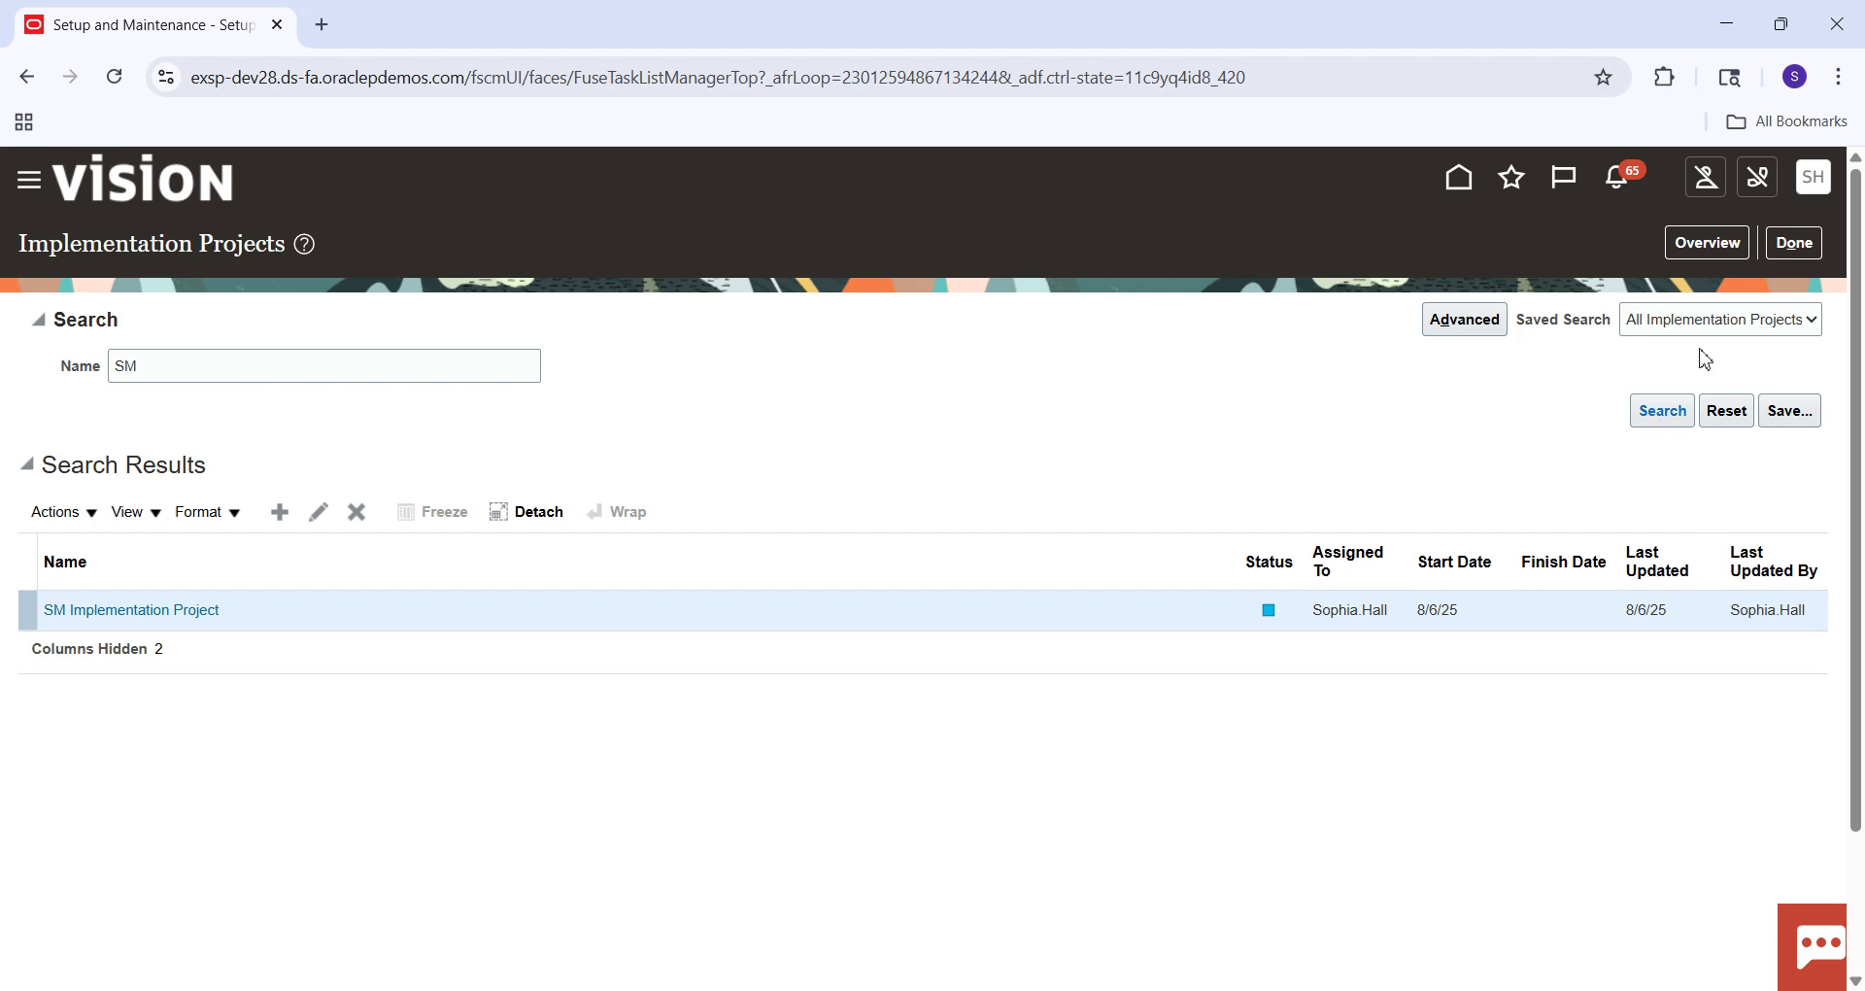
# Return home and scroll the module tabs back to show the Procurement quick actions and apps.
pyautogui.click(1459, 181)
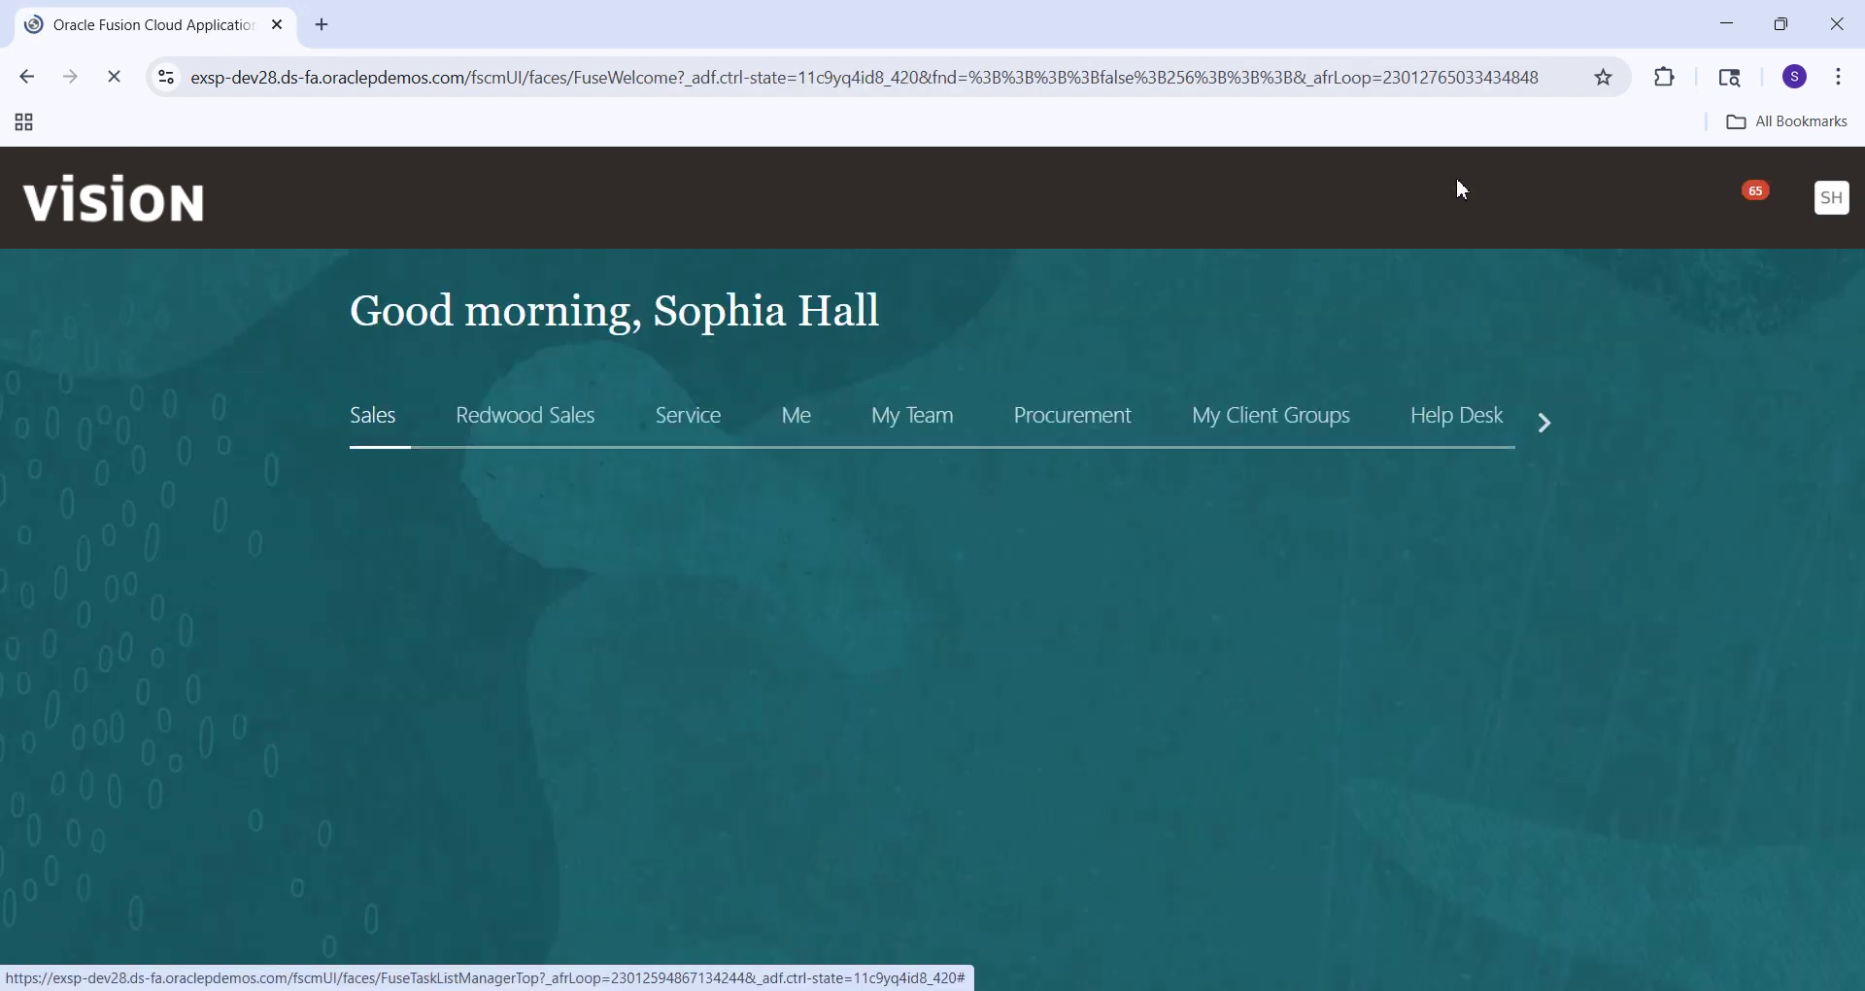
pyautogui.click(1537, 423)
pyautogui.click(1536, 423)
pyautogui.click(1535, 424)
pyautogui.click(1535, 424)
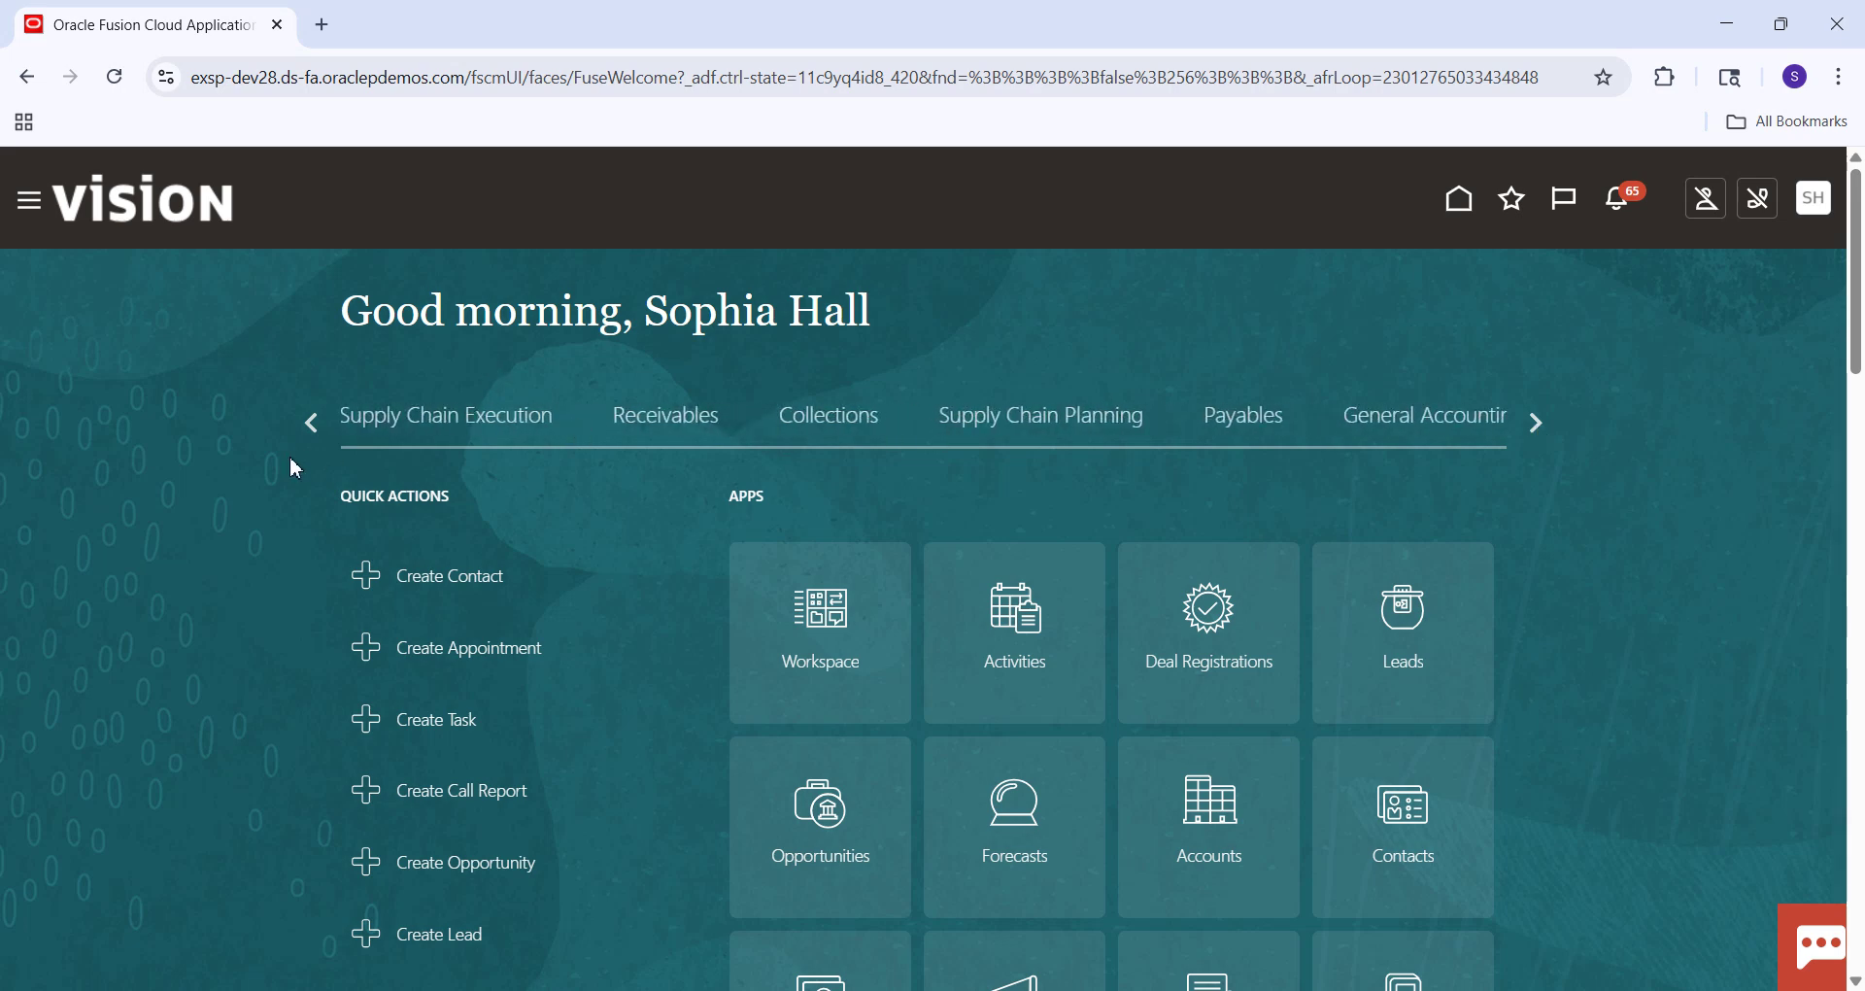
pyautogui.click(312, 423)
pyautogui.doubleClick(312, 424)
pyautogui.click(312, 424)
pyautogui.click(311, 424)
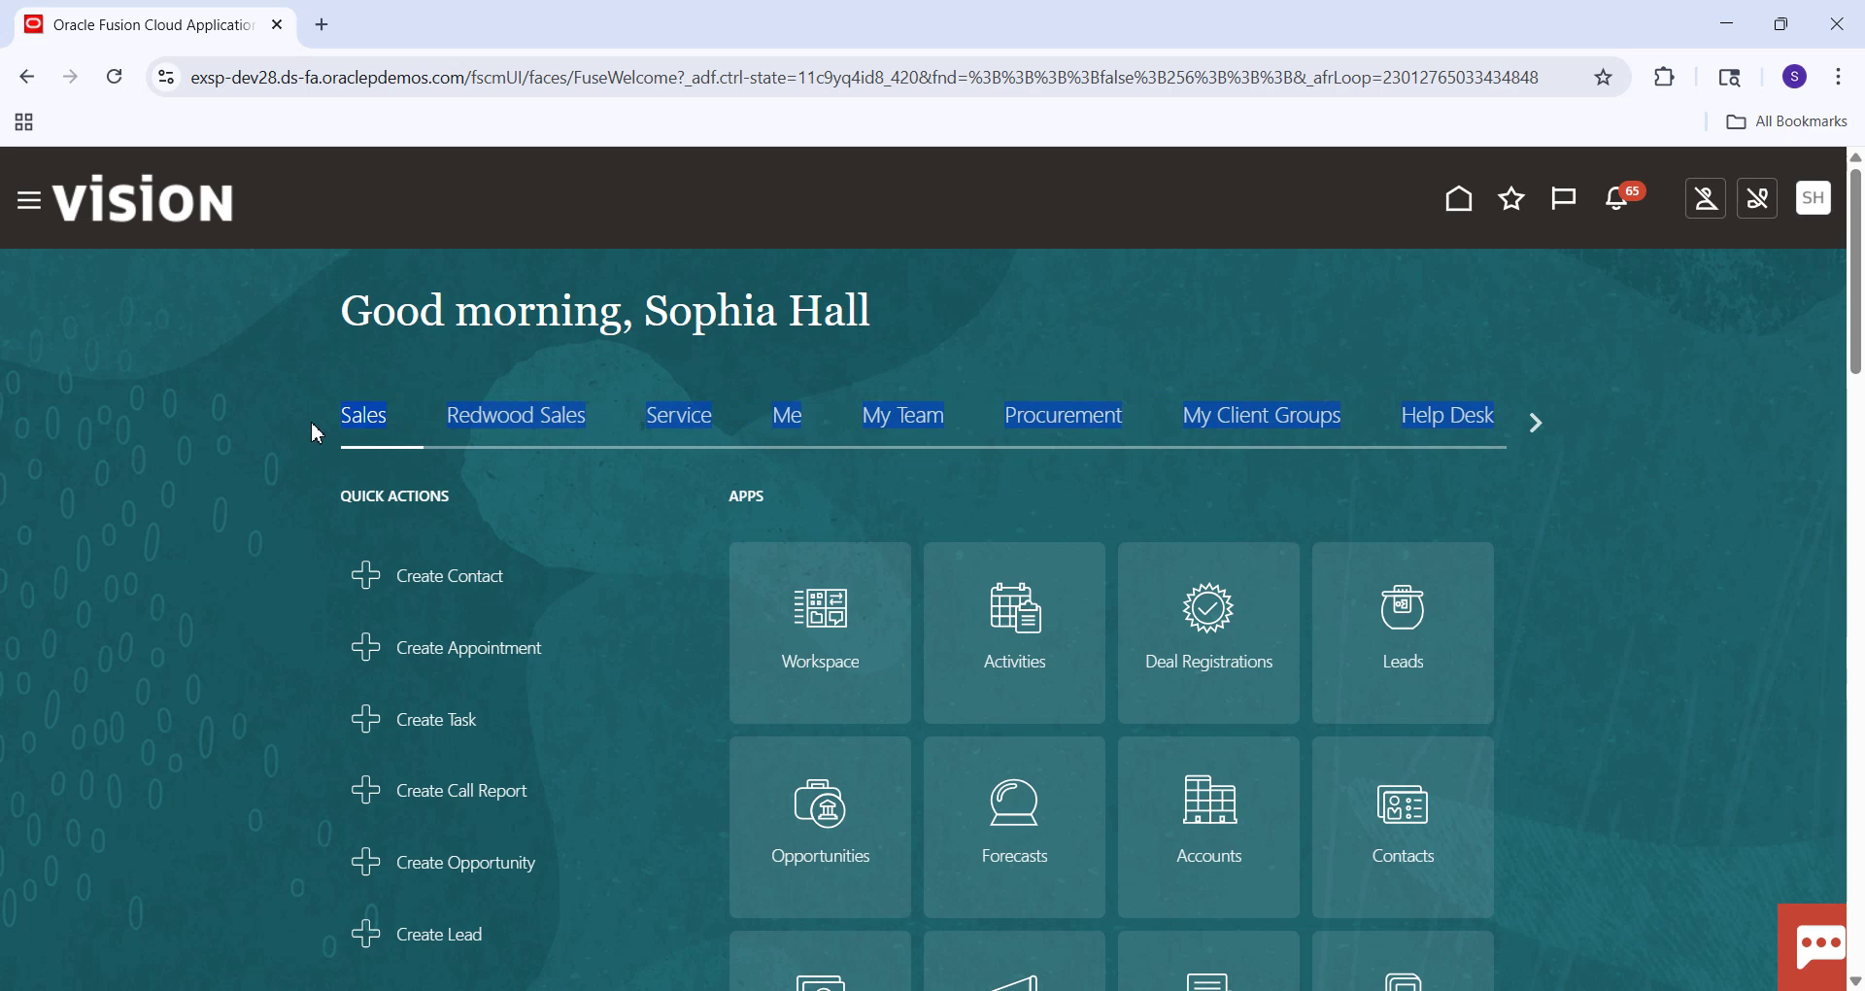
pyautogui.click(1068, 418)
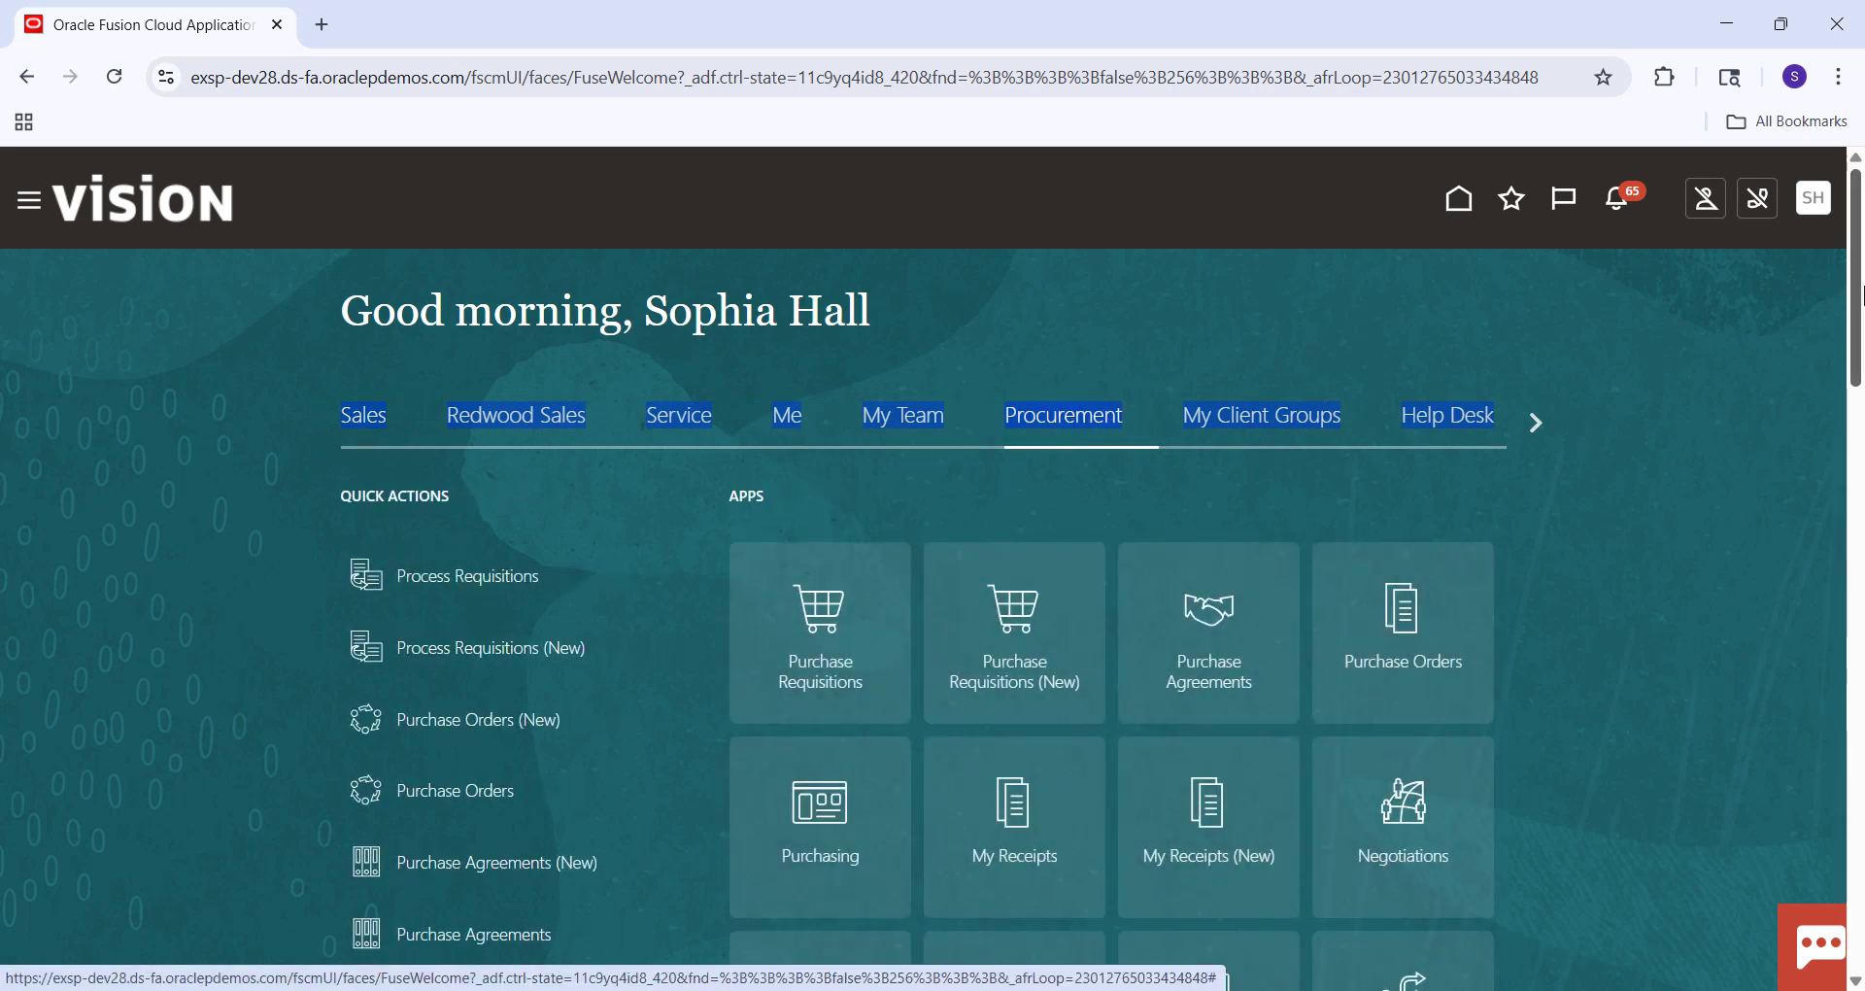
pyautogui.scroll(-5, 1860, 292)
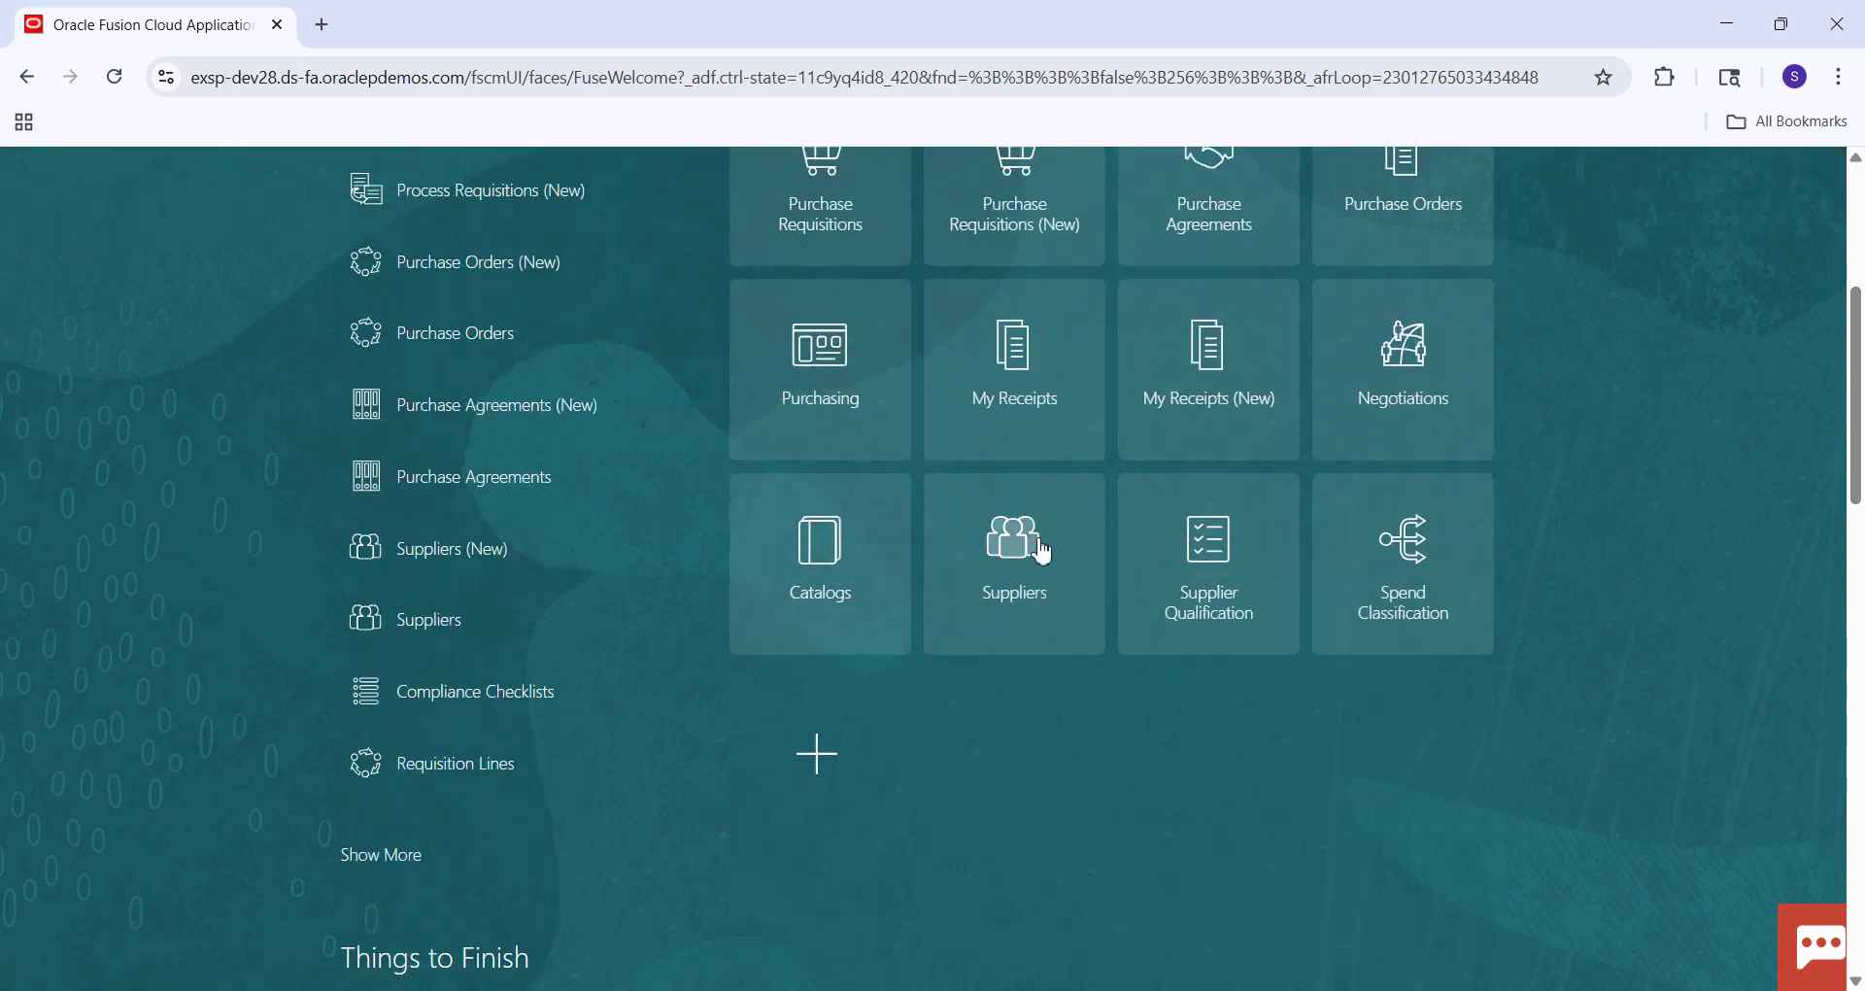
# In the Suppliers work area, open Merge Suppliers and then the Manage Suppliers search page.
pyautogui.click(1041, 551)
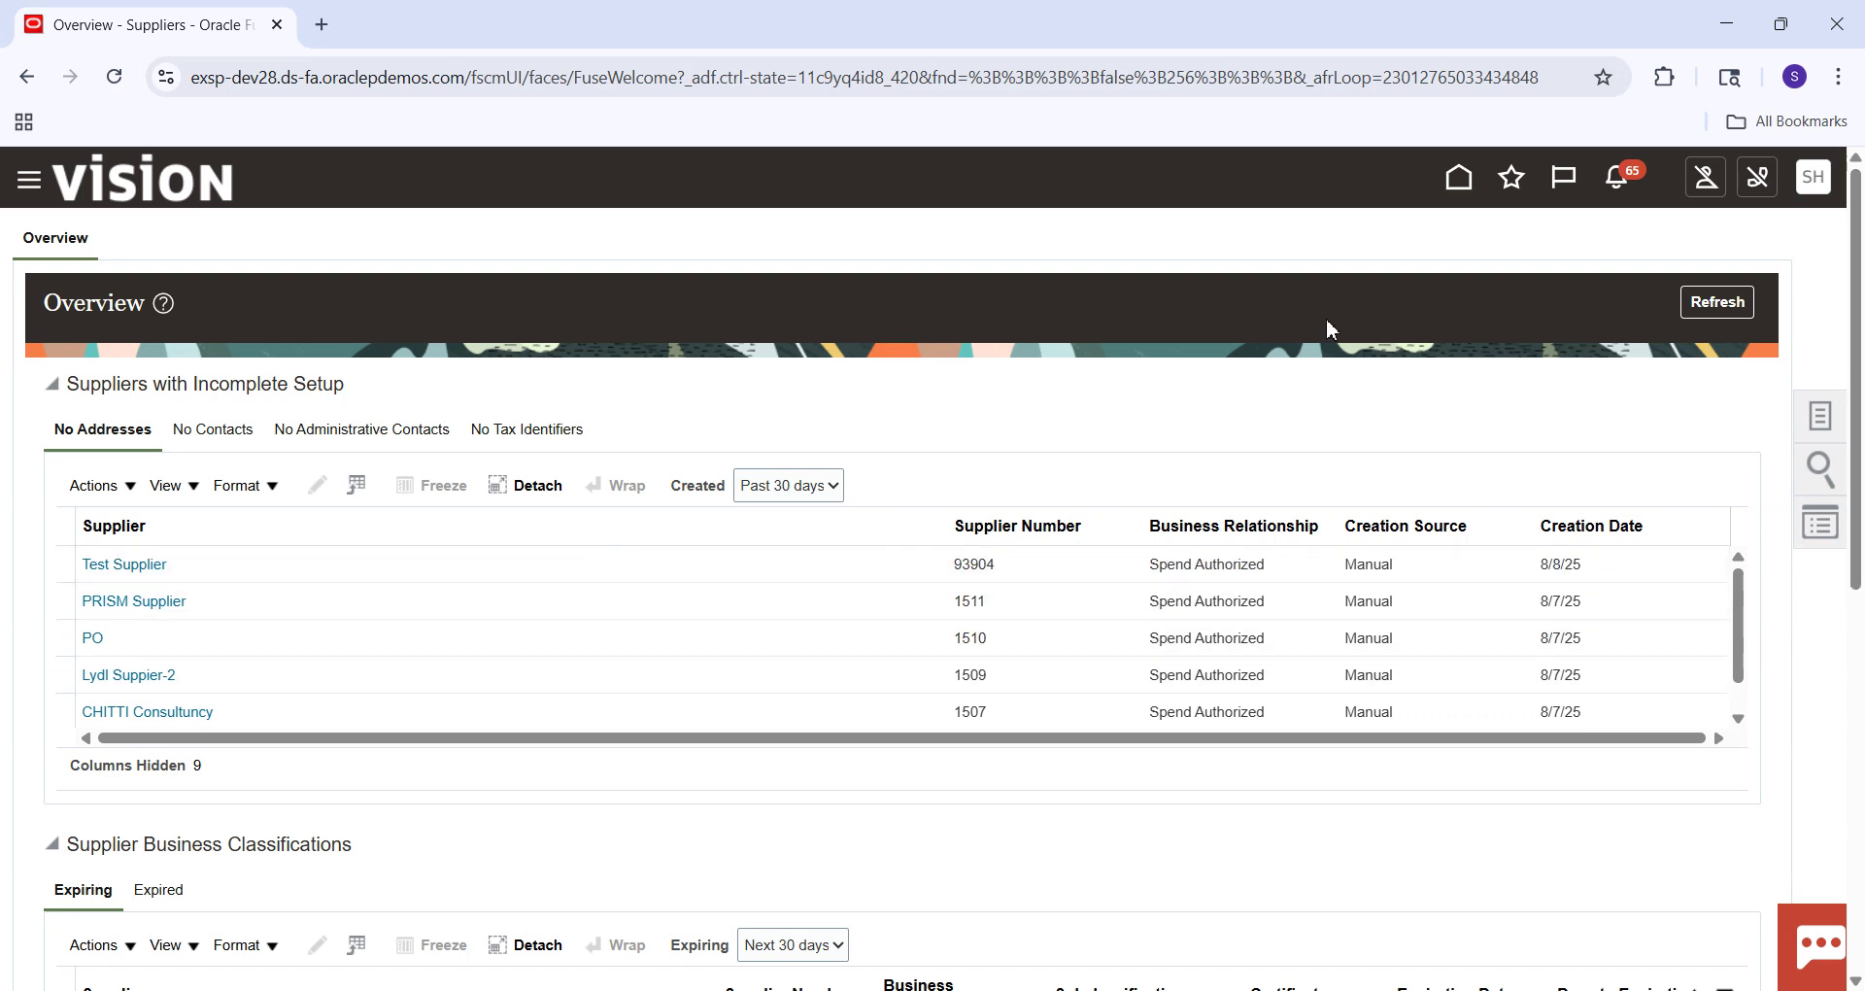
pyautogui.click(1832, 429)
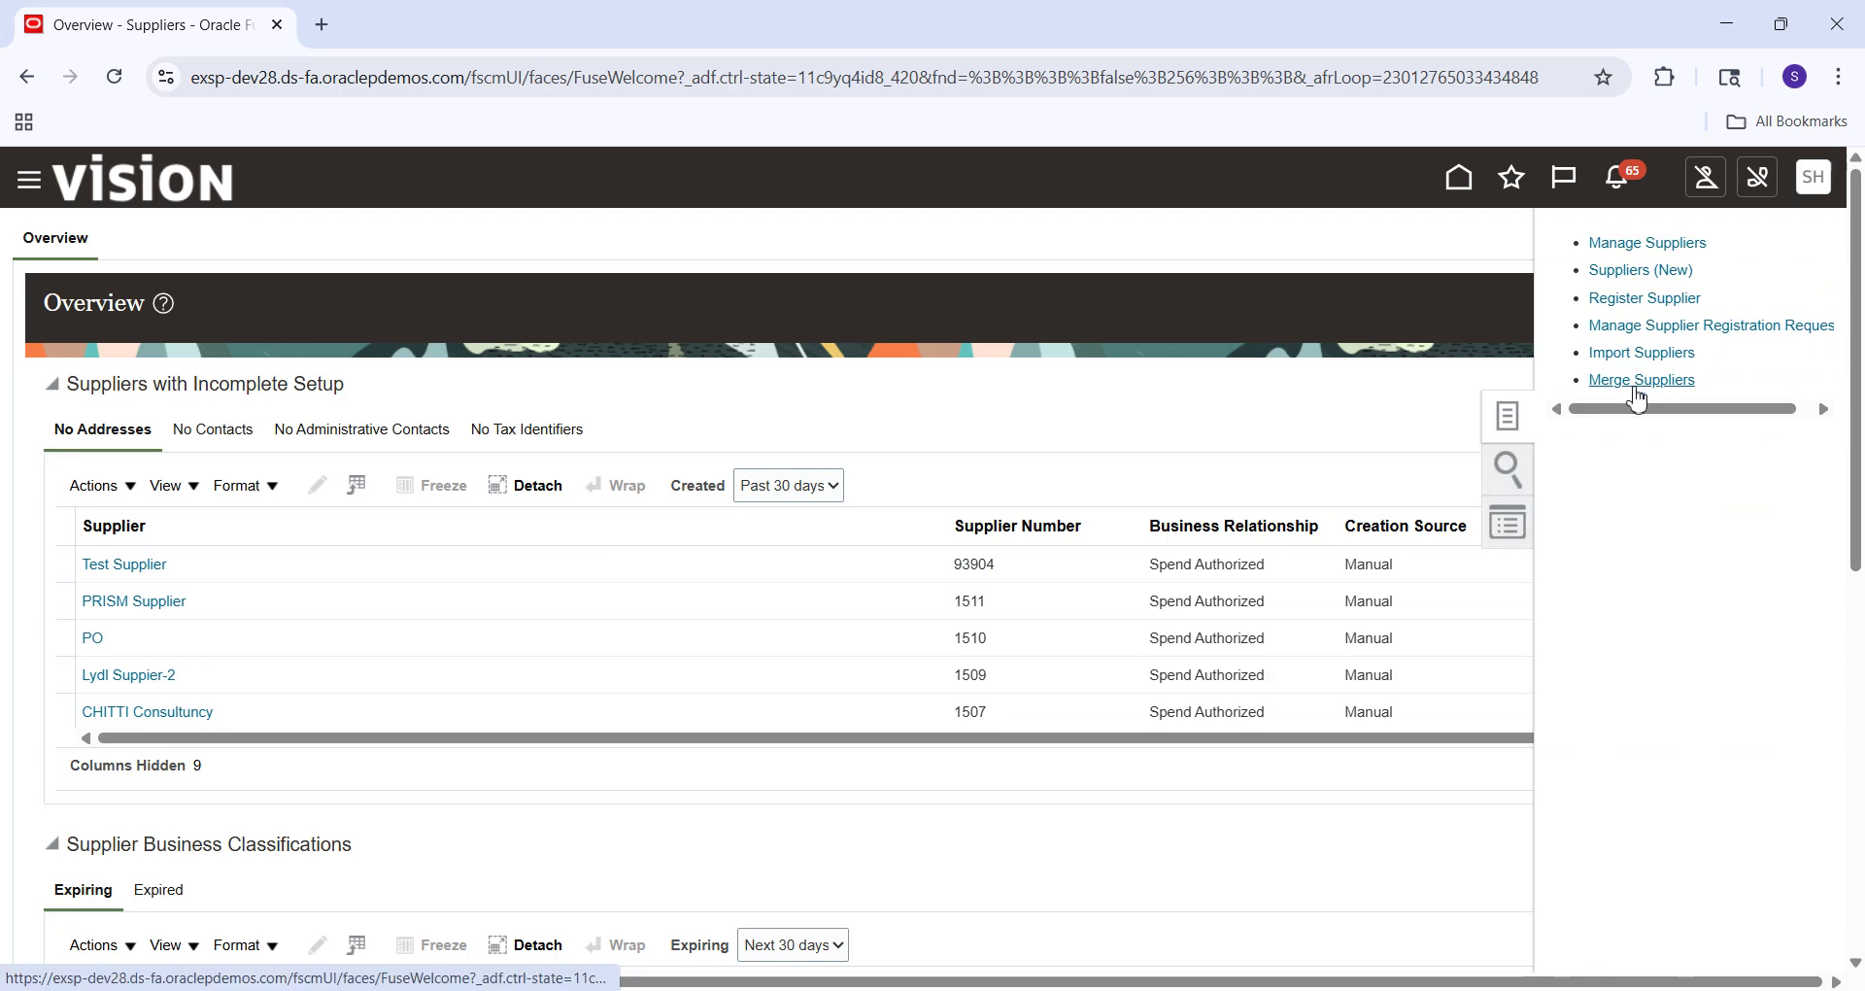
pyautogui.click(1641, 381)
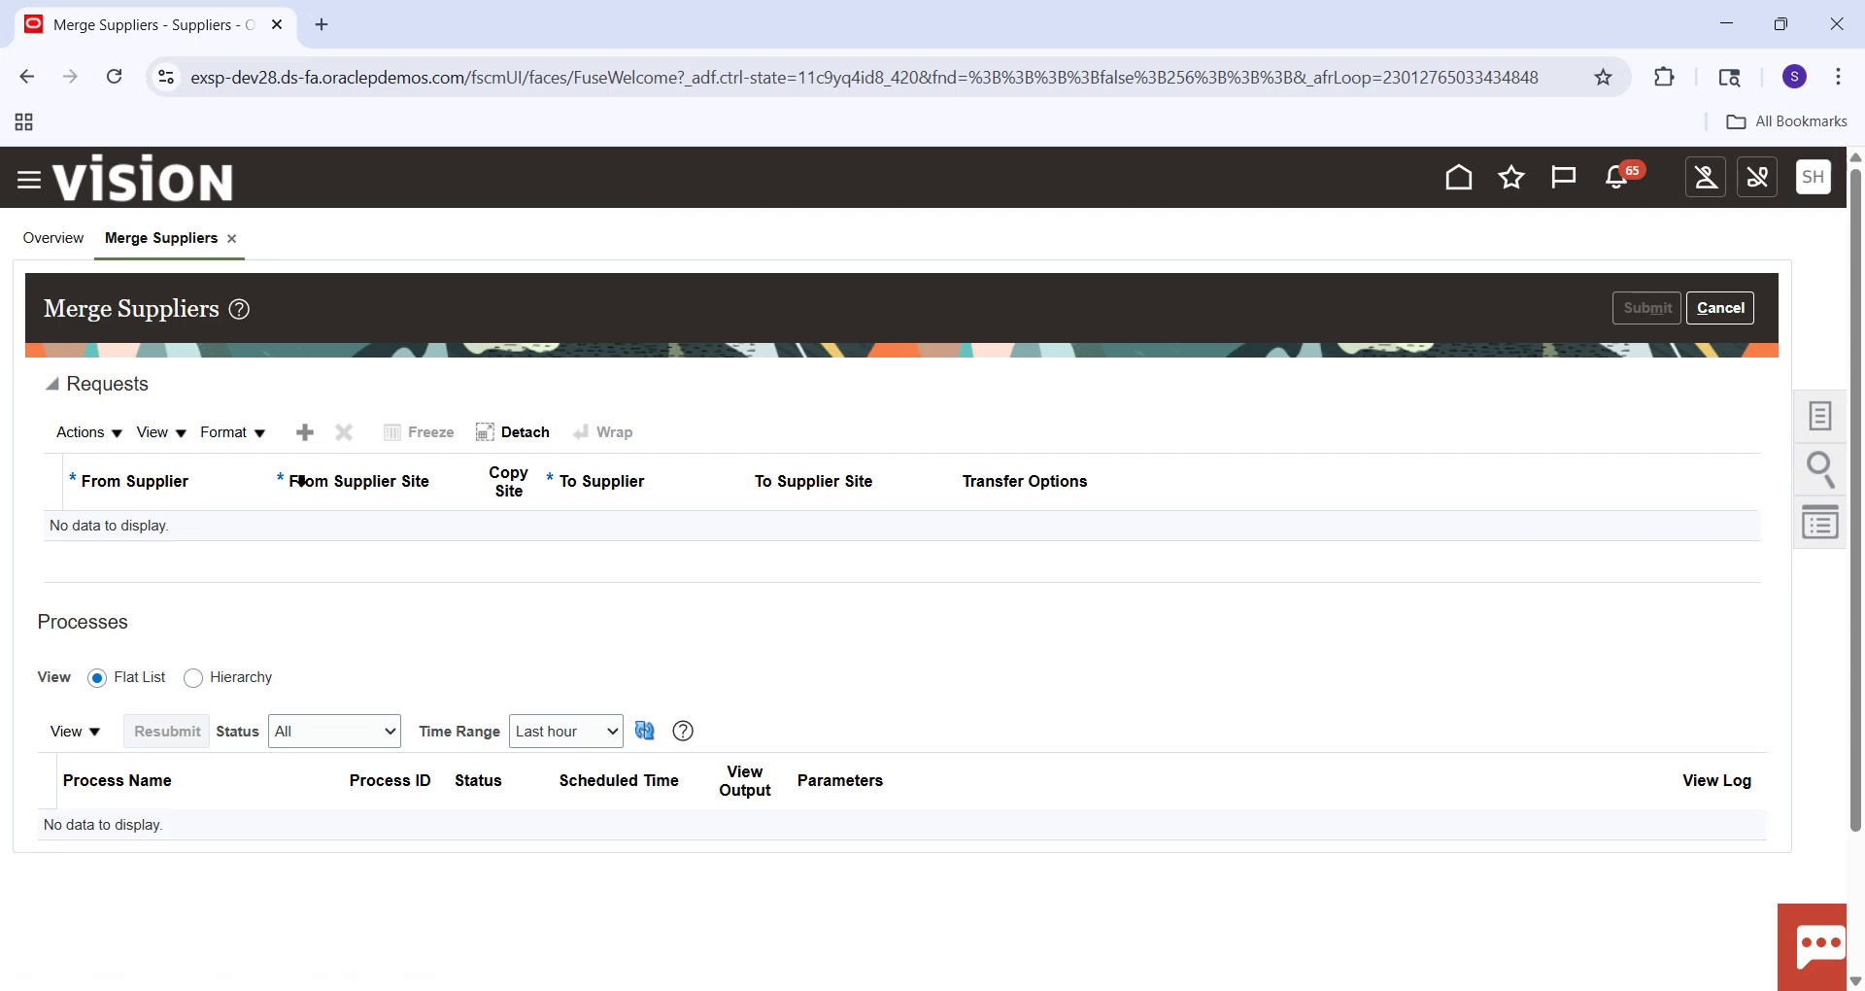
pyautogui.click(1819, 415)
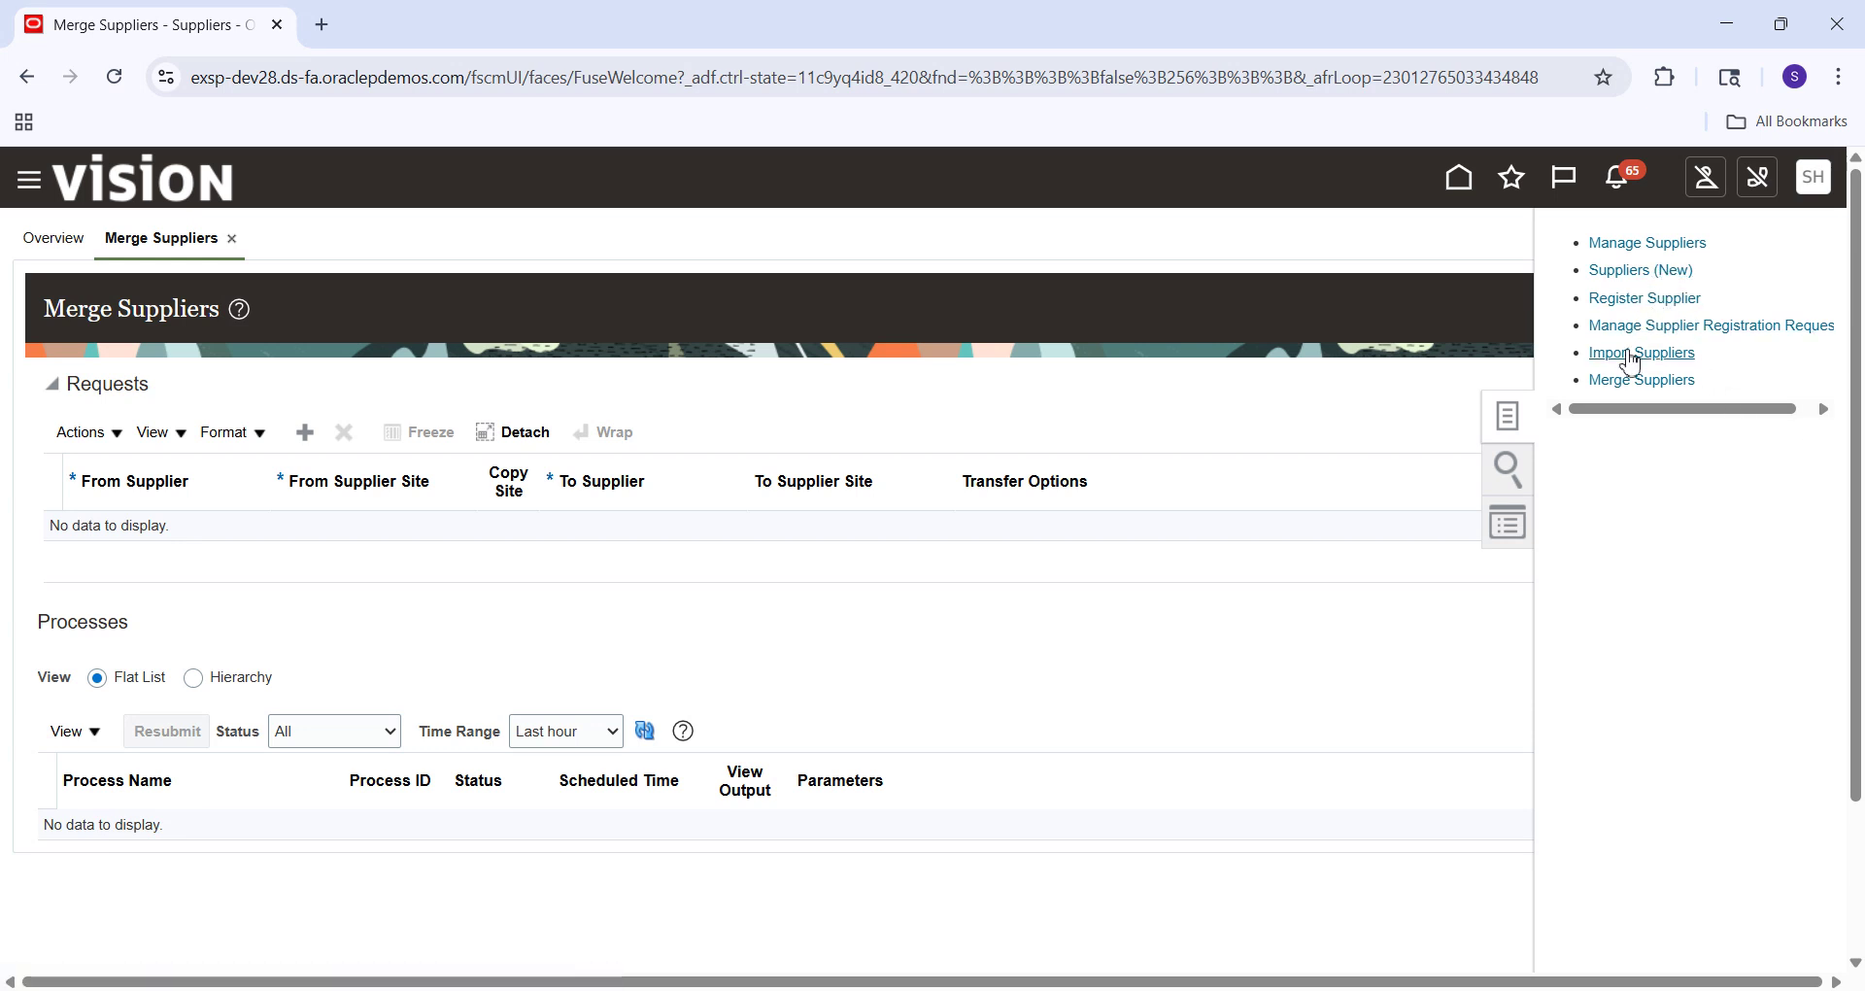
pyautogui.click(1641, 245)
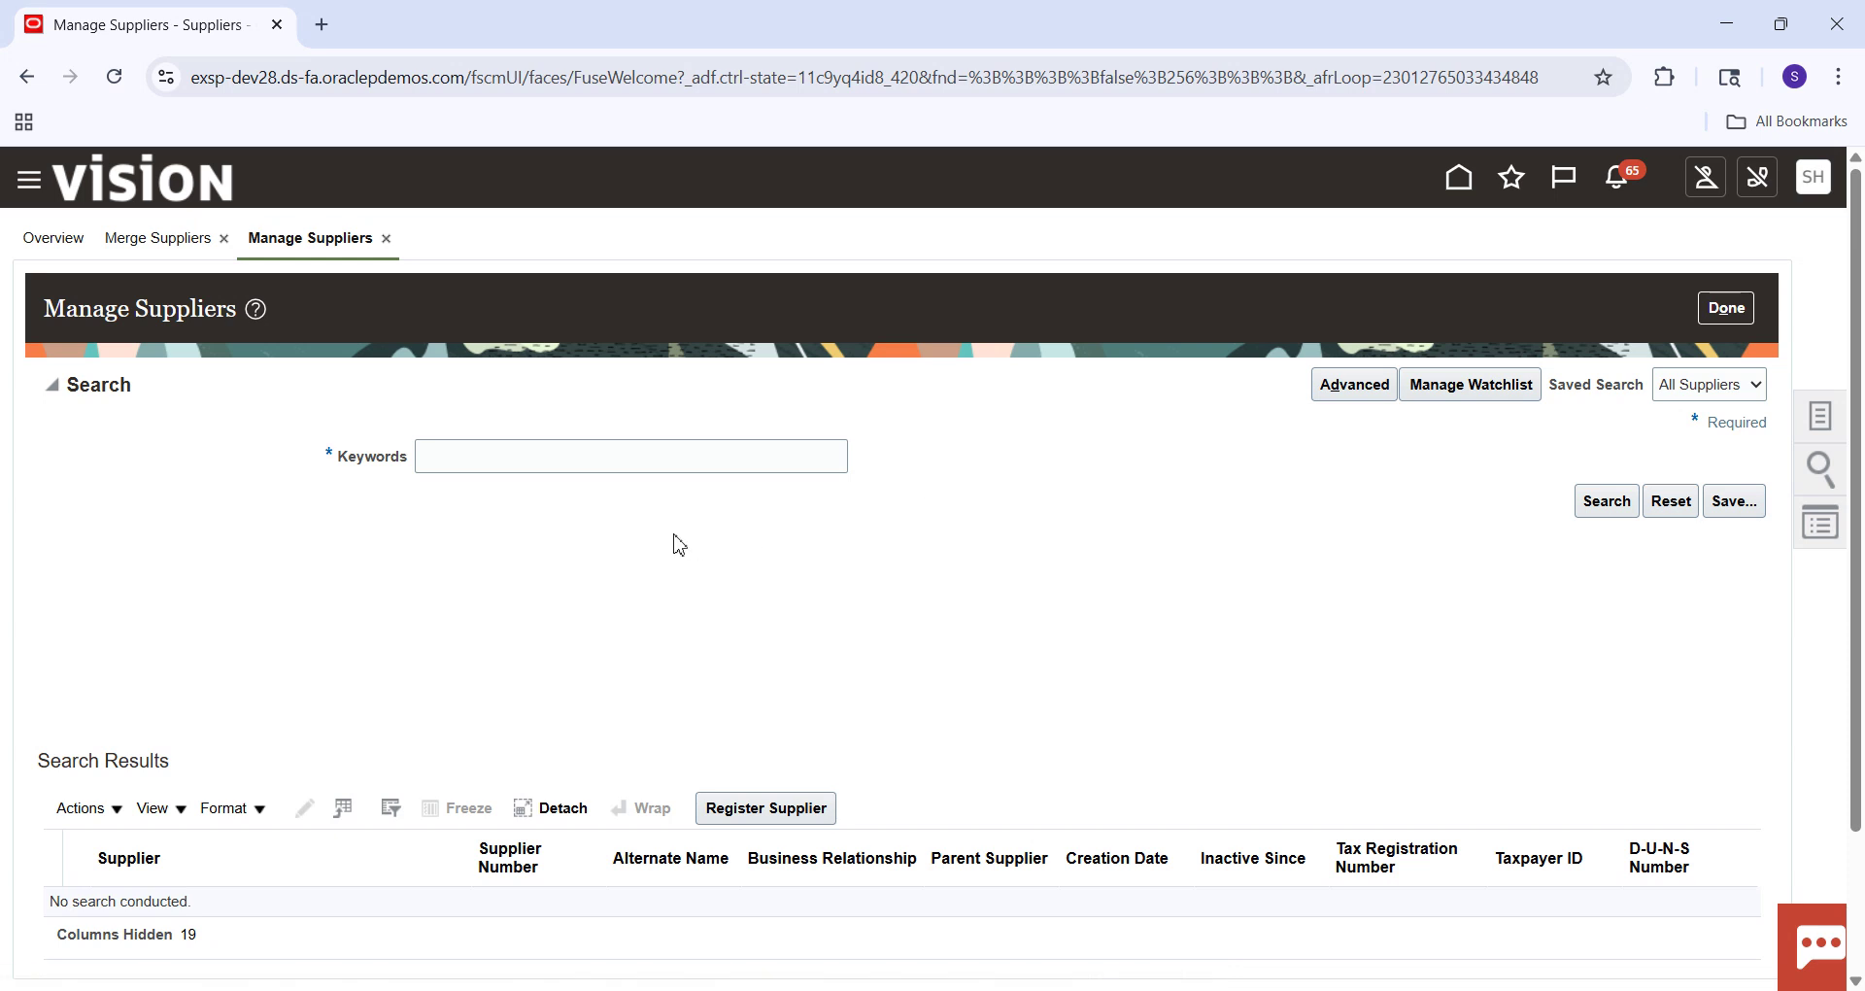
# Search suppliers for 'Staple', open Staples and list its sites, including Staples US1.
pyautogui.click(653, 469)
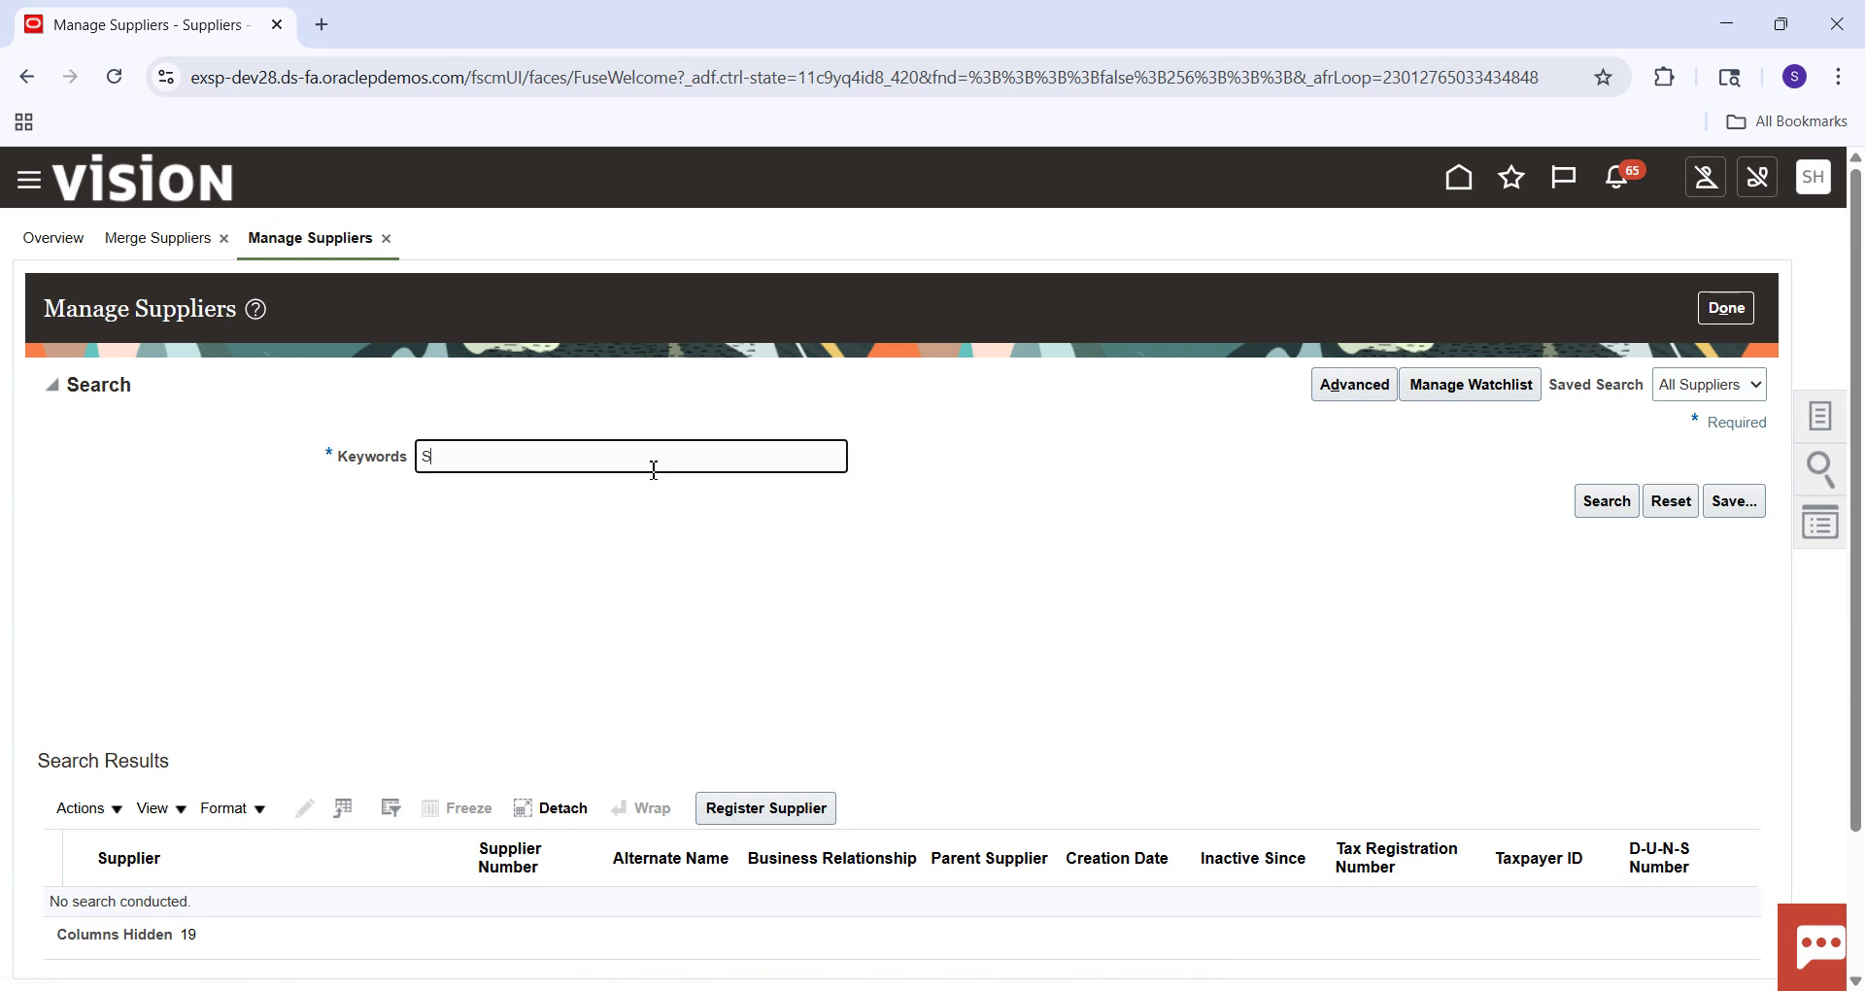
pyautogui.write('Staple')
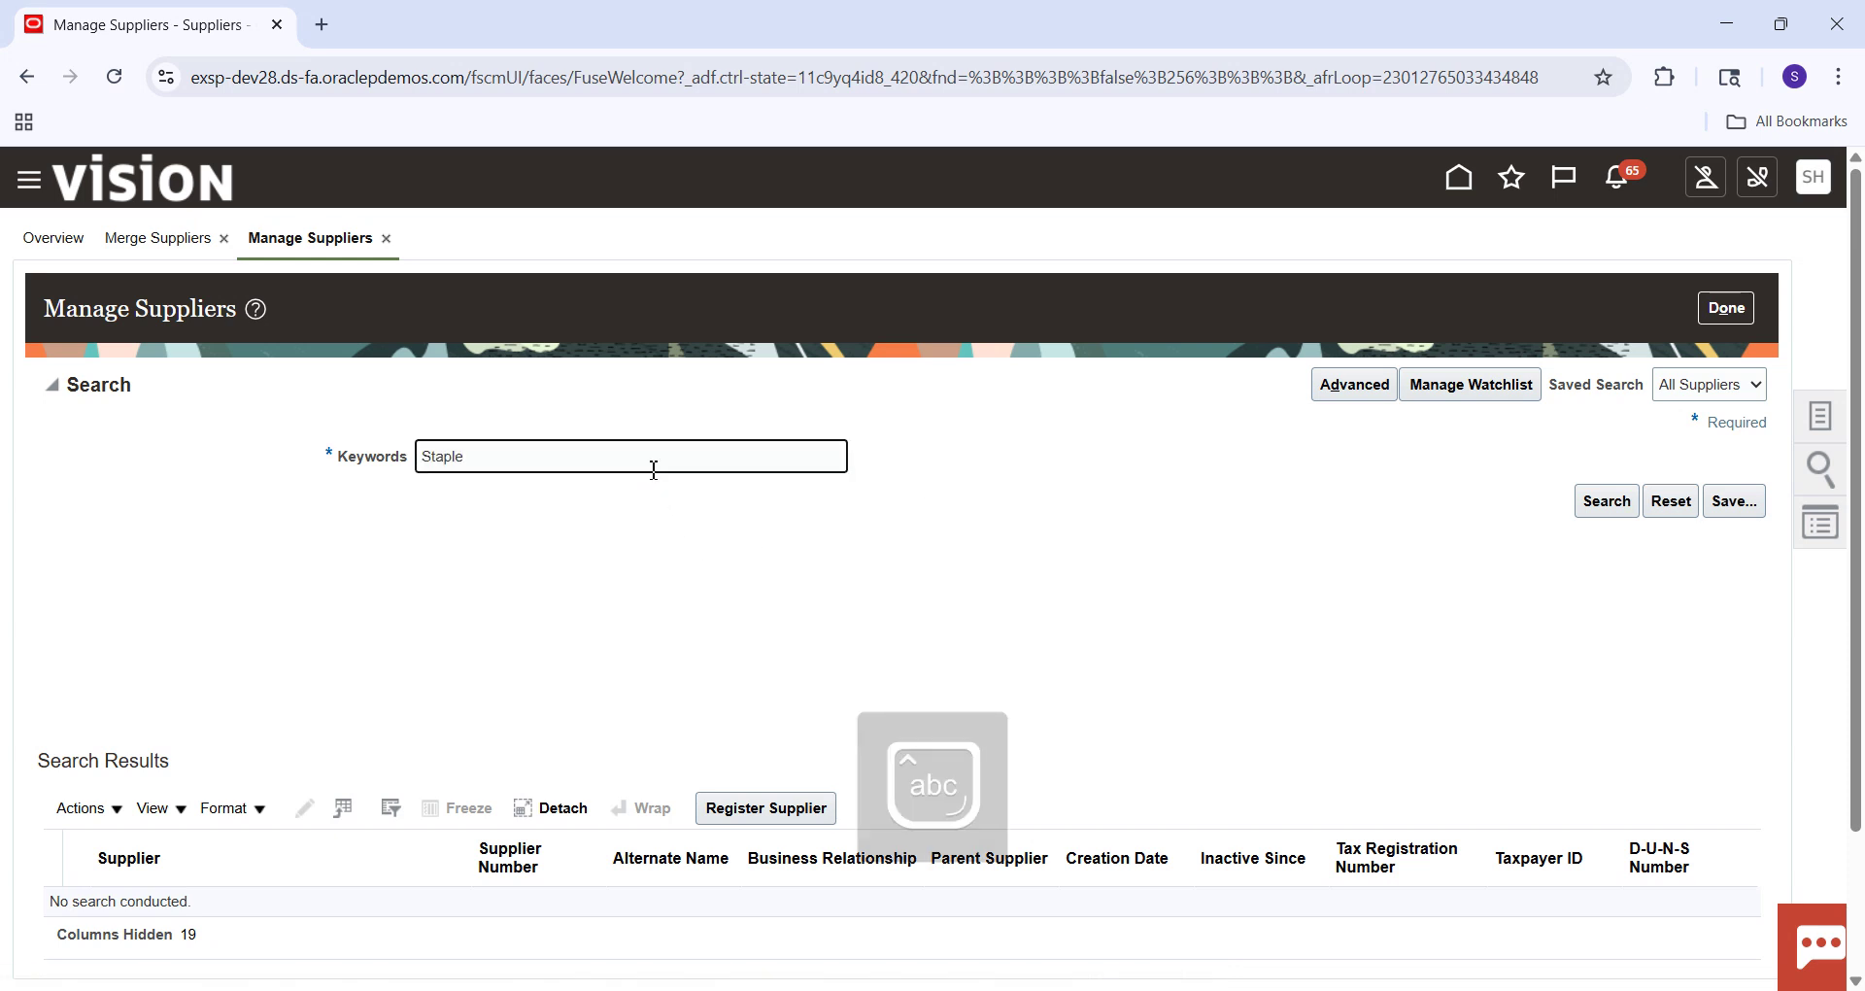
pyautogui.press('Return')
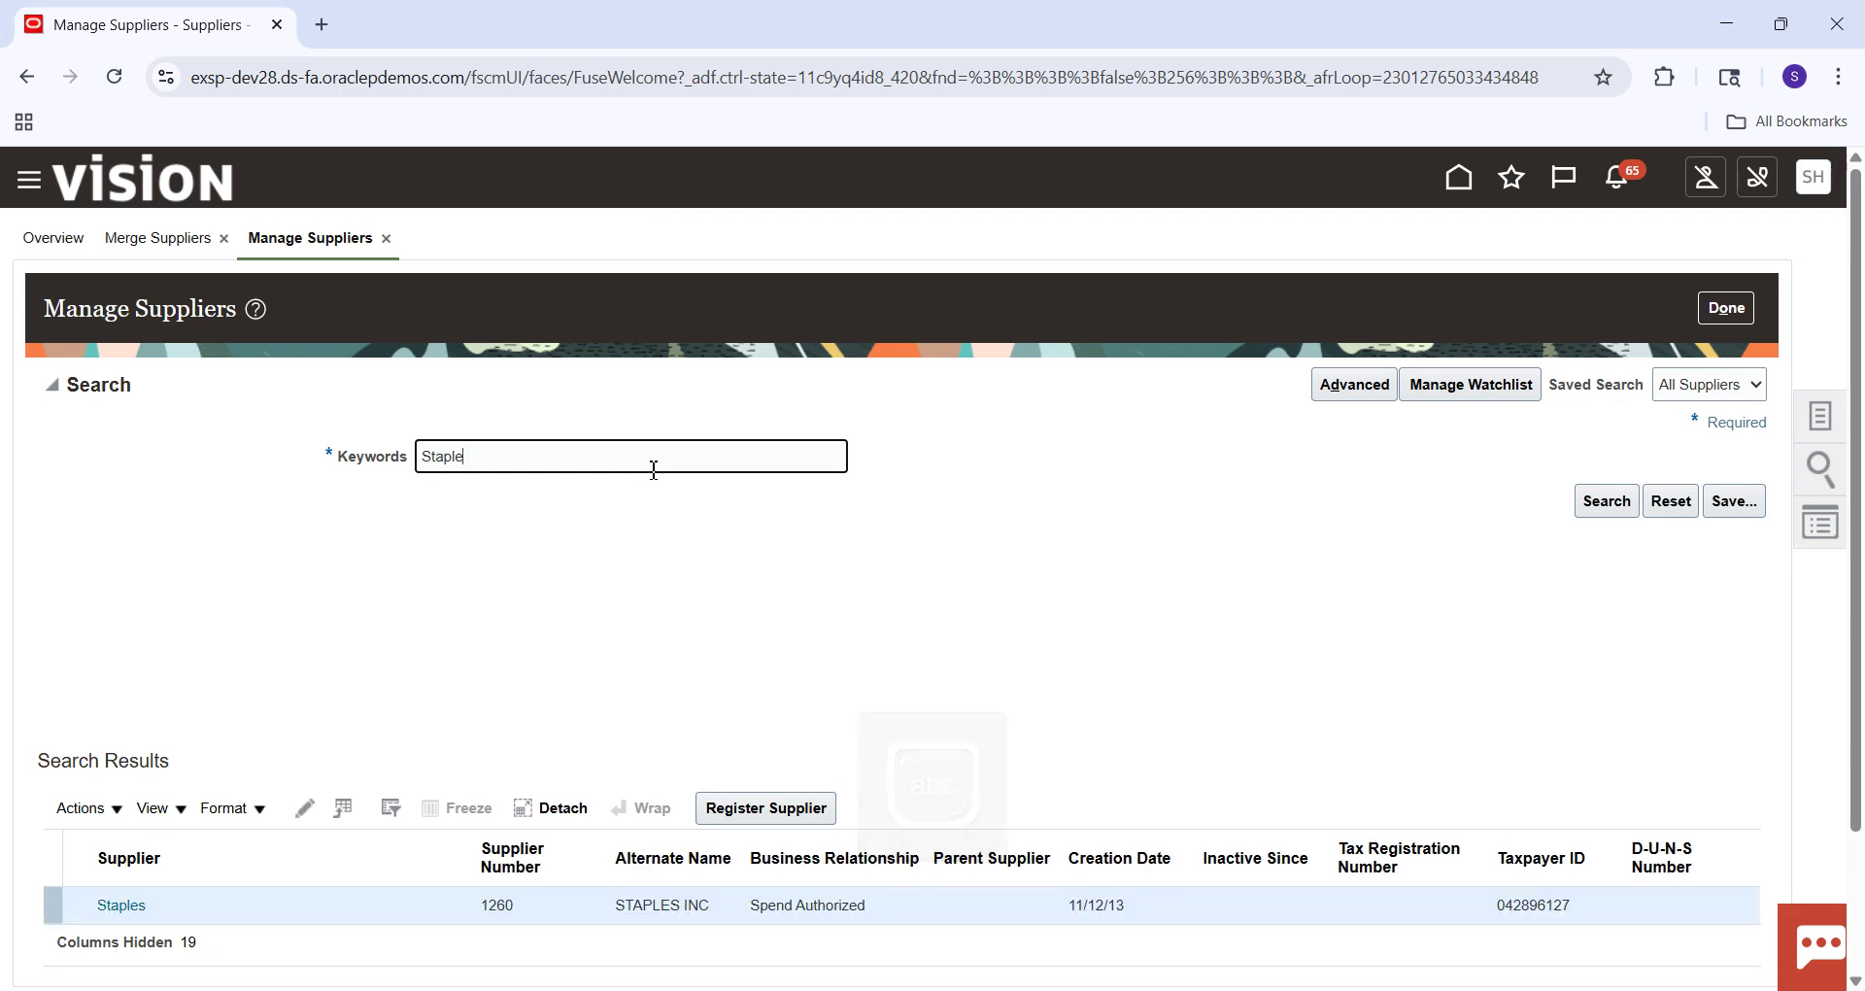
pyautogui.click(134, 913)
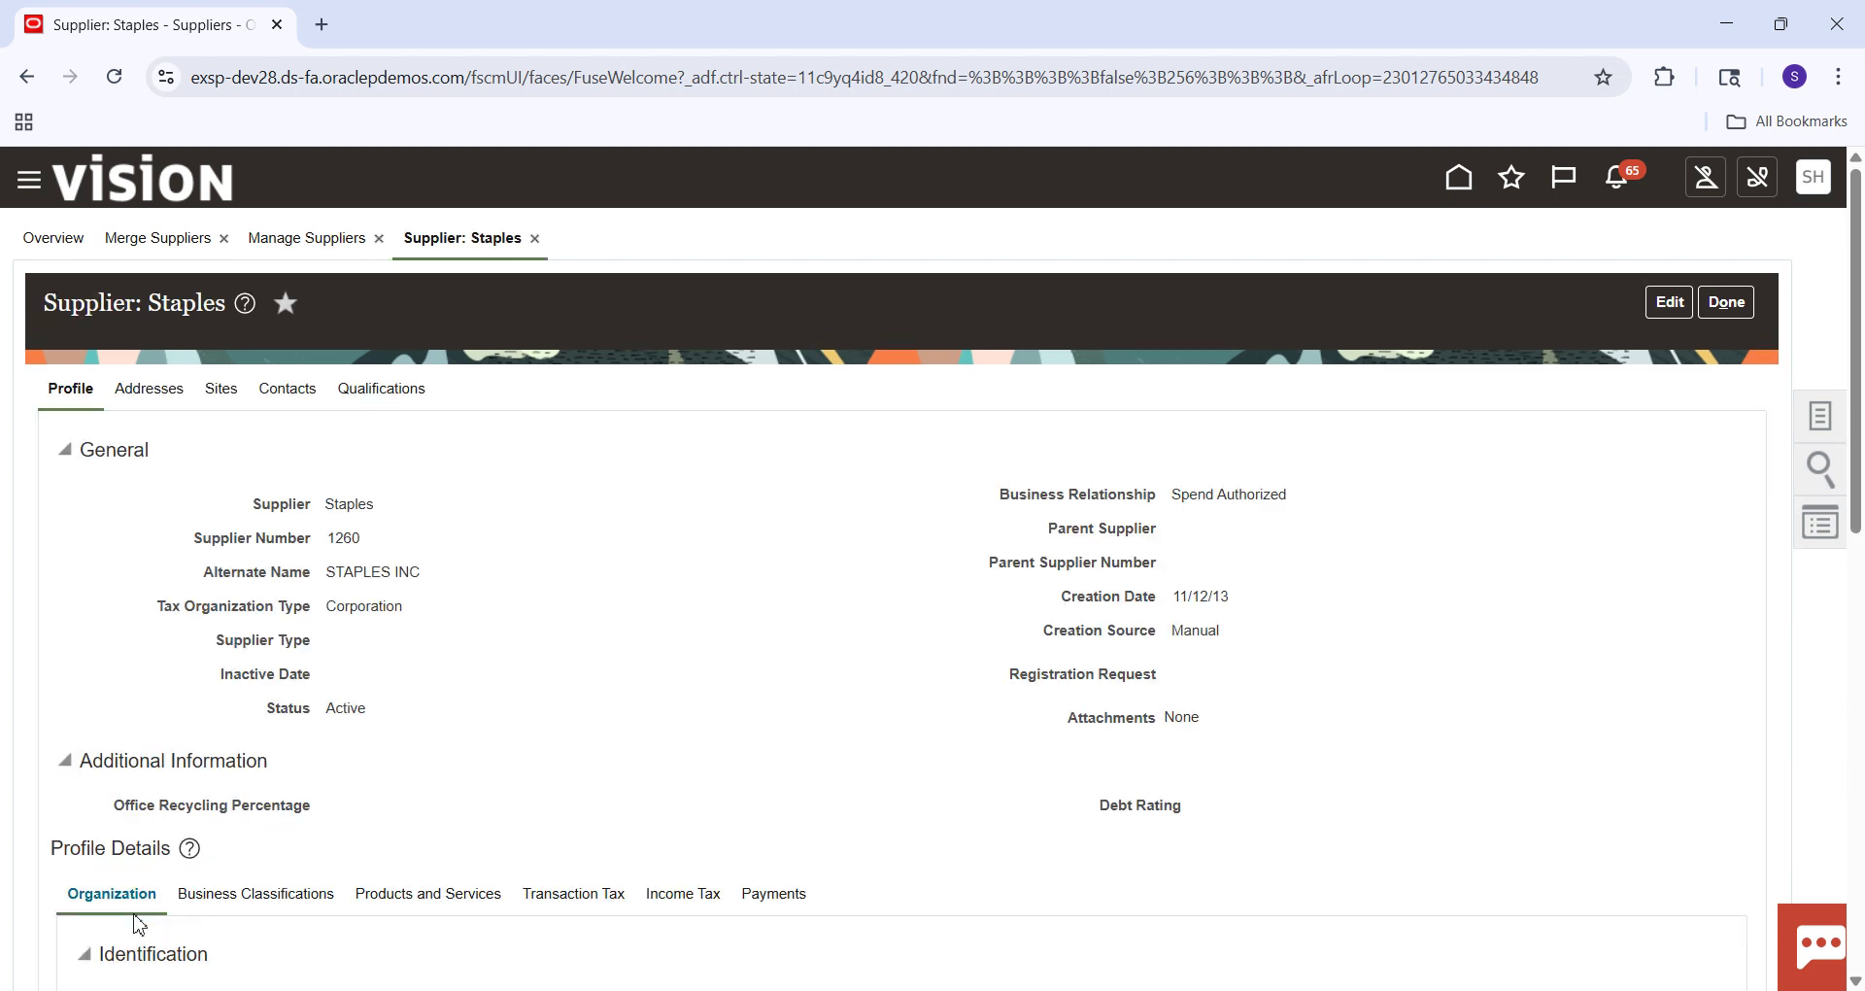
pyautogui.scroll(-5, 1850, 439)
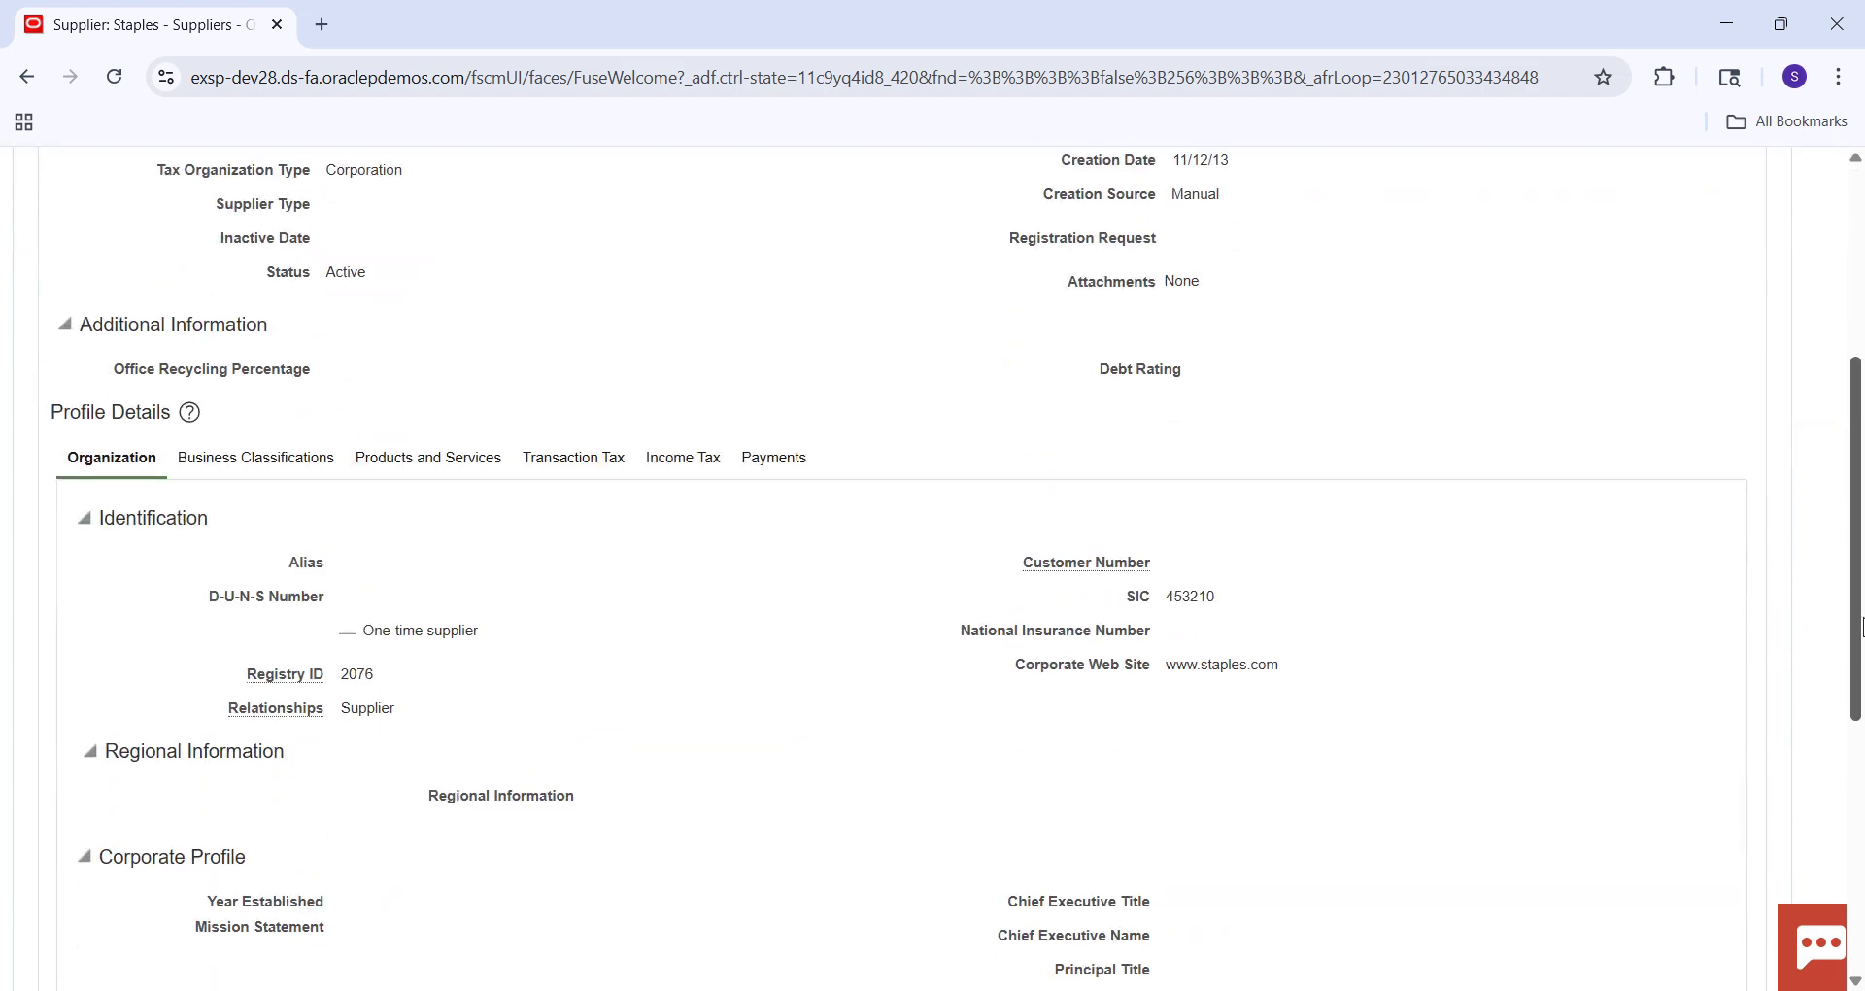
pyautogui.scroll(5, 1857, 321)
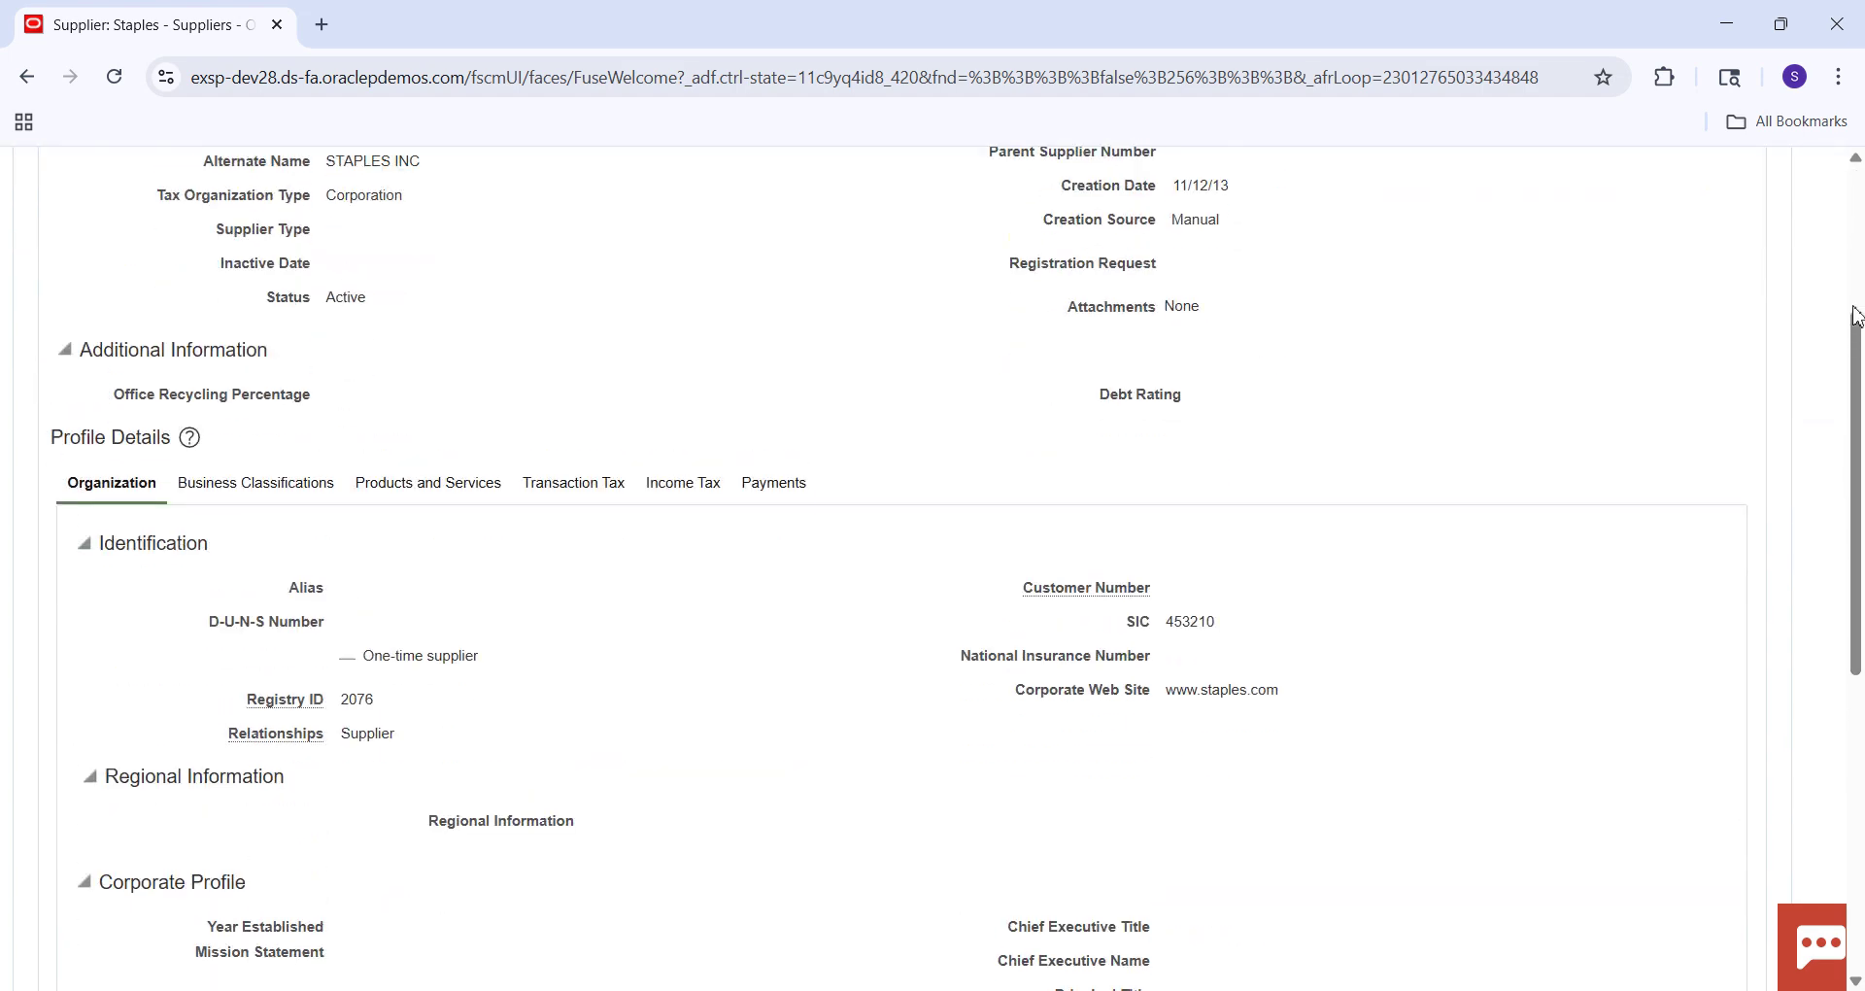
pyautogui.click(215, 396)
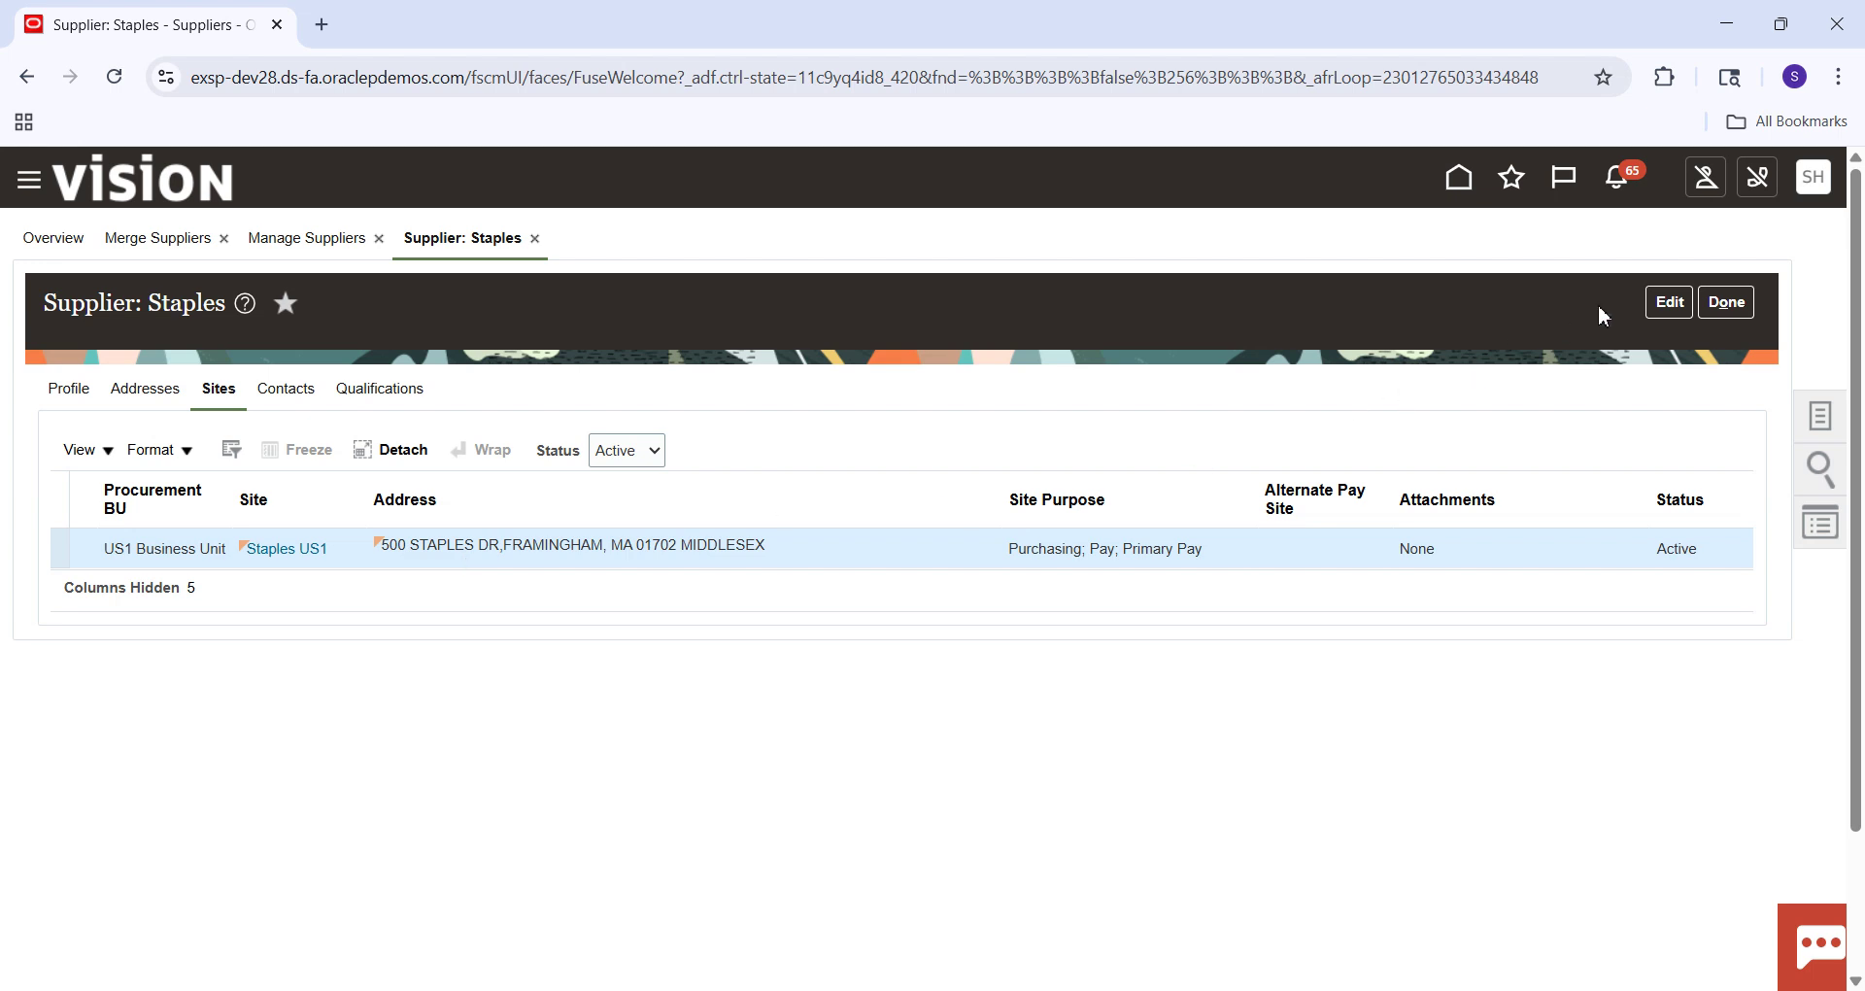
# Put Staples in edit mode and open the Staples US1 site's business unit assignments.
pyautogui.click(1667, 303)
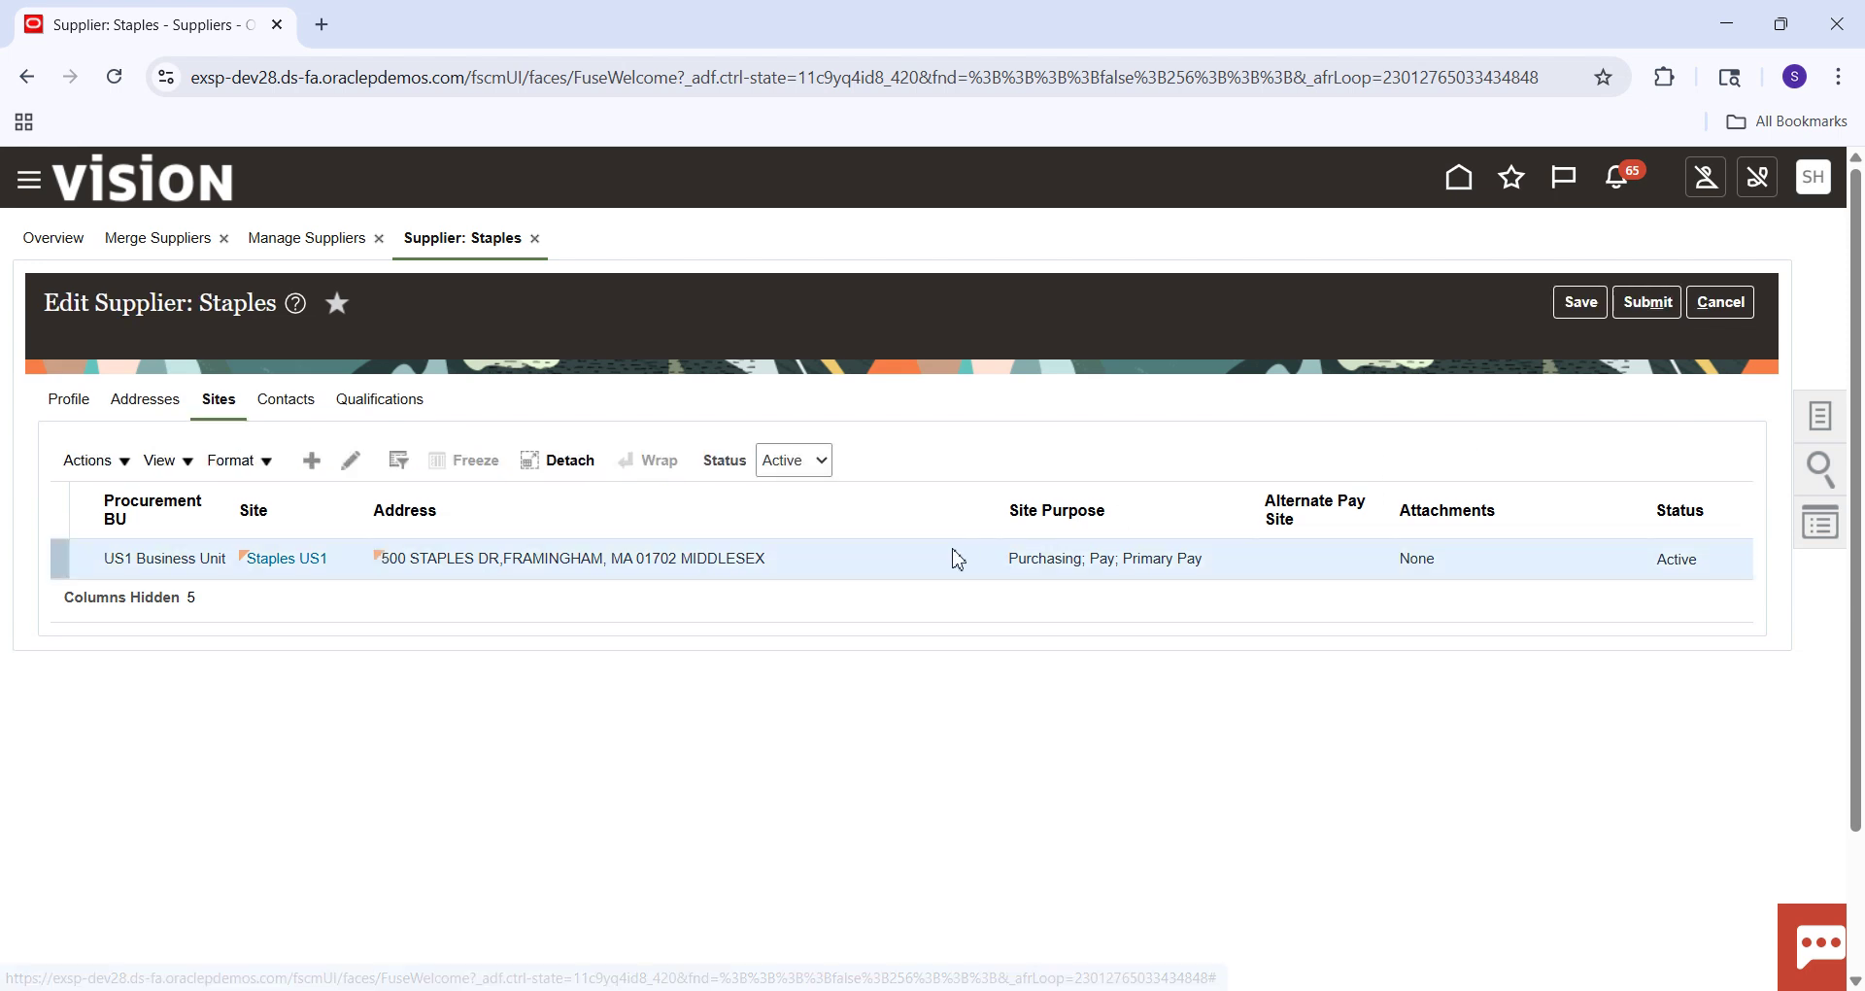
pyautogui.click(354, 464)
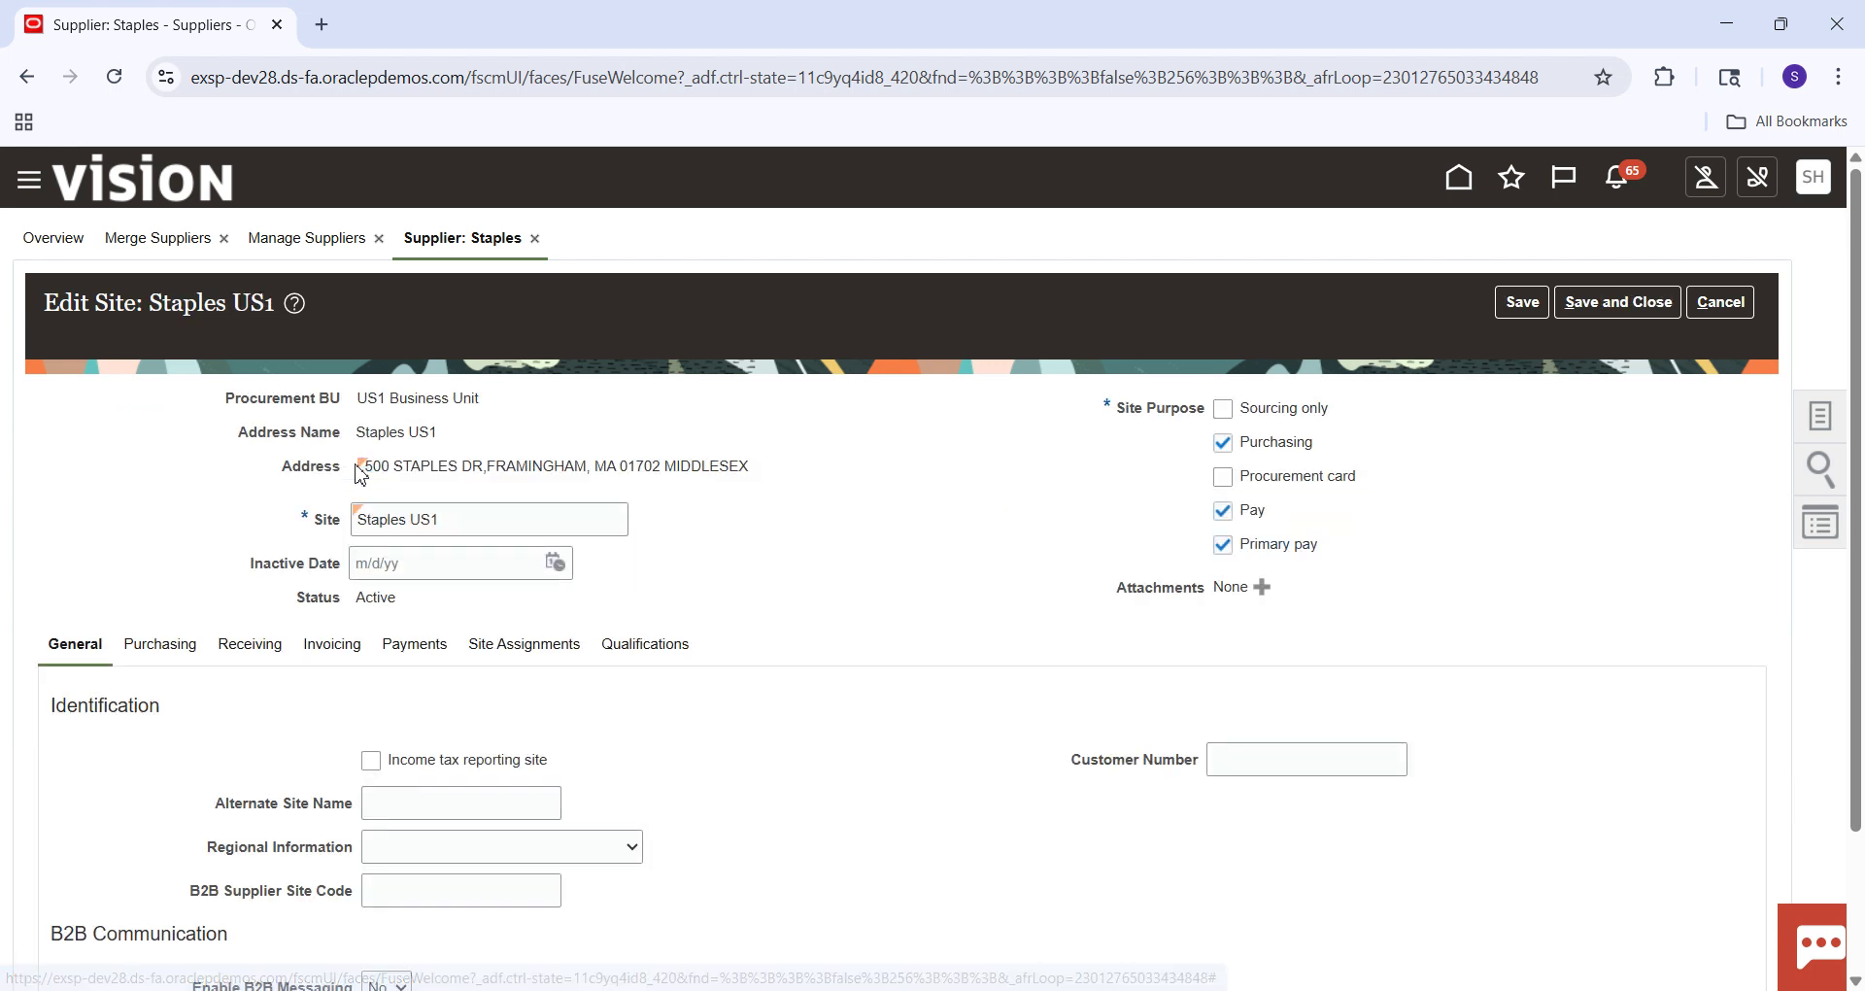
pyautogui.click(523, 646)
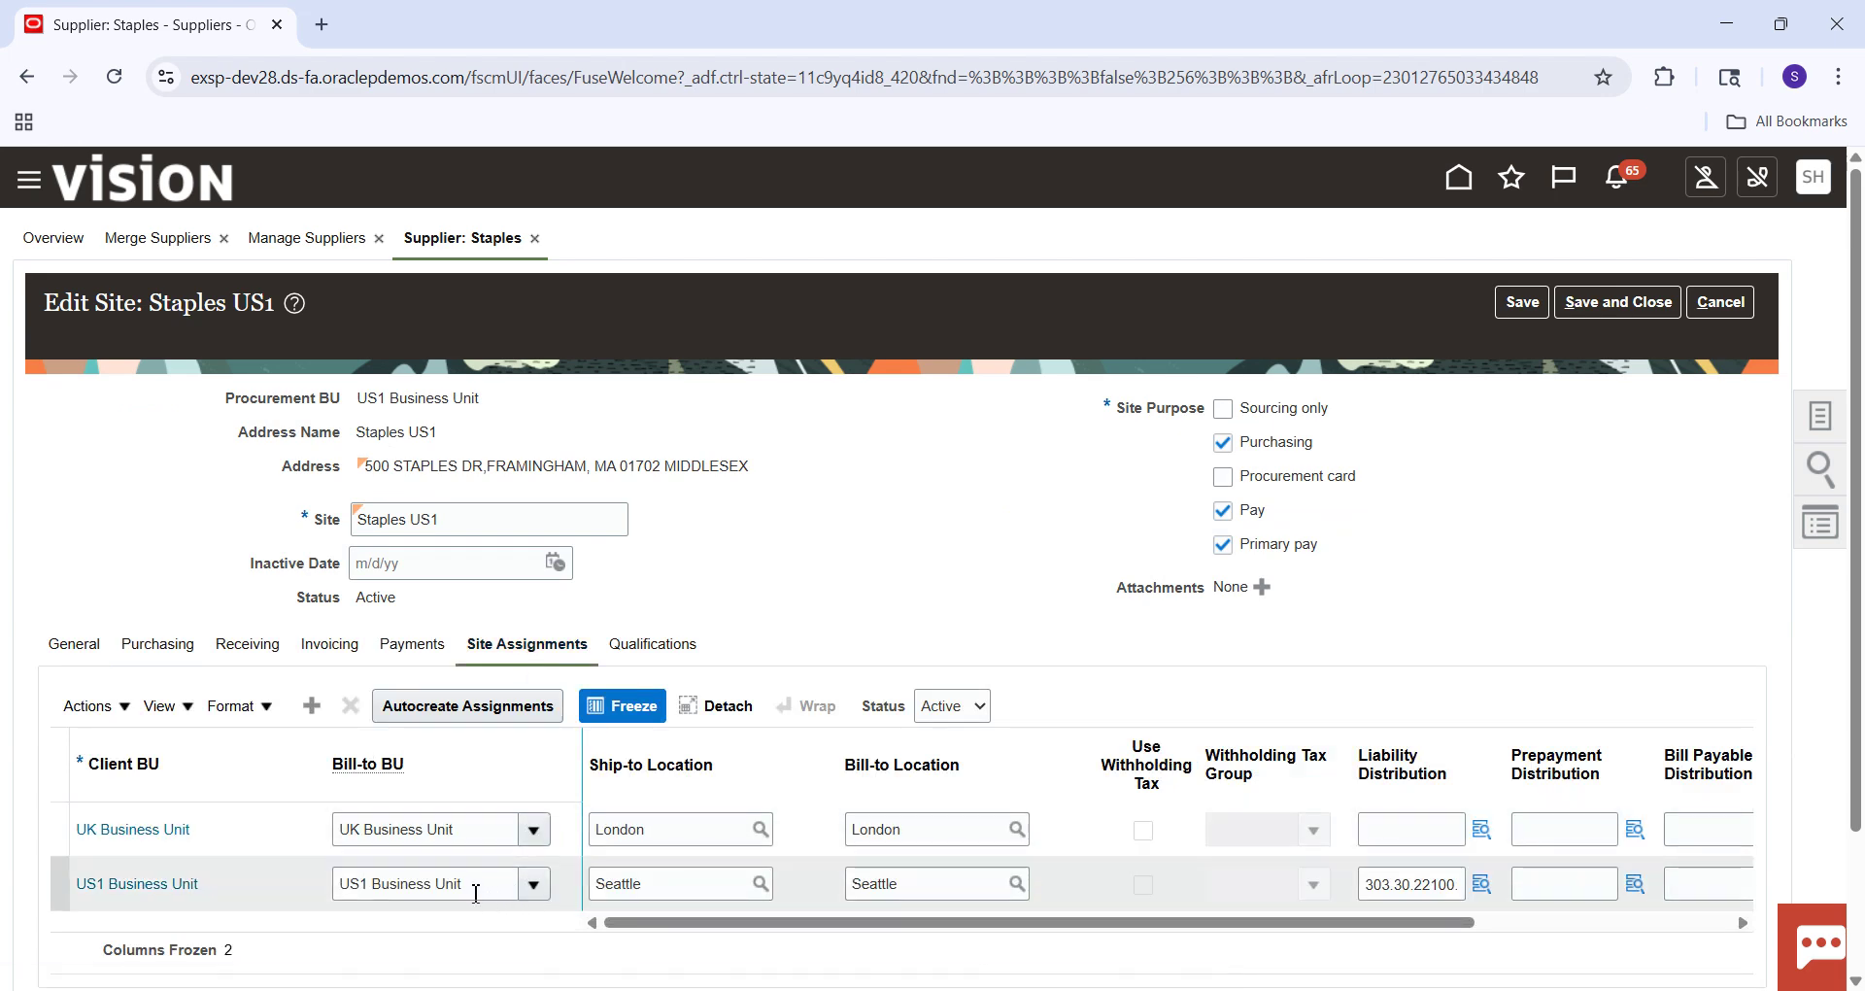
# Check the US1 Business Unit assignment's full liability distribution account.
pyautogui.click(479, 885)
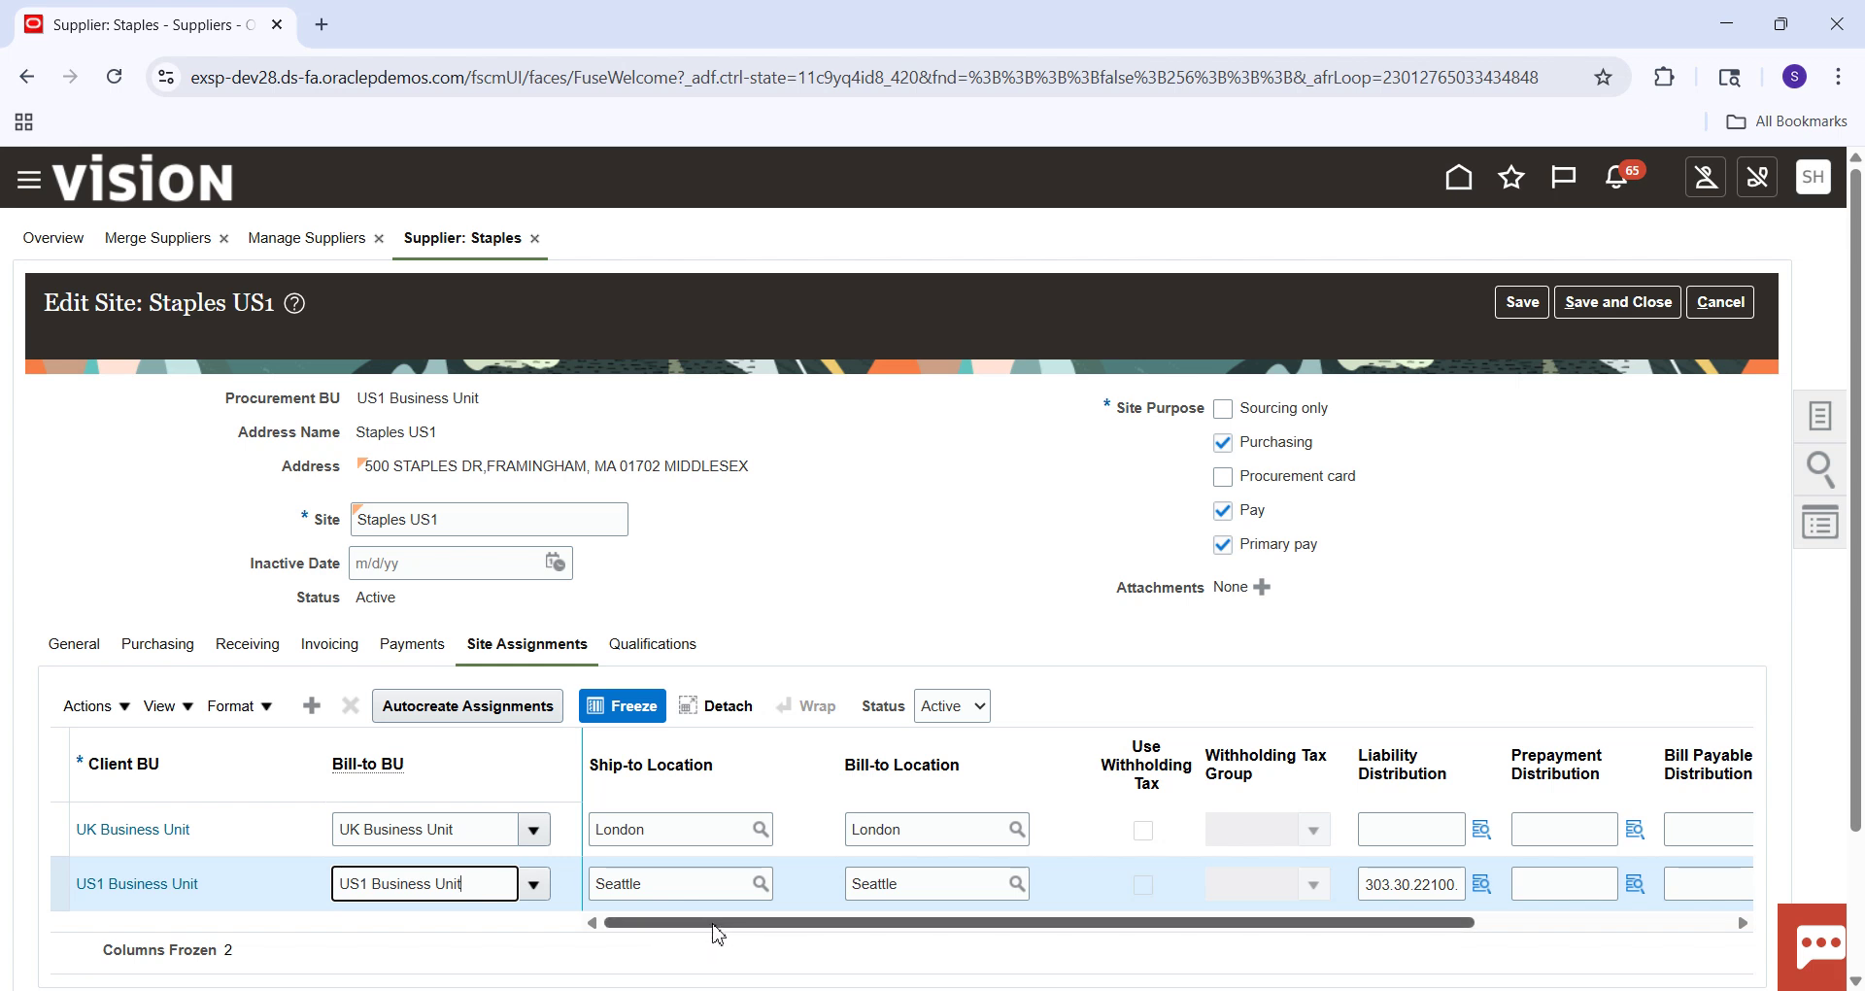
pyautogui.moveTo(716, 932); pyautogui.dragTo(892, 964)
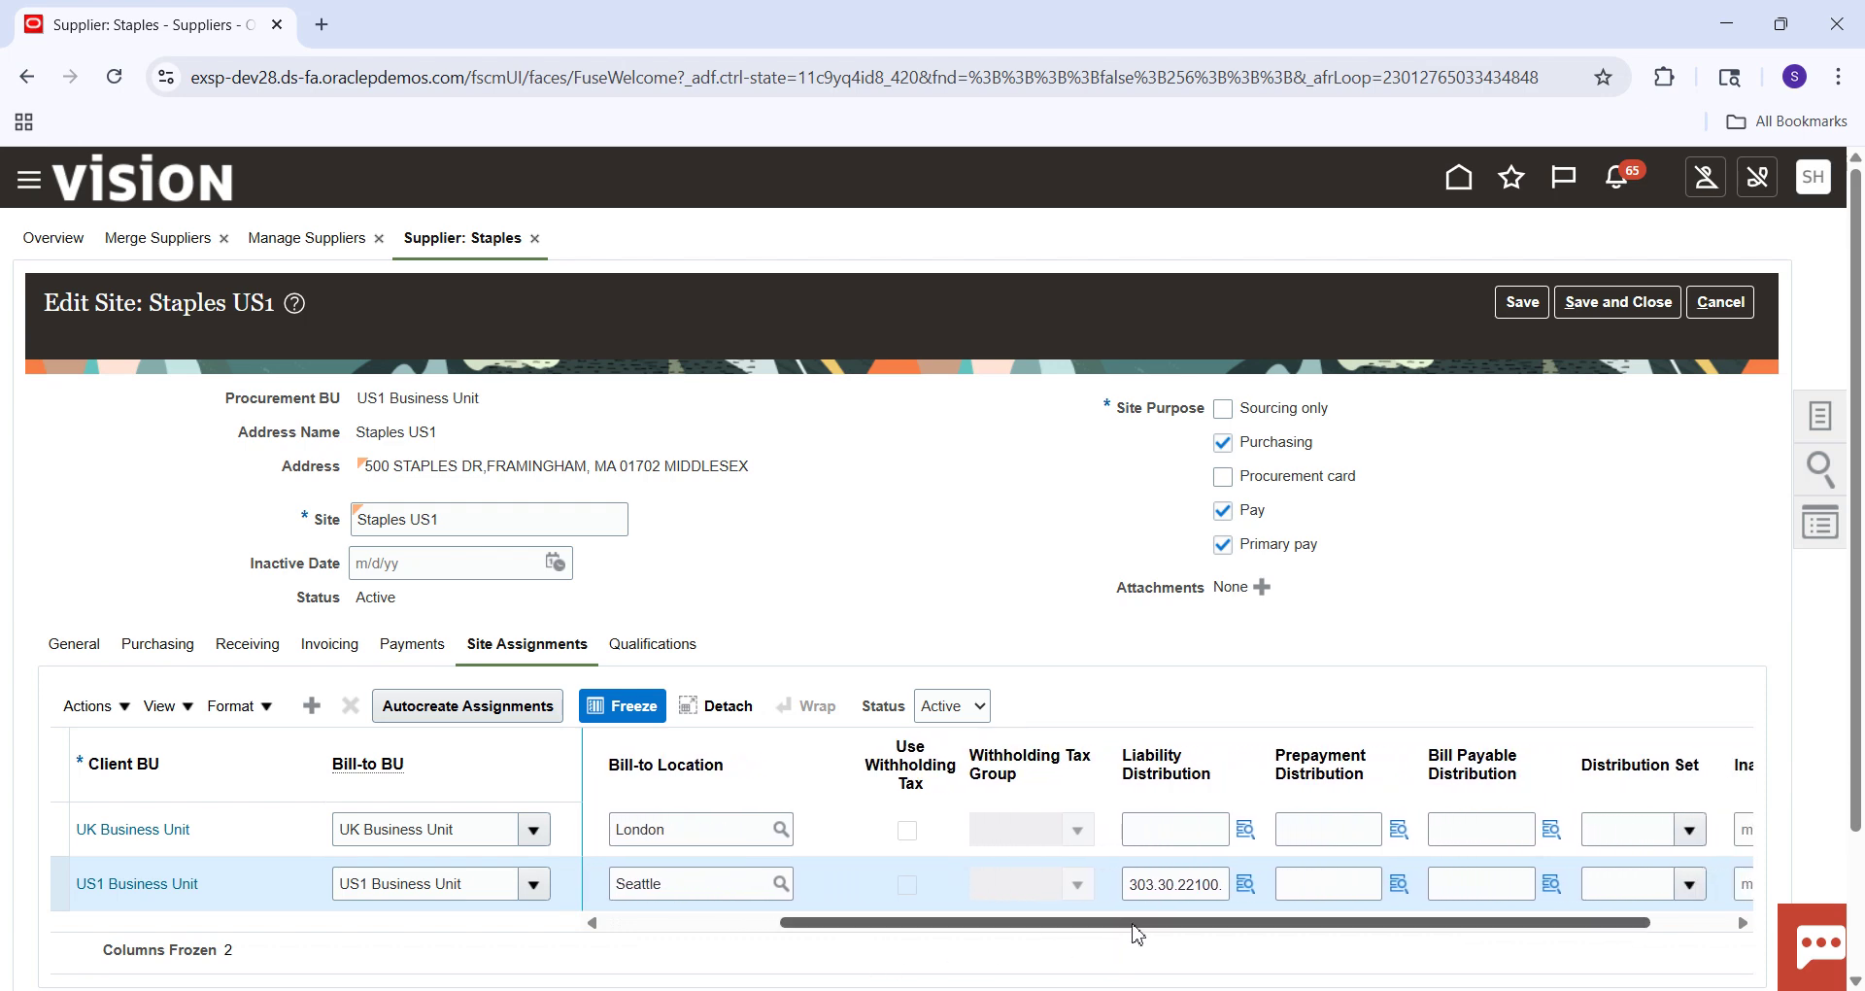
pyautogui.click(1135, 887)
pyautogui.moveTo(1134, 886); pyautogui.dragTo(1280, 886)
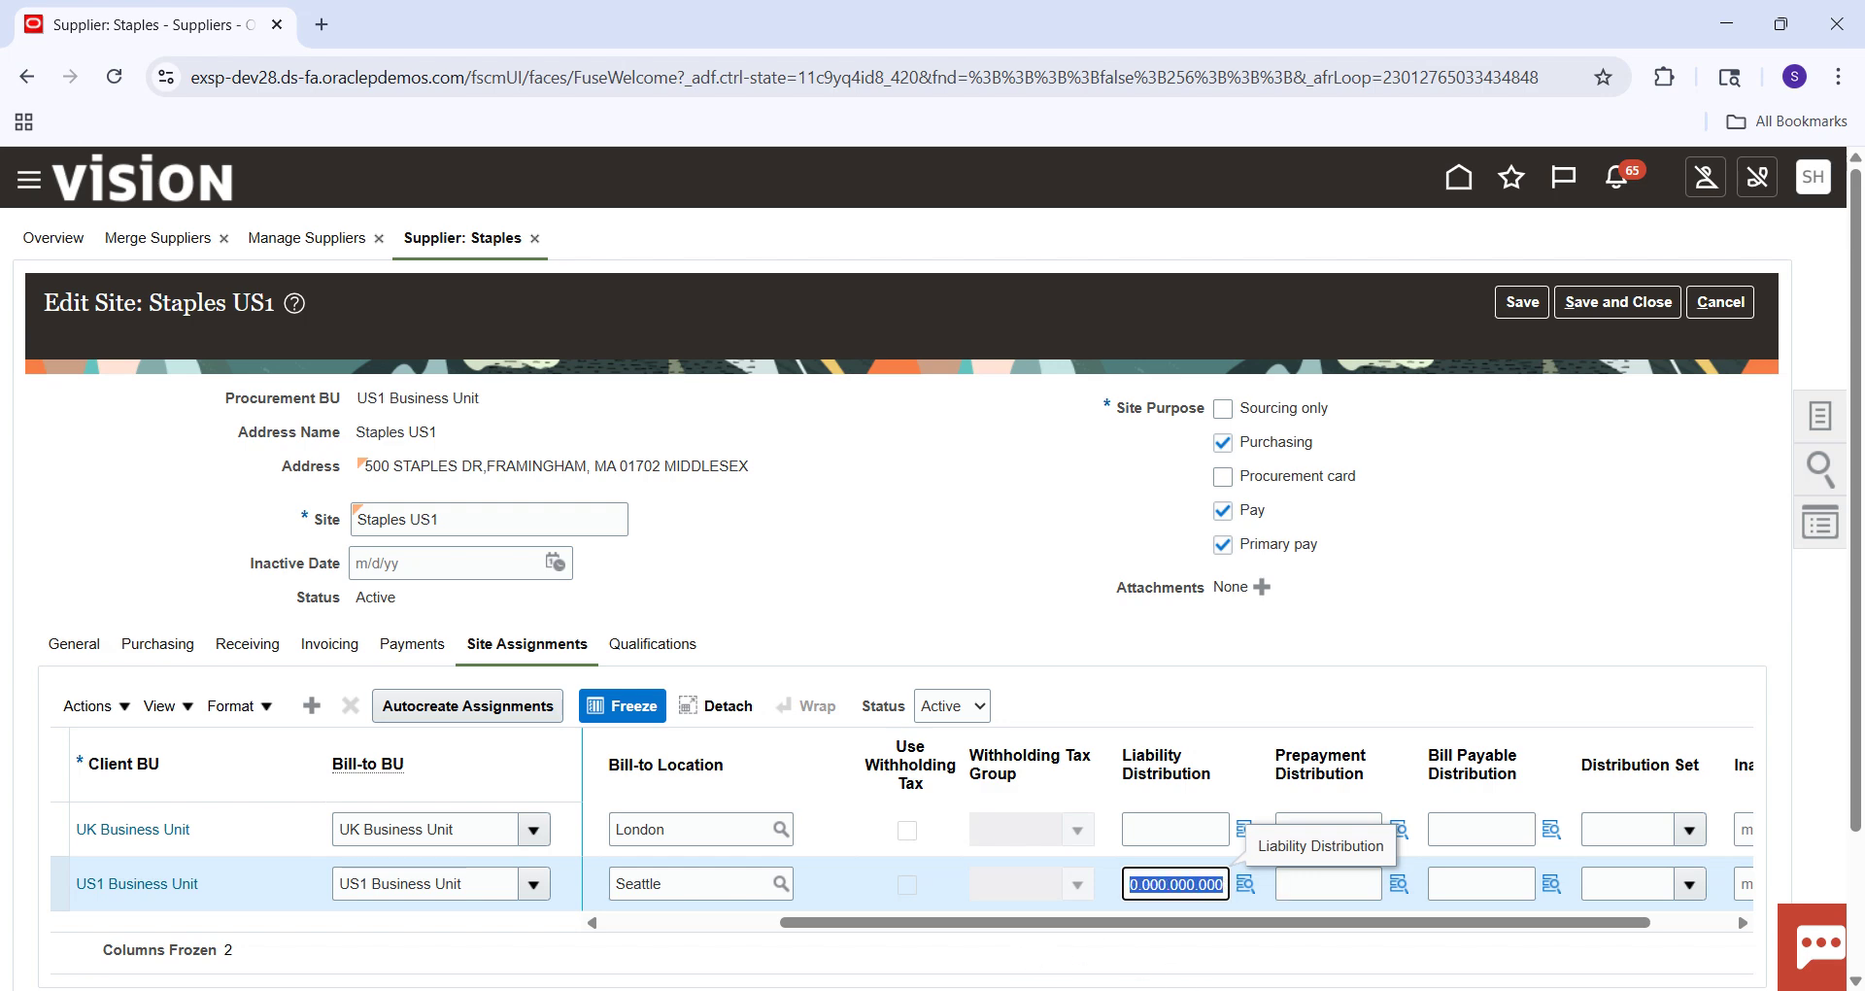
pyautogui.moveTo(1262, 983)
pyautogui.click(1262, 903)
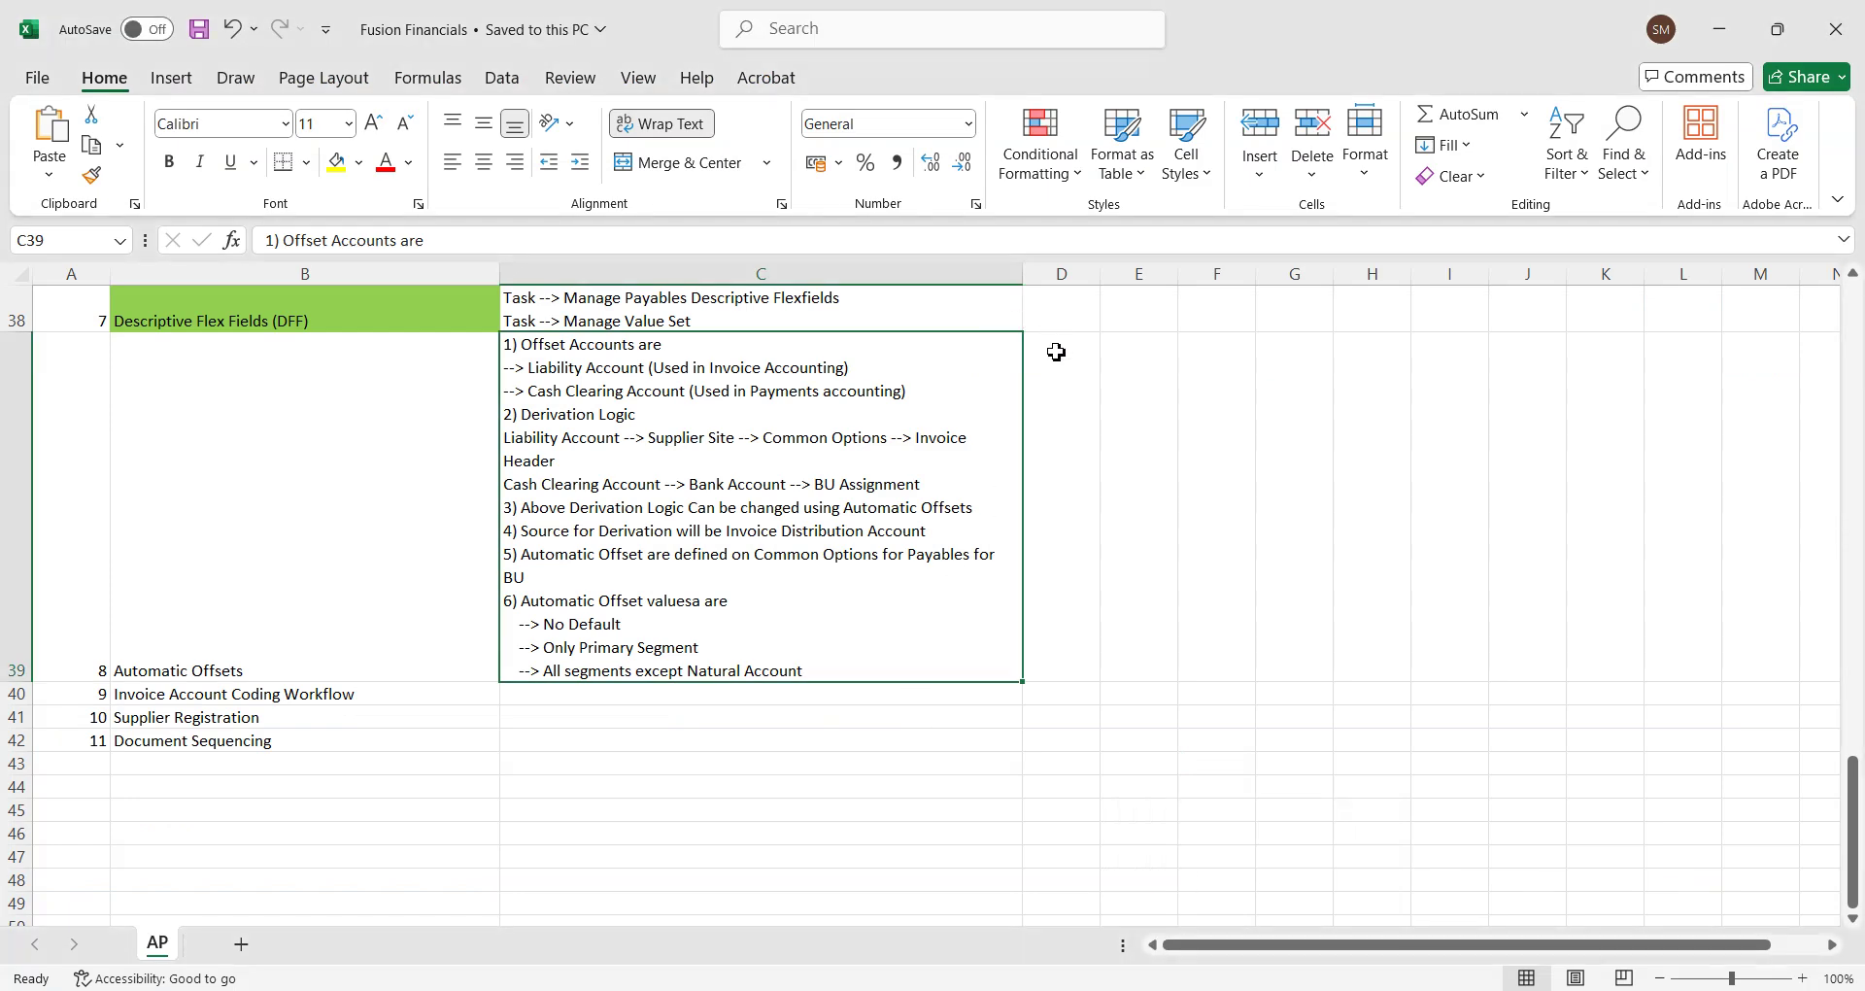
# Paste account 303.30.22100.000.000.000 into cell D39 and widen column D to show it.
pyautogui.doubleClick(1056, 349)
pyautogui.write('303.30.22100.000.000.000')
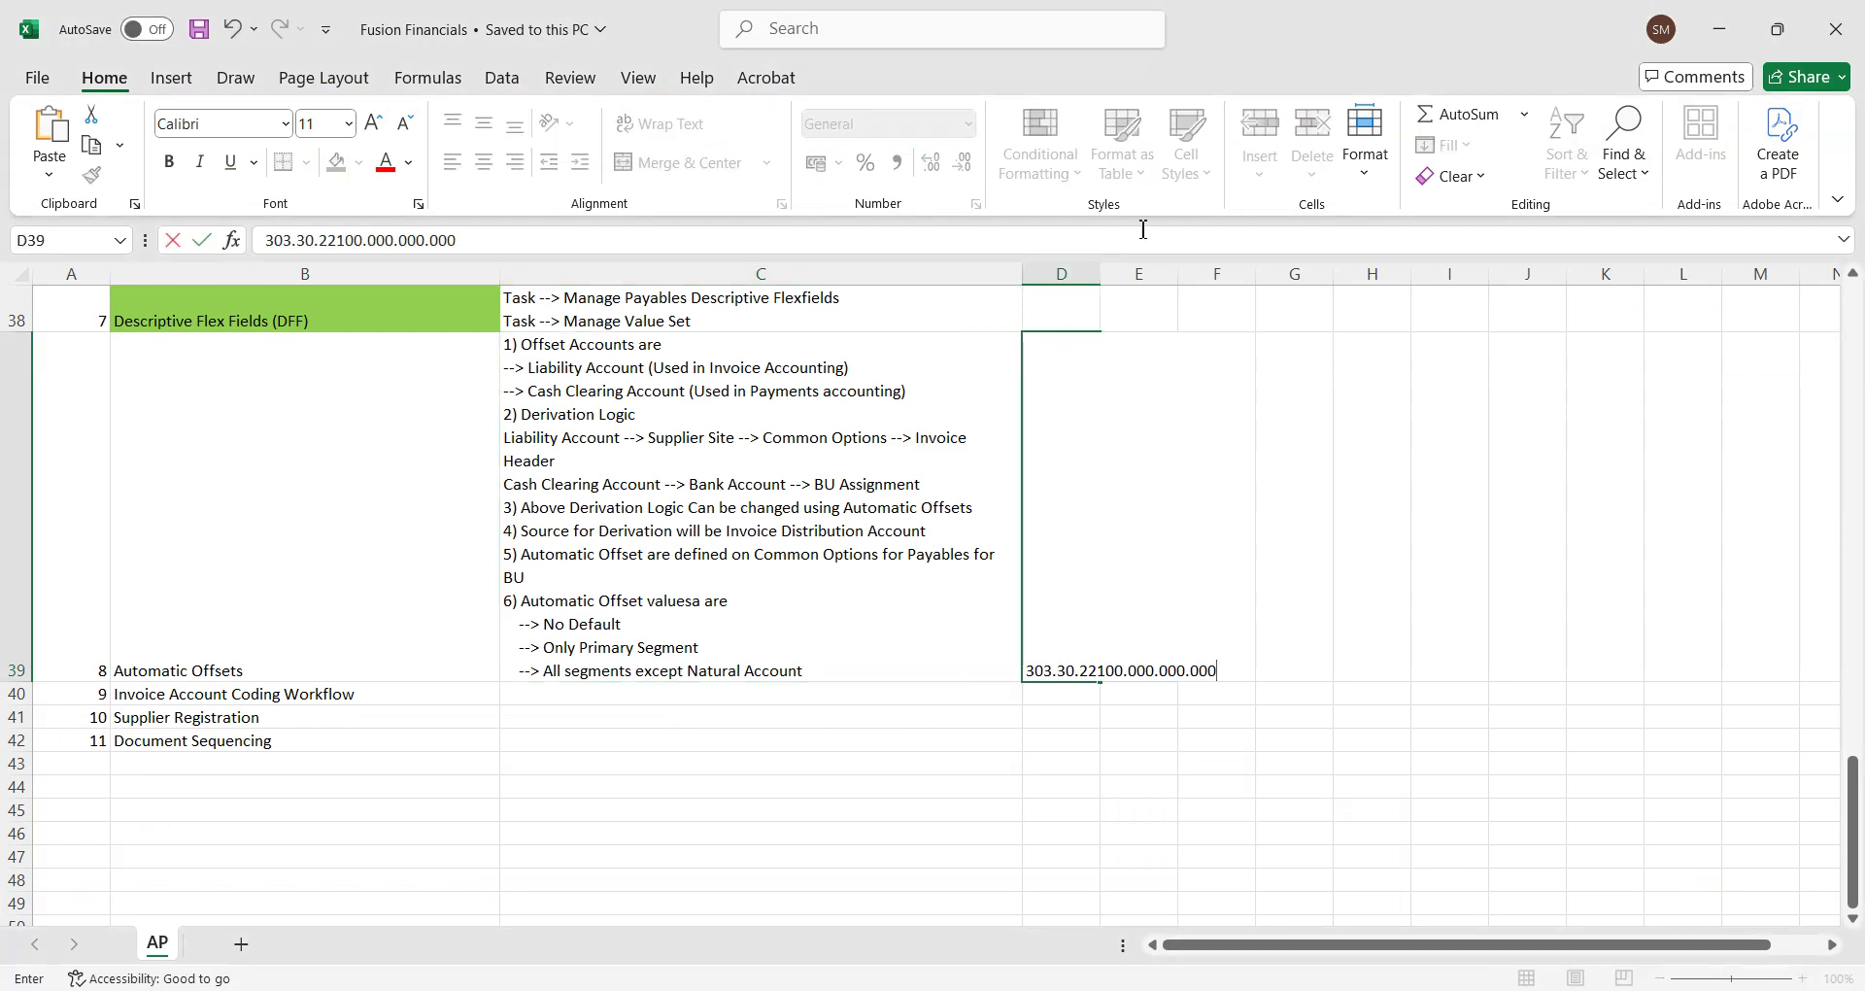
pyautogui.click(1083, 307)
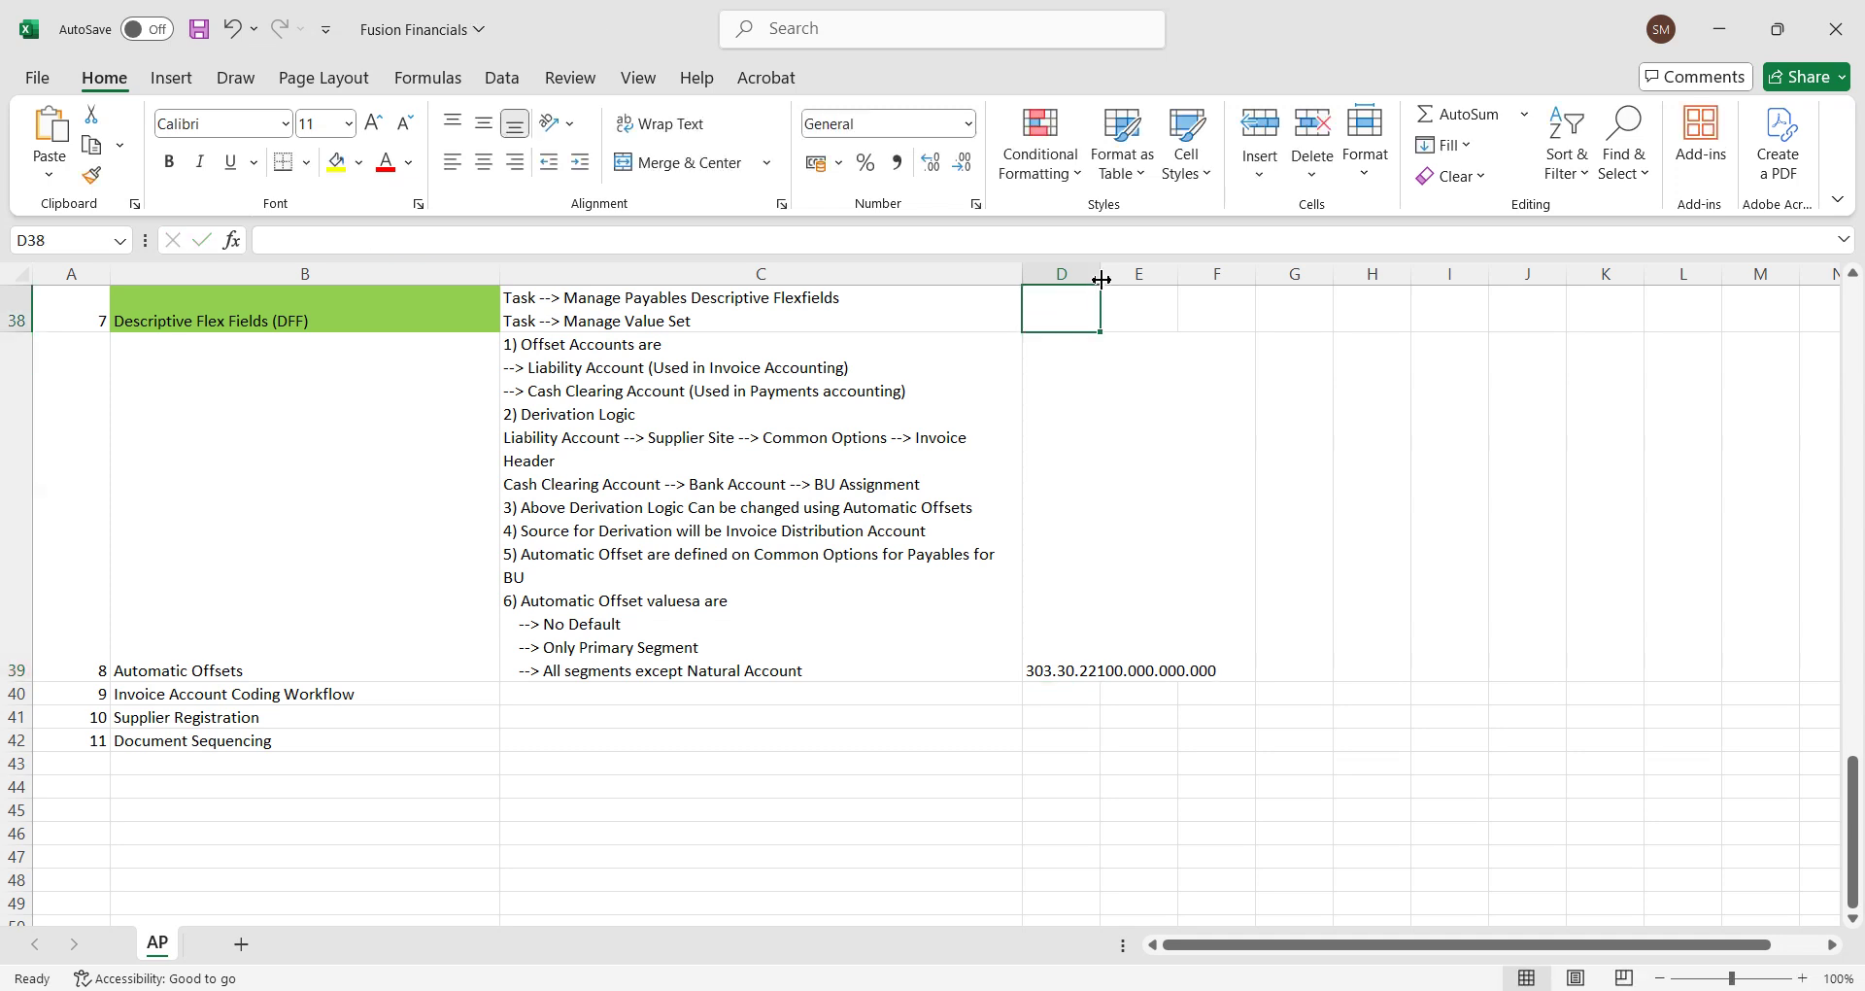
pyautogui.moveTo(1101, 280); pyautogui.dragTo(1224, 280)
pyautogui.click(1169, 618)
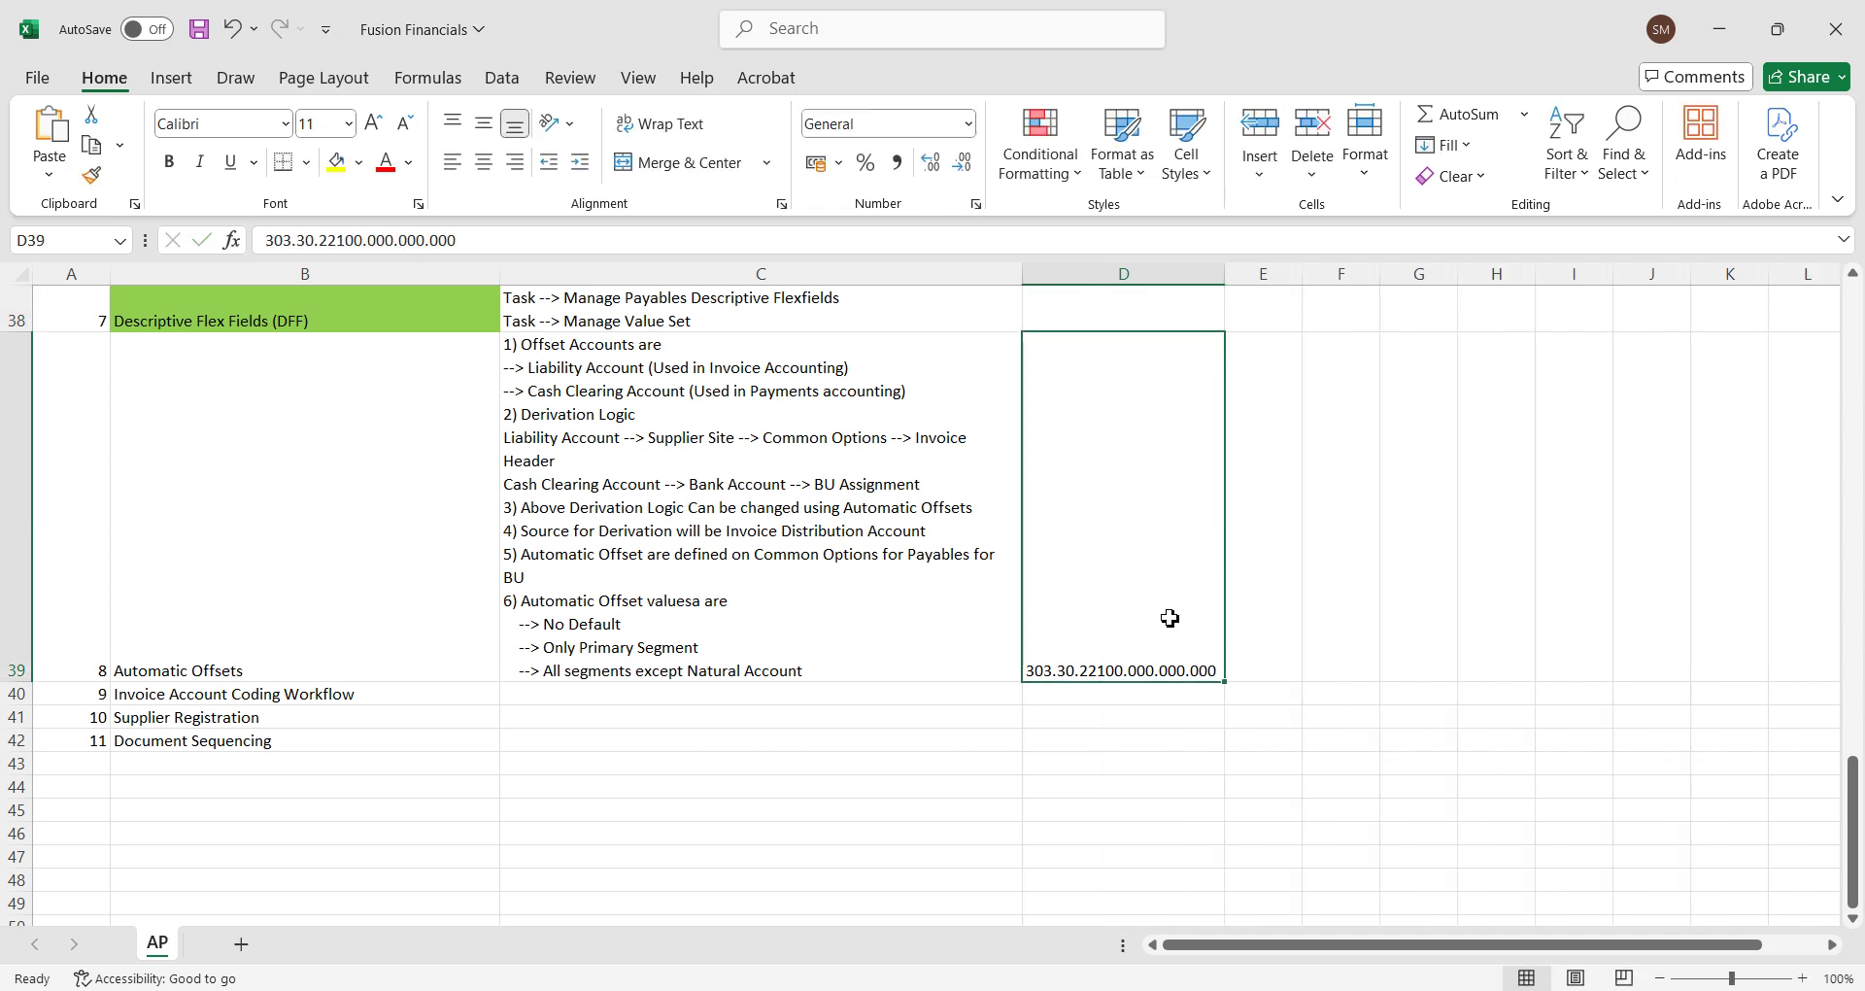
# Back in Oracle, save and close the Staples US1 site changes.
pyautogui.moveTo(1044, 986)
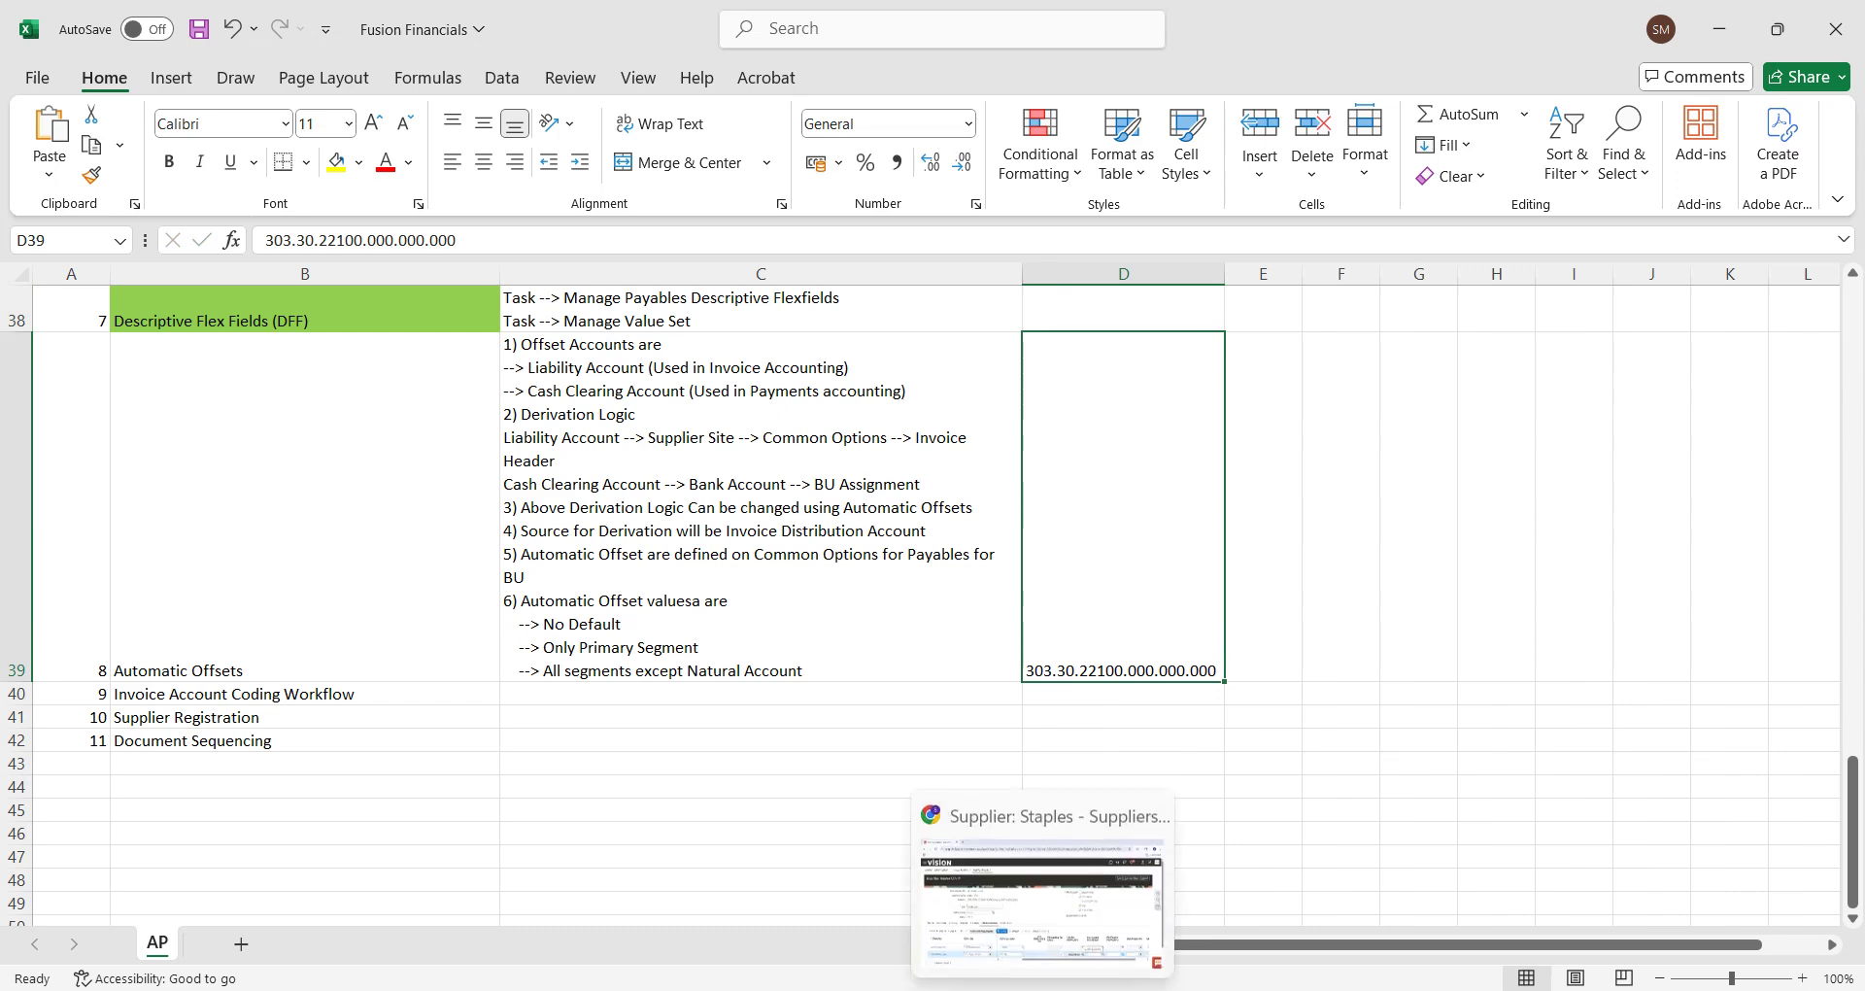
pyautogui.click(1042, 908)
pyautogui.click(1630, 315)
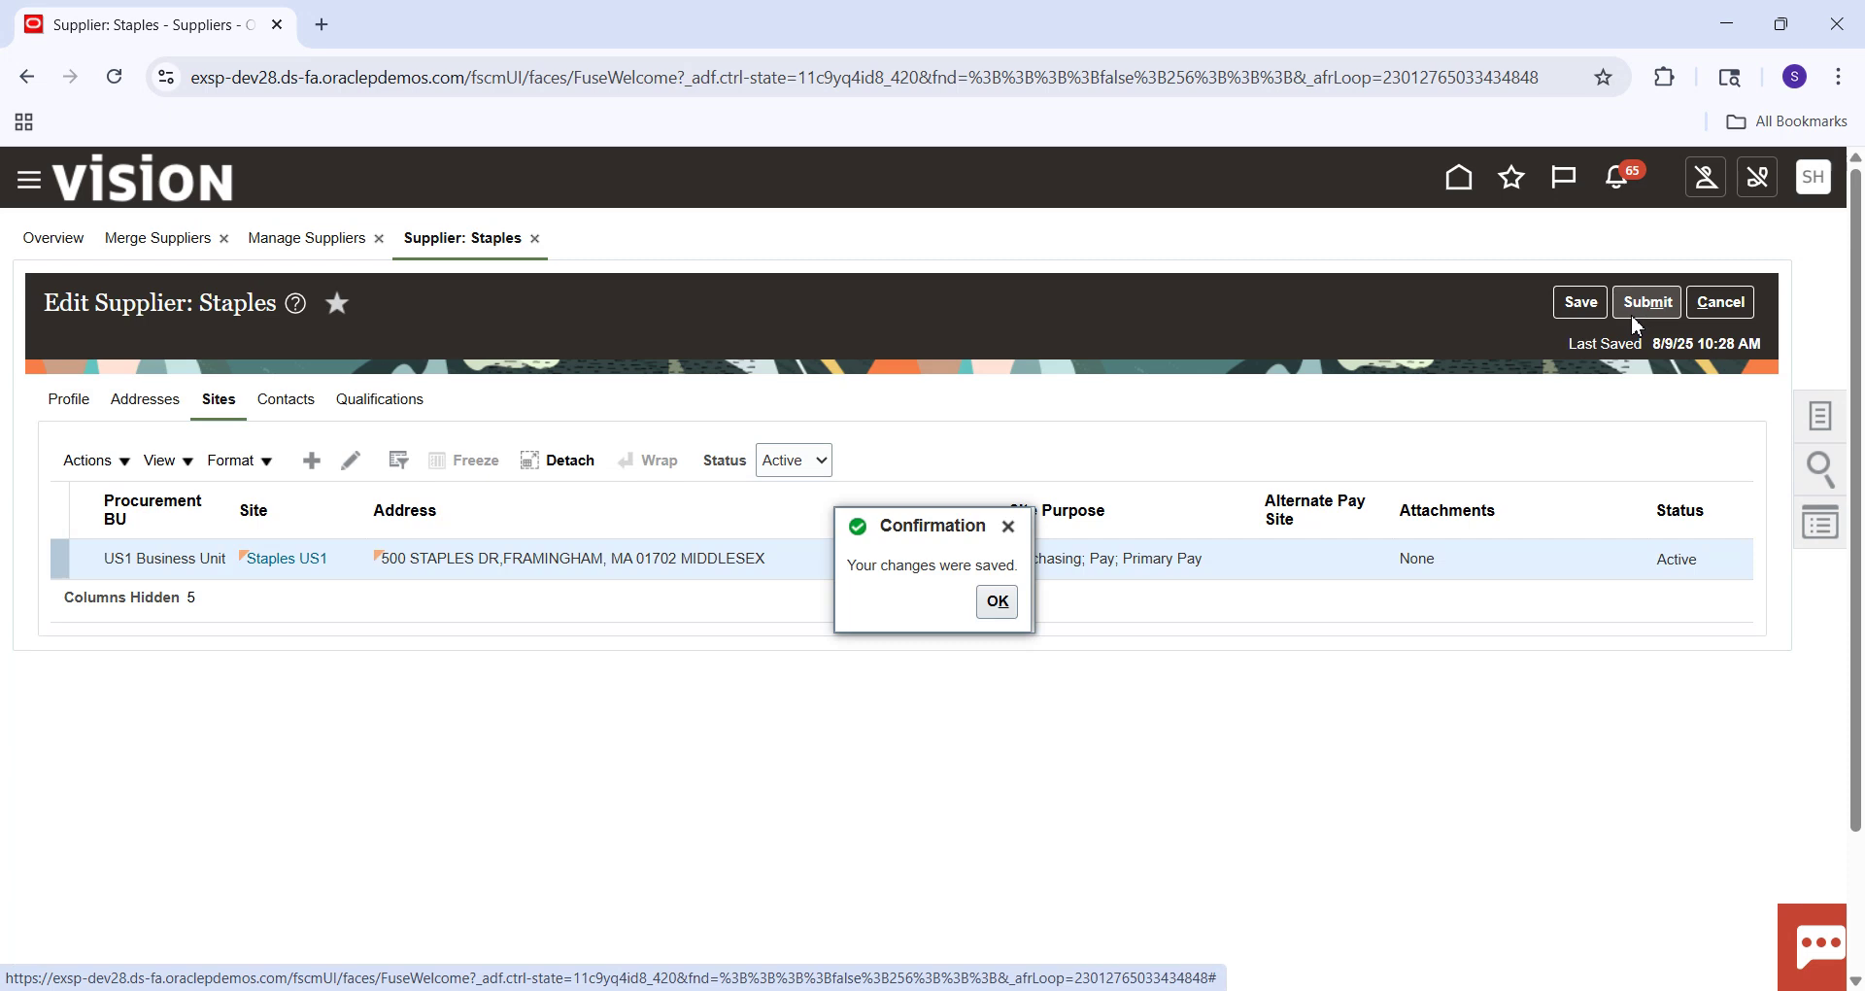
# Dismiss the save confirmation and go from Home to Payables > Invoices.
pyautogui.click(1007, 608)
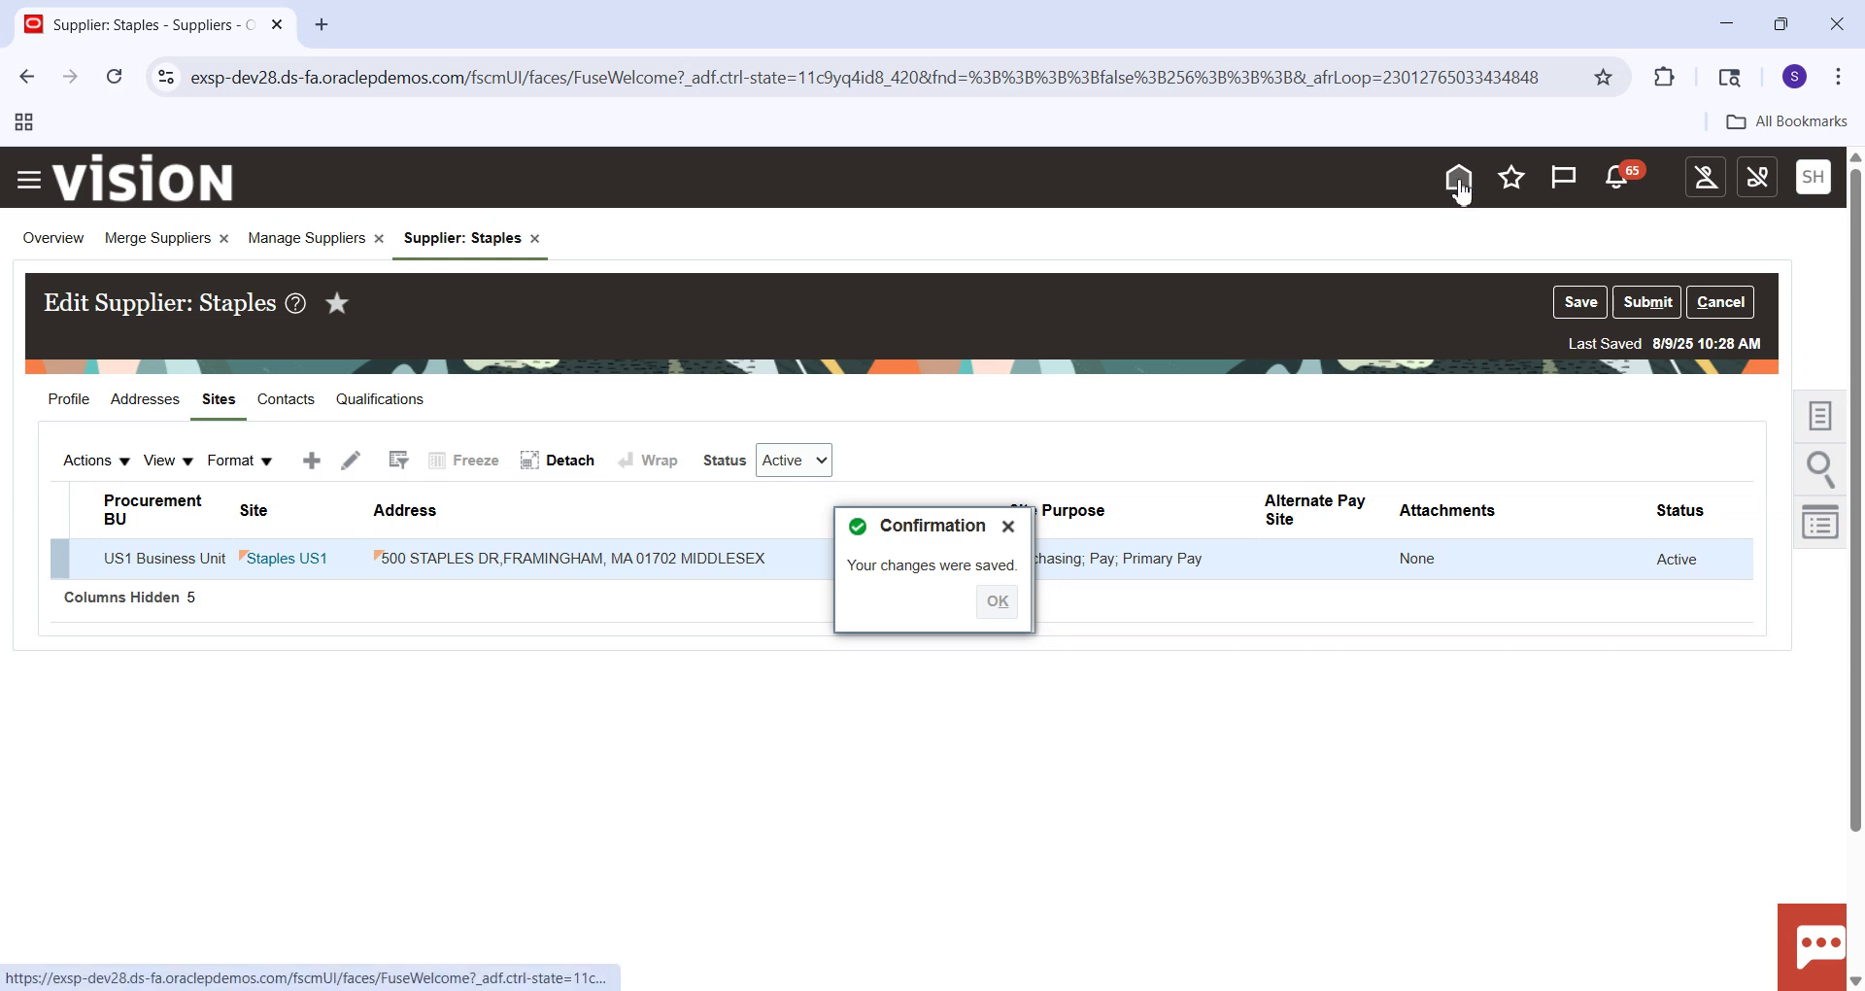
pyautogui.click(1462, 180)
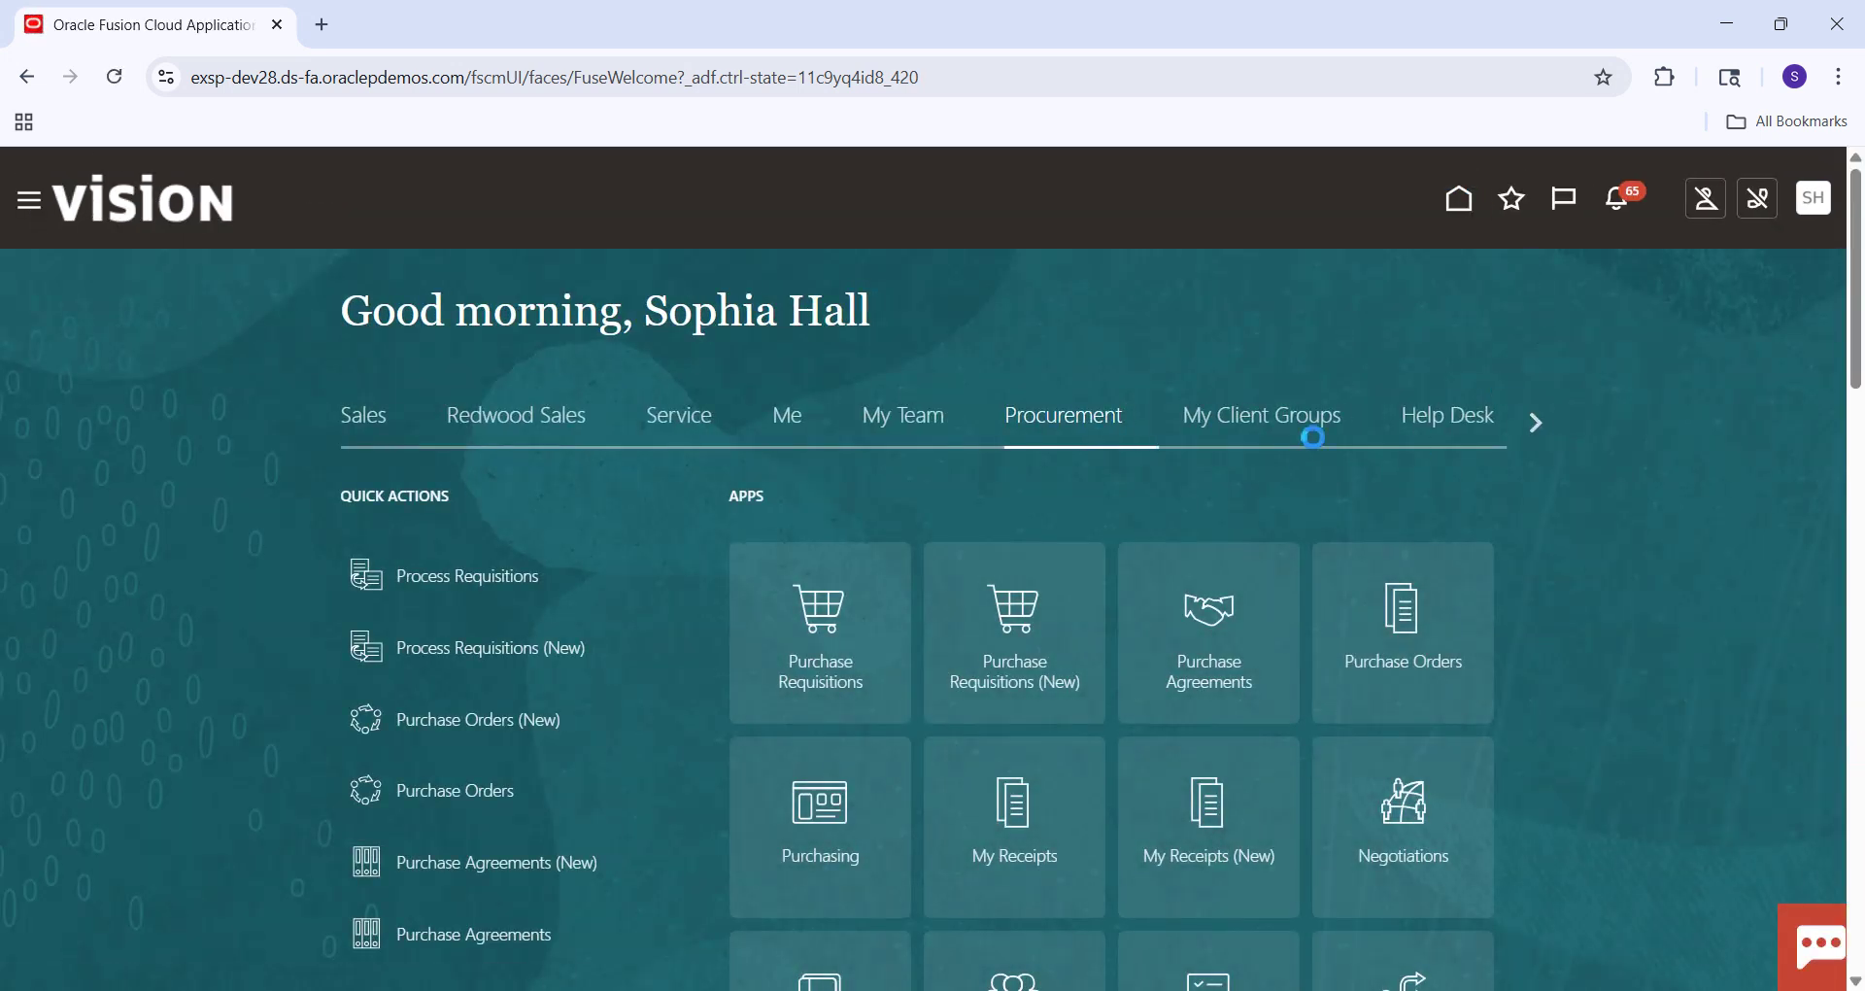
pyautogui.click(1538, 420)
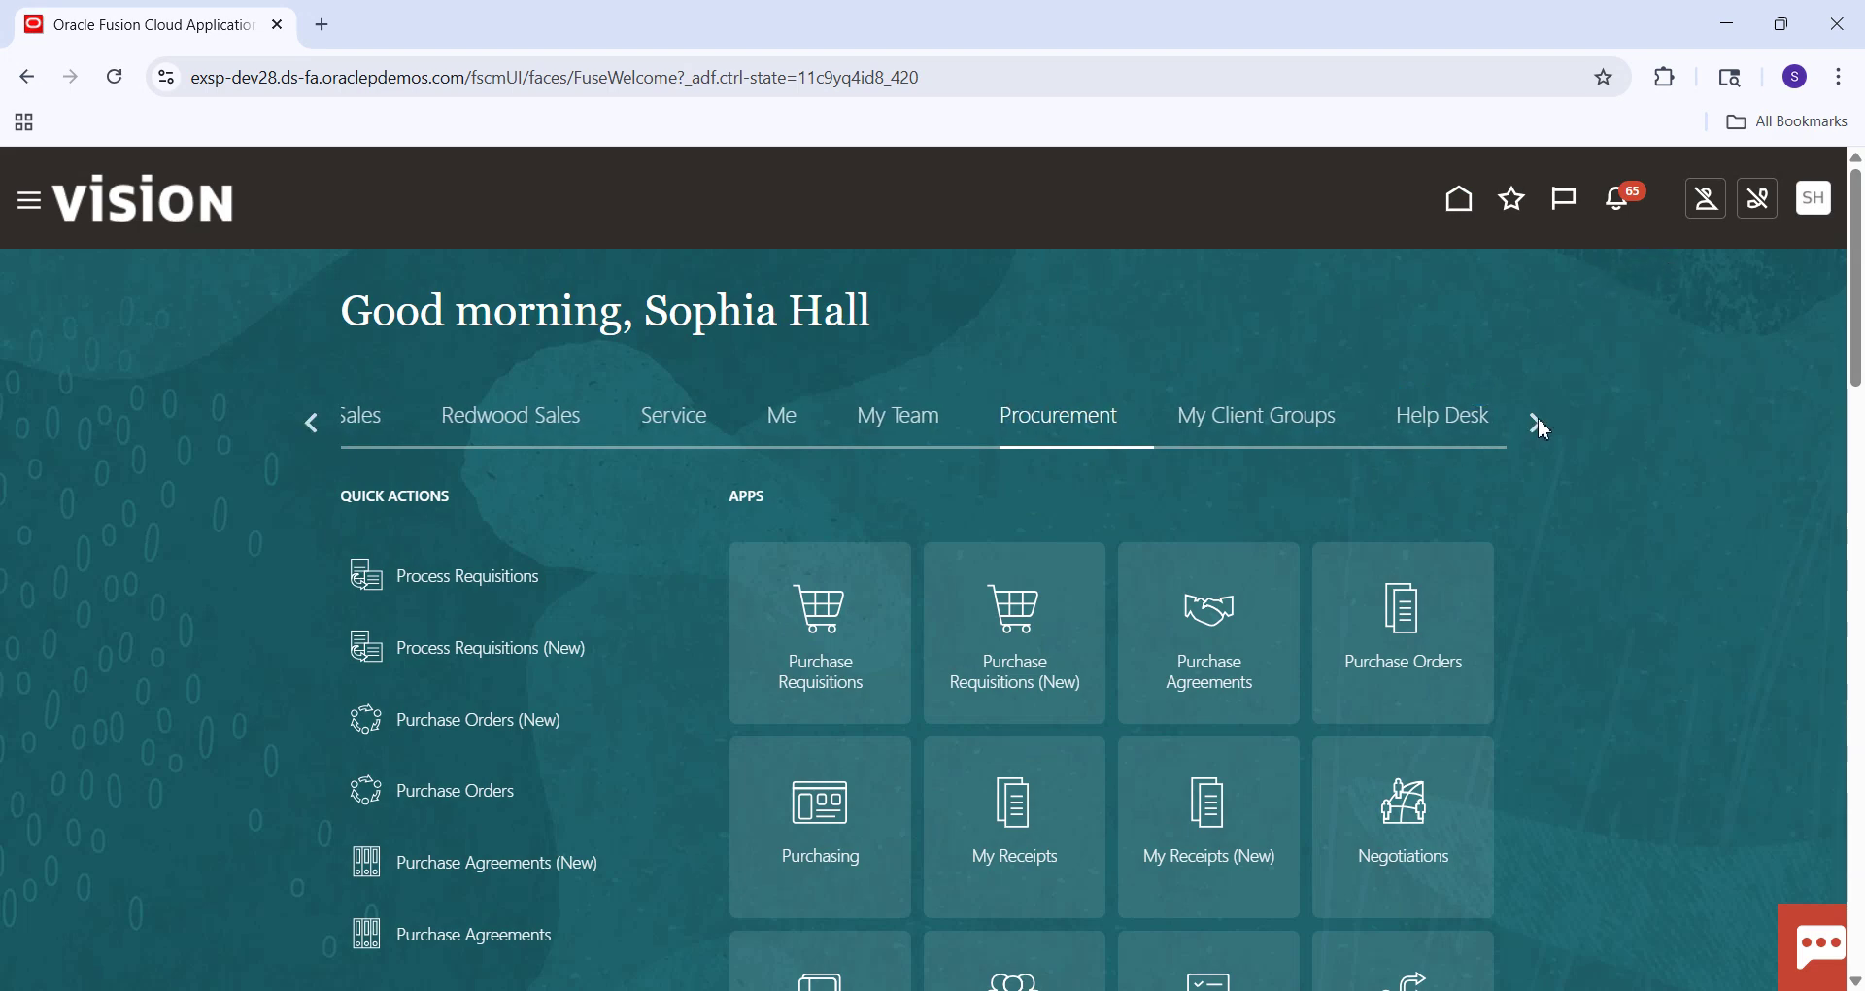
pyautogui.click(1537, 420)
pyautogui.click(1538, 420)
pyautogui.click(1537, 420)
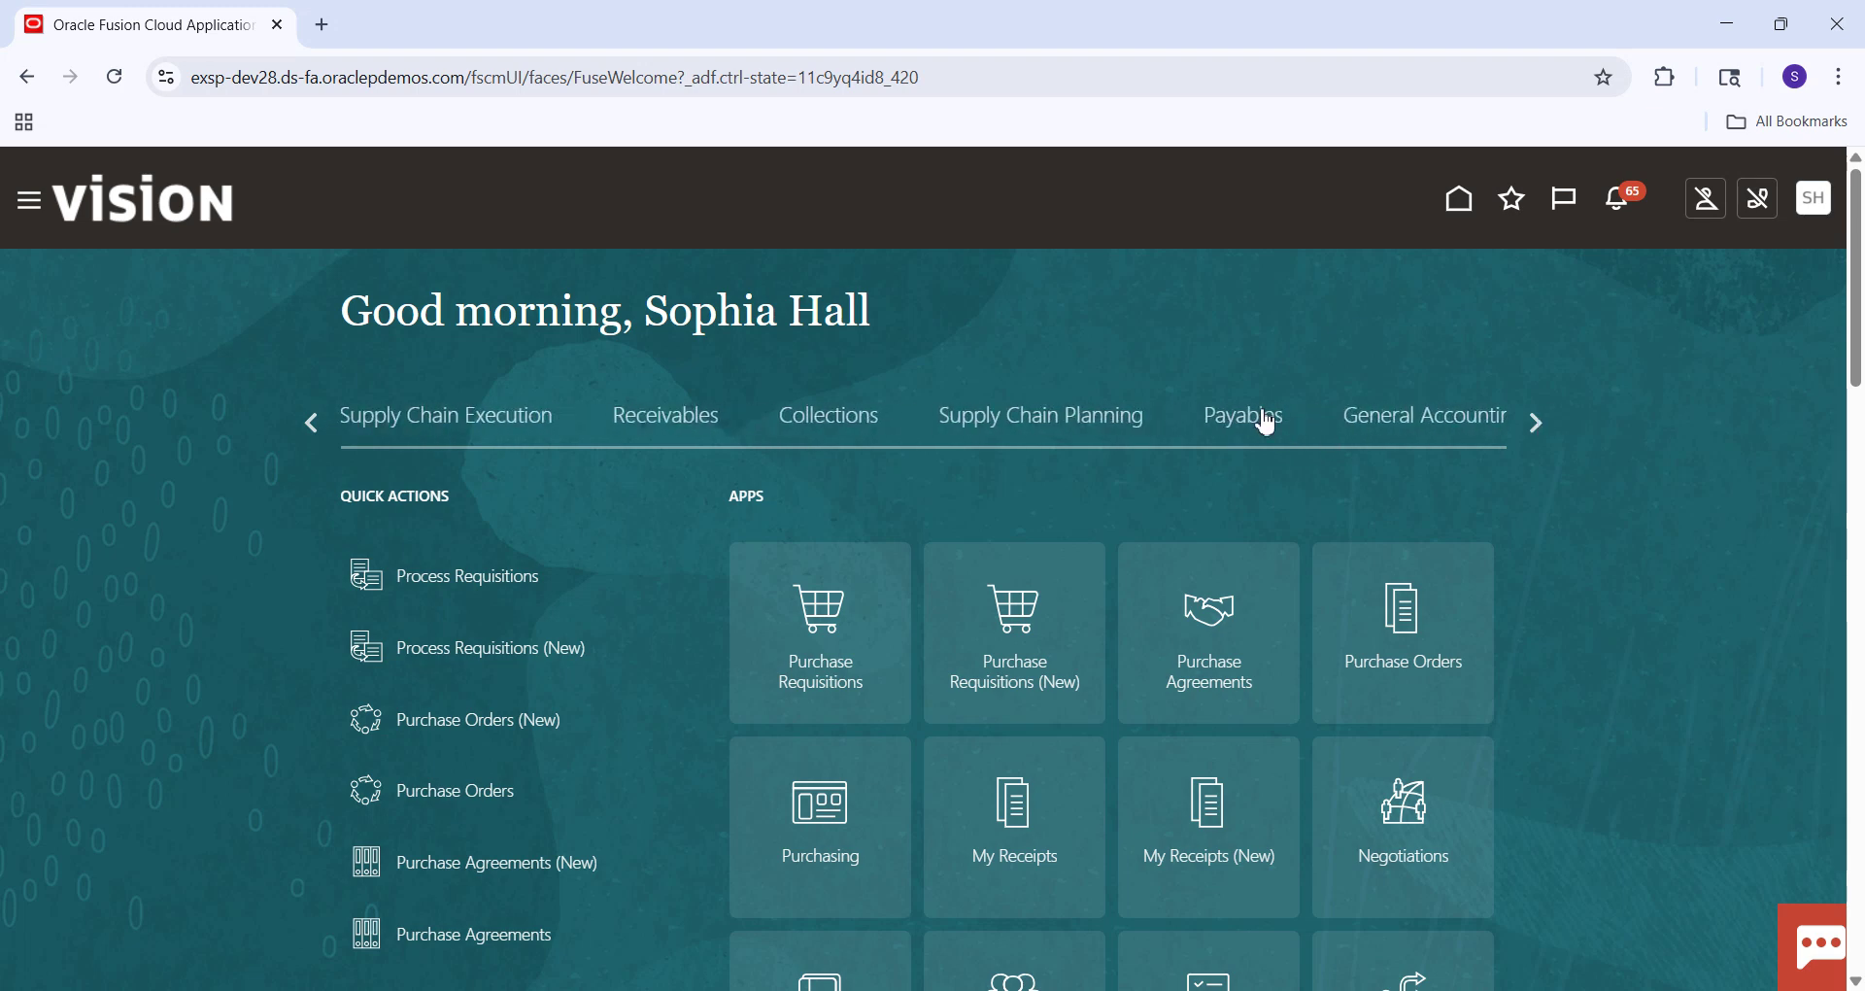
pyautogui.click(1248, 419)
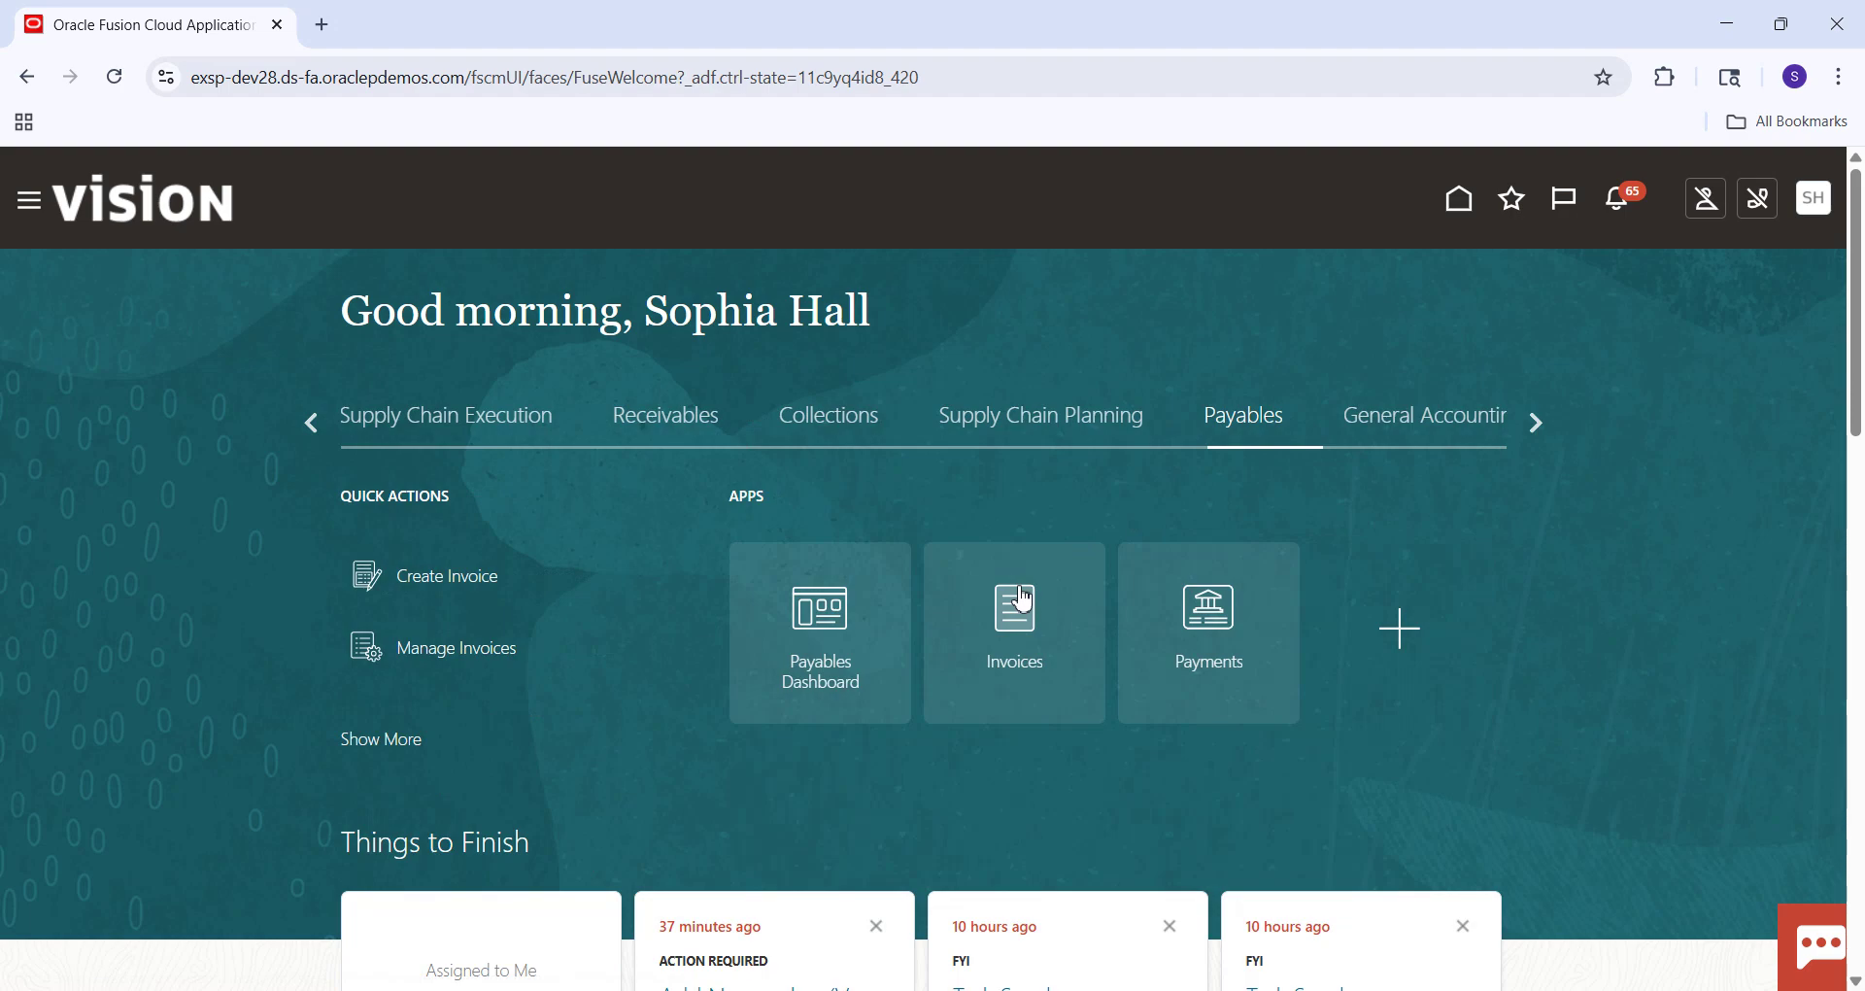
pyautogui.click(1023, 599)
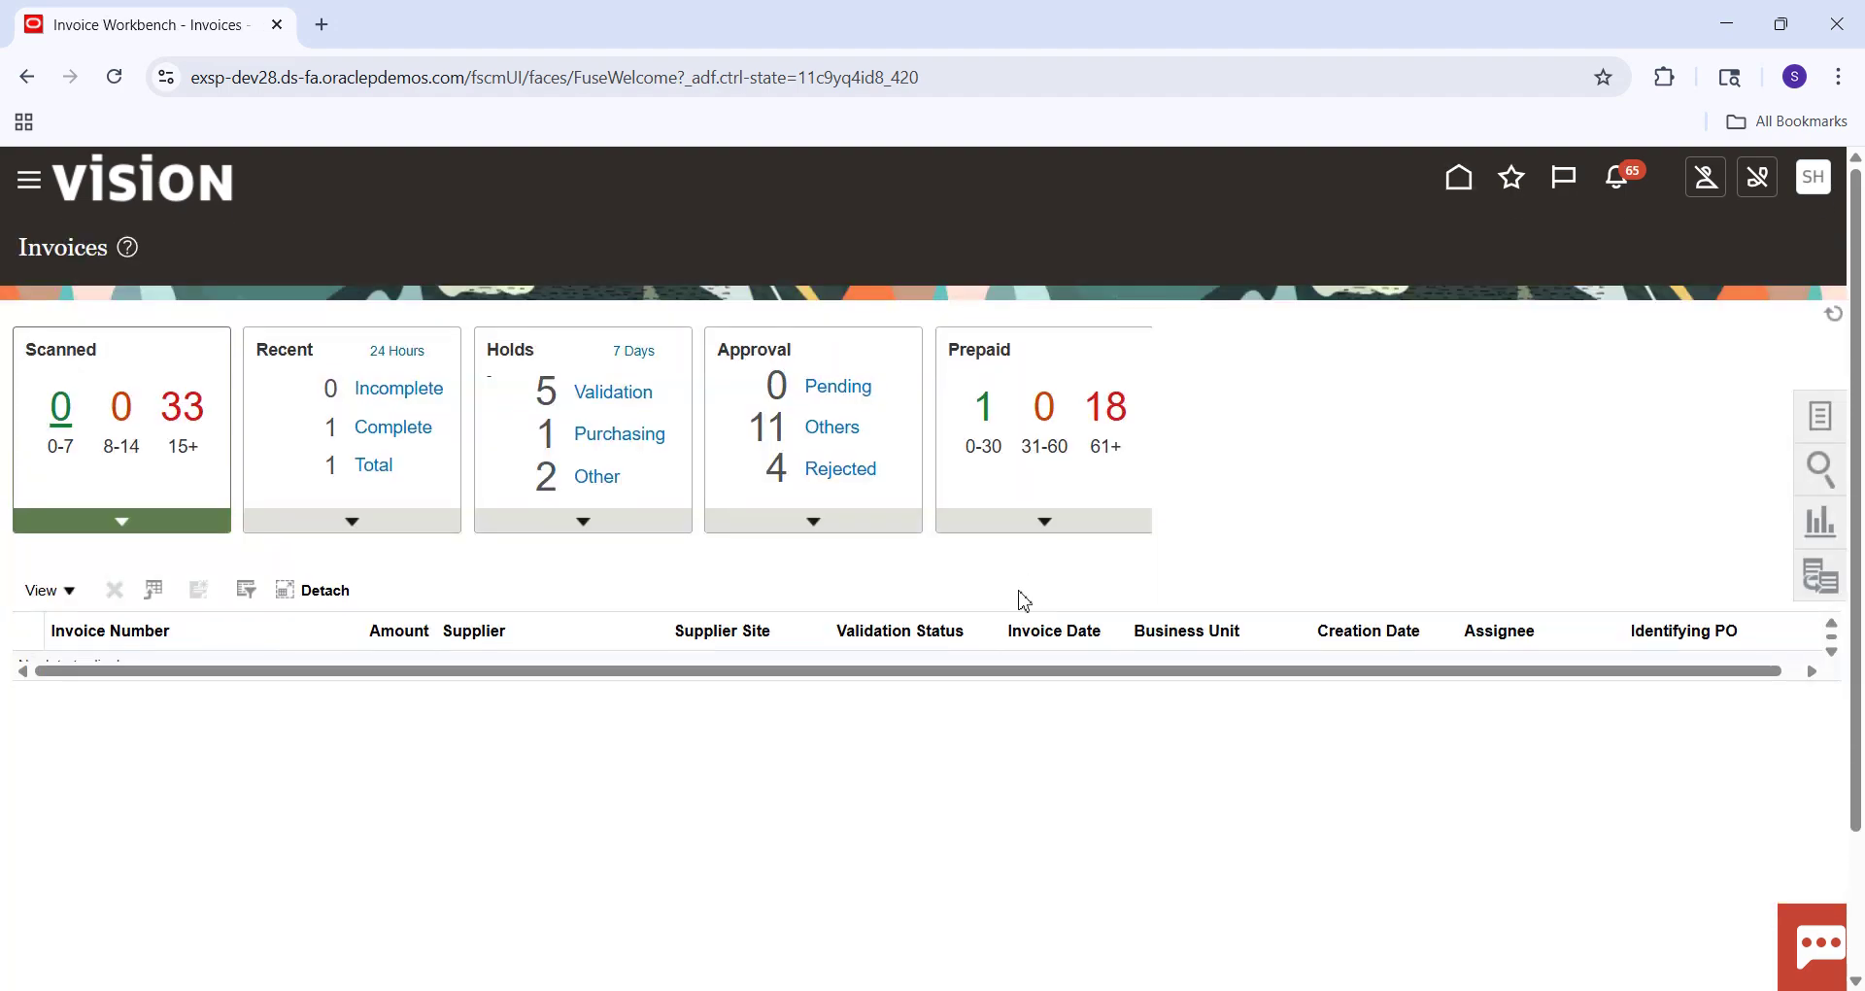
# Start a new invoice with number 8004.
pyautogui.click(1821, 438)
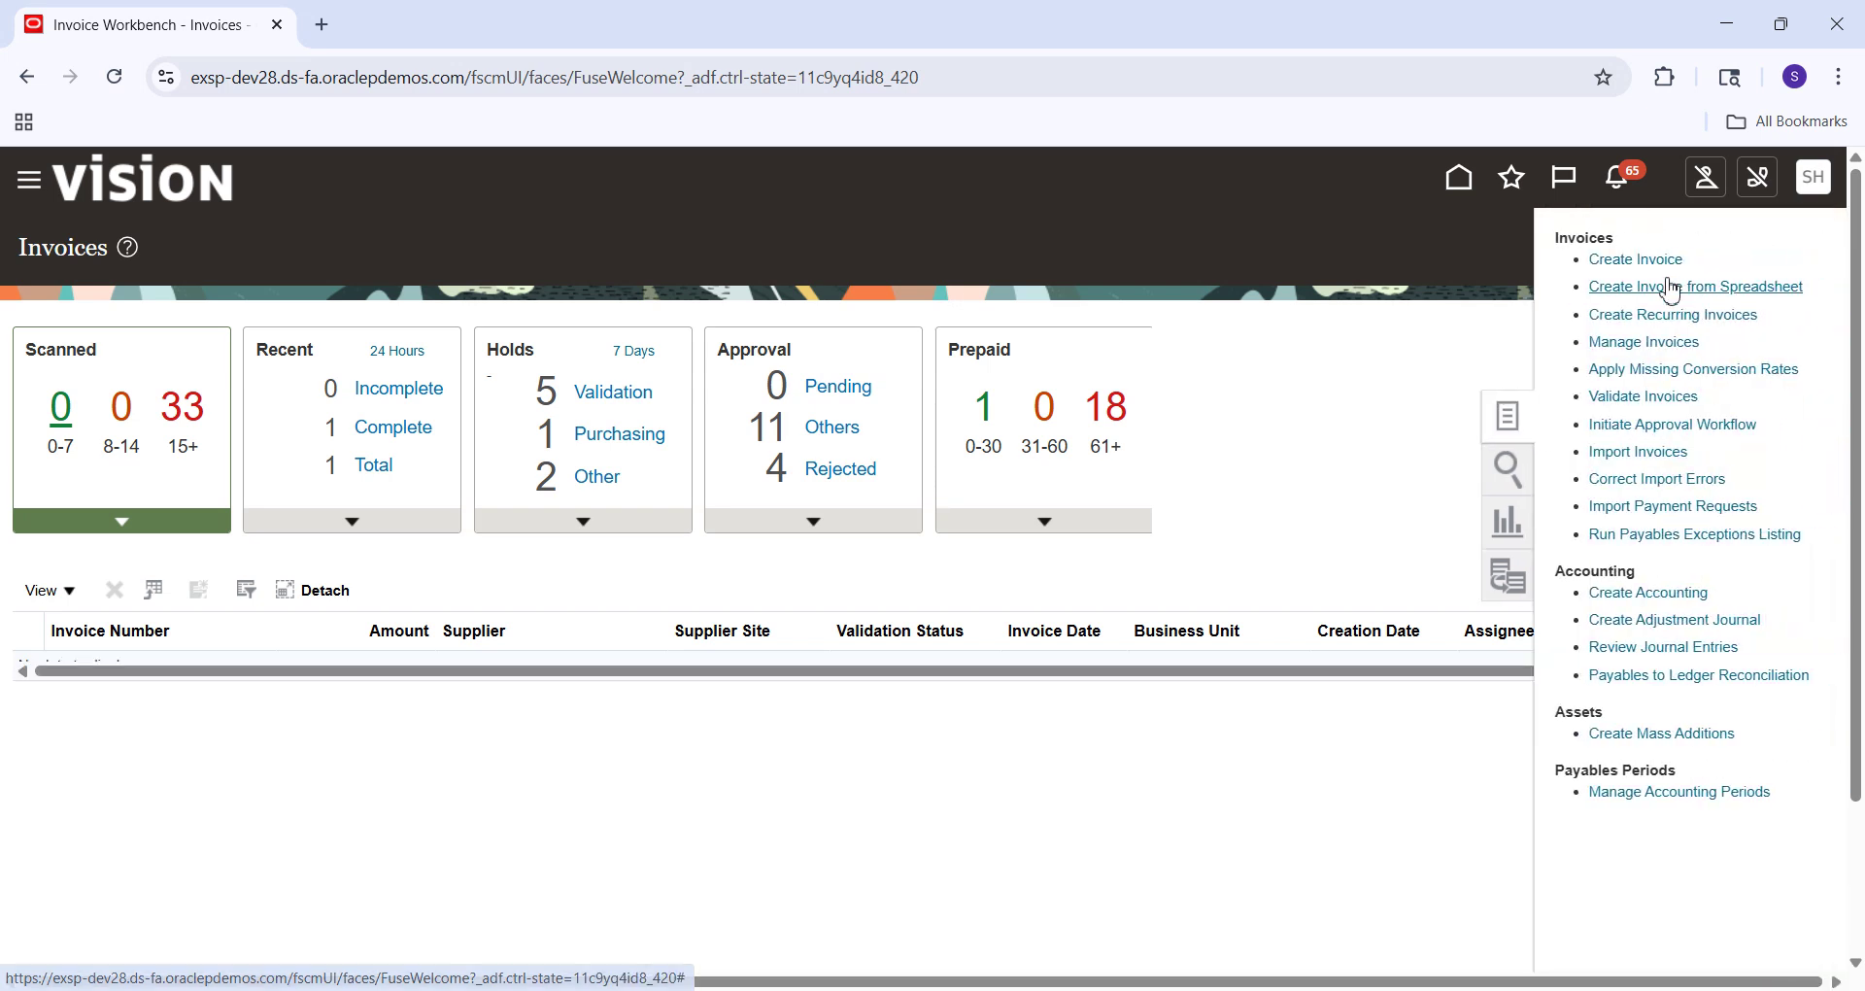
pyautogui.click(1656, 261)
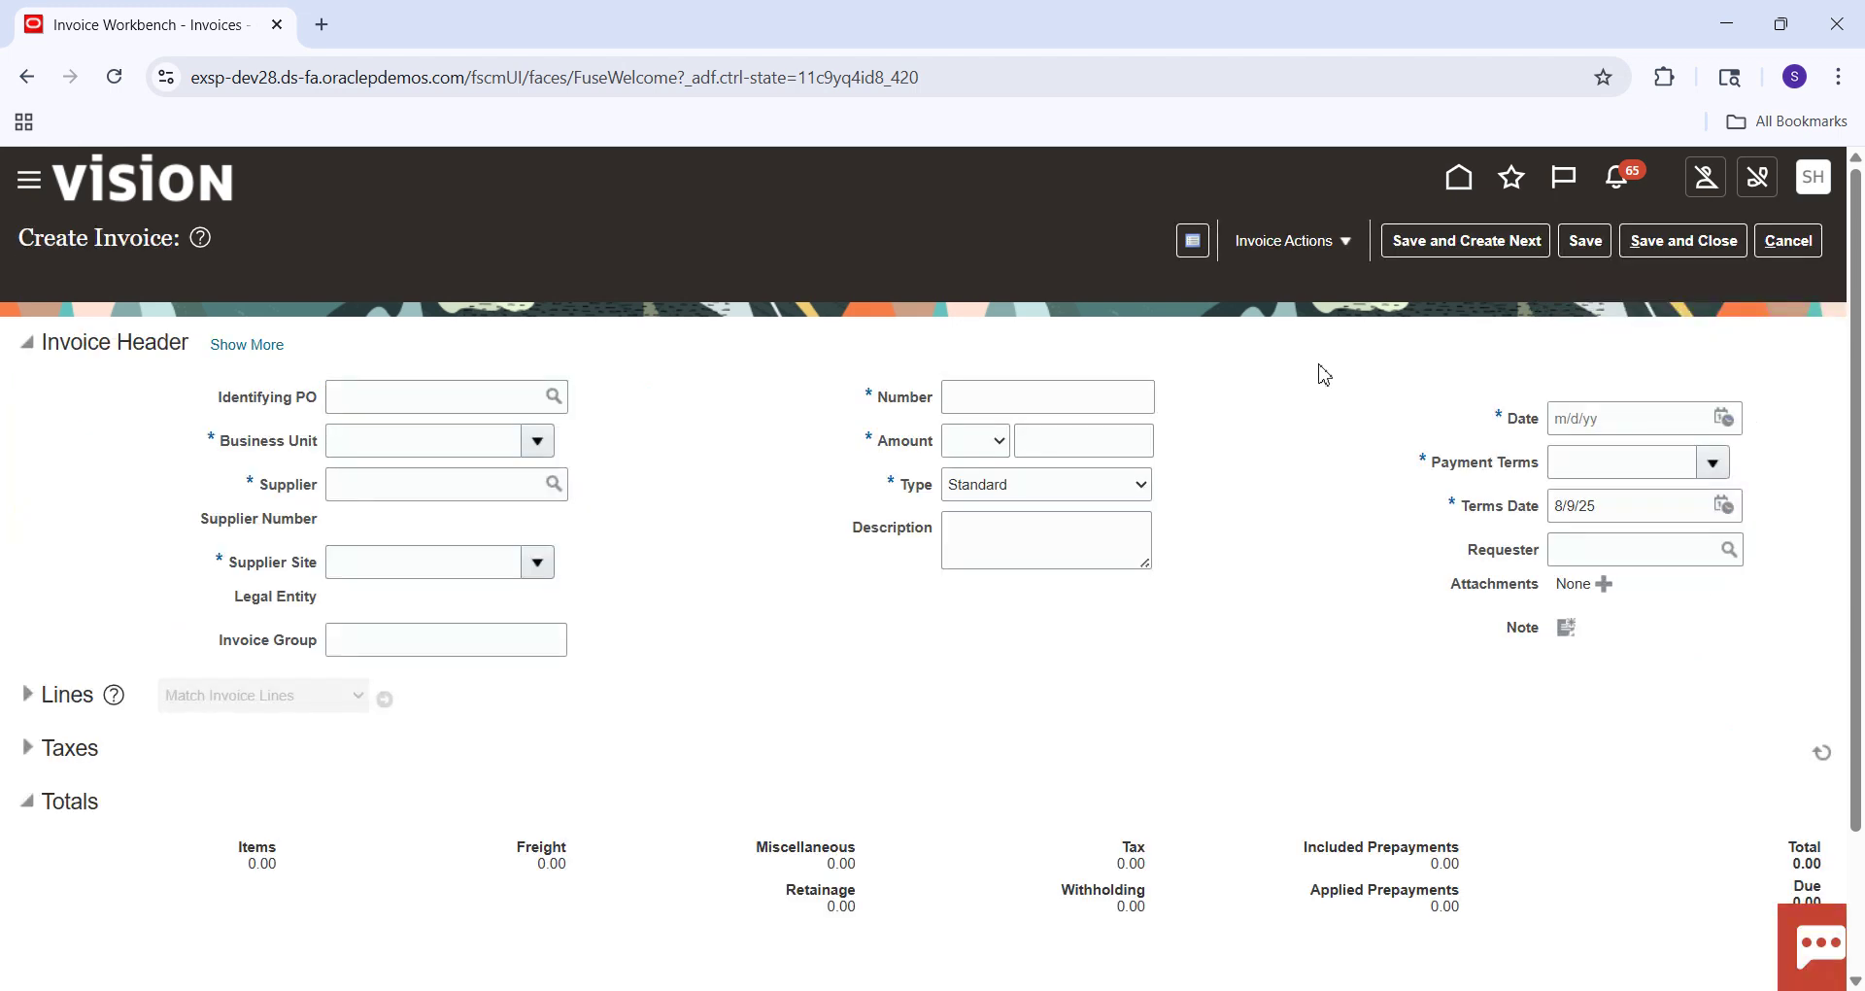
pyautogui.click(1004, 394)
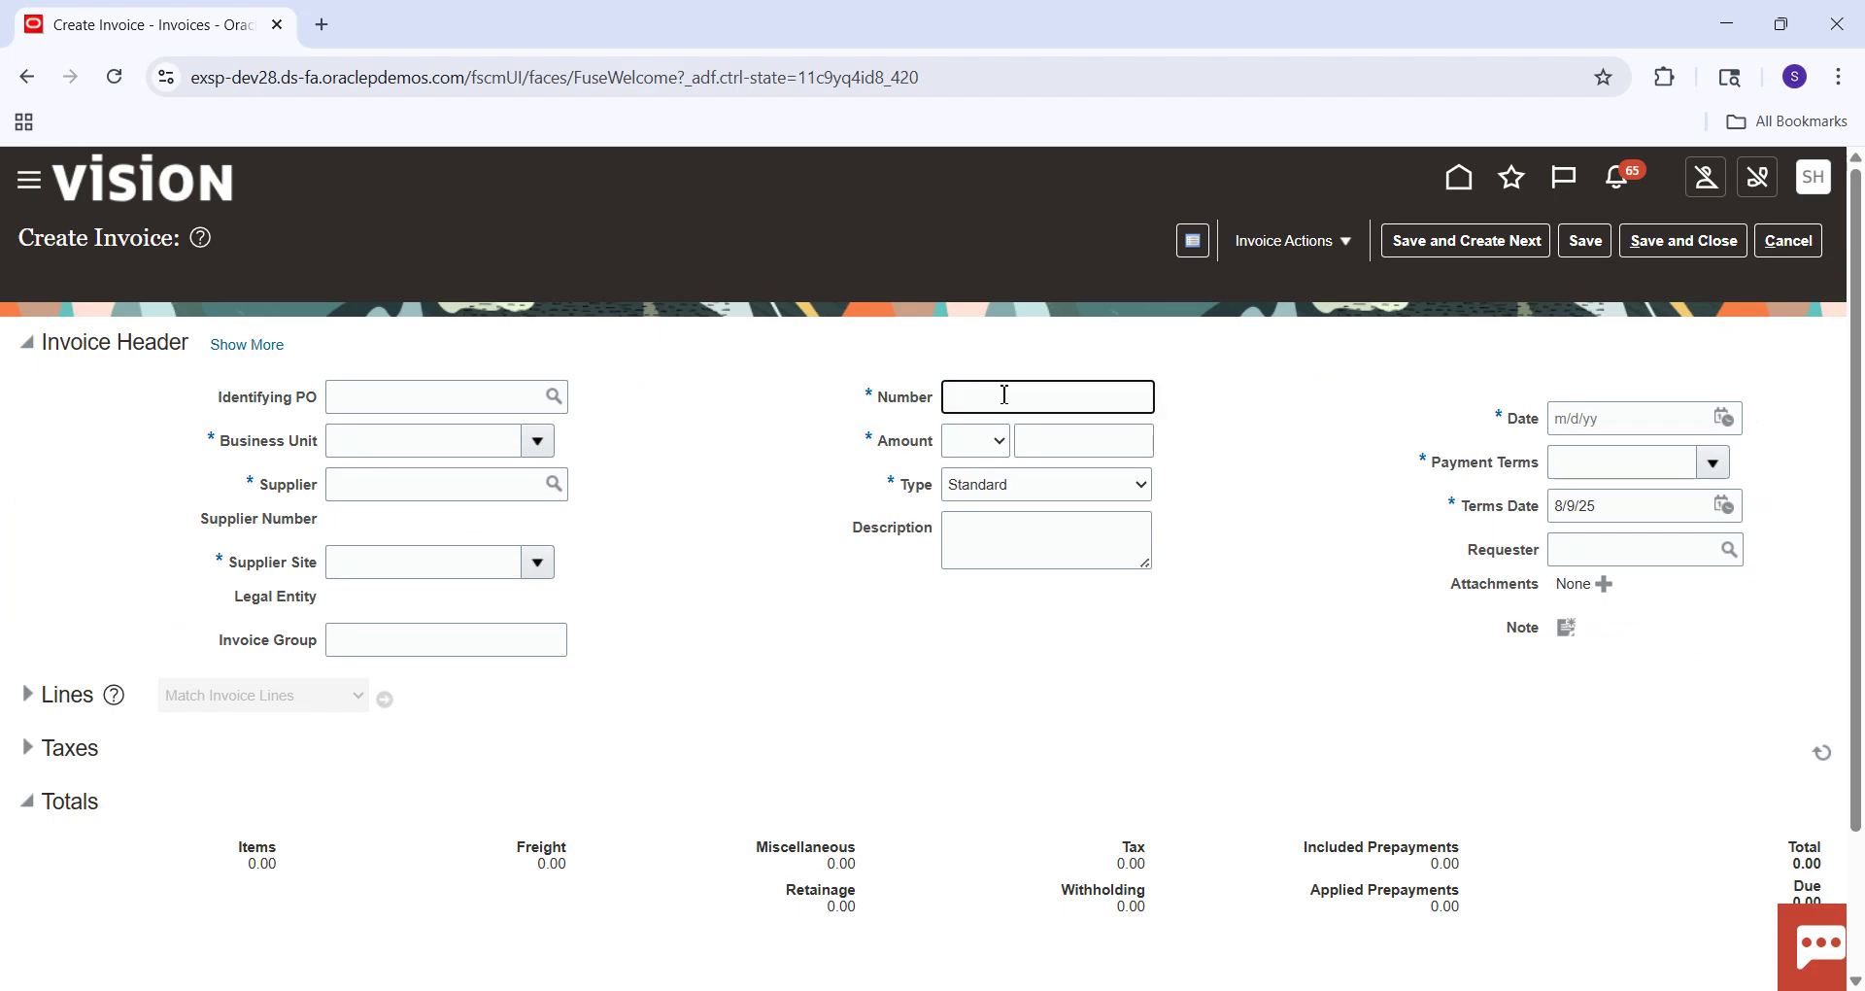
pyautogui.write('8004')
pyautogui.press('Tab')
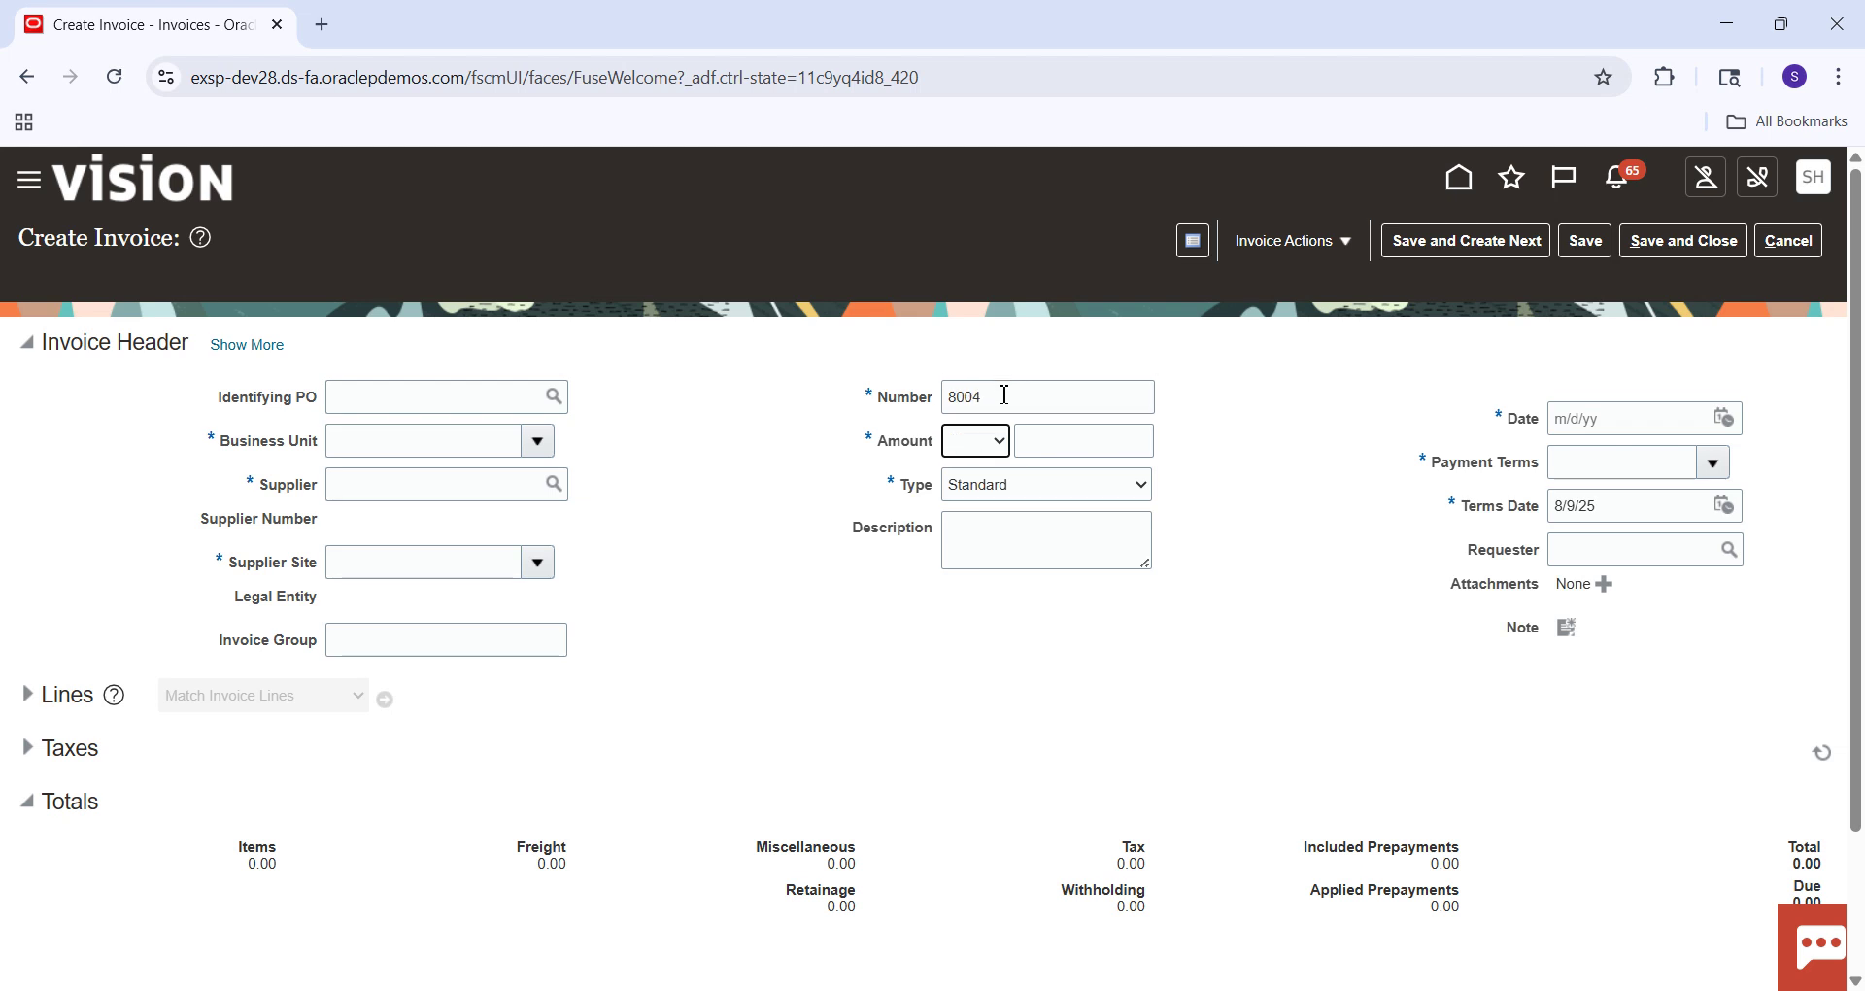
# Set Business Unit US1 and supplier Staples, then save invoice 8004 for 400.00.
pyautogui.click(396, 442)
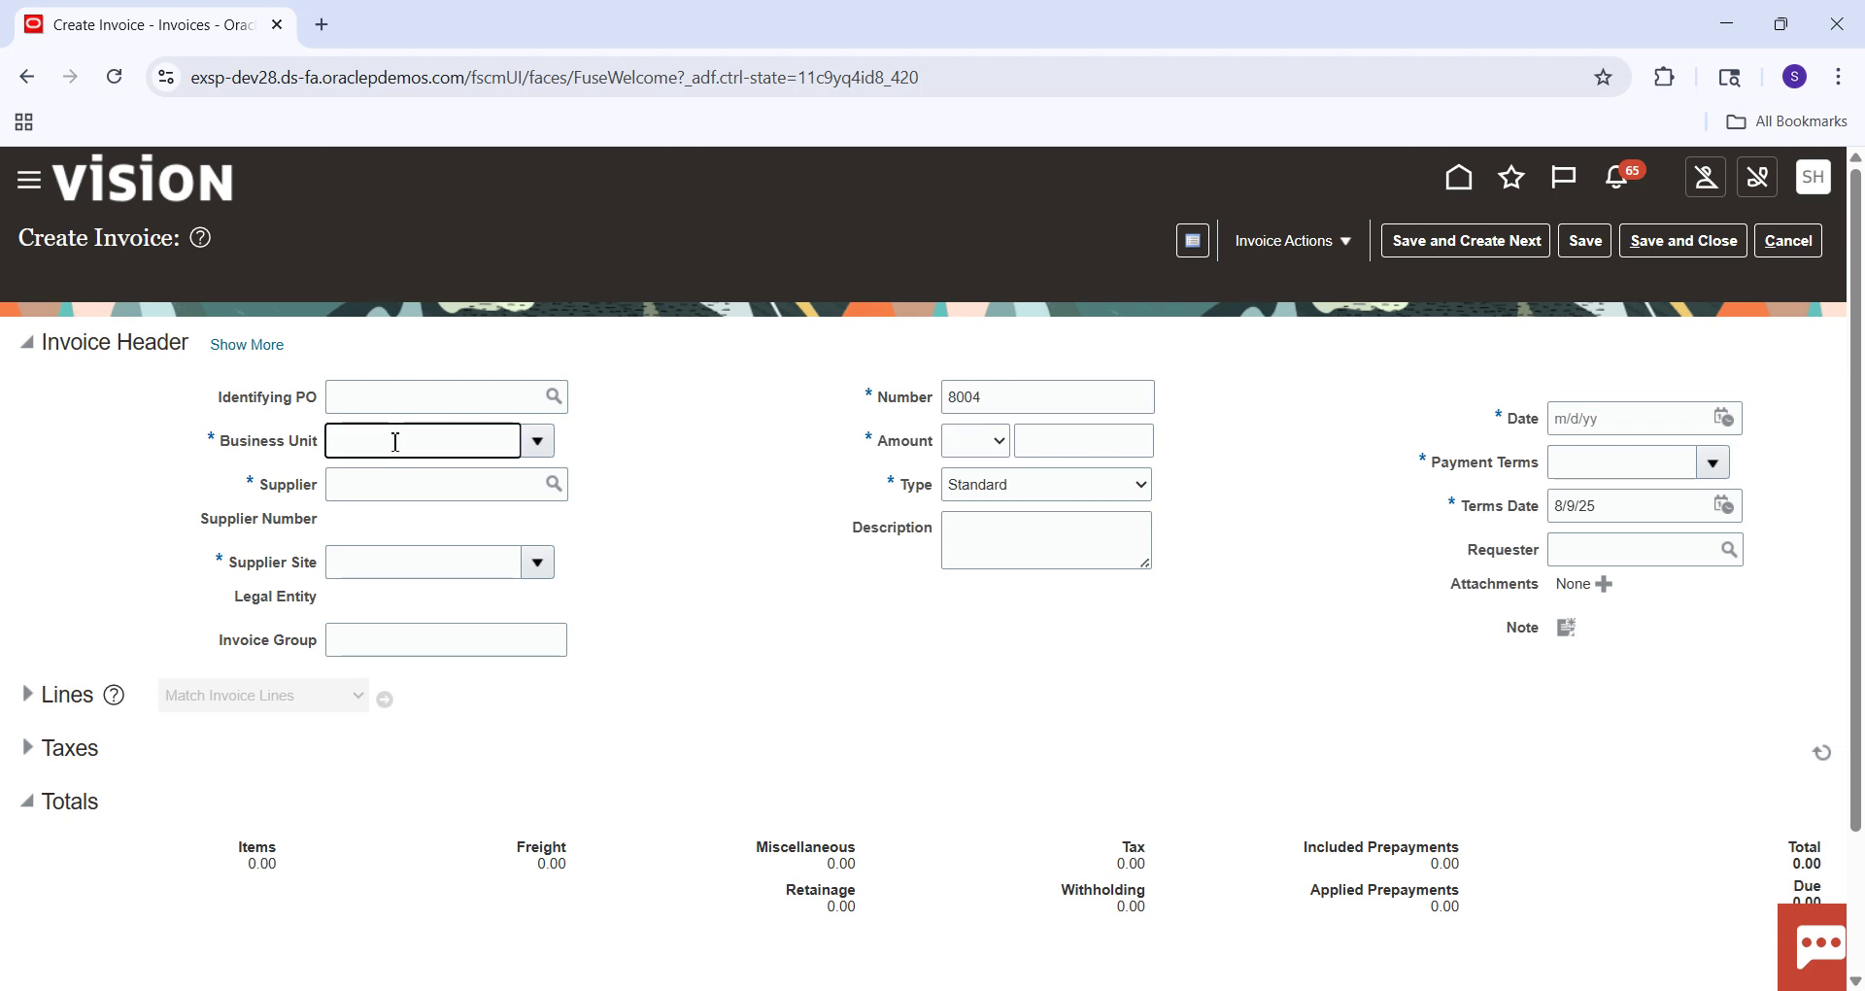
pyautogui.press('capslock')
pyautogui.write('US')
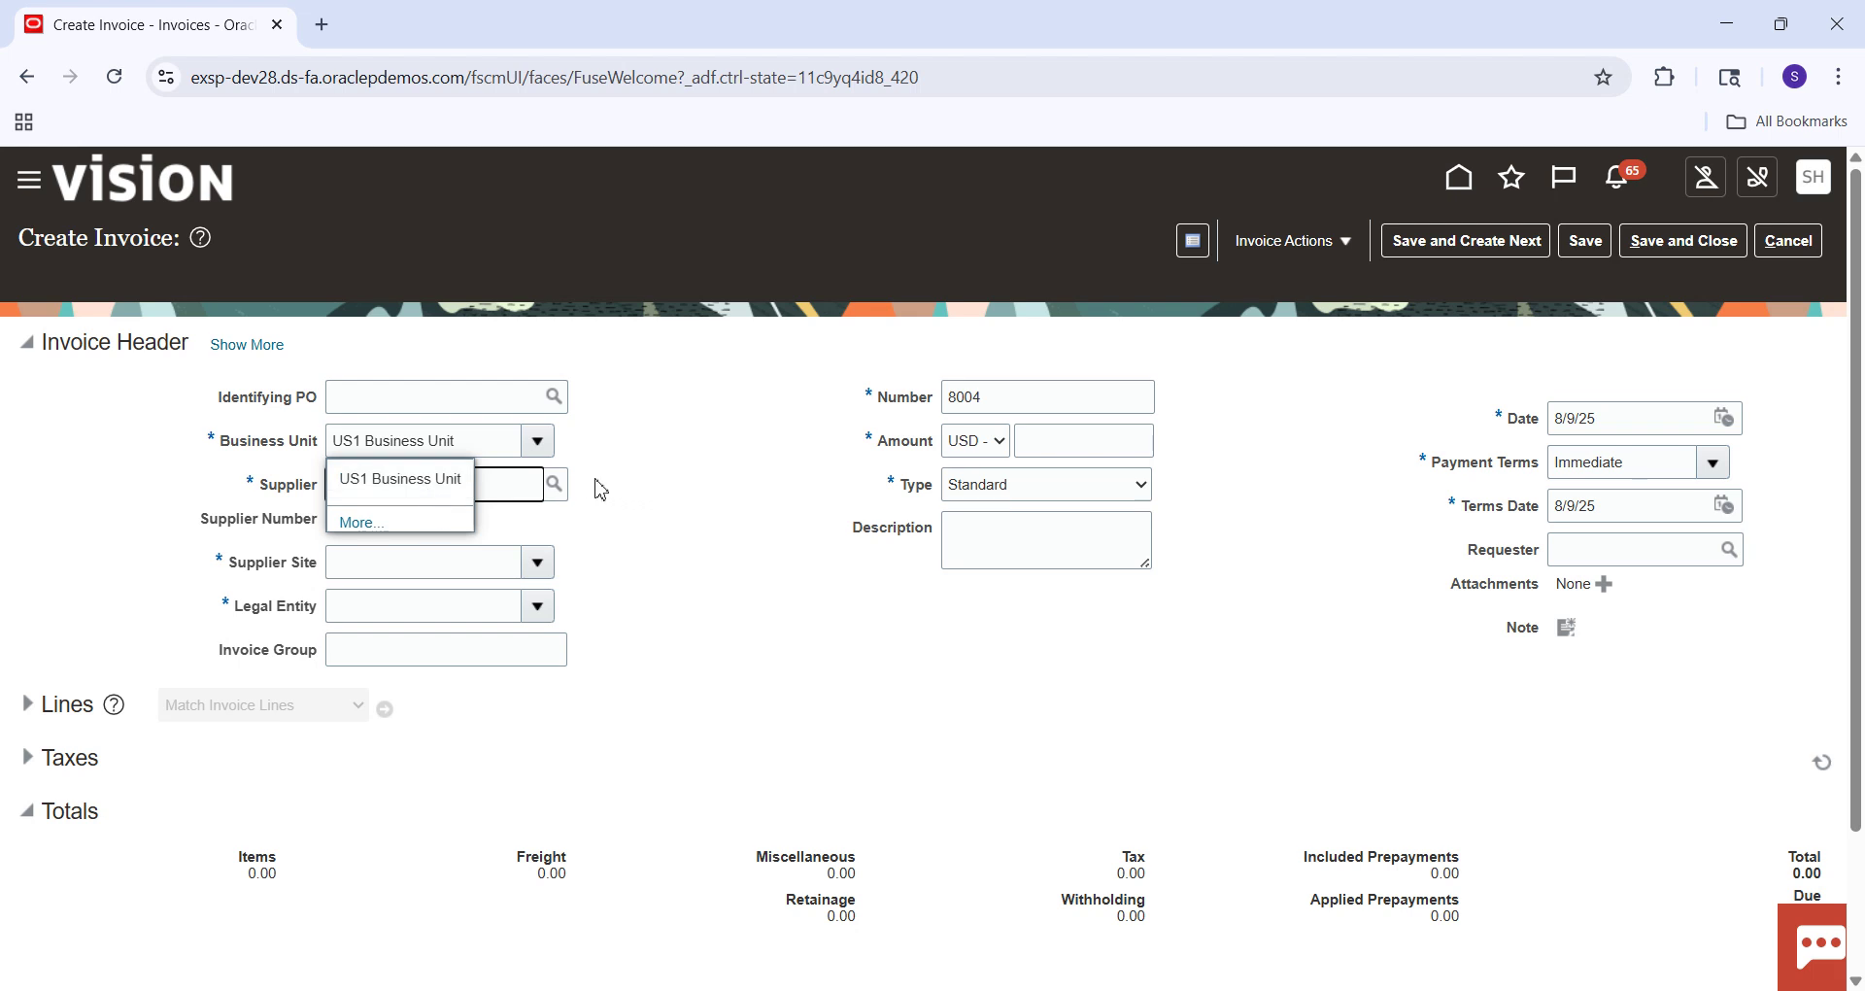
pyautogui.write('sTA')
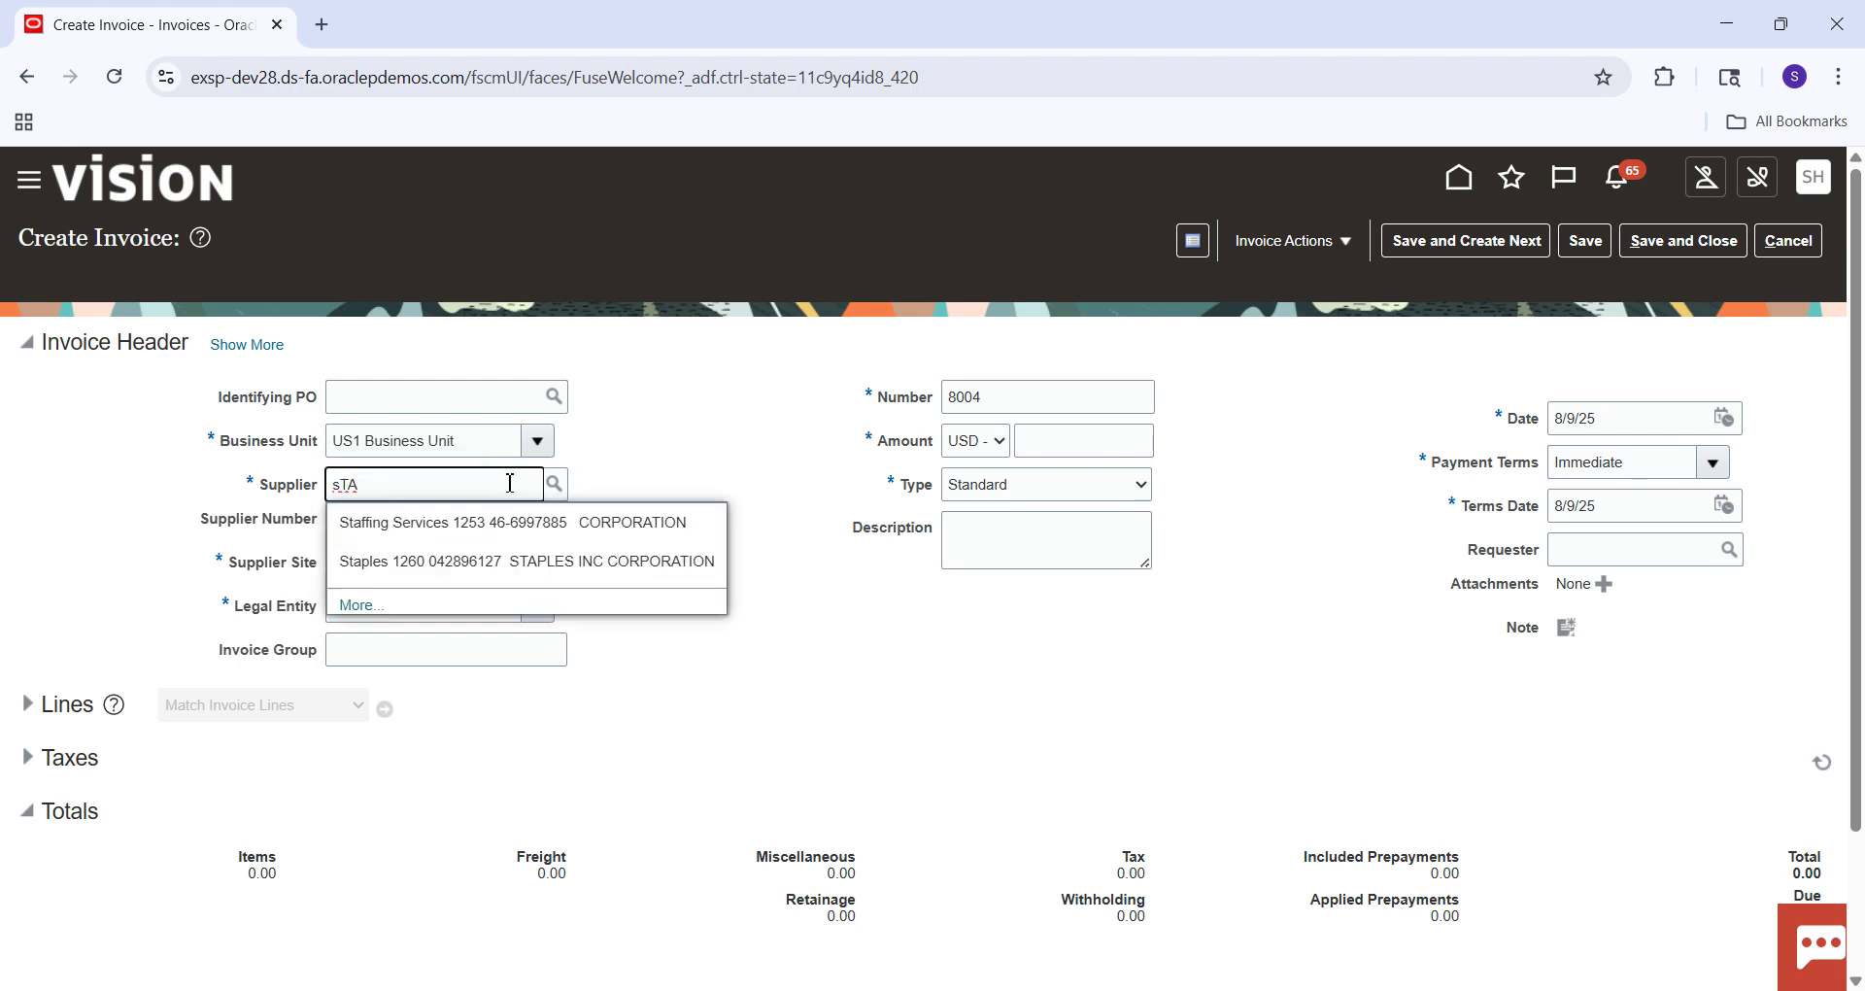
pyautogui.click(464, 563)
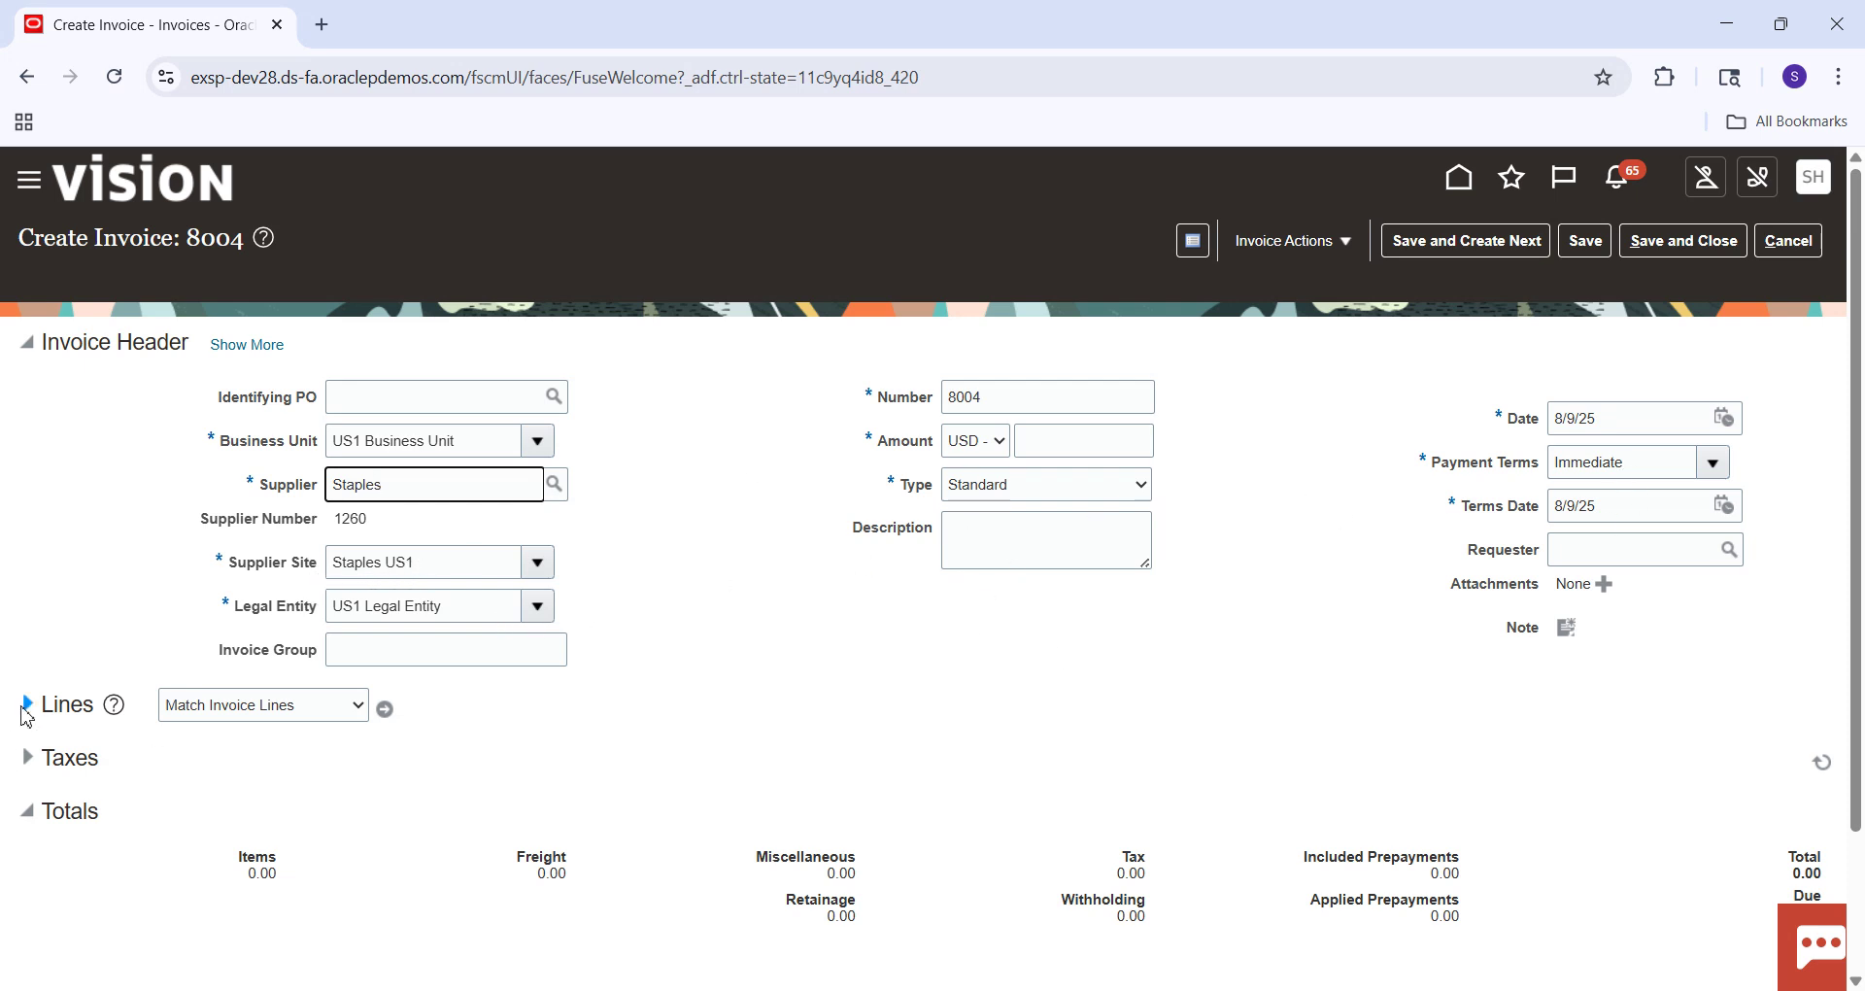
pyautogui.click(1596, 240)
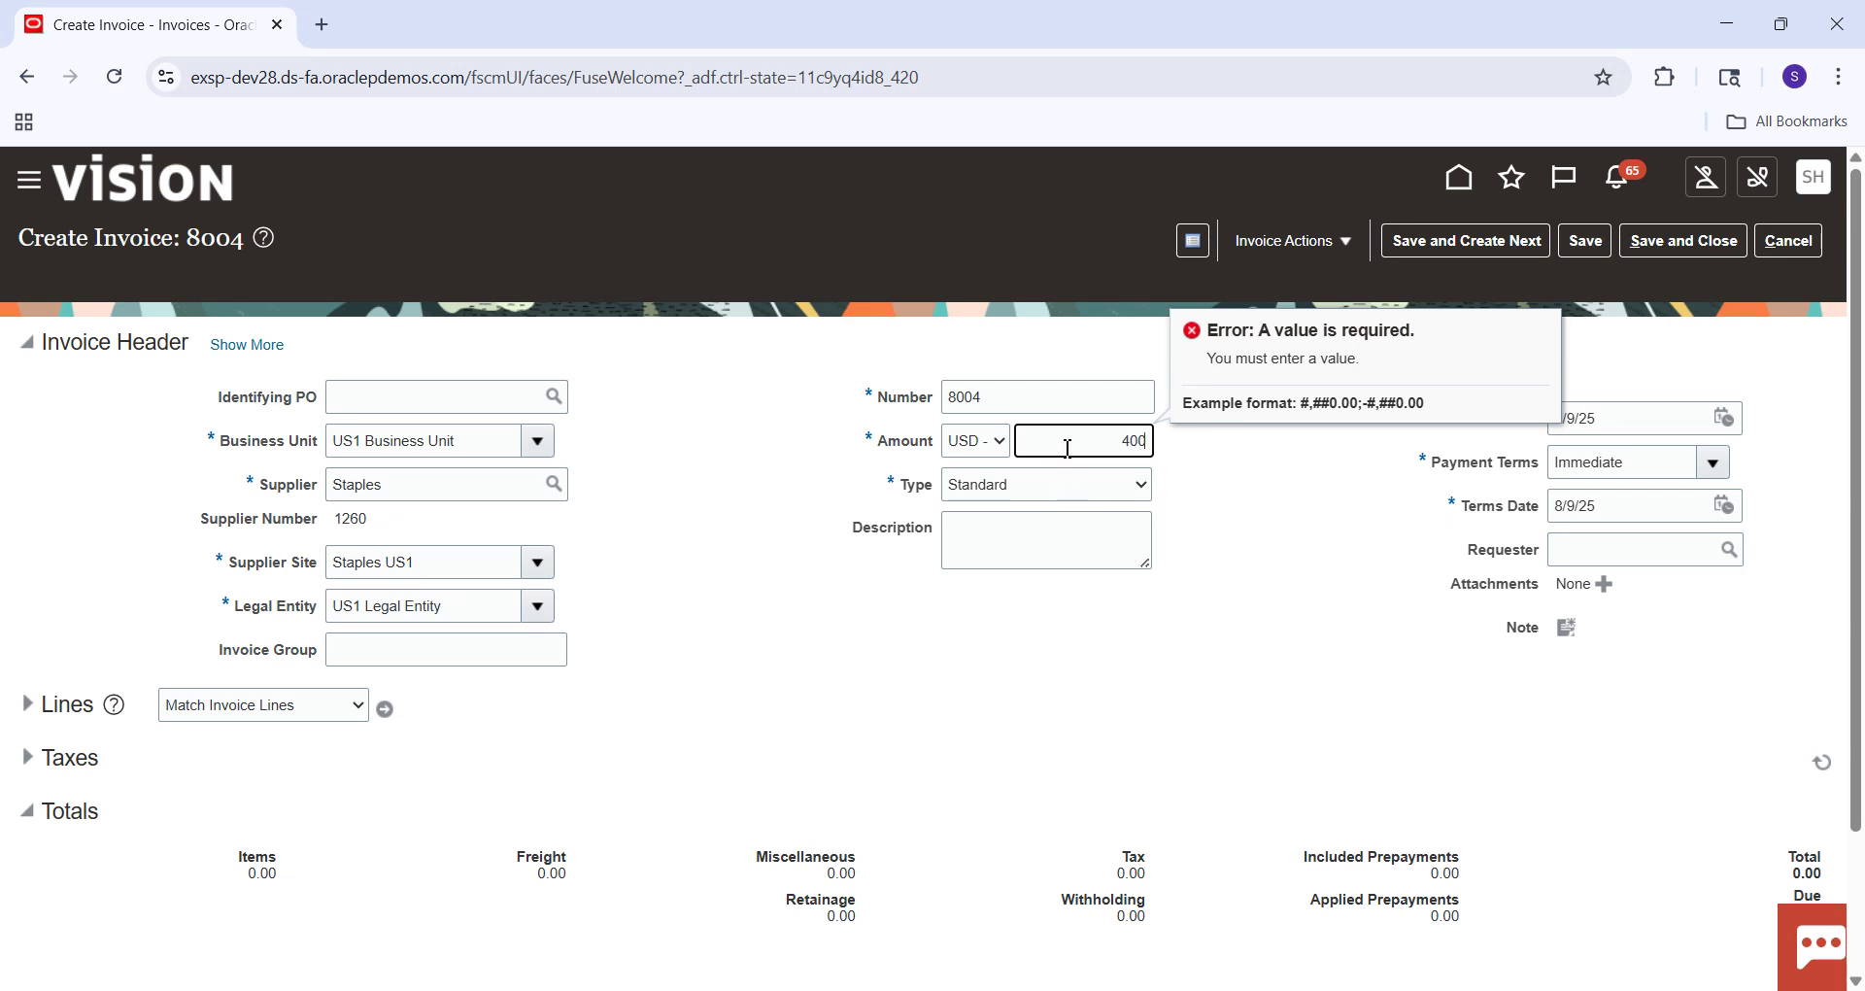
pyautogui.click(1577, 242)
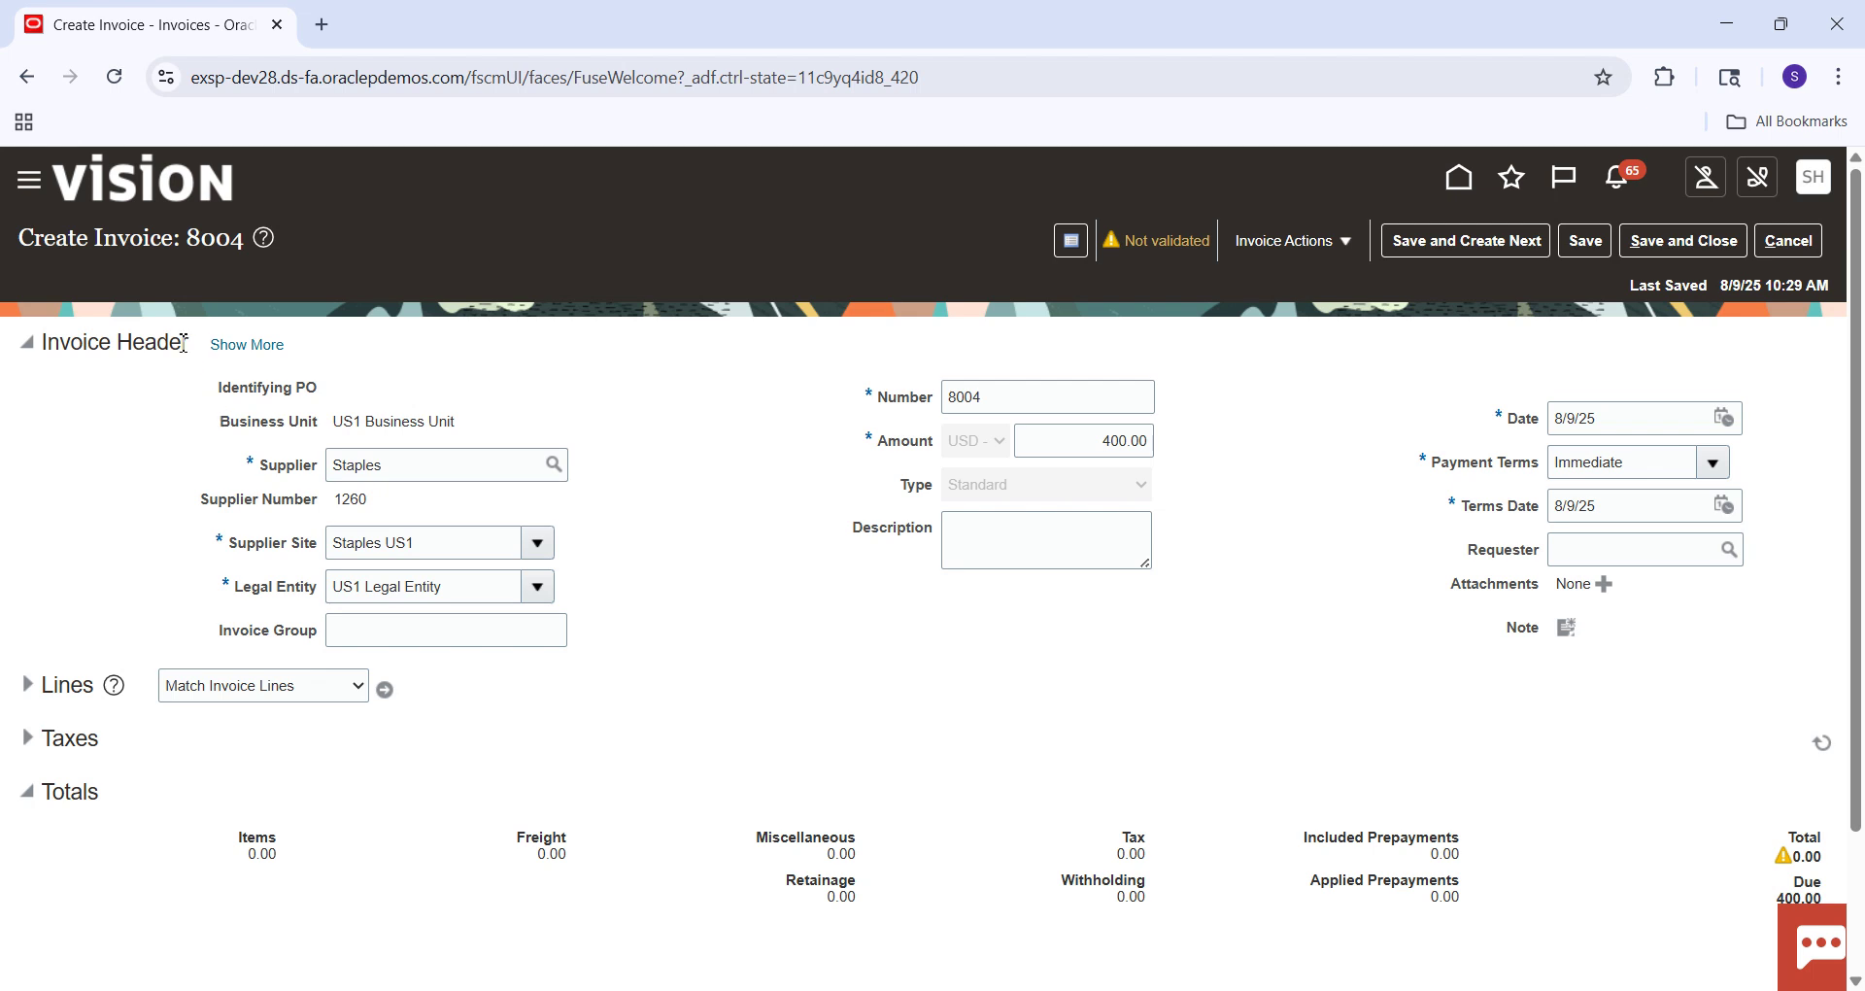
# Expand invoice 8004's header and review its liability distribution 303.30.22100.000.000.000 against Excel.
pyautogui.click(252, 344)
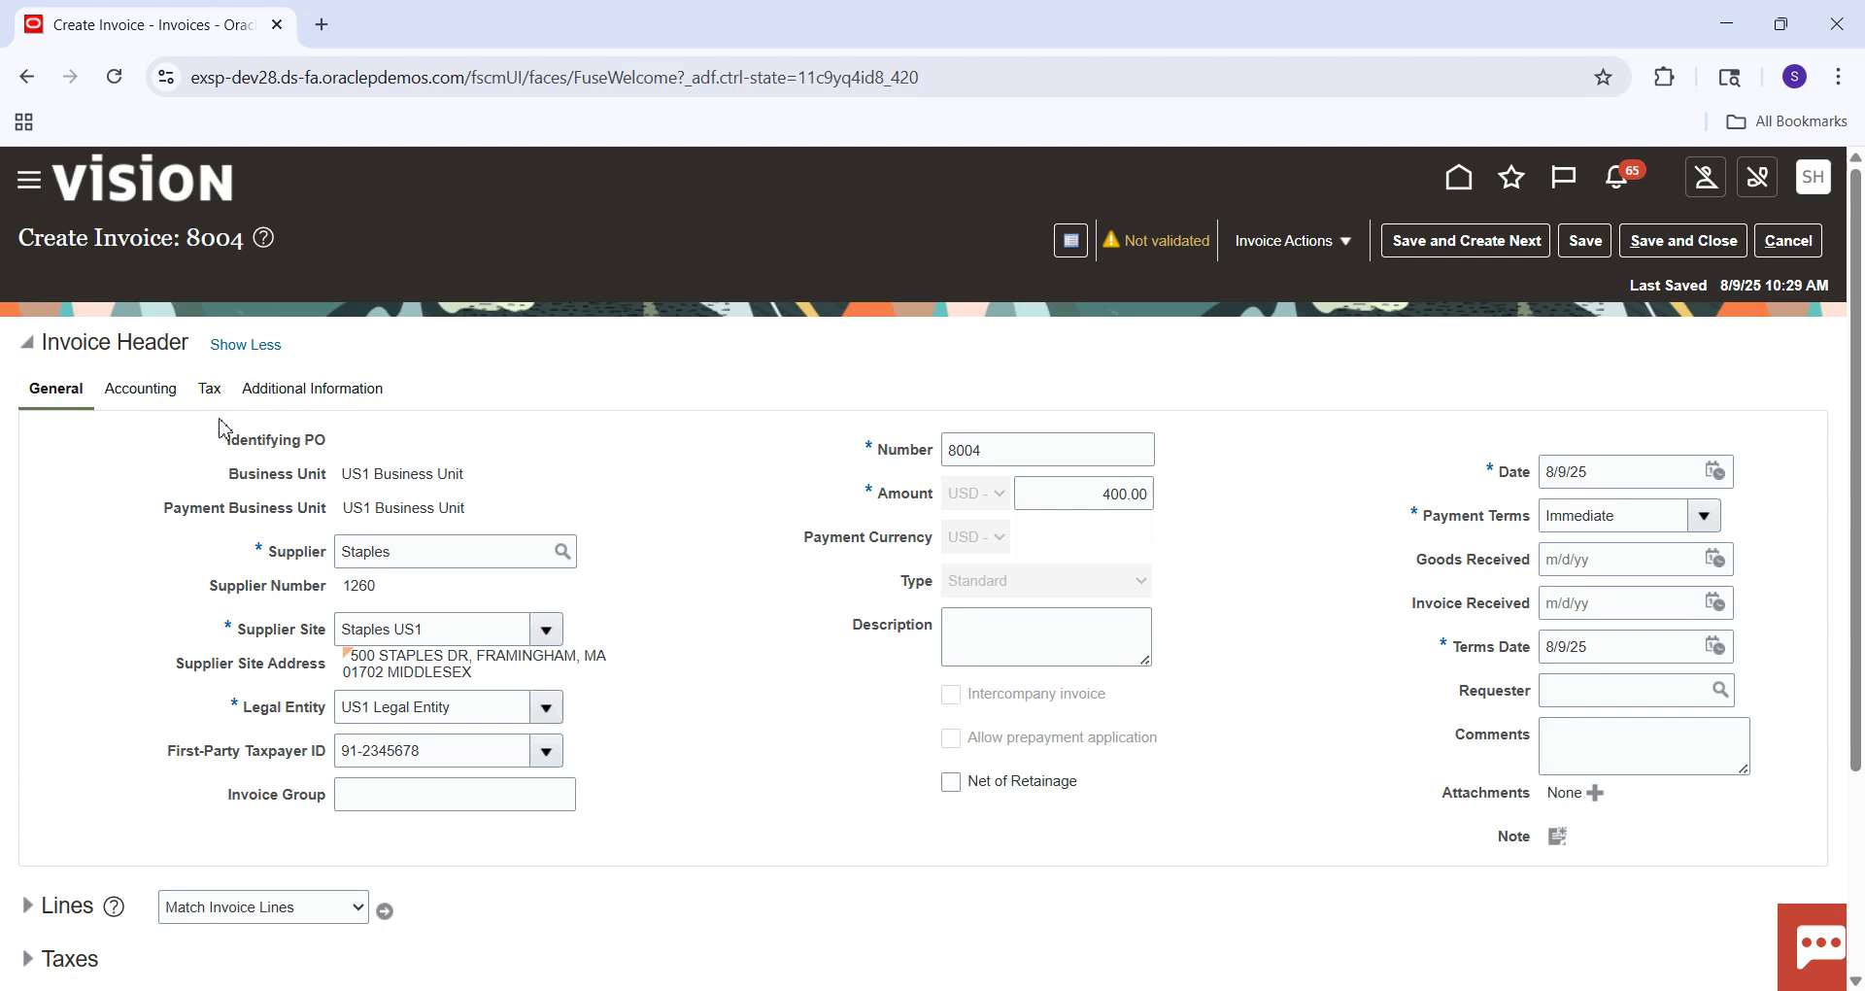
pyautogui.click(154, 398)
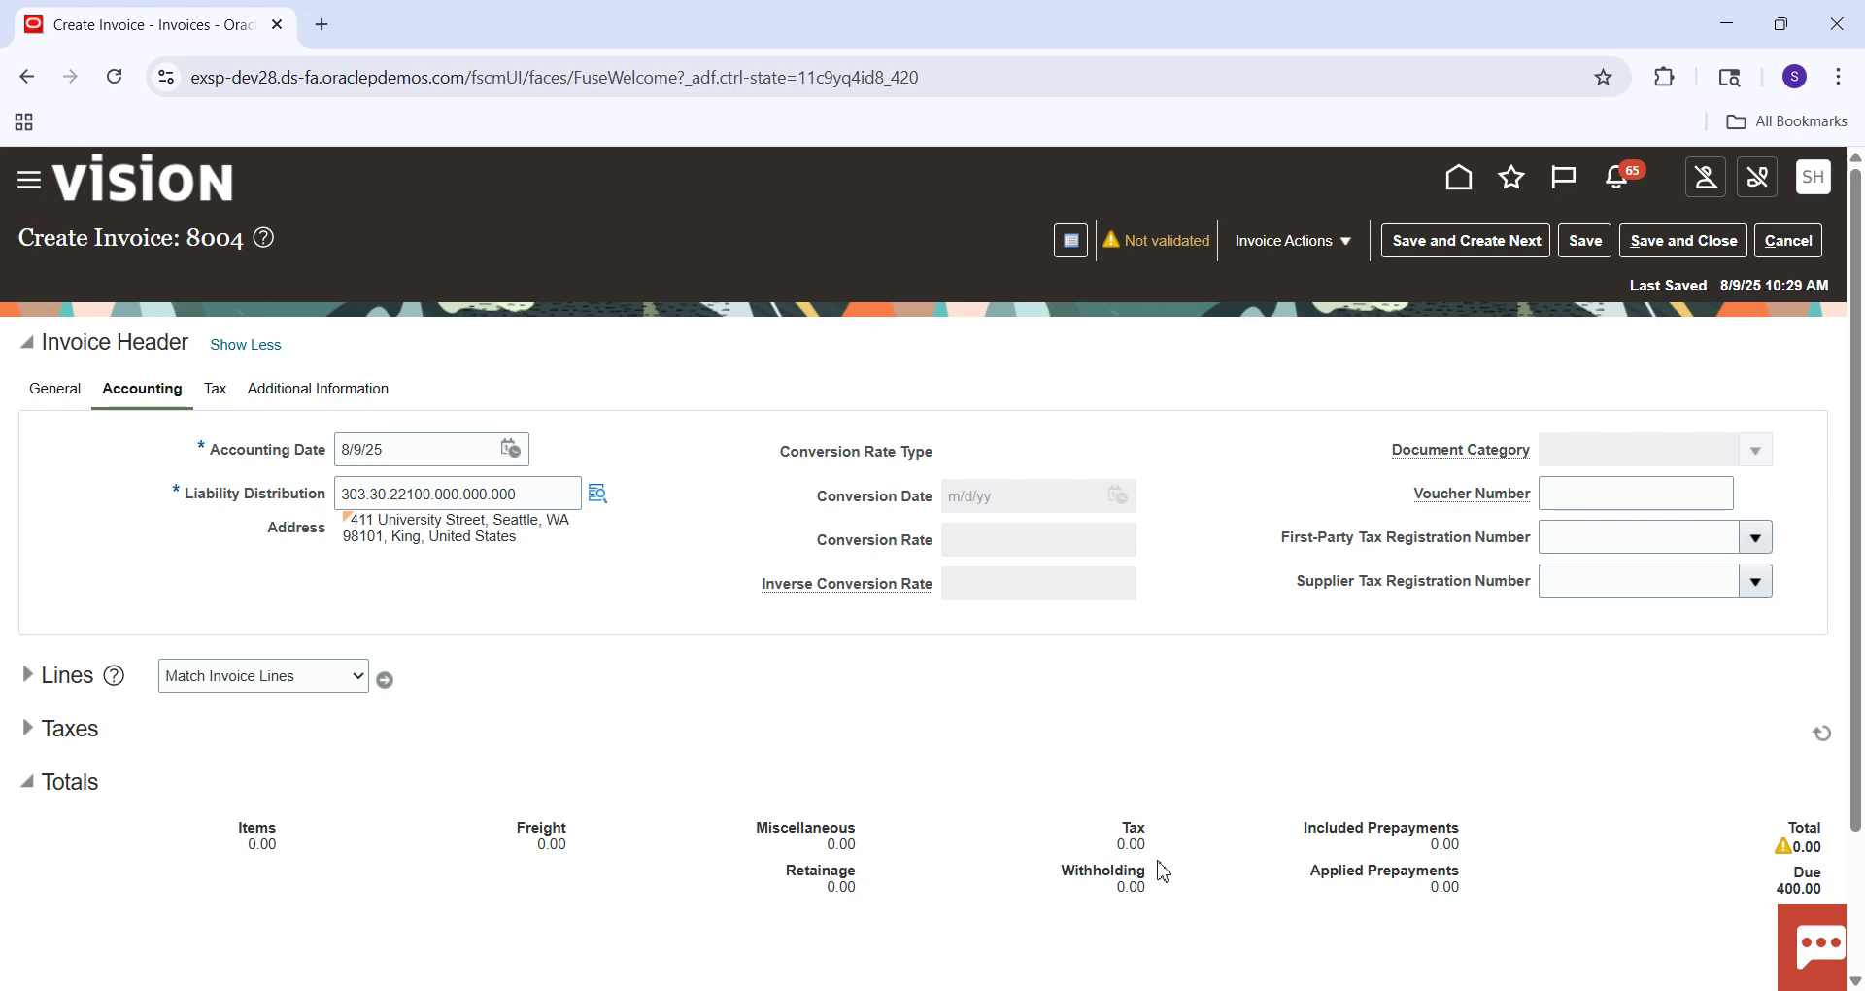
pyautogui.click(1274, 892)
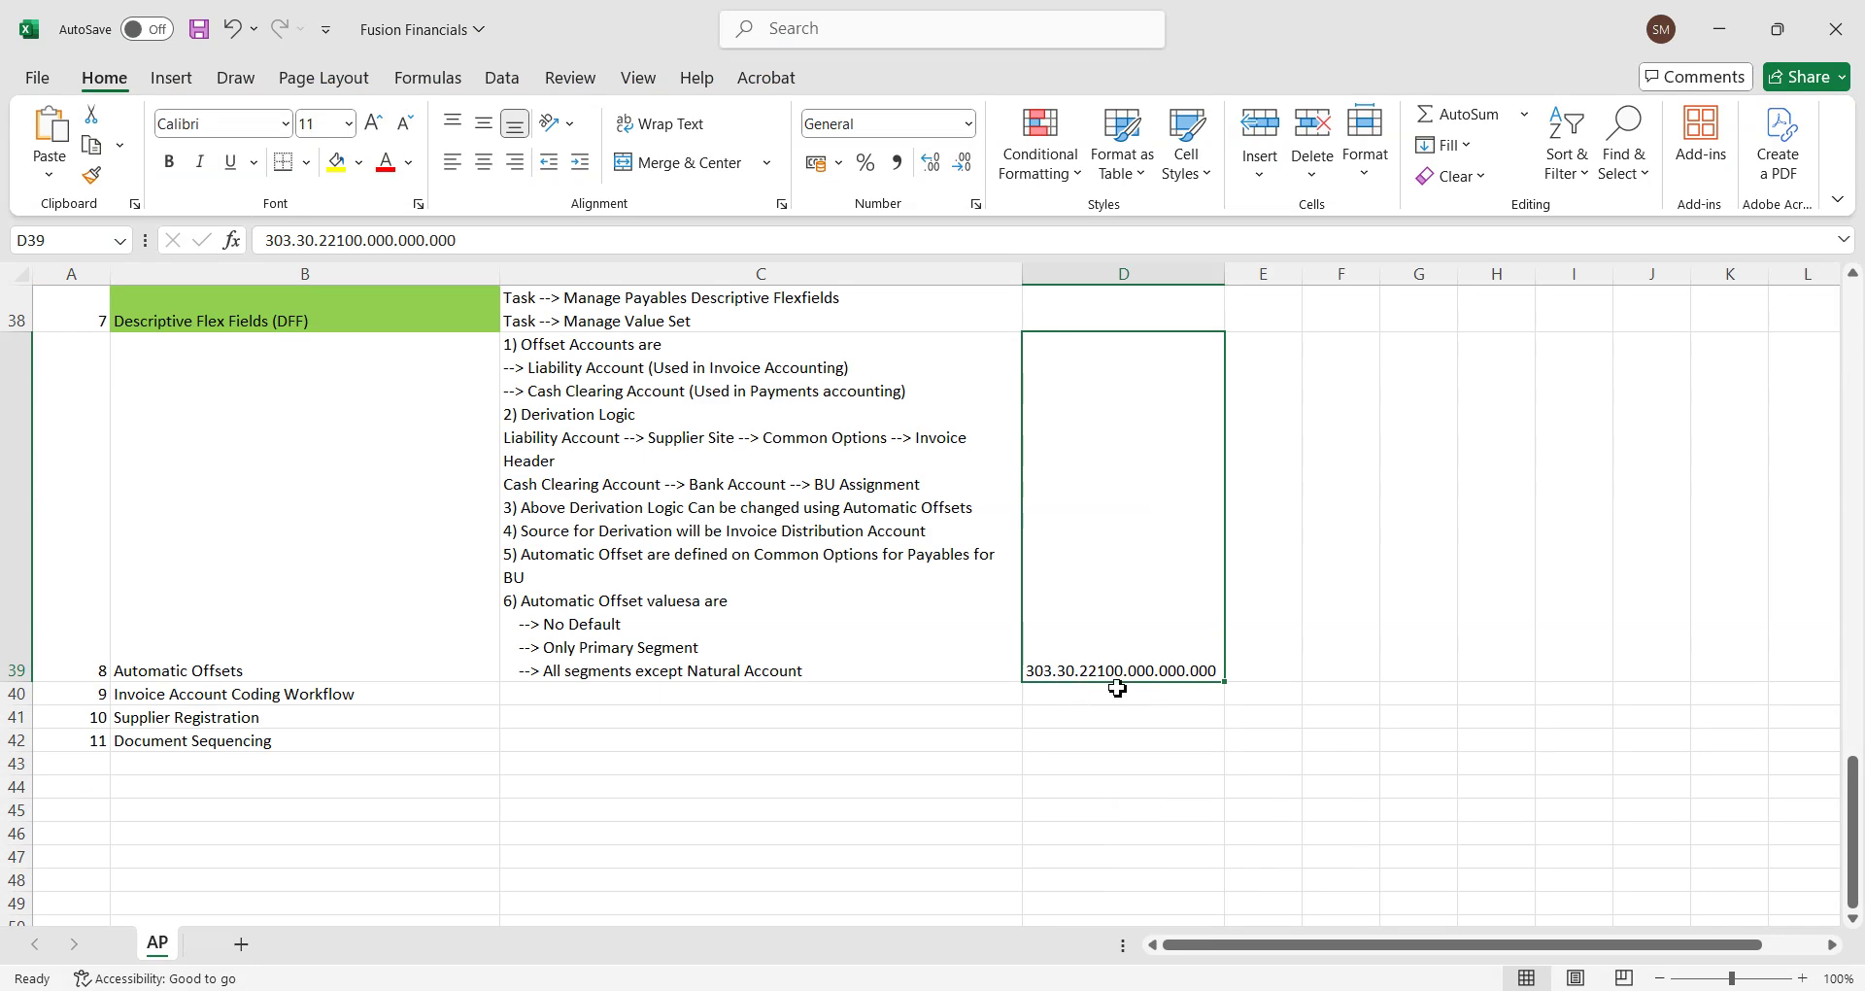
# Return to invoice 8004 in Oracle and expand its Lines section.
pyautogui.hotkey('alt', 'Tab')
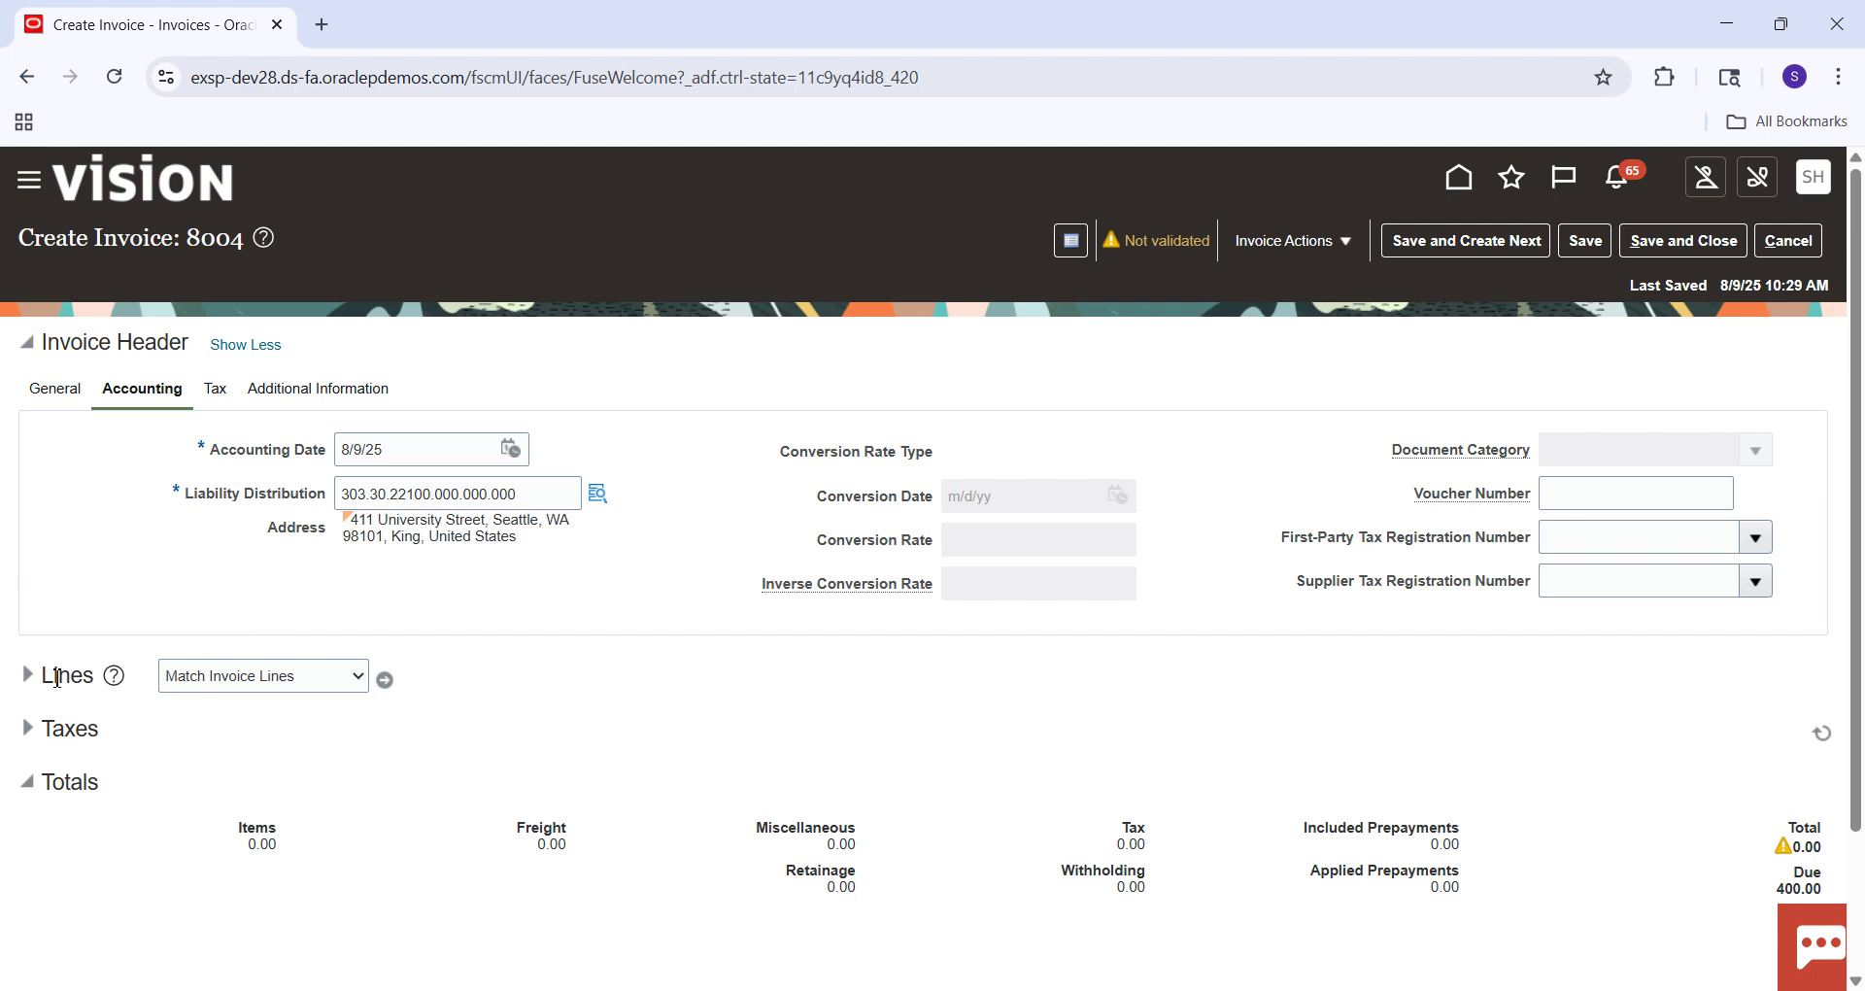
pyautogui.click(27, 677)
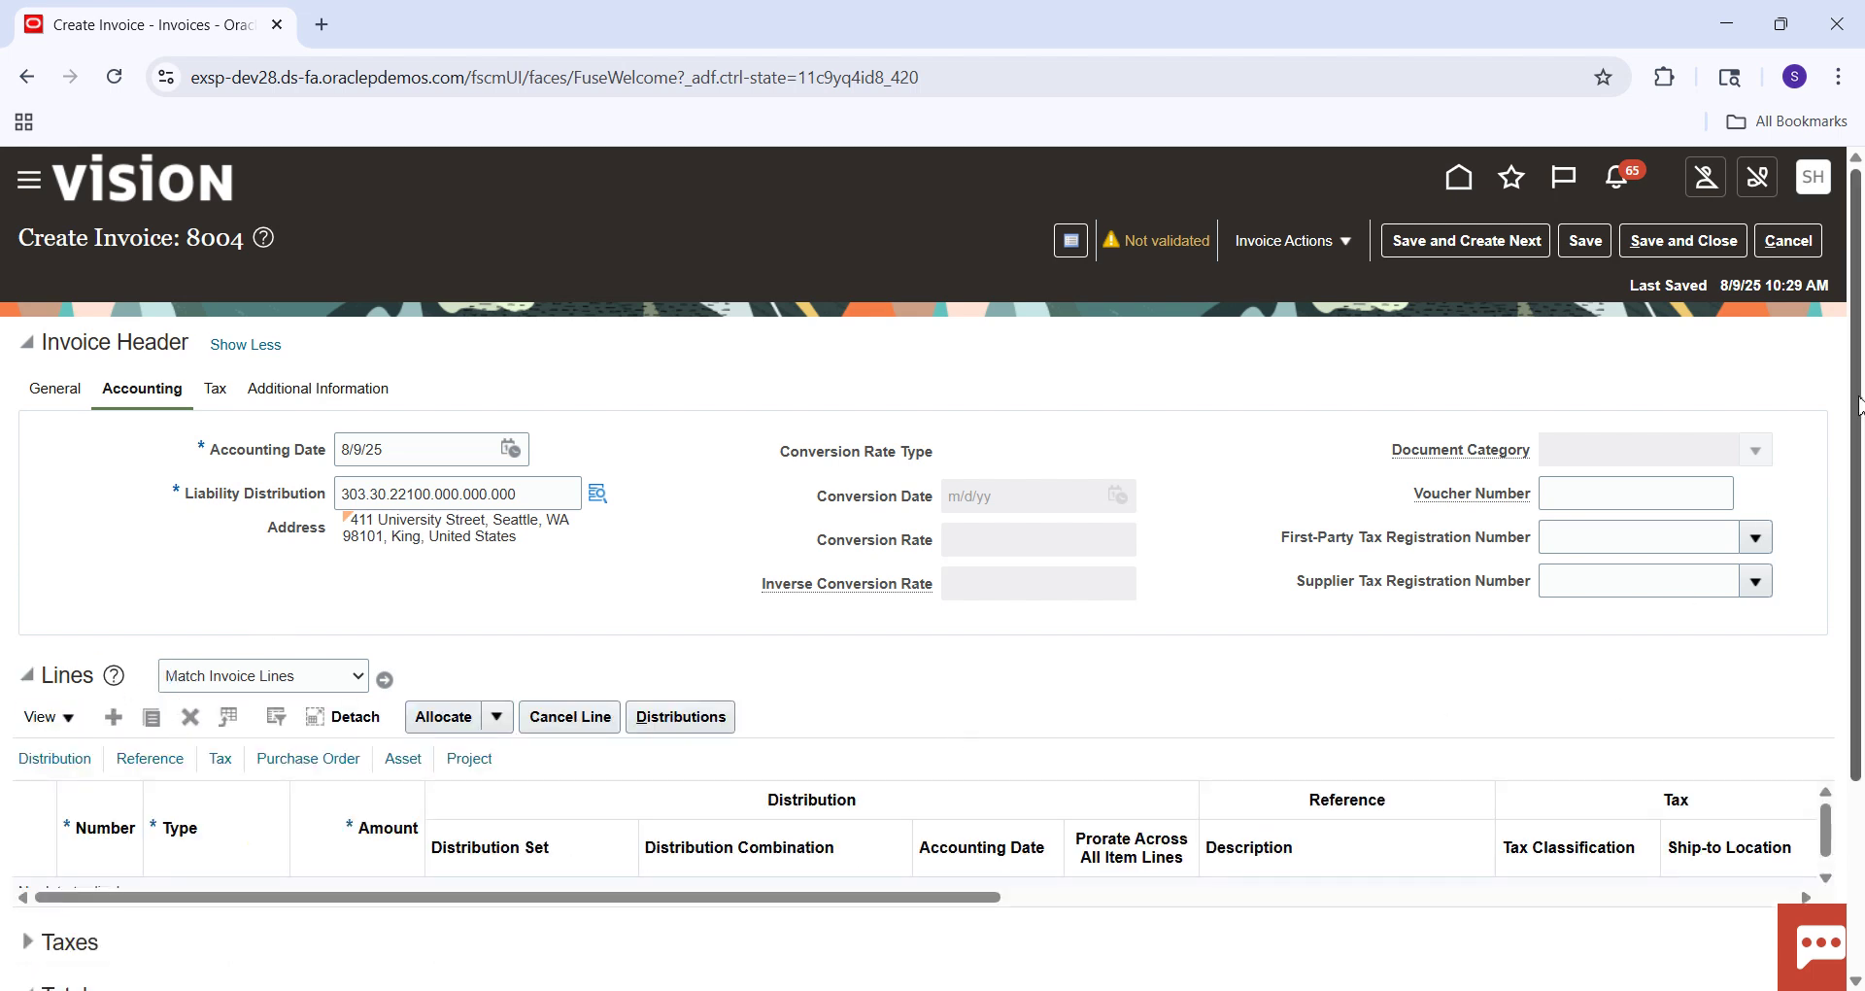
# Add a 400.00 item line to invoice 8004 with the Advertising (Full) distribution set.
pyautogui.scroll(-2, 1859, 406)
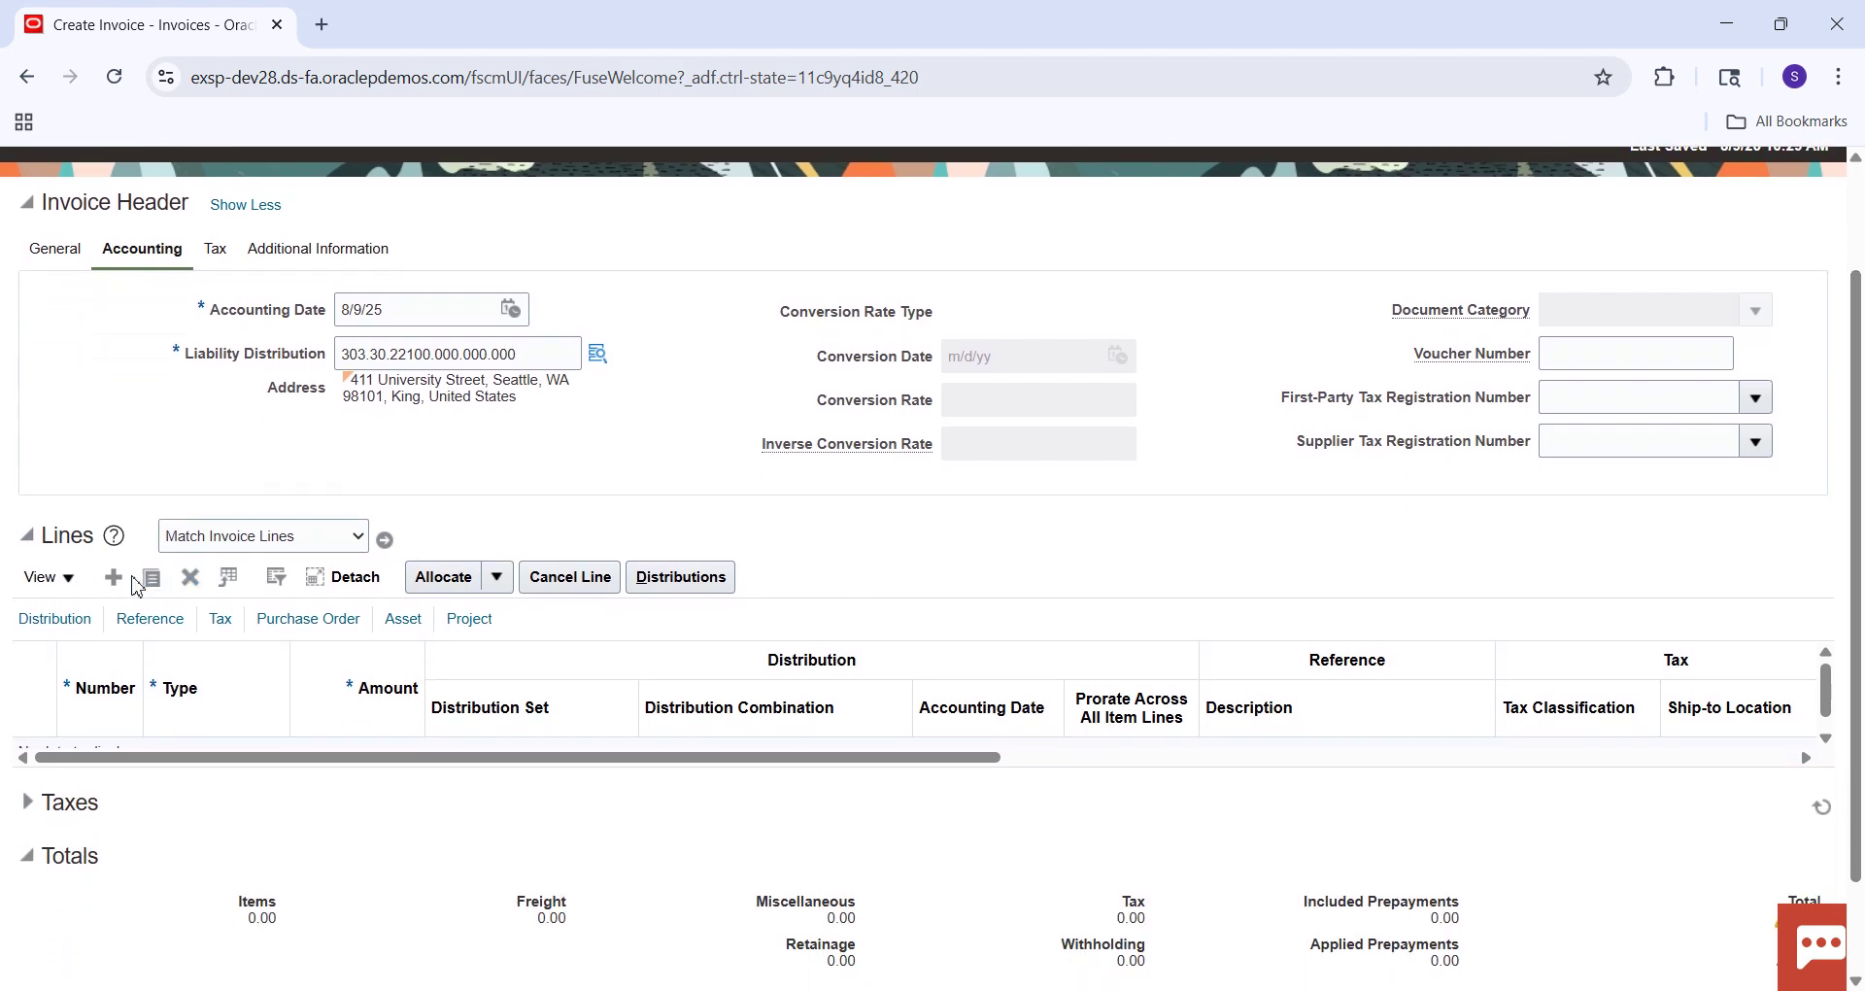
pyautogui.click(119, 583)
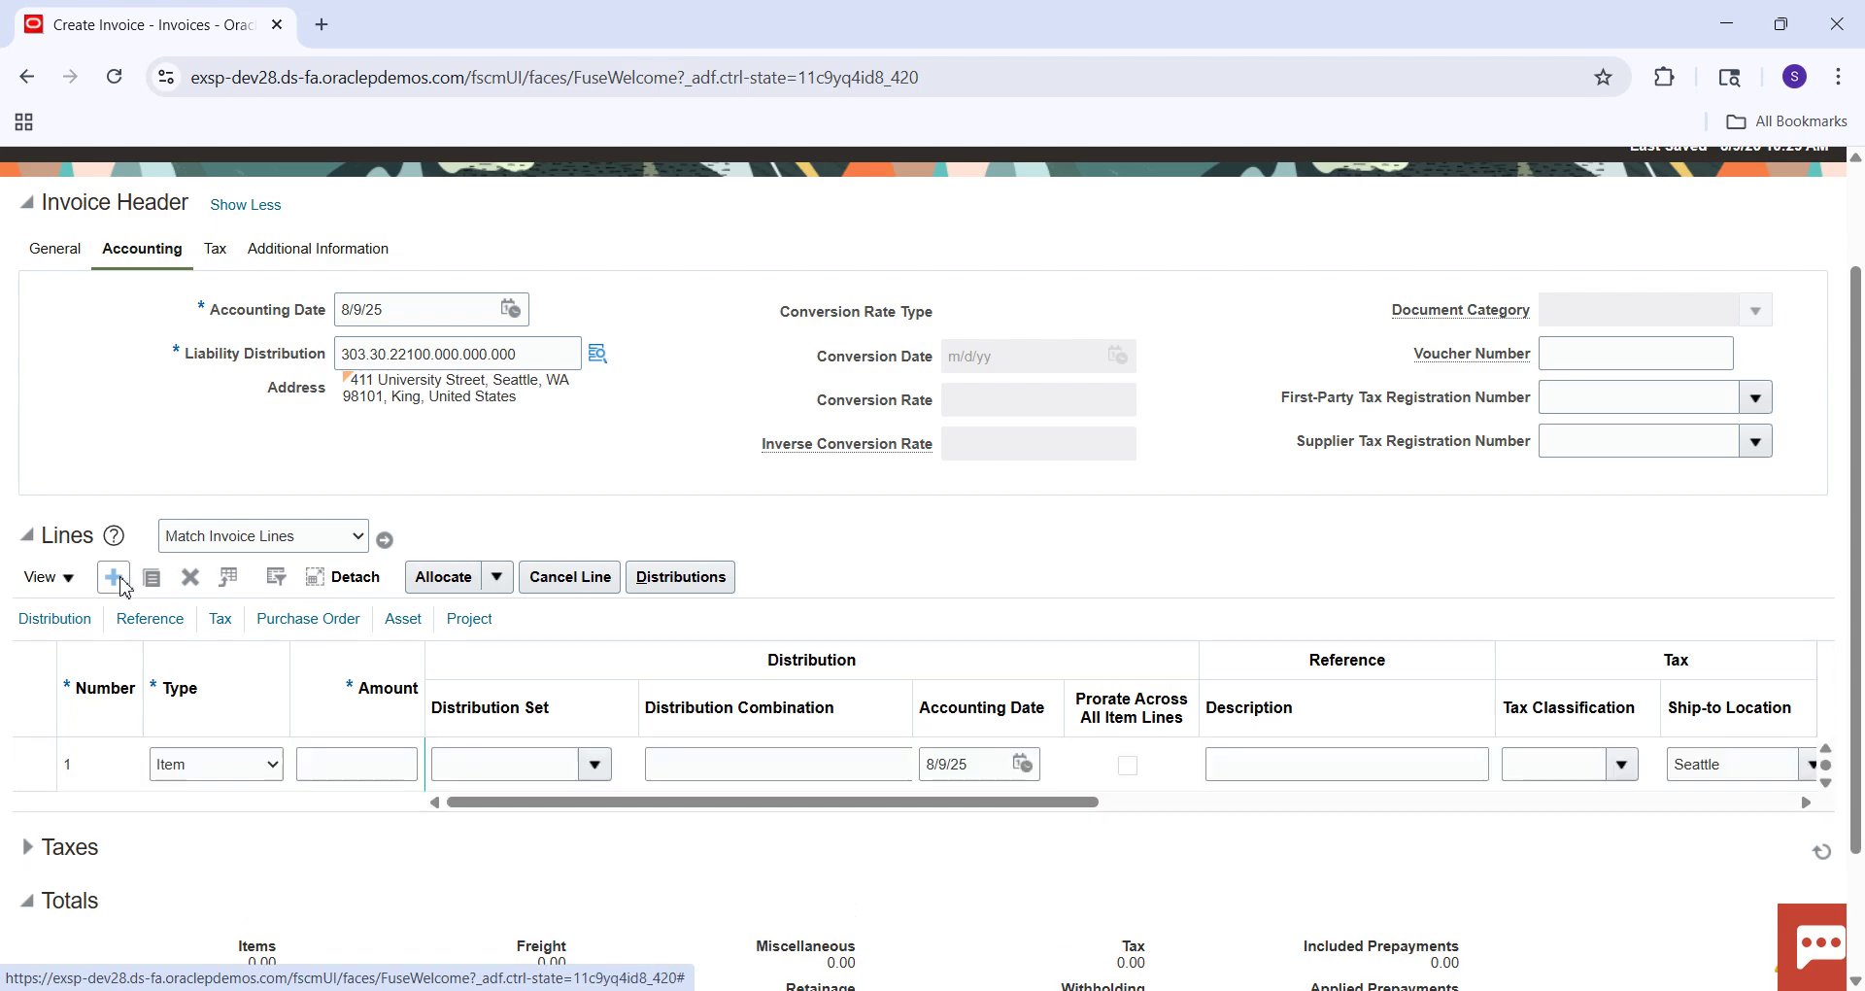
pyautogui.click(68, 254)
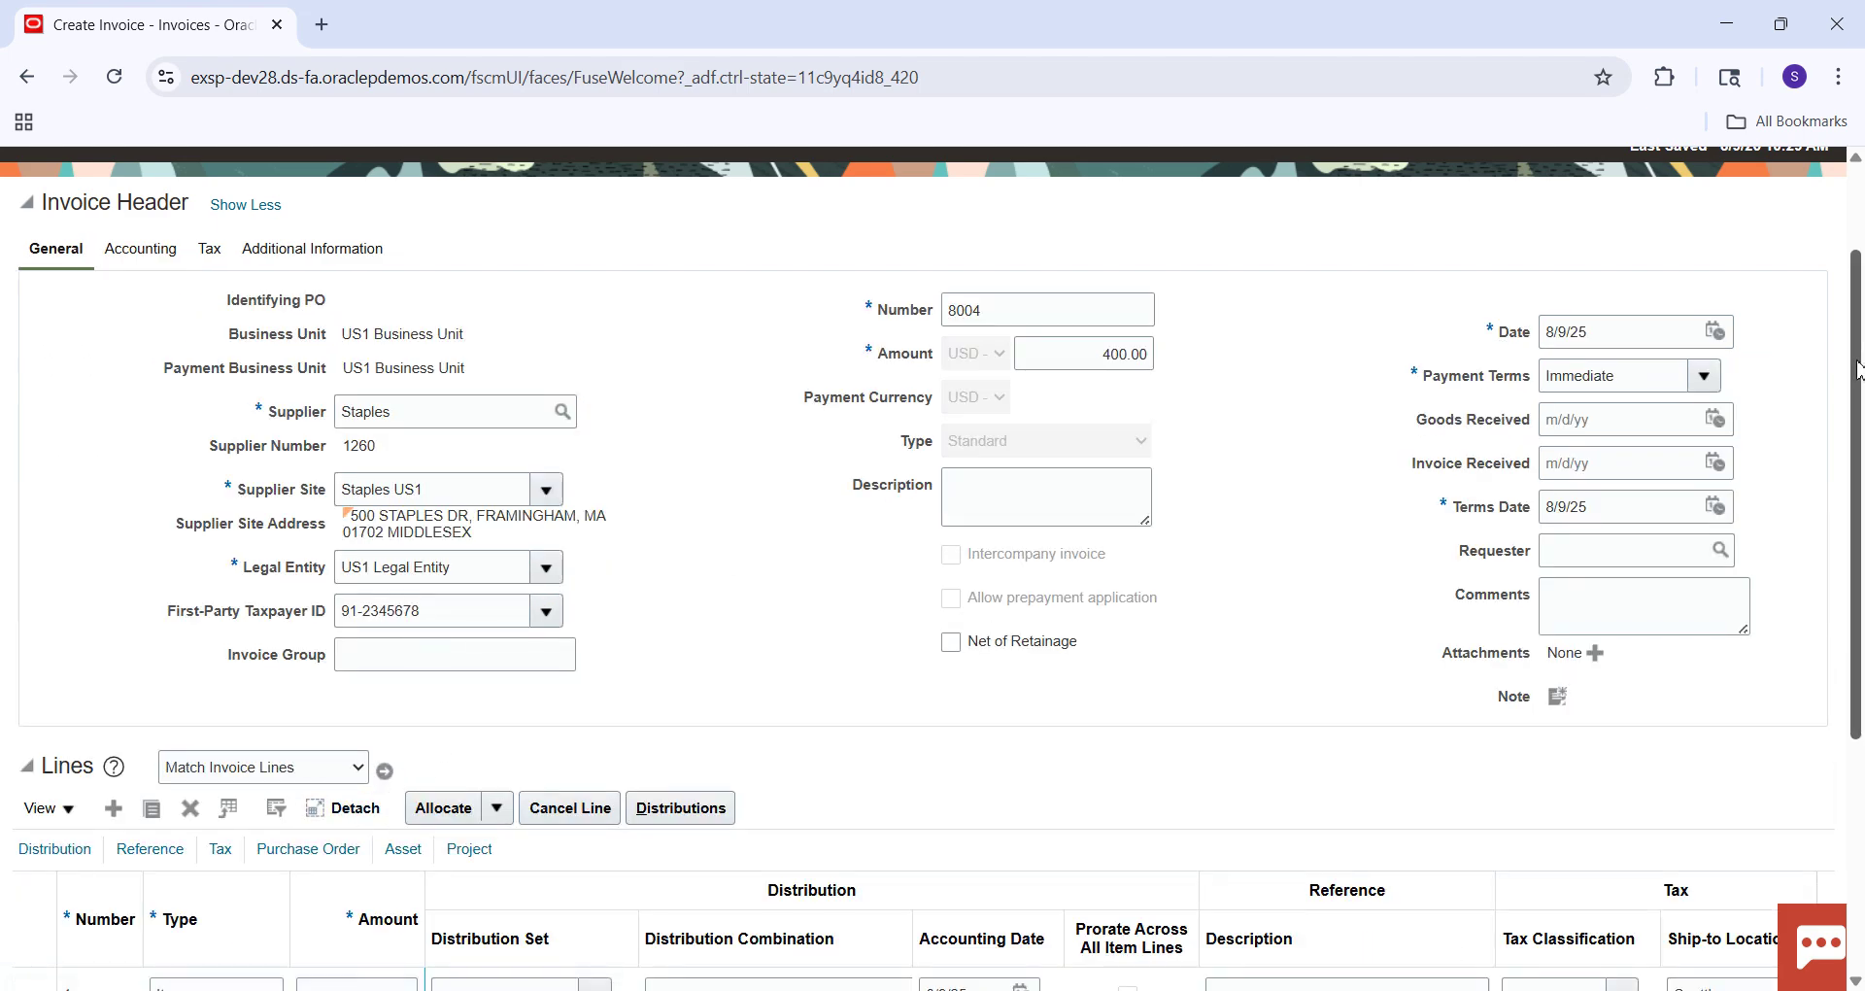
pyautogui.scroll(-3, 1858, 382)
pyautogui.click(395, 782)
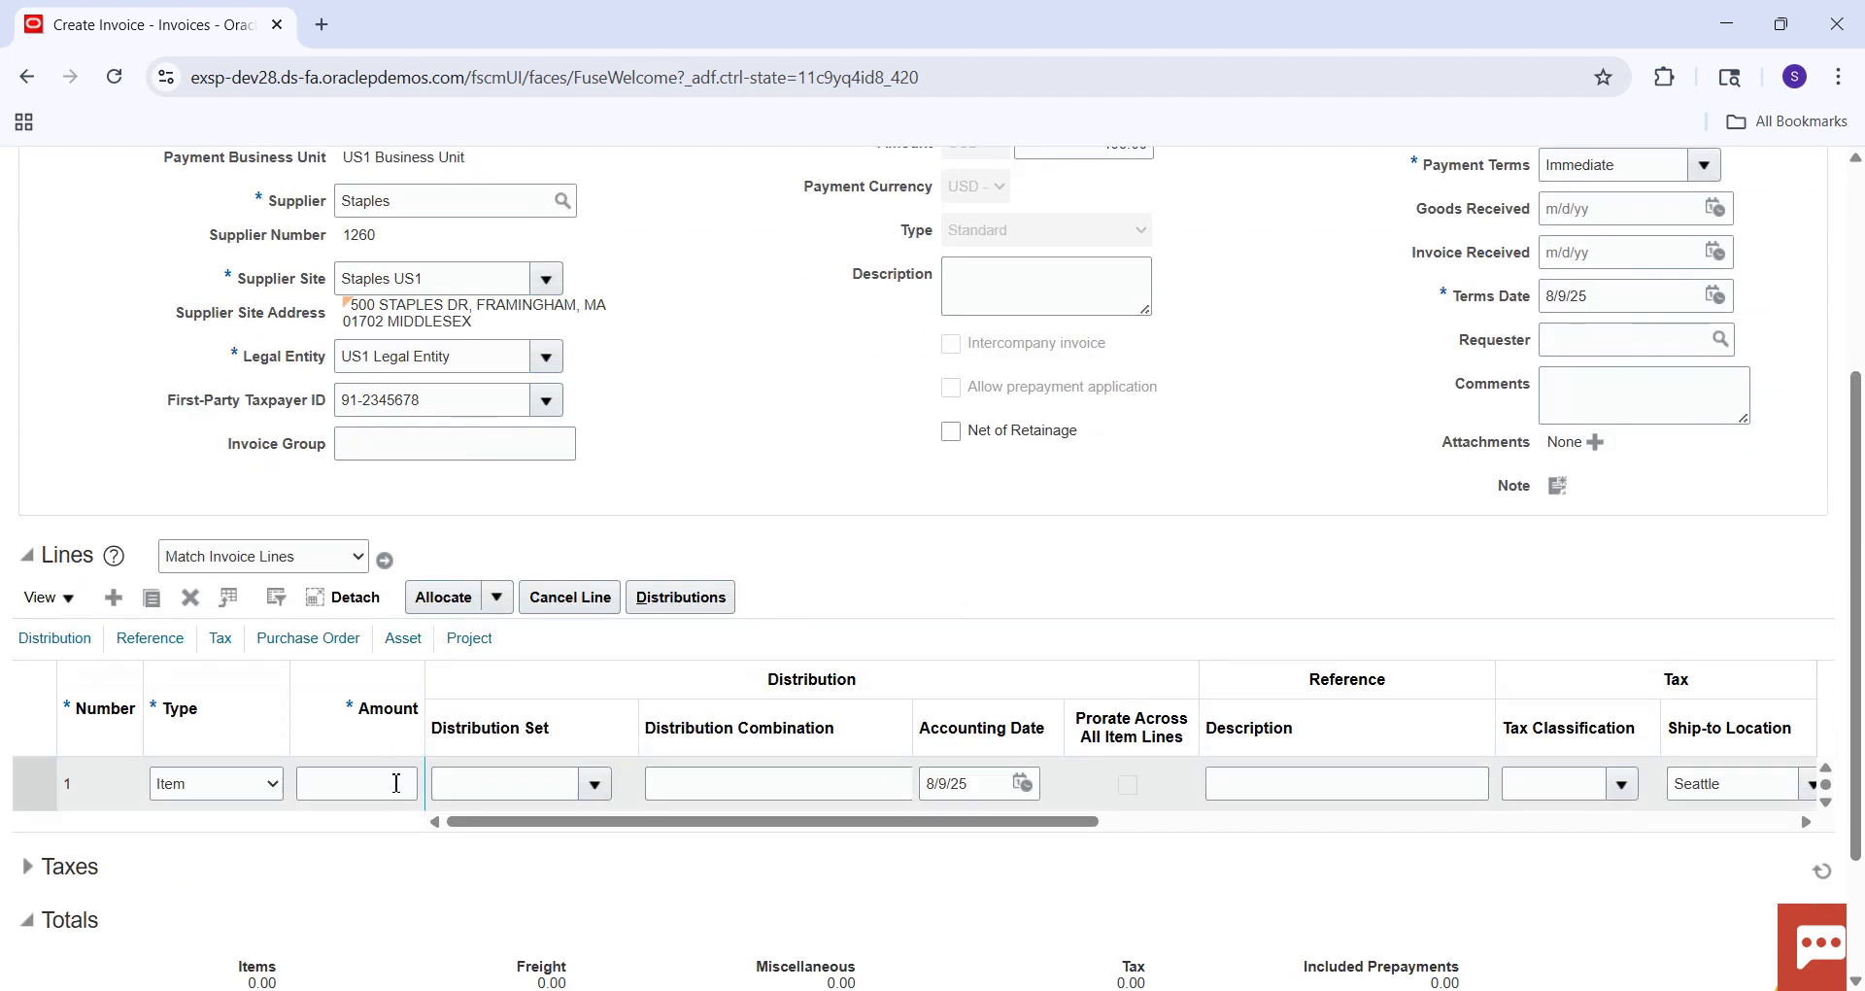
pyautogui.write('400')
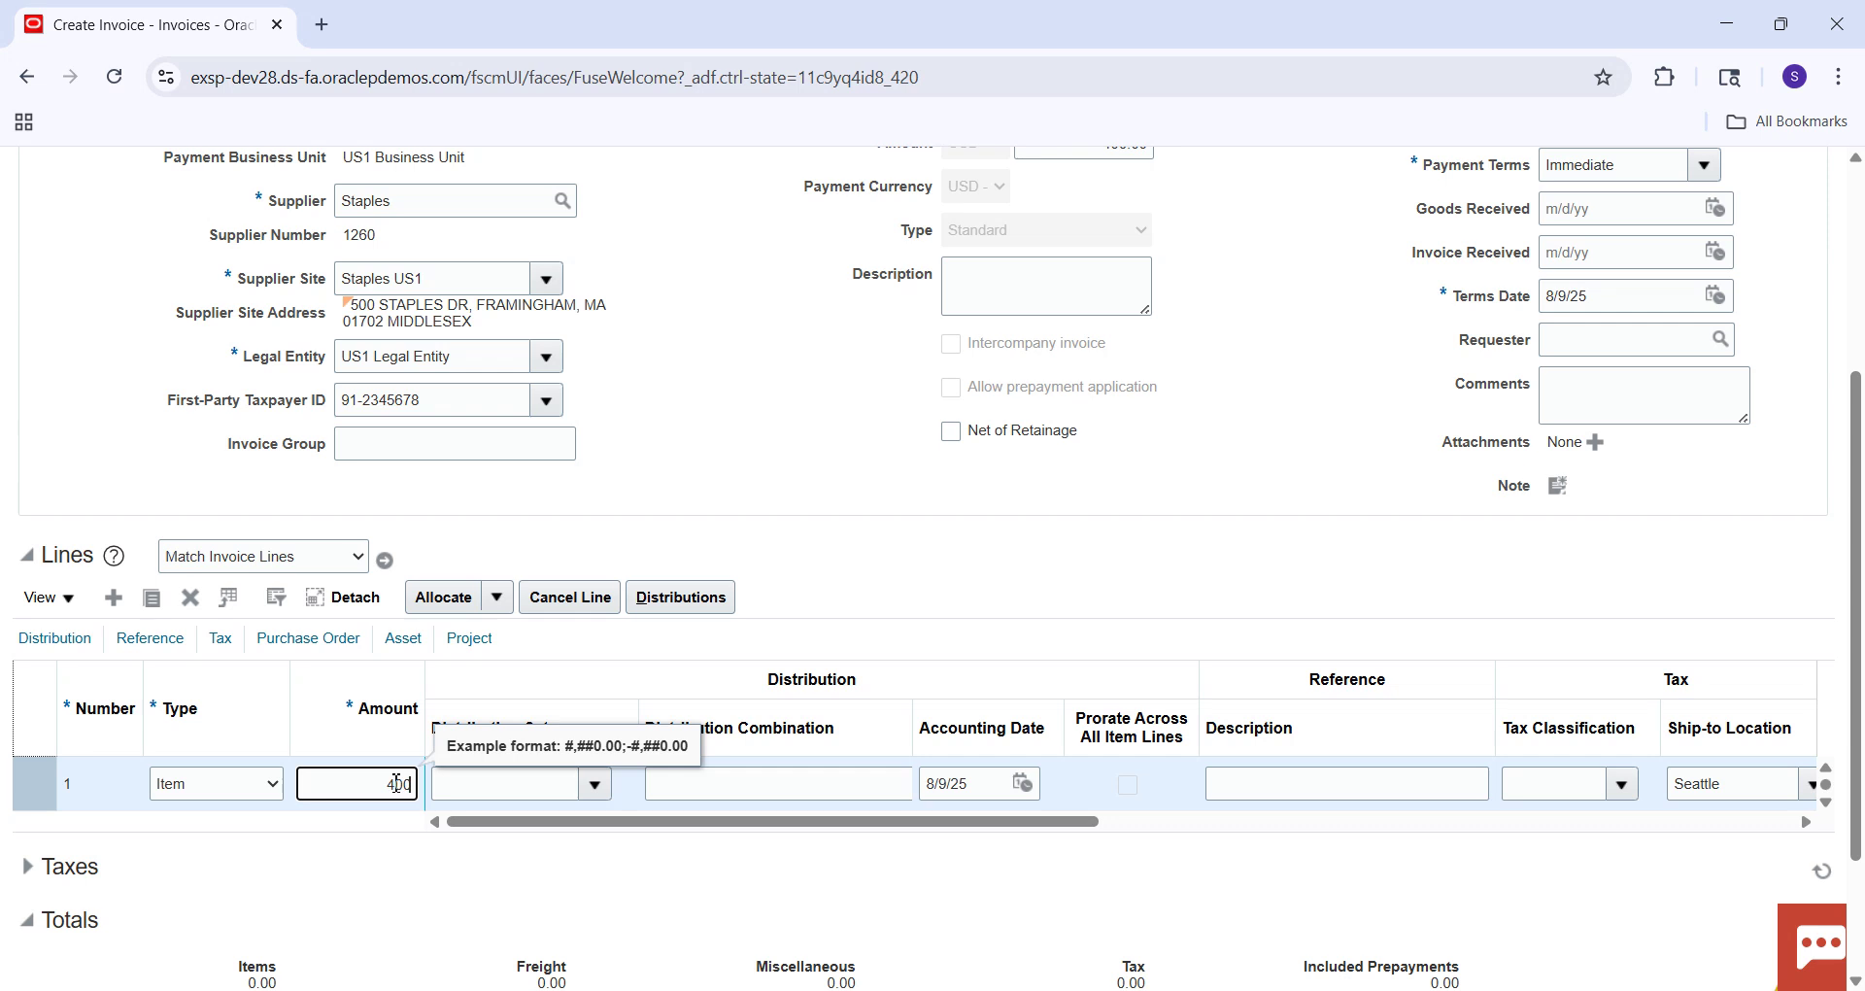
pyautogui.press('Tab')
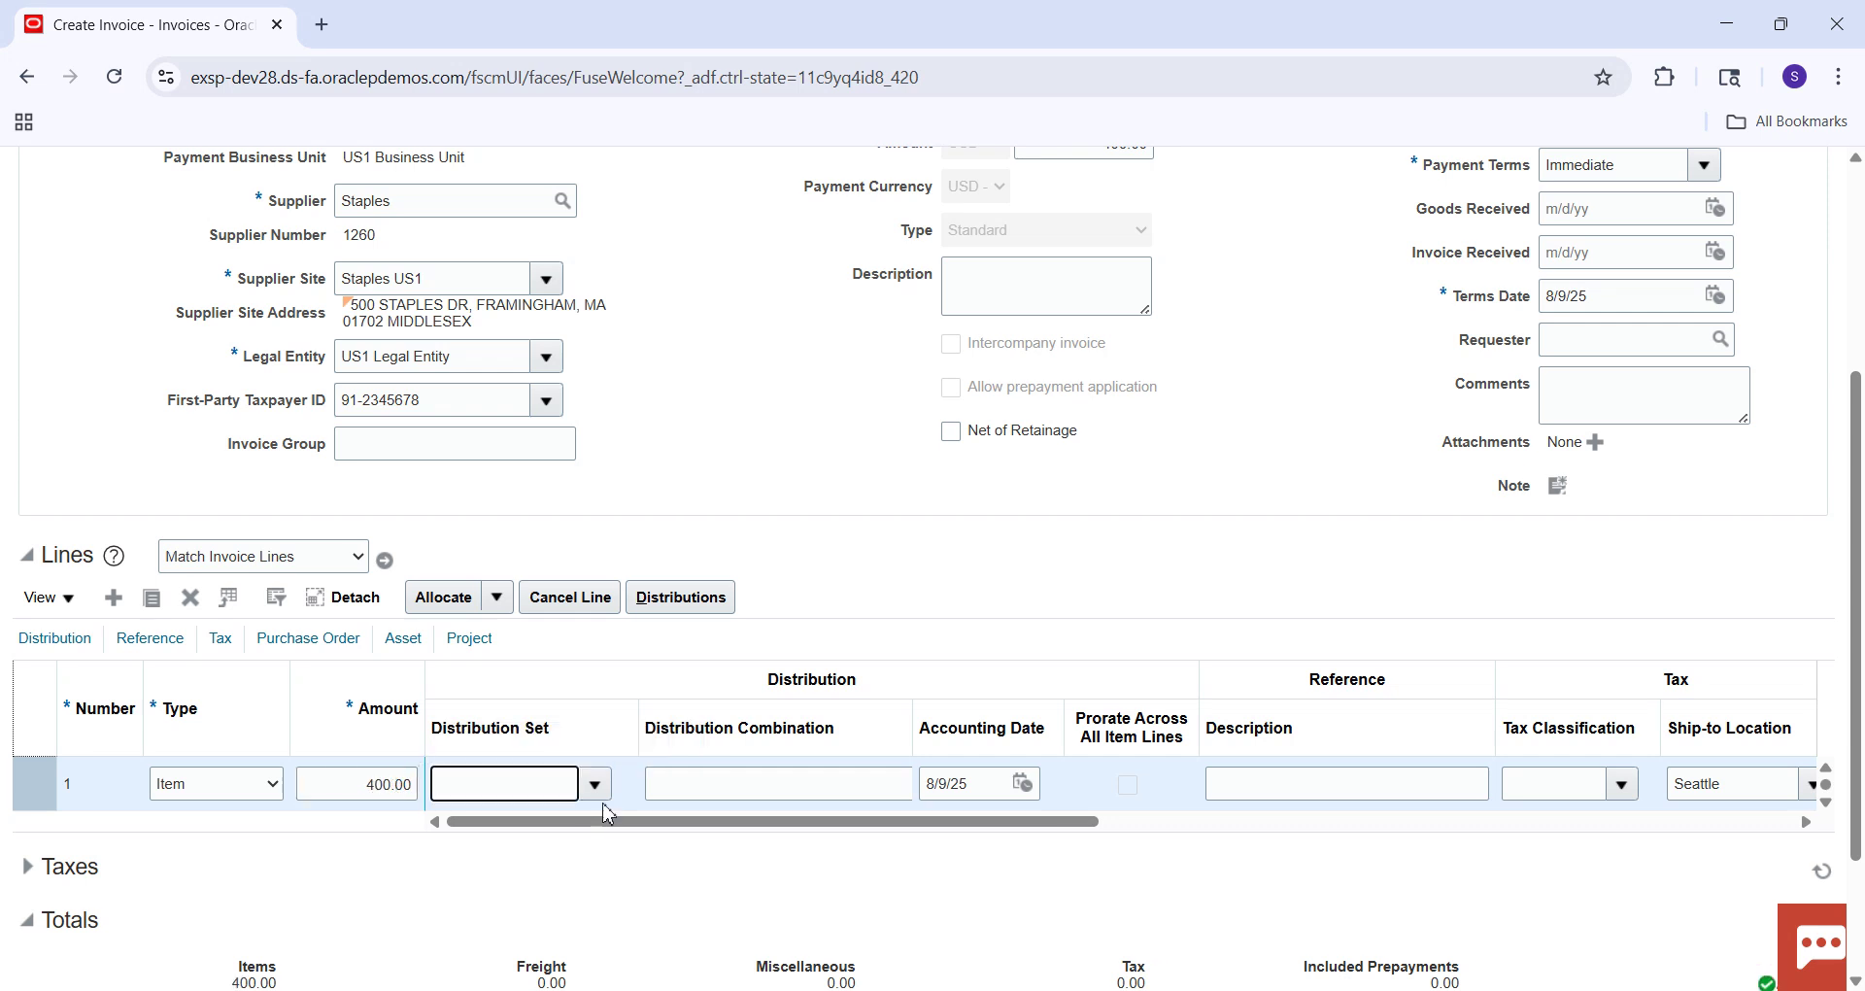
pyautogui.click(606, 806)
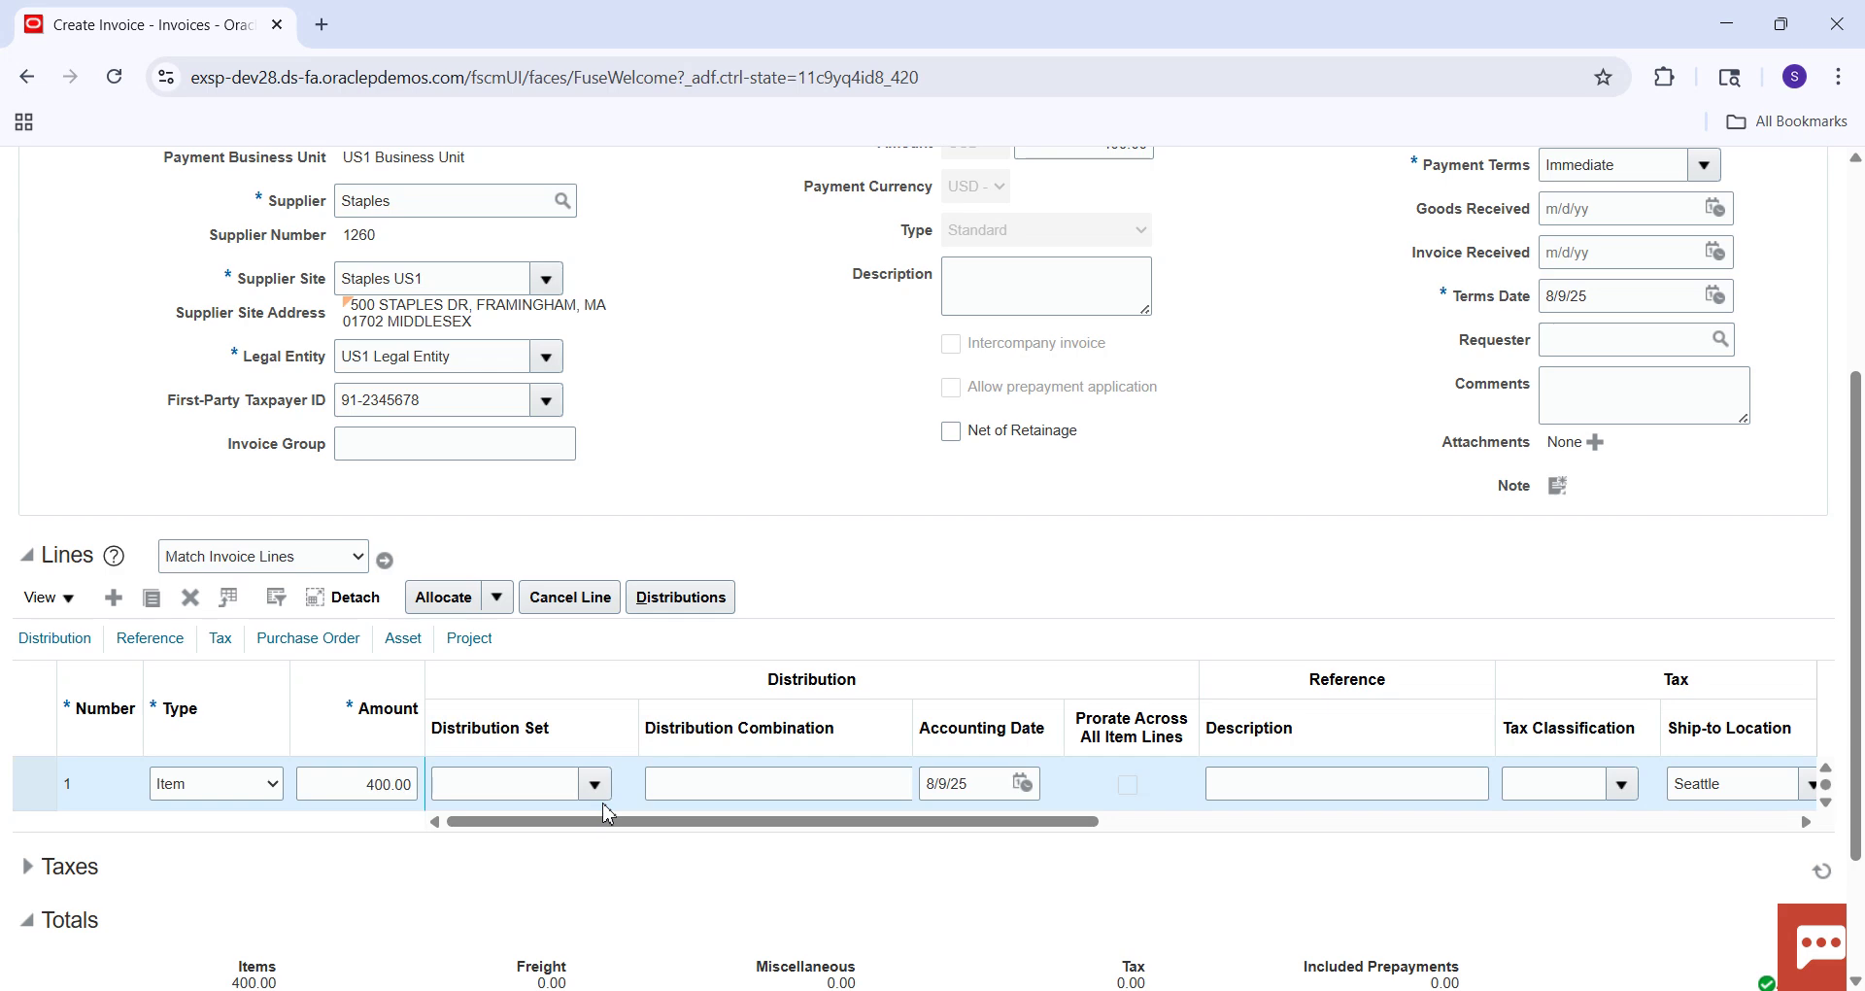
pyautogui.click(604, 791)
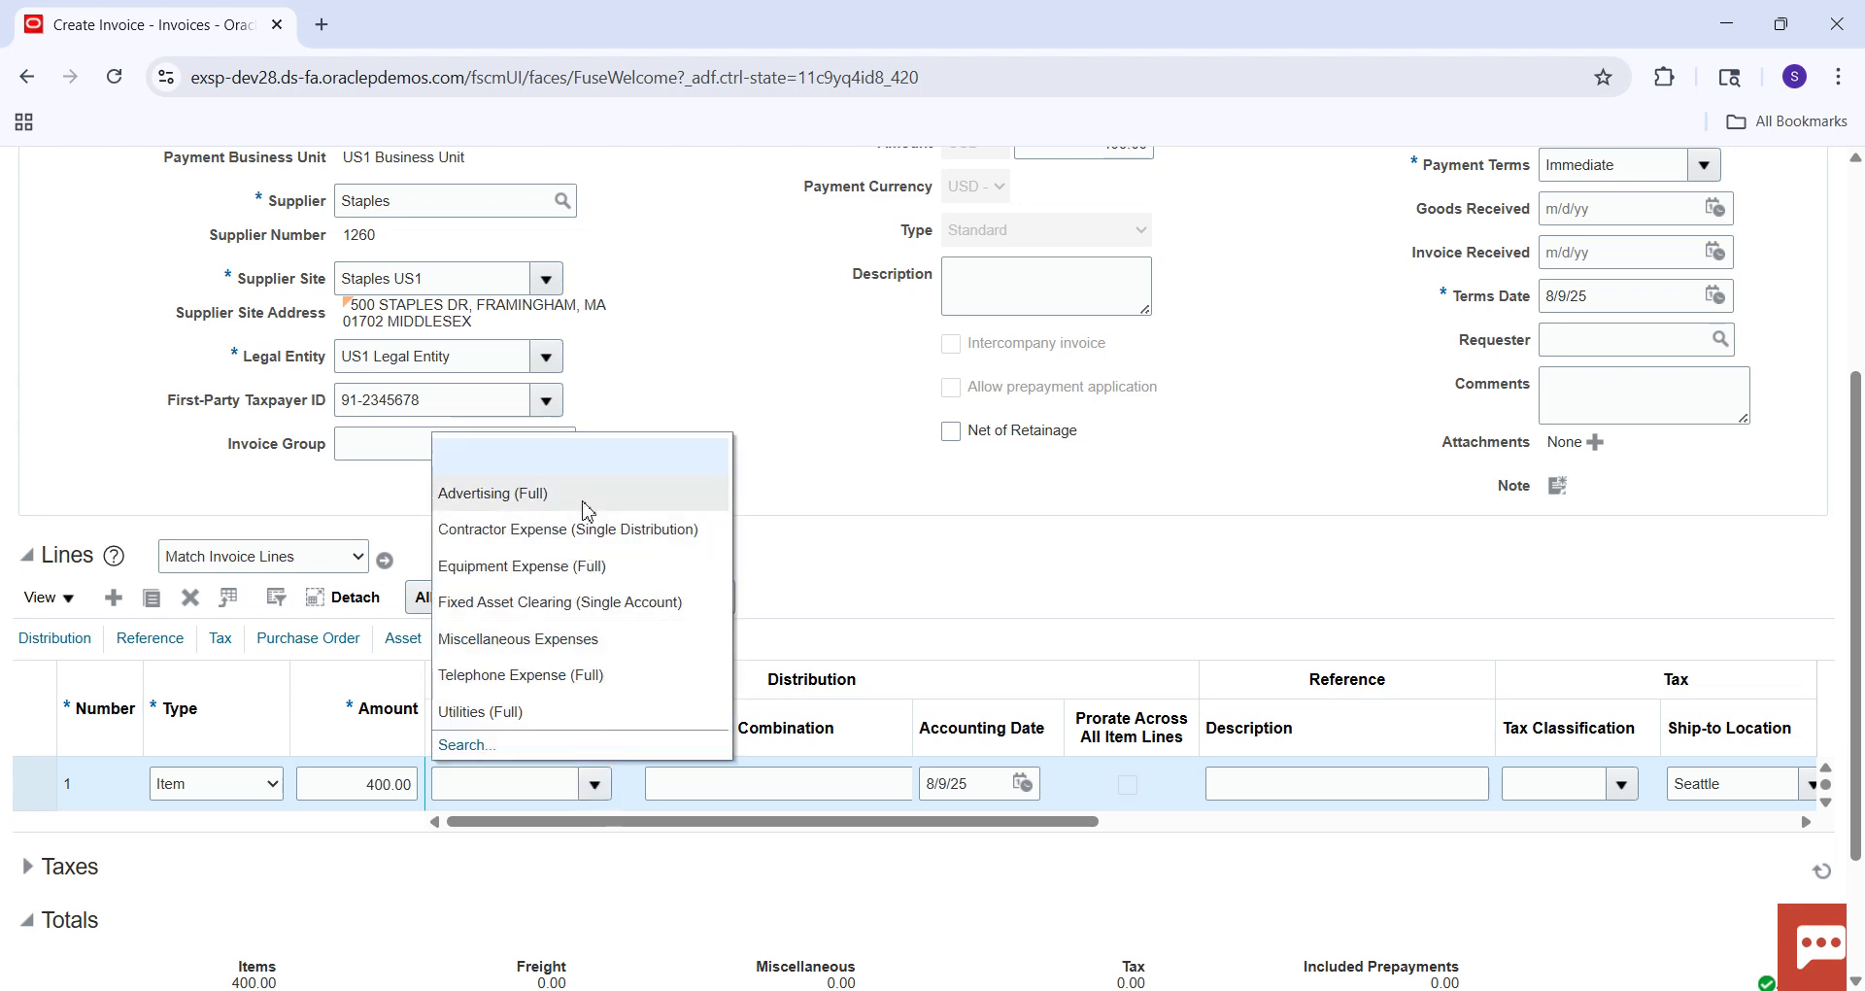
pyautogui.click(584, 495)
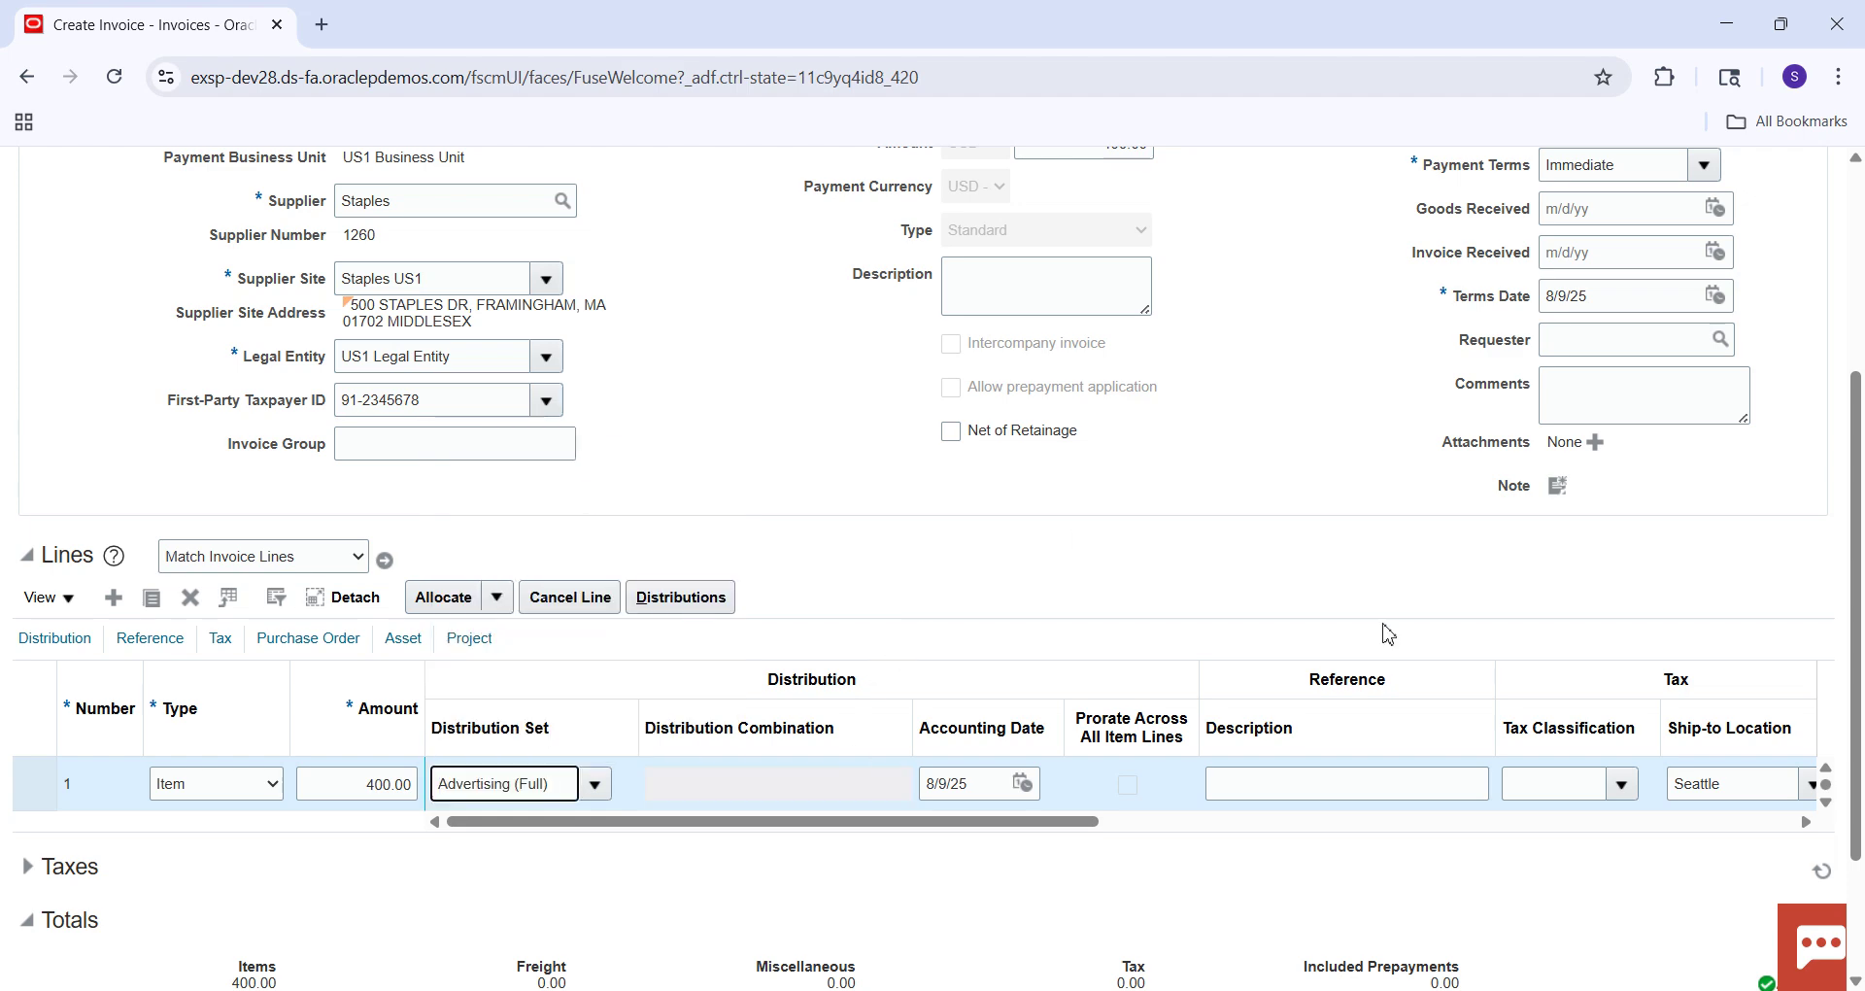
# Save invoice 8004, then clear line 1's distribution set.
pyautogui.moveTo(1855, 538); pyautogui.dragTo(1855, 340)
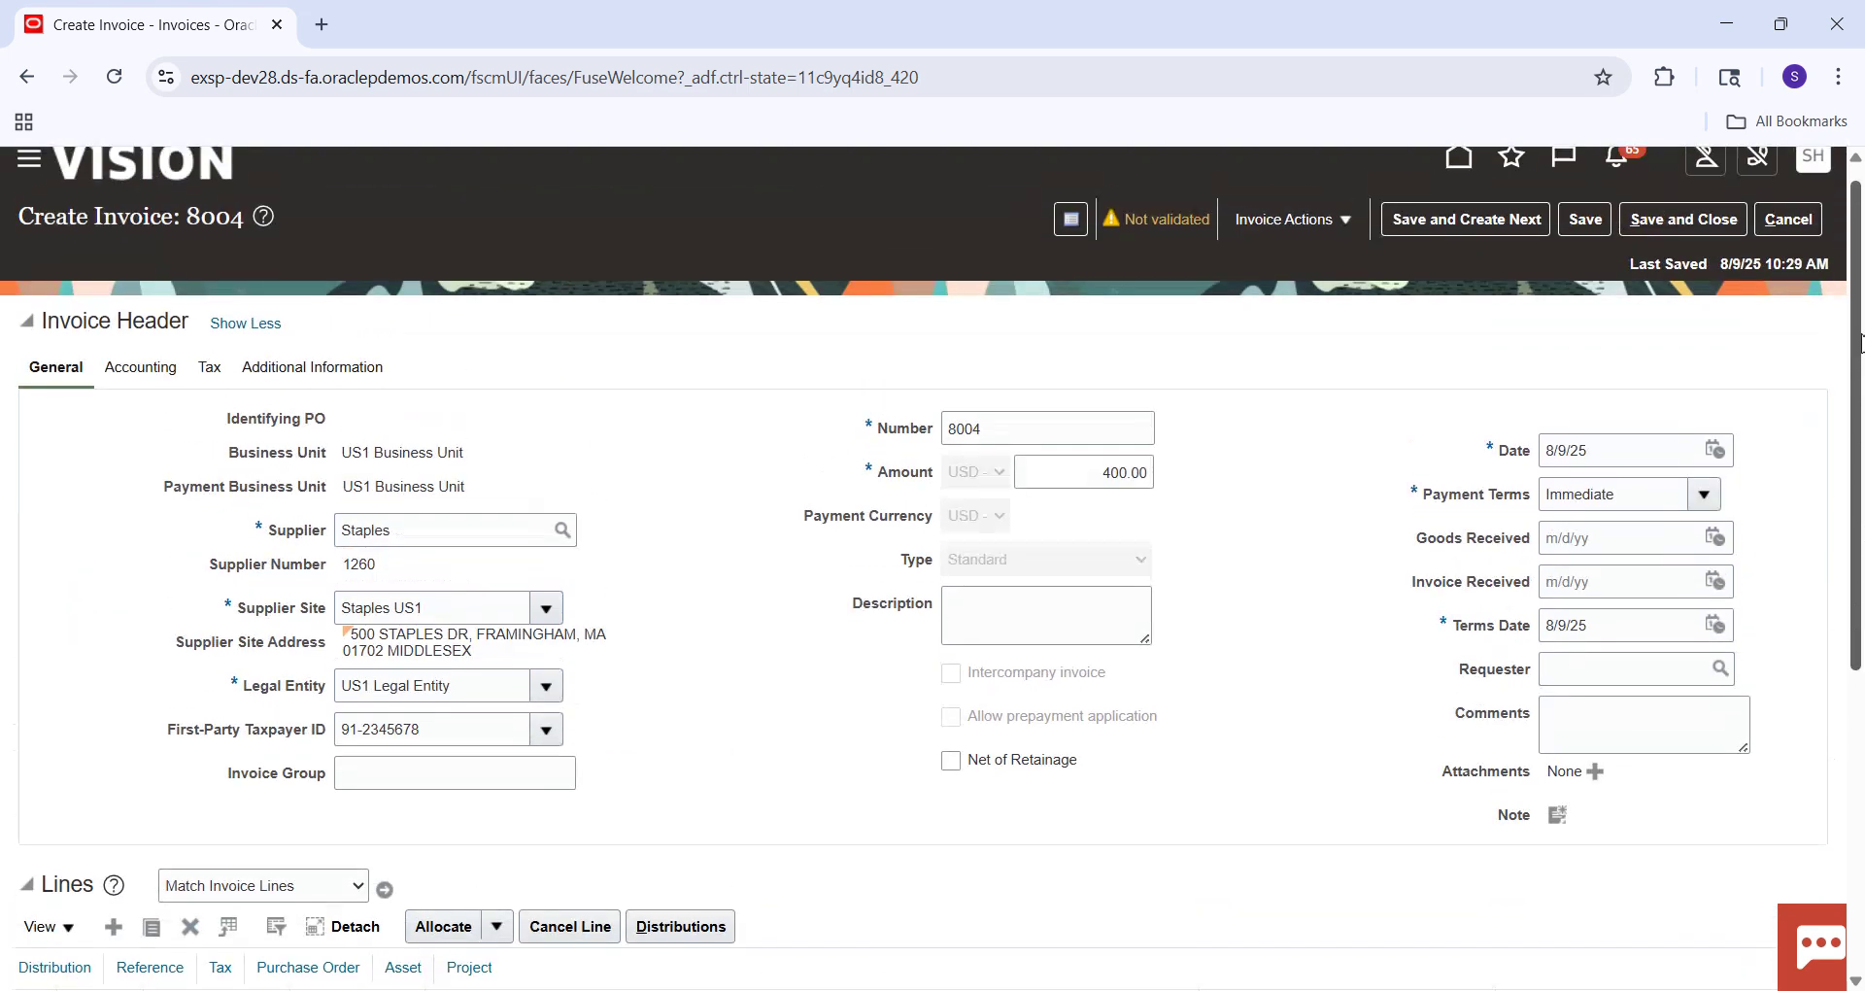
pyautogui.click(1572, 232)
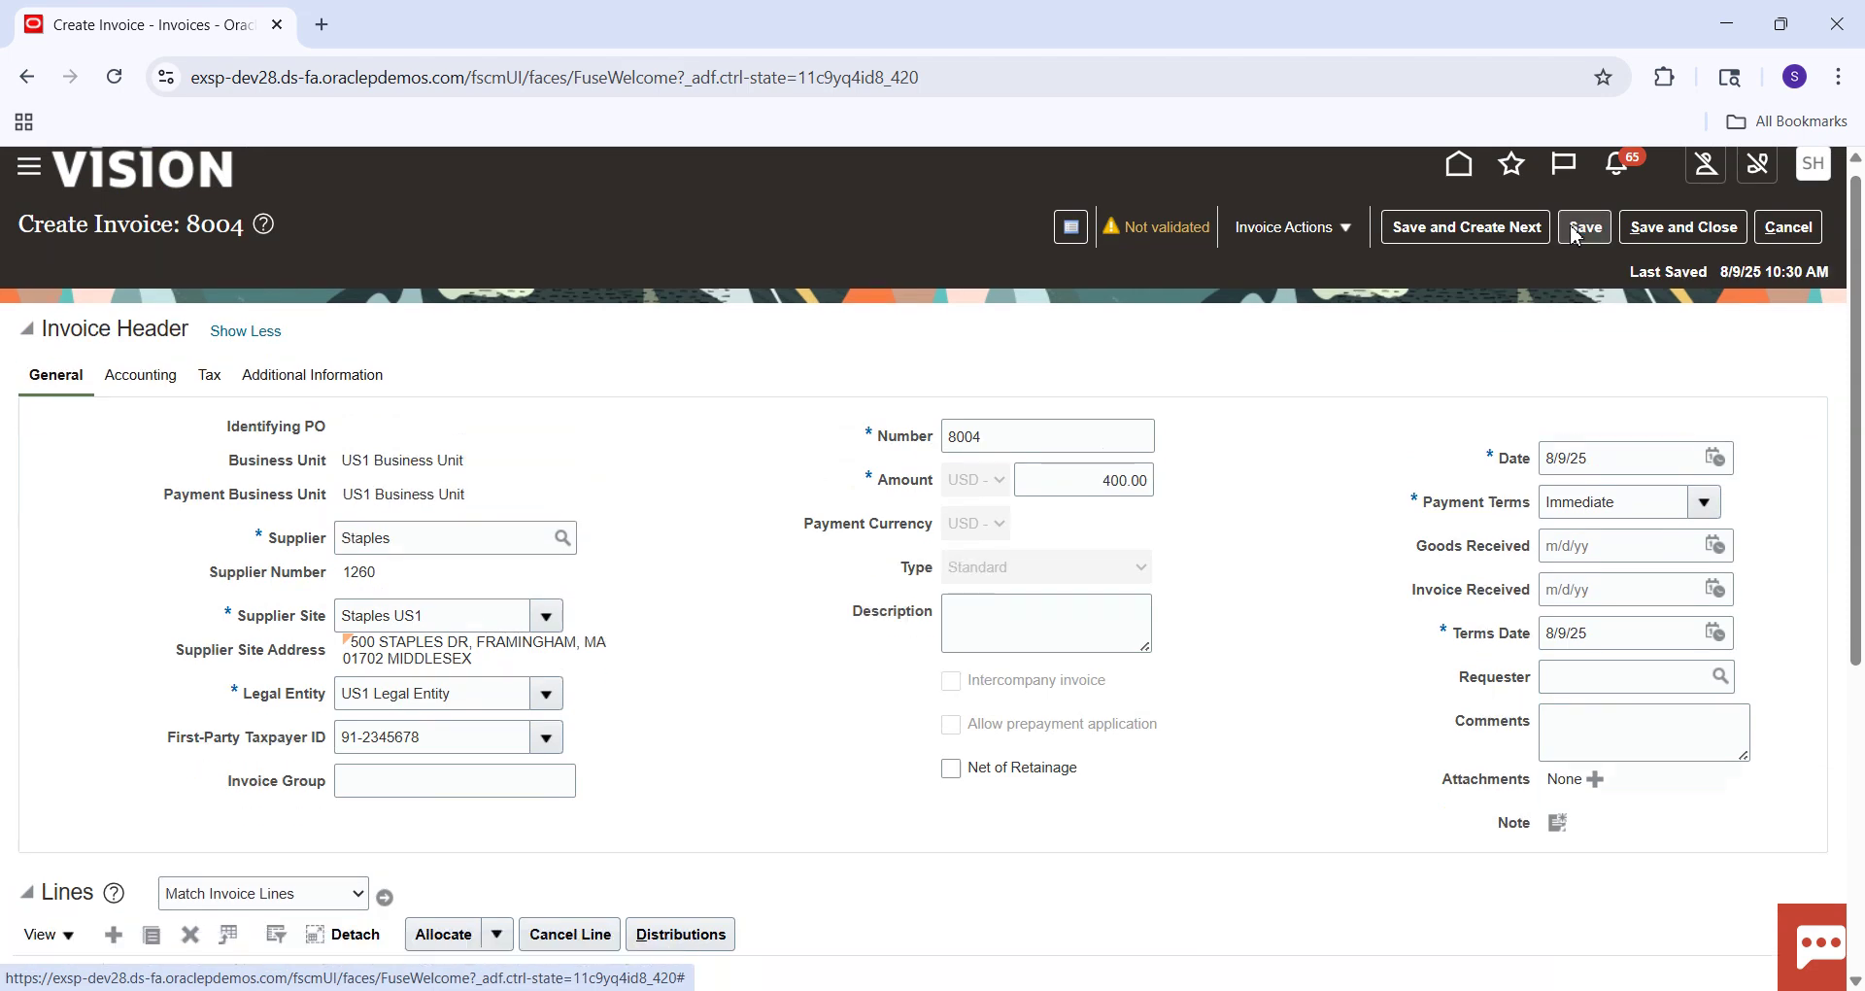
pyautogui.scroll(-3, 991, 734)
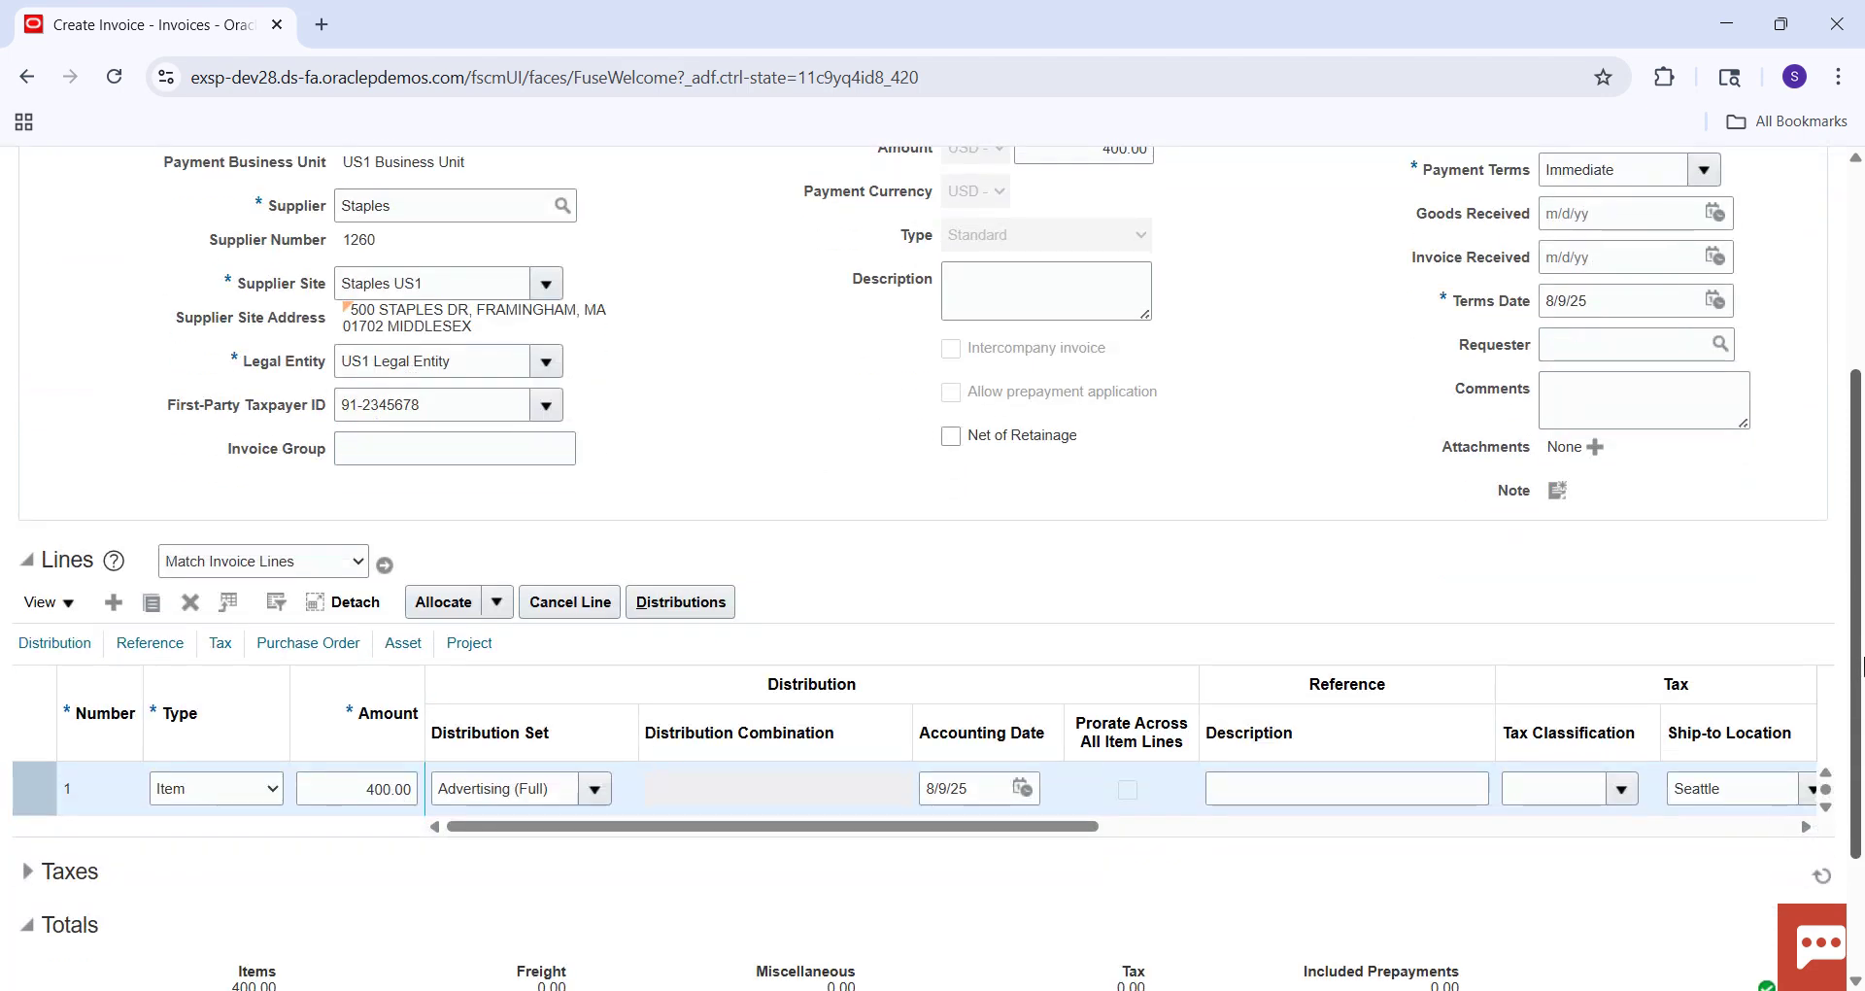
pyautogui.click(563, 794)
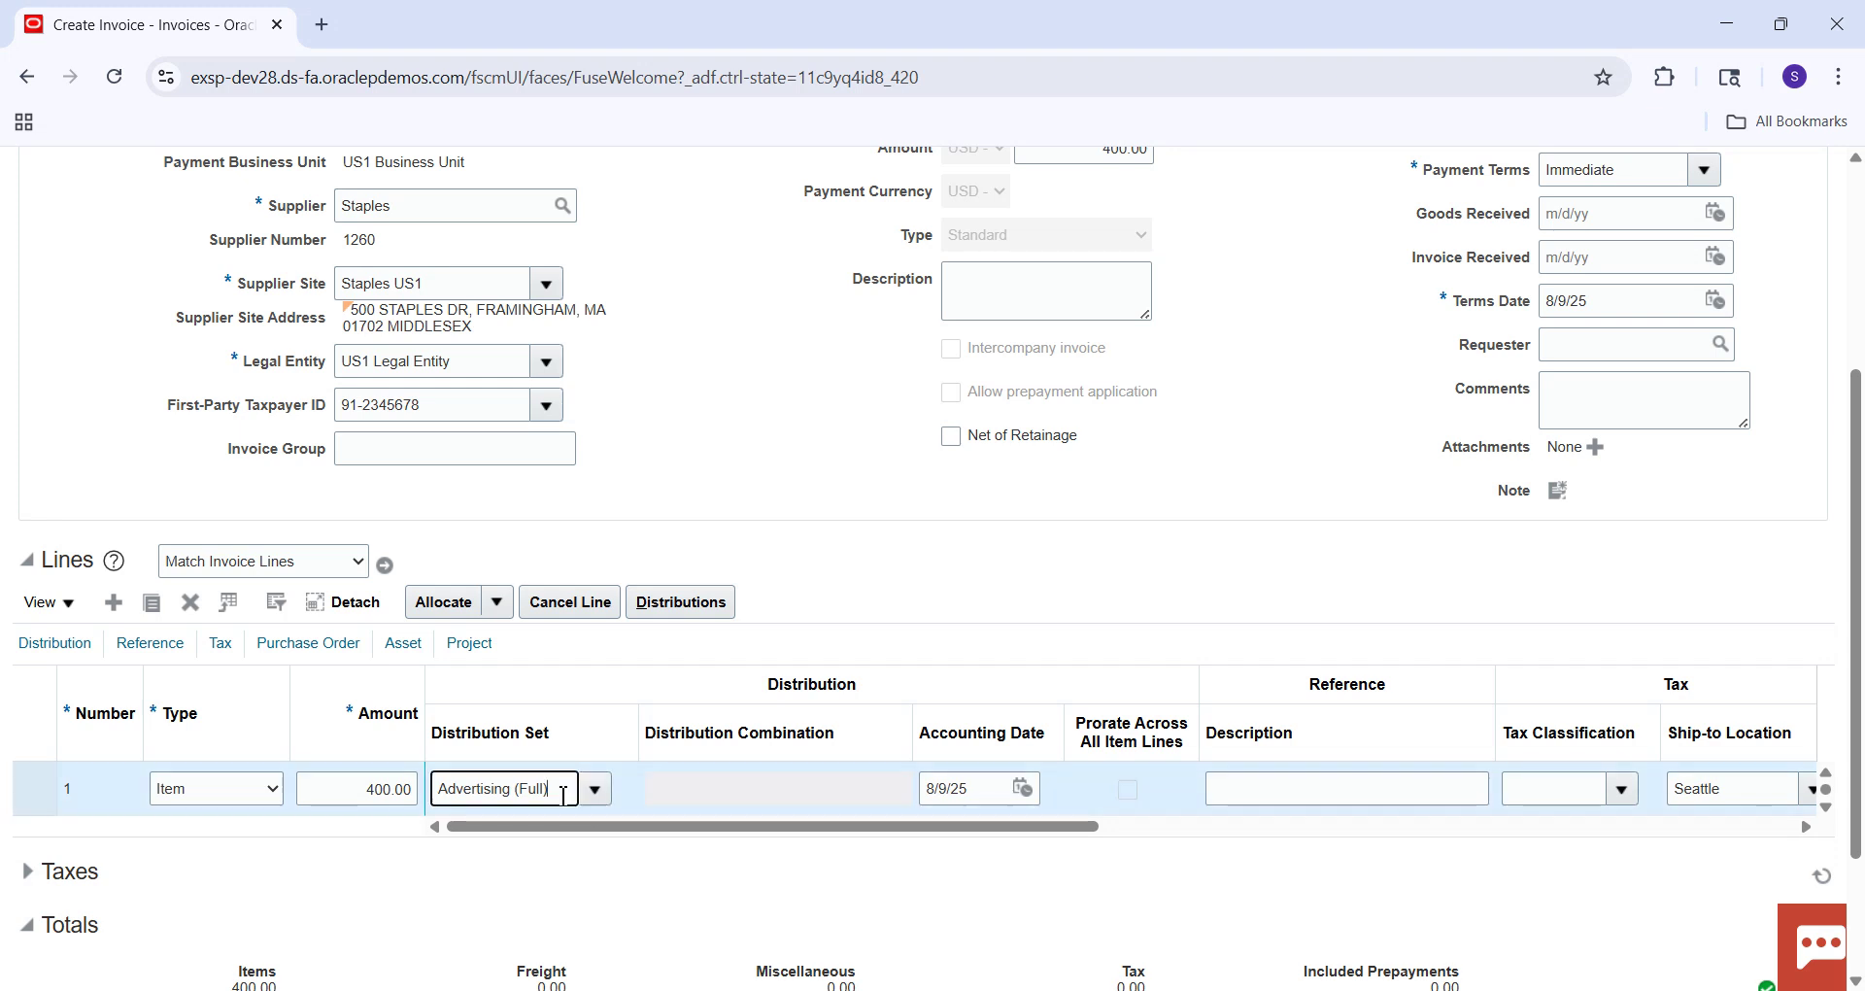
pyautogui.press('BackSpace')
pyautogui.press('BackSpace')
pyautogui.press('BackSpace')
pyautogui.press('BackSpace')
pyautogui.press('BackSpace')
pyautogui.press('BackSpace')
pyautogui.press('BackSpace')
pyautogui.press('BackSpace')
pyautogui.press('BackSpace')
pyautogui.press('BackSpace')
pyautogui.press('BackSpace')
pyautogui.press('BackSpace')
pyautogui.press('BackSpace')
pyautogui.press('BackSpace')
pyautogui.press('BackSpace')
pyautogui.press('BackSpace')
pyautogui.press('BackSpace')
pyautogui.press('Tab')
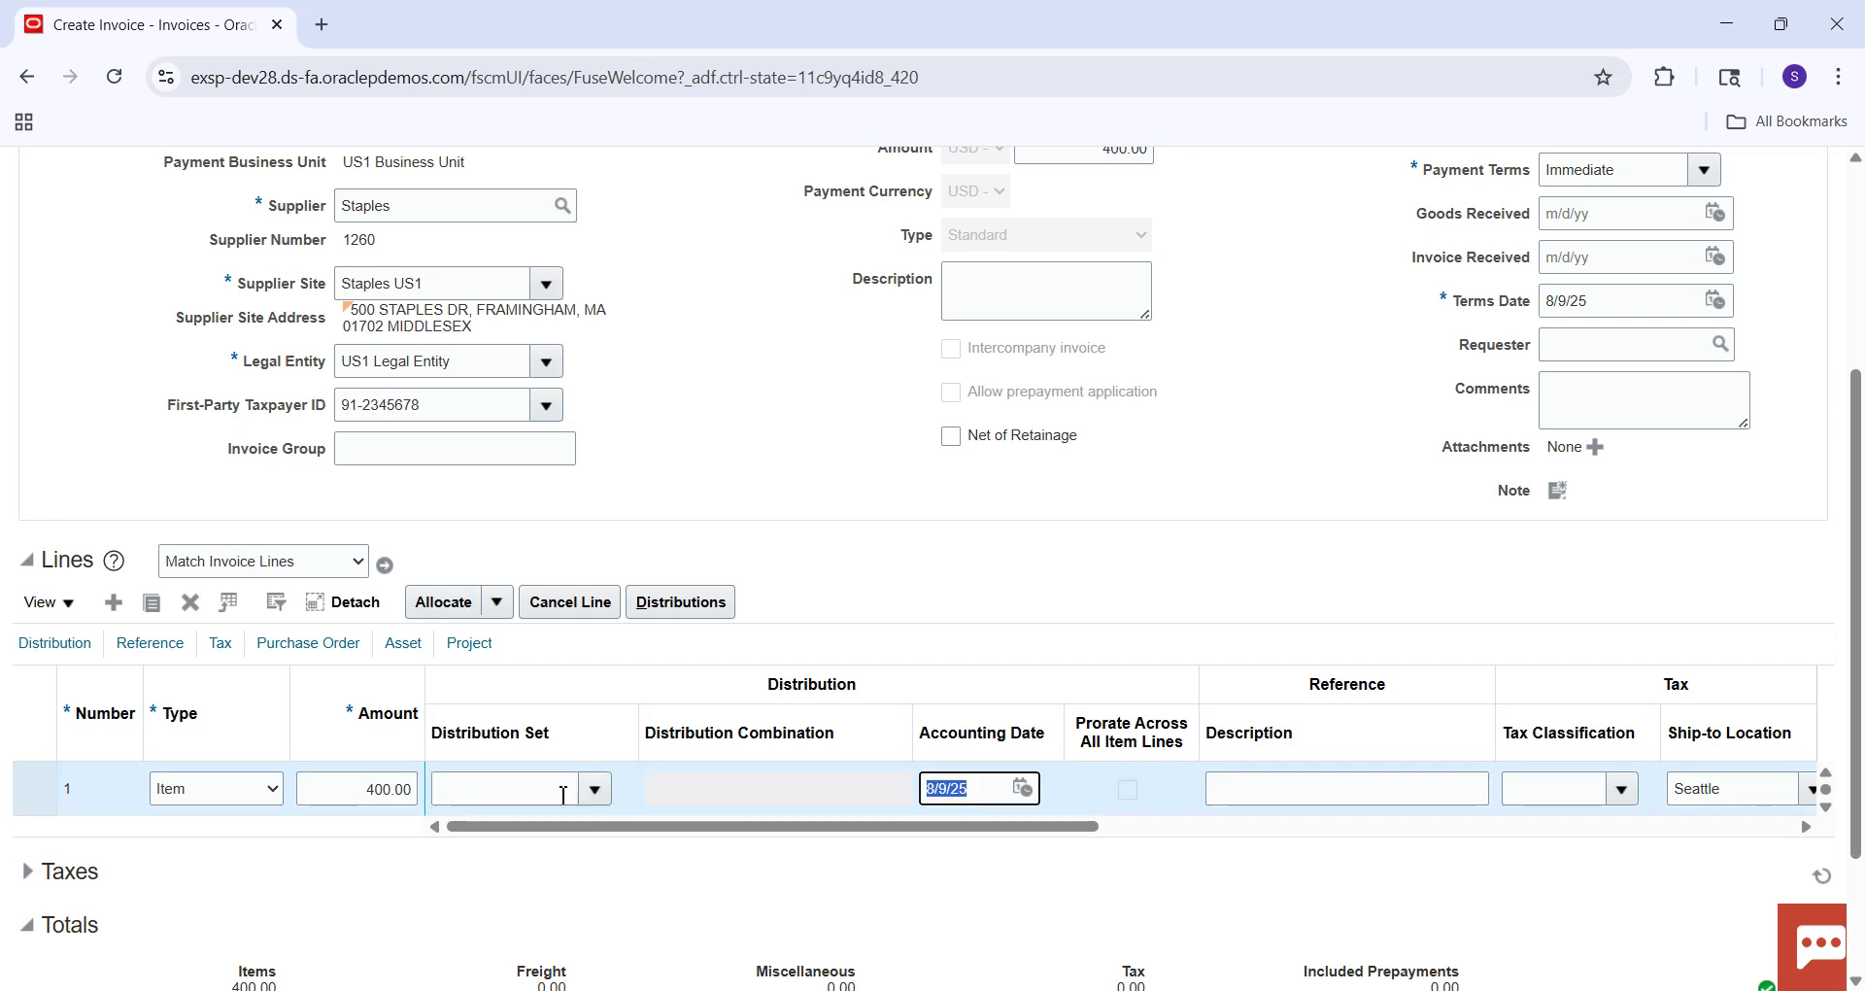
# Begin line 1's distribution combination with company 101.
pyautogui.click(750, 792)
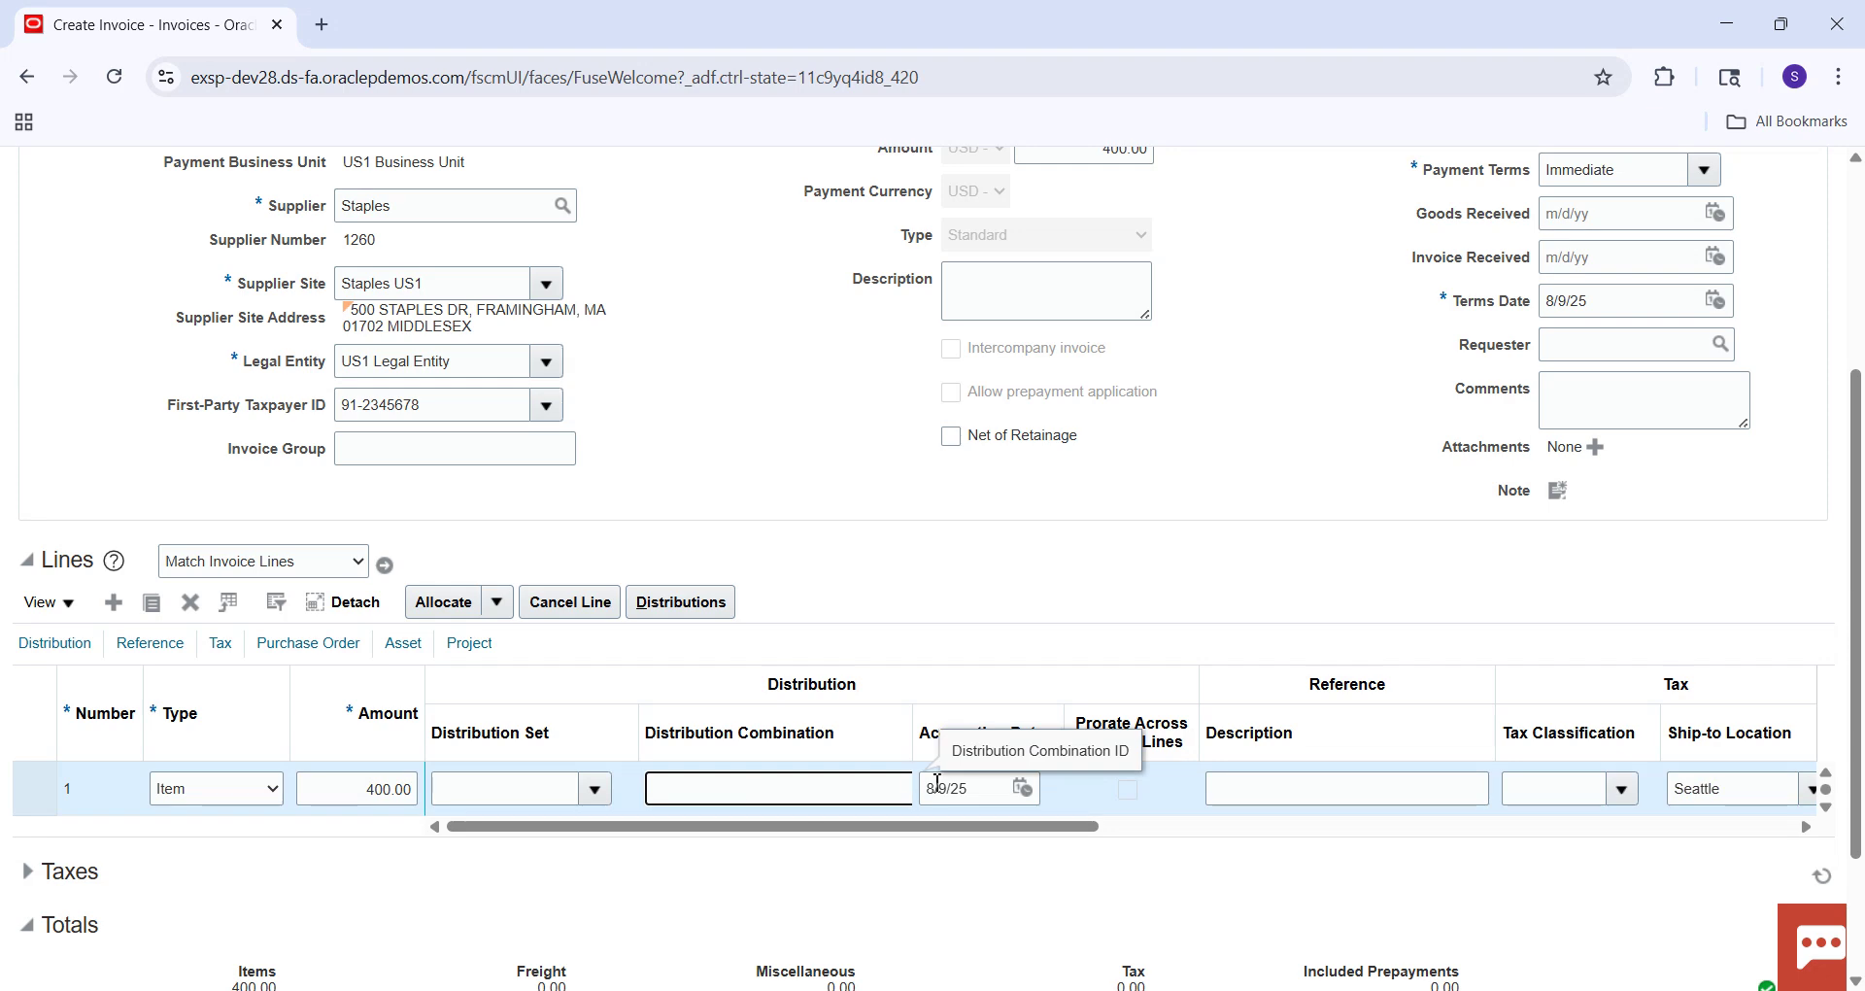
pyautogui.moveTo(799, 827); pyautogui.dragTo(816, 827)
pyautogui.click(816, 792)
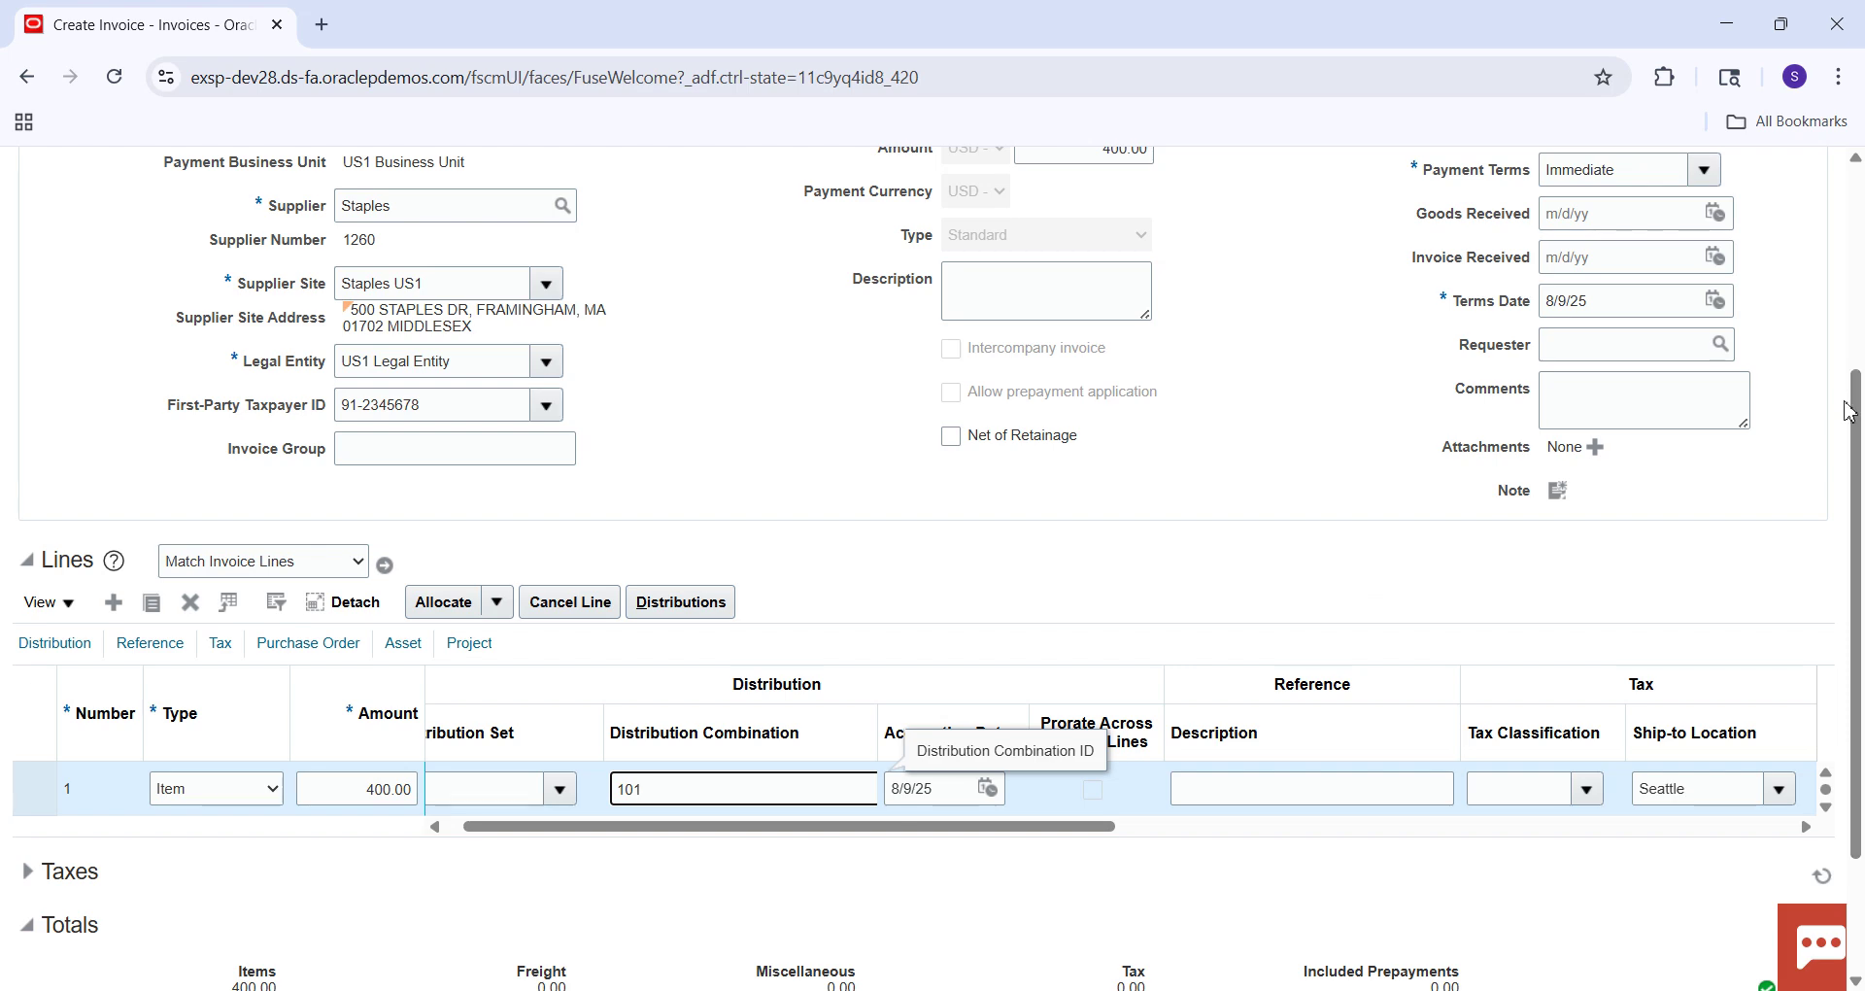
pyautogui.scroll(1, 1860, 369)
pyautogui.scroll(2, 1860, 369)
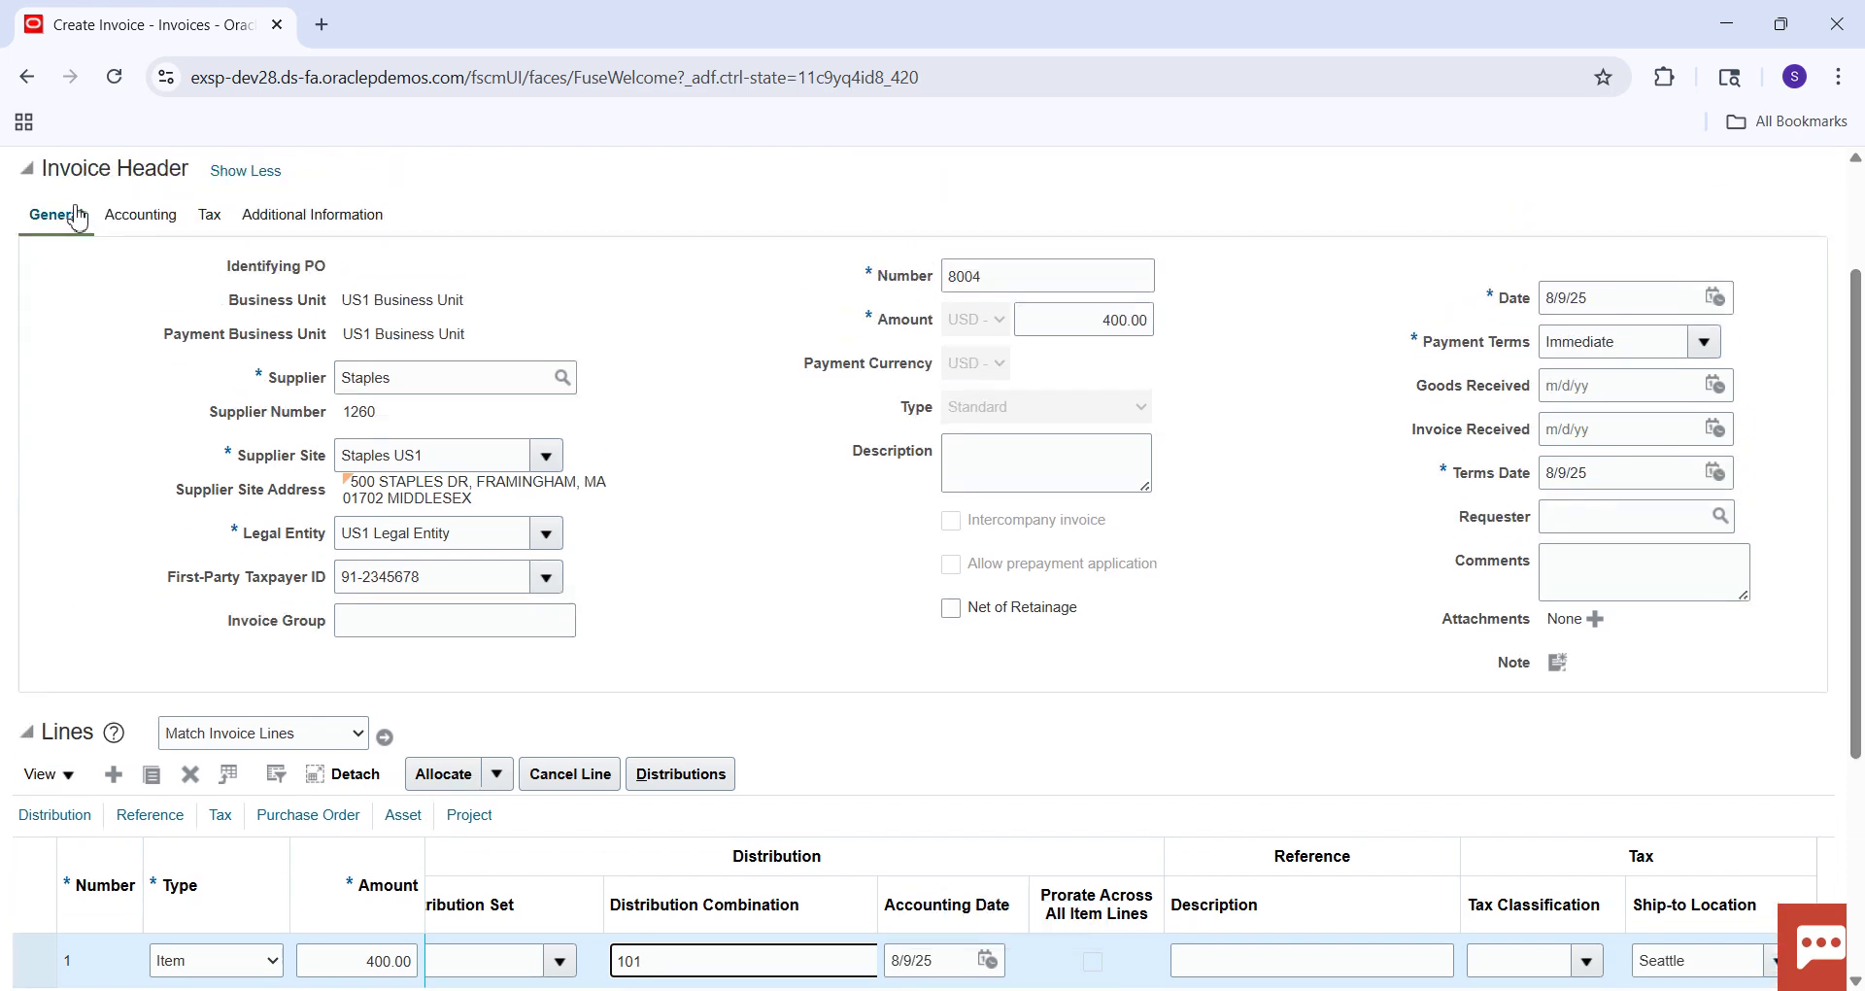
# Set Line of Business 10, Account 22100 and Cost Center 000 in the combination.
pyautogui.click(141, 223)
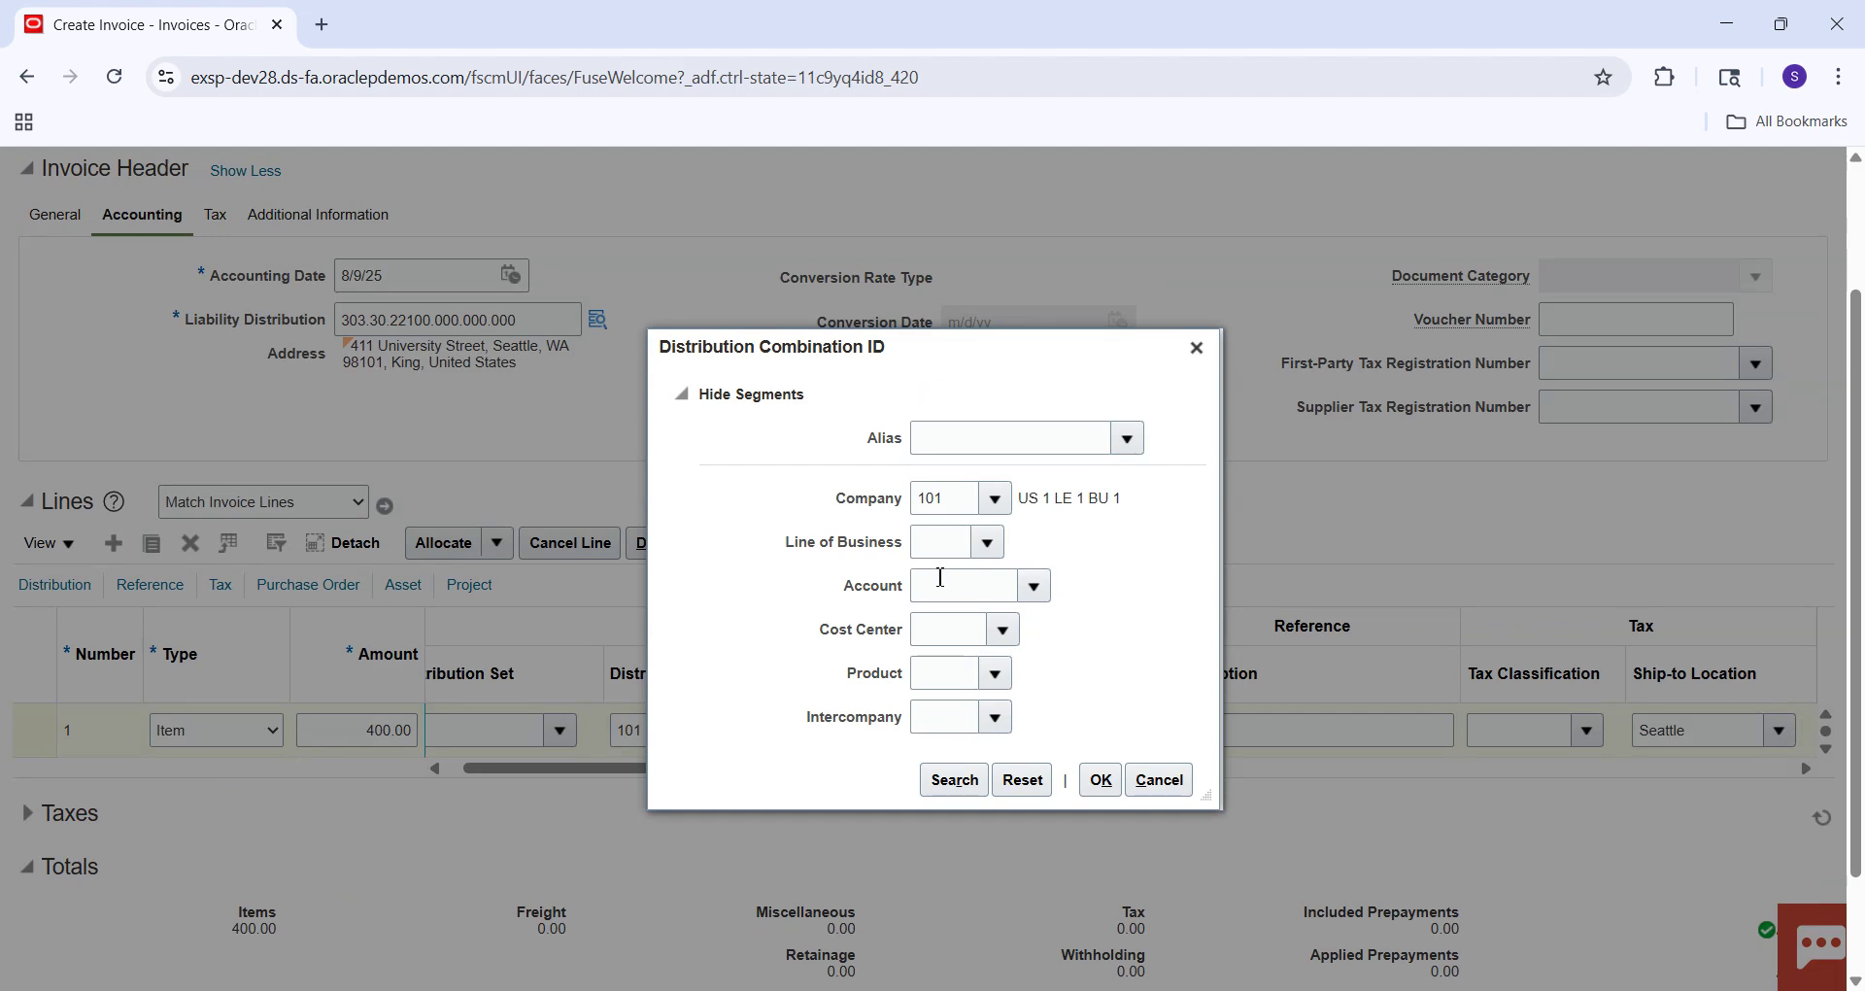
pyautogui.click(988, 541)
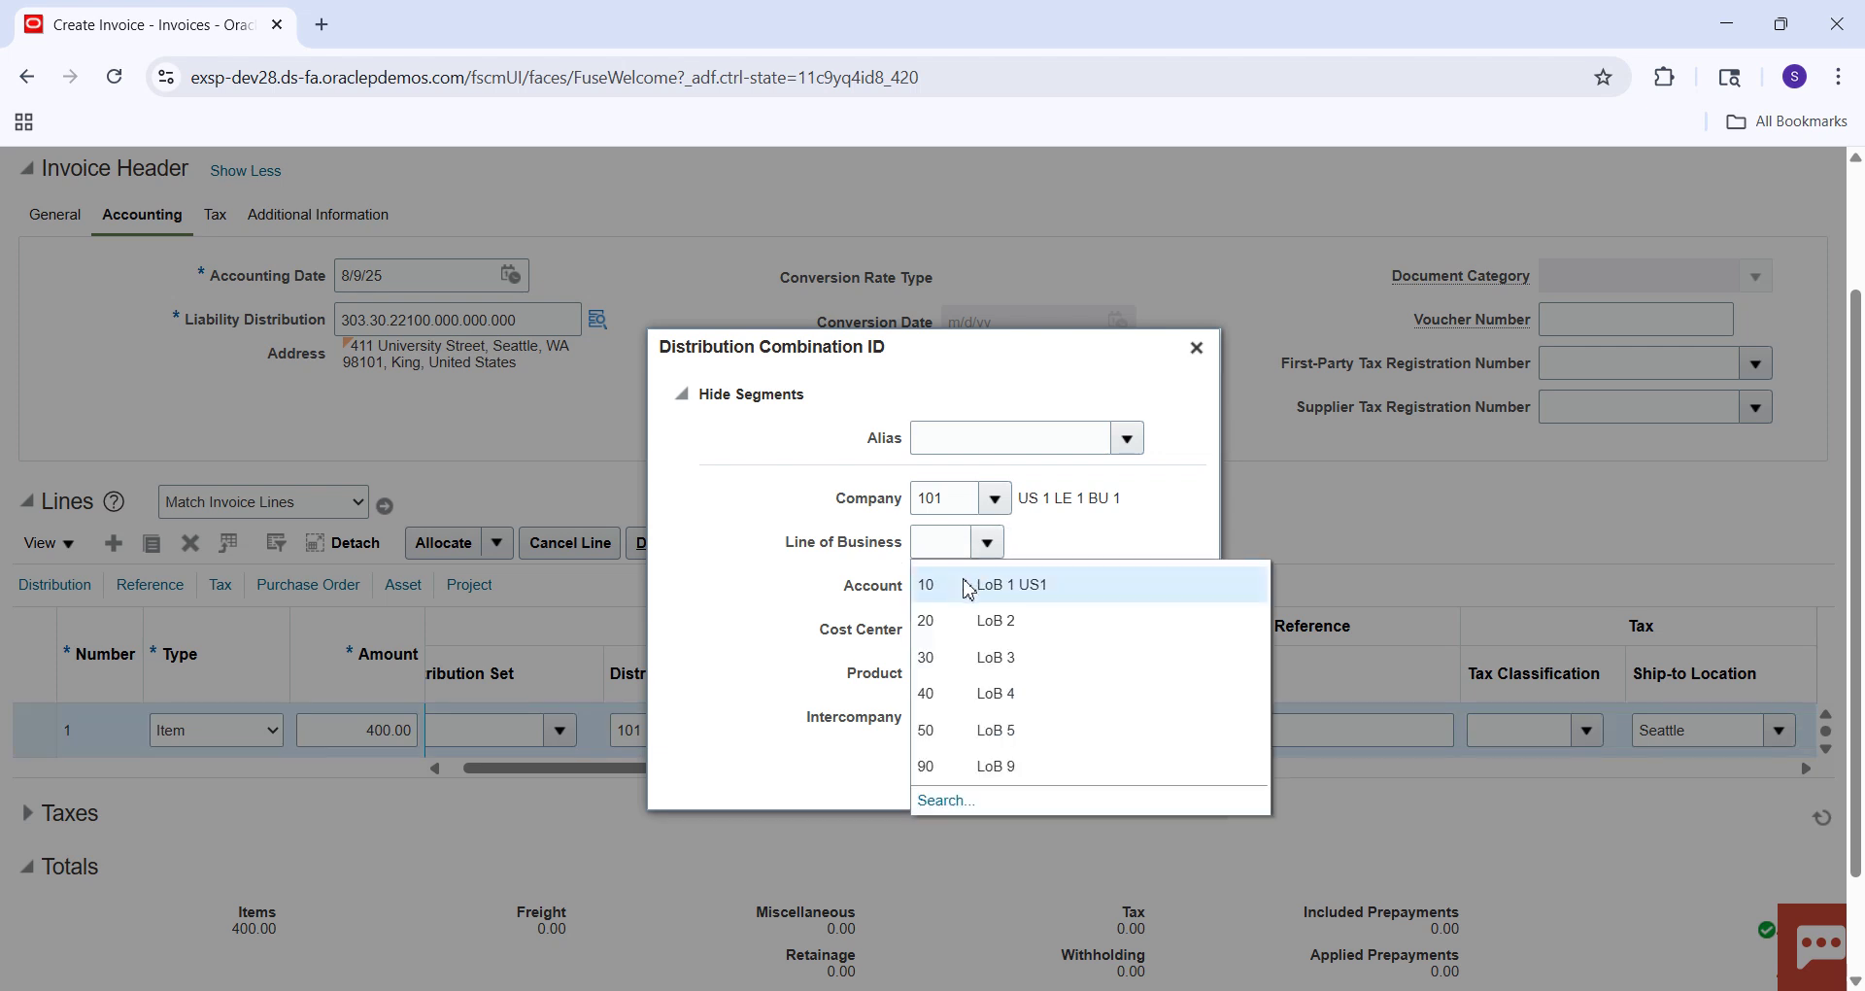
pyautogui.click(967, 583)
pyautogui.click(948, 580)
pyautogui.write('22100')
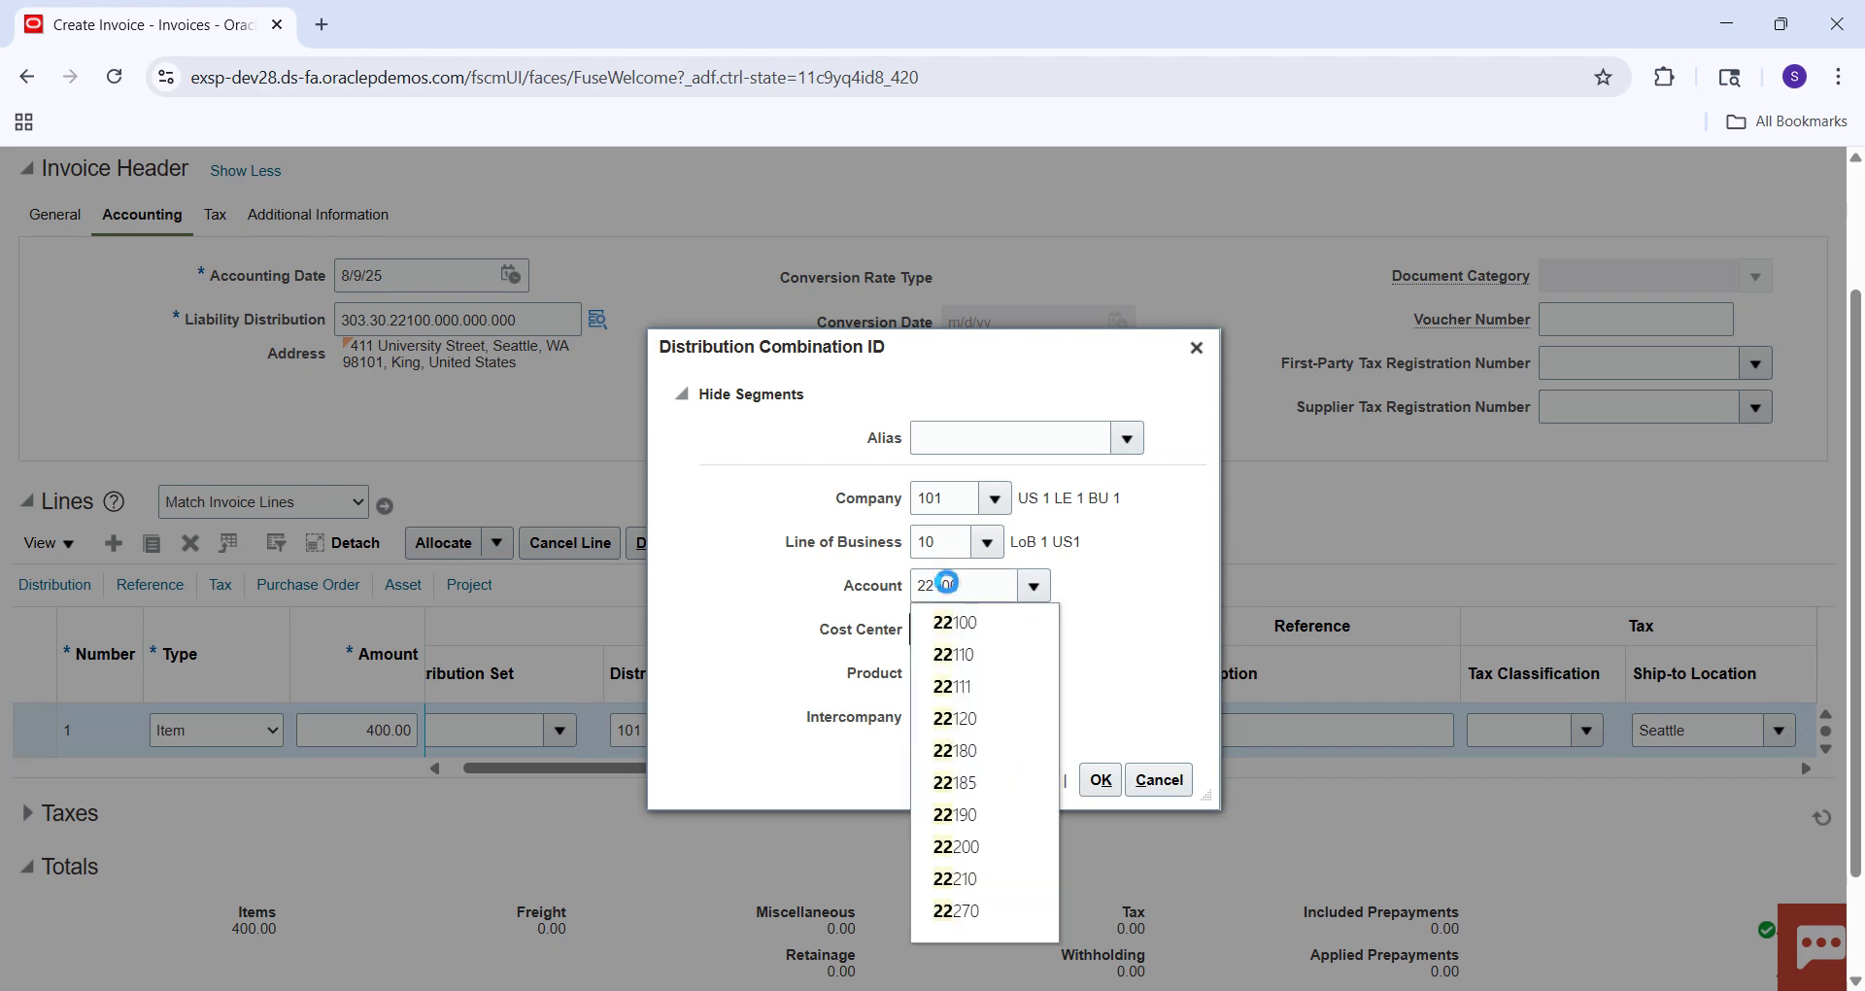
pyautogui.click(985, 619)
pyautogui.click(940, 629)
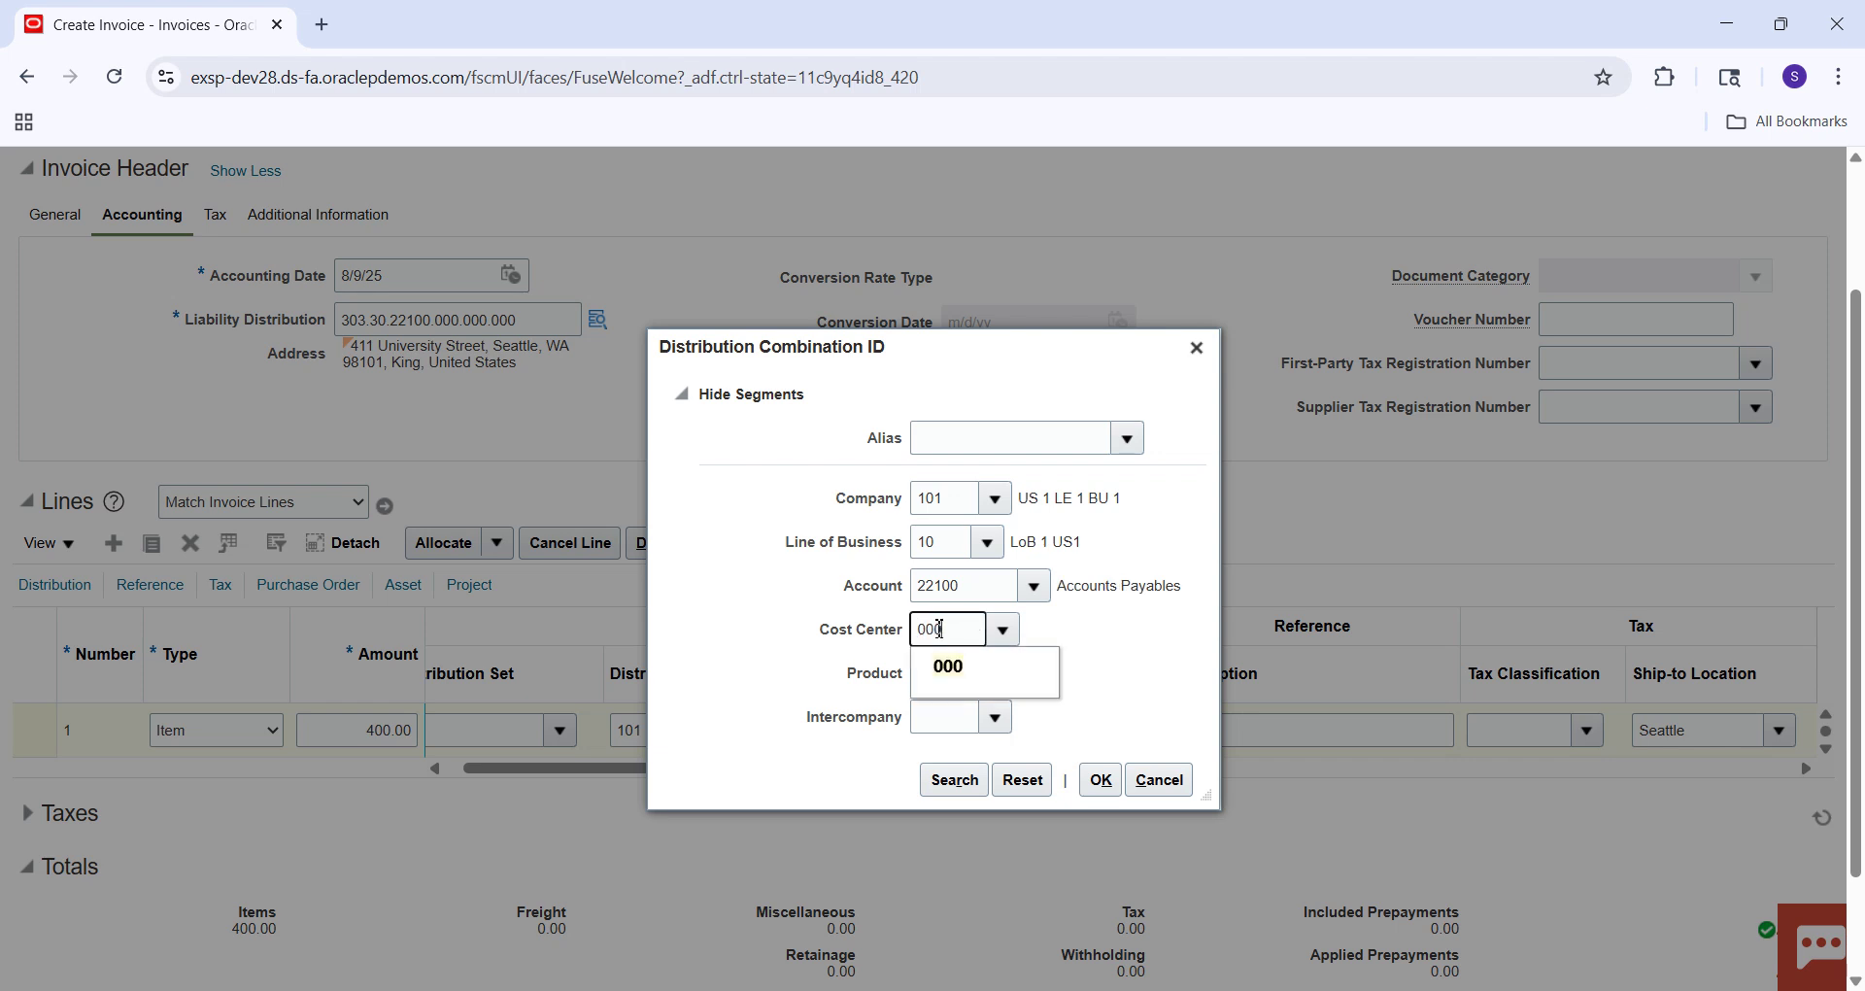
pyautogui.click(957, 668)
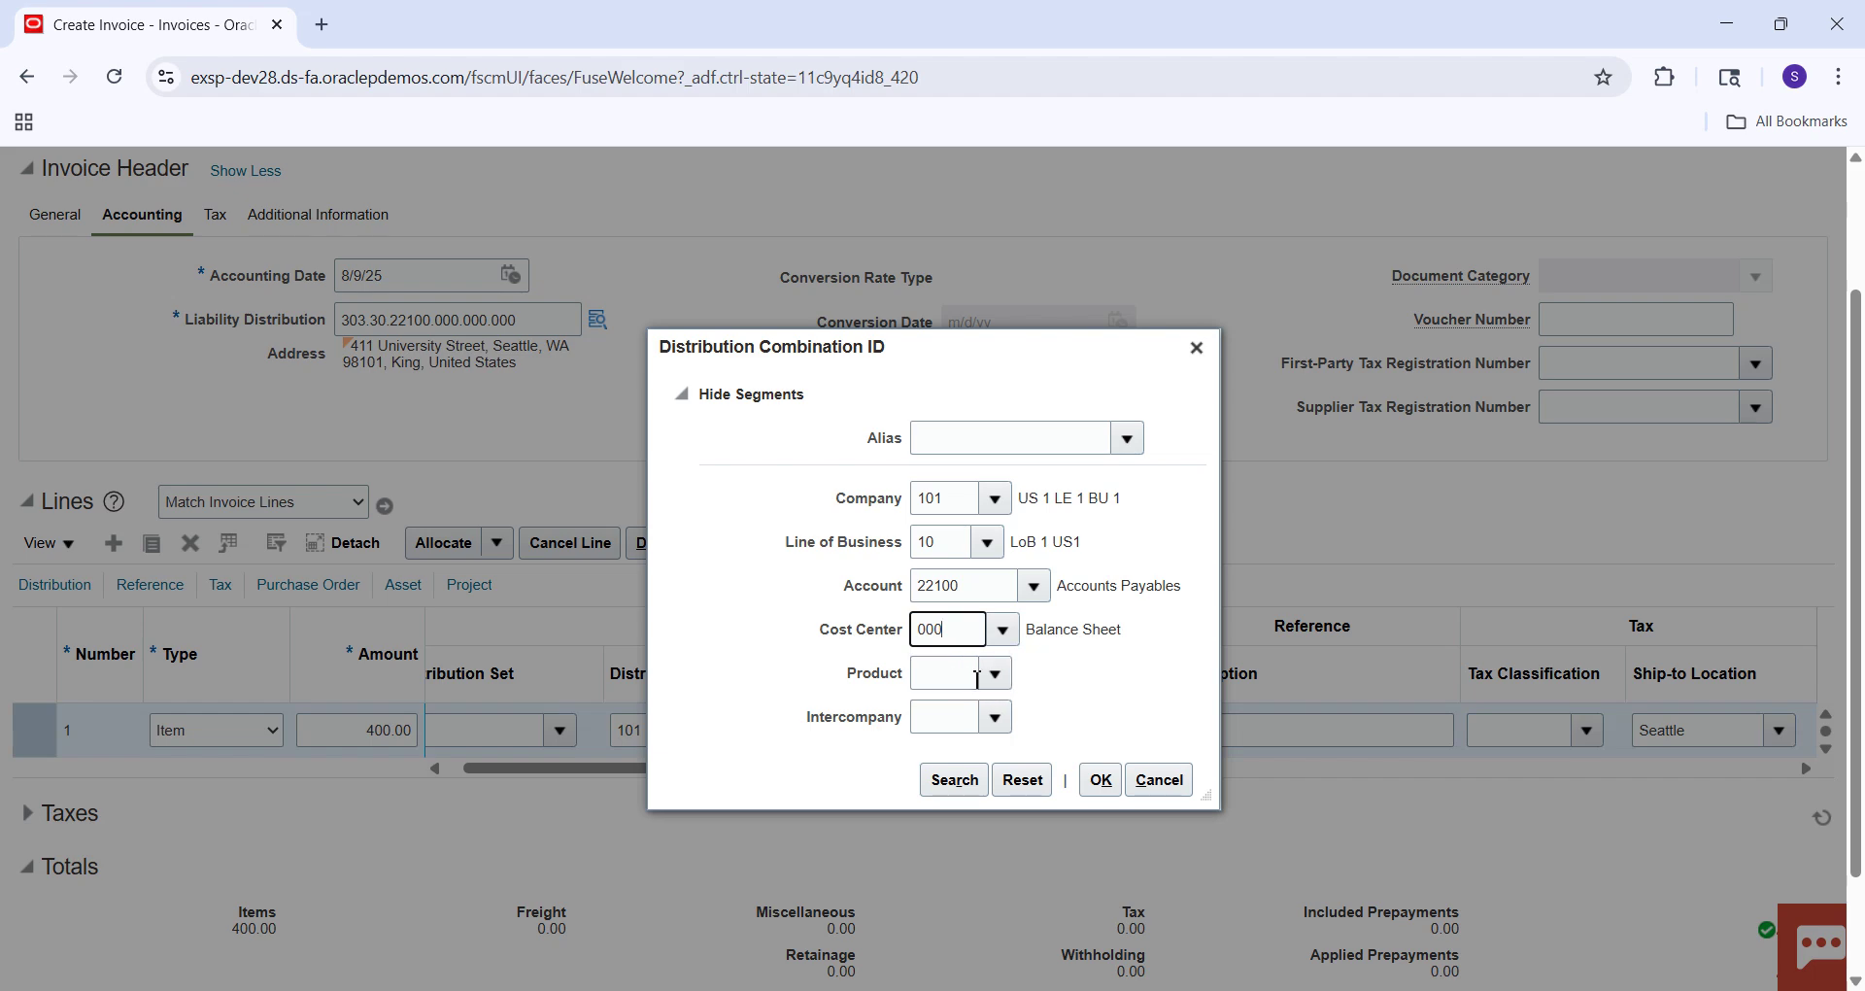
# Add Product 000 and Intercompany 000, then select combination 101.10.22100.000.000.000.
pyautogui.click(992, 677)
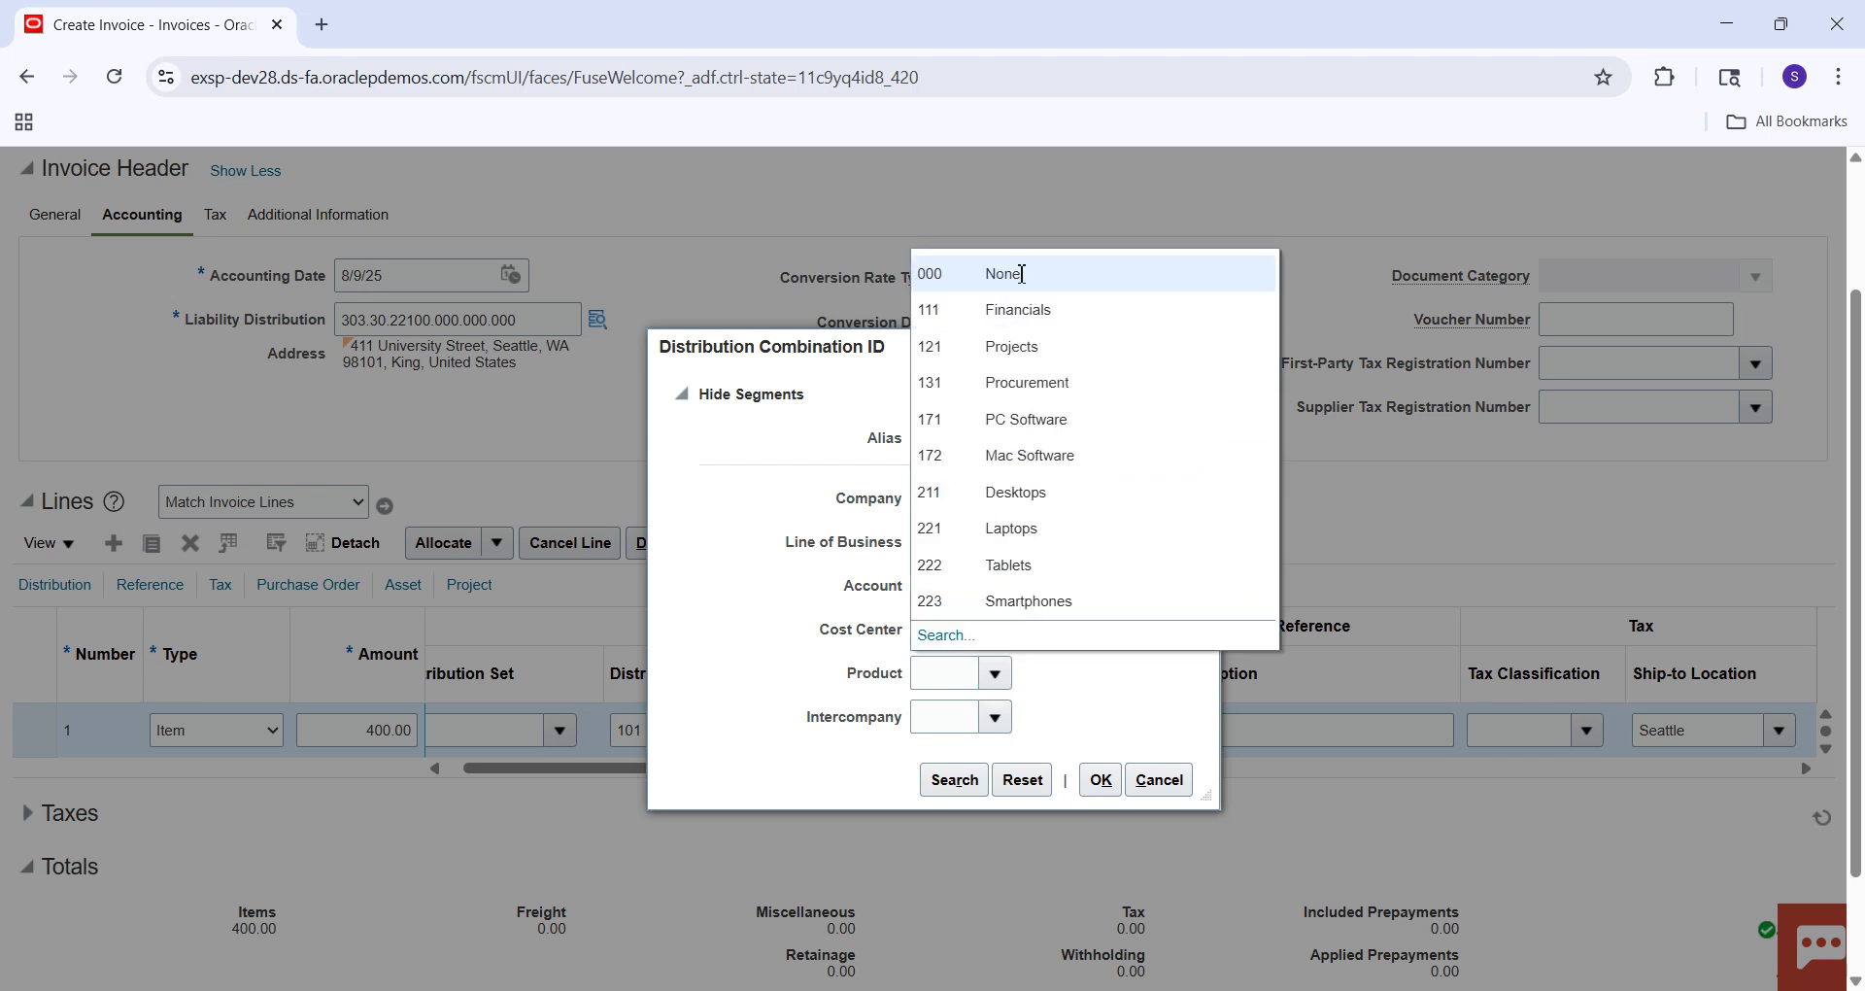
pyautogui.click(1020, 272)
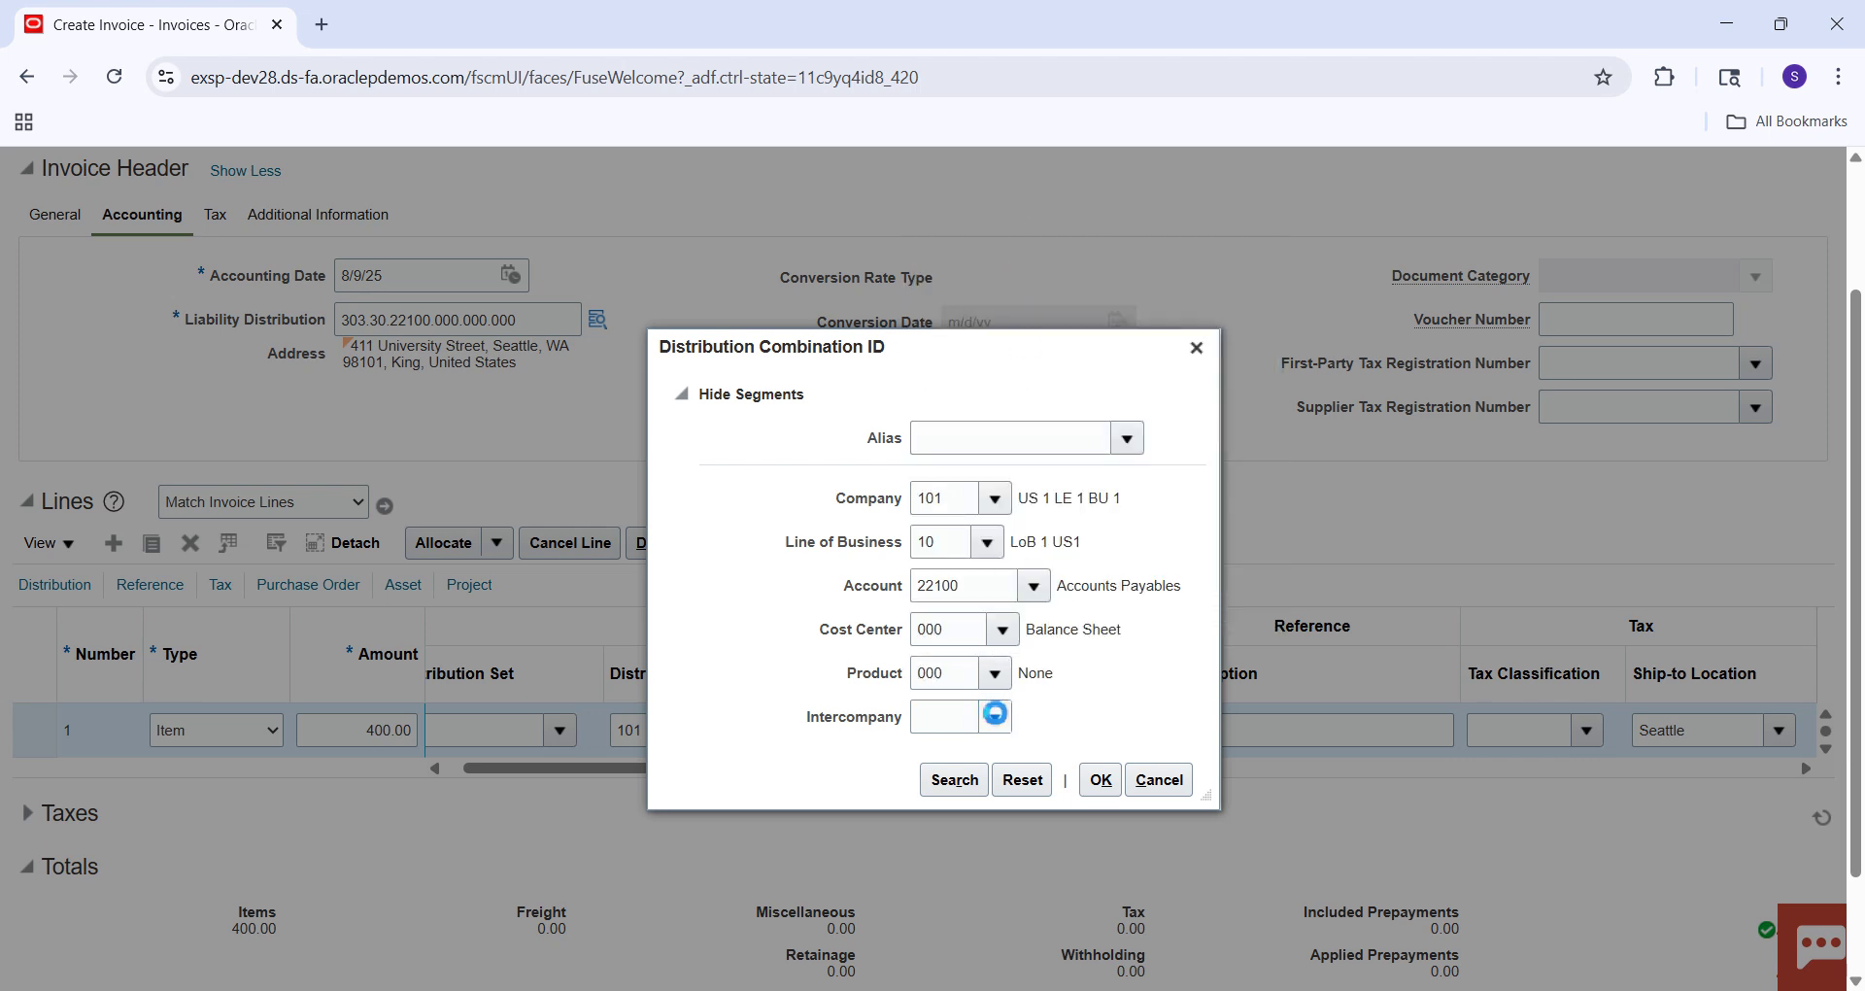
pyautogui.click(996, 715)
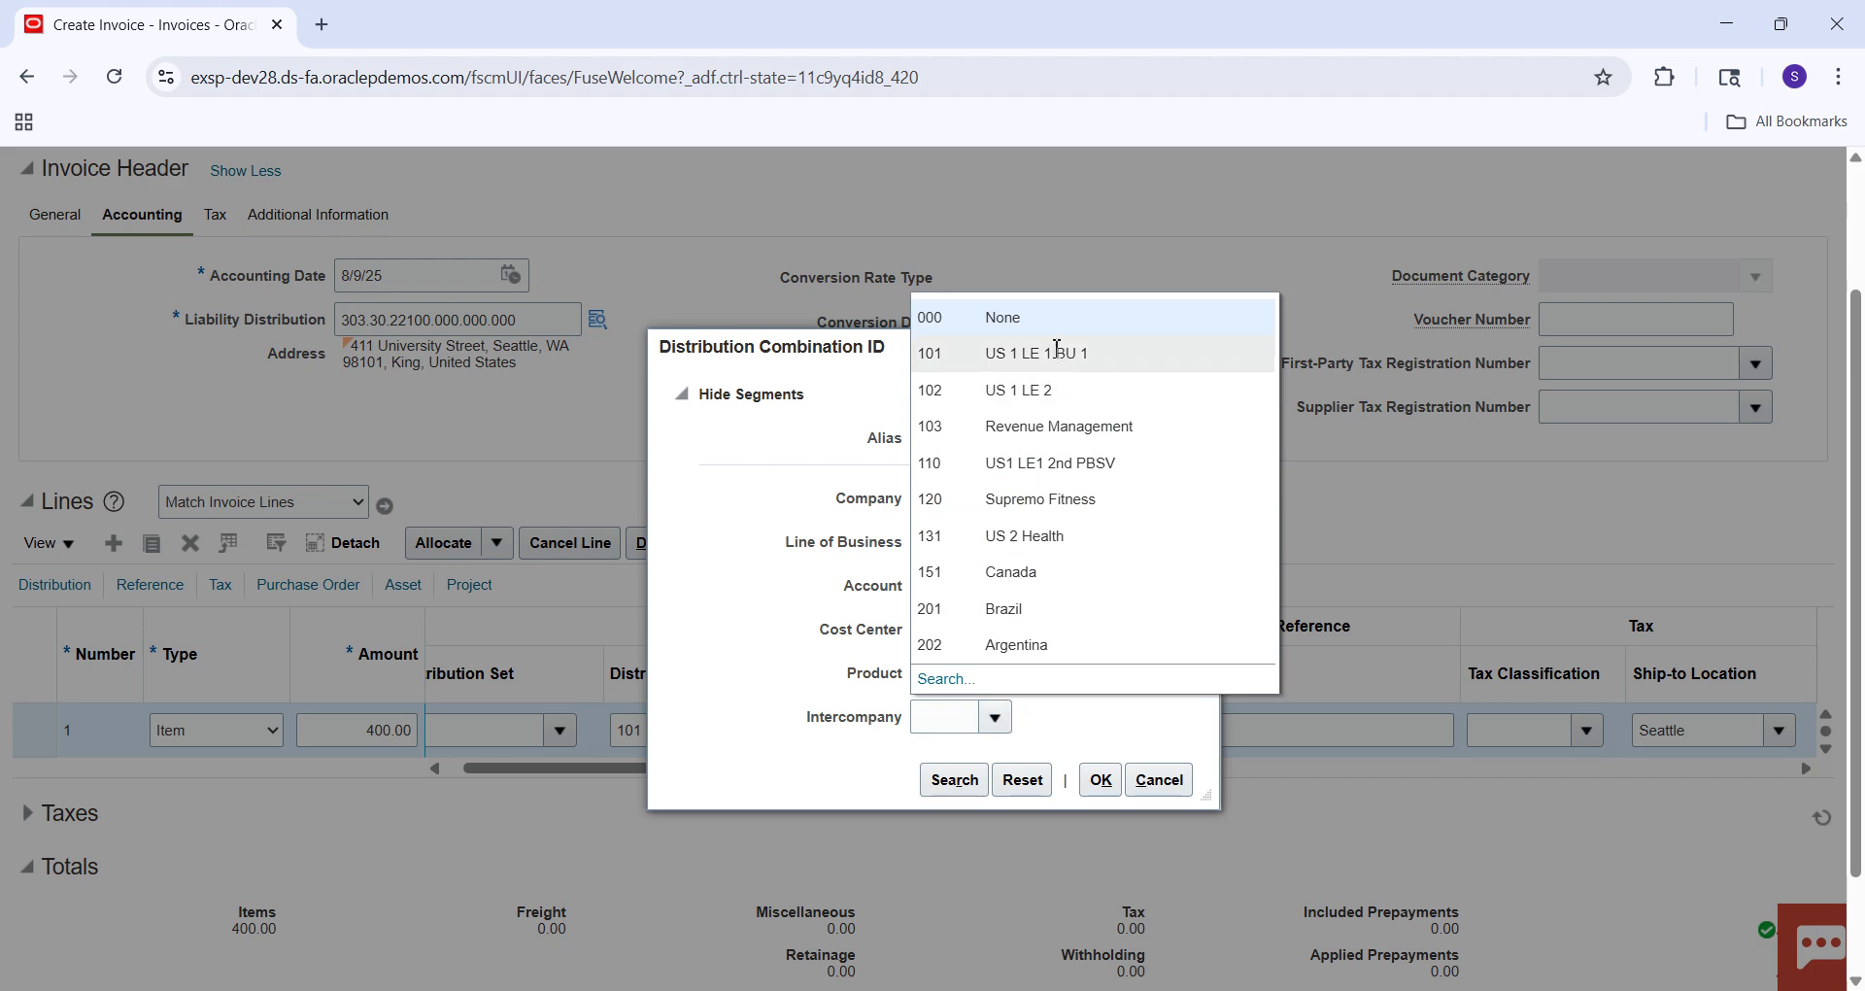
pyautogui.click(1062, 316)
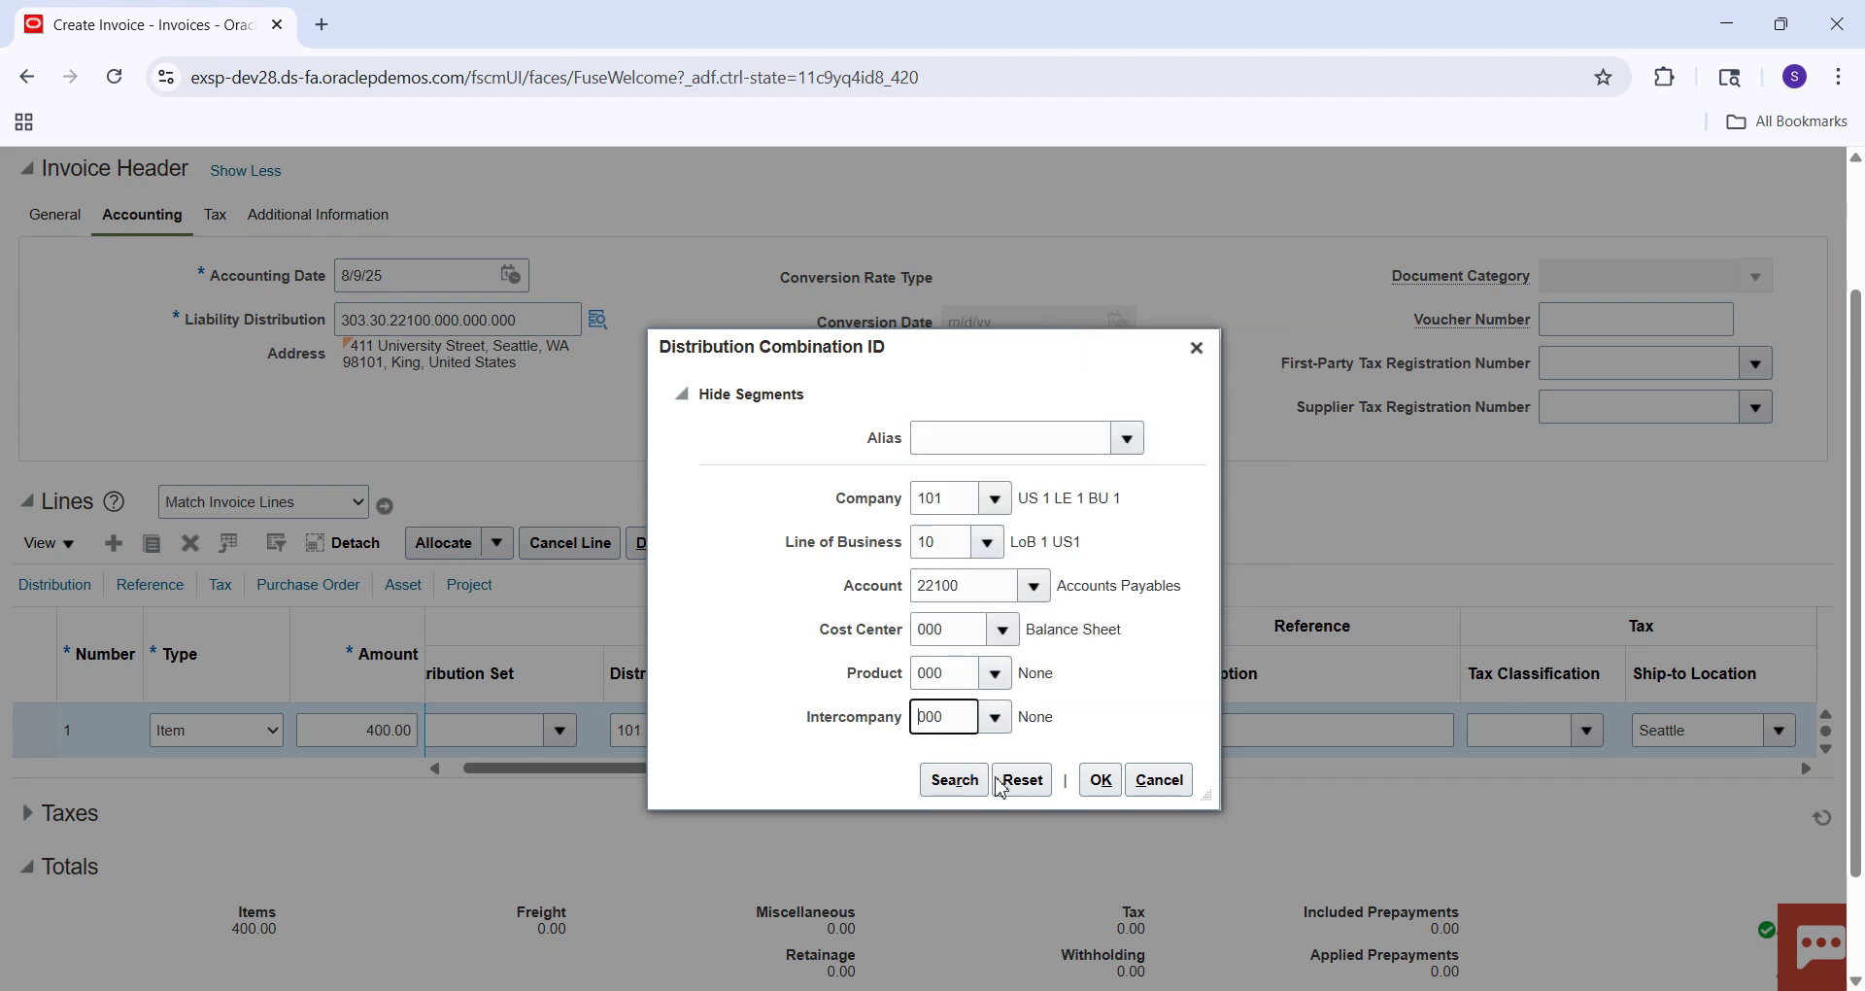
pyautogui.click(954, 779)
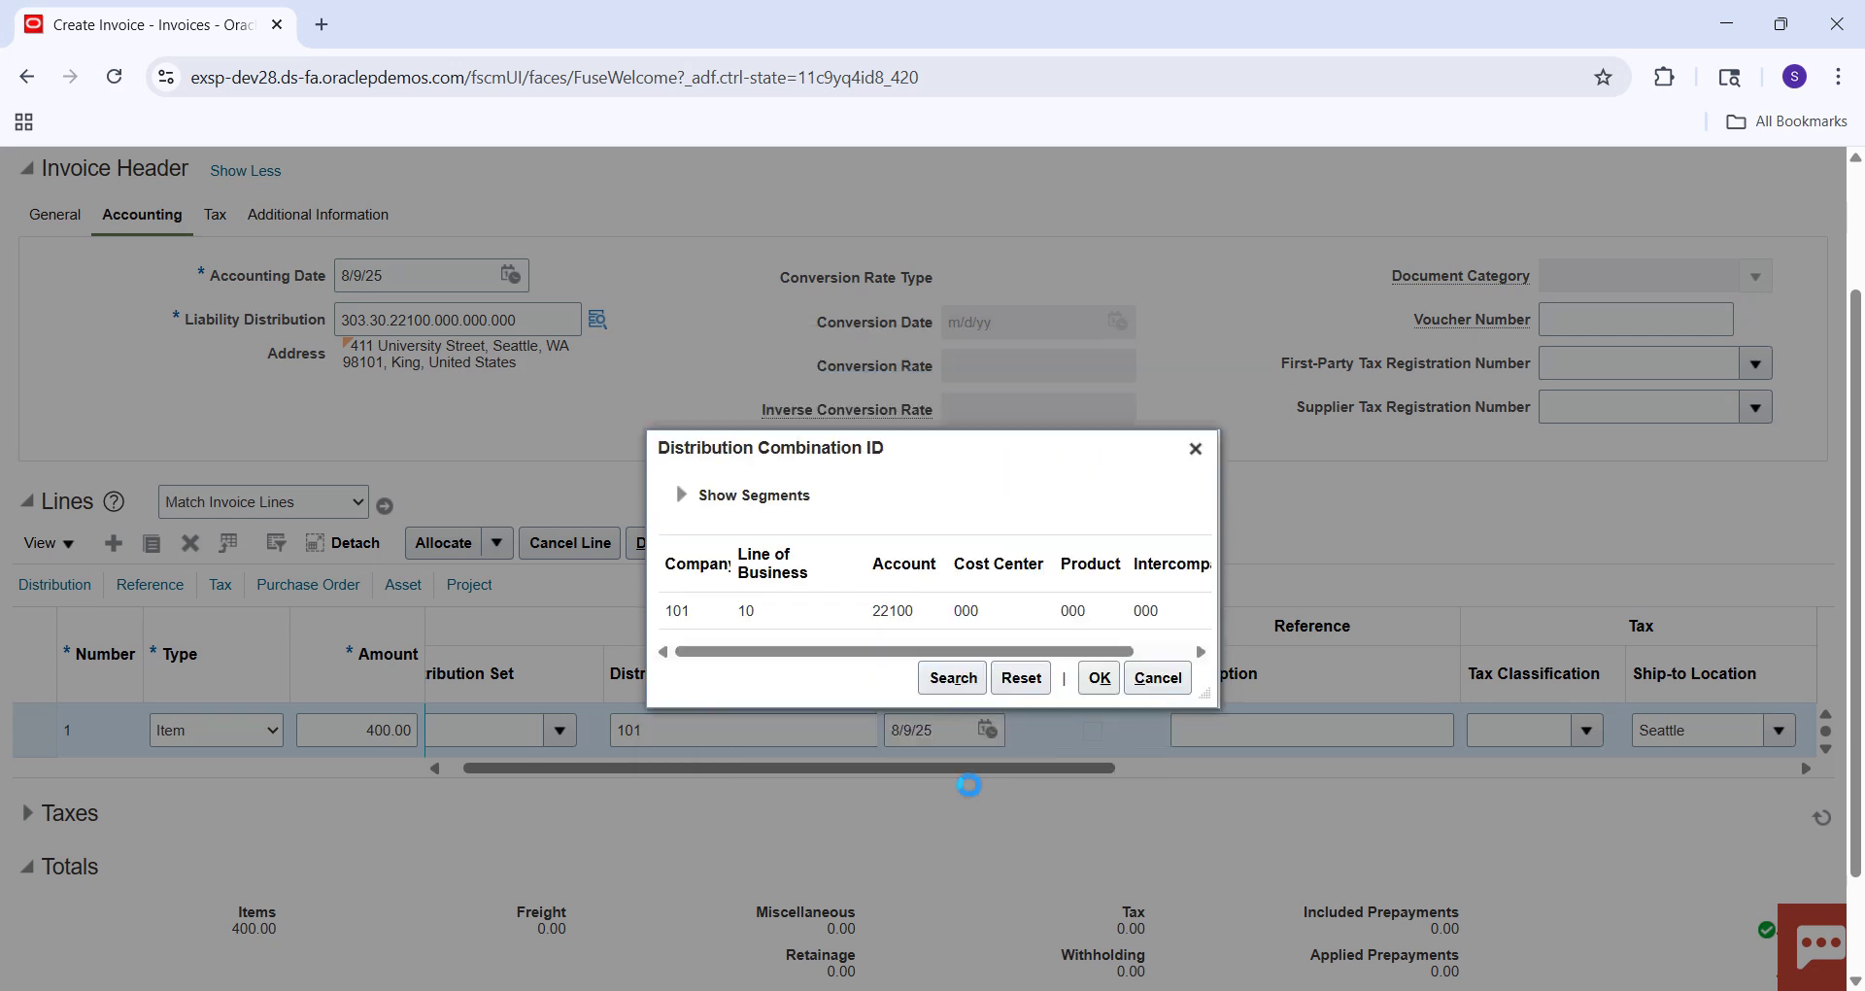
pyautogui.click(990, 612)
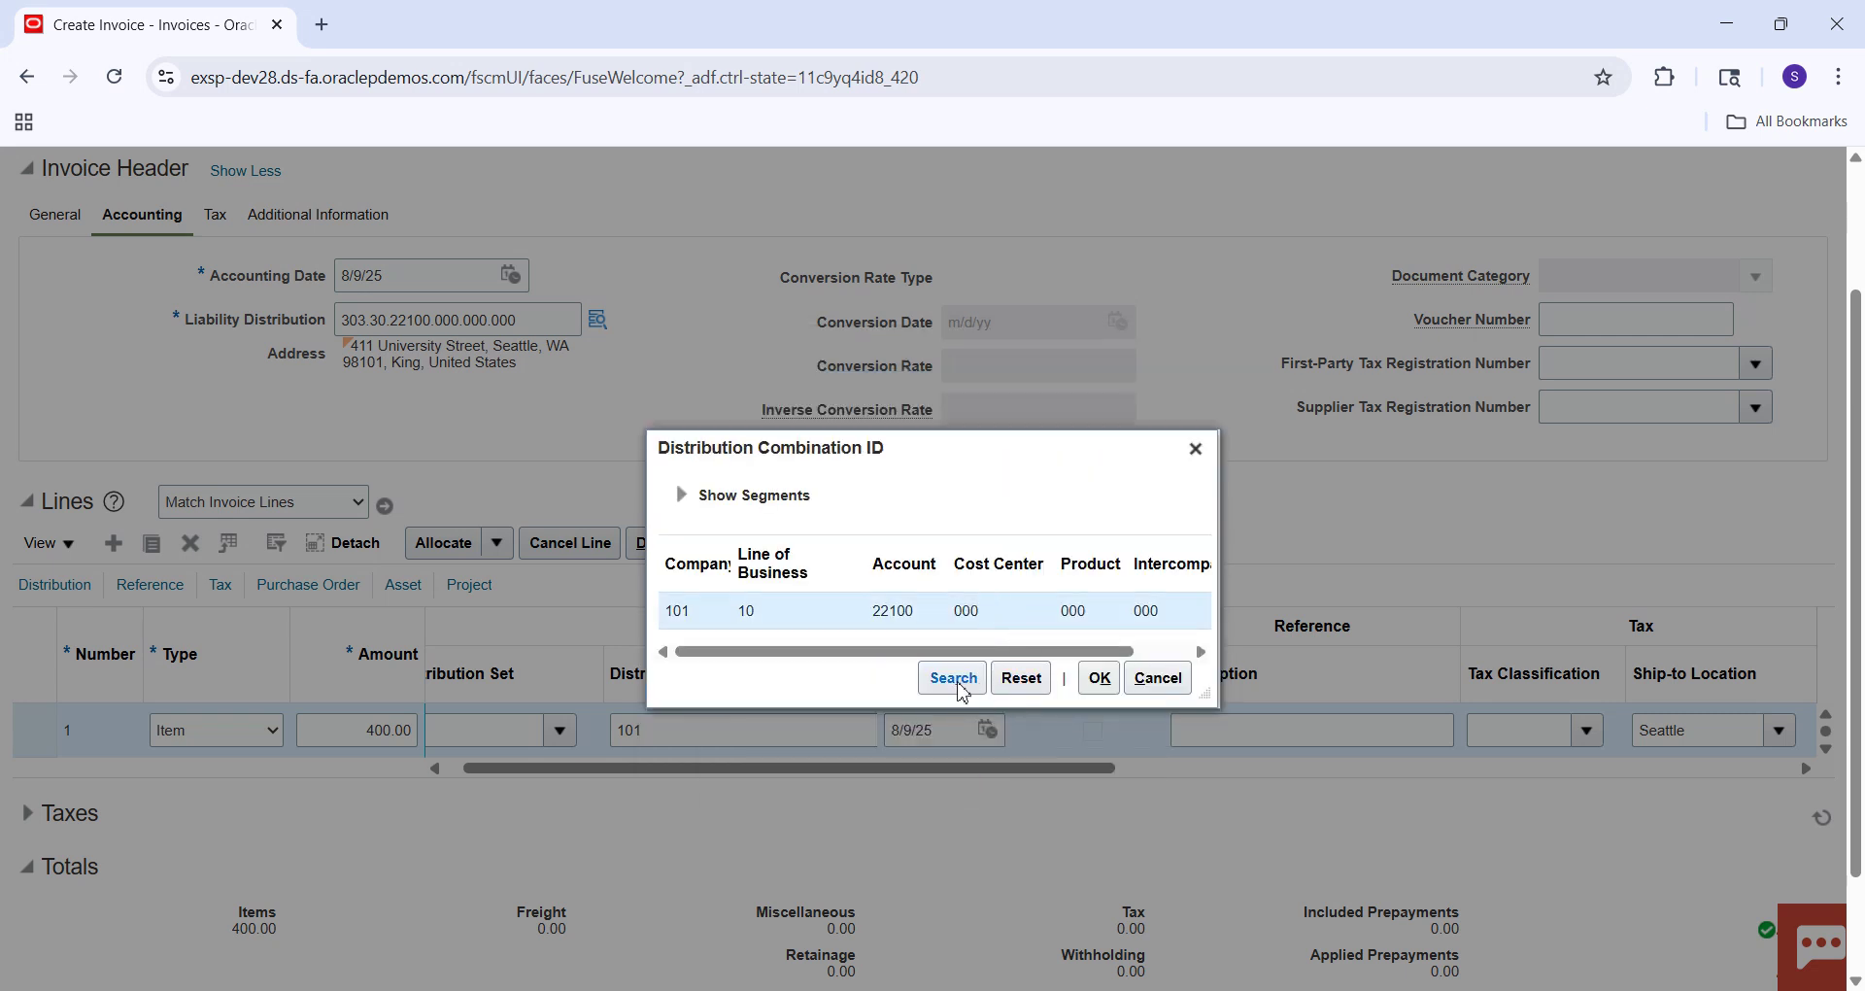
pyautogui.click(1102, 687)
pyautogui.click(1100, 680)
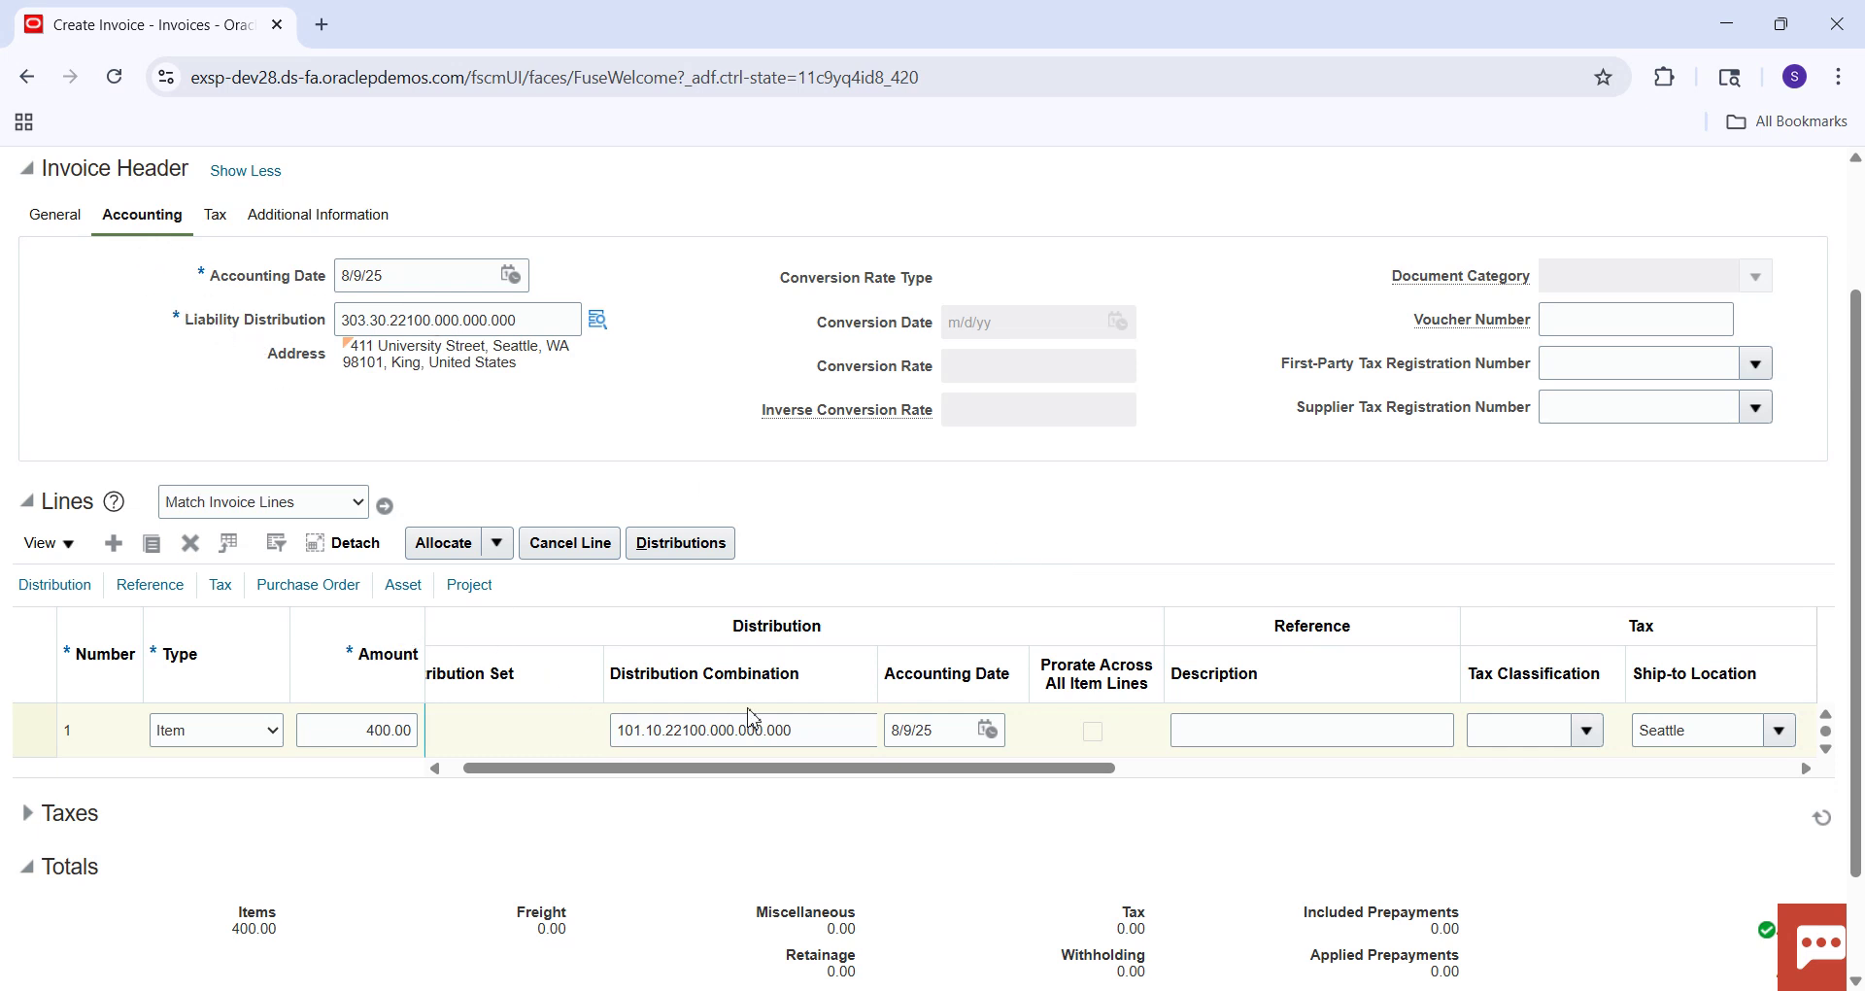
# Check the line's distribution combination and the 400.00 total, then save invoice 8004.
pyautogui.click(797, 730)
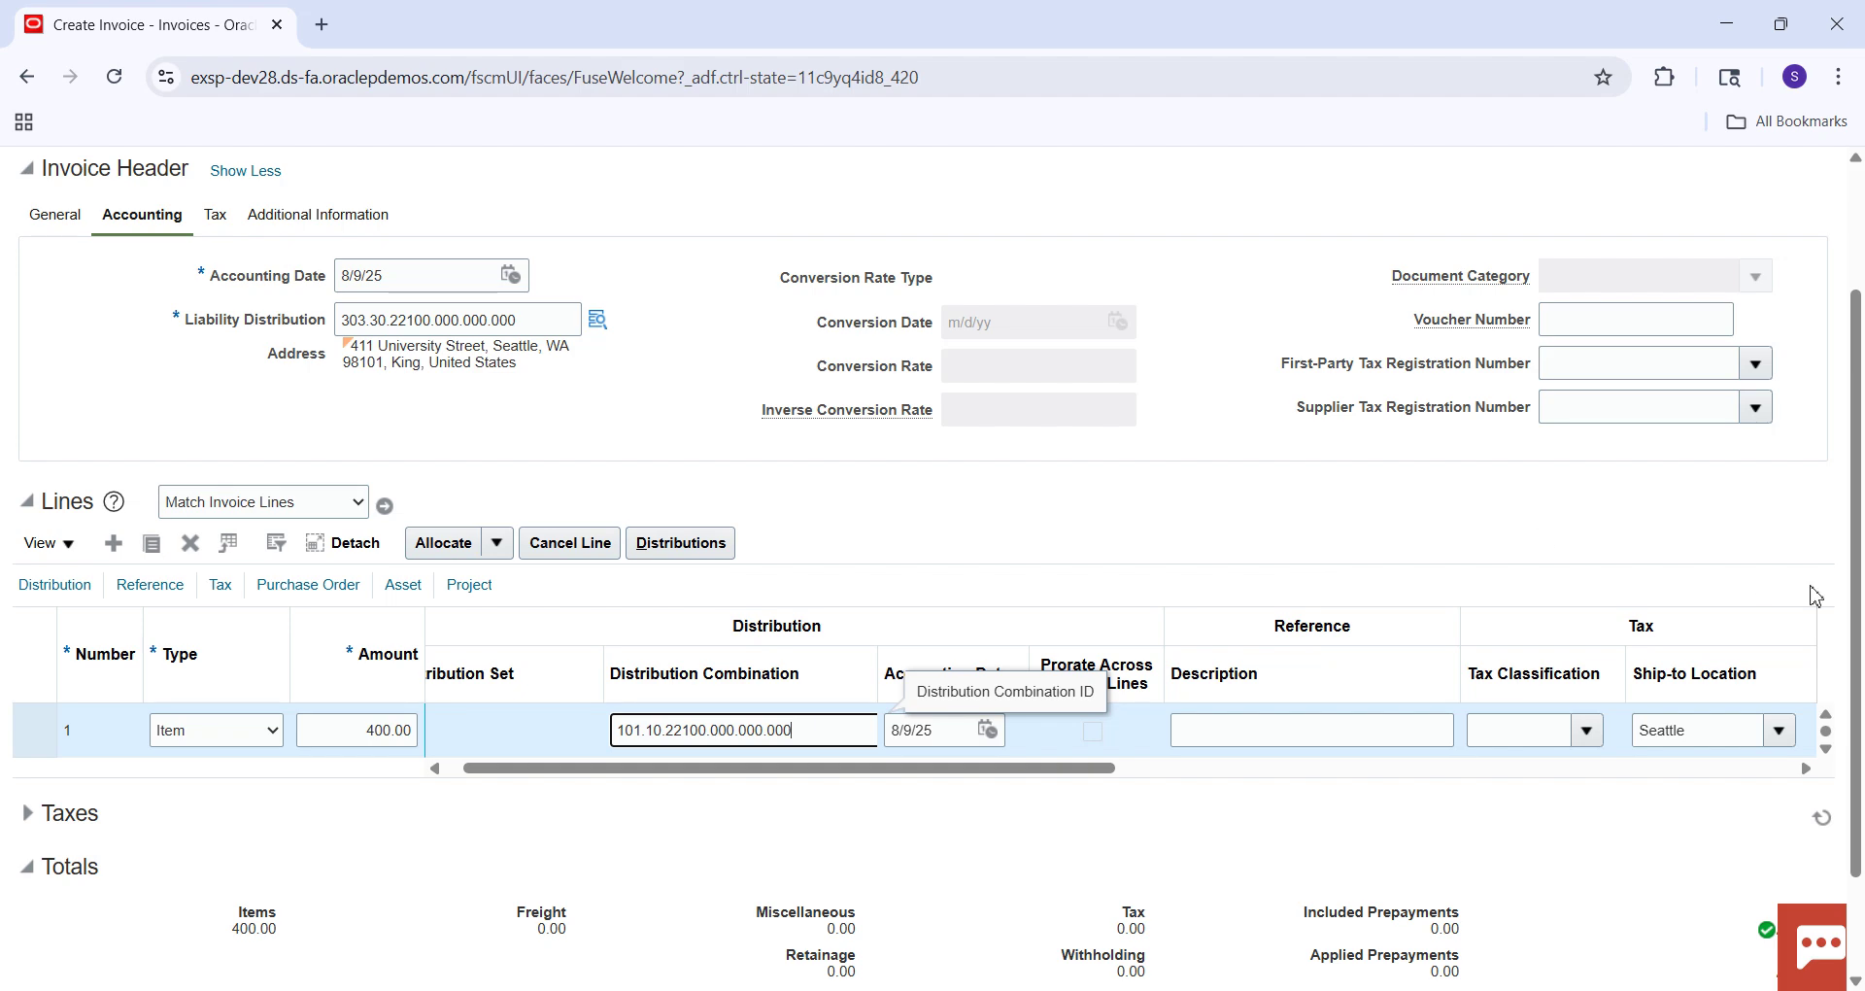
pyautogui.moveTo(1855, 546); pyautogui.dragTo(1861, 647)
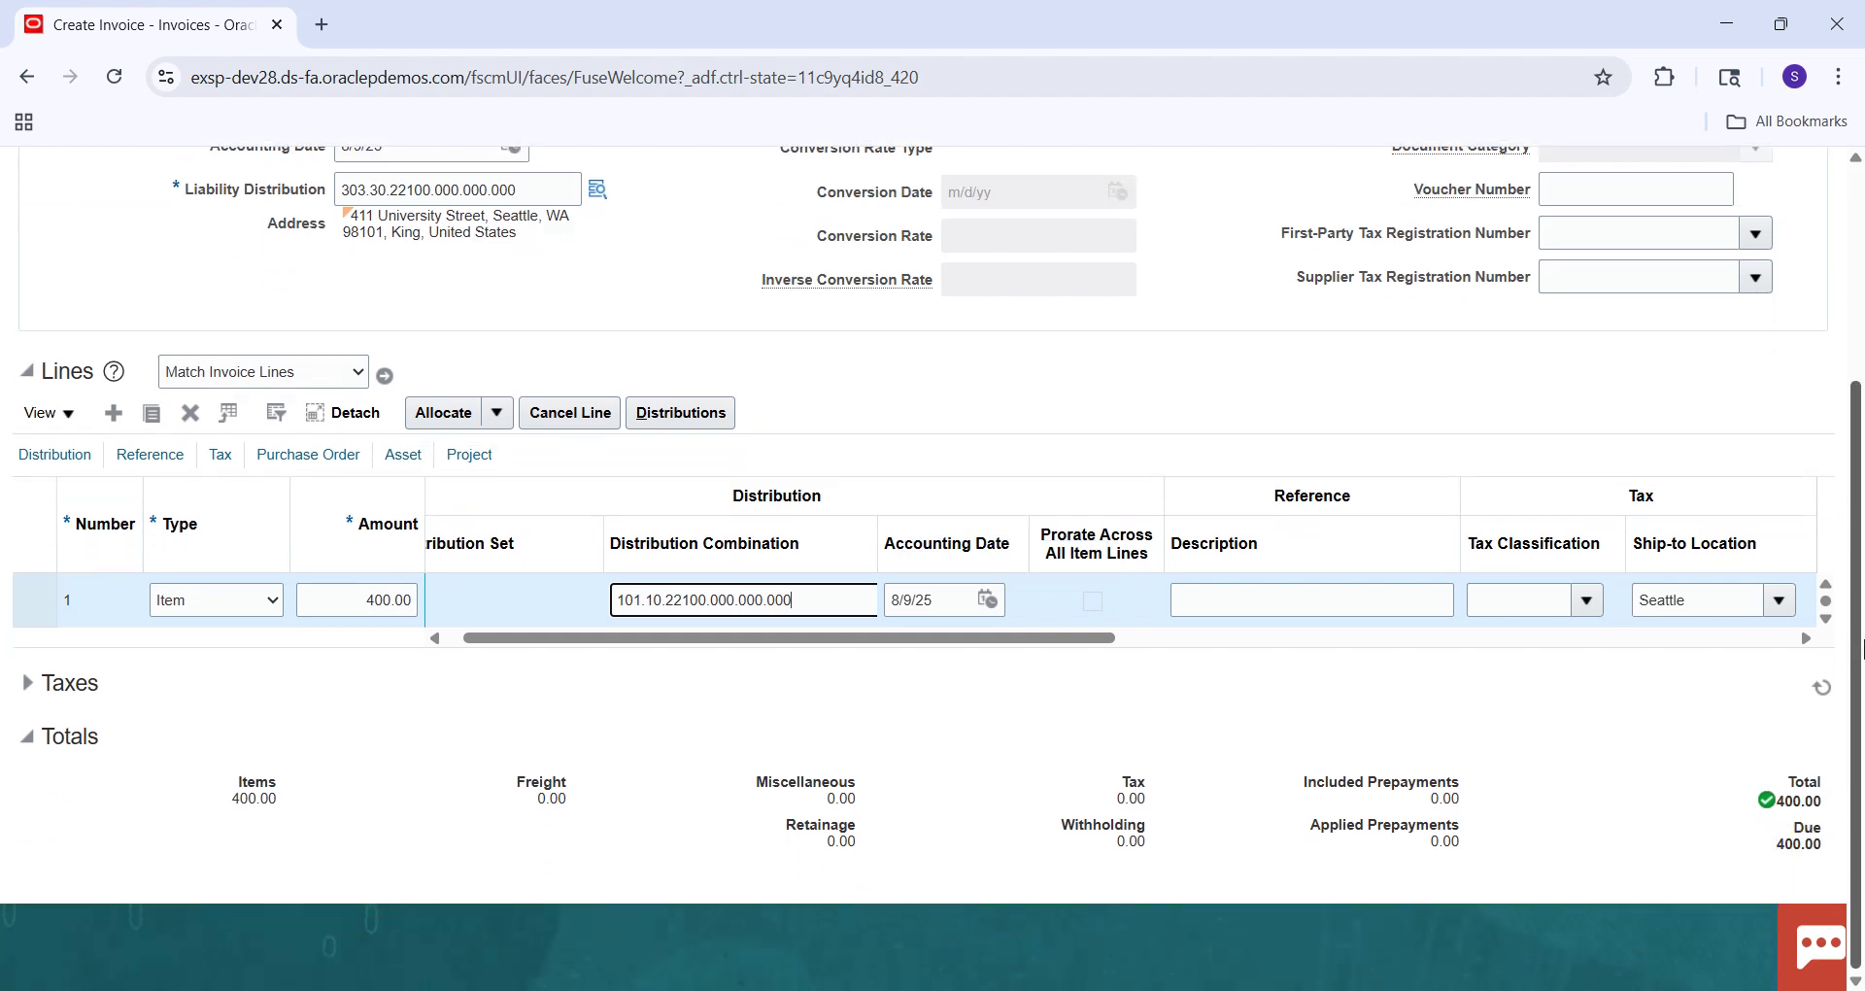
pyautogui.scroll(3, 1862, 646)
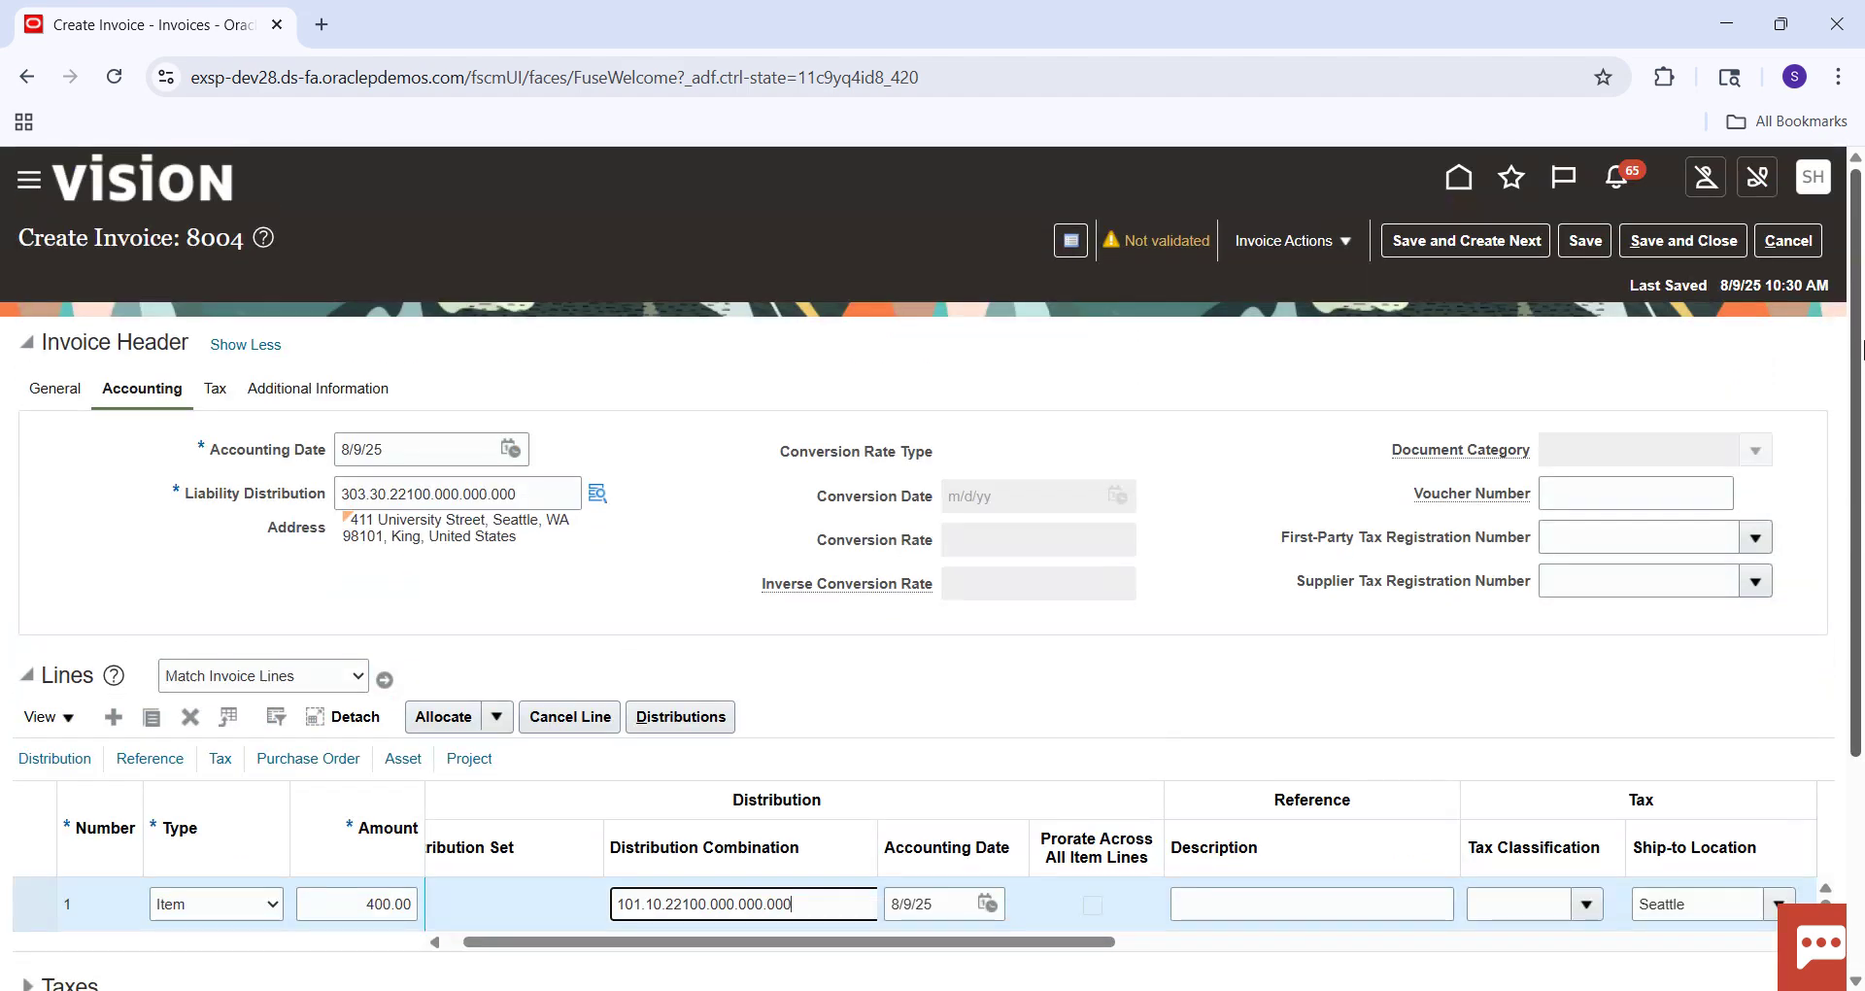
pyautogui.click(1590, 250)
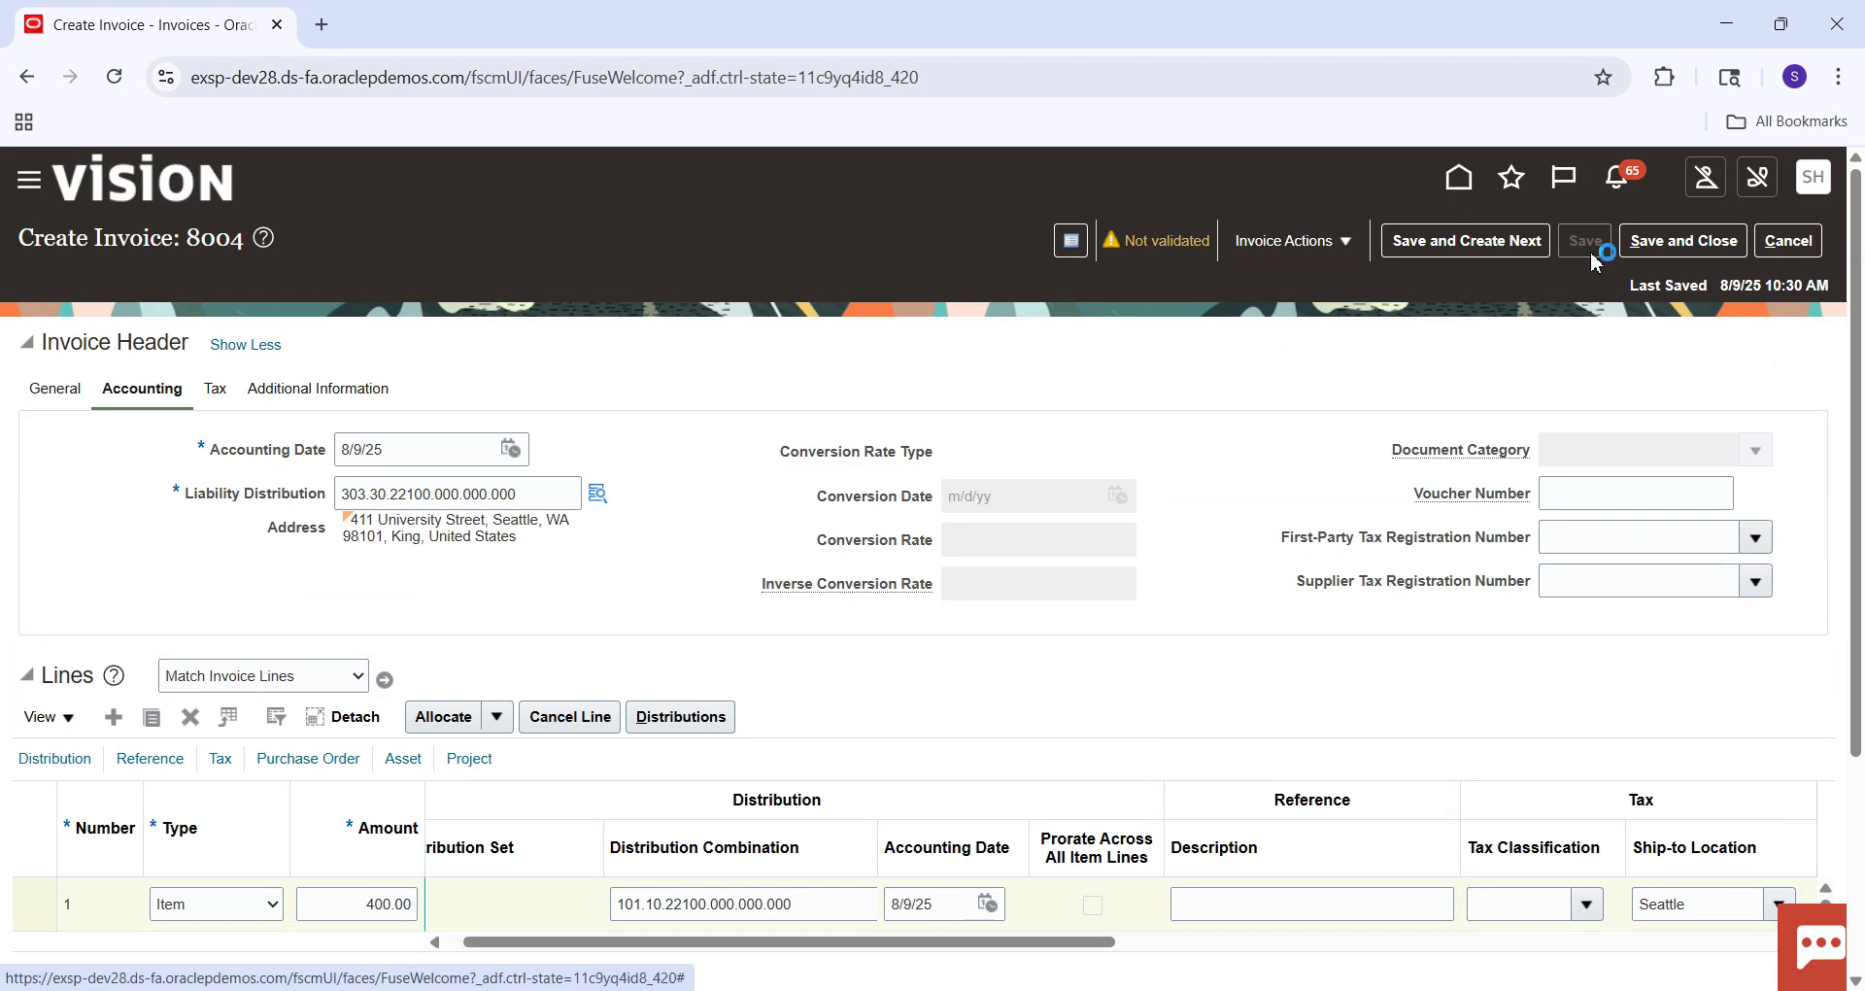
pyautogui.scroll(-3, 1853, 262)
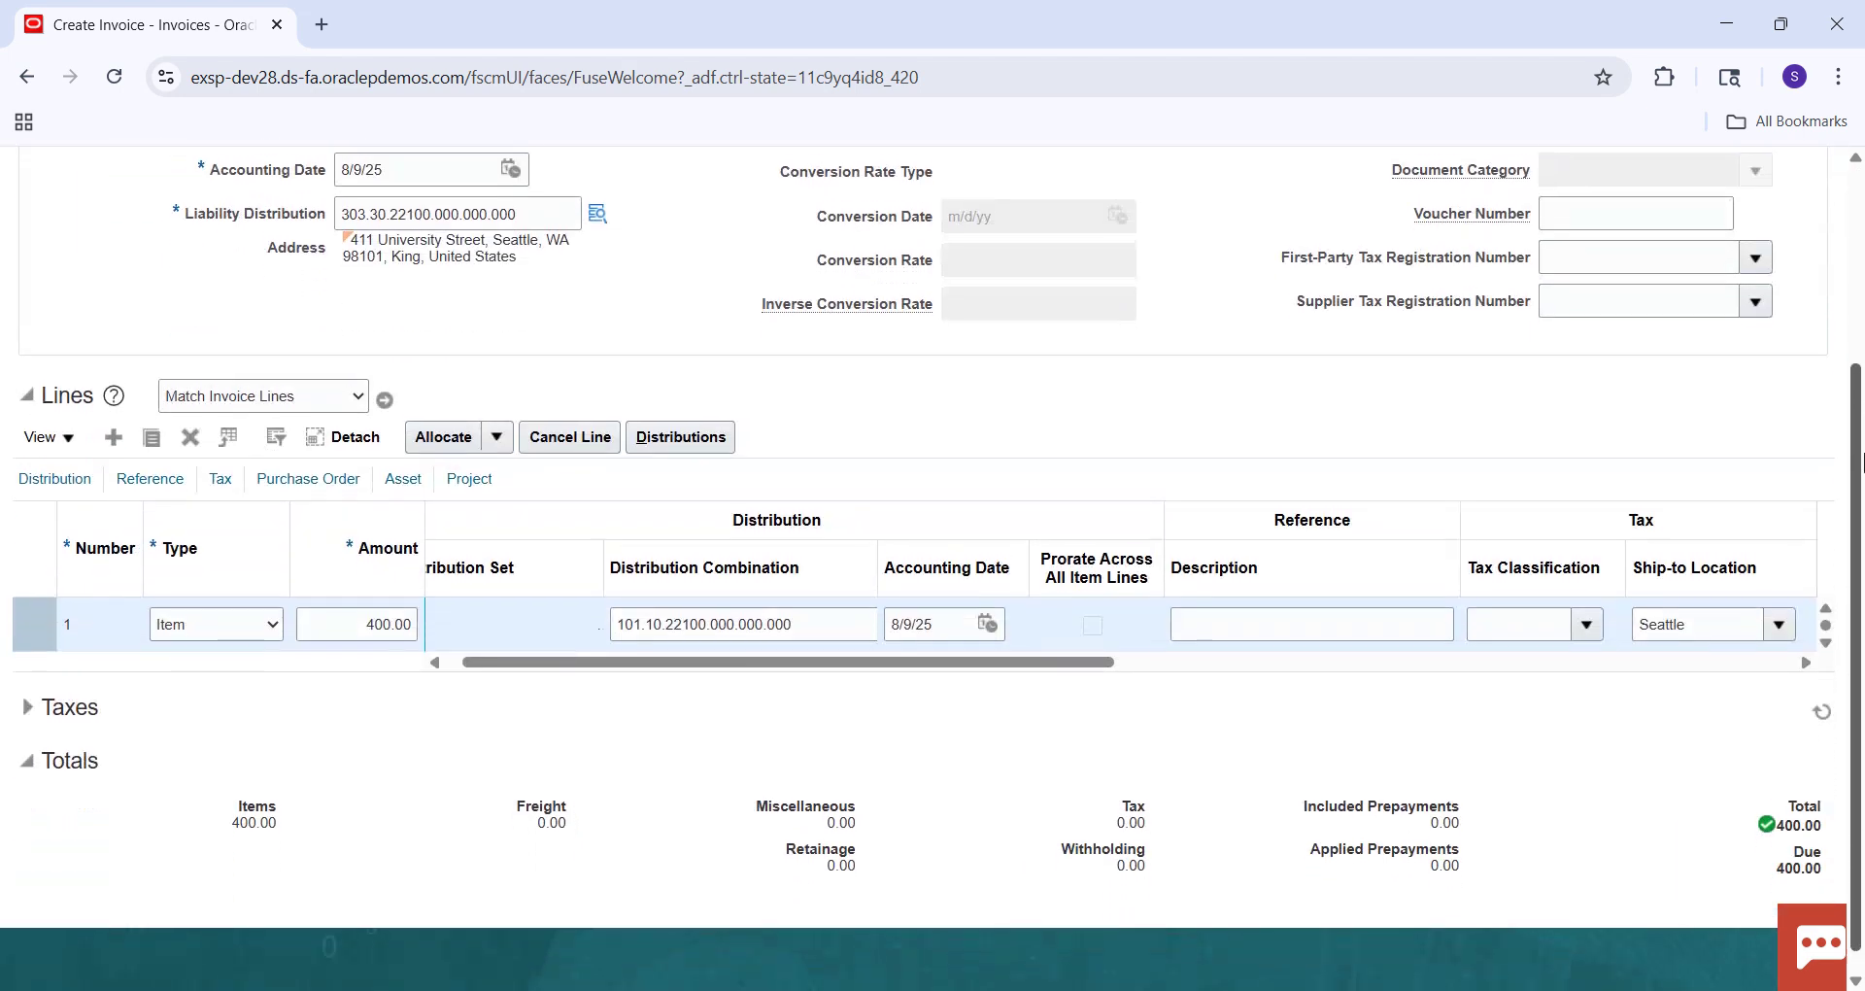
pyautogui.scroll(3, 1854, 262)
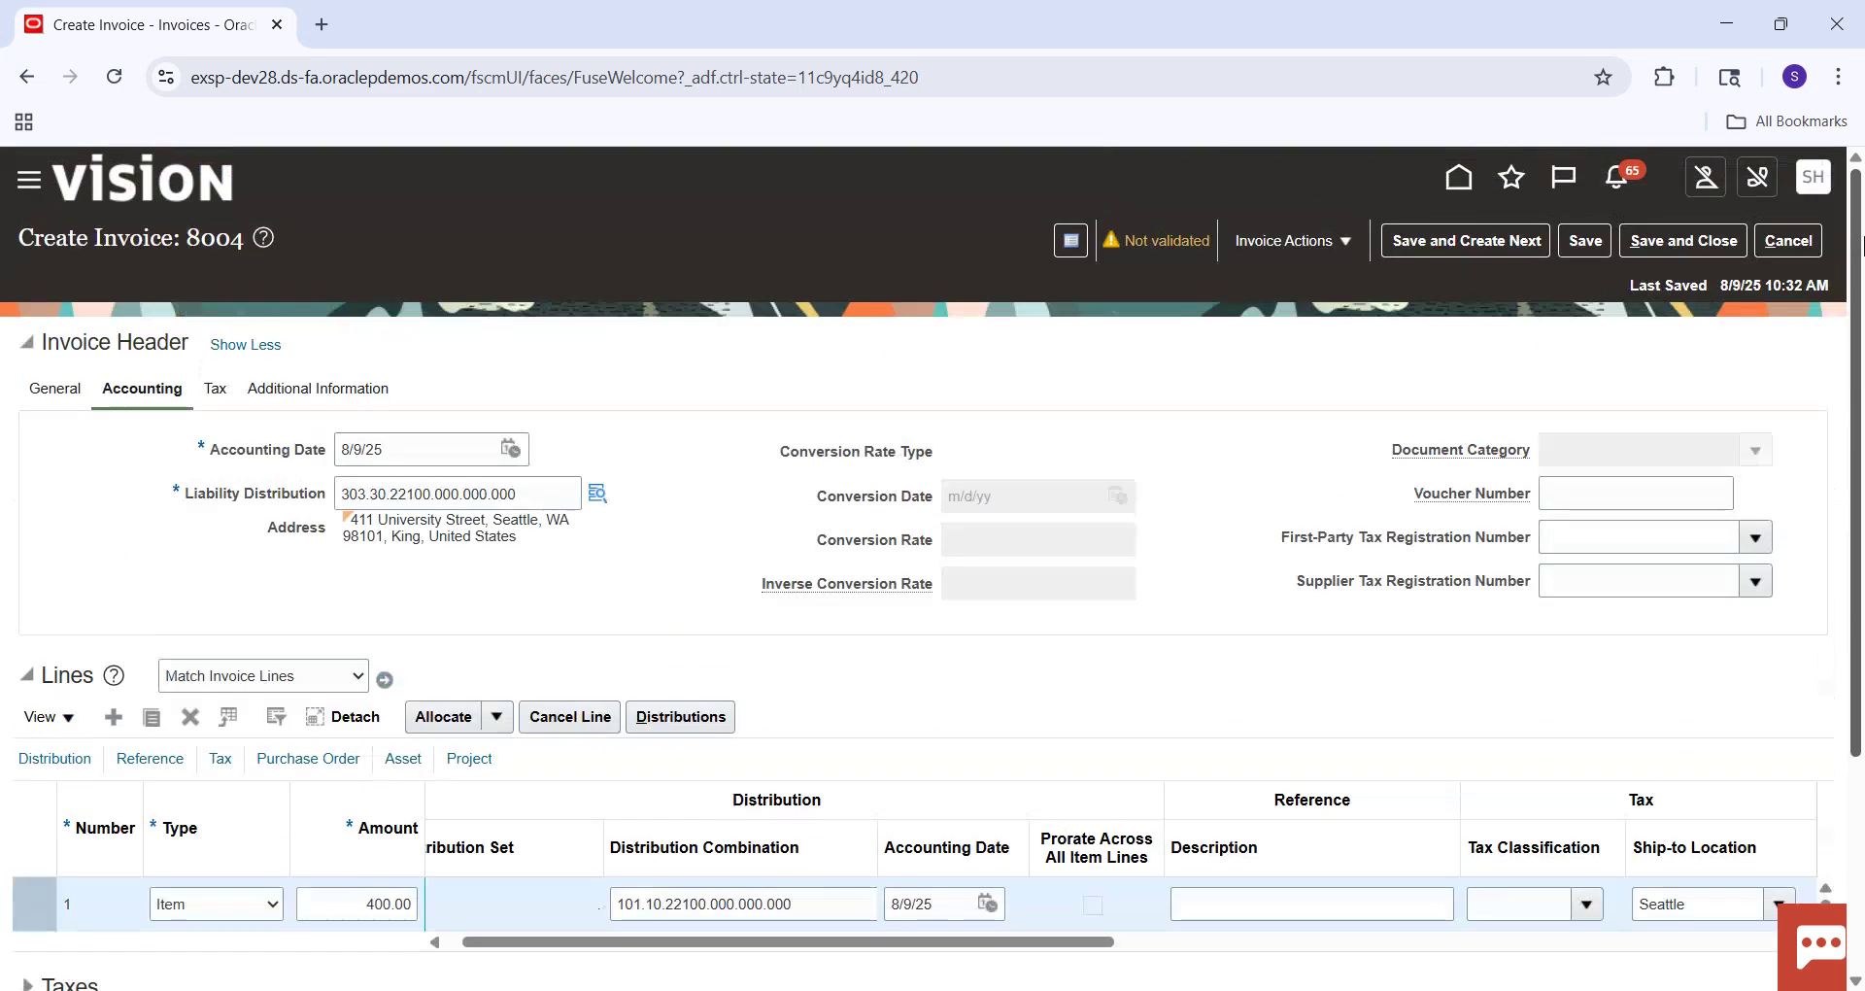
# Validate invoice 8004, review its hold summary, and confirm totals of 38.00 tax and 438.00.
pyautogui.click(1345, 248)
pyautogui.click(1342, 362)
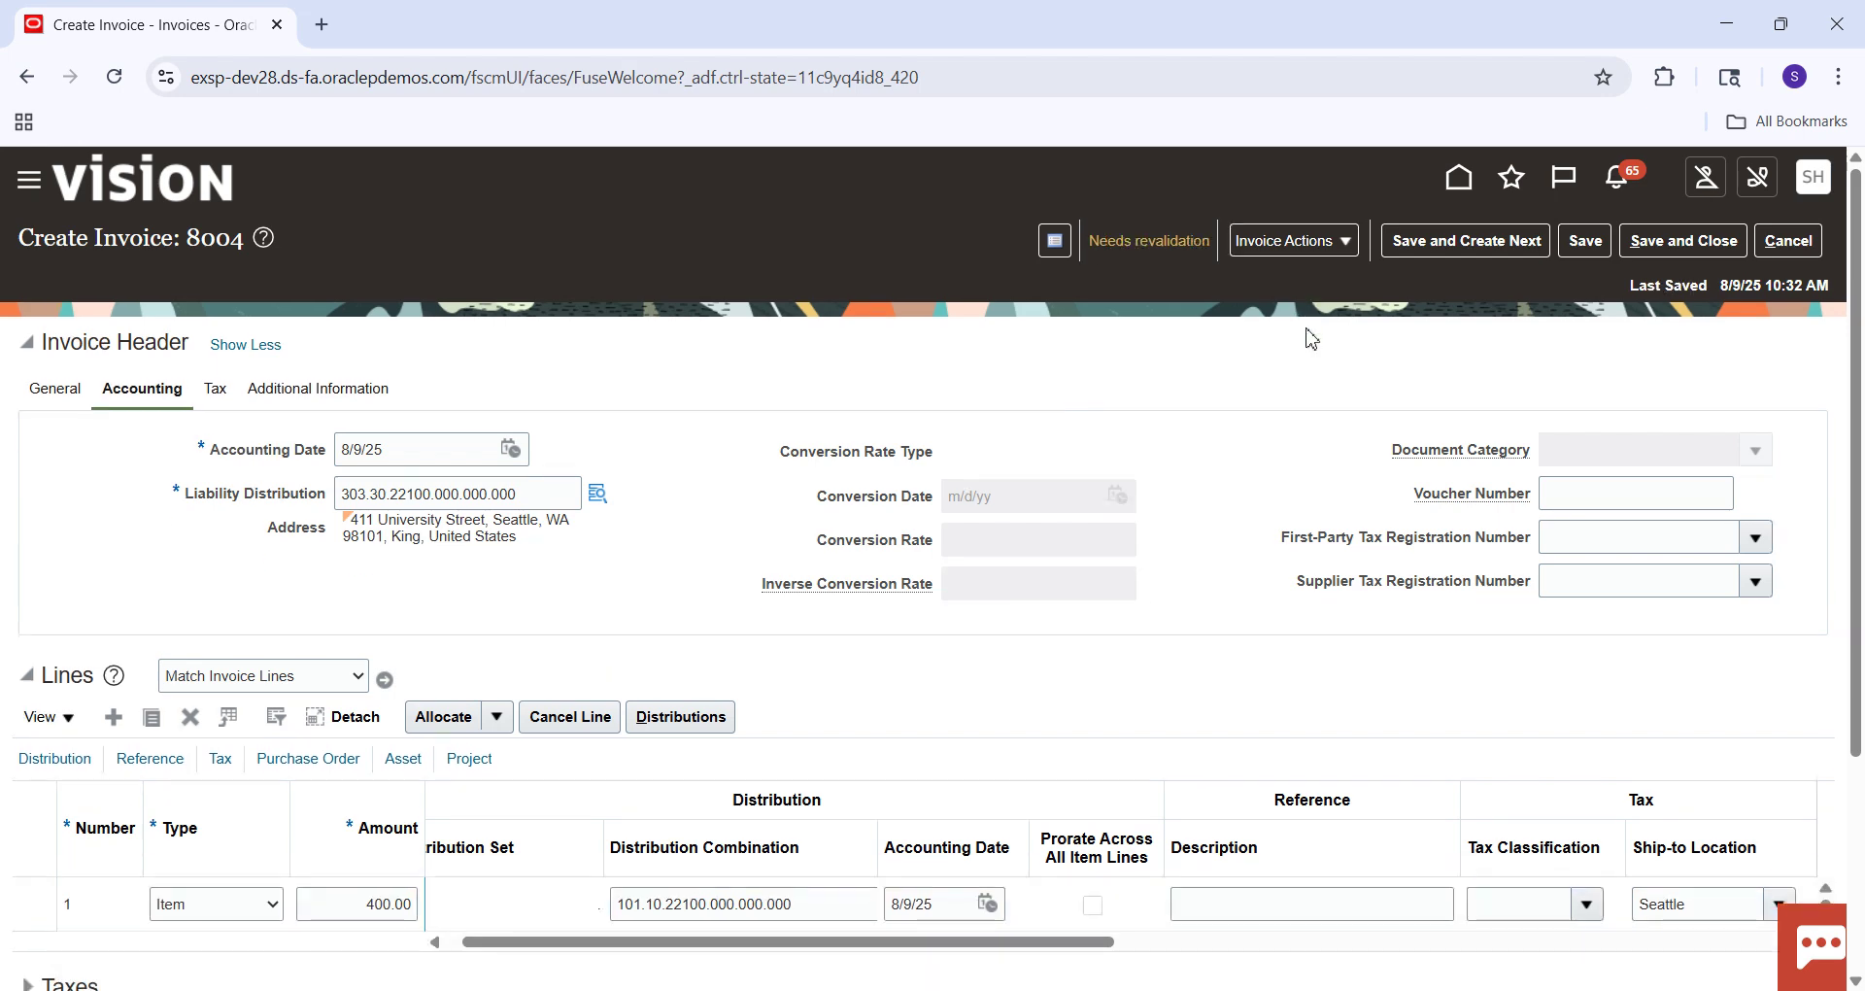
pyautogui.click(1198, 242)
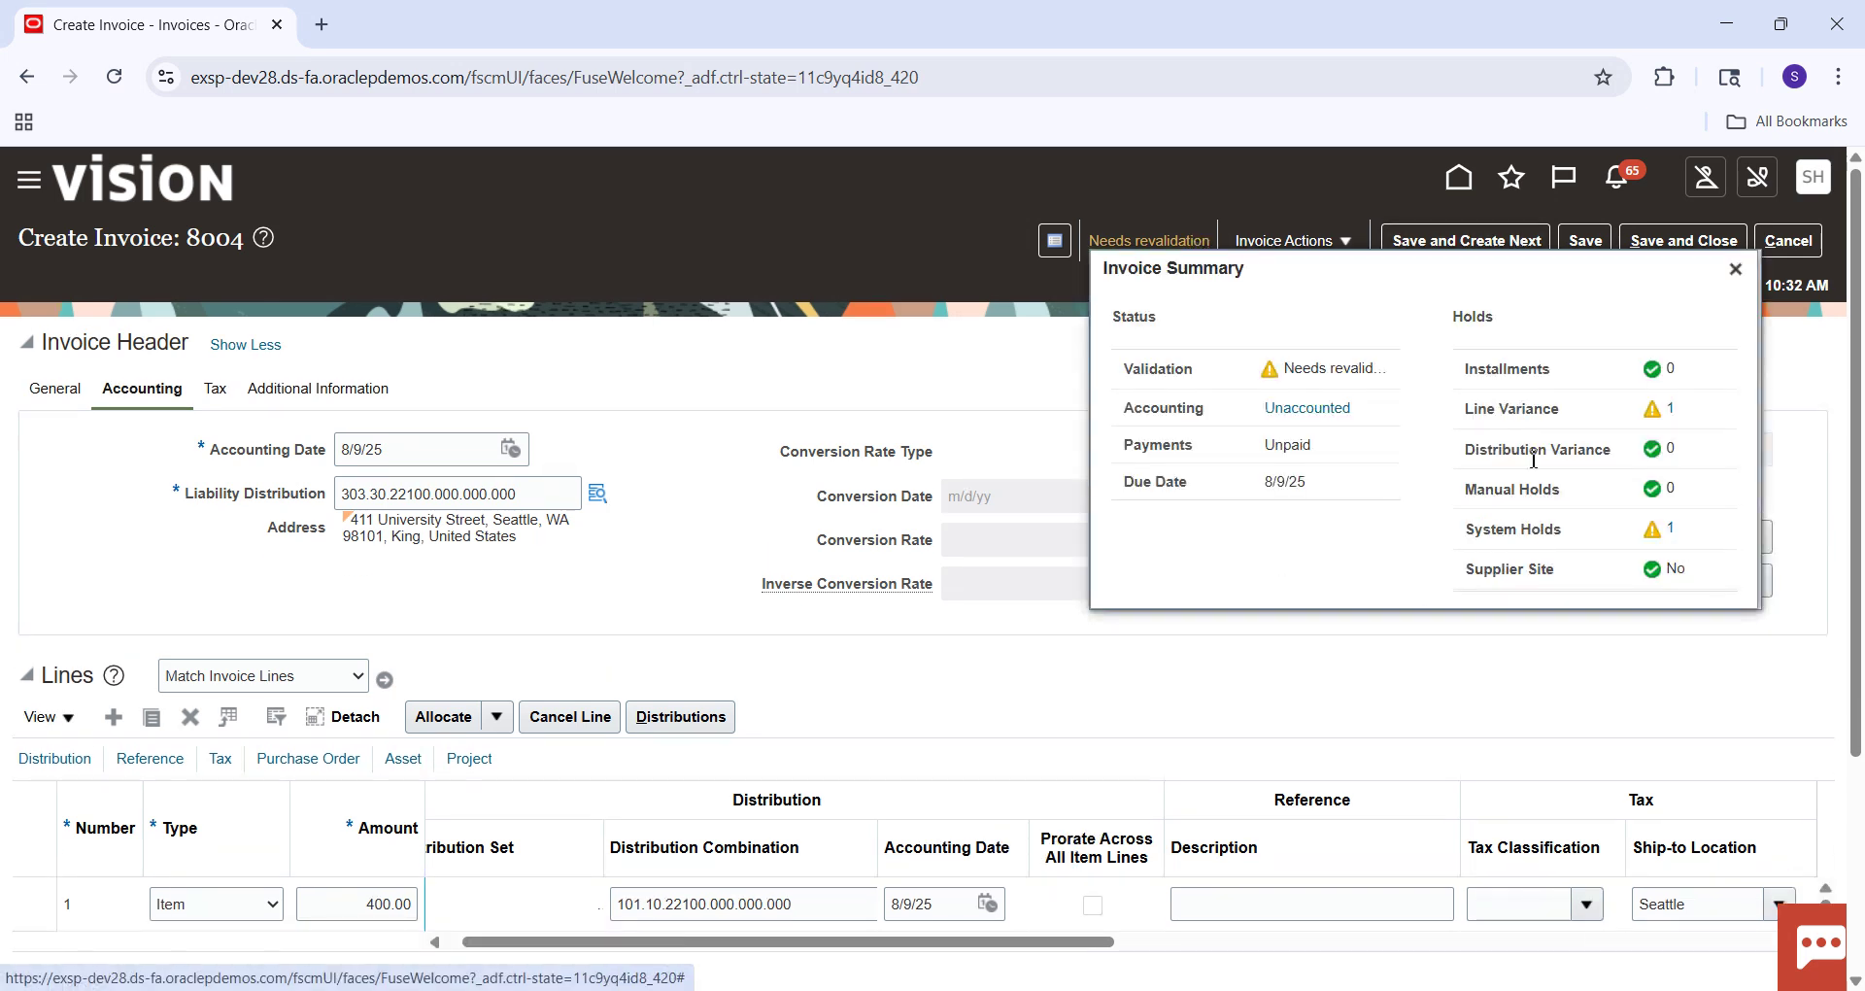
pyautogui.click(1736, 268)
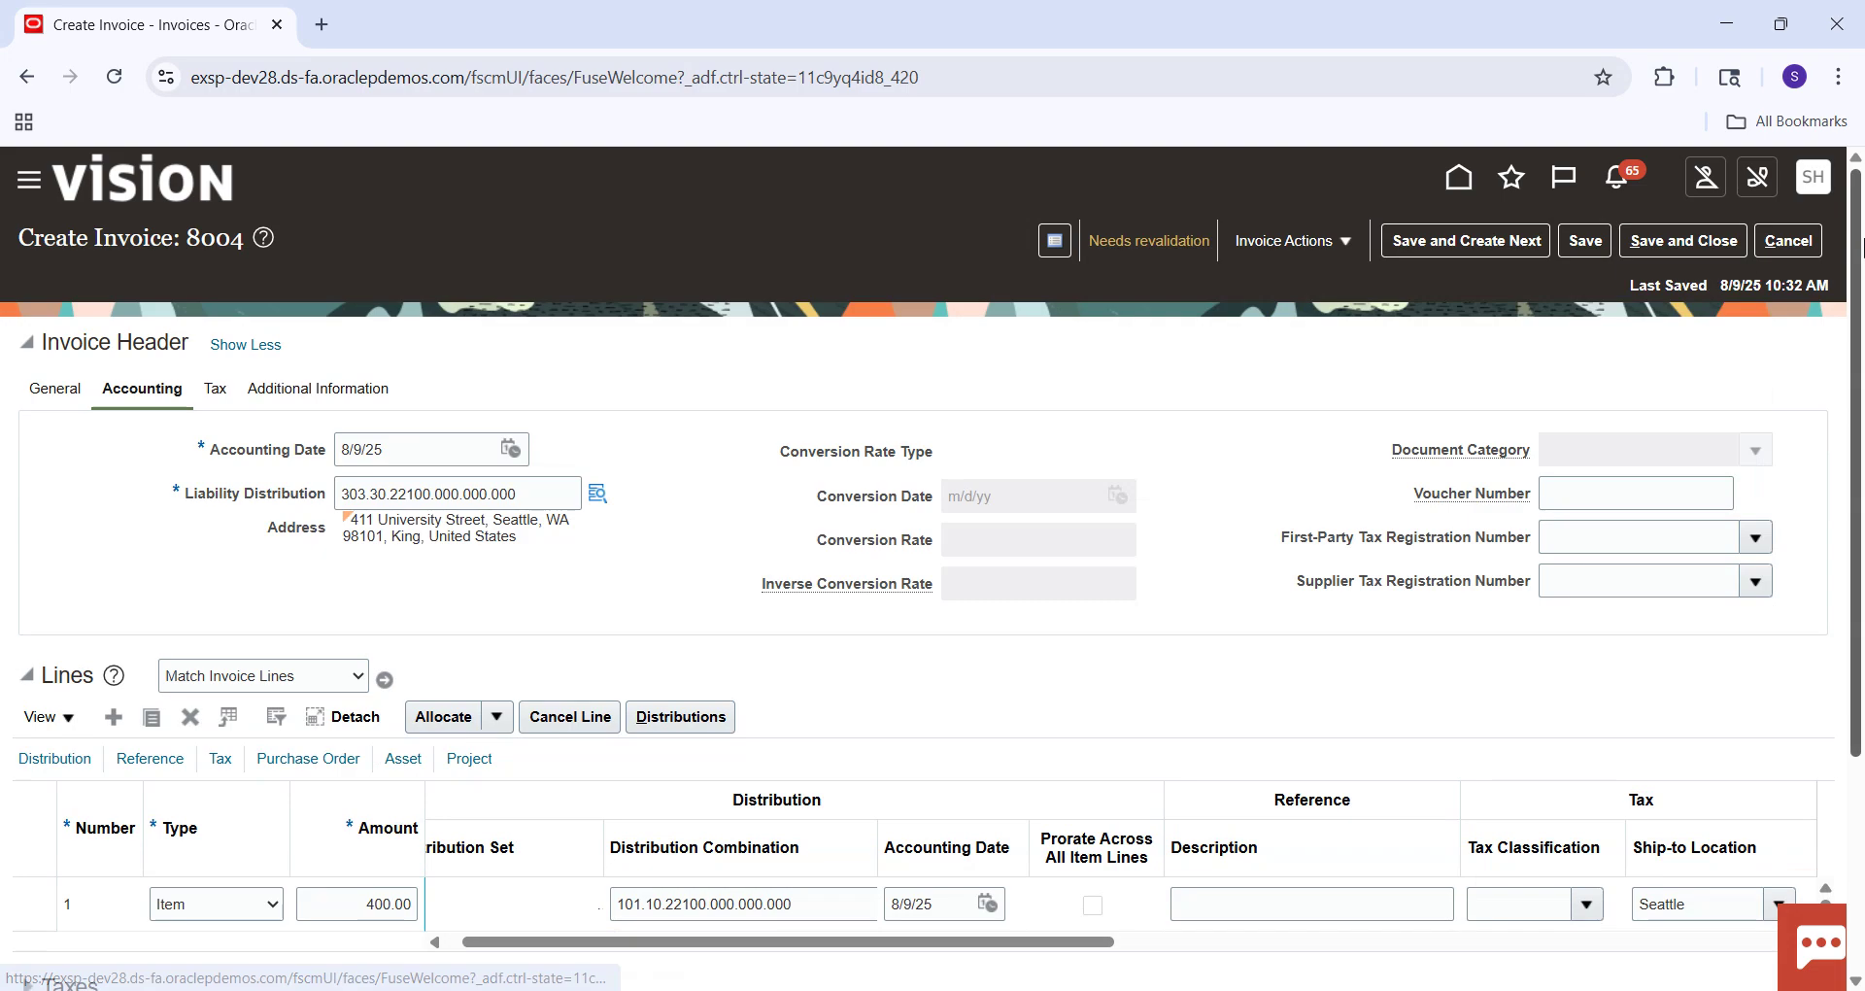
pyautogui.moveTo(1862, 243); pyautogui.dragTo(1862, 476)
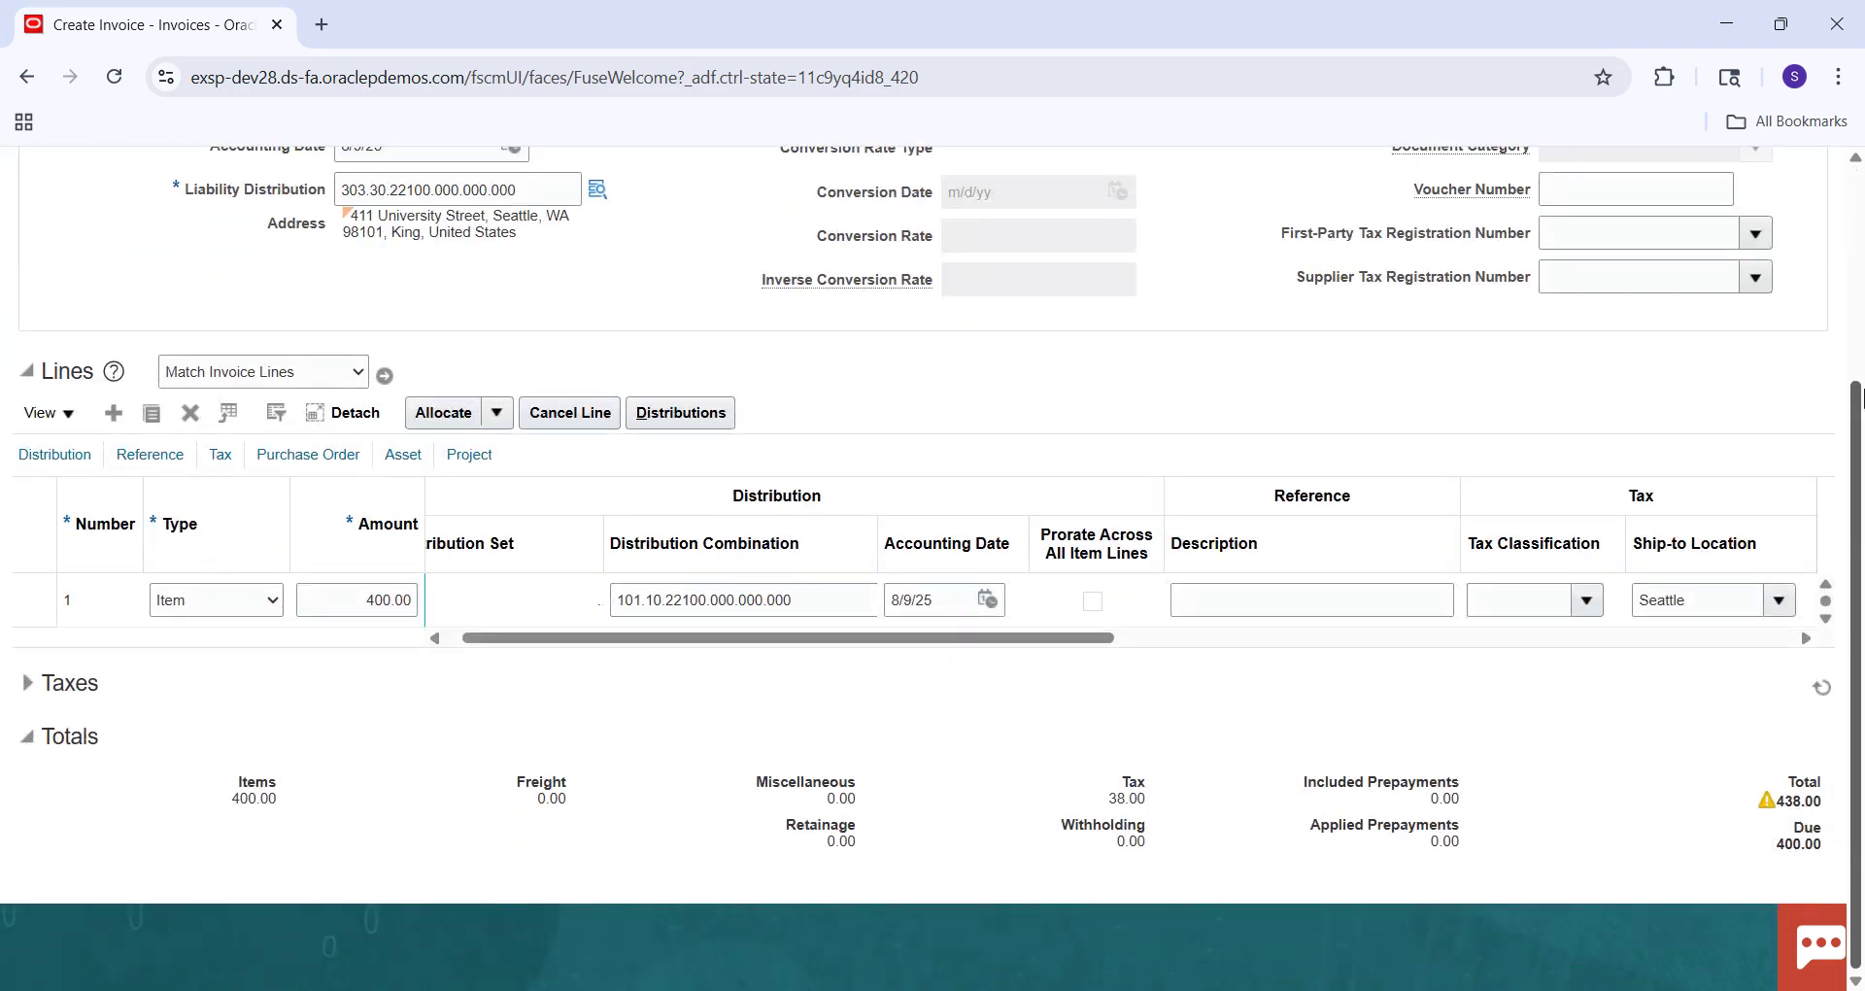
pyautogui.scroll(3, 760, 428)
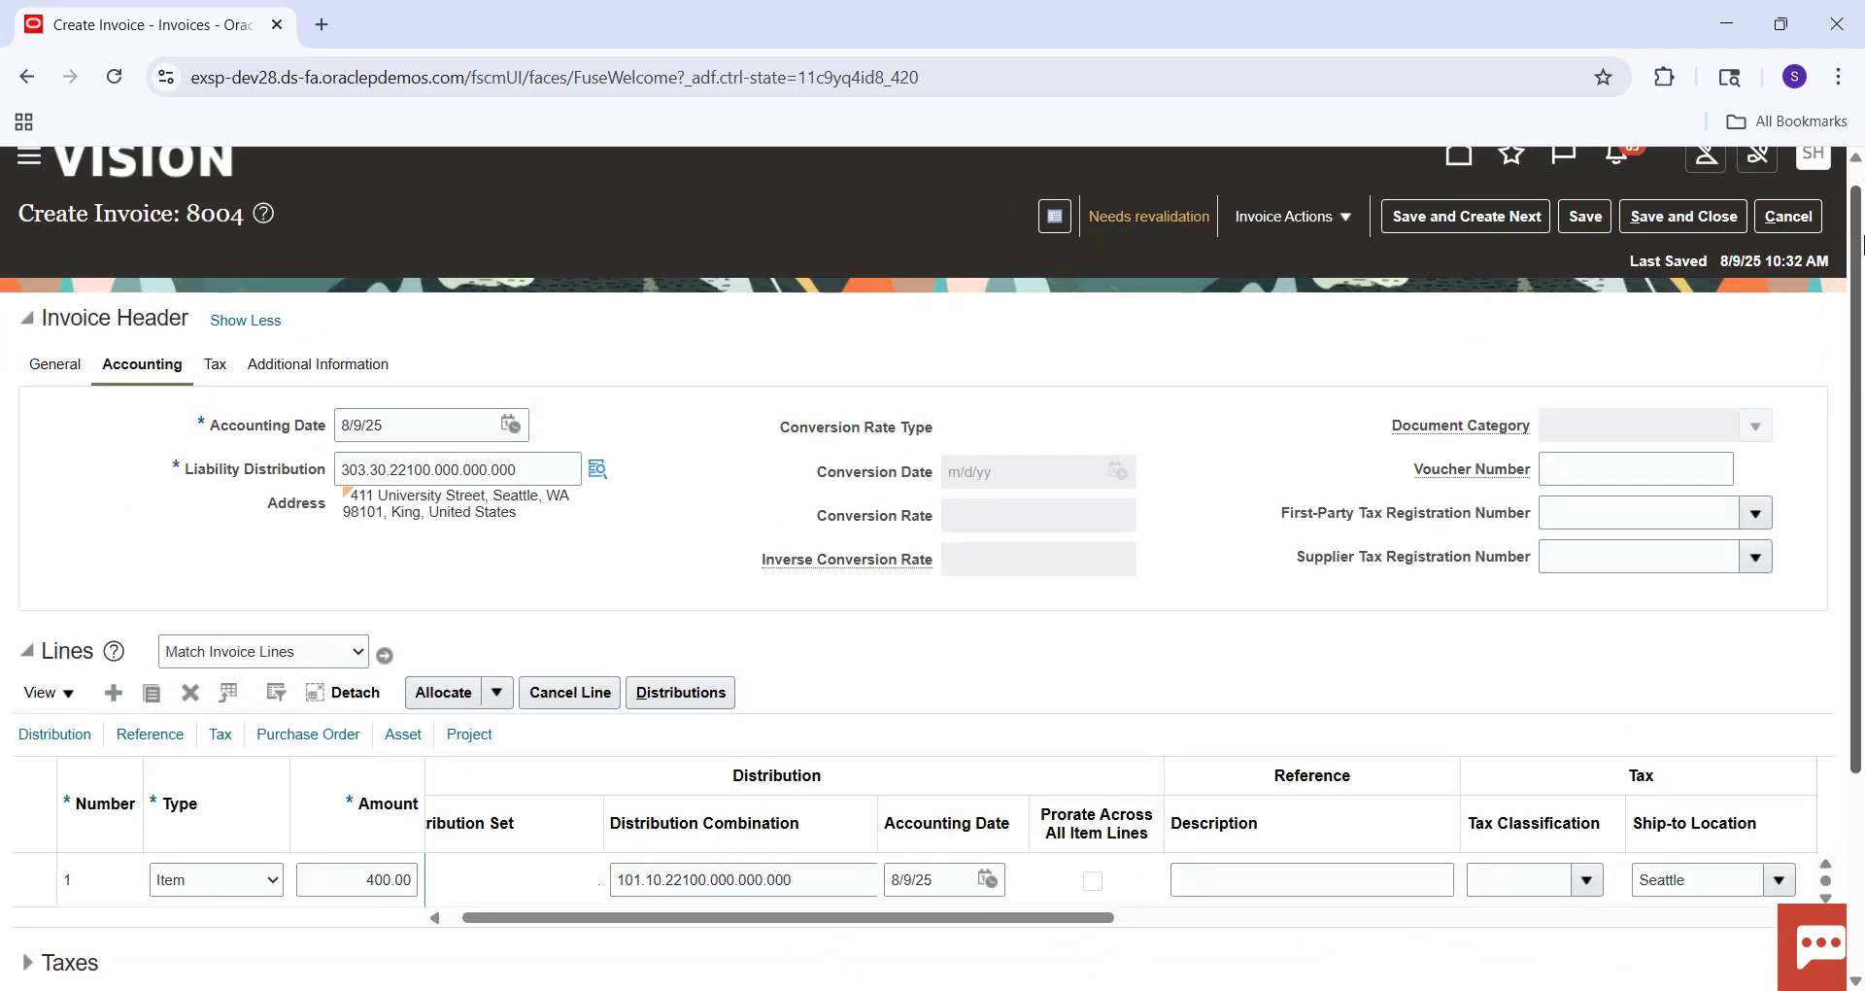
# Change invoice 8004's amount to 438.00 on the General tab and save it.
pyautogui.click(54, 364)
pyautogui.click(1127, 470)
pyautogui.press('BackSpace')
pyautogui.press('BackSpace')
pyautogui.write('38')
pyautogui.press('Tab')
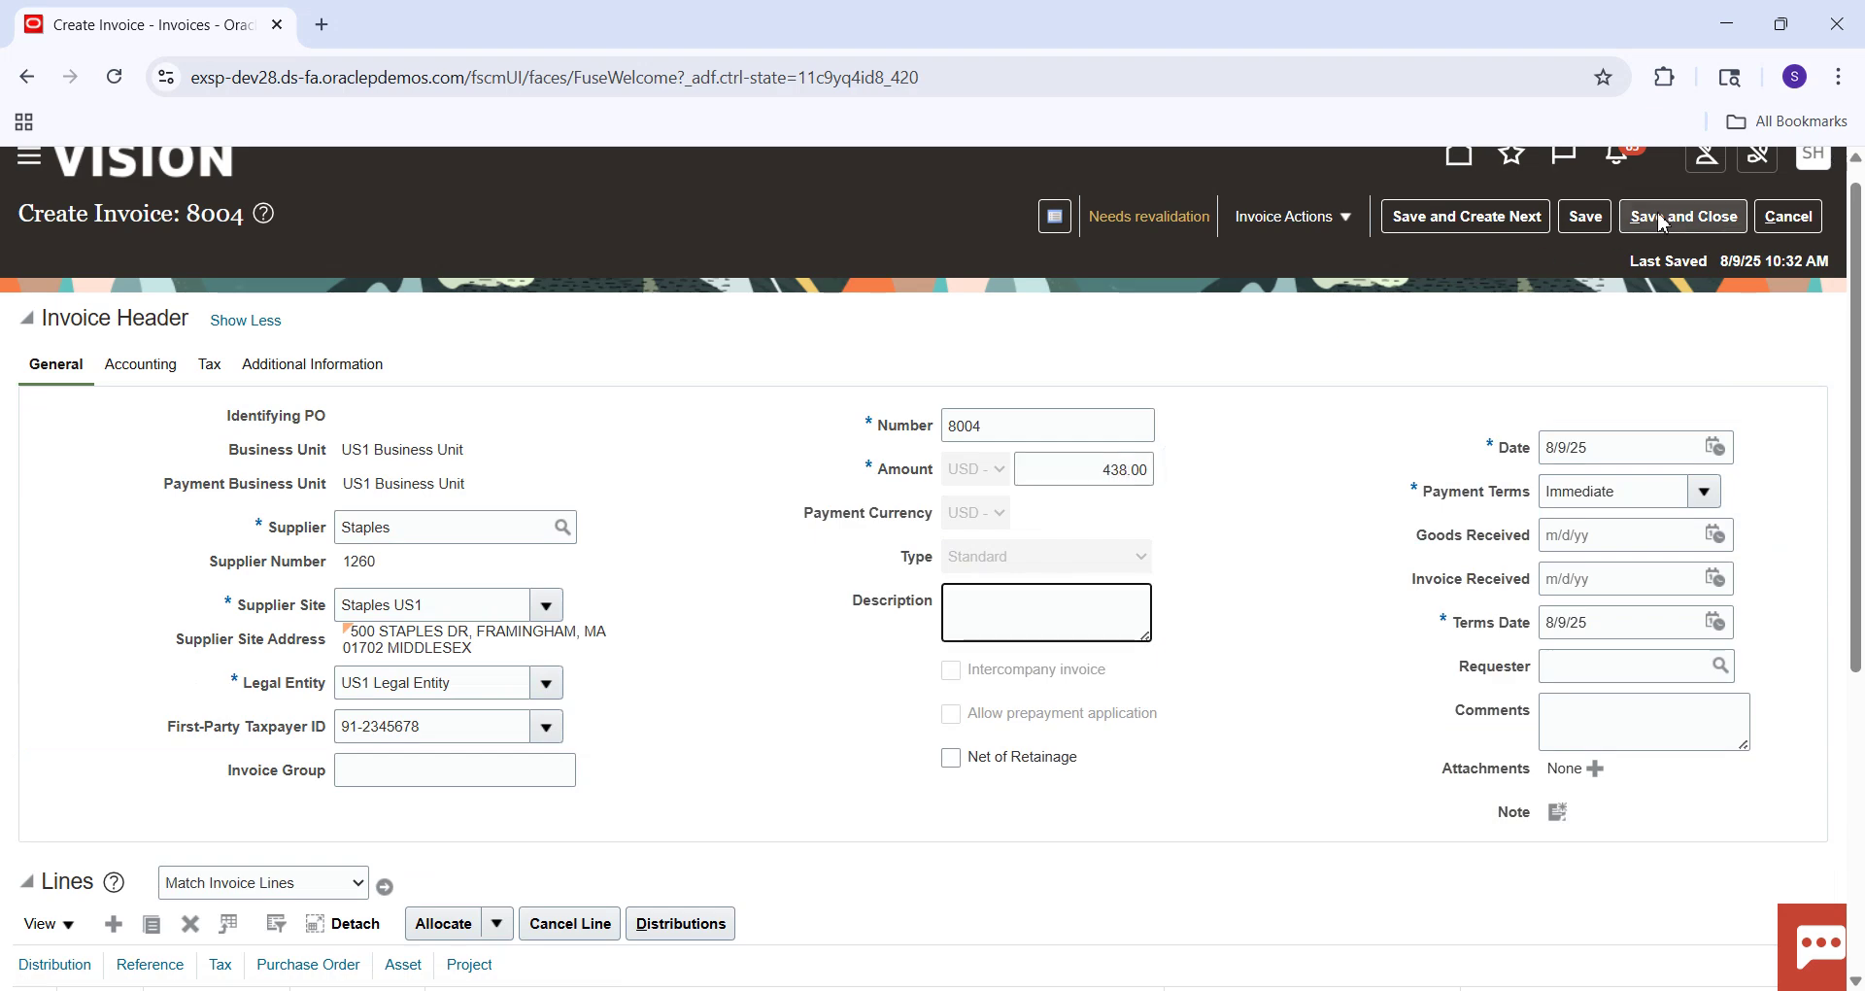
pyautogui.click(1586, 216)
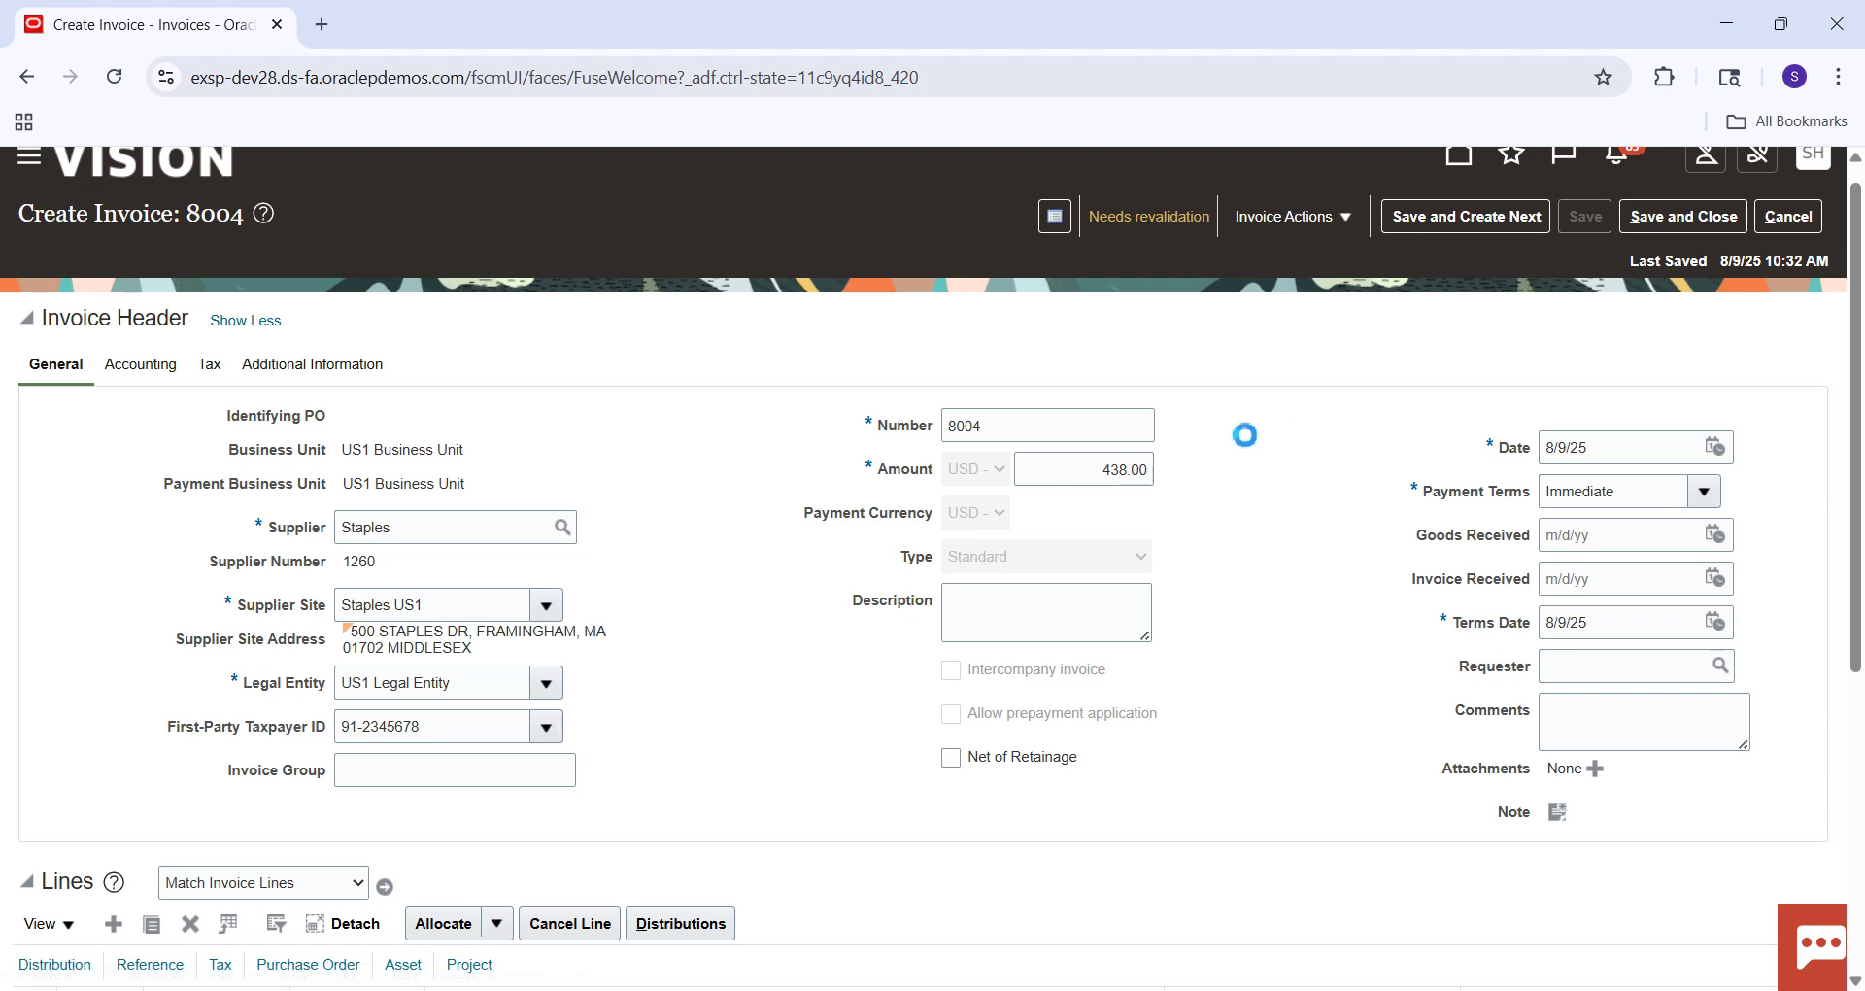
# Validate the updated invoice from Invoice Actions.
pyautogui.click(1344, 218)
pyautogui.click(1317, 330)
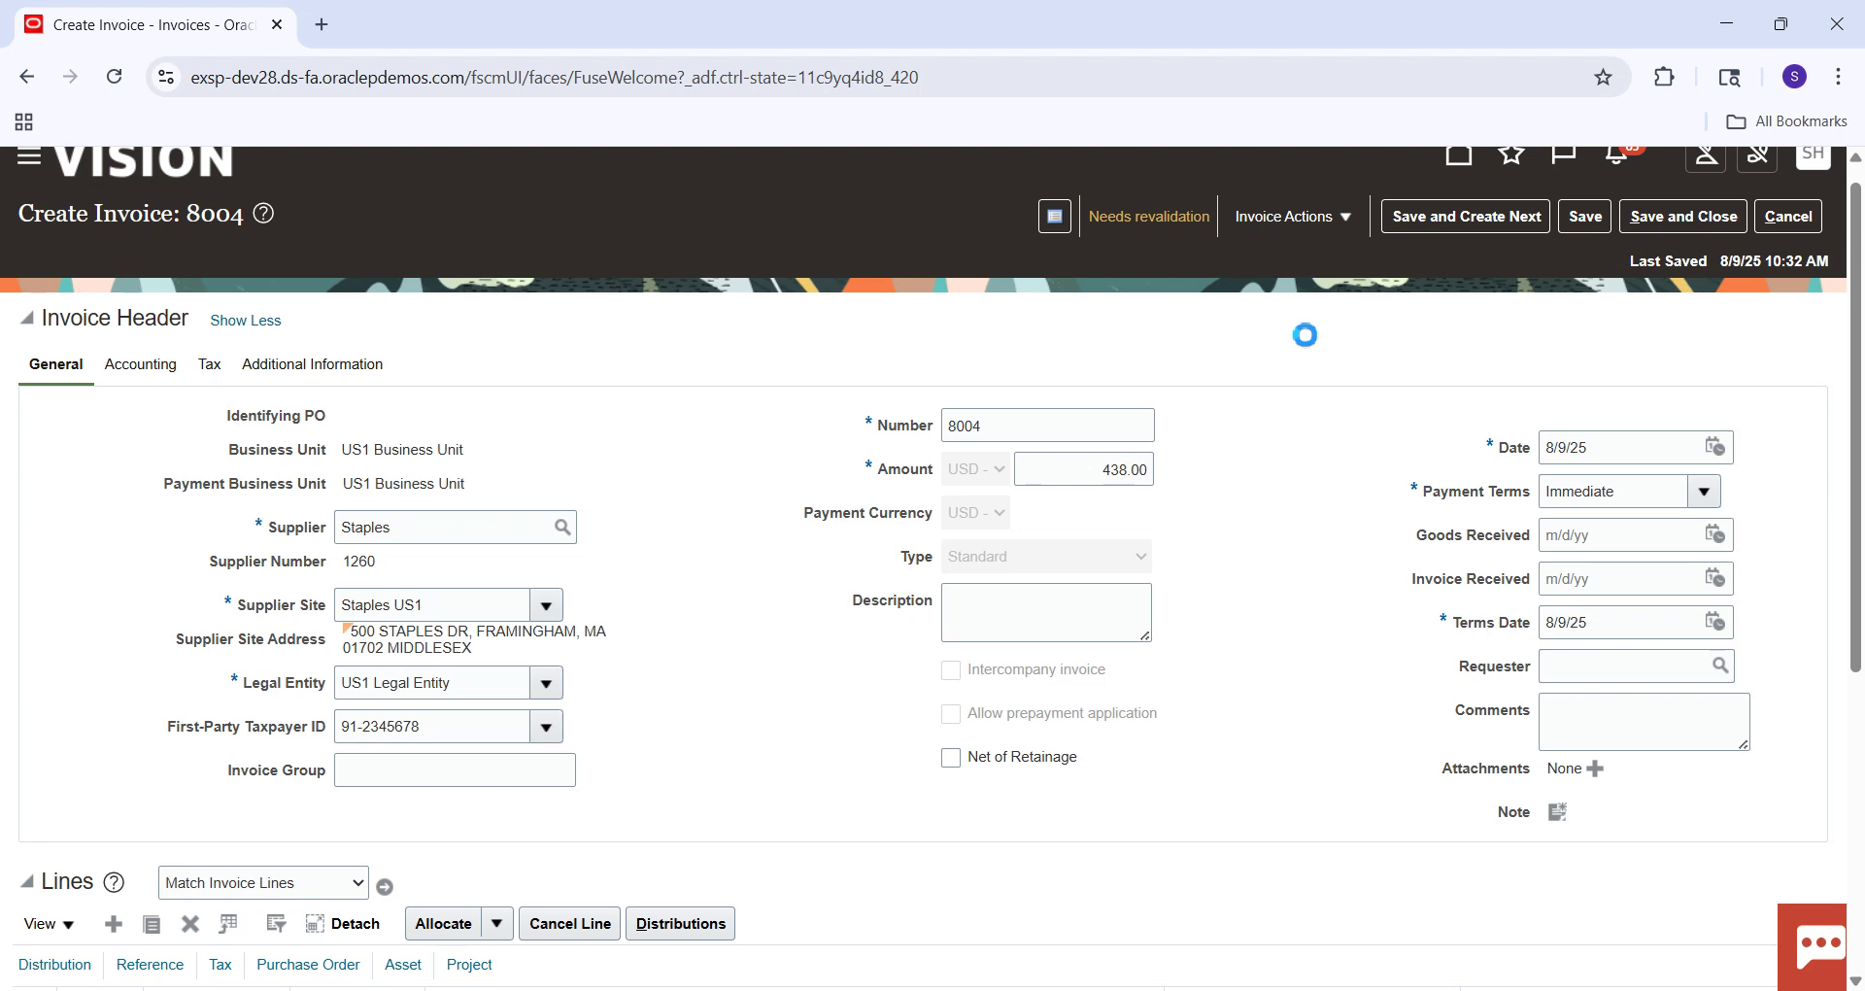
pyautogui.click(1344, 216)
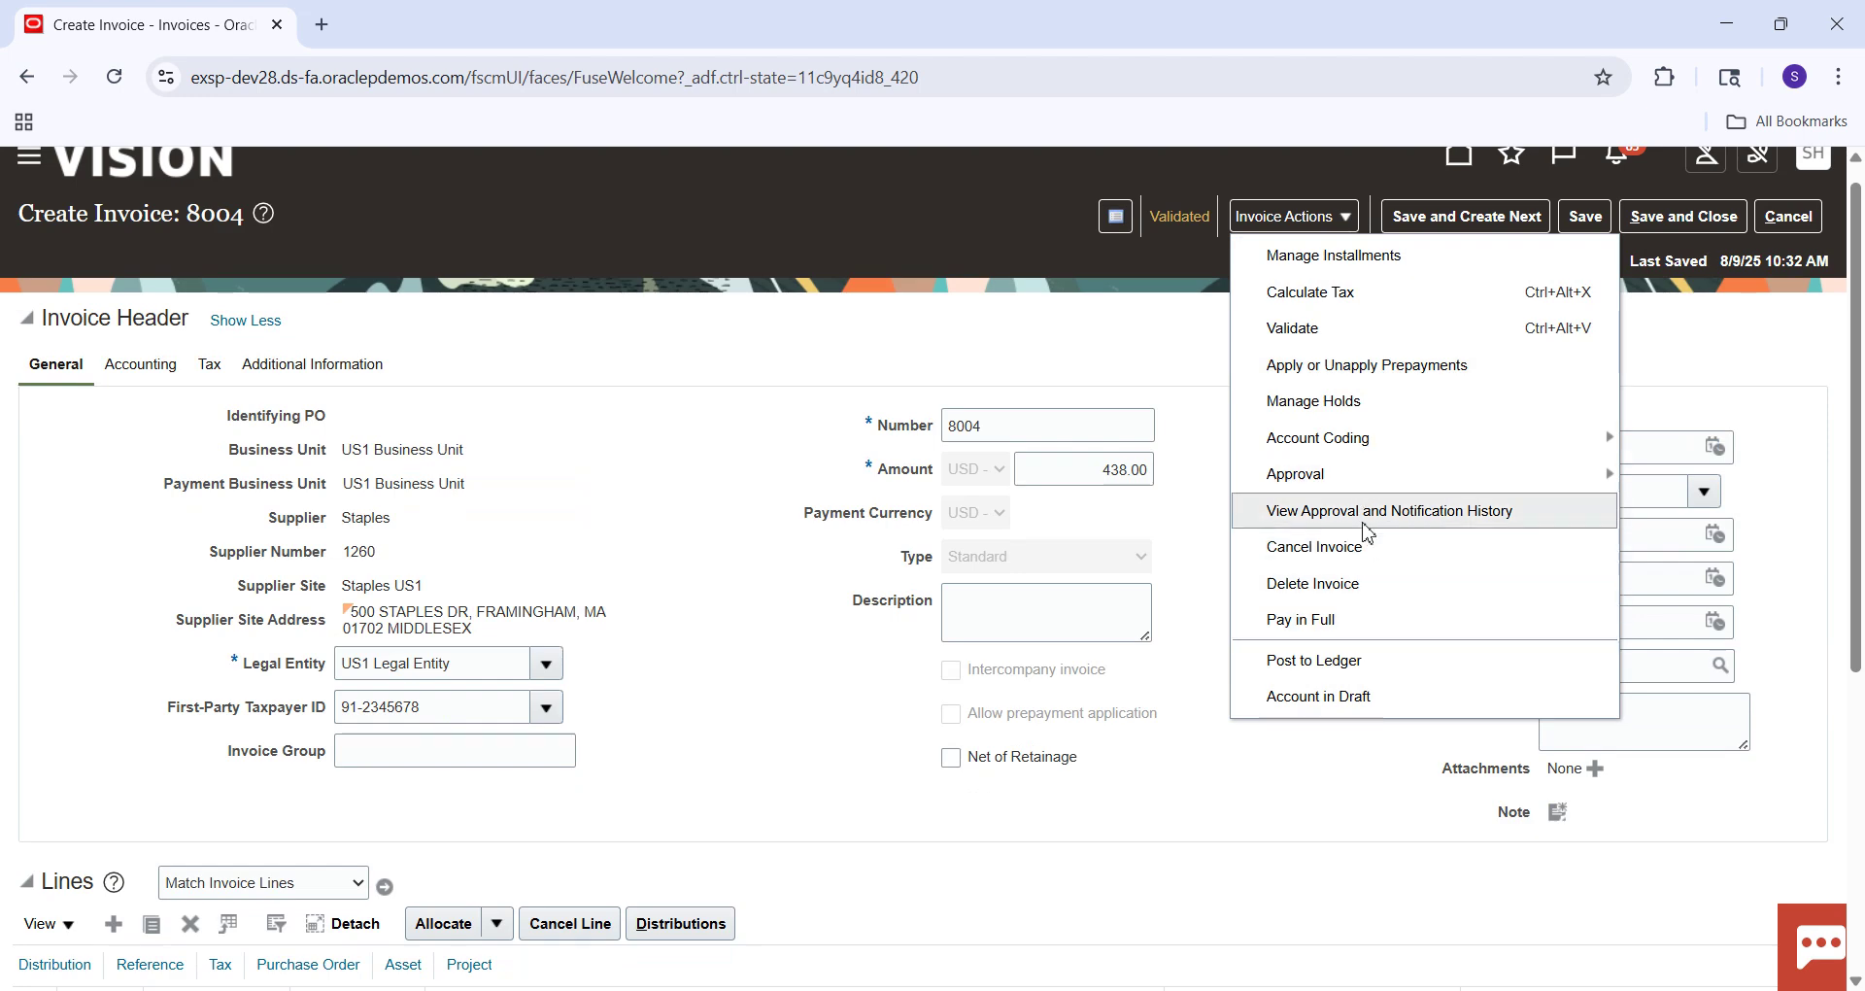
# Attempt Force Approve on invoice 8004 and dismiss the not-applicable error.
pyautogui.moveTo(1383, 480)
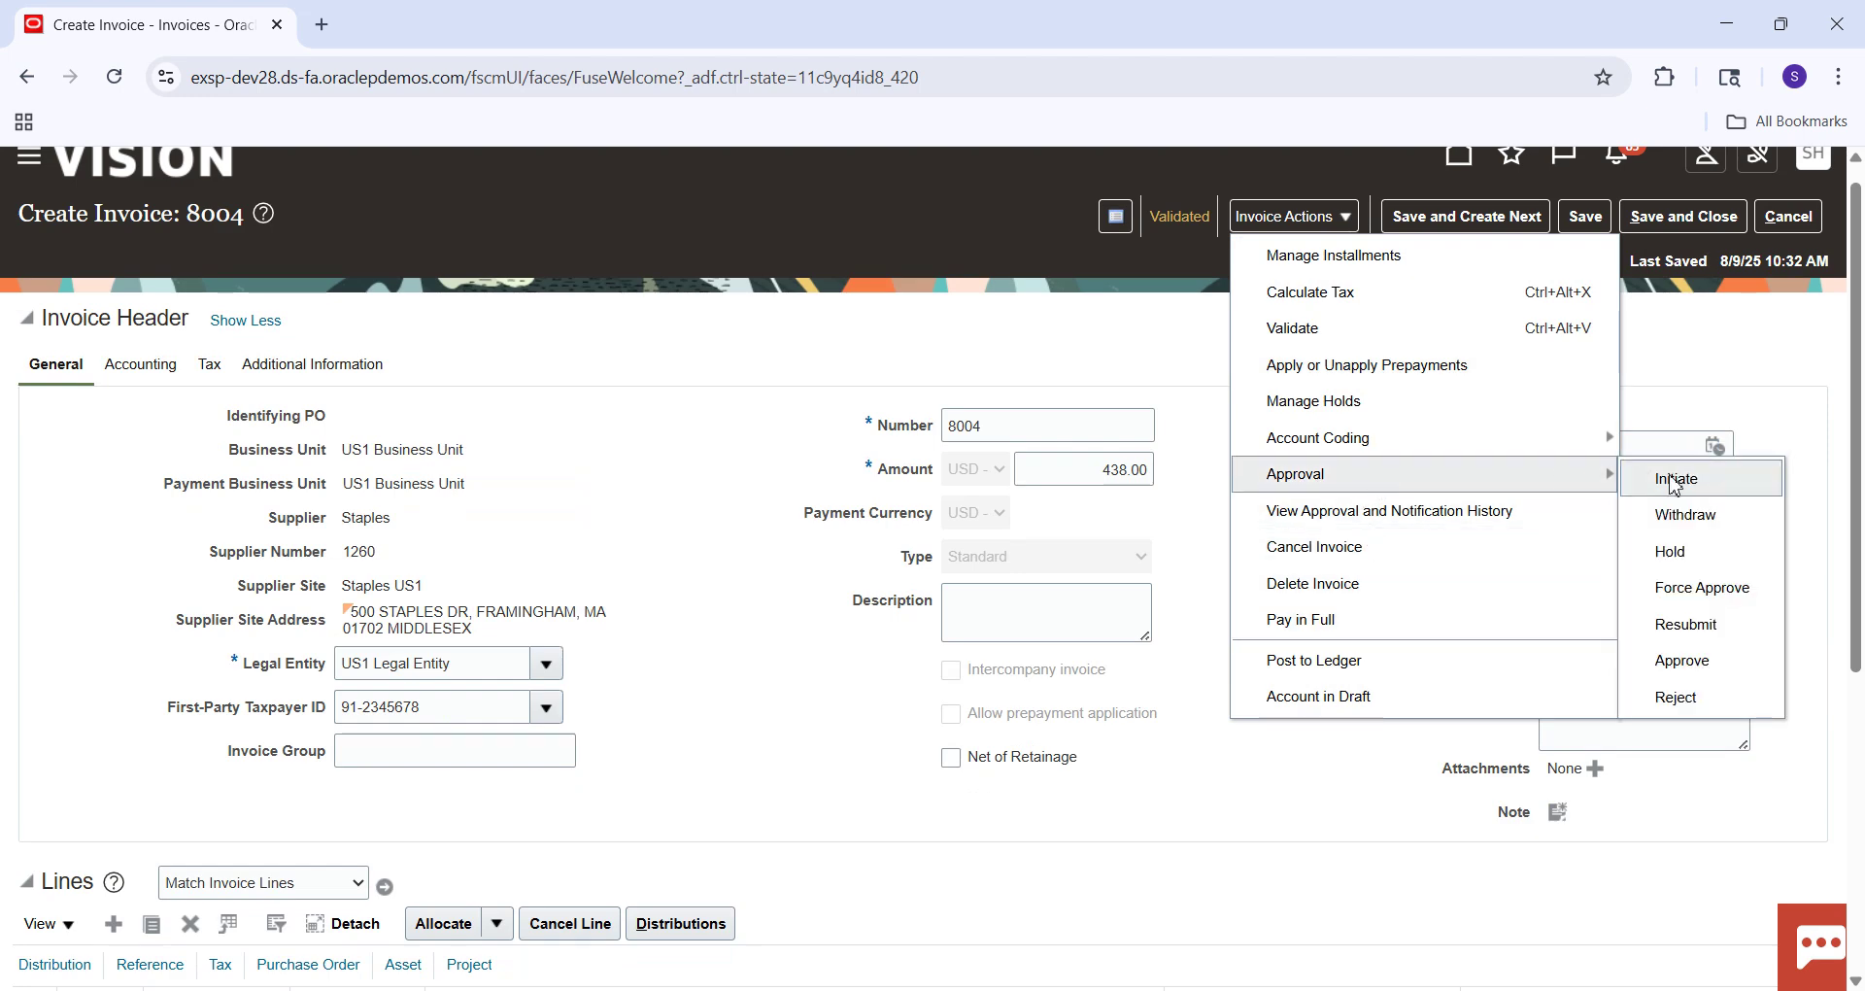
pyautogui.click(1690, 588)
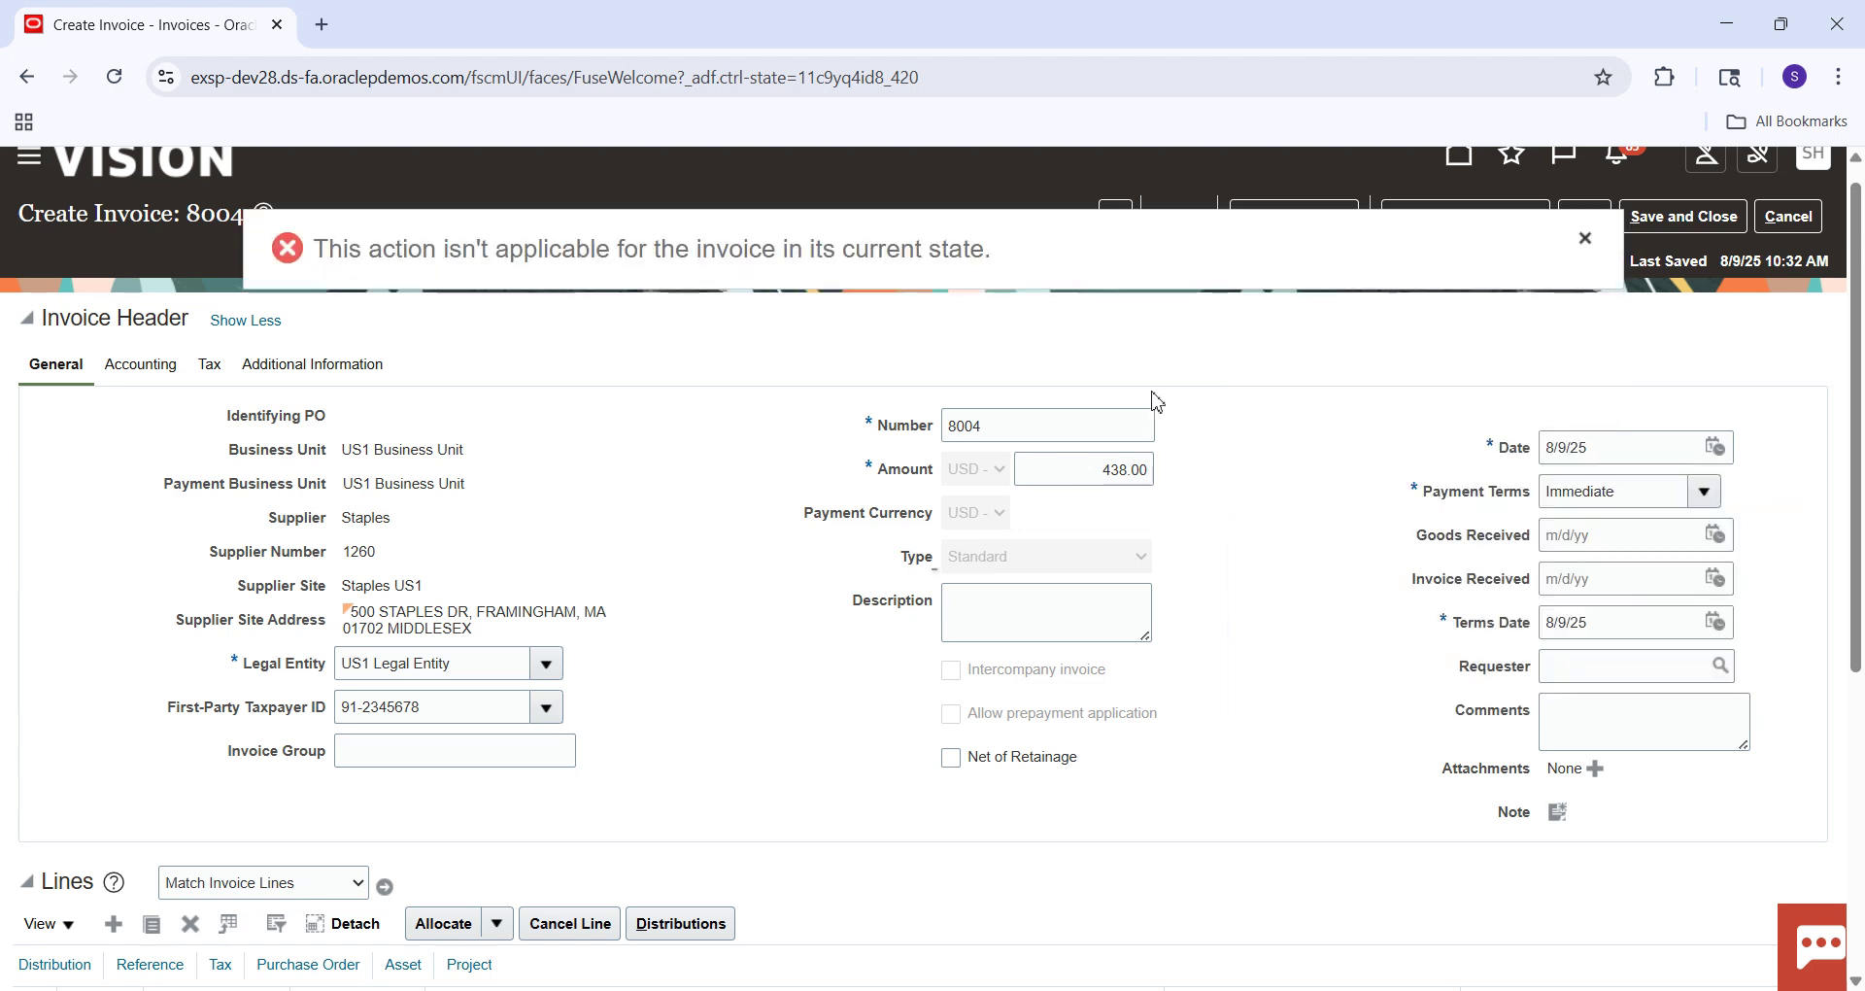
pyautogui.click(1586, 240)
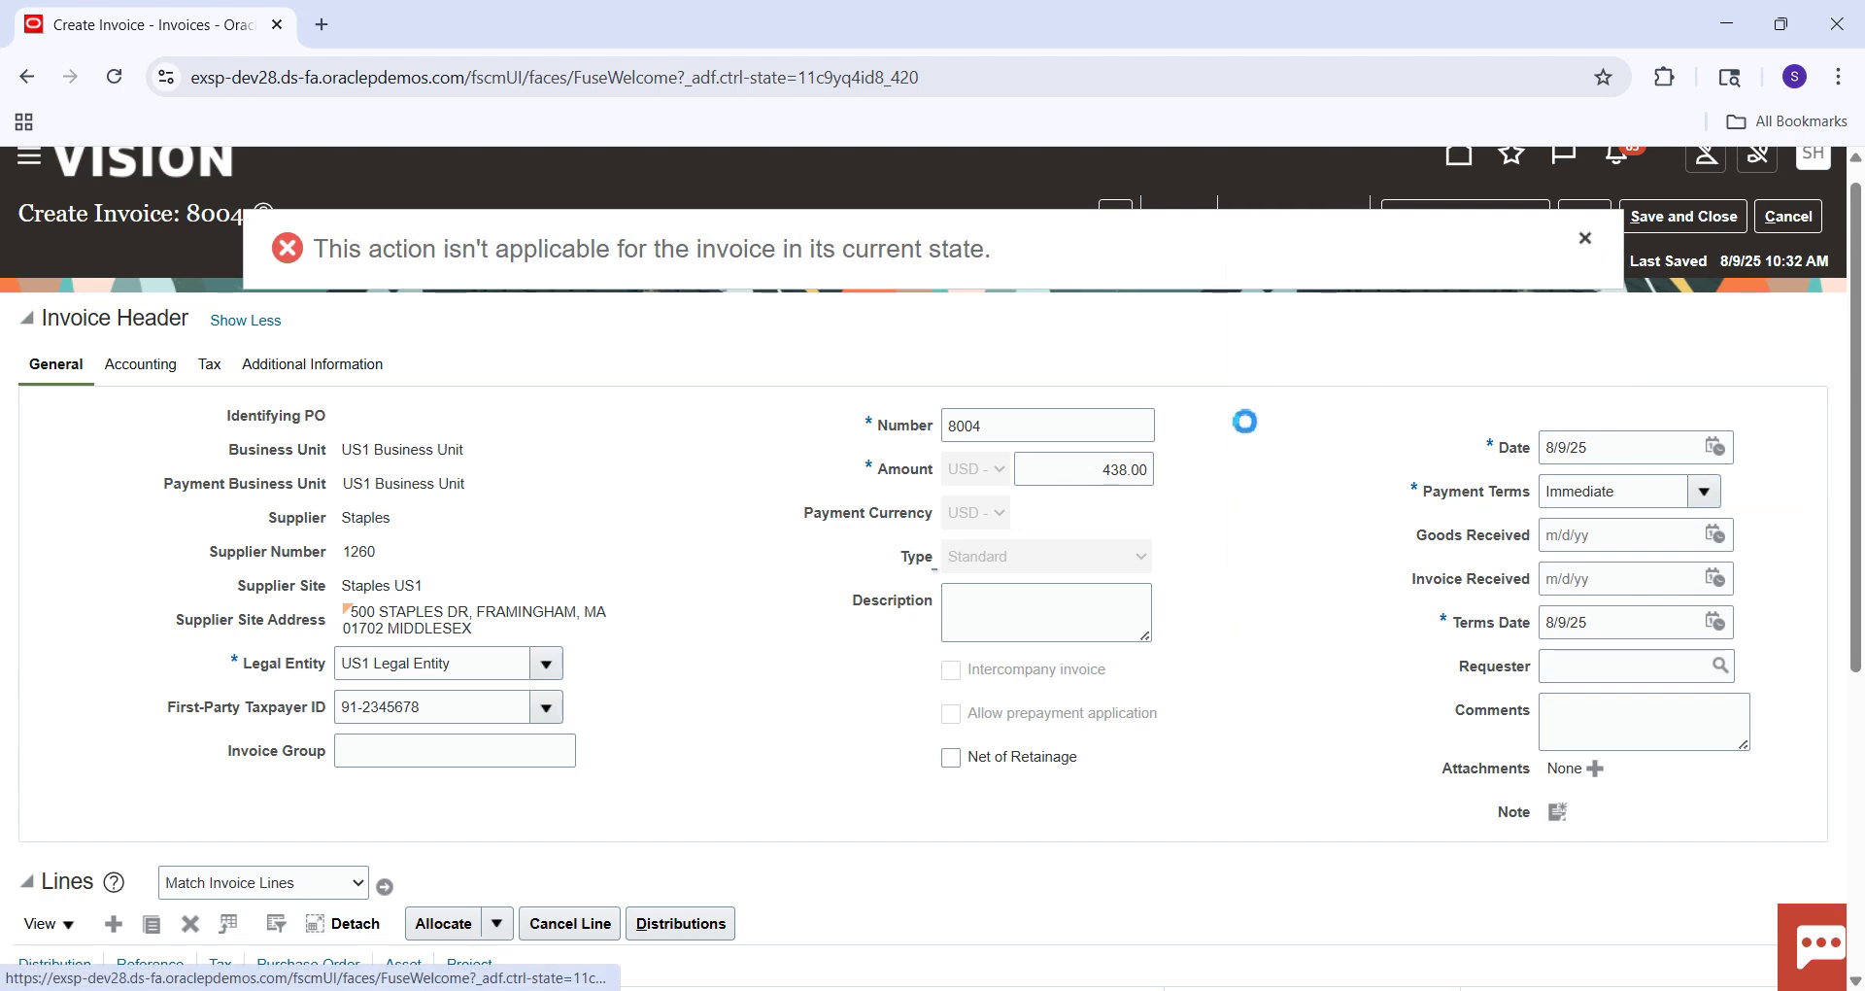
# Post invoice 8004 to the ledger so its accounting completes.
pyautogui.click(1346, 224)
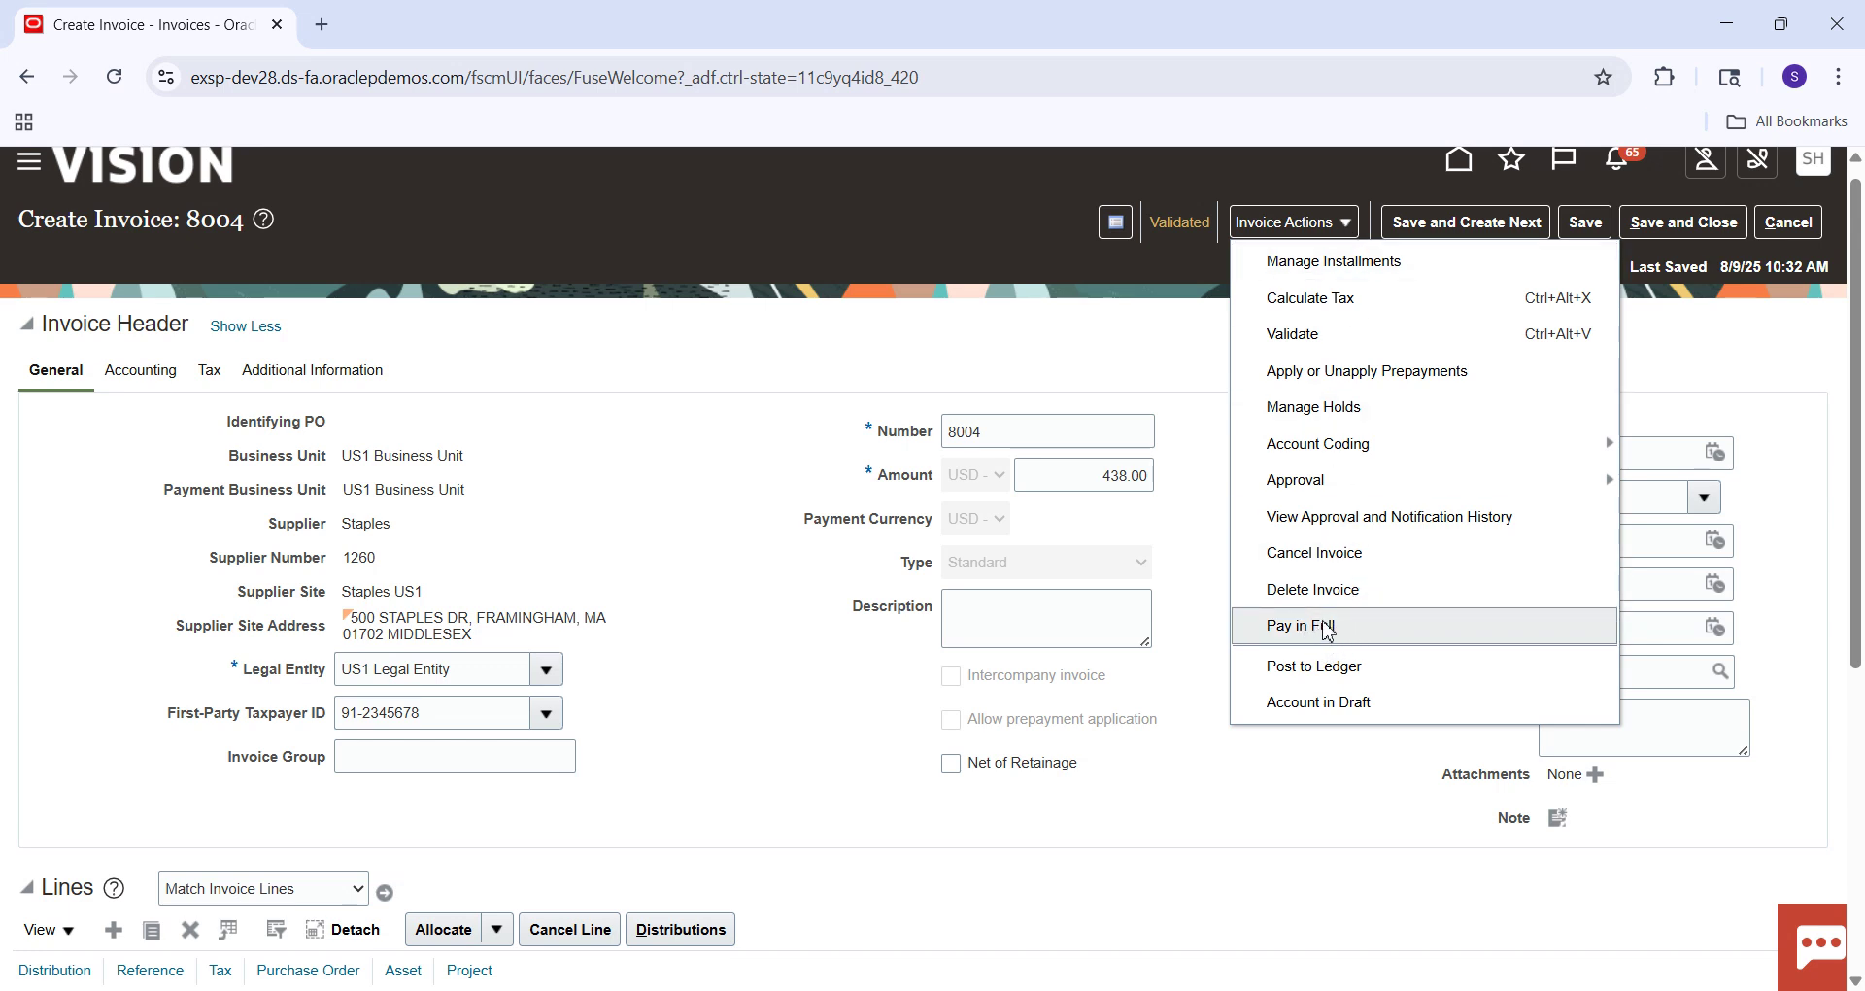
pyautogui.click(1342, 668)
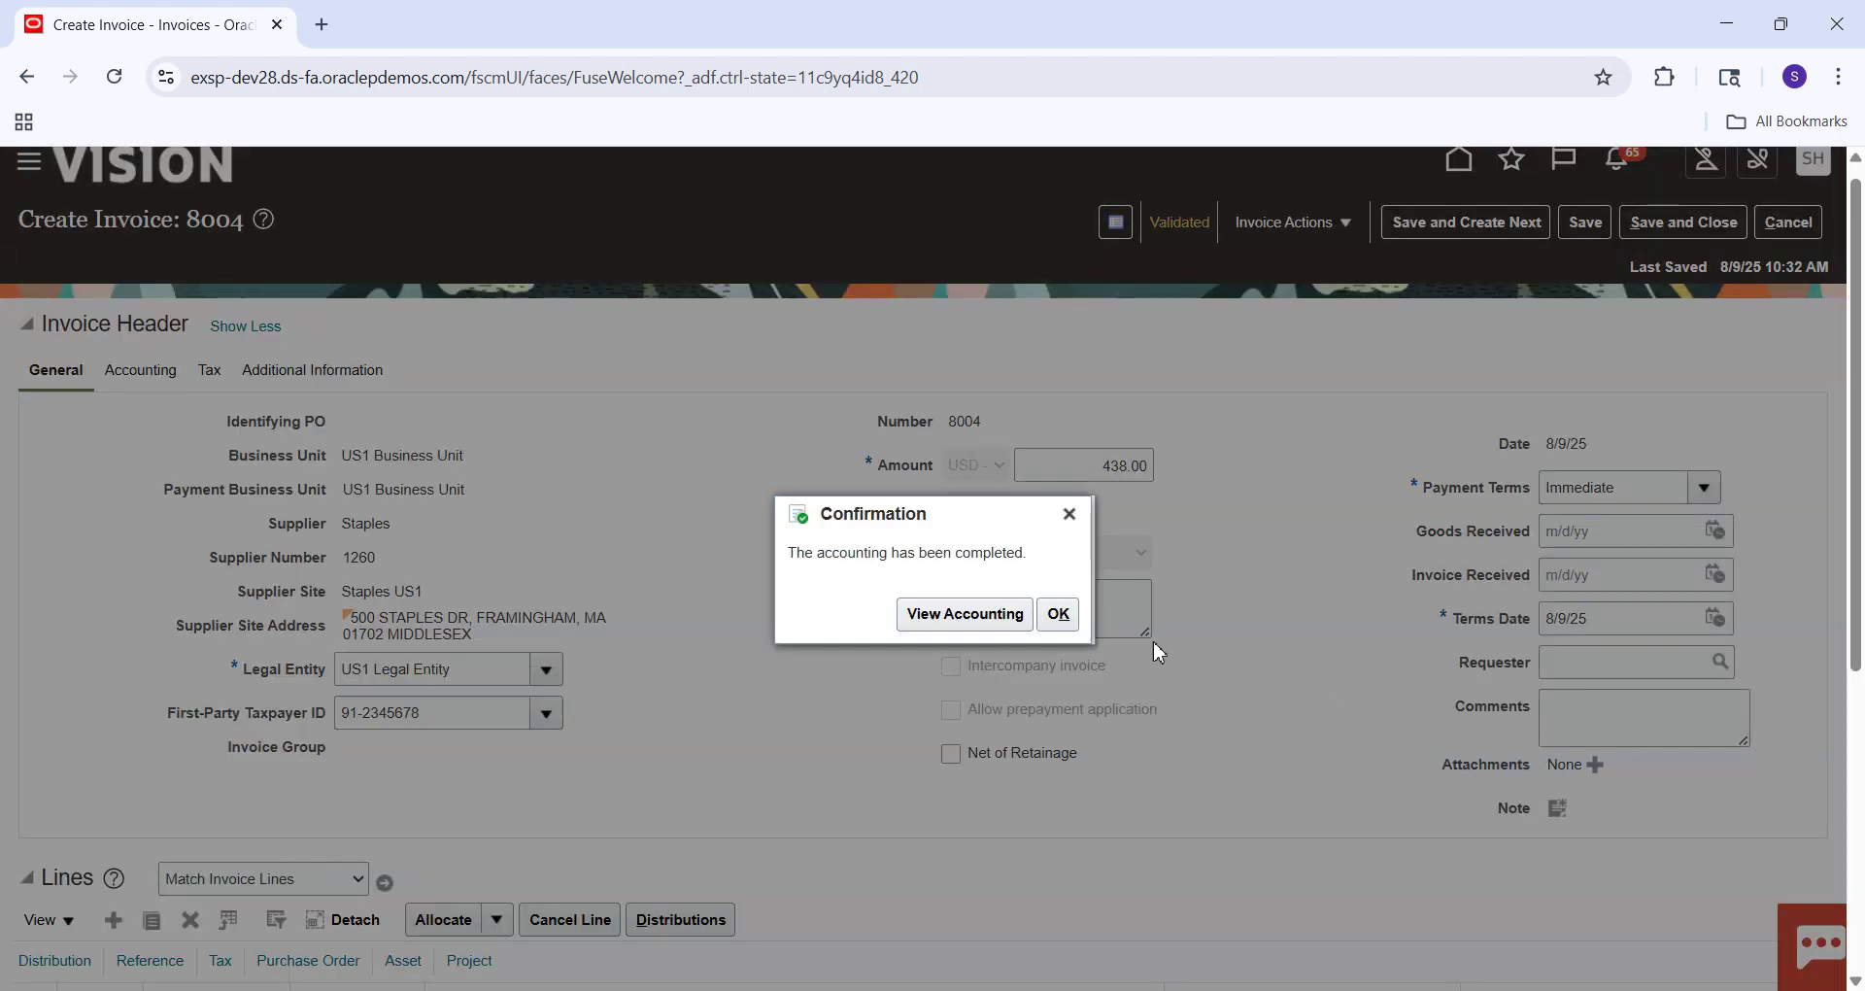
pyautogui.click(942, 631)
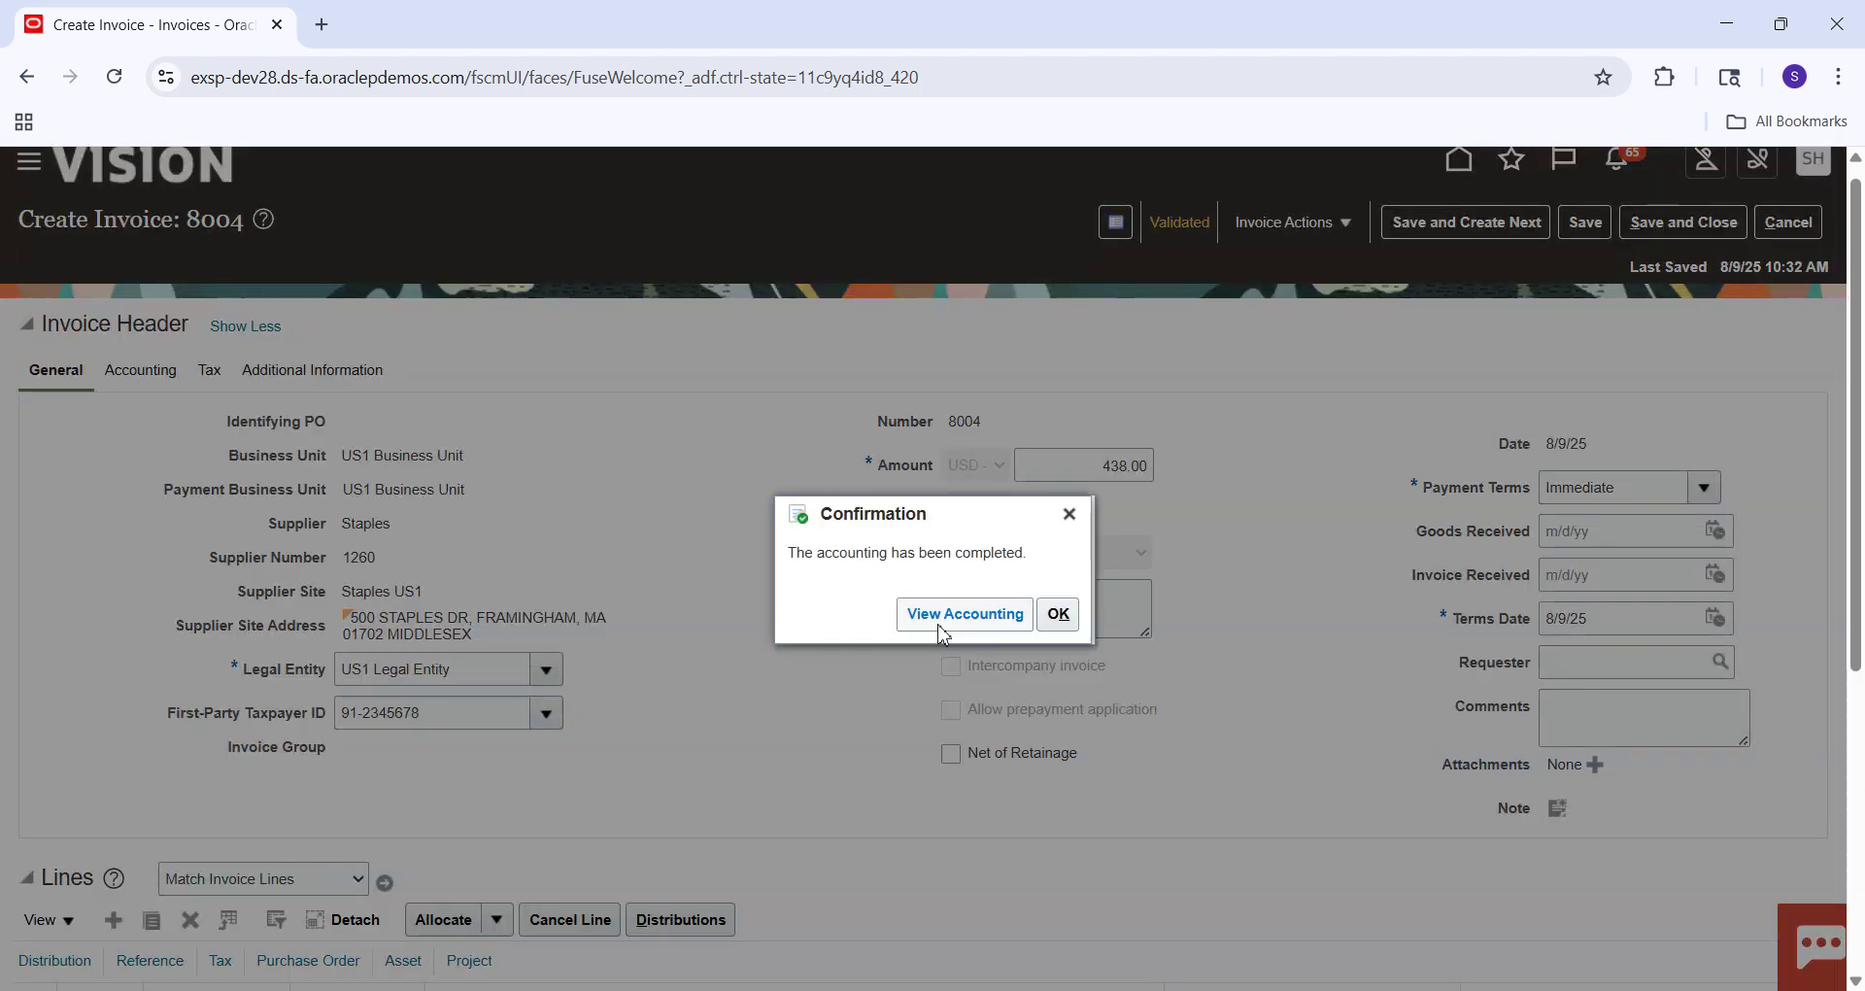
# Open invoice 8004's accounting lines and detach them into a full-width table.
pyautogui.click(942, 630)
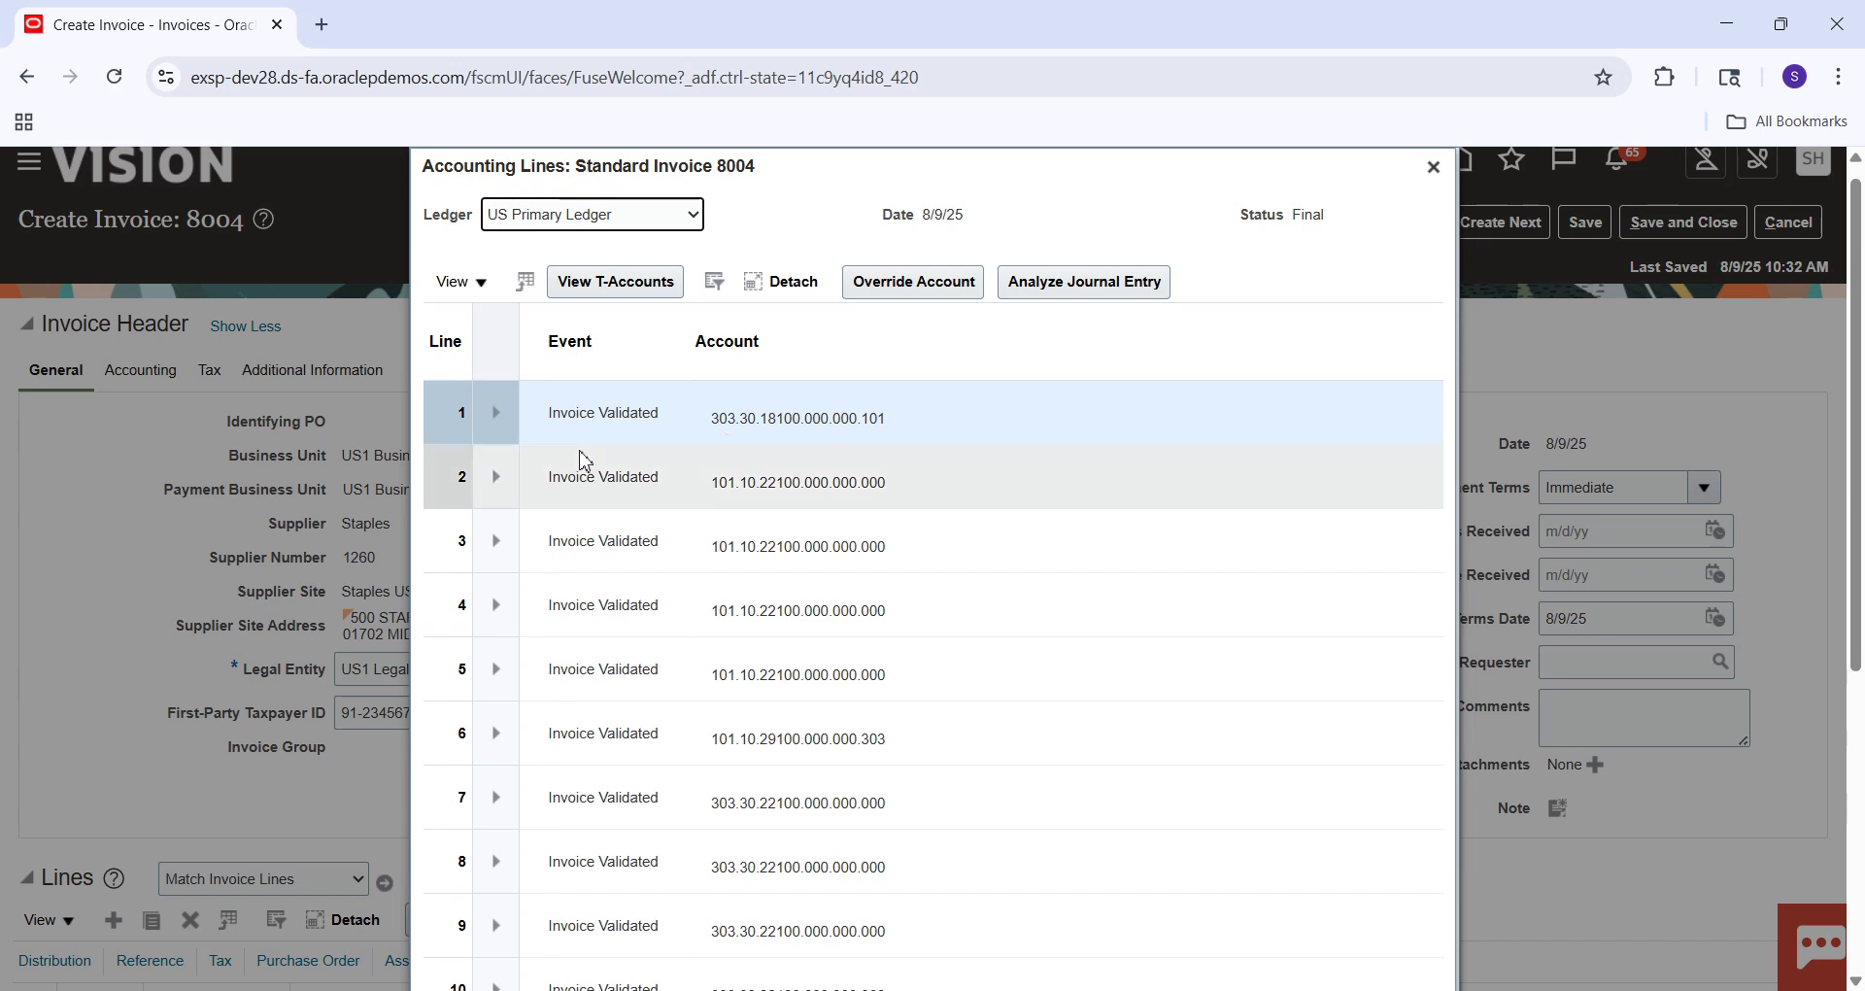
pyautogui.moveTo(1374, 167); pyautogui.dragTo(1149, 108)
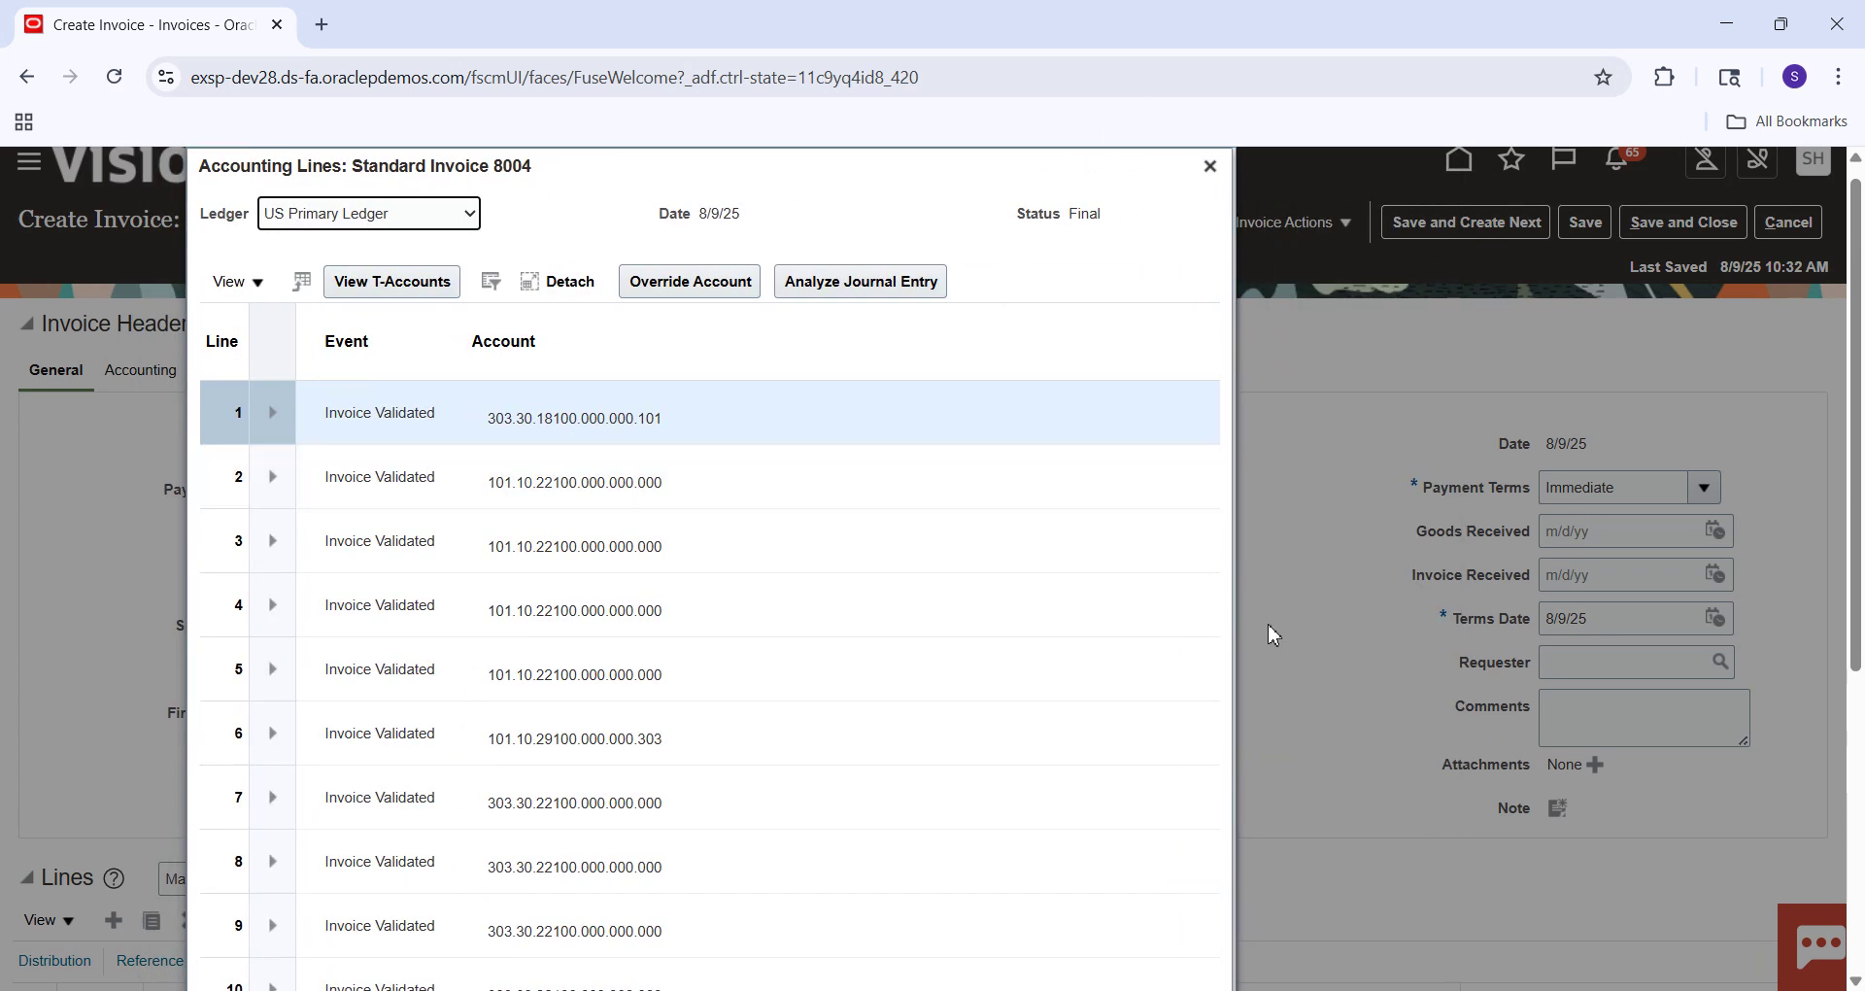
pyautogui.click(562, 282)
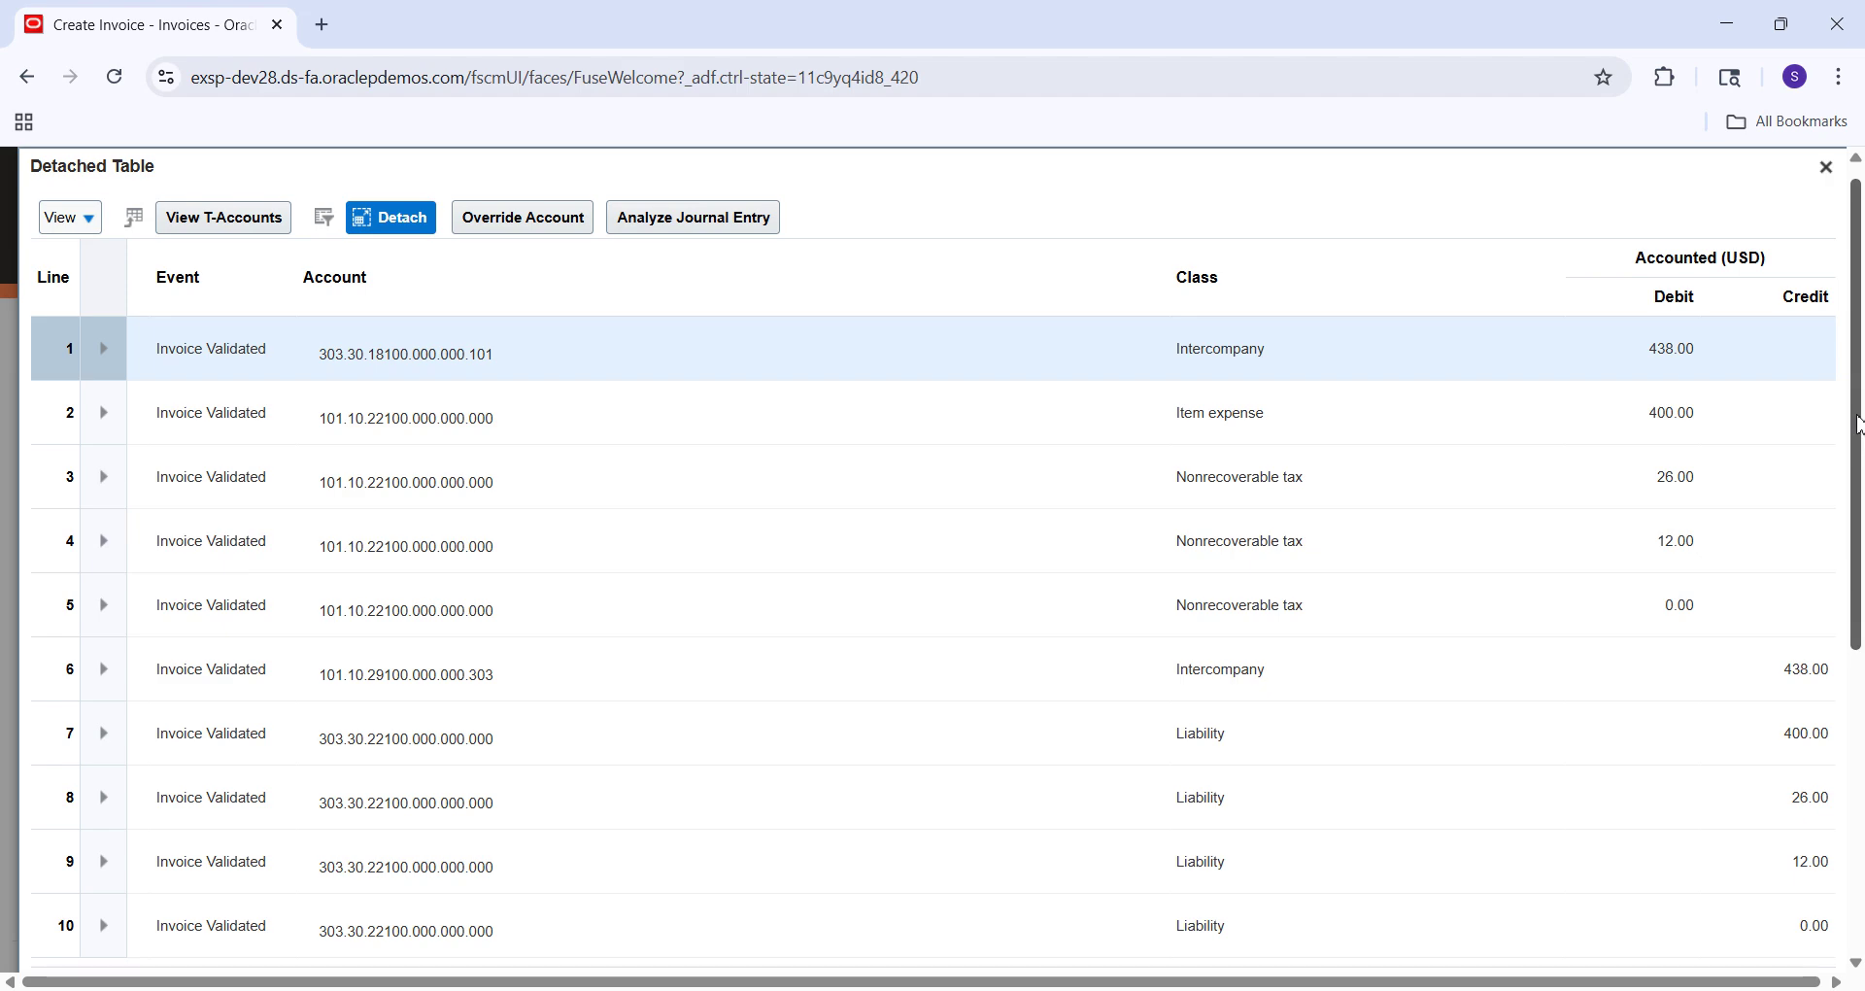
pyautogui.moveTo(1856, 418); pyautogui.dragTo(1847, 470)
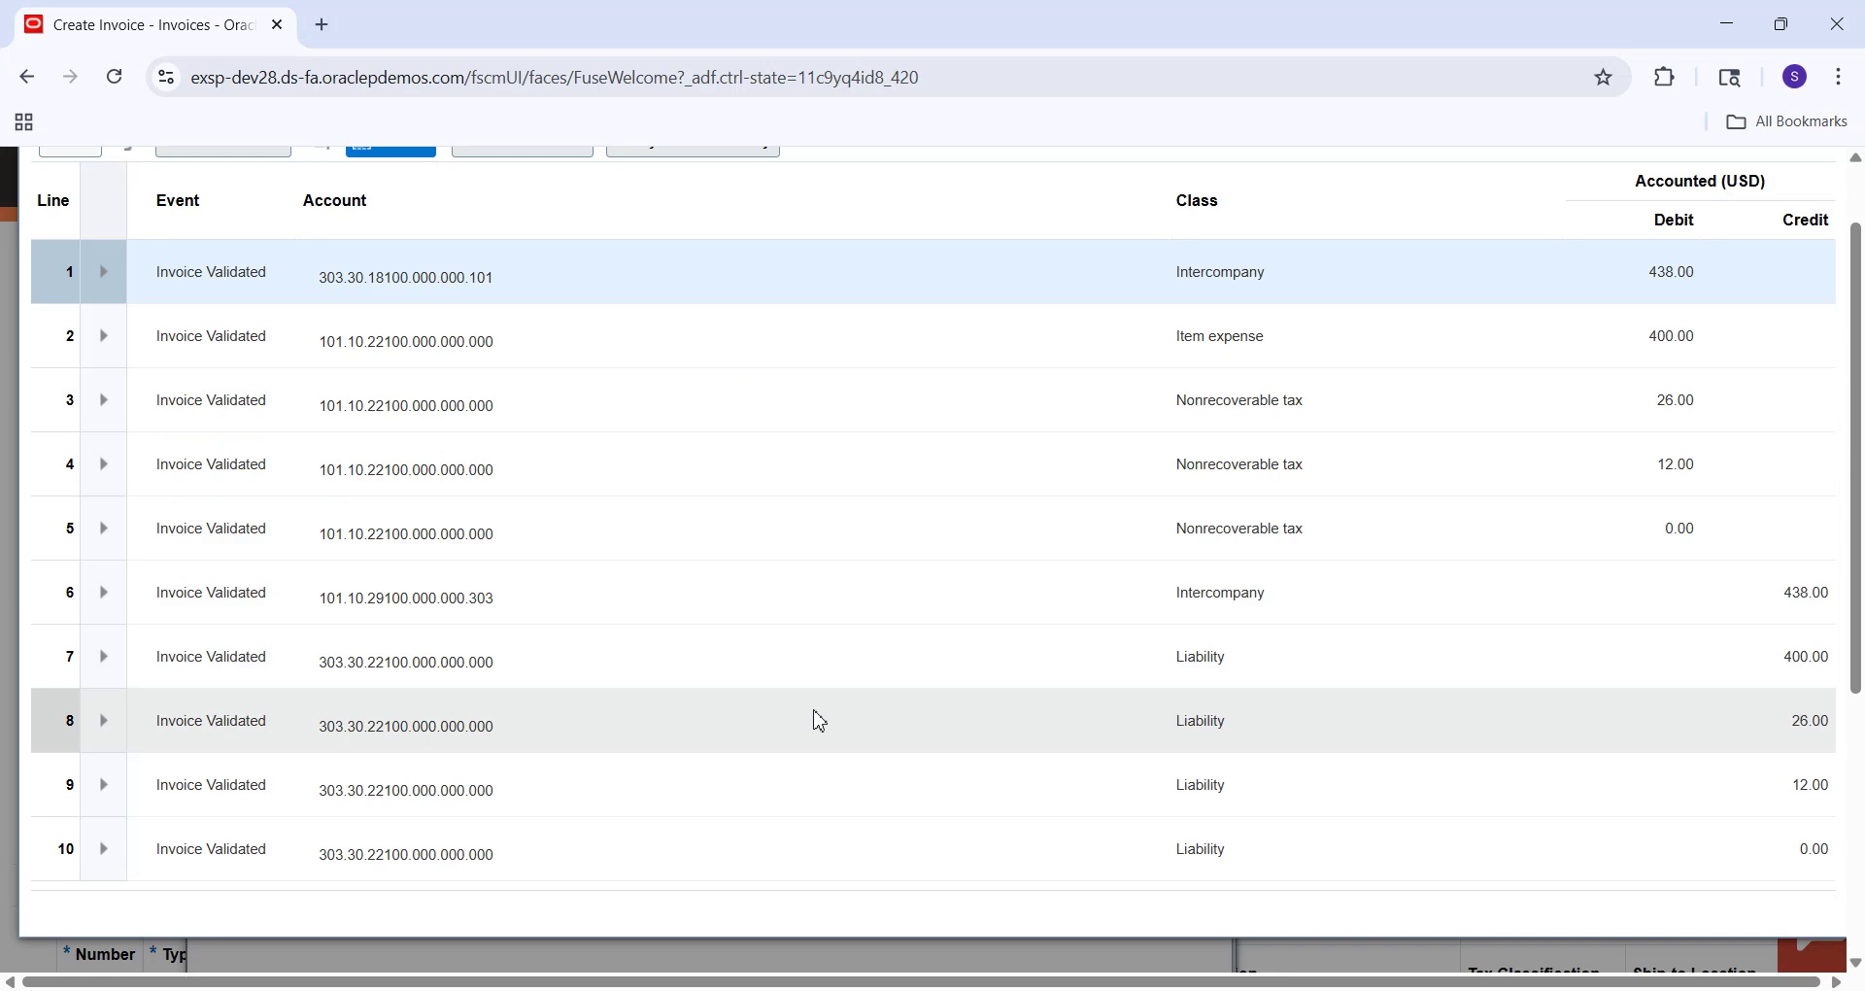
# Review the accounting lines, comparing liability account 303.30.22100 on line 7 with the Excel notes.
pyautogui.click(743, 768)
pyautogui.click(745, 769)
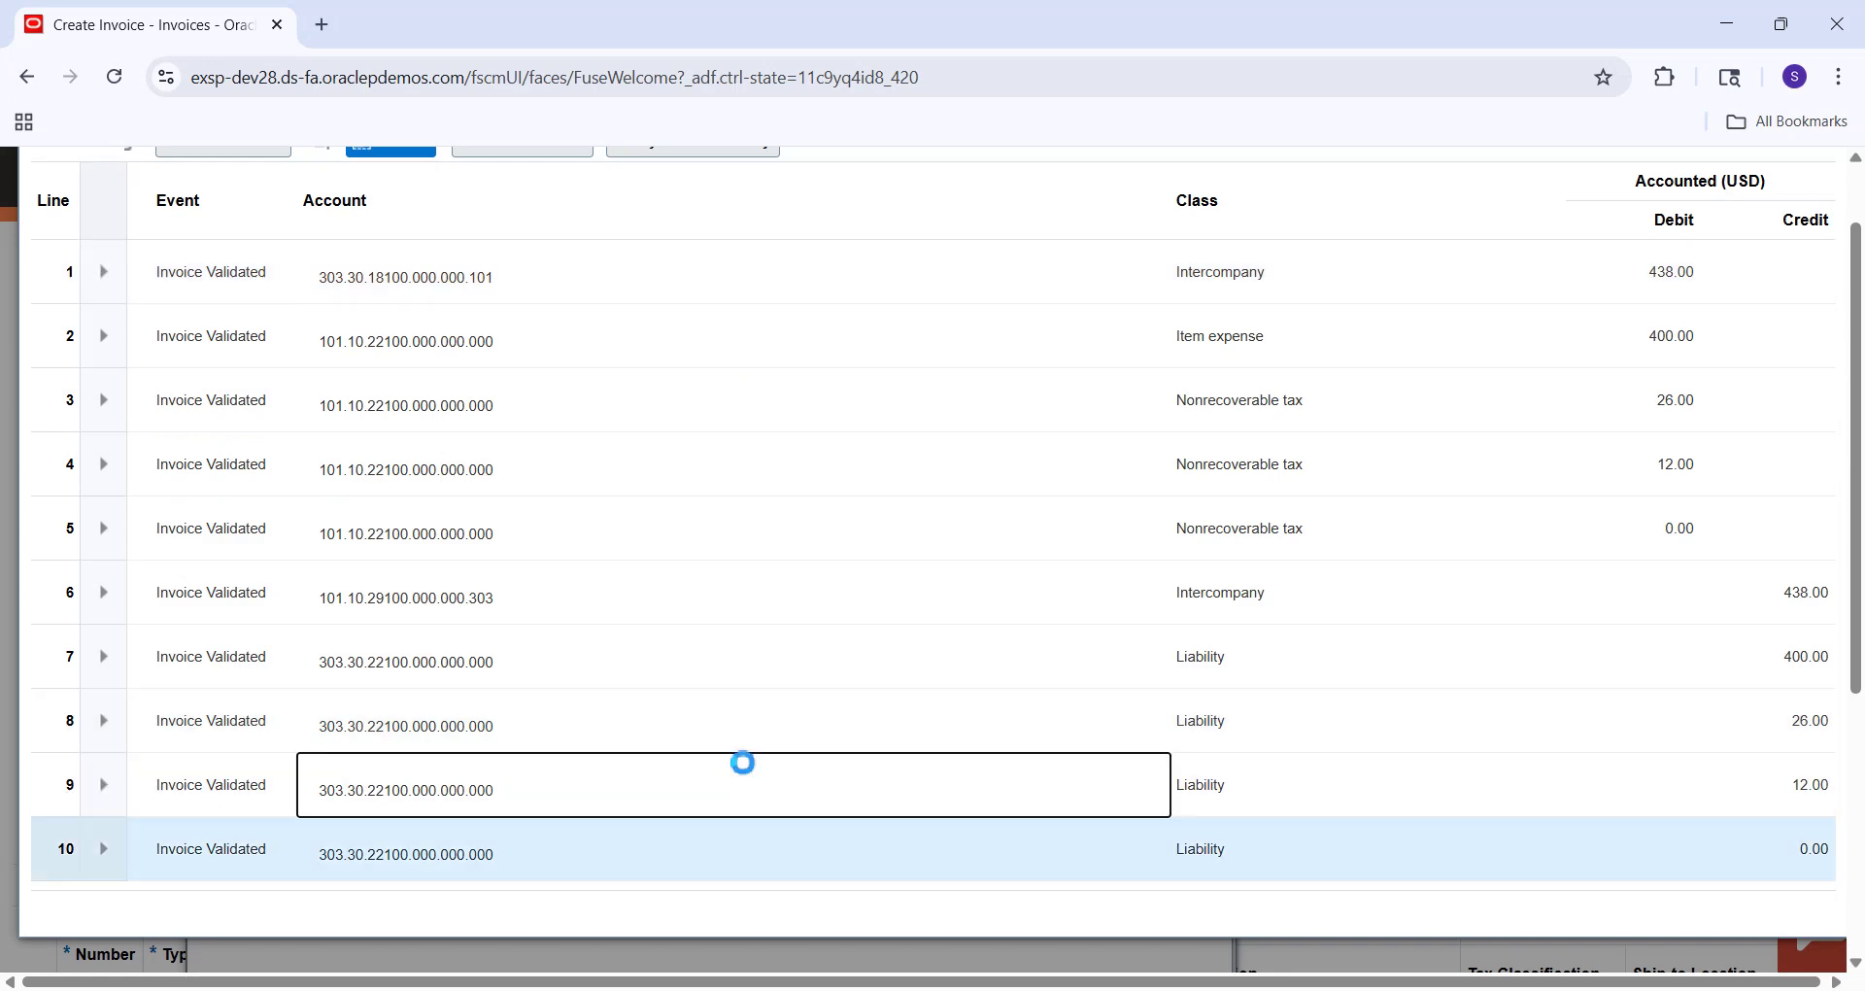
pyautogui.press('Up')
pyautogui.press('Up')
pyautogui.press('Up')
pyautogui.press('Up')
pyautogui.press('Up')
pyautogui.press('Up')
pyautogui.press('Up')
pyautogui.press('Up')
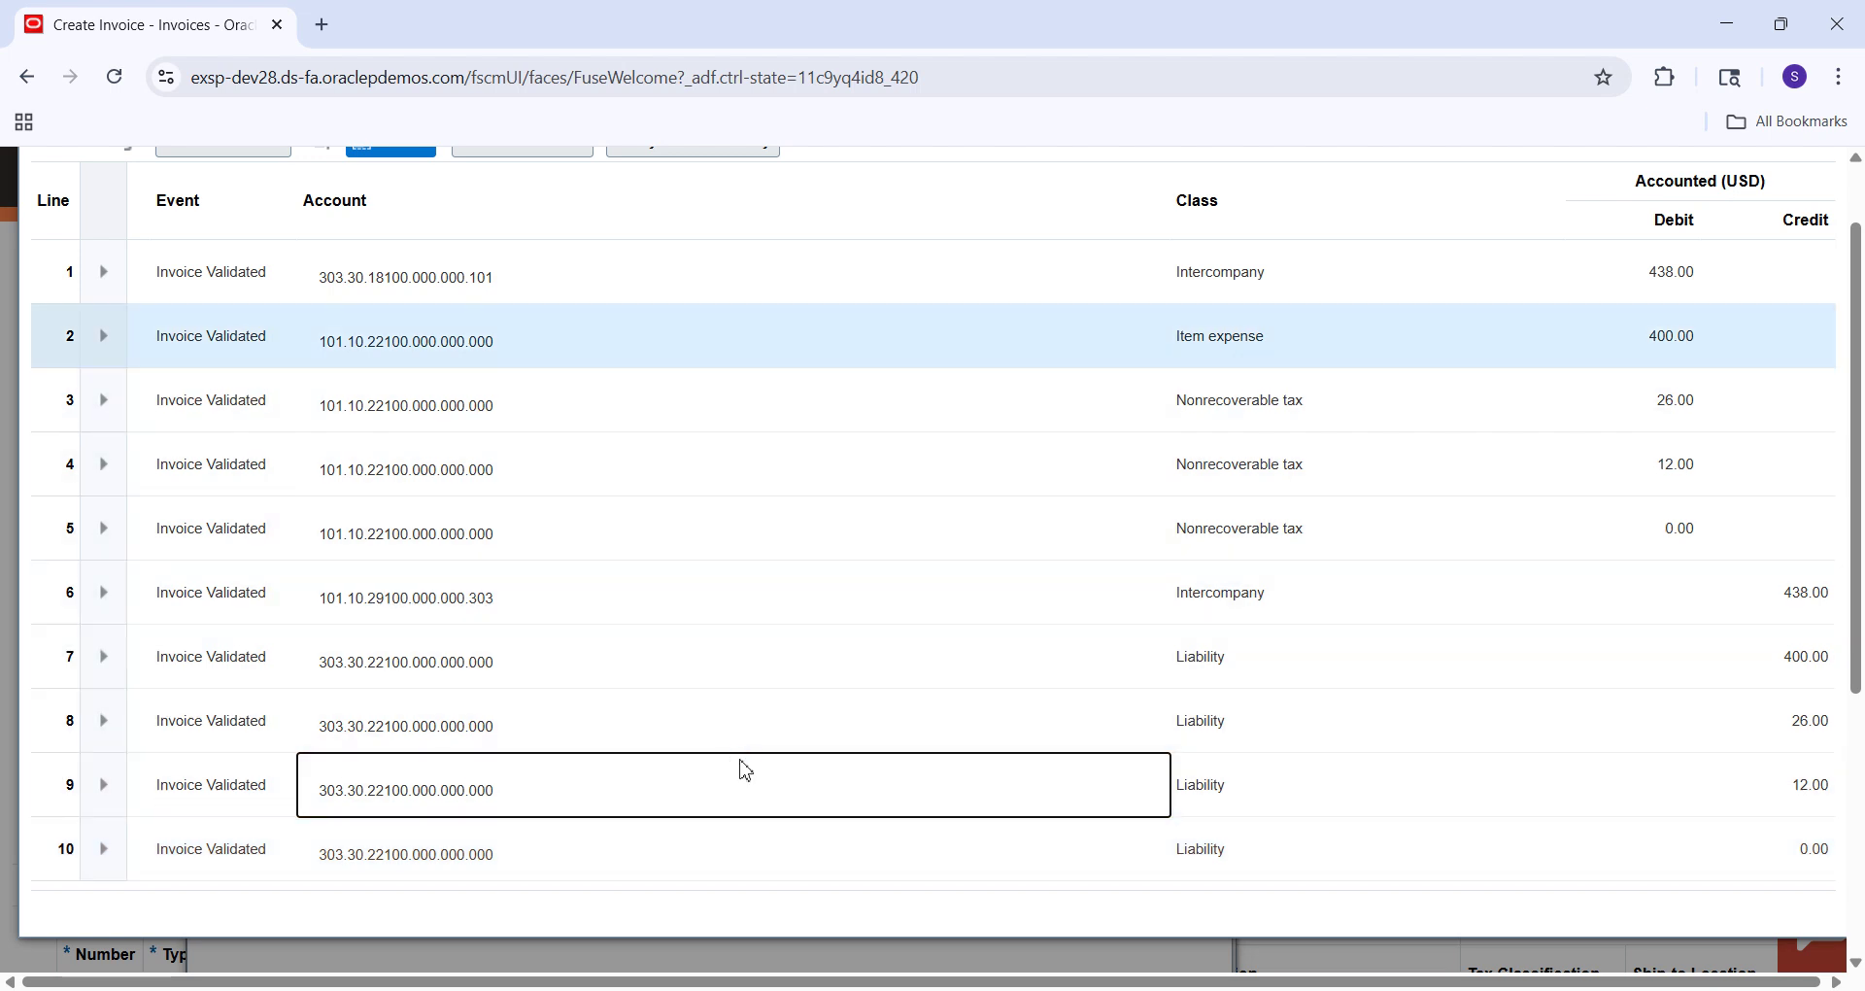
pyautogui.click(975, 649)
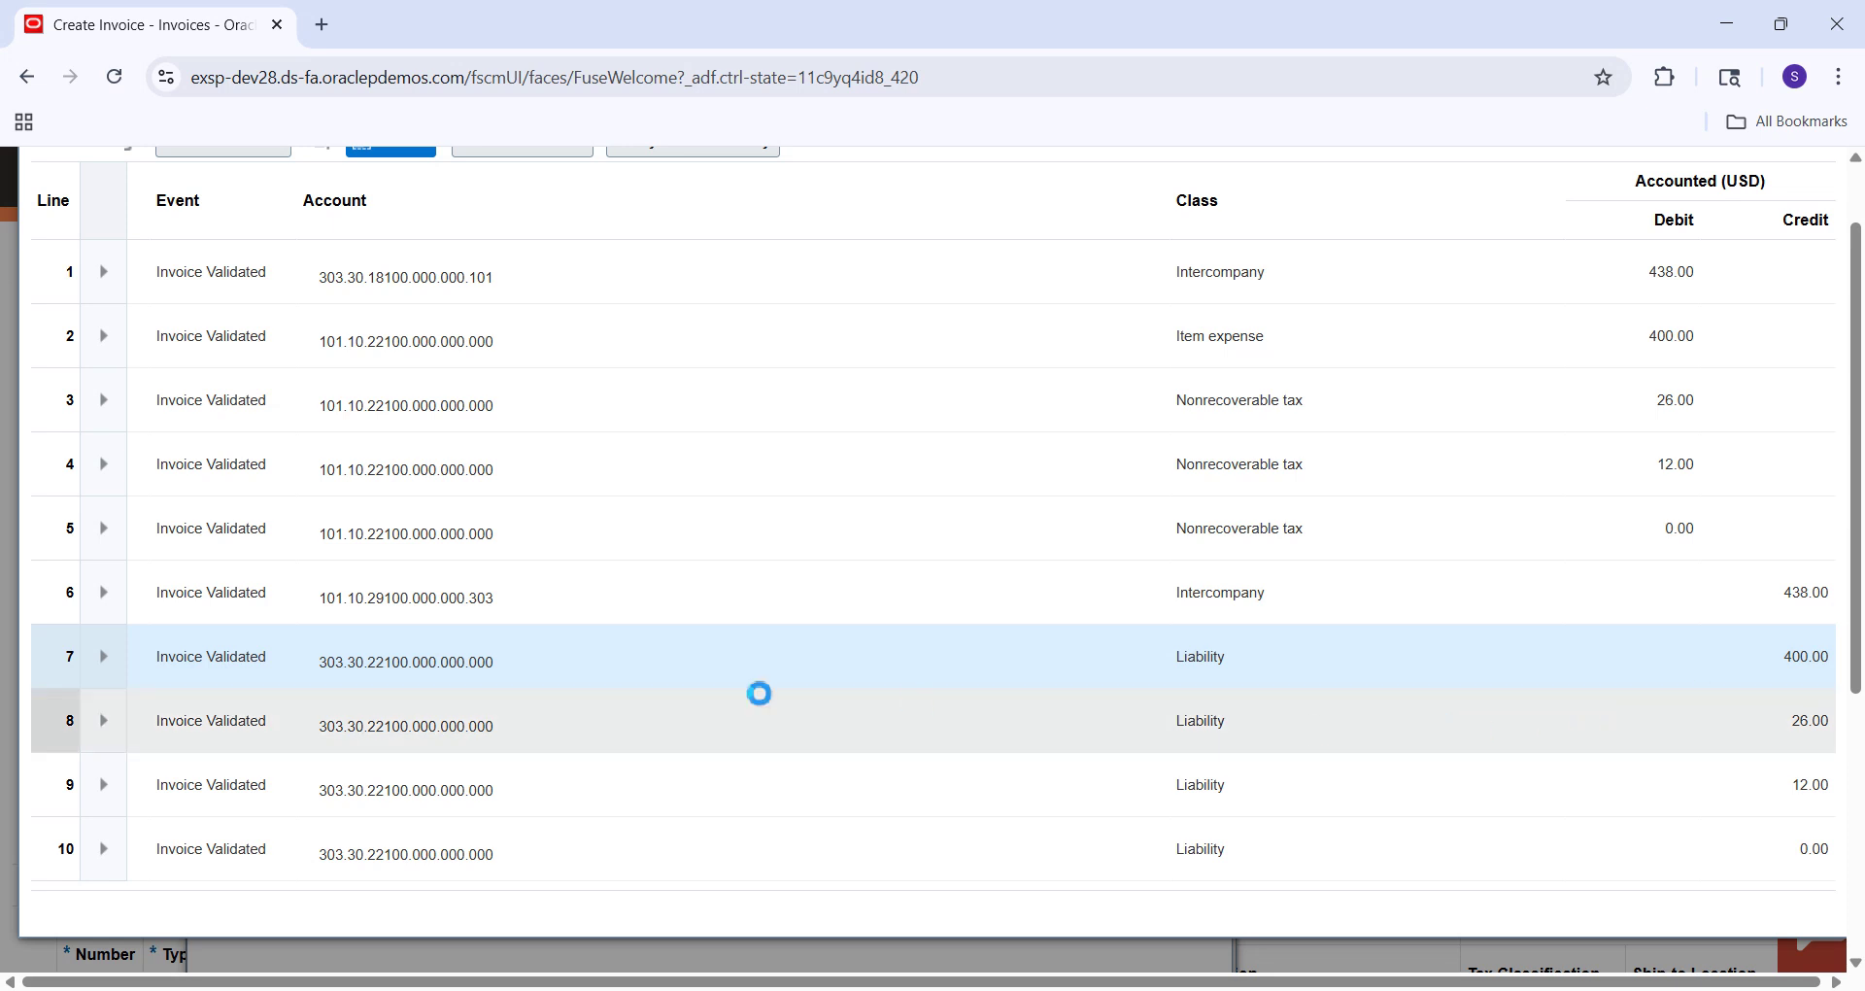
pyautogui.moveTo(308, 654)
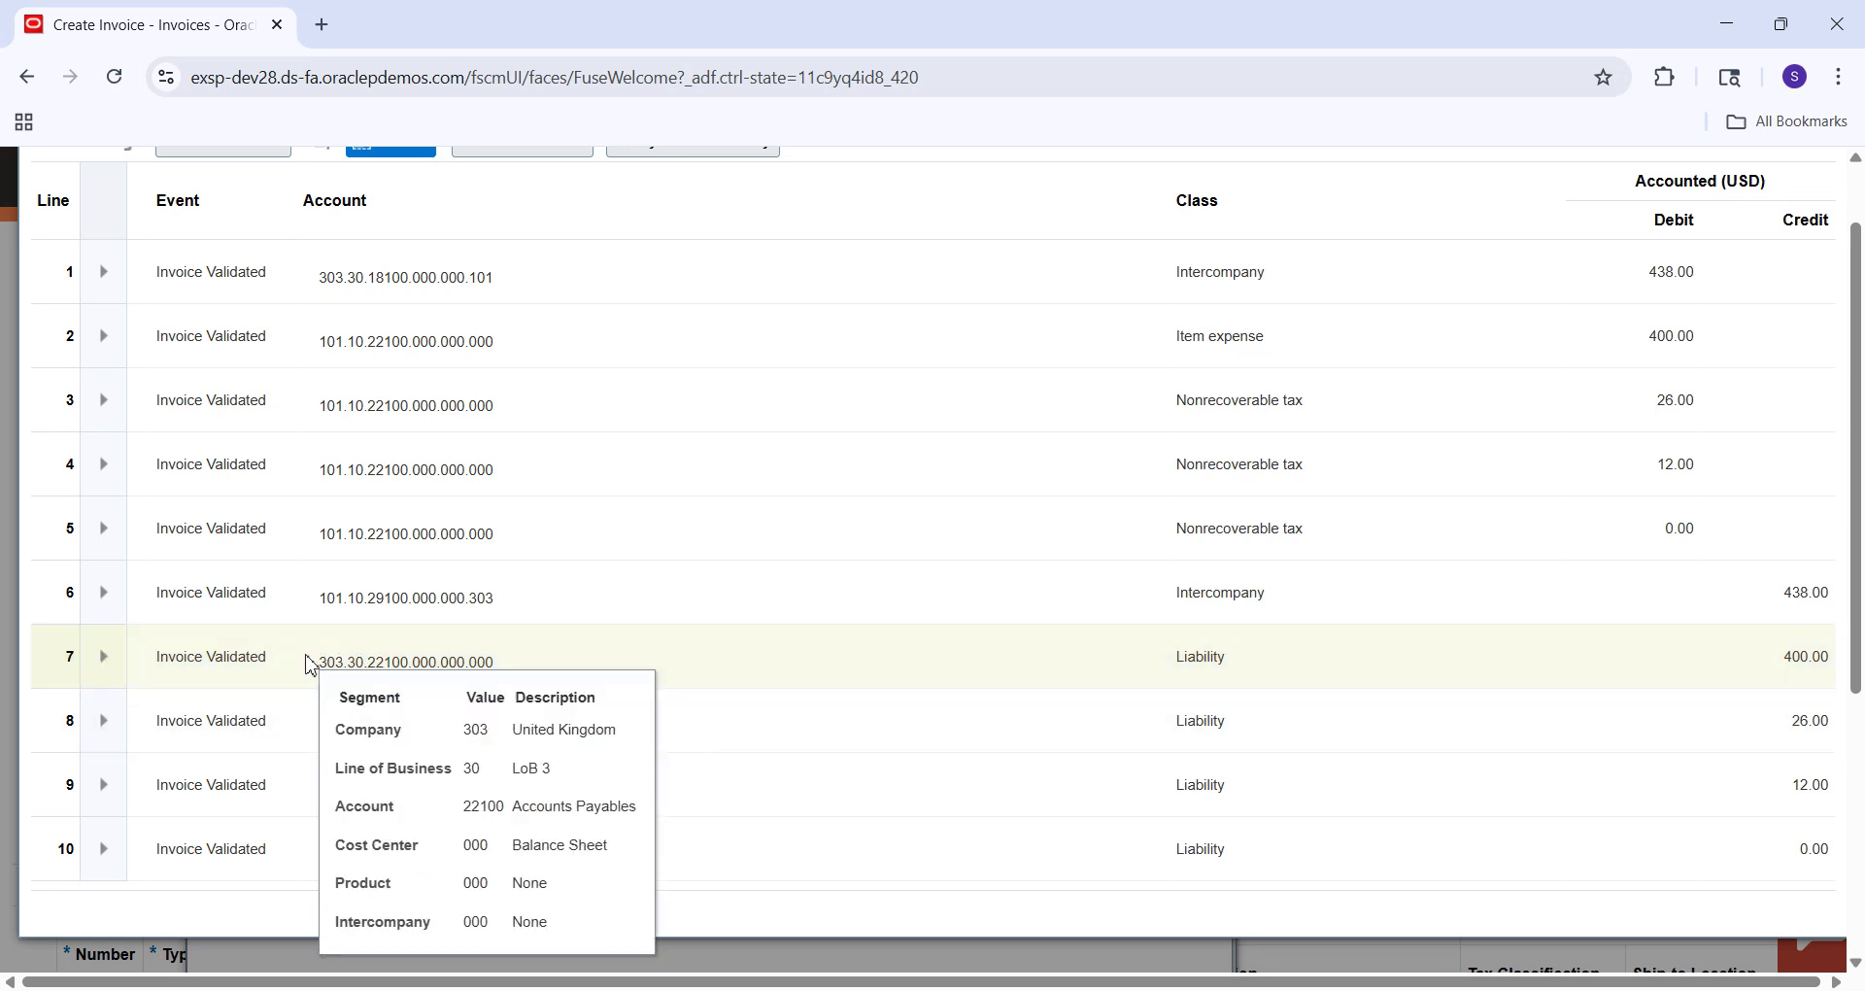
pyautogui.click(748, 614)
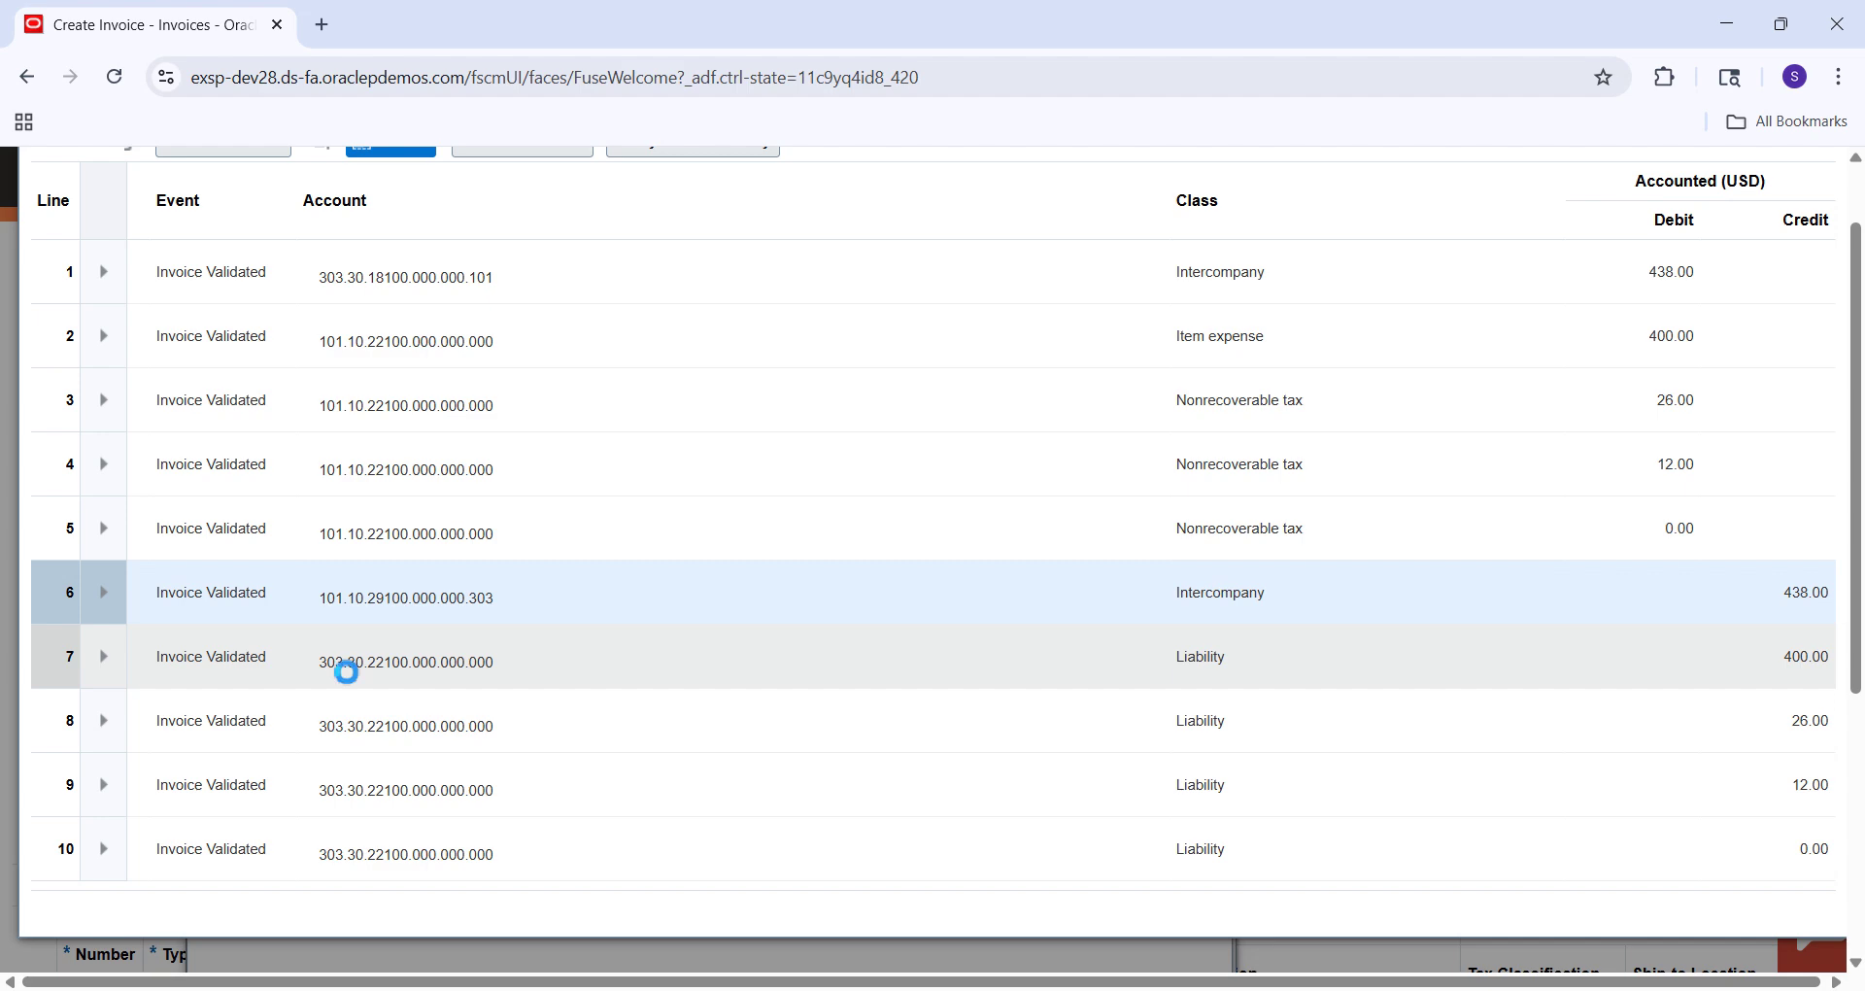
pyautogui.moveTo(389, 681)
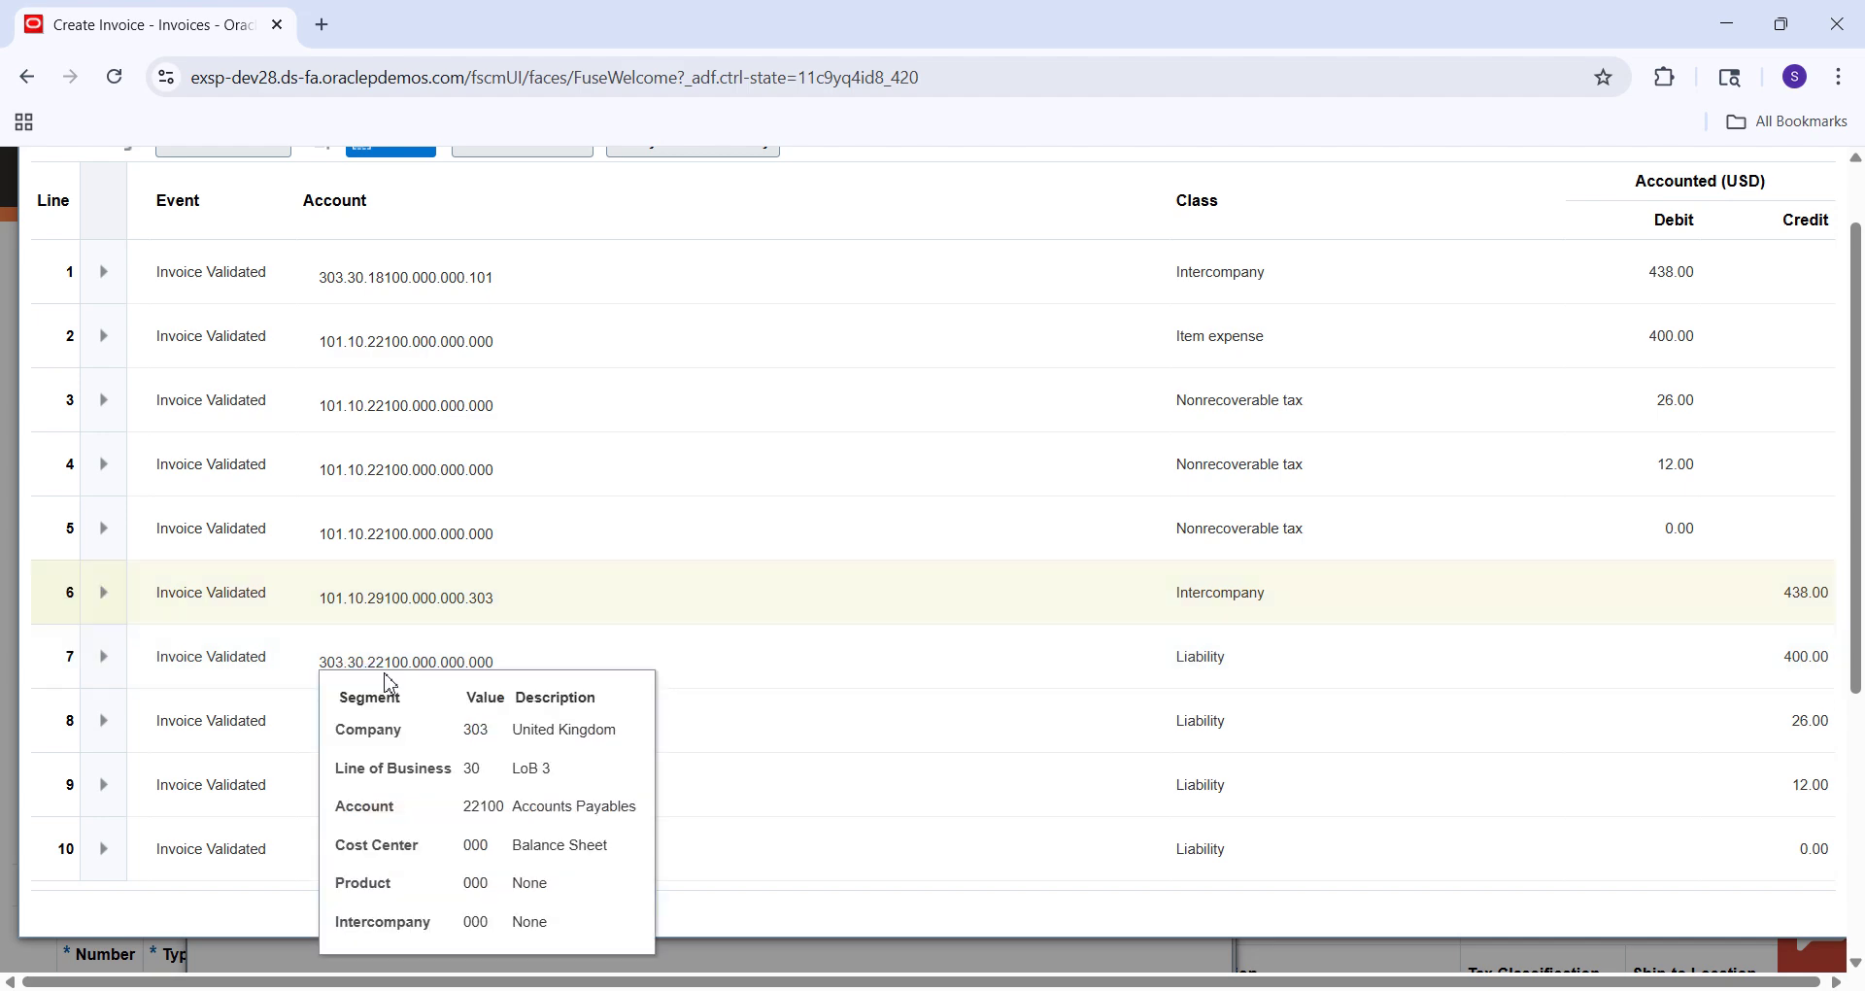
pyautogui.click(1299, 950)
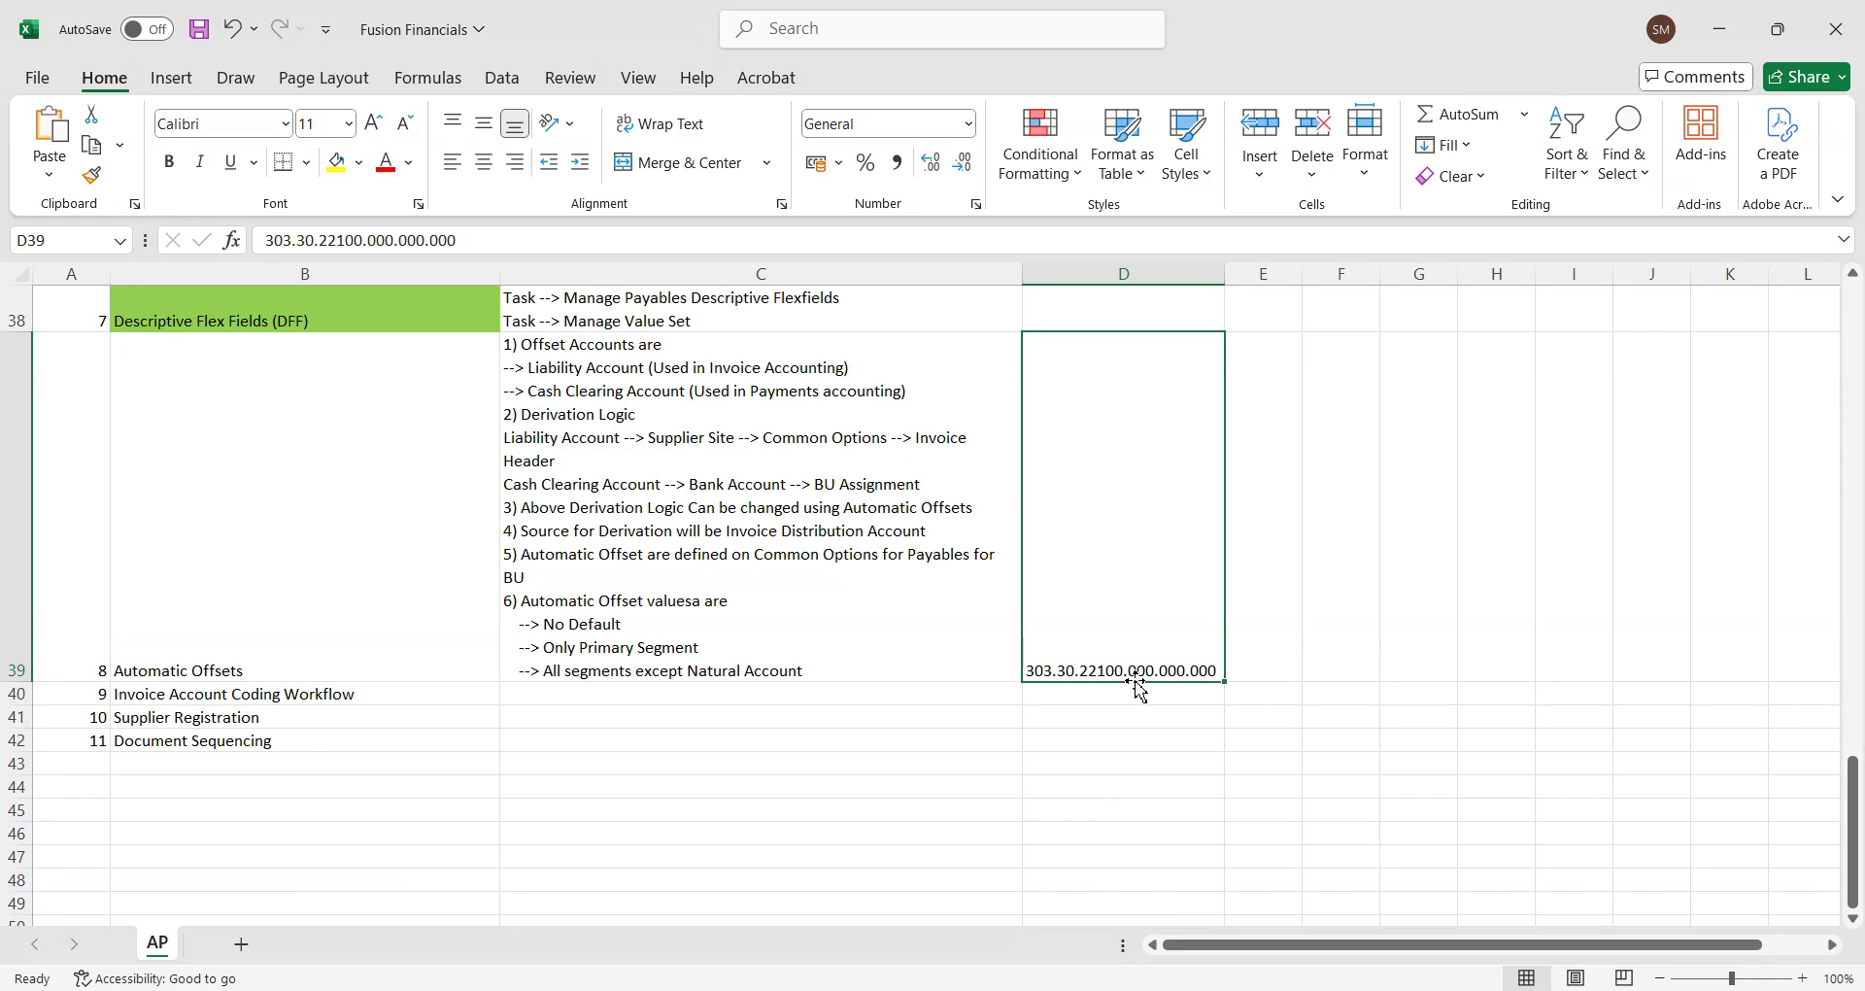
pyautogui.hotkey('alt', 'Tab')
pyautogui.click(538, 673)
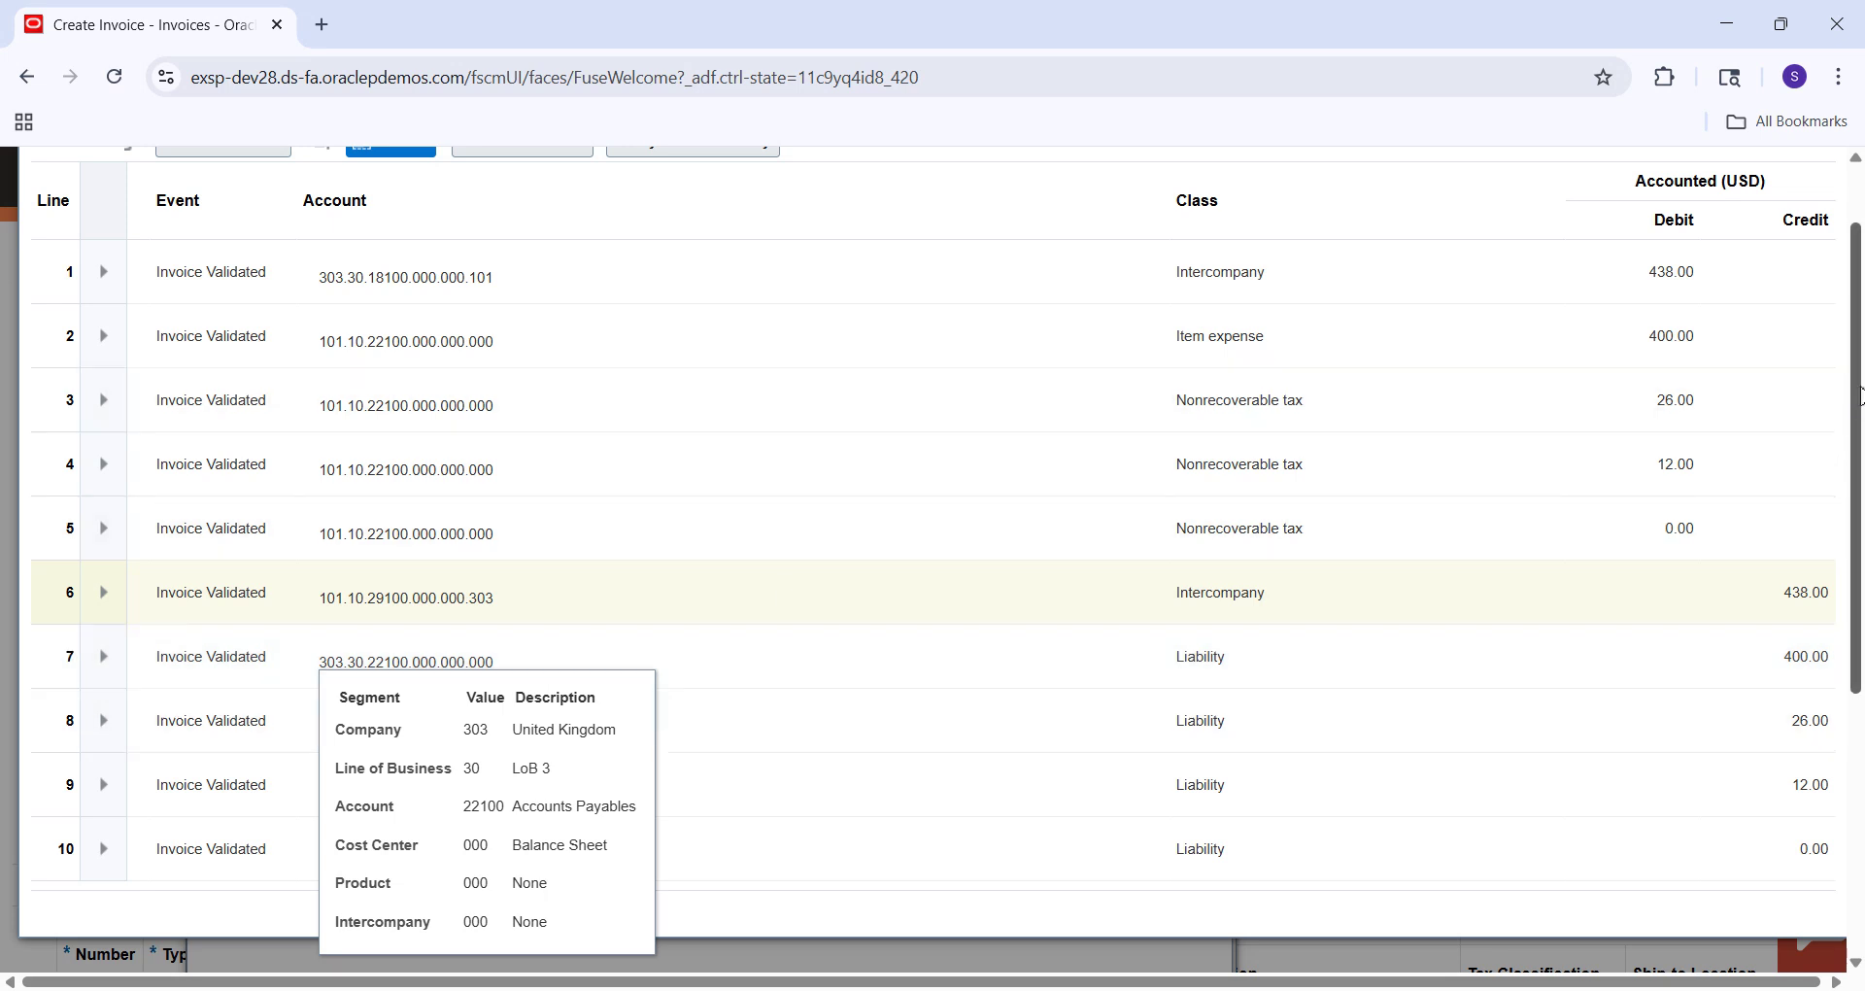
# Close the detached accounting table and the Accounting Lines dialog to return to invoice 8004.
pyautogui.scroll(1, 1860, 397)
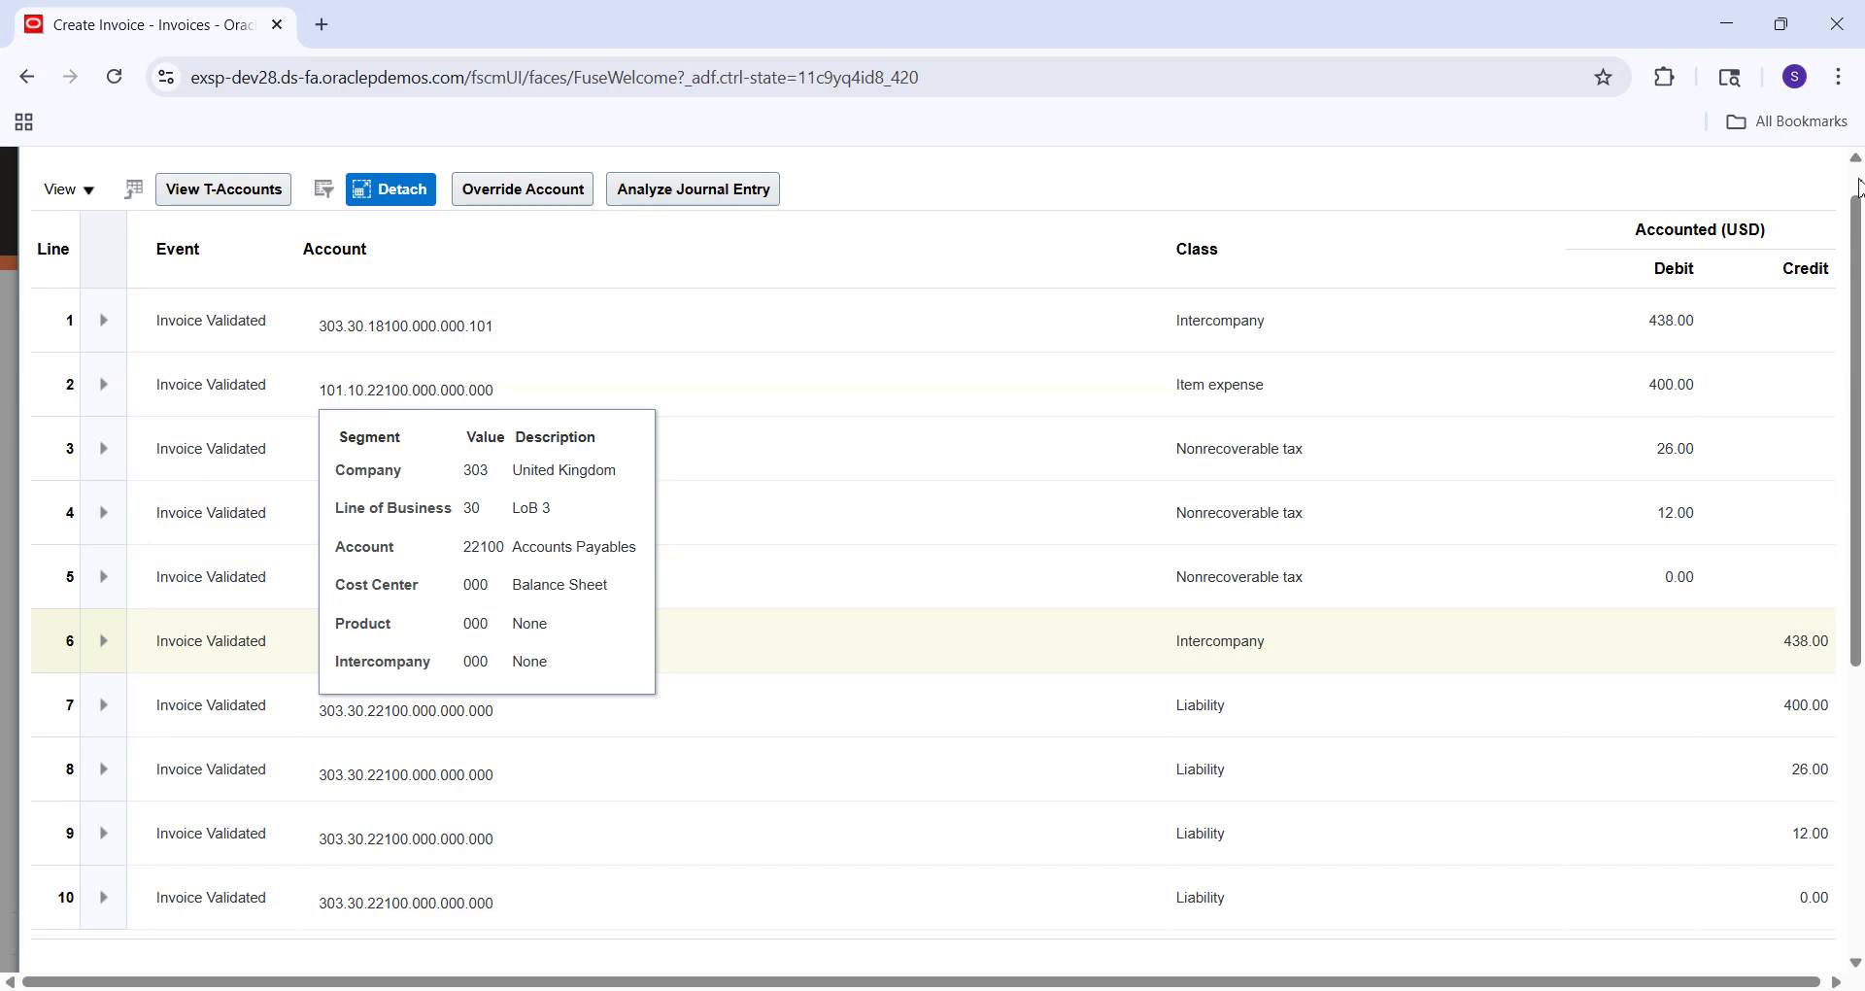
pyautogui.scroll(1, 1858, 185)
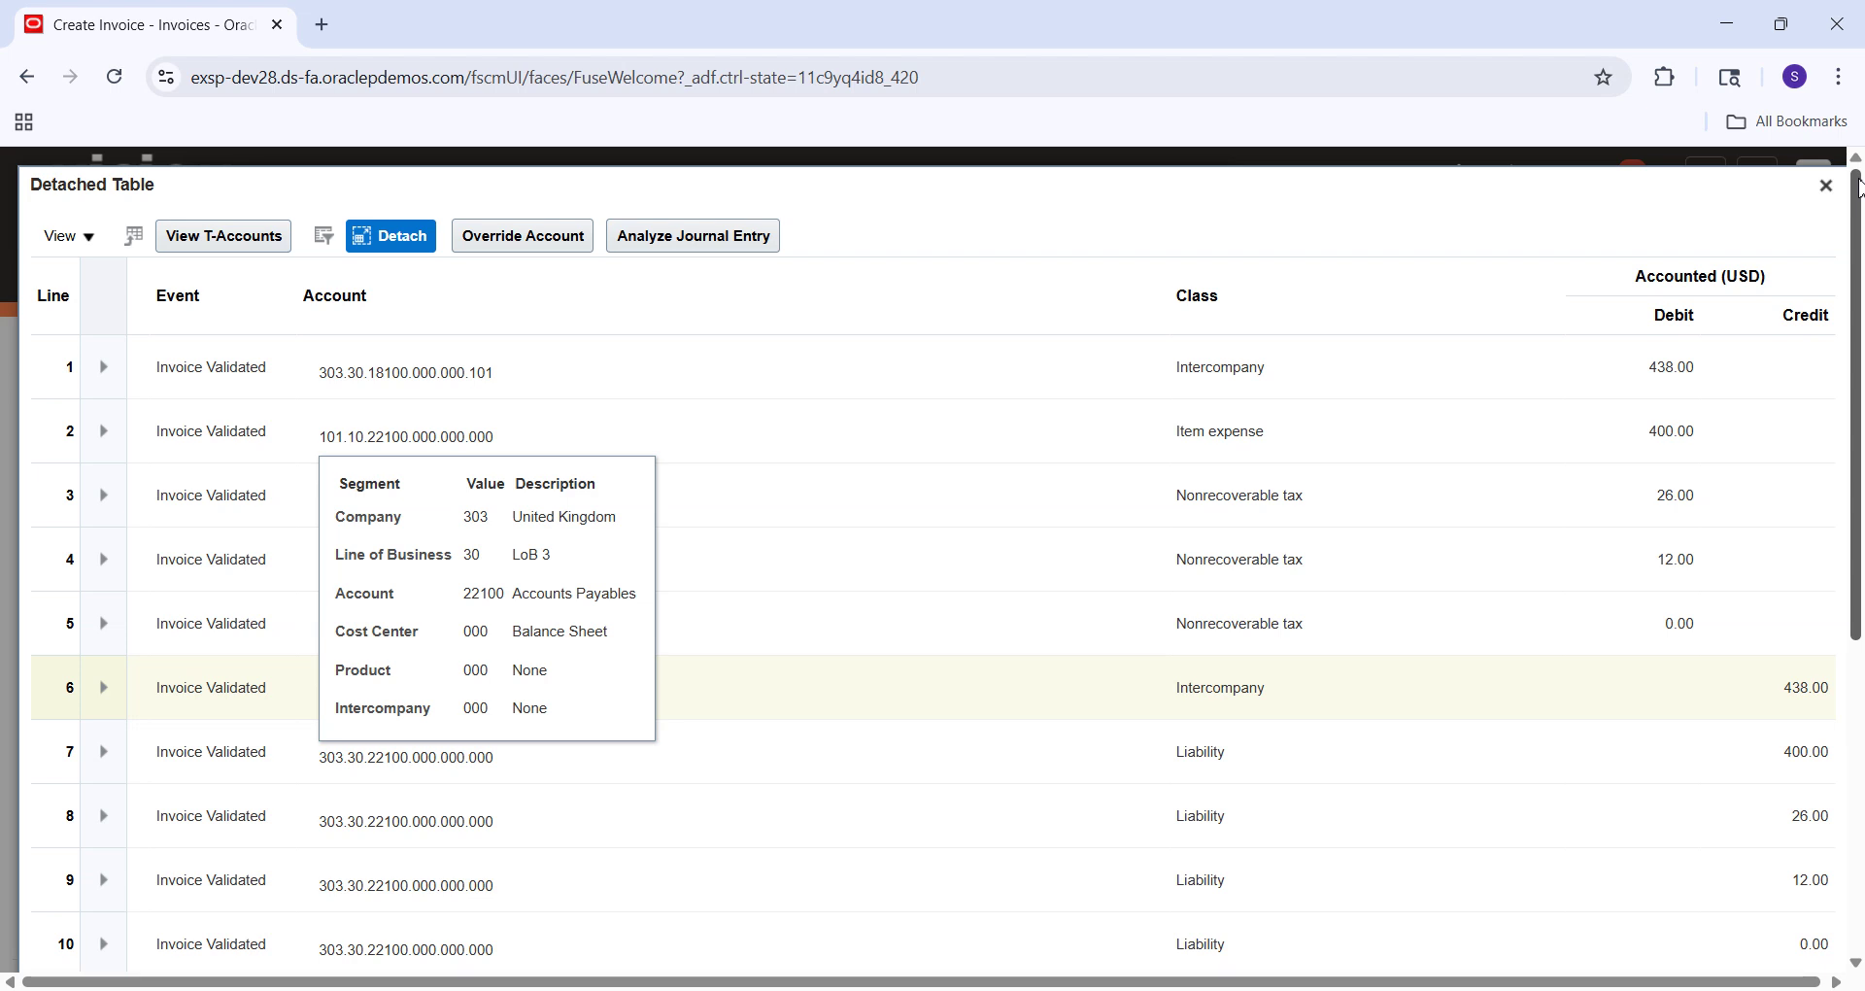
pyautogui.click(1826, 186)
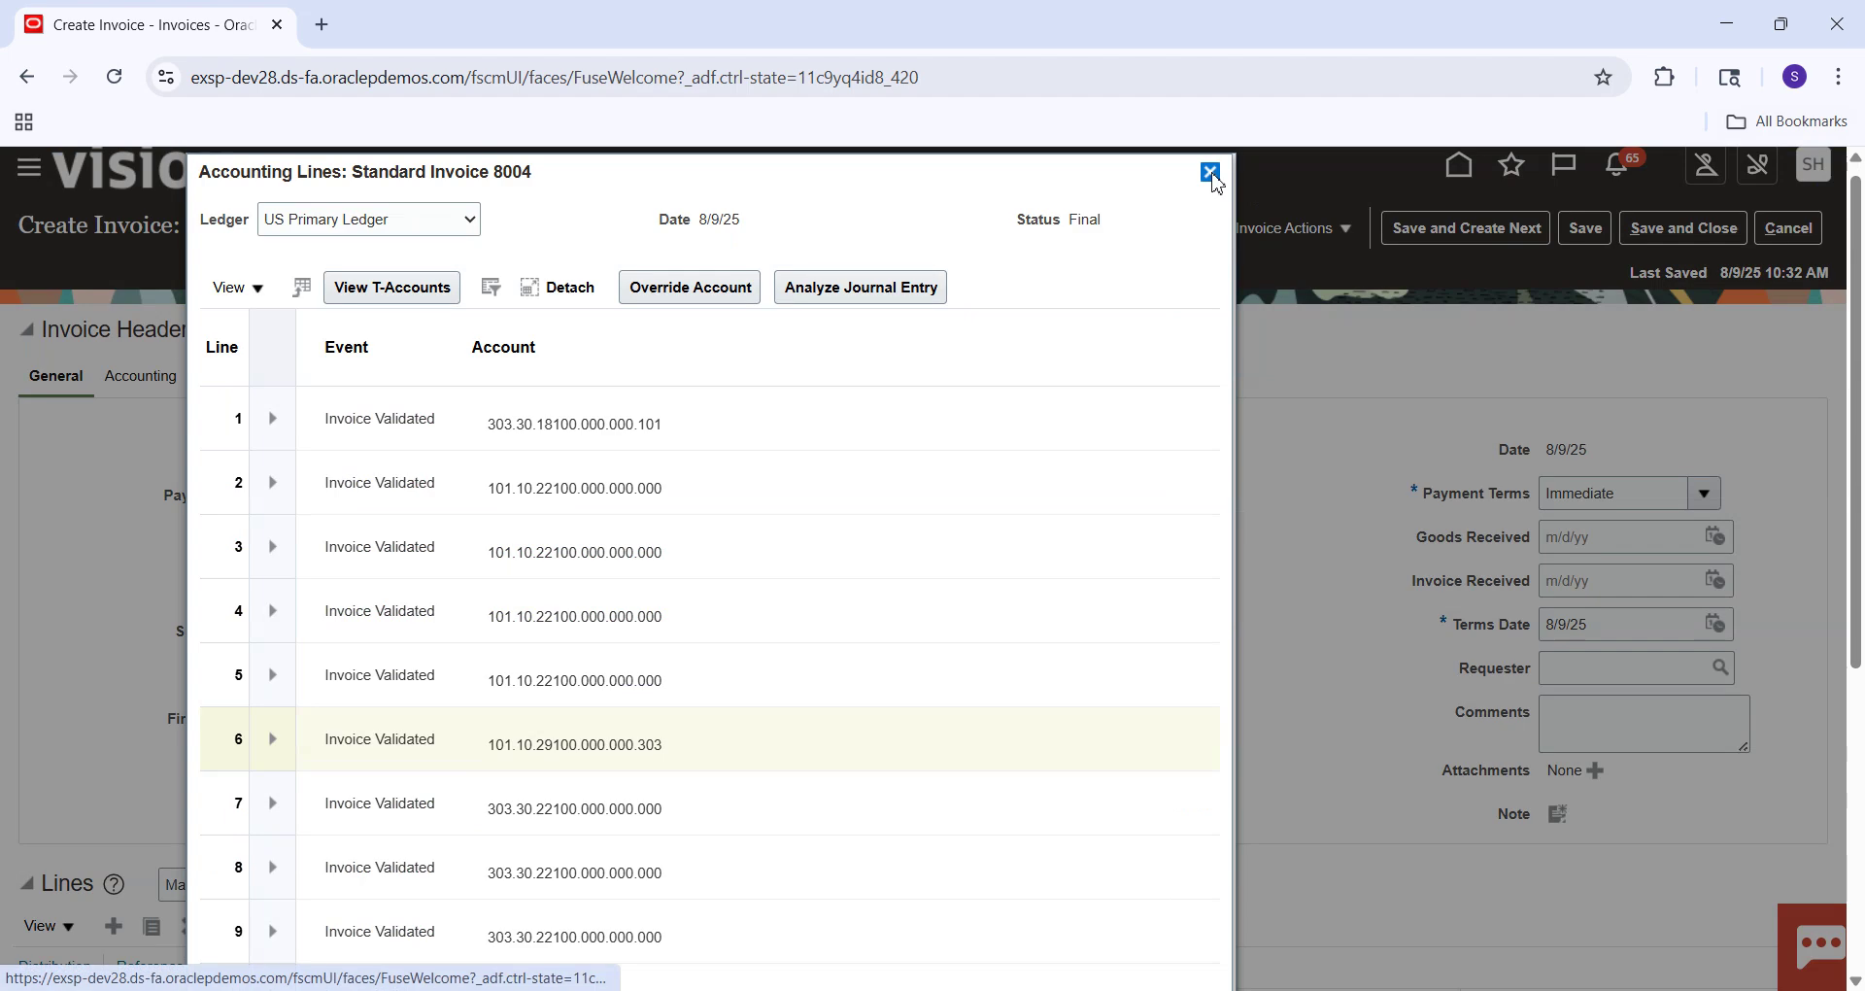
pyautogui.click(1210, 172)
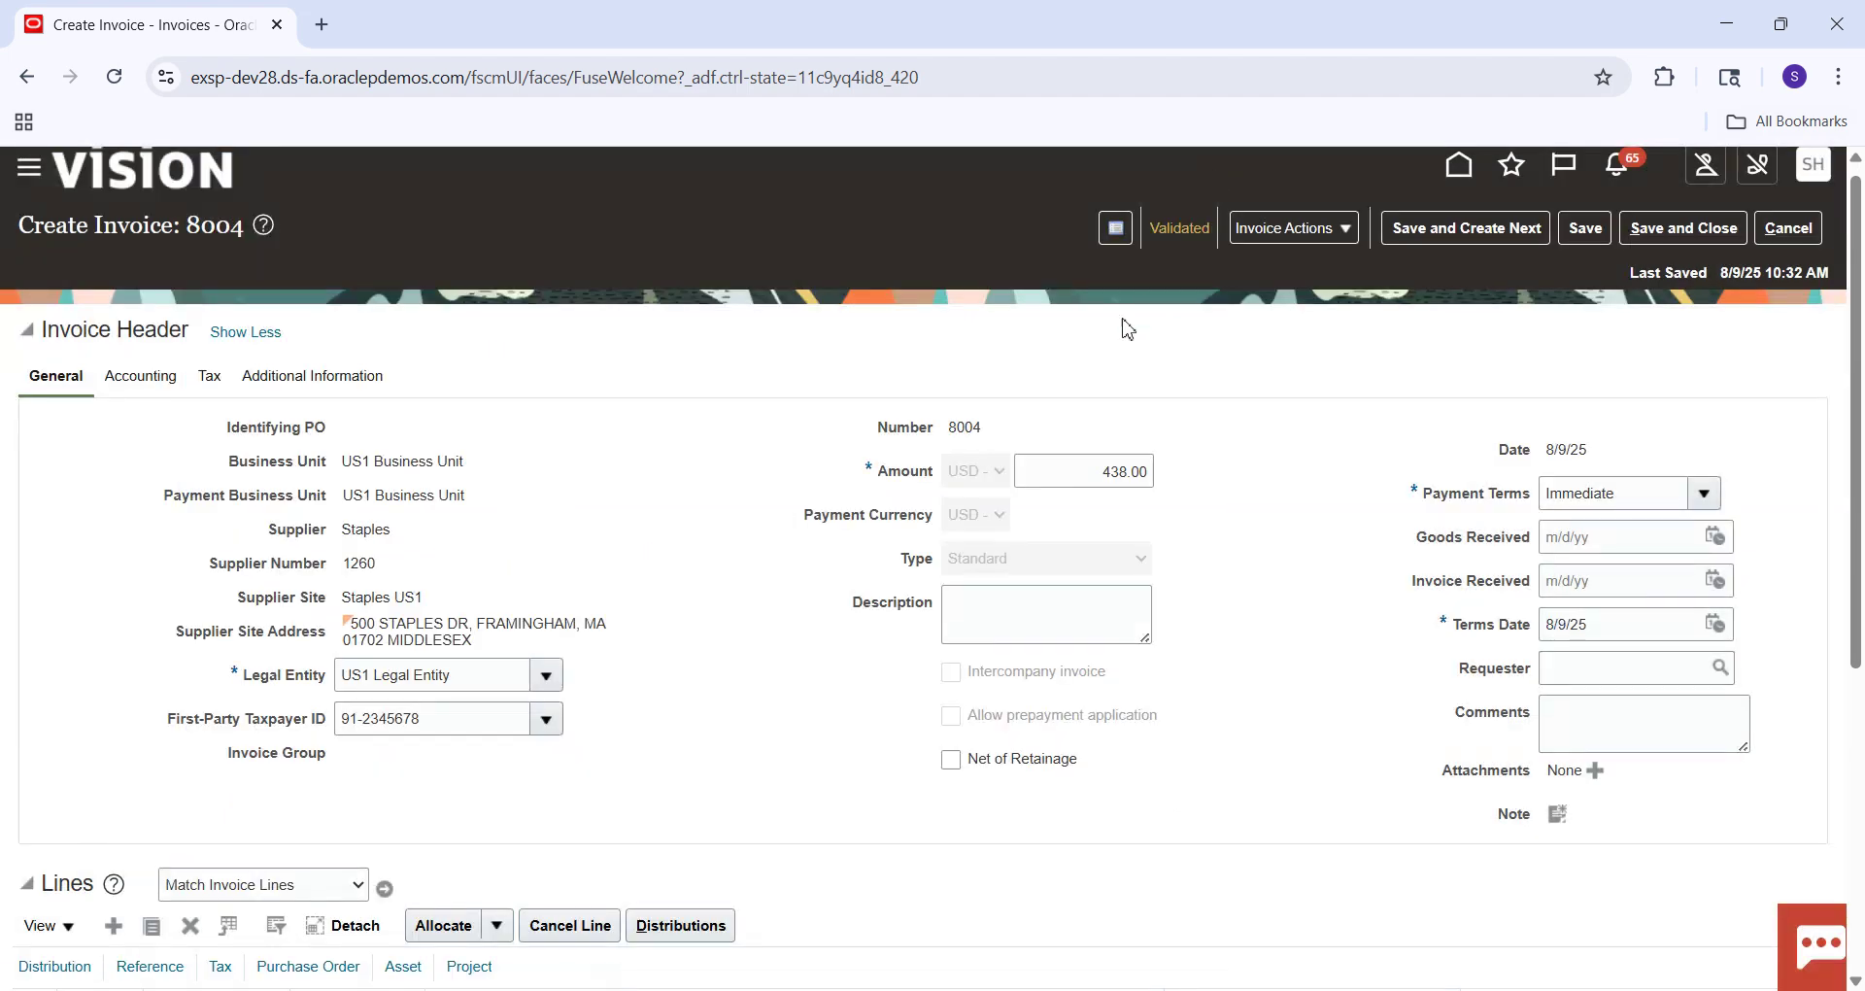
pyautogui.doubleClick(968, 428)
# Save and close invoice 8004, then open Setup and Maintenance from the home page user menu.
pyautogui.click(1665, 236)
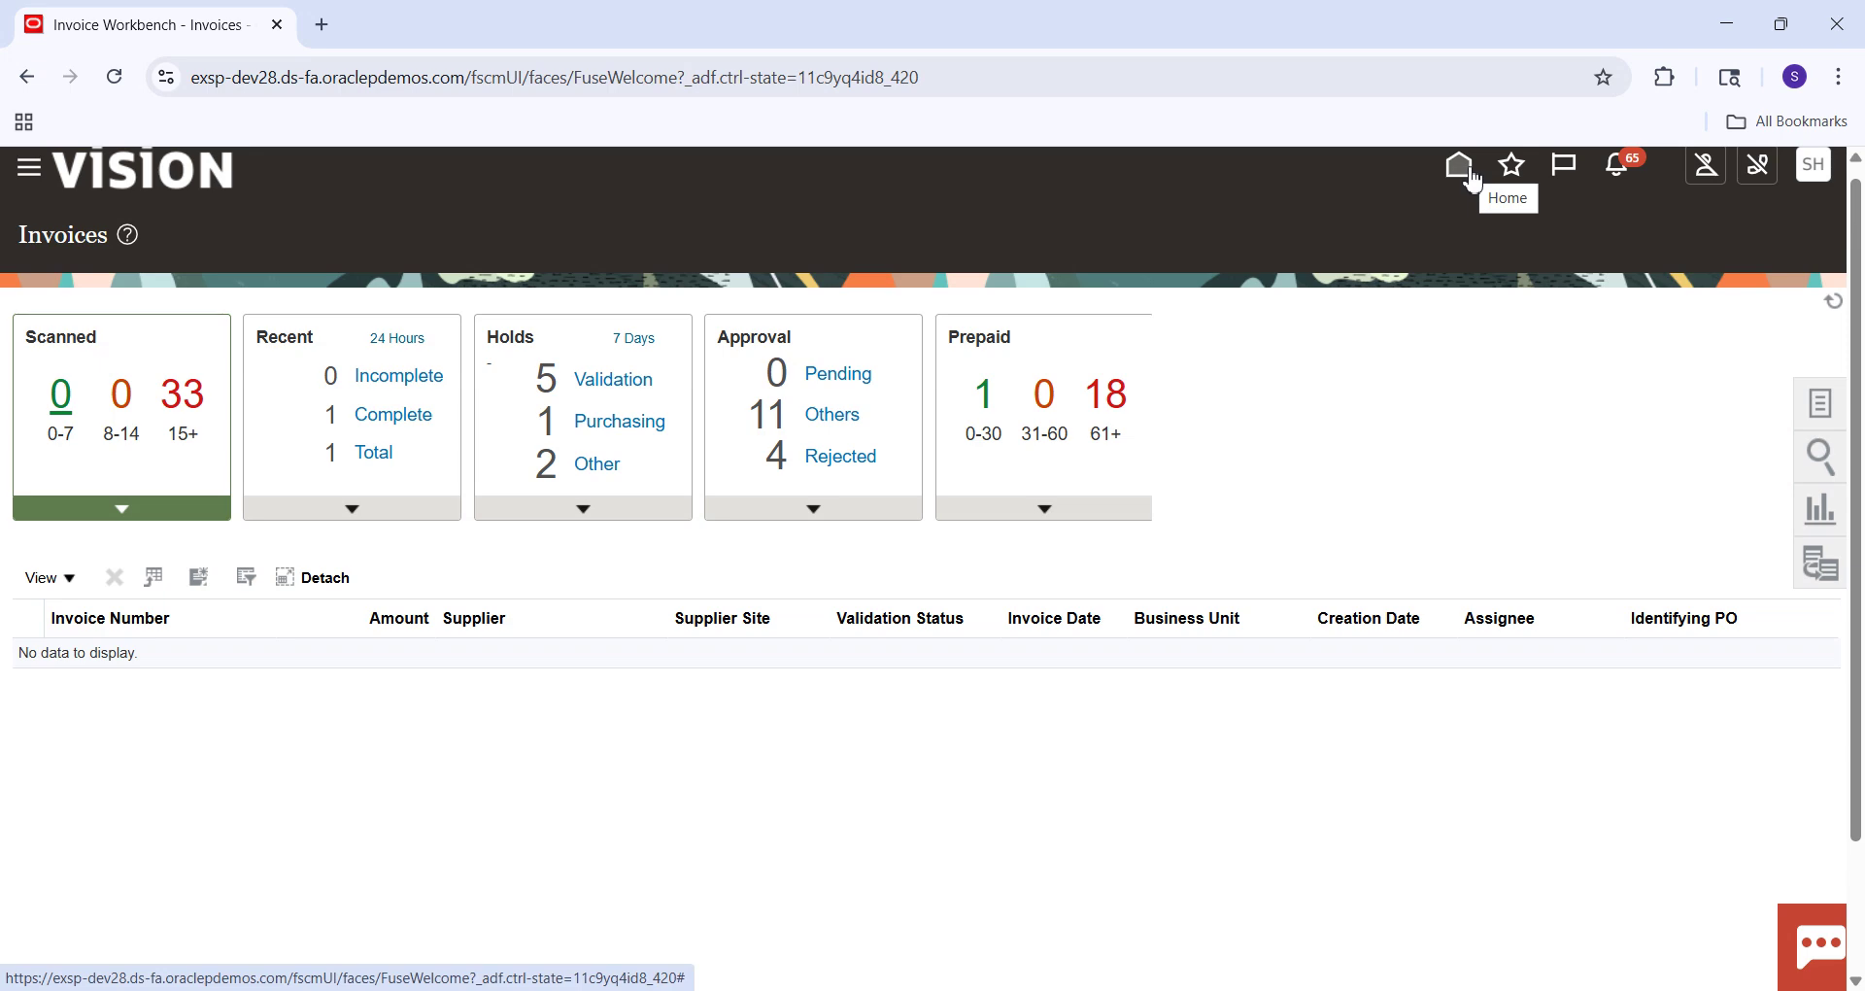
pyautogui.click(1472, 176)
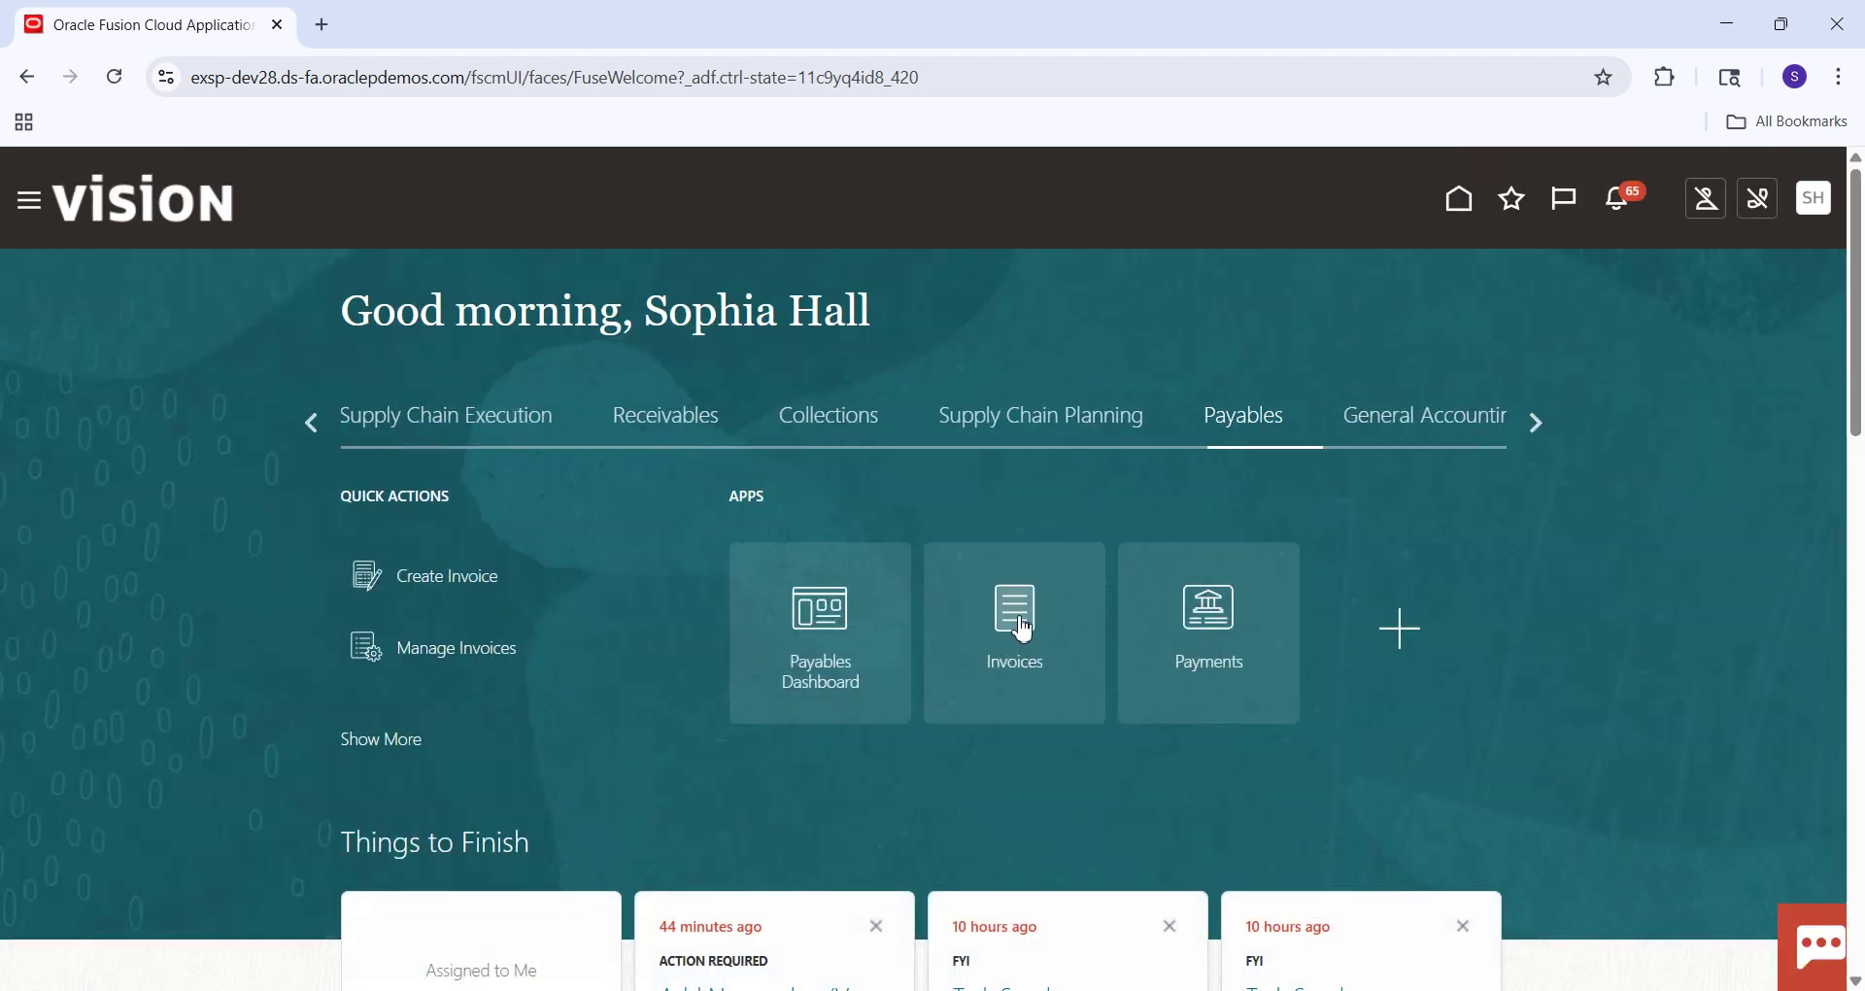
pyautogui.click(1813, 204)
pyautogui.click(1390, 562)
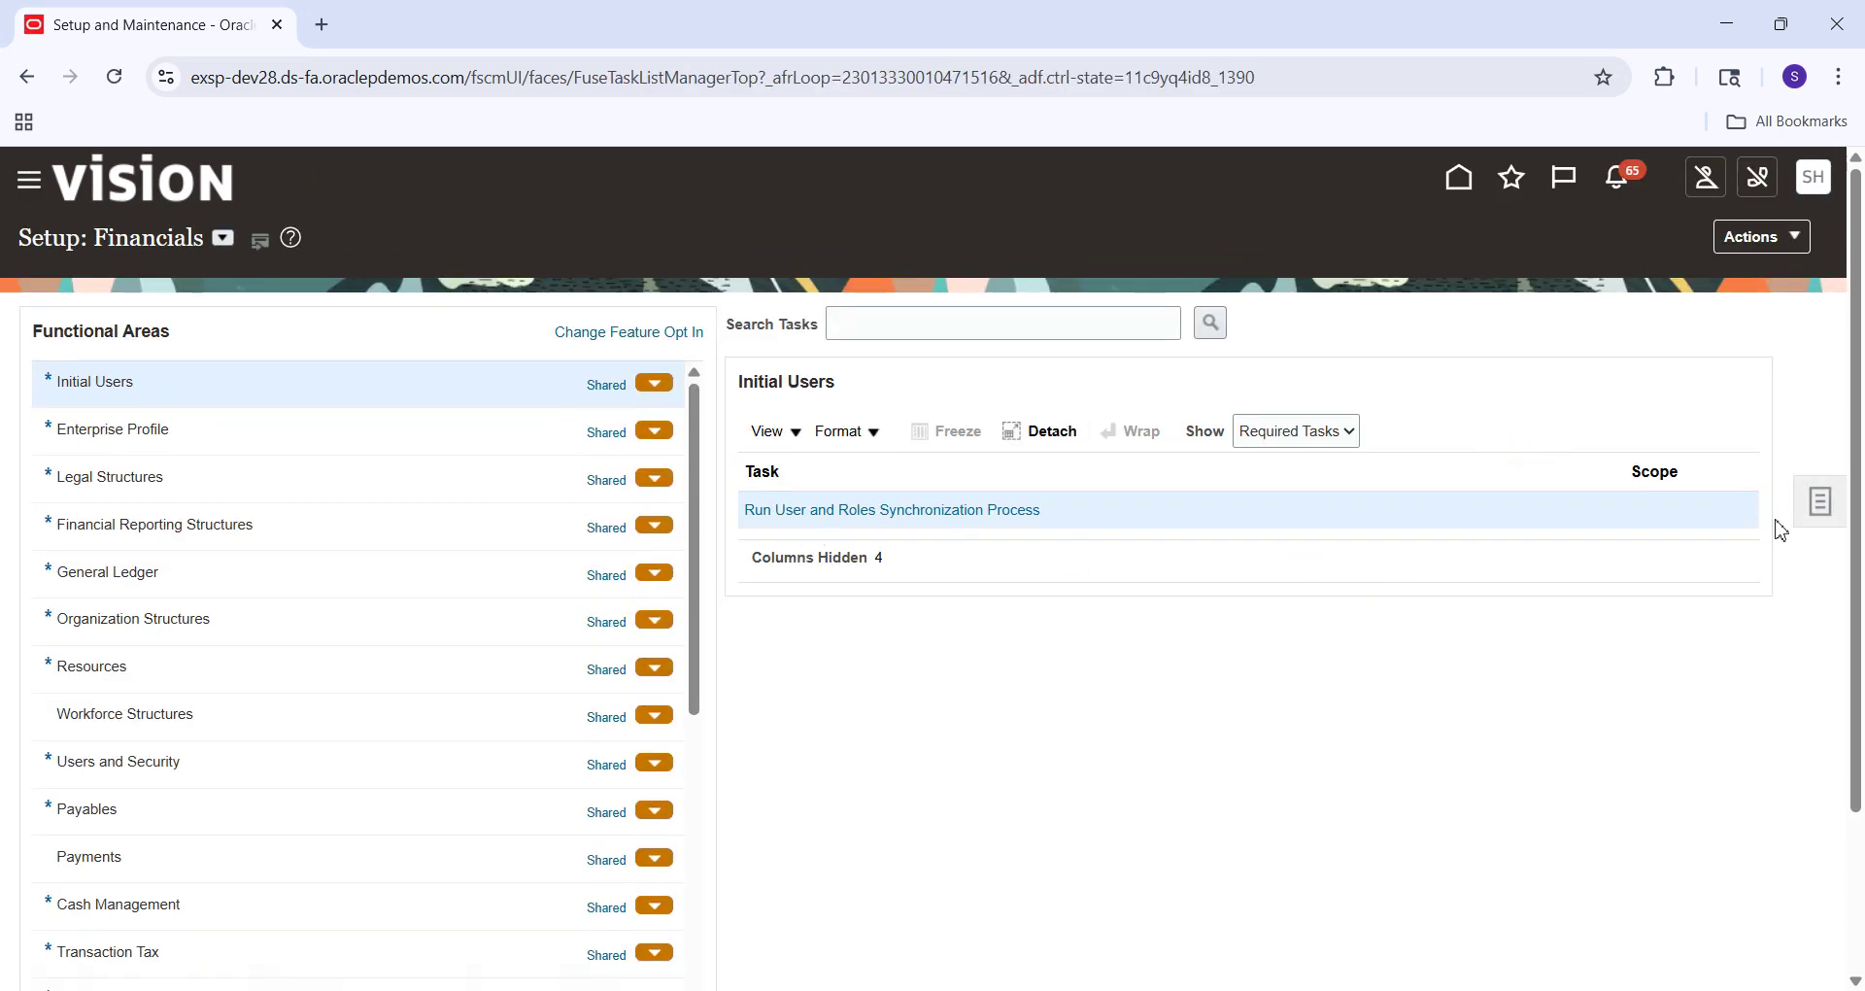
# Search Manage Implementation Projects for 'SM' to find the SM Implementation Project.
pyautogui.click(1821, 505)
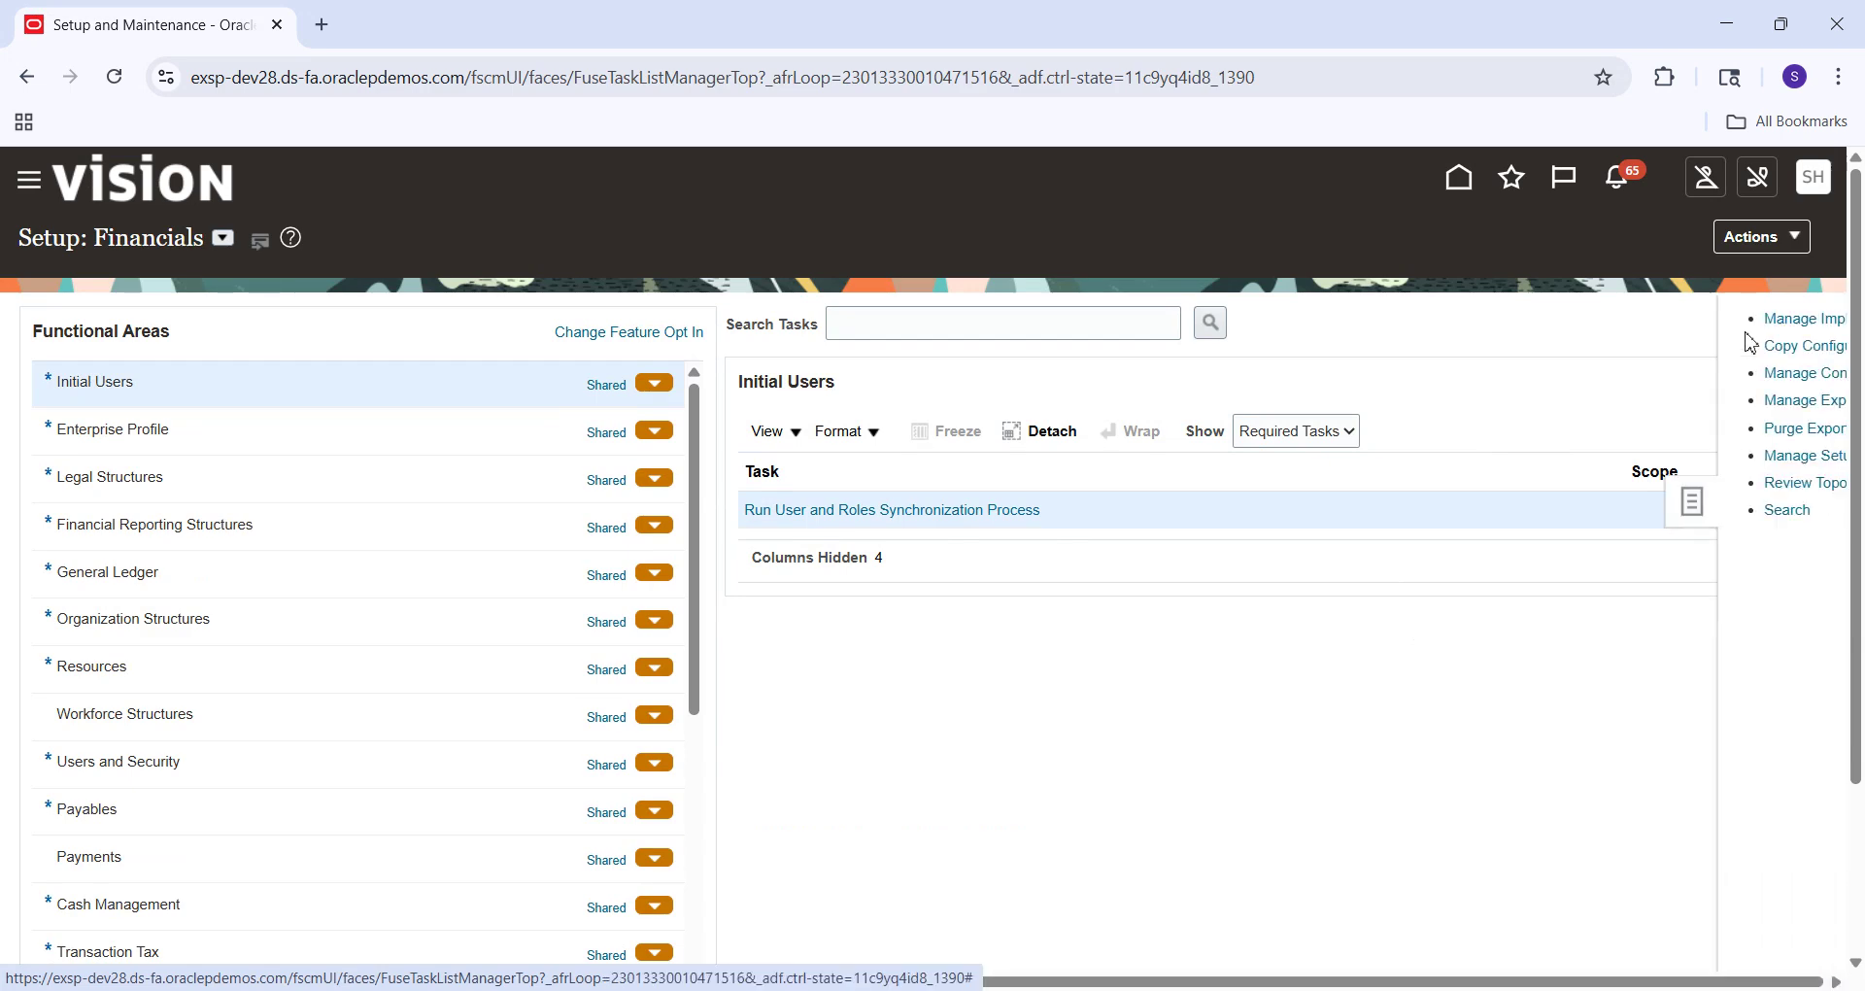
pyautogui.click(1686, 319)
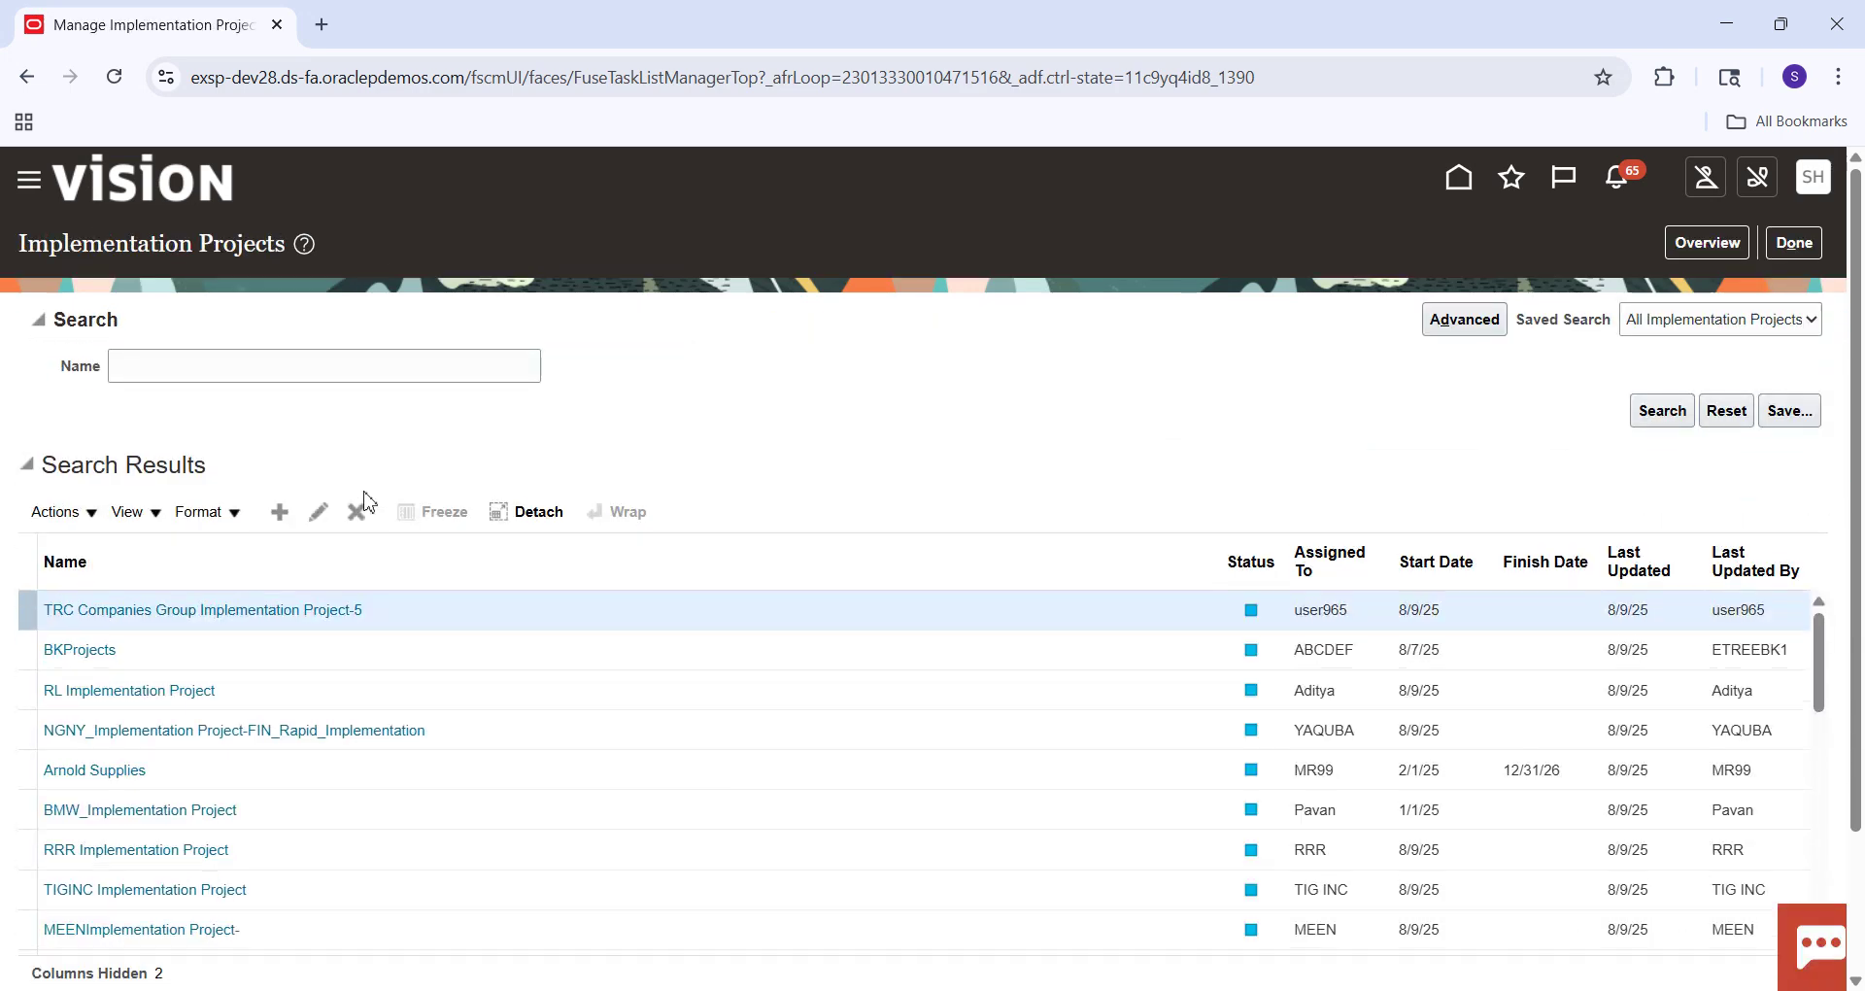
pyautogui.click(301, 369)
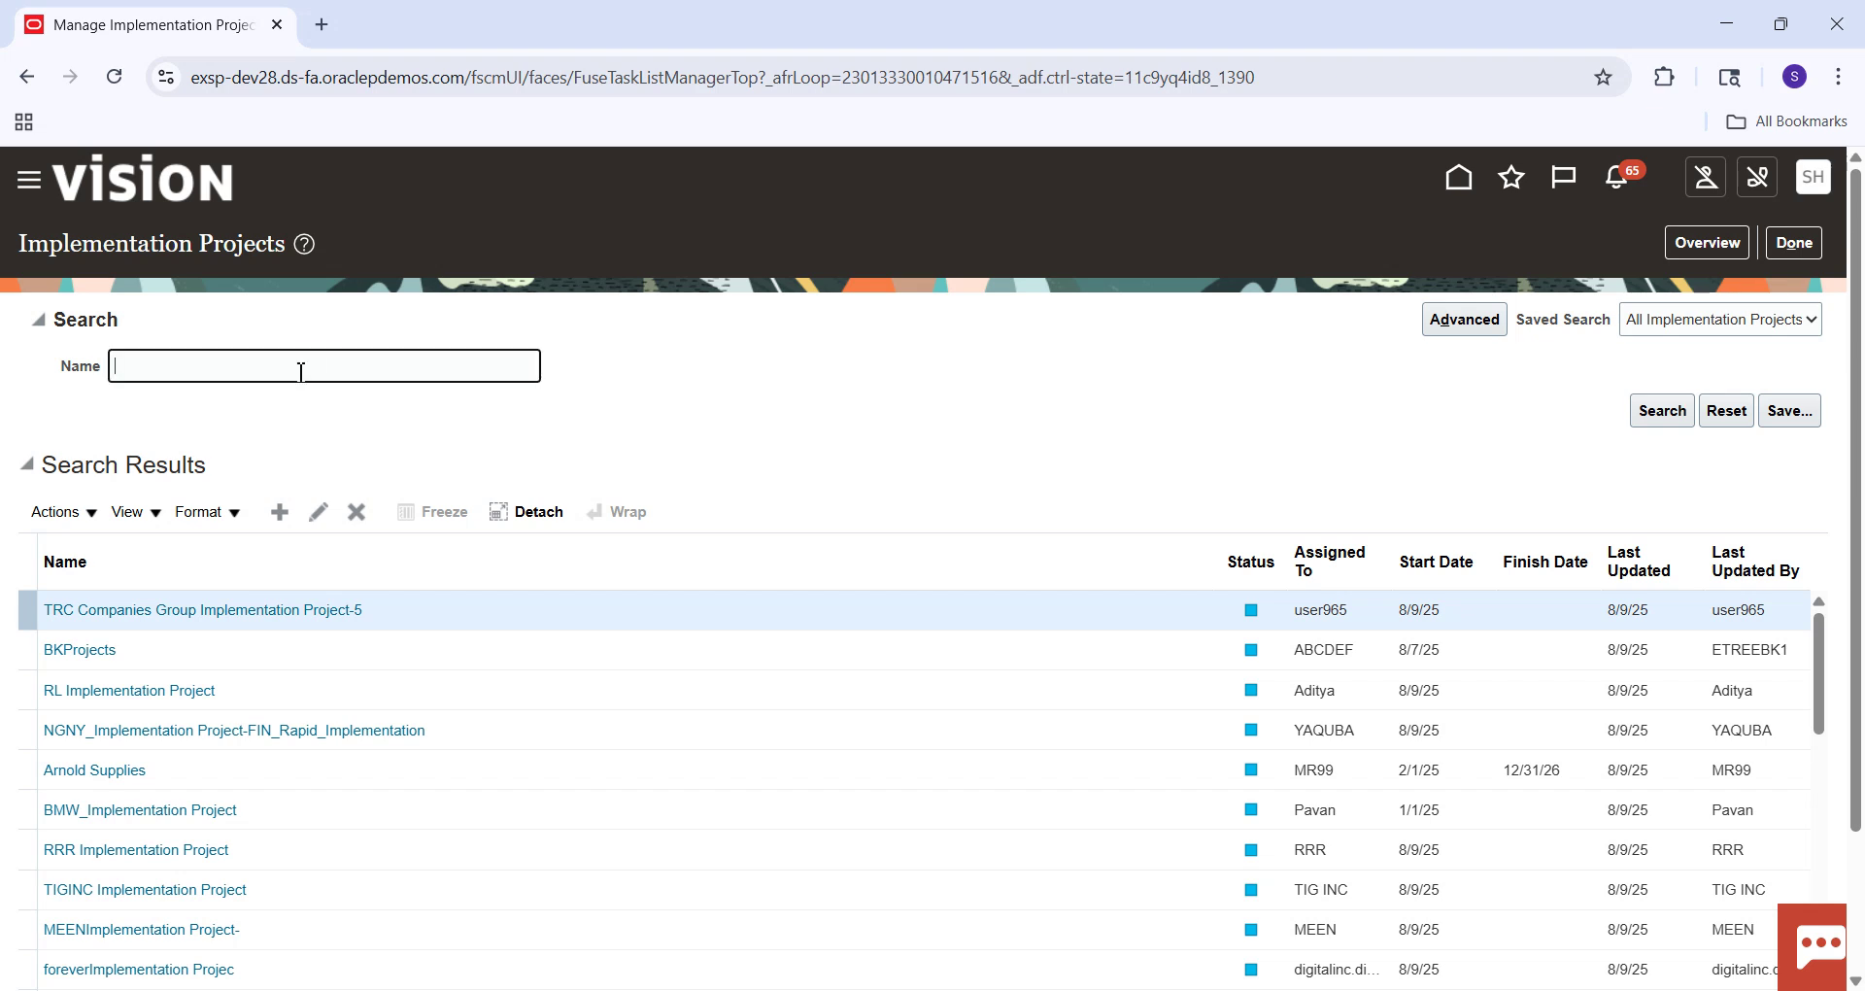
pyautogui.write('SM')
pyautogui.press('Return')
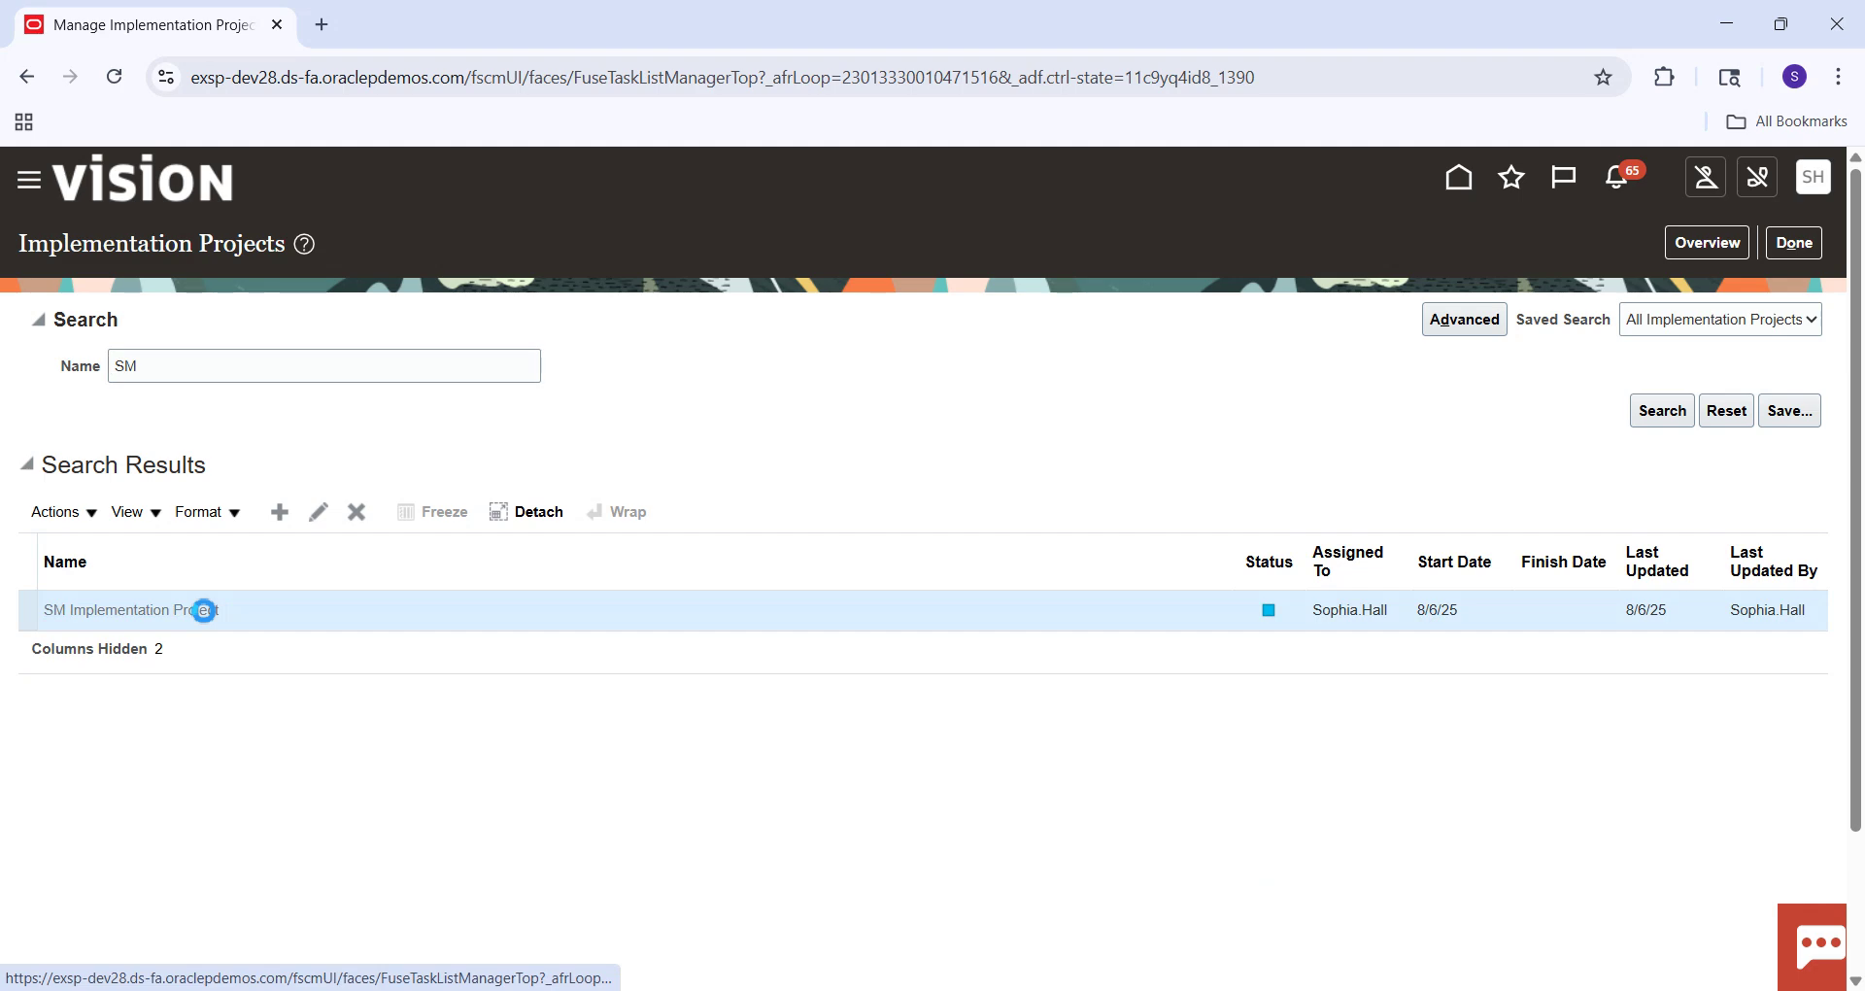
# Filter the project's tasks by 'Manage%Bank%' and launch Manage Bank Accounts.
pyautogui.click(190, 558)
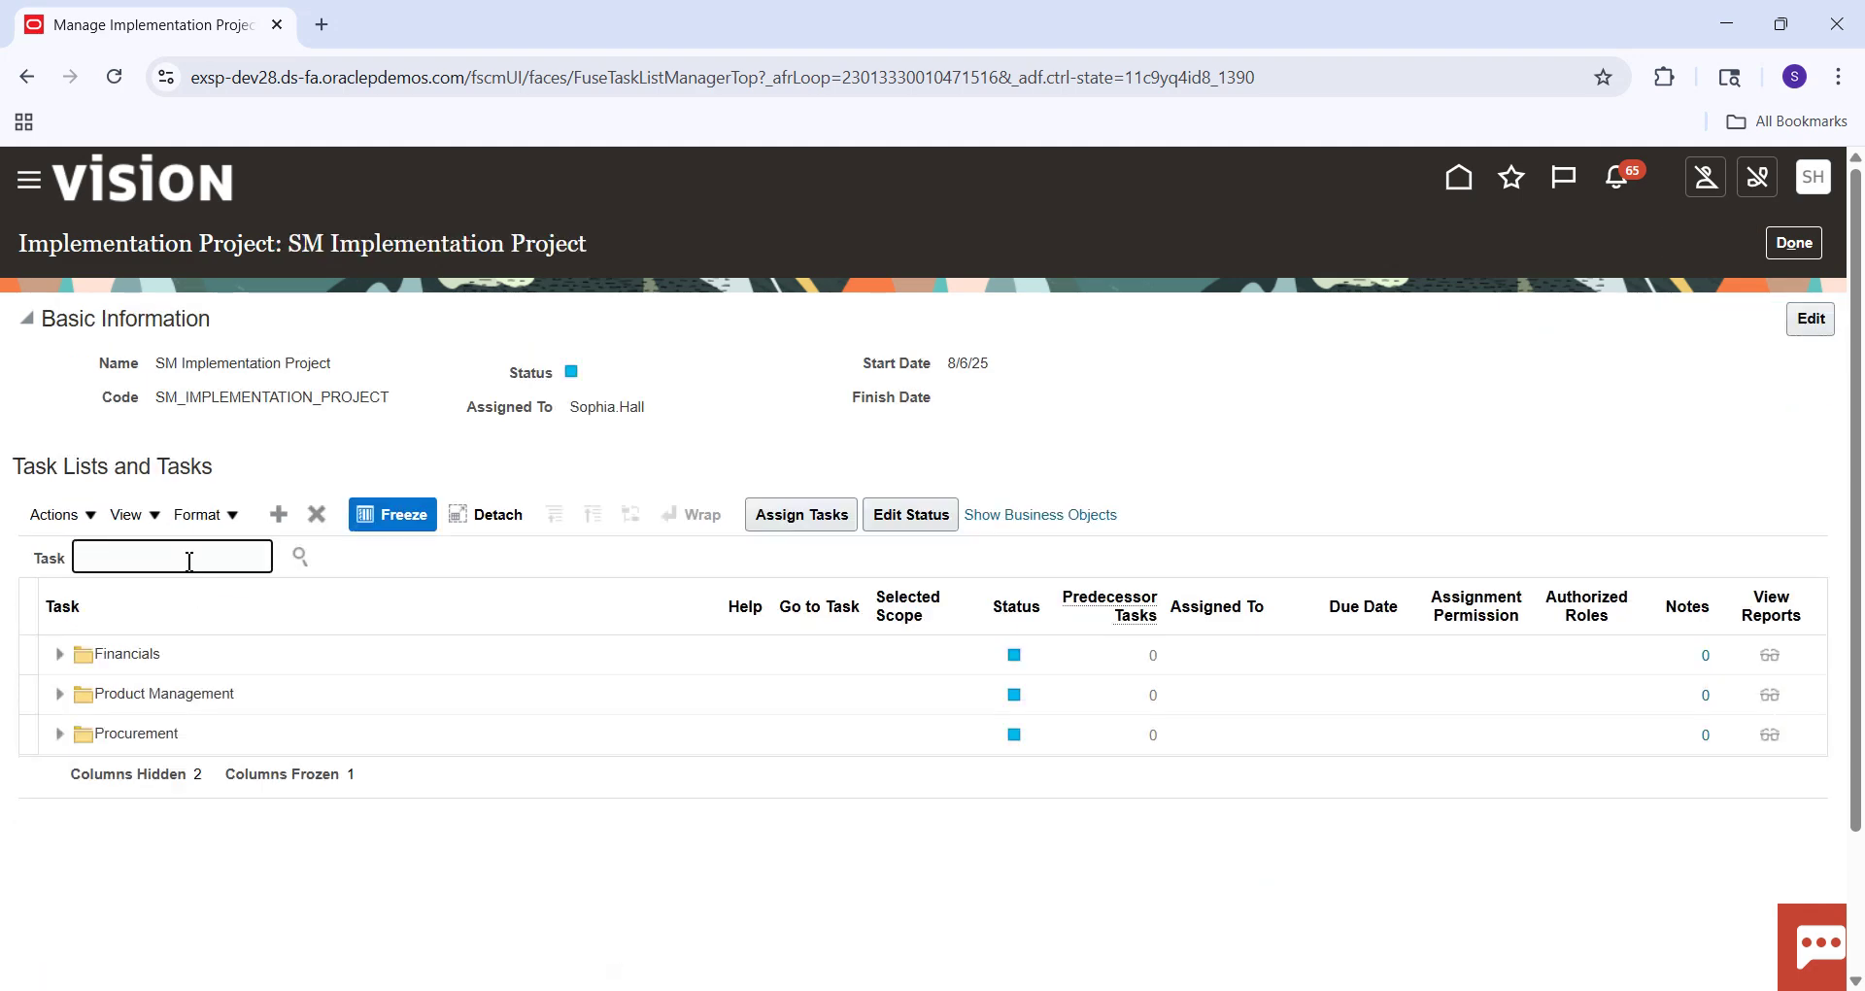
pyautogui.write('Mana')
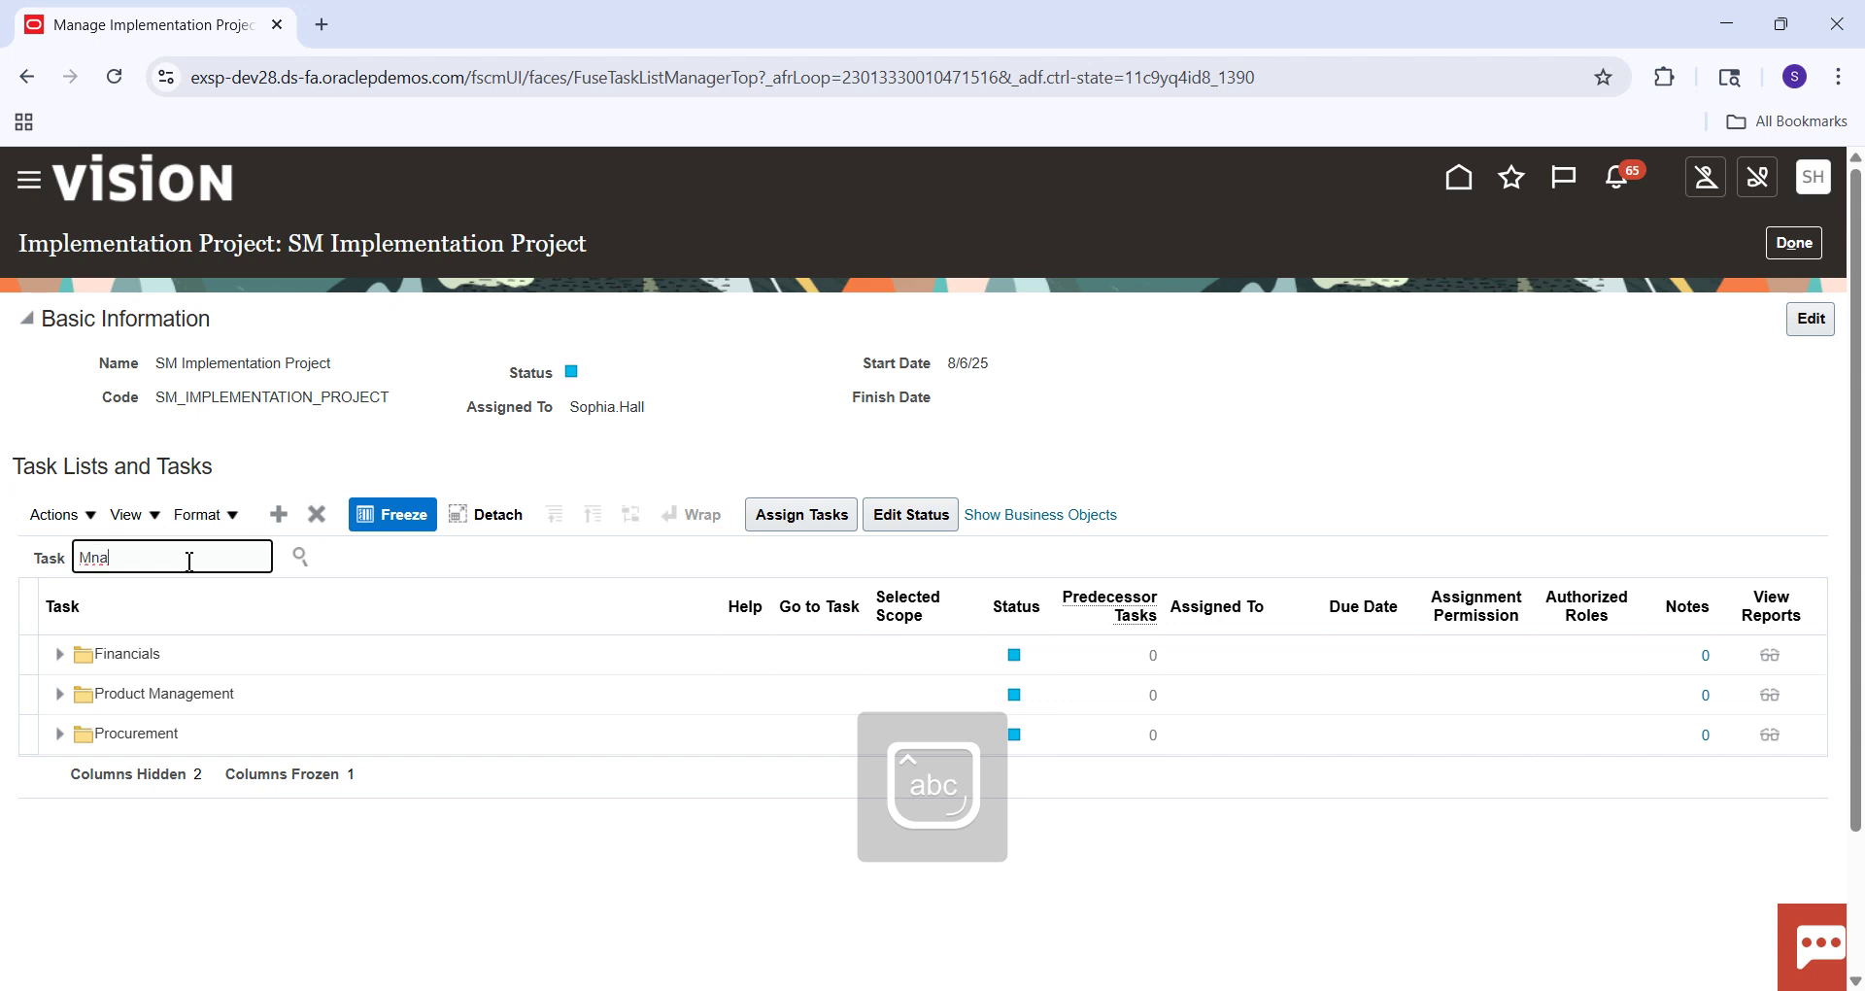
pyautogui.write('ge%B')
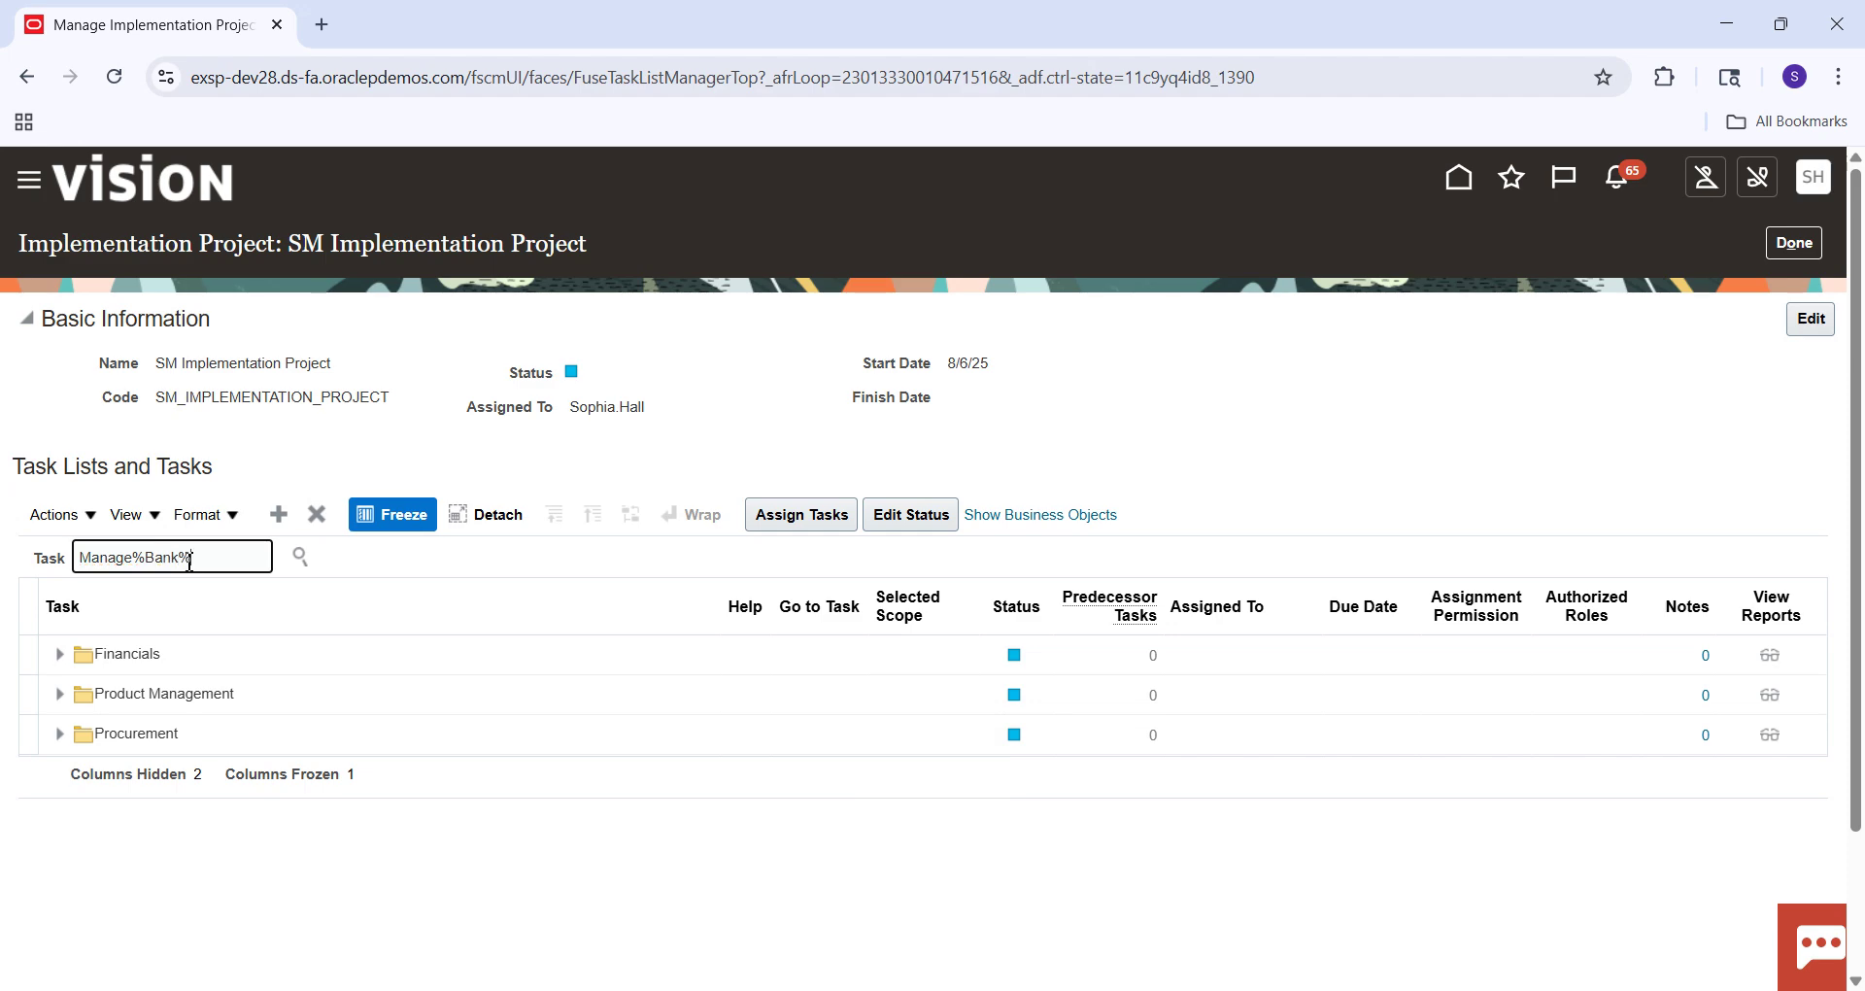
pyautogui.write('ank%')
pyautogui.press('Return')
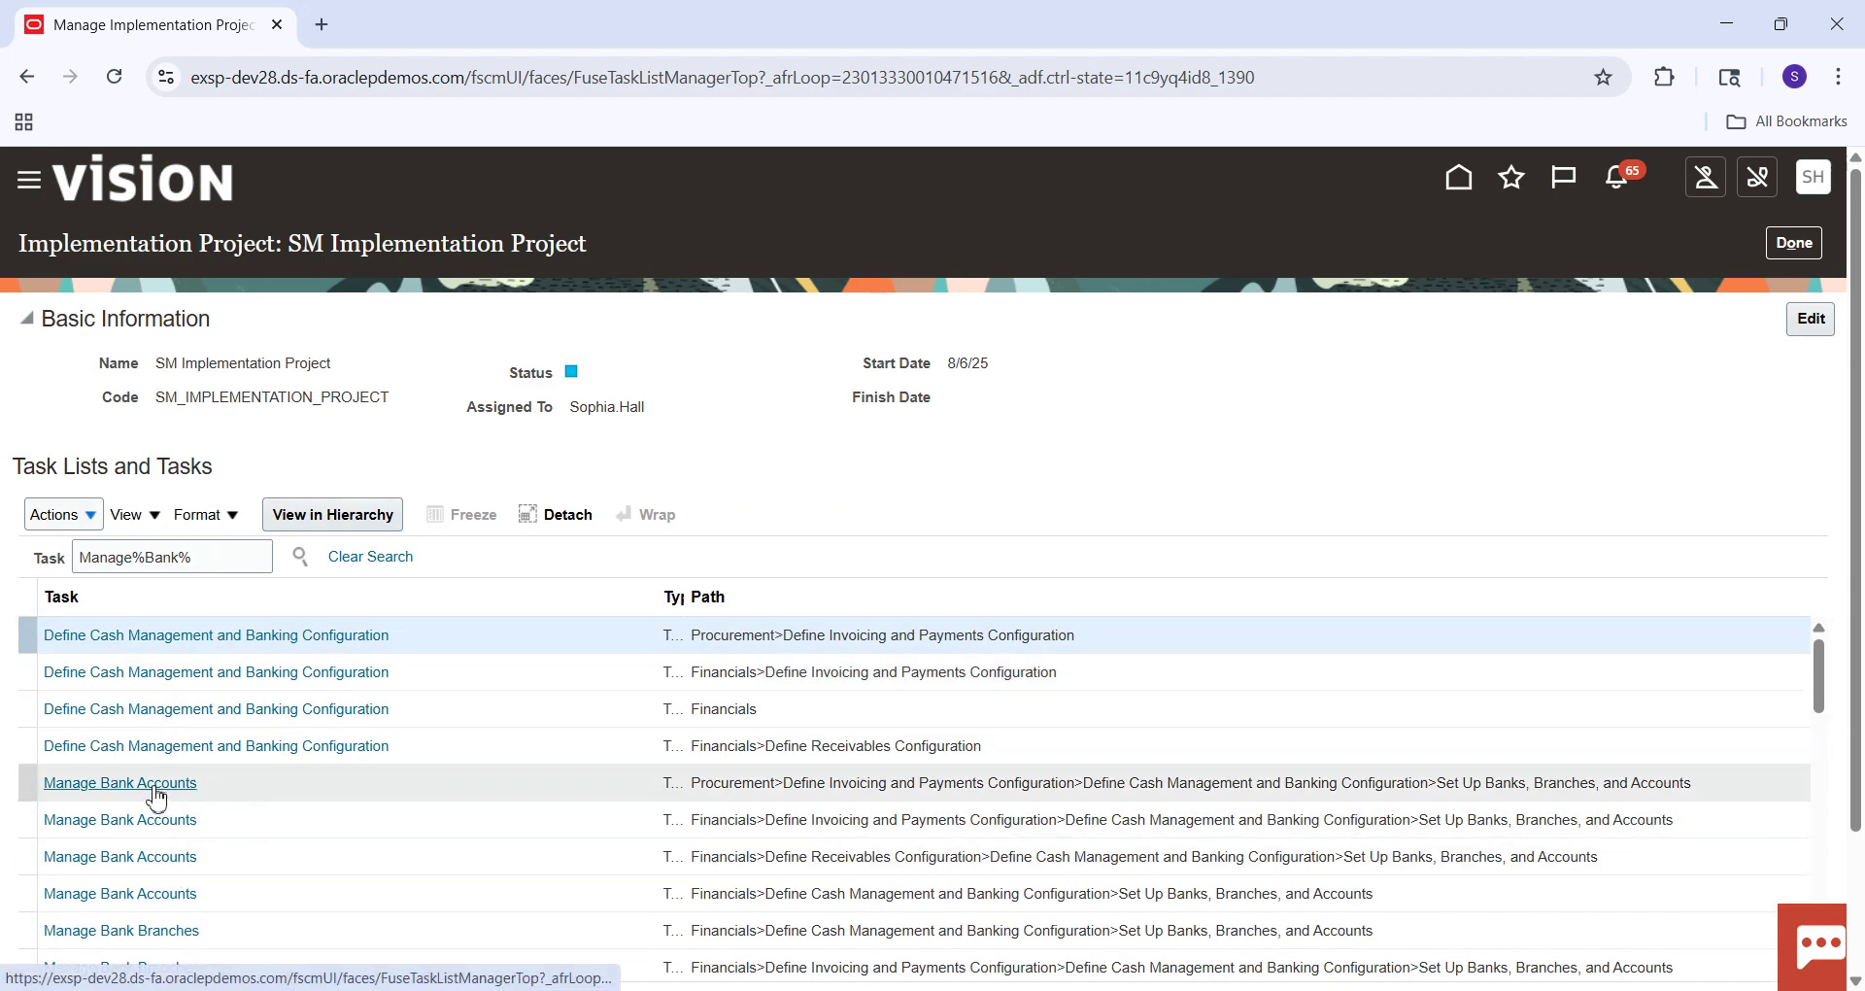
pyautogui.click(149, 819)
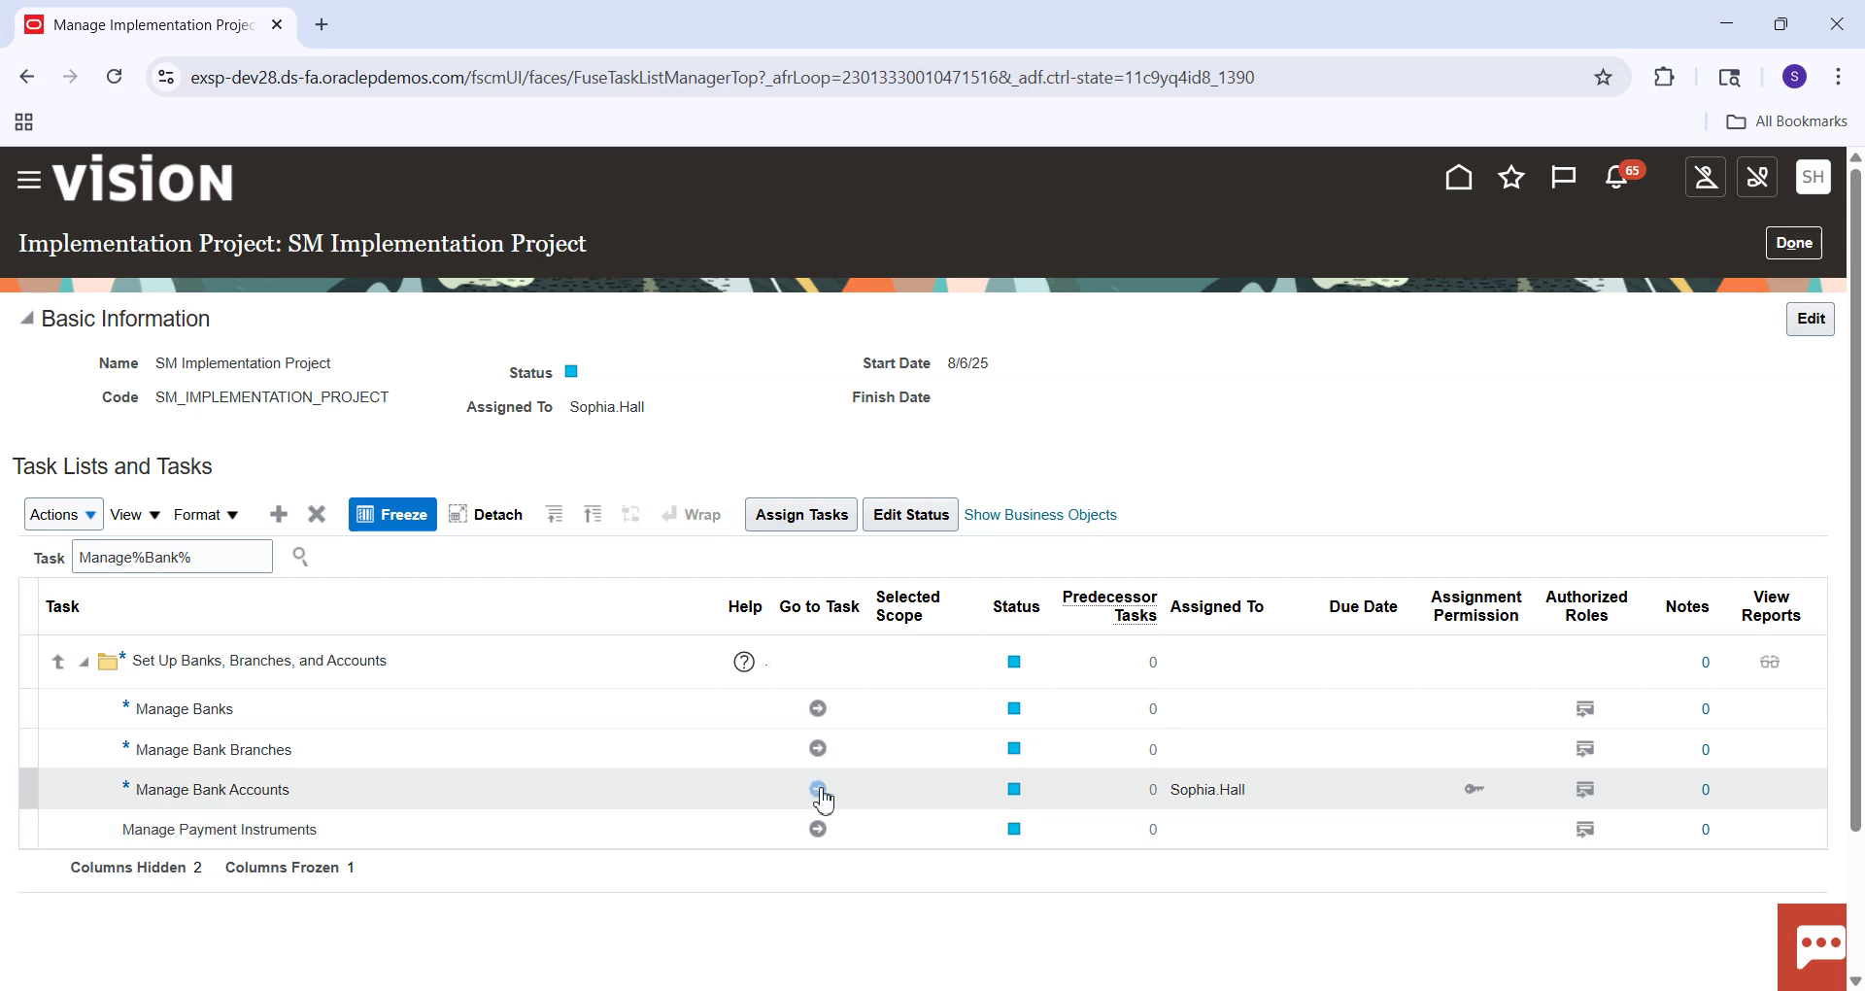
pyautogui.click(819, 792)
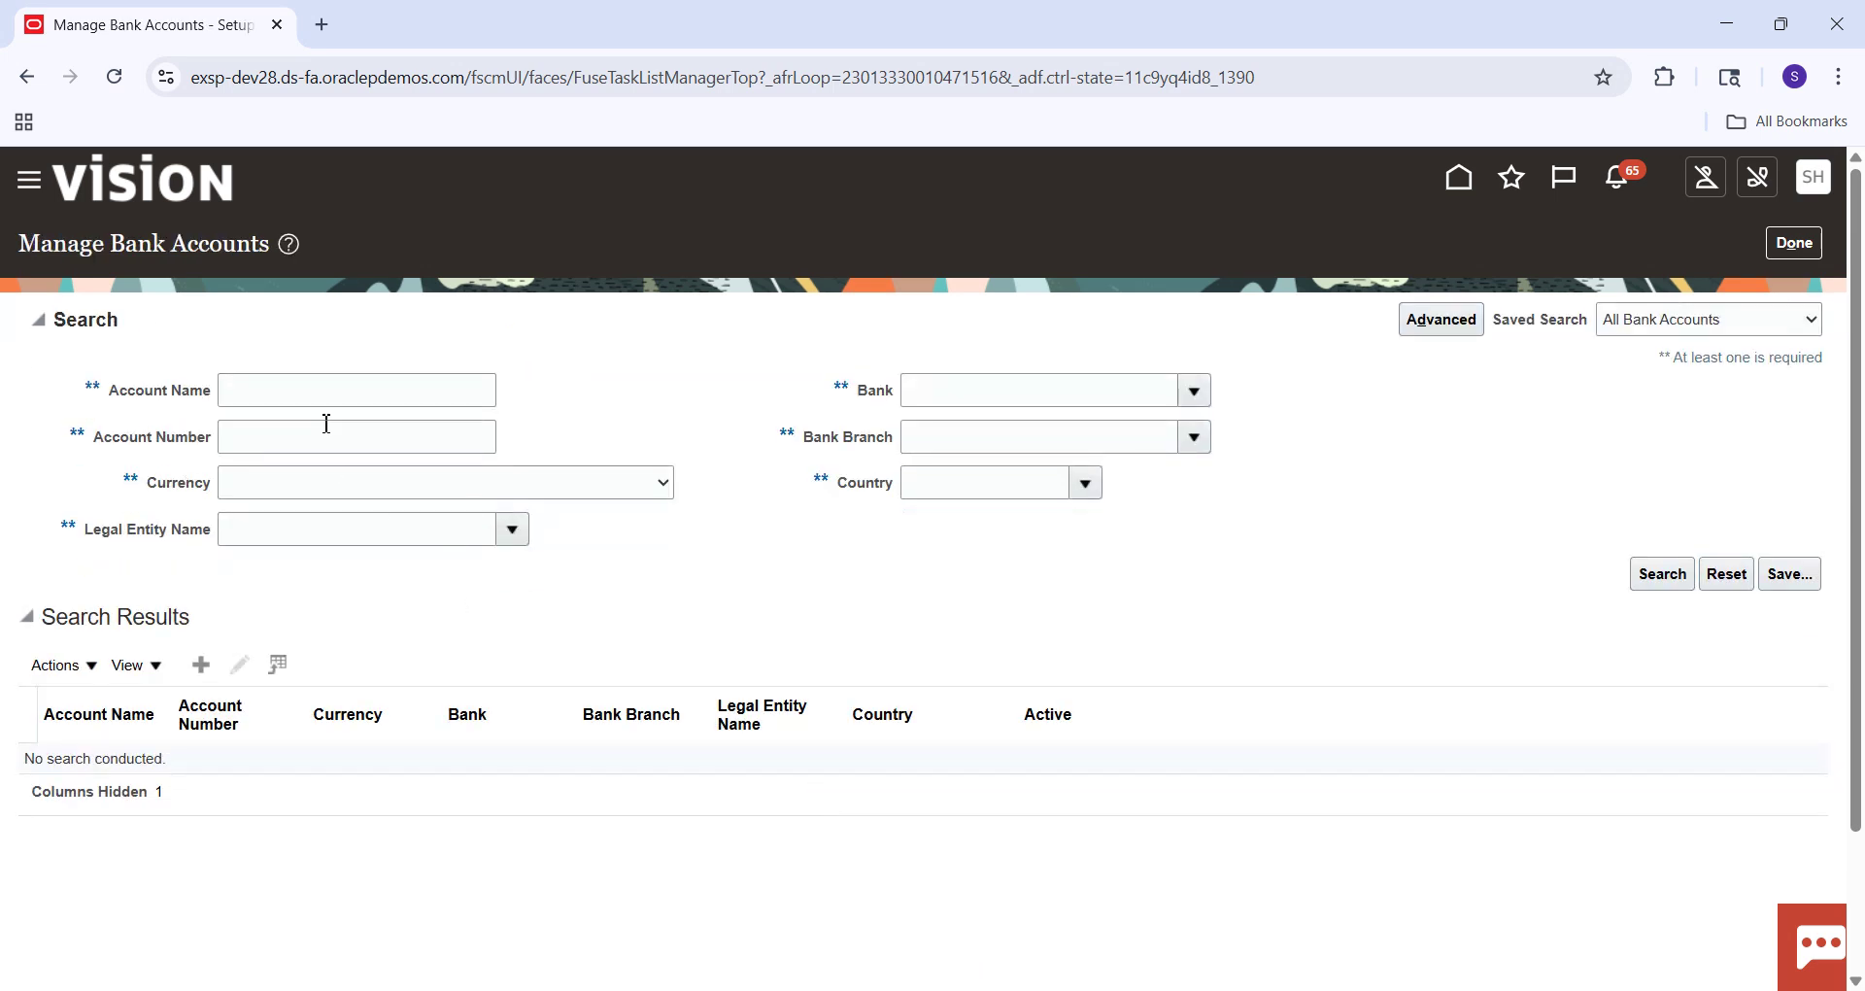
# Search bank accounts by account name 'Bofa%', then by 'B%'.
pyautogui.click(337, 395)
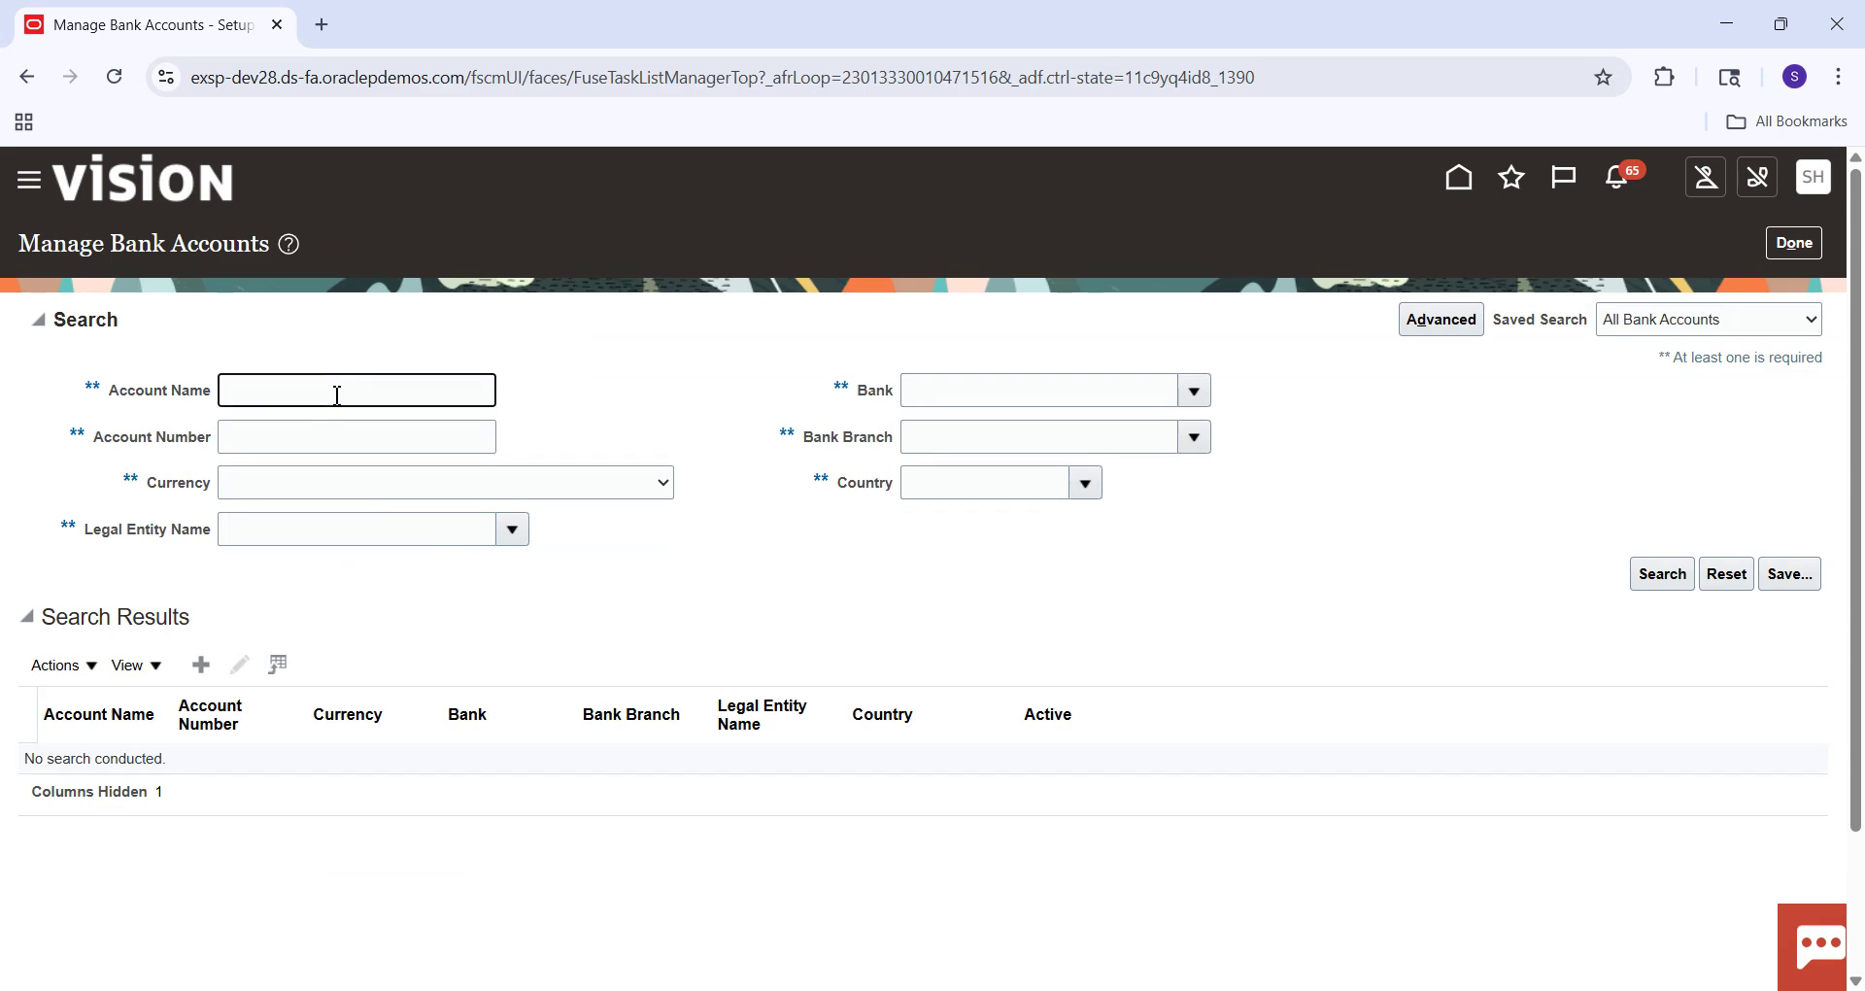
pyautogui.write('Bofa%')
pyautogui.press('Return')
pyautogui.click(1642, 572)
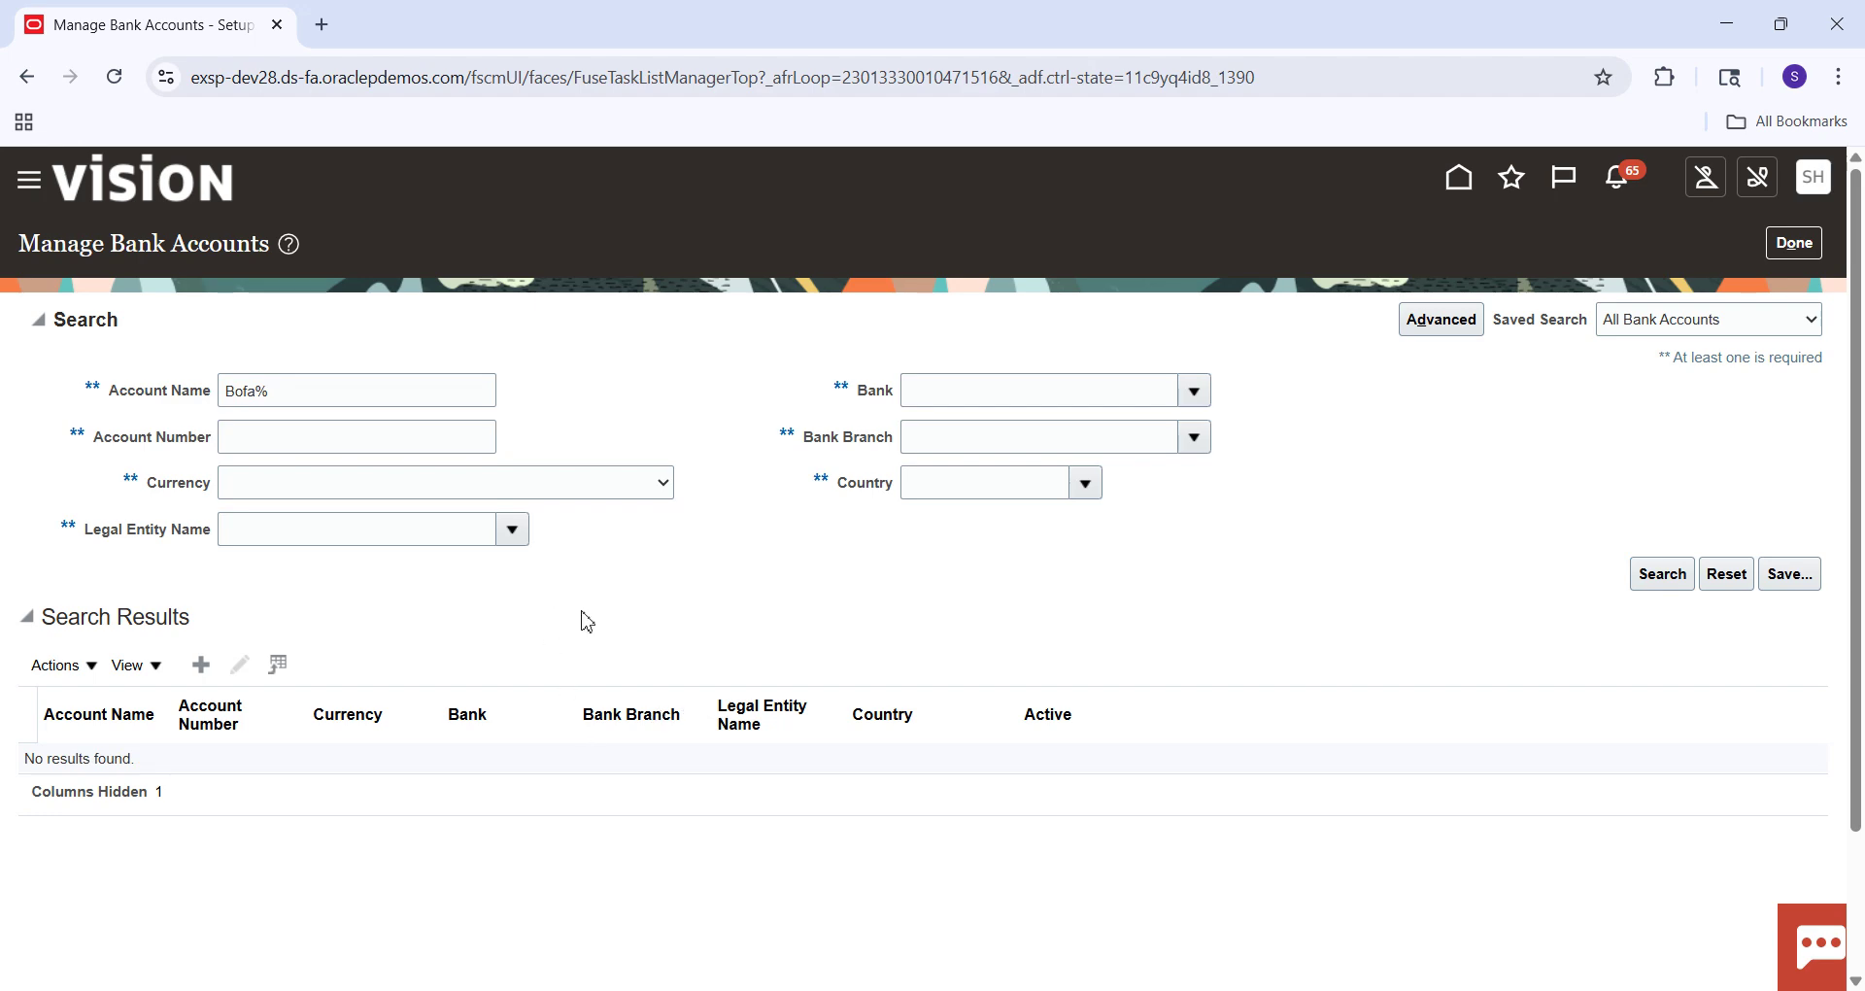
pyautogui.click(1651, 578)
pyautogui.click(256, 398)
pyautogui.press('BackSpace')
pyautogui.click(1667, 581)
# Clear the account name and search by account number 'B%of', then 'B%'.
pyautogui.click(282, 402)
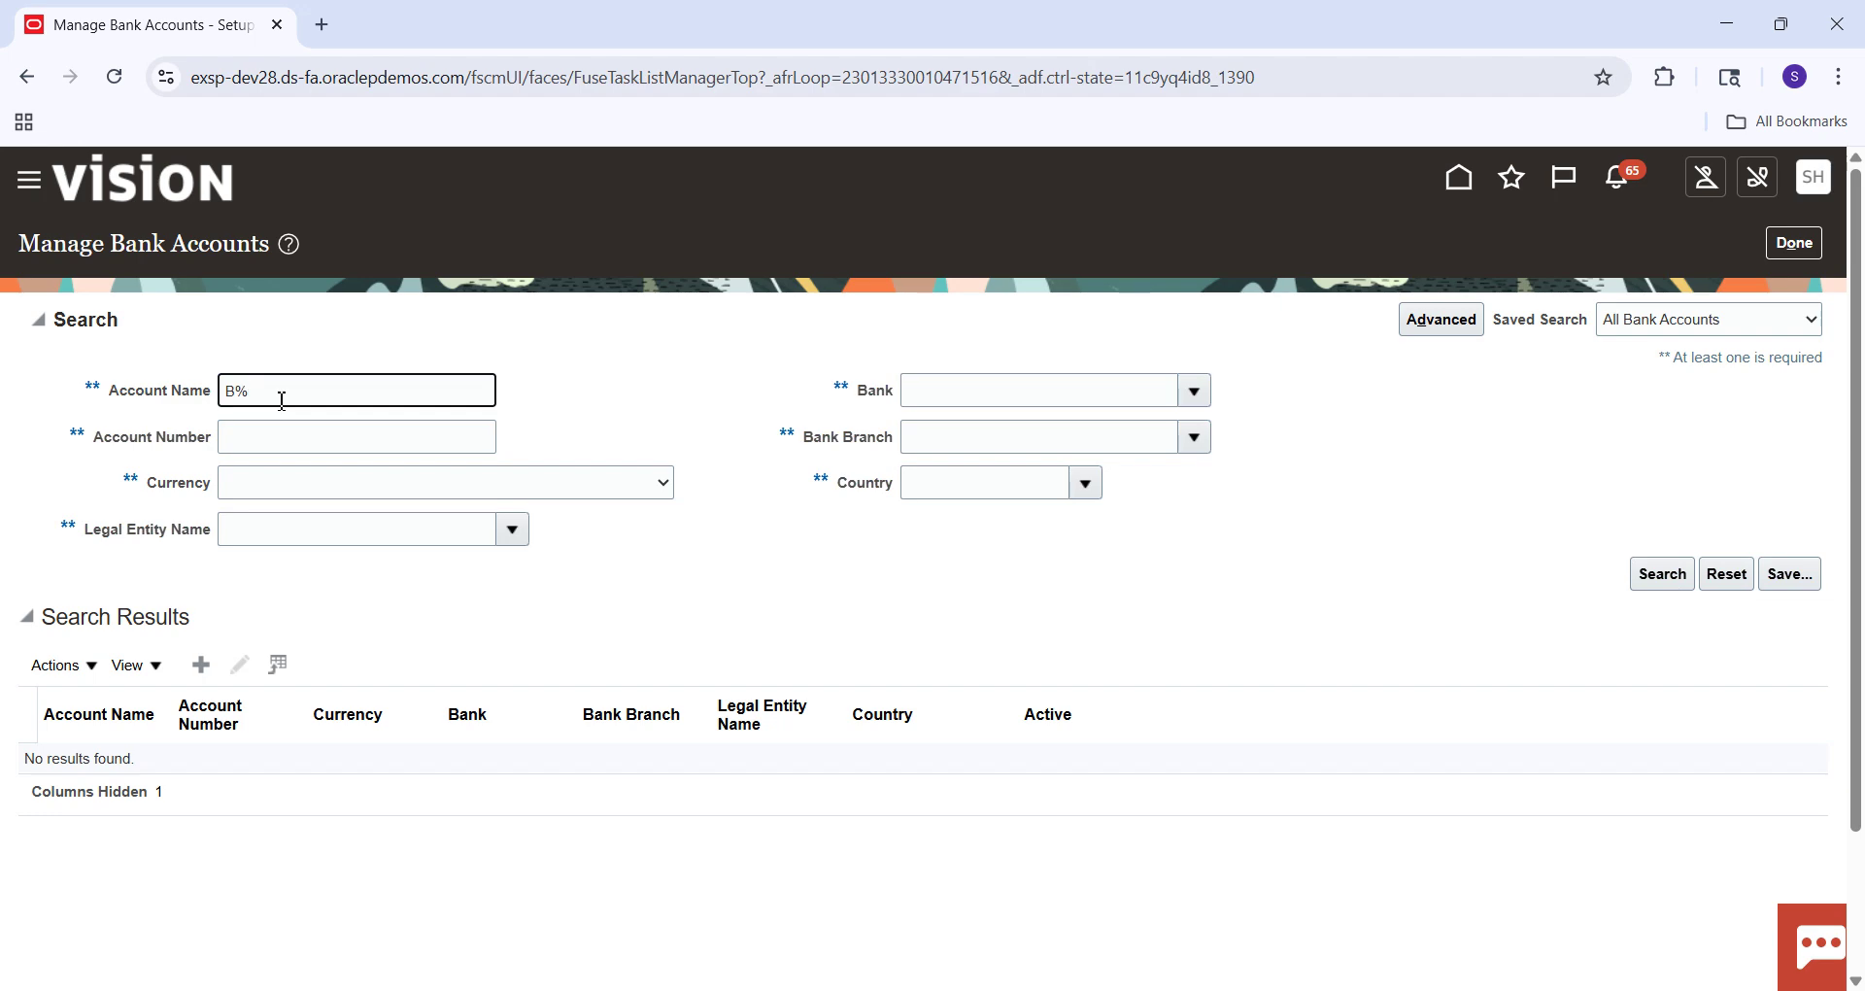
pyautogui.tripleClick(282, 401)
pyautogui.press('BackSpace')
pyautogui.press('Tab')
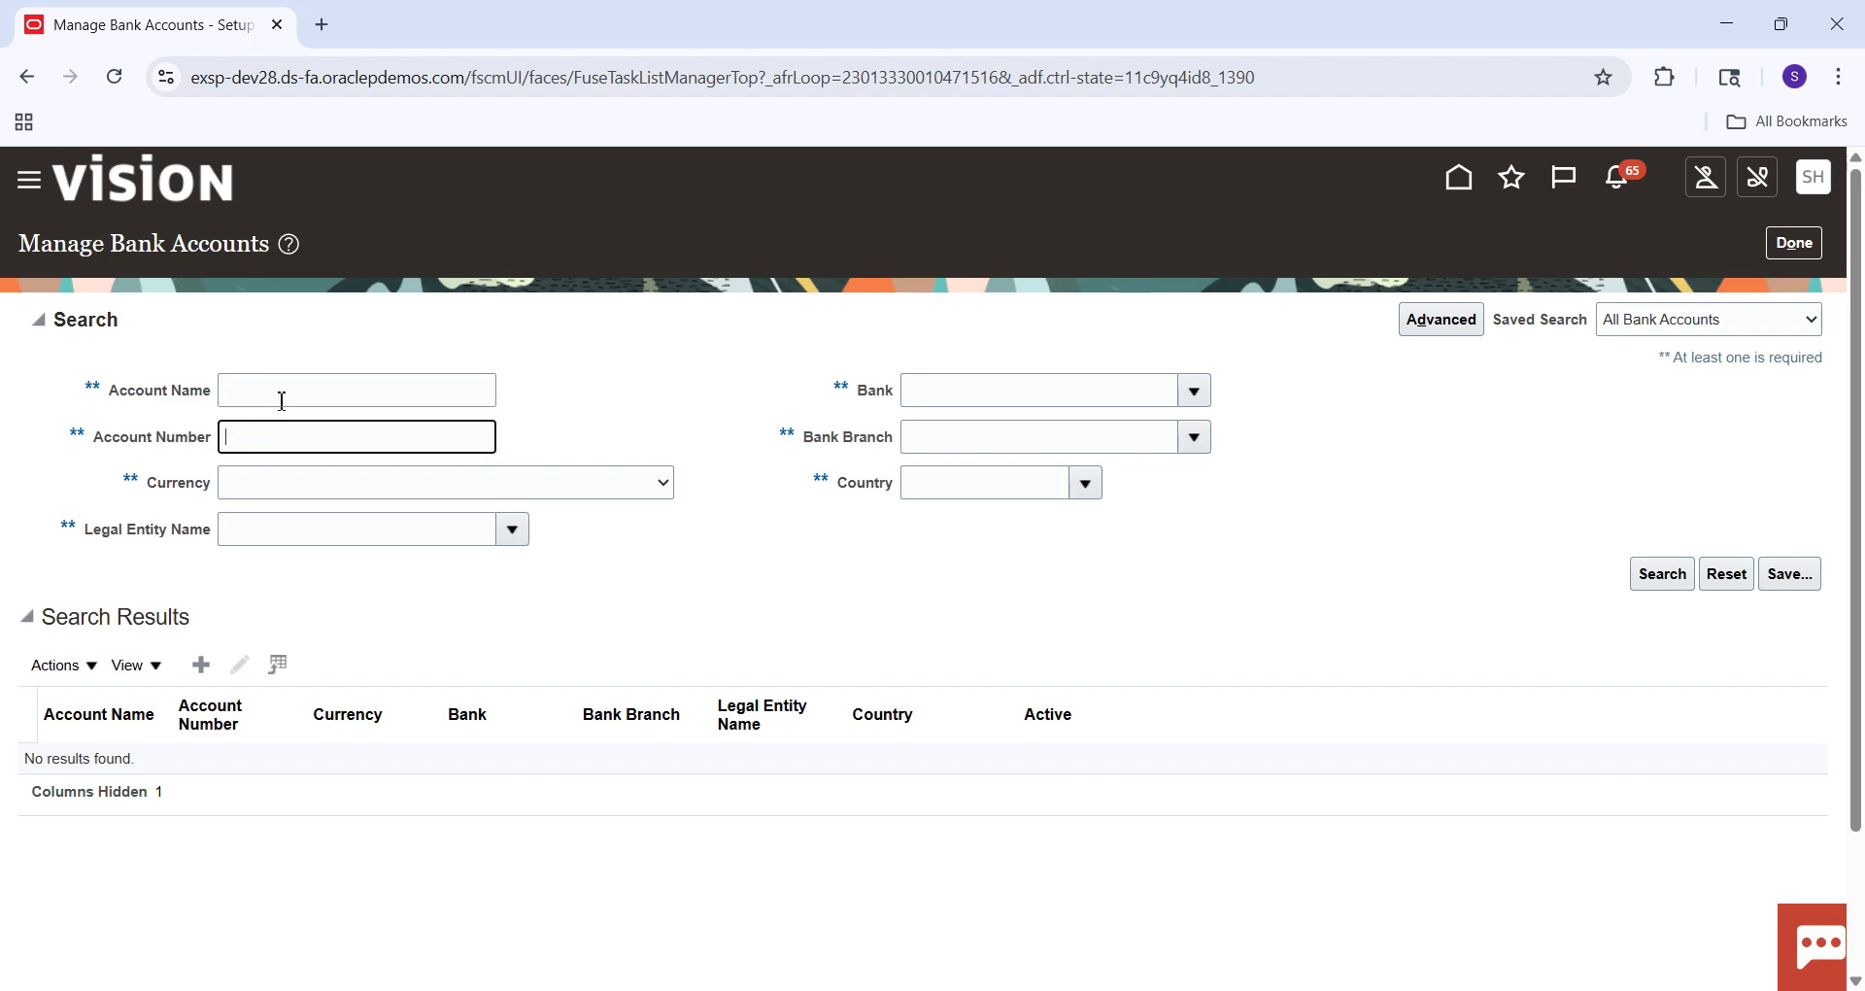
pyautogui.write('B%')
pyautogui.write('of%')
pyautogui.click(1659, 577)
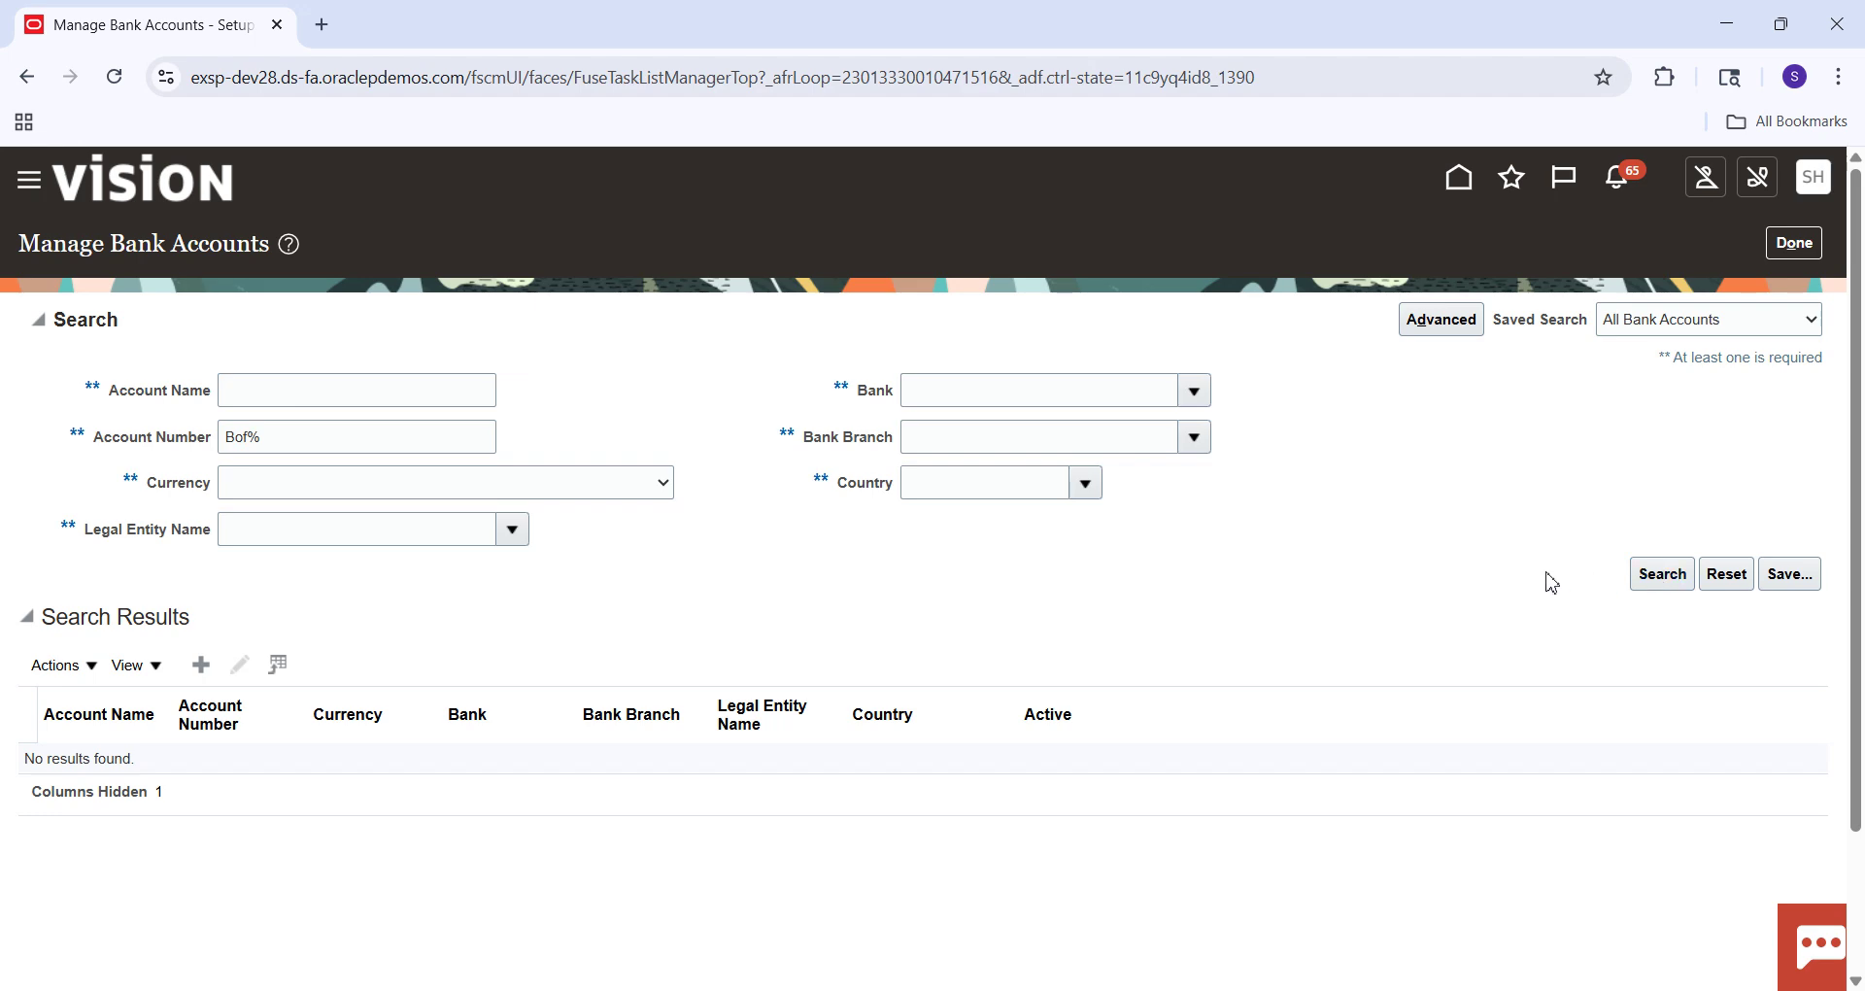
pyautogui.click(247, 436)
pyautogui.press('BackSpace')
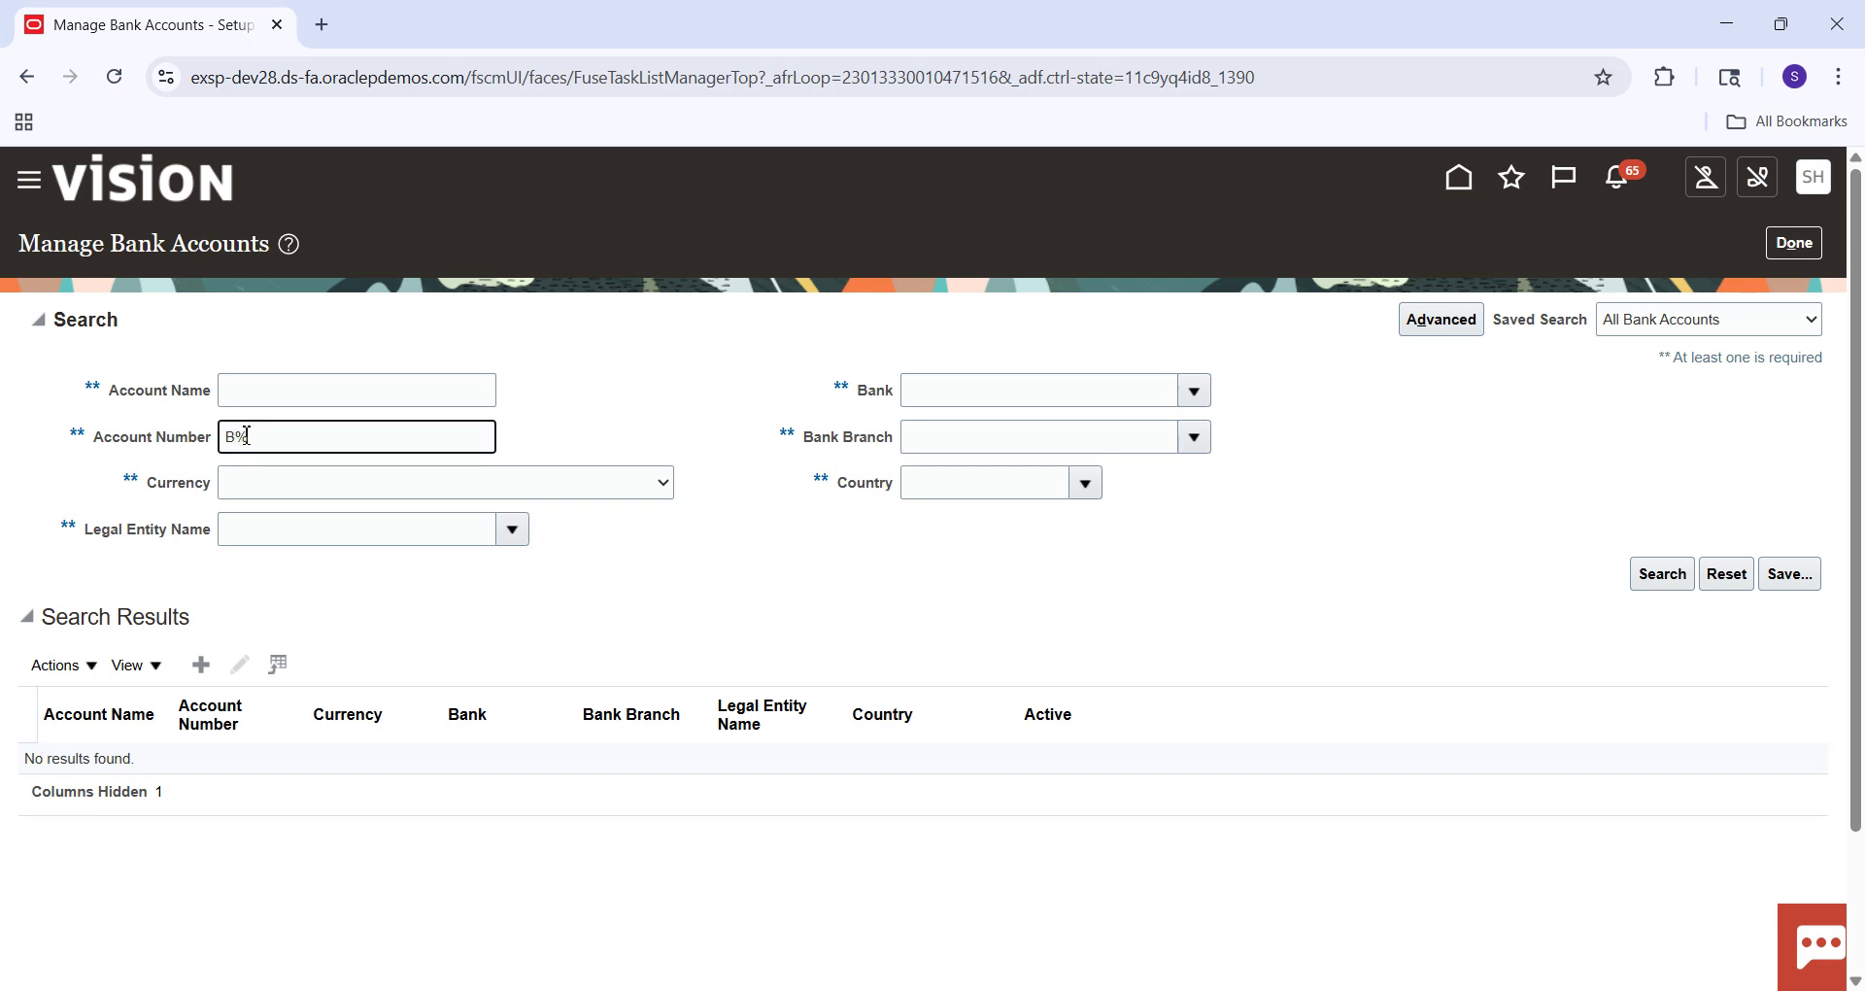
pyautogui.click(1672, 579)
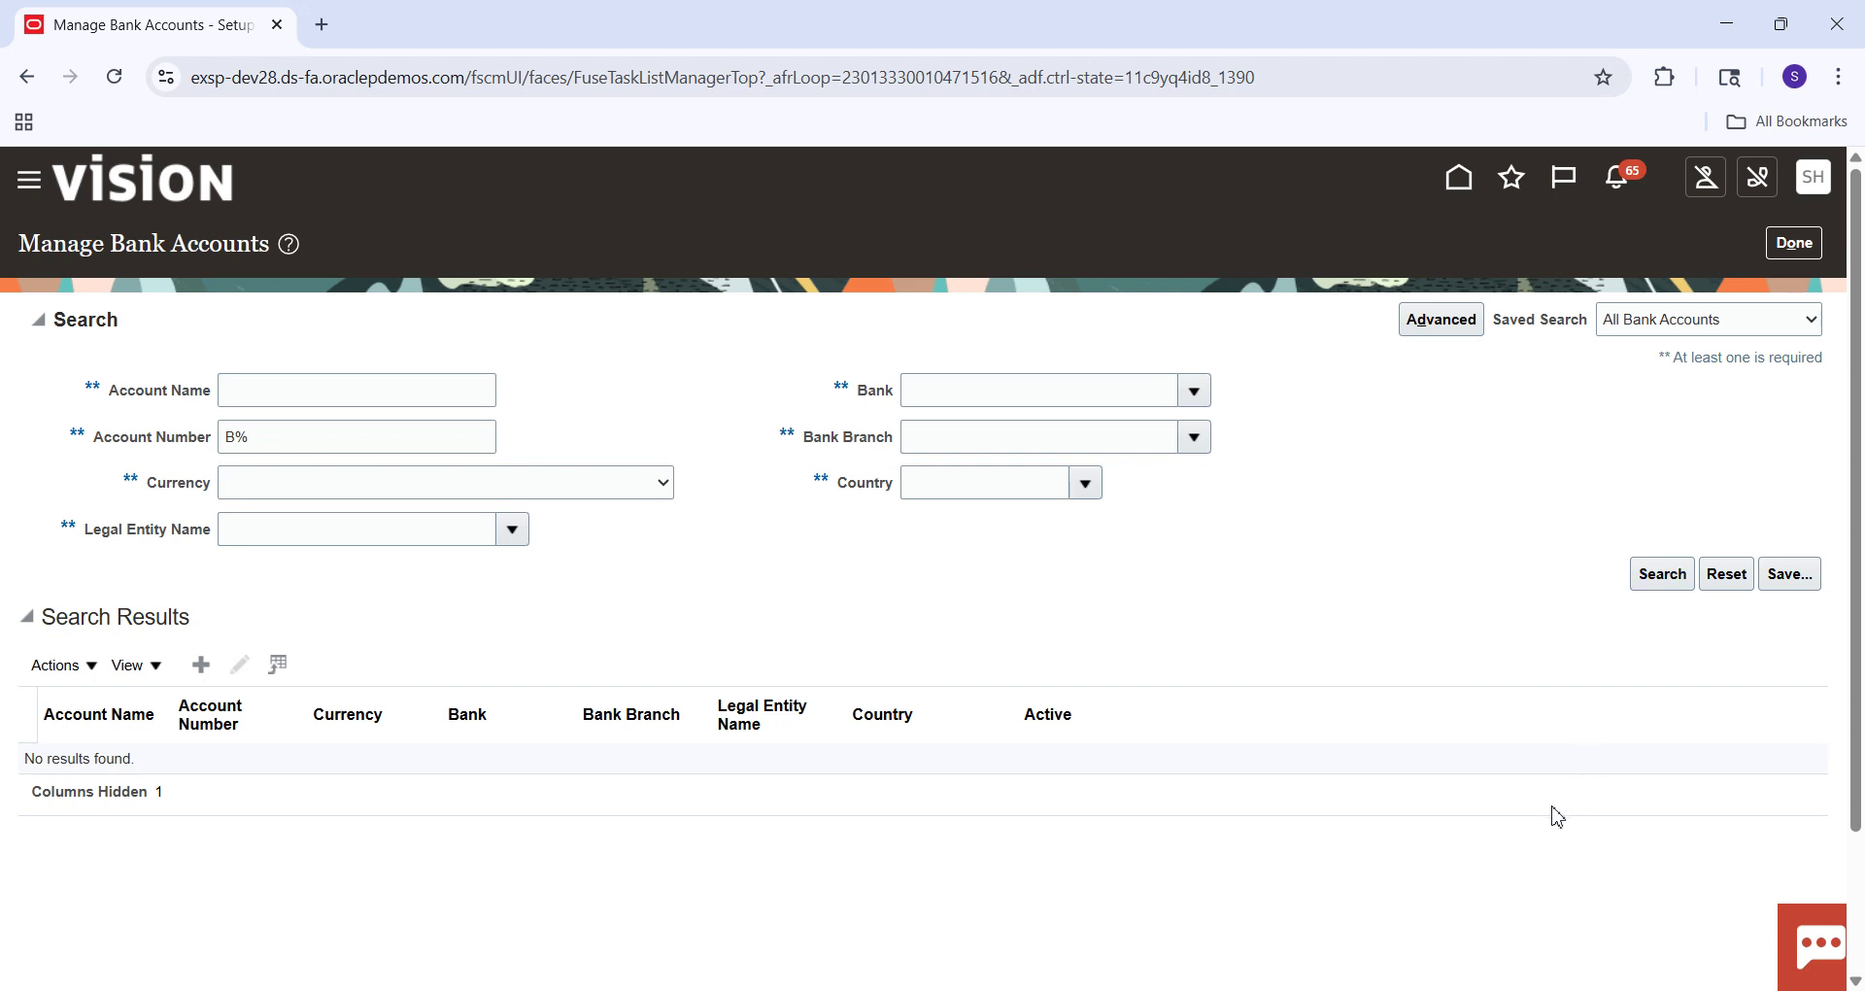
pyautogui.click(1477, 986)
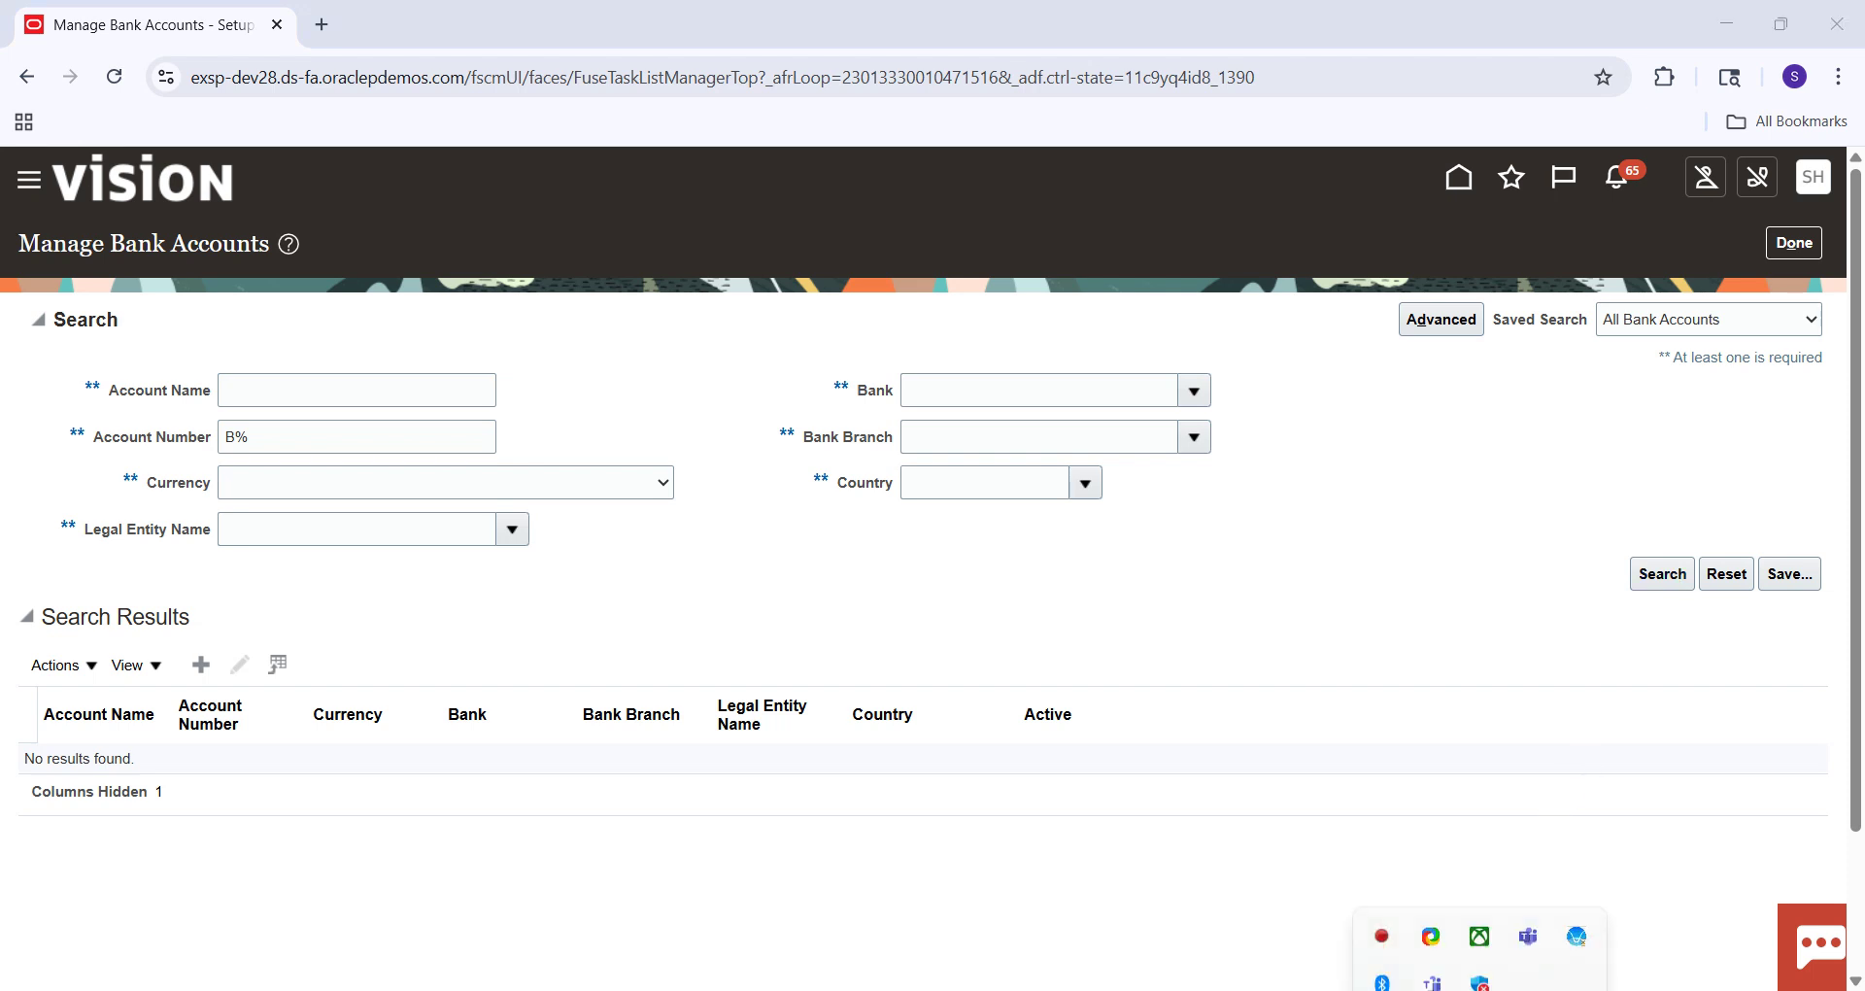
pyautogui.rightClick(1383, 897)
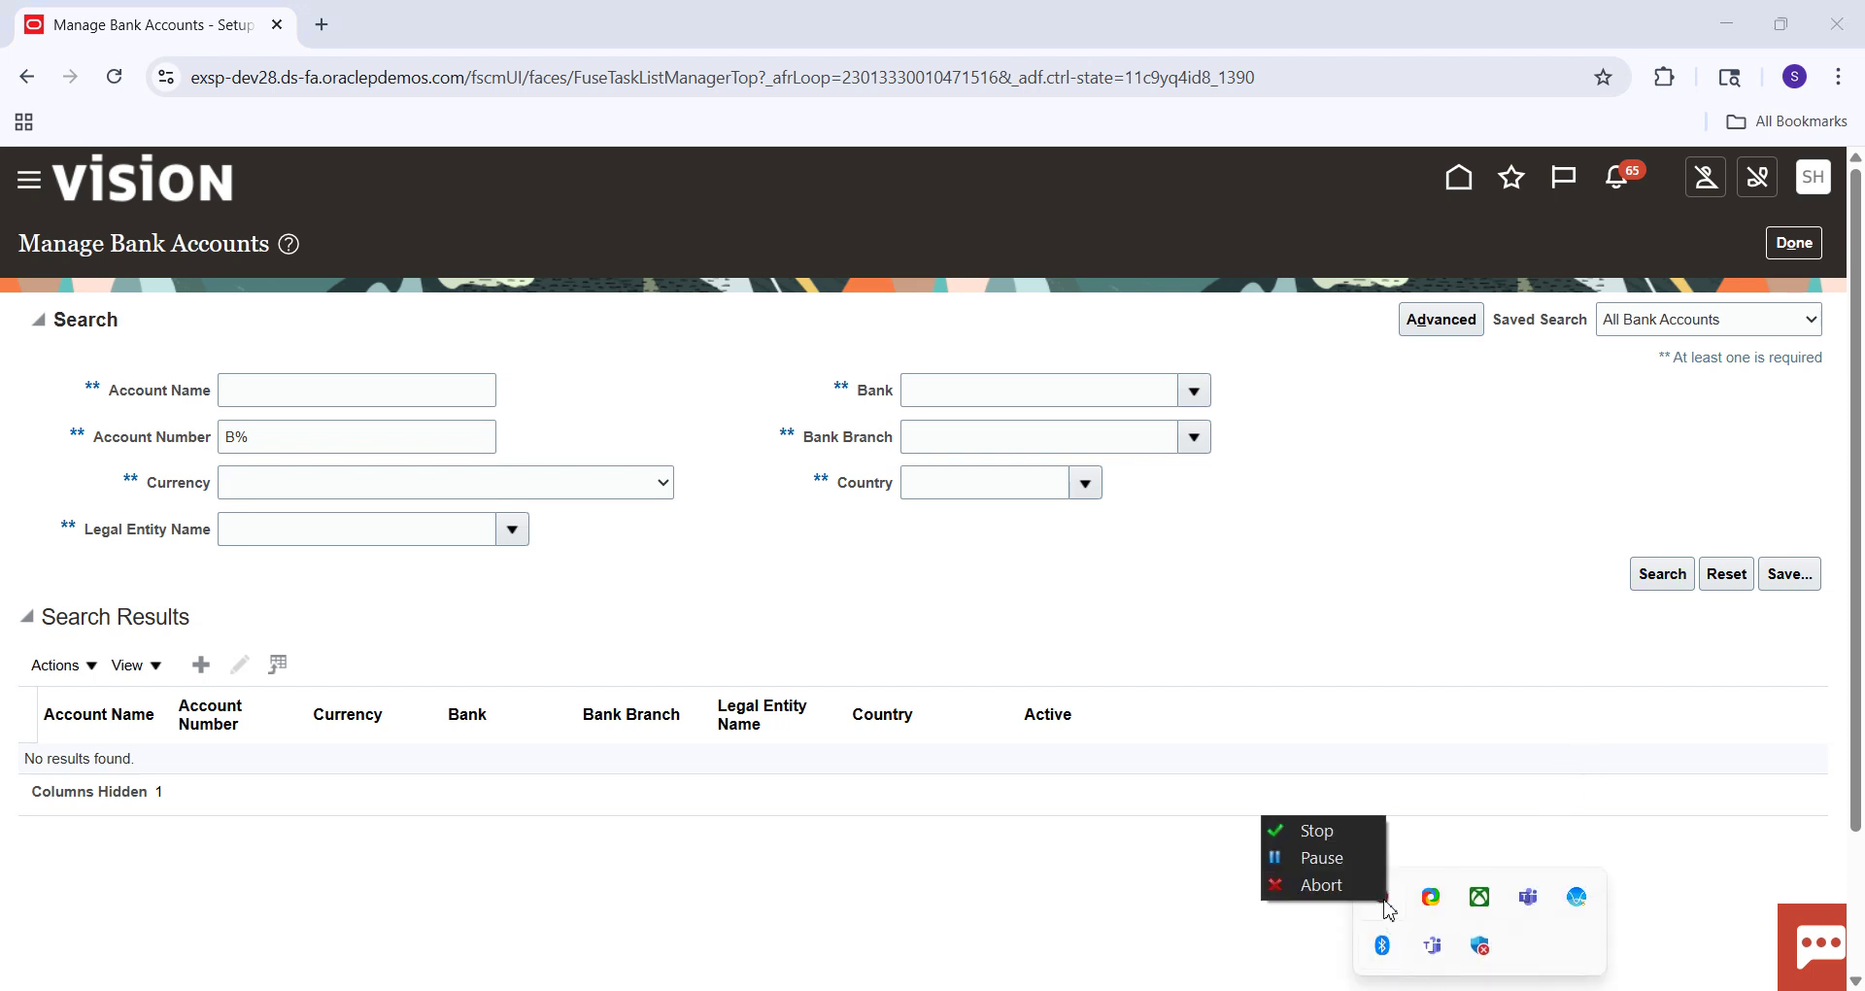
pyautogui.click(1331, 861)
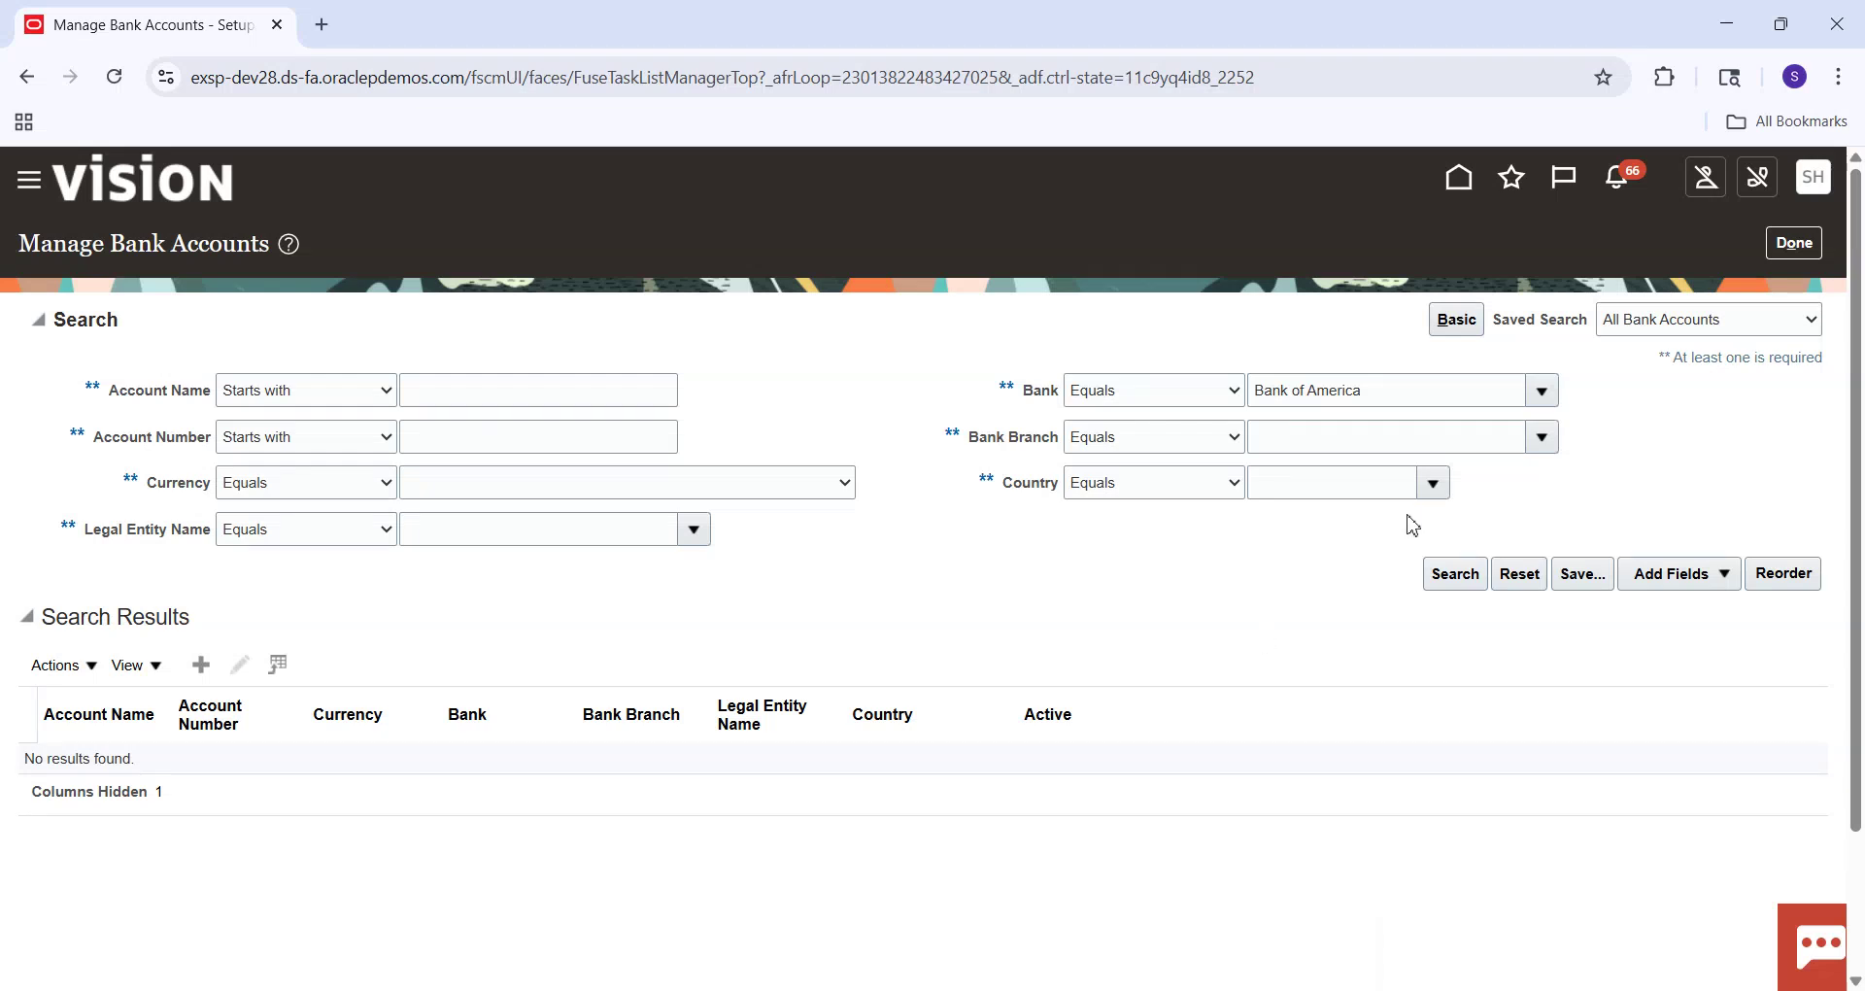
# Search for account number BofA-2869 with and without the bank filter, then exit the task.
pyautogui.click(559, 442)
pyautogui.write('BofA-2869')
pyautogui.click(1462, 577)
pyautogui.click(1404, 400)
pyautogui.press('BackSpace')
pyautogui.press('BackSpace')
pyautogui.press('BackSpace')
pyautogui.press('BackSpace')
pyautogui.press('BackSpace')
pyautogui.press('BackSpace')
pyautogui.press('BackSpace')
pyautogui.press('BackSpace')
pyautogui.press('BackSpace')
pyautogui.press('BackSpace')
pyautogui.press('BackSpace')
pyautogui.press('BackSpace')
pyautogui.press('BackSpace')
pyautogui.press('BackSpace')
pyautogui.press('BackSpace')
pyautogui.click(1454, 579)
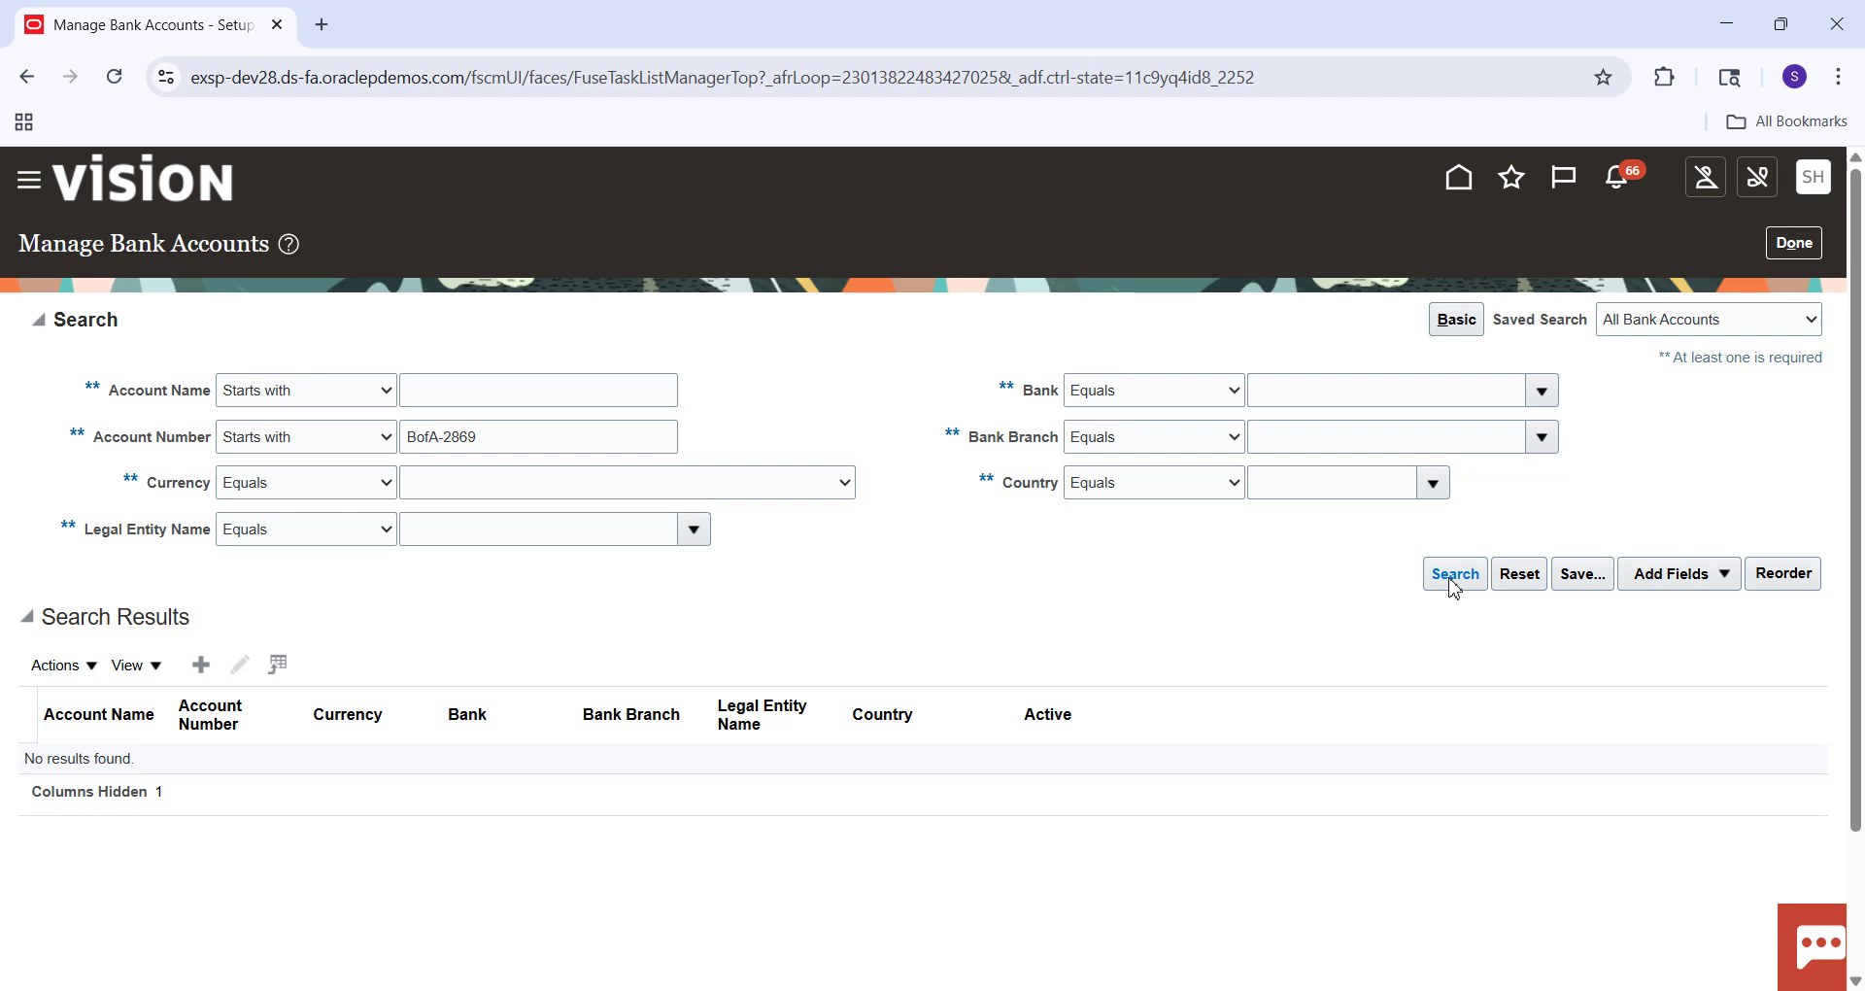
pyautogui.click(1790, 254)
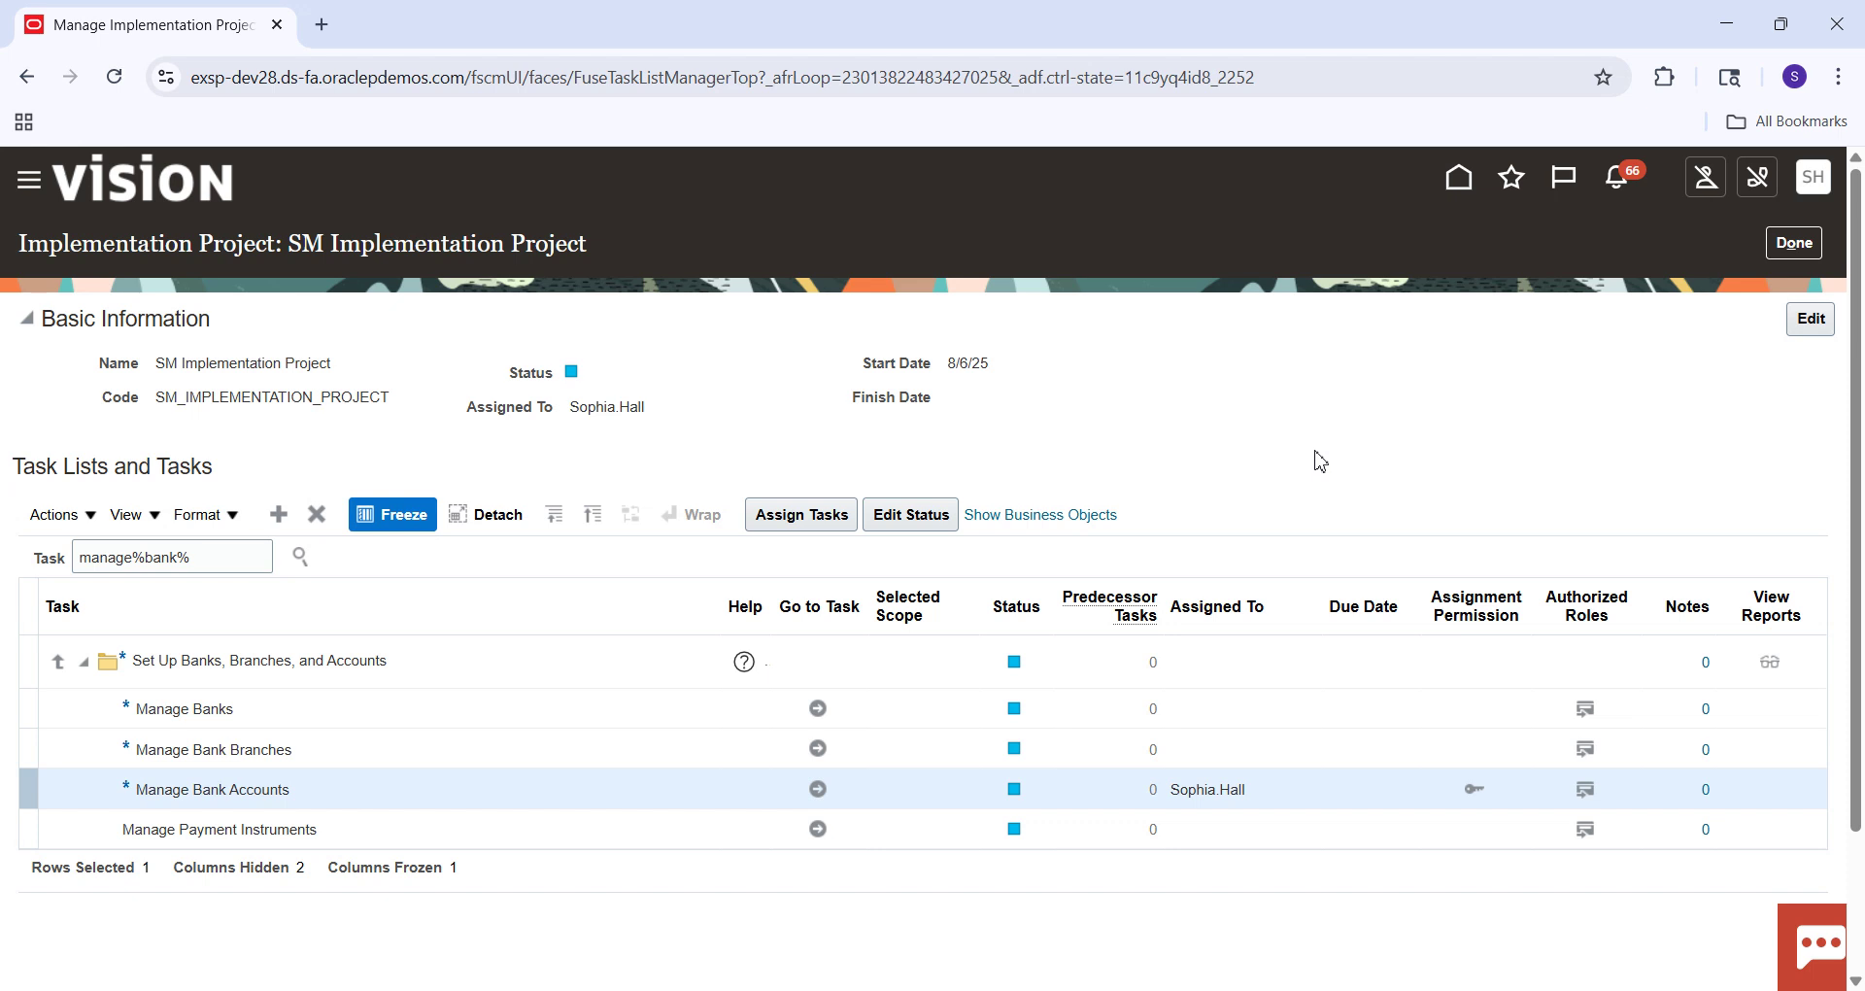
# Close the SM project, go home, and start Create Payment from the Payables Payments tasks.
pyautogui.click(1785, 247)
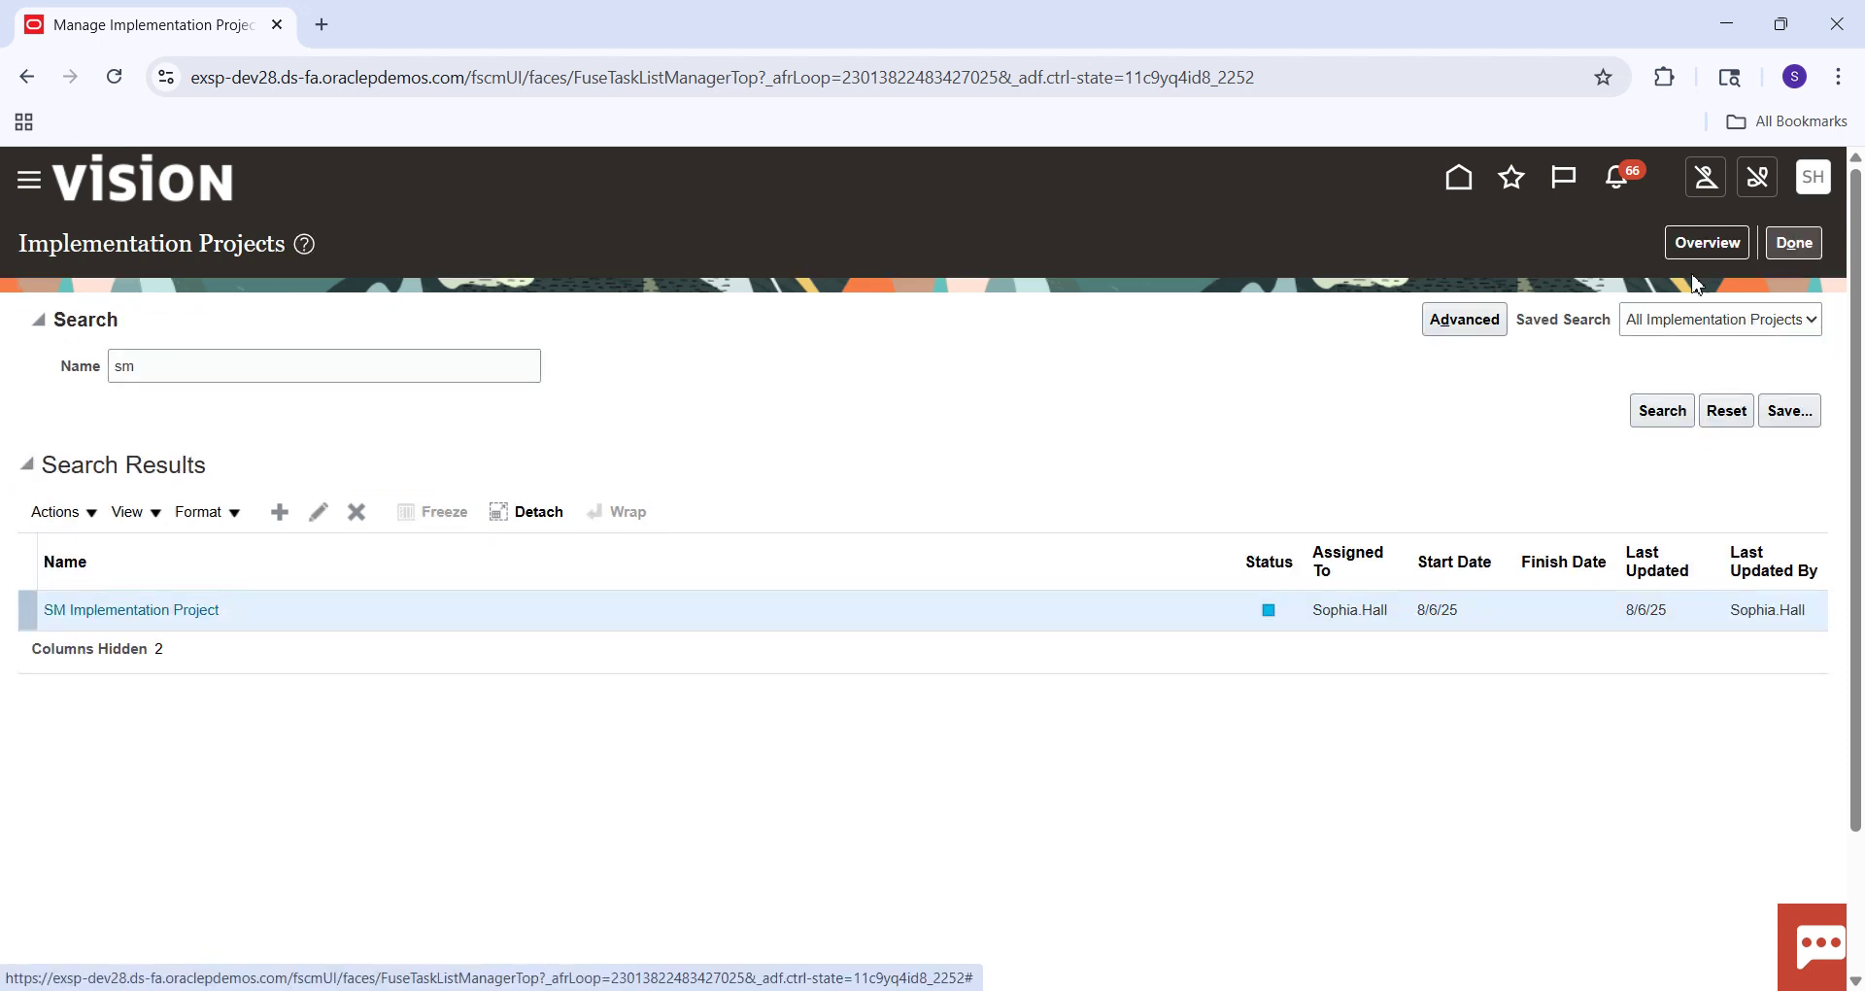
pyautogui.click(1454, 185)
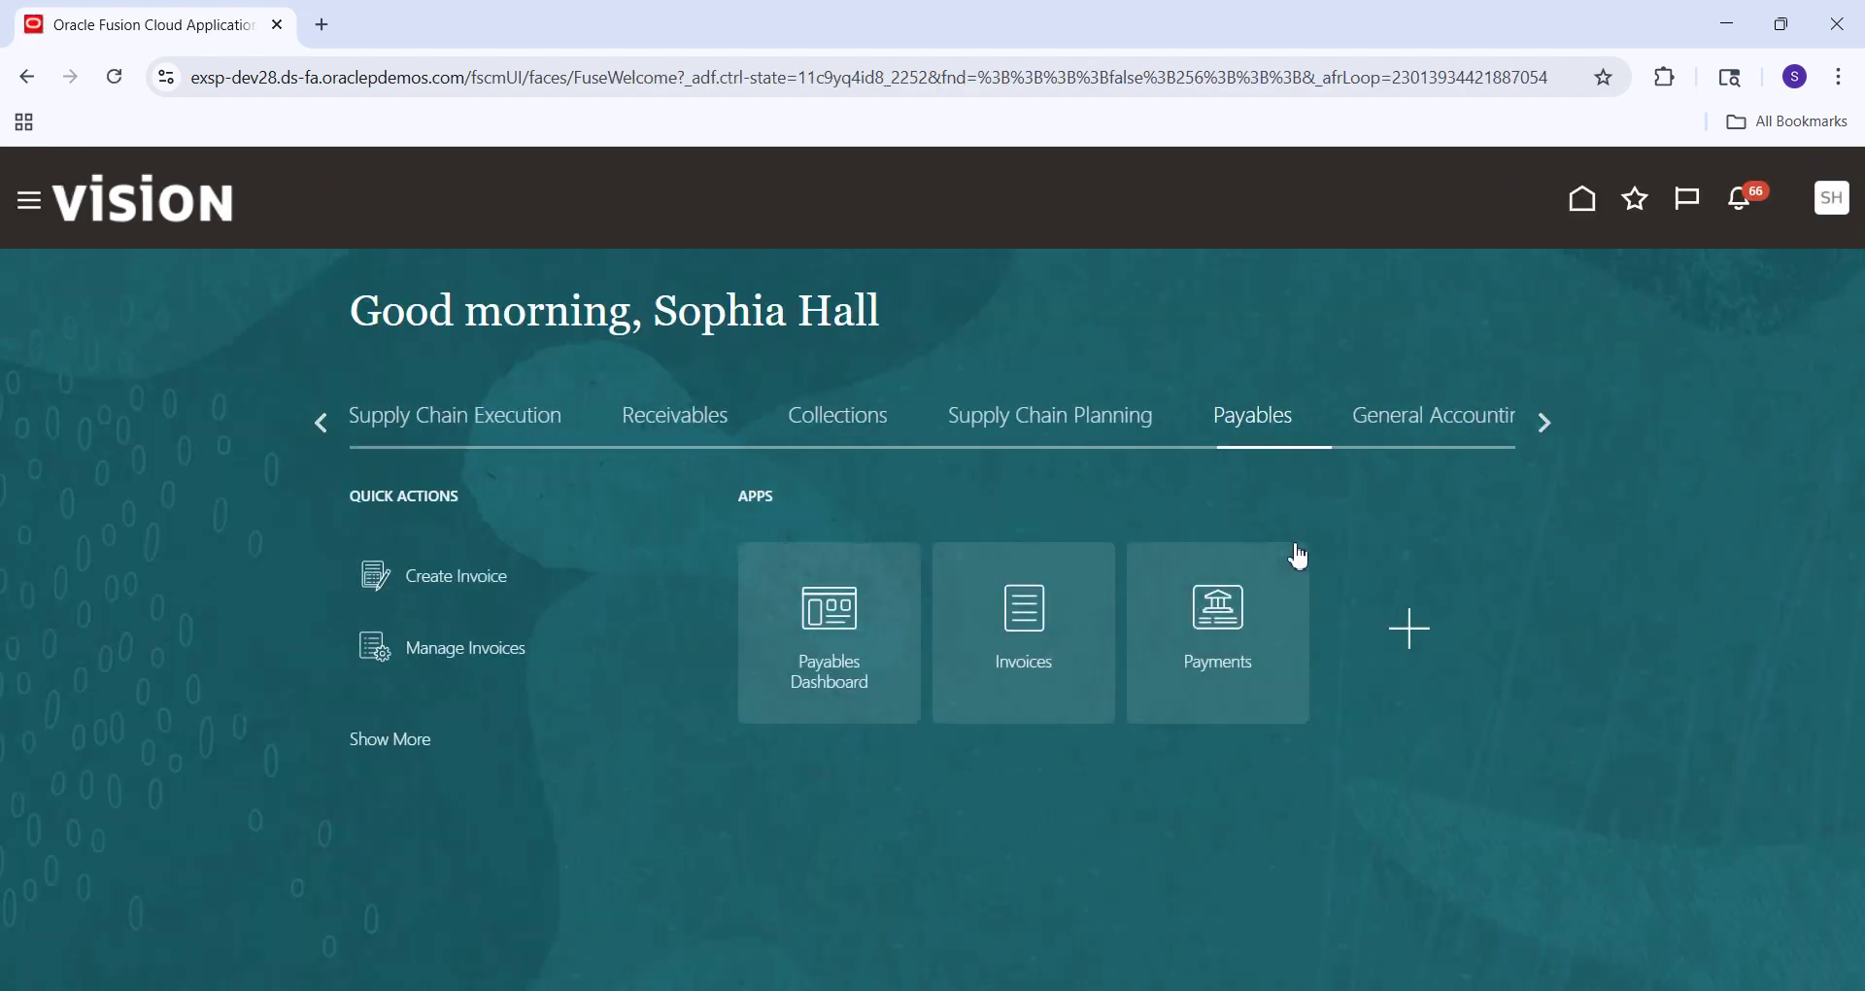
pyautogui.click(1209, 622)
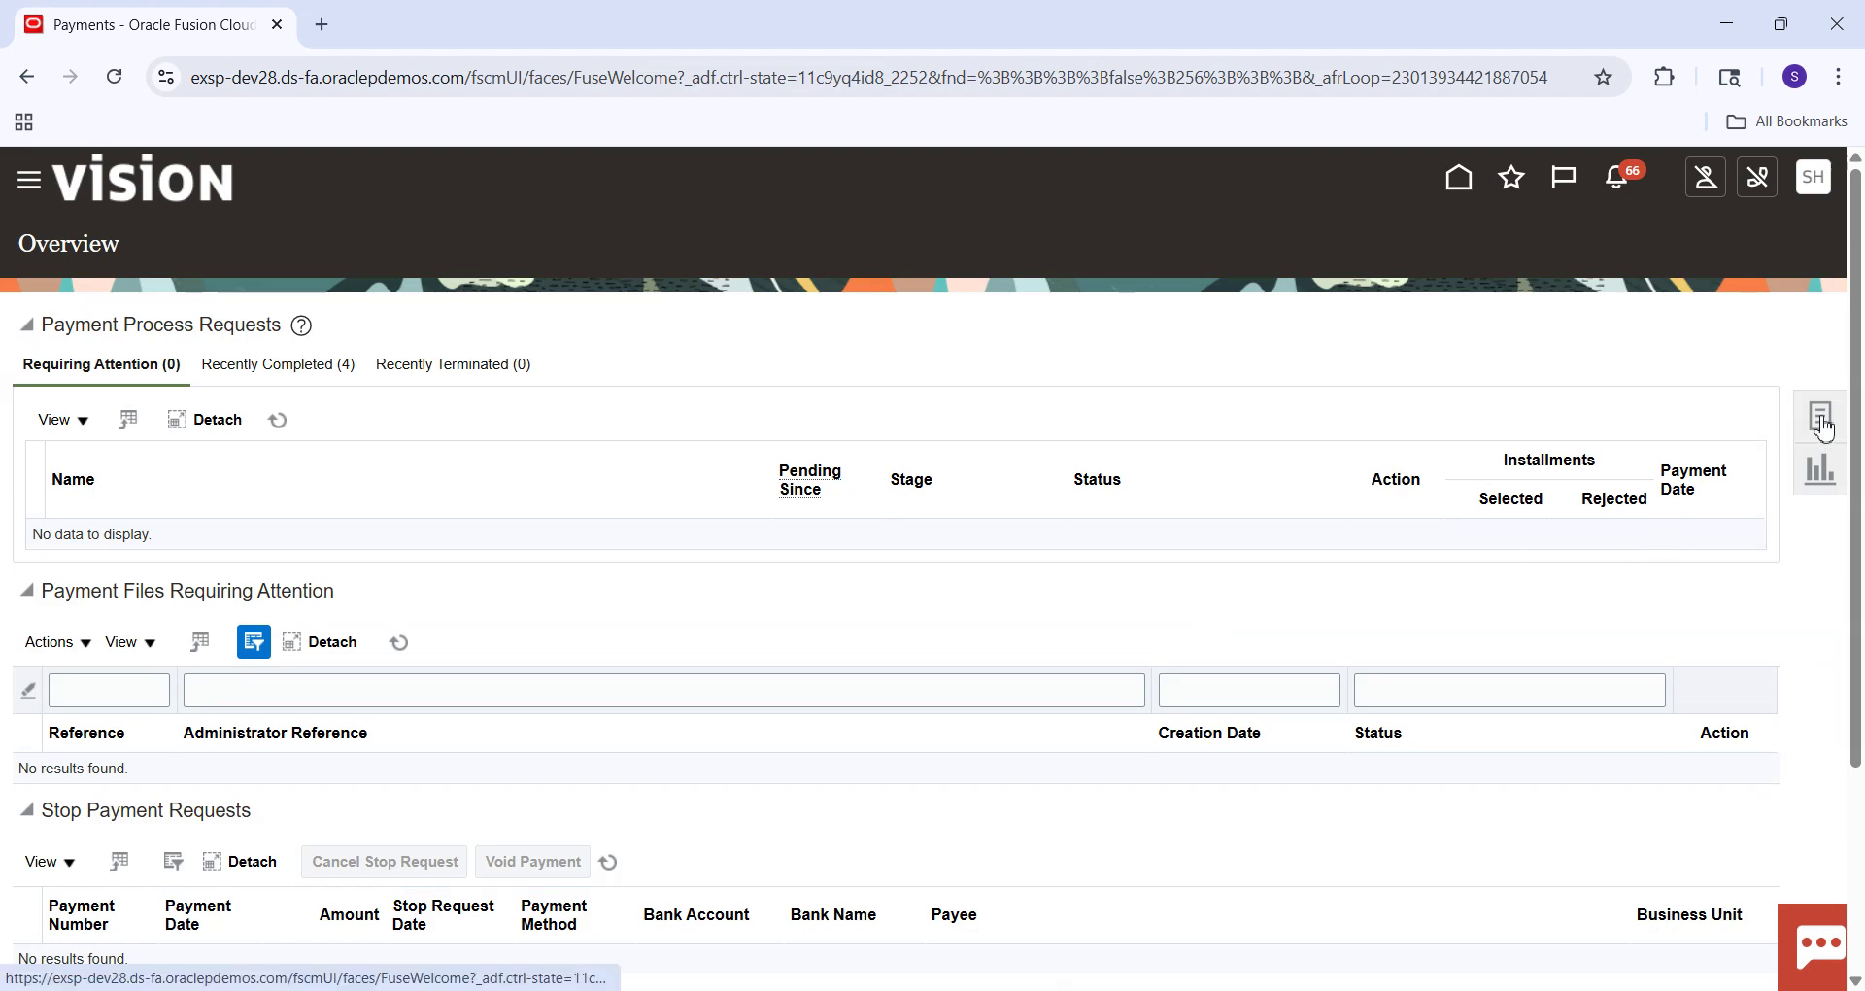
pyautogui.click(1822, 428)
pyautogui.click(1646, 346)
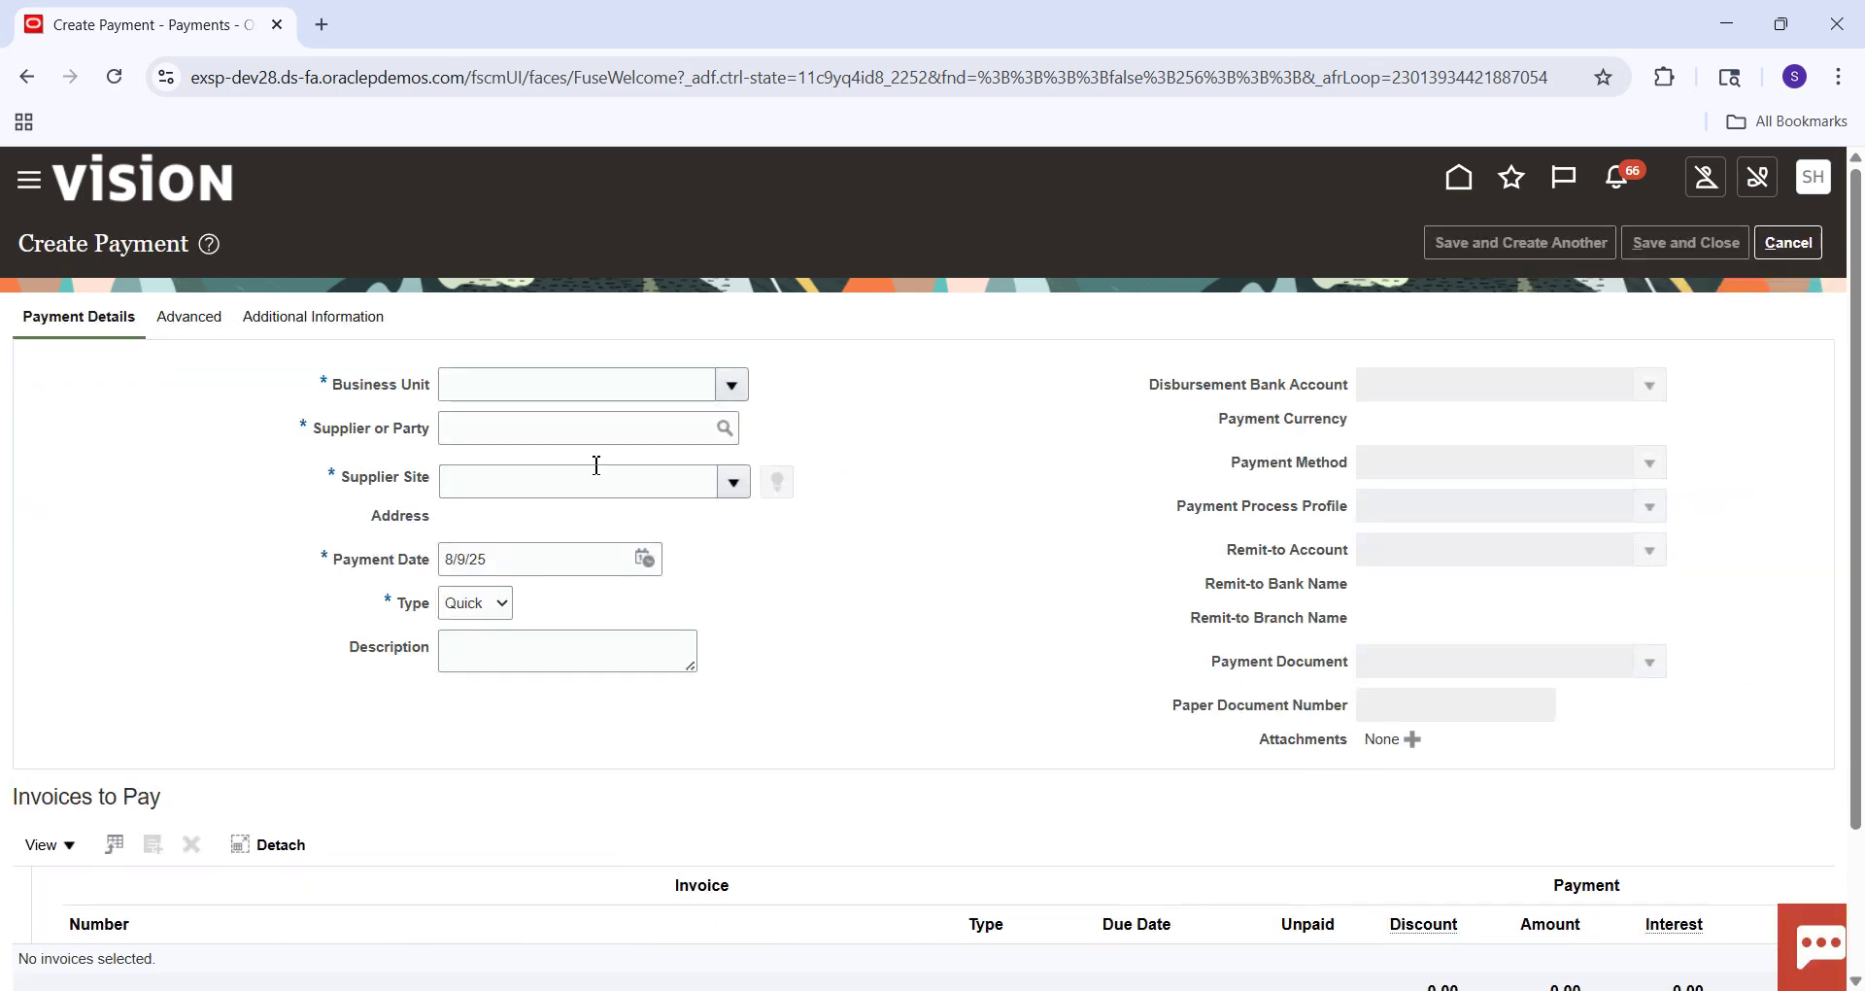
# Set the payment's business unit and choose Staples as the supplier.
pyautogui.click(535, 390)
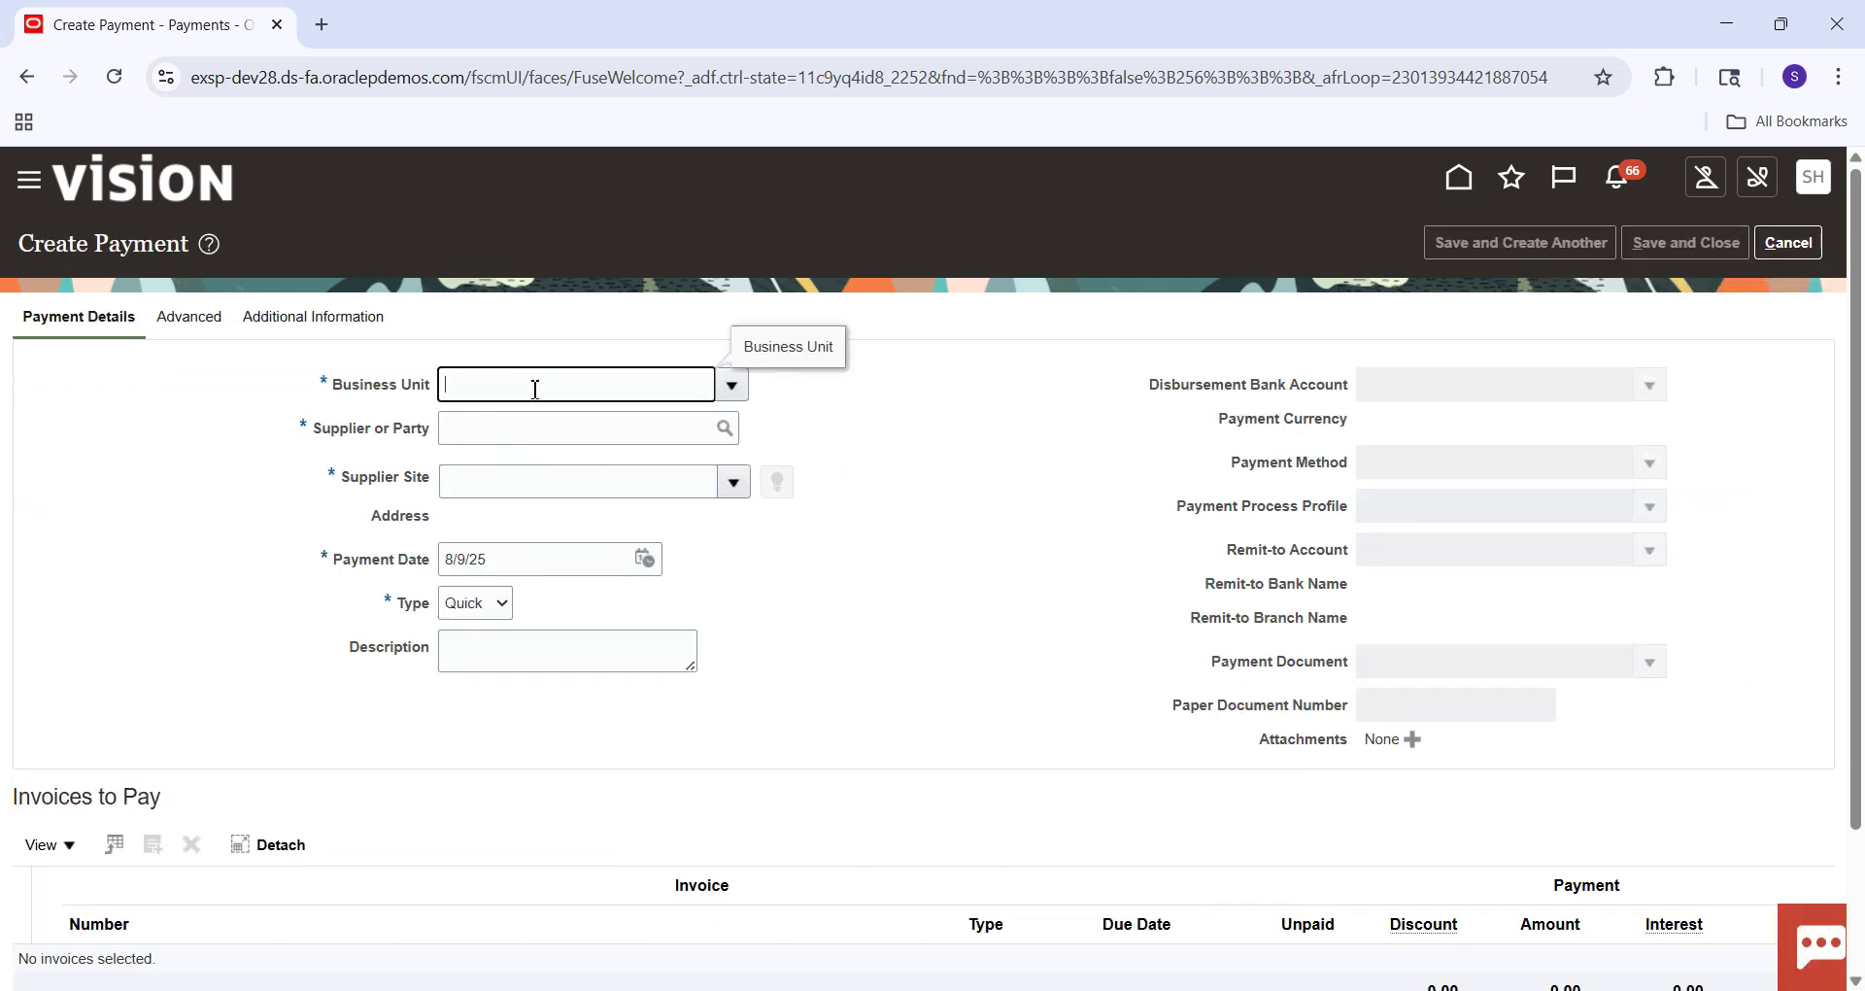
pyautogui.write('US1 Business Unit')
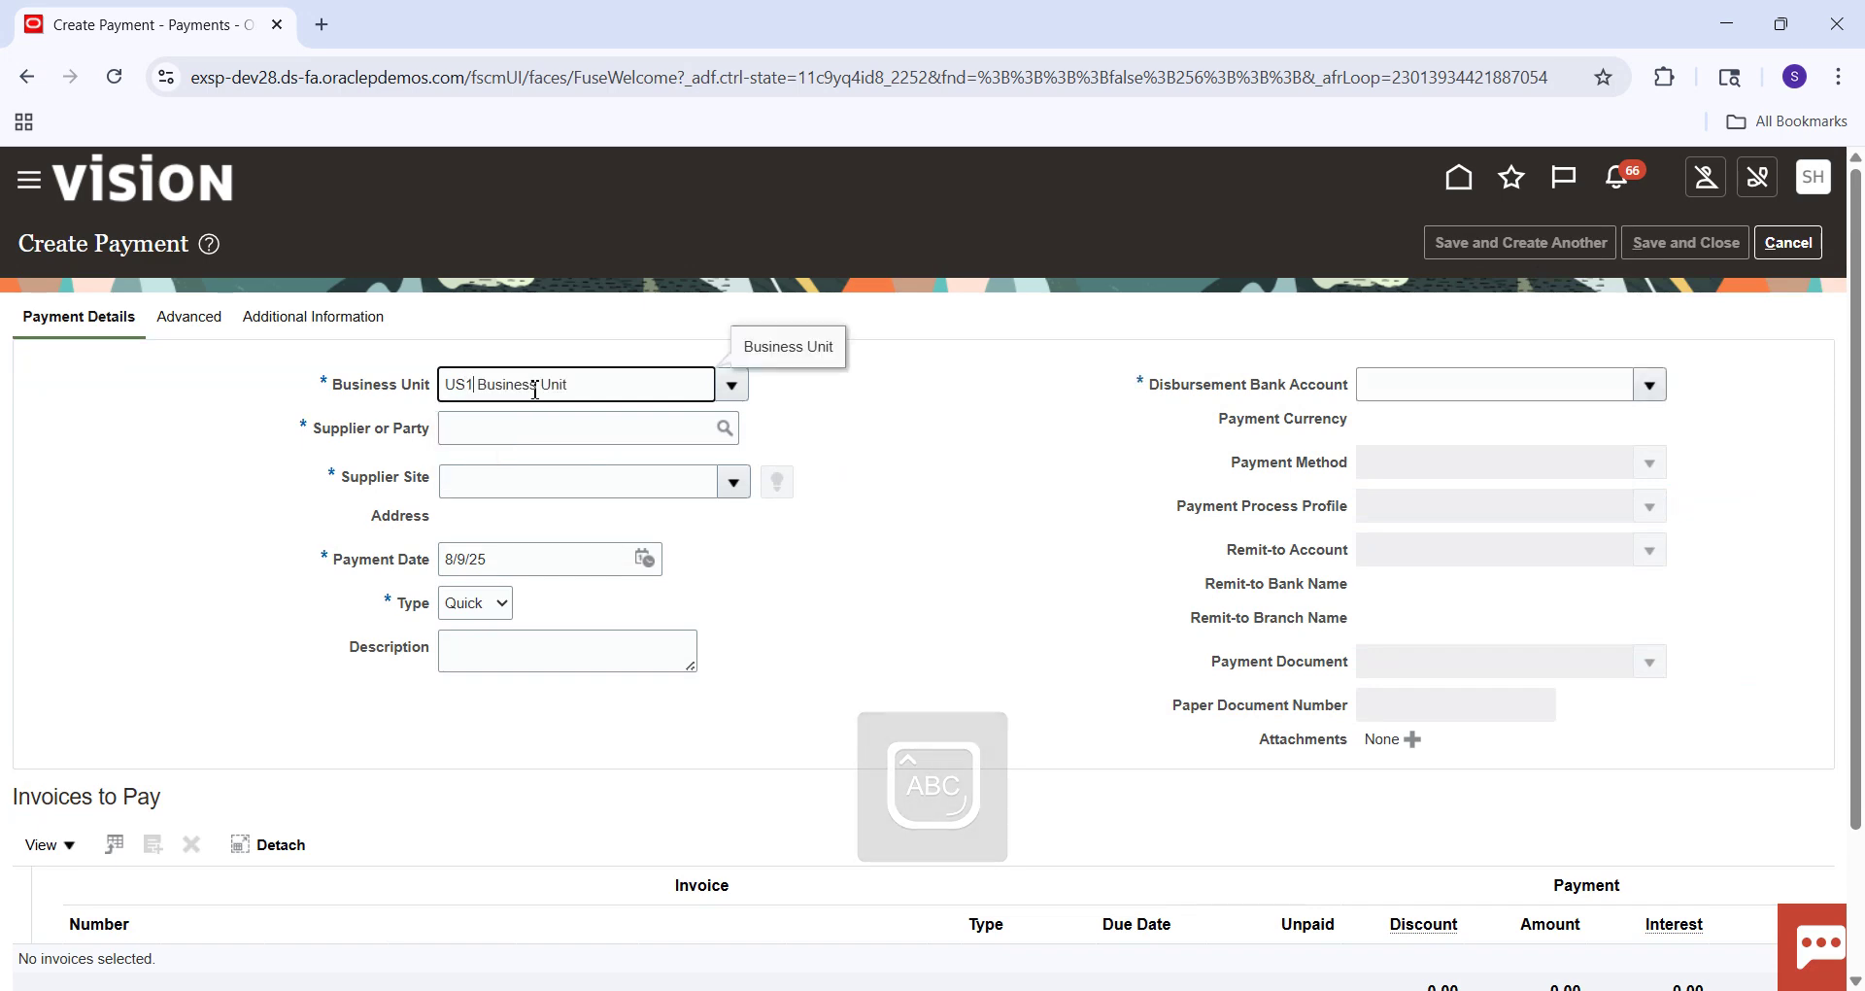
pyautogui.press('Tab')
pyautogui.write('sTAPL')
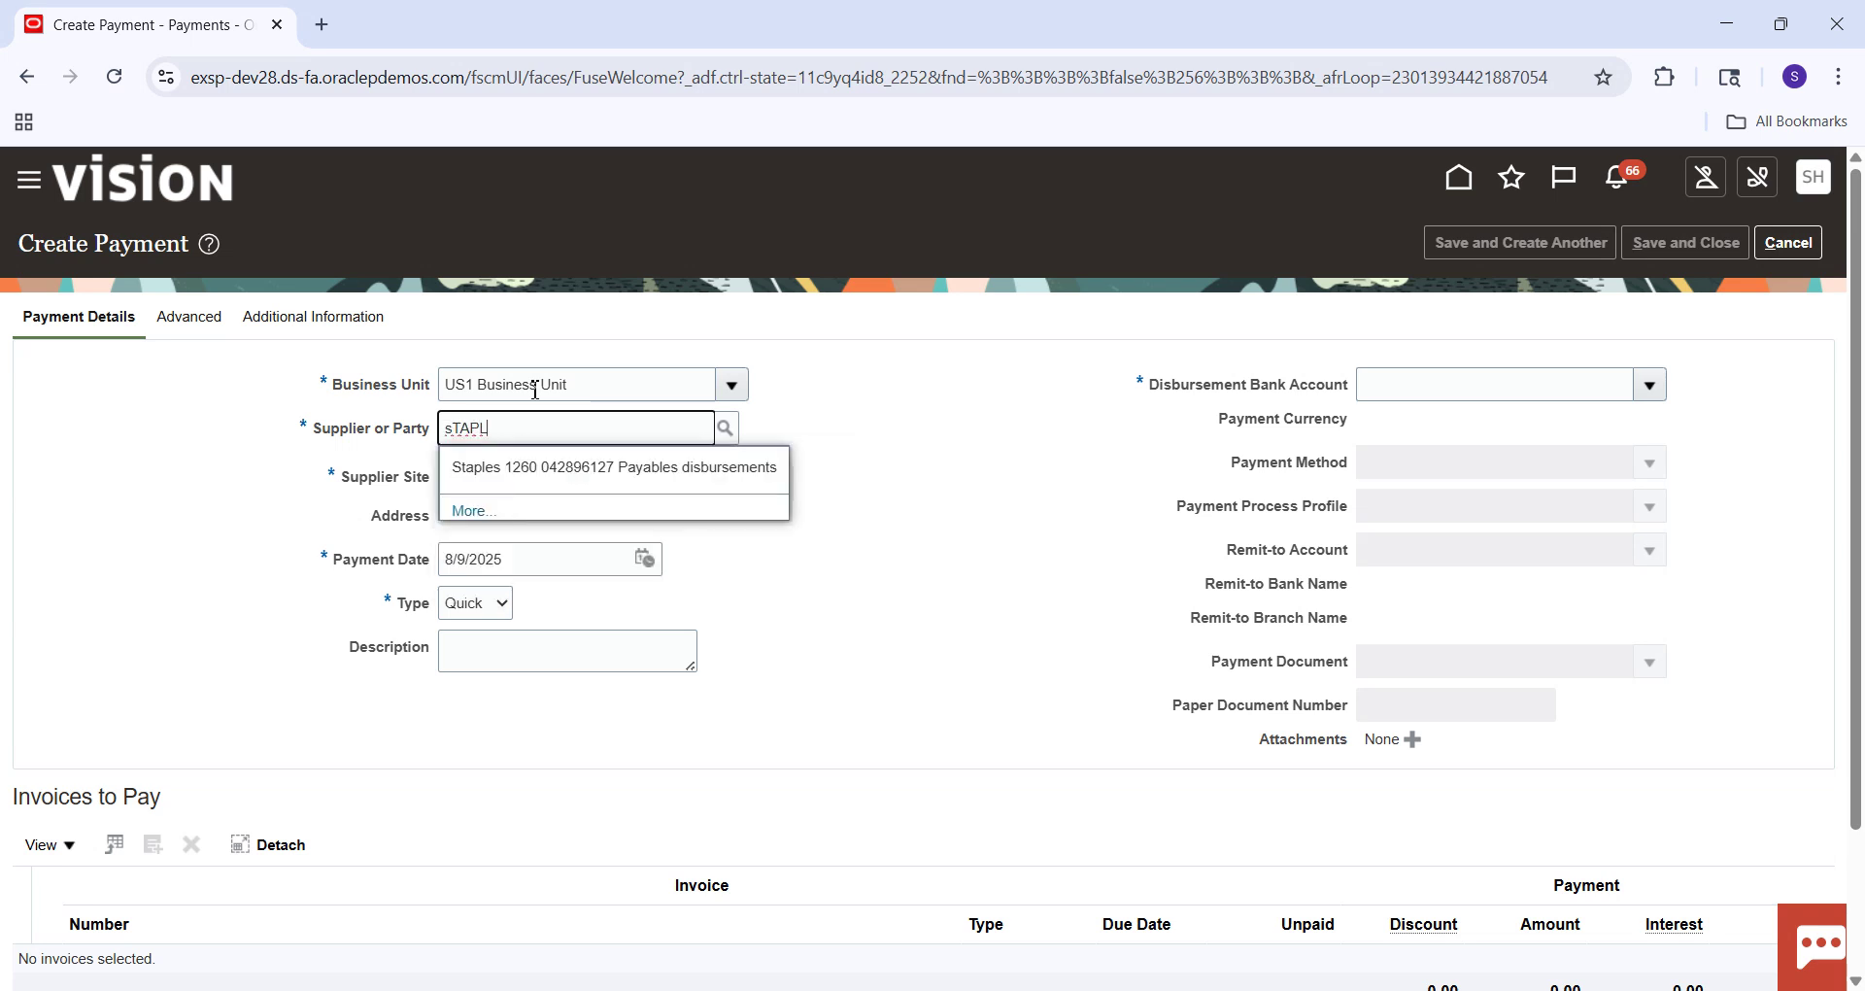
pyautogui.press('Down')
pyautogui.press('Return')
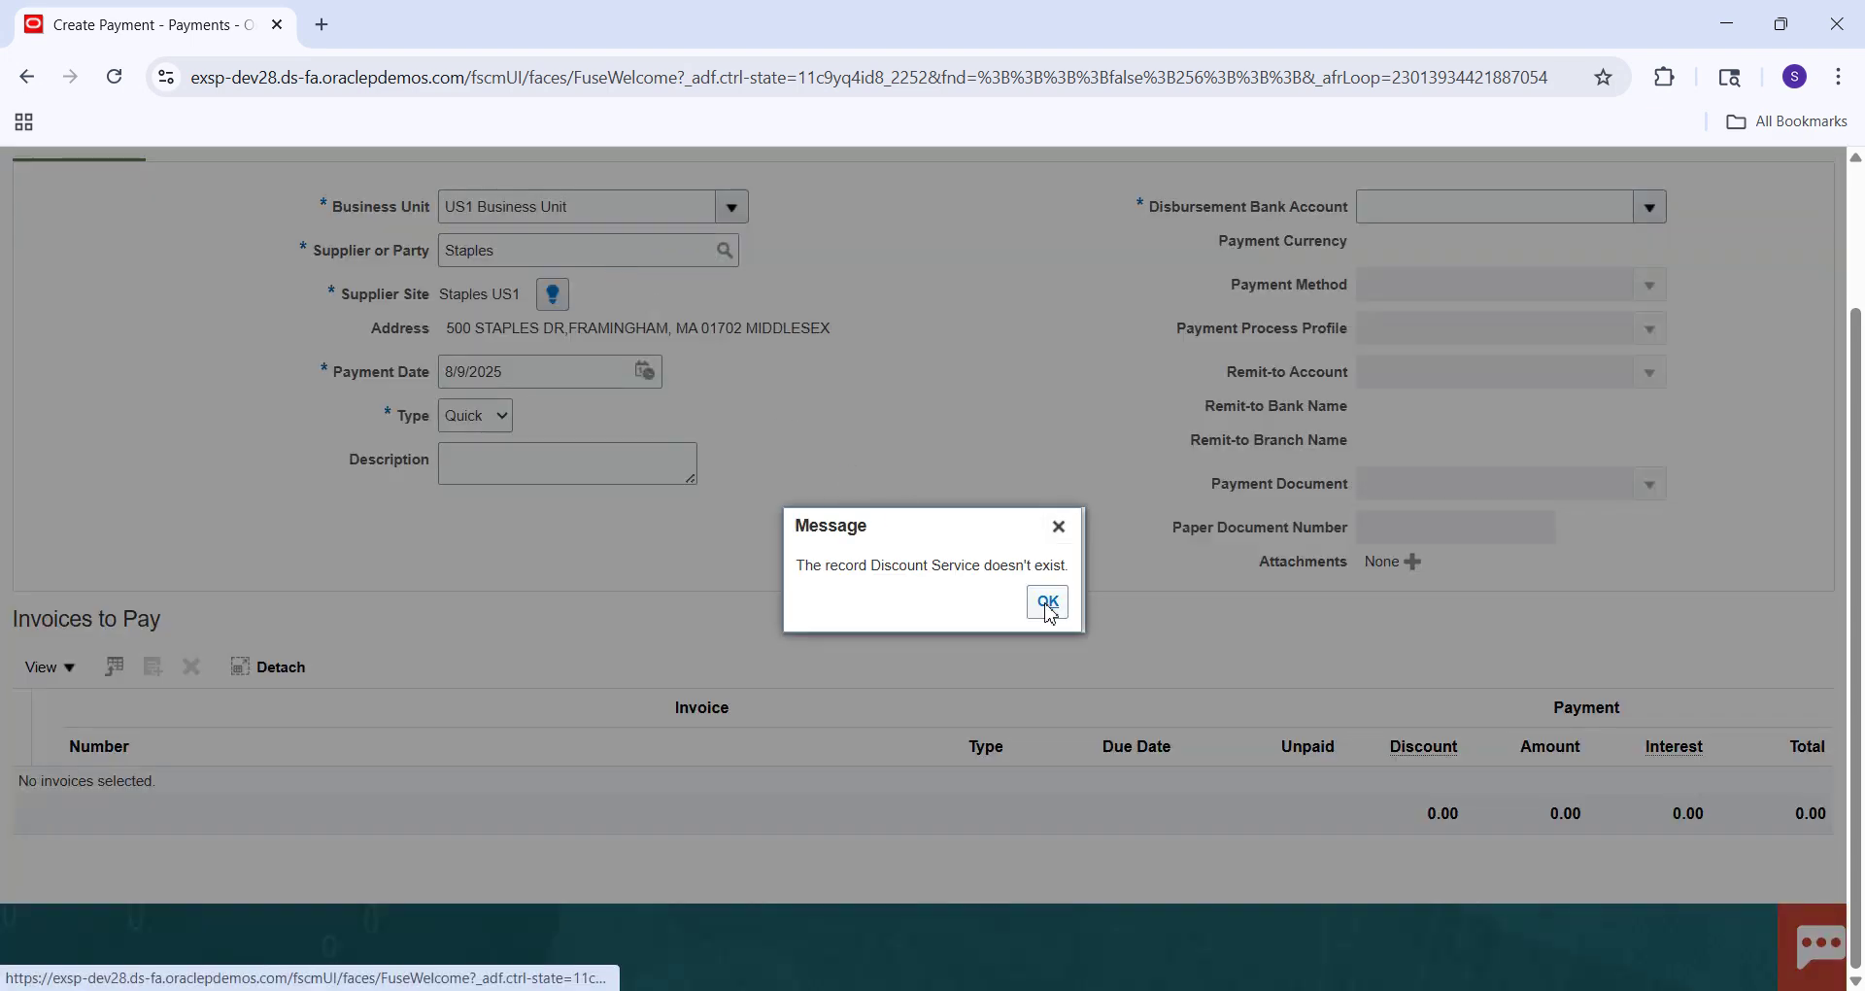
pyautogui.click(1049, 610)
# Pay from disbursement bank account BofA-2869 with payment method Check.
pyautogui.click(1503, 202)
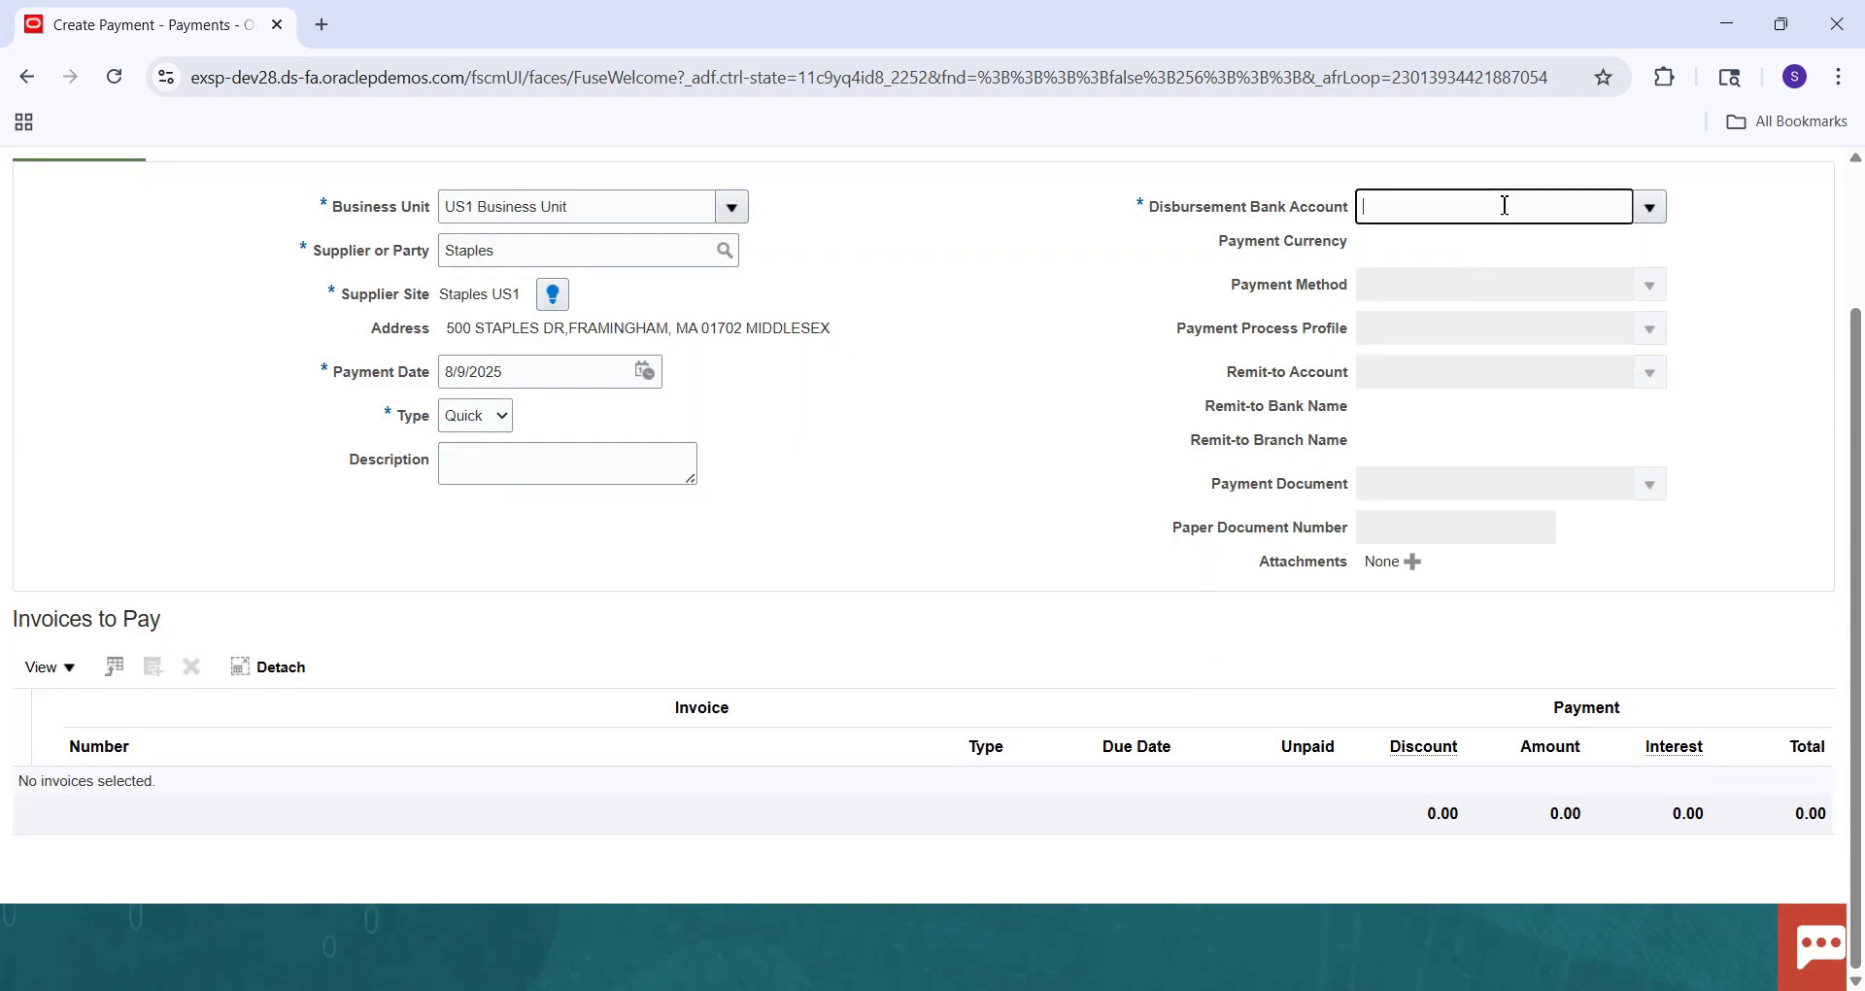
pyautogui.click(1649, 206)
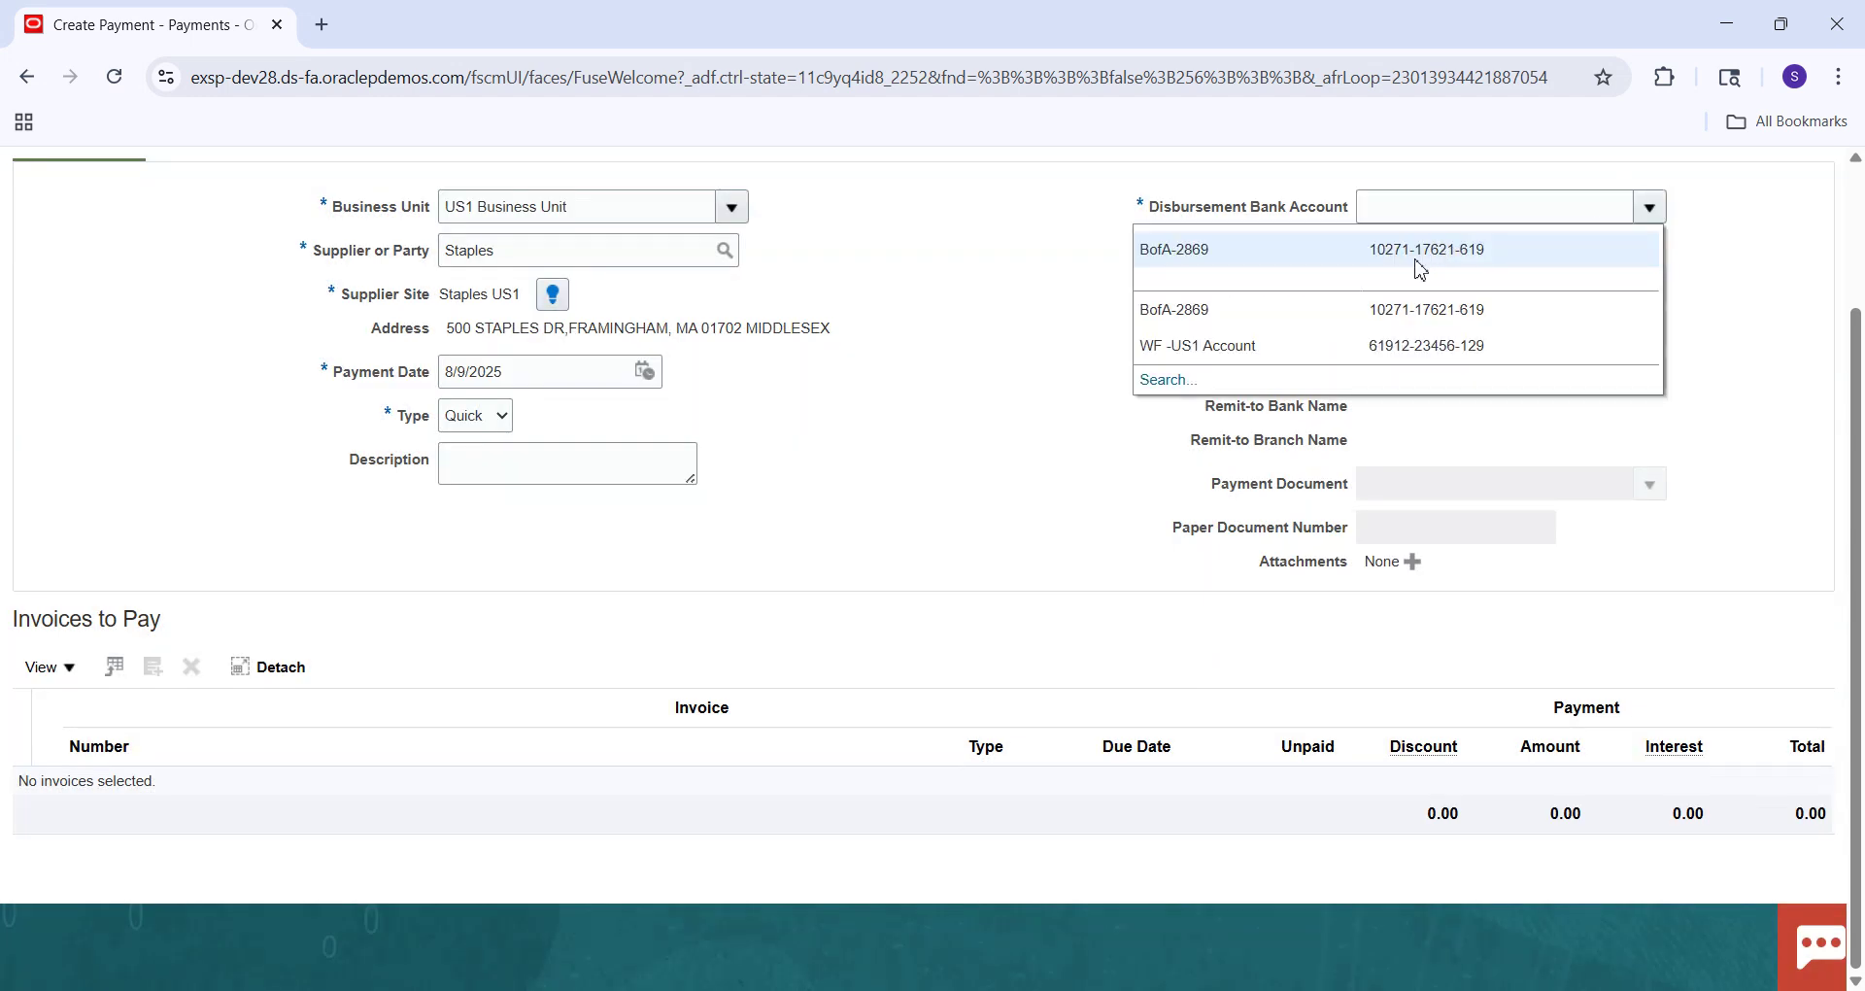
pyautogui.click(1413, 254)
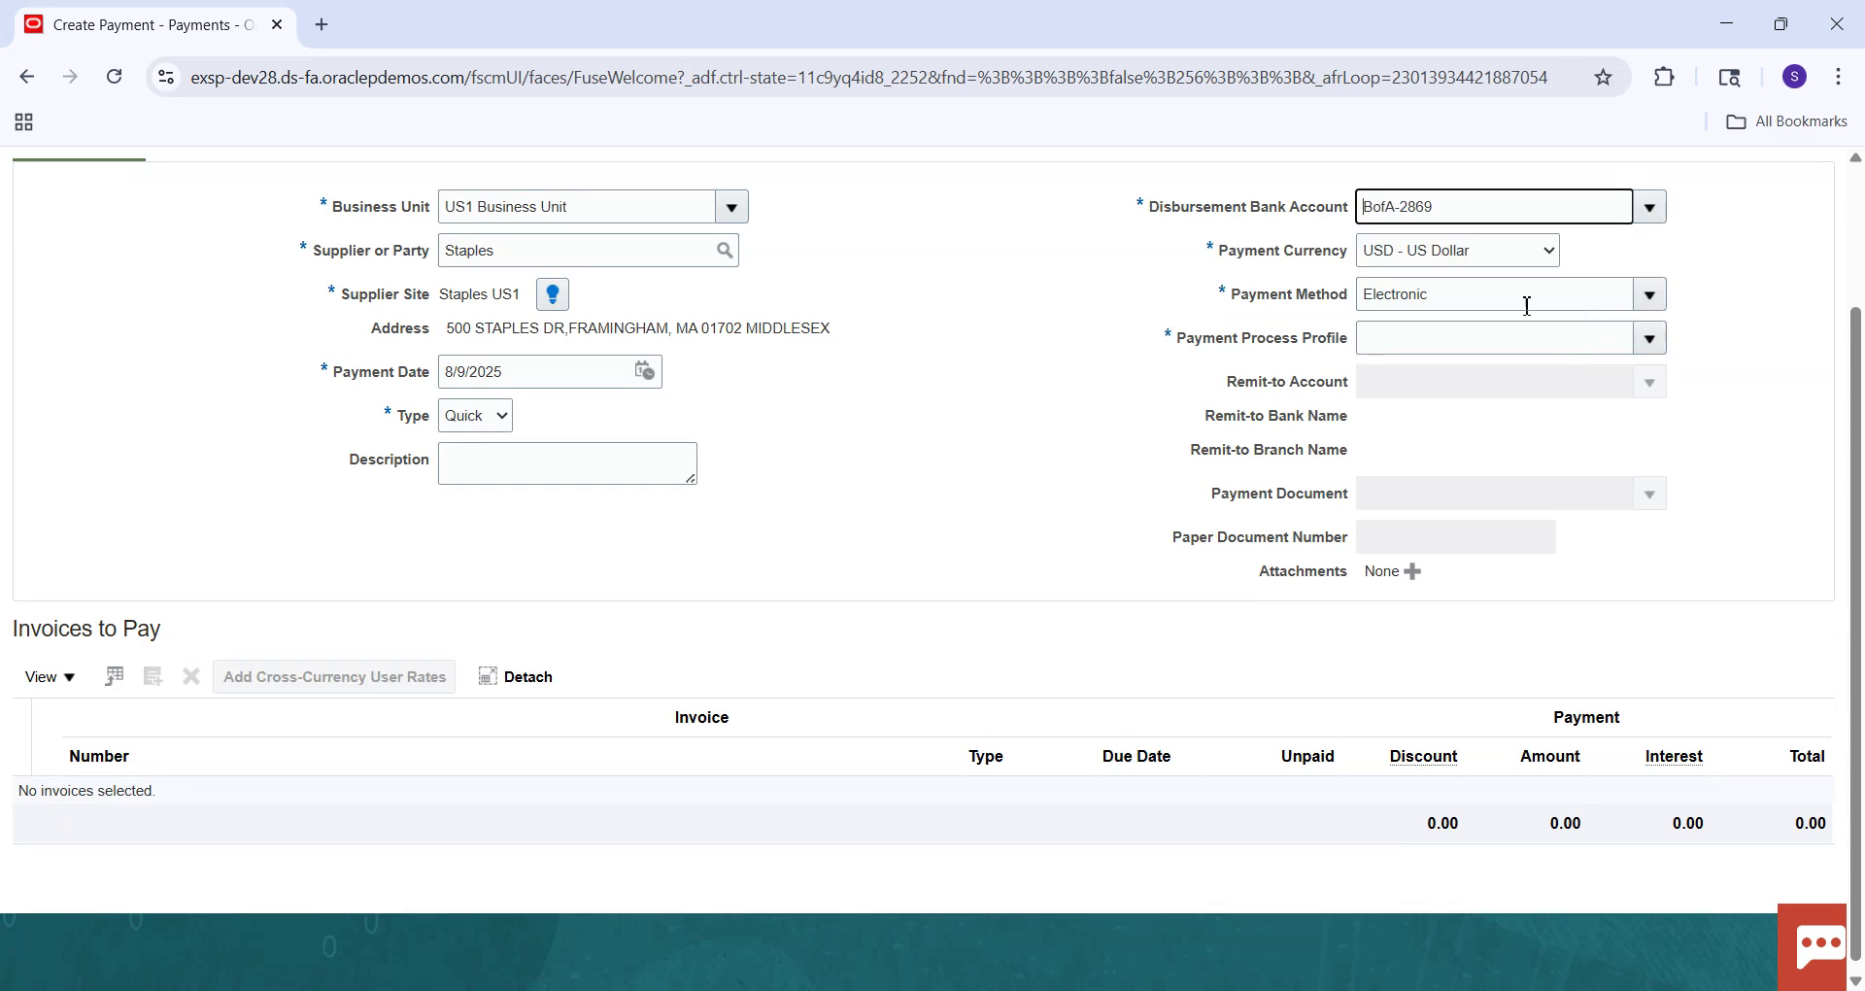
pyautogui.click(1657, 298)
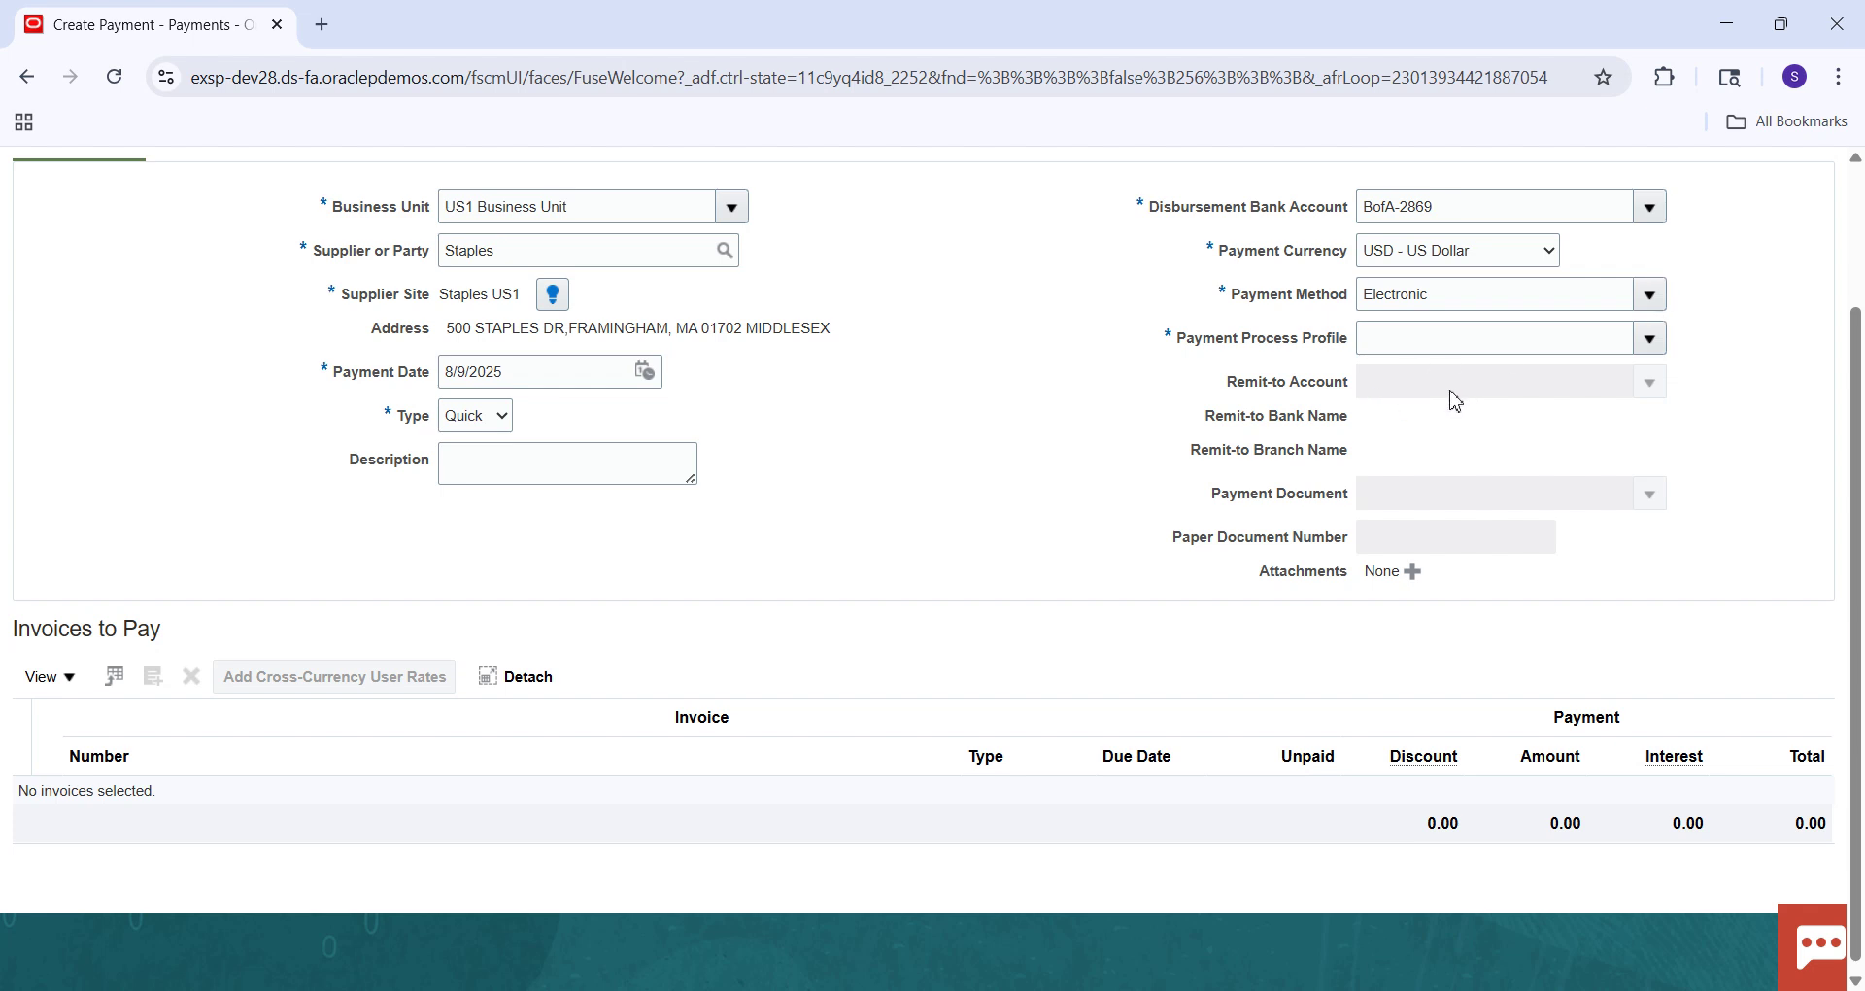
pyautogui.click(1443, 336)
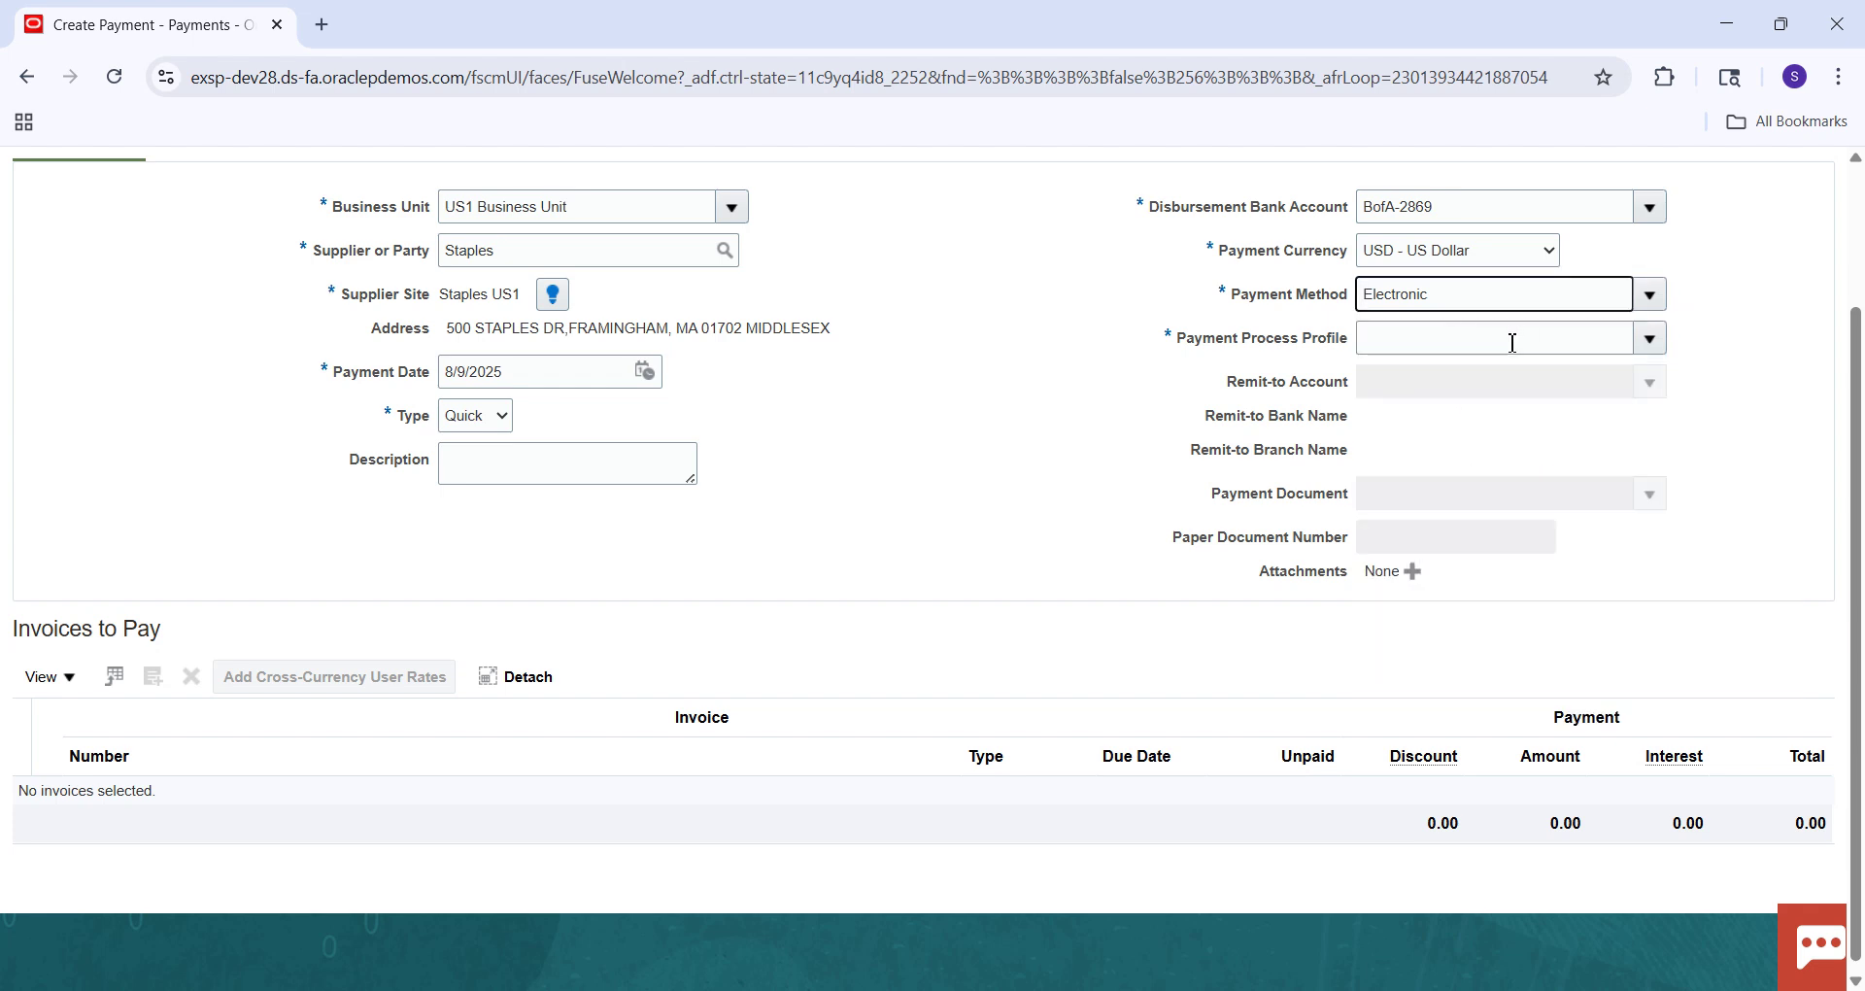
# Set the payment process profile to Standard Check and the payment document to Check Stock A.
pyautogui.write('sTANDARD cHE')
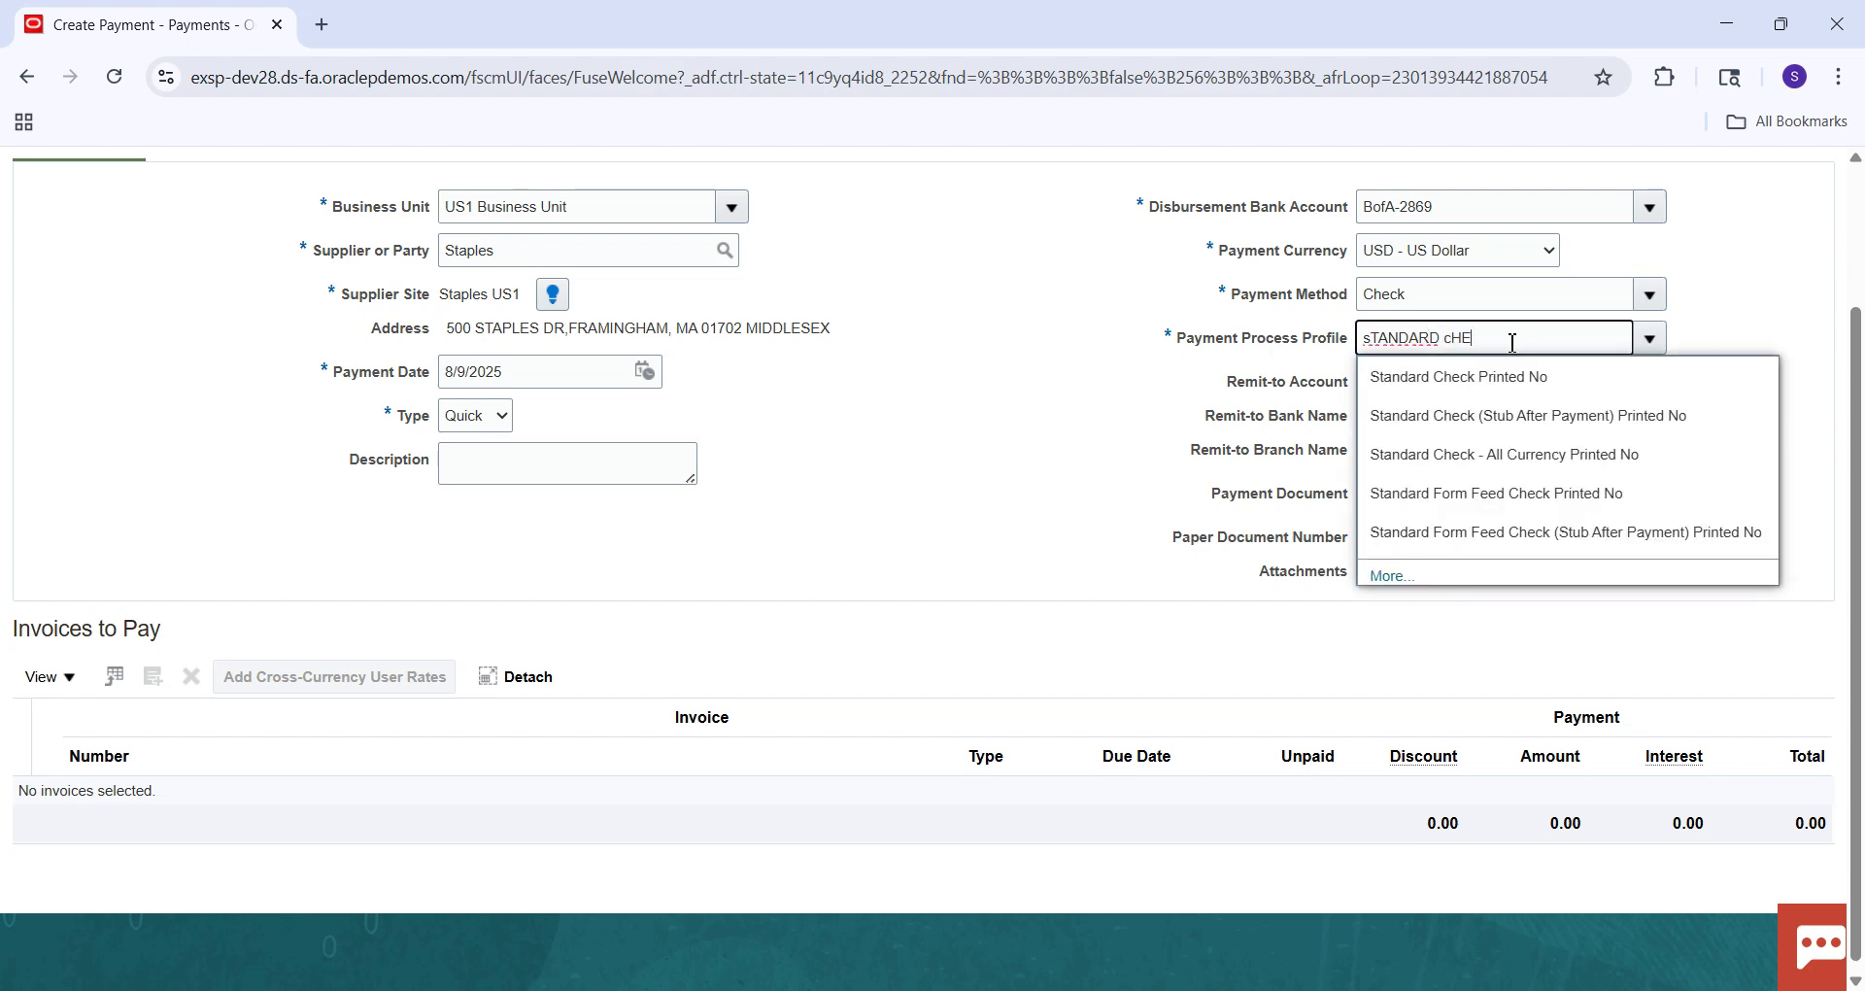
pyautogui.press('Tab')
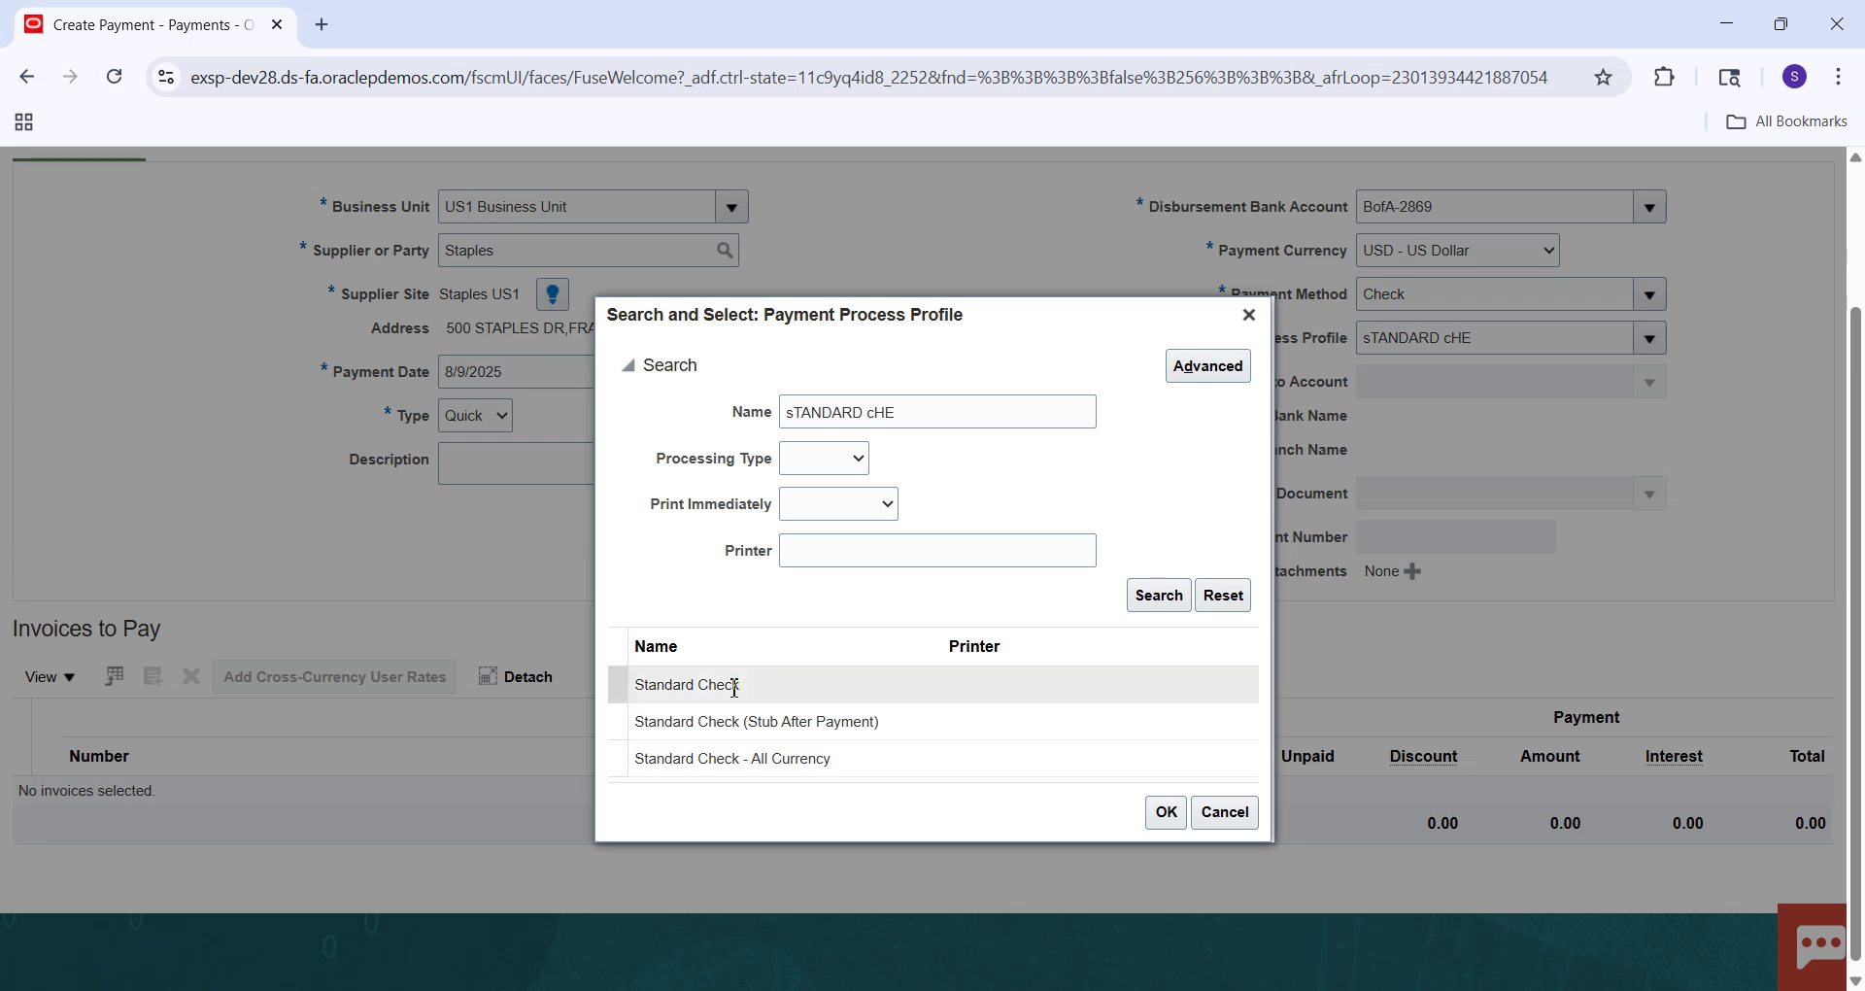
pyautogui.click(735, 687)
pyautogui.click(1164, 817)
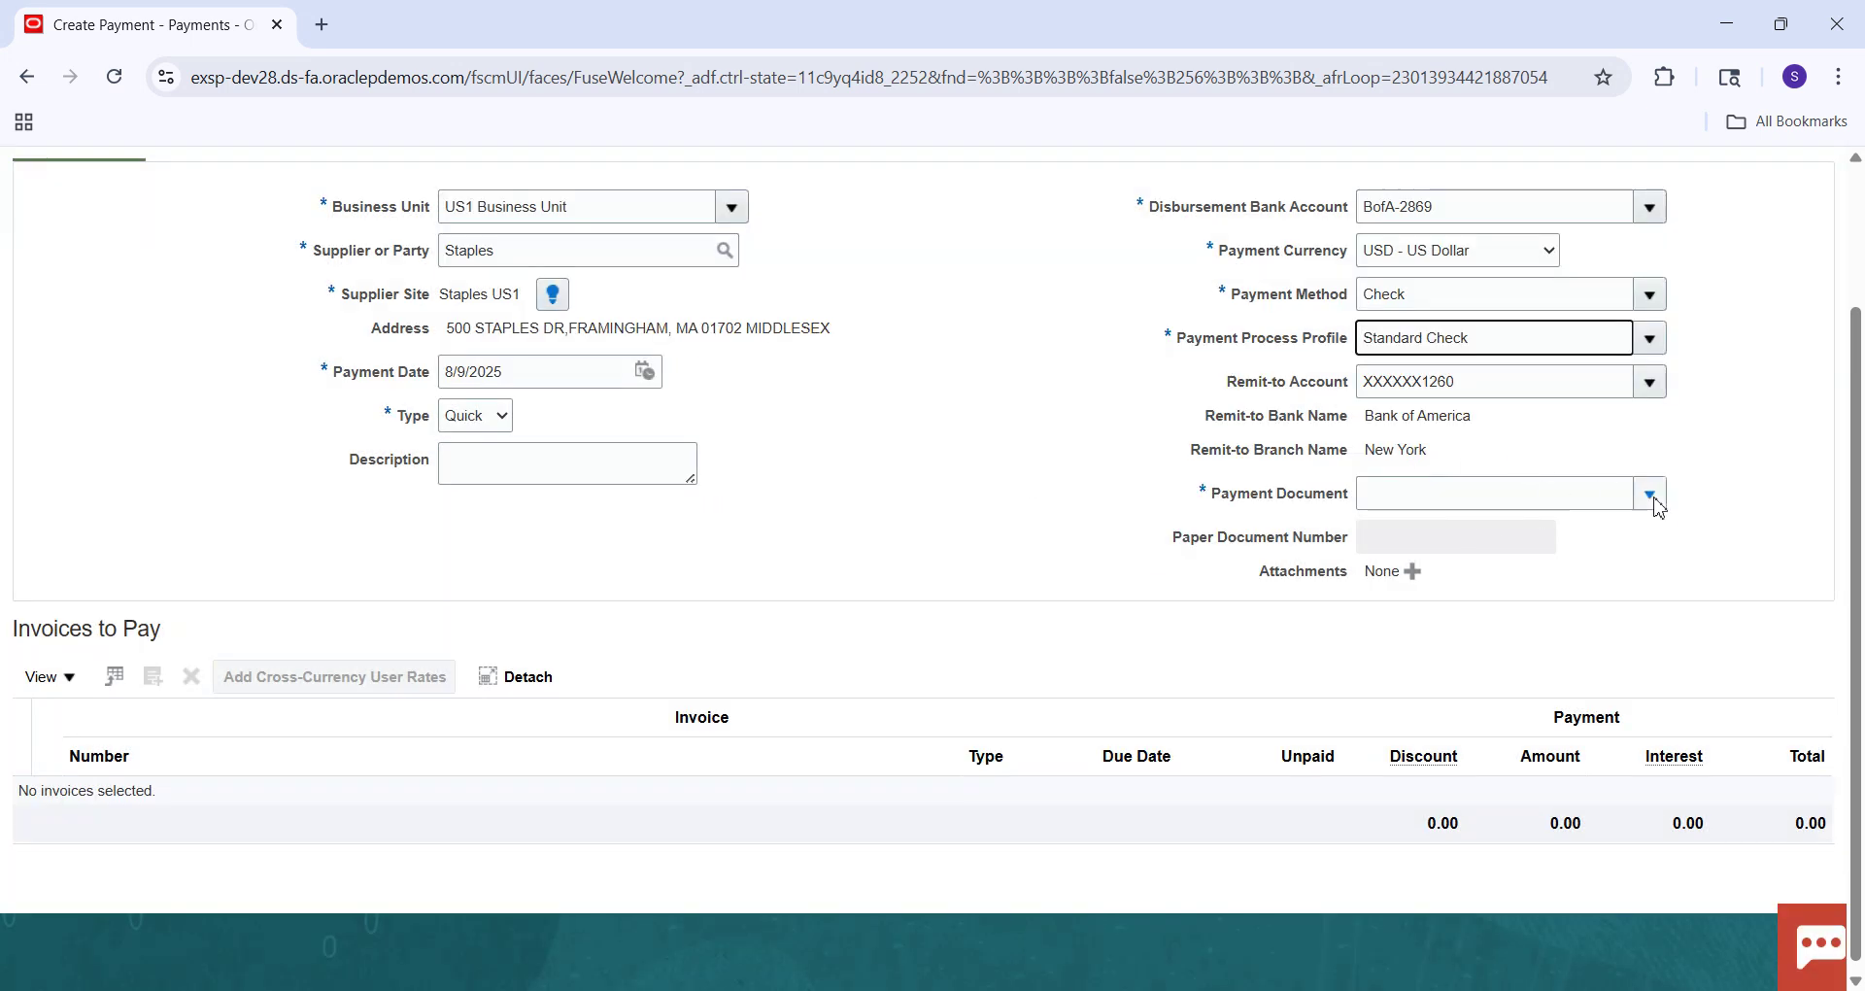
pyautogui.click(1651, 497)
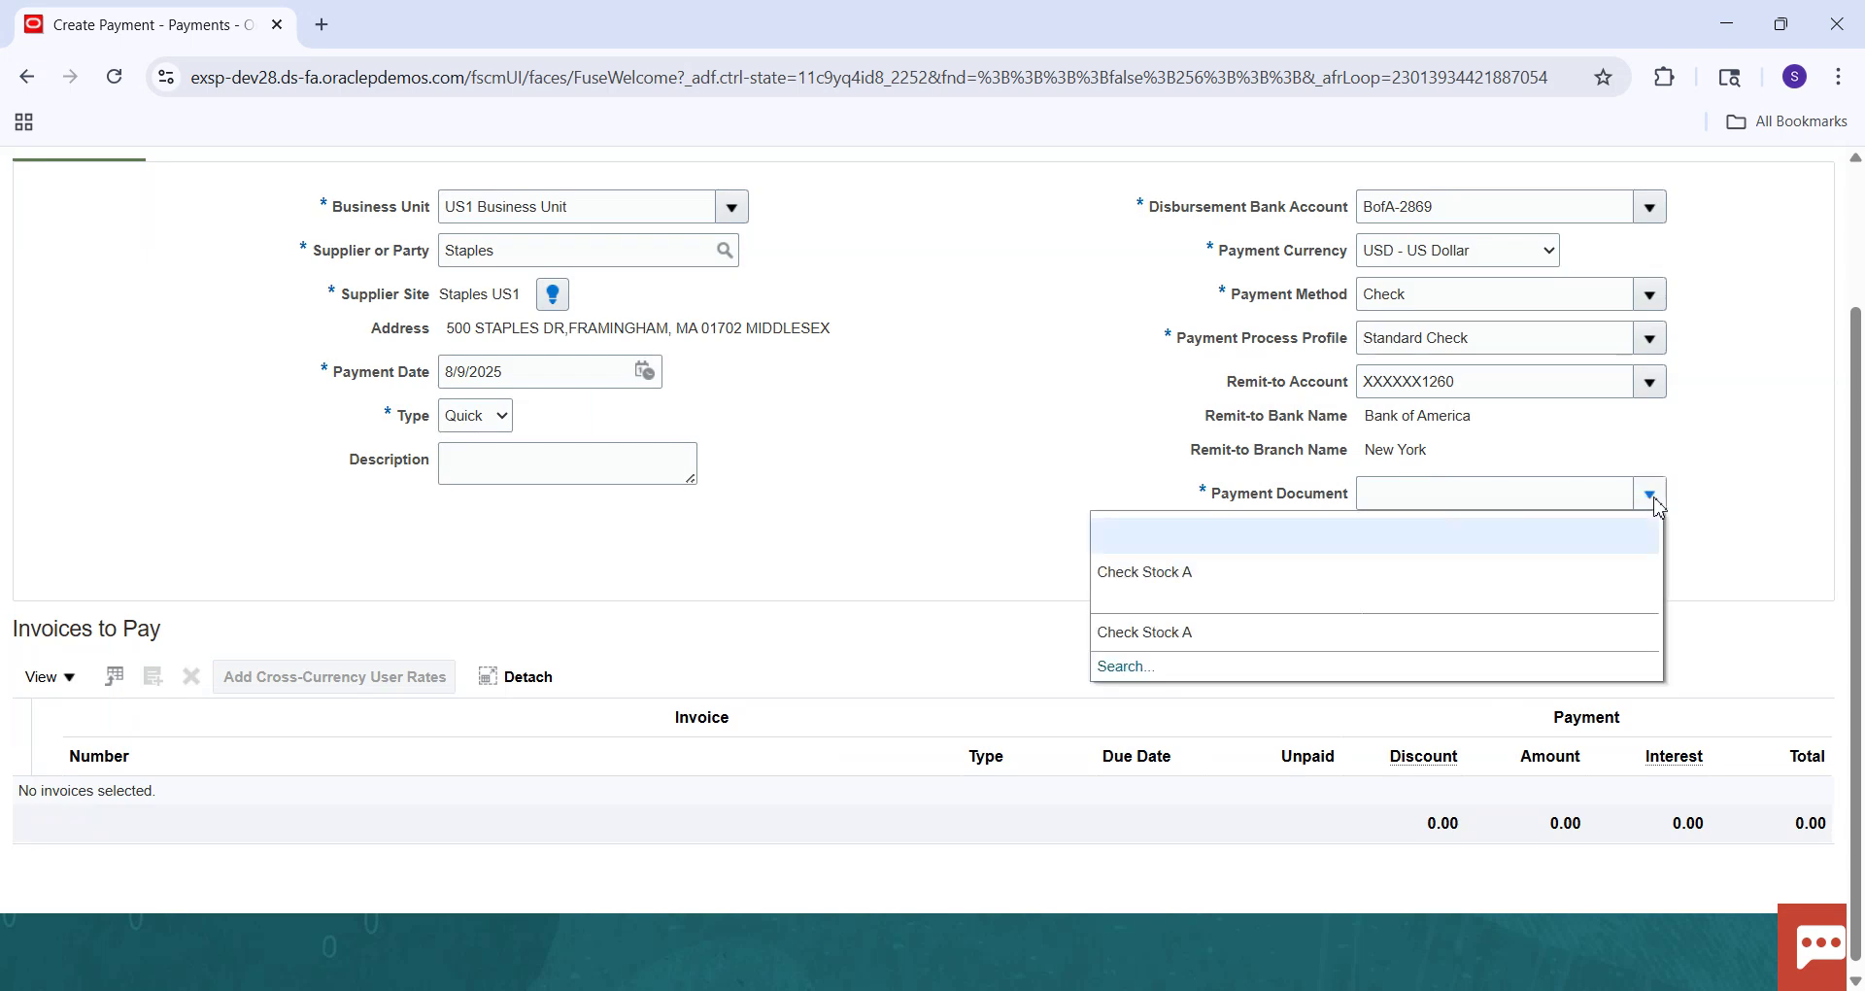
pyautogui.click(1403, 571)
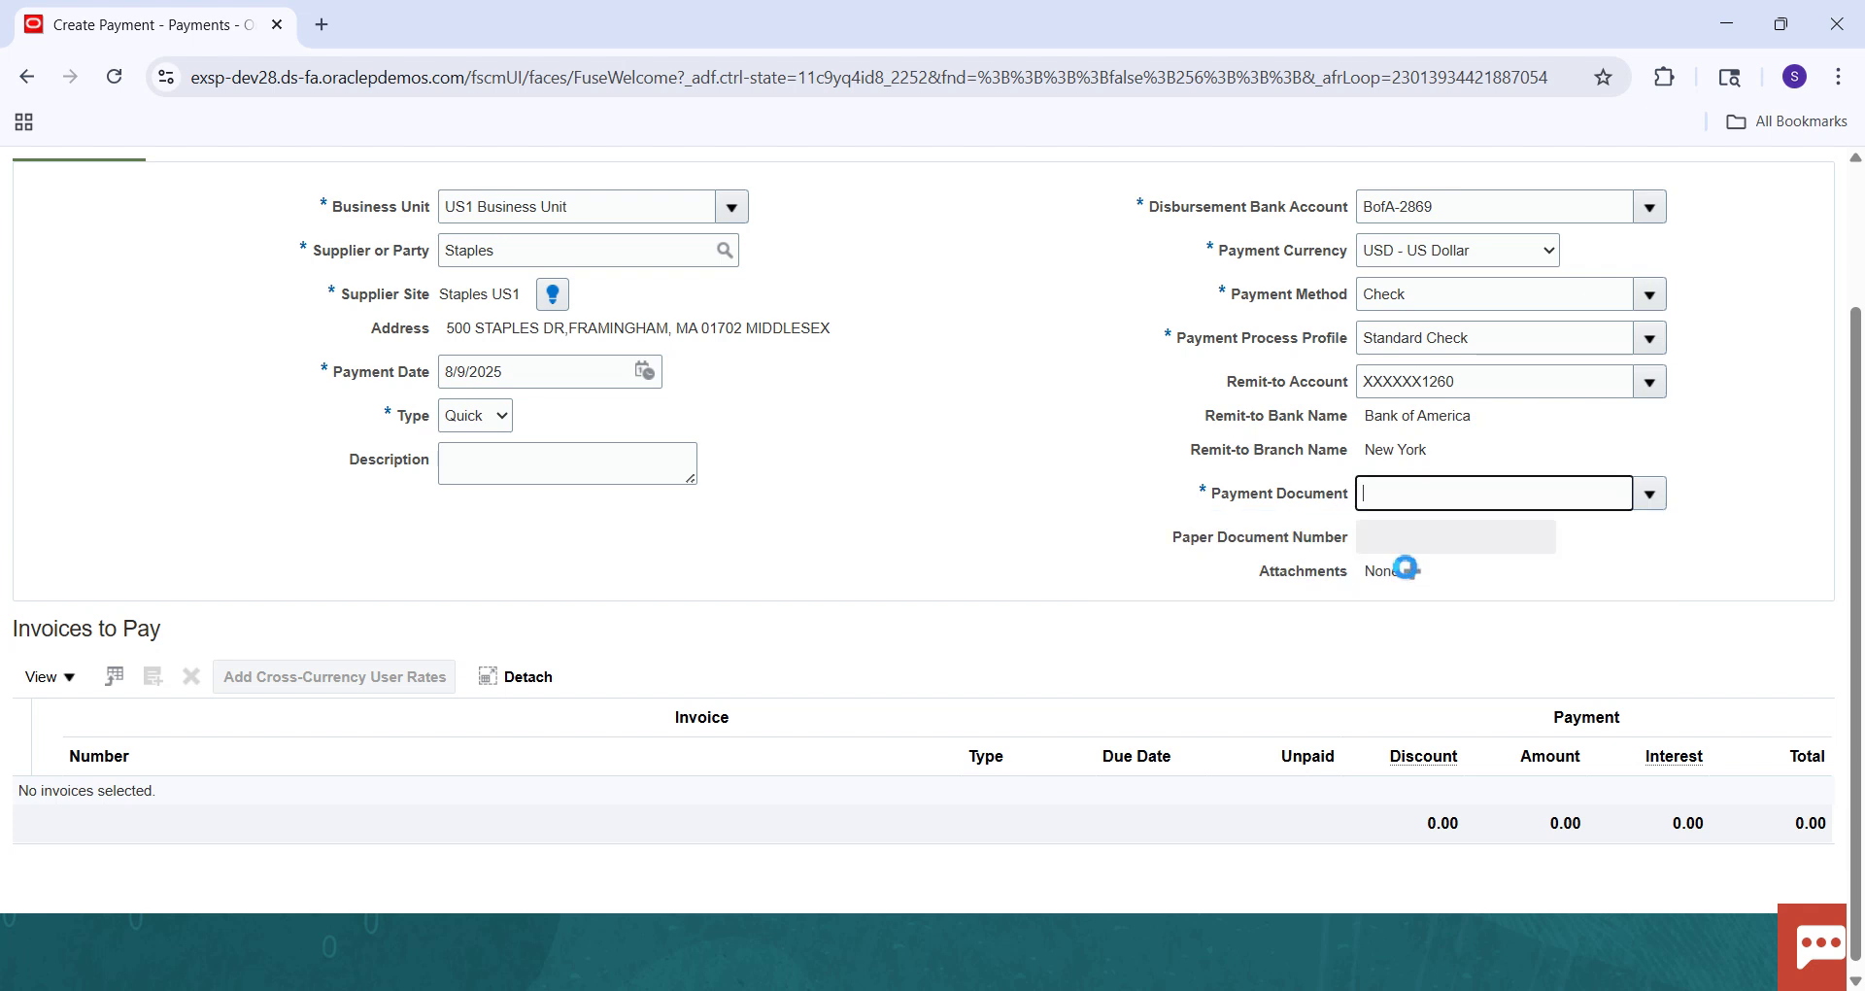
pyautogui.click(1605, 601)
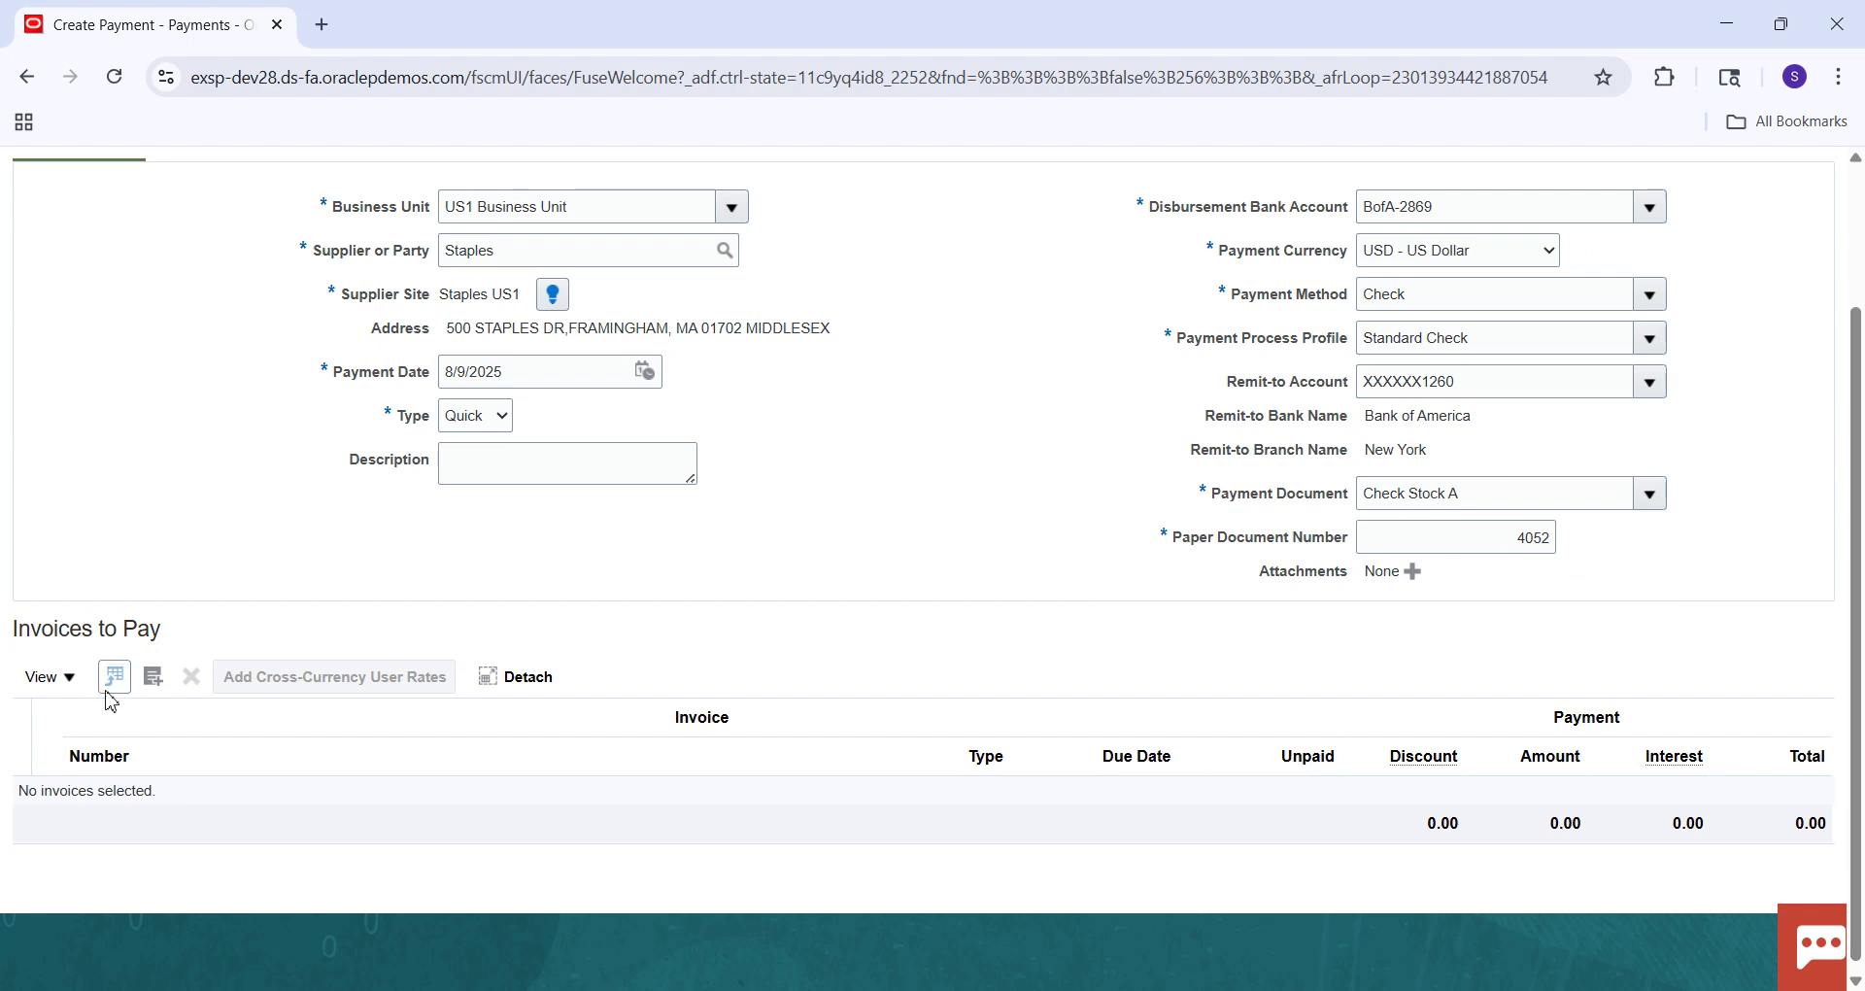
# Add invoice 8004 to the payment's Invoices to Pay.
pyautogui.click(153, 677)
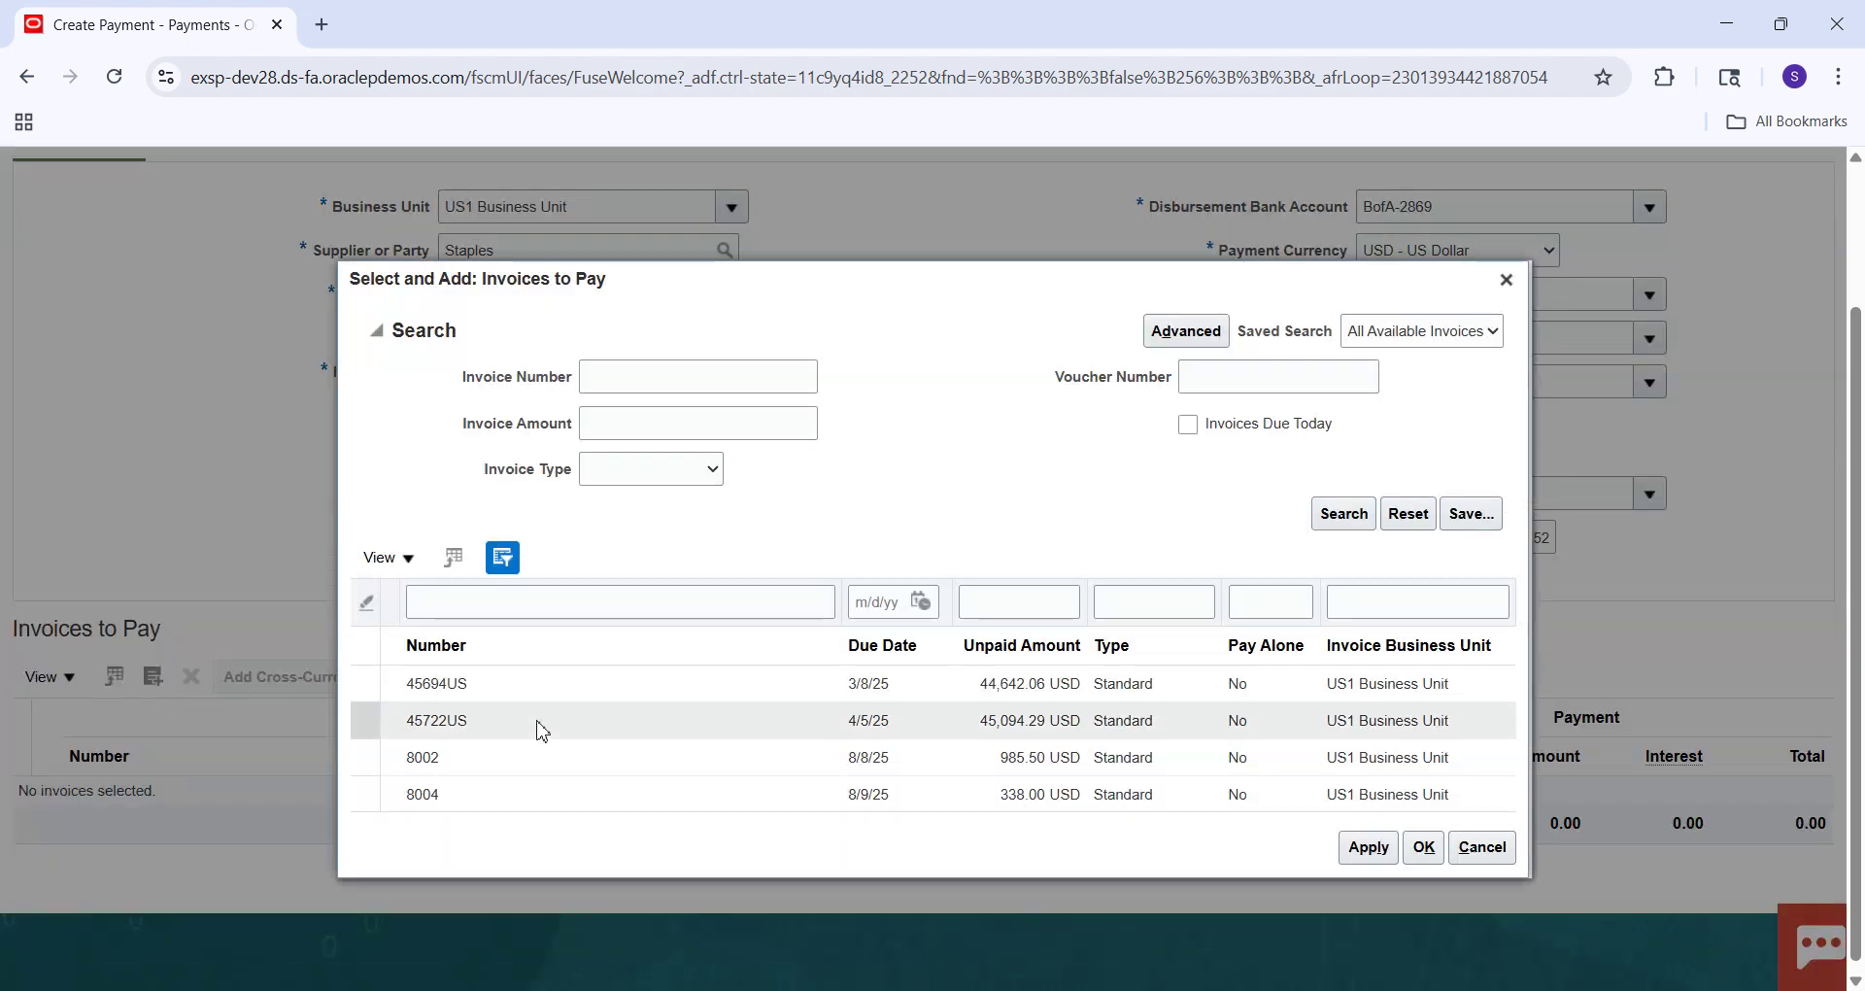
pyautogui.click(636, 794)
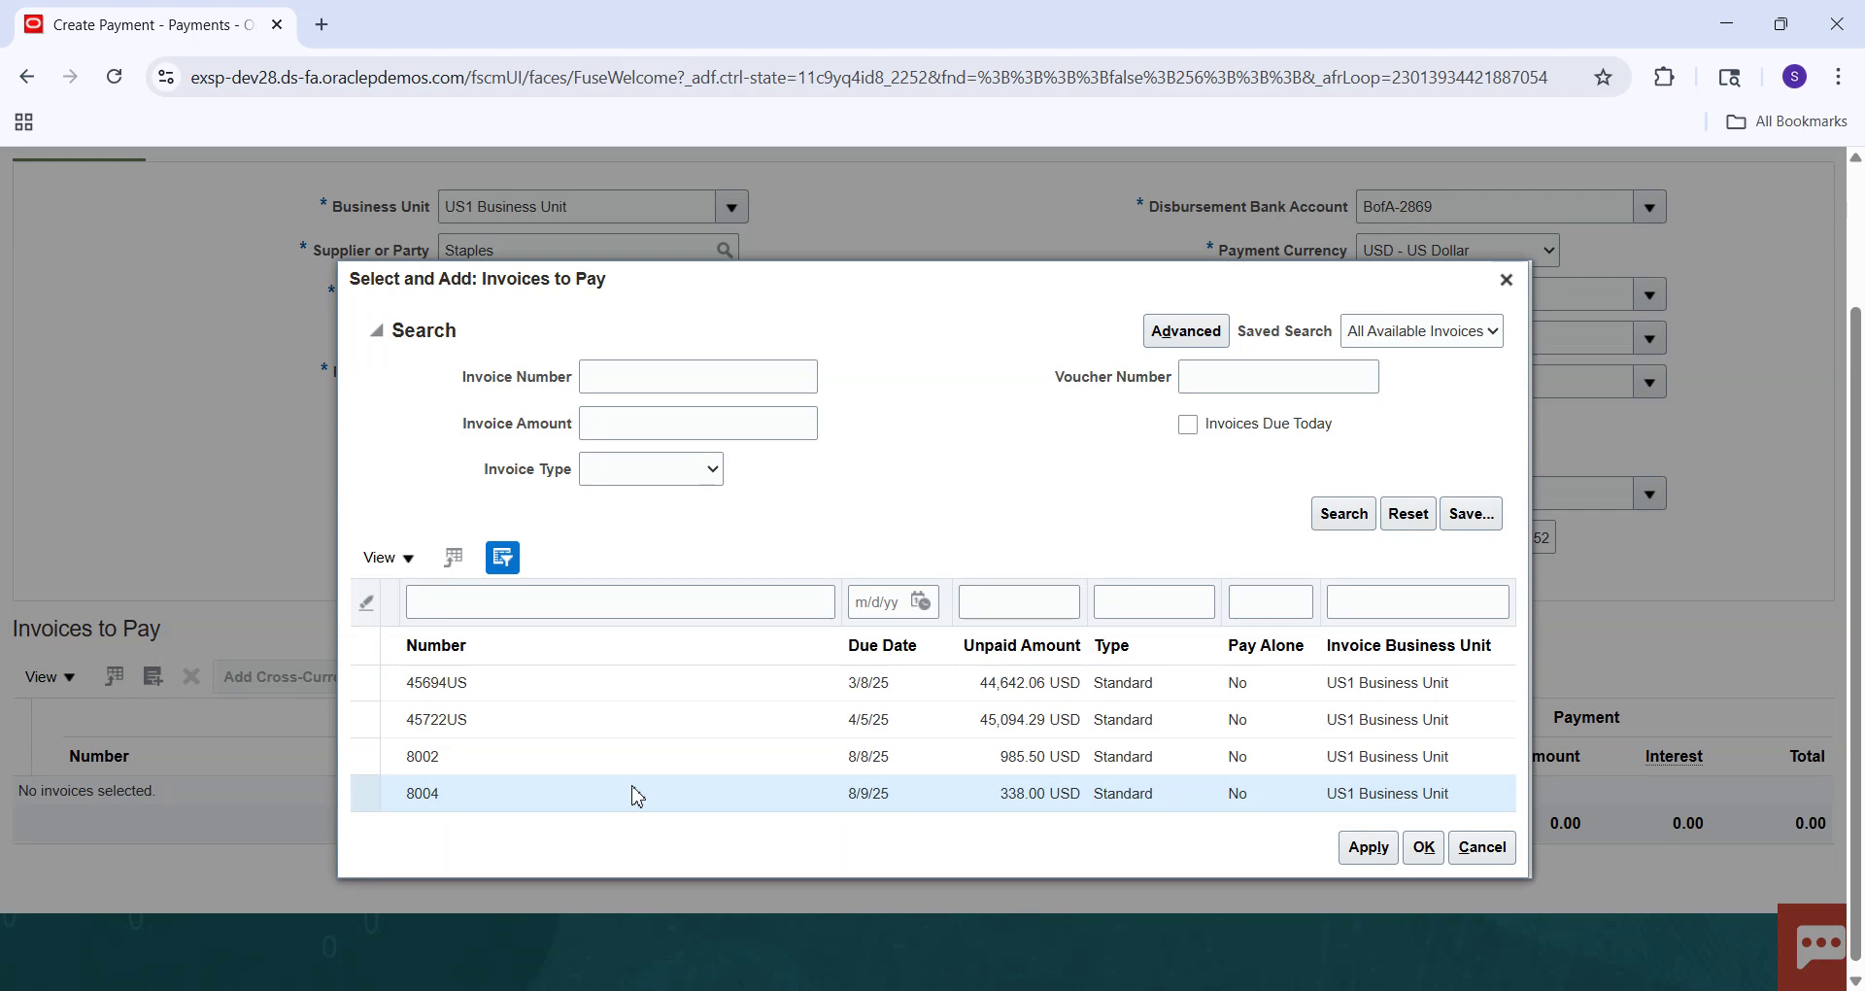
pyautogui.click(1364, 858)
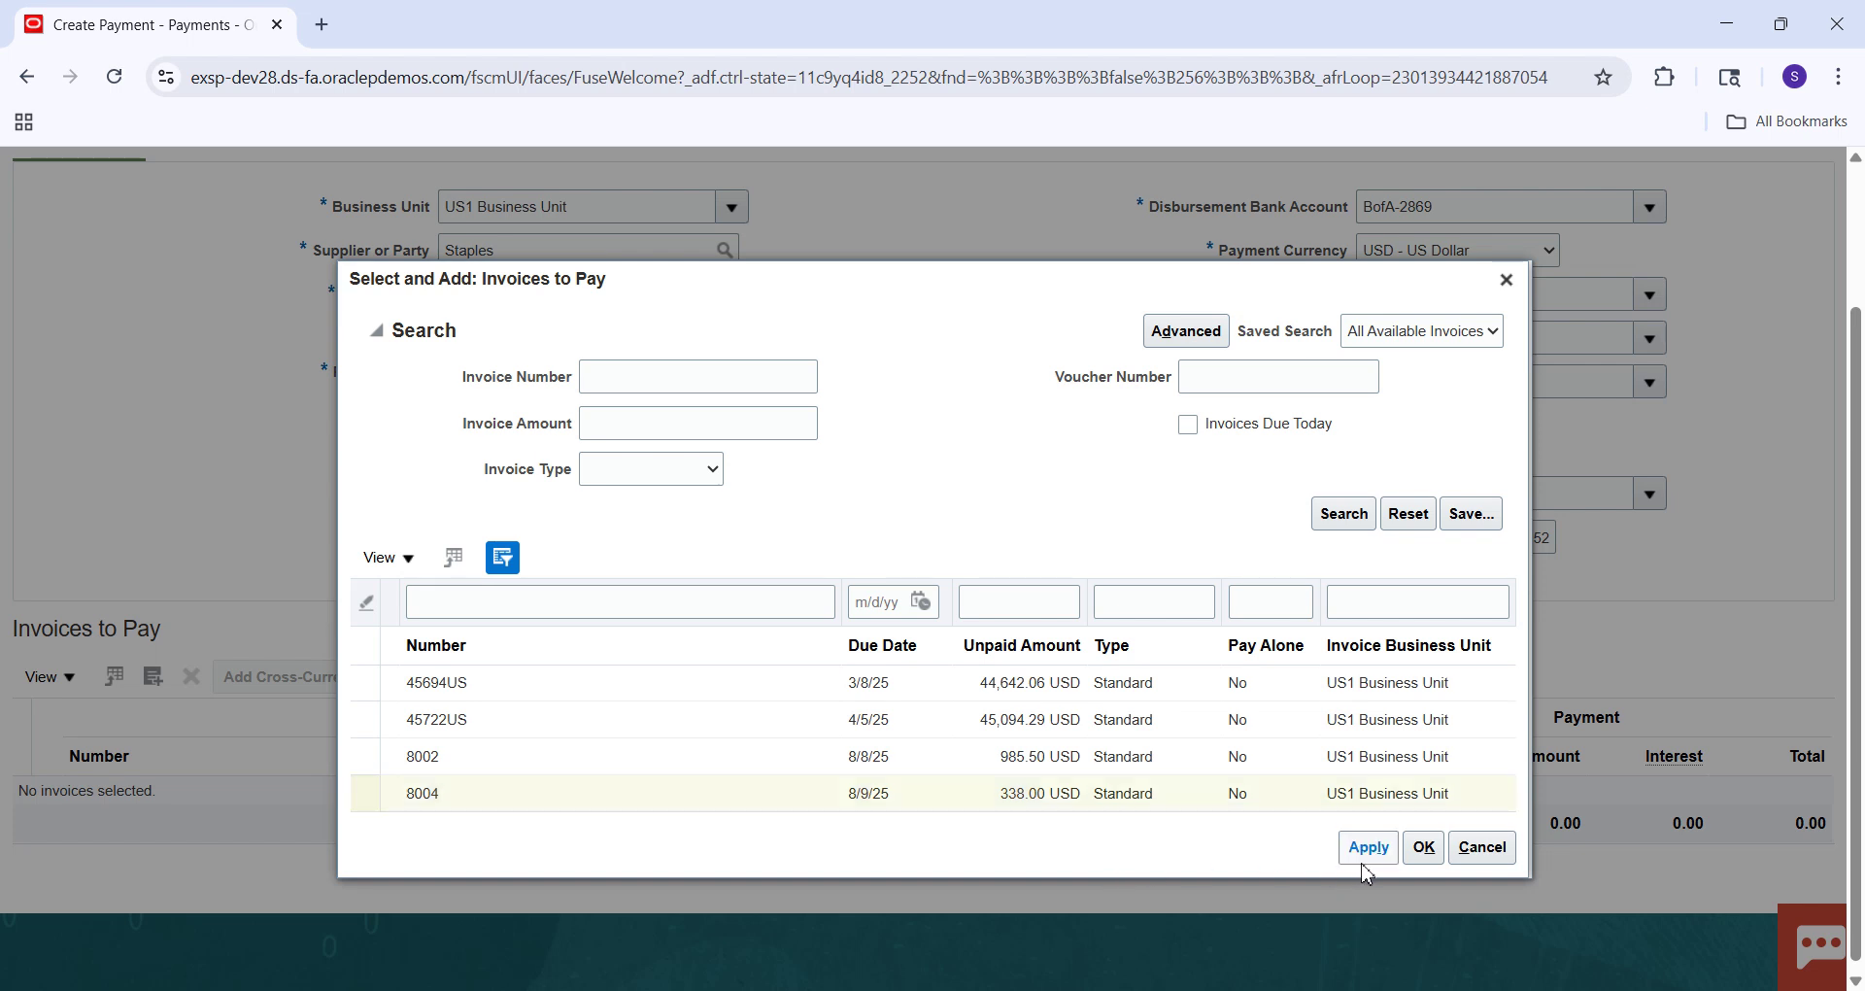
pyautogui.click(1421, 831)
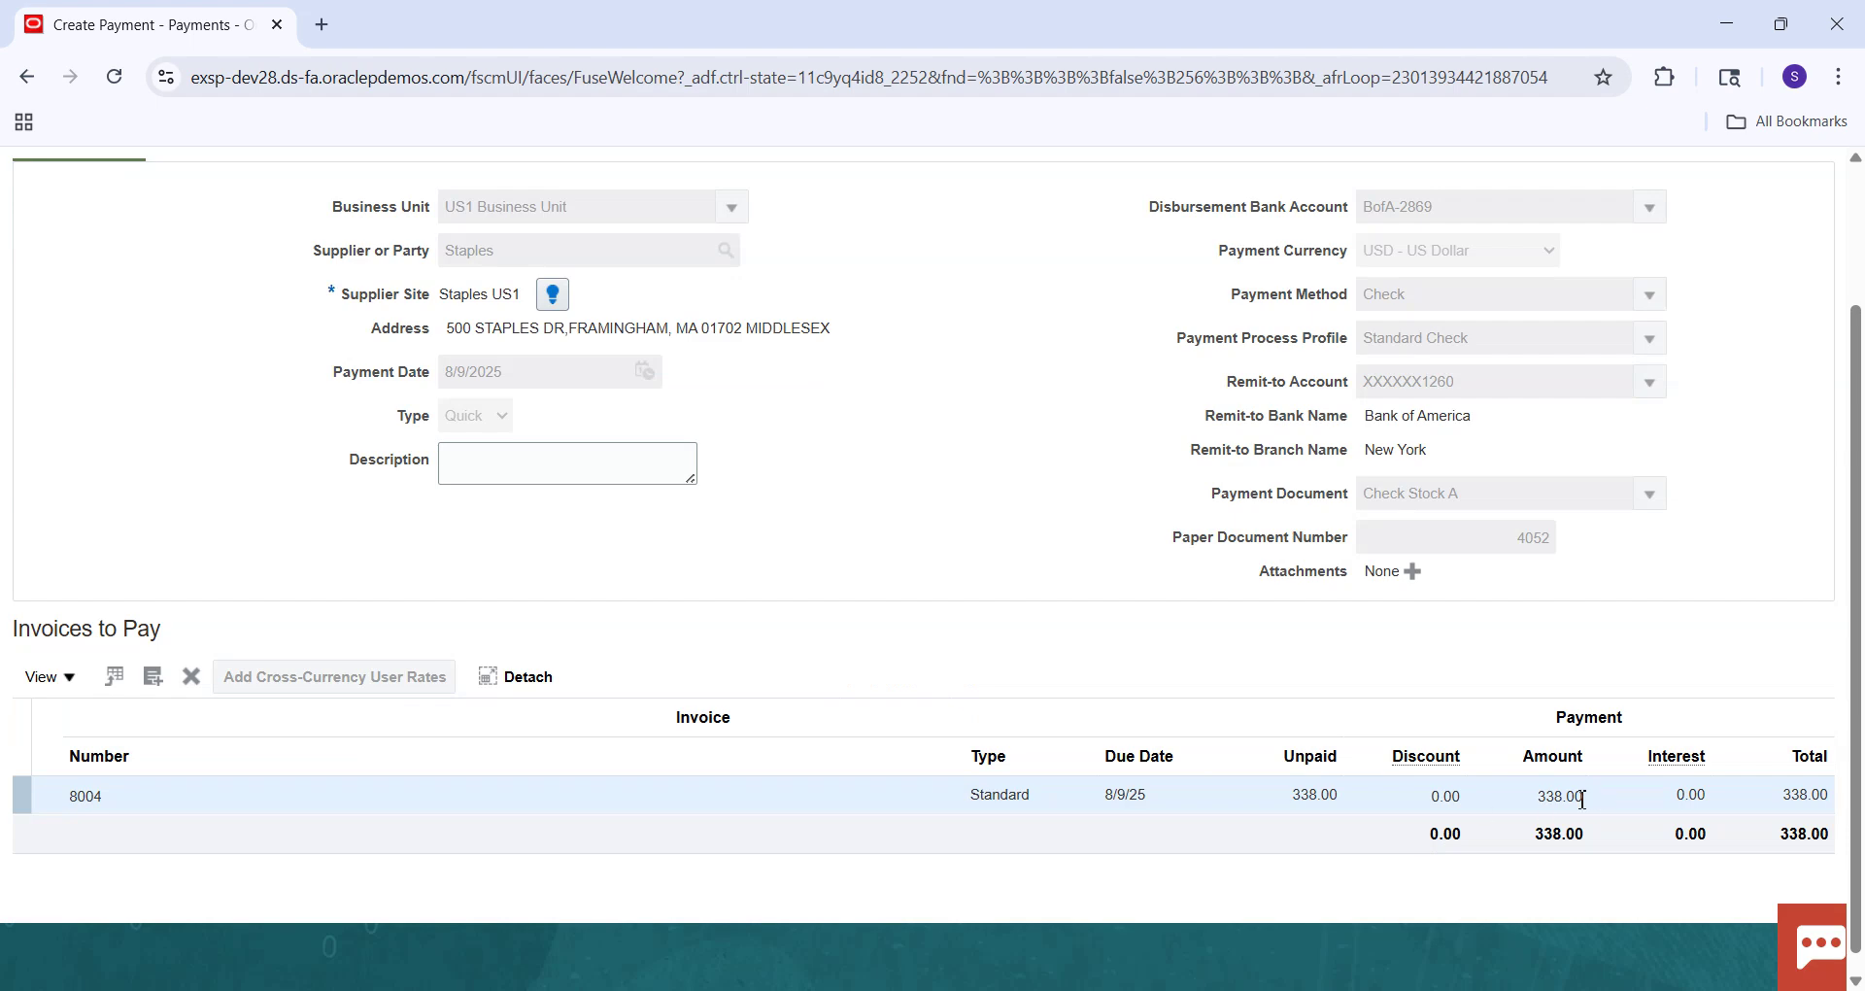
# Change invoice 8004's payment amount from 338.00 to 100.00.
pyautogui.click(1571, 799)
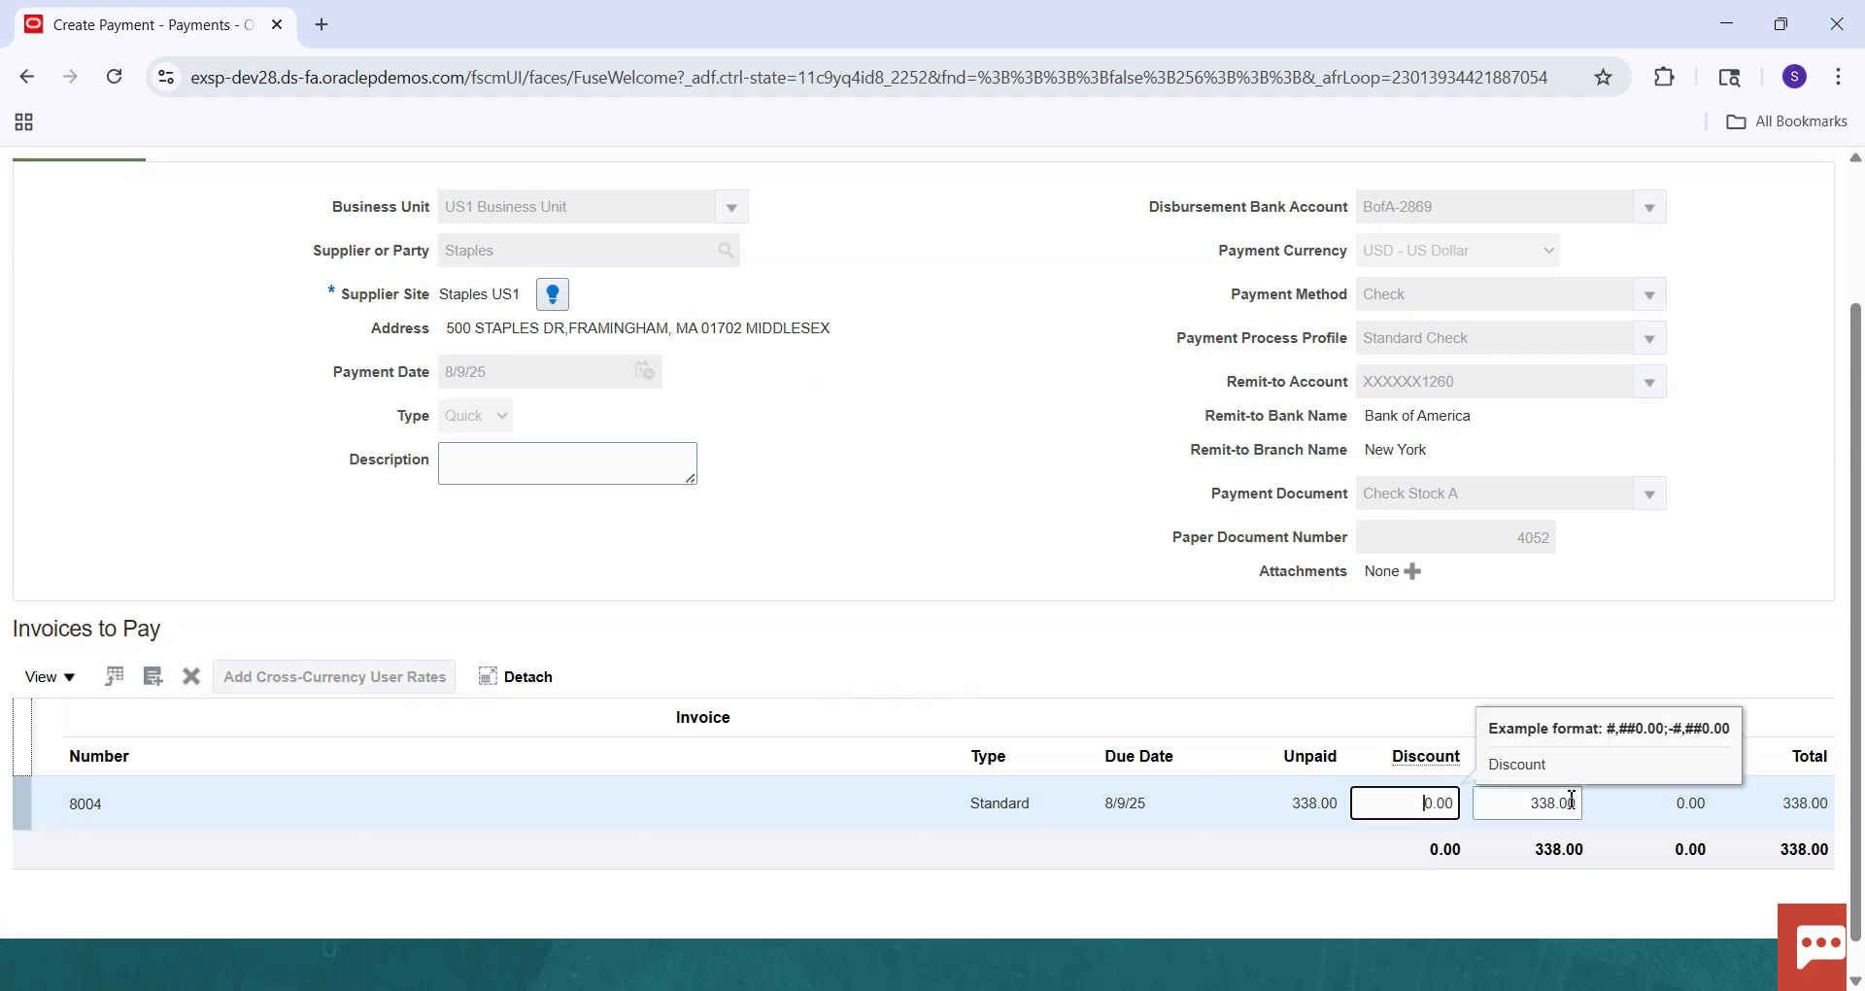
pyautogui.click(1557, 806)
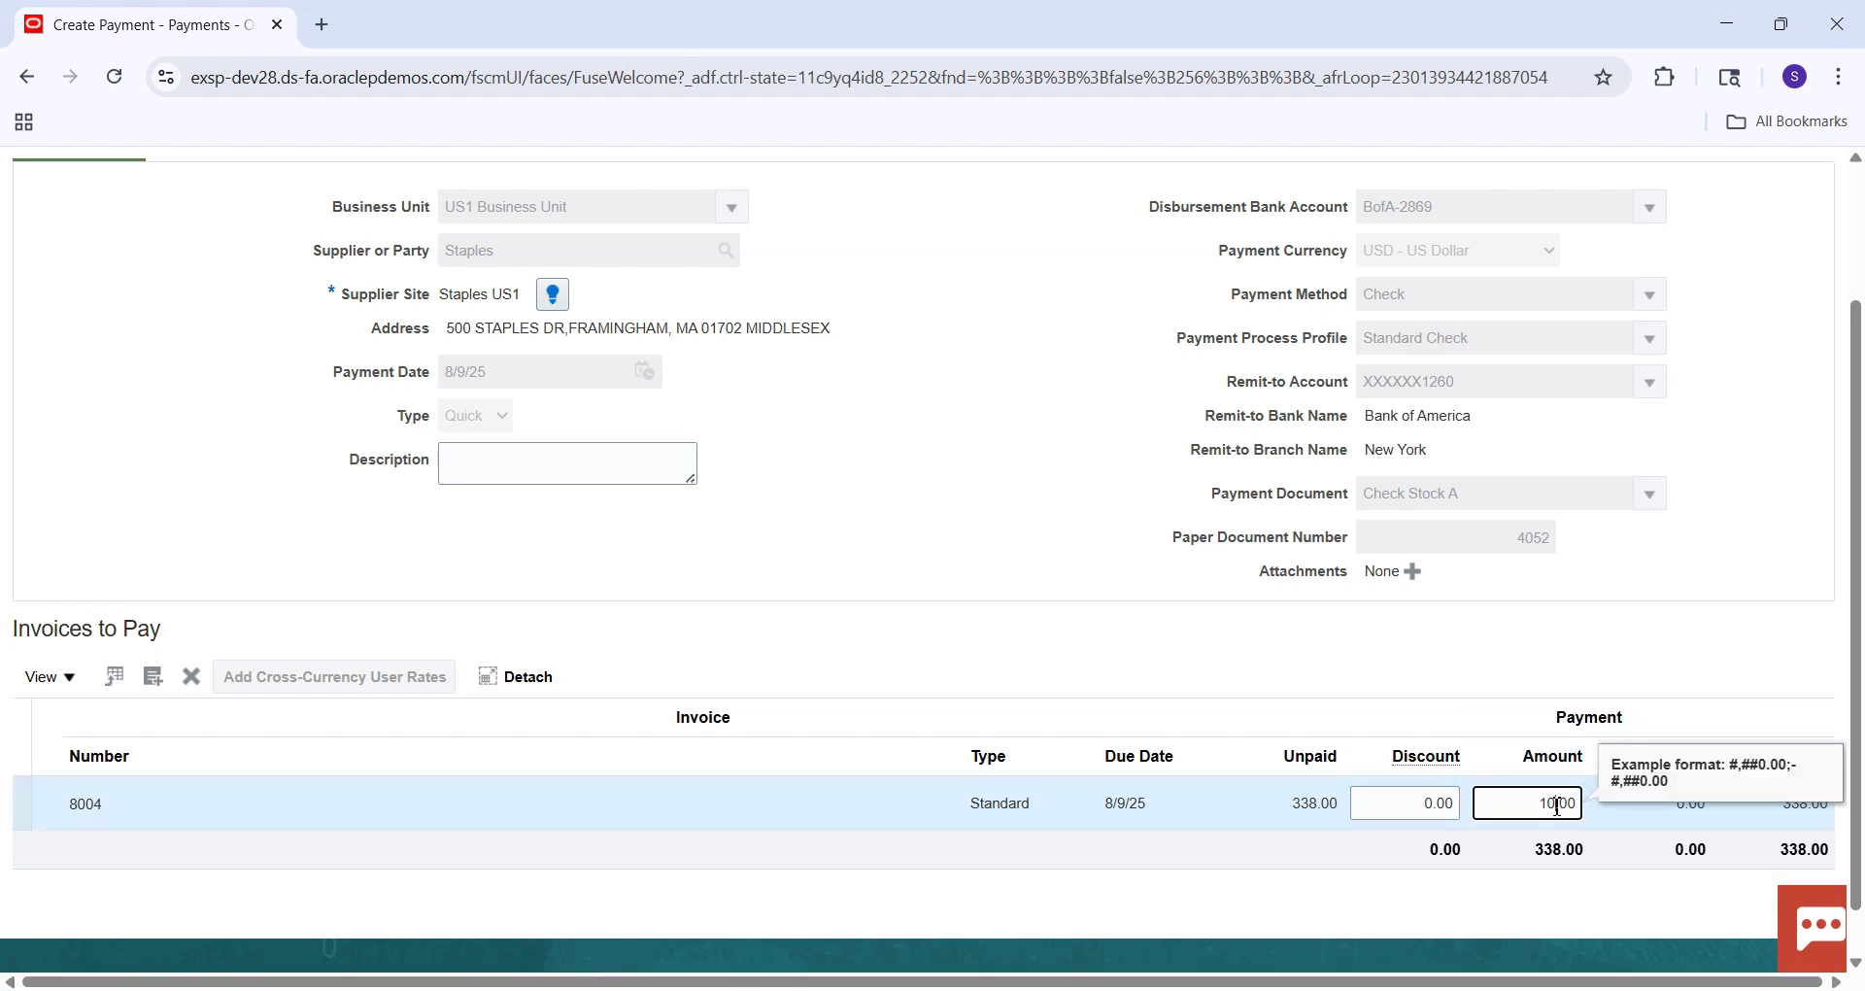
pyautogui.press('Tab')
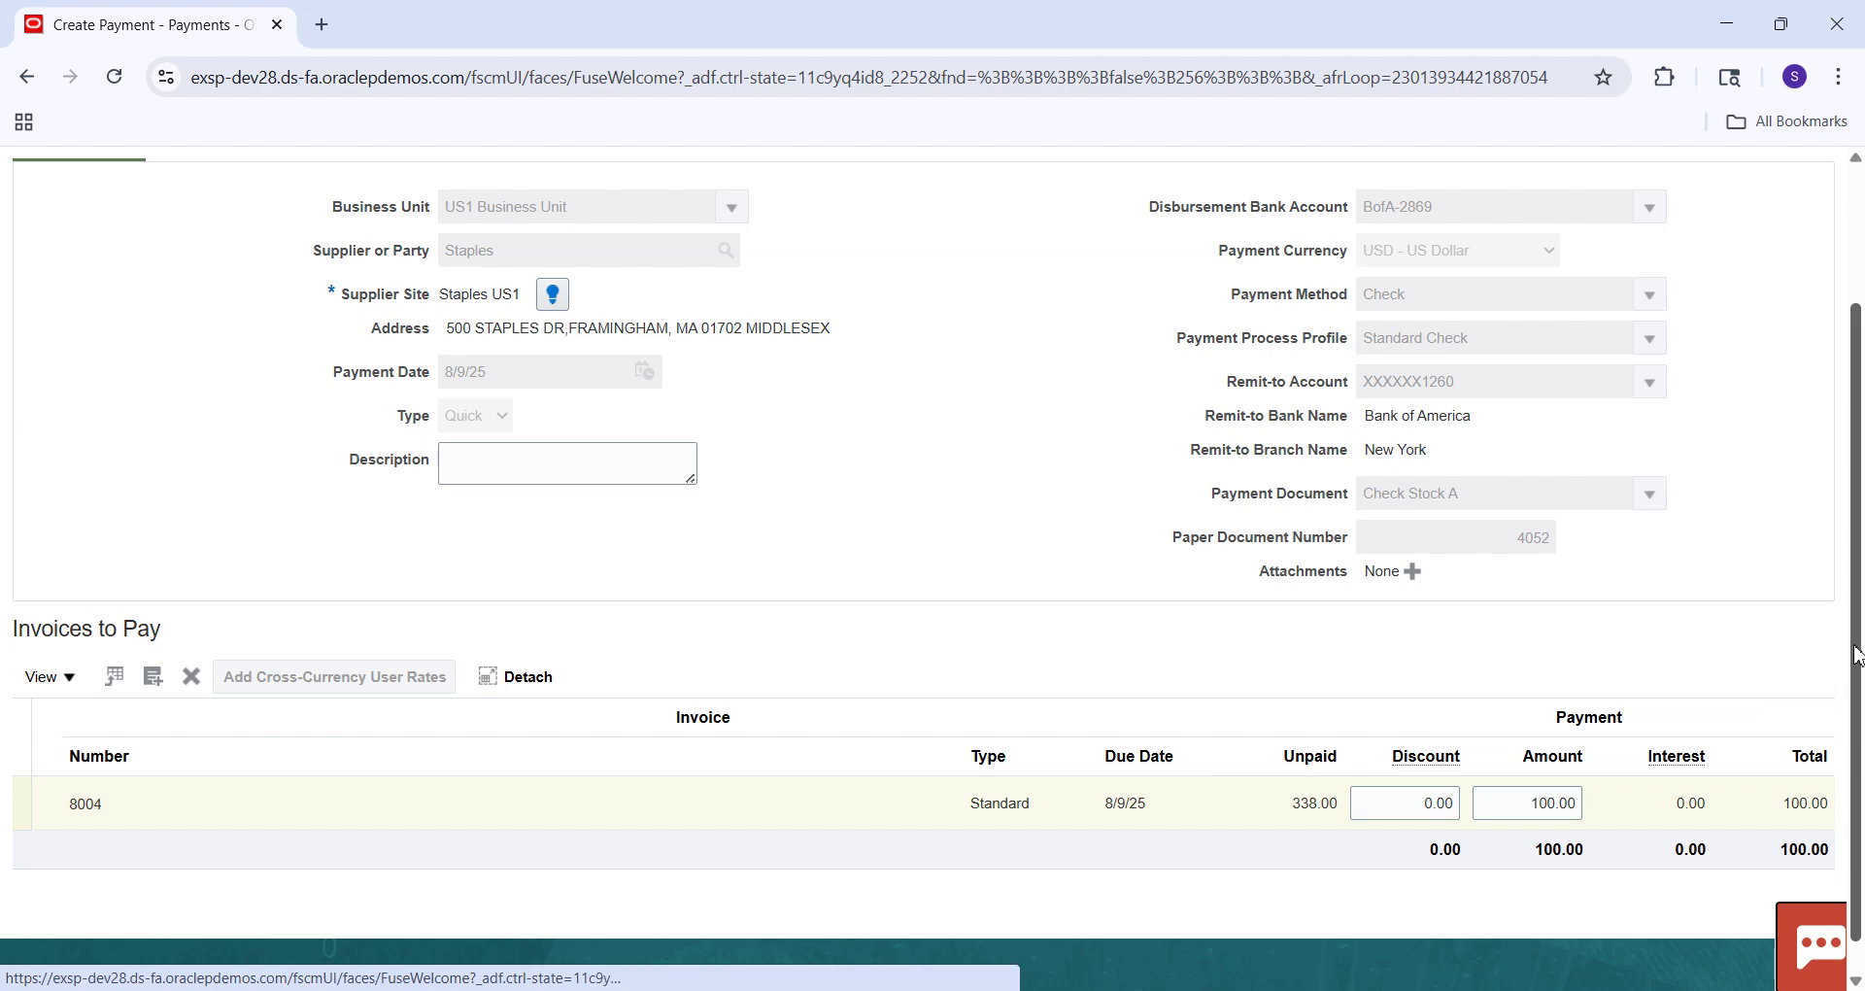
pyautogui.scroll(2, 1711, 313)
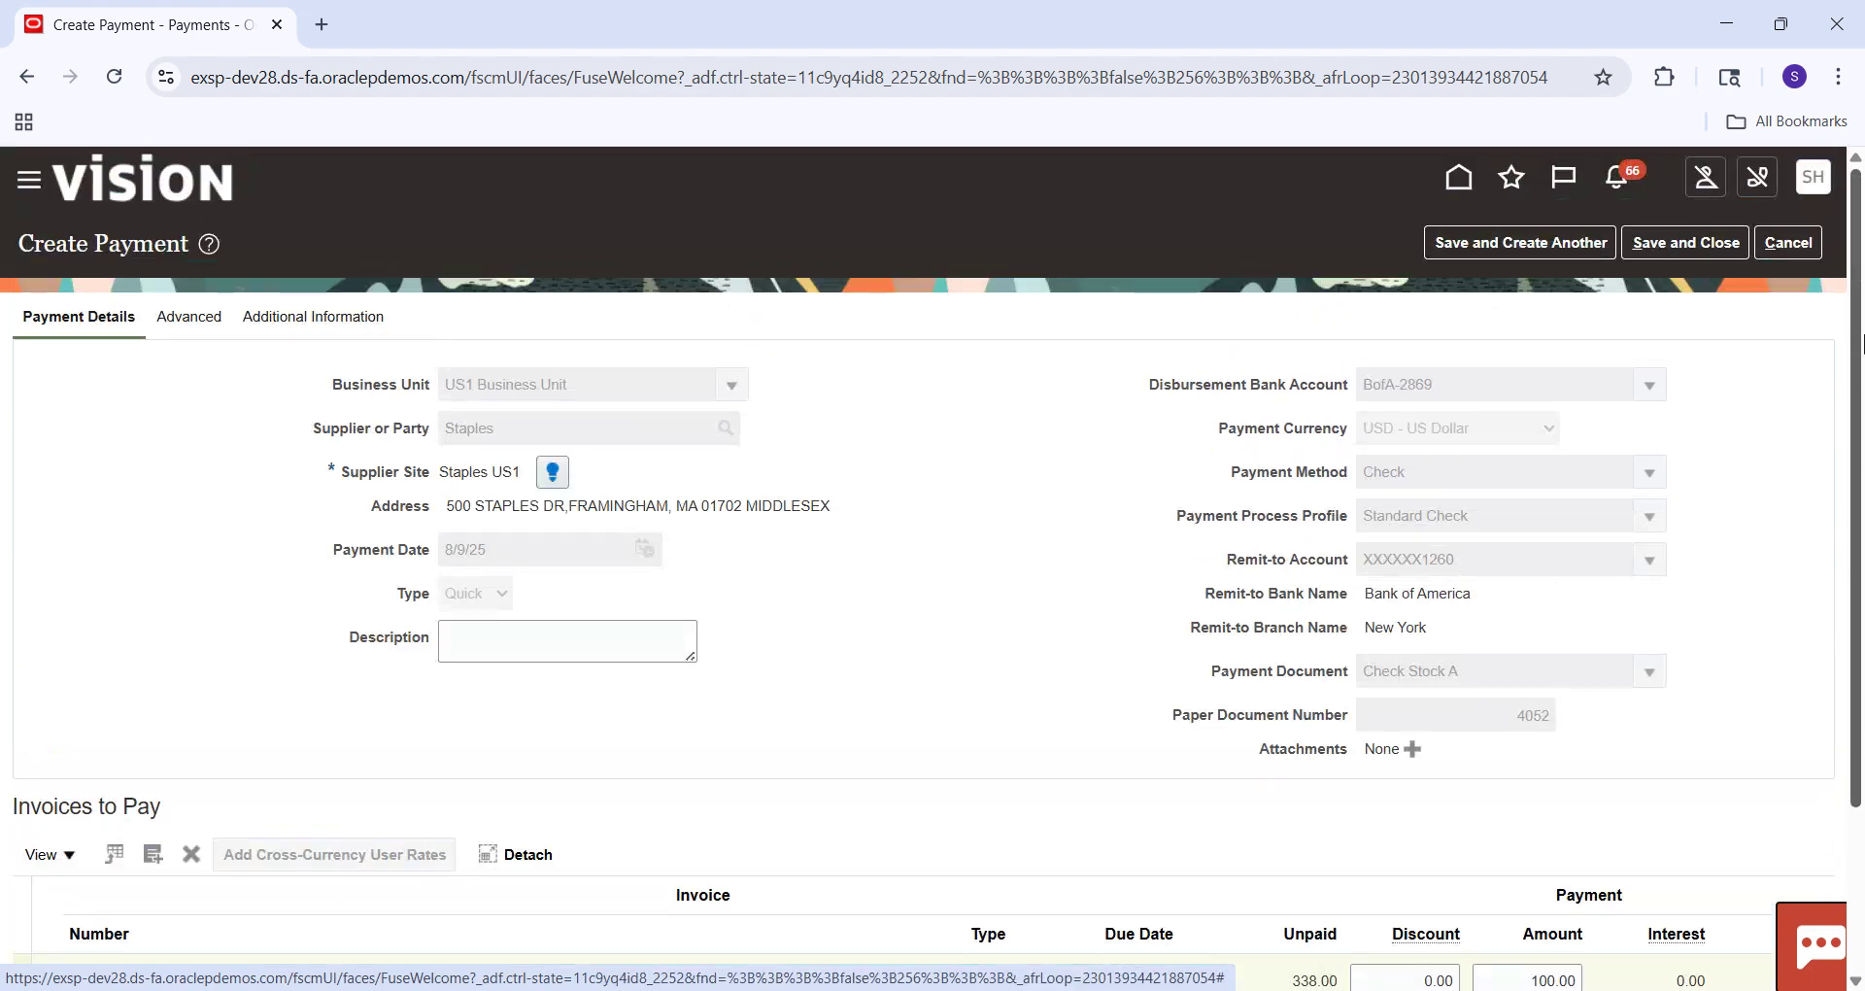
# Save payment 4052 for 100.00 USD and go to Manage Payments.
pyautogui.click(1683, 255)
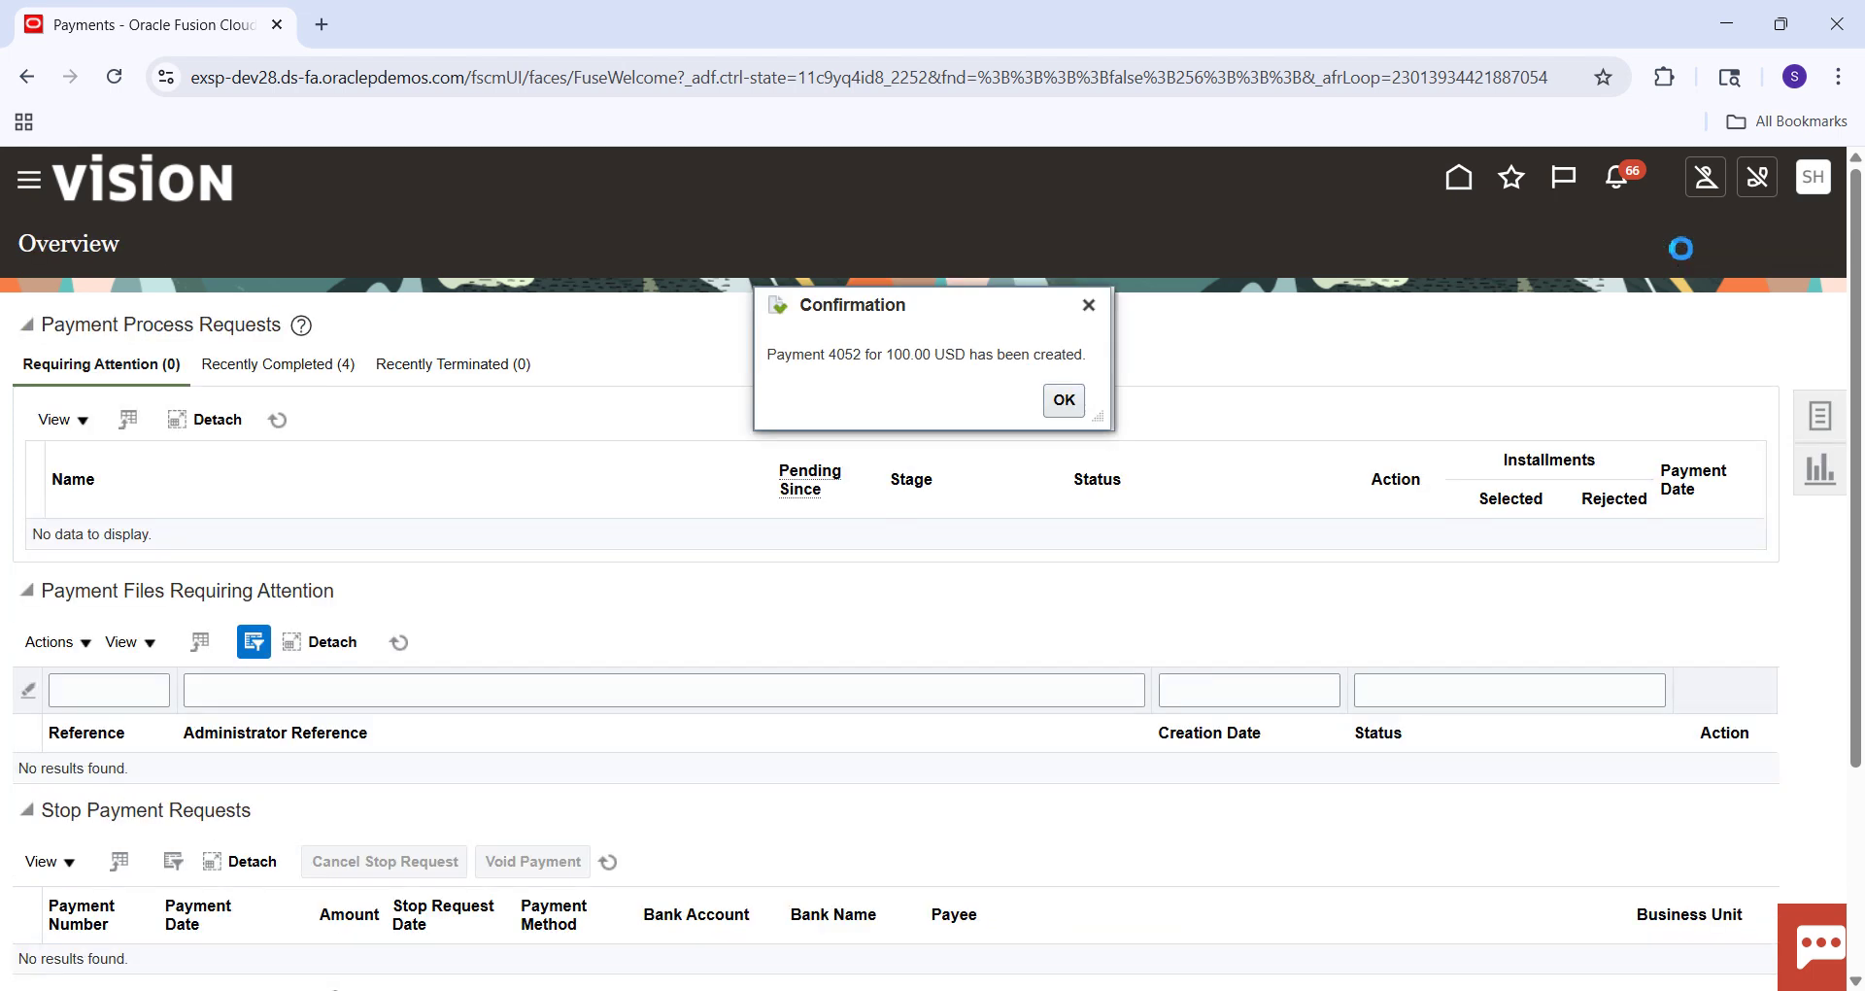
pyautogui.click(1065, 401)
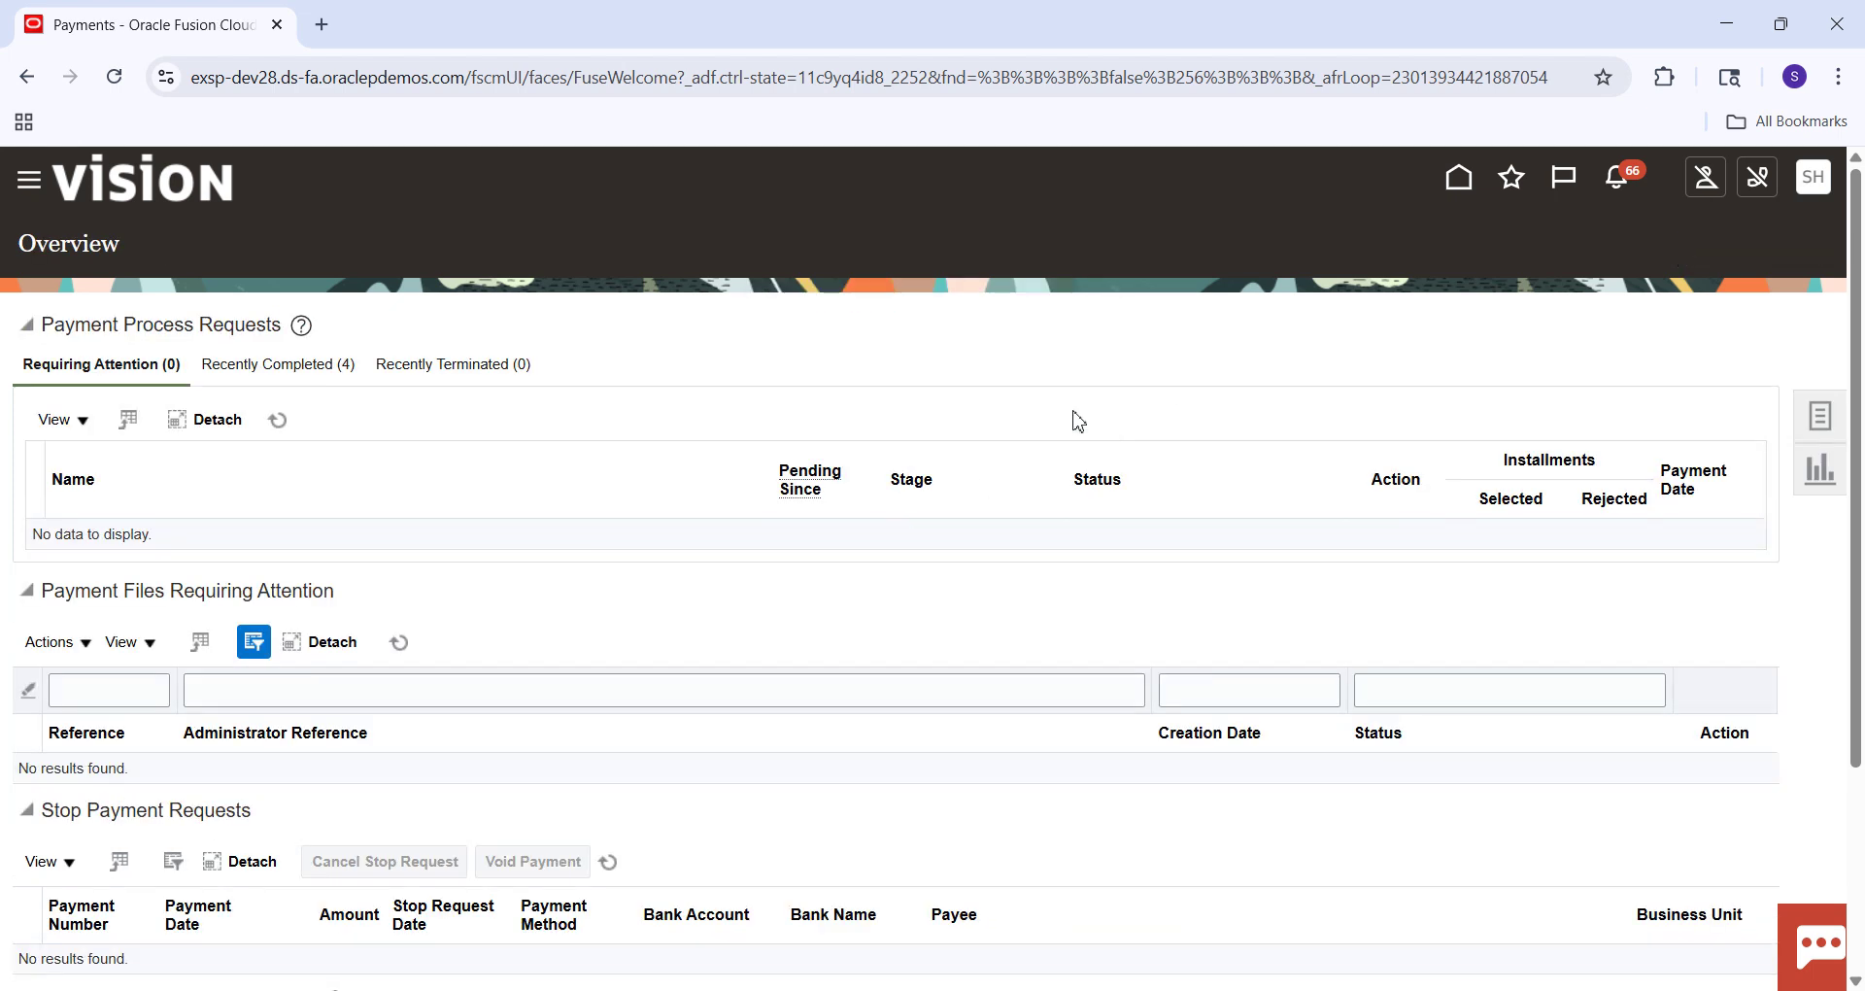
pyautogui.click(1830, 432)
pyautogui.click(1666, 372)
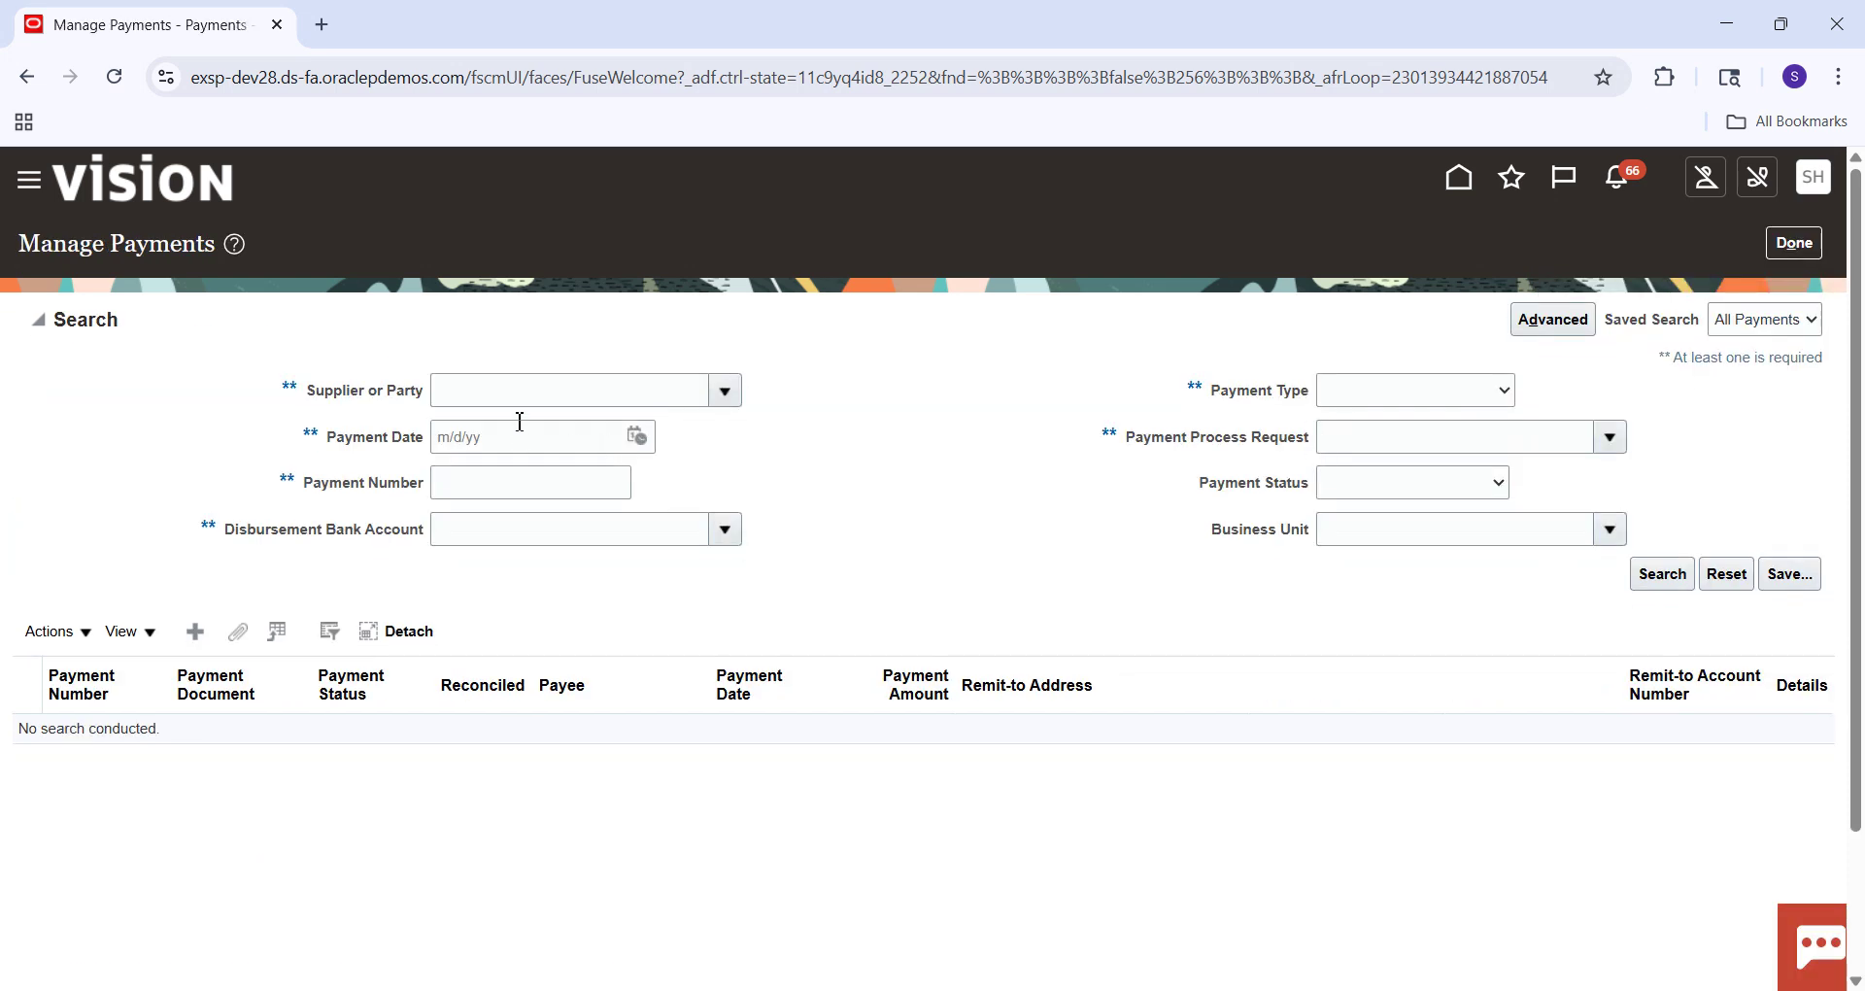
# Search for payment number 4052 and open its Negotiable, Unaccounted detail page.
pyautogui.click(472, 480)
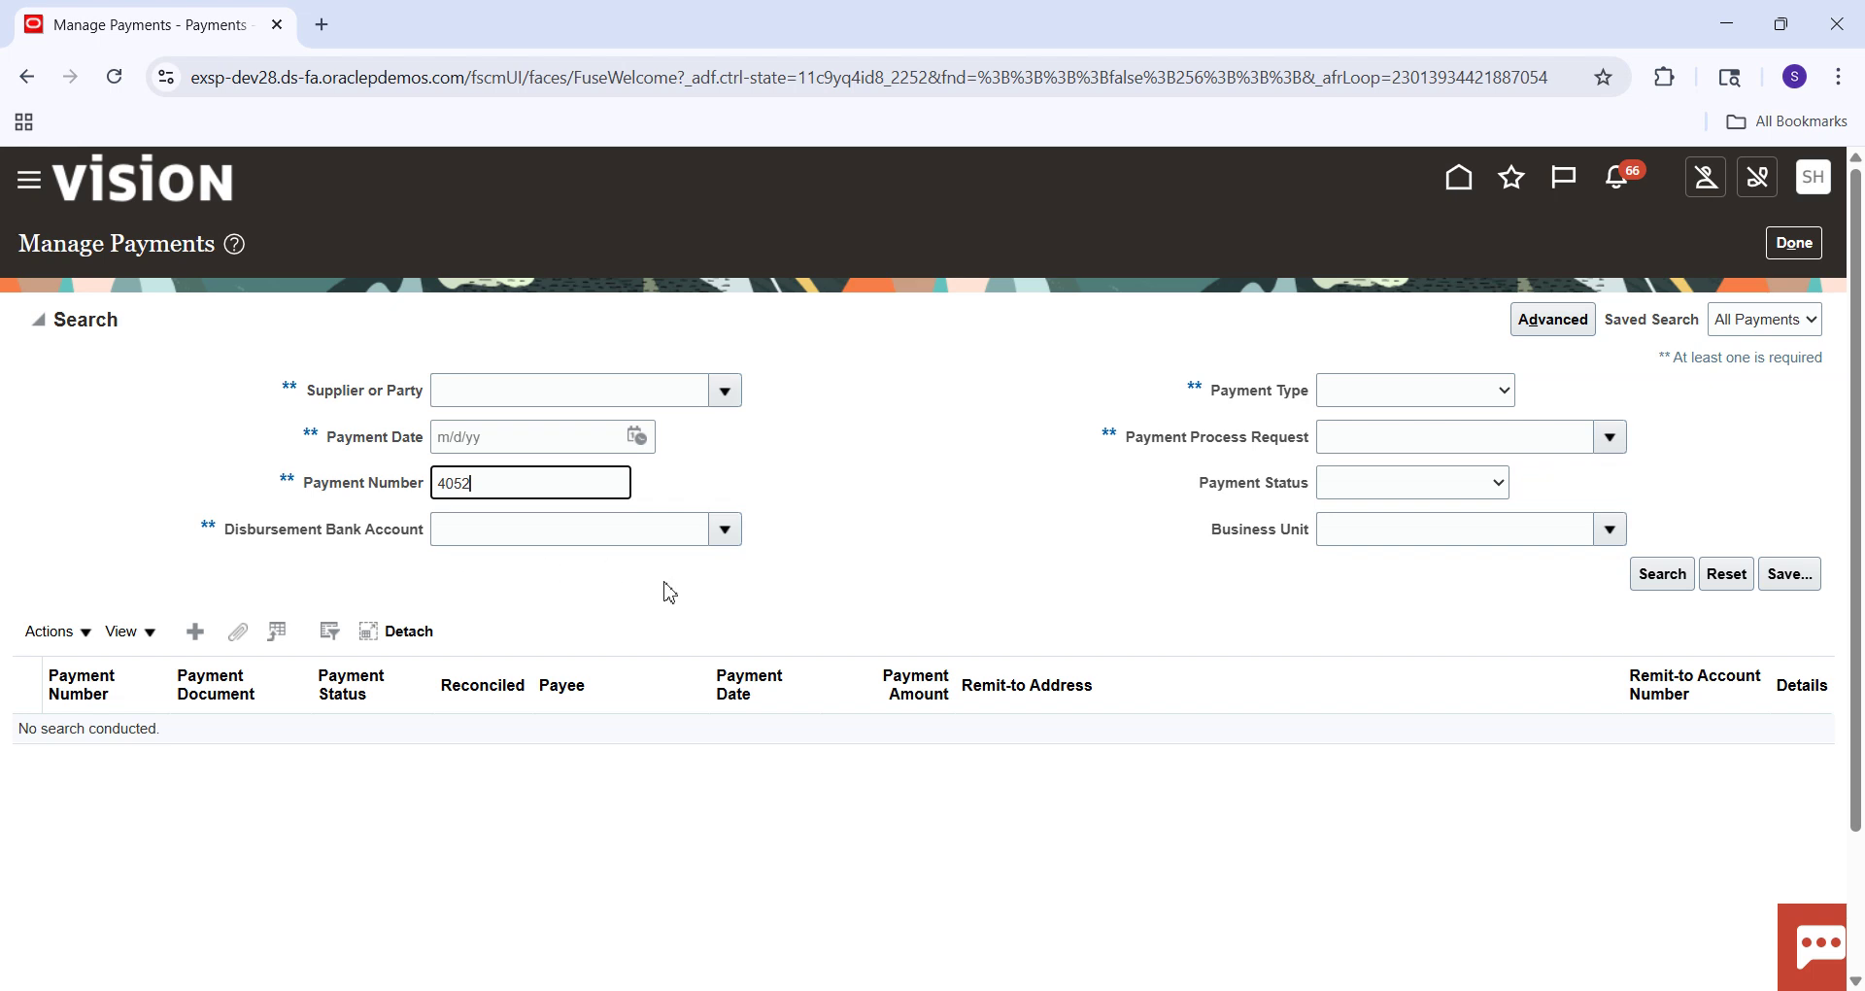
pyautogui.click(1633, 579)
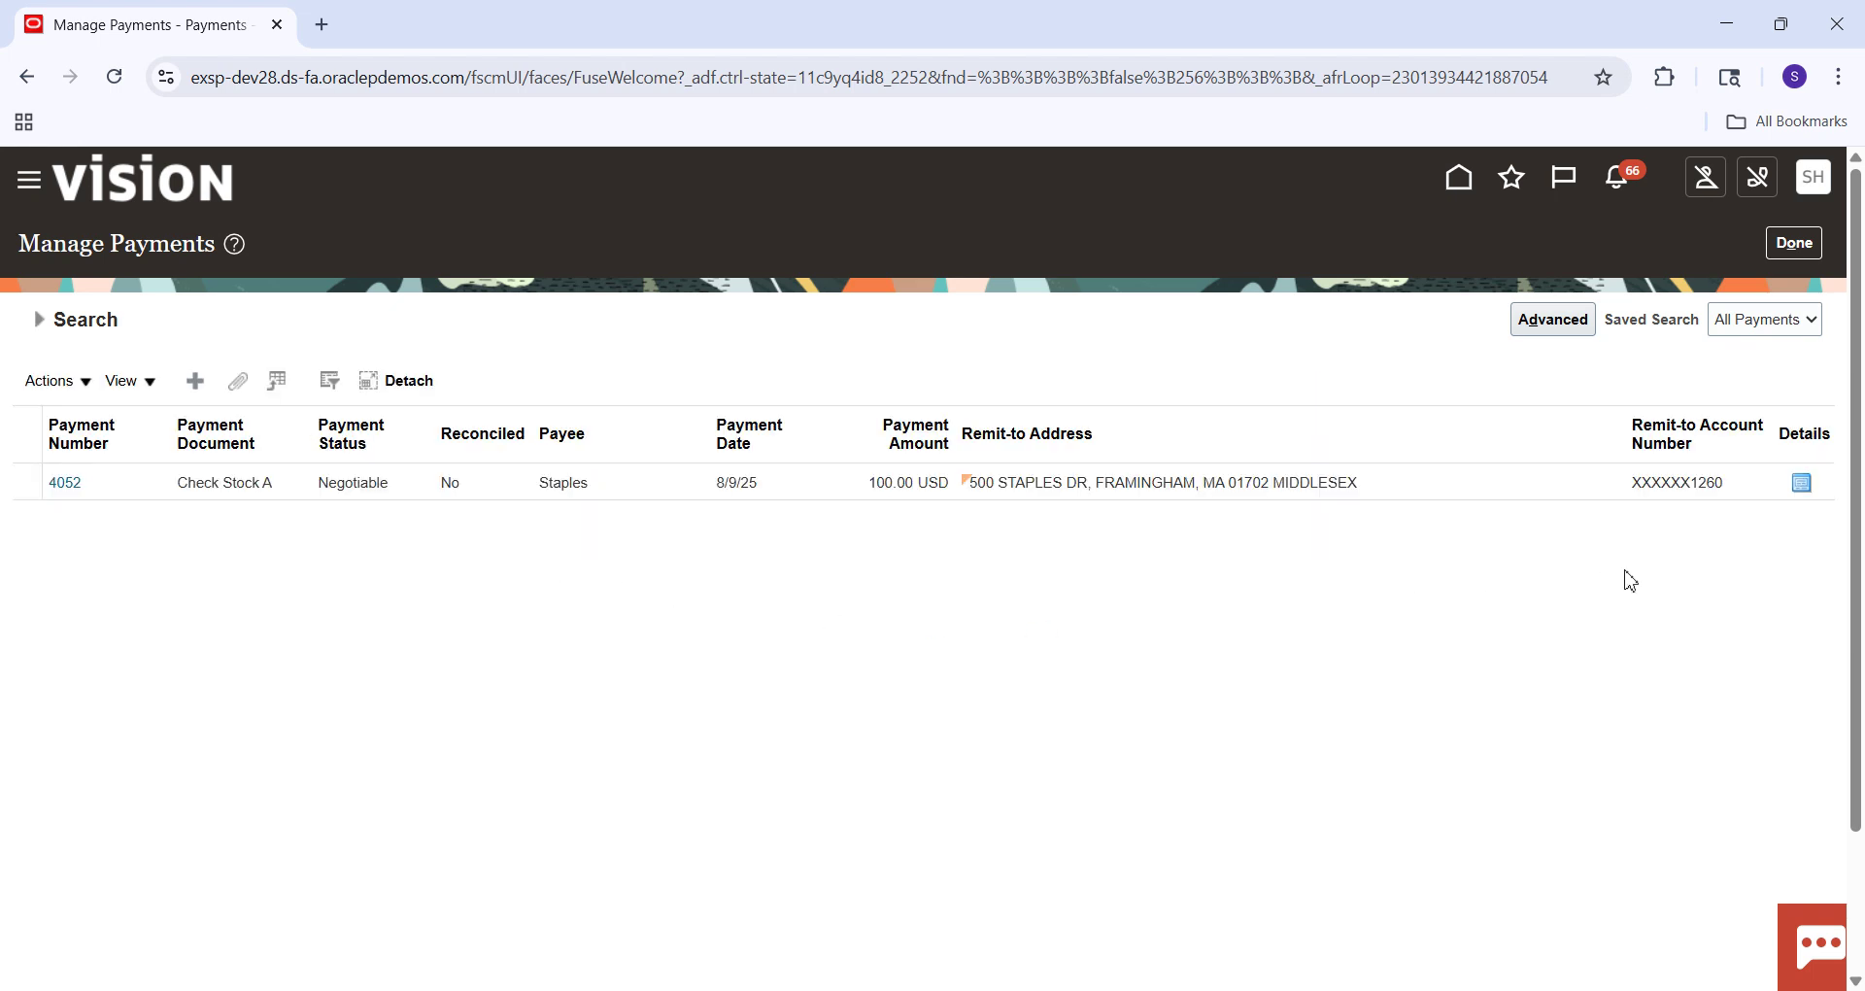
pyautogui.click(68, 485)
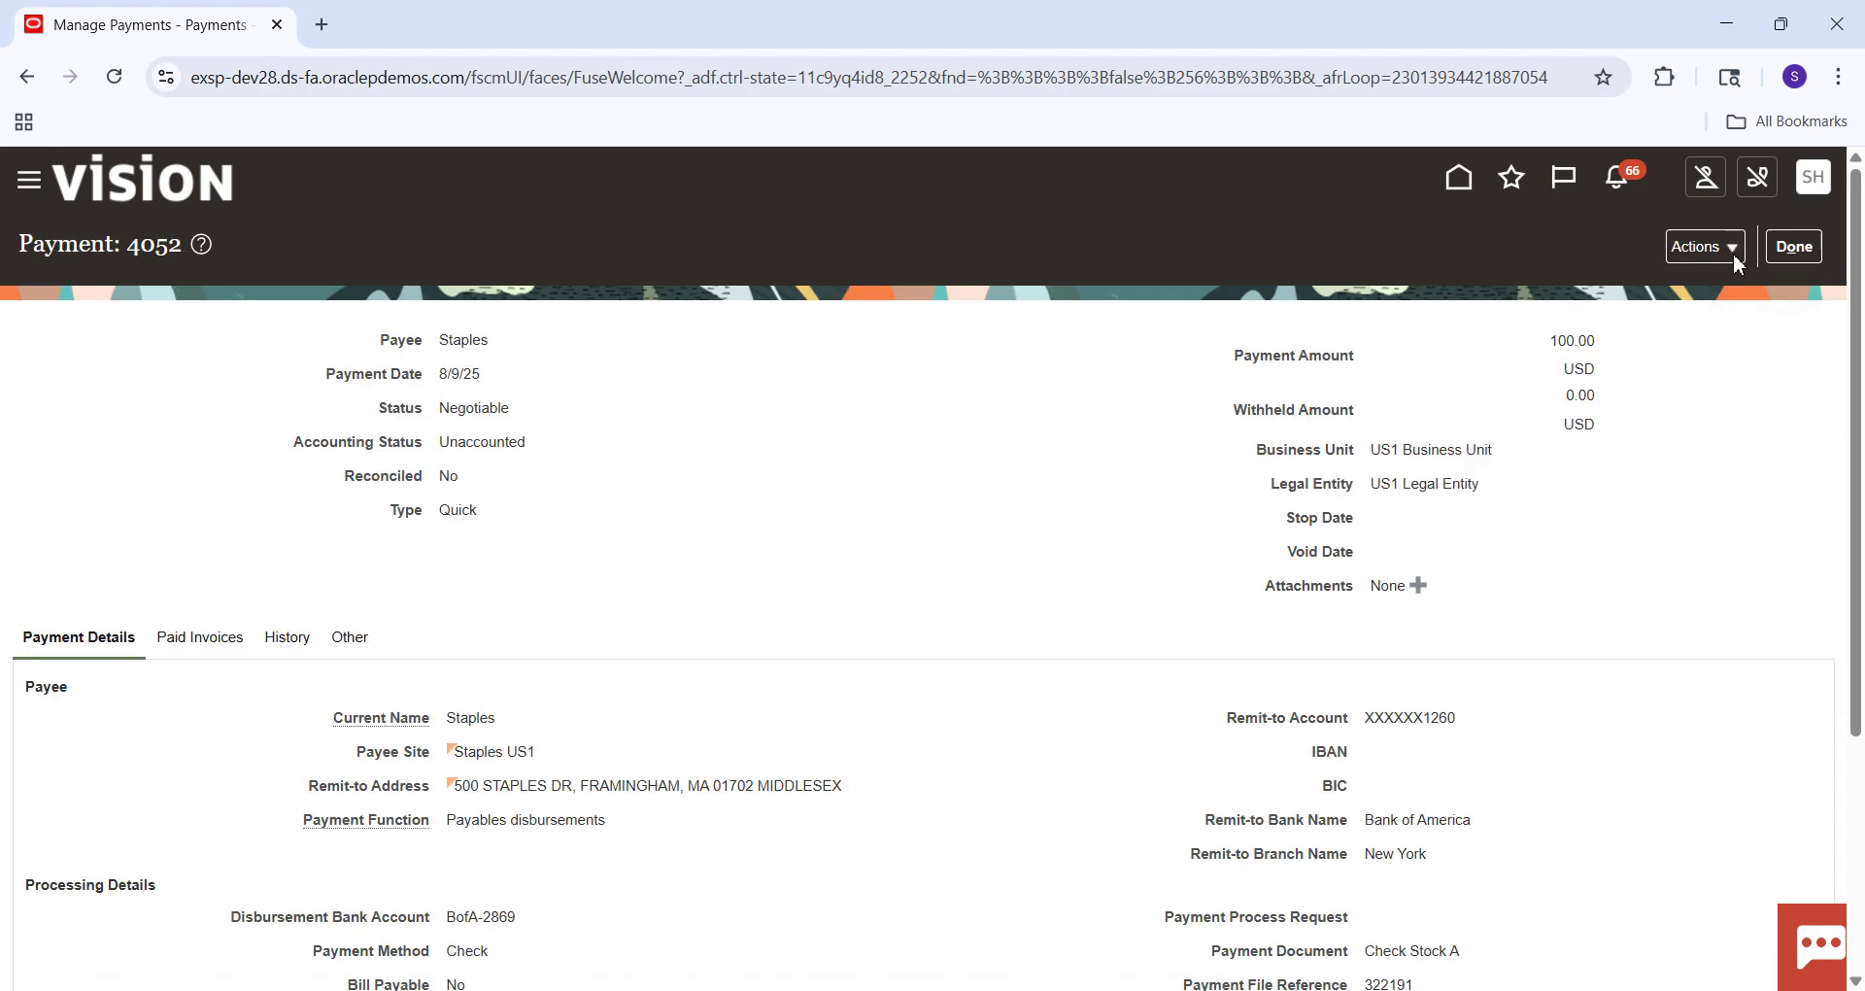
pyautogui.click(1735, 255)
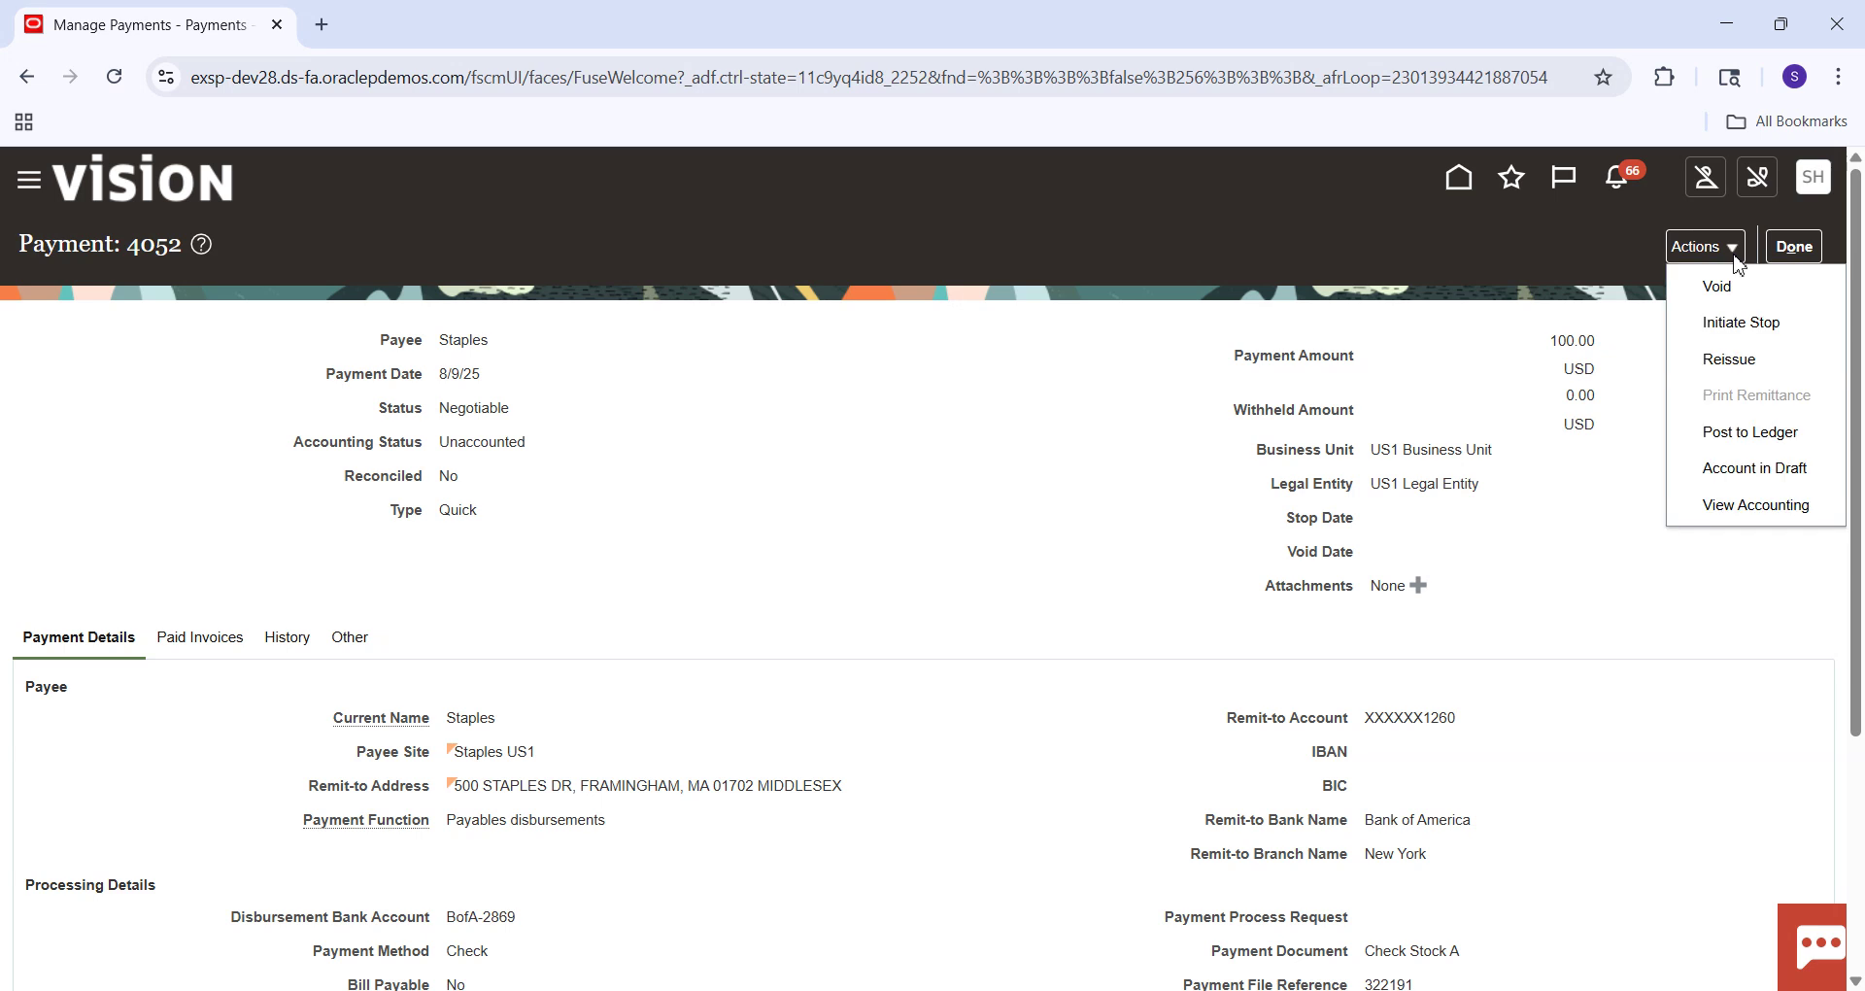
# Post payment 4052 to the ledger and inspect its accounting lines, including liability line 2.
pyautogui.click(1751, 435)
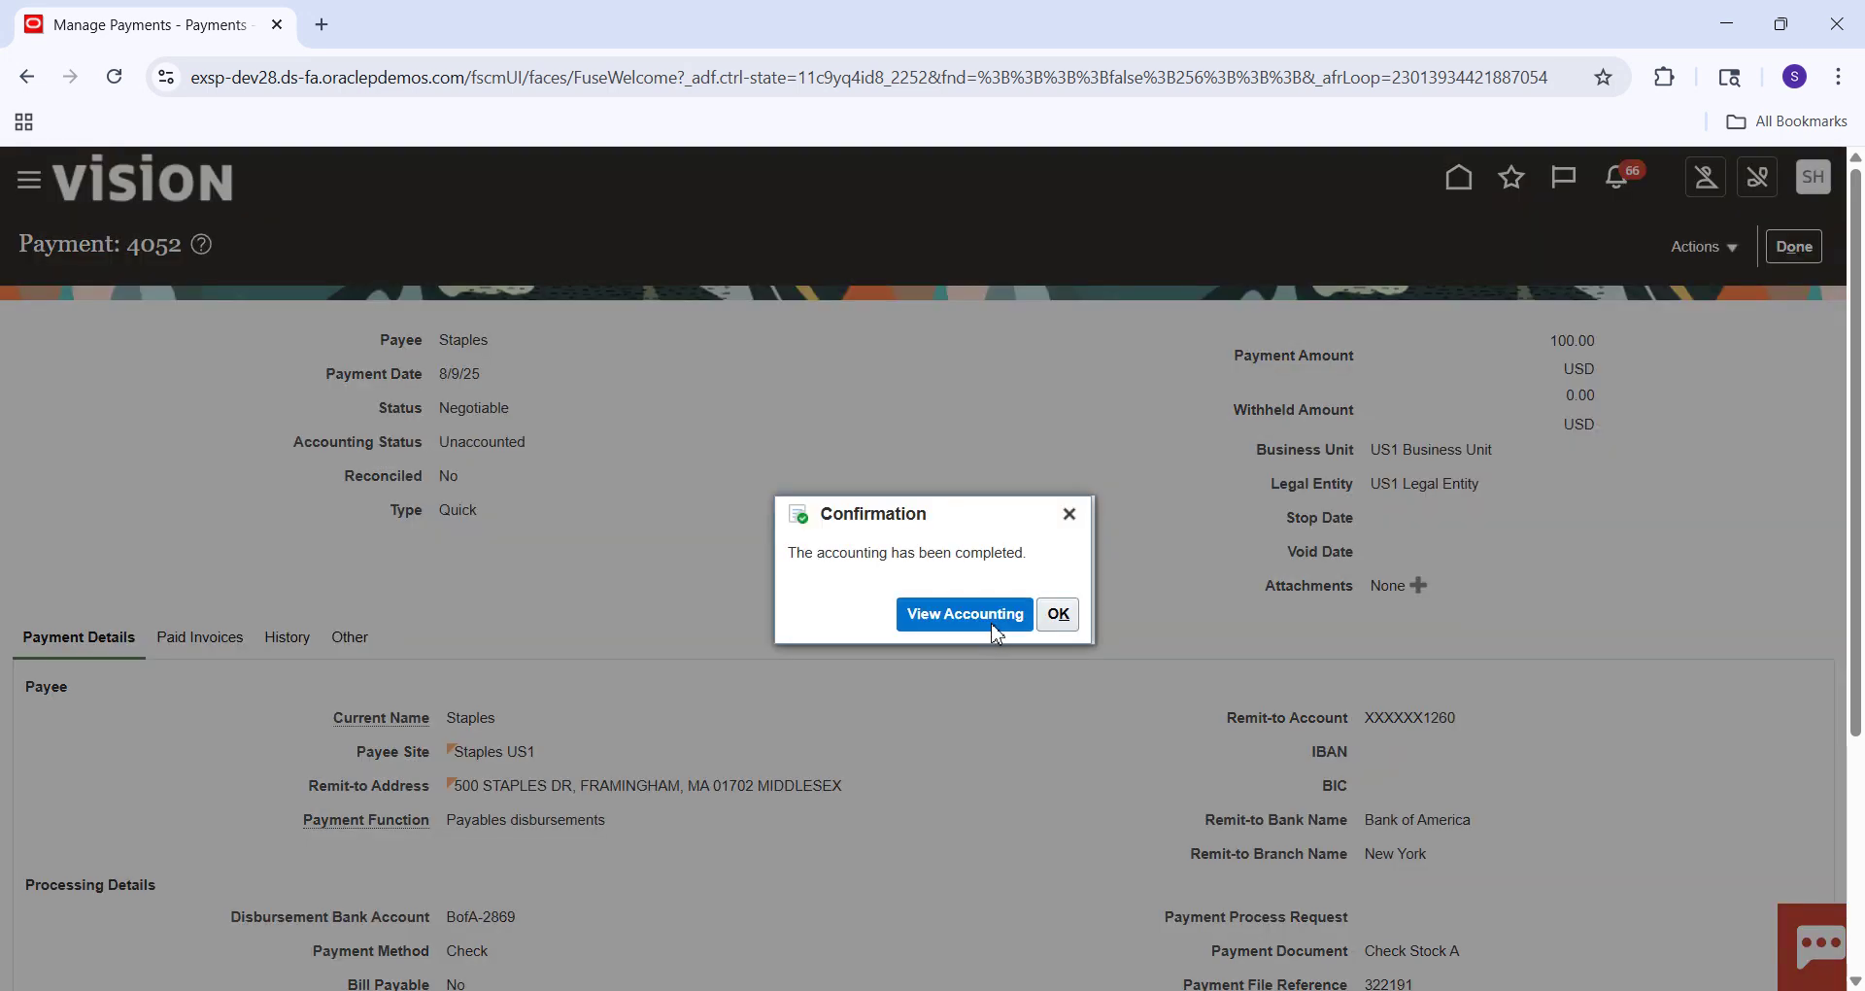
pyautogui.click(994, 627)
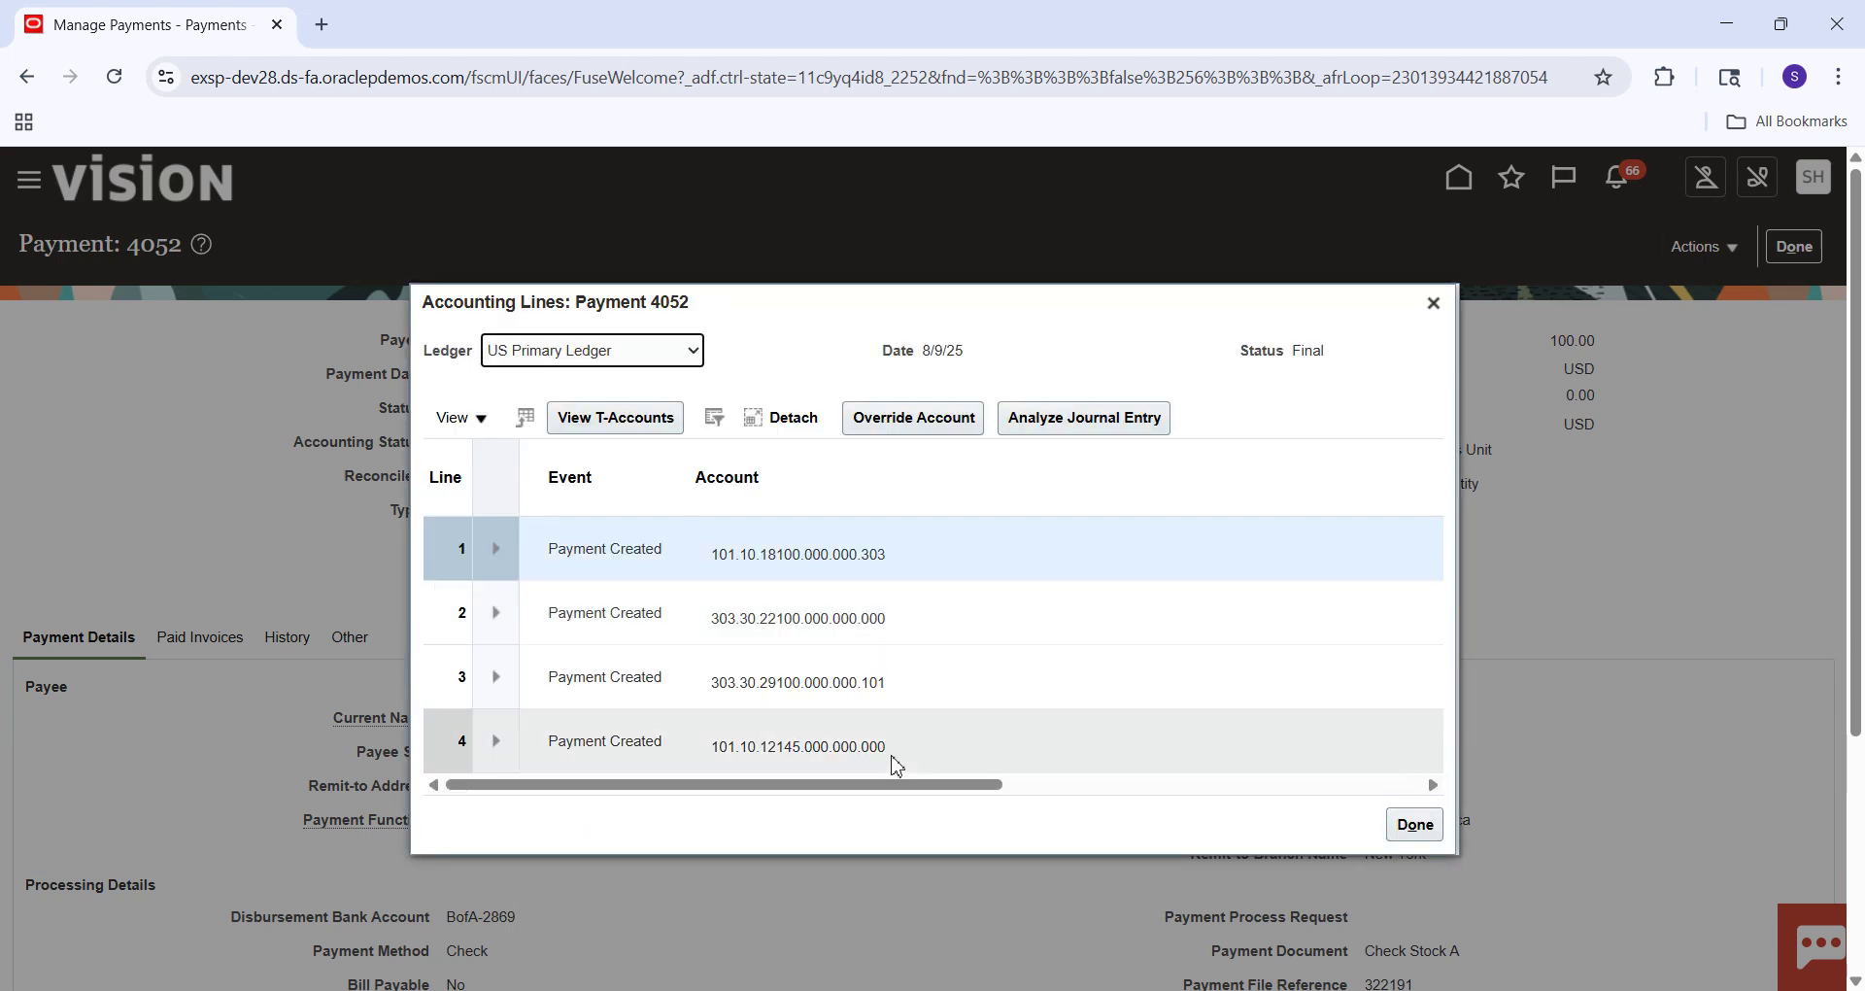
pyautogui.click(782, 417)
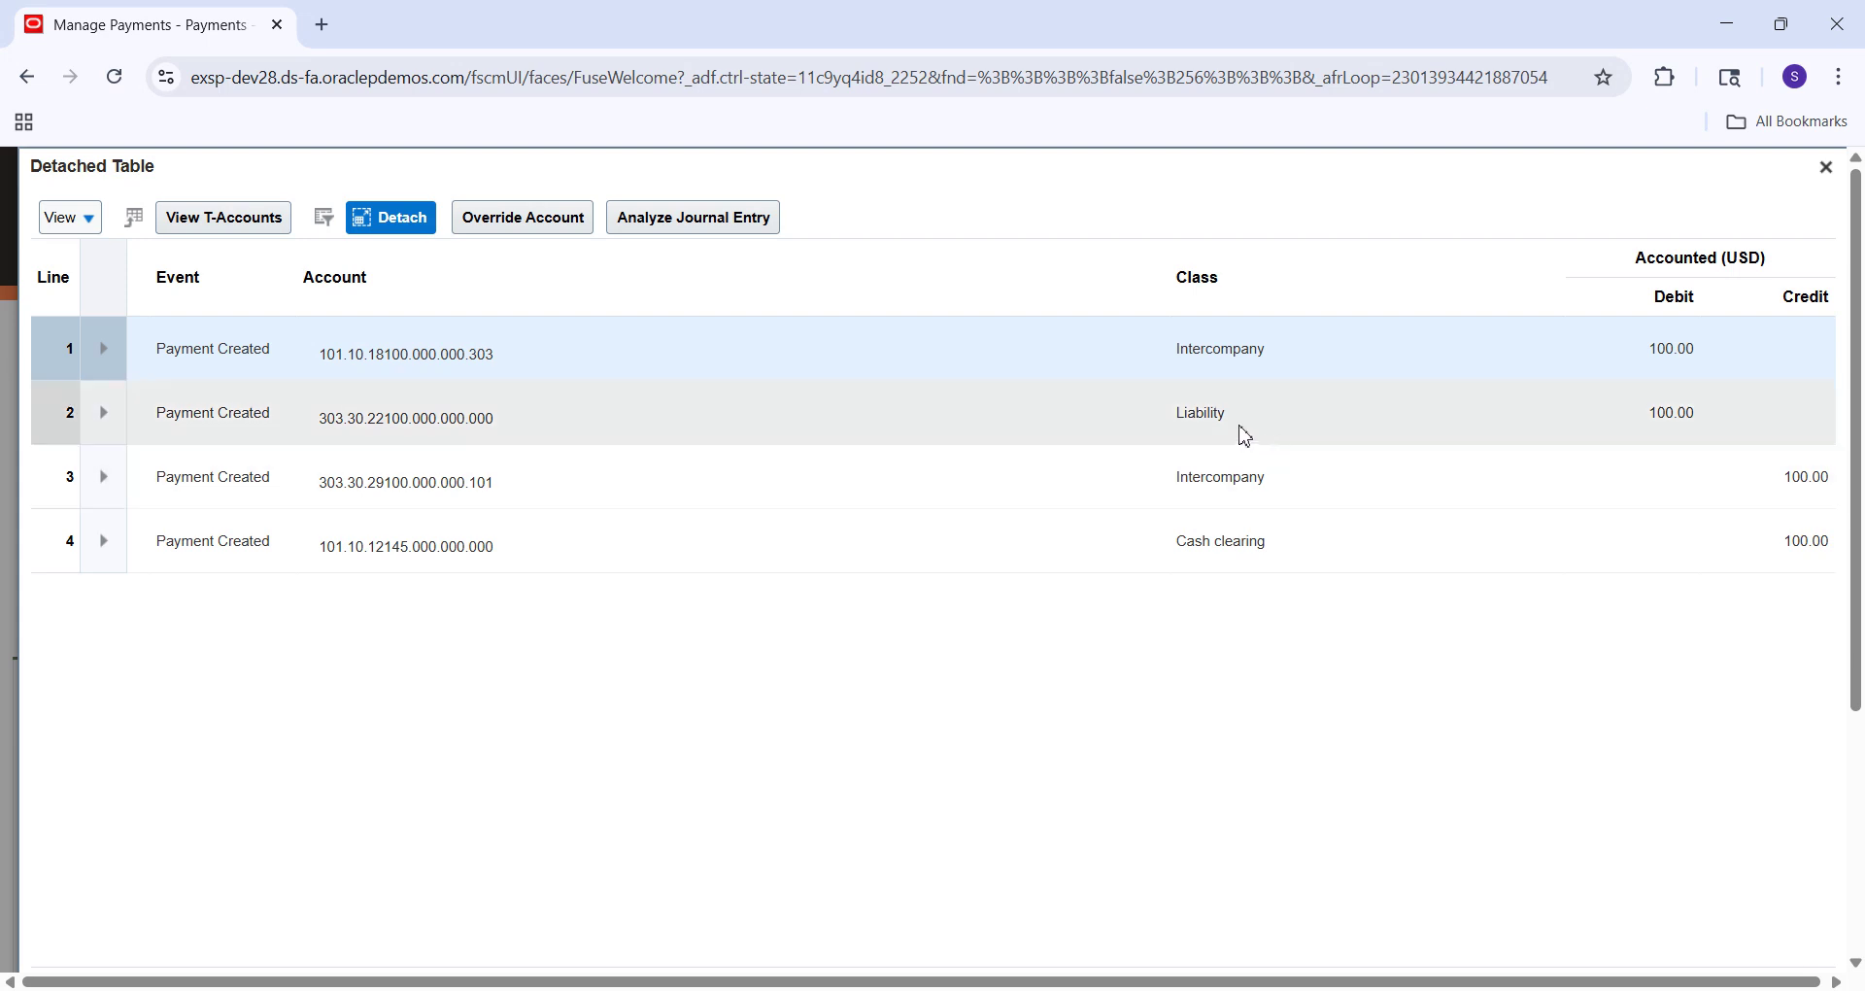
pyautogui.click(1245, 435)
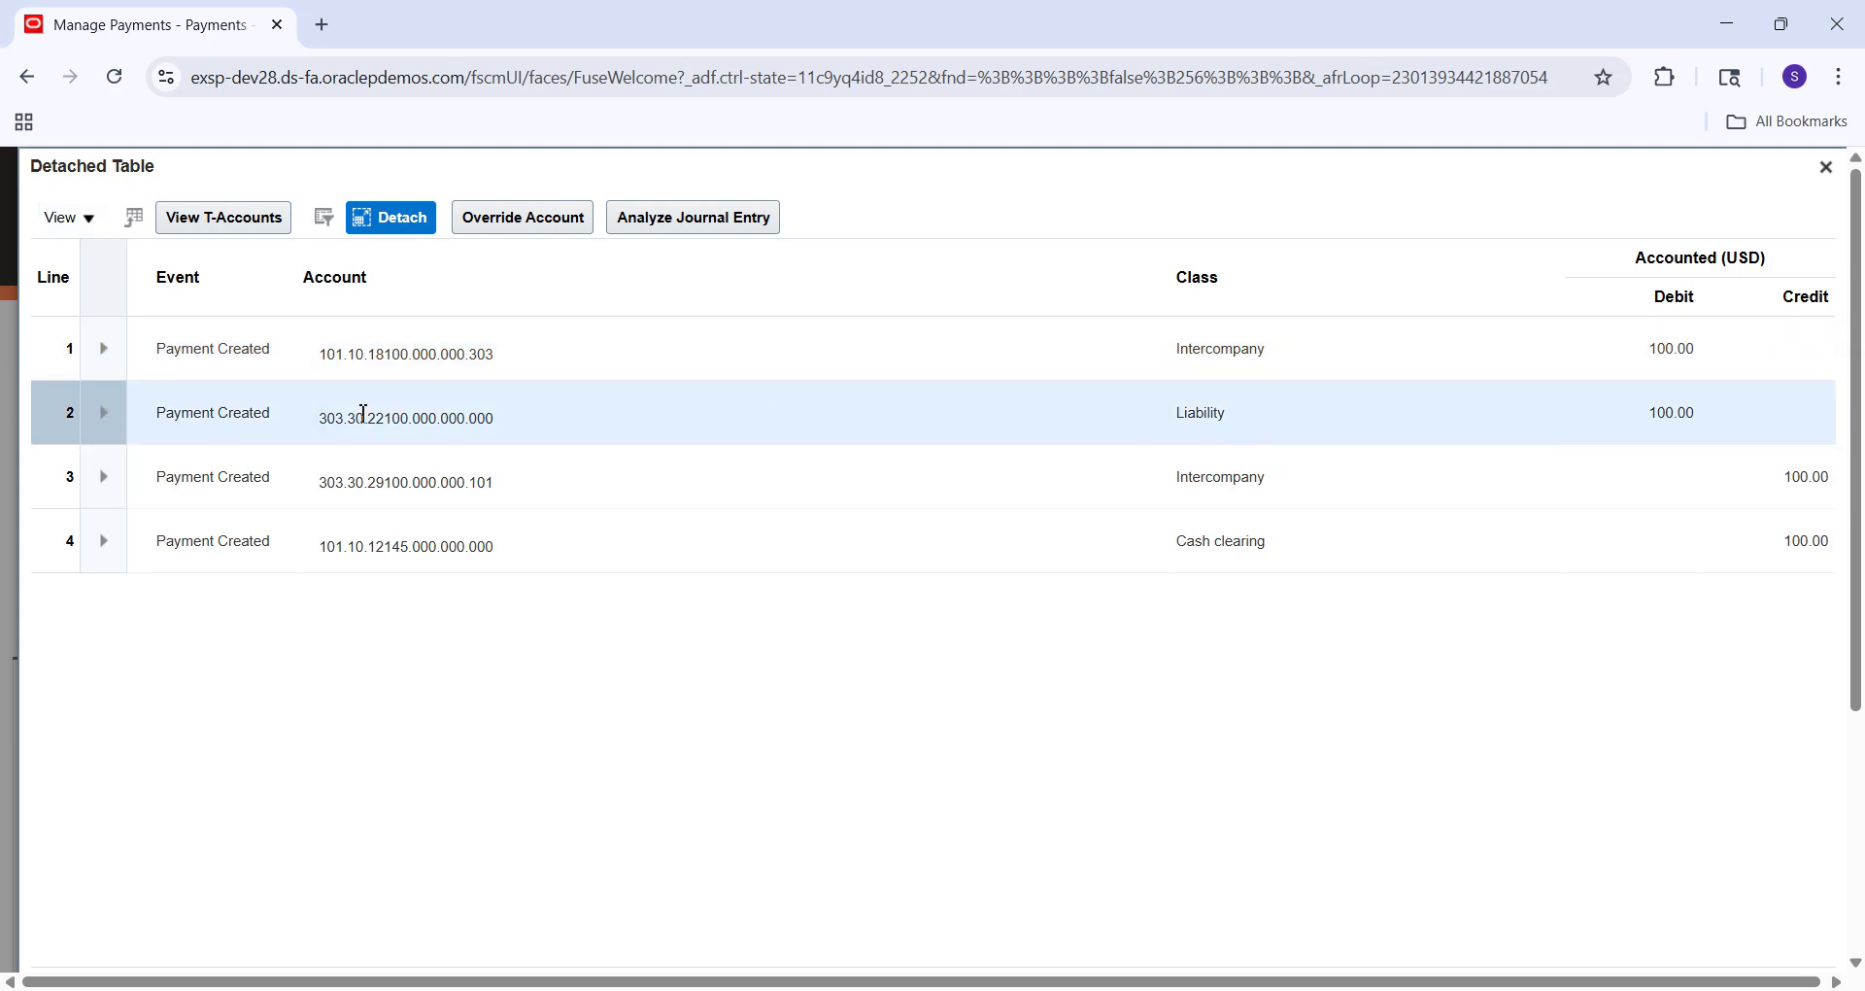
pyautogui.moveTo(370, 434)
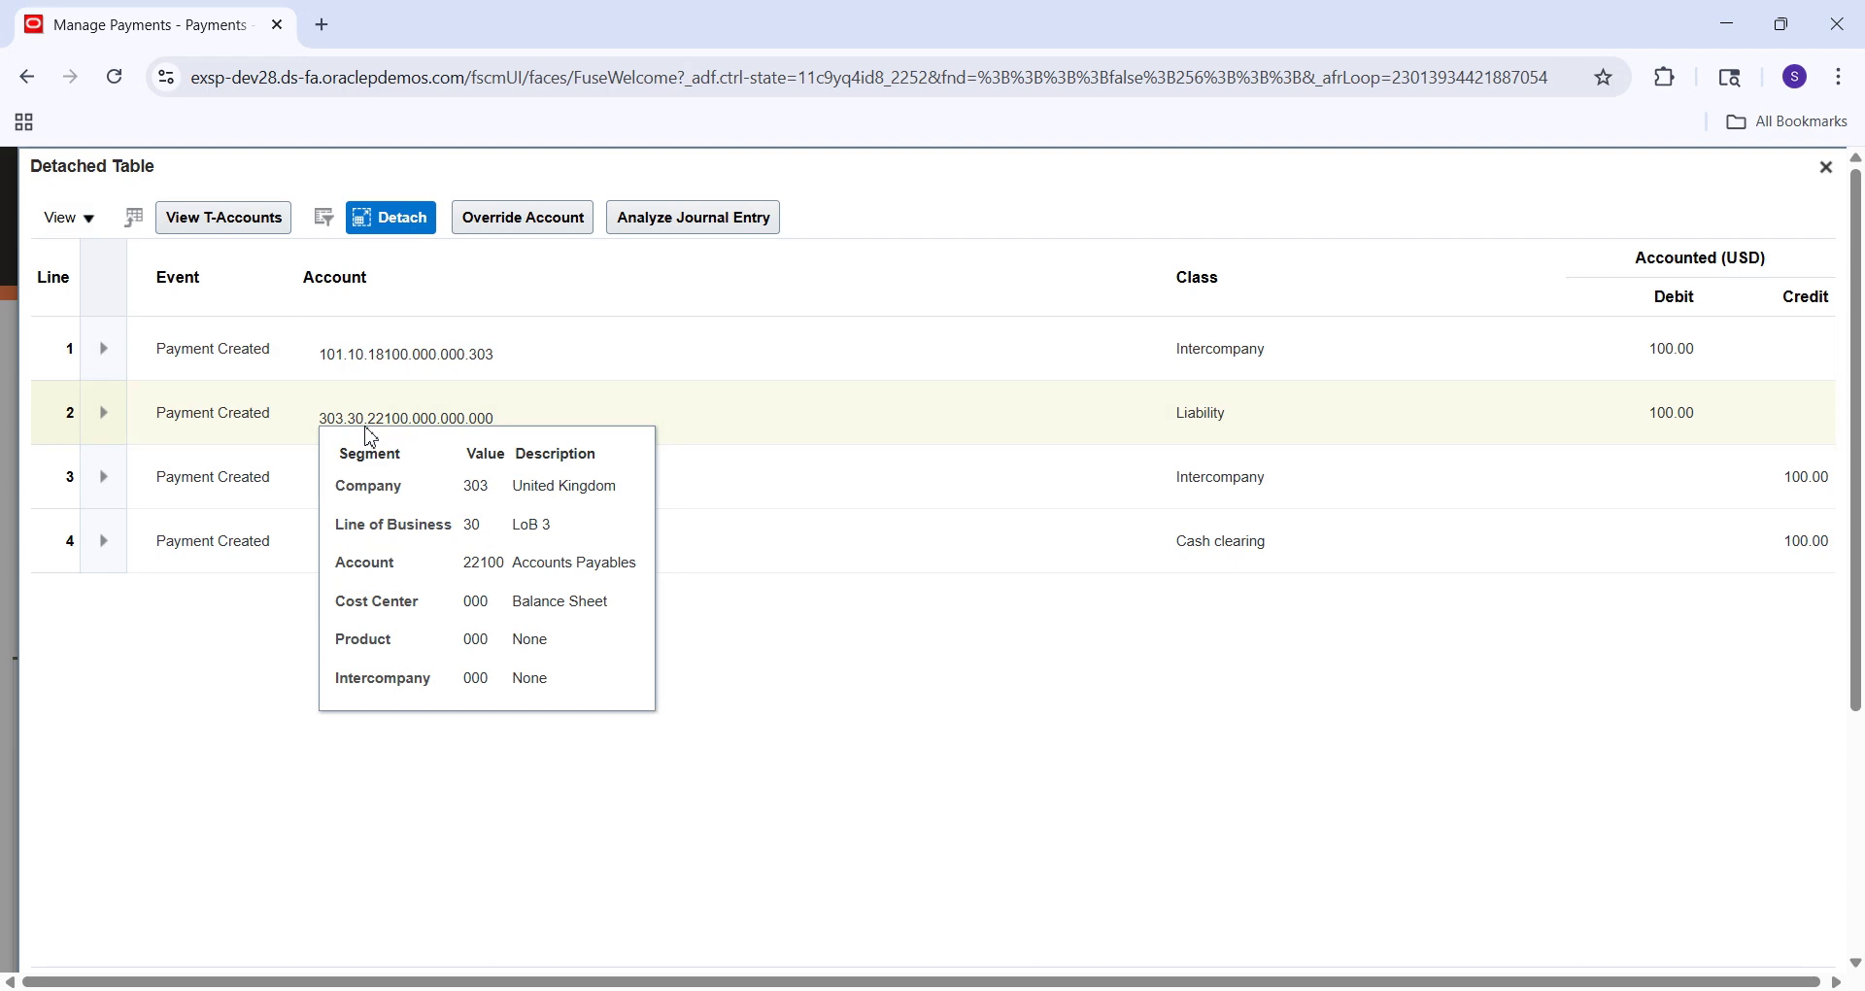
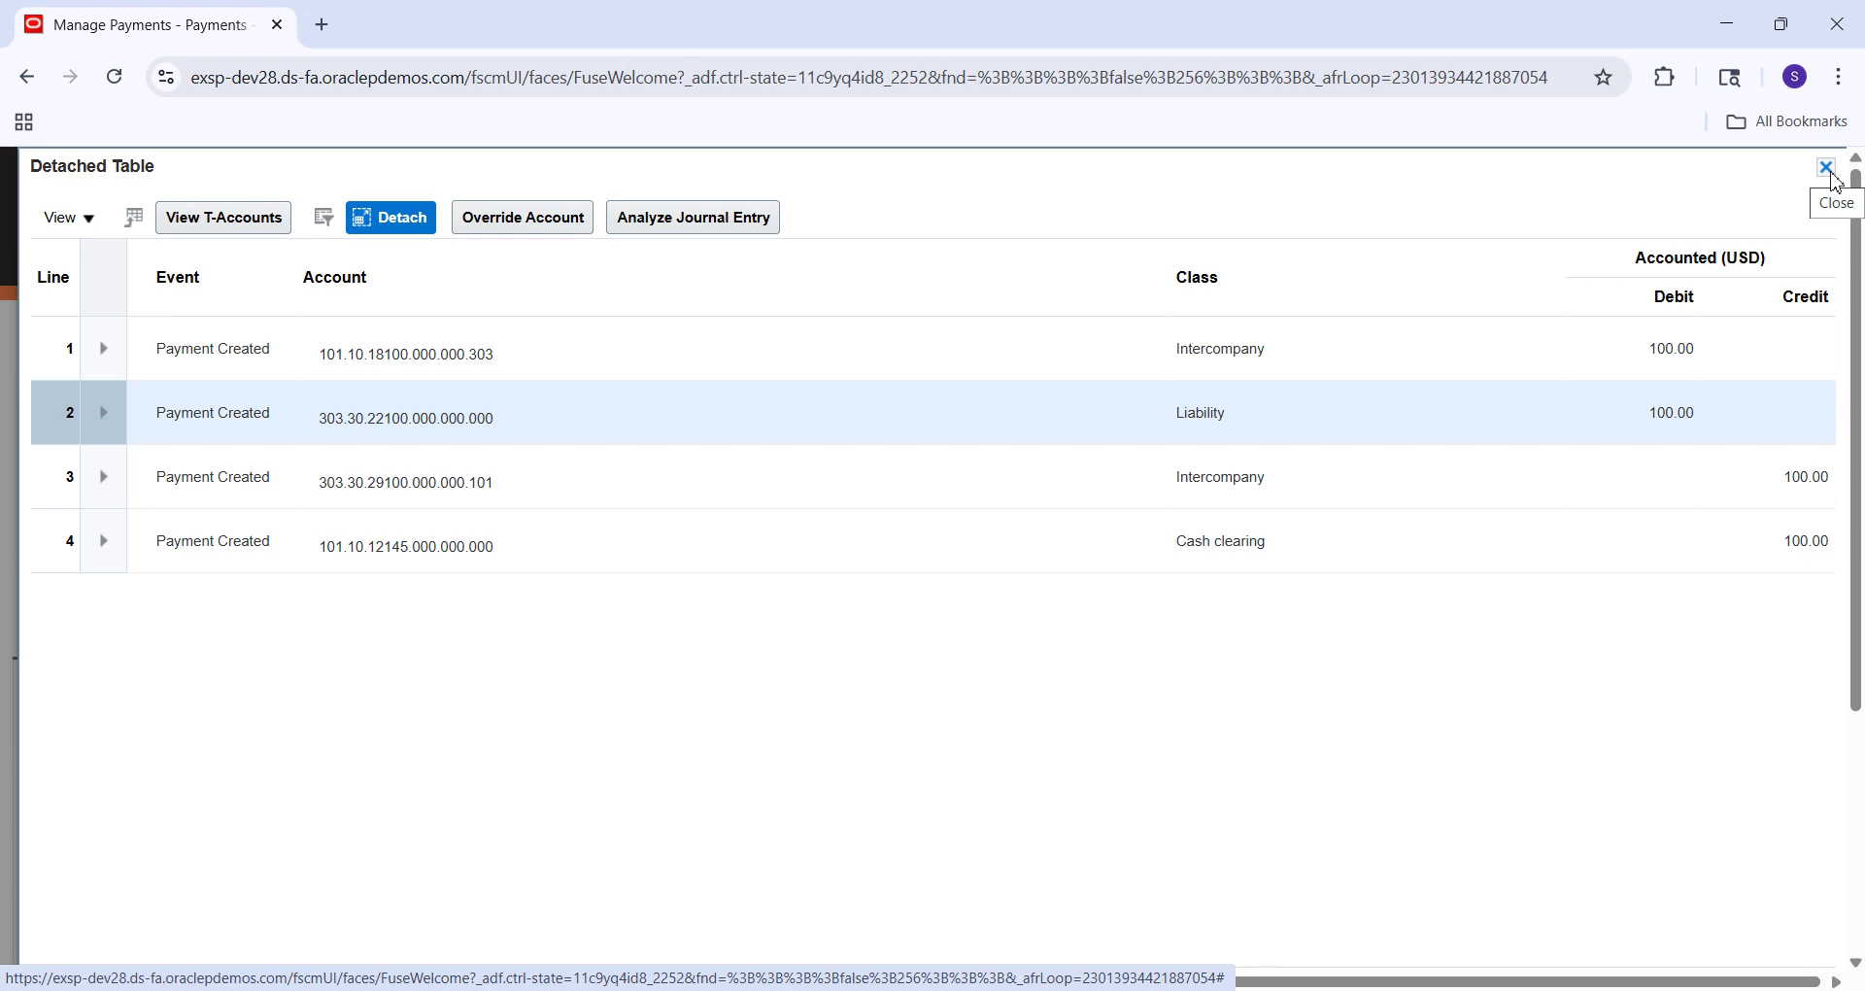
# Close the detached table and the Accounting Lines dialog for payment 4052.
pyautogui.click(1826, 169)
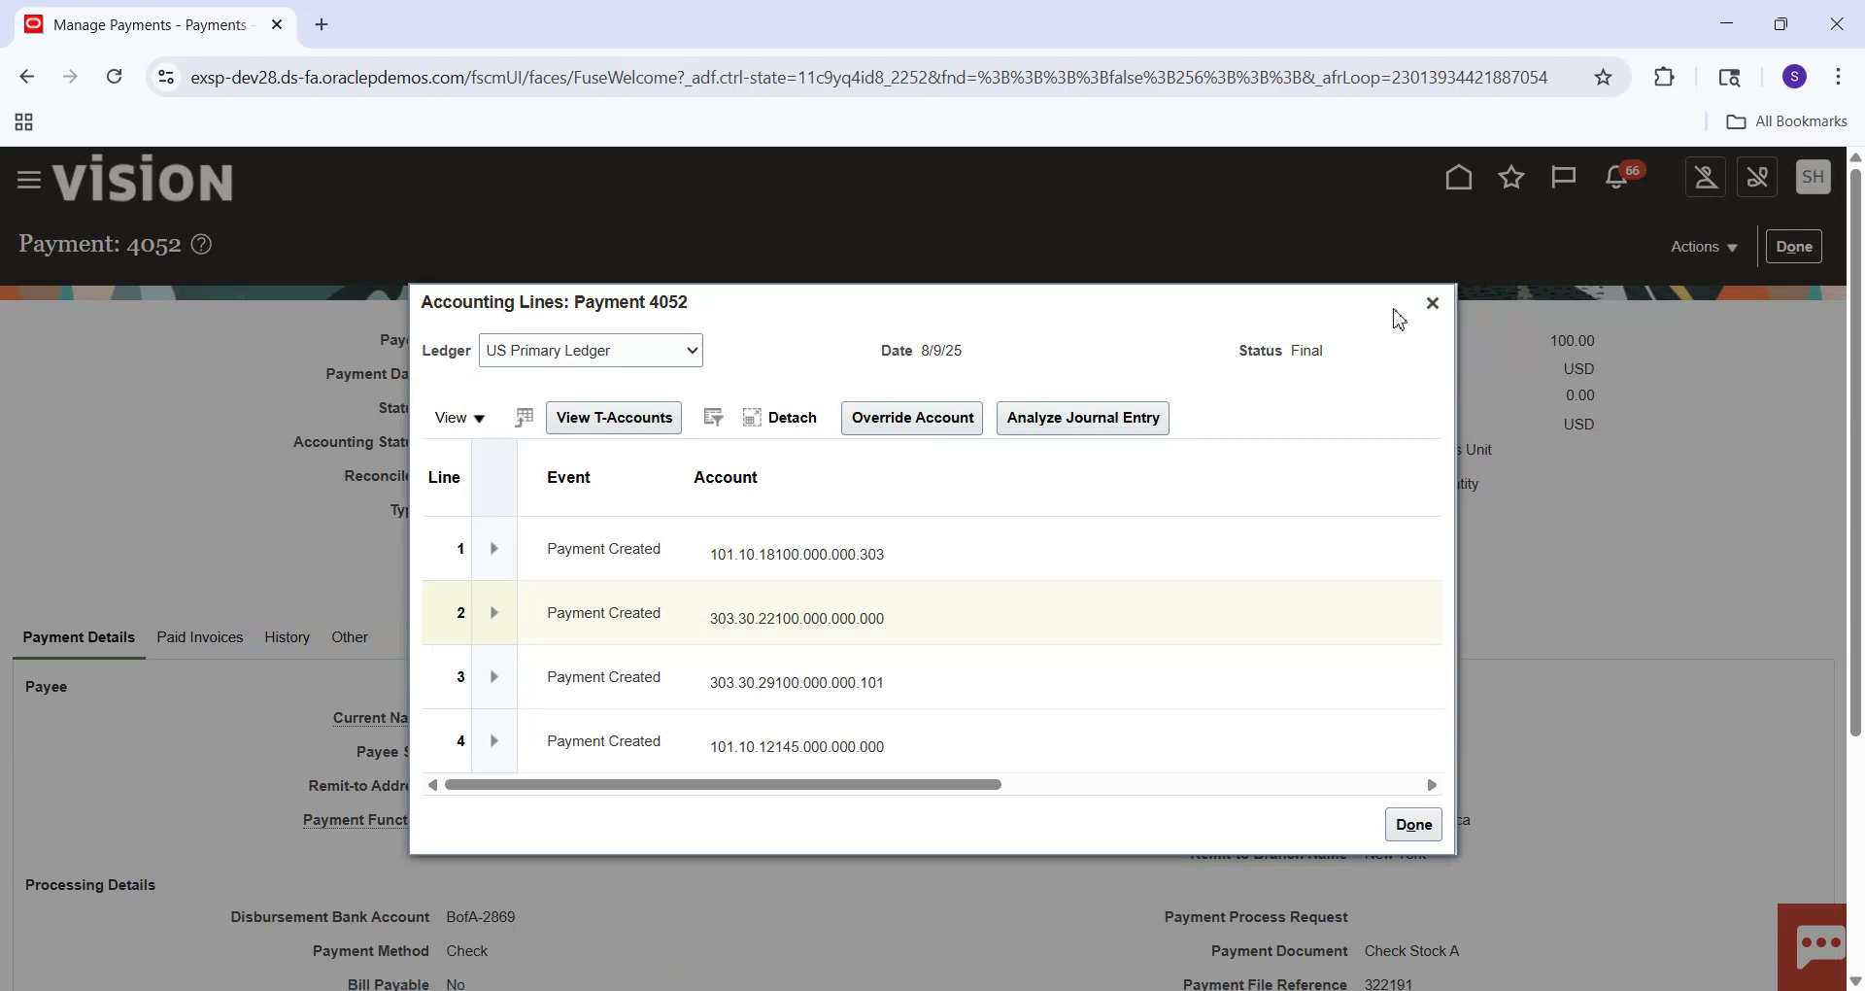
pyautogui.click(1432, 304)
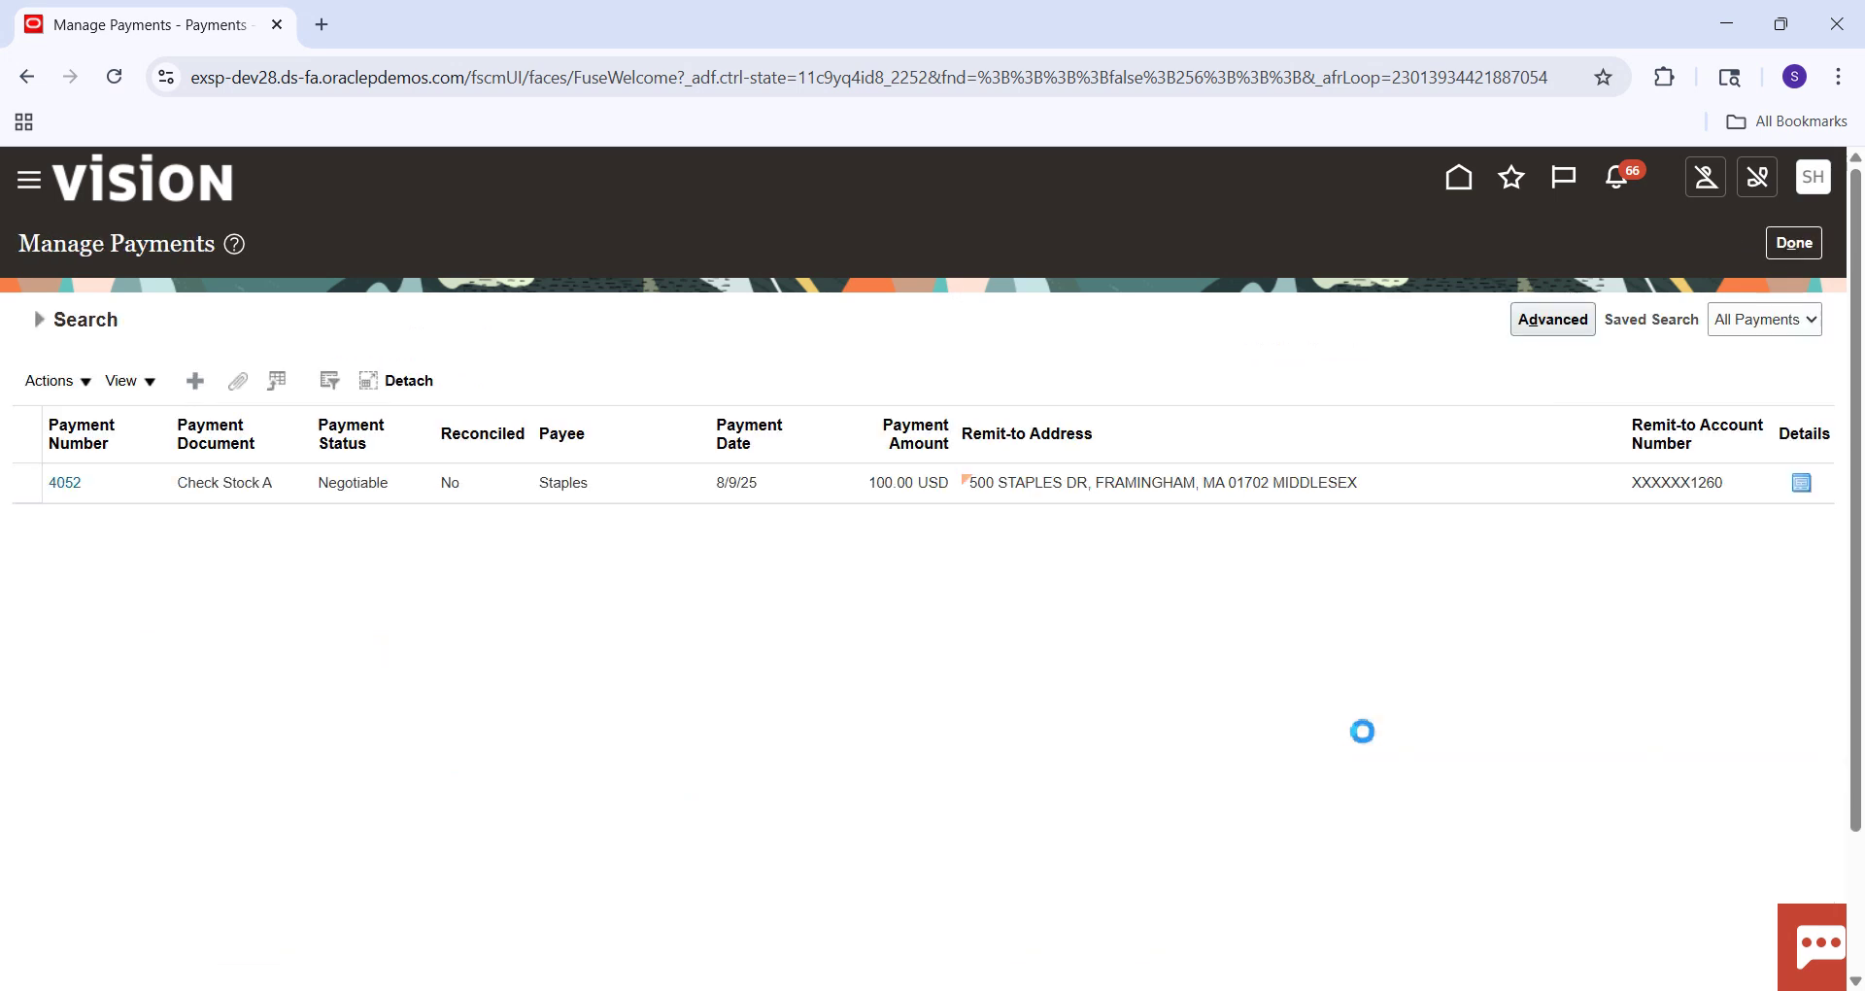
# In Excel, bold 'No Default' in the Automatic Offsets note in cell C39, then return to Oracle.
pyautogui.hotkey('alt', 'Tab')
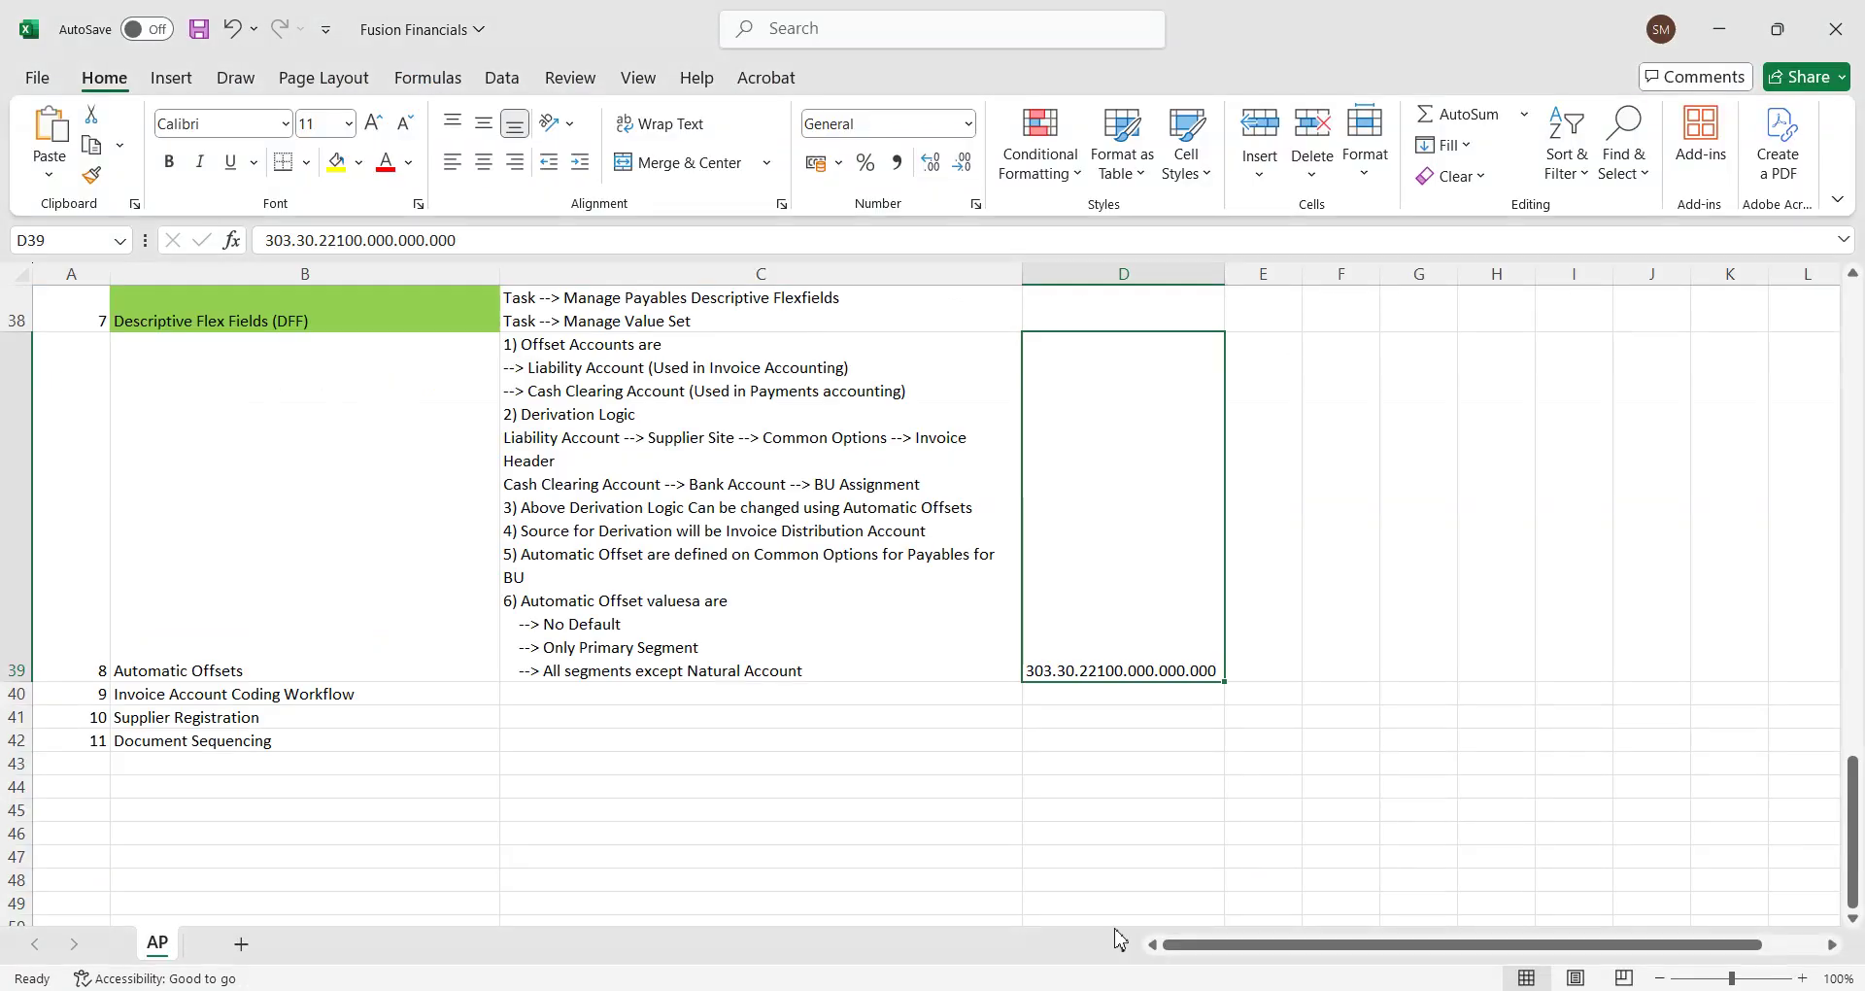
pyautogui.doubleClick(642, 634)
pyautogui.moveTo(633, 630); pyautogui.dragTo(542, 630)
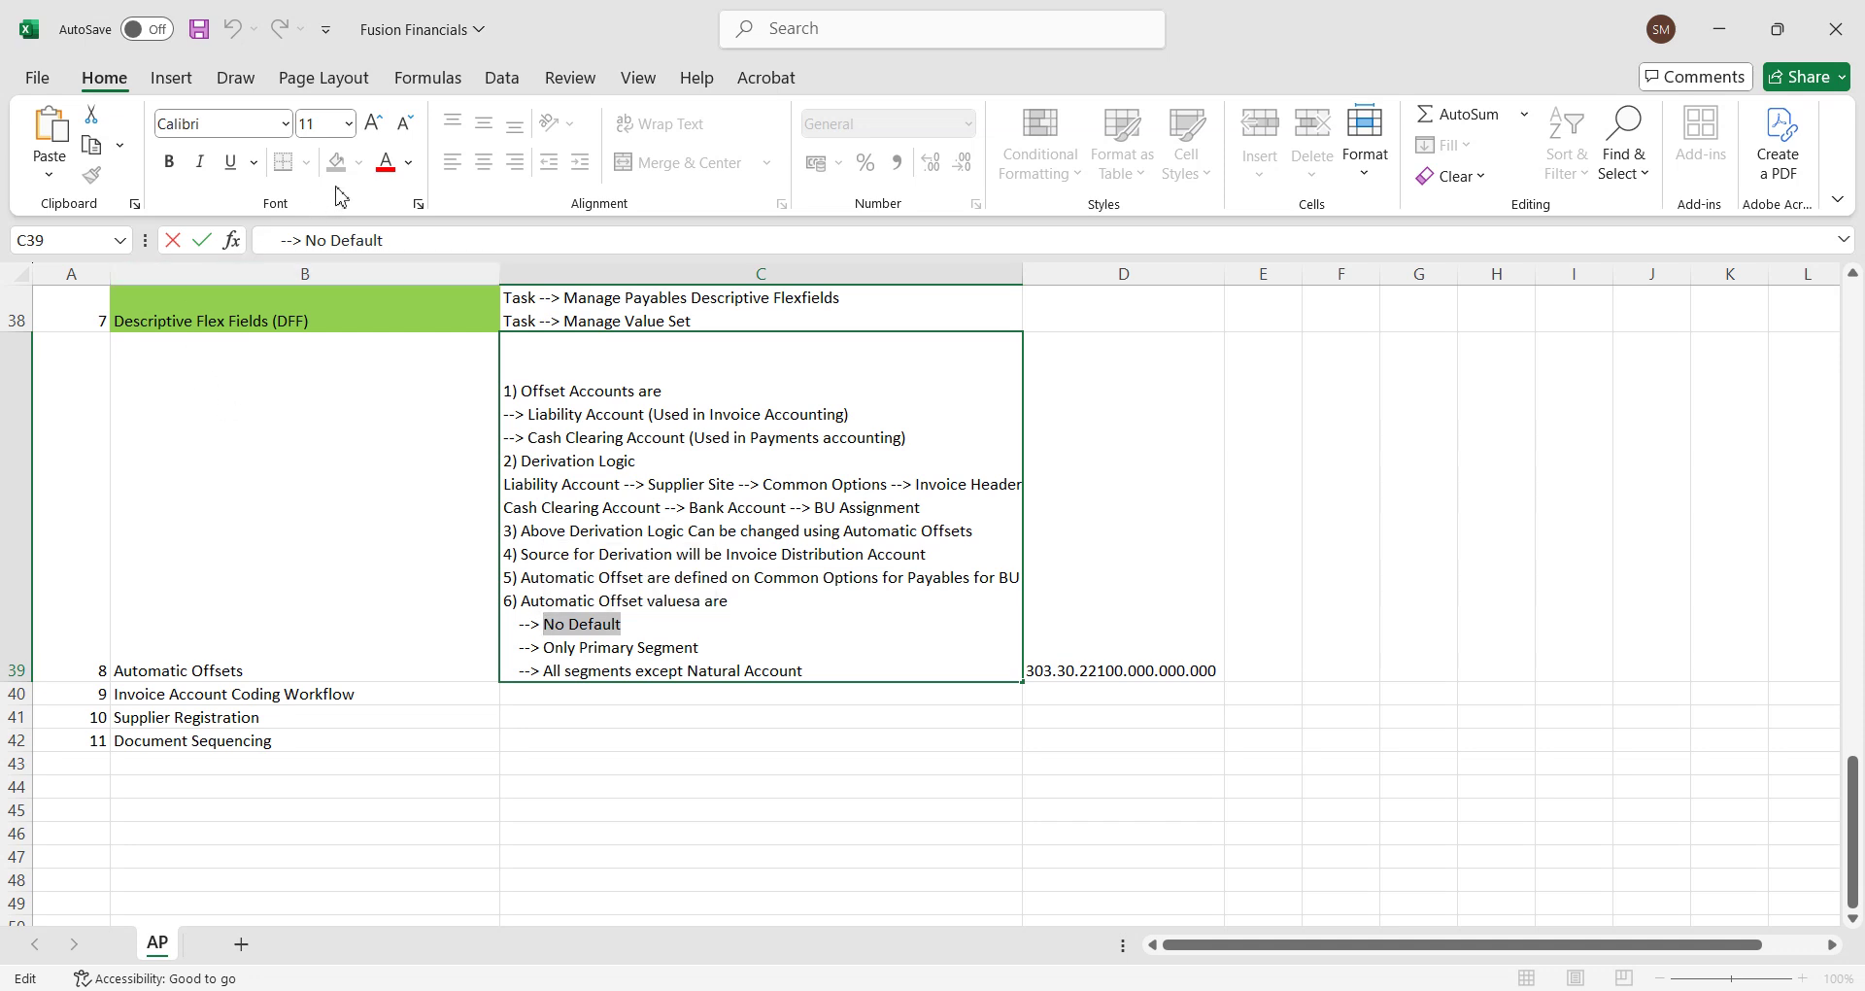
pyautogui.click(171, 163)
pyautogui.click(760, 660)
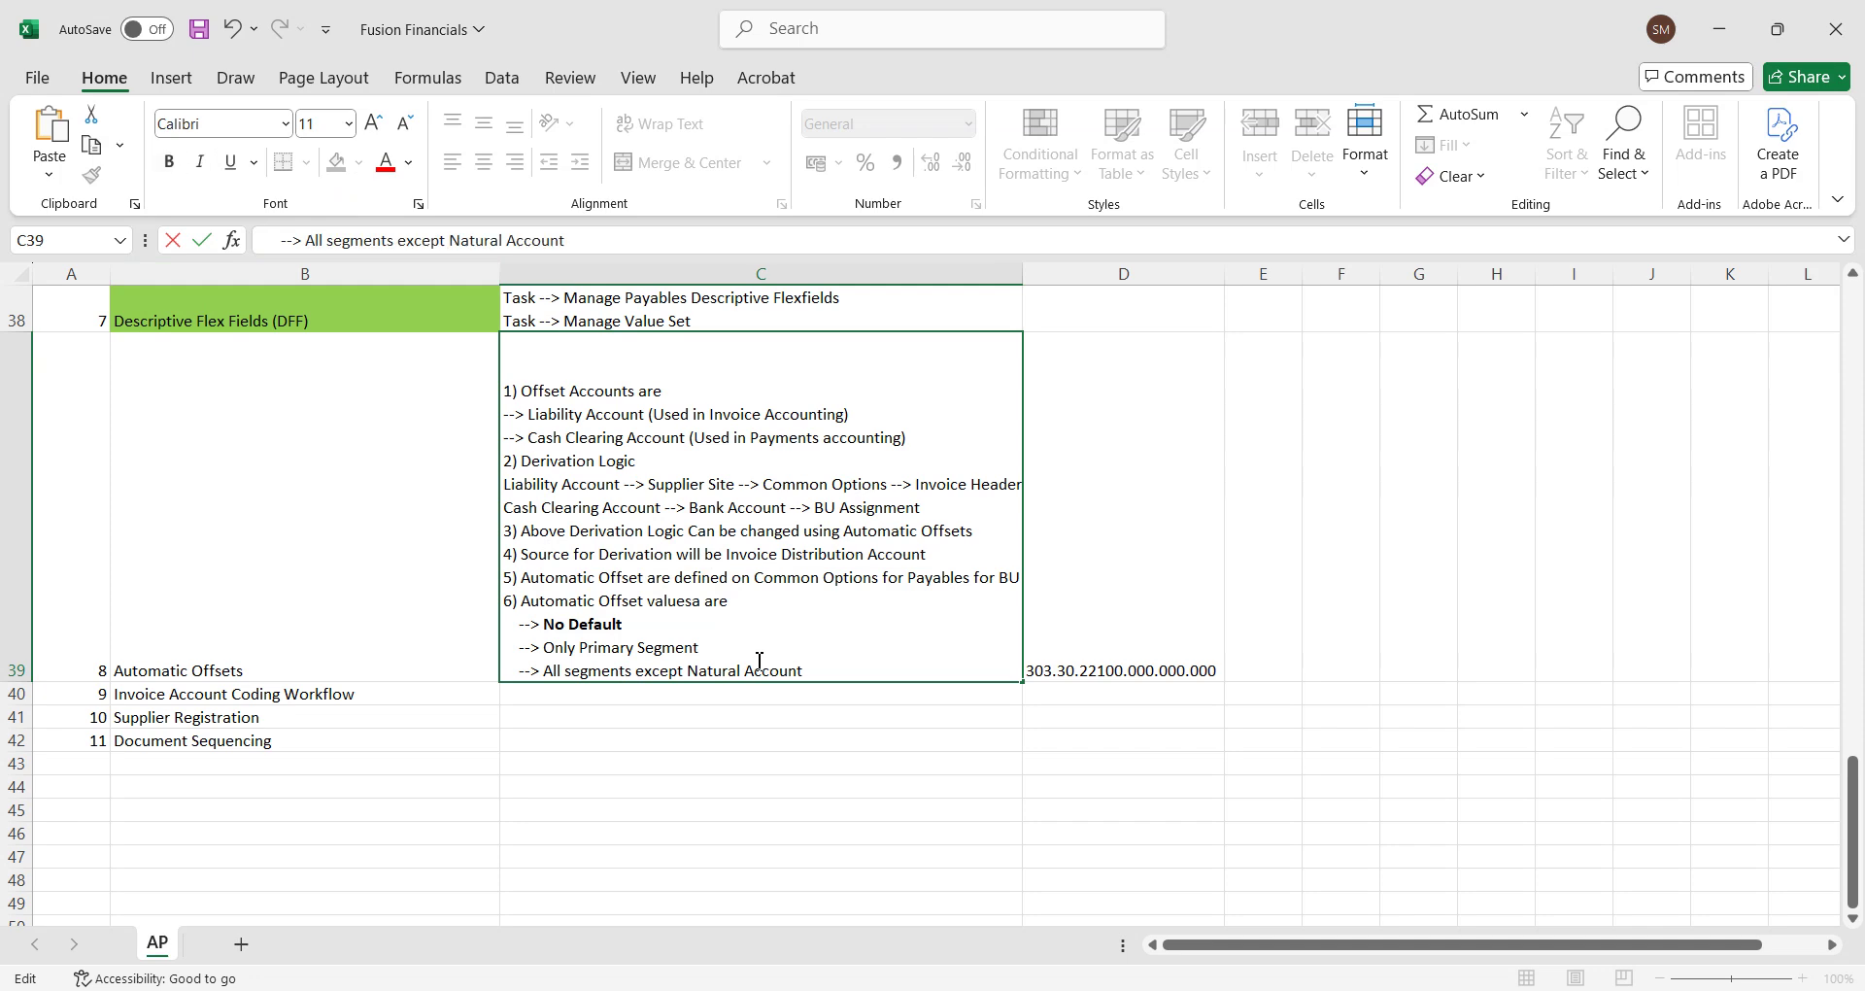
pyautogui.click(704, 647)
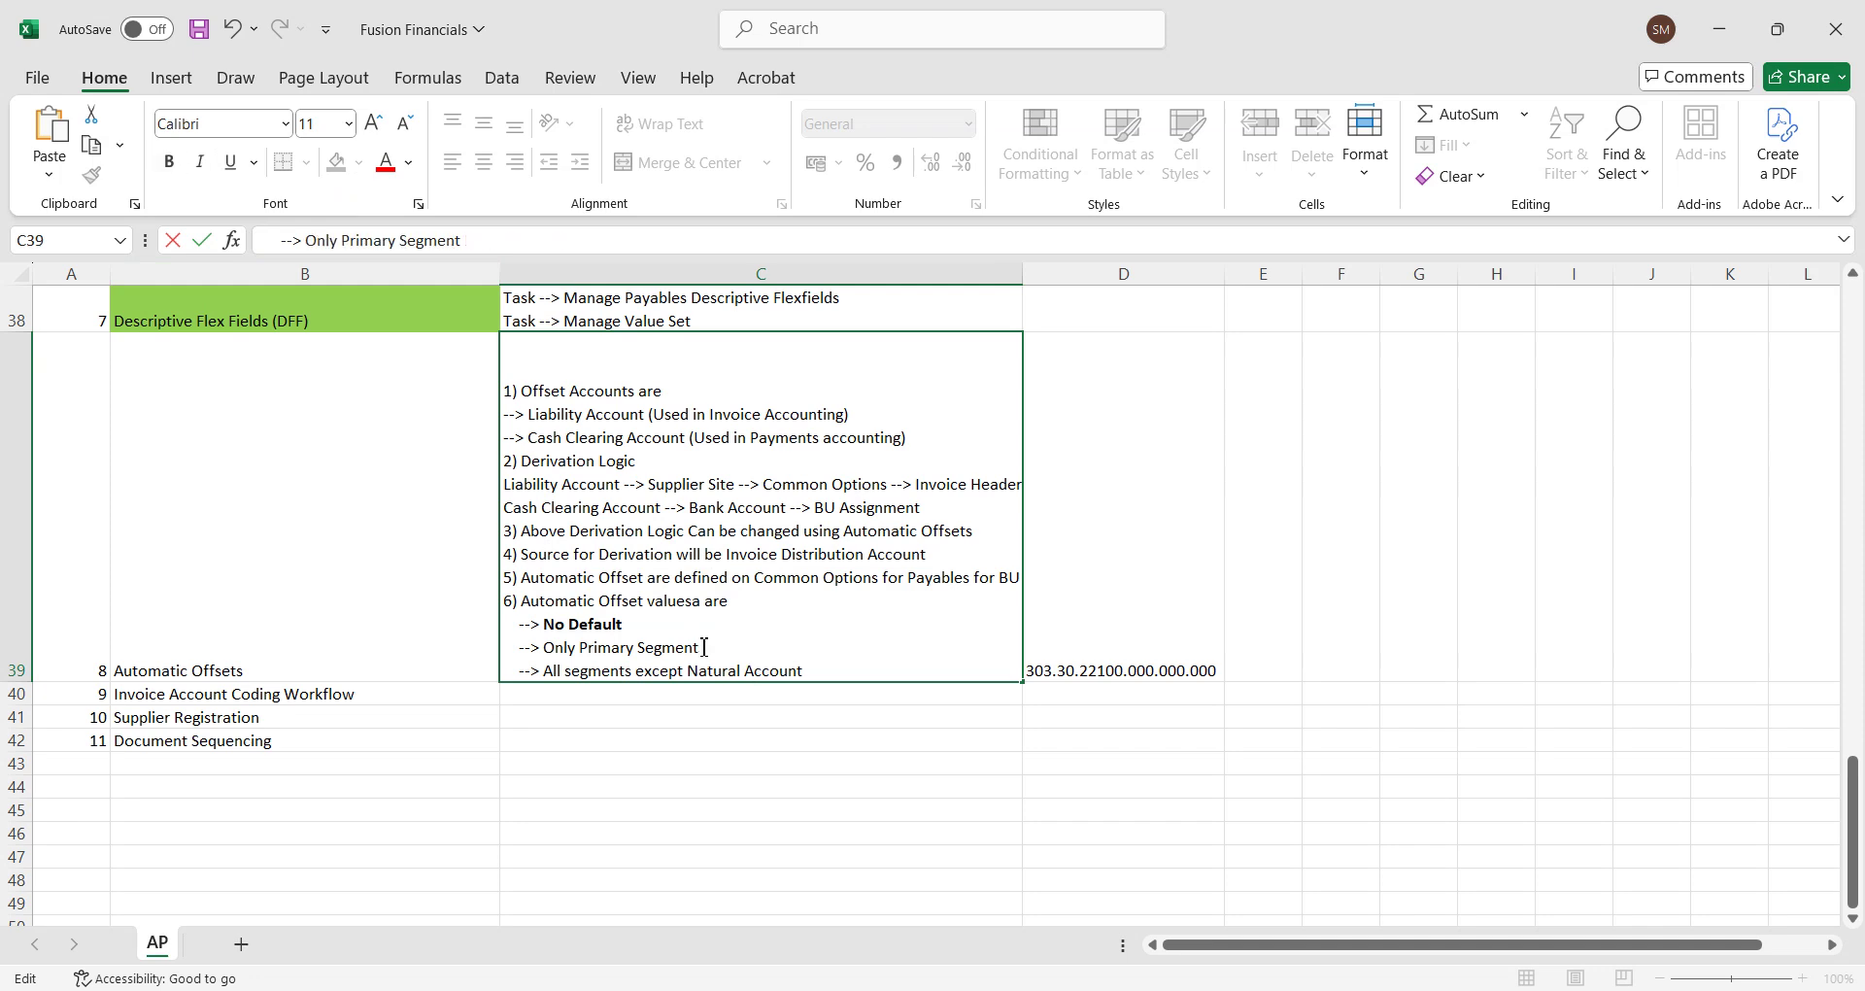
pyautogui.hotkey('alt', 'Tab')
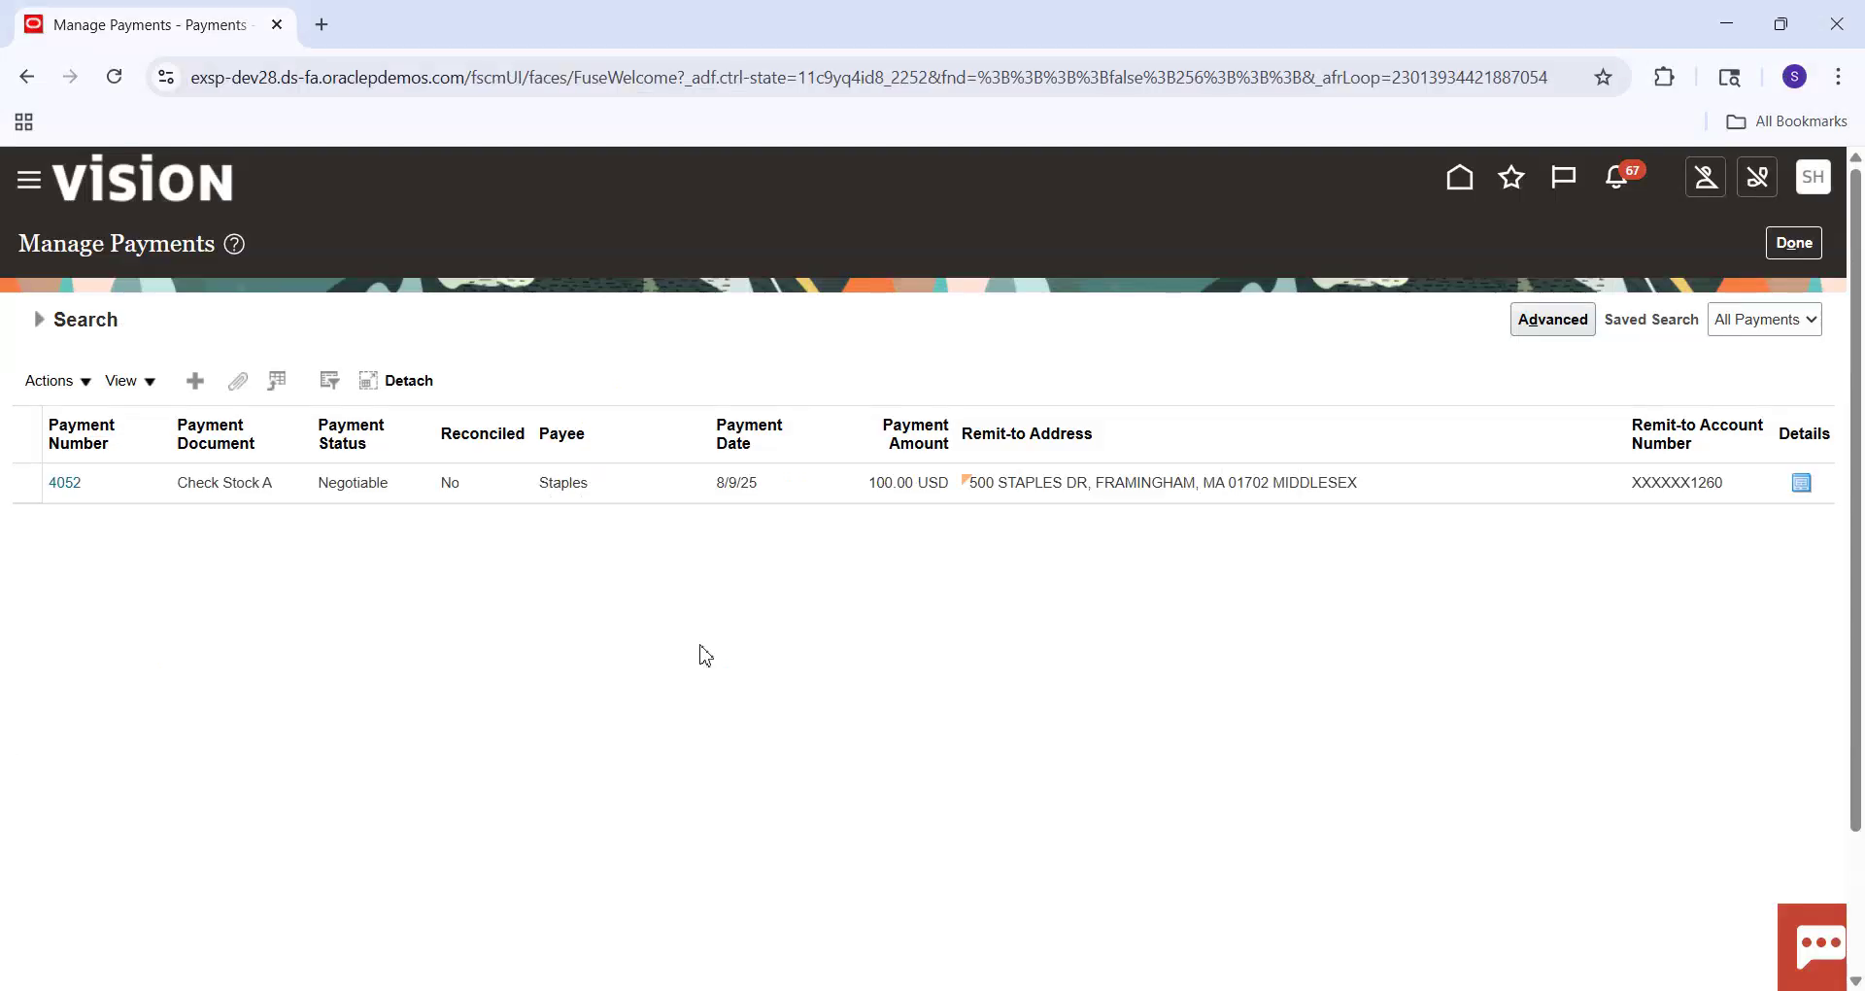
# Leave Manage Payments and open Setup and Maintenance from the home page.
pyautogui.click(1794, 243)
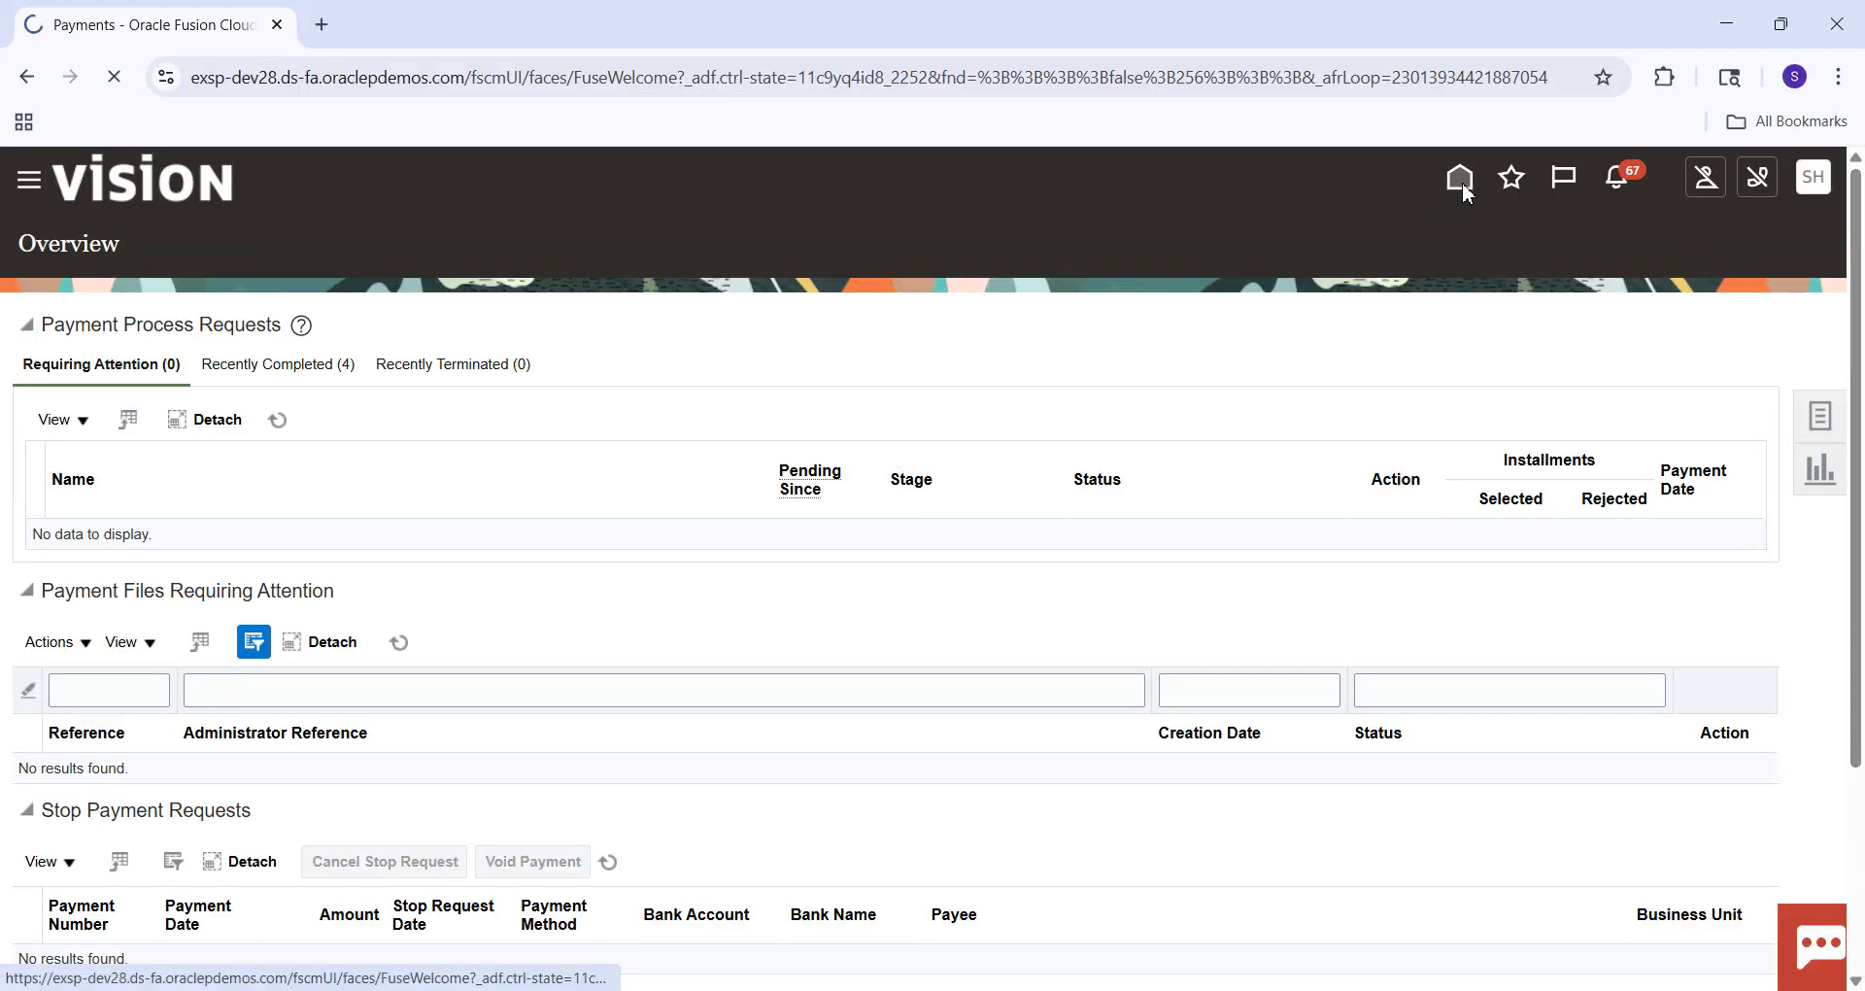
pyautogui.click(1462, 185)
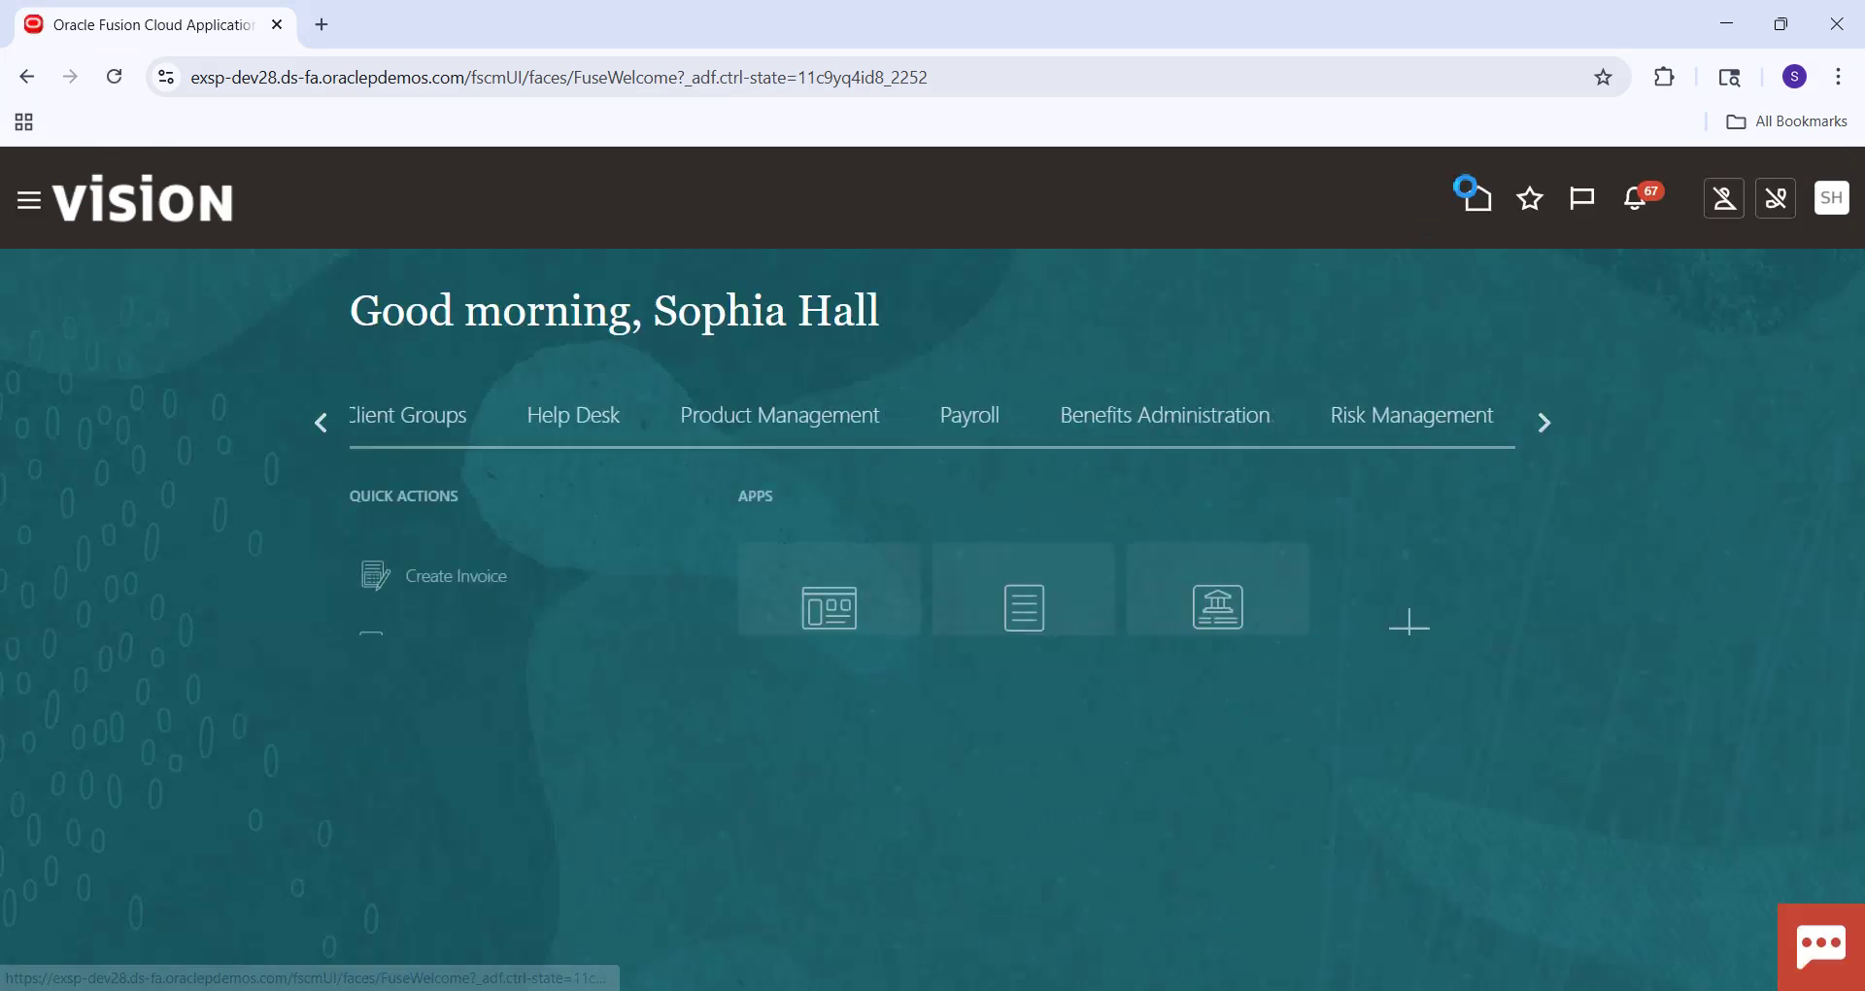
pyautogui.click(1808, 204)
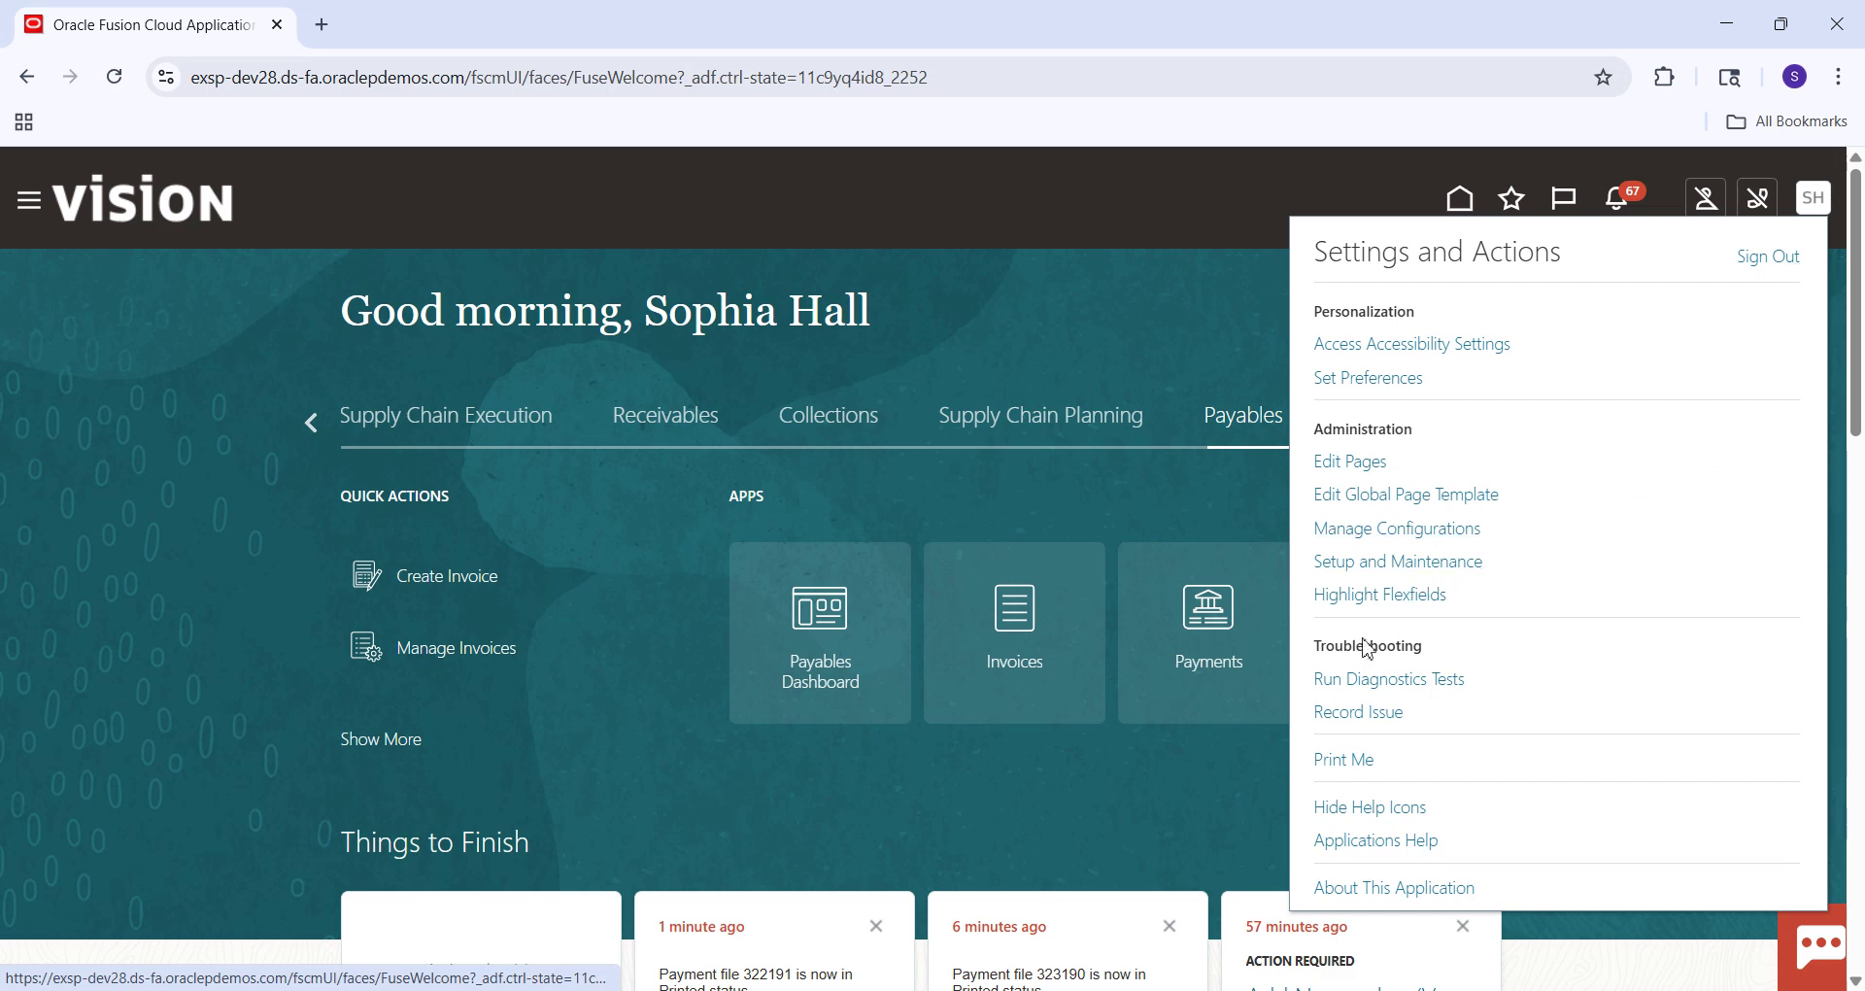
pyautogui.click(1404, 561)
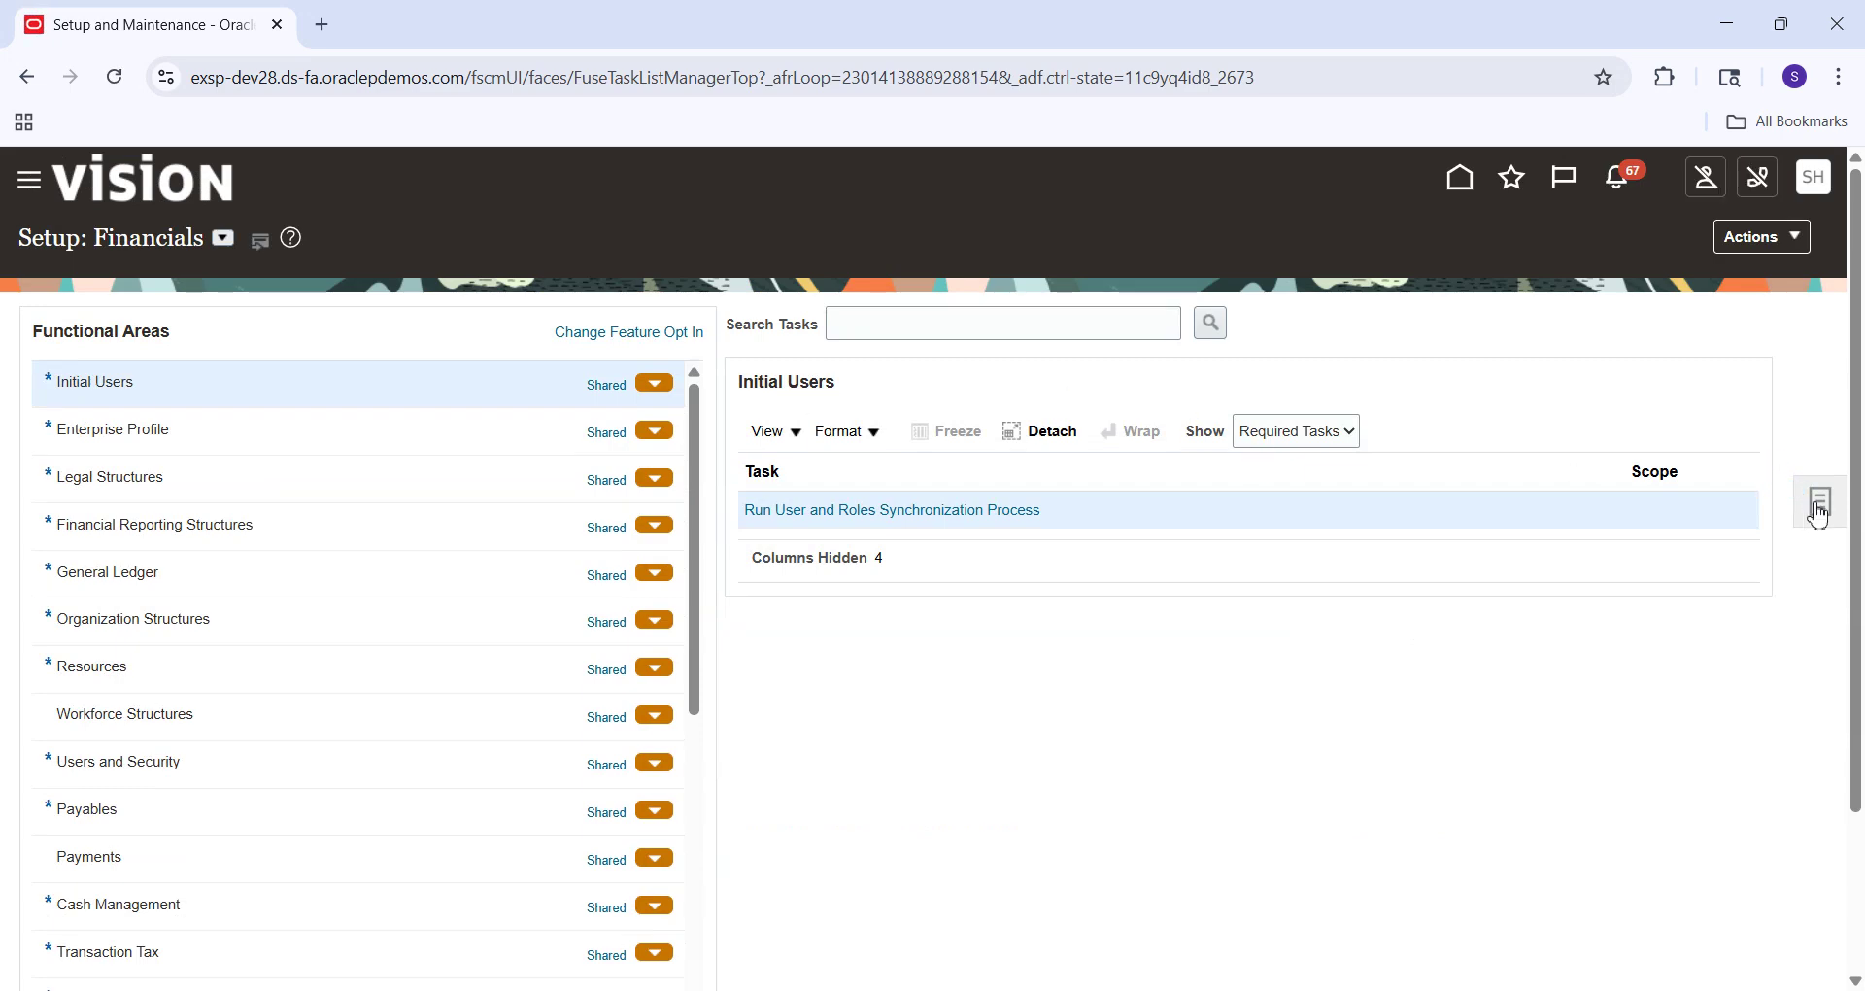
# Search implementation projects for 'SM' and open the SM Implementation Project.
pyautogui.click(1815, 504)
pyautogui.click(1721, 319)
pyautogui.click(338, 374)
pyautogui.write('SM')
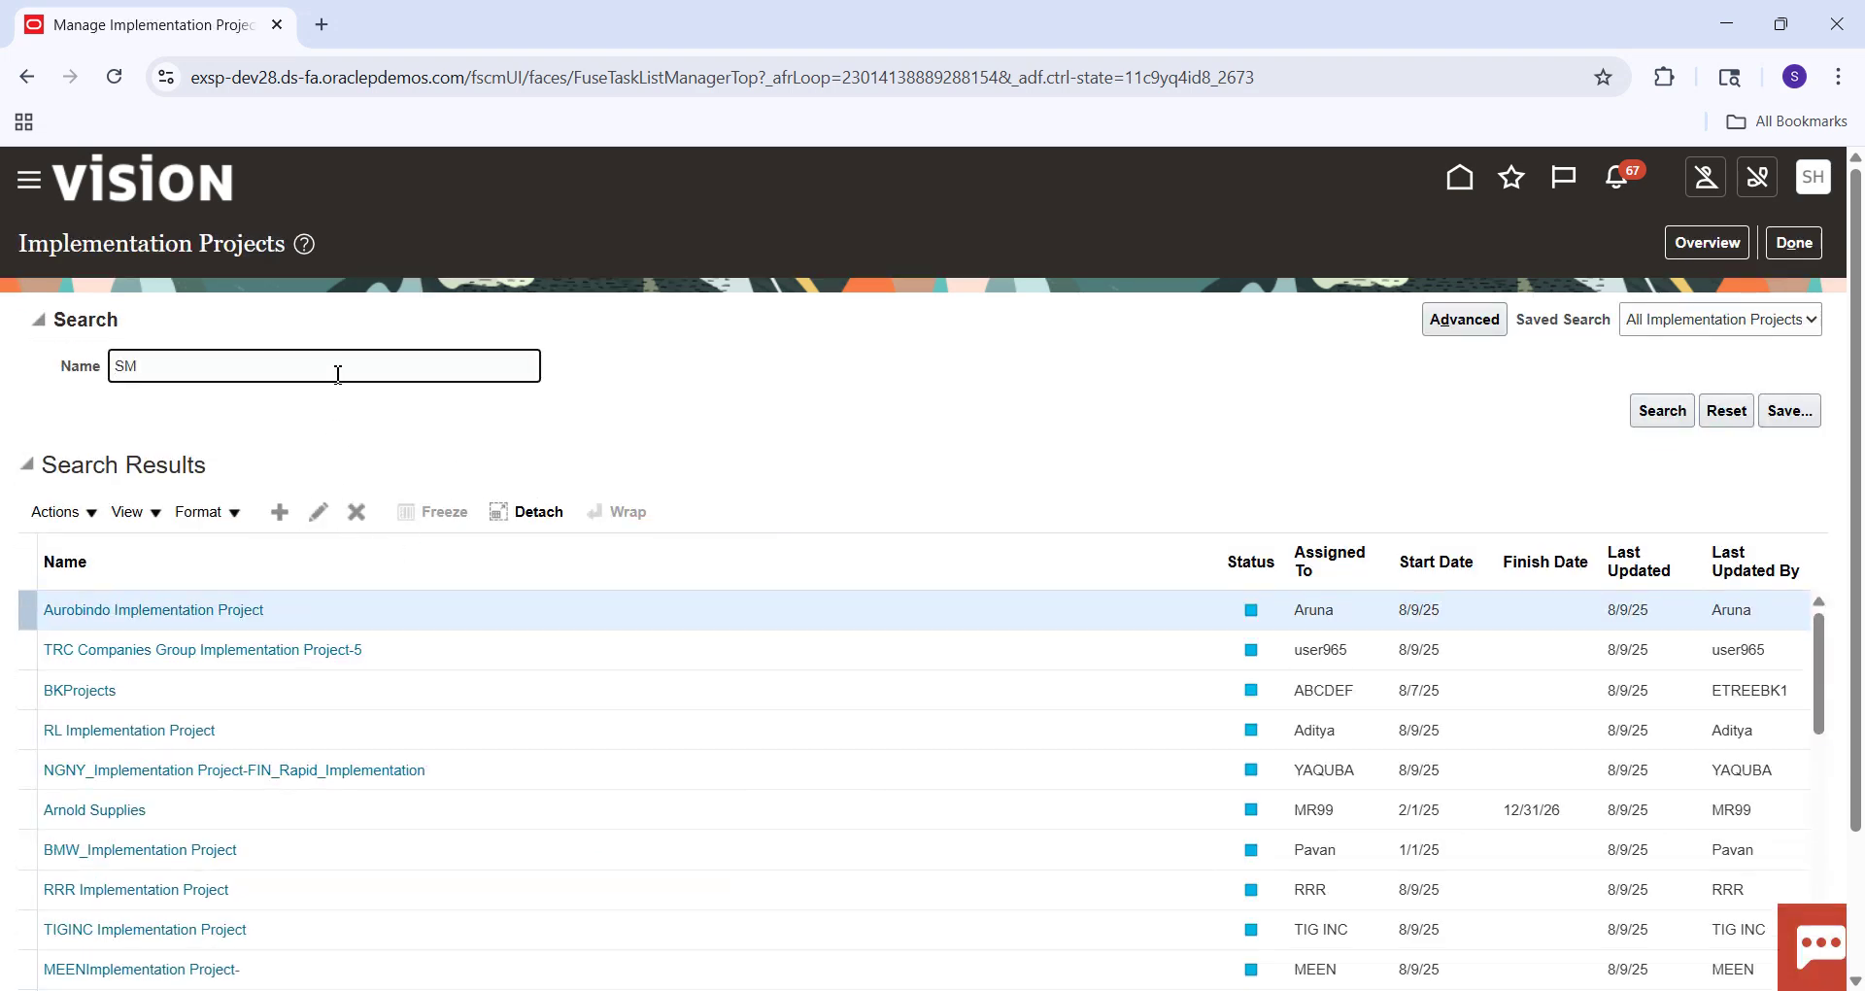
pyautogui.press('Return')
pyautogui.click(160, 609)
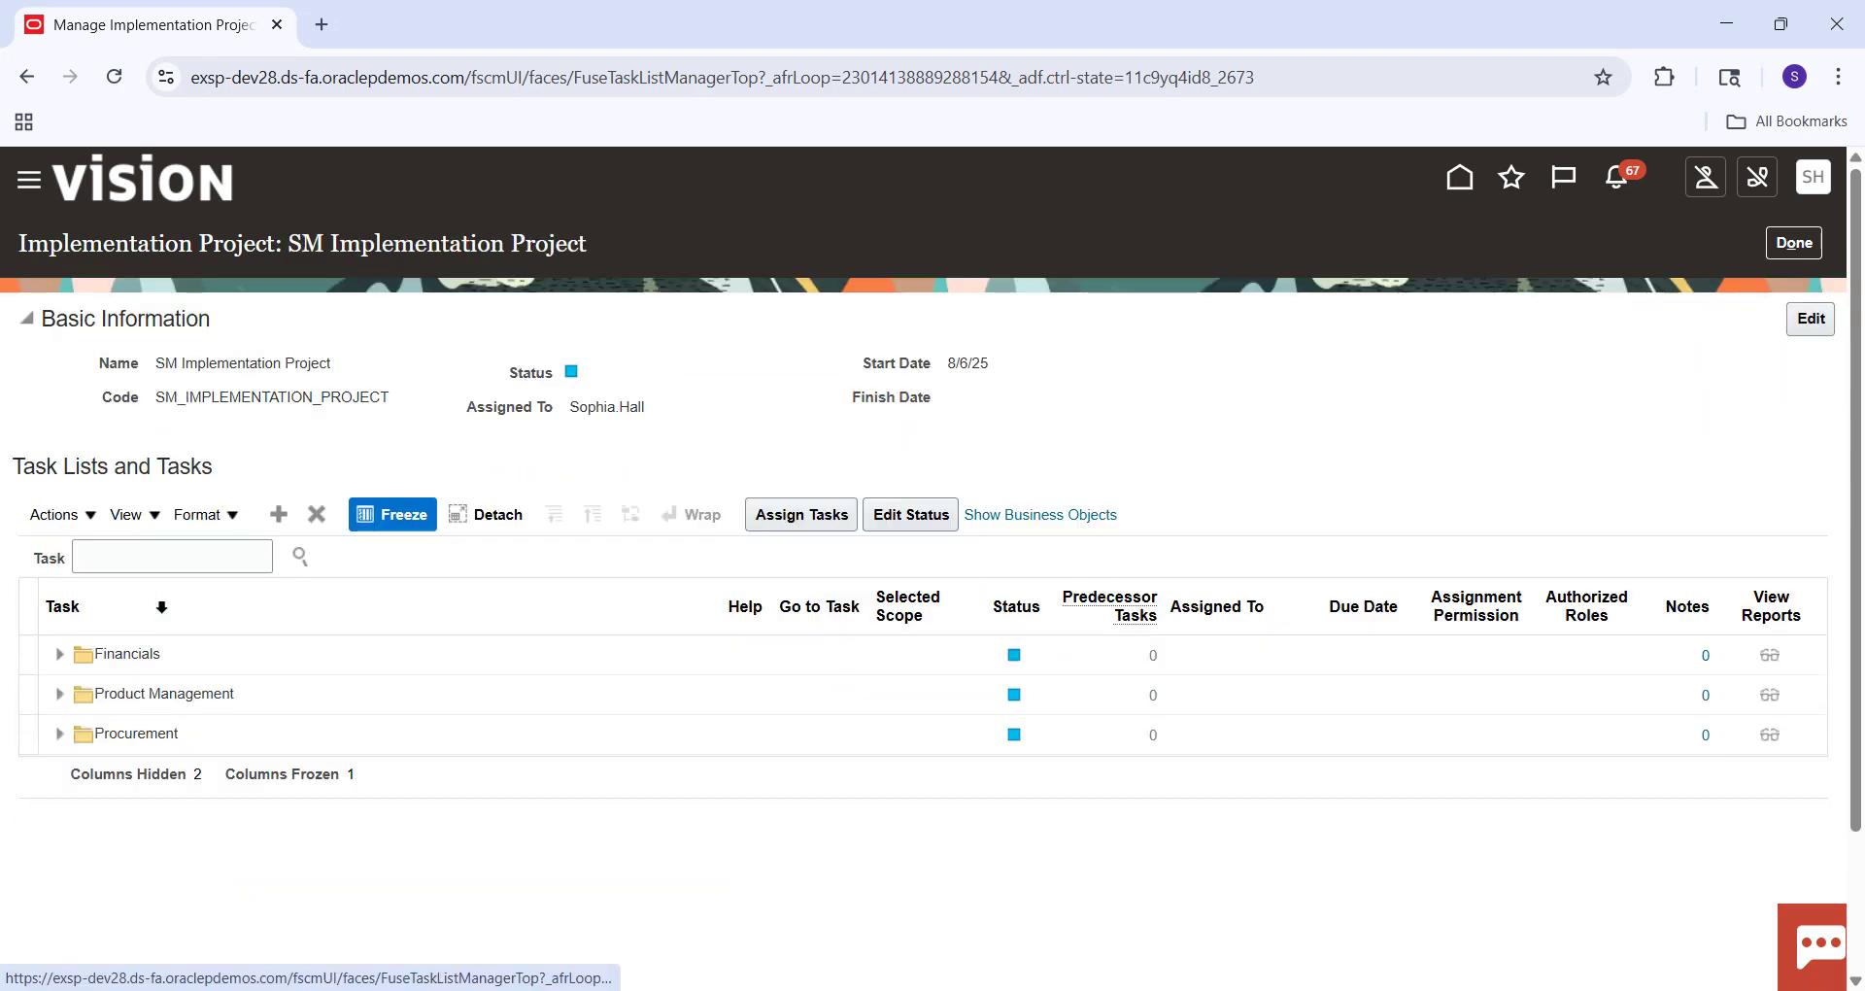
pyautogui.click(198, 563)
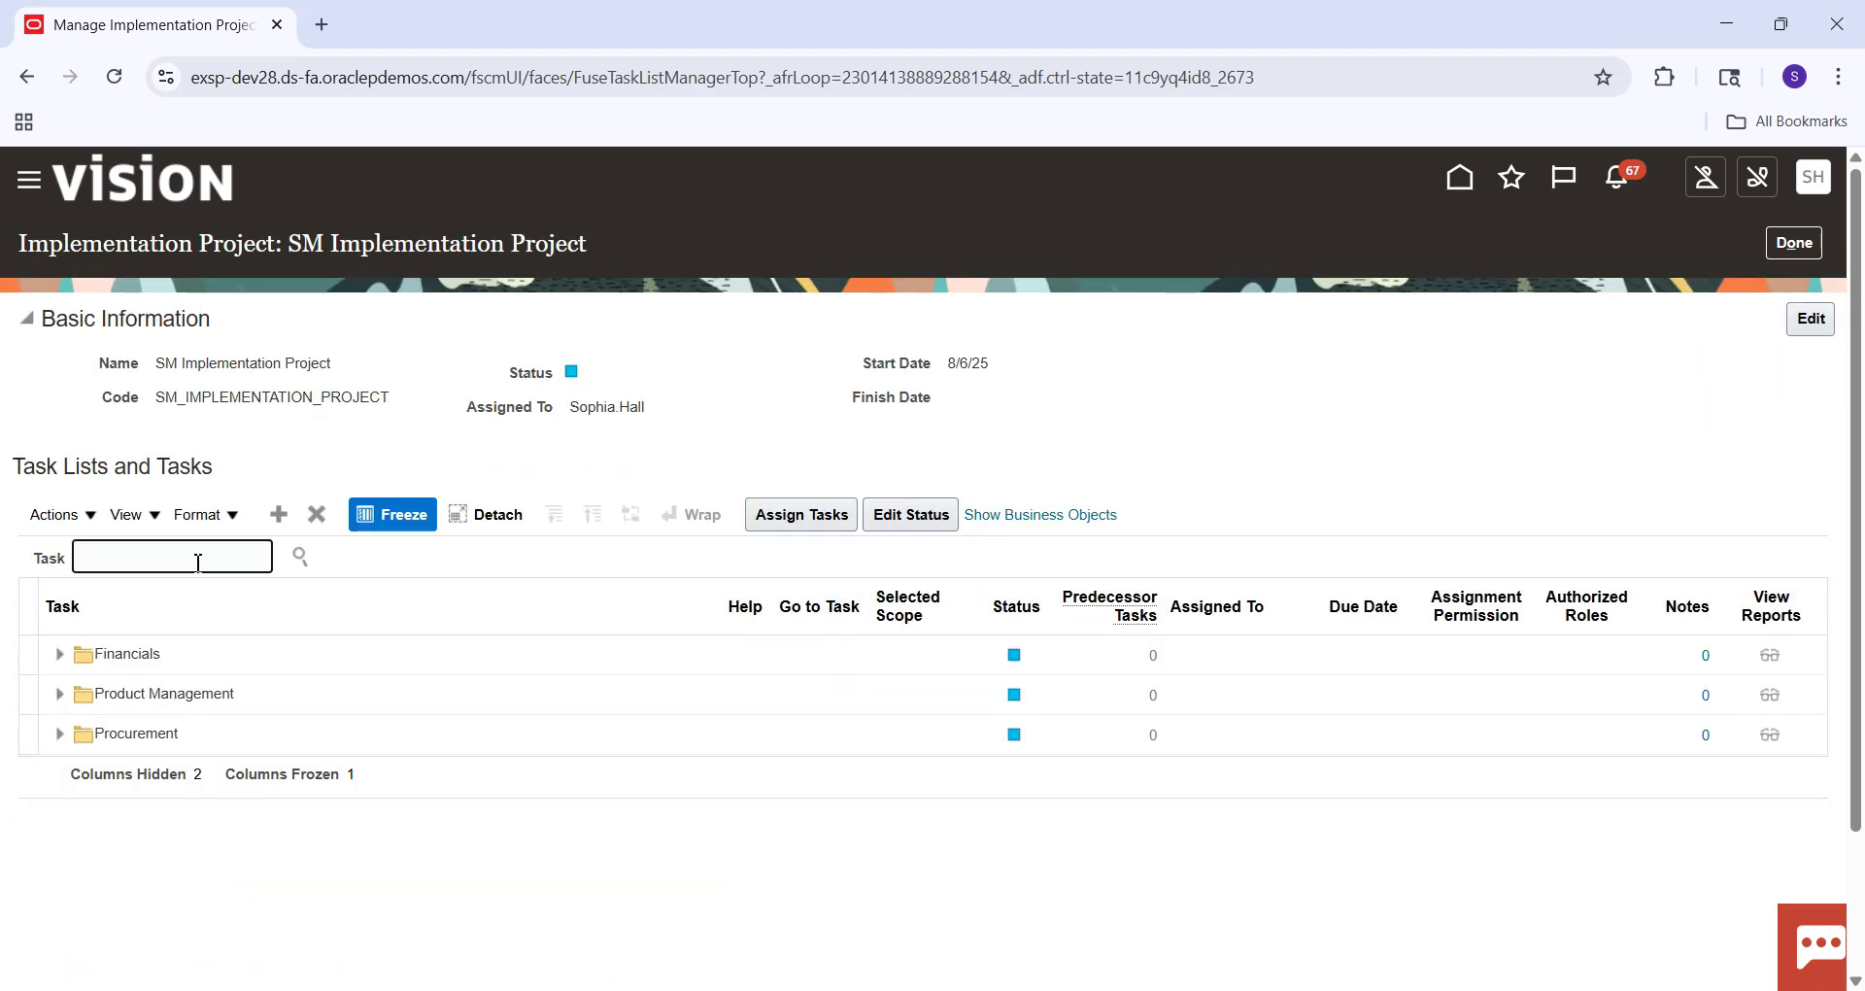
# Search tasks for 'Manage%Common' and open Manage Common Options for Payables and Procurement.
pyautogui.write('Manage%')
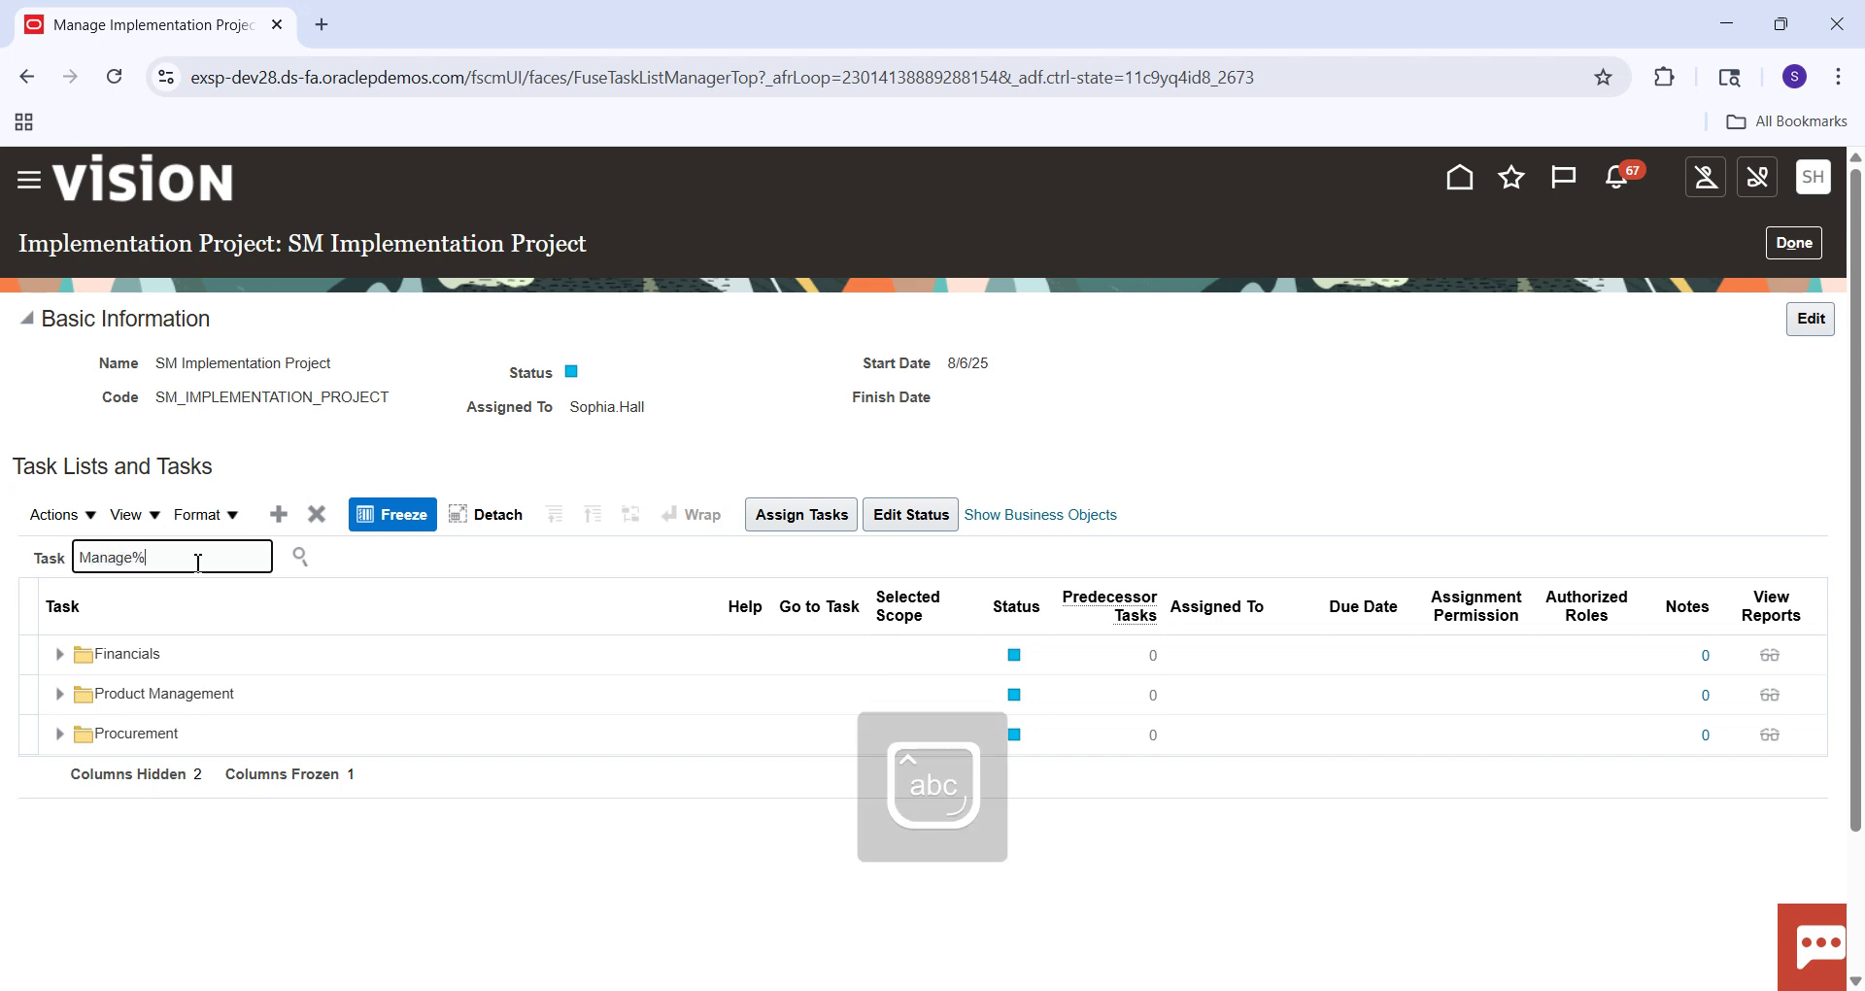
pyautogui.write('Common')
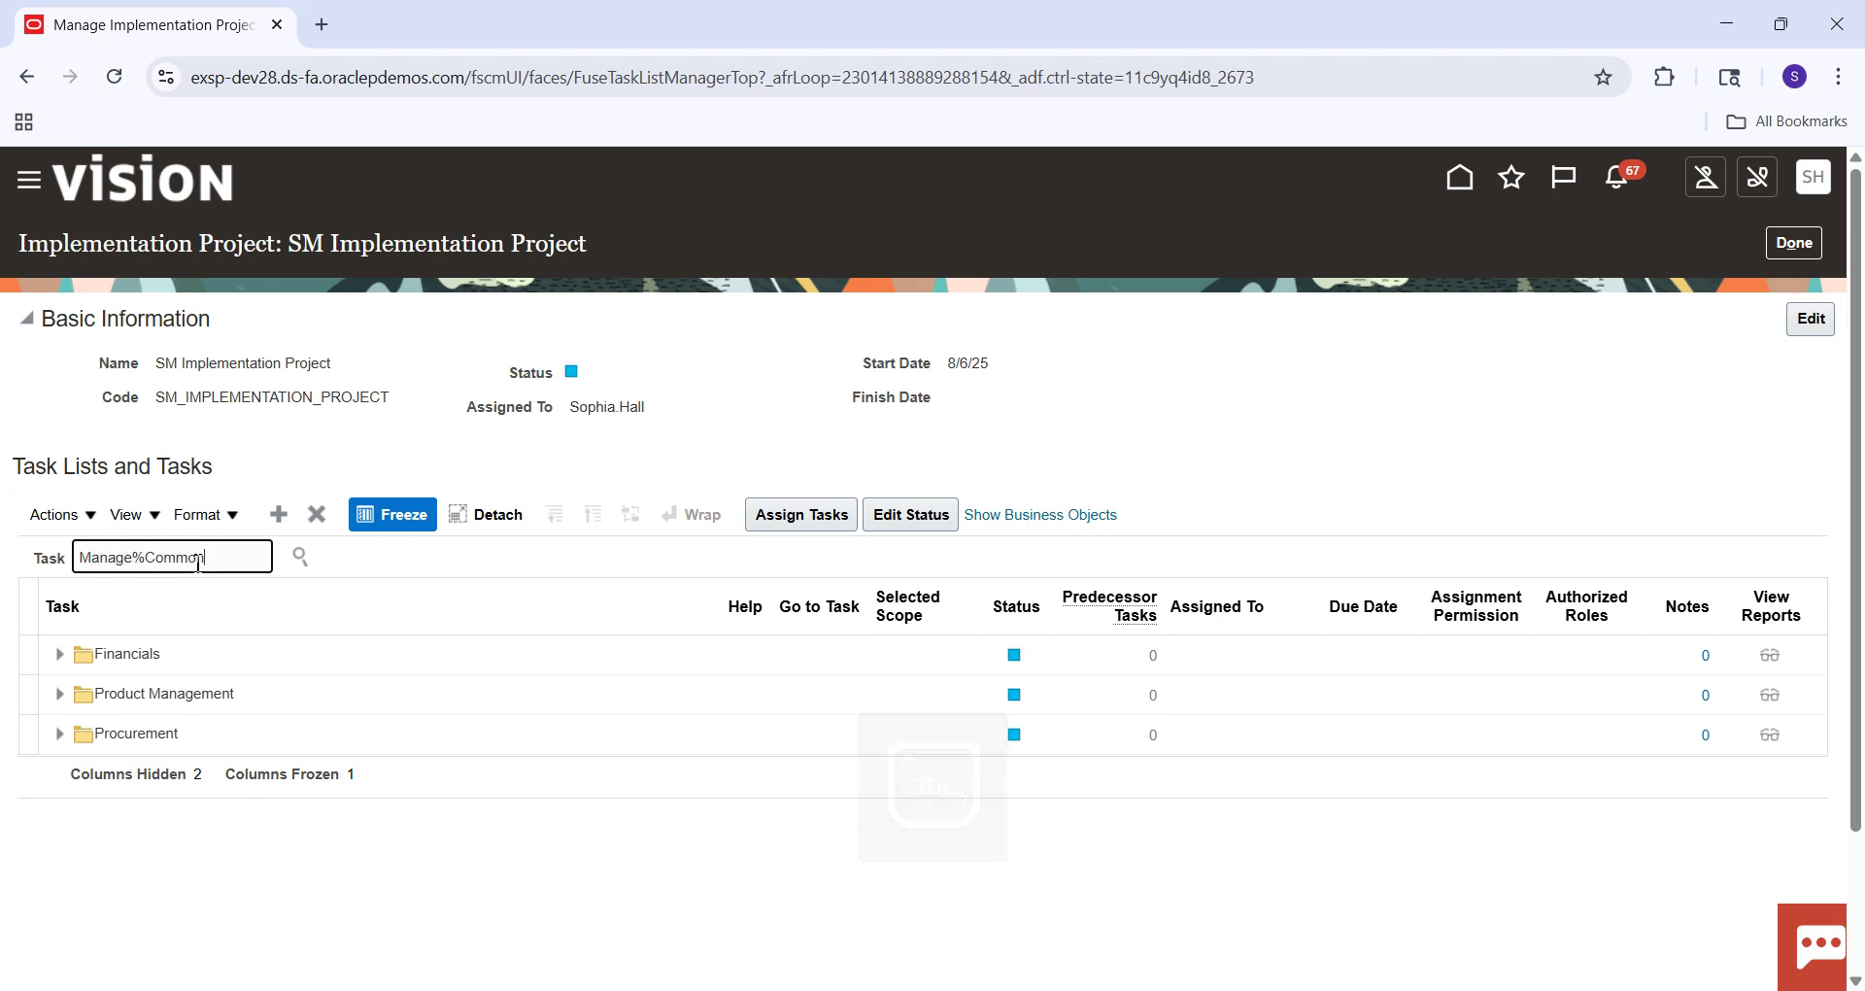
pyautogui.press('Return')
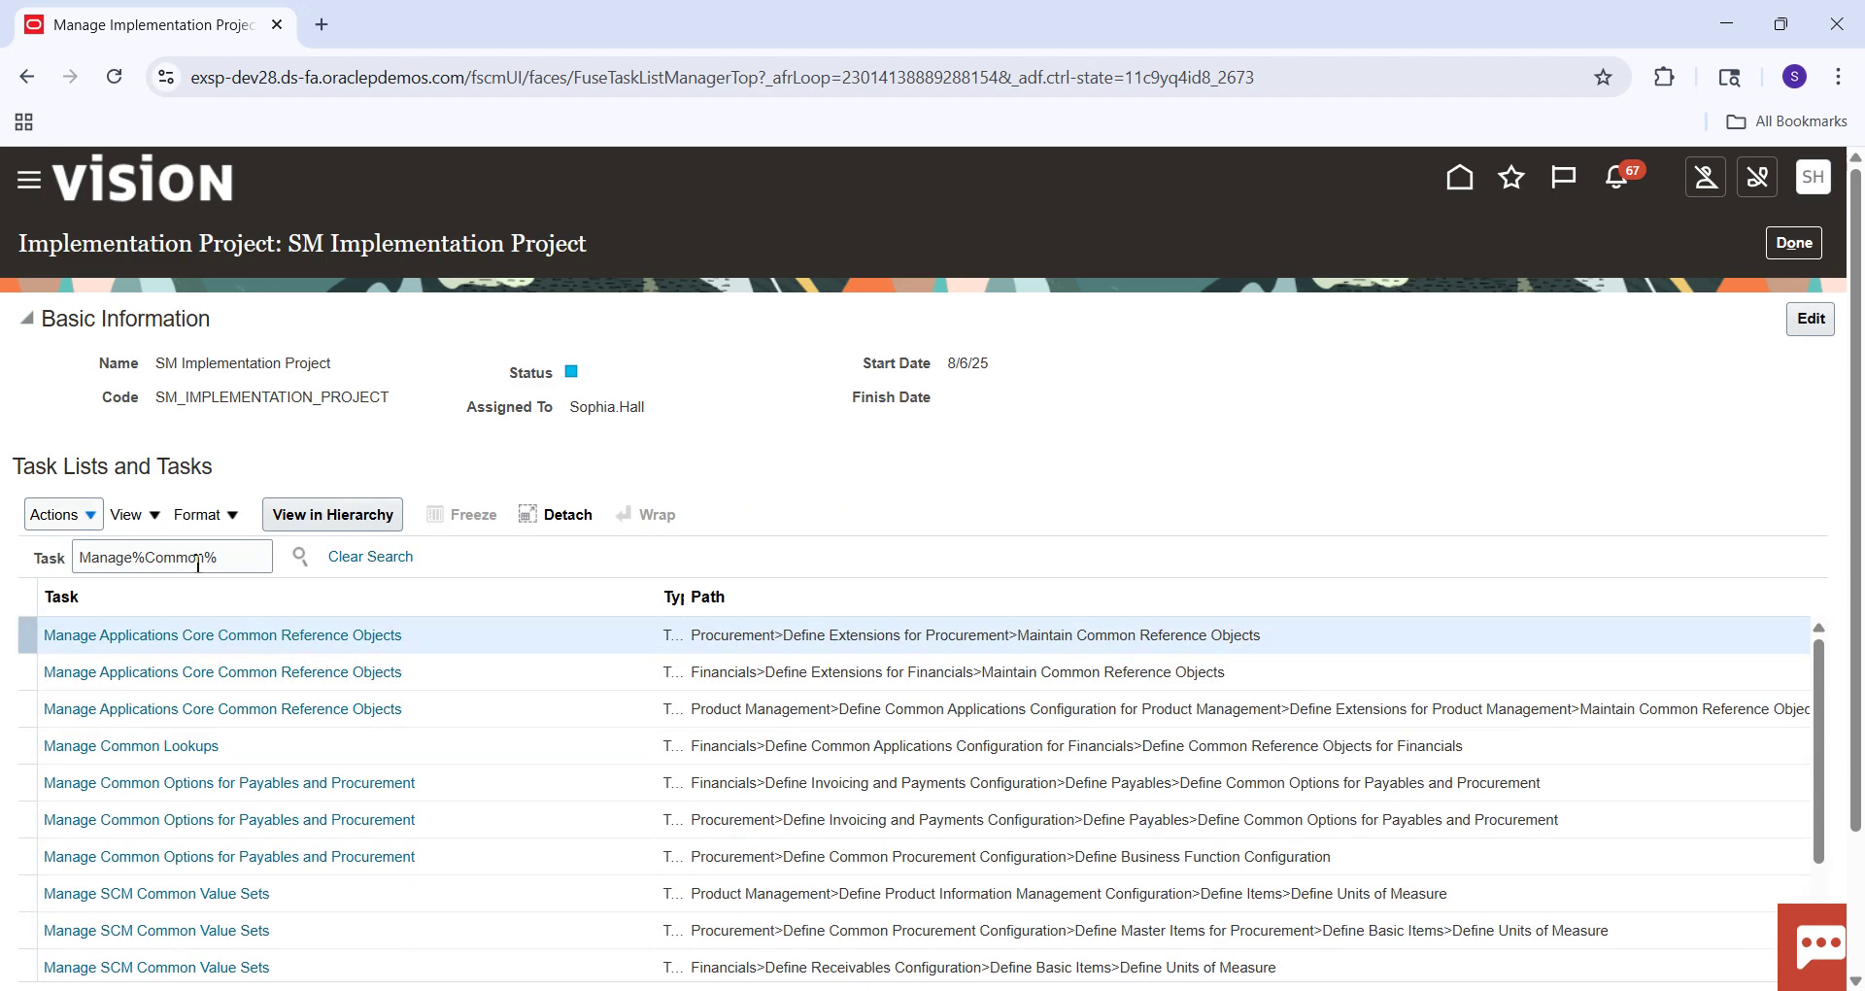
pyautogui.click(337, 782)
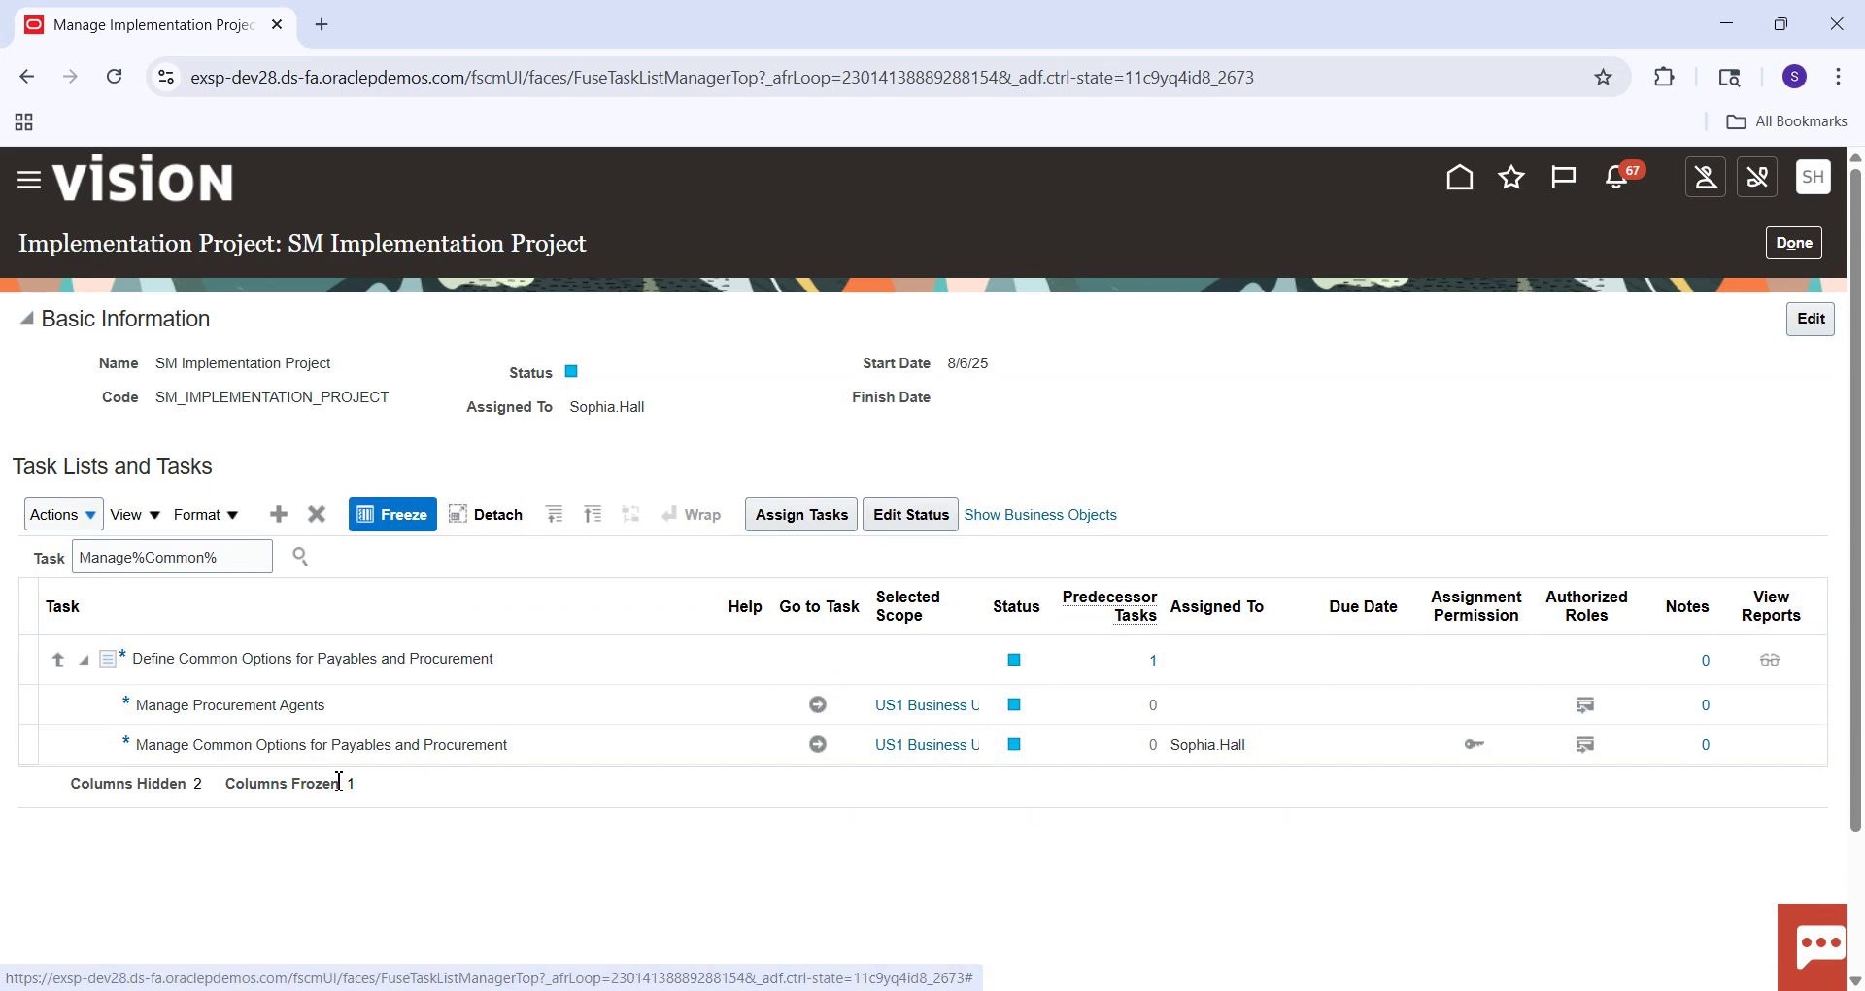
pyautogui.click(825, 753)
pyautogui.click(821, 748)
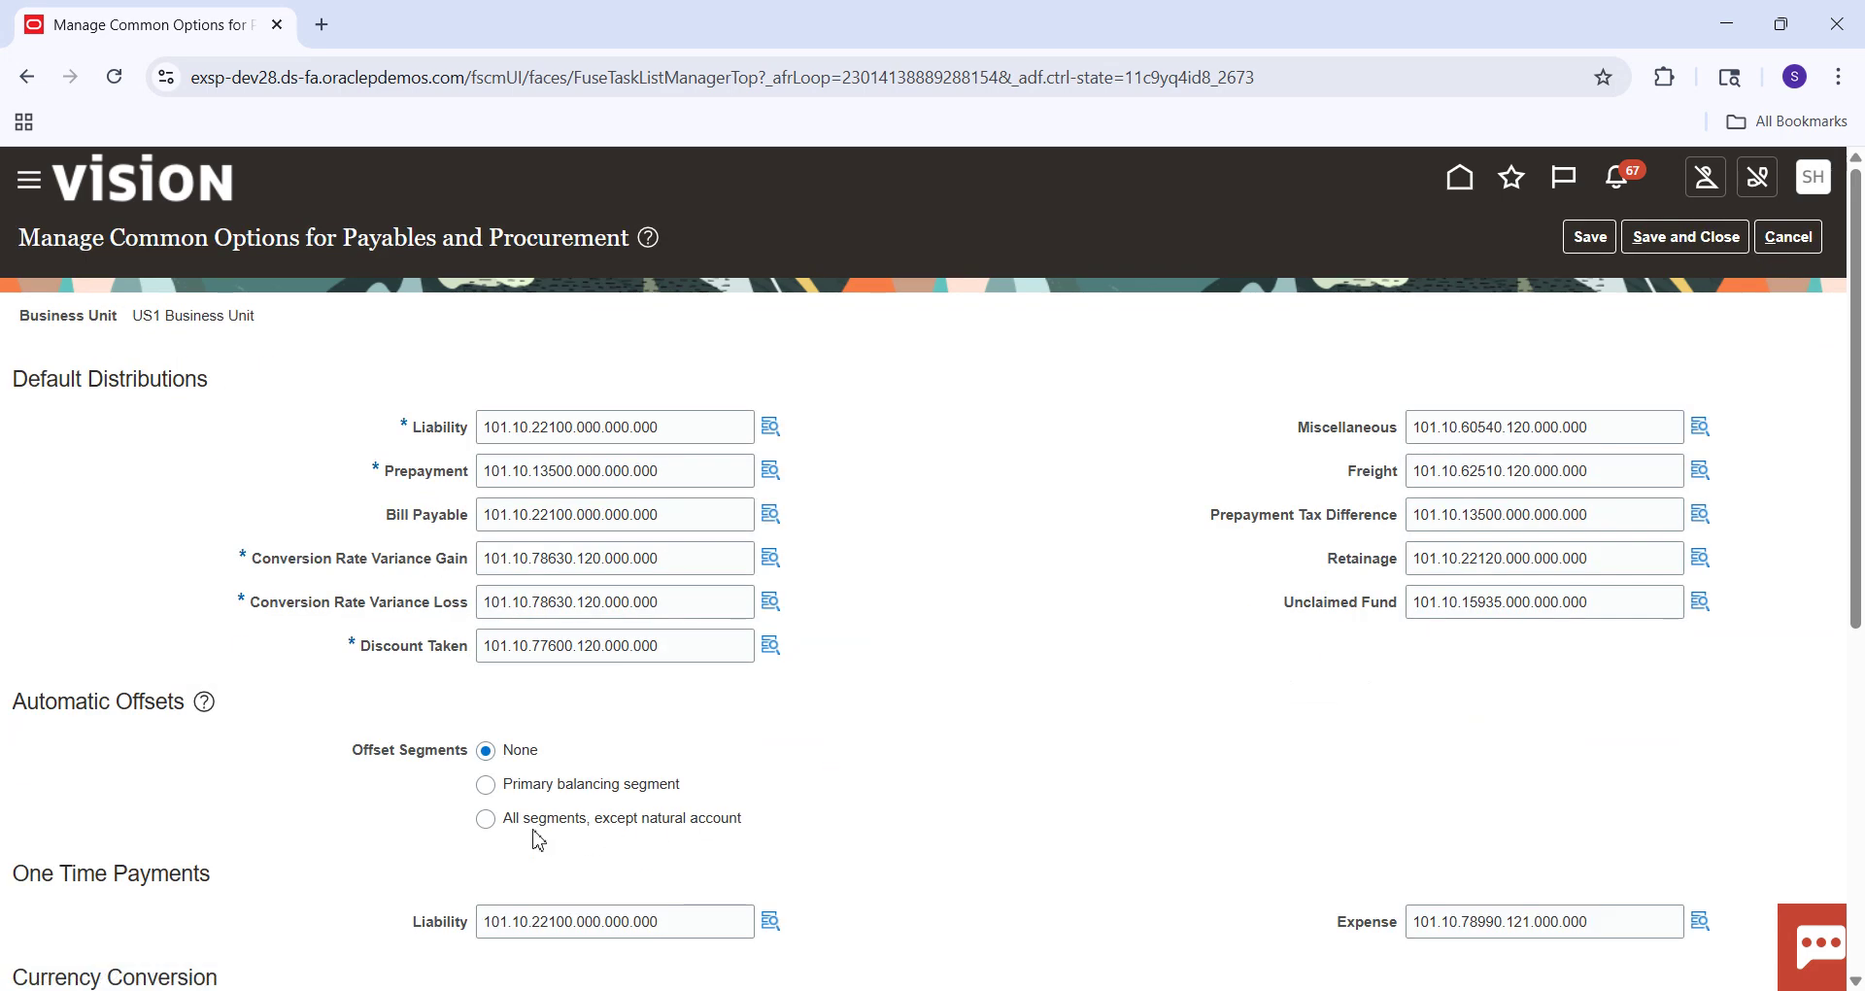
# Set automatic offset segments to Primary balancing segment, confirm, save, and return to Setup: Financials.
pyautogui.click(487, 785)
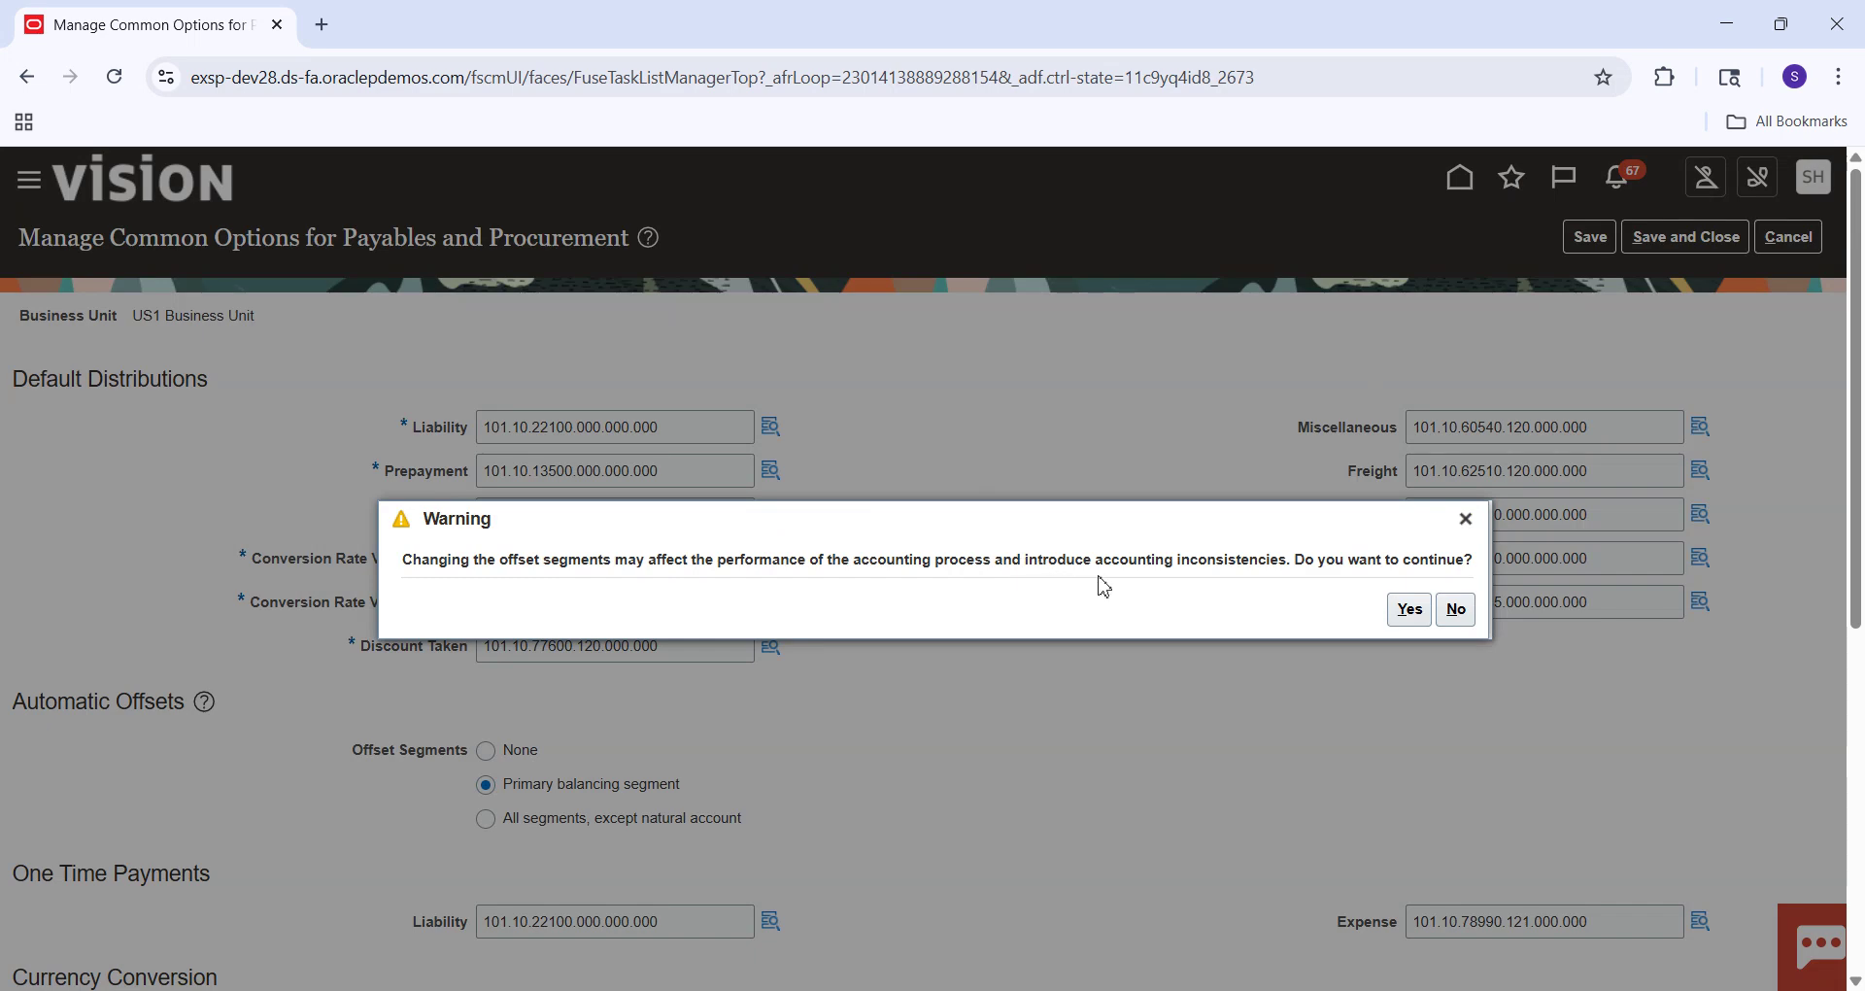
pyautogui.click(1410, 613)
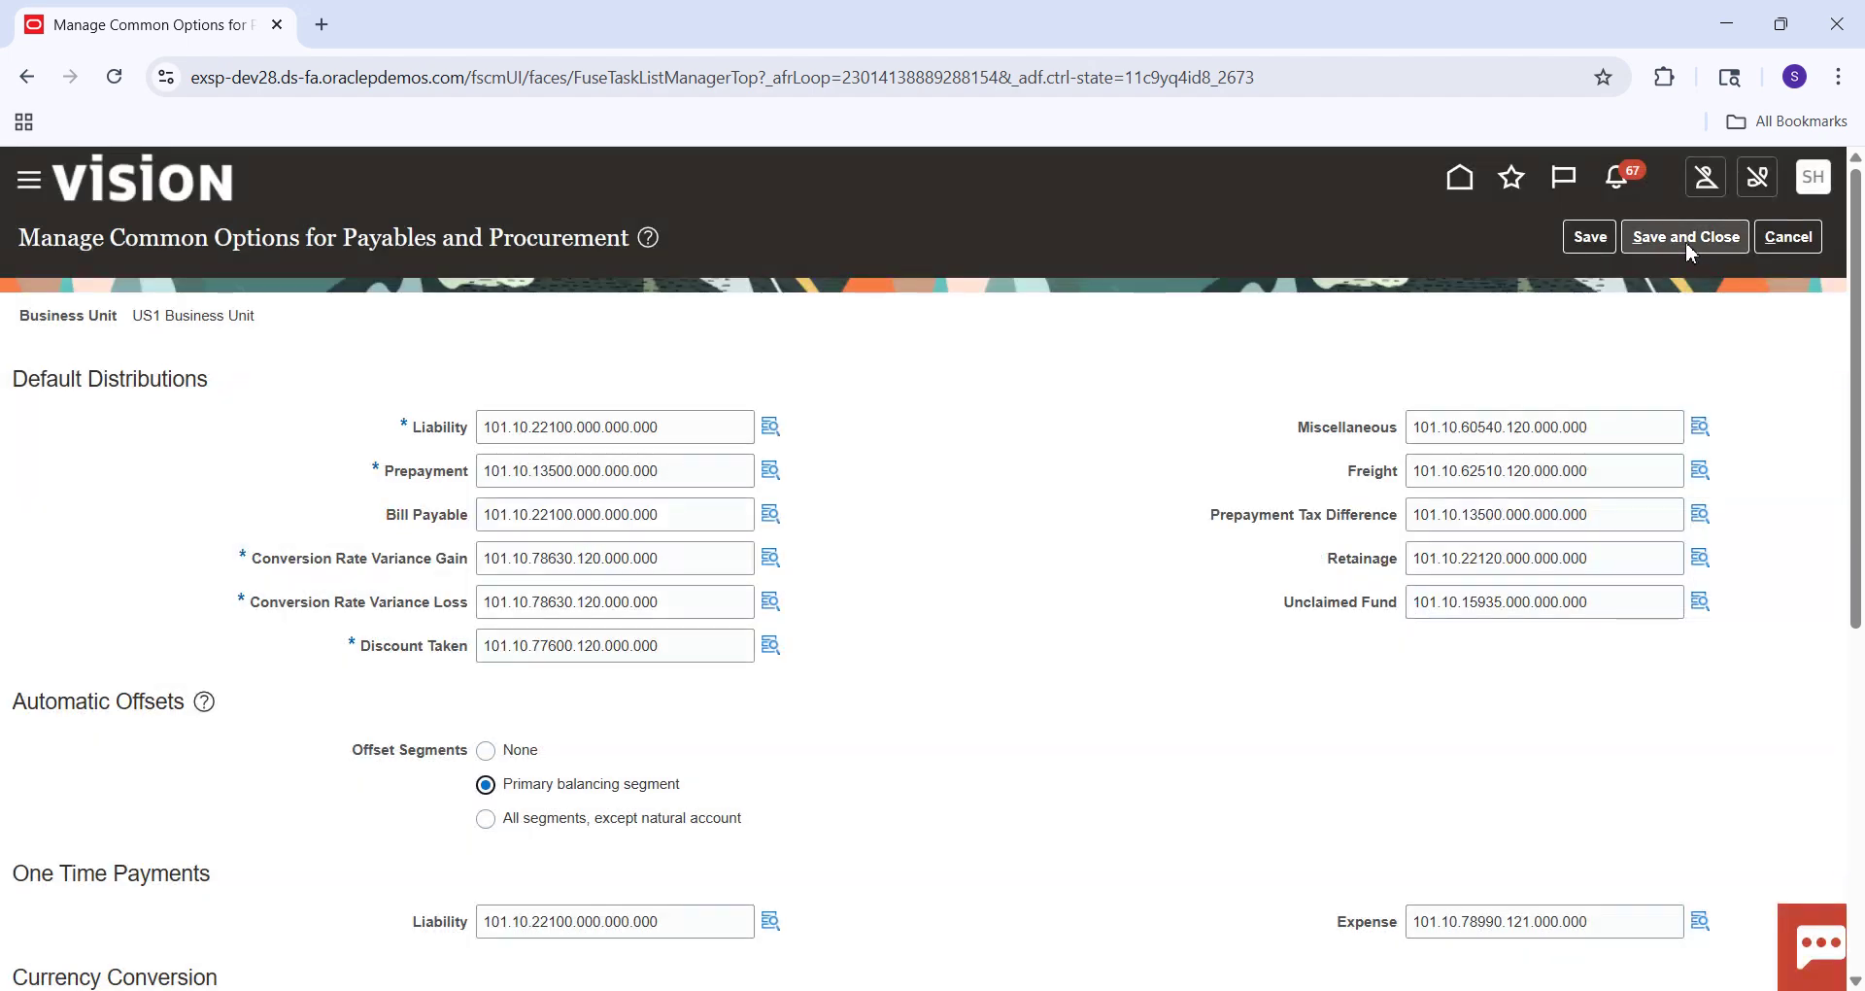
pyautogui.click(1691, 250)
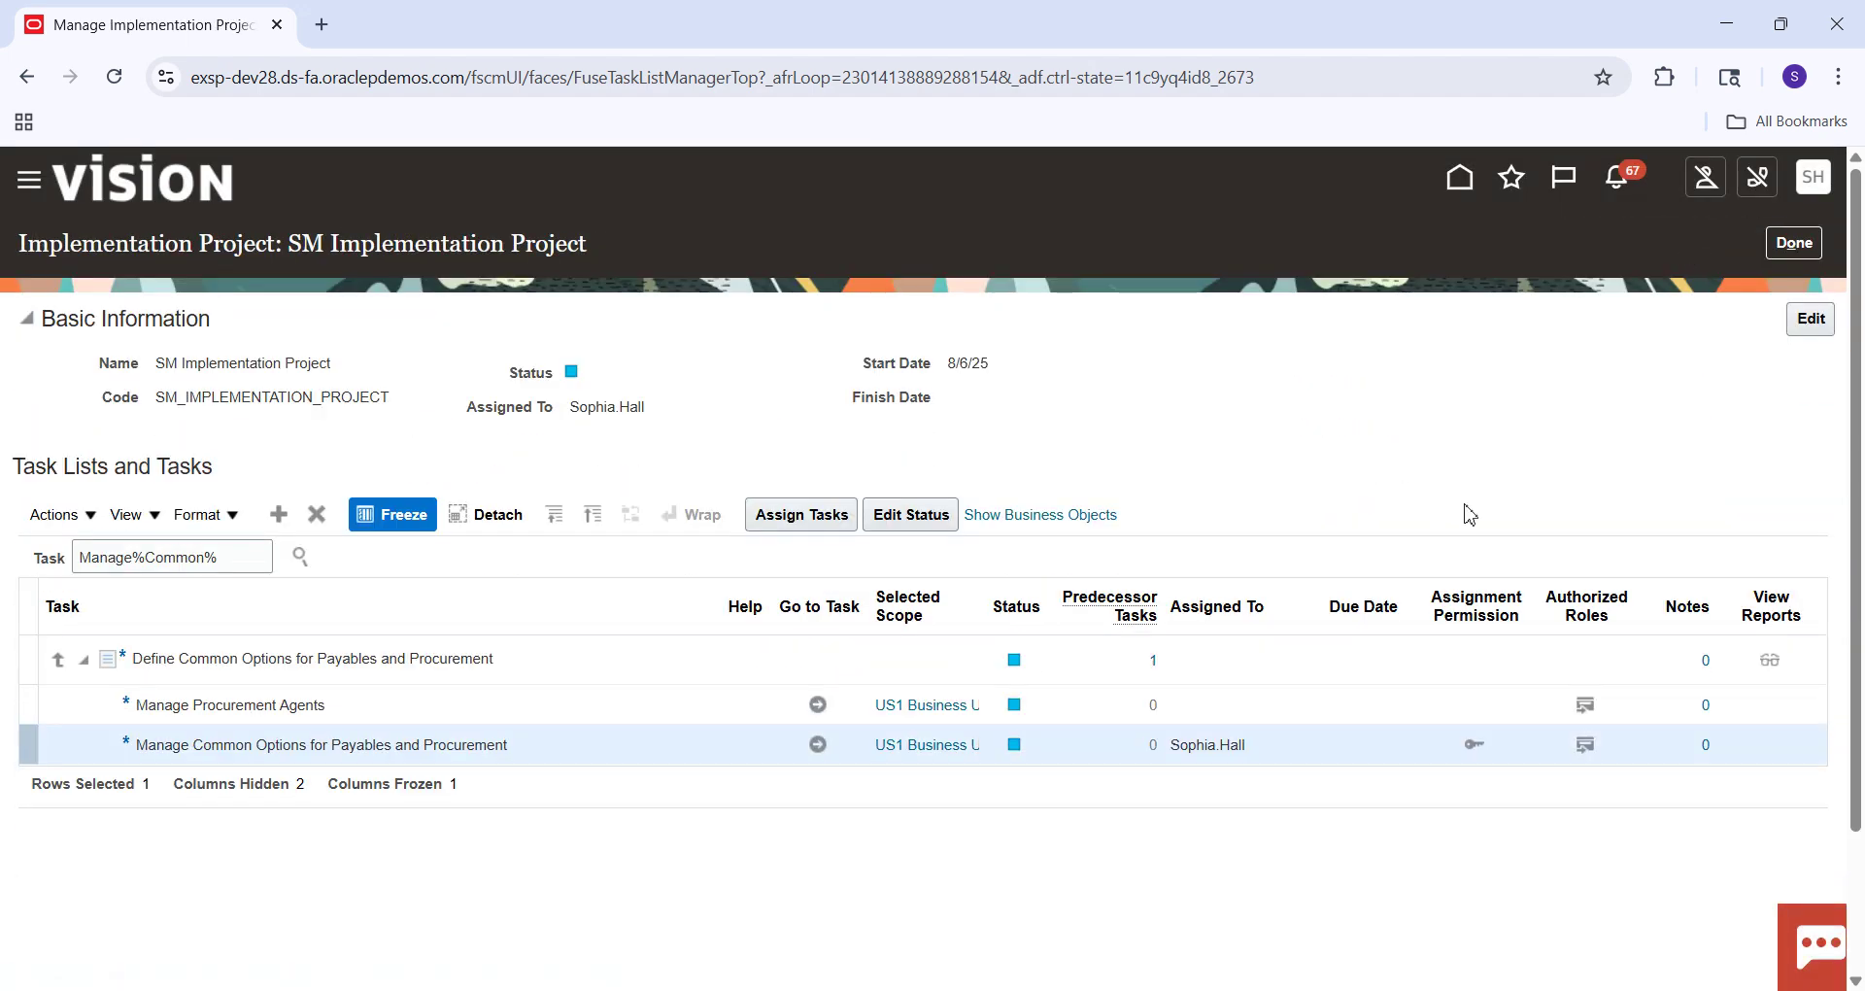
pyautogui.click(1795, 245)
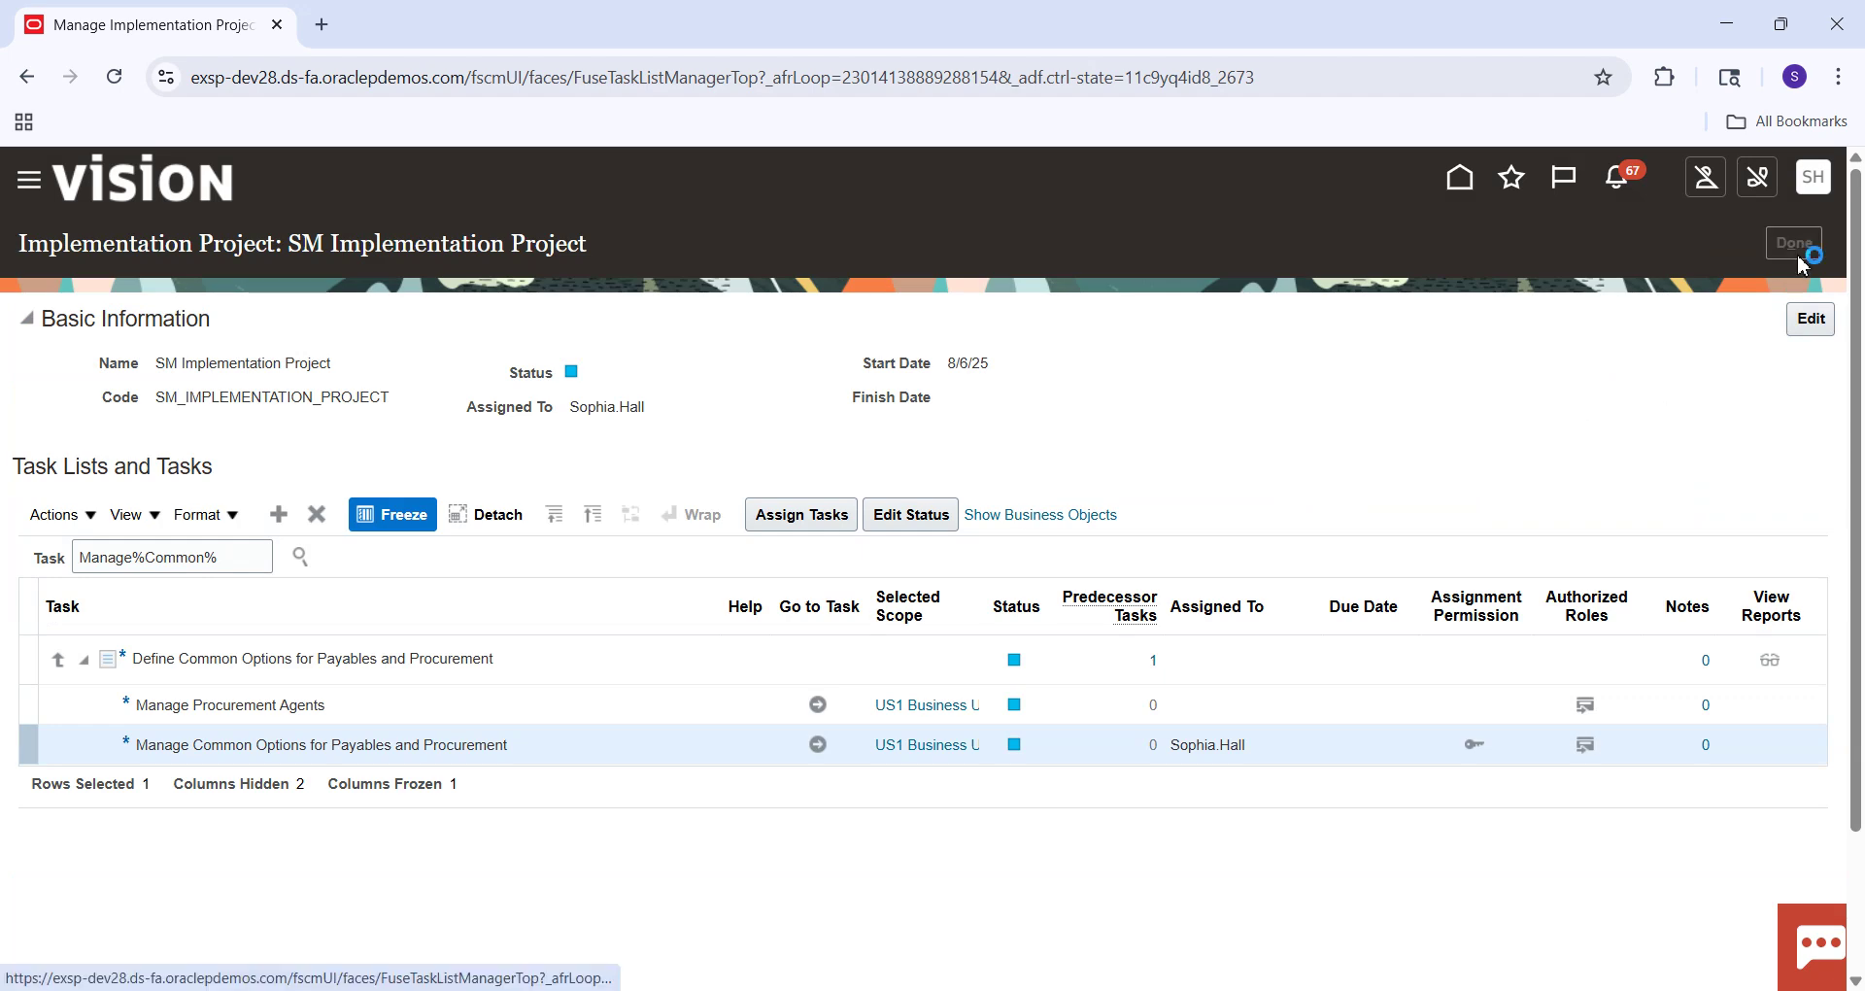
pyautogui.click(1797, 254)
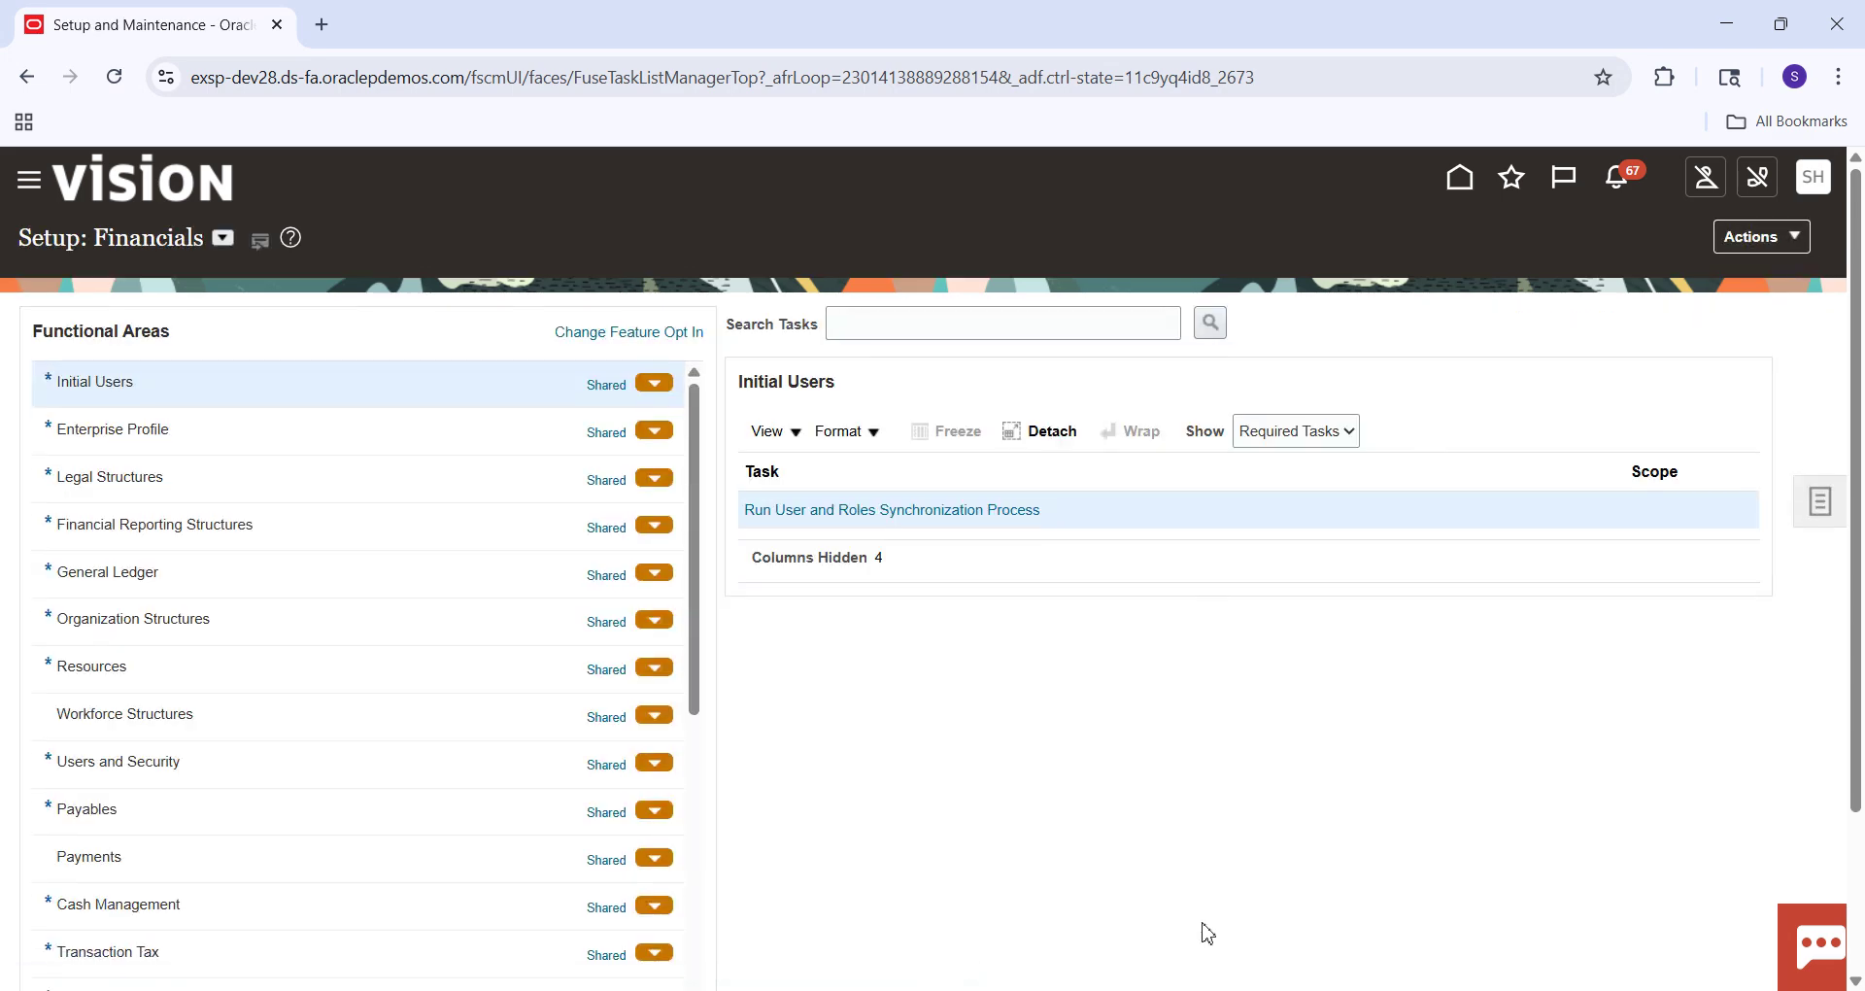
pyautogui.click(1321, 904)
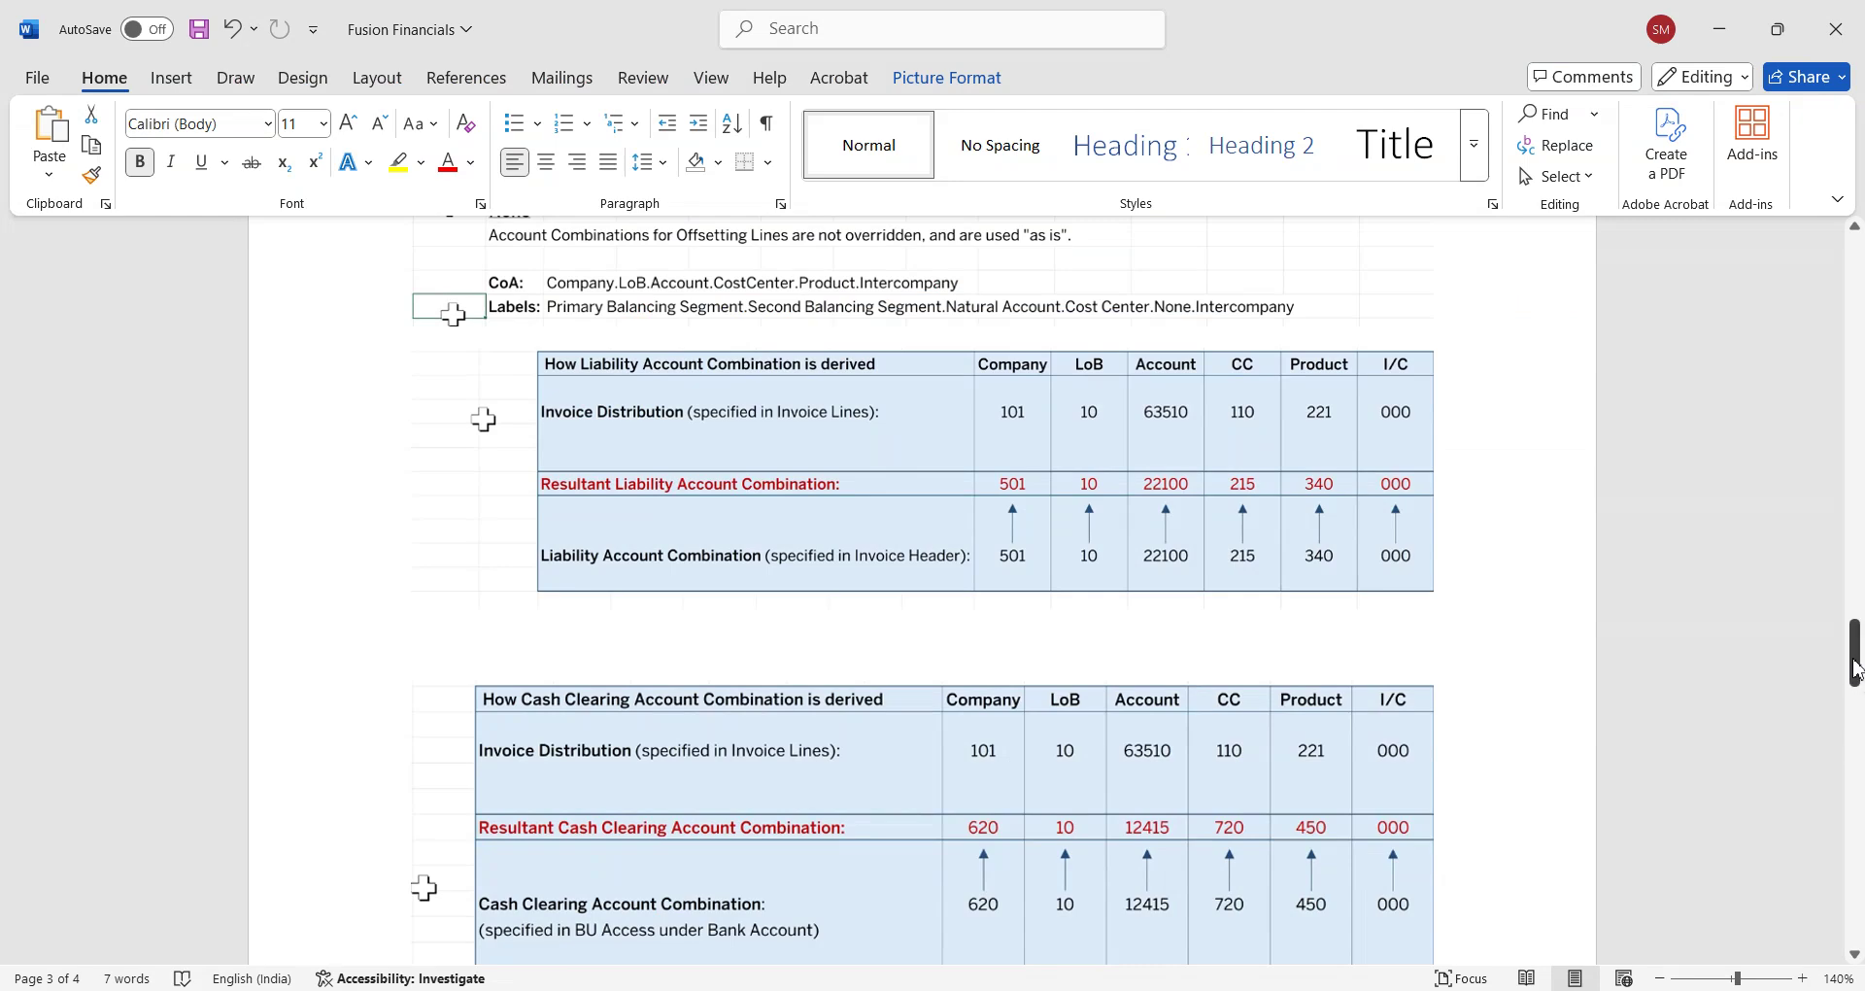
pyautogui.moveTo(1855, 665); pyautogui.dragTo(1855, 819)
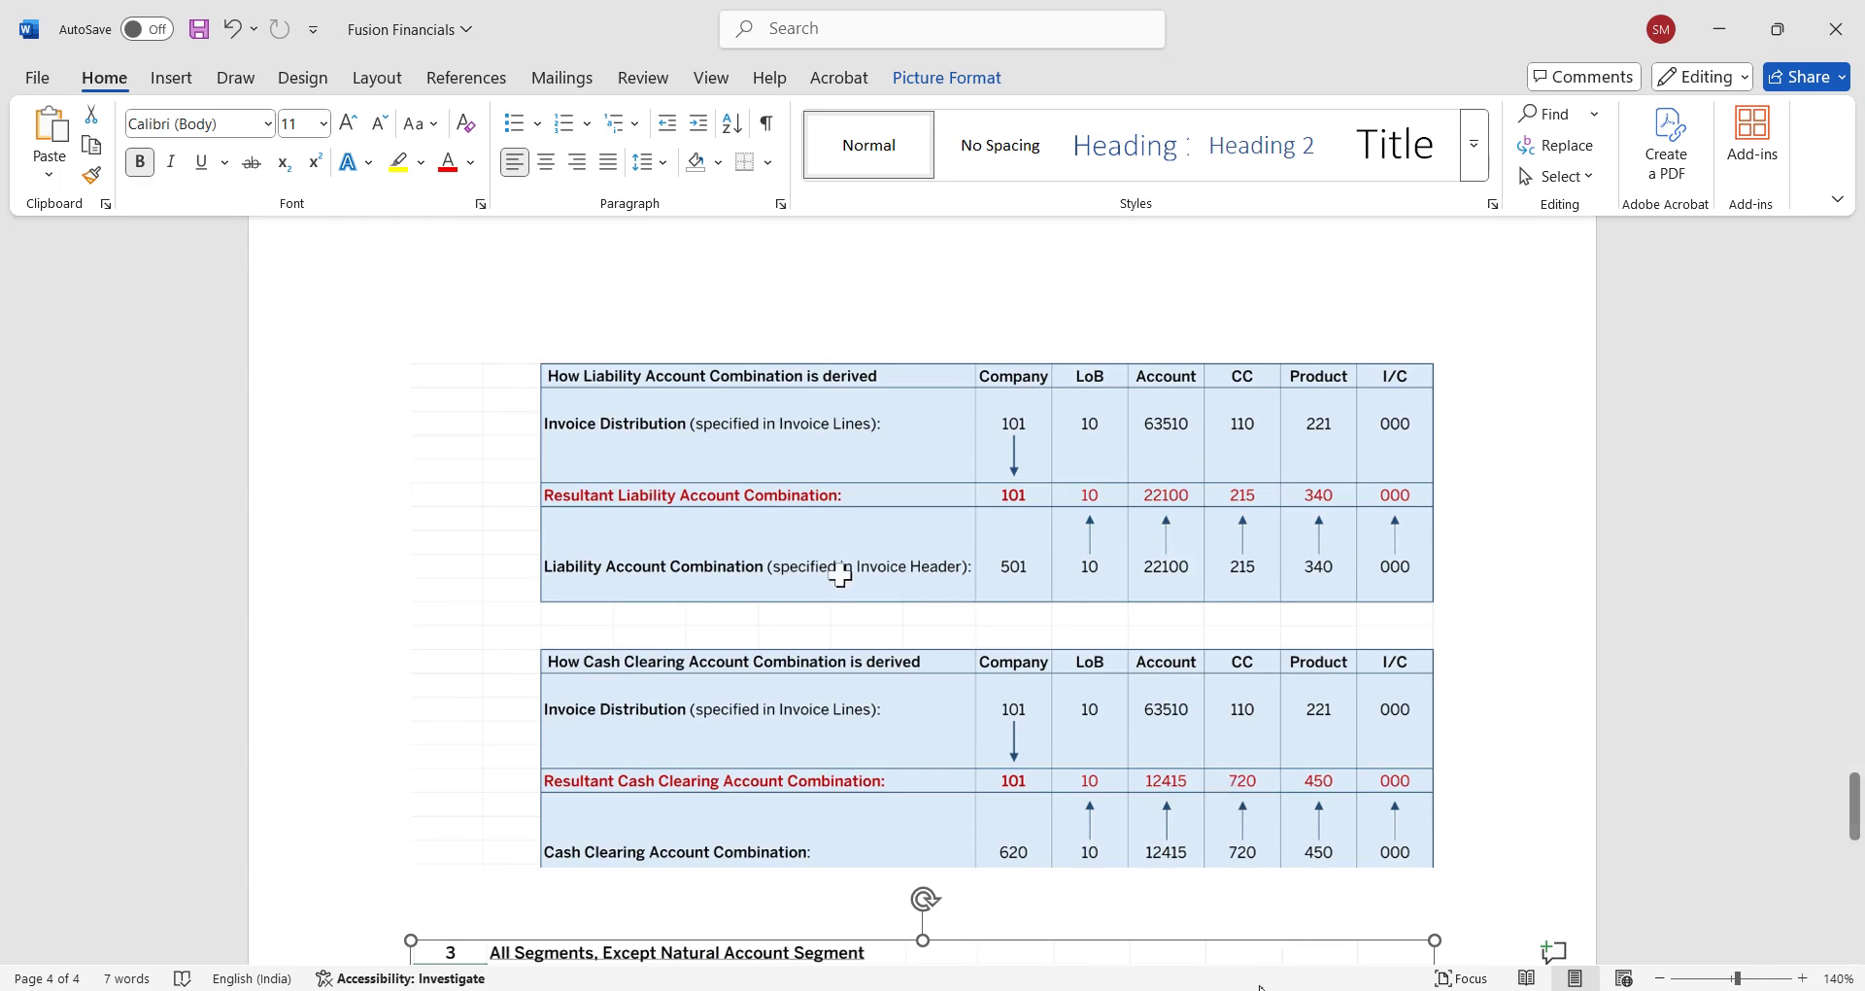
pyautogui.moveTo(964, 985)
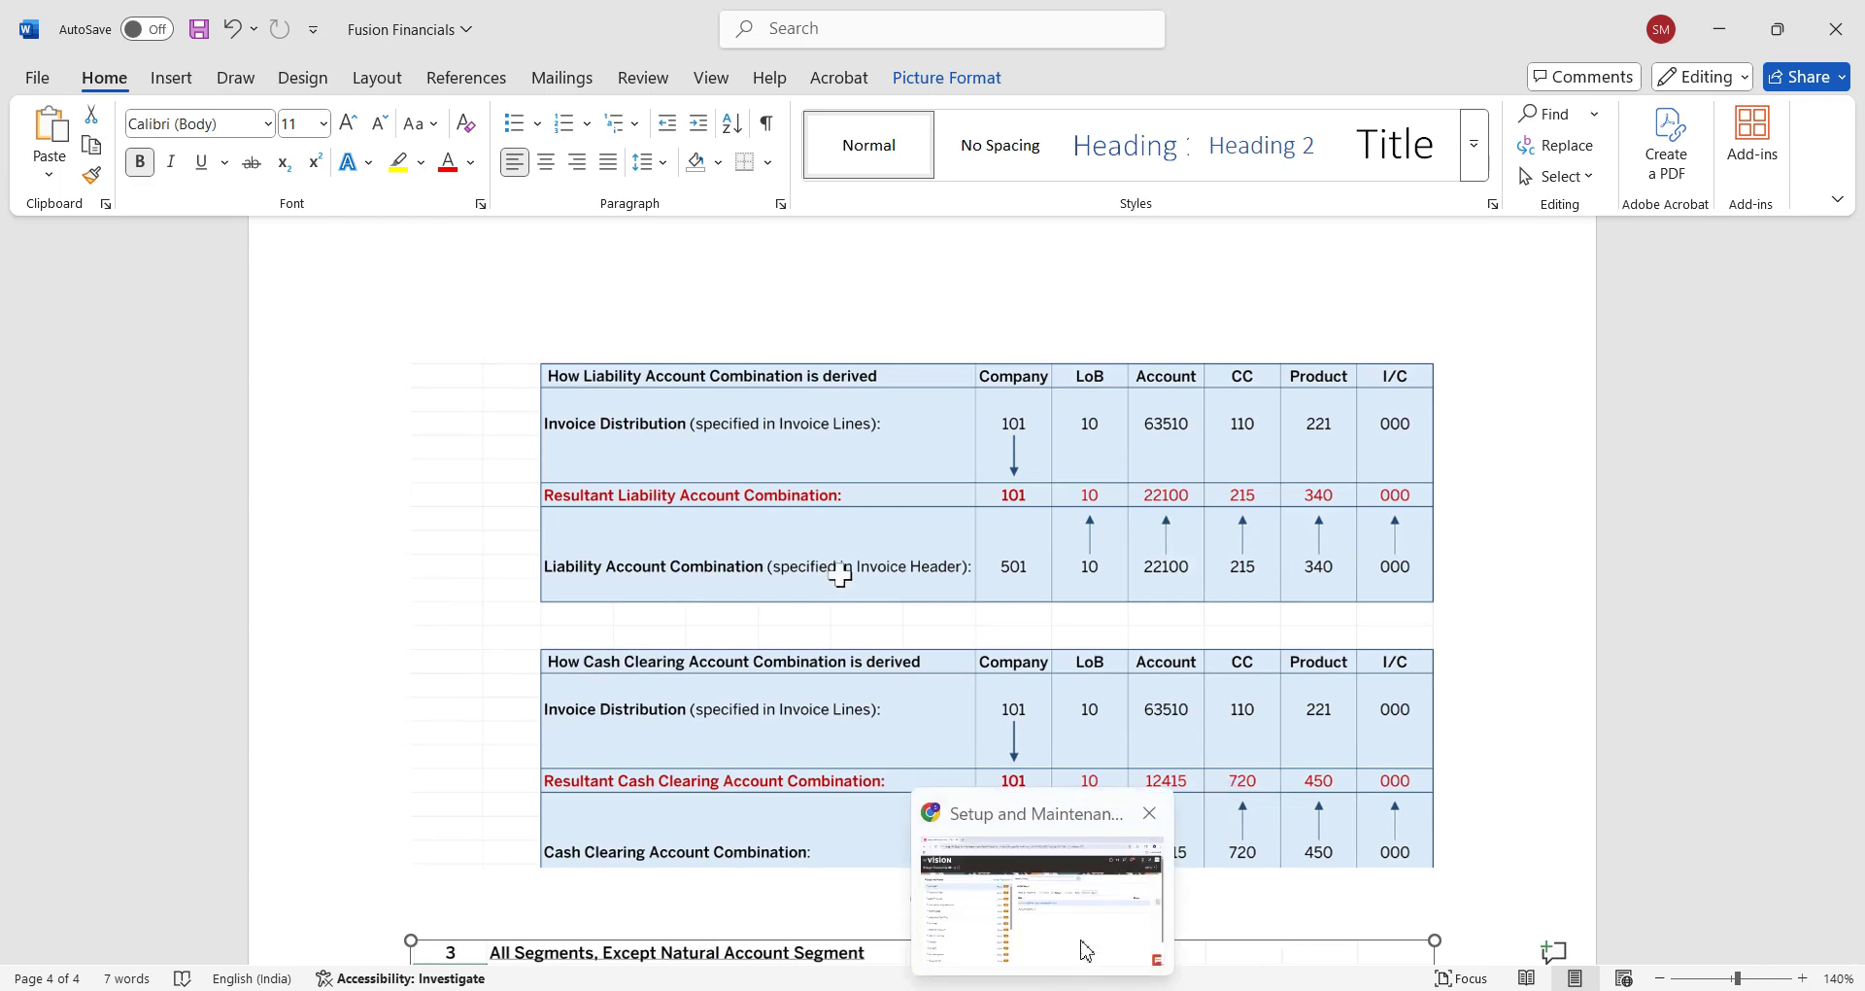
pyautogui.click(1083, 947)
pyautogui.click(1458, 184)
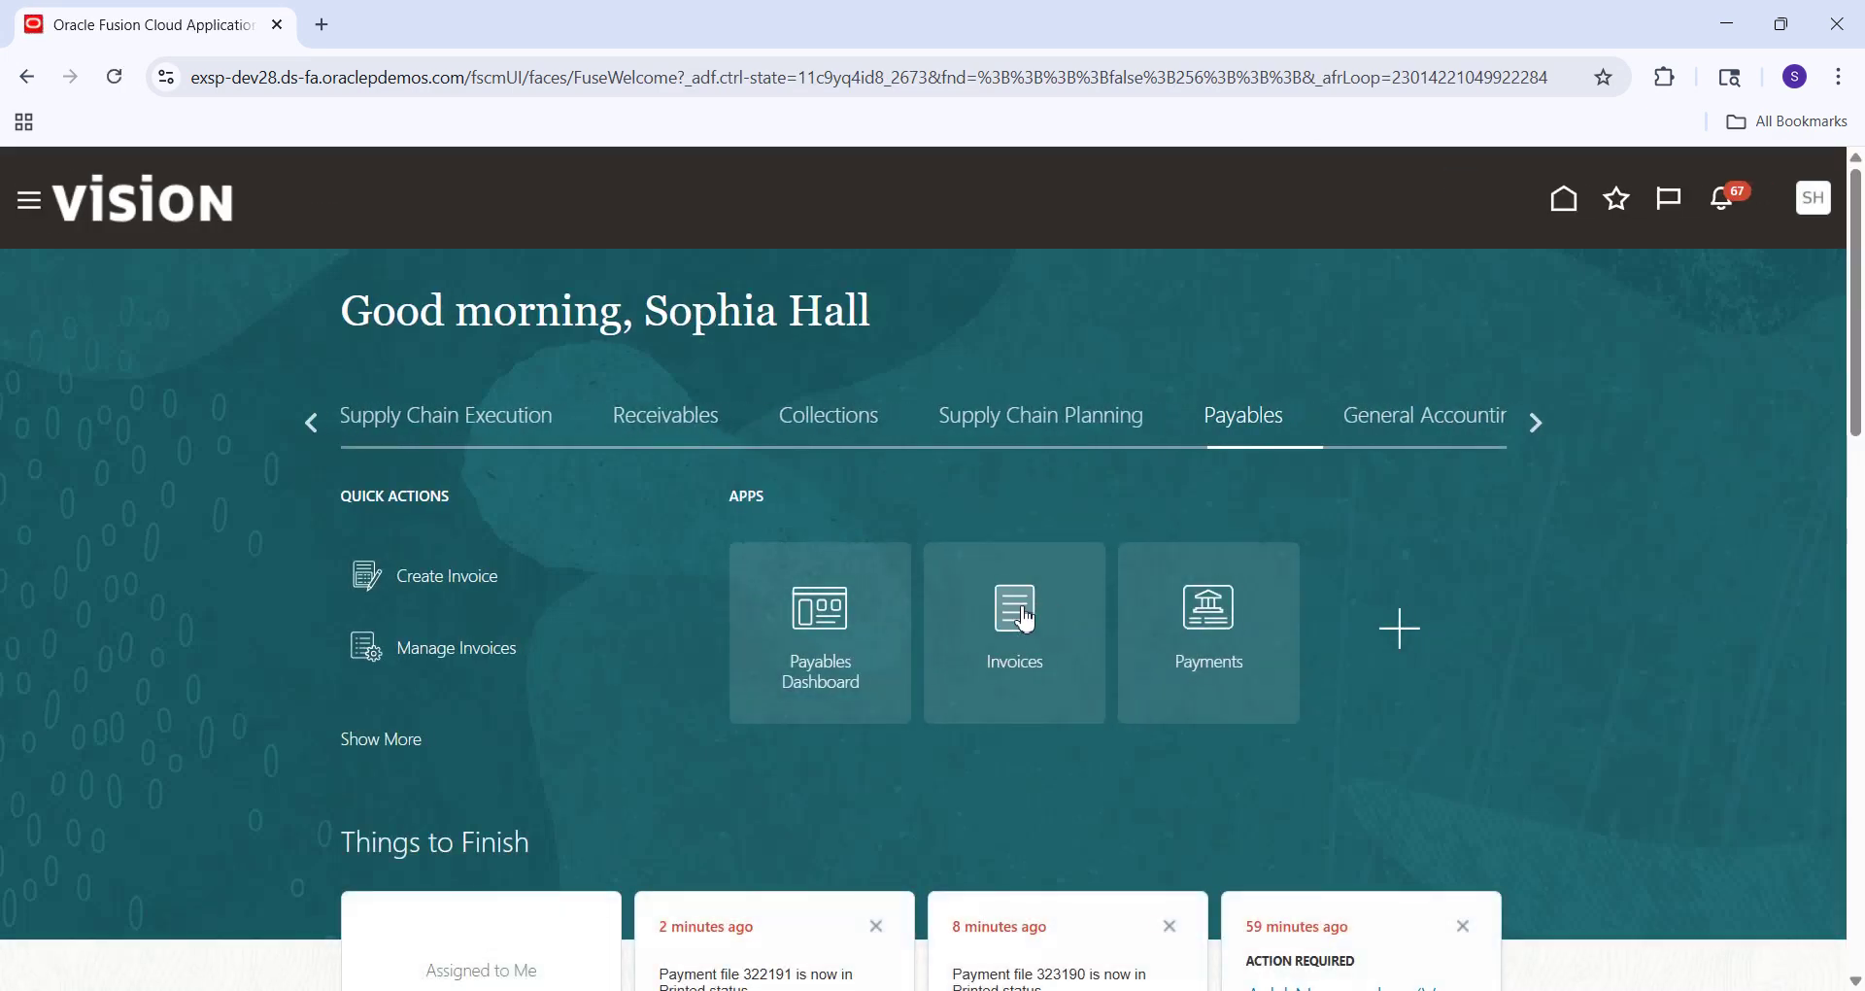
# Go to the Invoices work area, briefly view Manage Invoices, then start Create Invoice.
pyautogui.click(1019, 608)
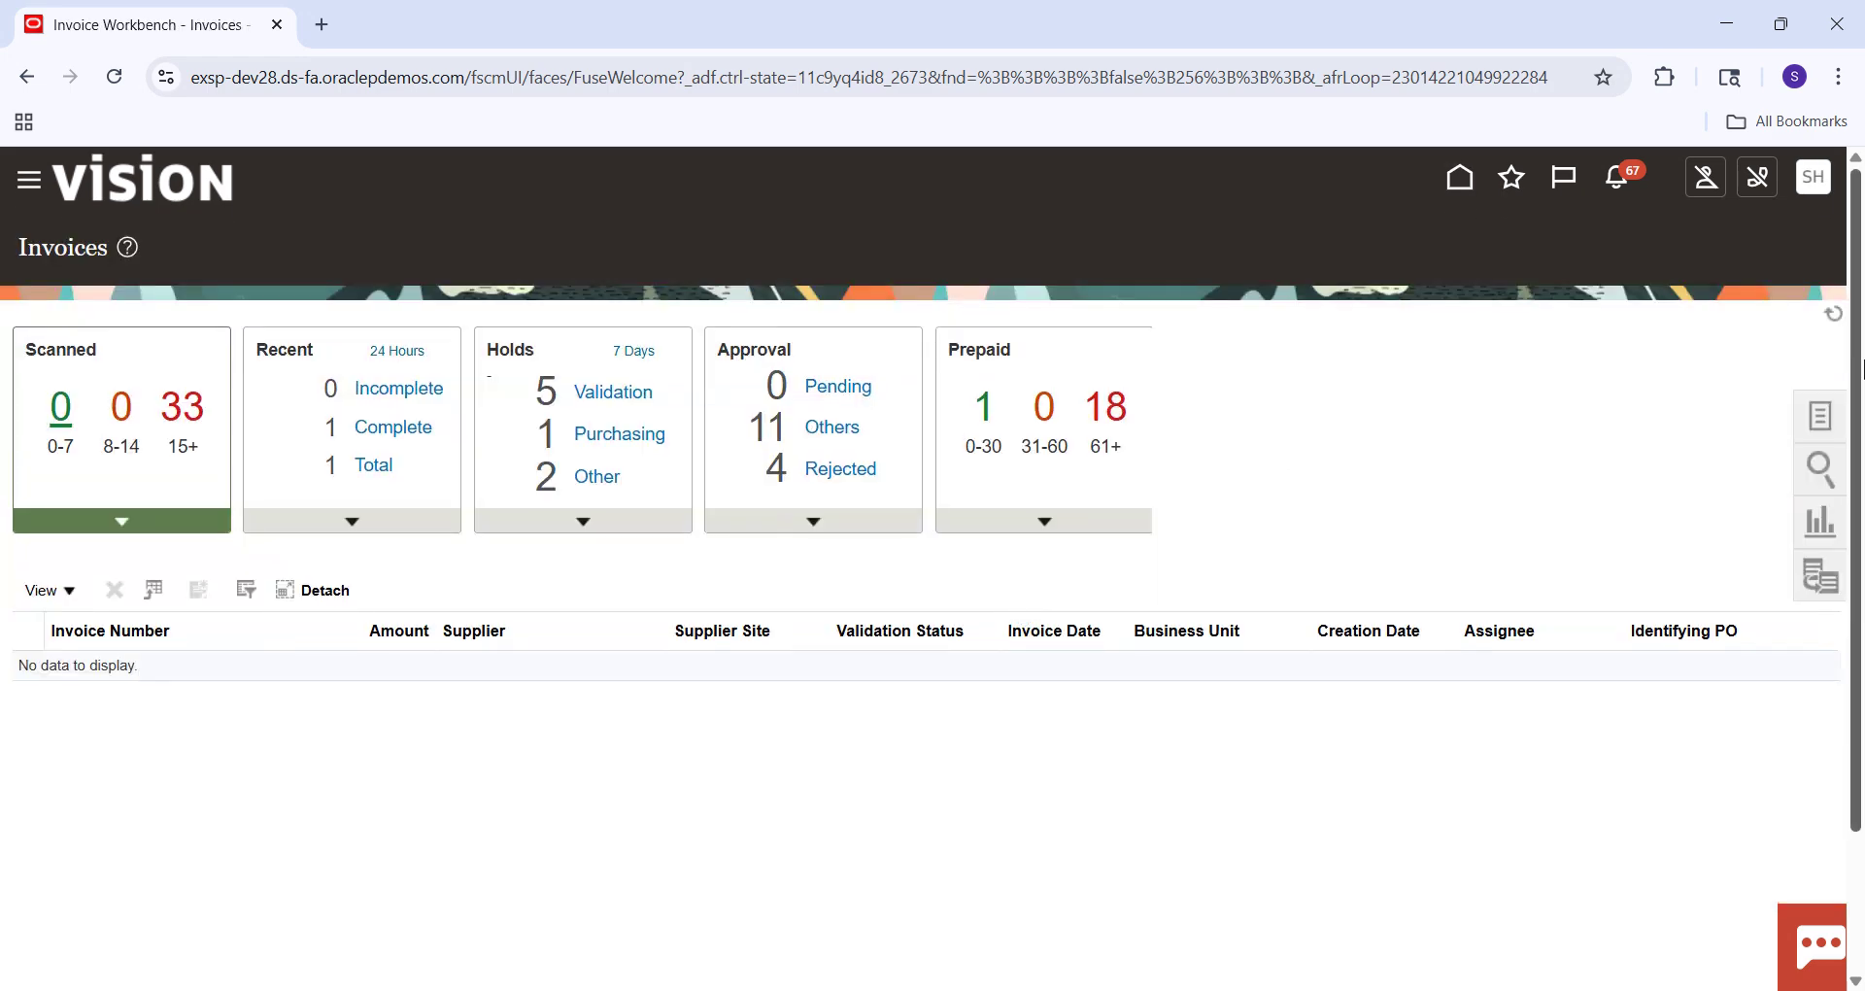
pyautogui.click(1819, 417)
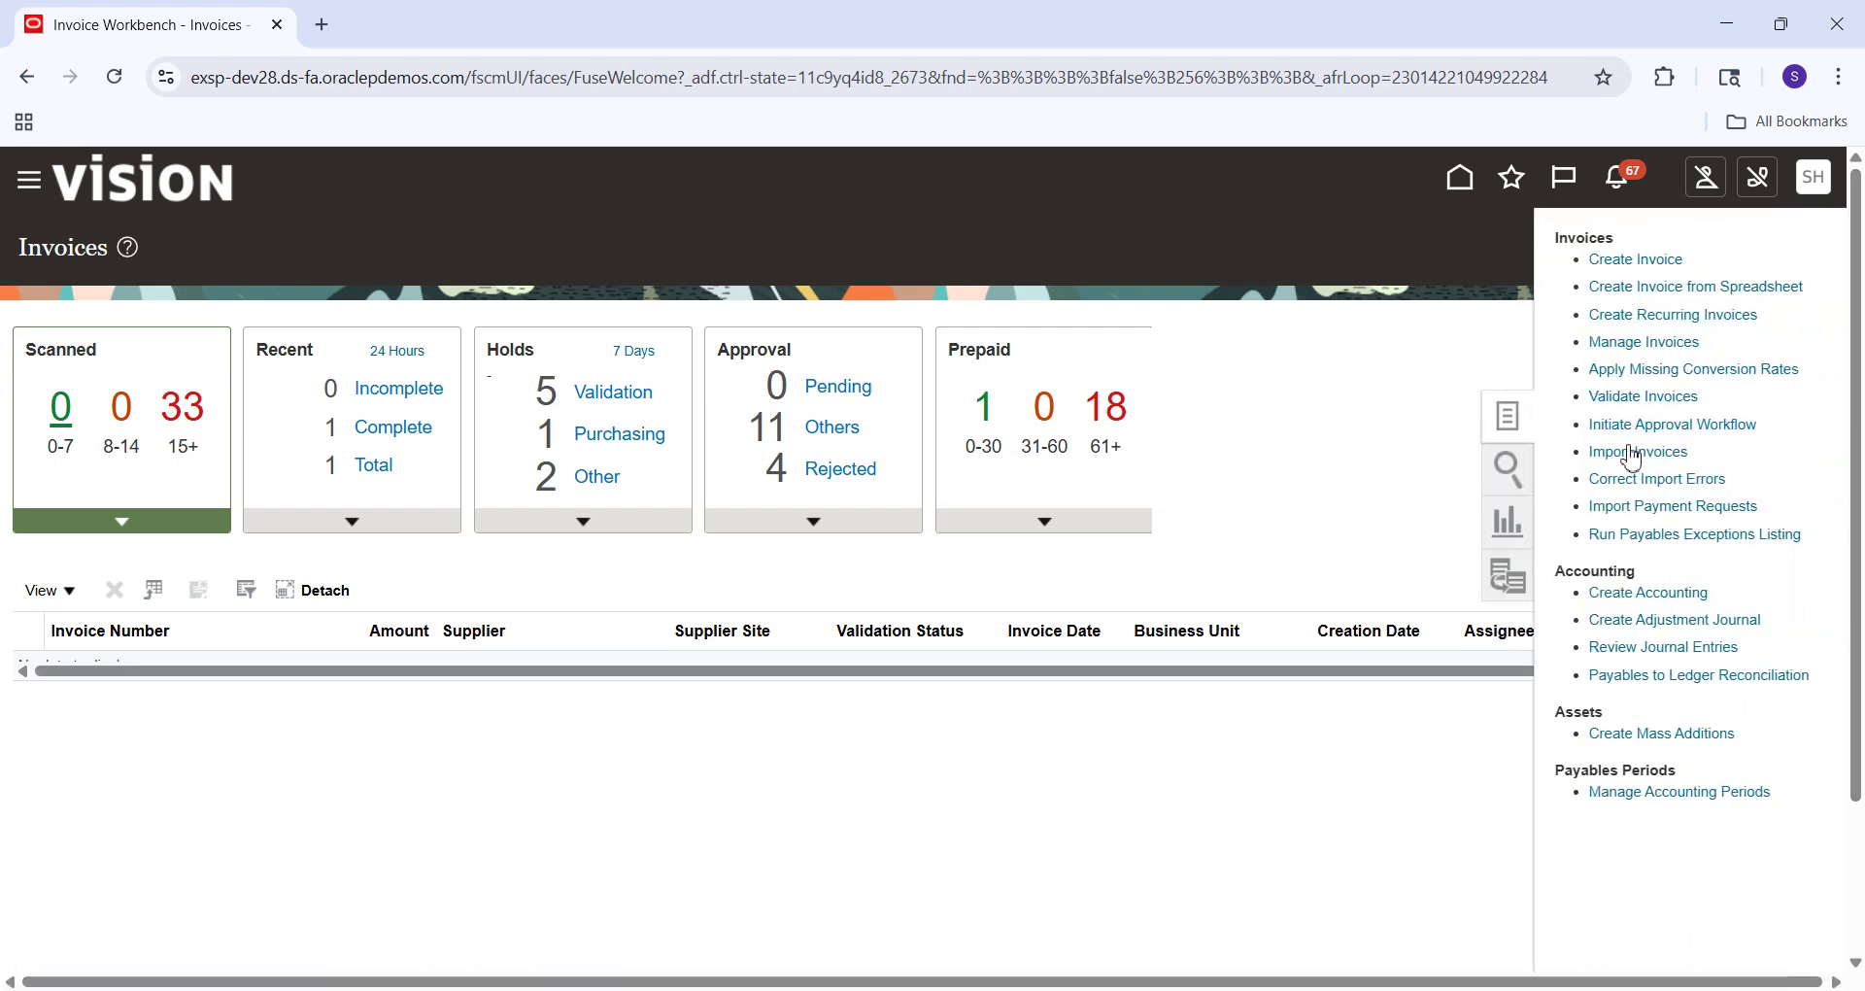
pyautogui.click(1648, 343)
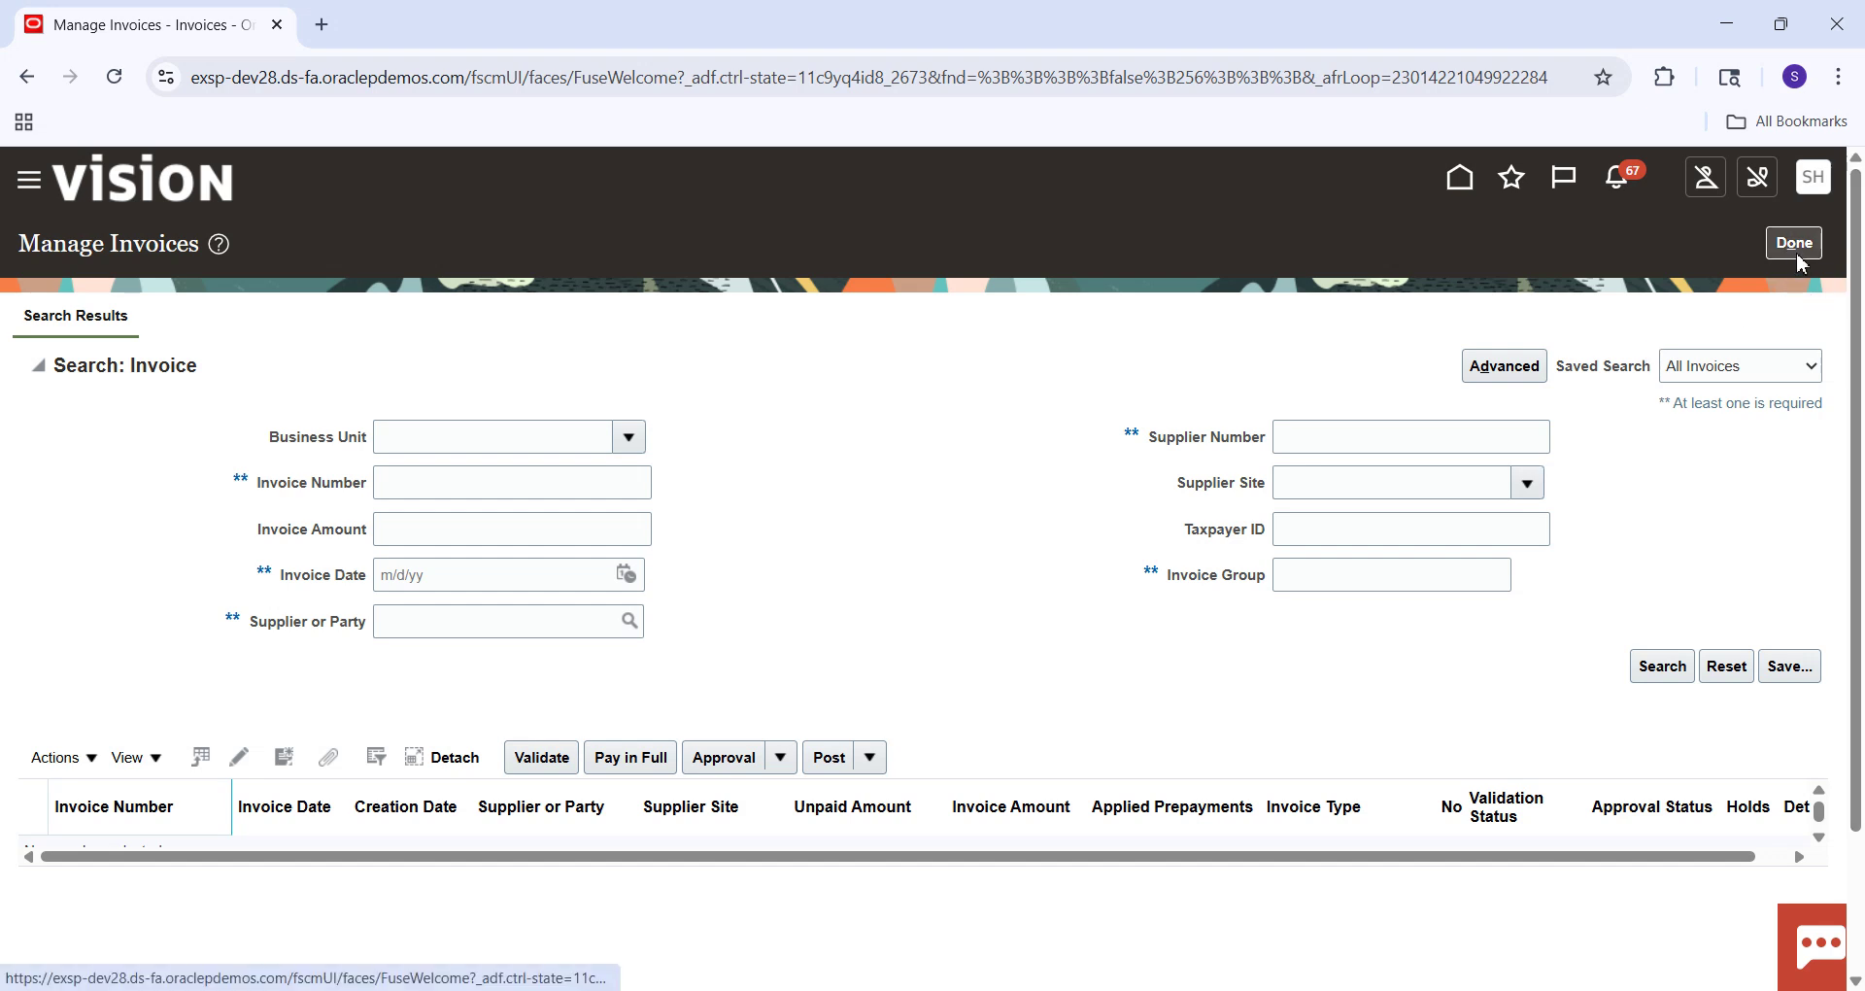
pyautogui.click(1798, 260)
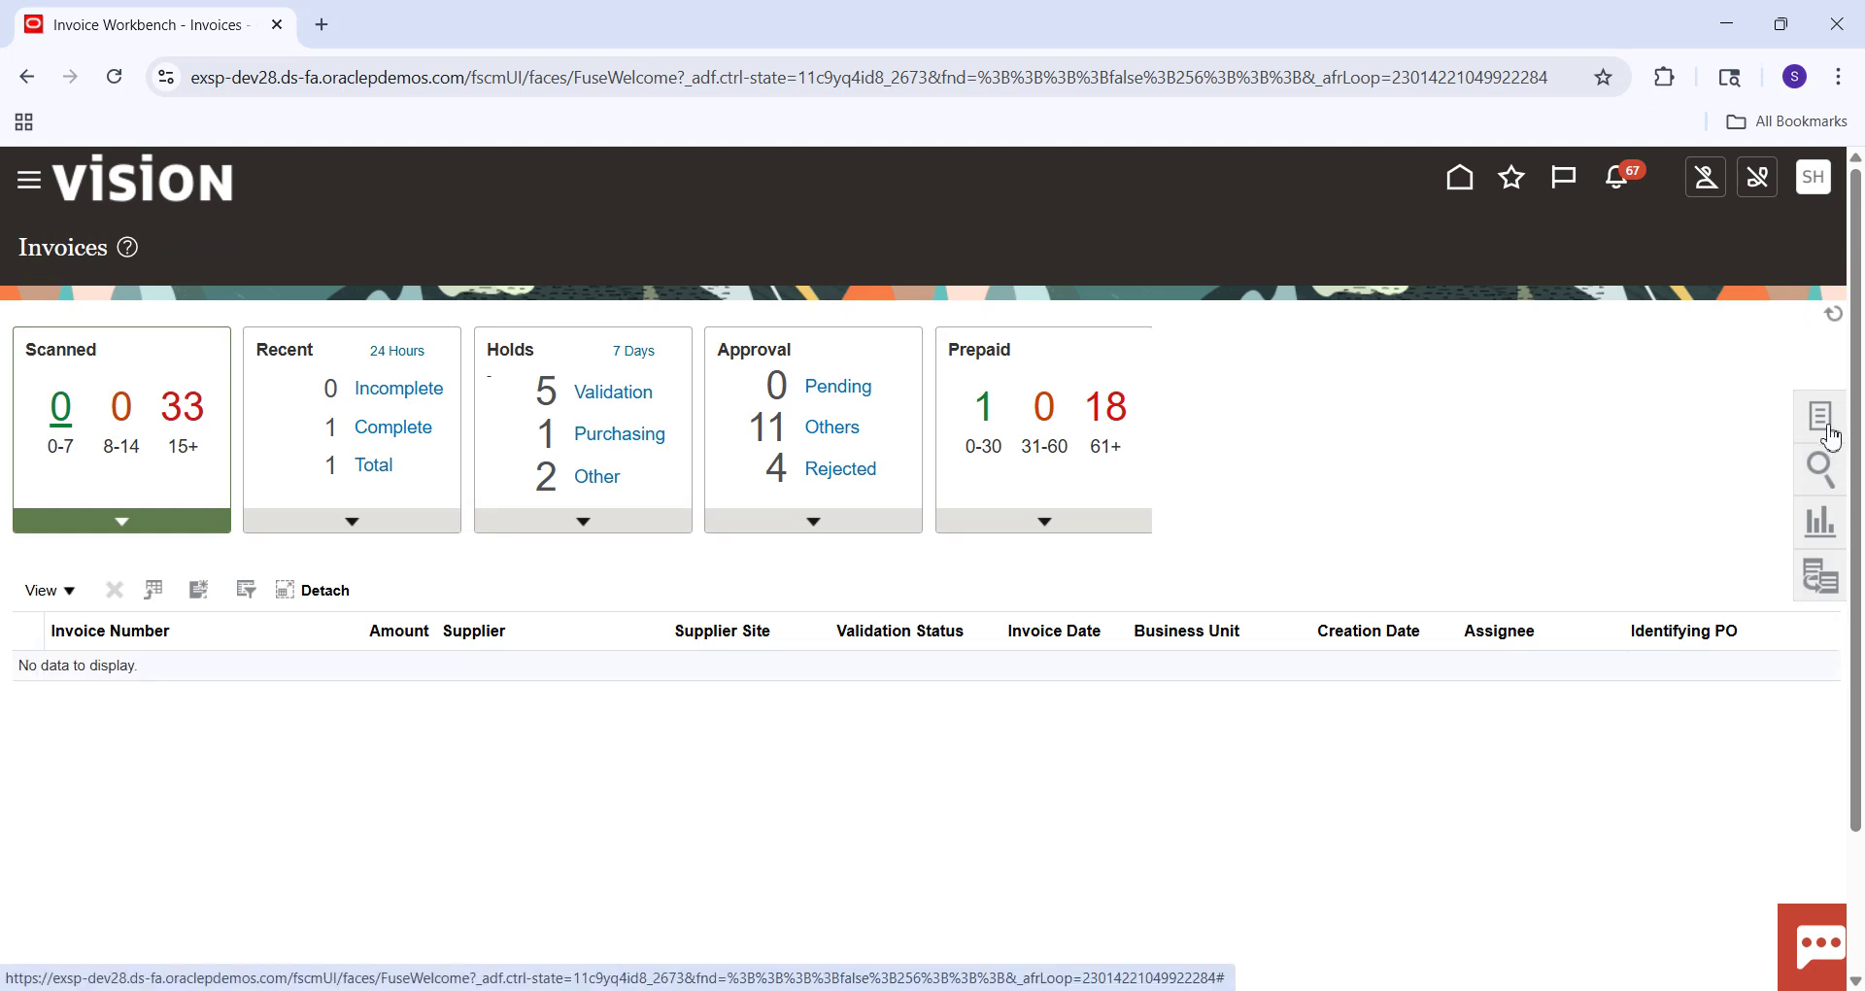
pyautogui.click(1832, 435)
pyautogui.click(1615, 264)
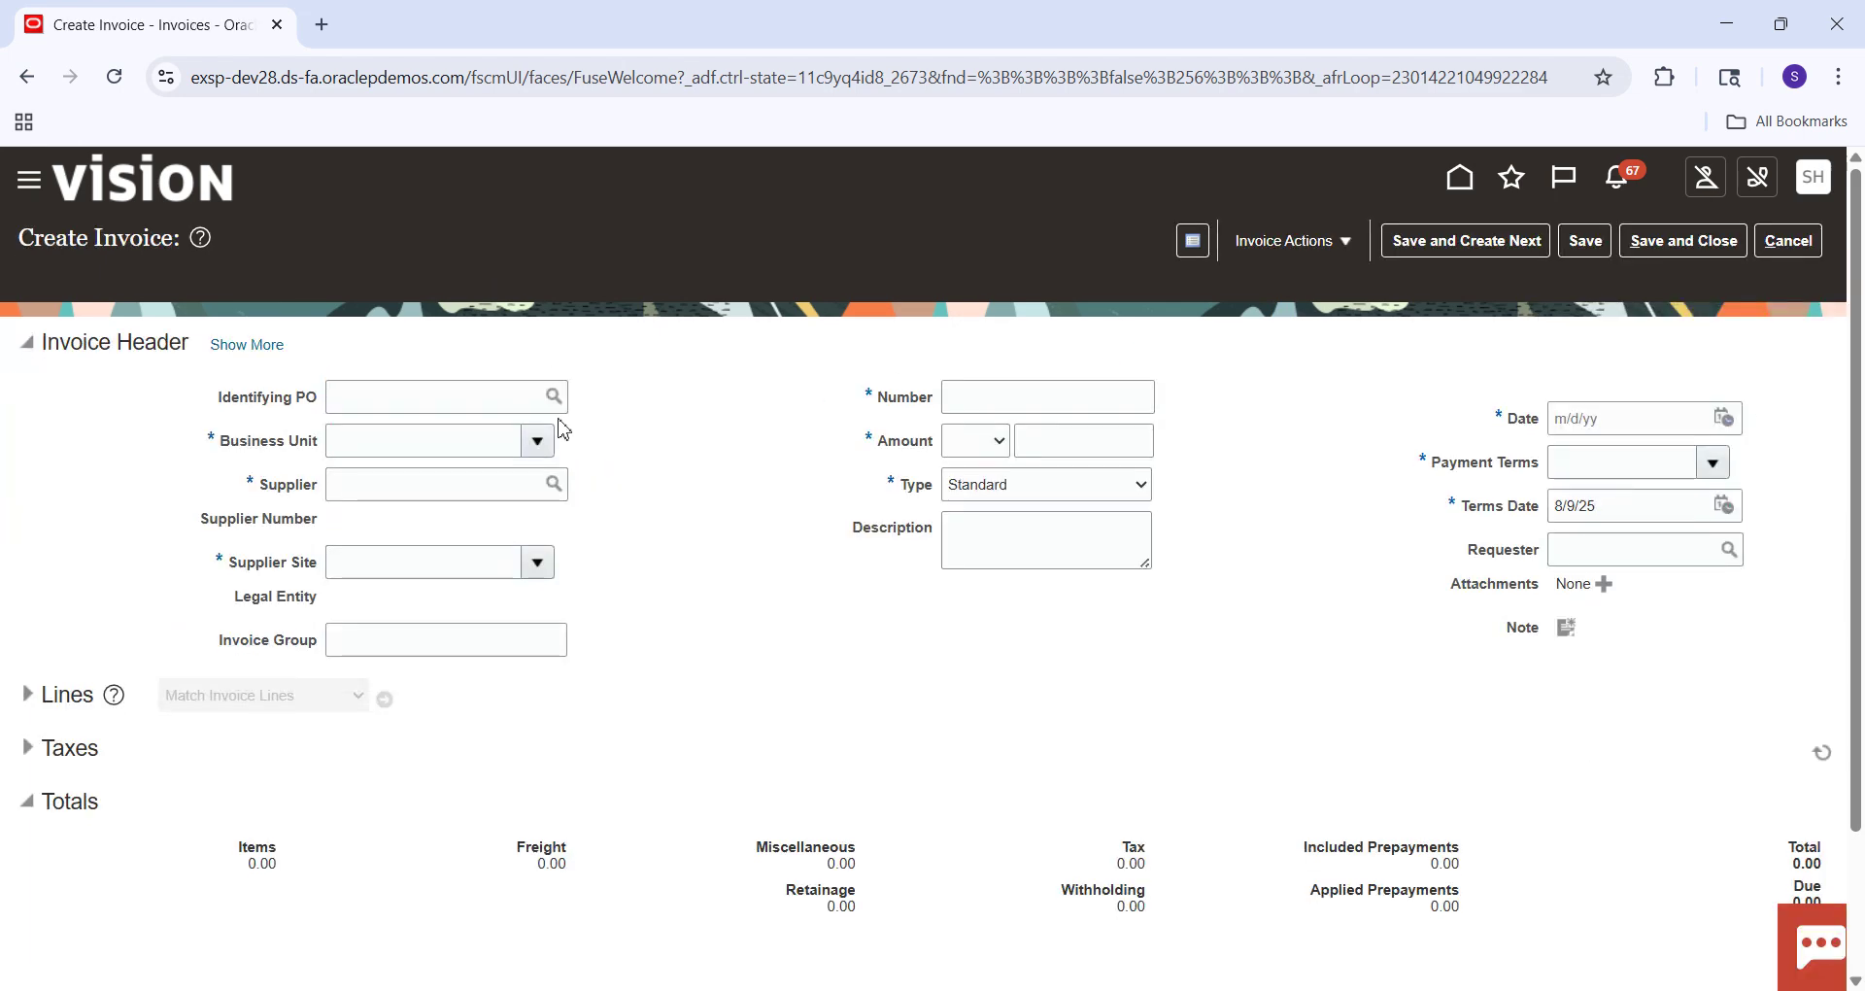
# Set the invoice's business unit to US1 Business Unit and supplier to Staples.
pyautogui.click(395, 447)
pyautogui.write('Y')
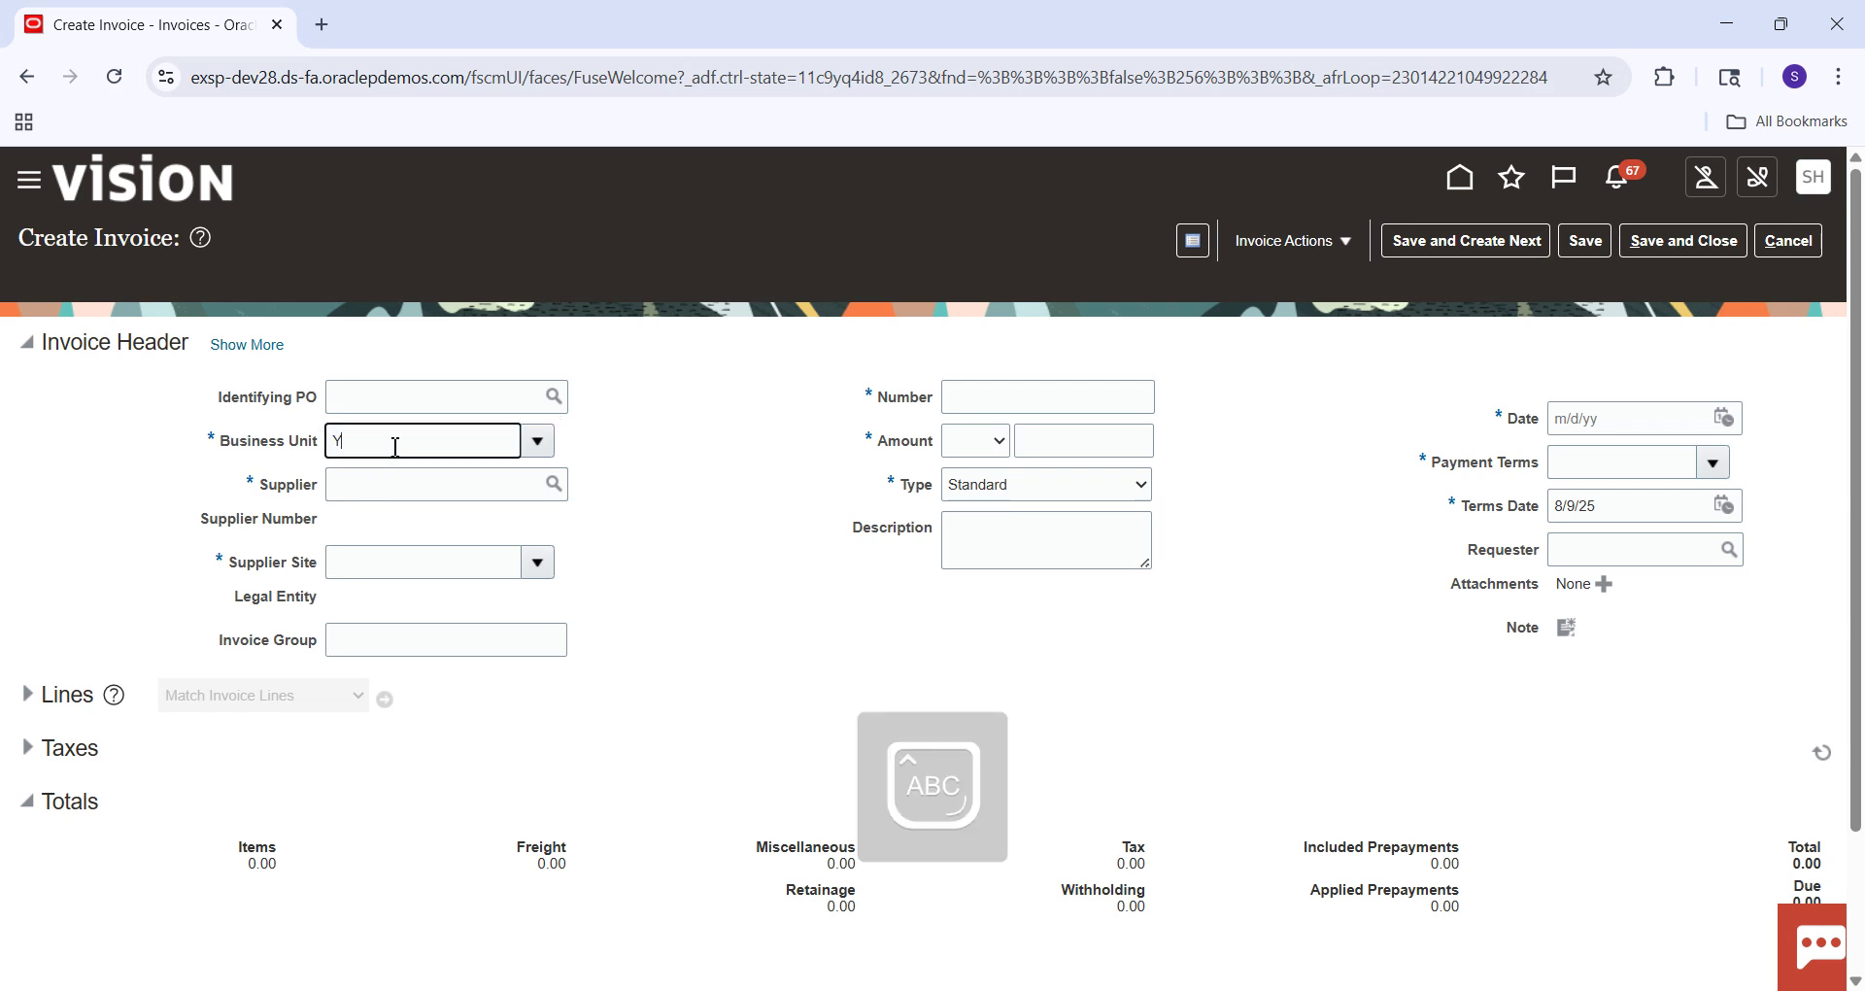
pyautogui.press('BackSpace')
pyautogui.write('US1')
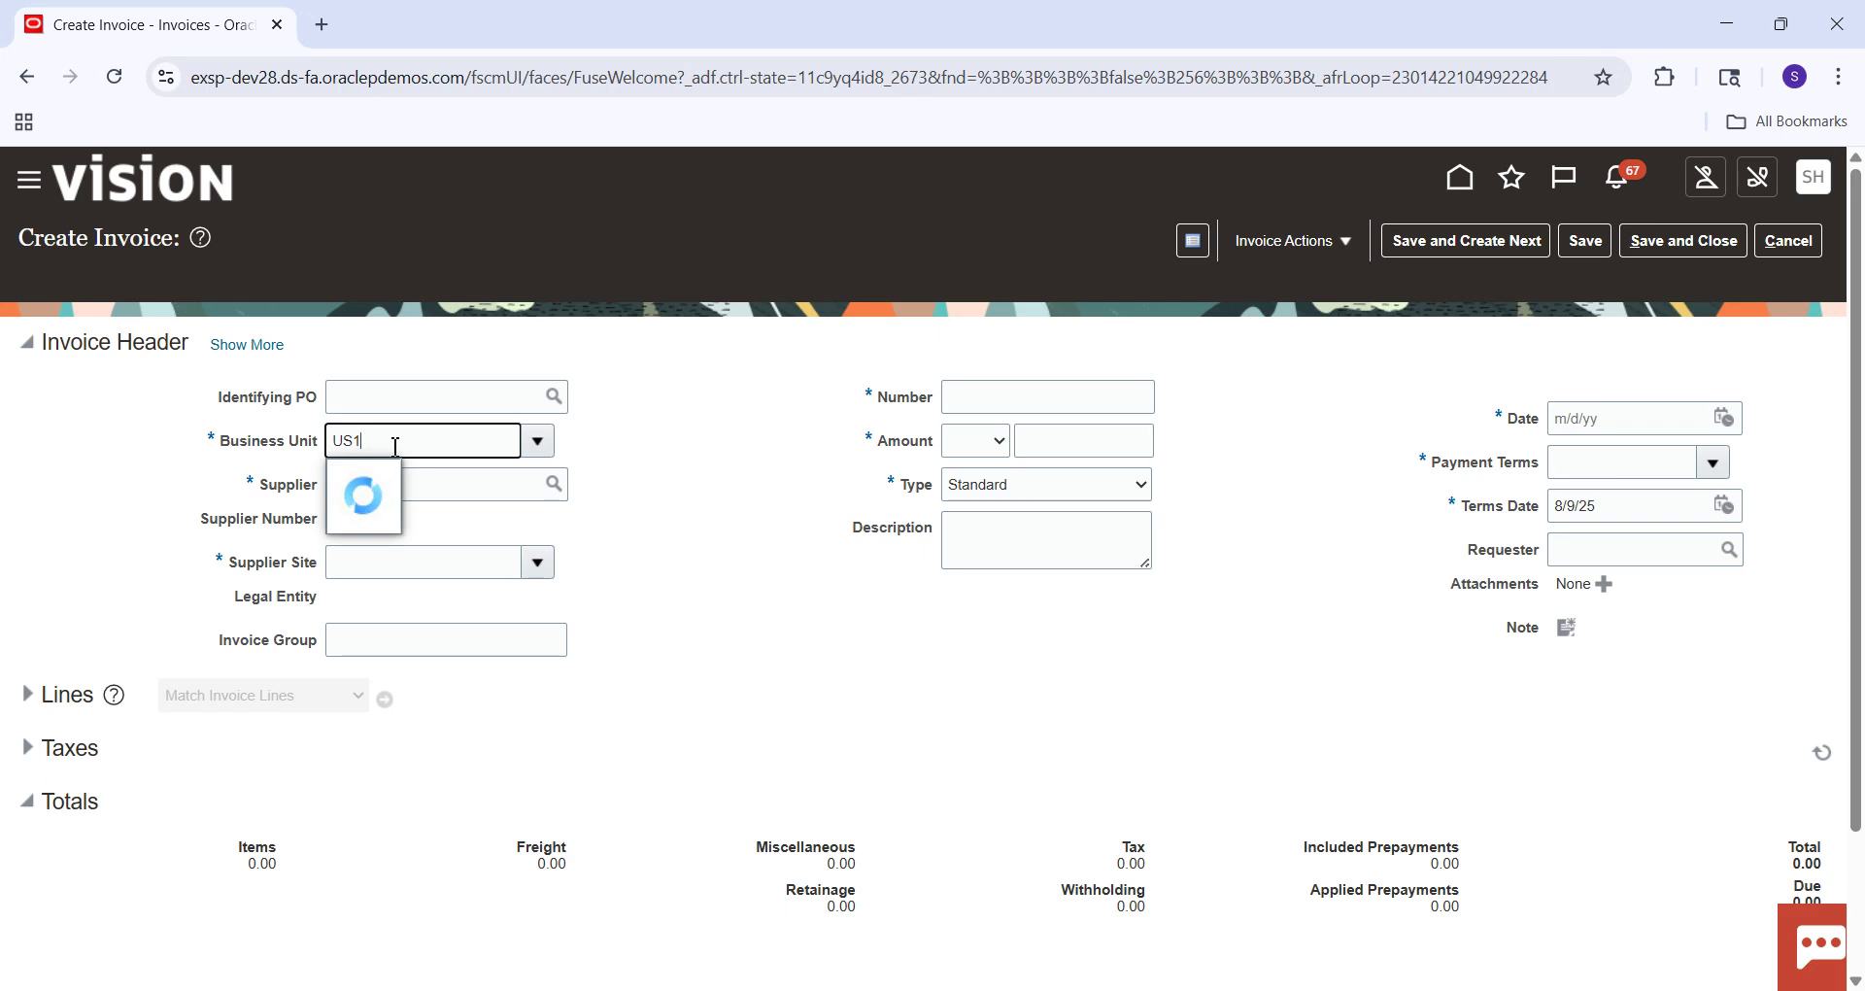
pyautogui.press('Tab')
pyautogui.write('sTAPLE')
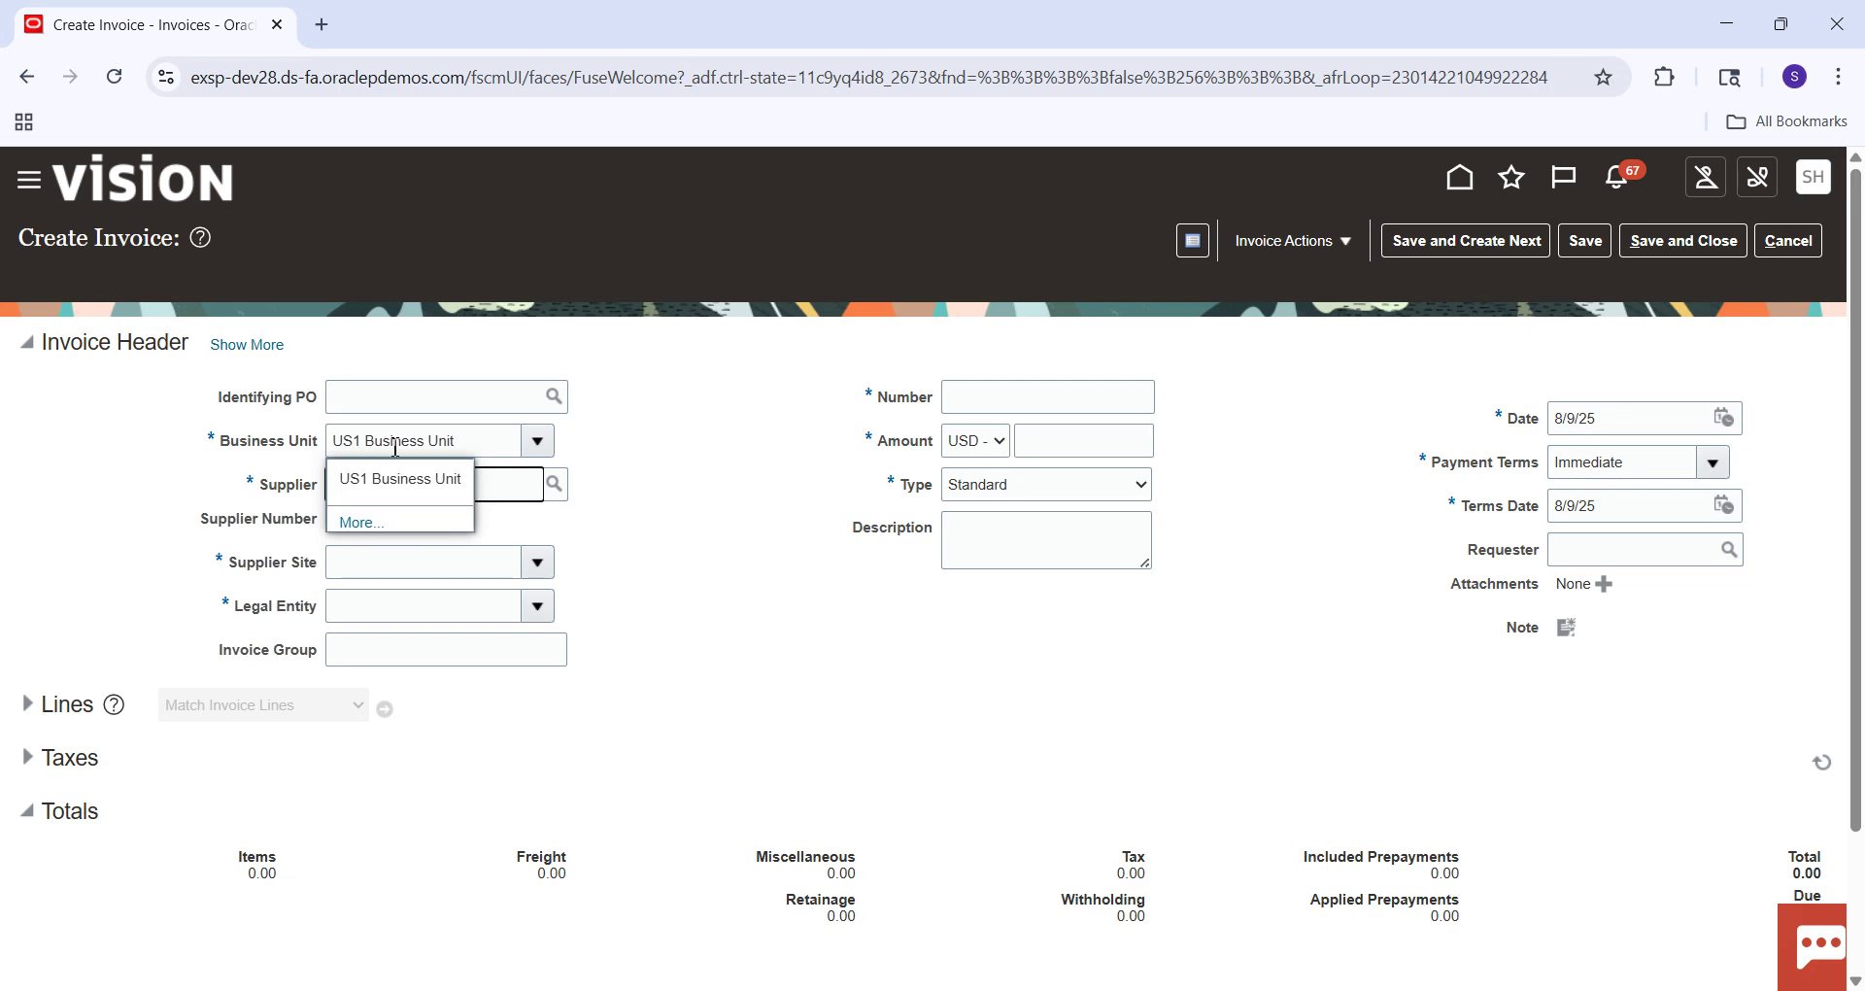
pyautogui.click(492, 483)
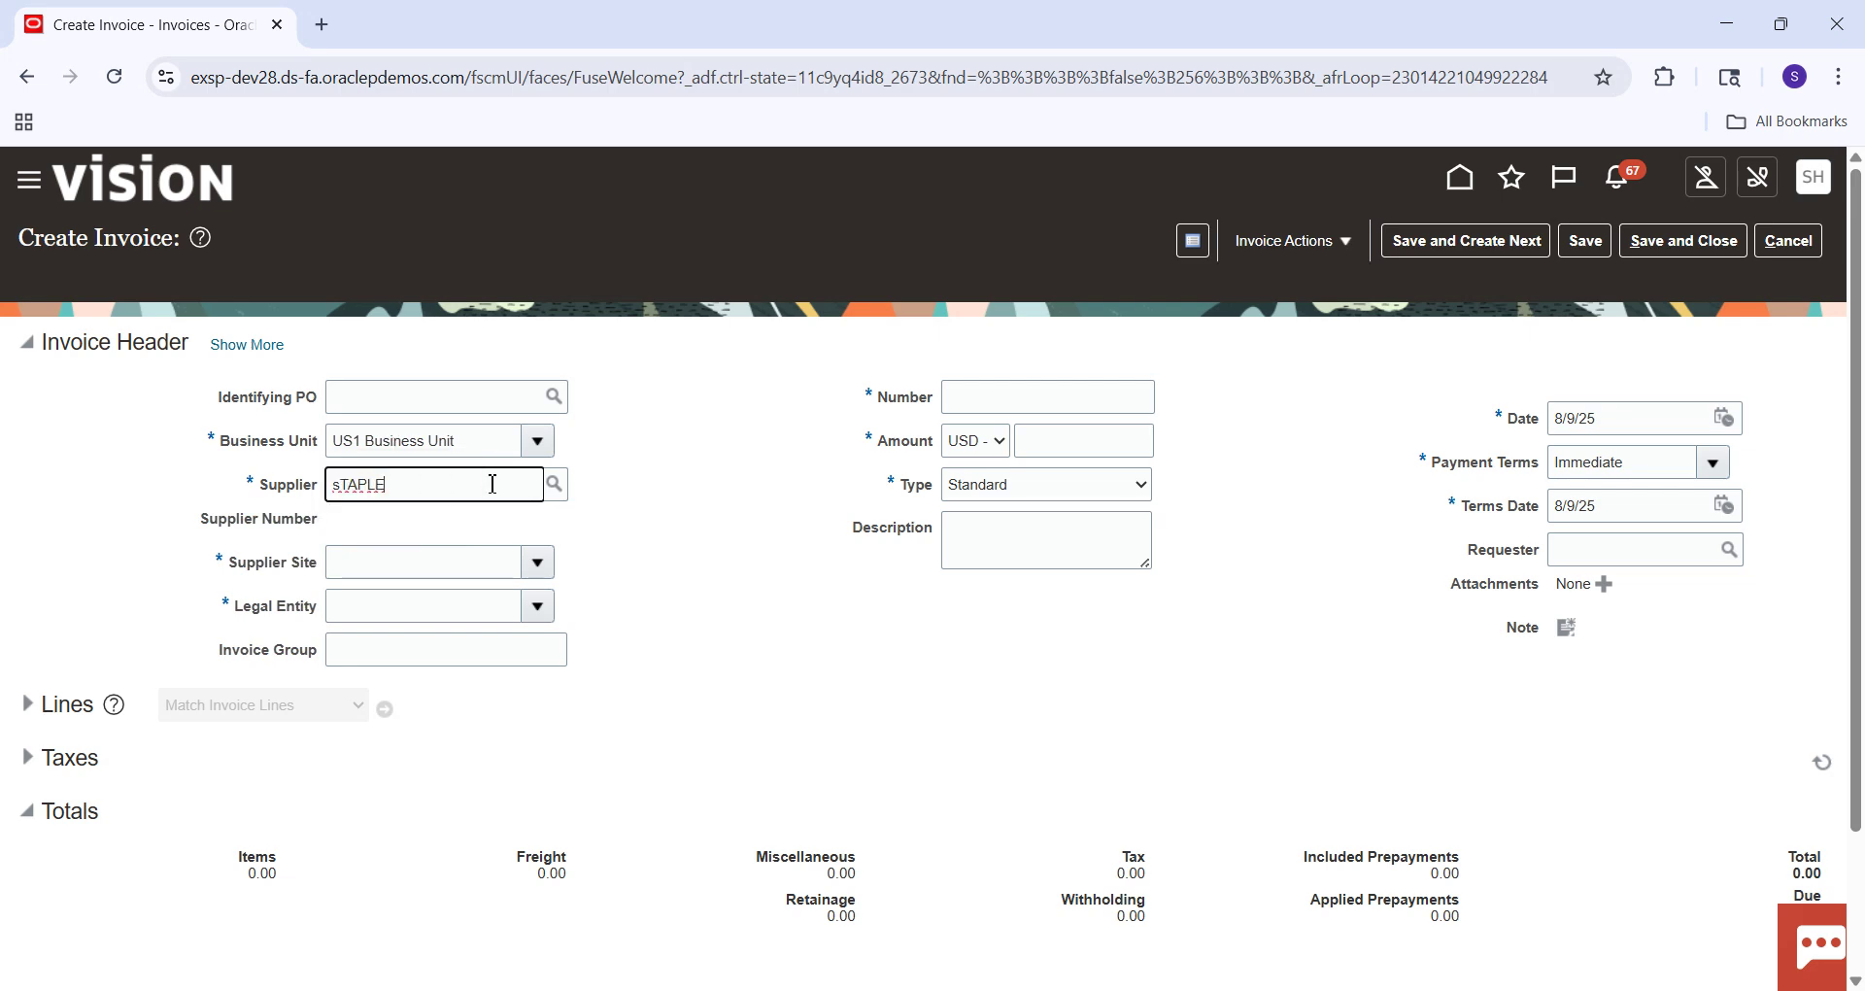
pyautogui.click(472, 524)
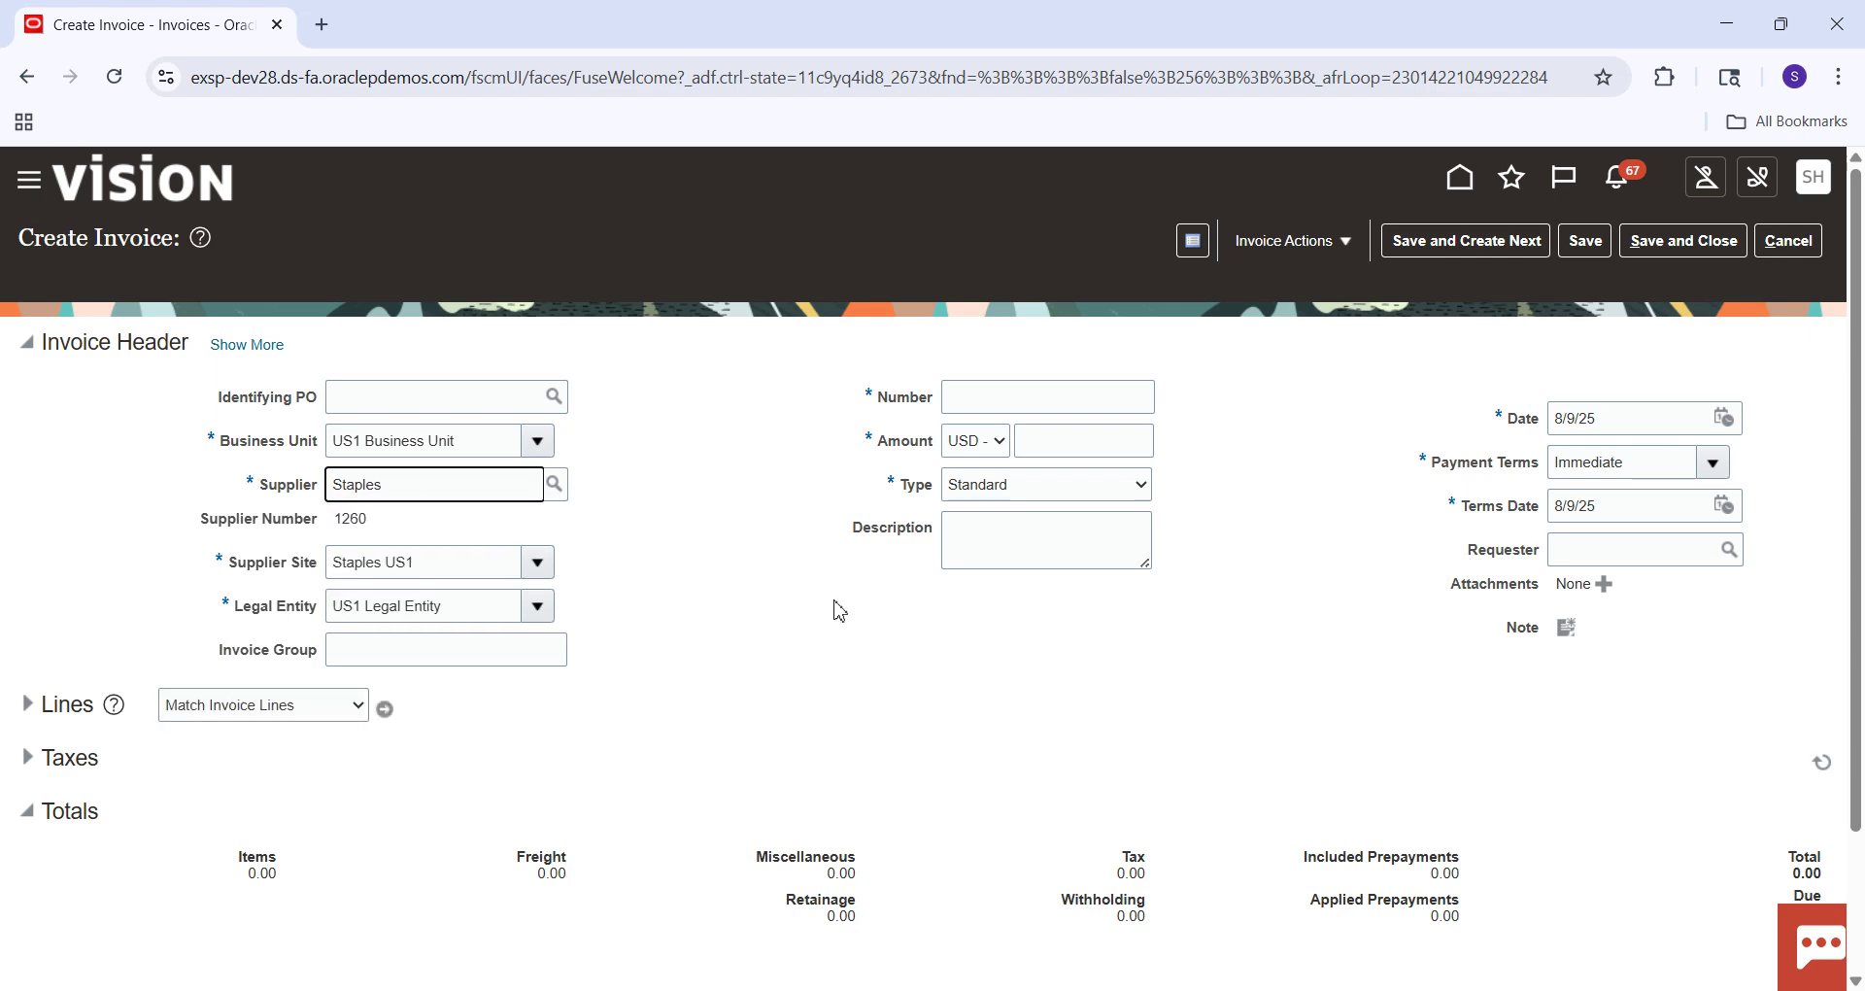
# Enter invoice number 8005 and amount 500.00.
pyautogui.click(1032, 399)
pyautogui.write('8005')
pyautogui.press('Tab')
pyautogui.click(1091, 437)
pyautogui.write('500')
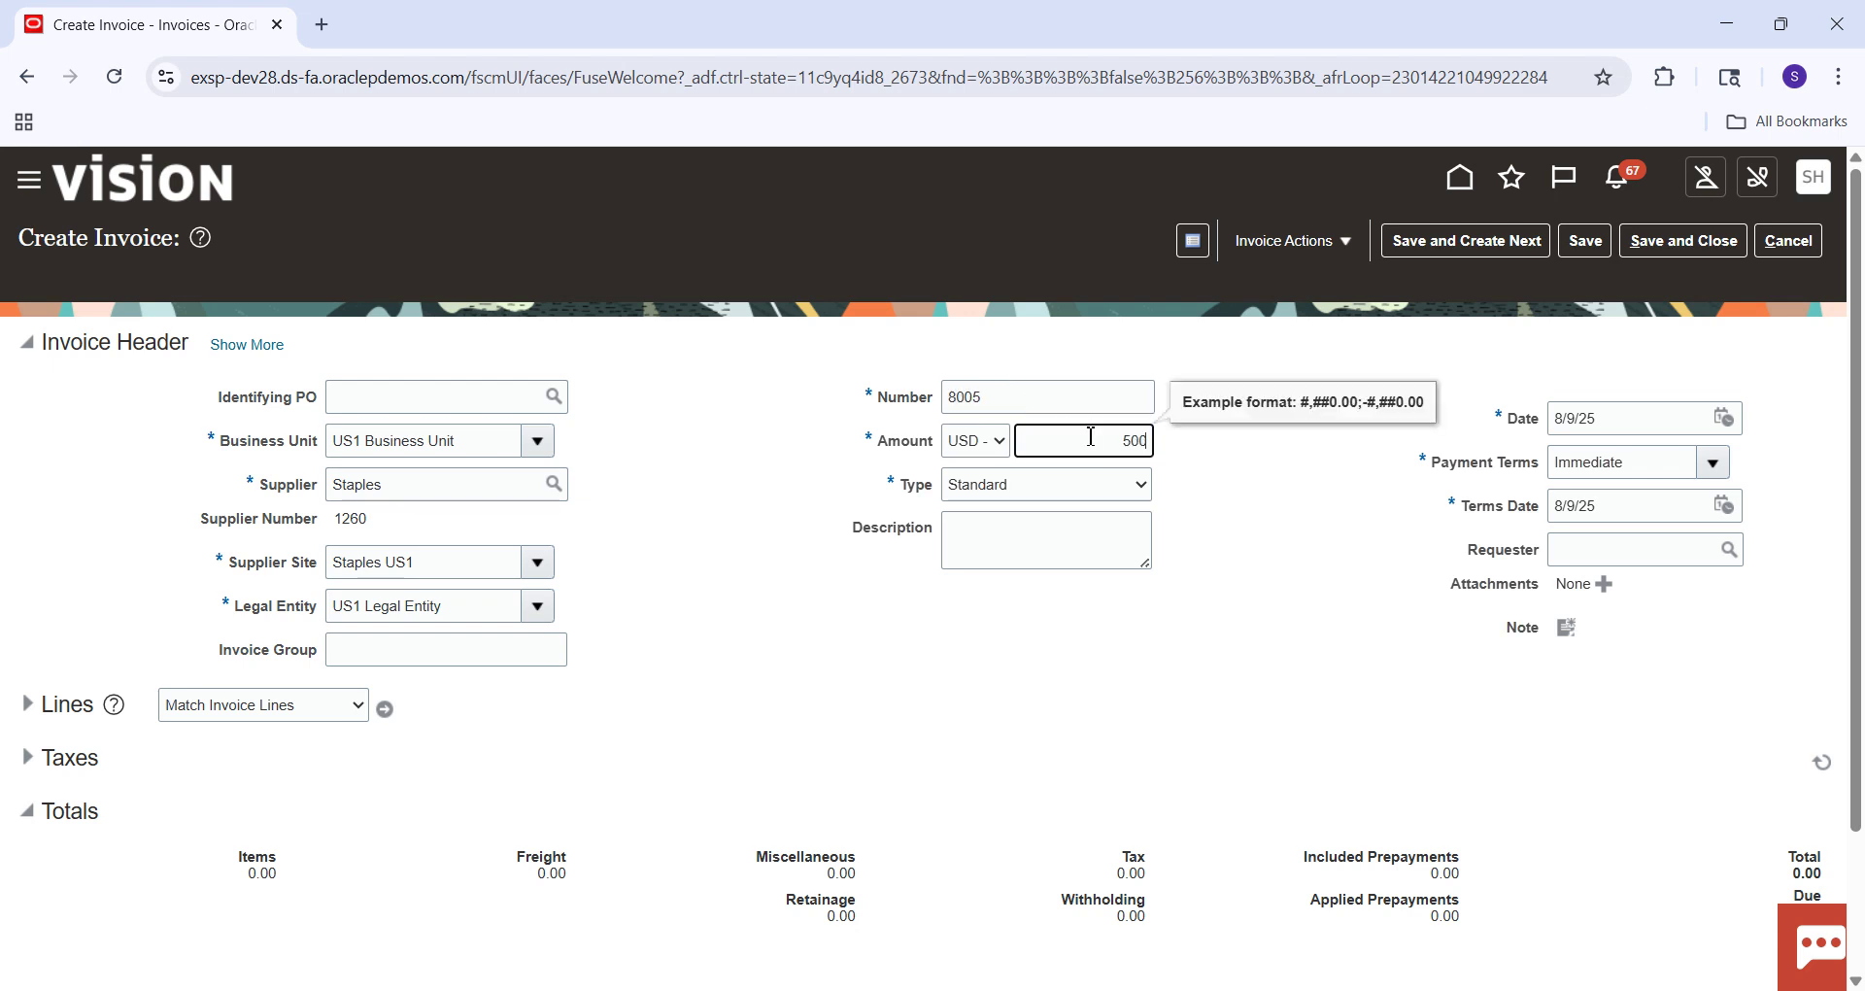
pyautogui.click(1259, 510)
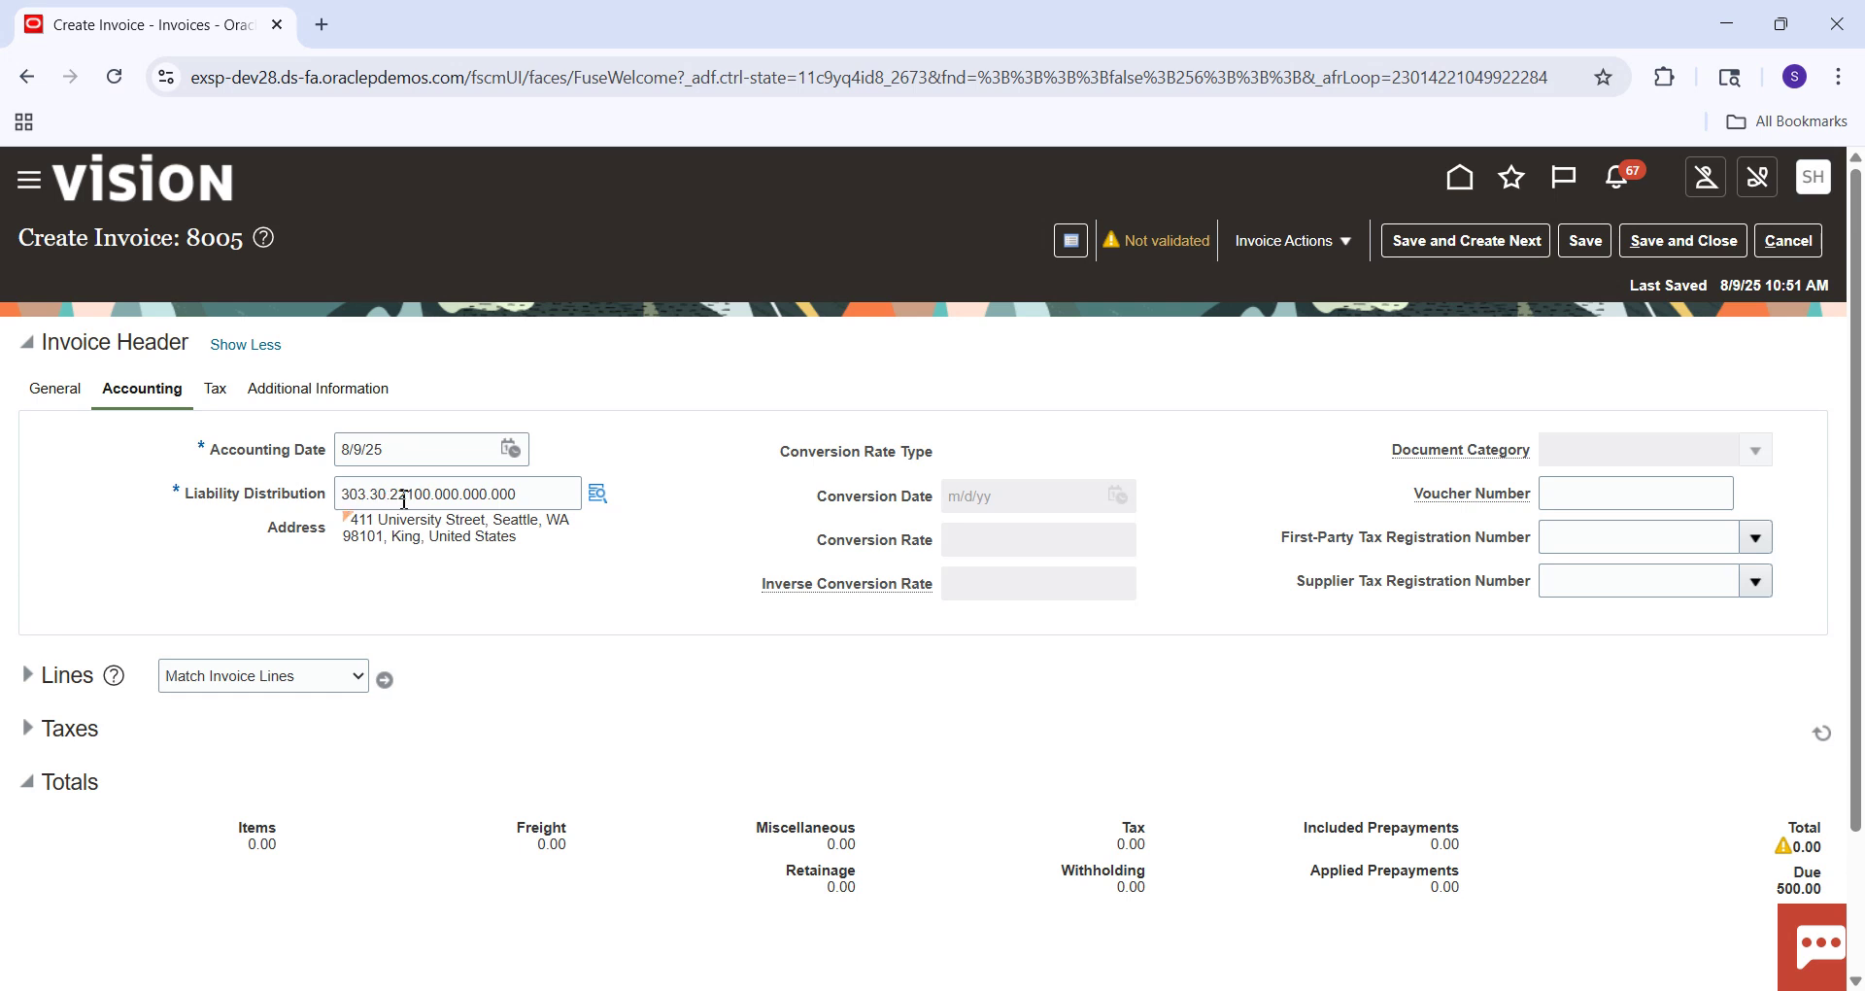
# Expand the Lines section and give line 1 an amount of 500.
pyautogui.click(27, 674)
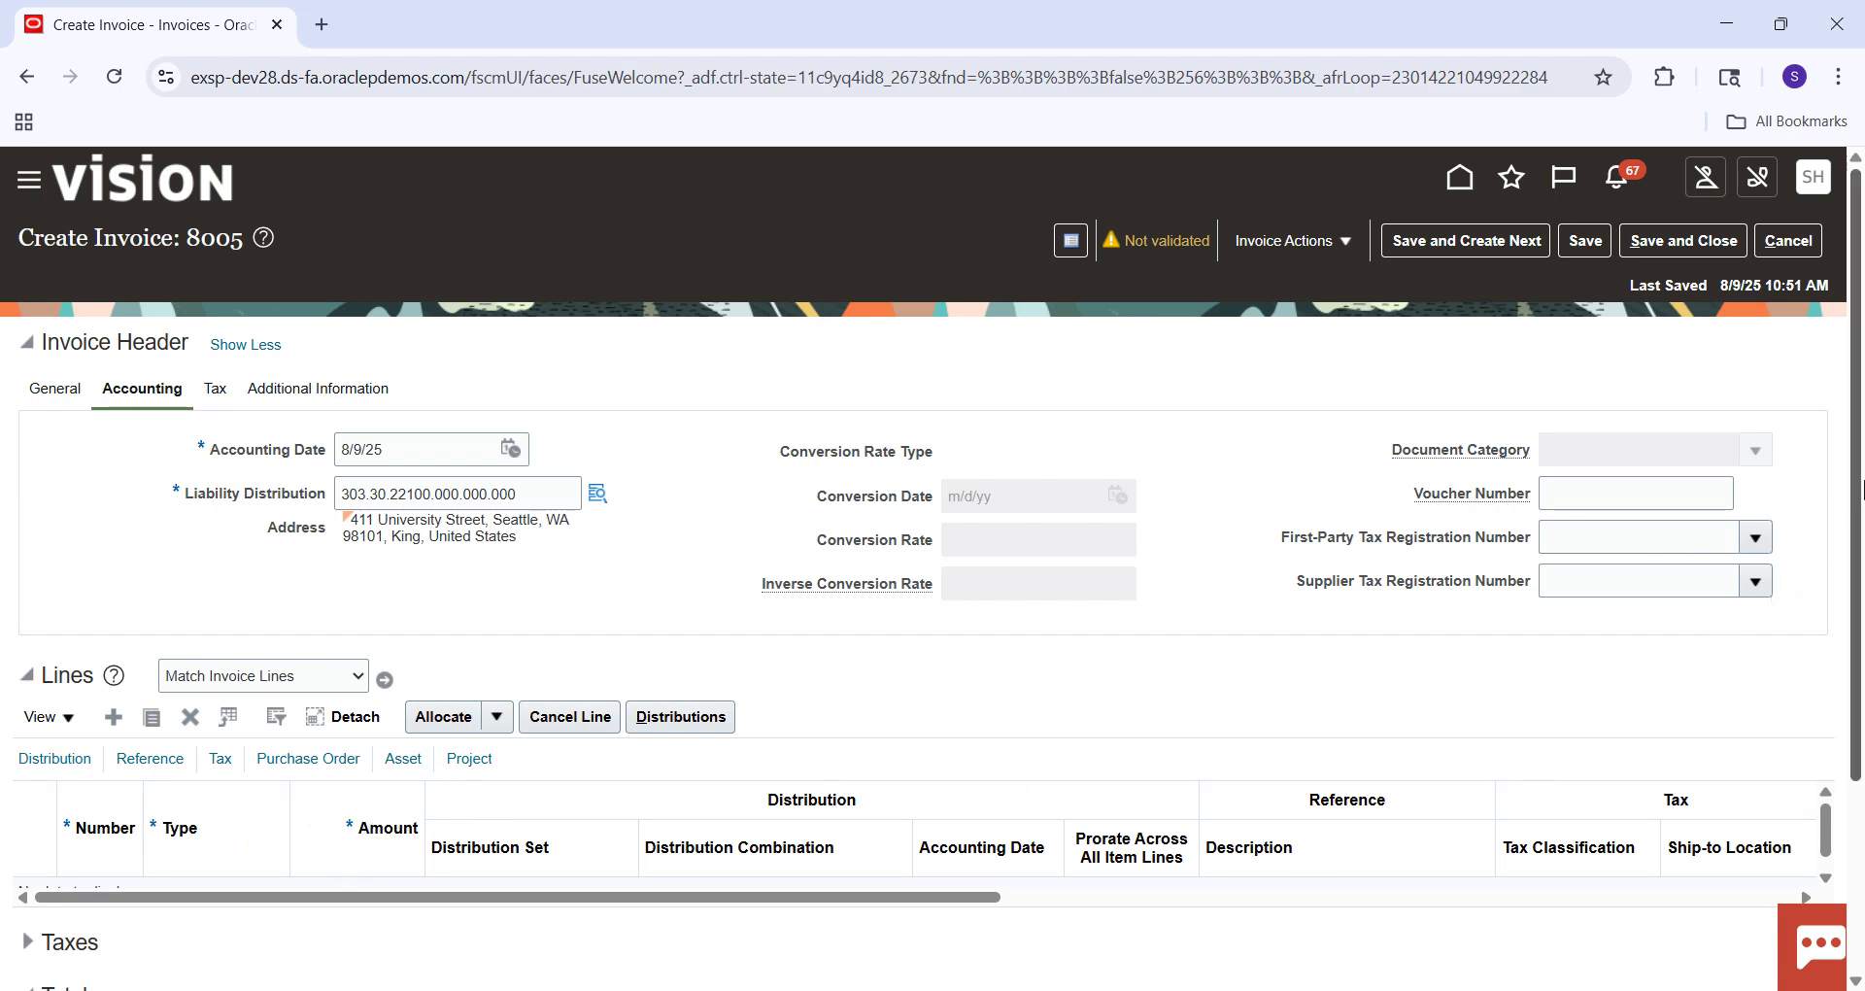
pyautogui.scroll(-2, 1855, 476)
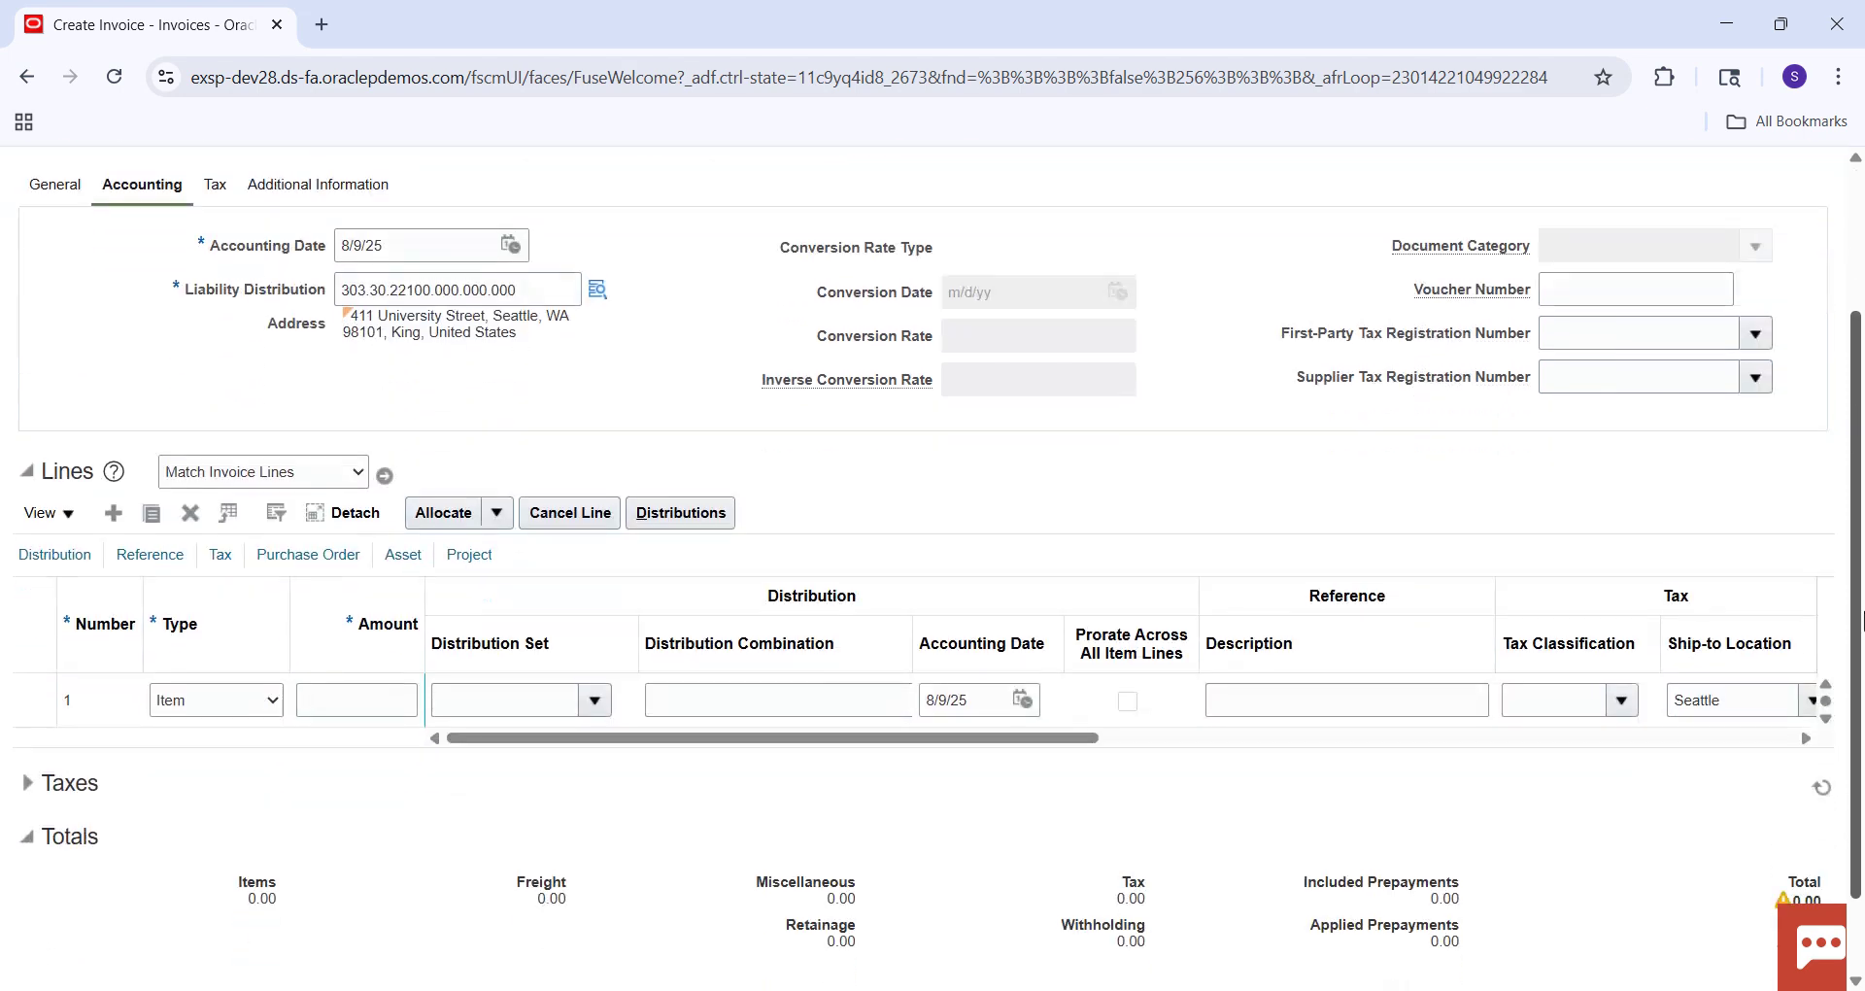
pyautogui.click(389, 701)
pyautogui.write('500')
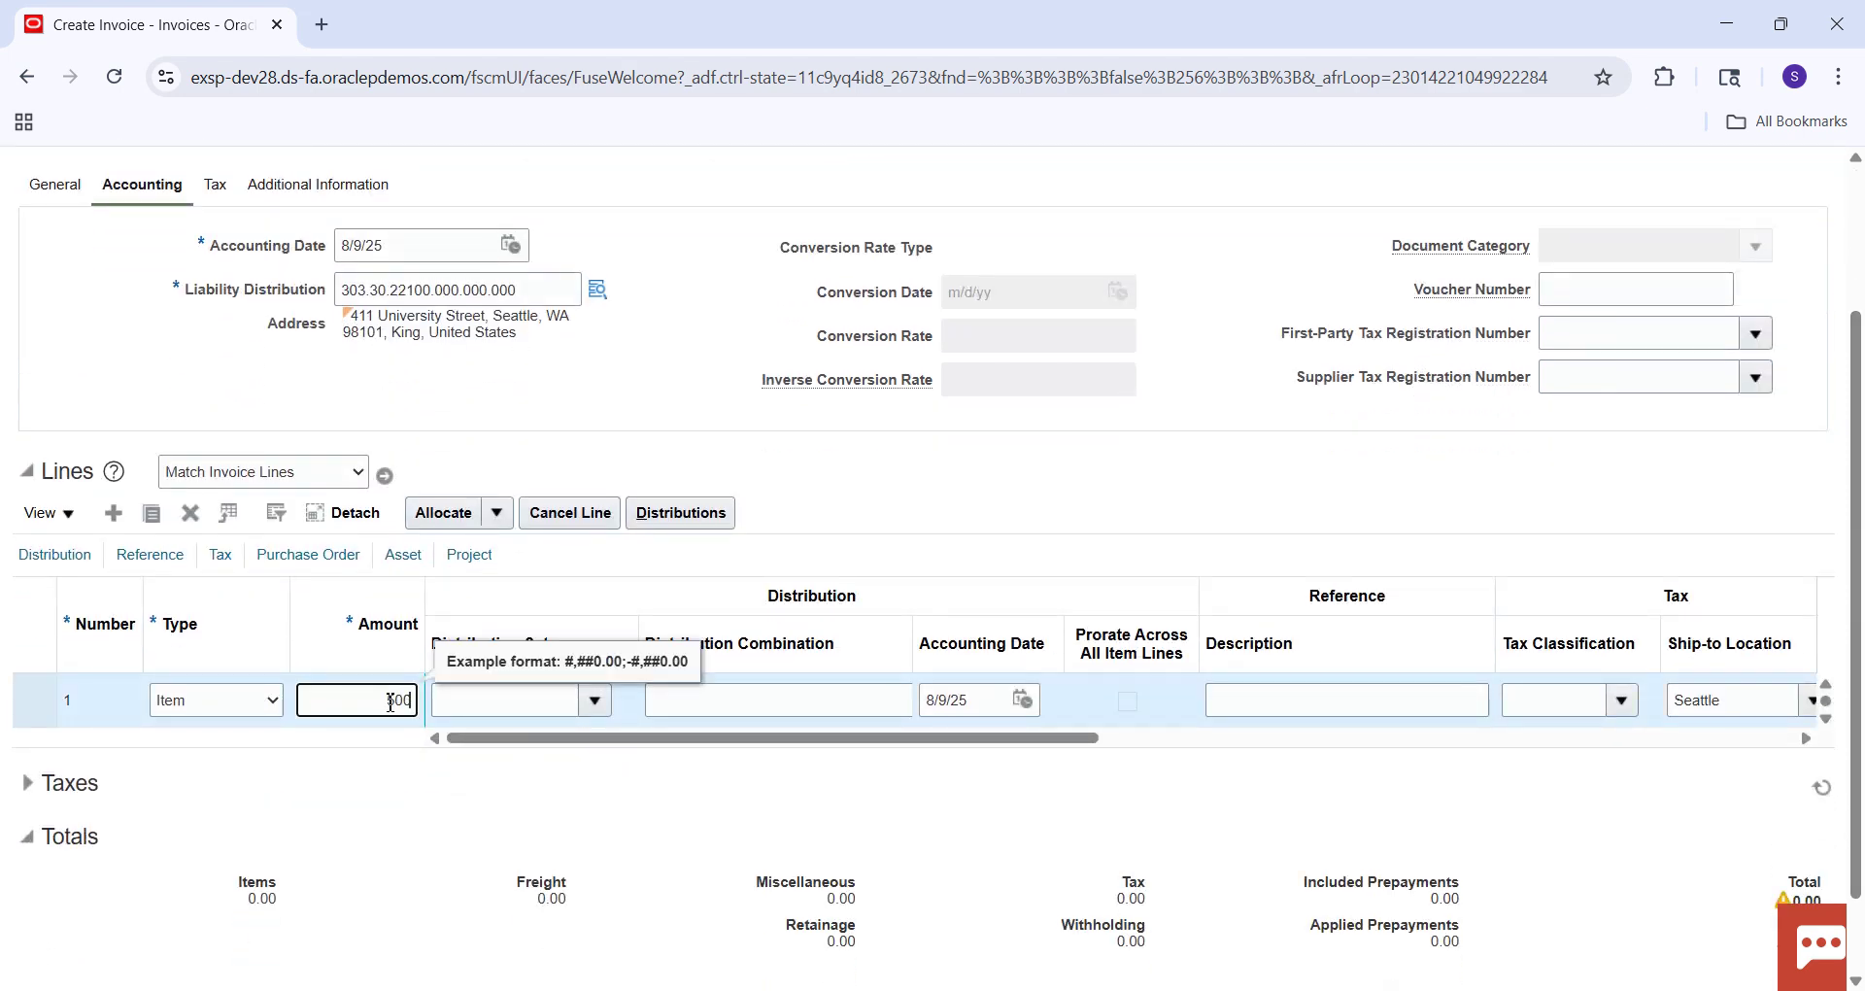
pyautogui.press('Tab')
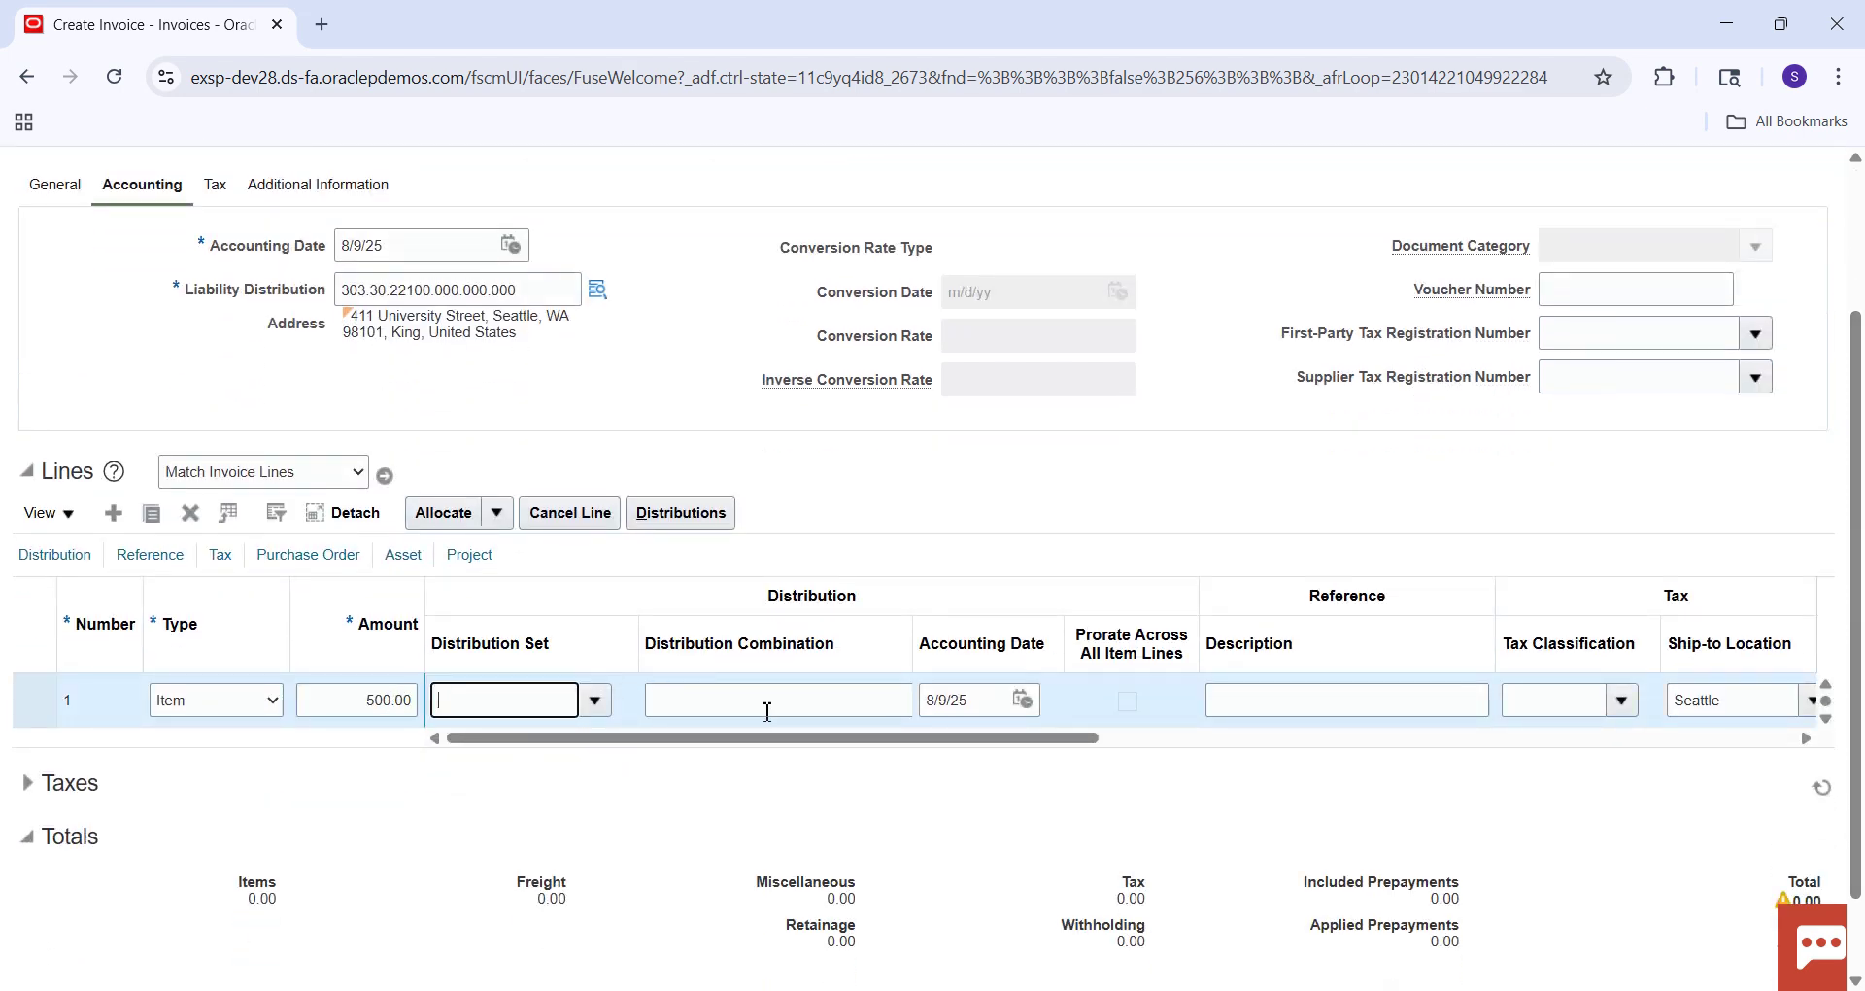
pyautogui.click(743, 701)
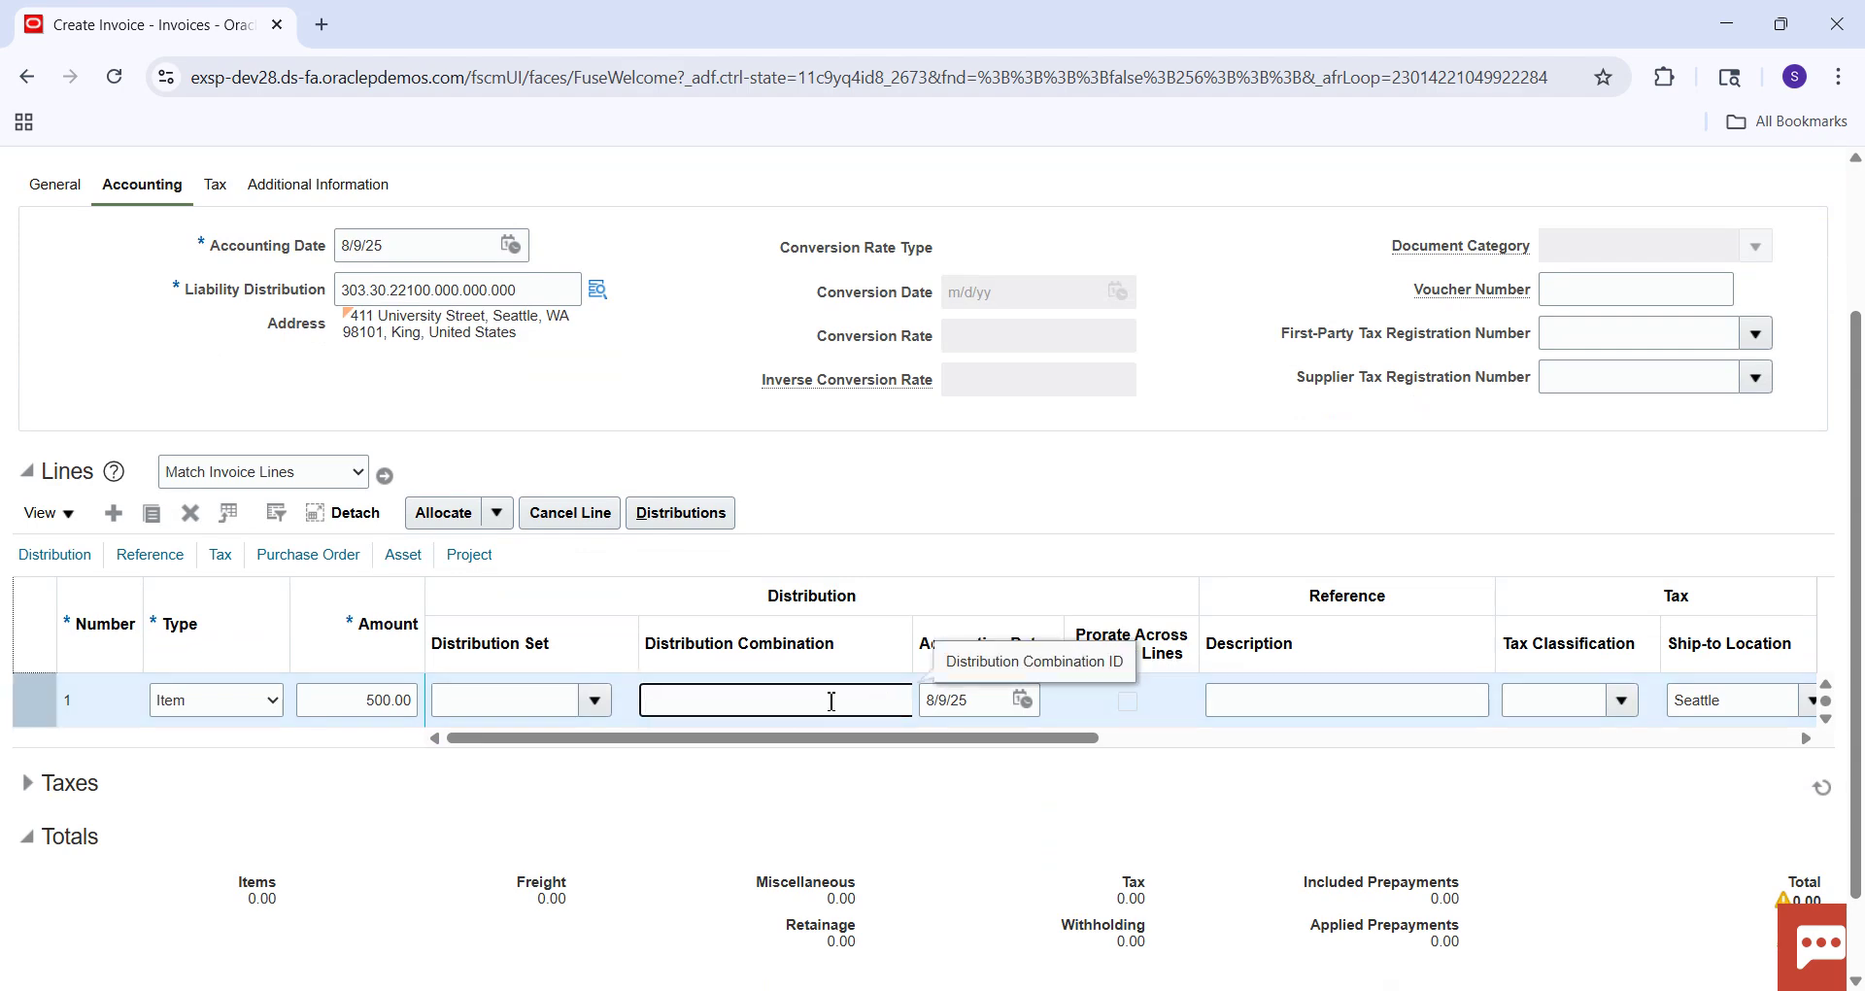
# Set line 1's distribution to 101.10.22100.000.000.000, picking Line of Business 10 (LoB 1 US1).
pyautogui.write('101.00.22100.0000.000.00')
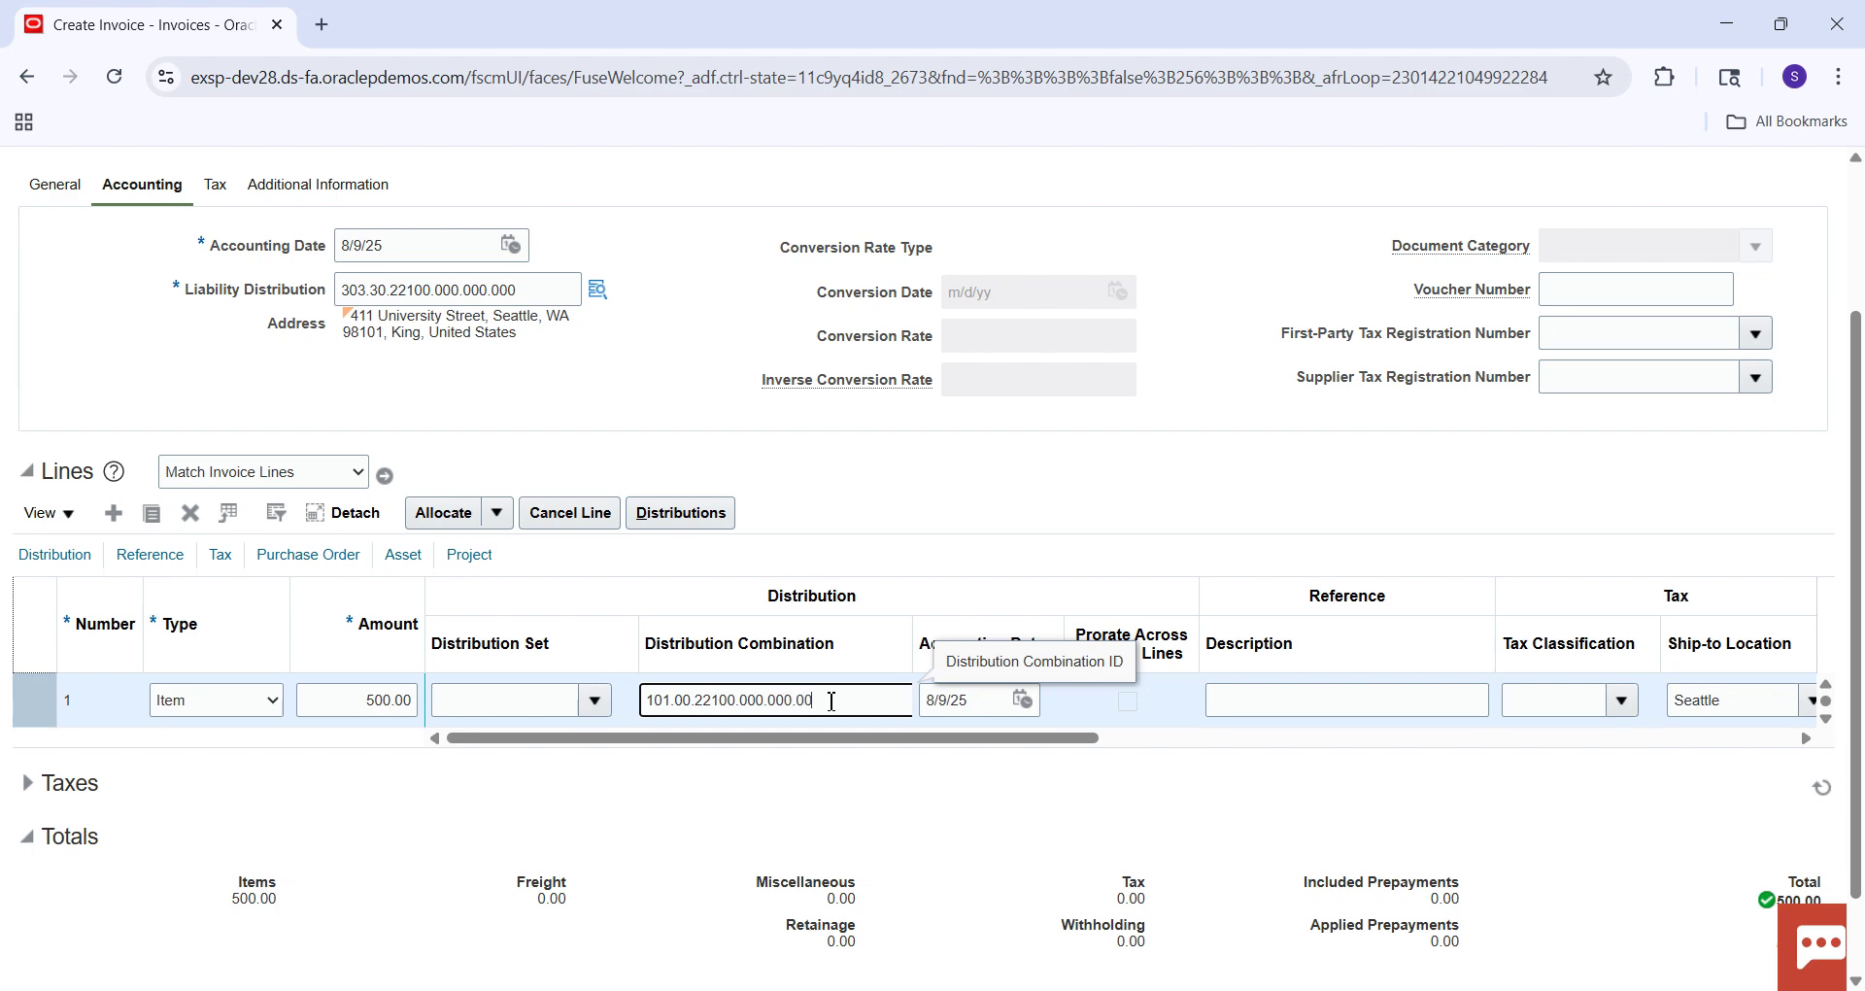
pyautogui.write('0')
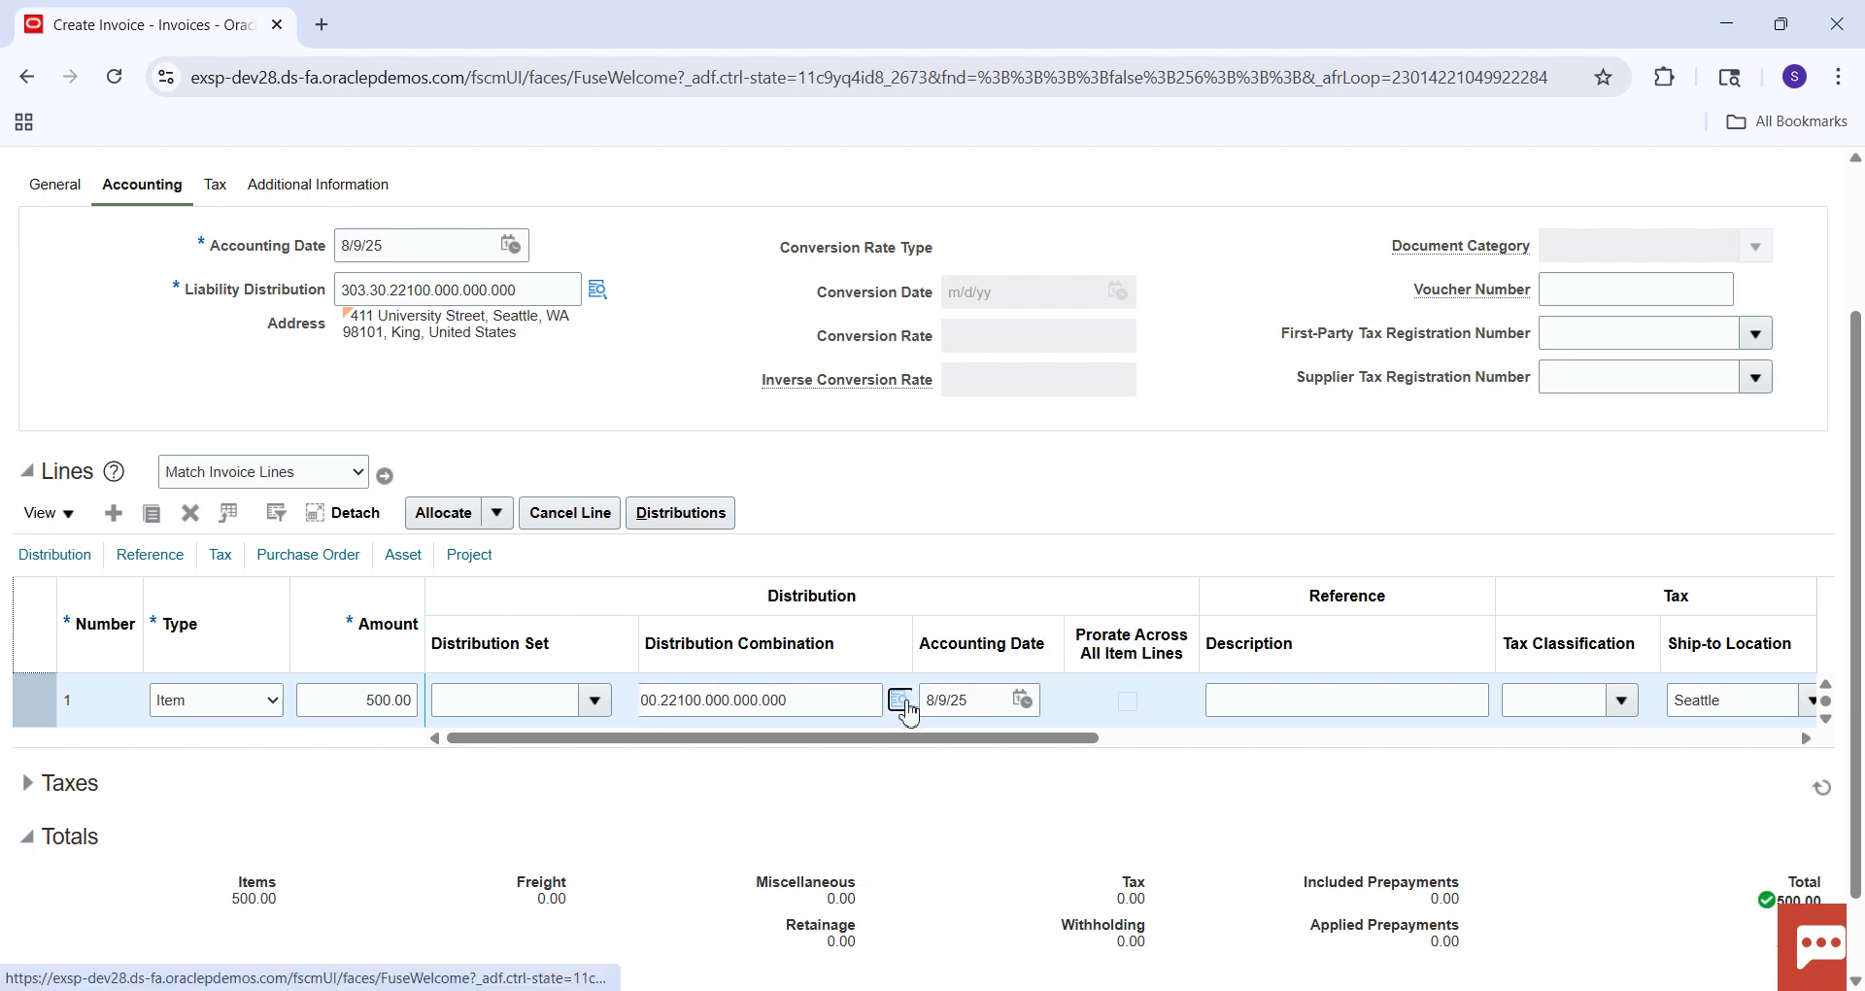
pyautogui.click(903, 701)
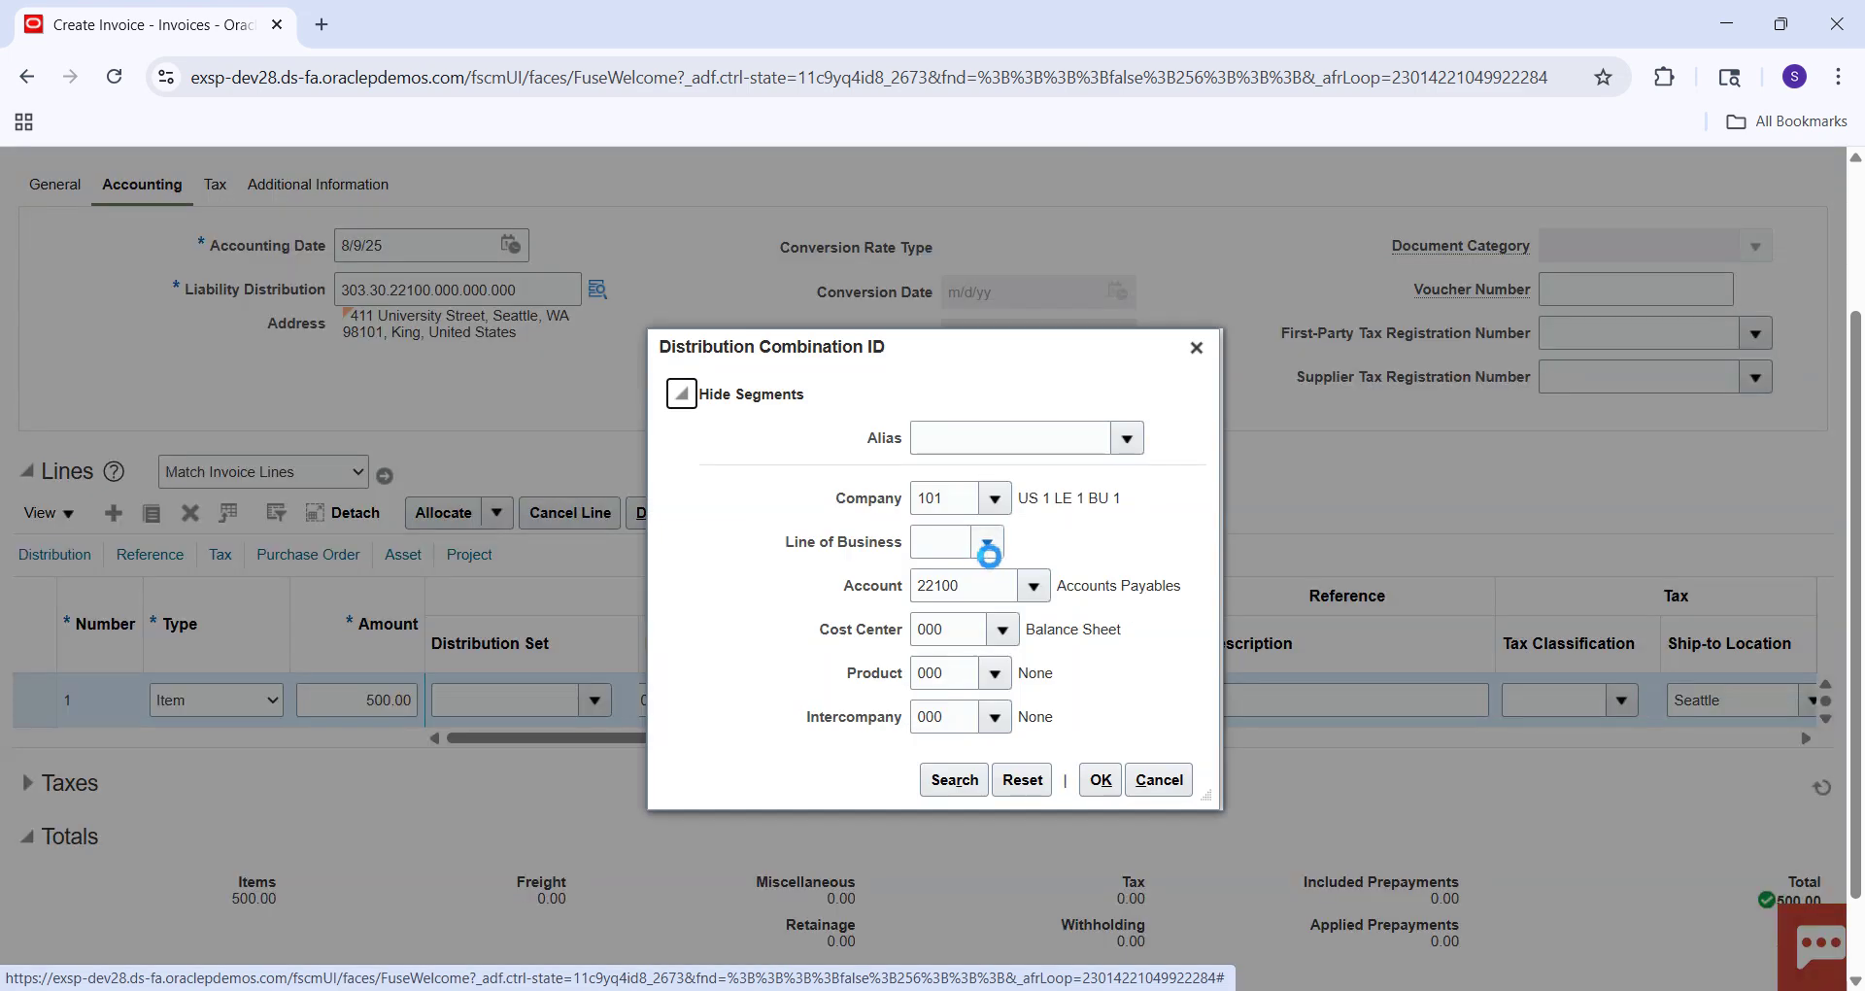
pyautogui.click(988, 544)
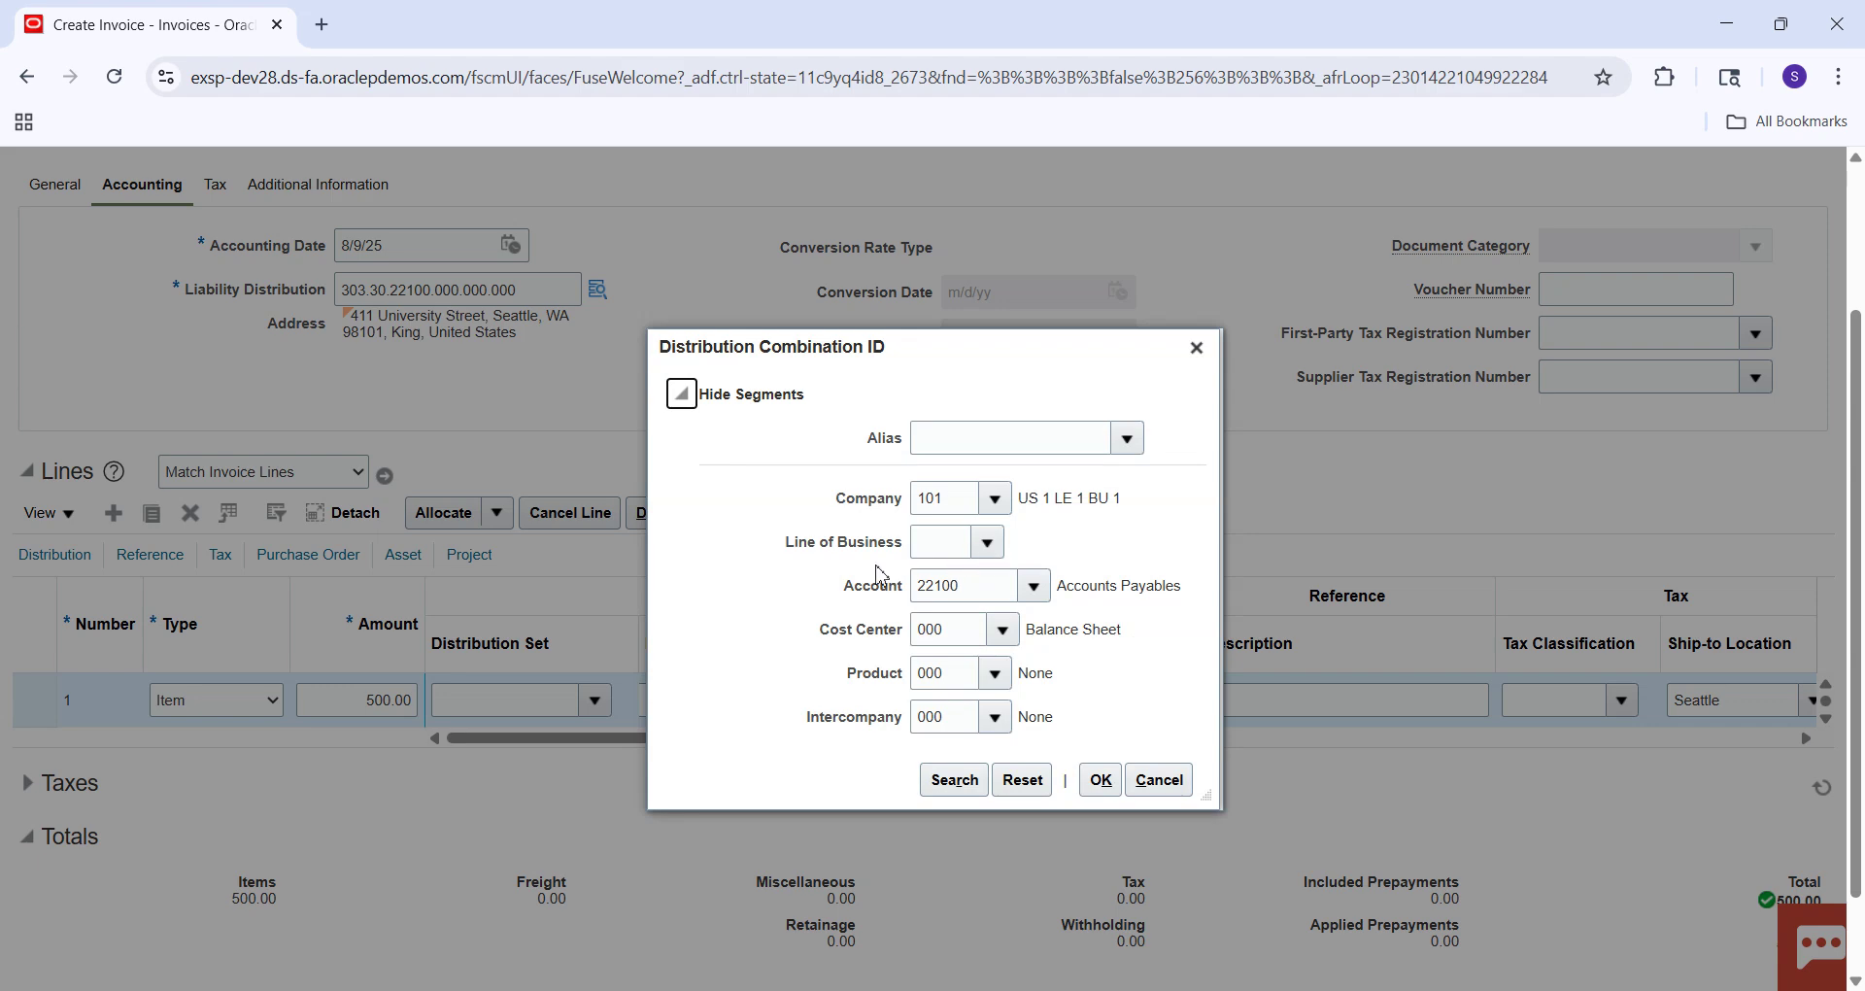
pyautogui.click(987, 541)
pyautogui.click(952, 544)
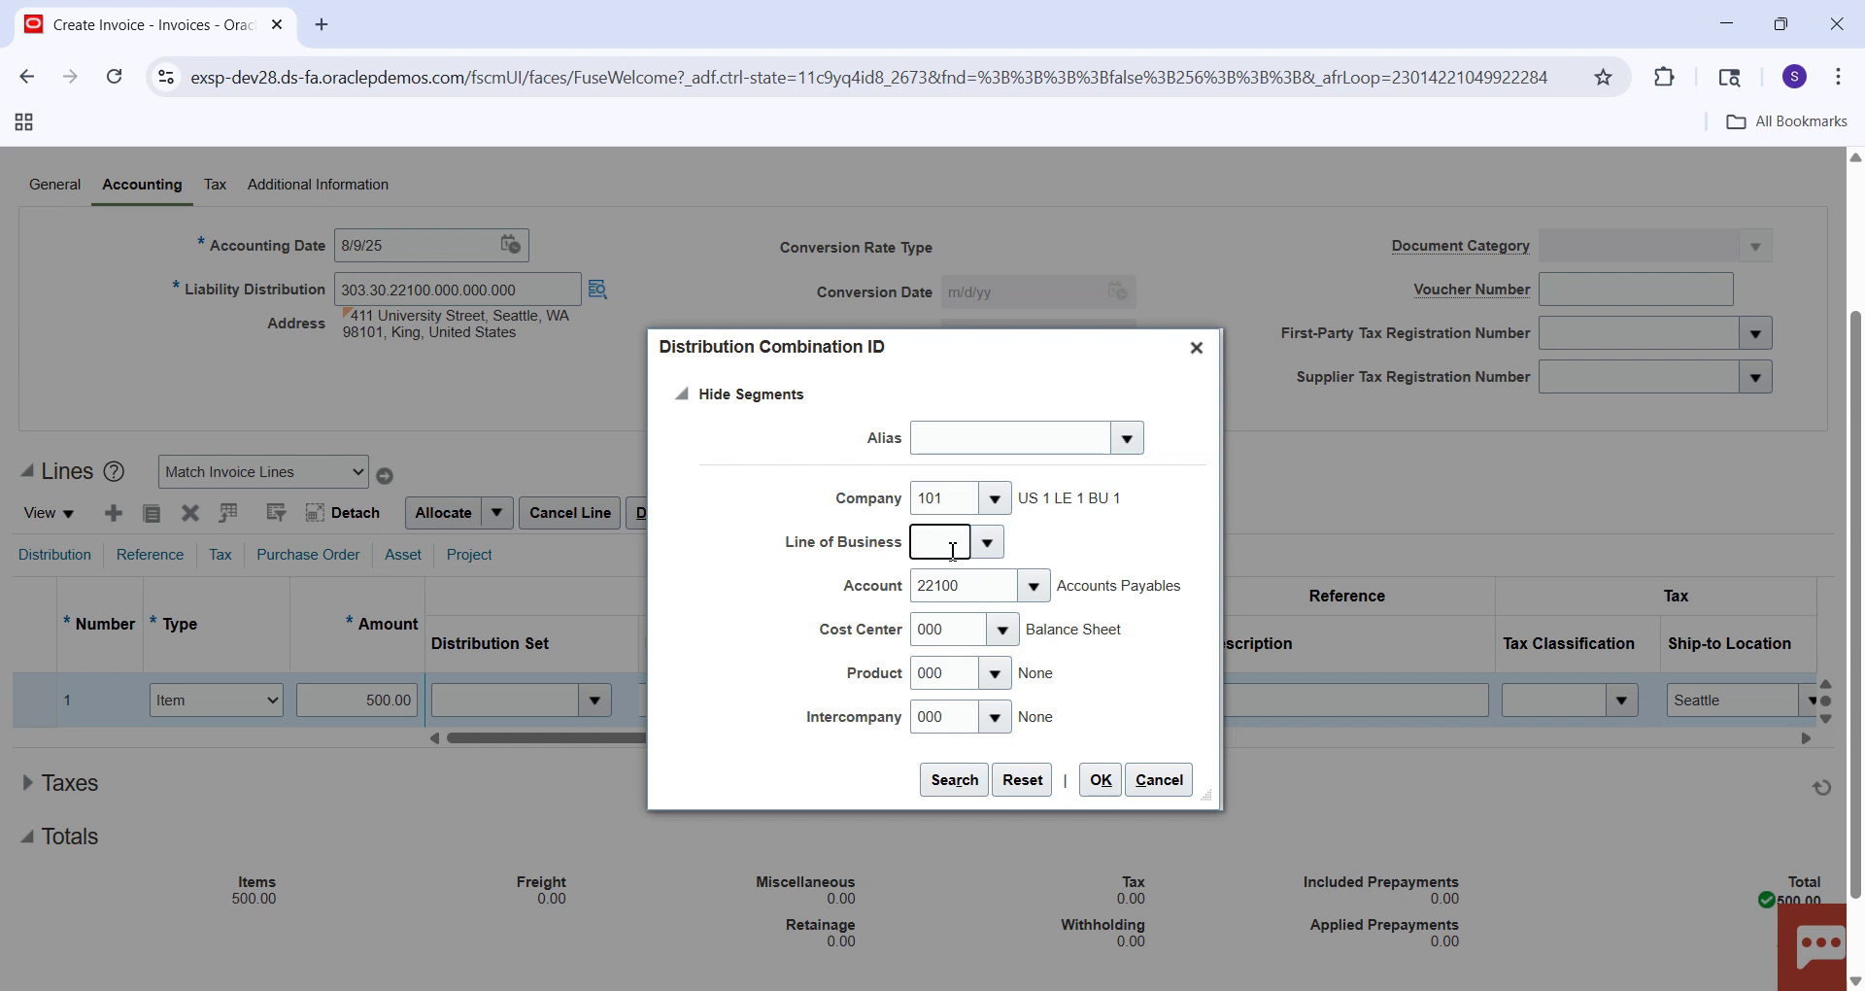
pyautogui.click(978, 546)
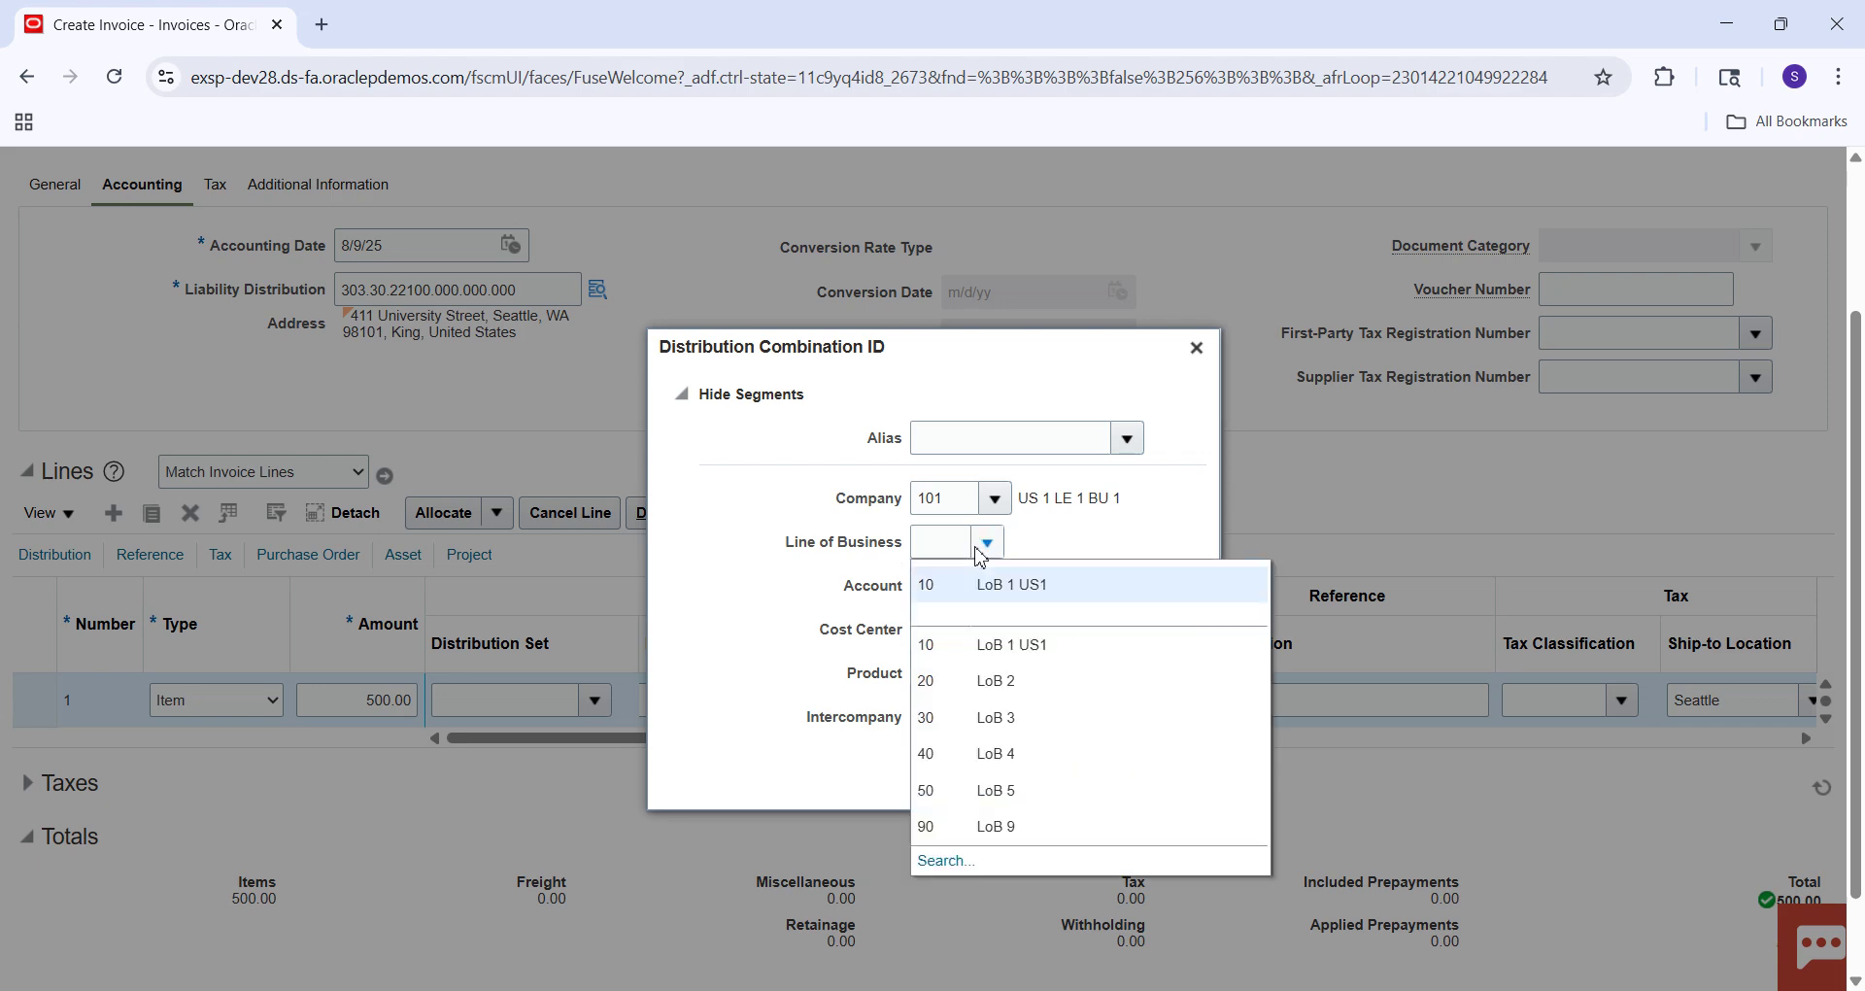
pyautogui.click(955, 588)
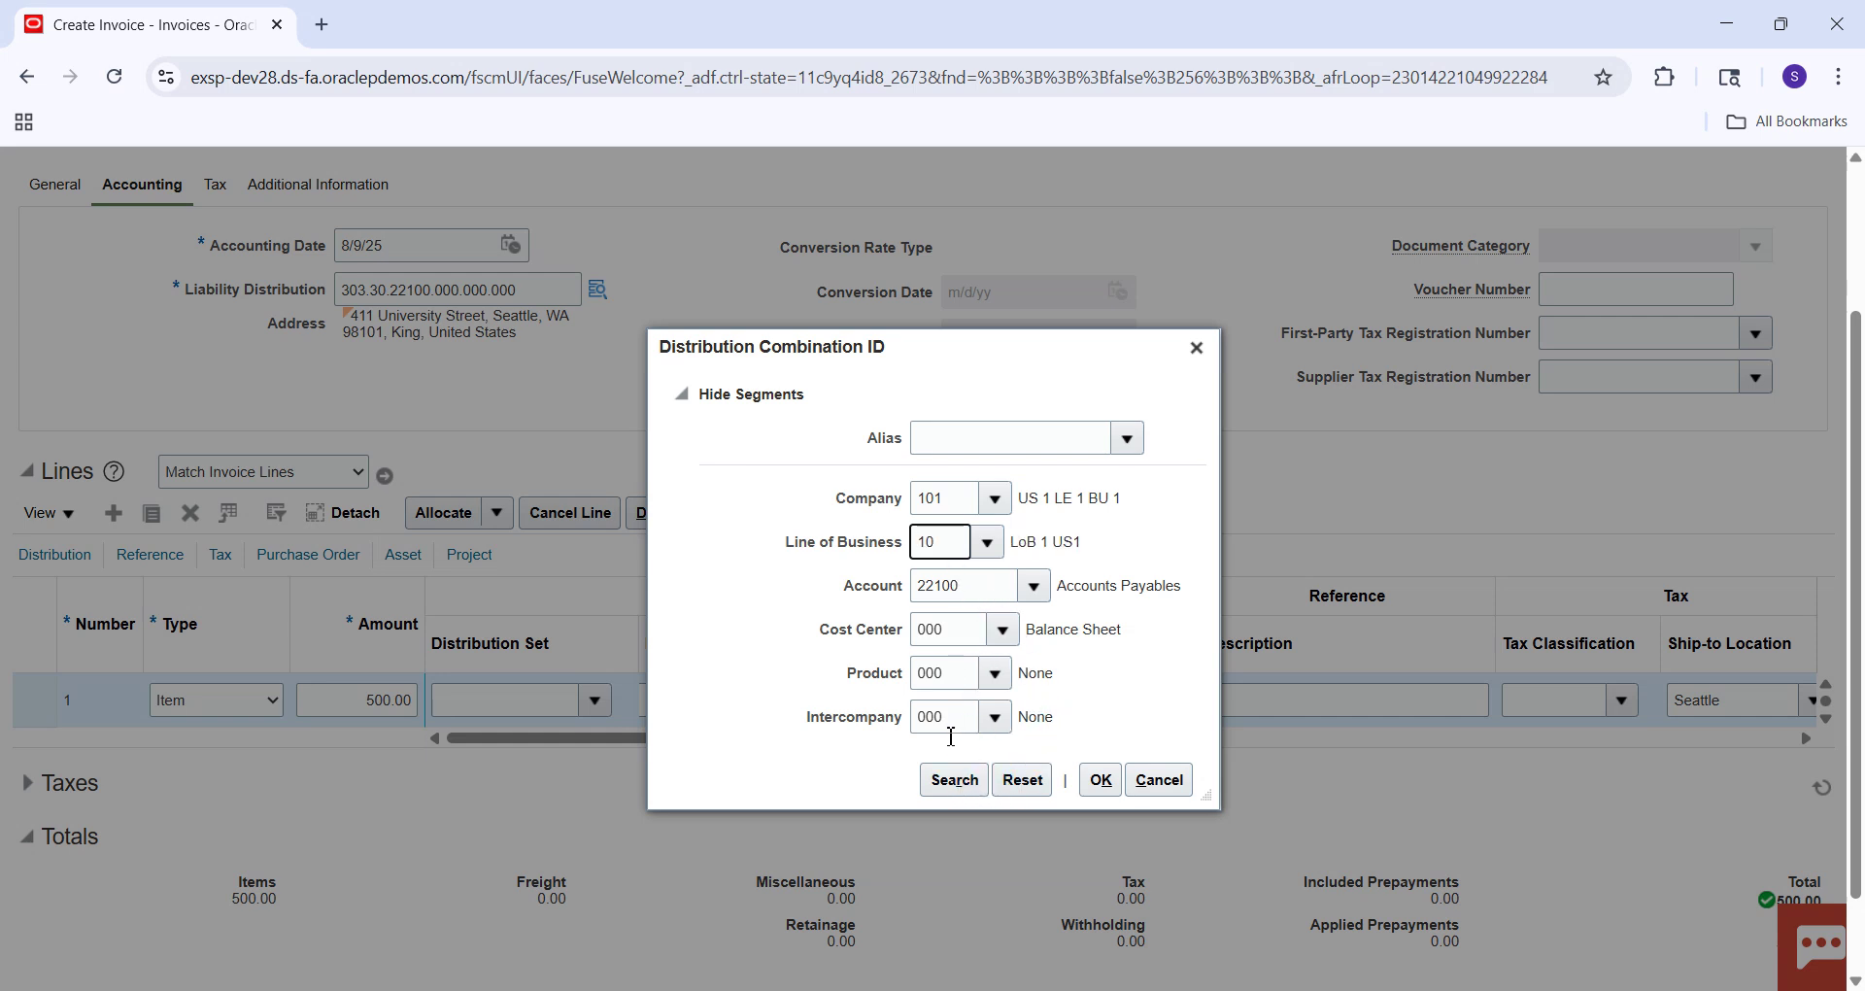
pyautogui.click(940, 789)
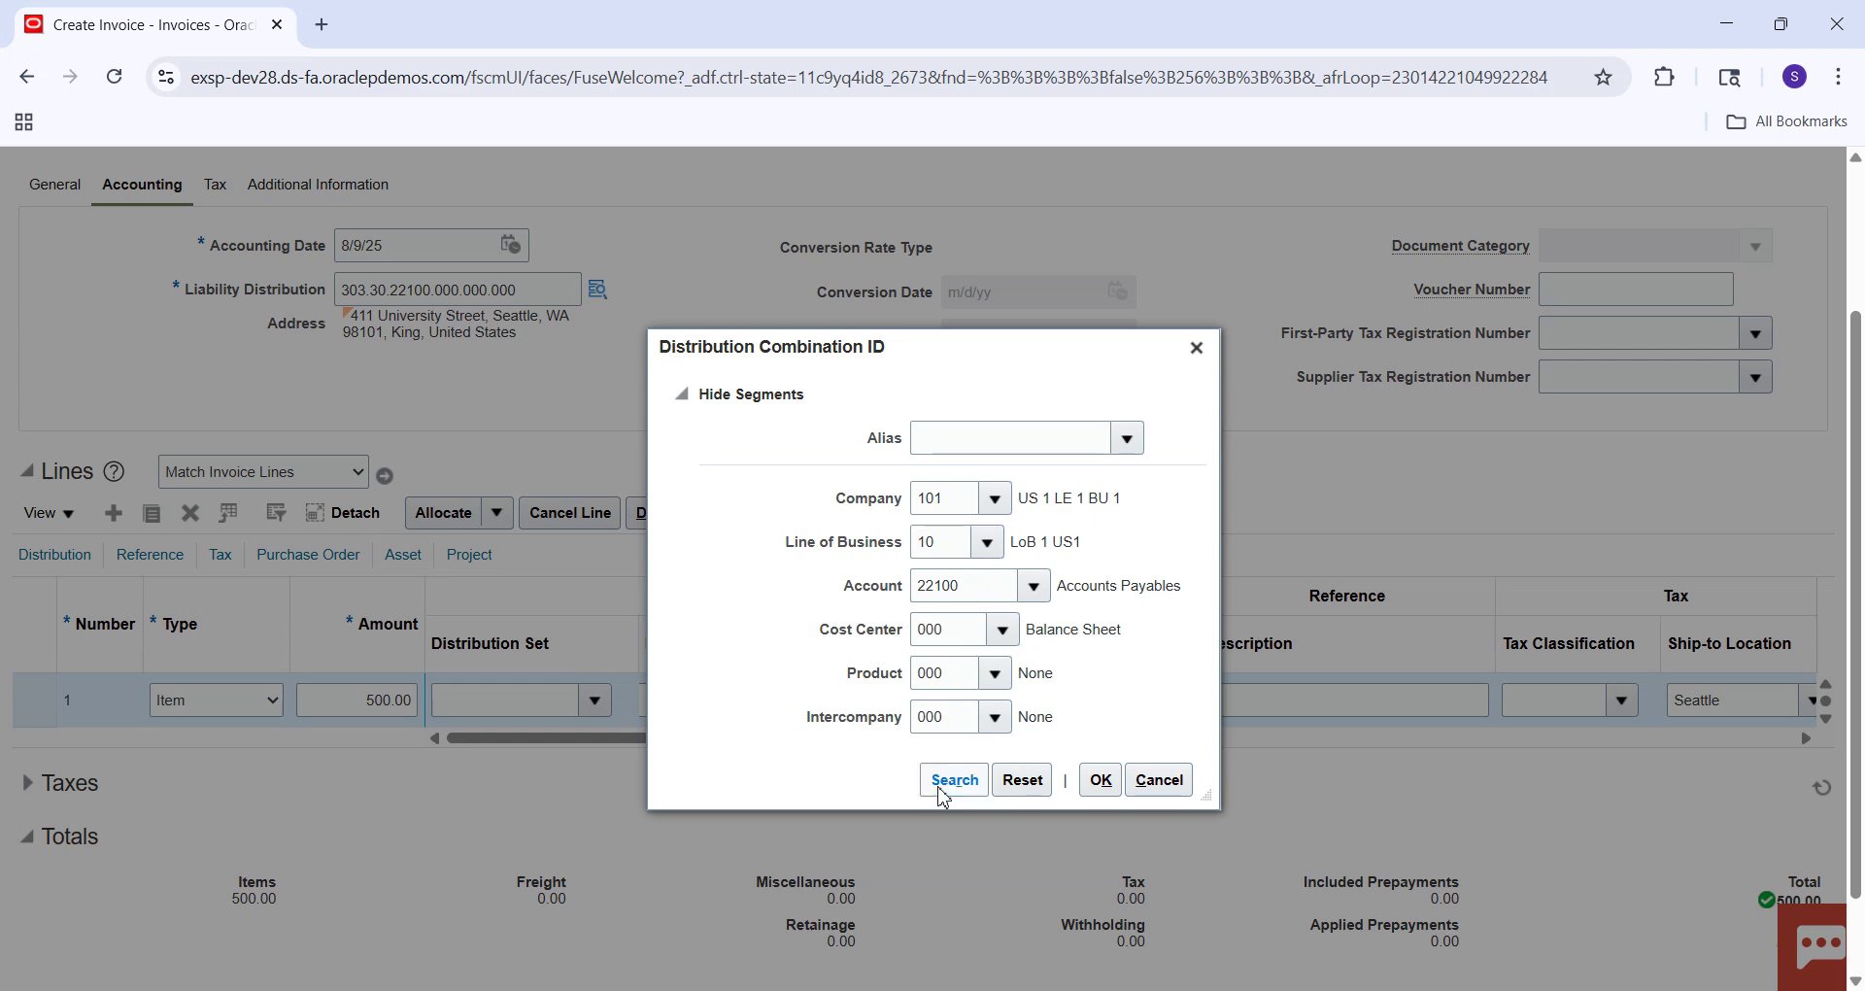
pyautogui.click(942, 785)
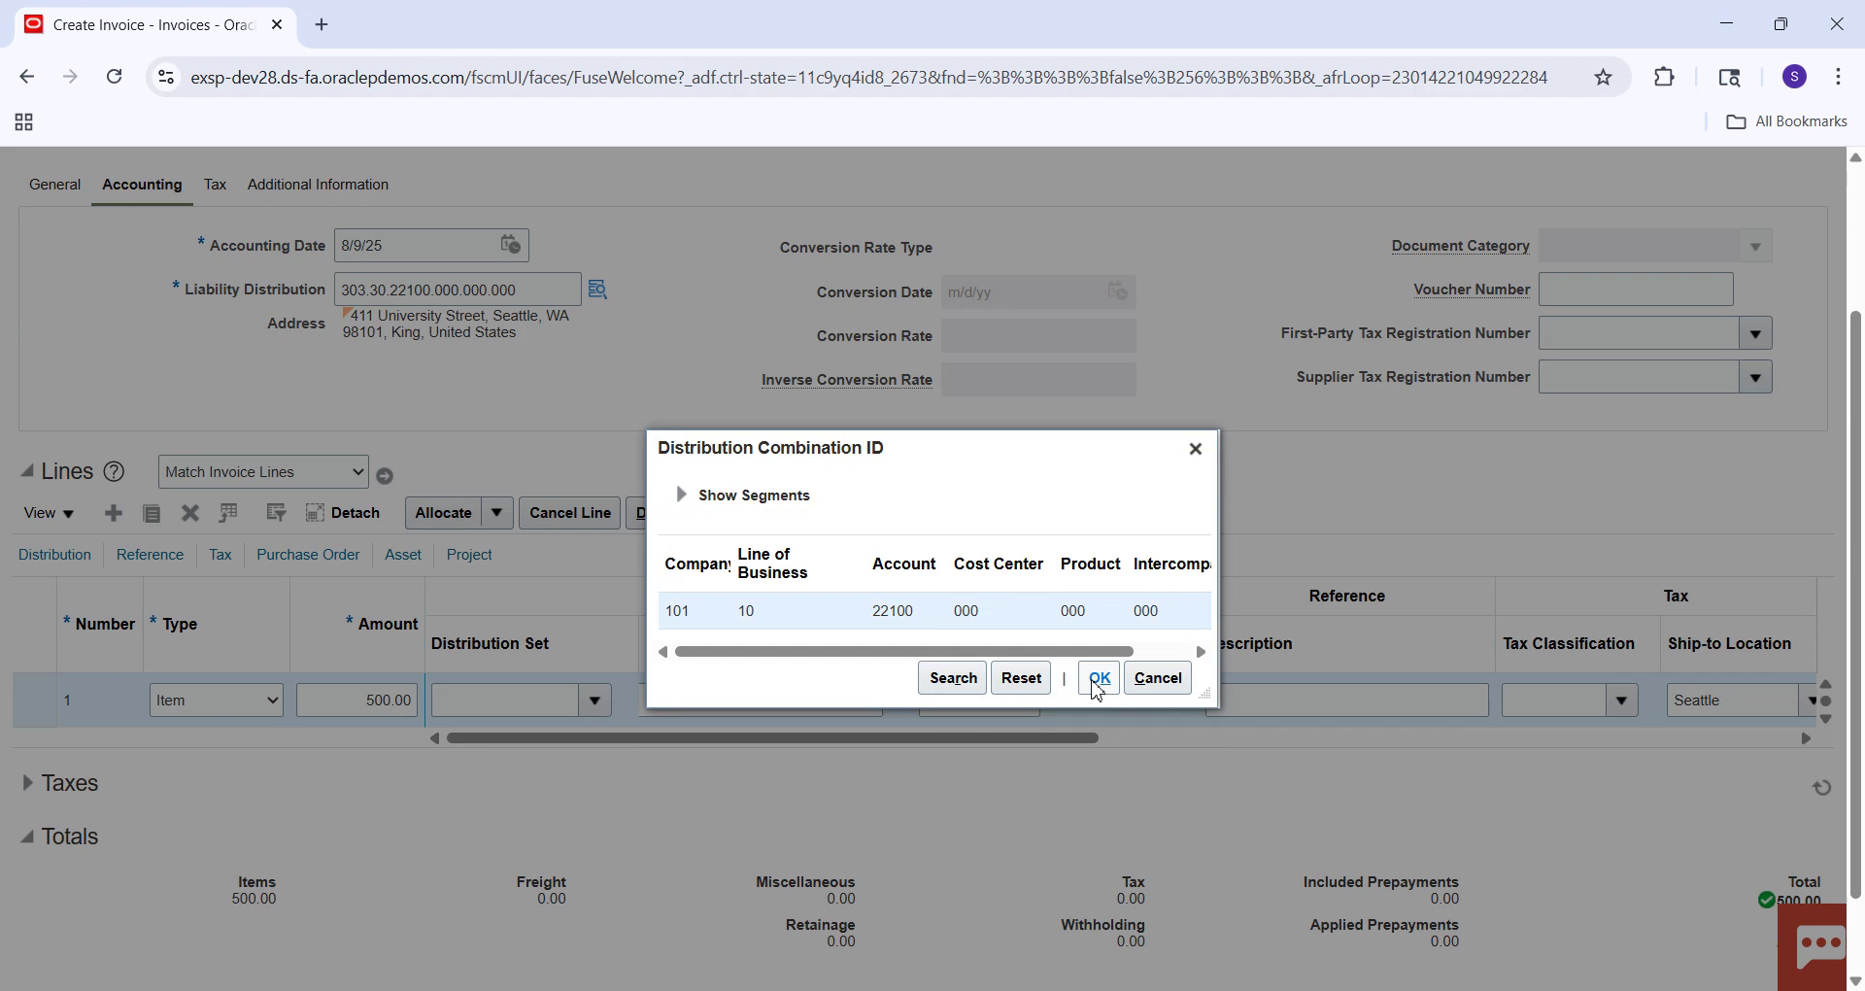
pyautogui.click(1098, 680)
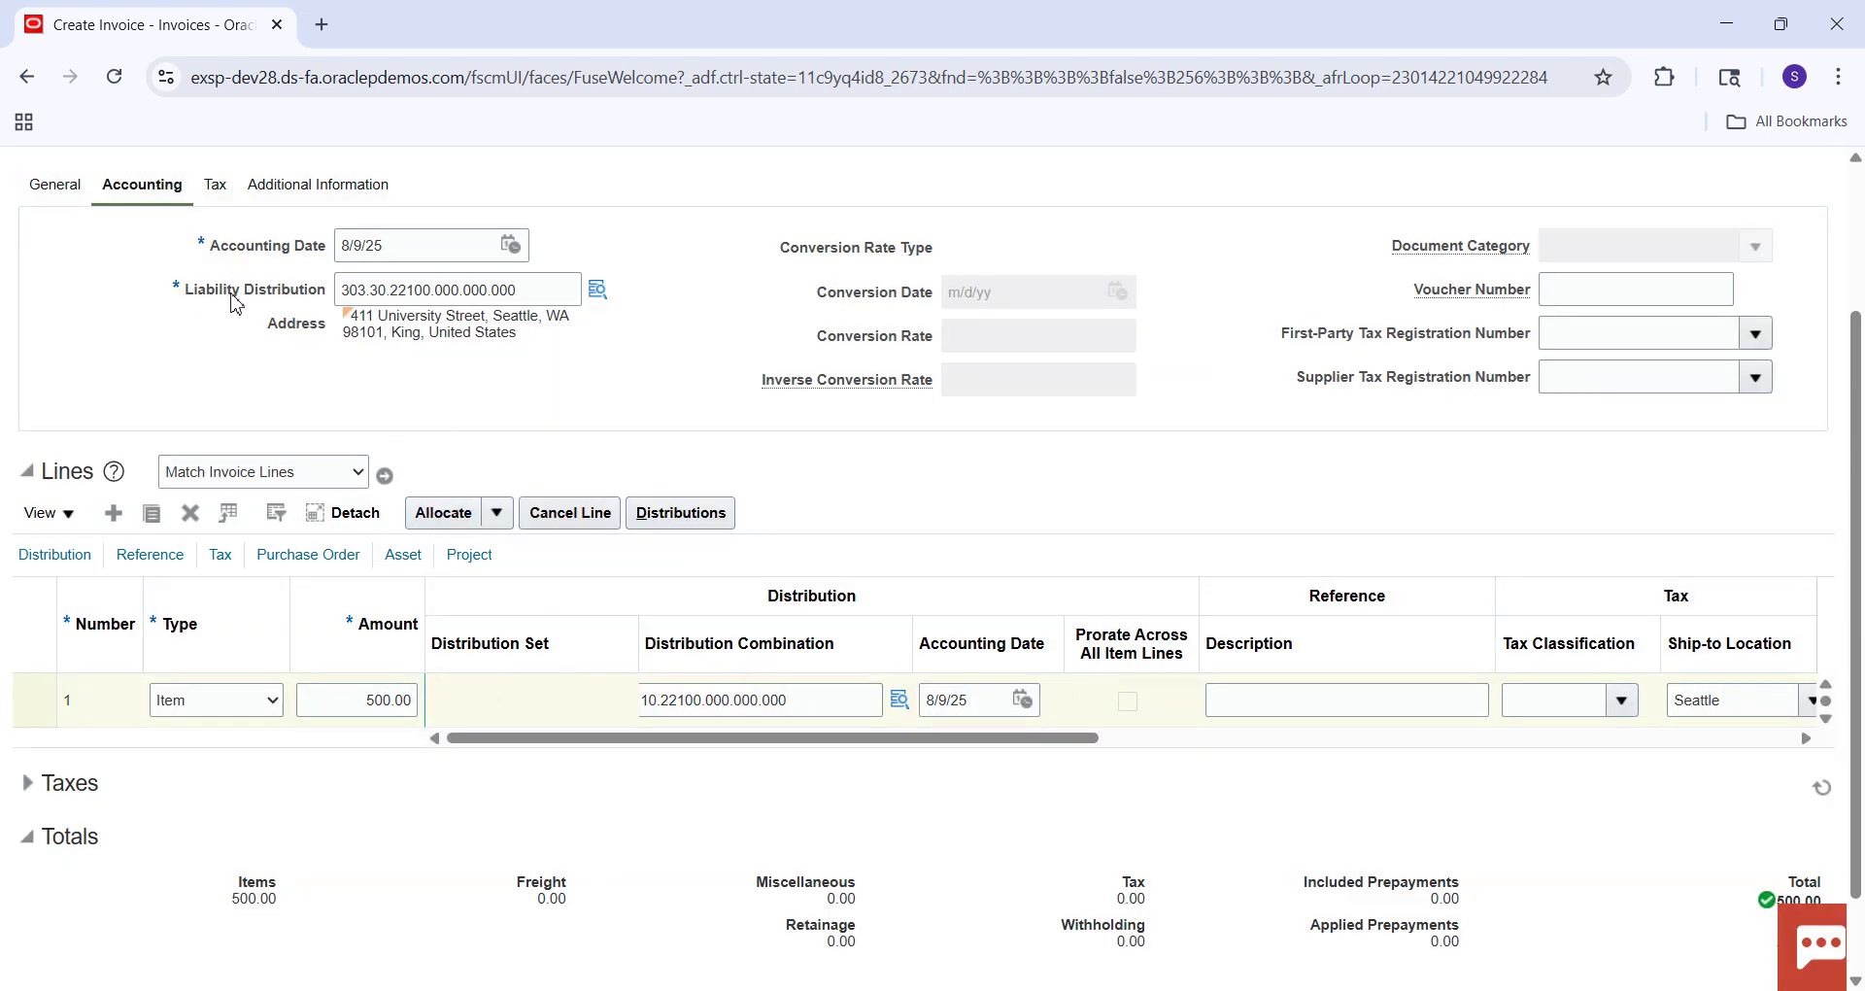
# Check line 1's distribution combination and save invoice 8005.
pyautogui.click(810, 697)
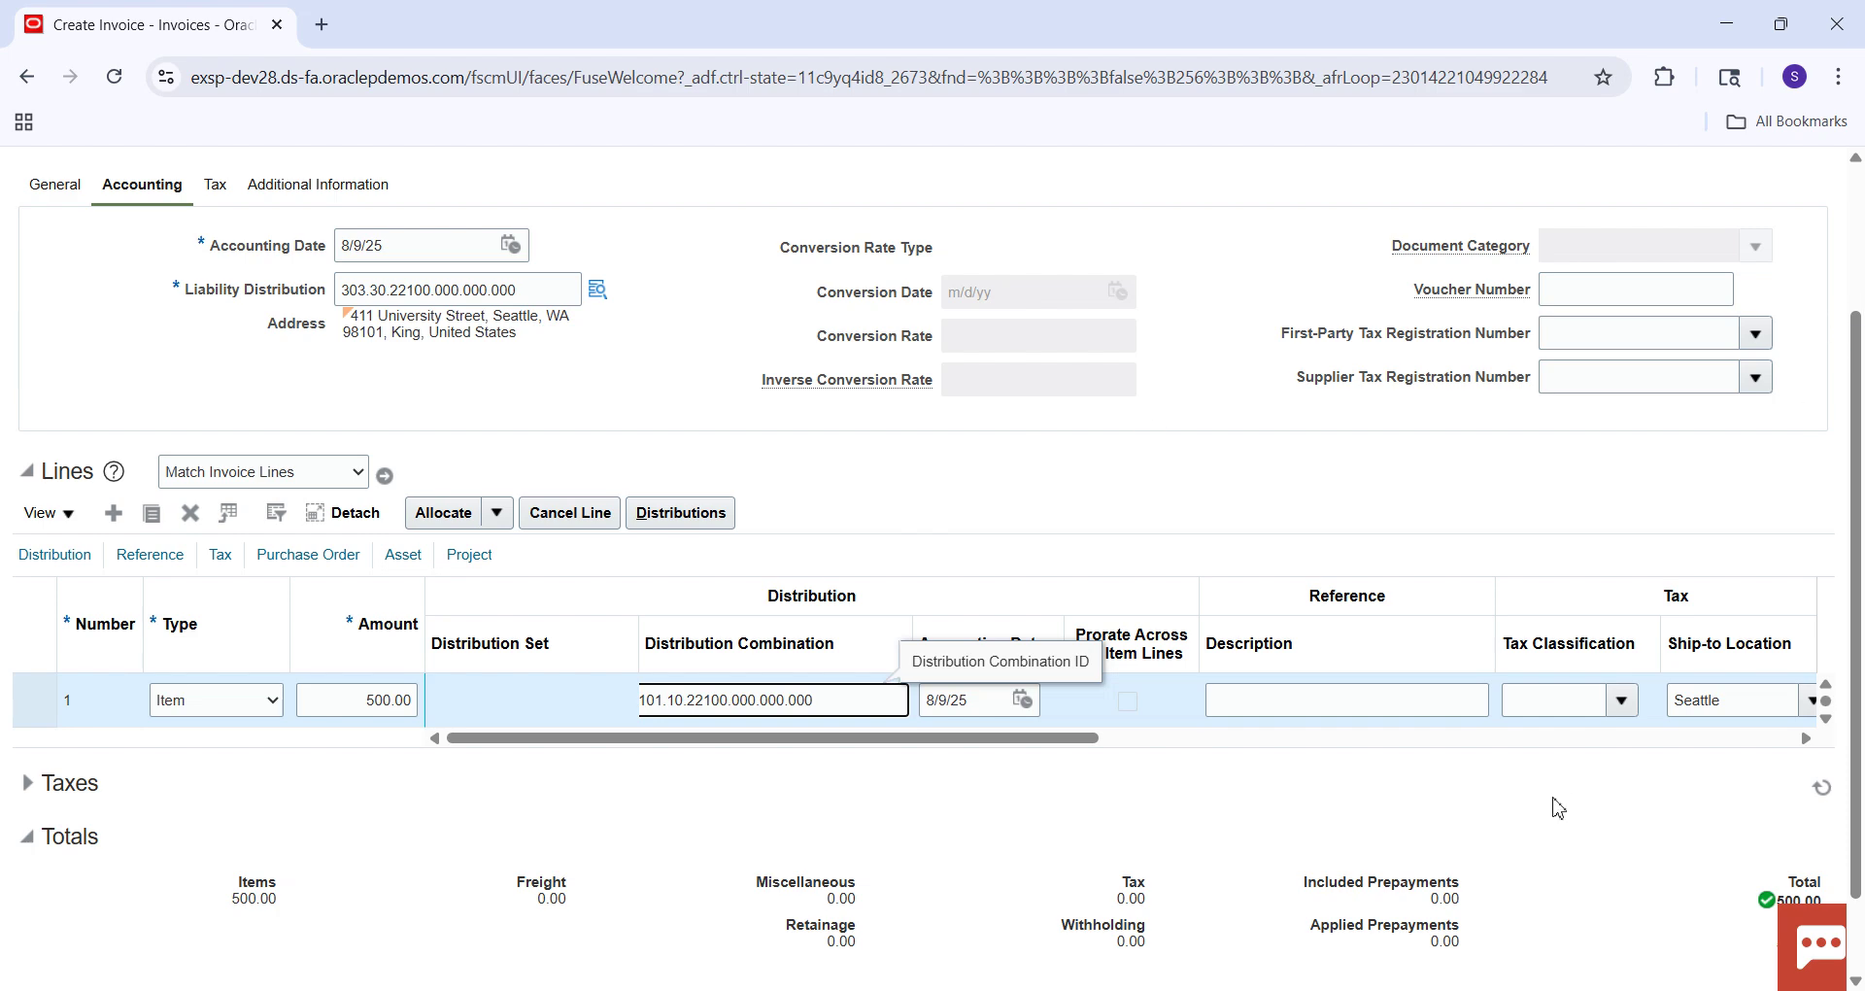
pyautogui.scroll(3, 1863, 272)
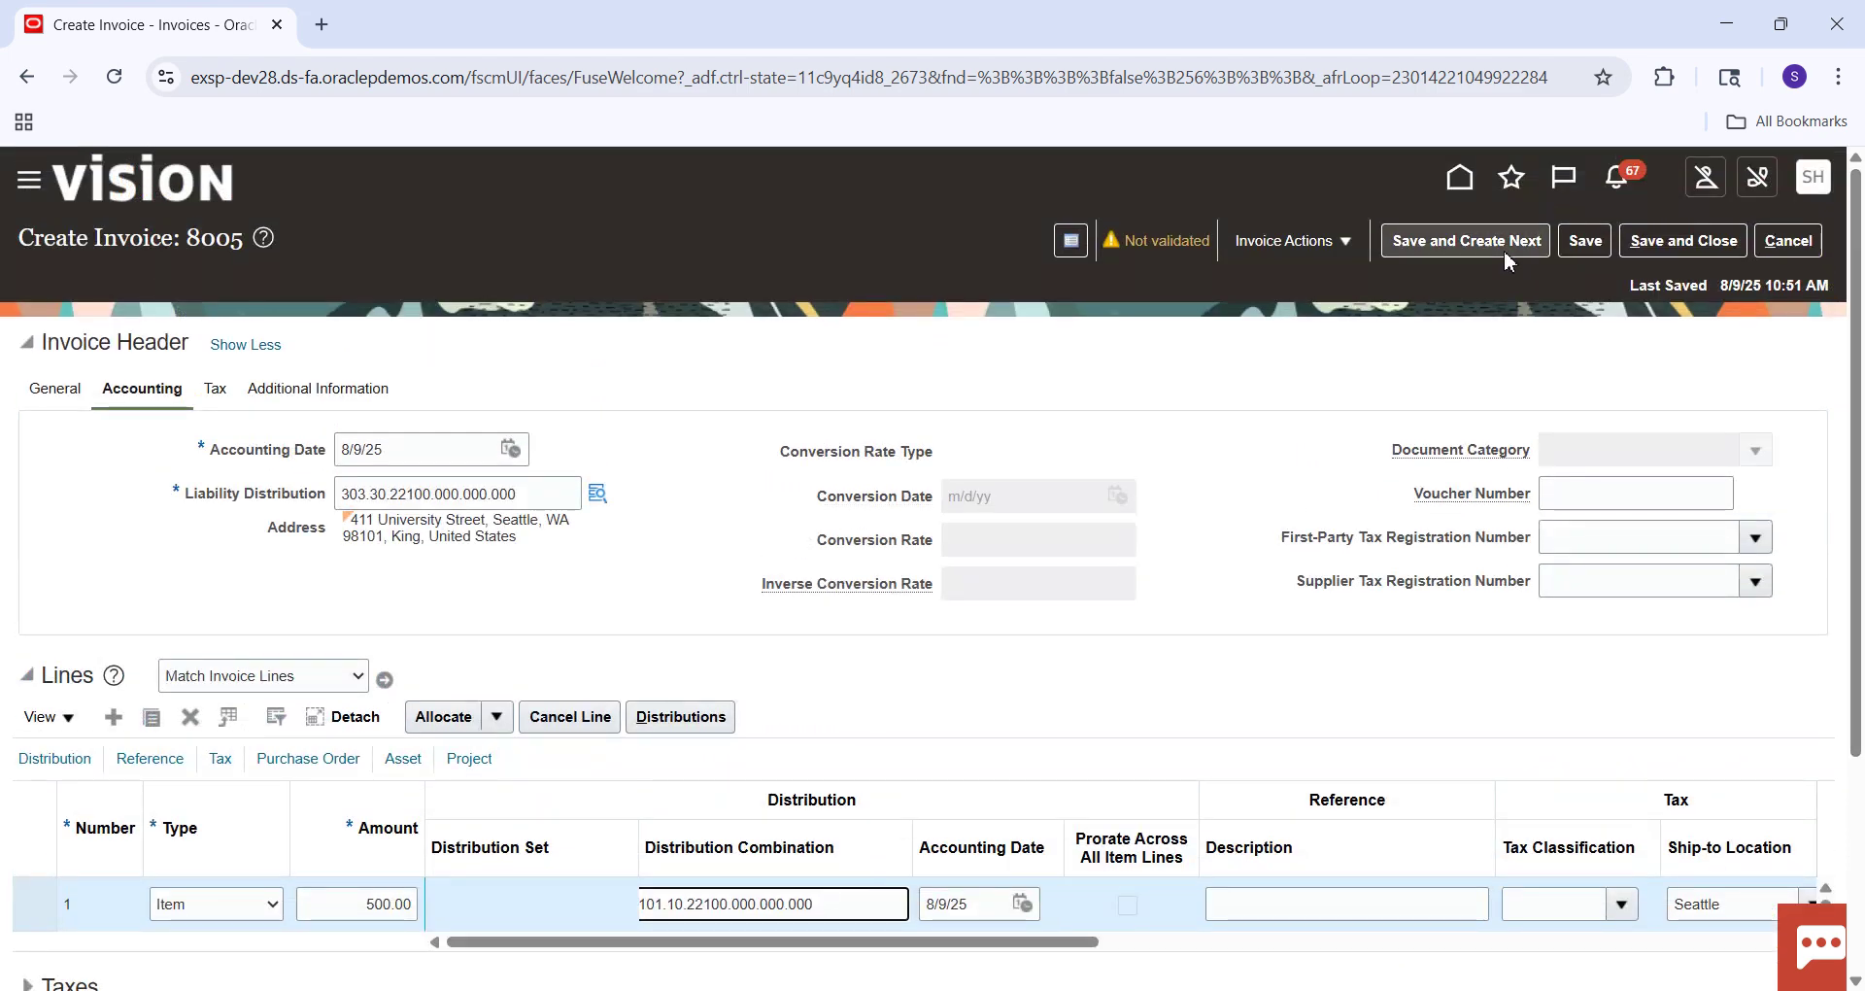
pyautogui.click(1589, 244)
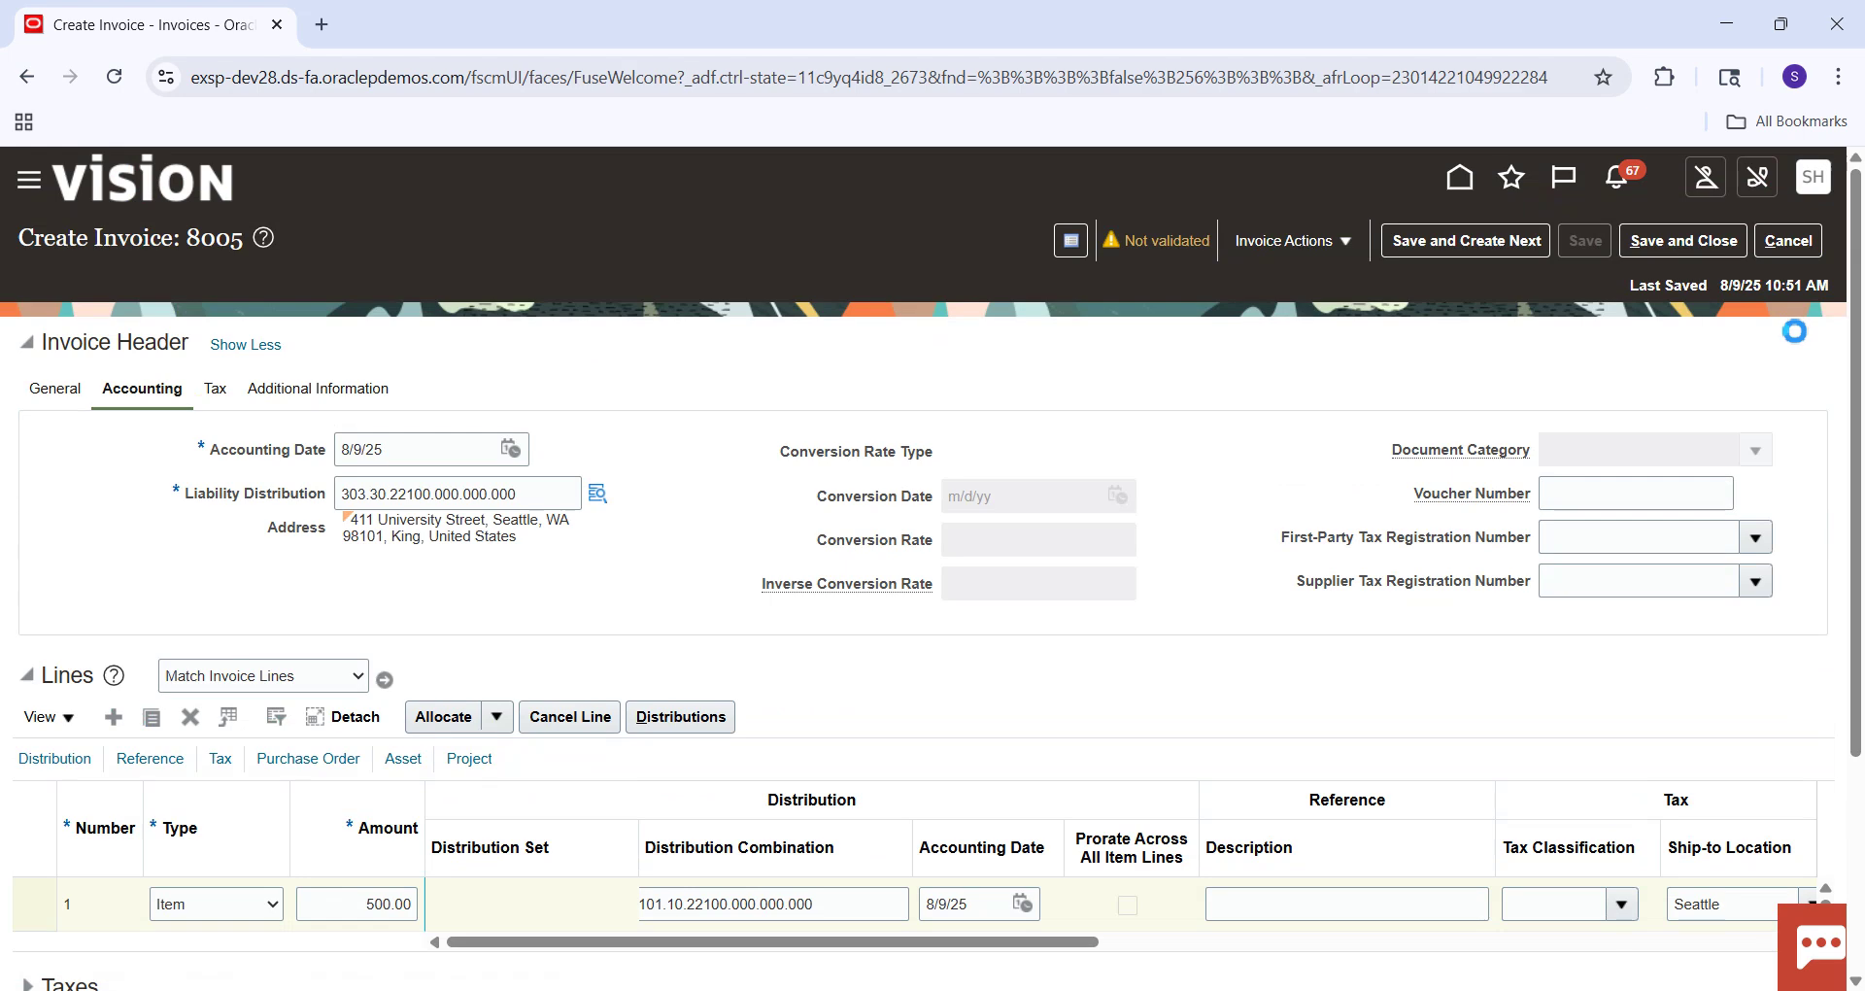
pyautogui.moveTo(1860, 262); pyautogui.dragTo(1861, 482)
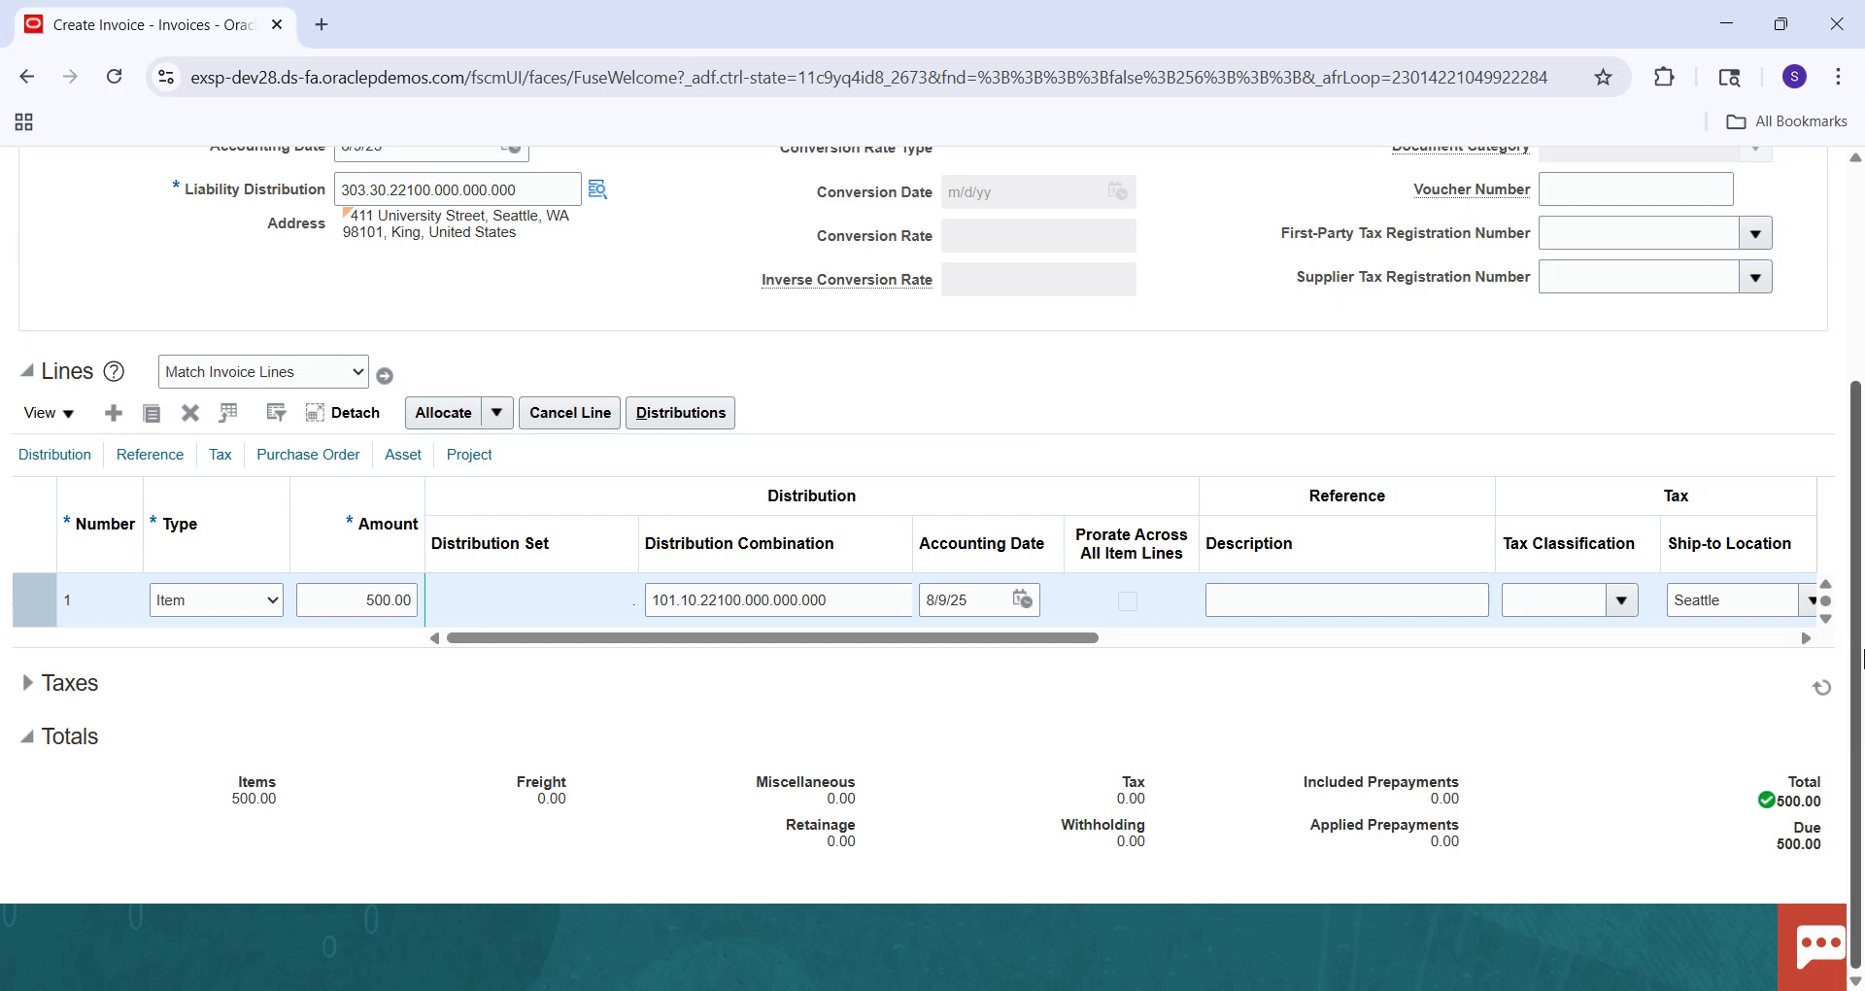
pyautogui.scroll(3, 1860, 610)
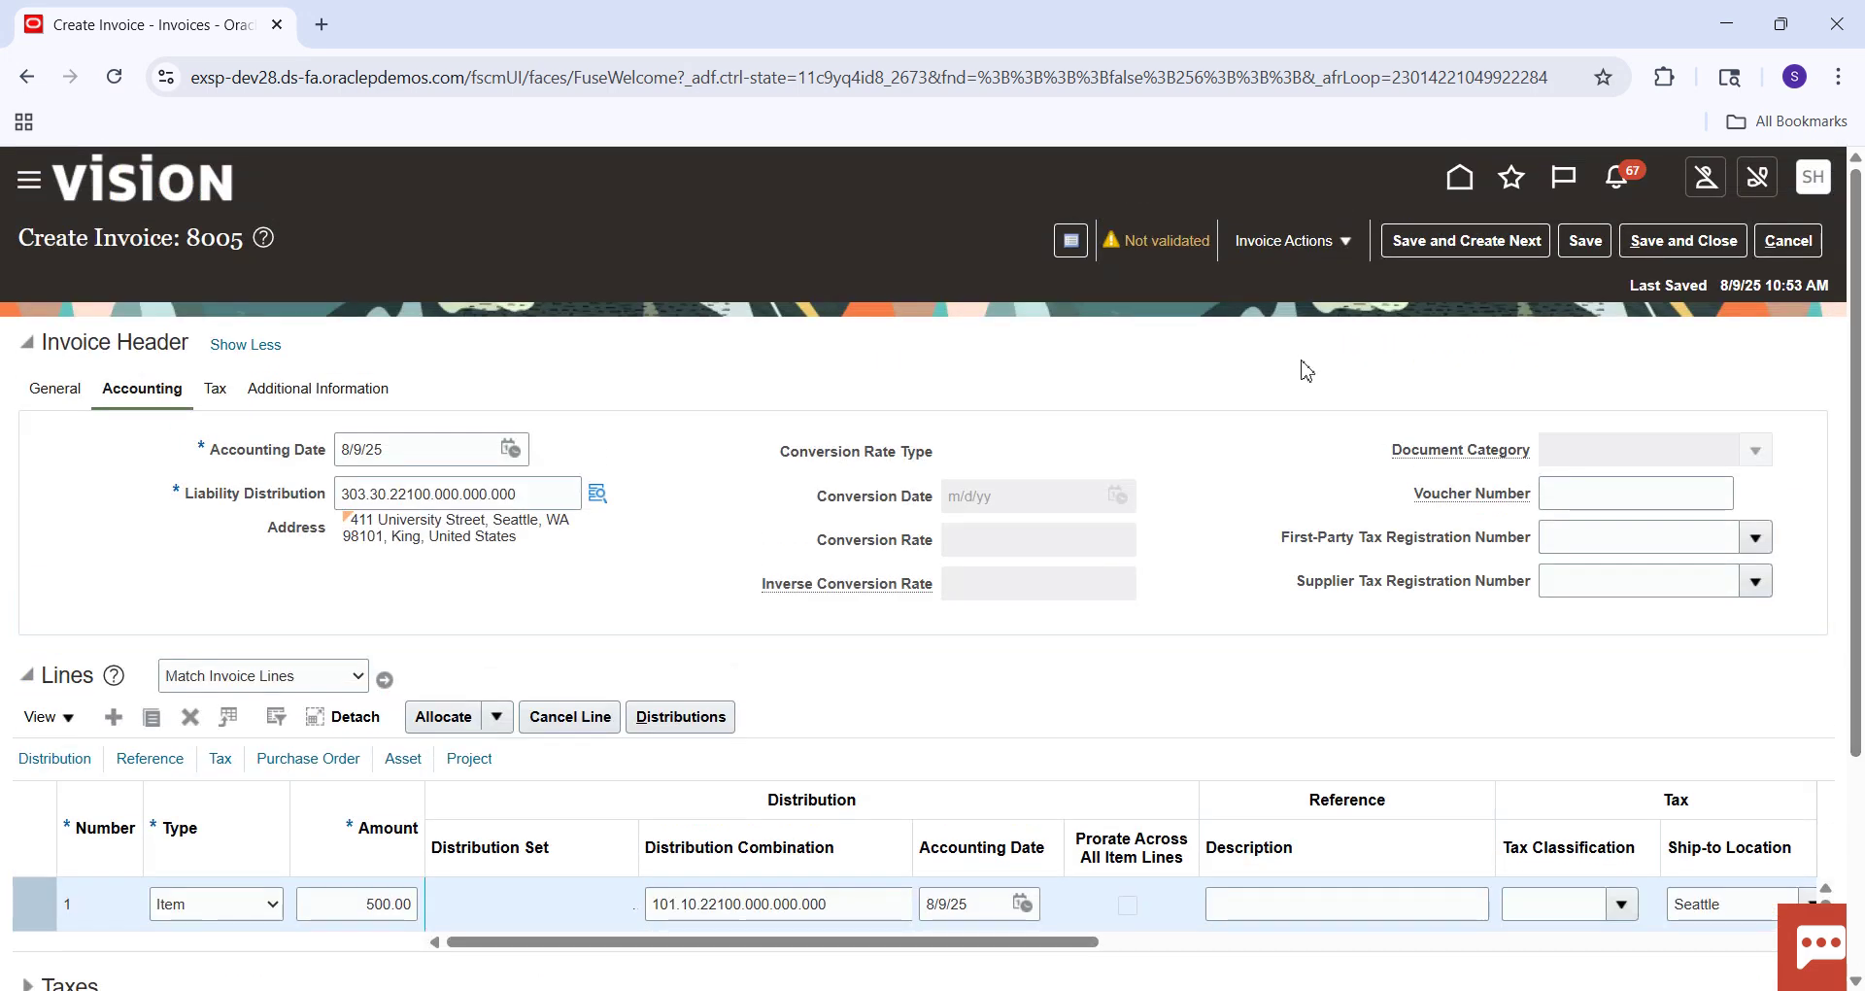
# Validate the invoice and review totals: 47.50 tax, 547.50 total, then return to General details.
pyautogui.click(1340, 240)
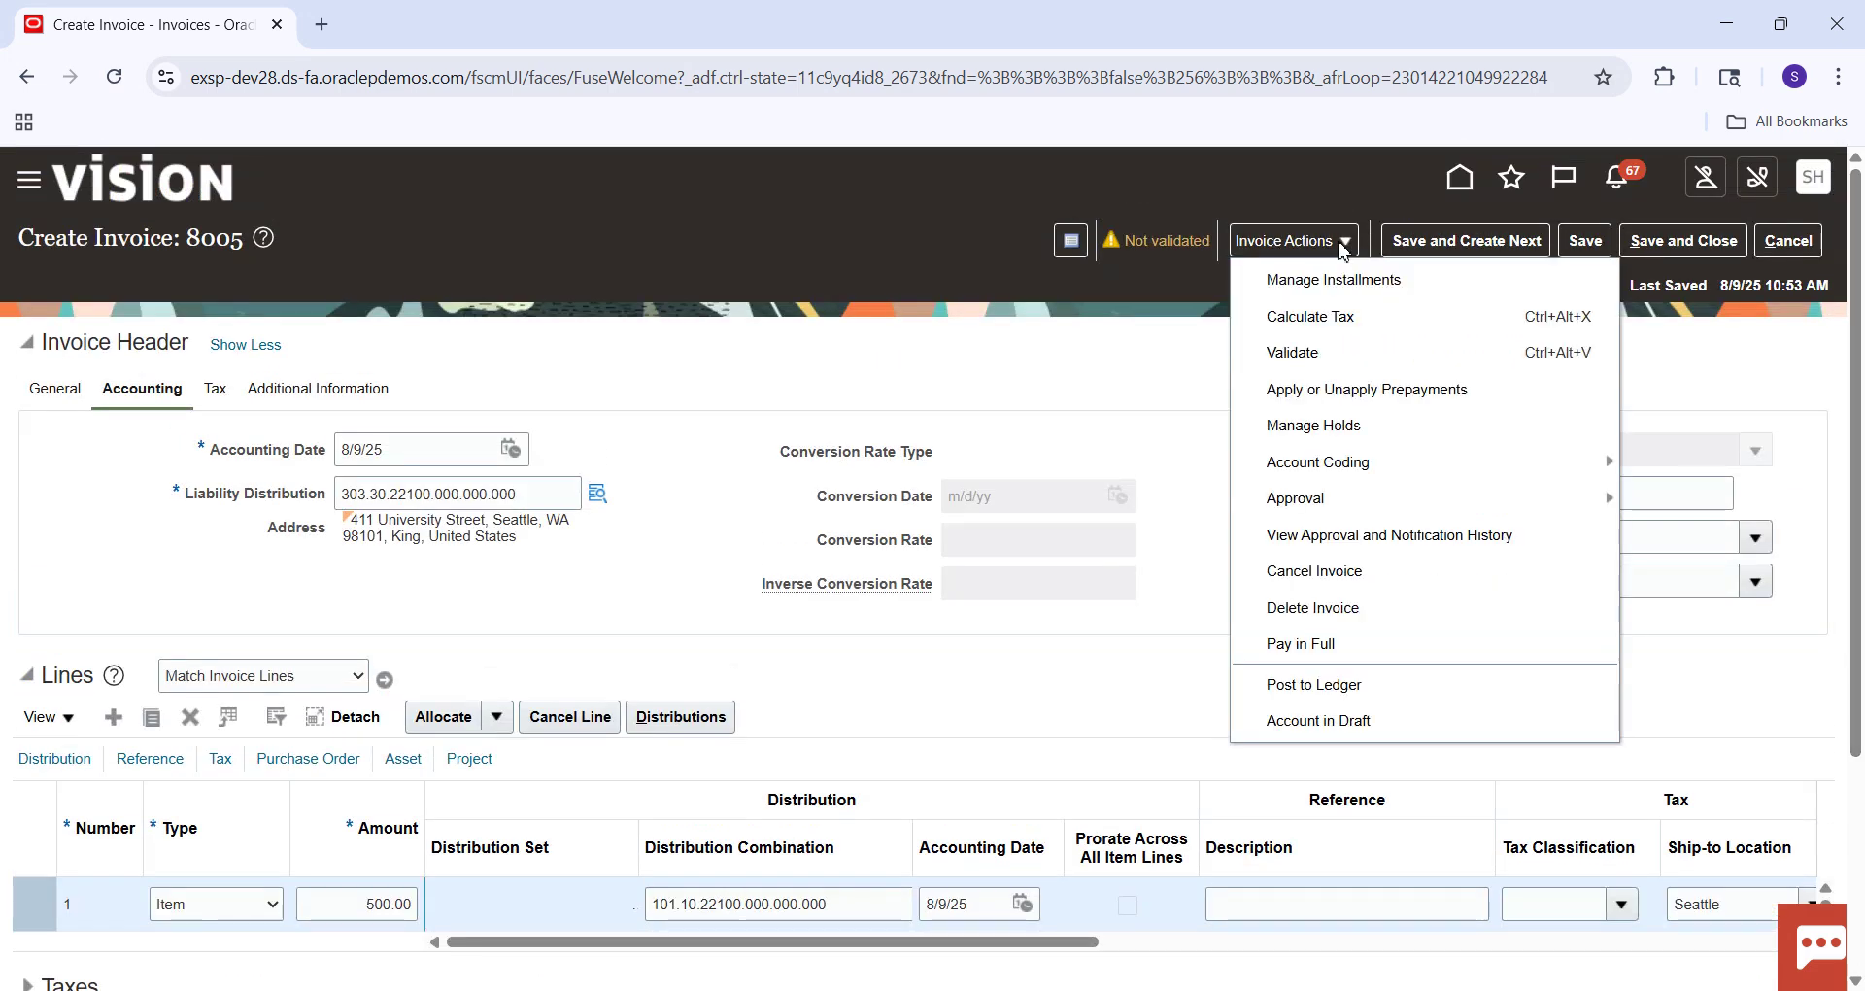
pyautogui.click(1325, 355)
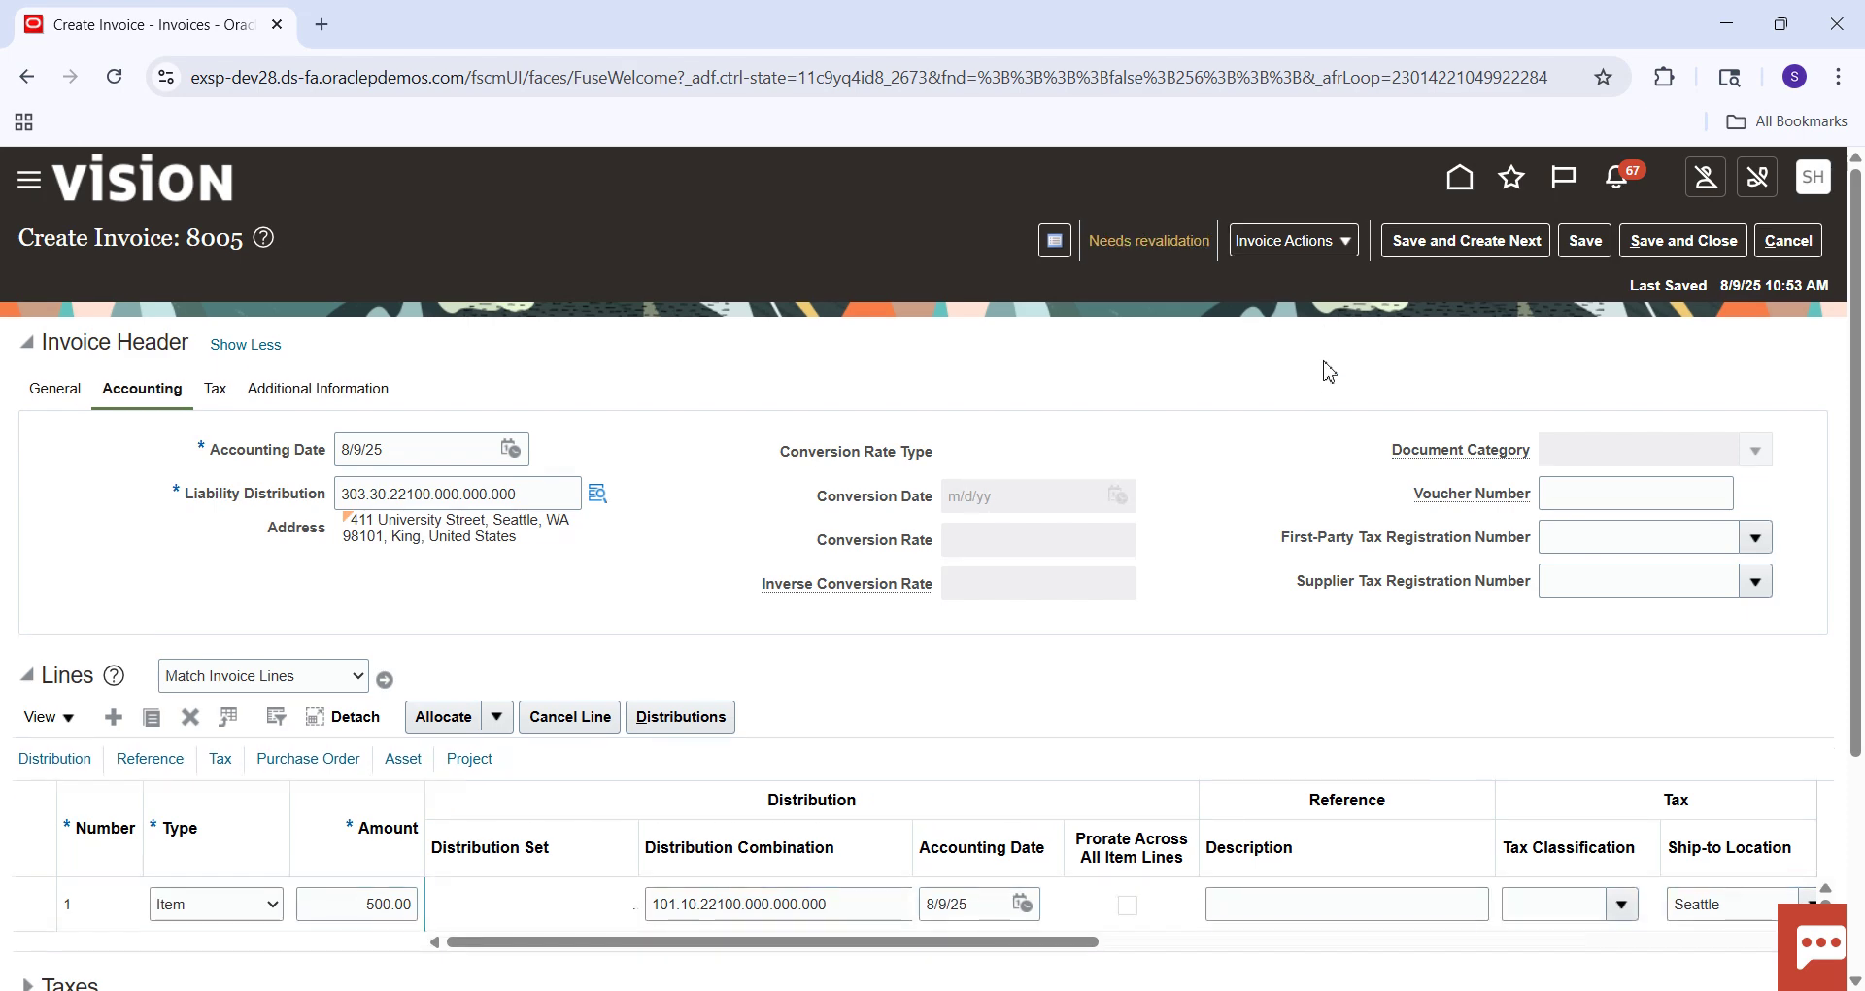
pyautogui.moveTo(1856, 326); pyautogui.dragTo(1859, 728)
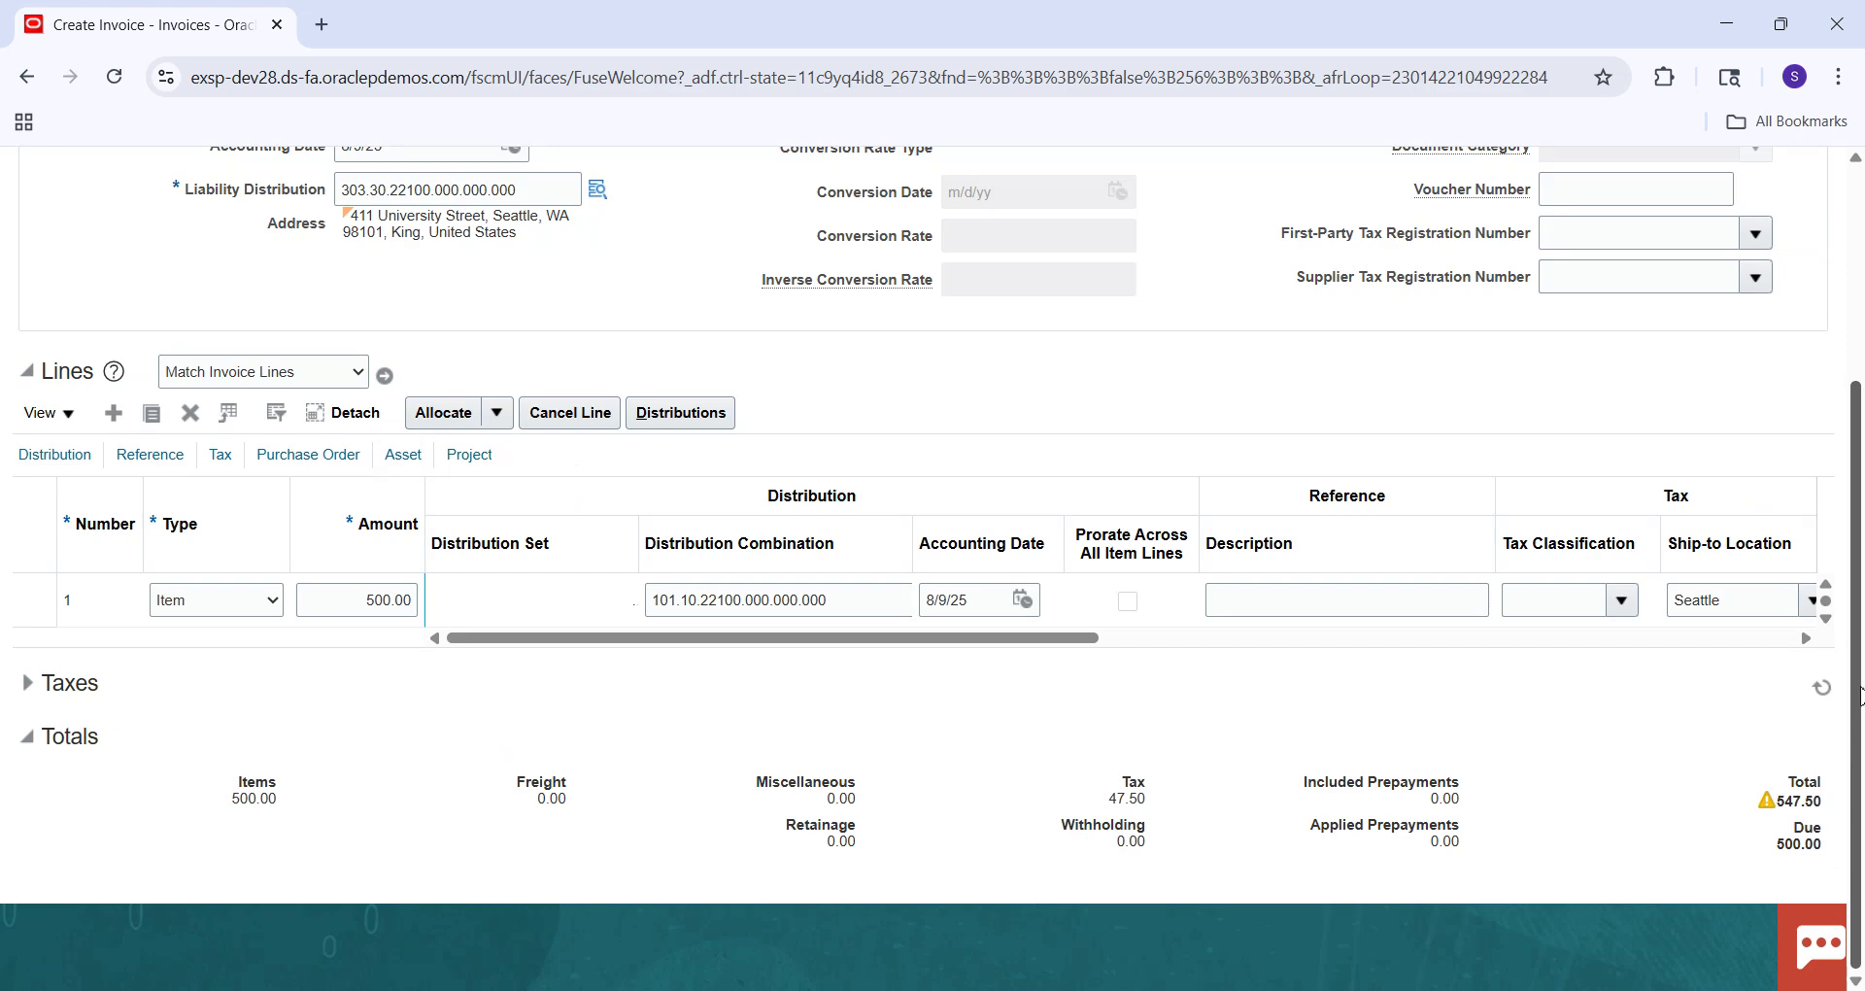
pyautogui.scroll(2, 1859, 695)
pyautogui.click(44, 304)
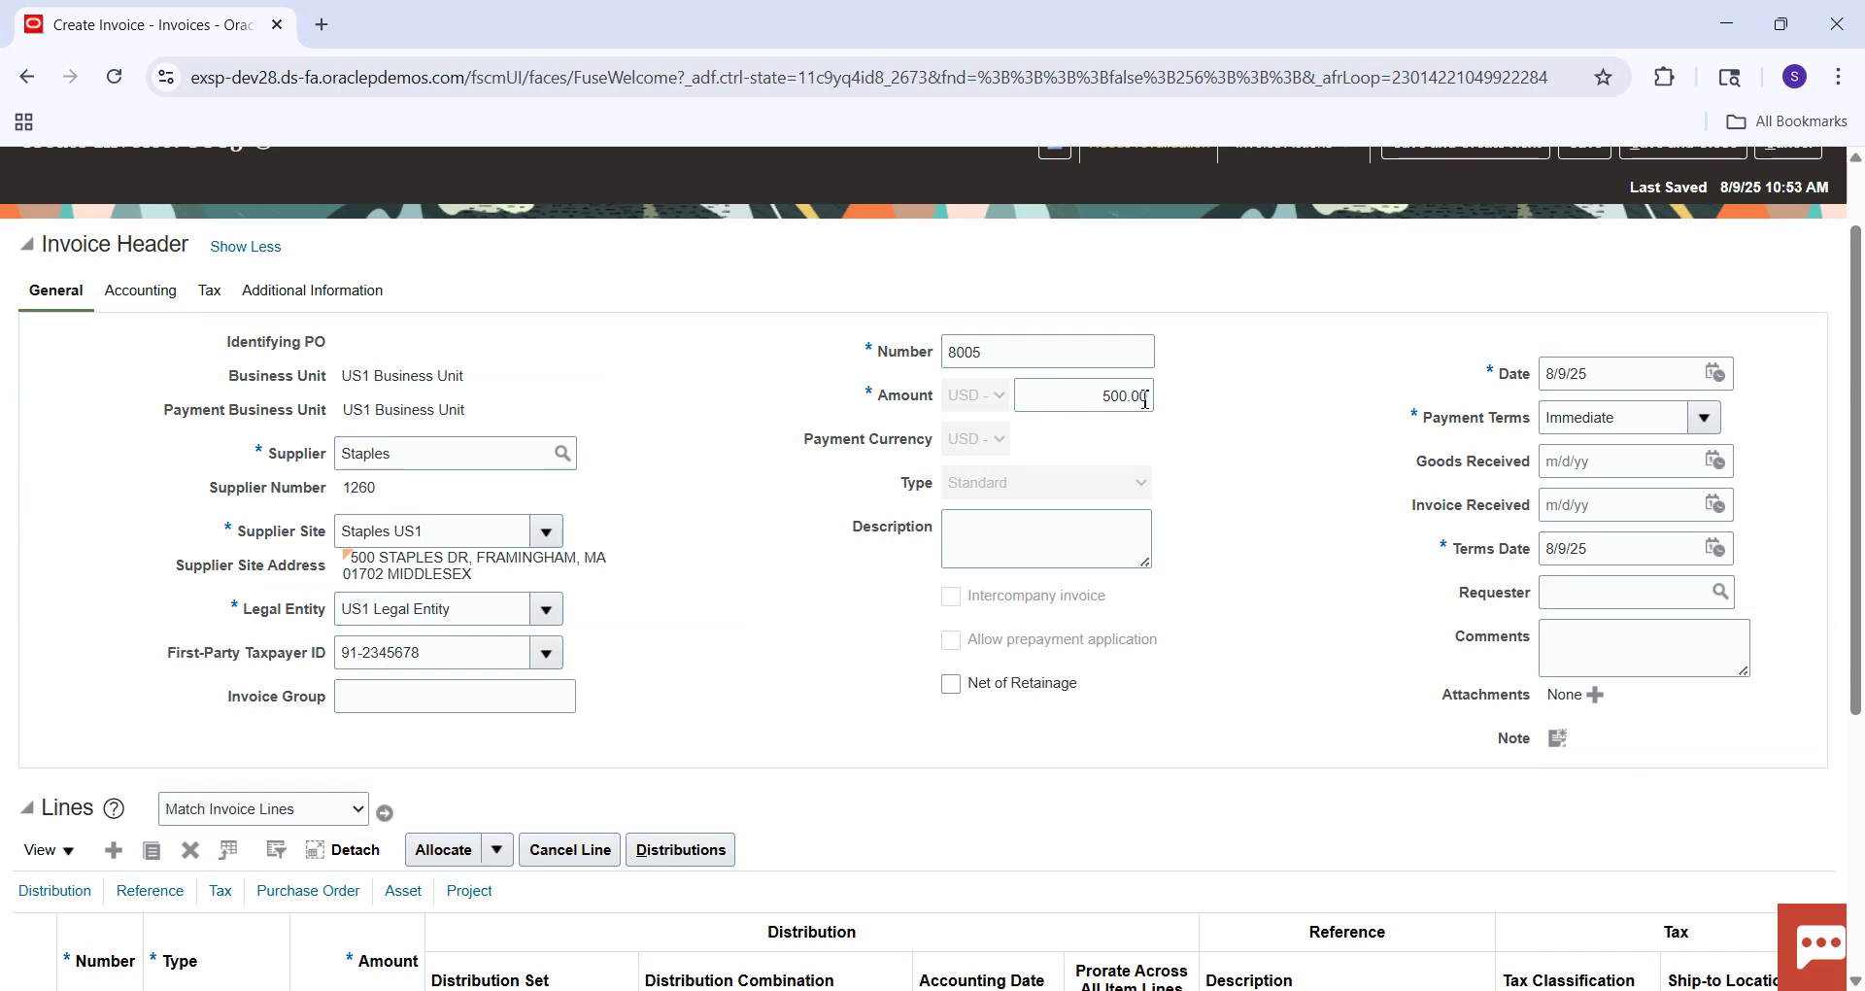
pyautogui.click(1144, 397)
# Change the invoice header amount to 547.50 and save.
pyautogui.press('BackSpace')
pyautogui.press('BackSpace')
pyautogui.press('BackSpace')
pyautogui.press('BackSpace')
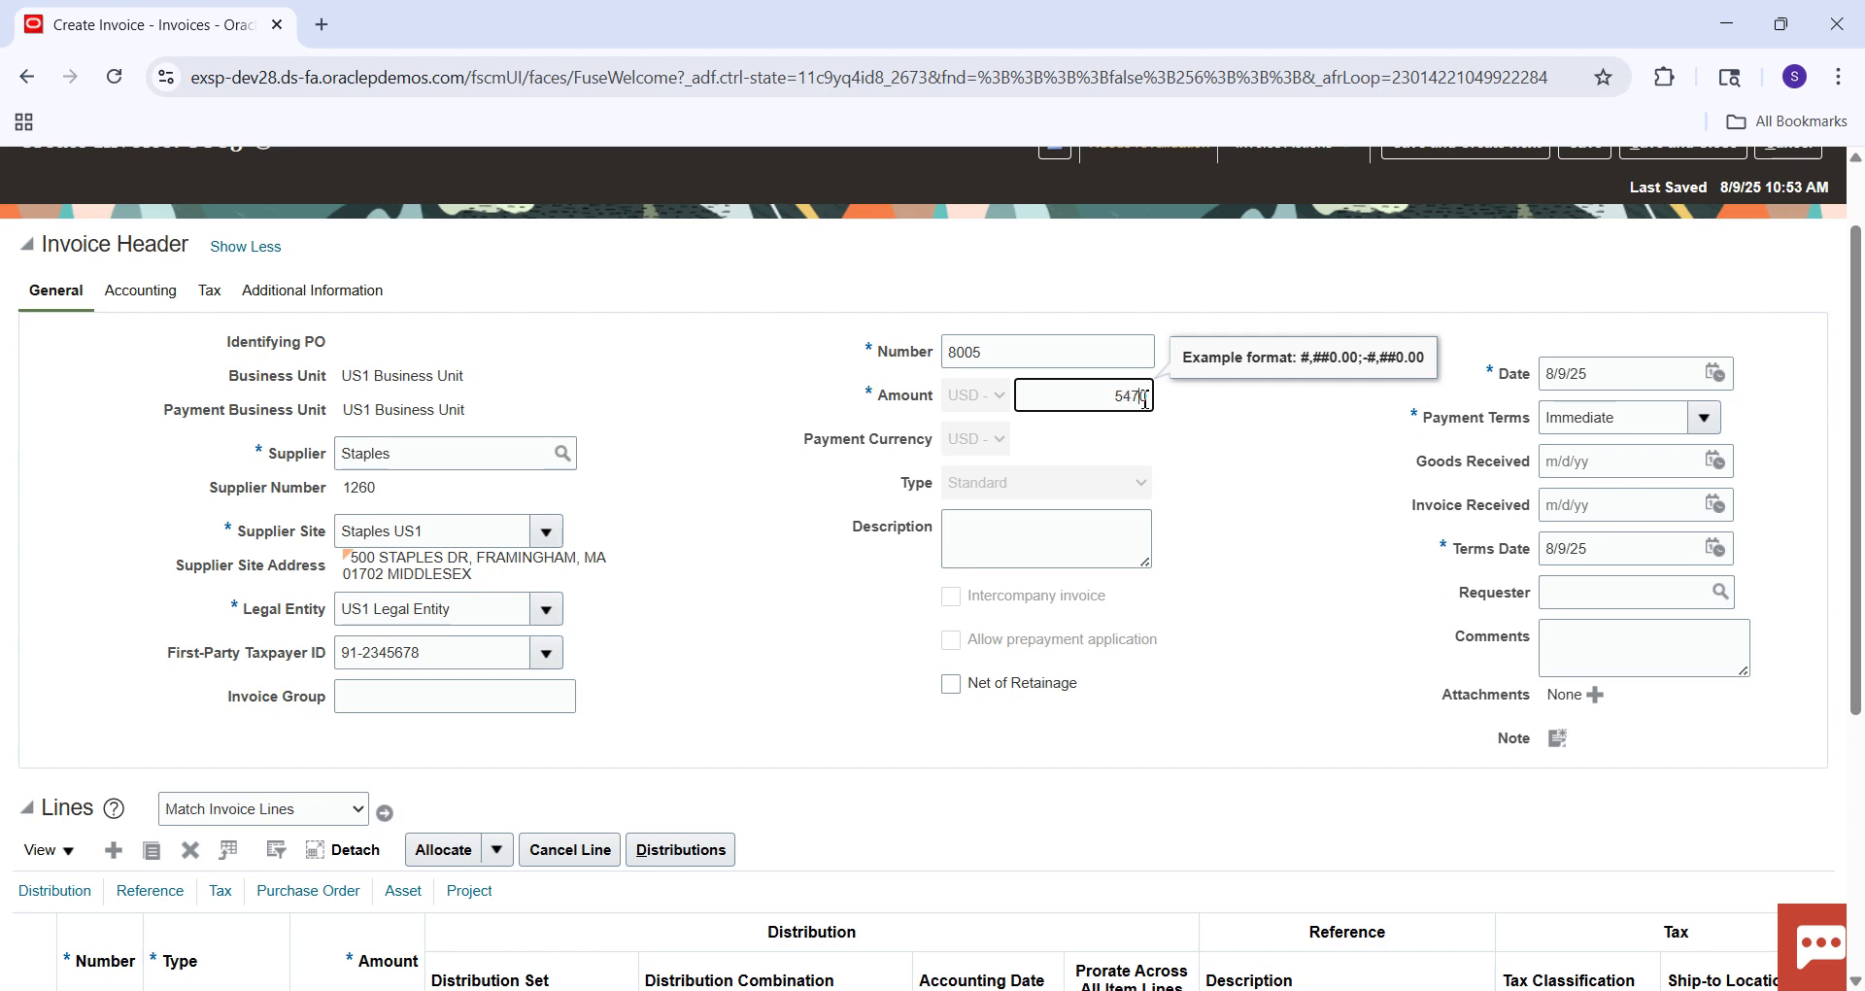
pyautogui.write('47.5')
pyautogui.click(1586, 337)
pyautogui.scroll(1, 1738, 240)
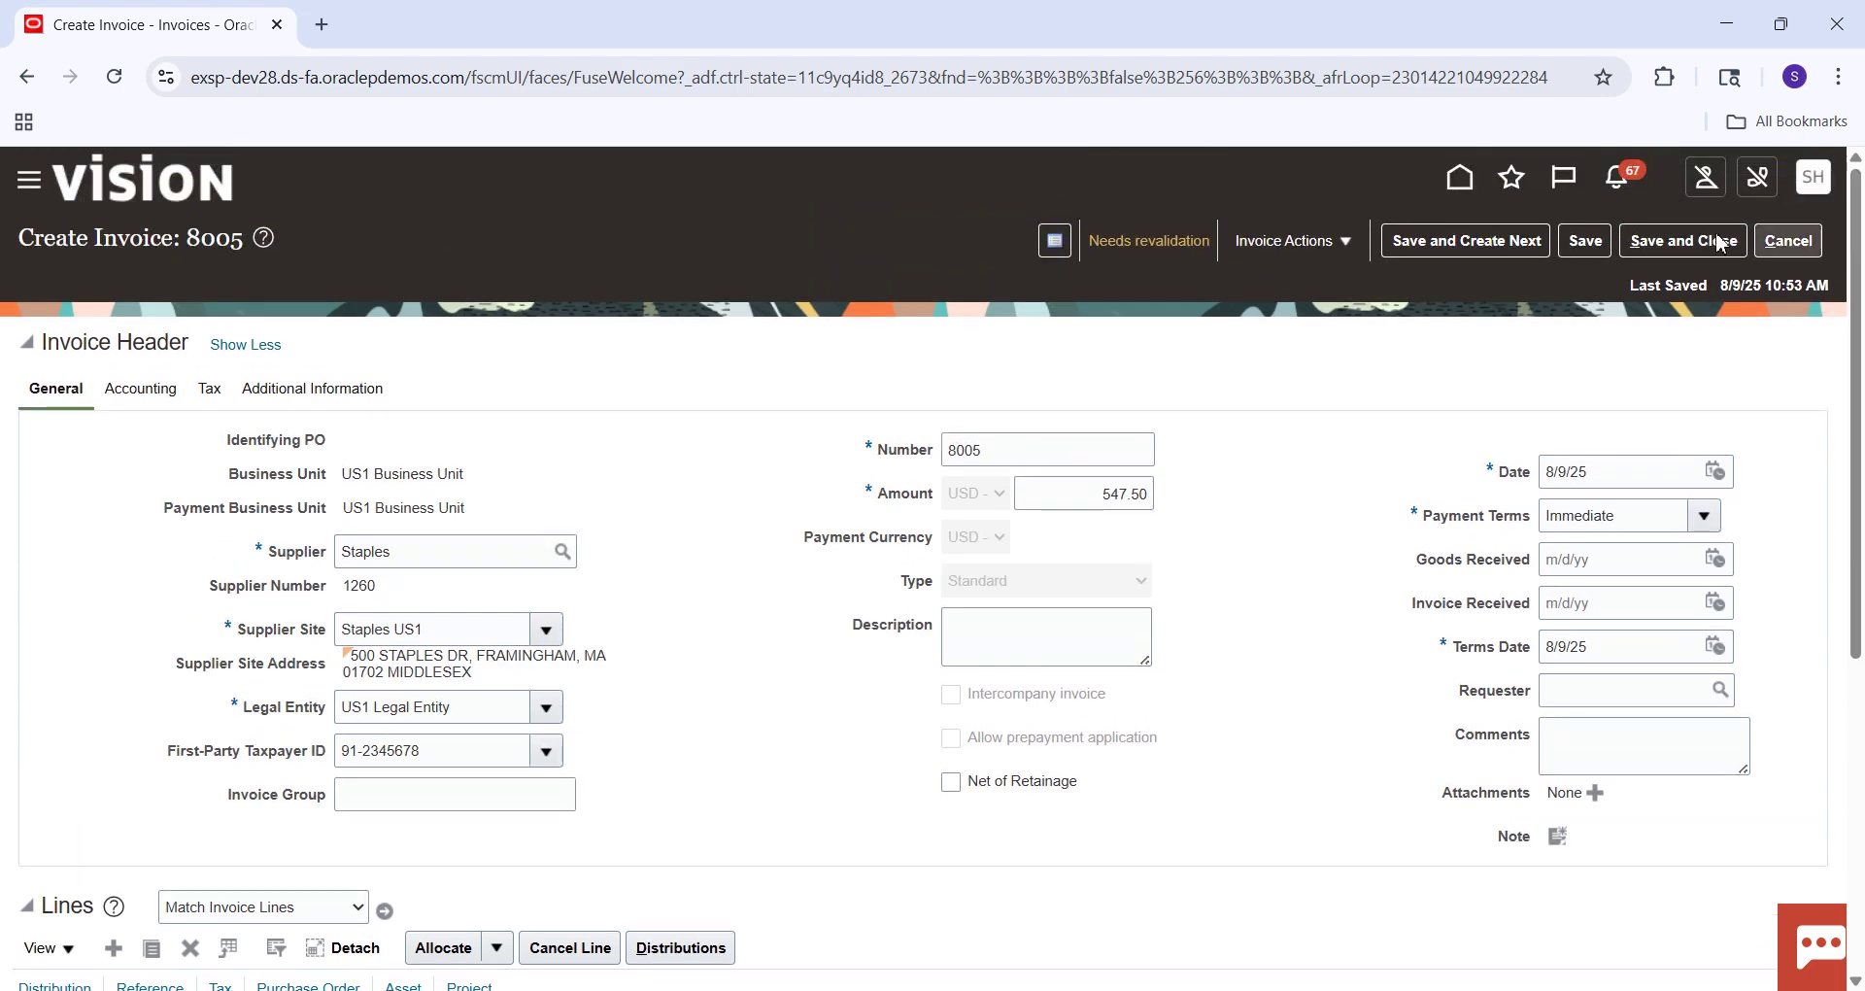
pyautogui.click(1587, 241)
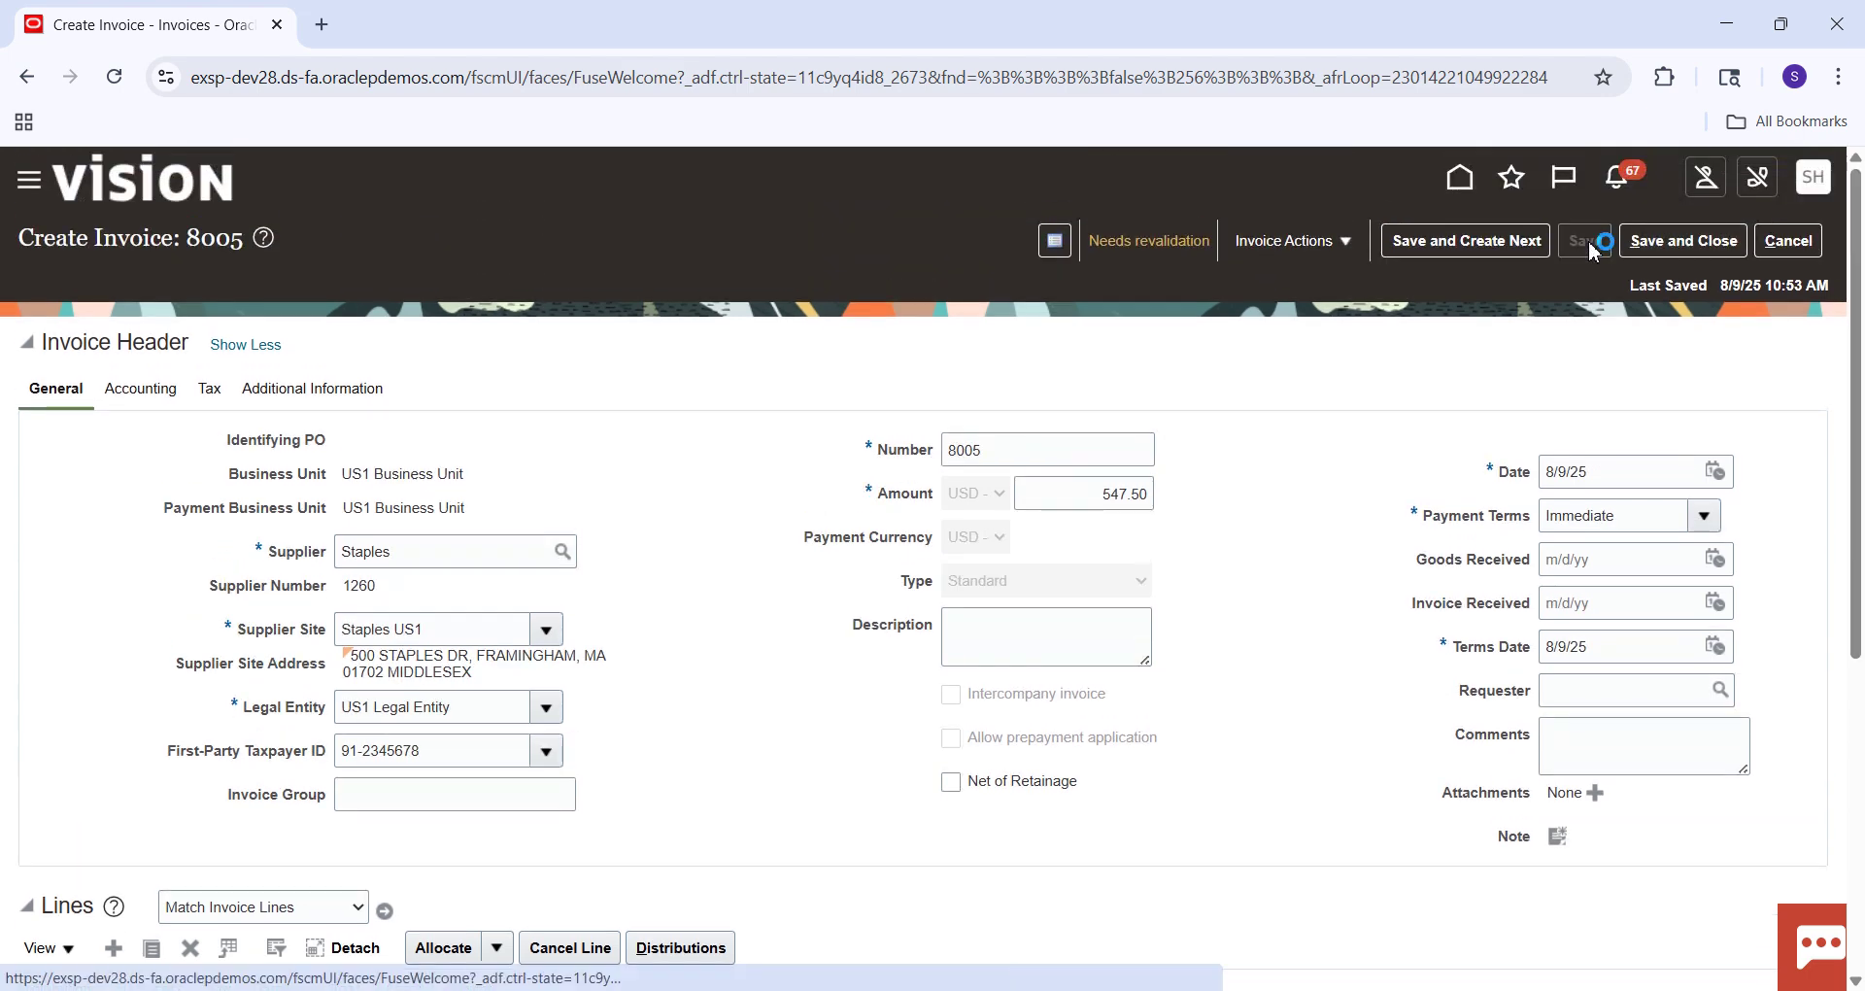
# Validate invoice 8005 again and confirm its Validated status.
pyautogui.click(1358, 250)
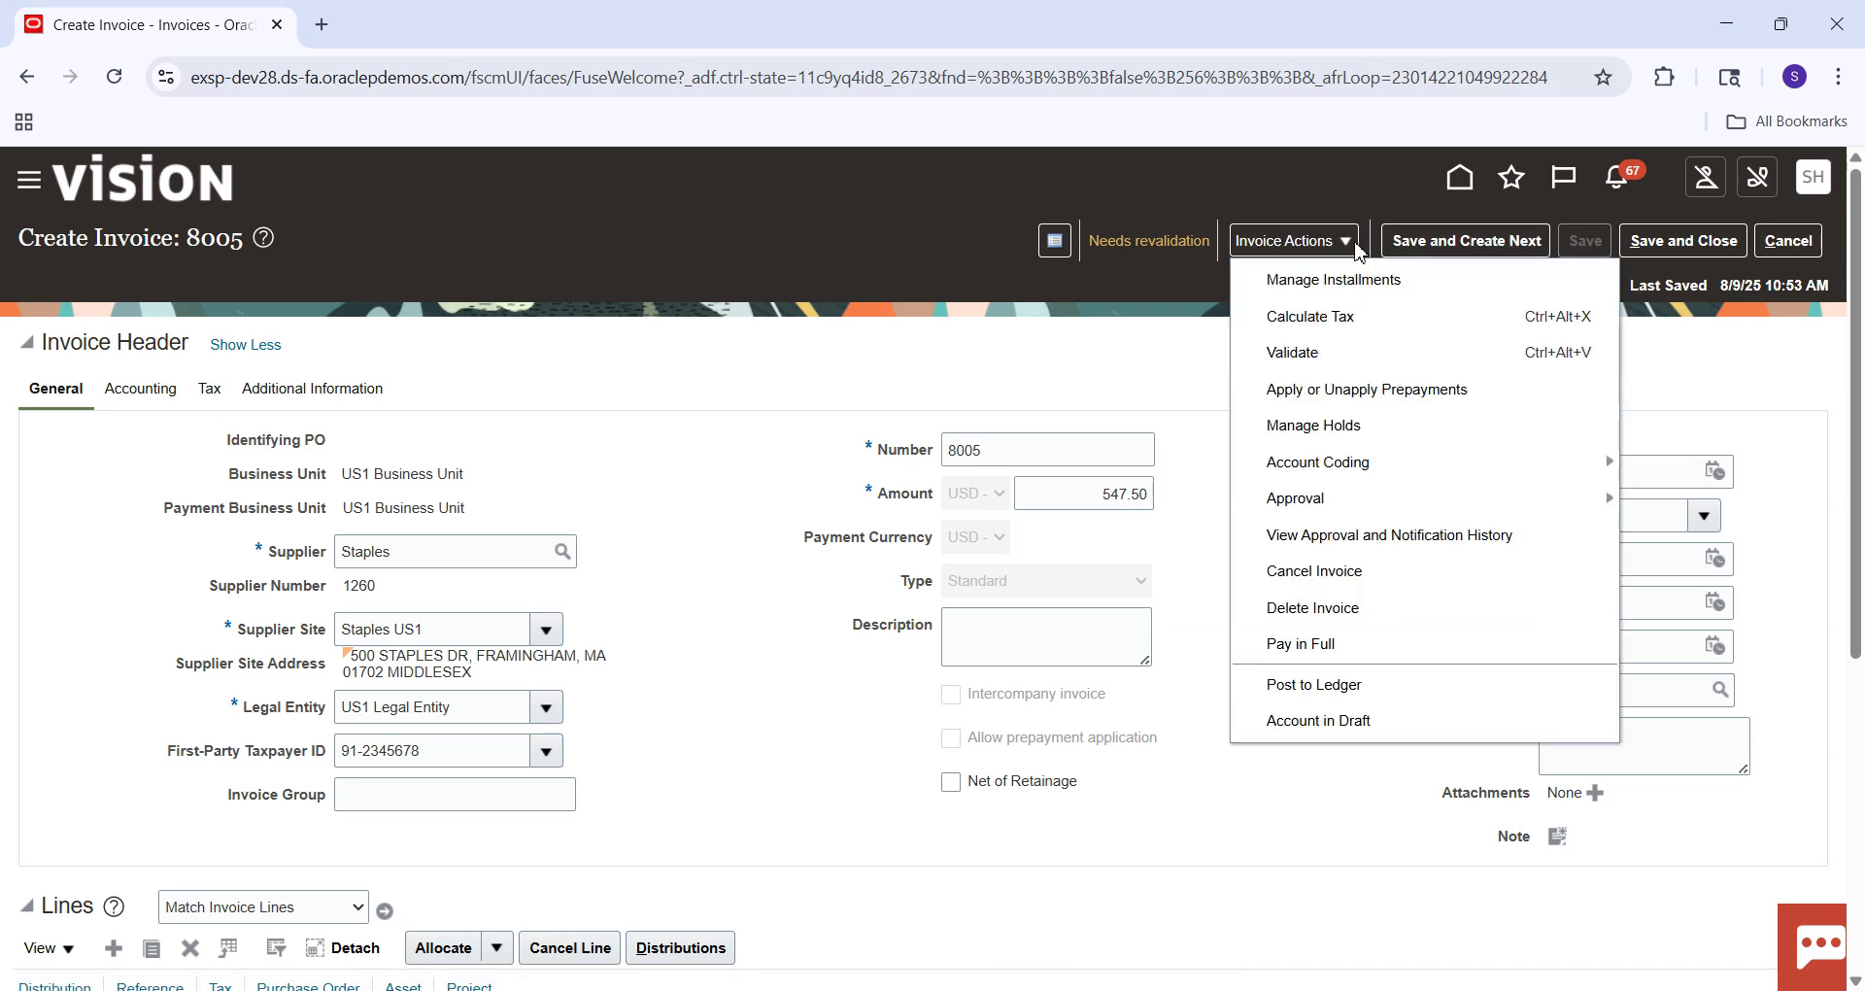
pyautogui.click(1337, 355)
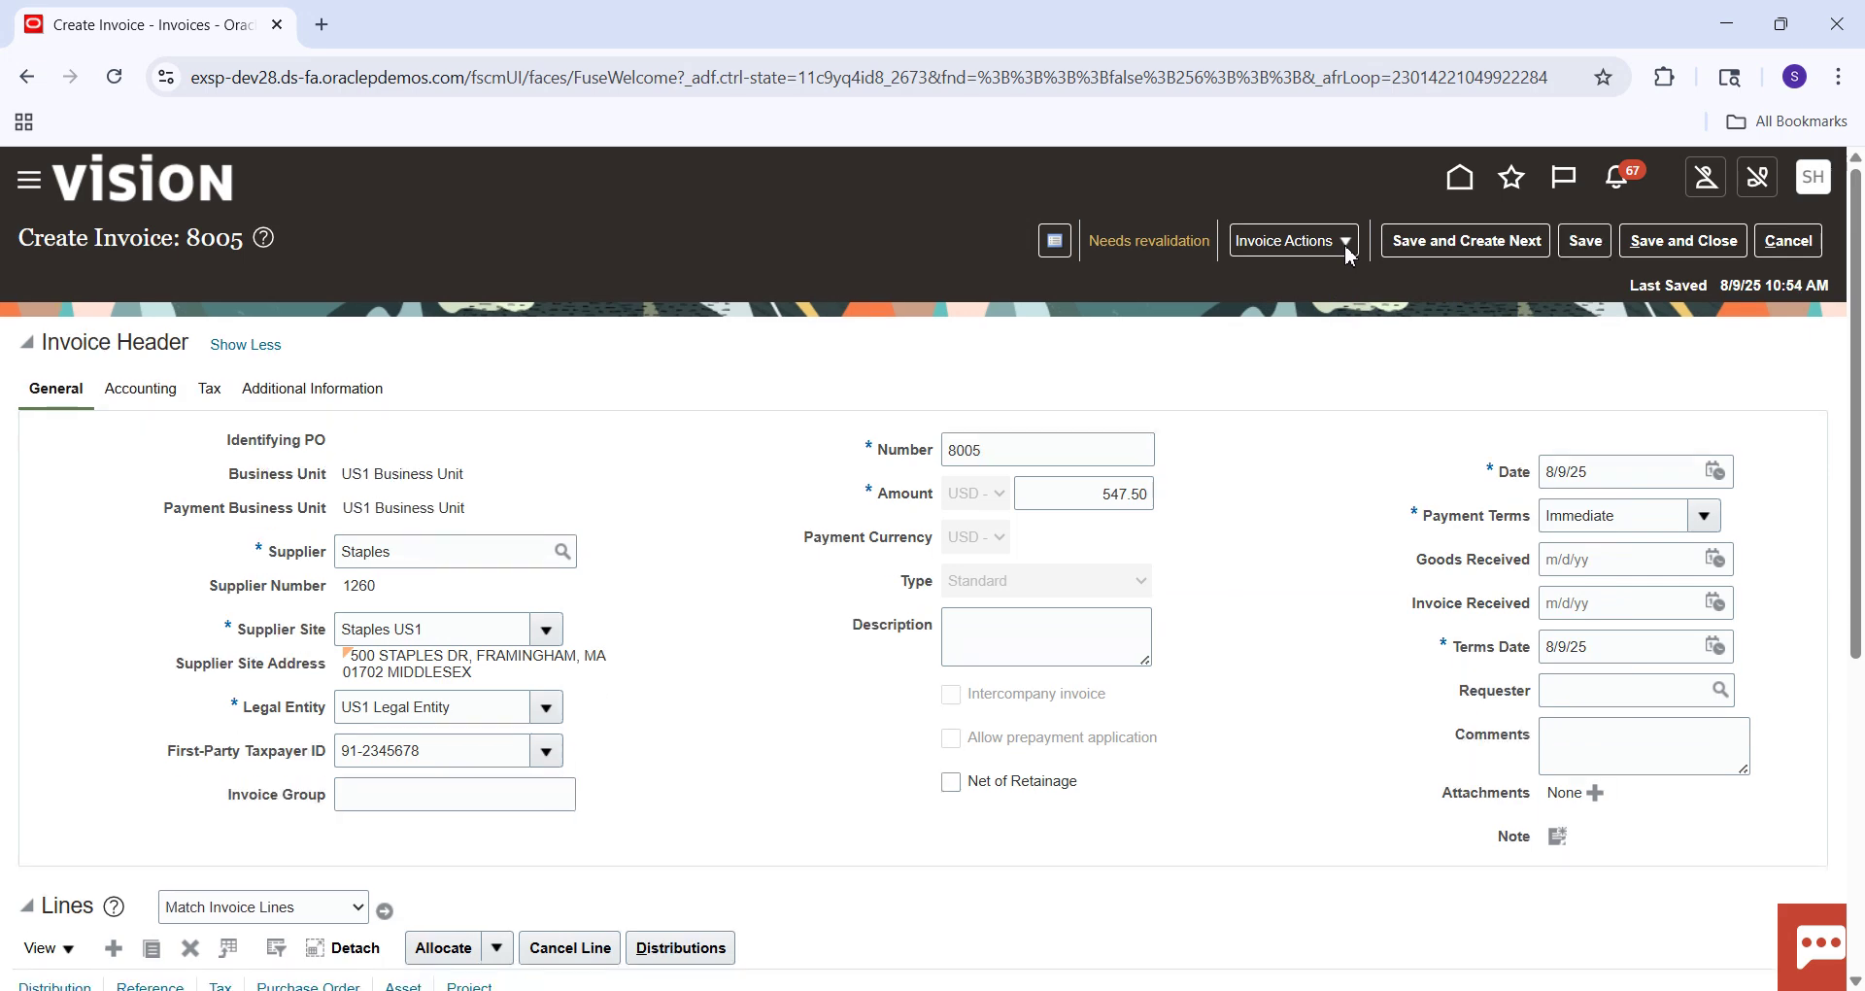
pyautogui.moveTo(1856, 304); pyautogui.dragTo(1860, 677)
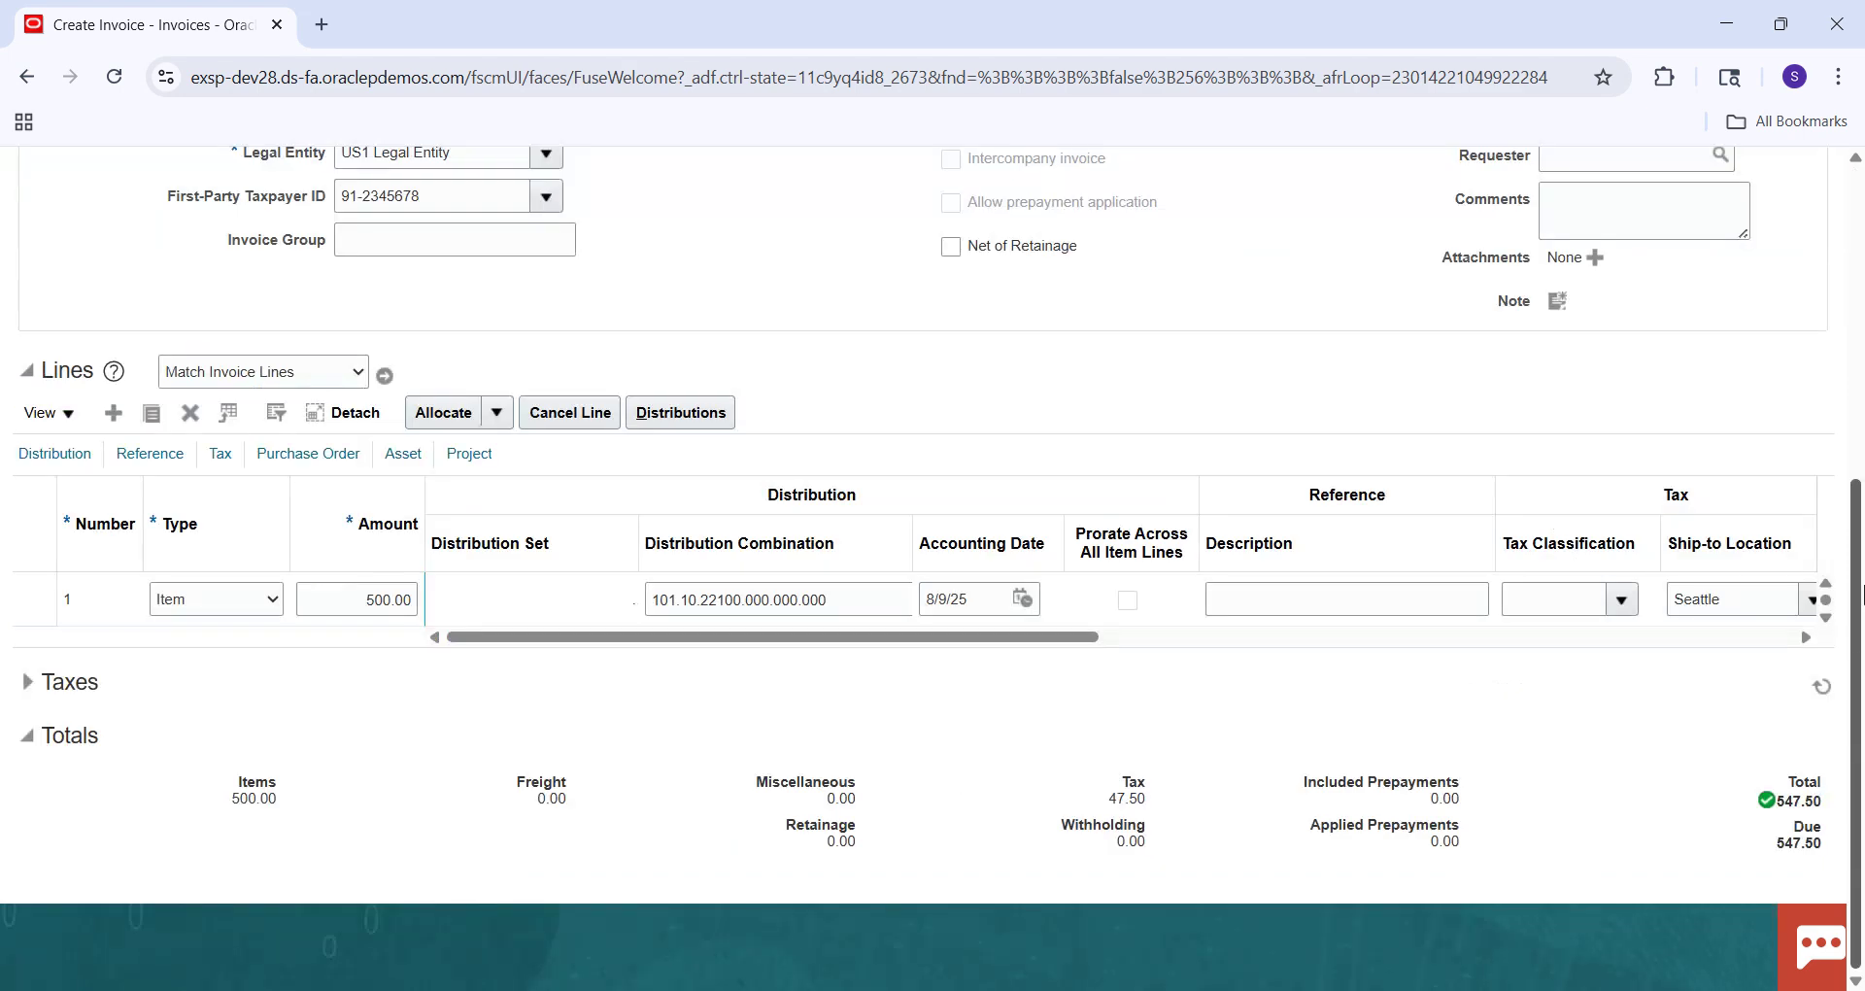
pyautogui.scroll(5, 1856, 627)
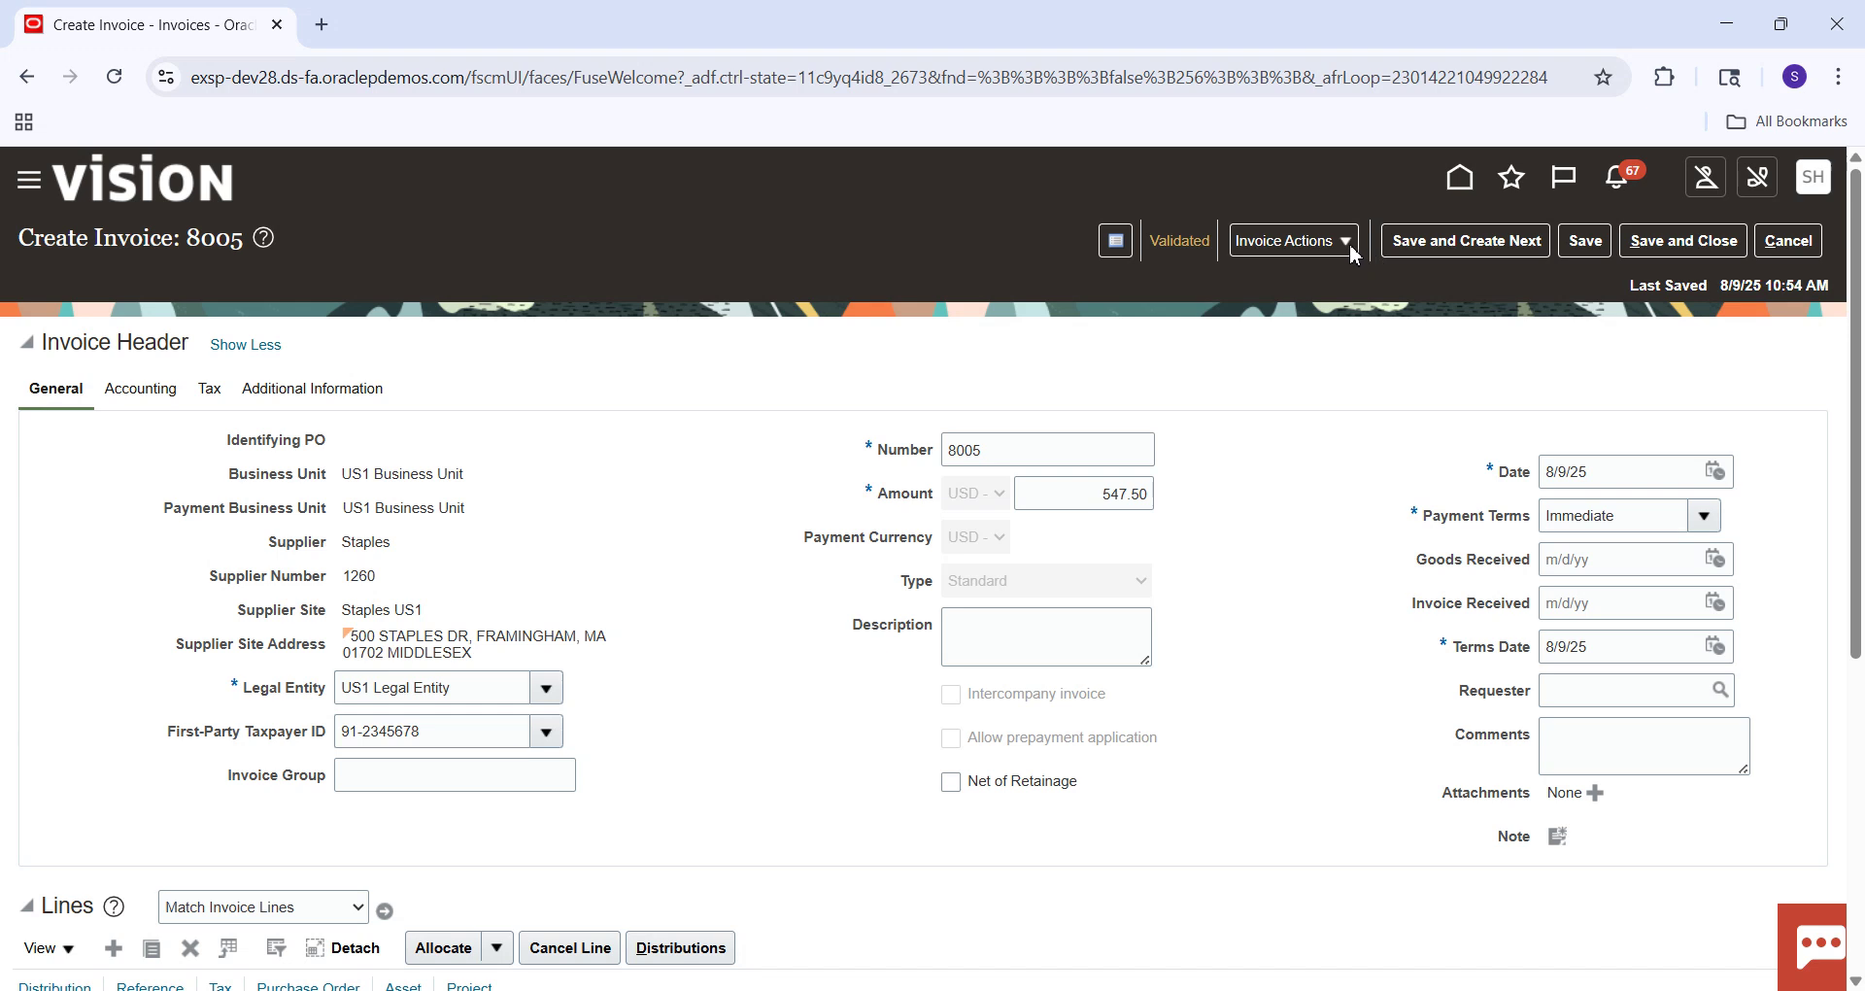
pyautogui.click(1355, 254)
# Post invoice 8005 to the ledger and view its final US Primary Ledger accounting lines.
pyautogui.click(1308, 686)
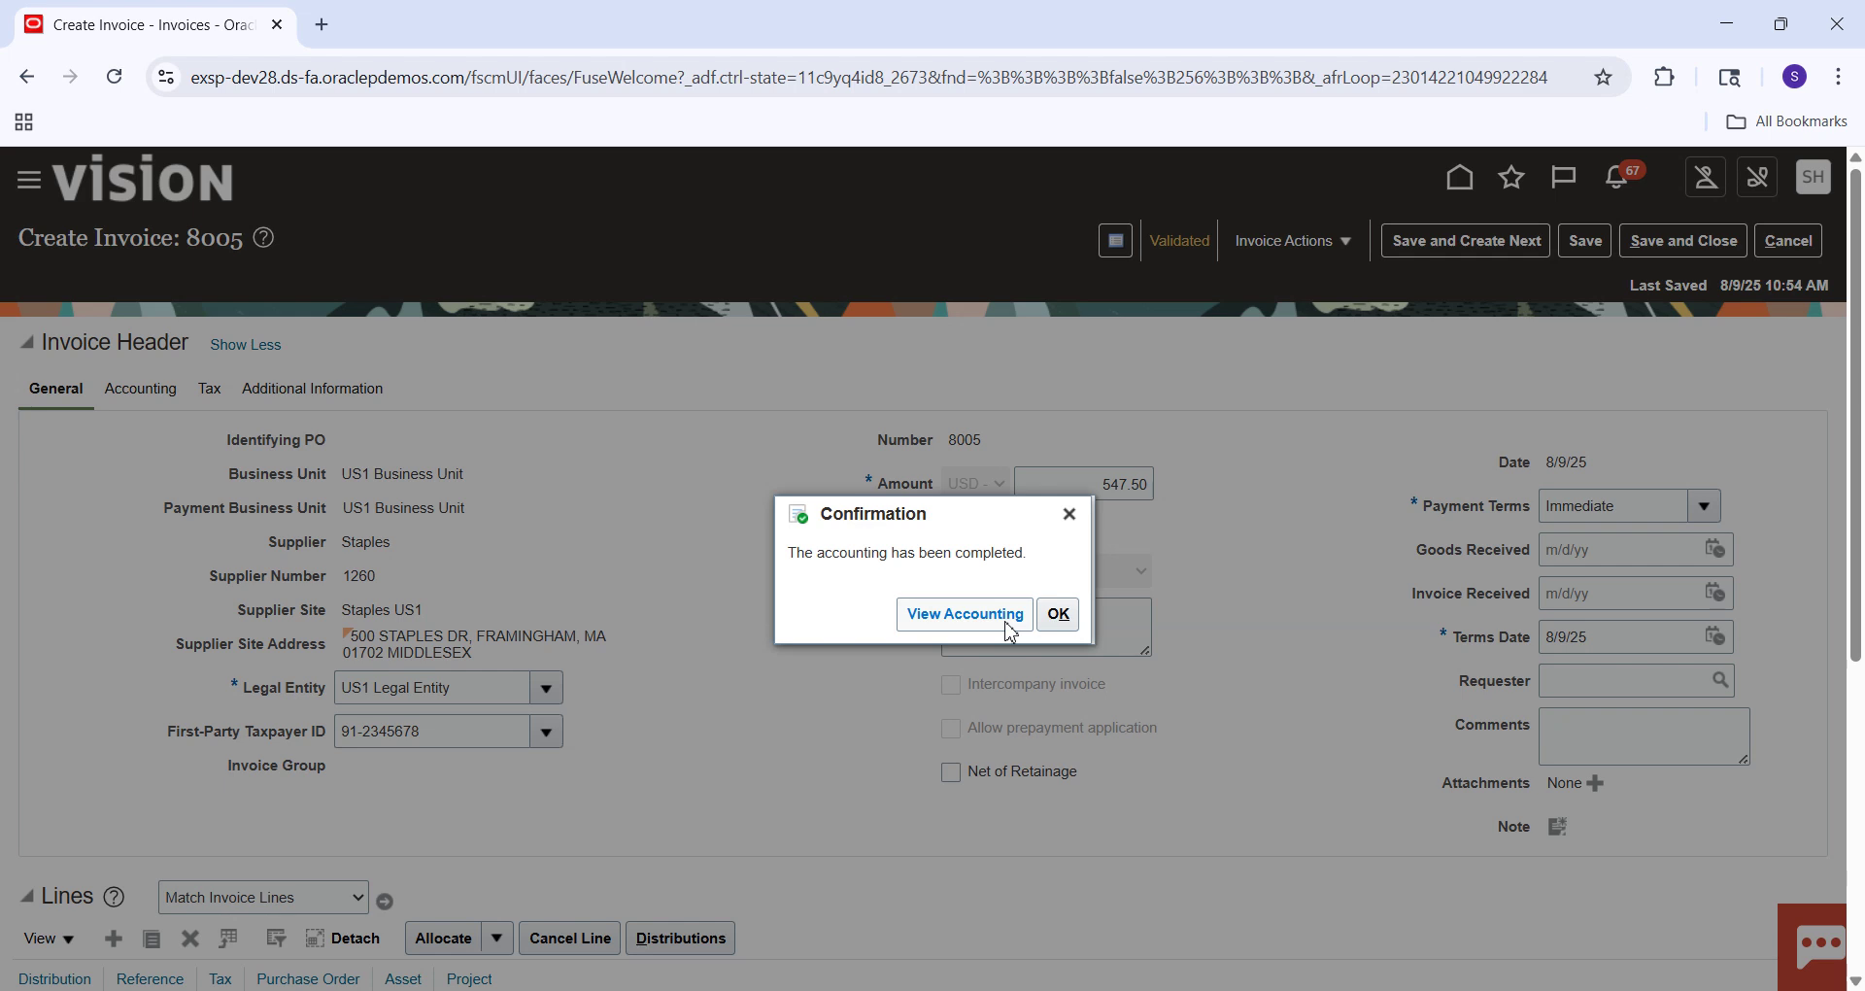
pyautogui.click(1010, 632)
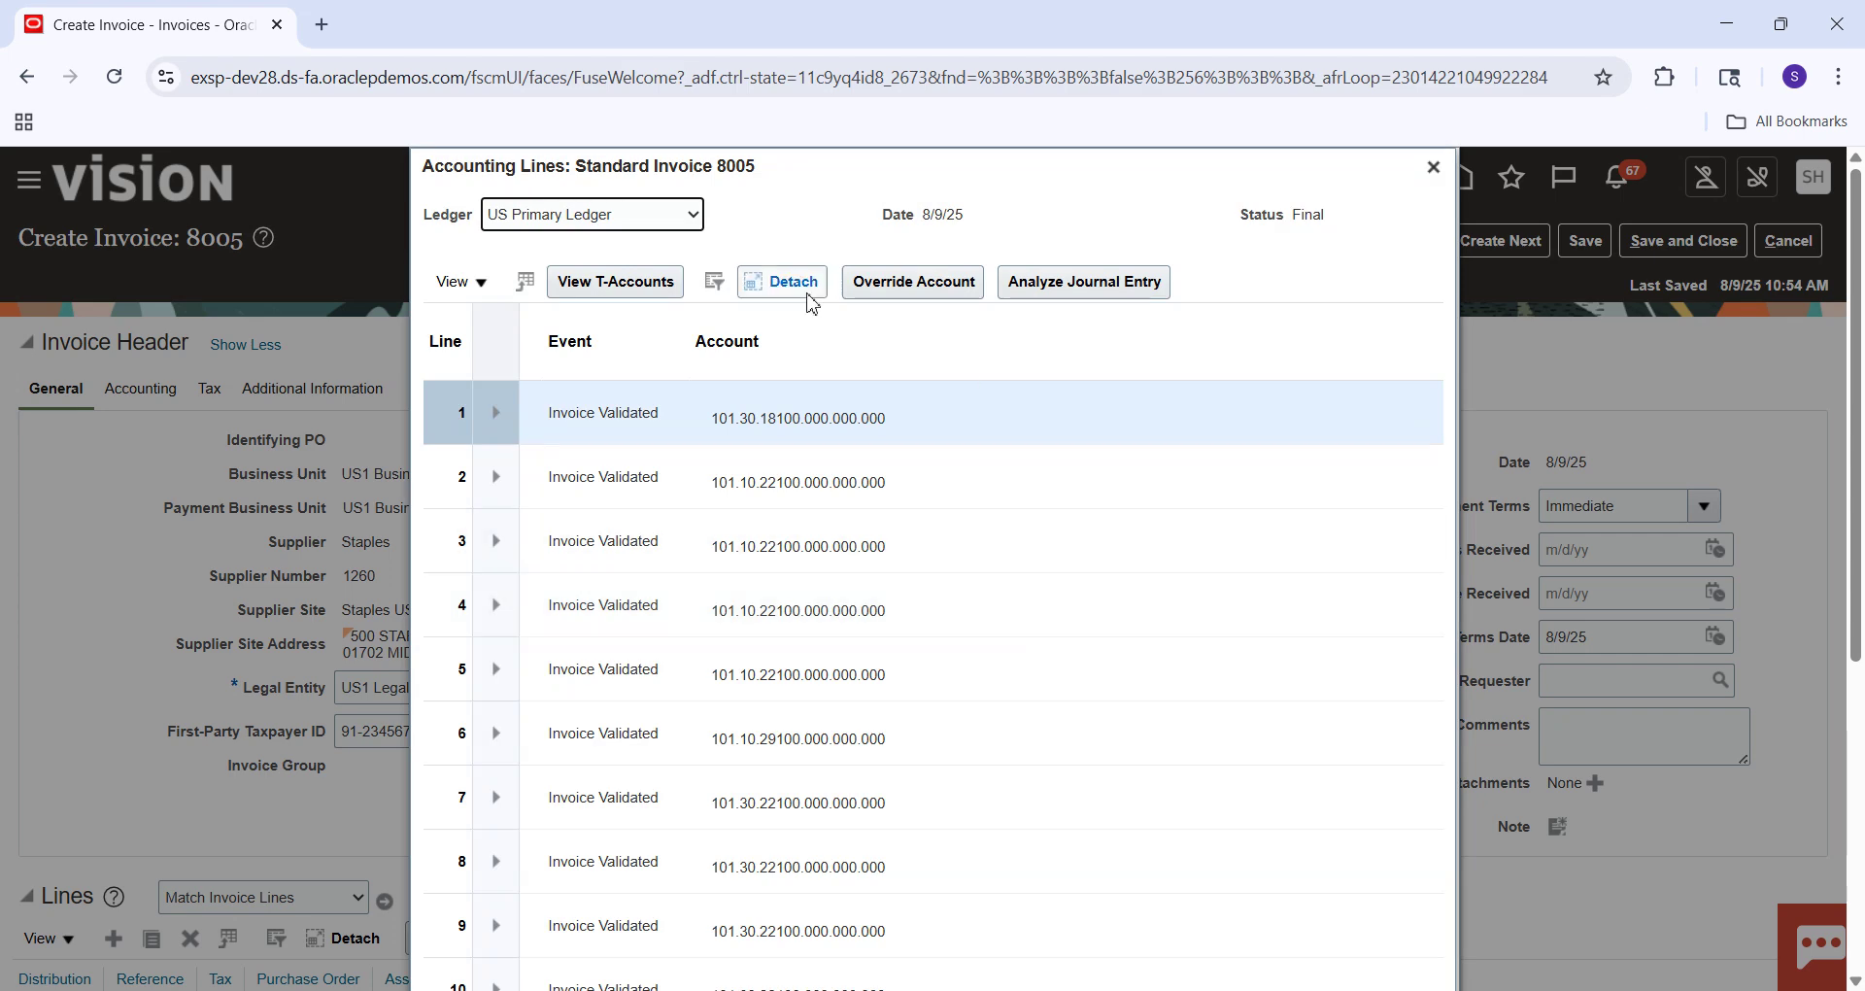
# Inspect invoice 8005's detached accounting lines, with liability on 101.30.22100.000.000.000, then close them.
pyautogui.click(775, 288)
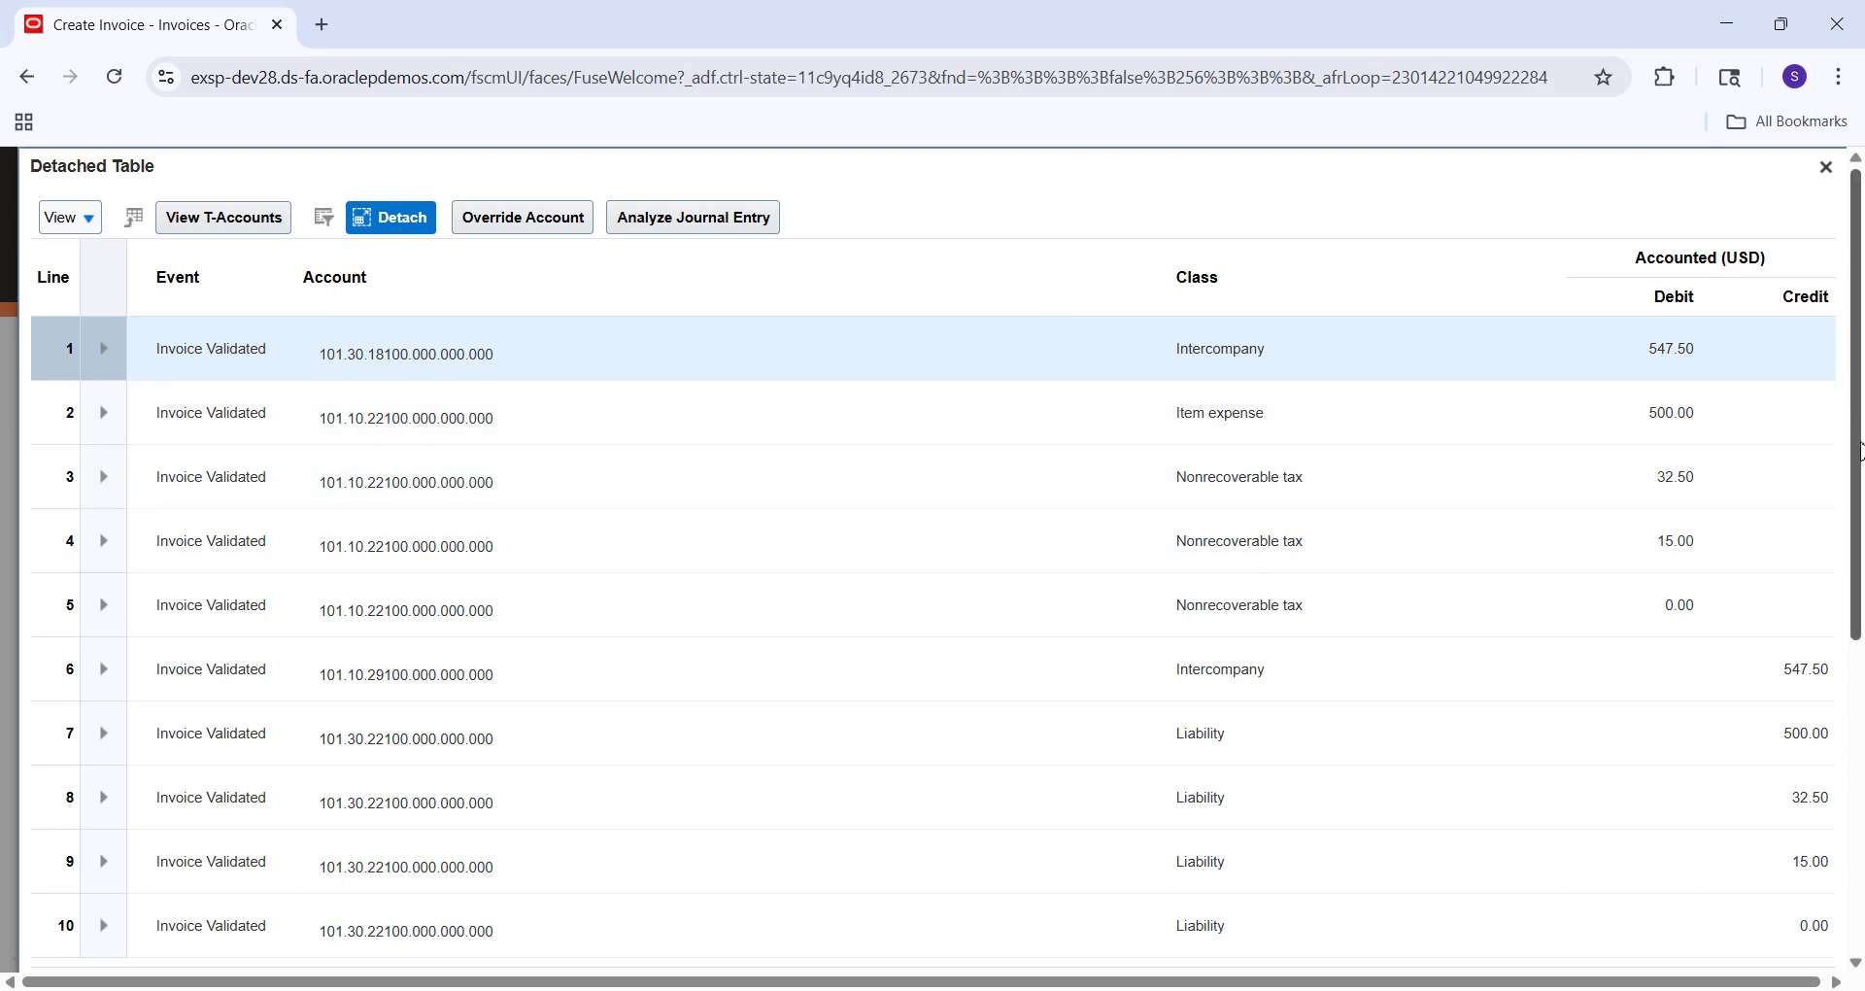
pyautogui.scroll(-2, 1857, 450)
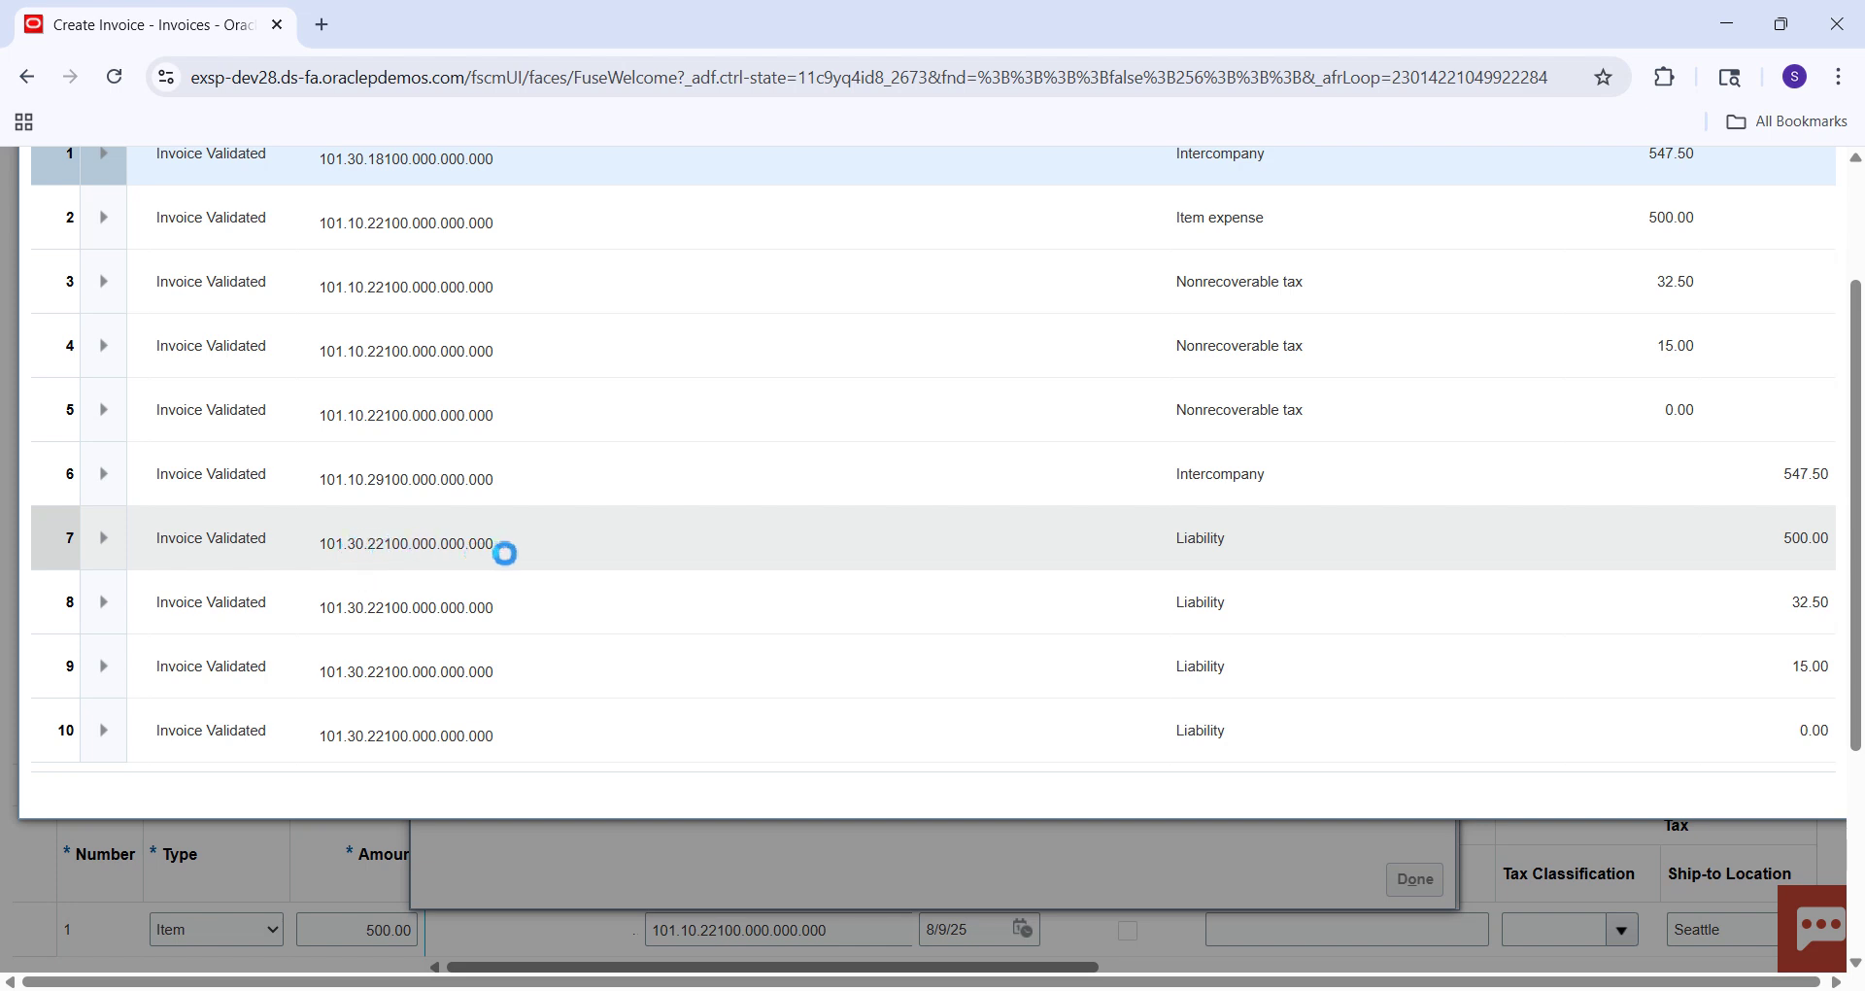
pyautogui.scroll(1, 400, 530)
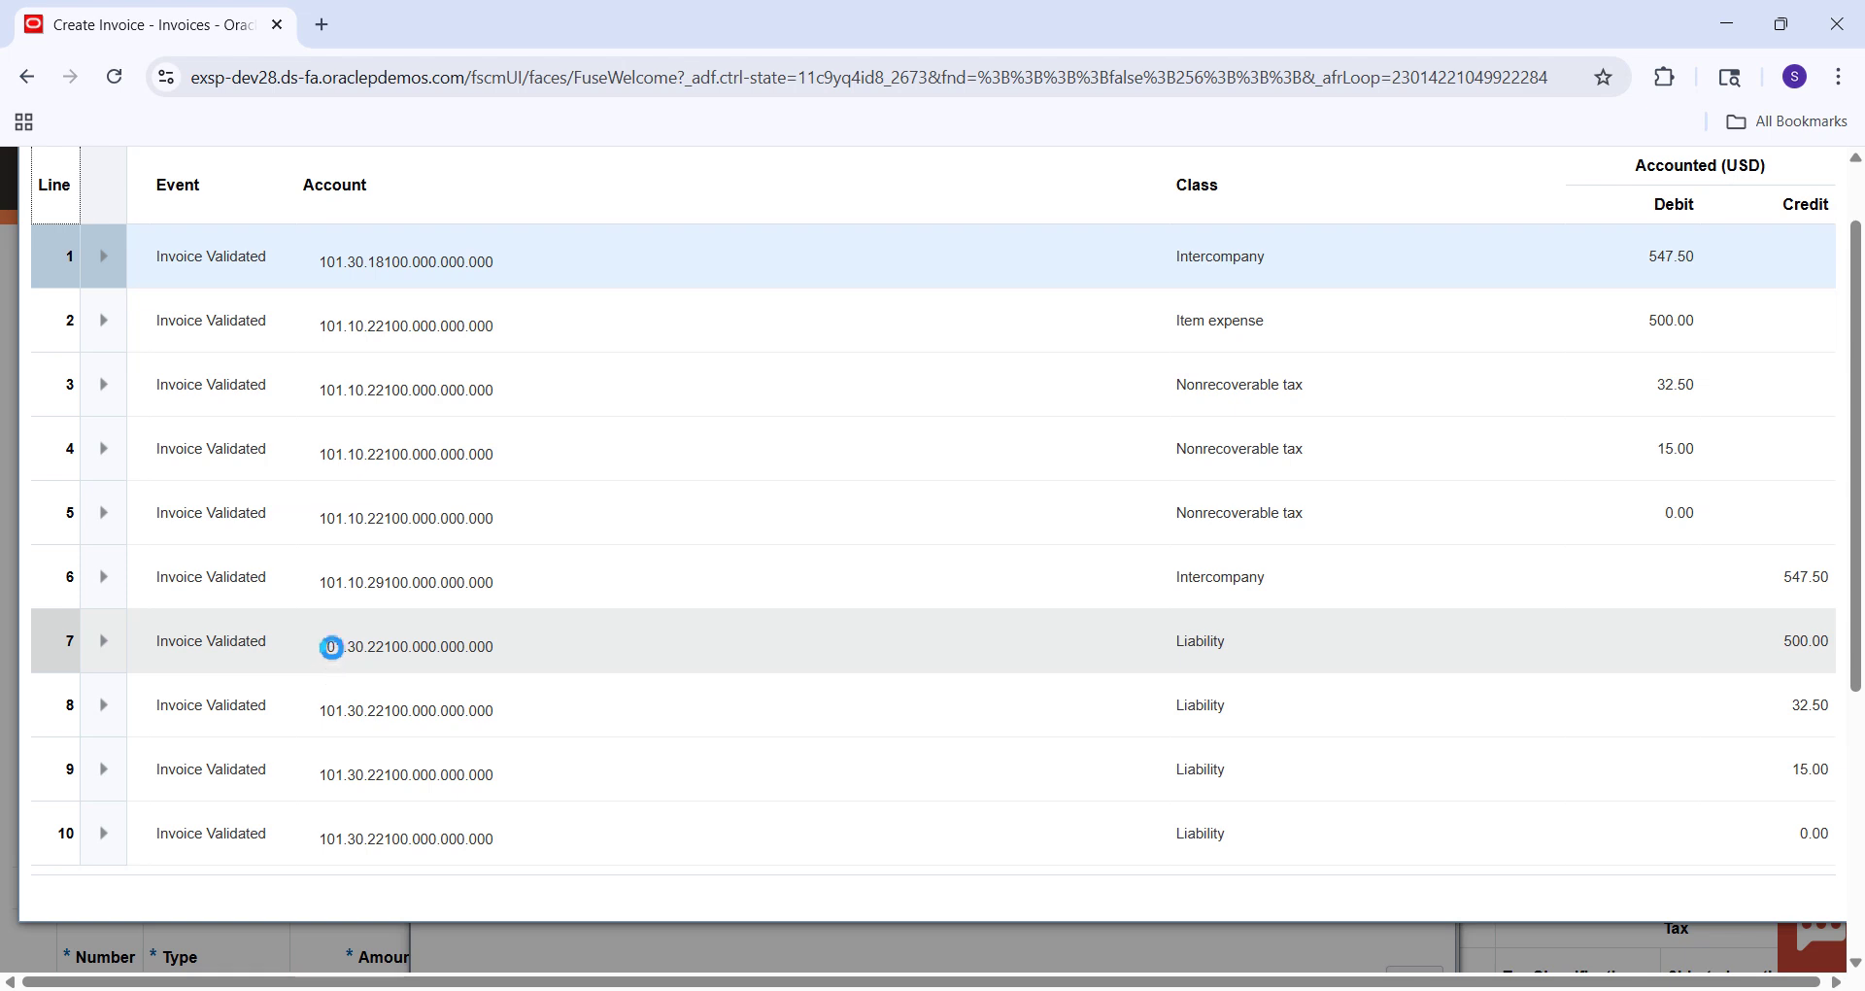
pyautogui.moveTo(323, 681)
pyautogui.moveTo(500, 648)
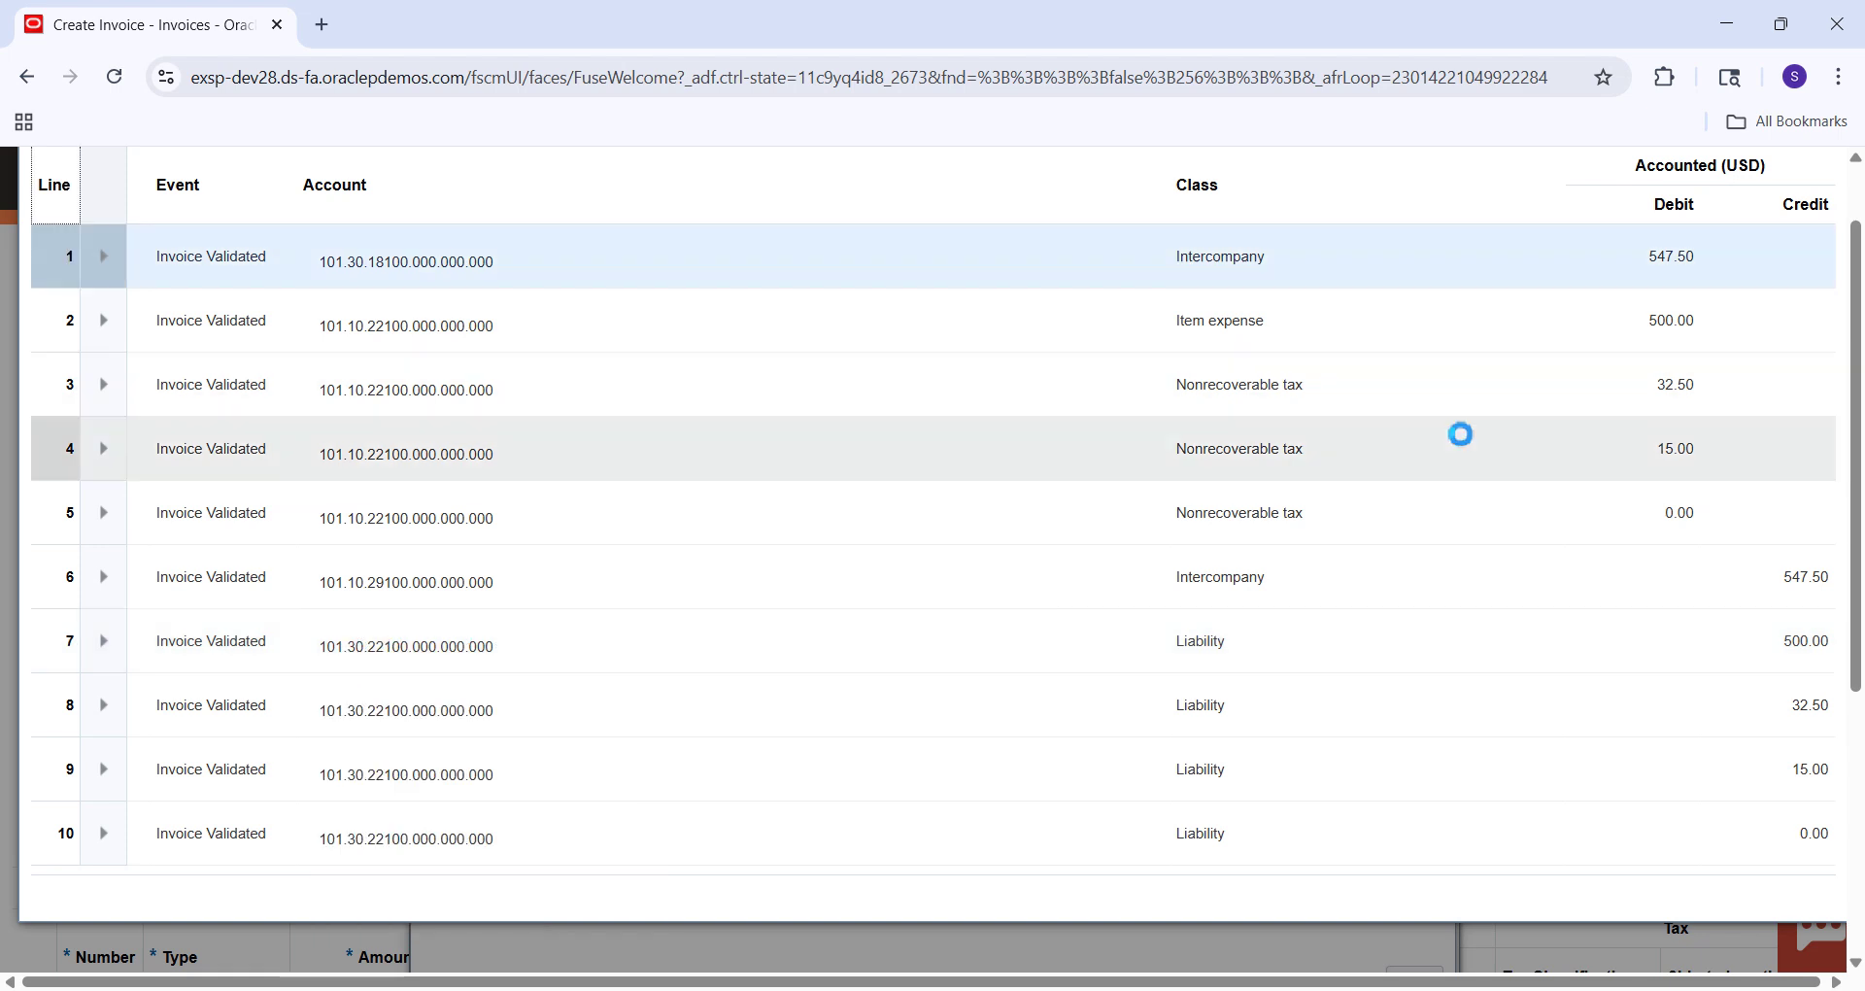
pyautogui.click(1855, 210)
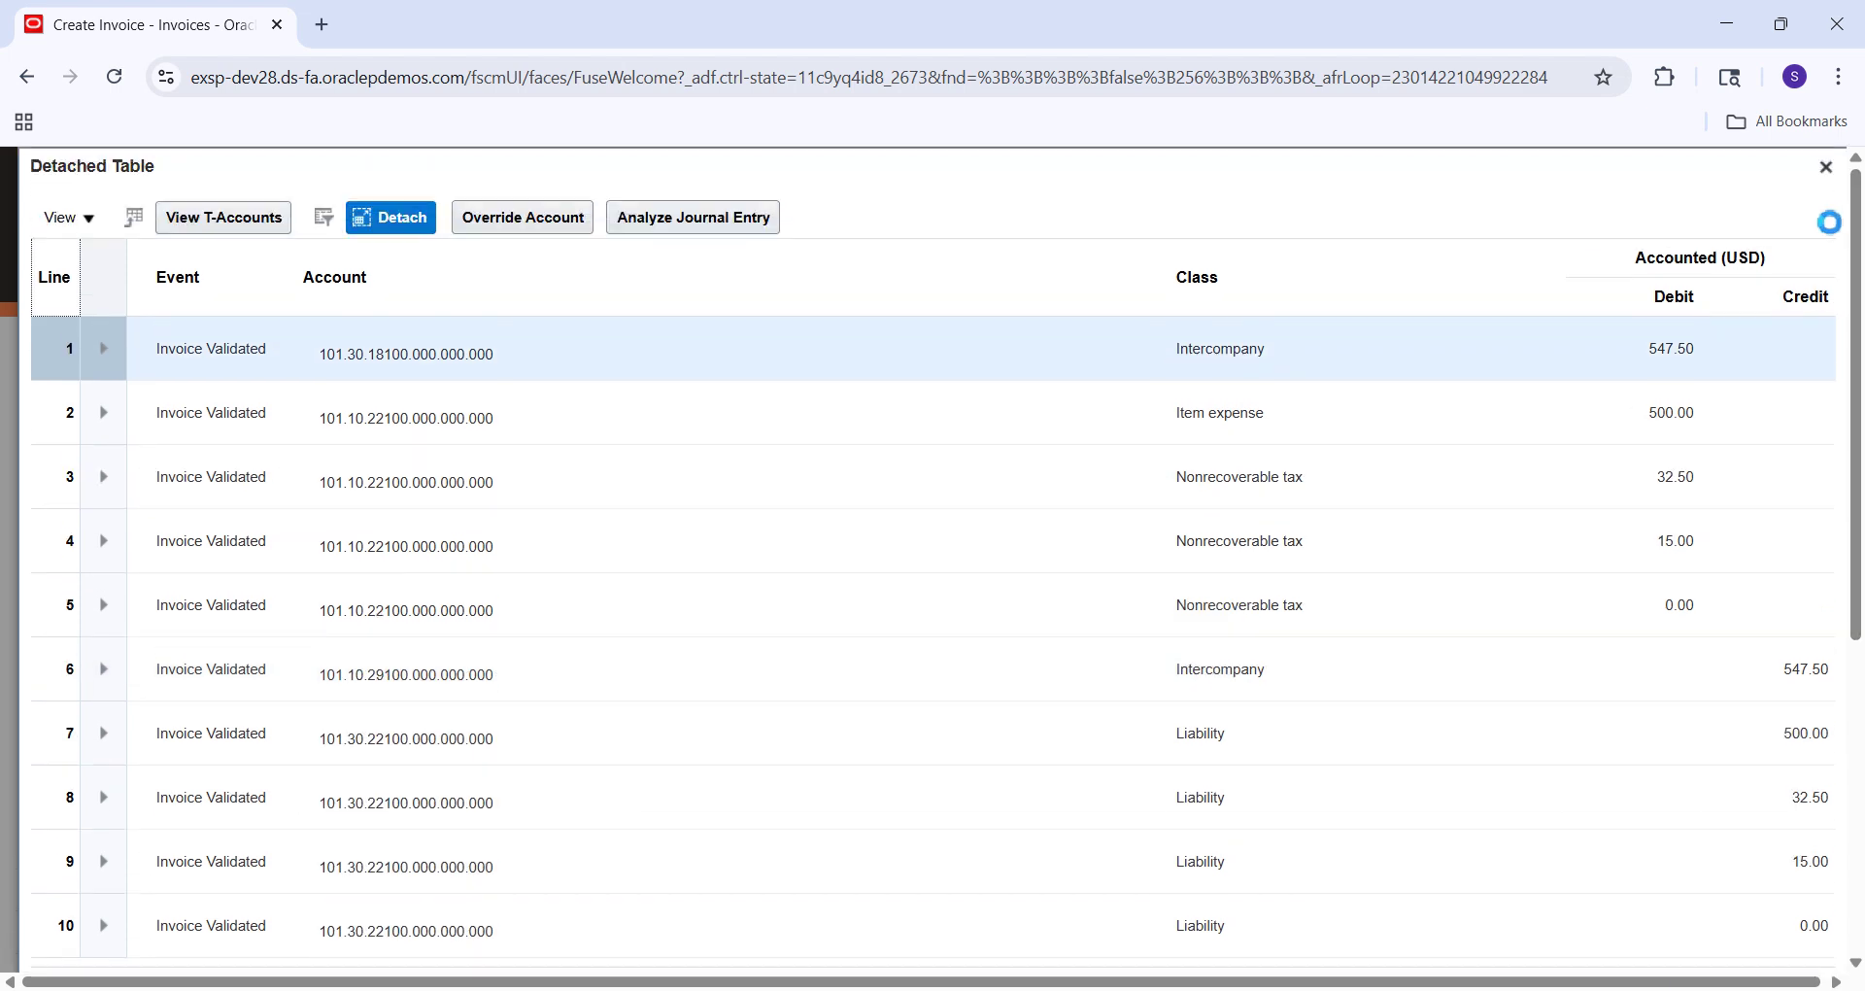
pyautogui.click(1826, 167)
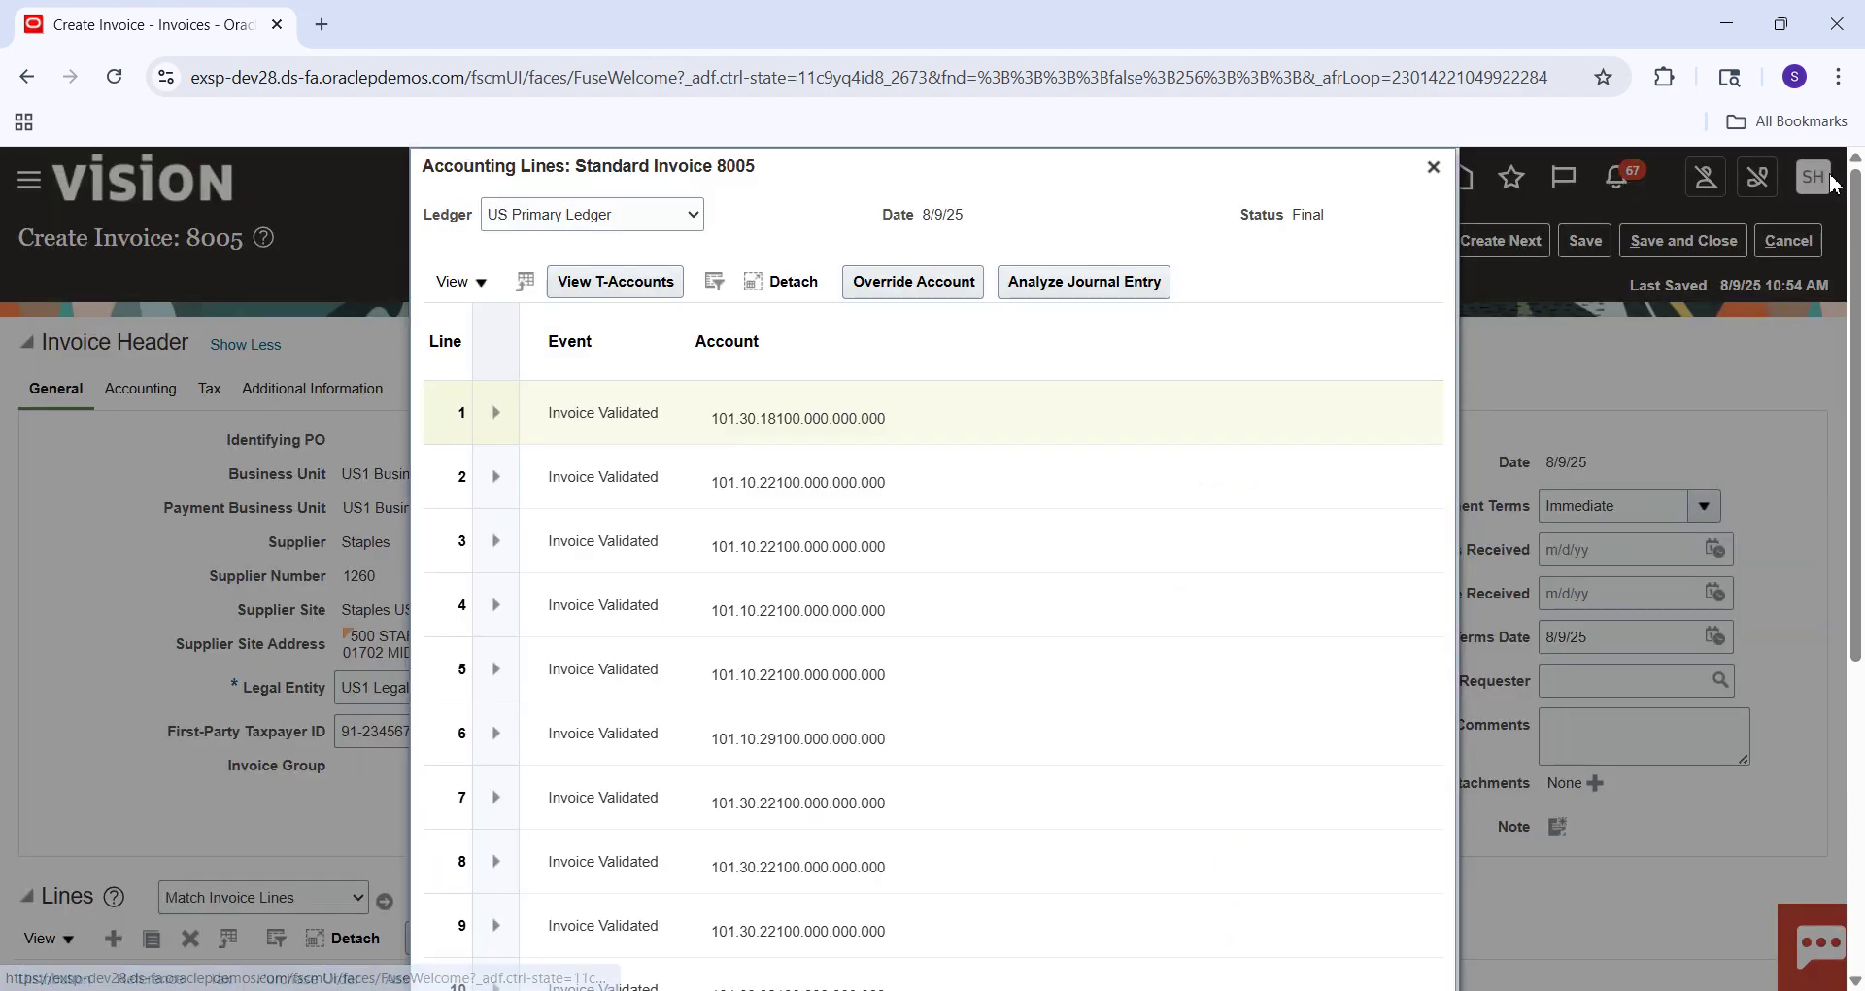
pyautogui.click(1436, 168)
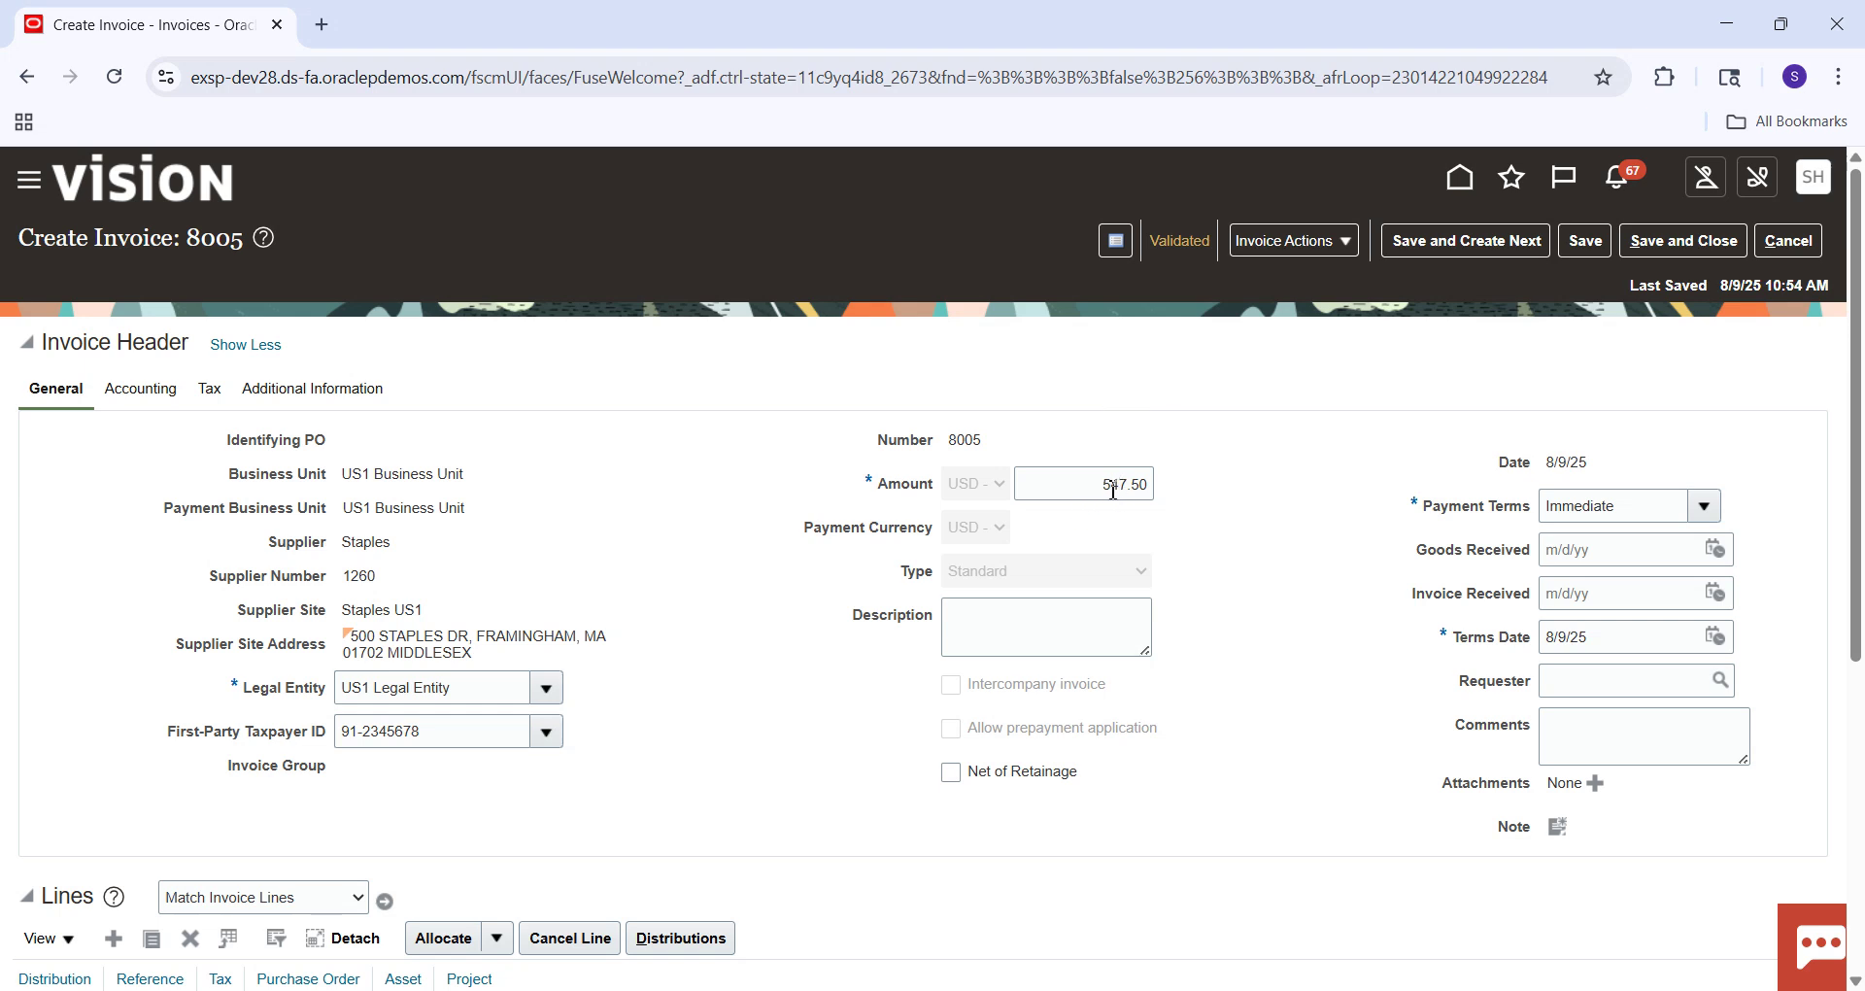
# Confirm invoice 8005's 547.50 amount is unchanged, then save and close the invoice.
pyautogui.click(1109, 487)
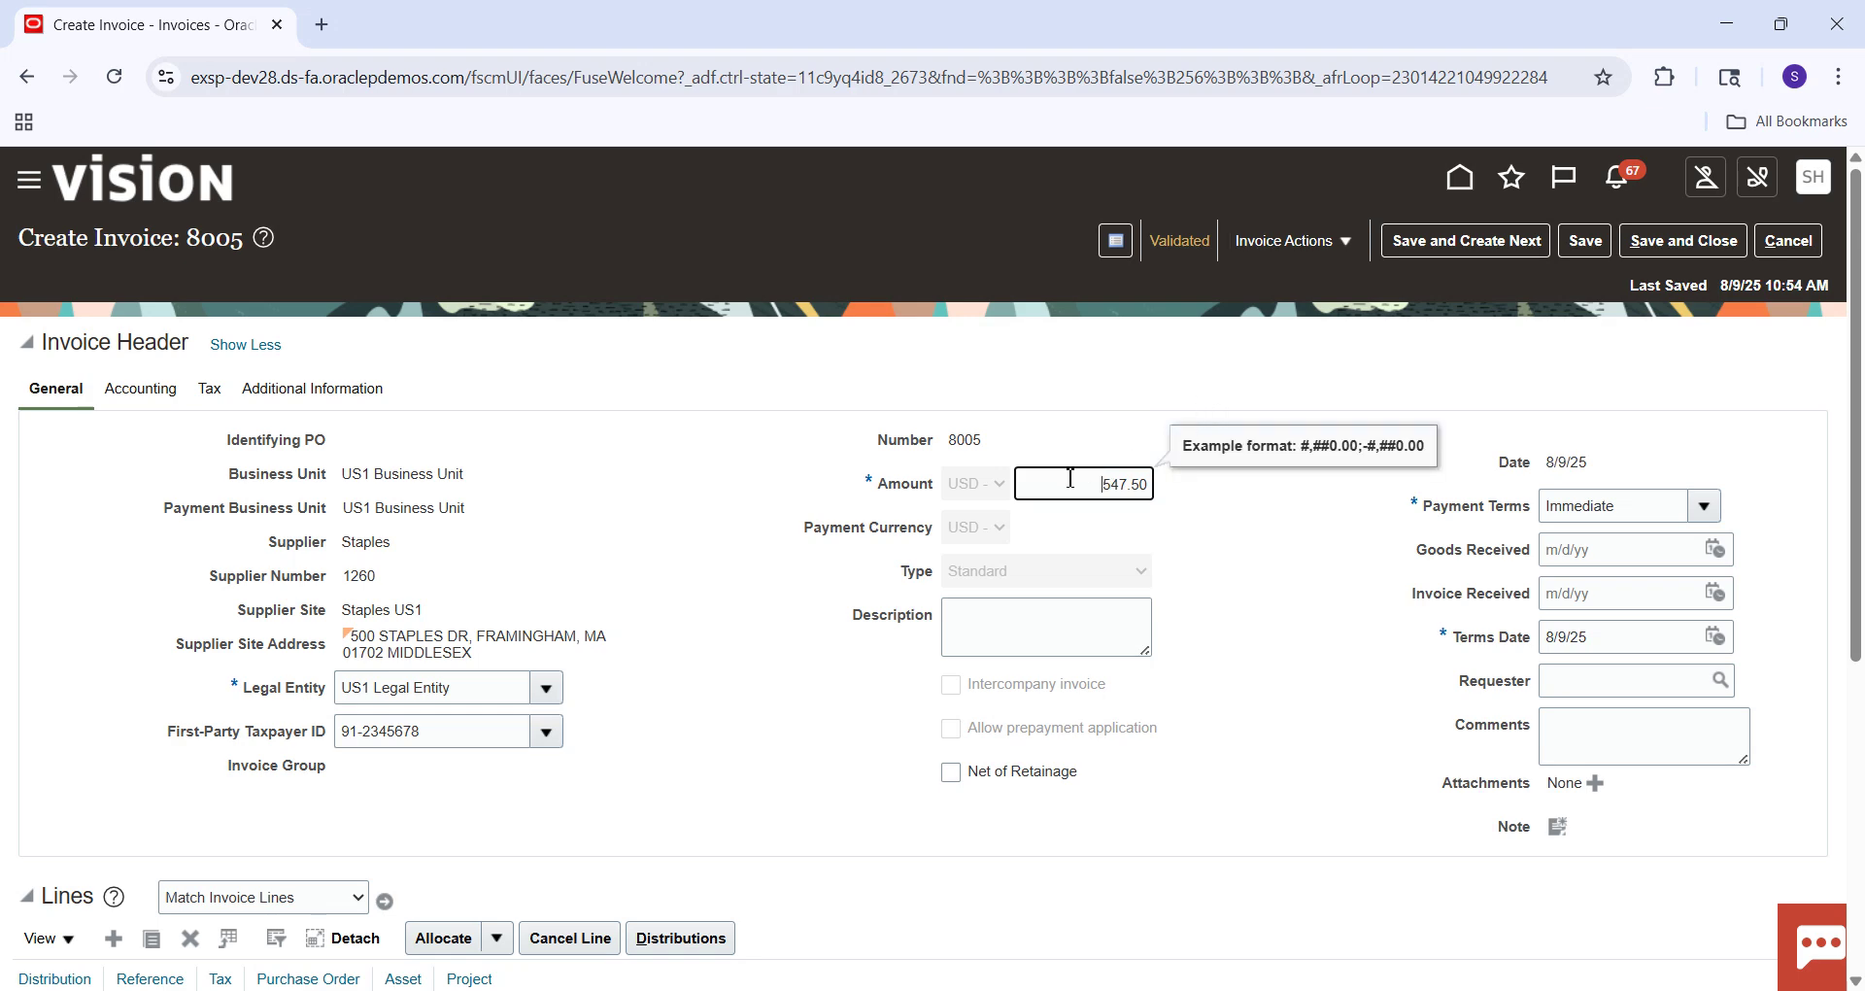
pyautogui.click(1352, 727)
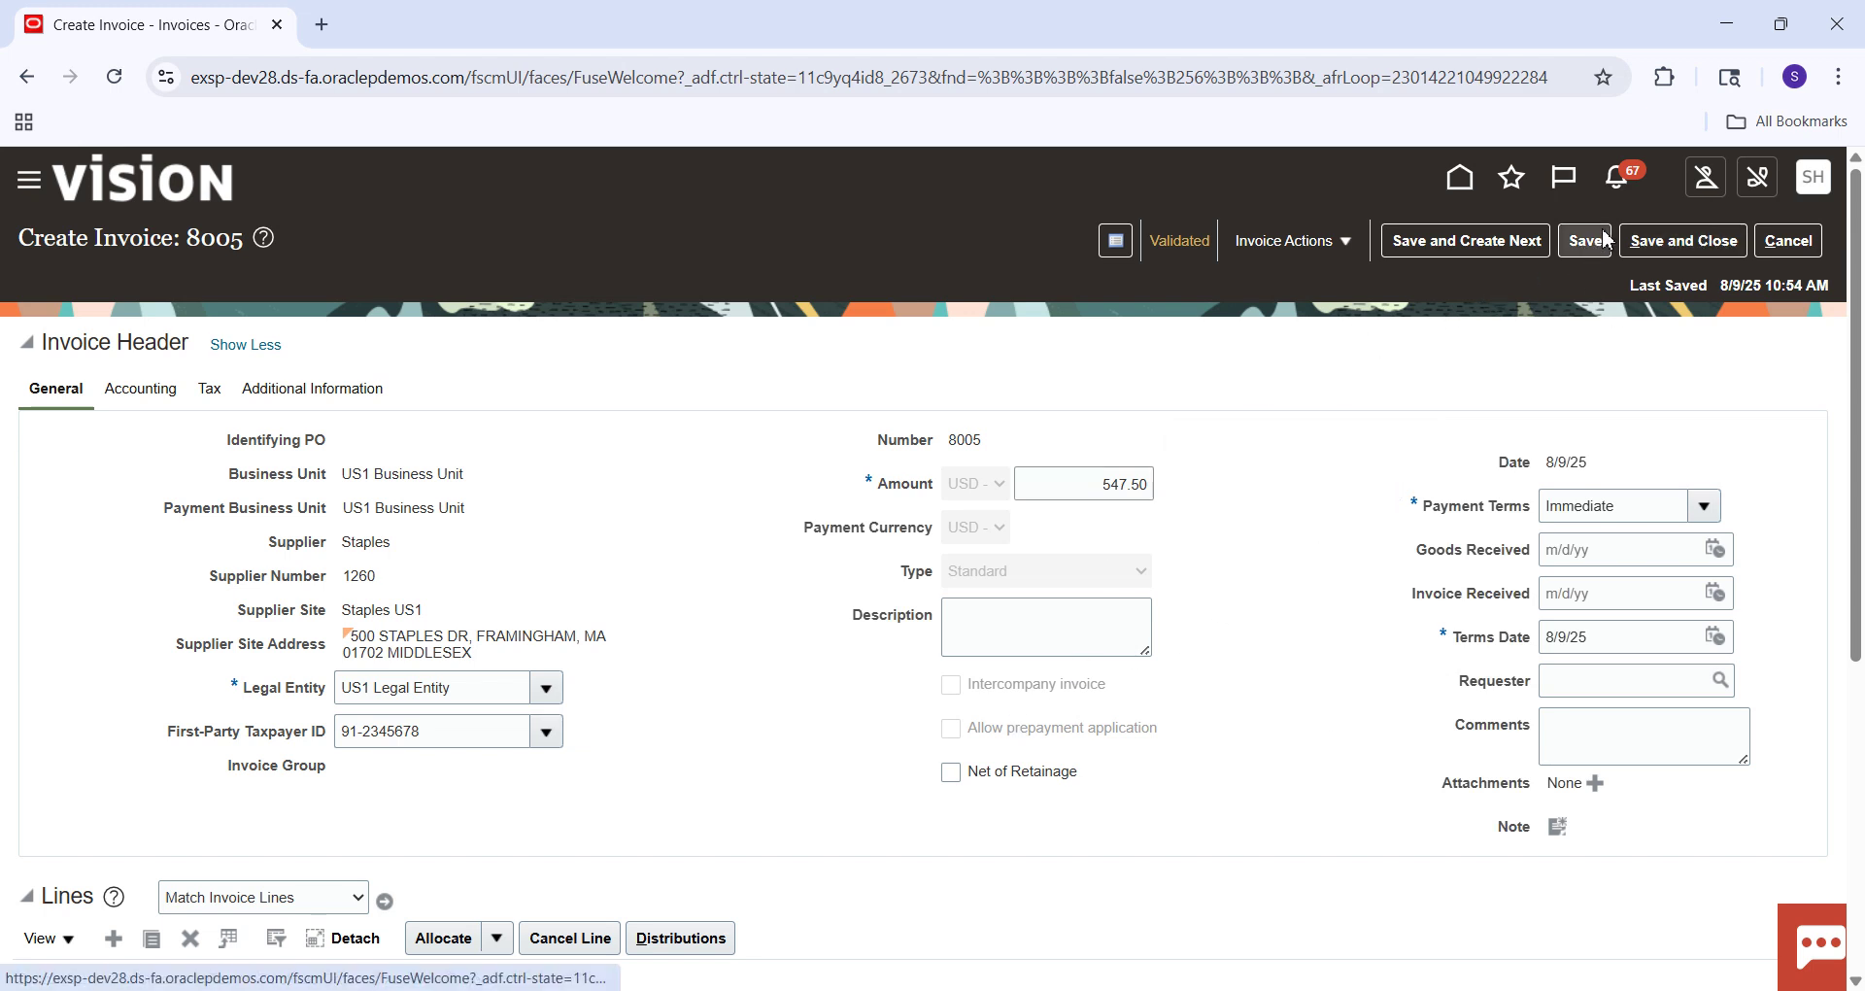
pyautogui.click(1661, 251)
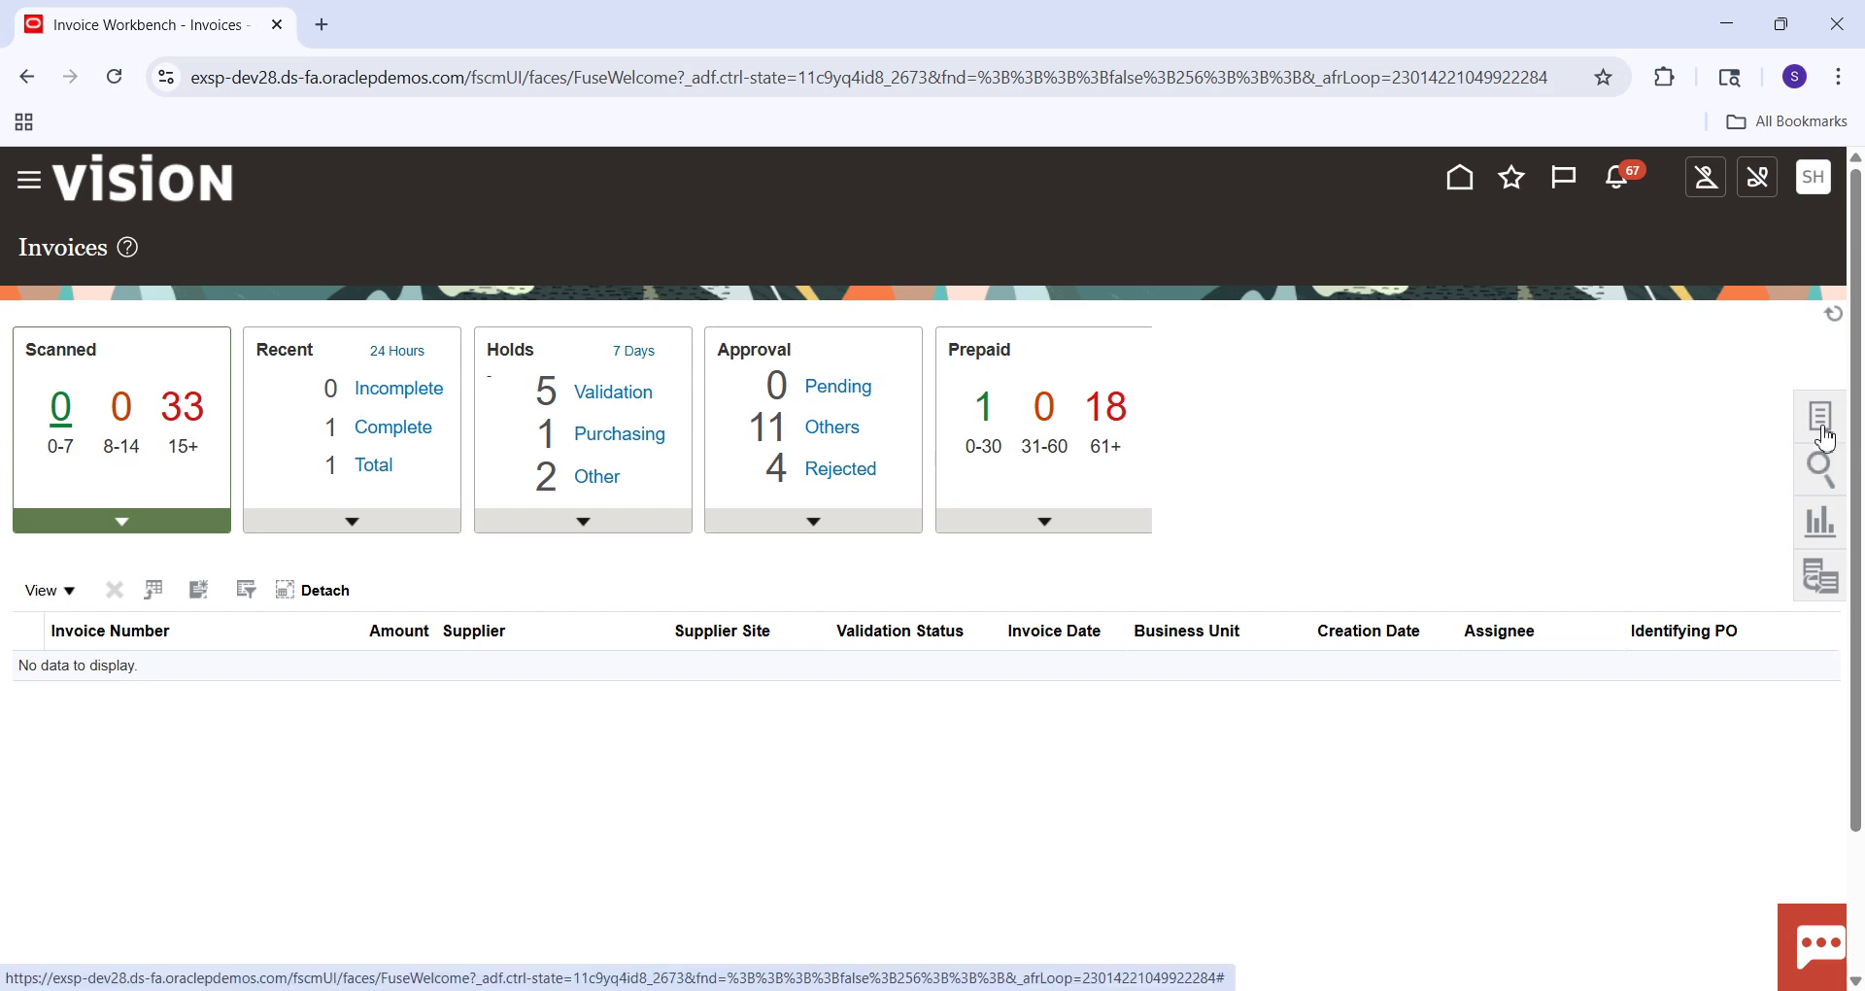
# Go from the Invoices workbench to the Payments work area and start a new payment.
pyautogui.click(1823, 435)
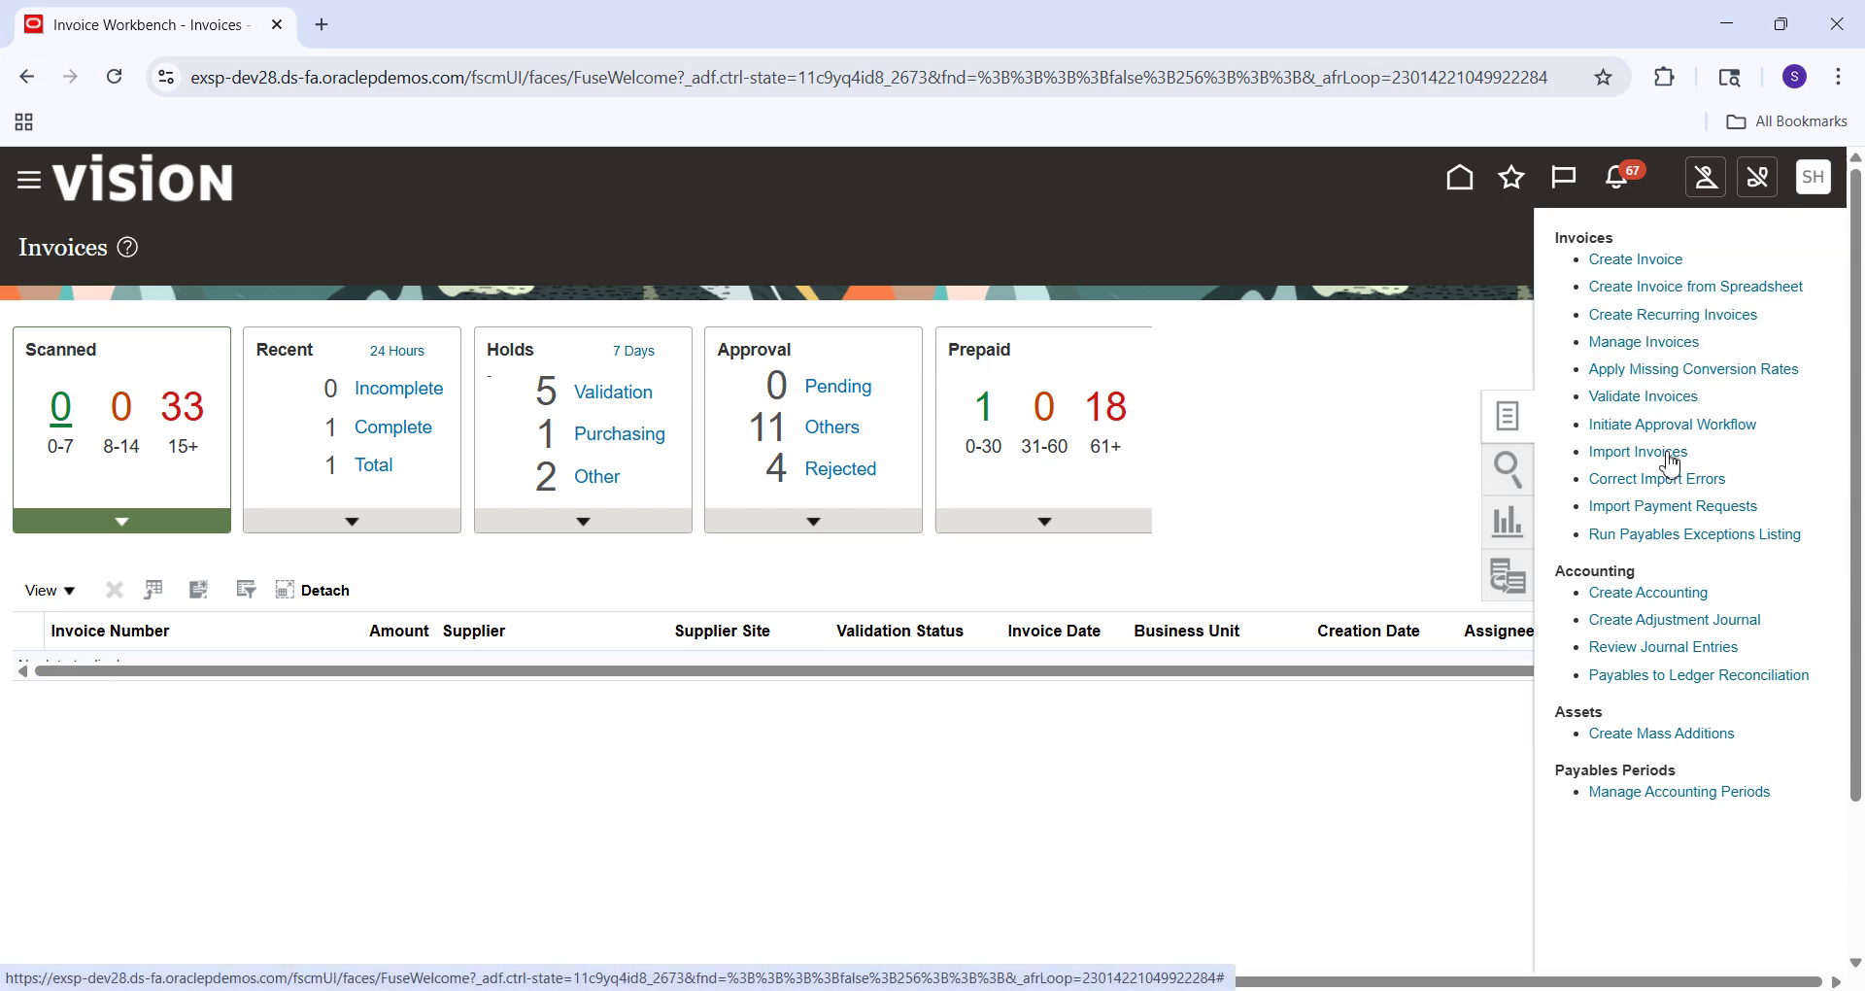
pyautogui.click(1307, 383)
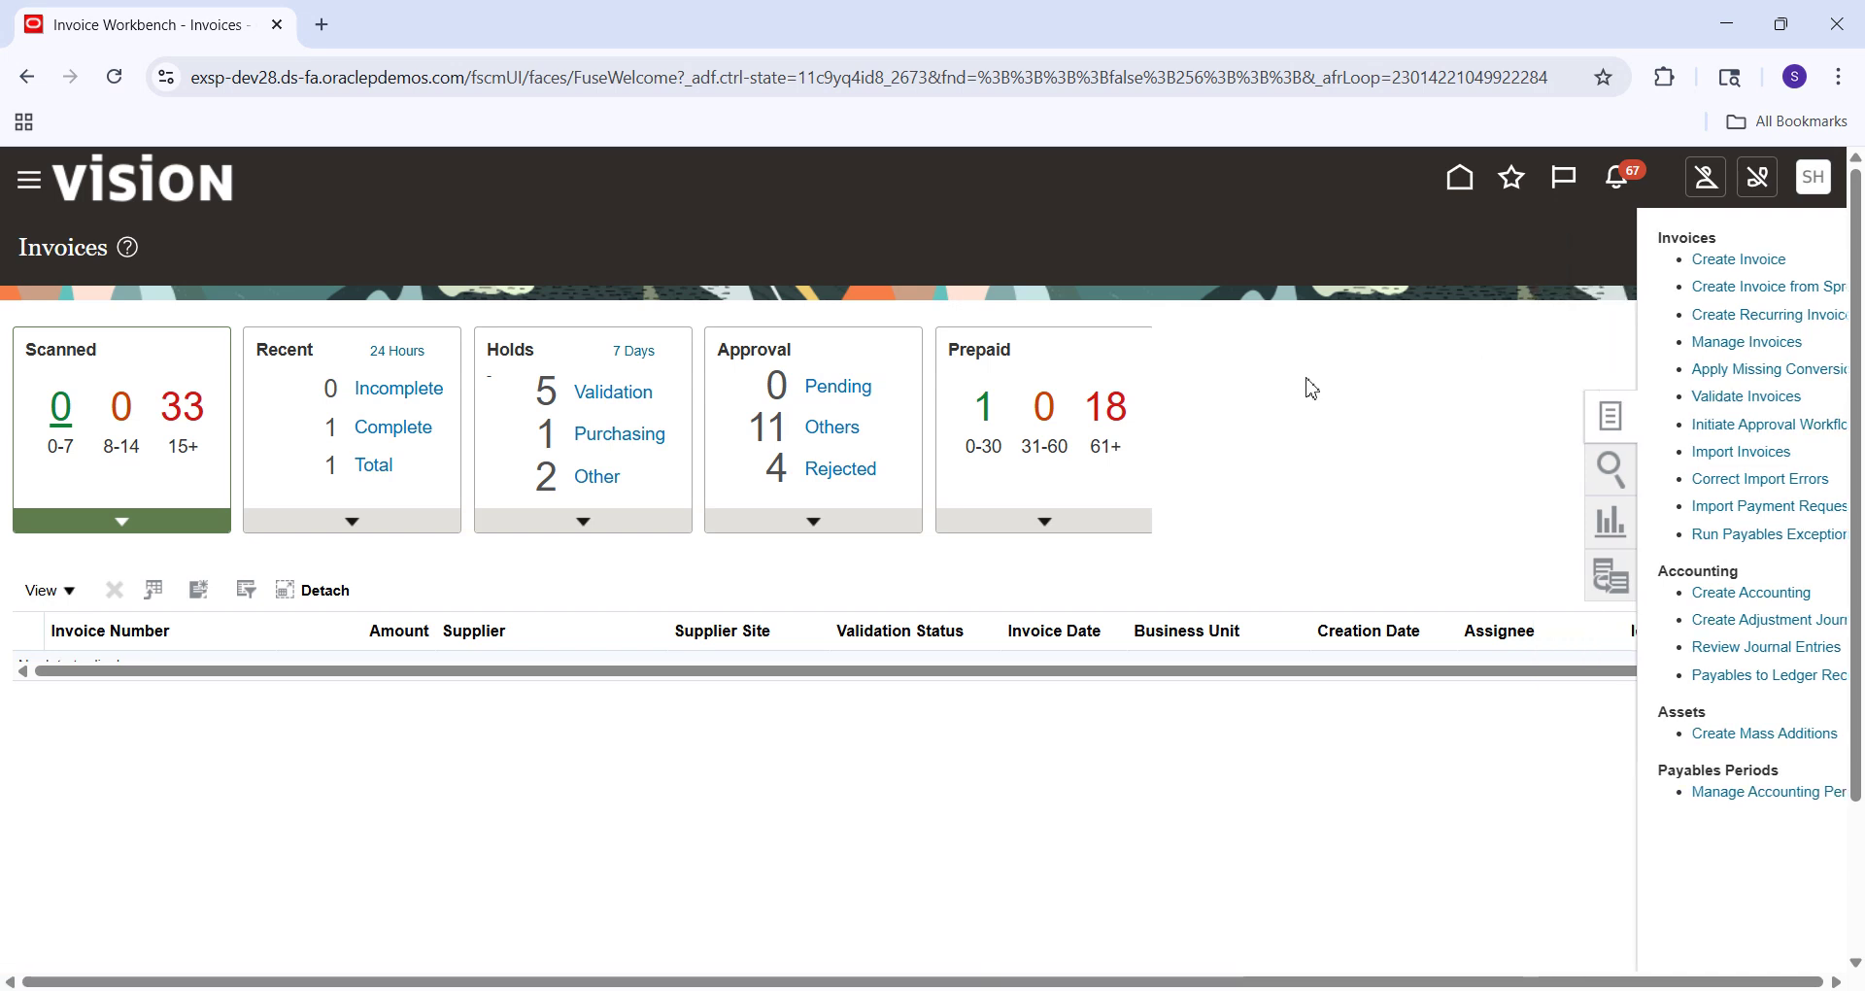
pyautogui.click(1458, 181)
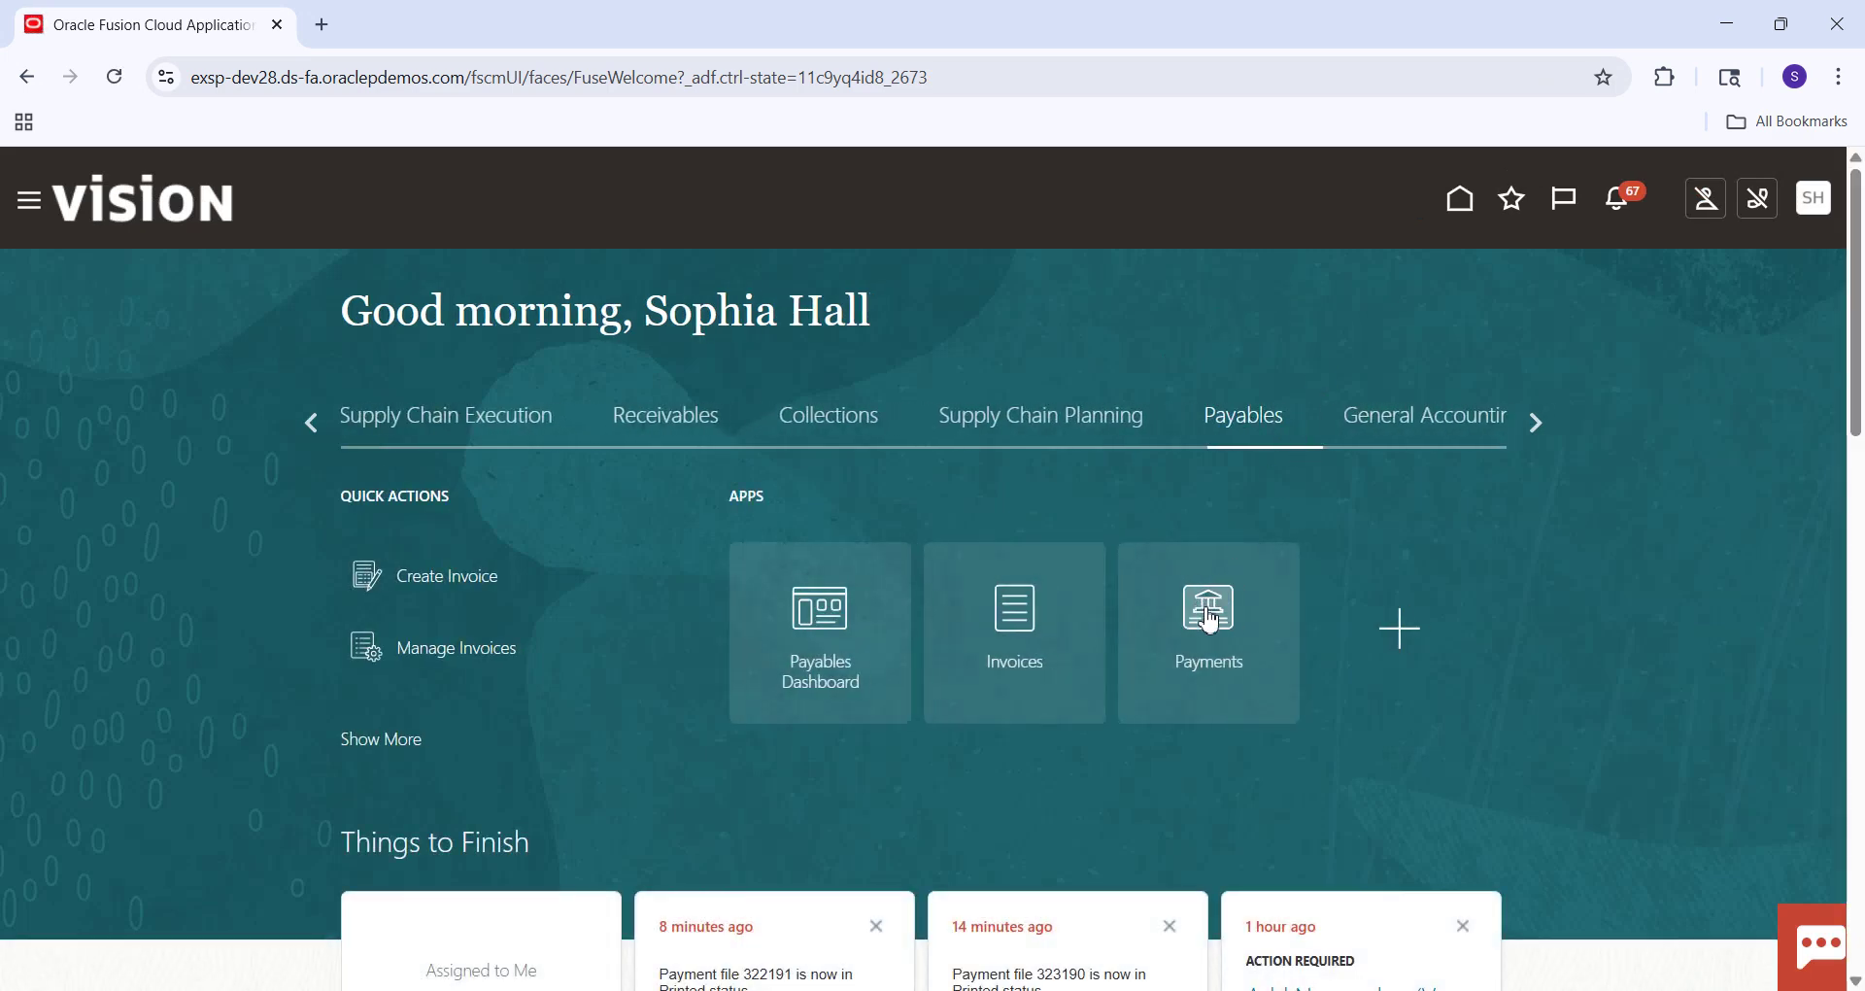
pyautogui.click(1208, 612)
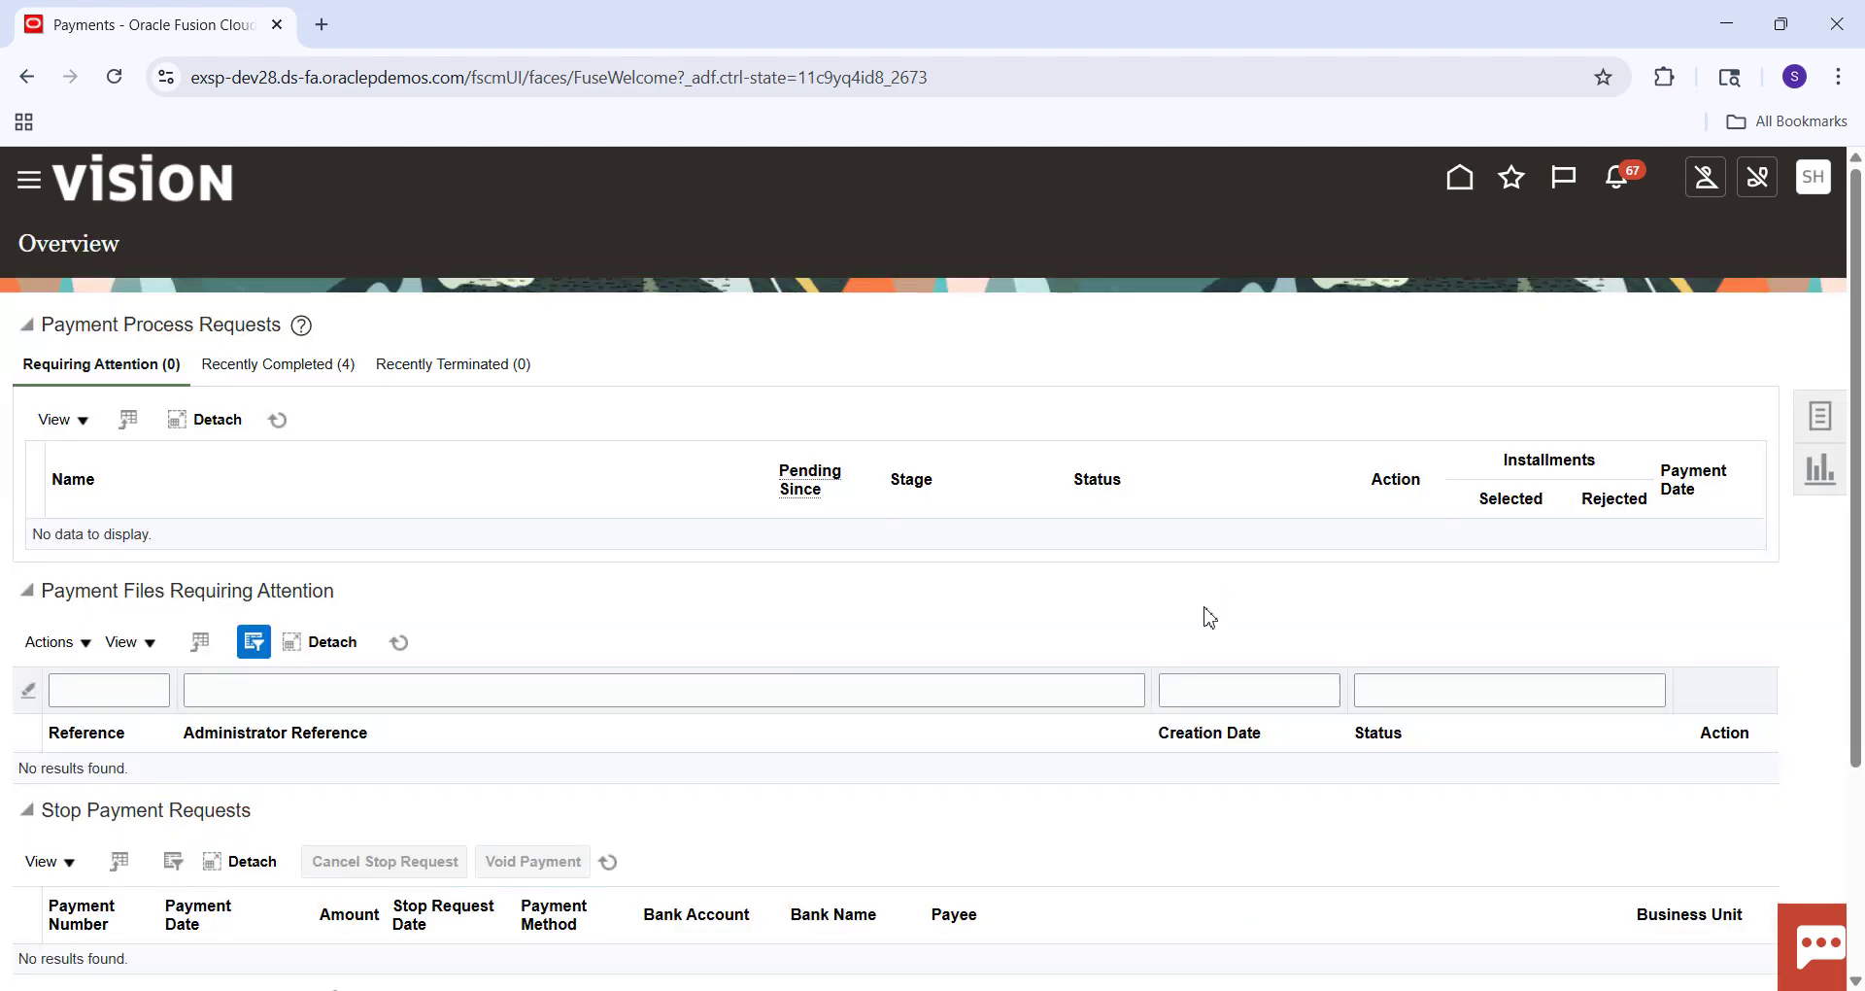
pyautogui.click(1836, 439)
pyautogui.click(1646, 345)
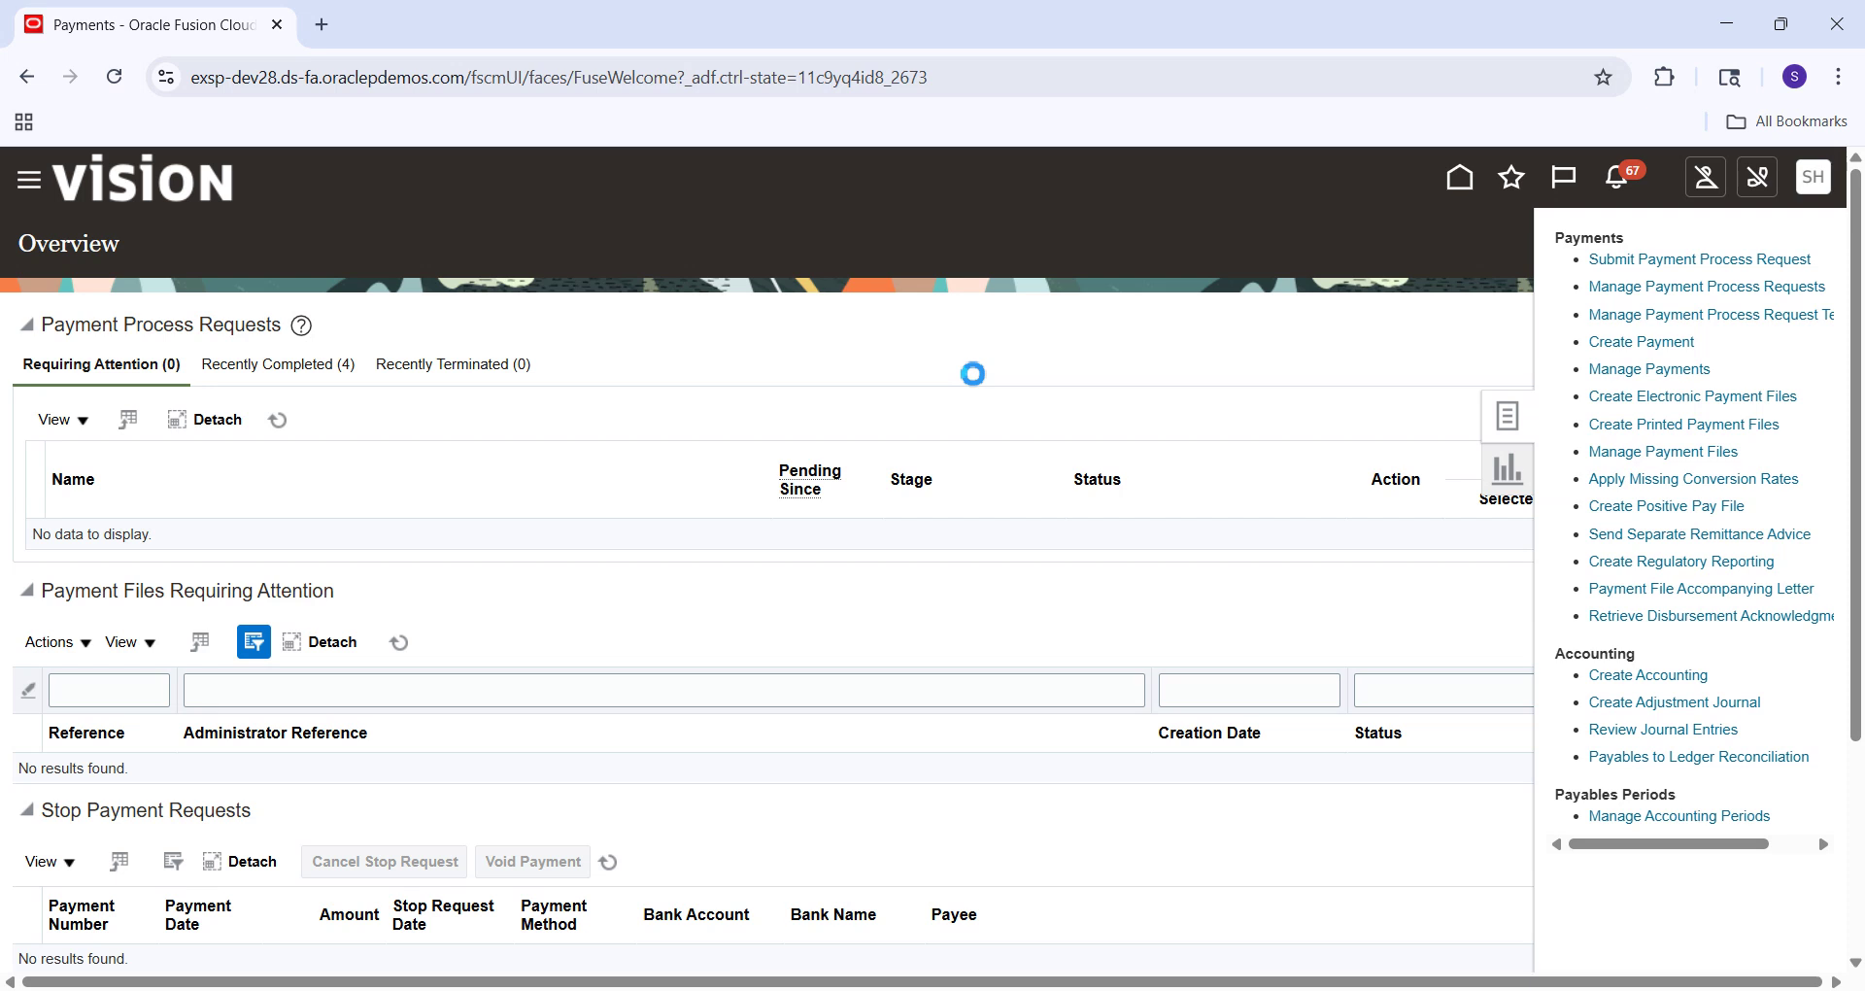
# Set business unit to US1 Business Unit and supplier to Staples, dismissing the discount message.
pyautogui.click(547, 374)
pyautogui.write('US1')
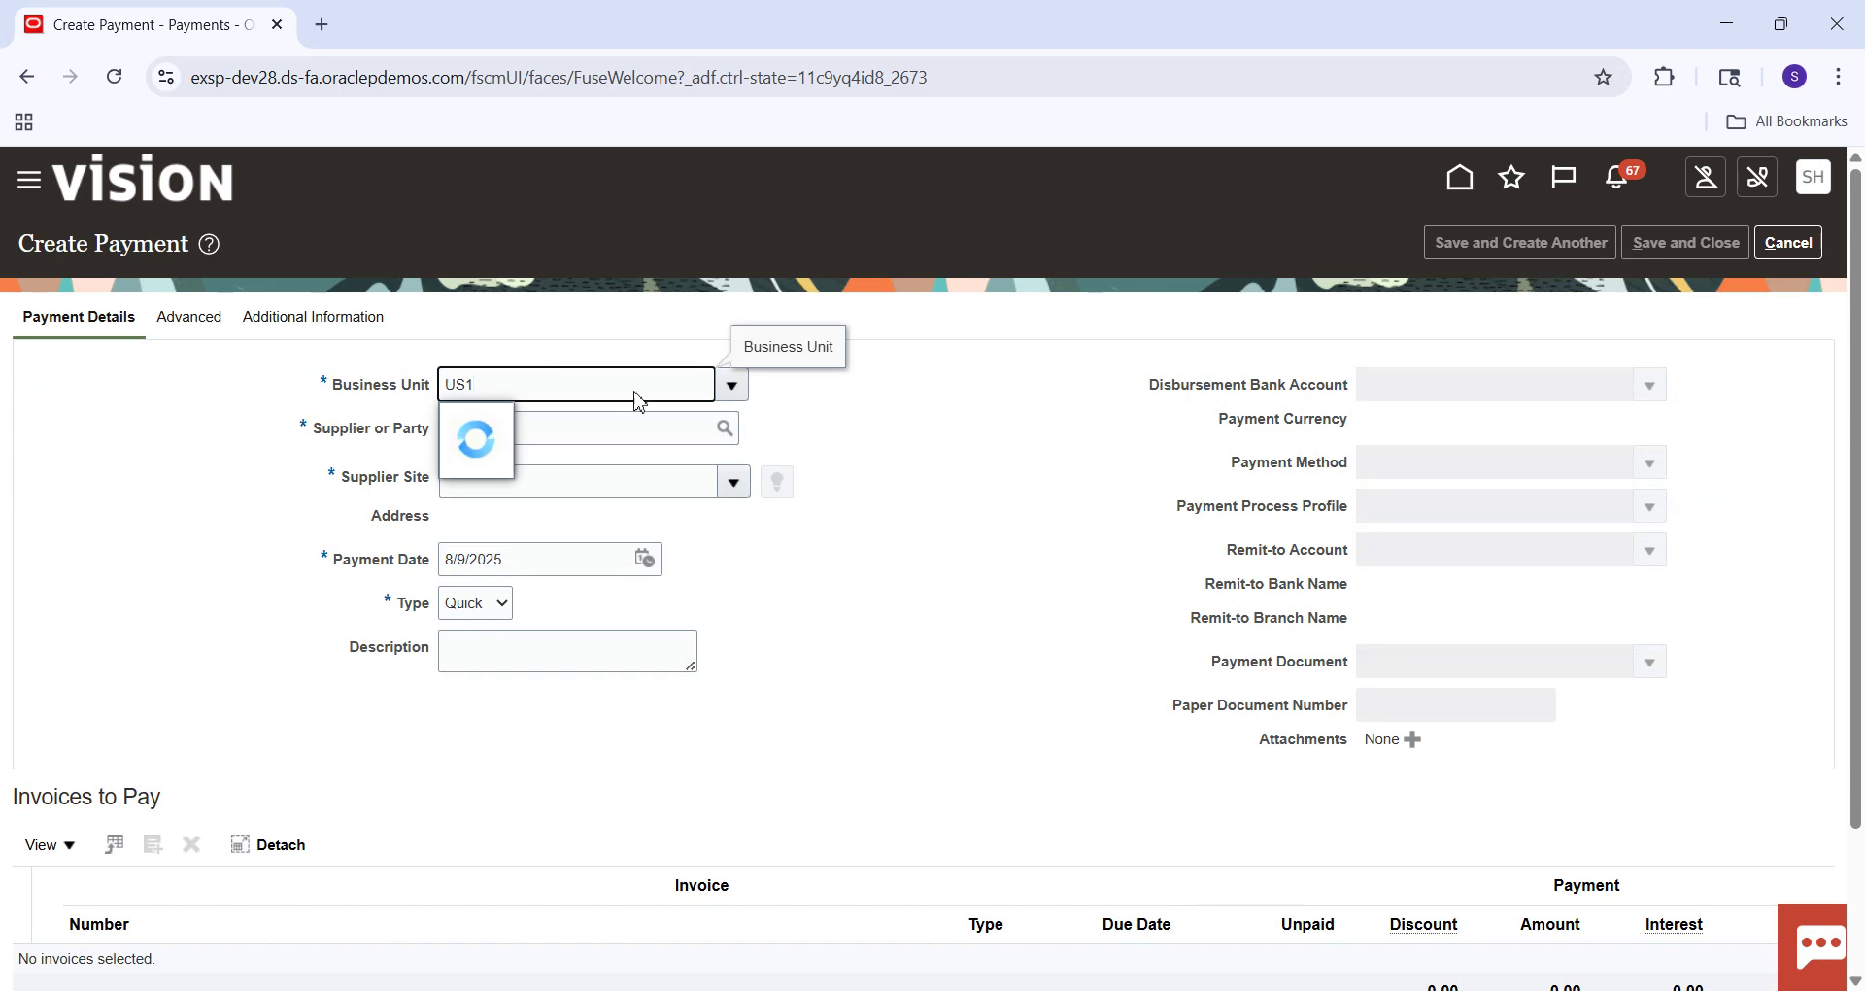
pyautogui.click(726, 428)
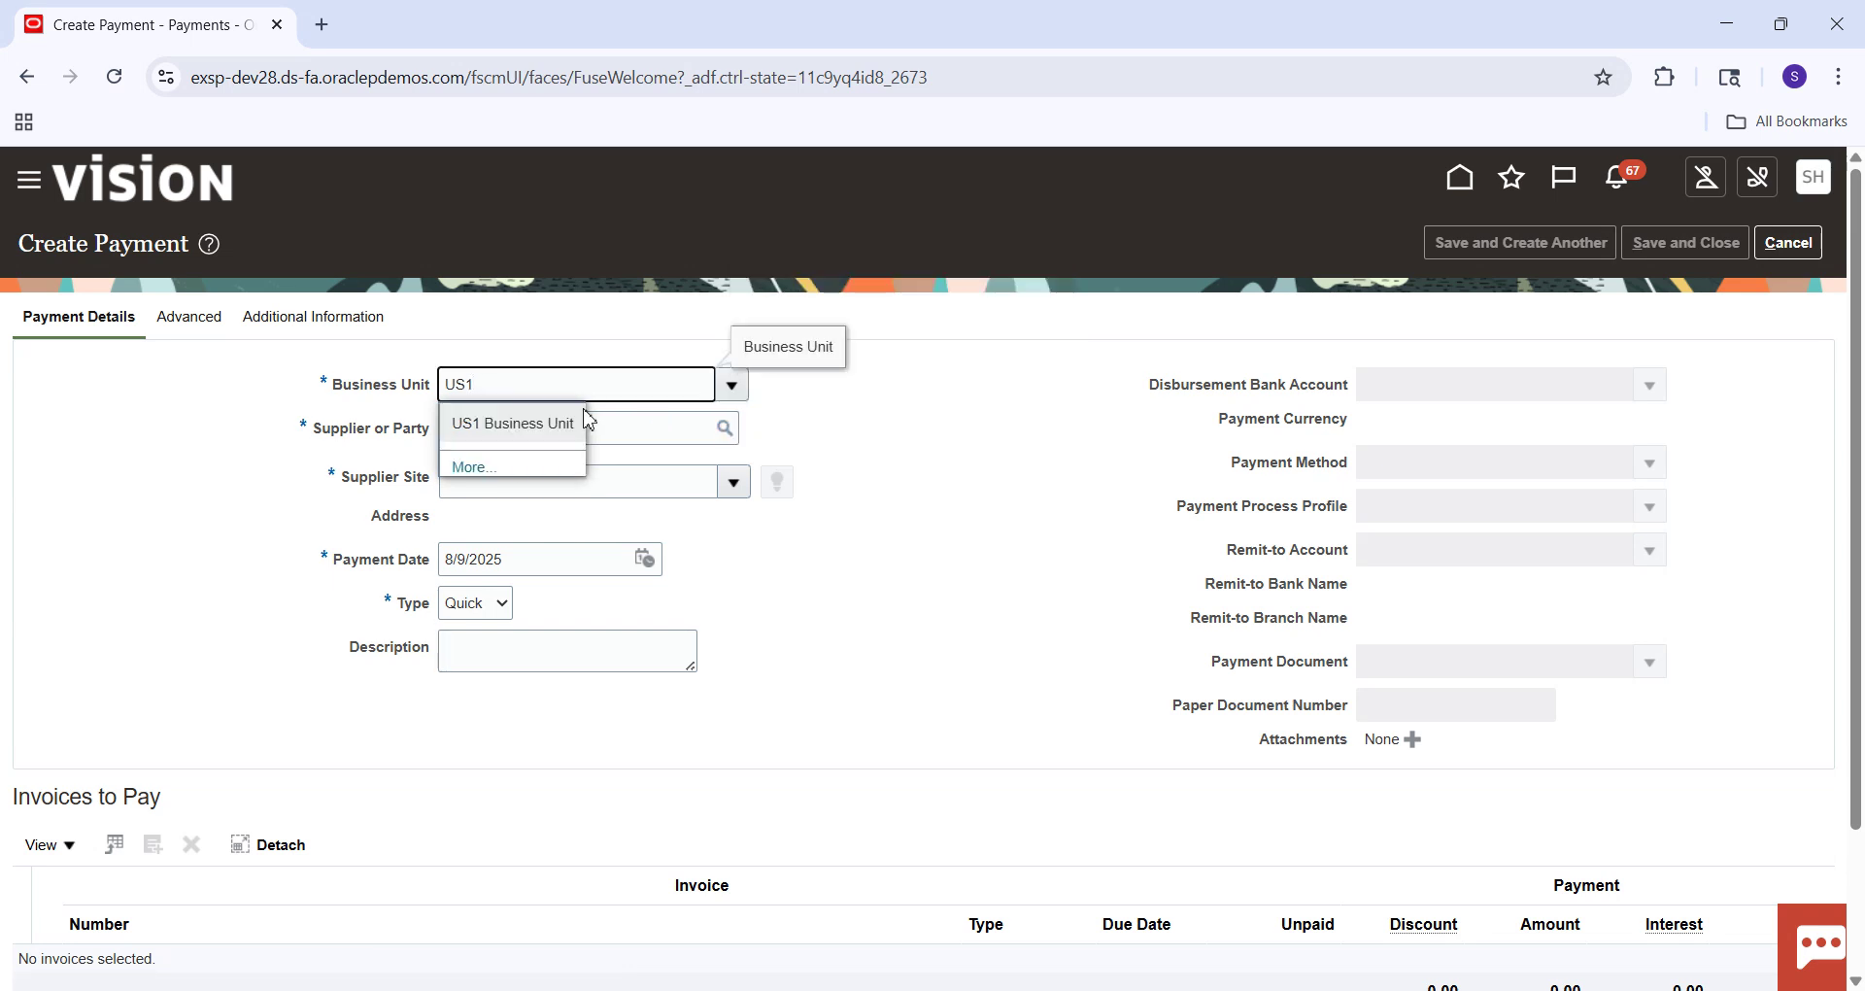
pyautogui.click(482, 427)
pyautogui.click(510, 435)
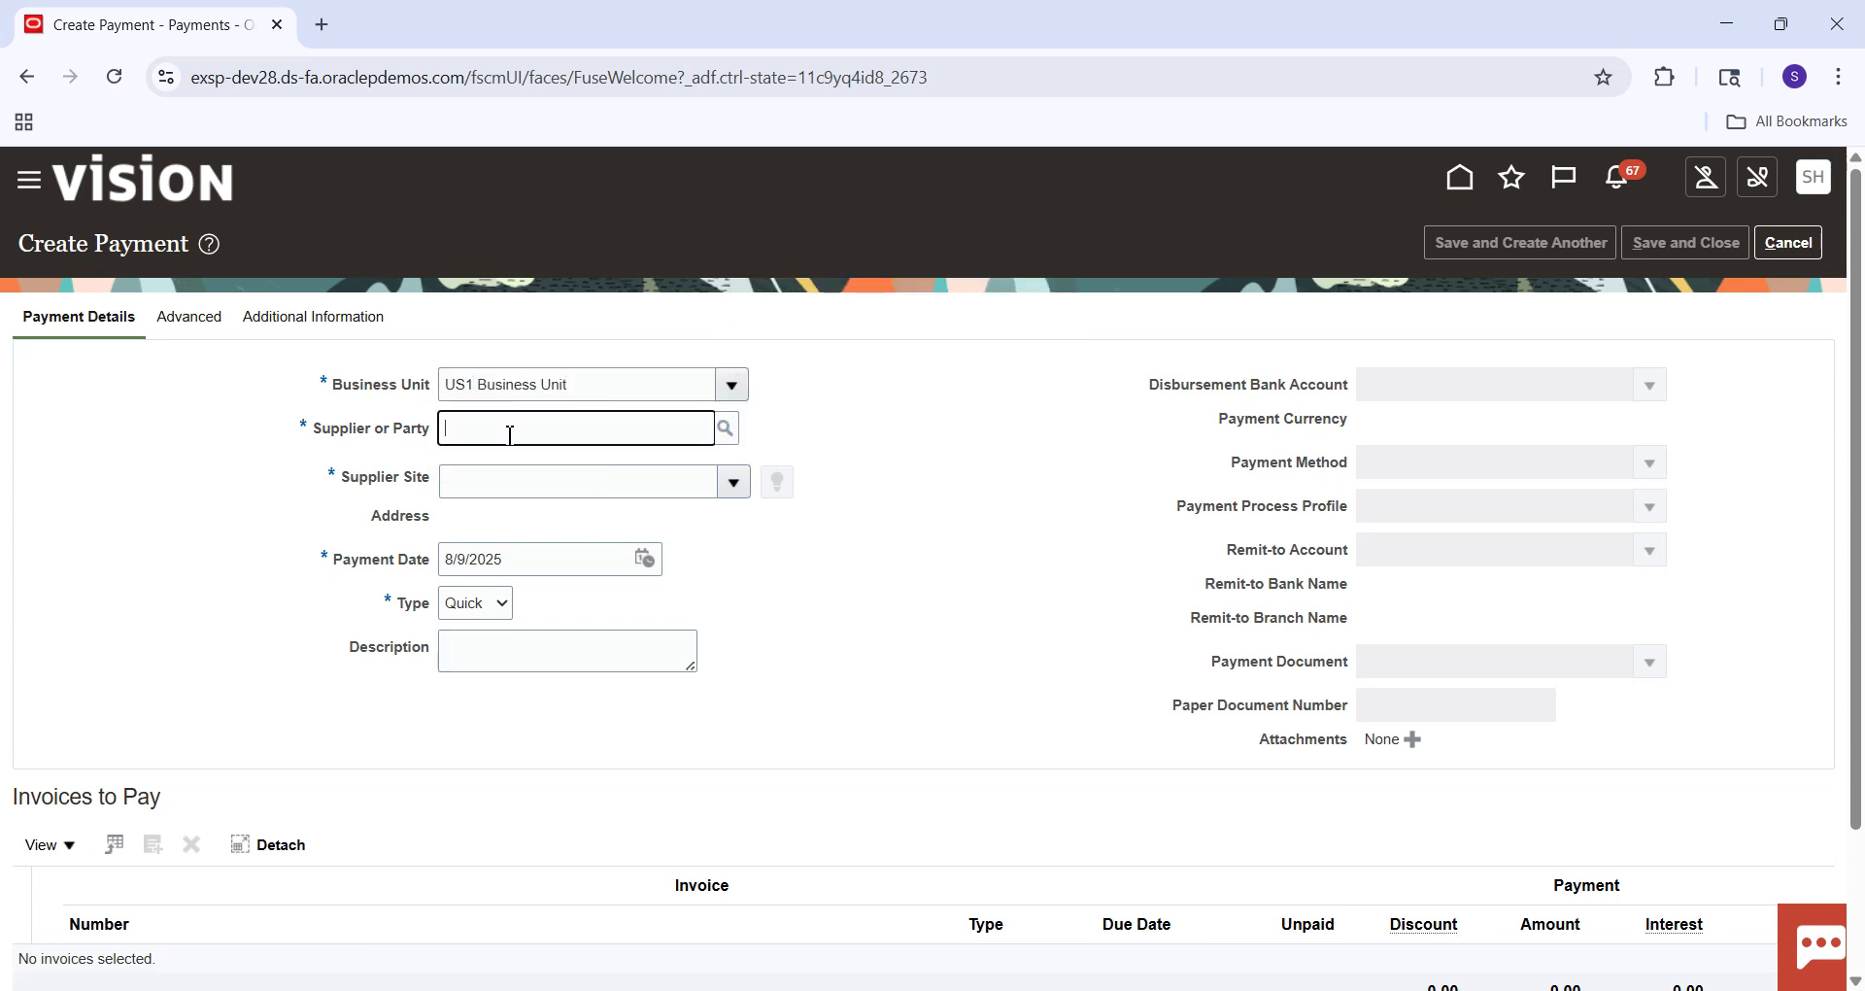
pyautogui.write('Stap')
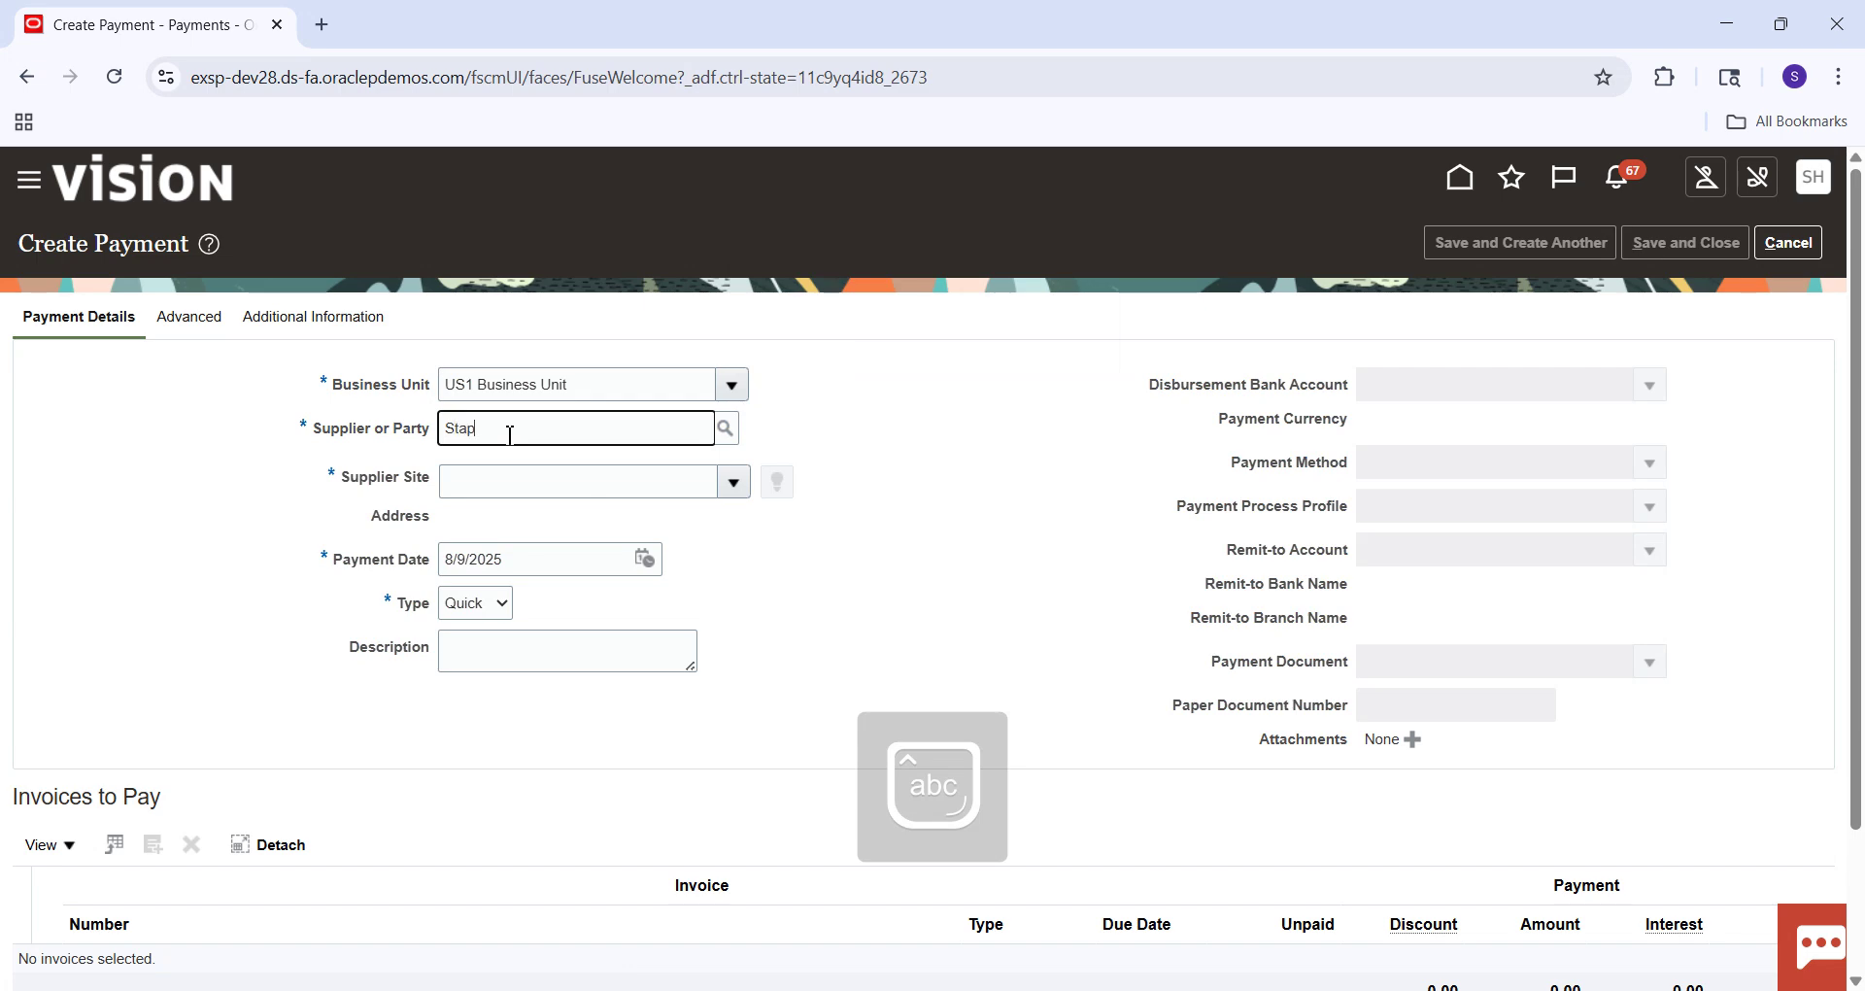
pyautogui.write('les')
pyautogui.press('Tab')
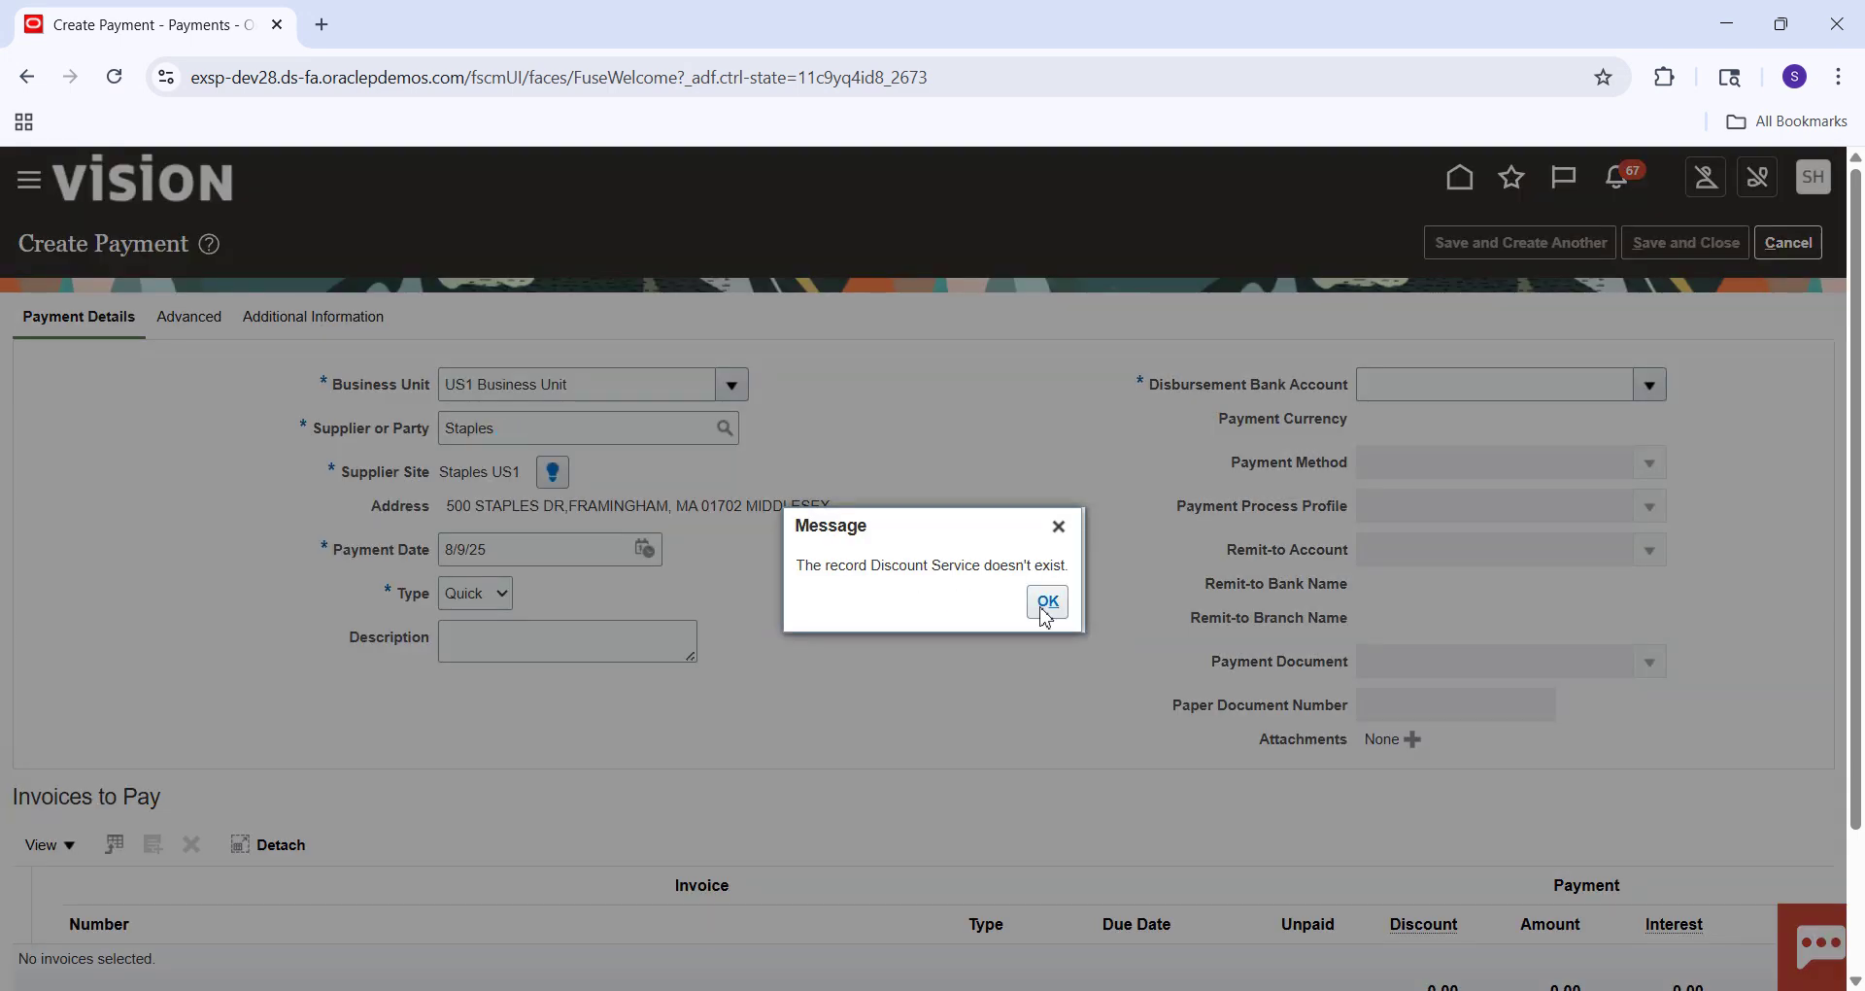
pyautogui.click(1048, 602)
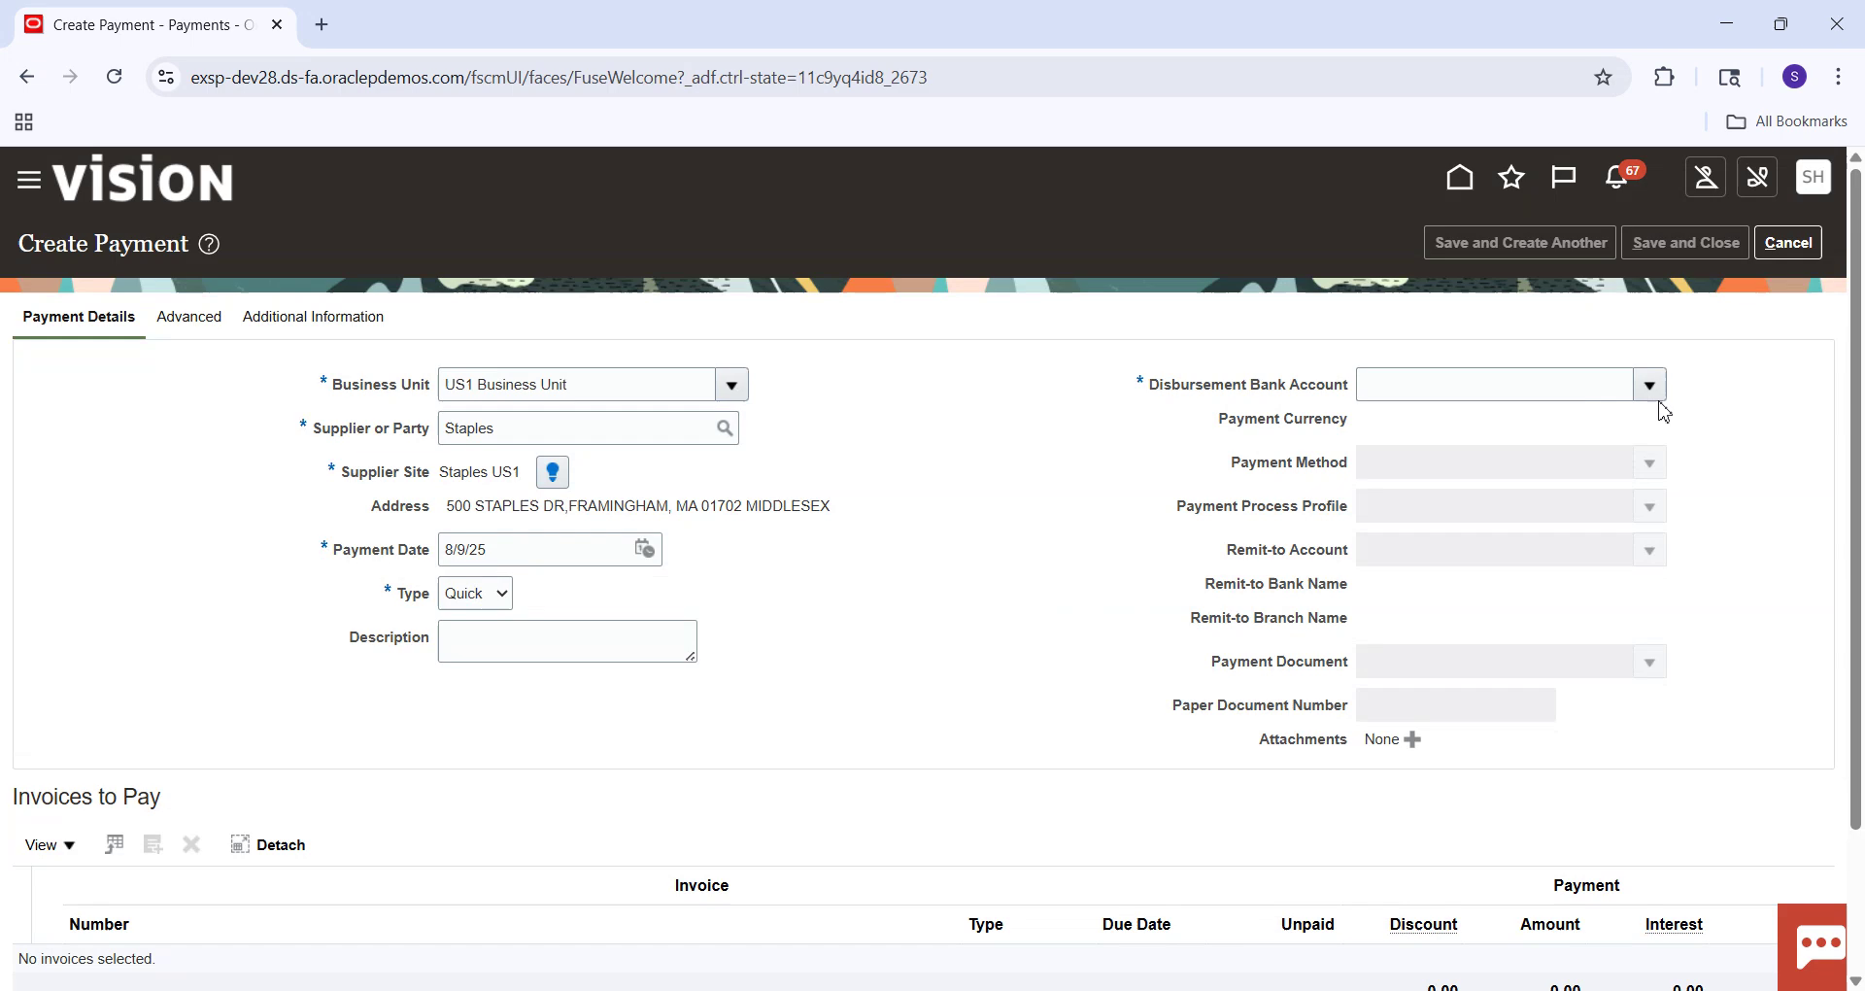
# Choose bank account BofA-2869 and payment method Check, then look up a check payment process profile.
pyautogui.click(1651, 387)
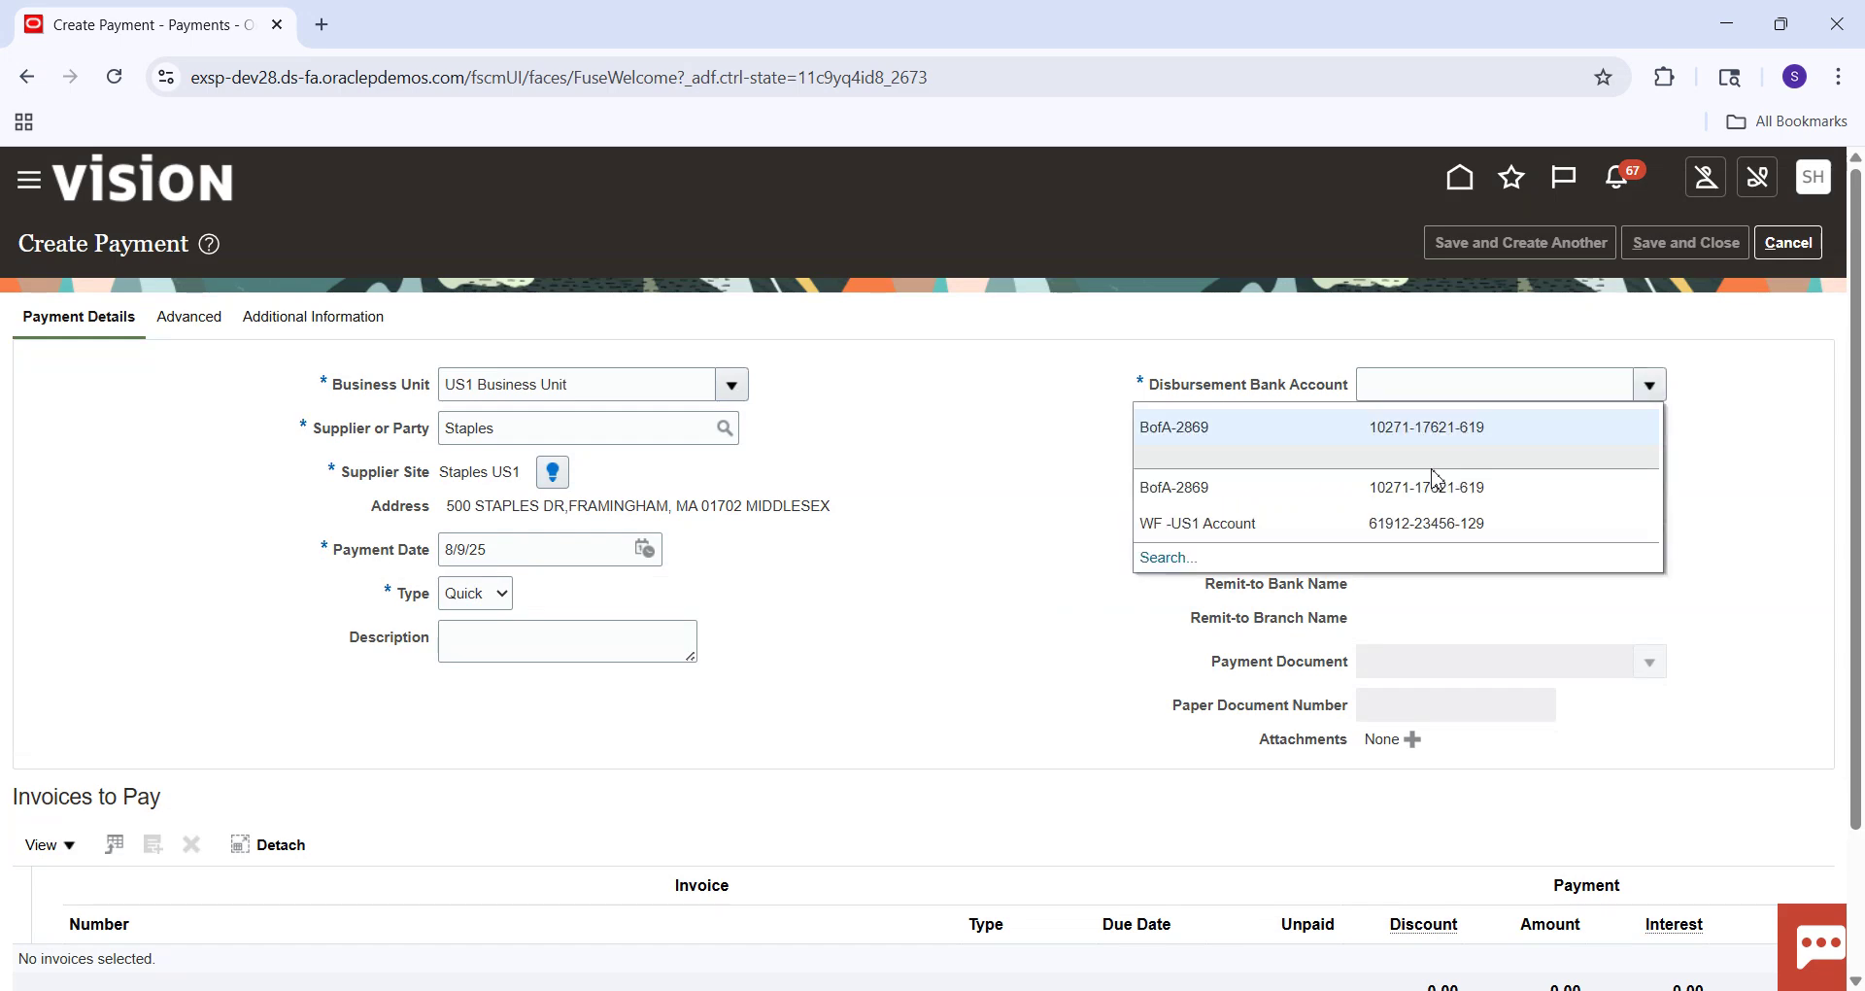
pyautogui.click(1414, 431)
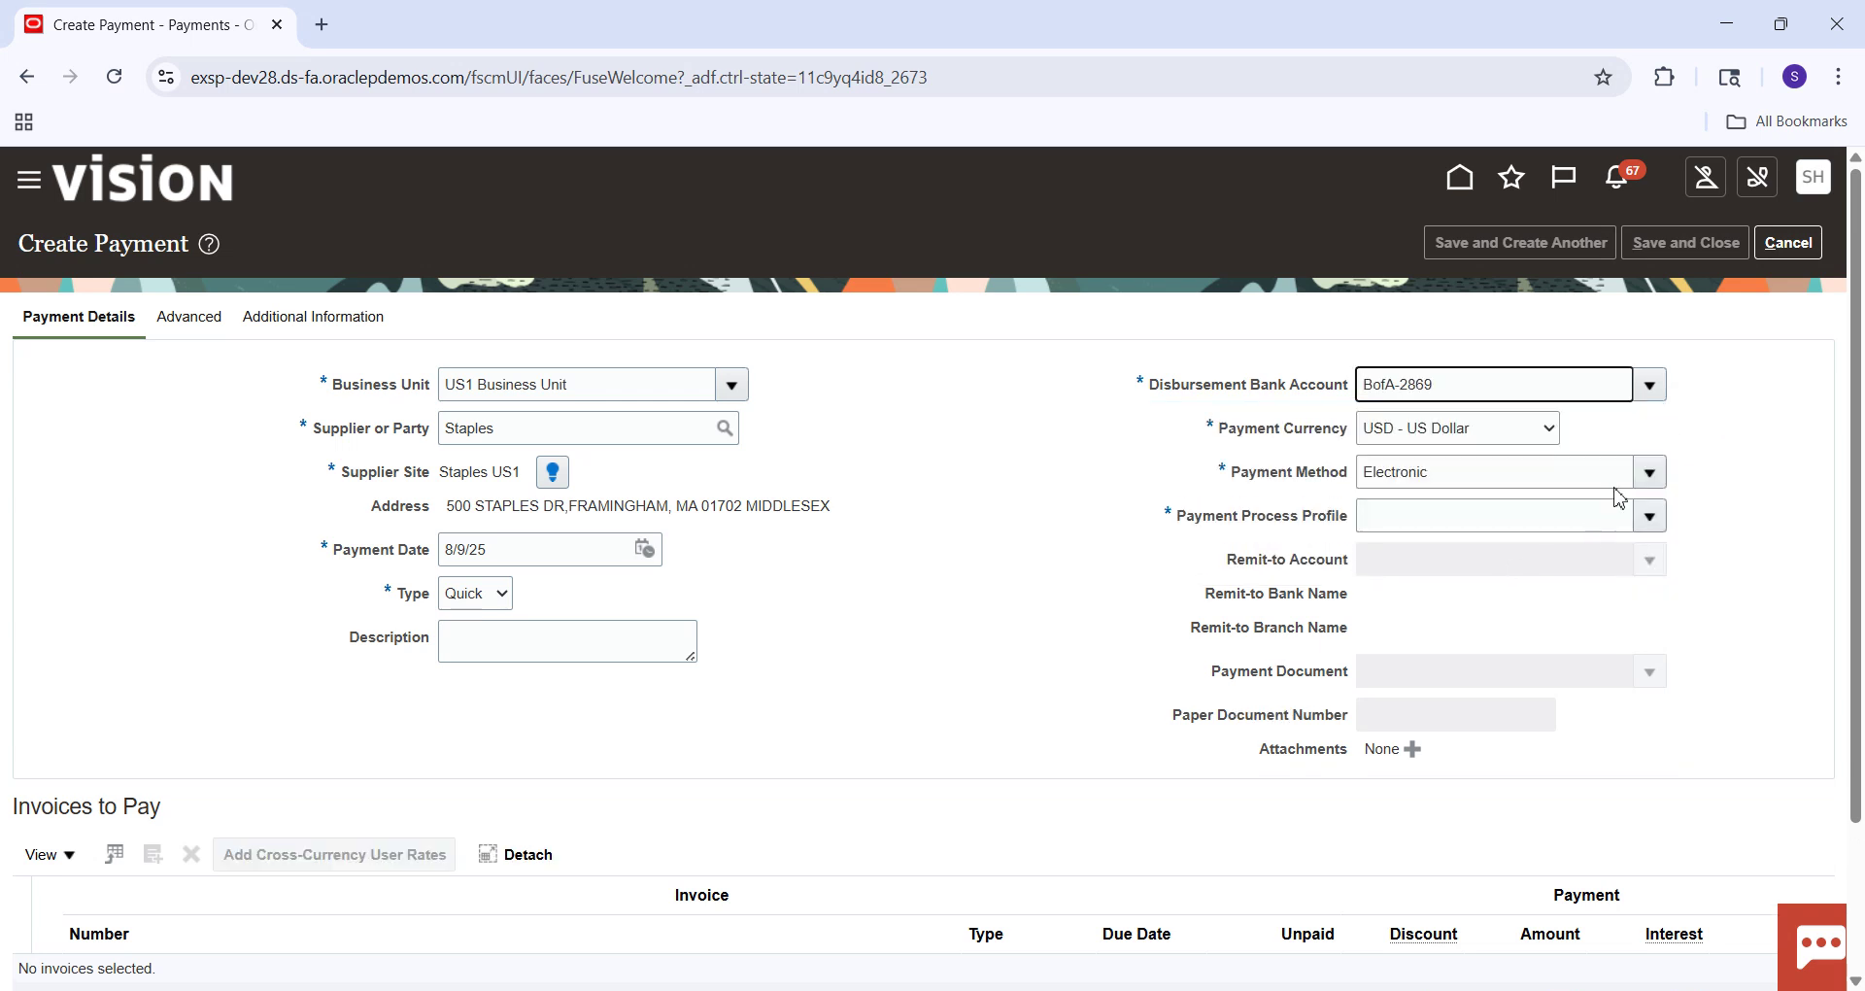
pyautogui.click(1650, 473)
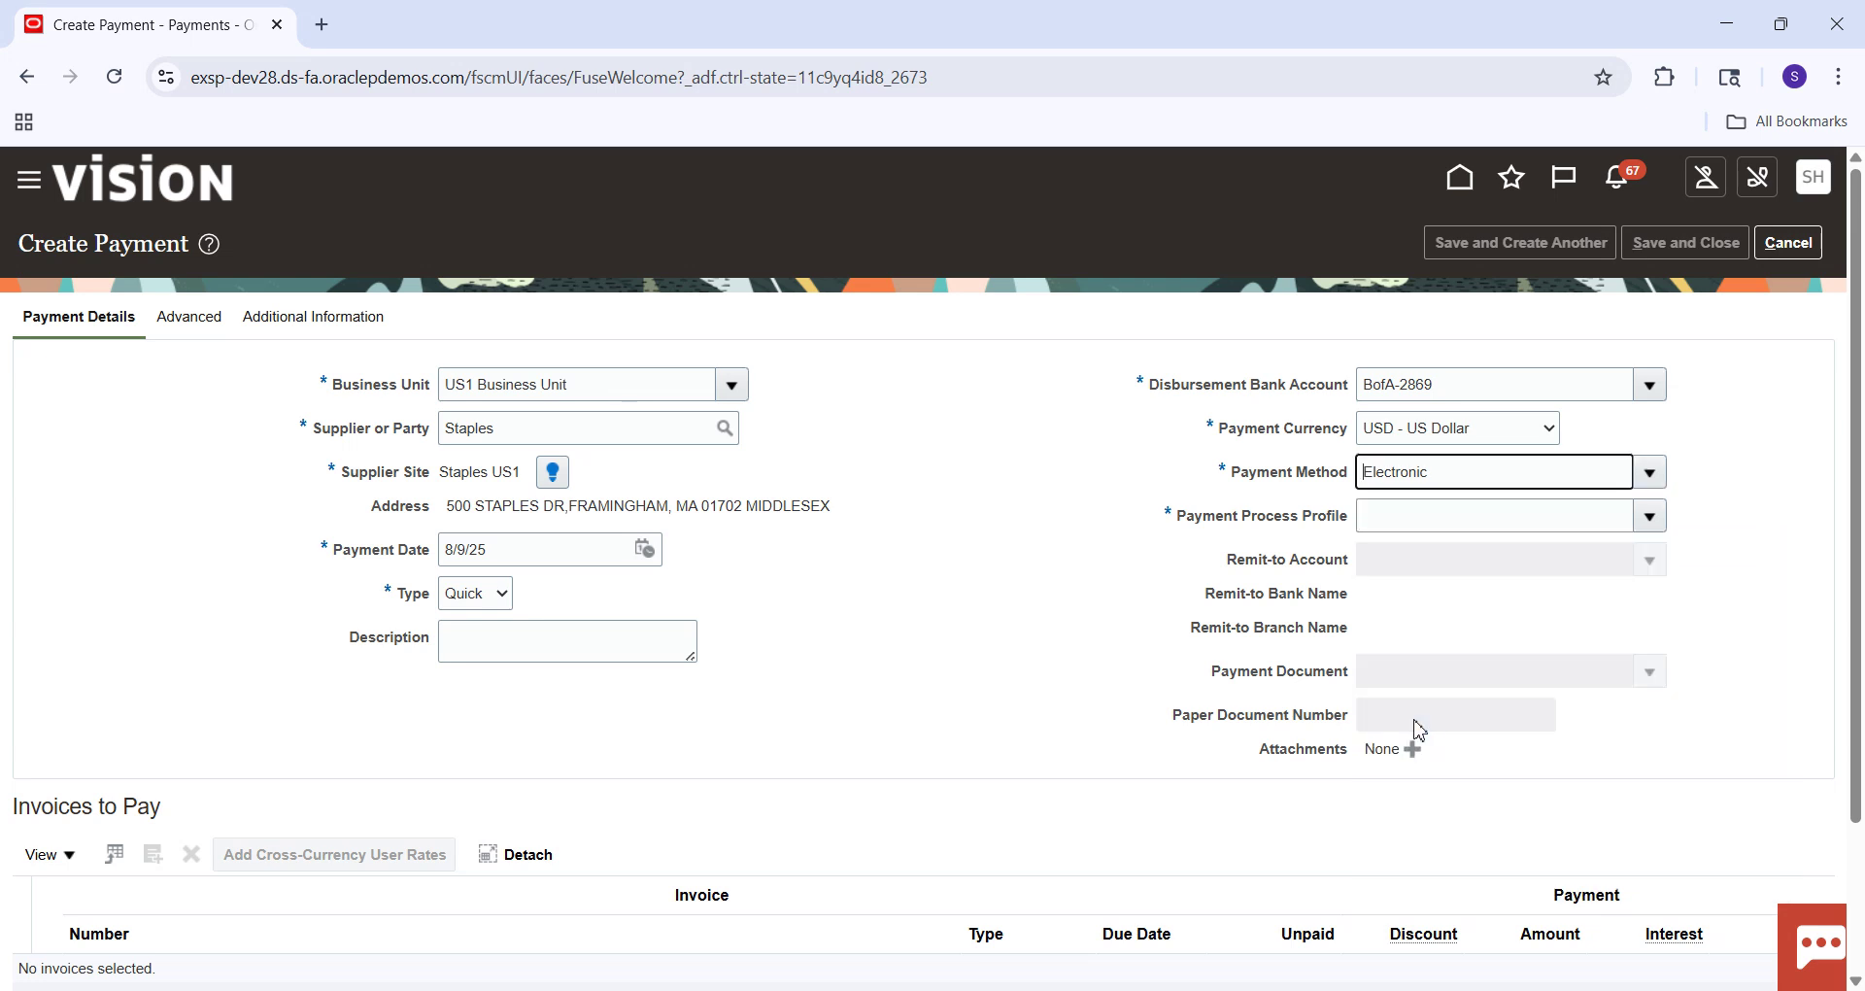
pyautogui.click(1496, 524)
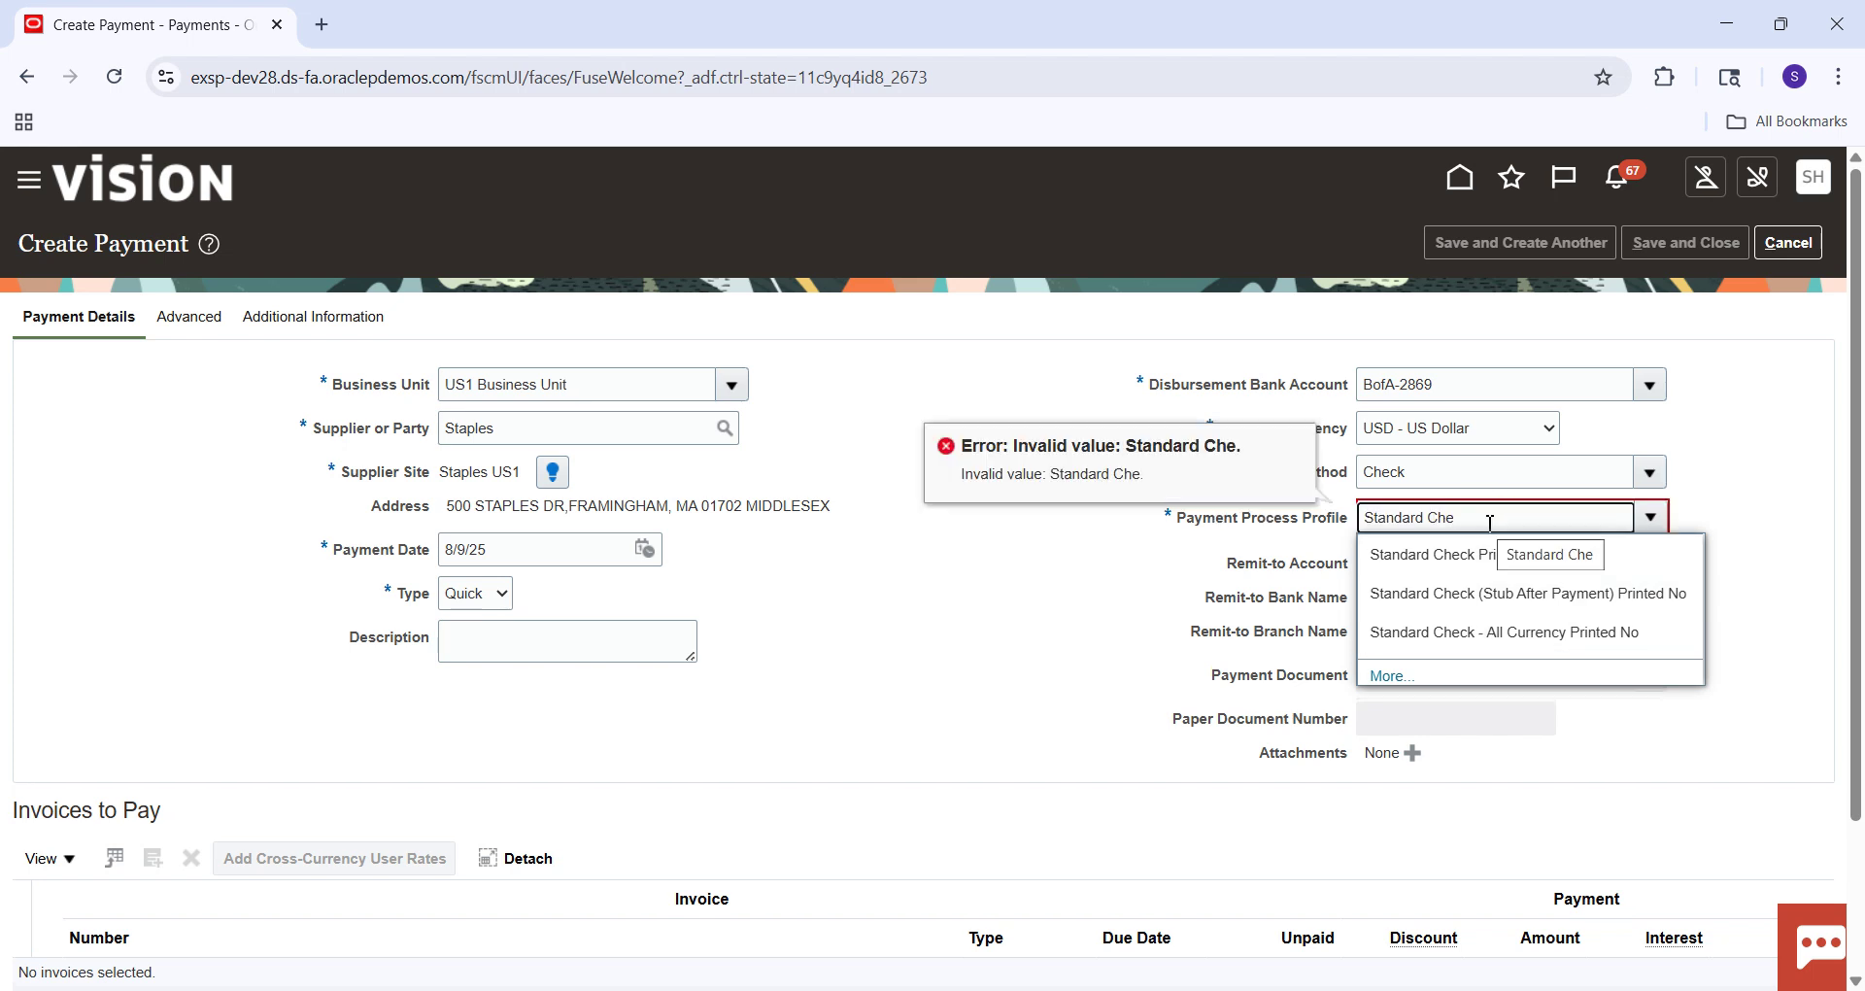
pyautogui.write('ck')
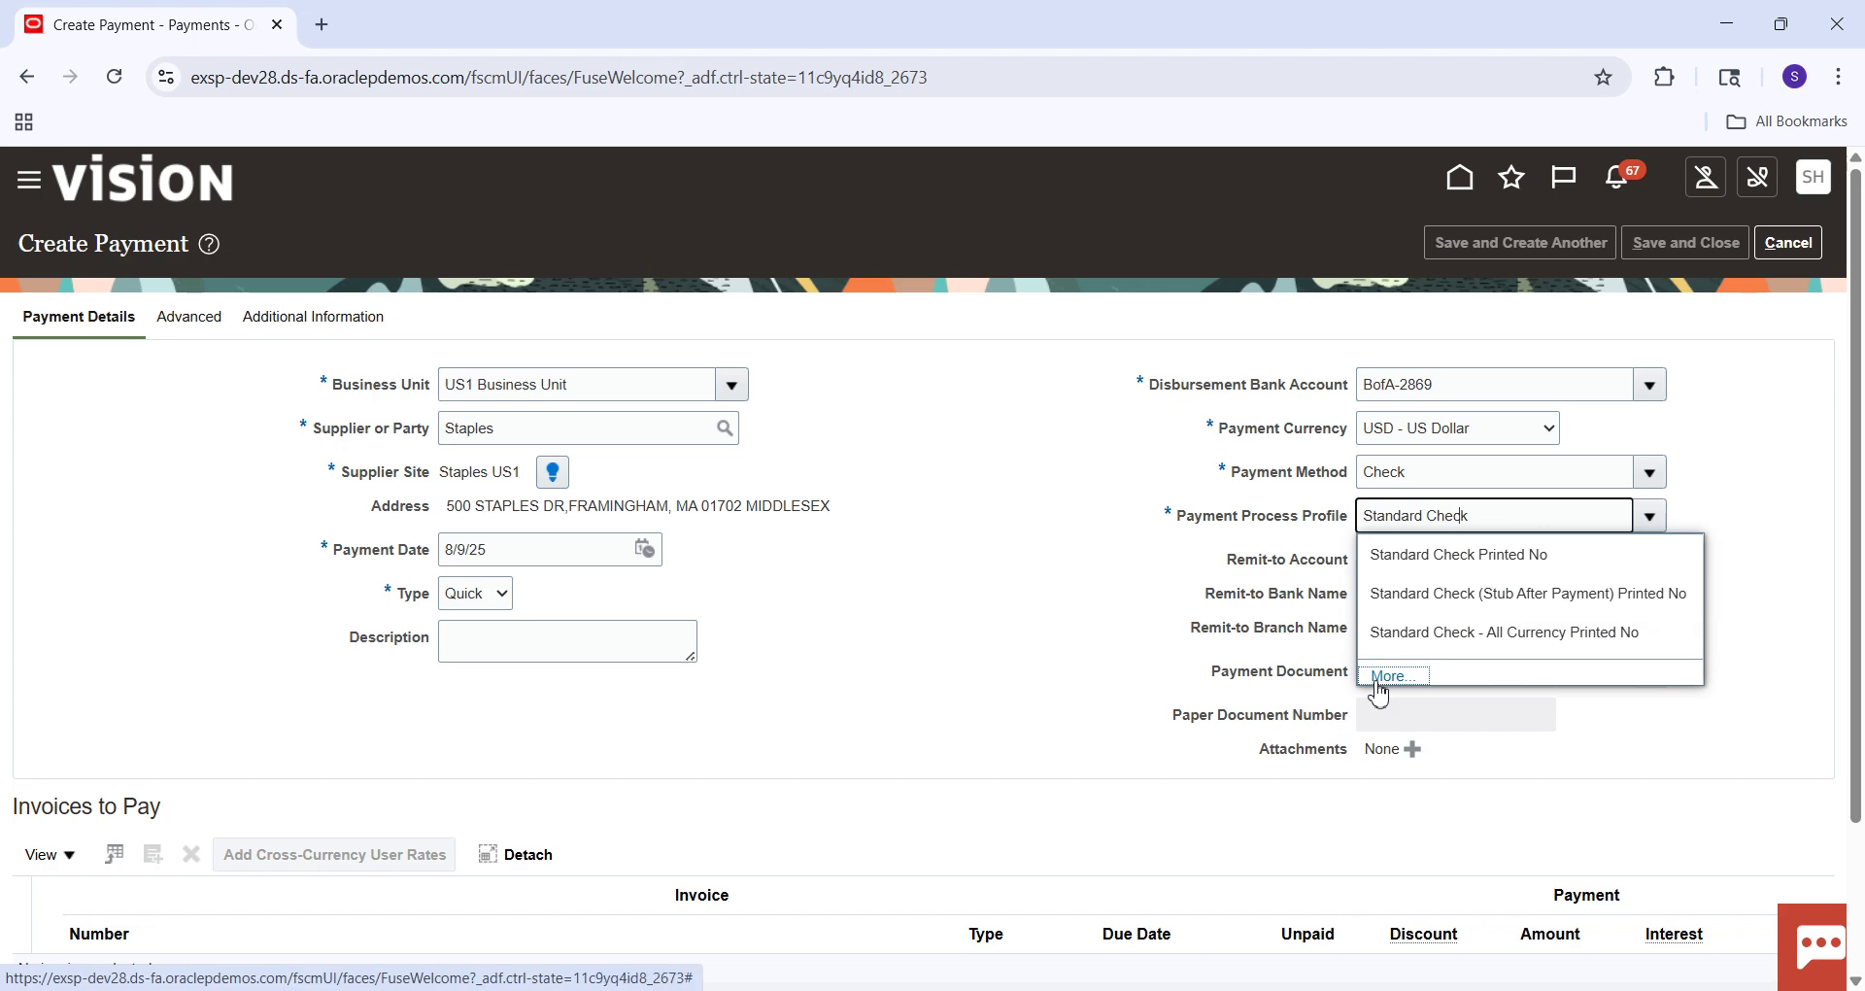
pyautogui.click(1378, 683)
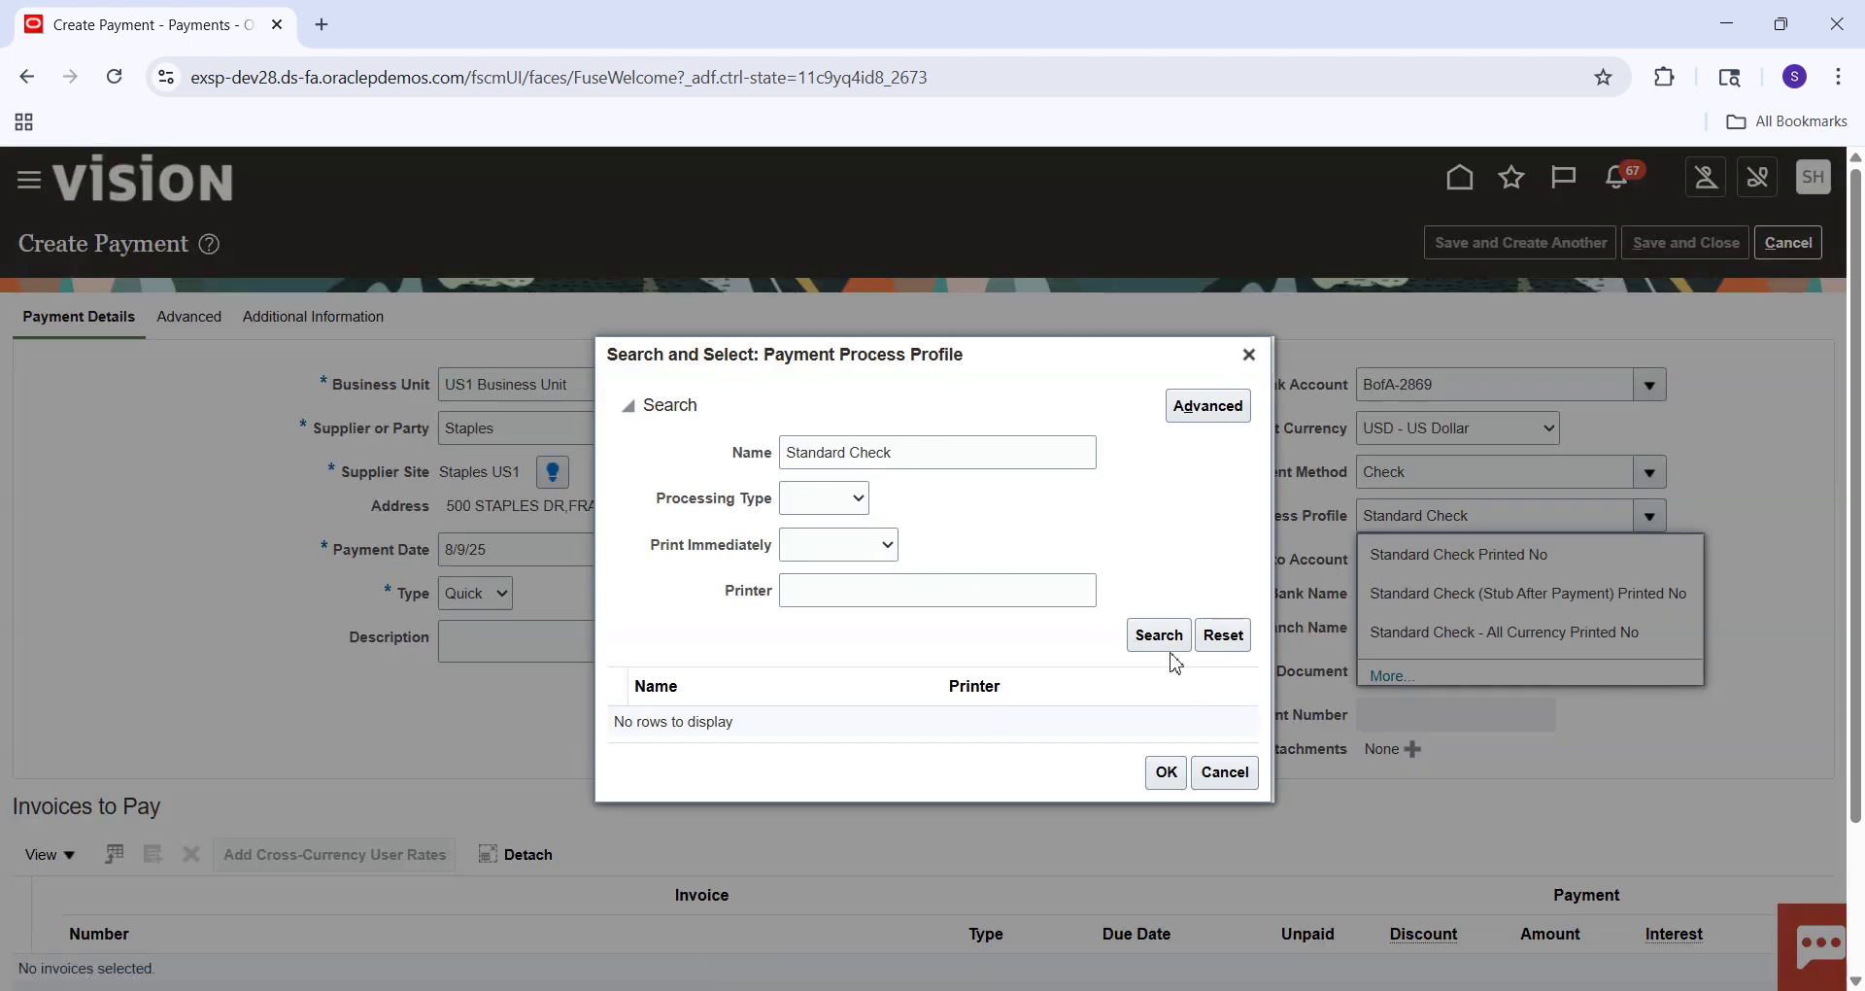
# Search for and select the Standard Check payment process profile.
pyautogui.click(1156, 636)
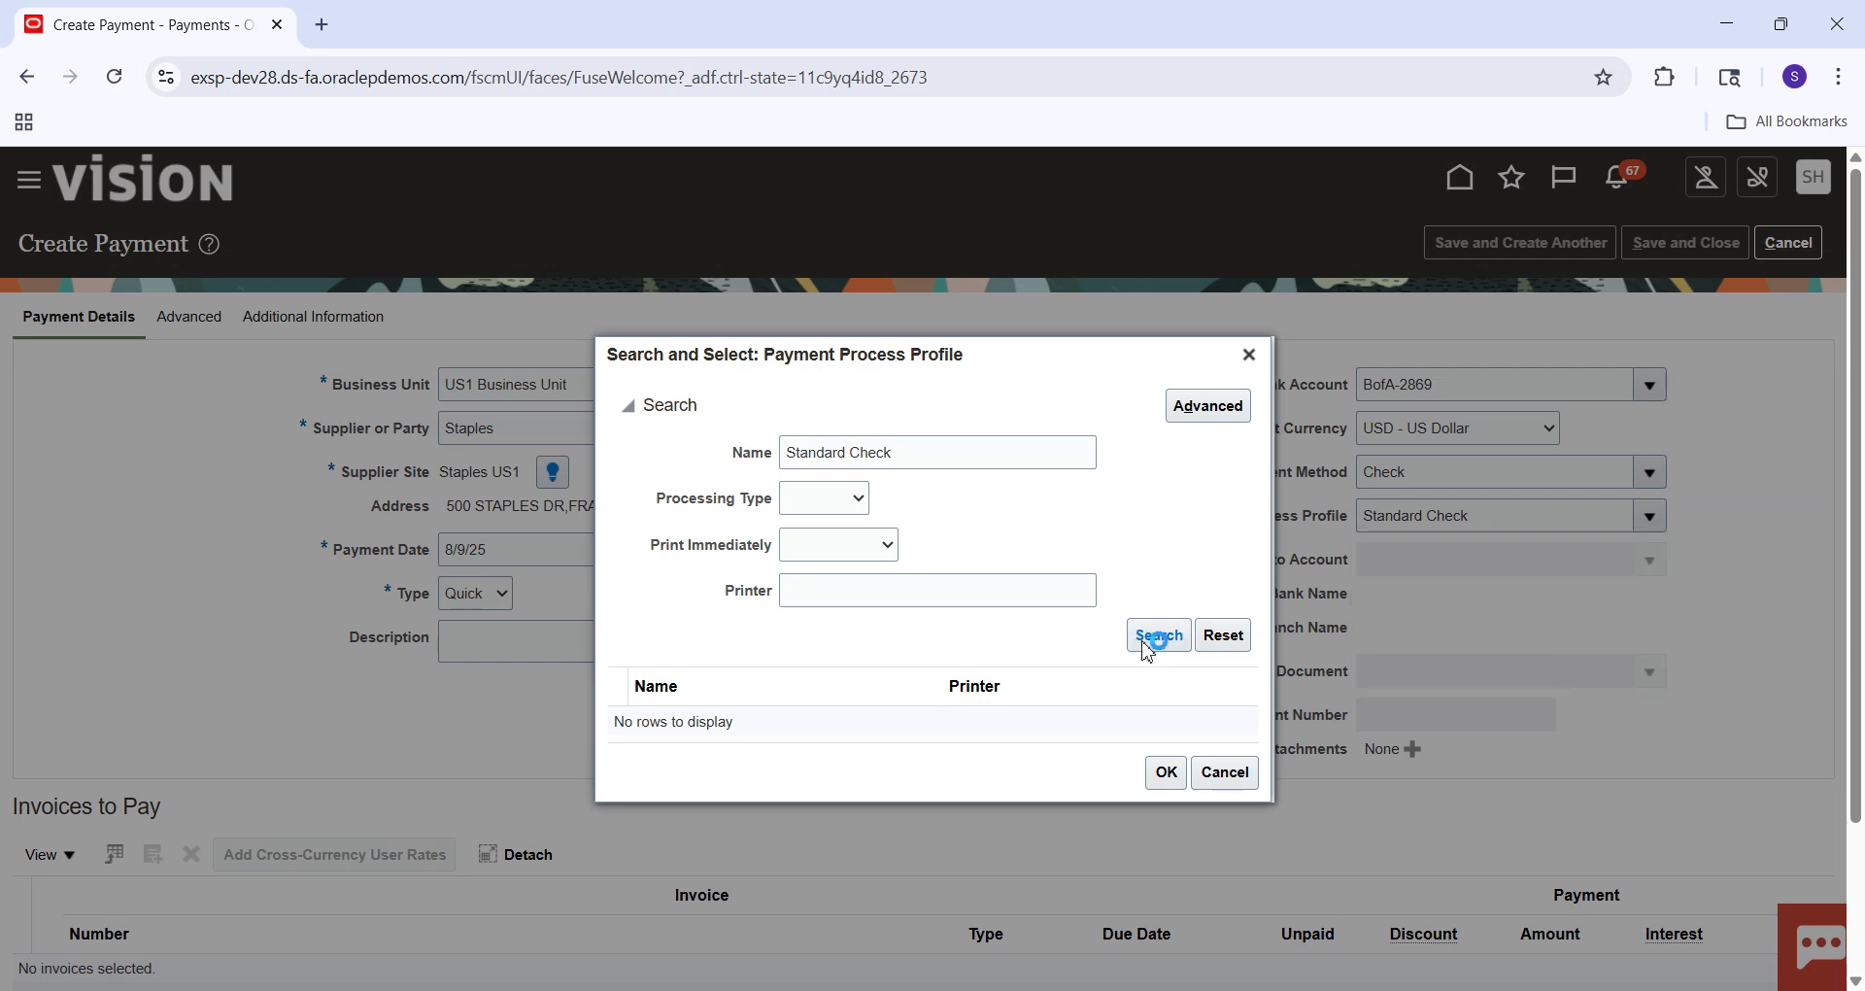
pyautogui.click(779, 698)
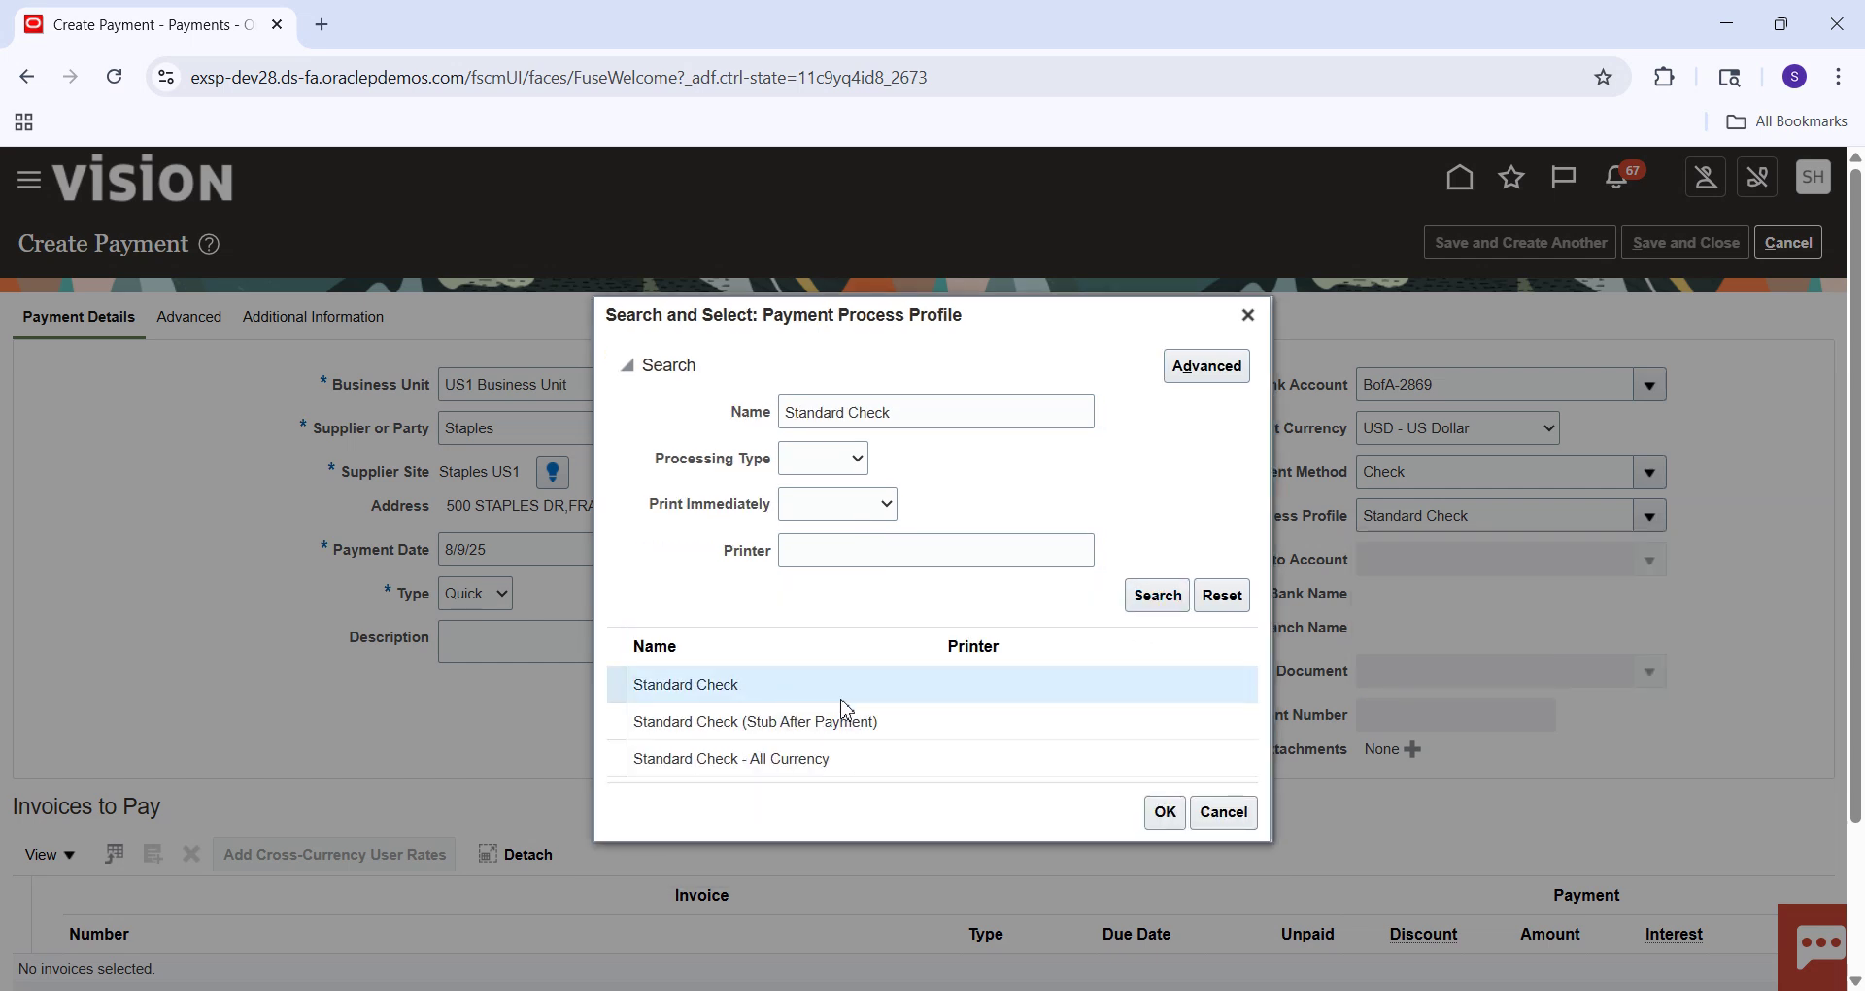
pyautogui.click(1165, 811)
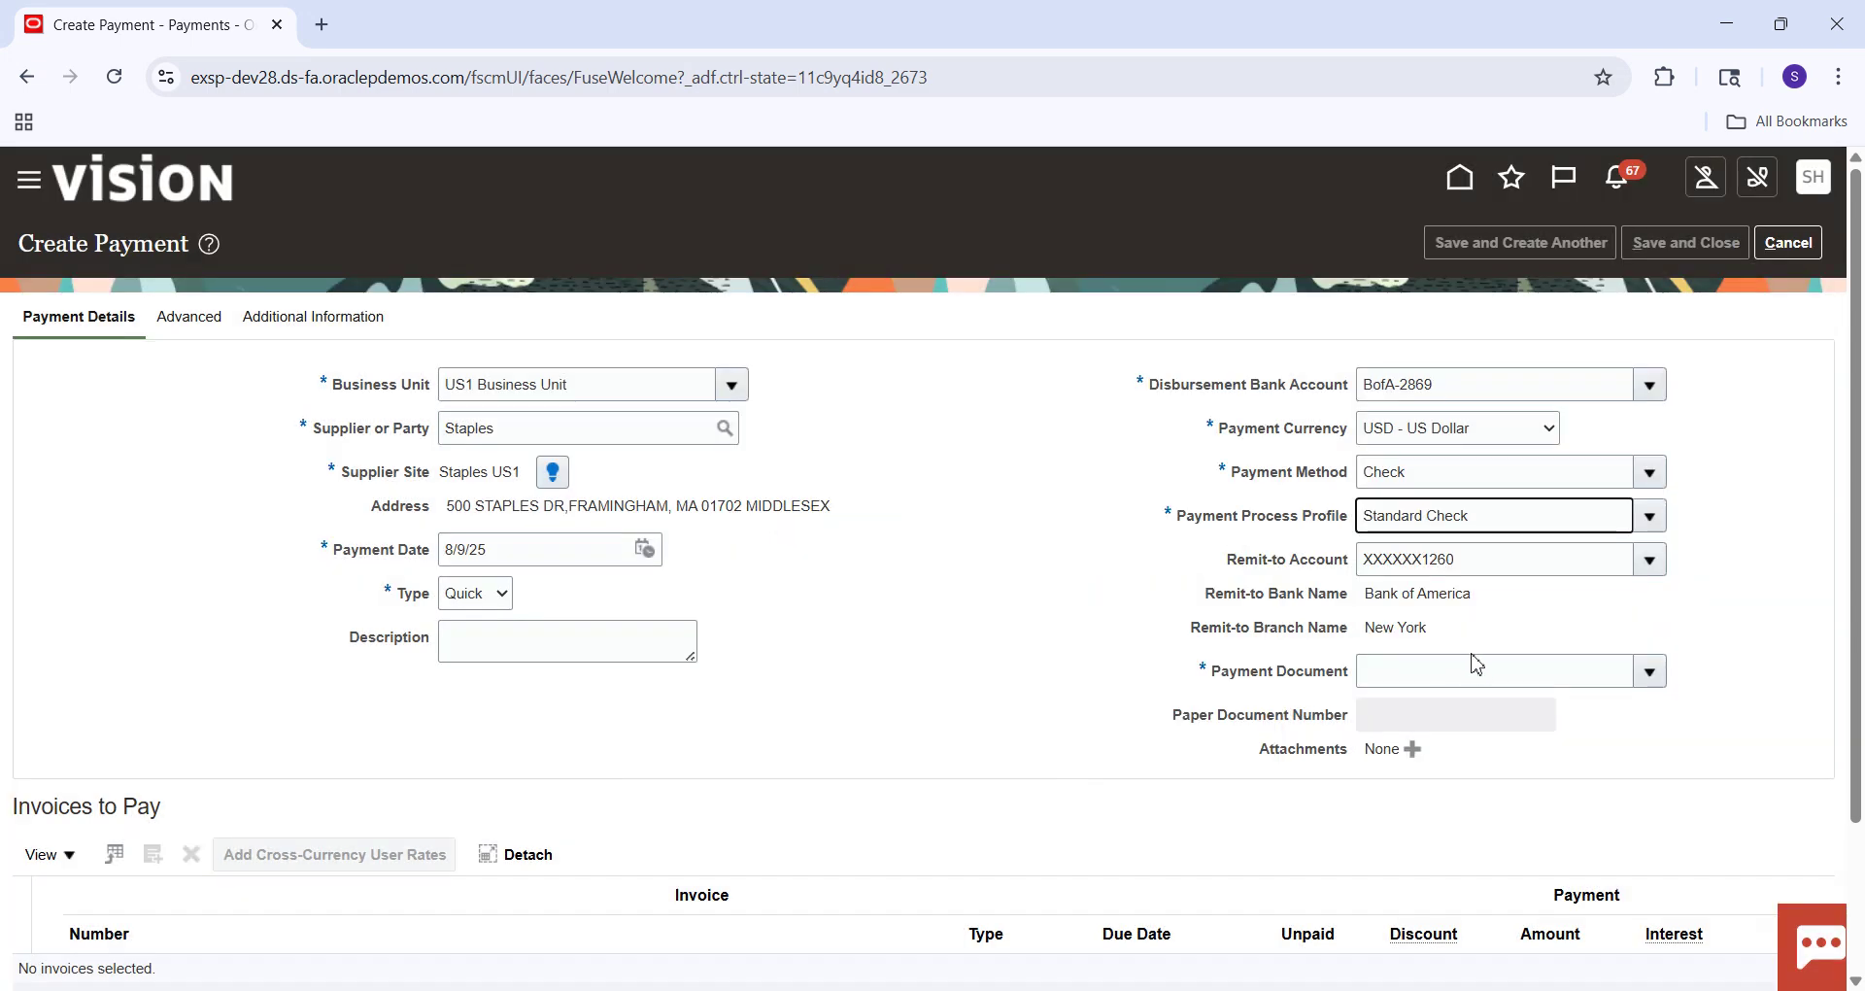
# Choose Check Stock A (document 4053) and list the invoices available to pay.
pyautogui.click(1644, 676)
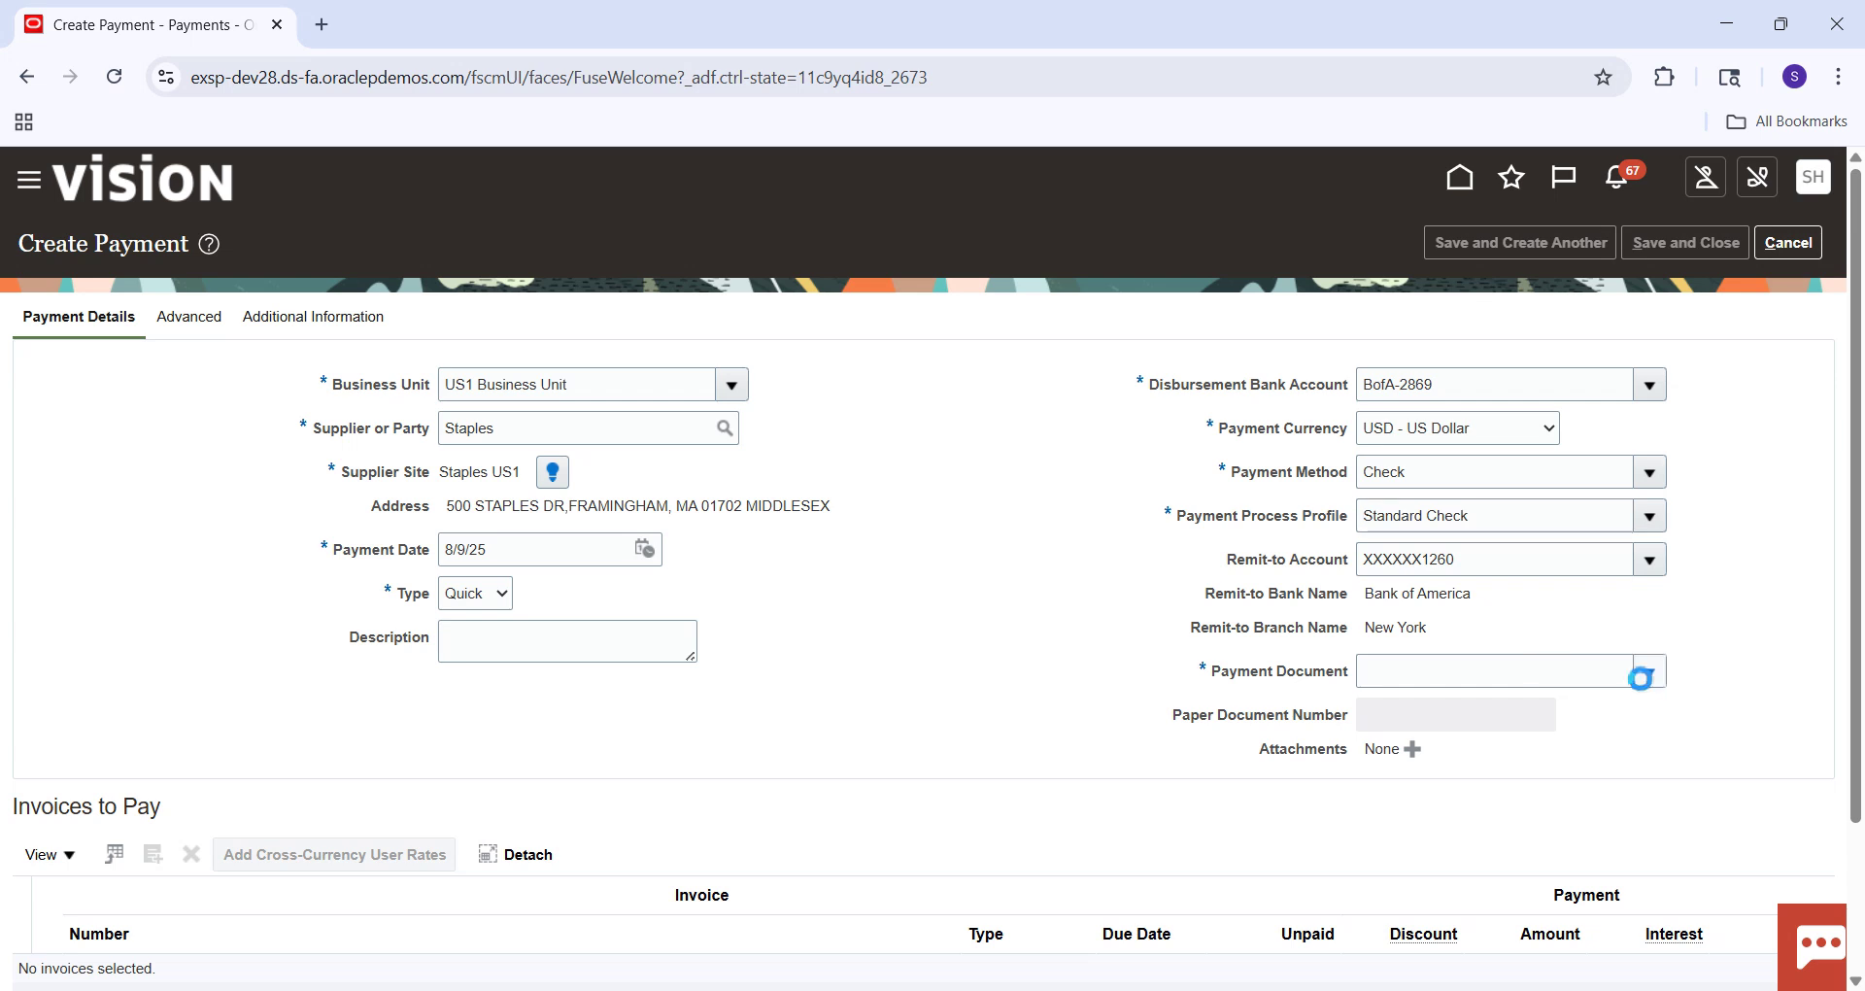
pyautogui.click(1263, 760)
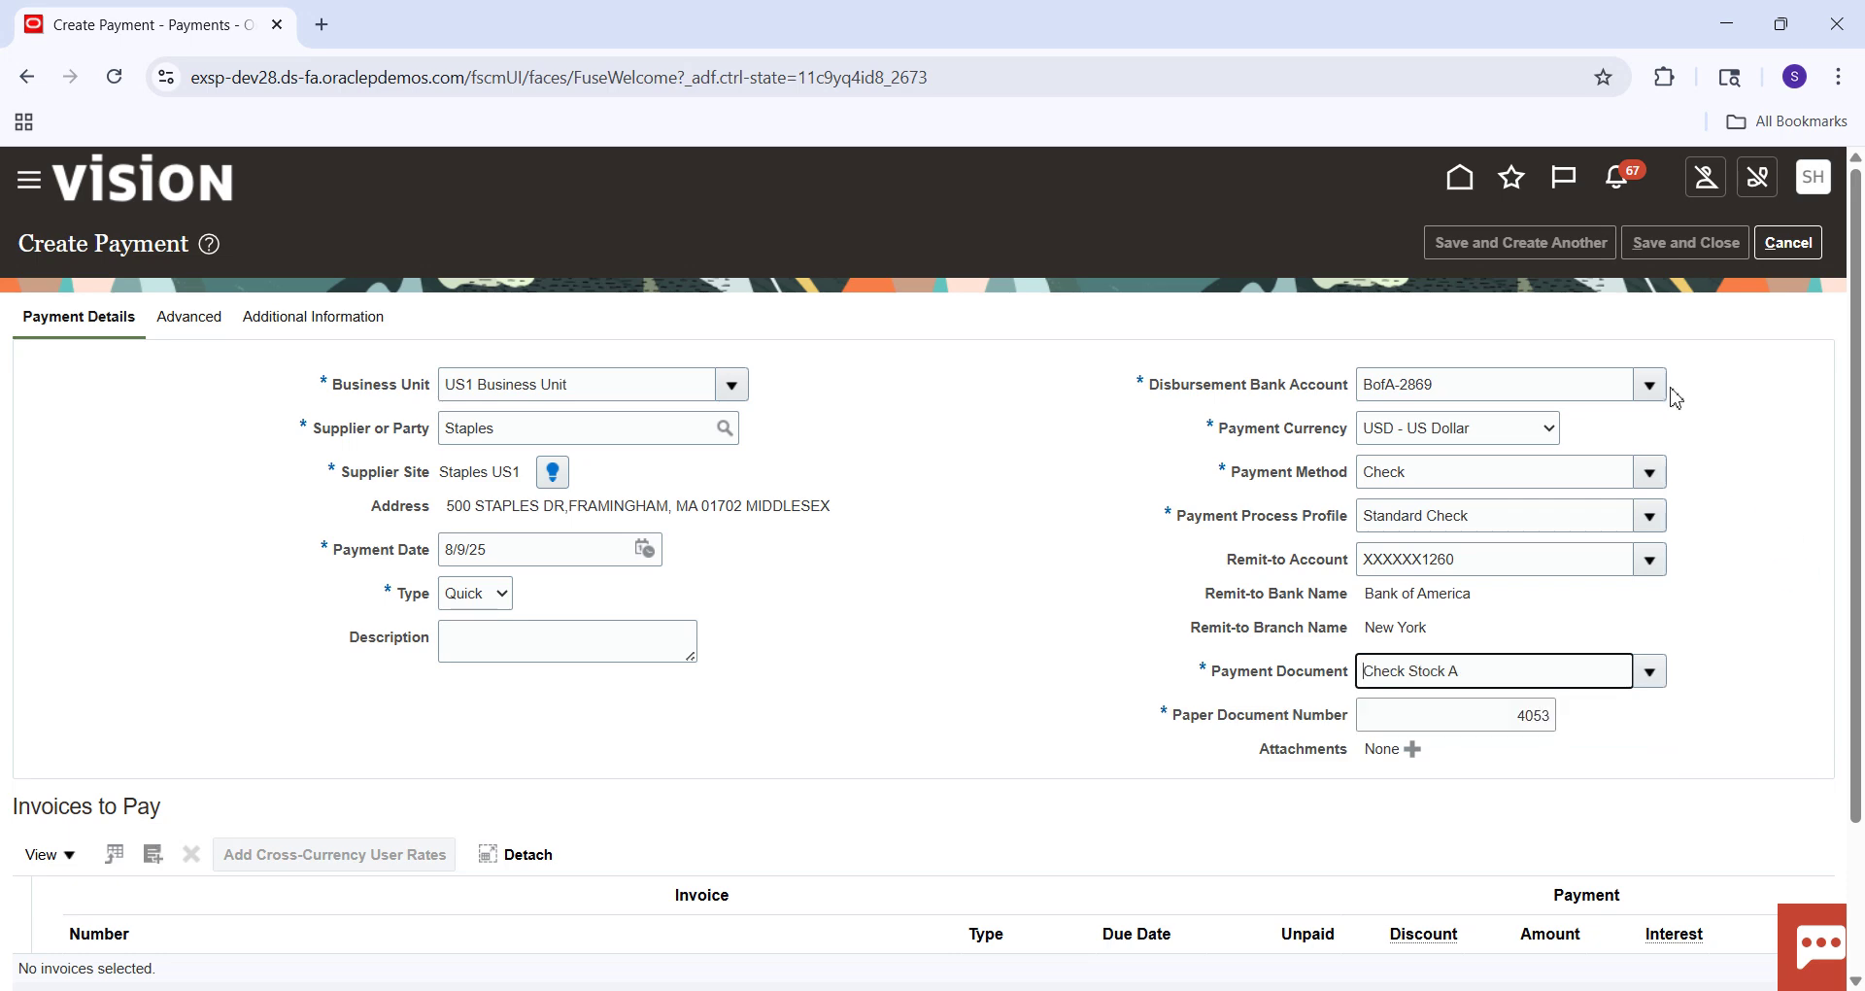
pyautogui.scroll(-2, 173, 697)
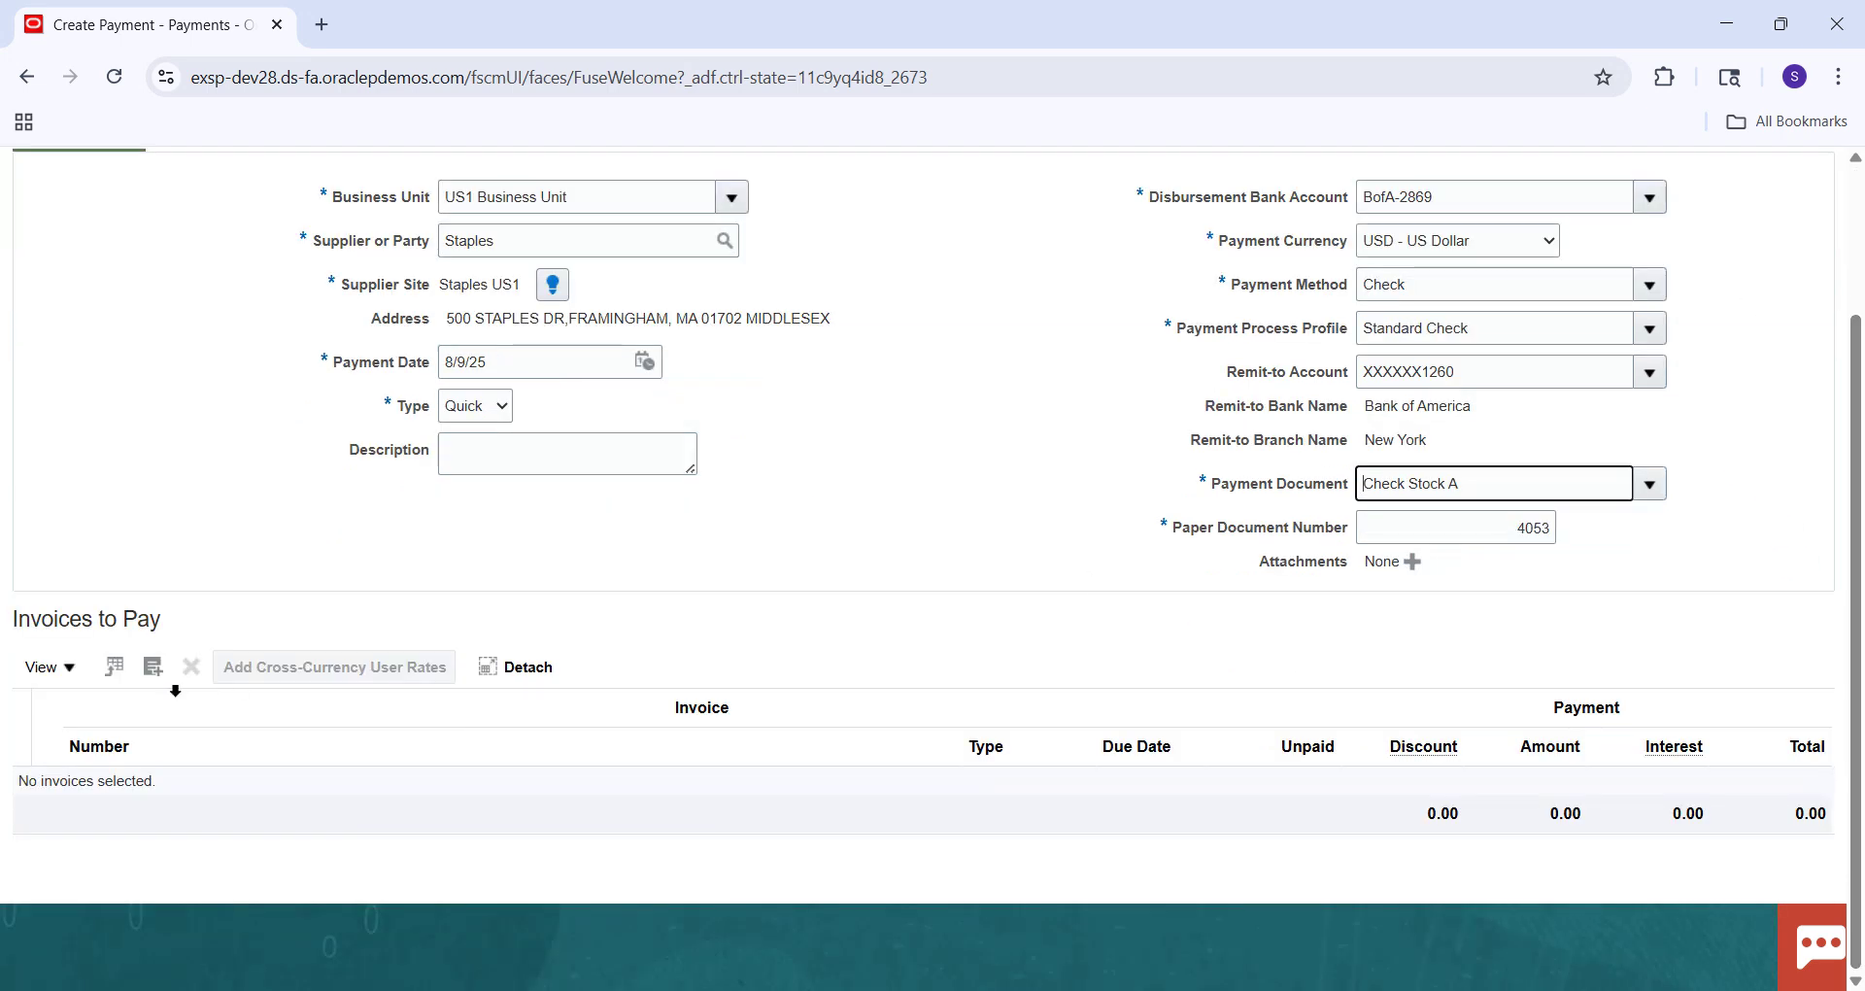
pyautogui.click(155, 670)
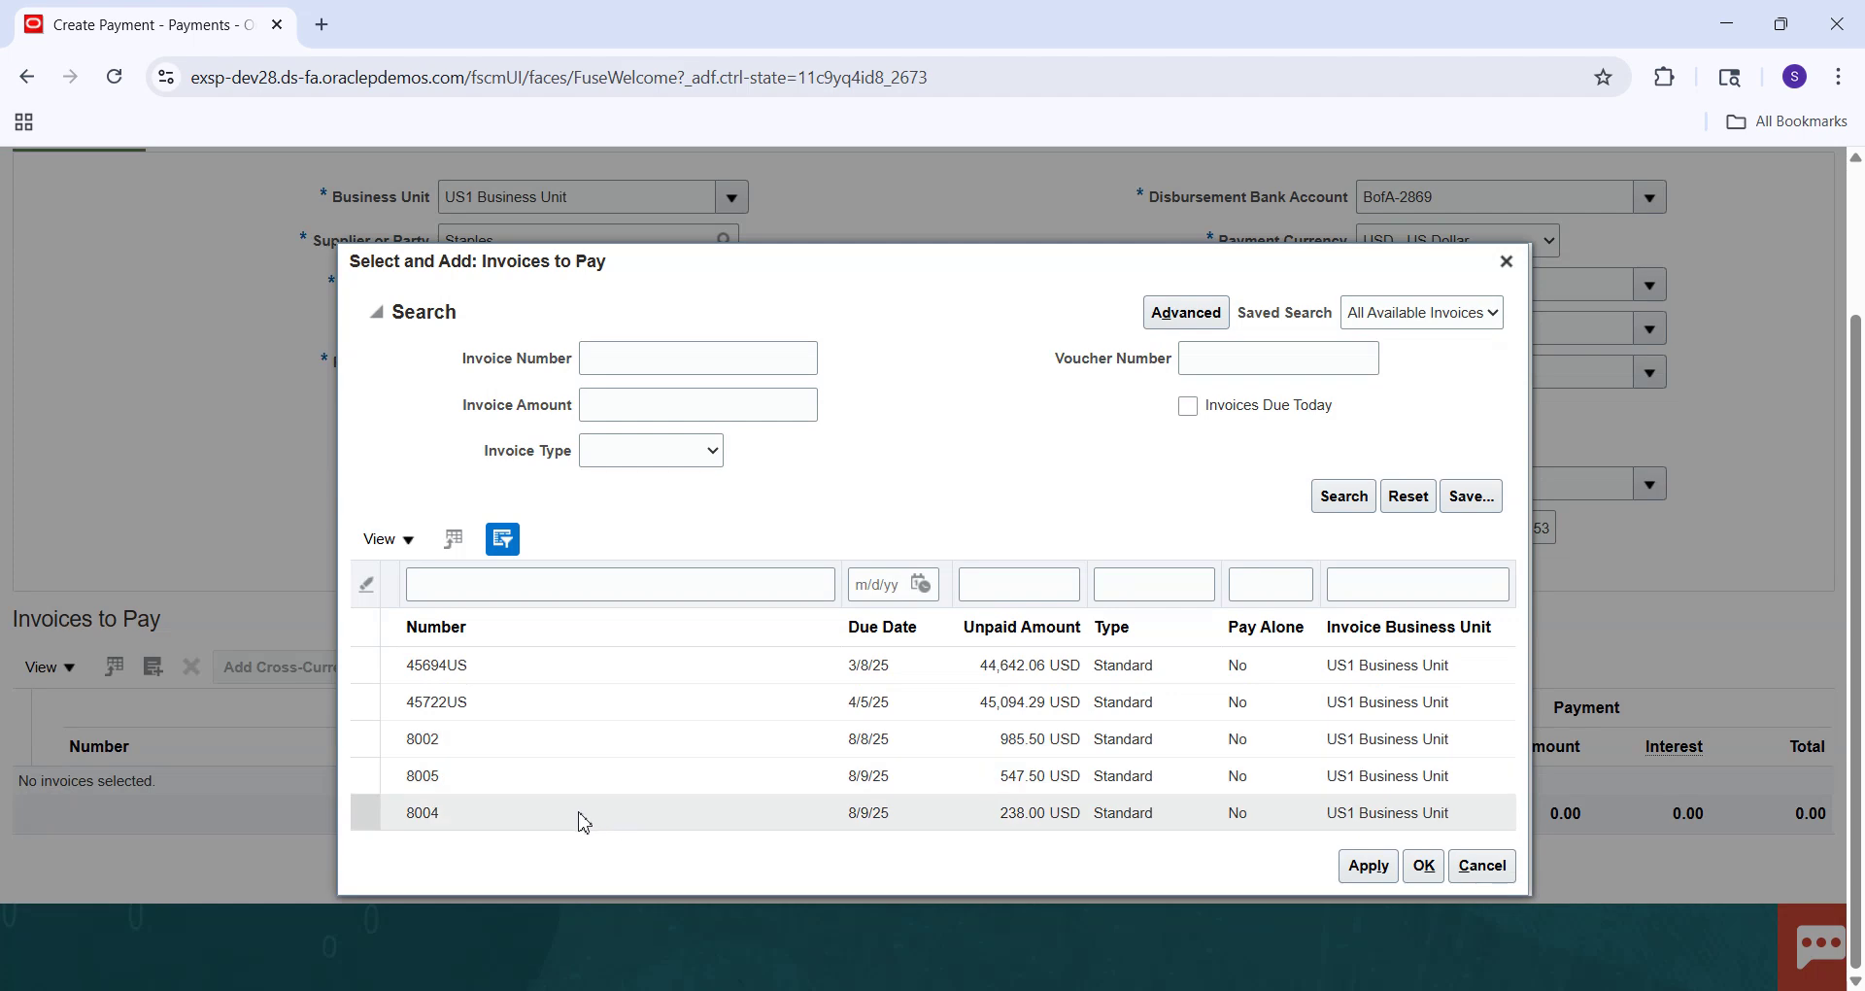
# Apply invoice 8005 for 547.50 USD to the payment.
pyautogui.click(554, 788)
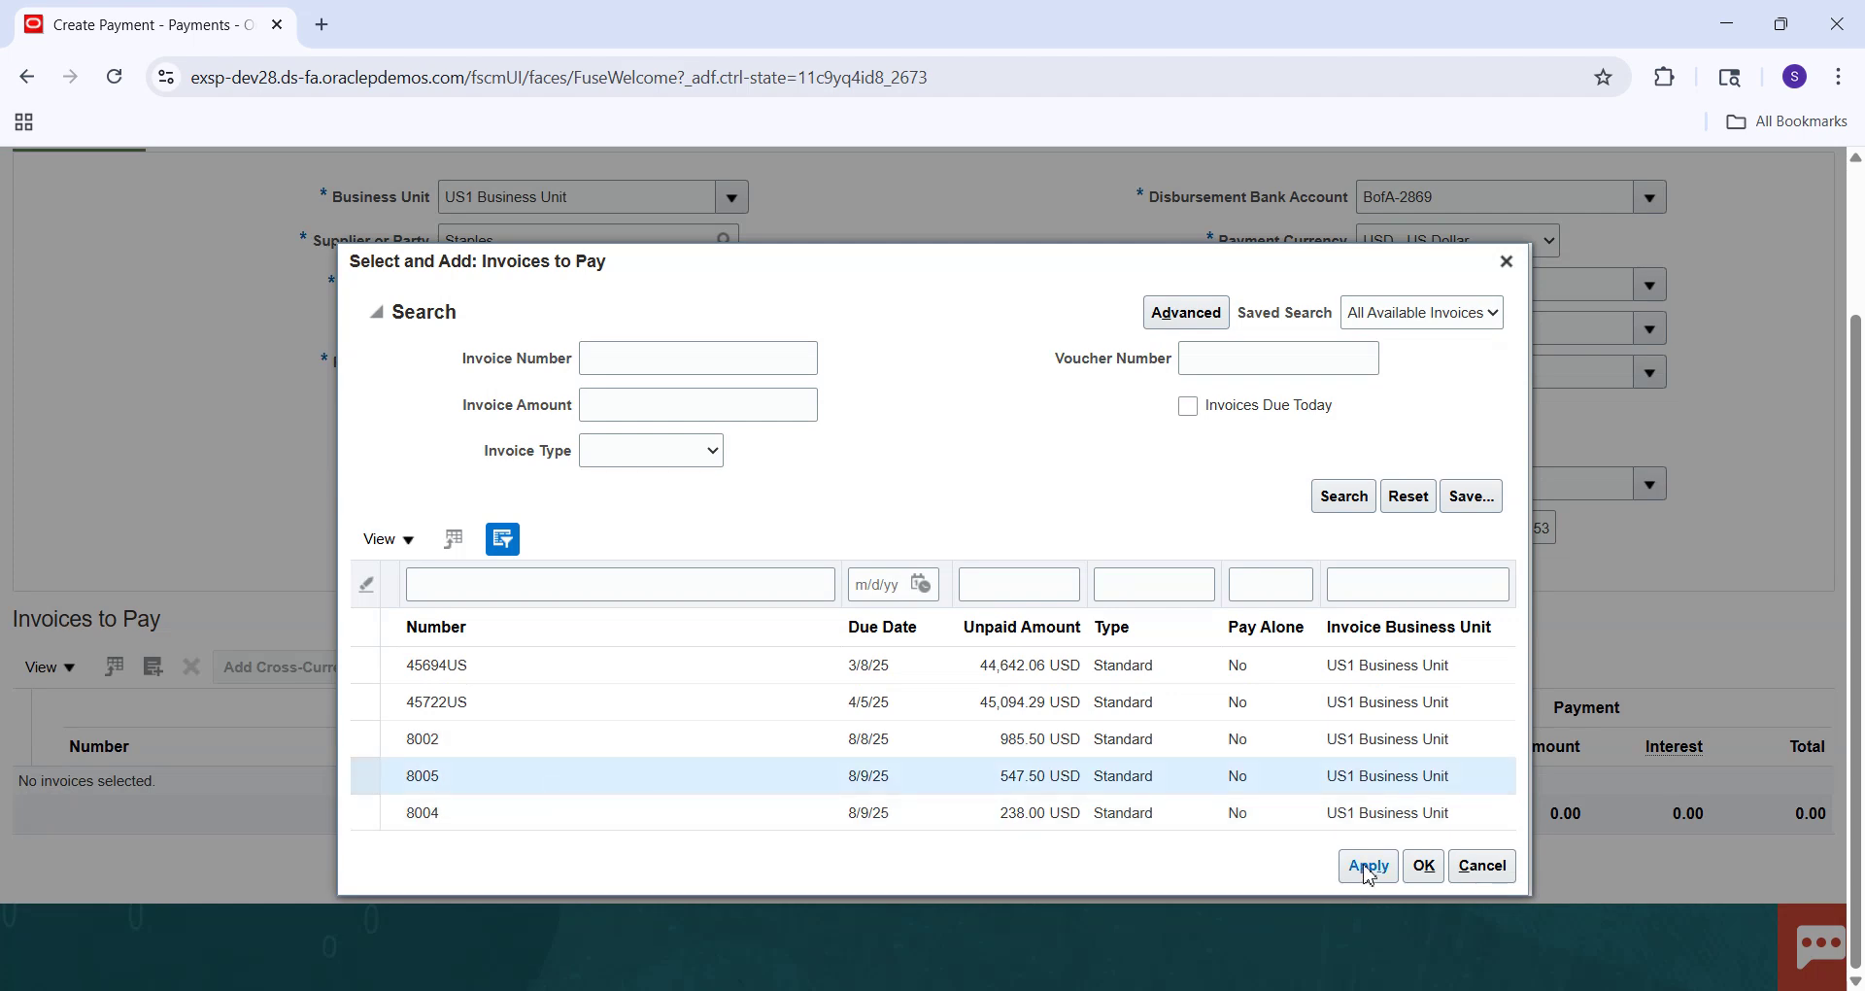
pyautogui.click(1367, 865)
pyautogui.click(1421, 867)
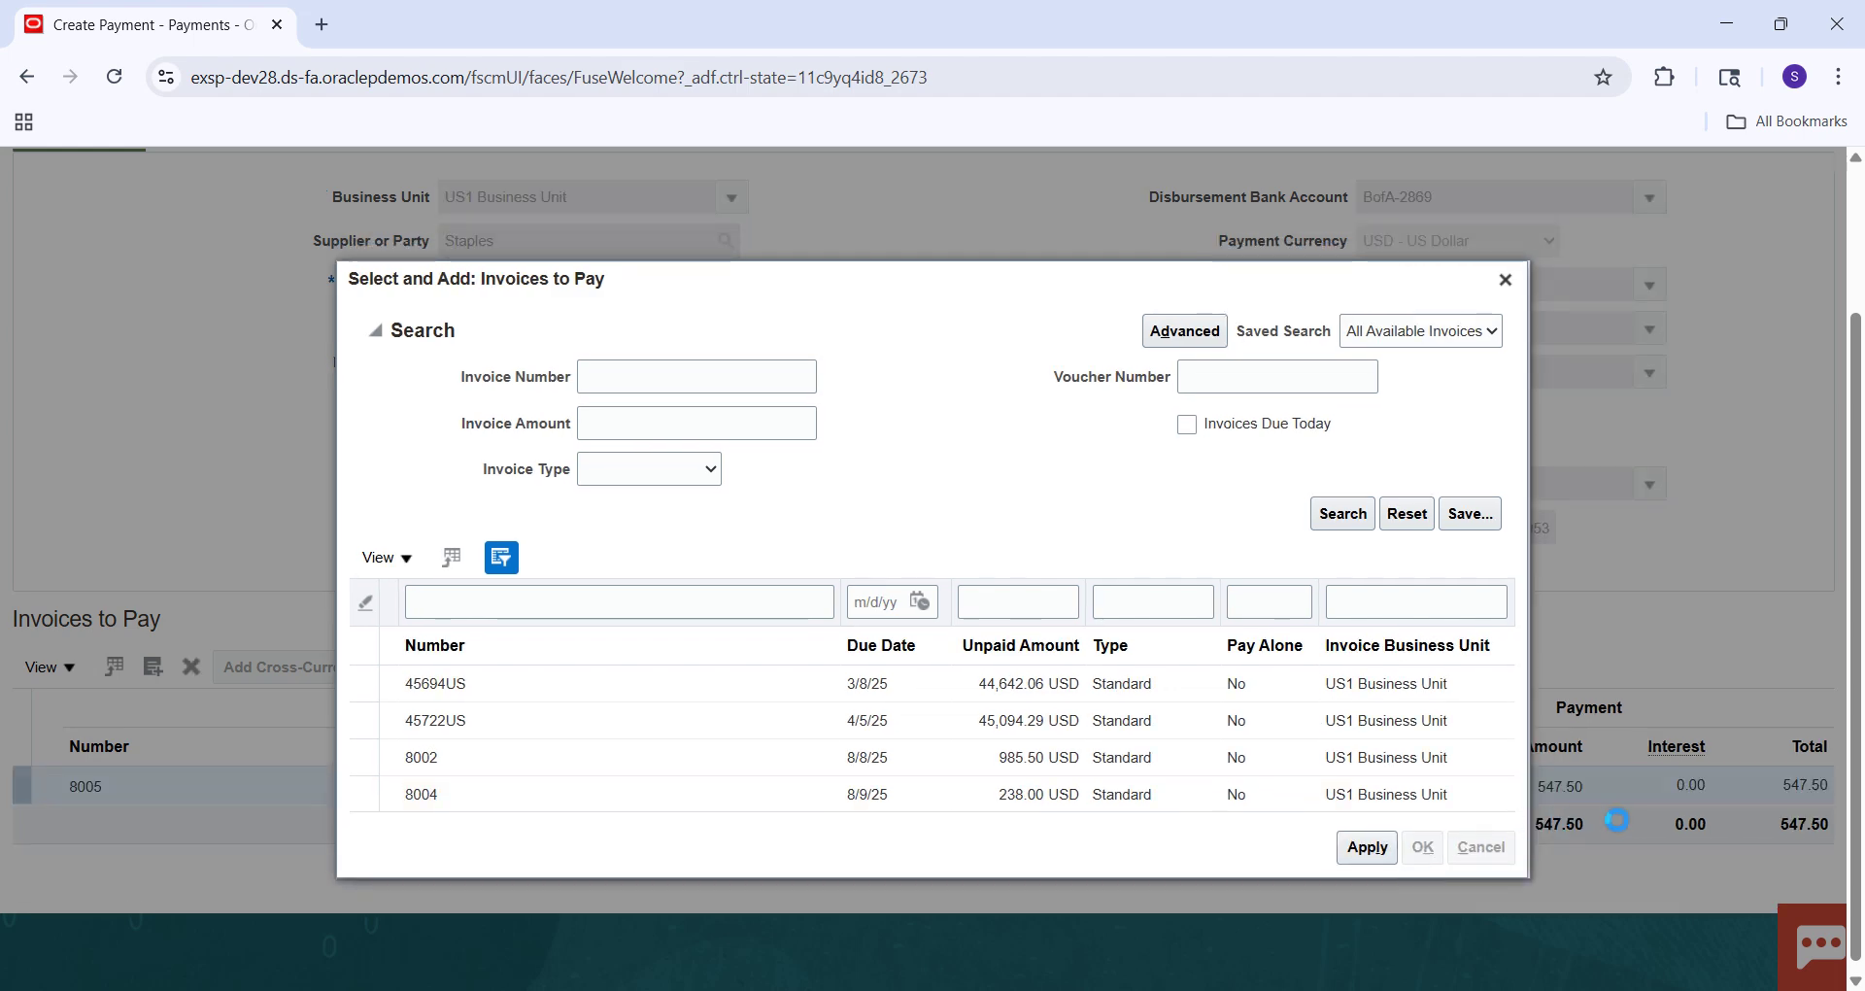
# Save and close payment 4053 and acknowledge its creation message.
pyautogui.hotkey('ctrl', 'a')
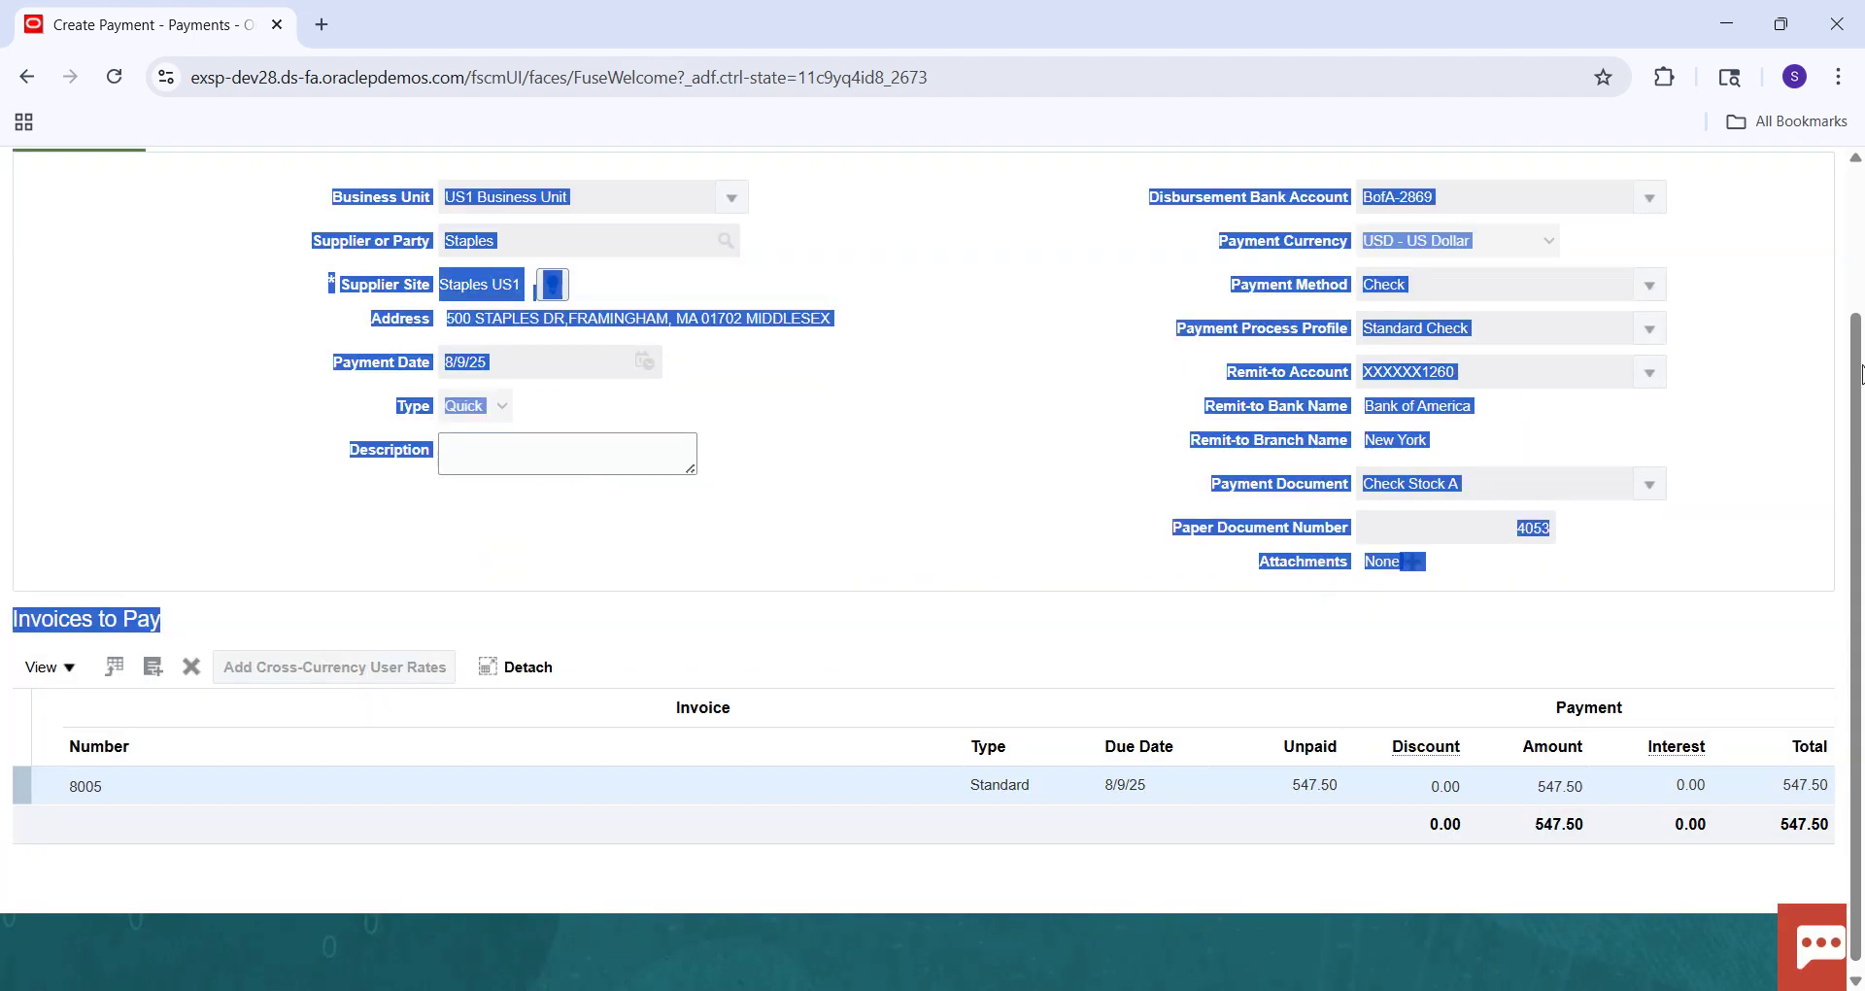
pyautogui.click(1823, 321)
pyautogui.moveTo(1858, 340); pyautogui.dragTo(1859, 198)
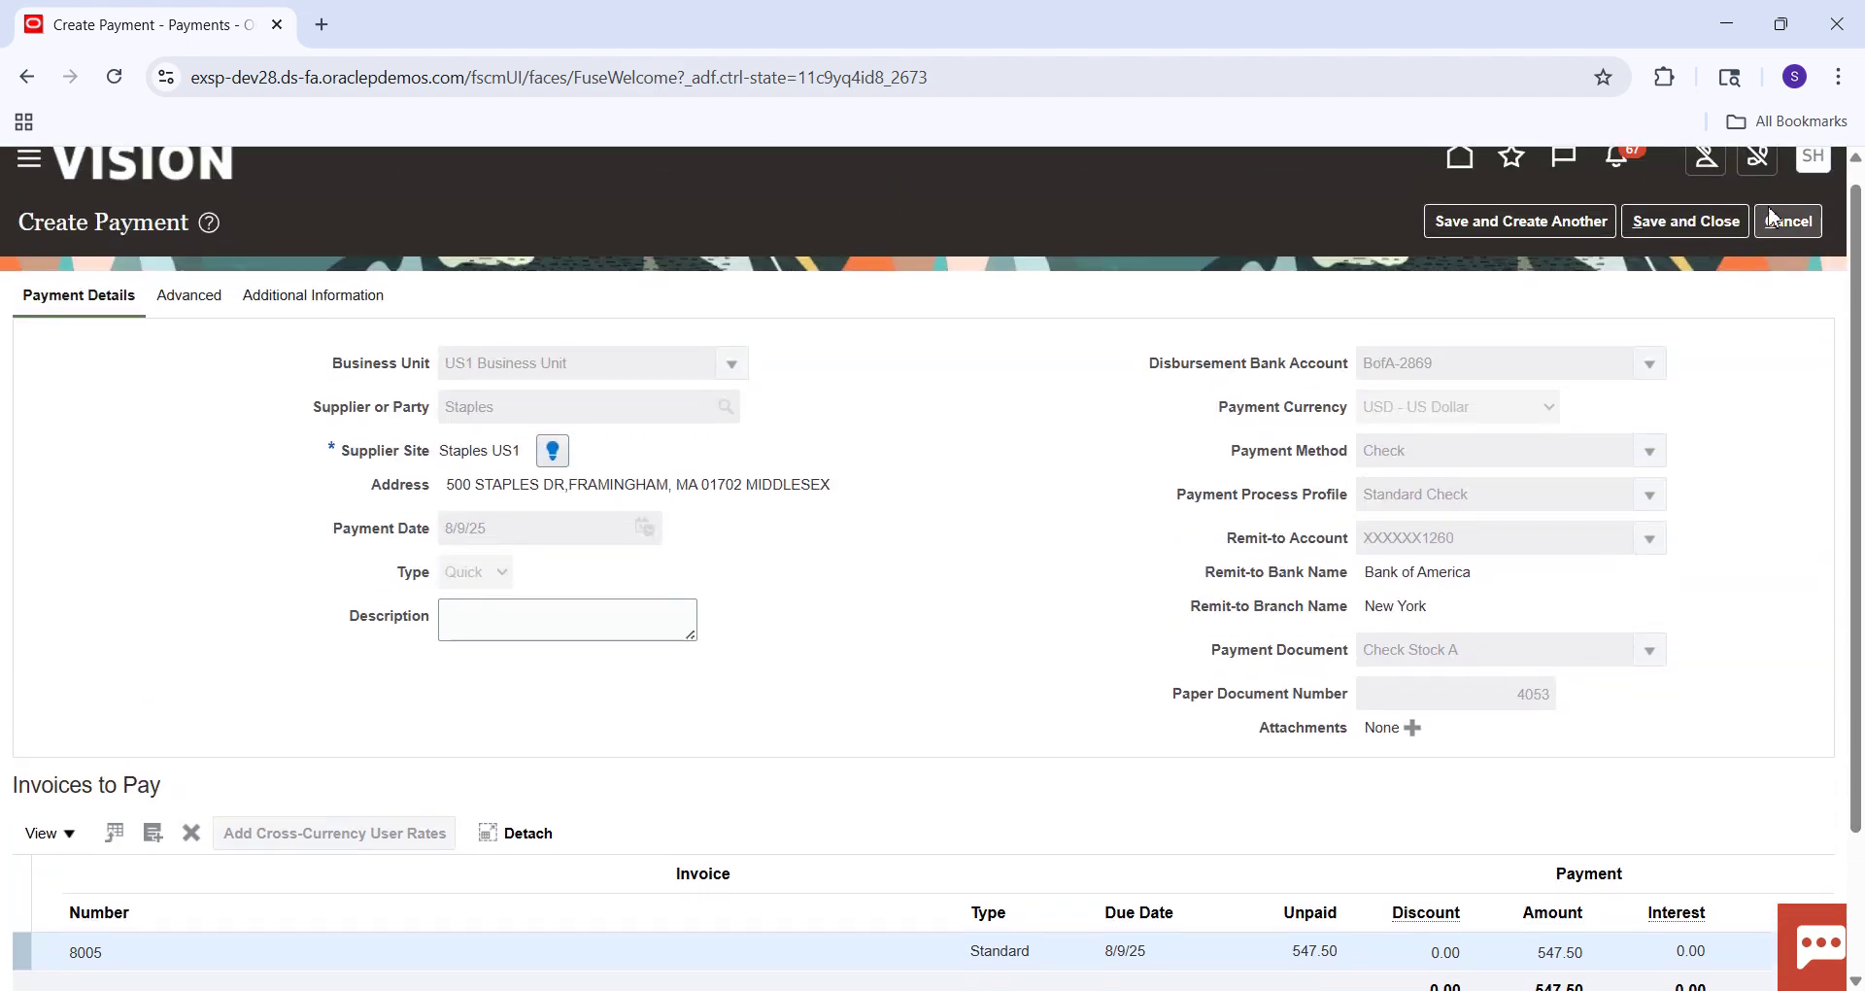
pyautogui.click(1659, 227)
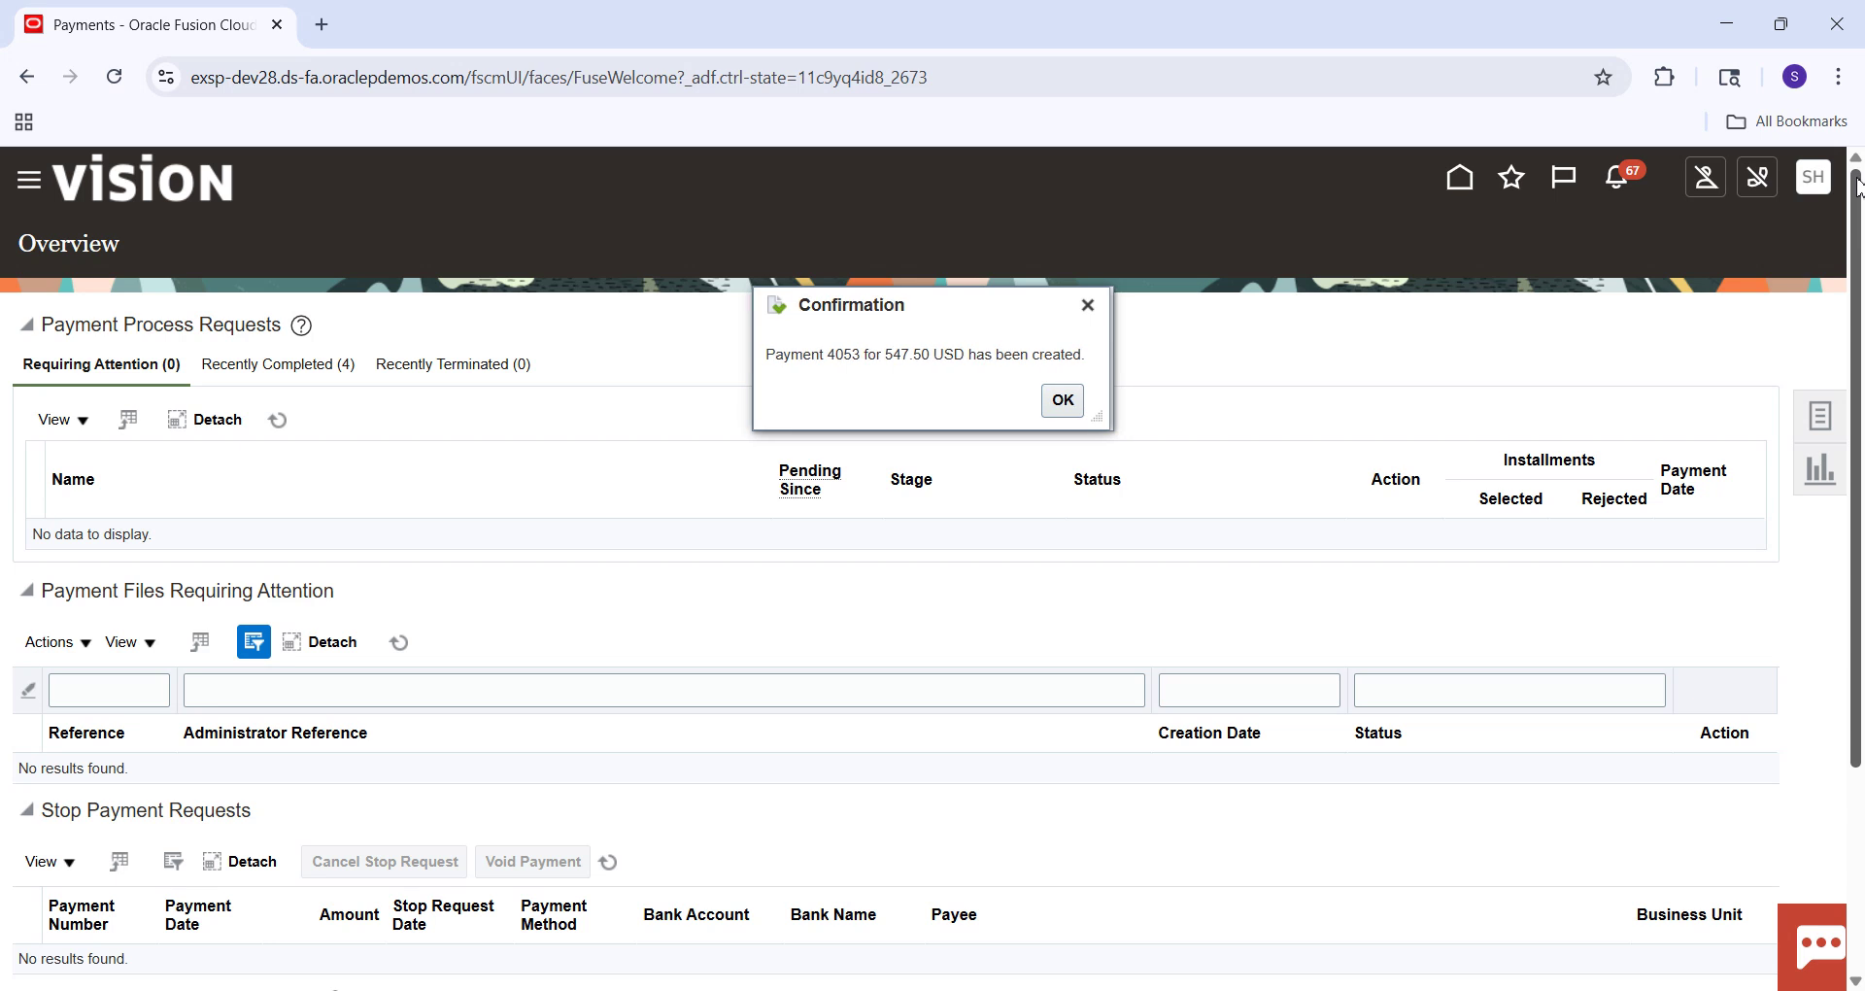
pyautogui.click(1063, 400)
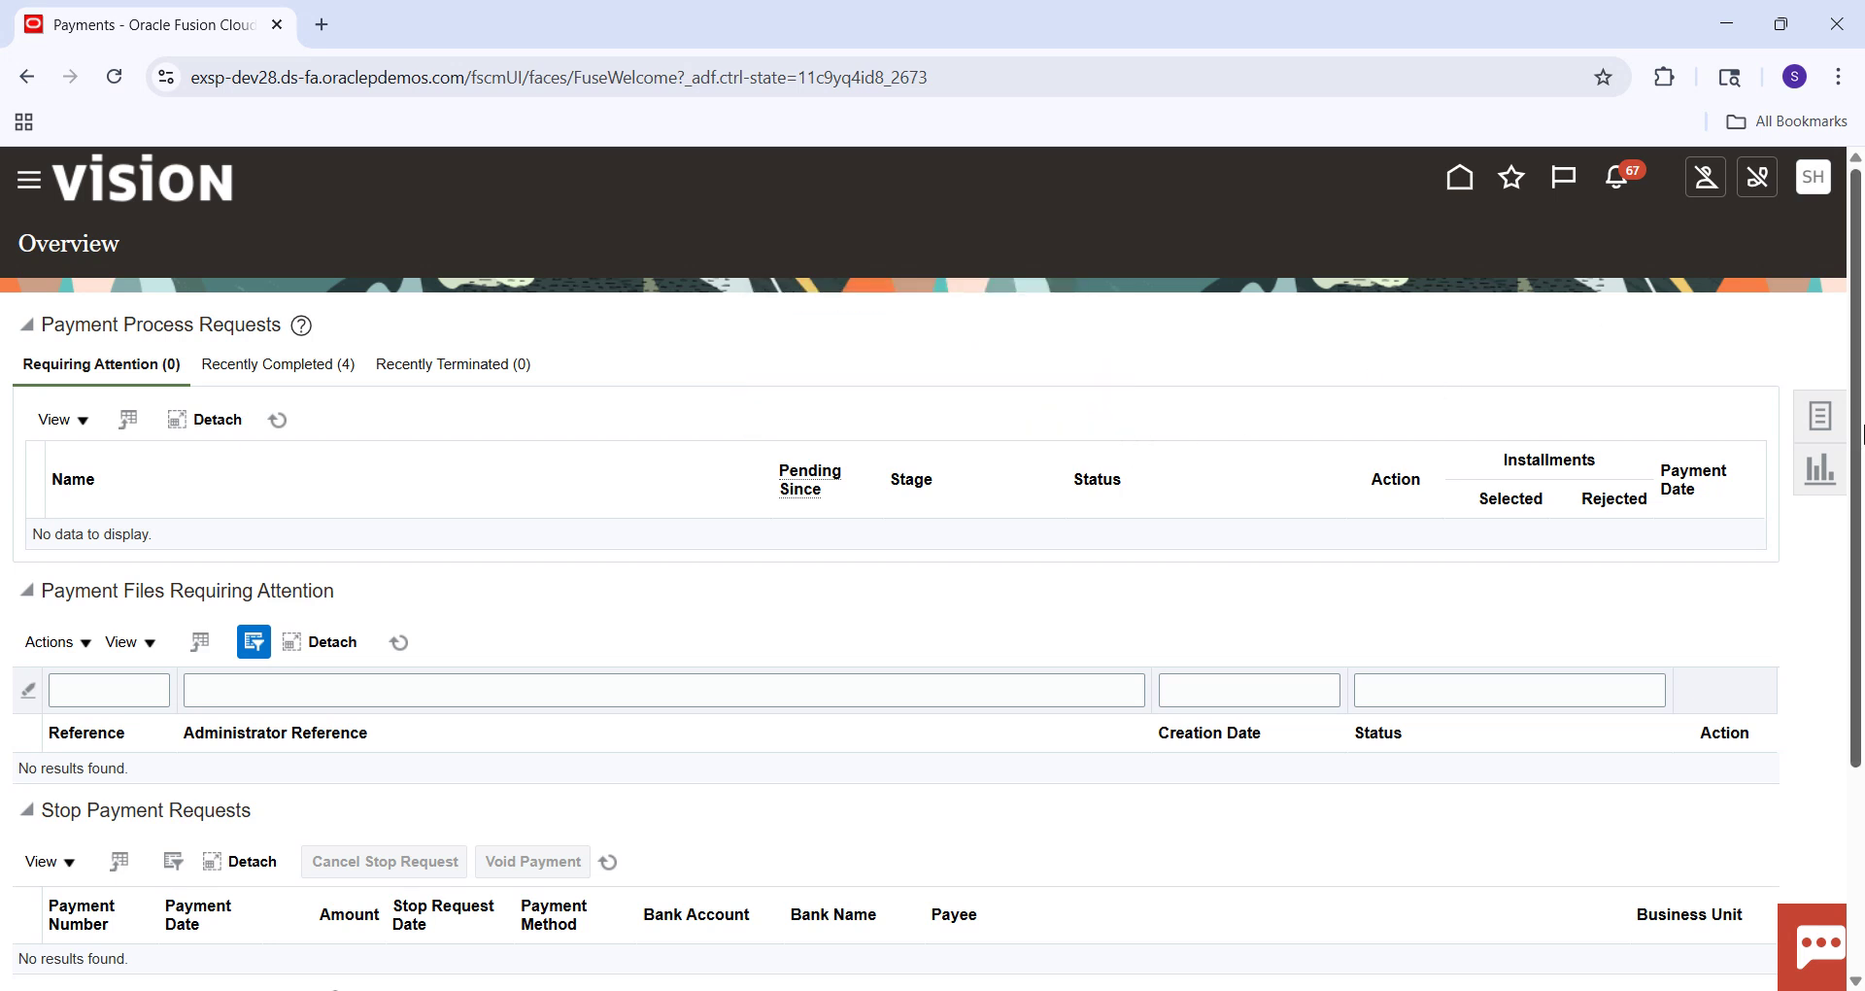
# Search Manage Payments for payment 4053, then discard an accidentally started new payment.
pyautogui.click(1817, 425)
pyautogui.click(1650, 370)
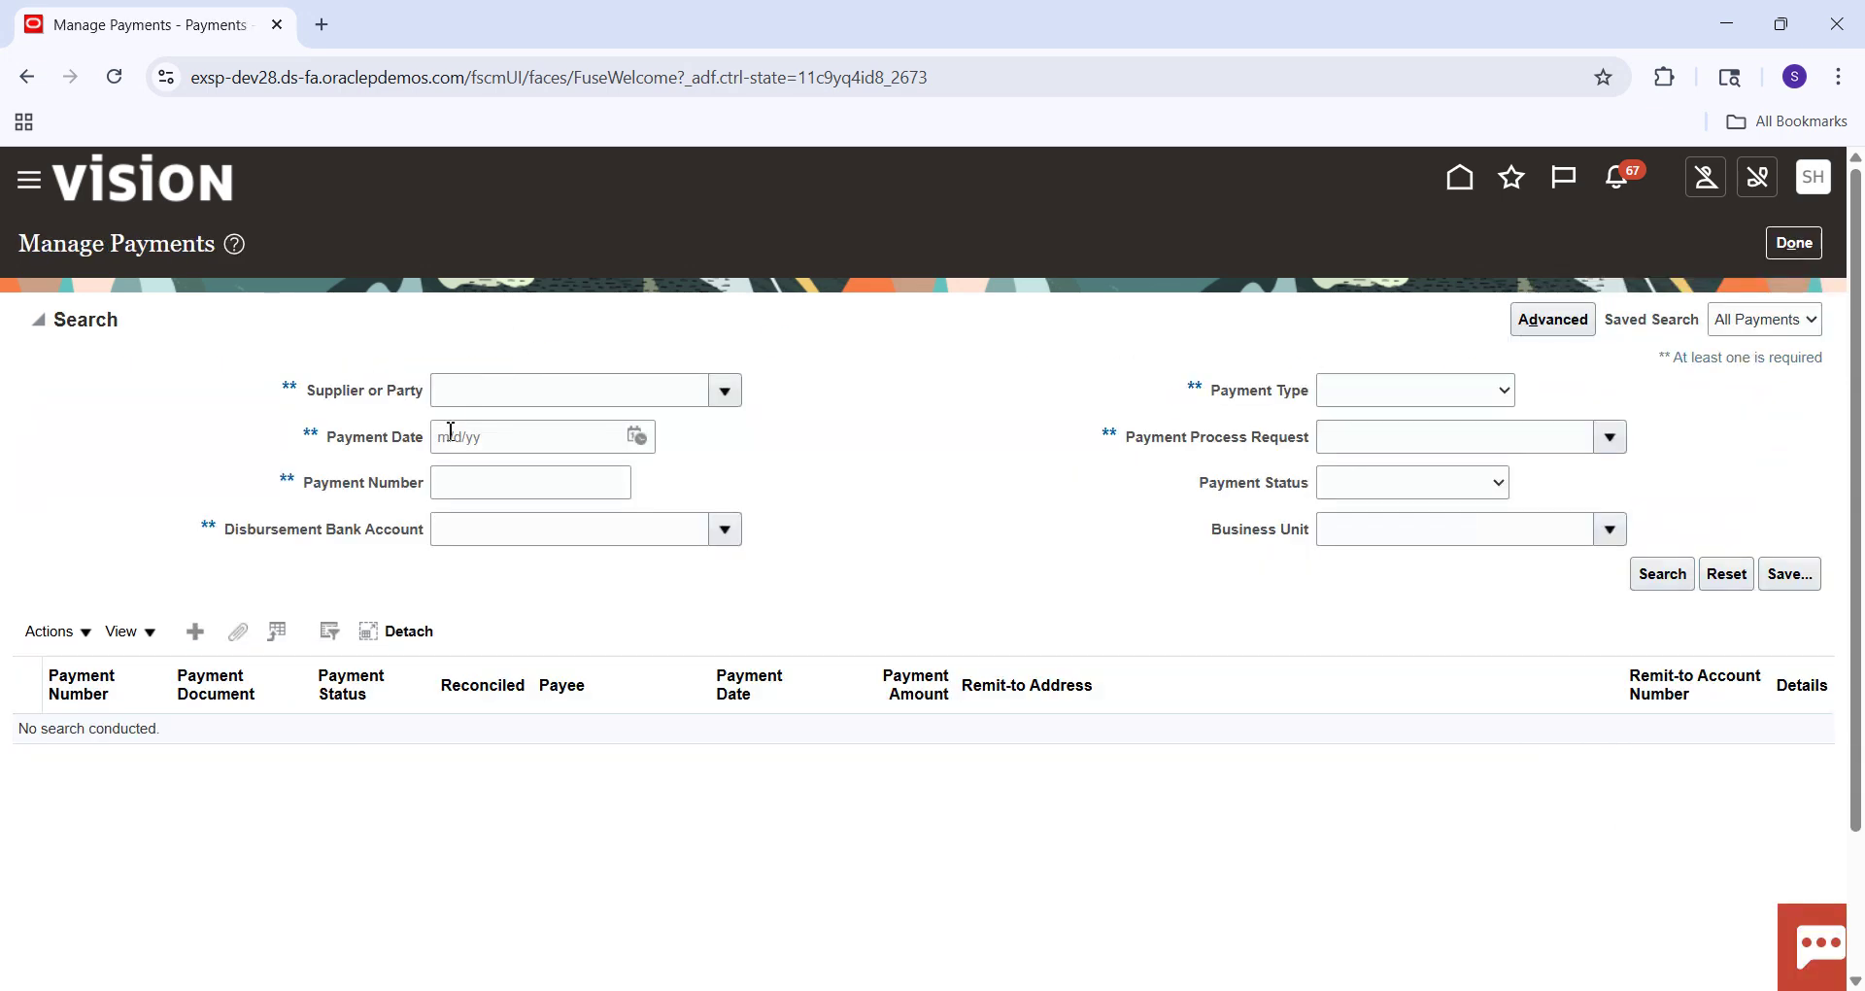
pyautogui.click(476, 479)
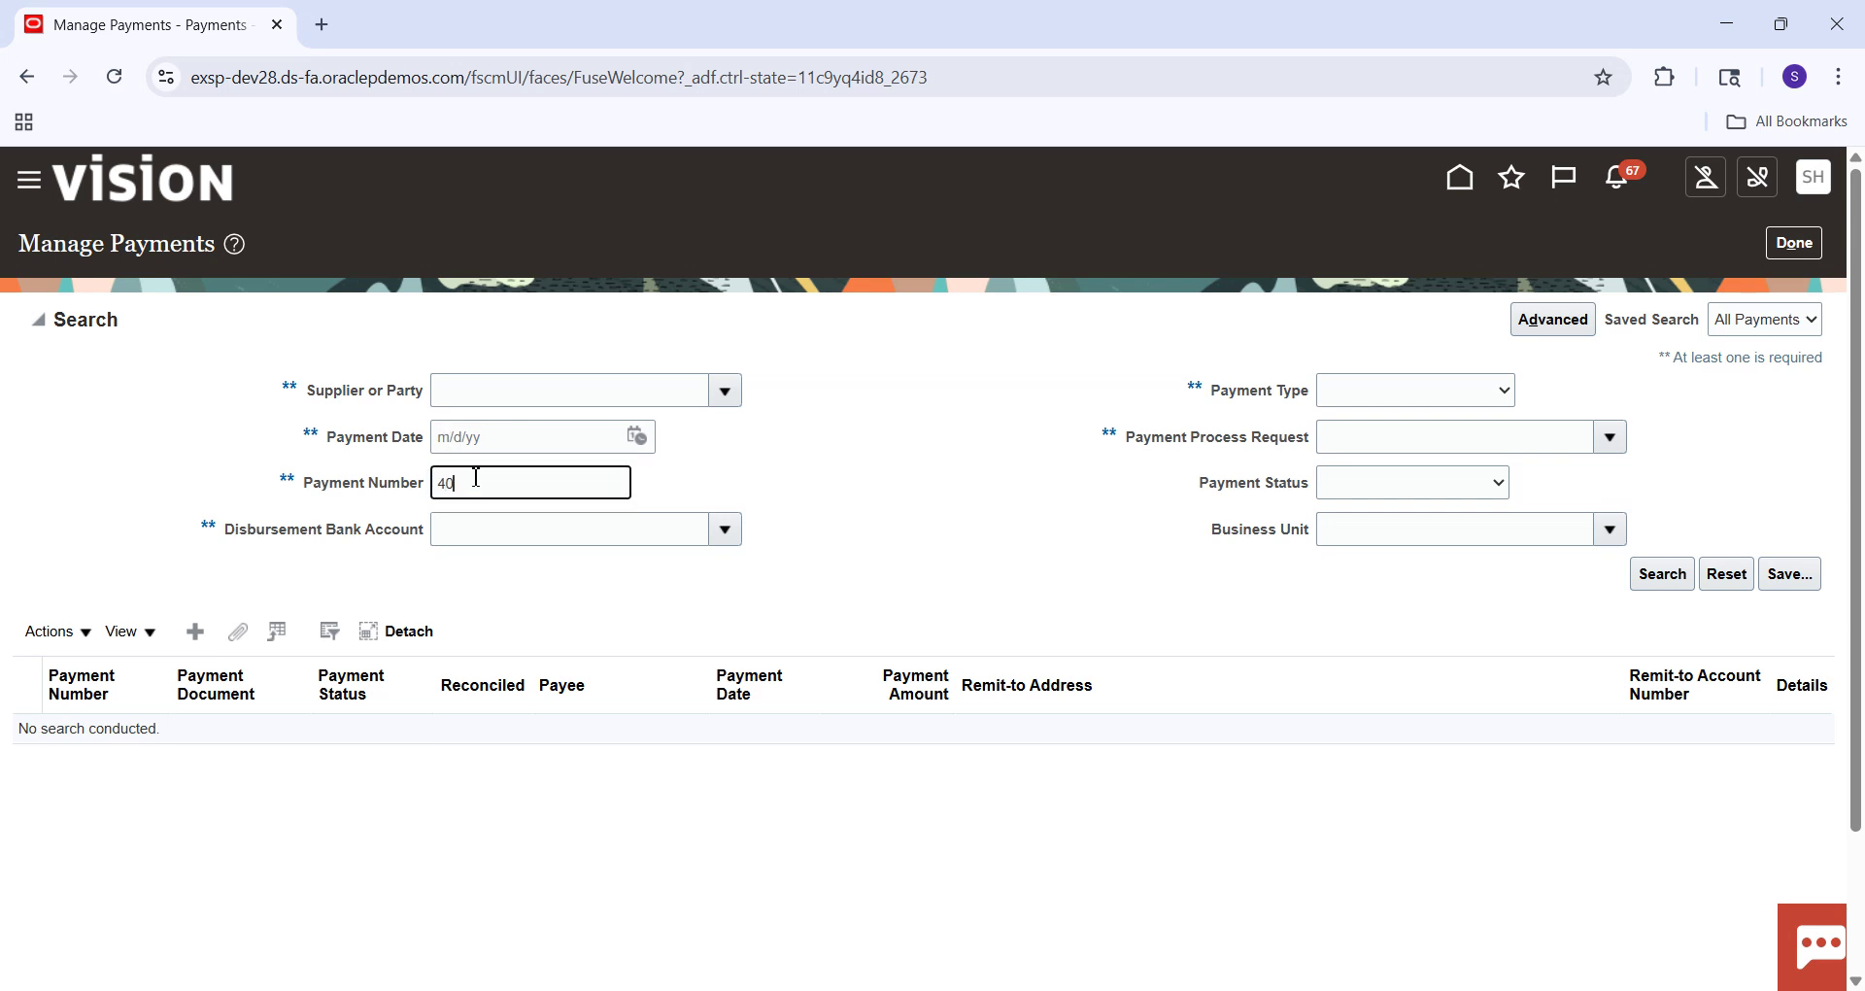
pyautogui.press('Return')
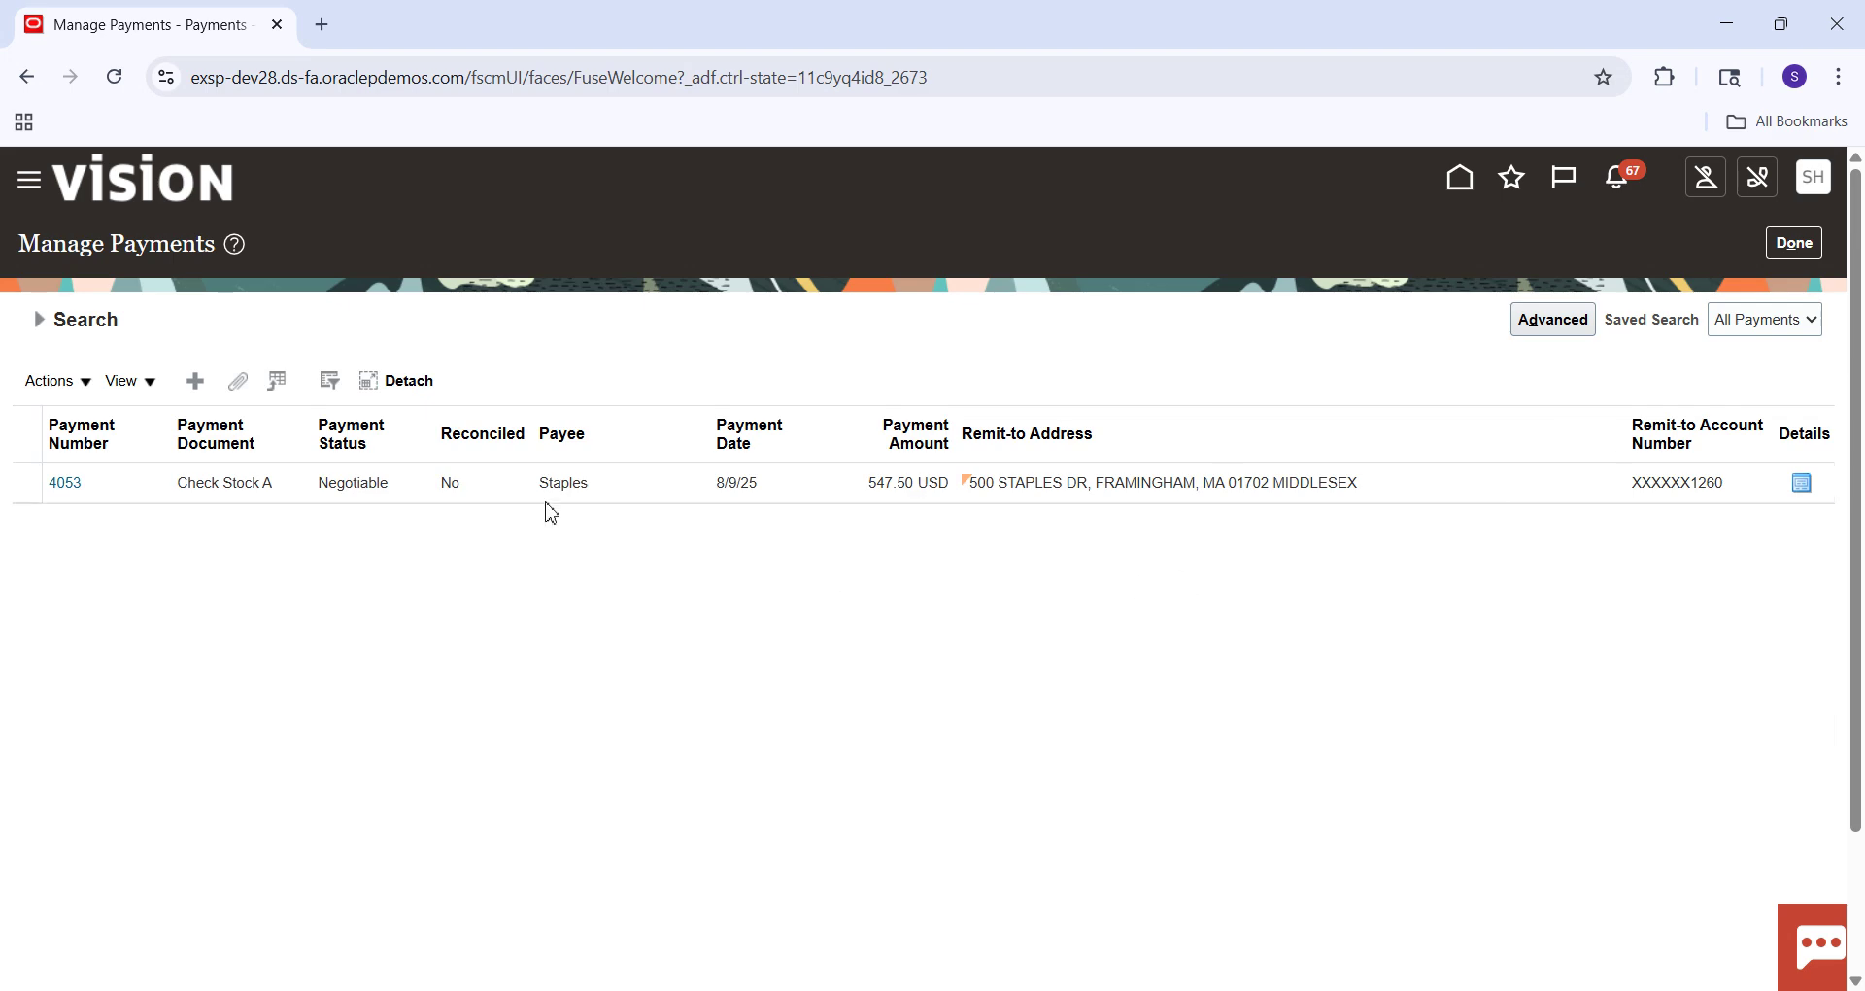
pyautogui.click(115, 486)
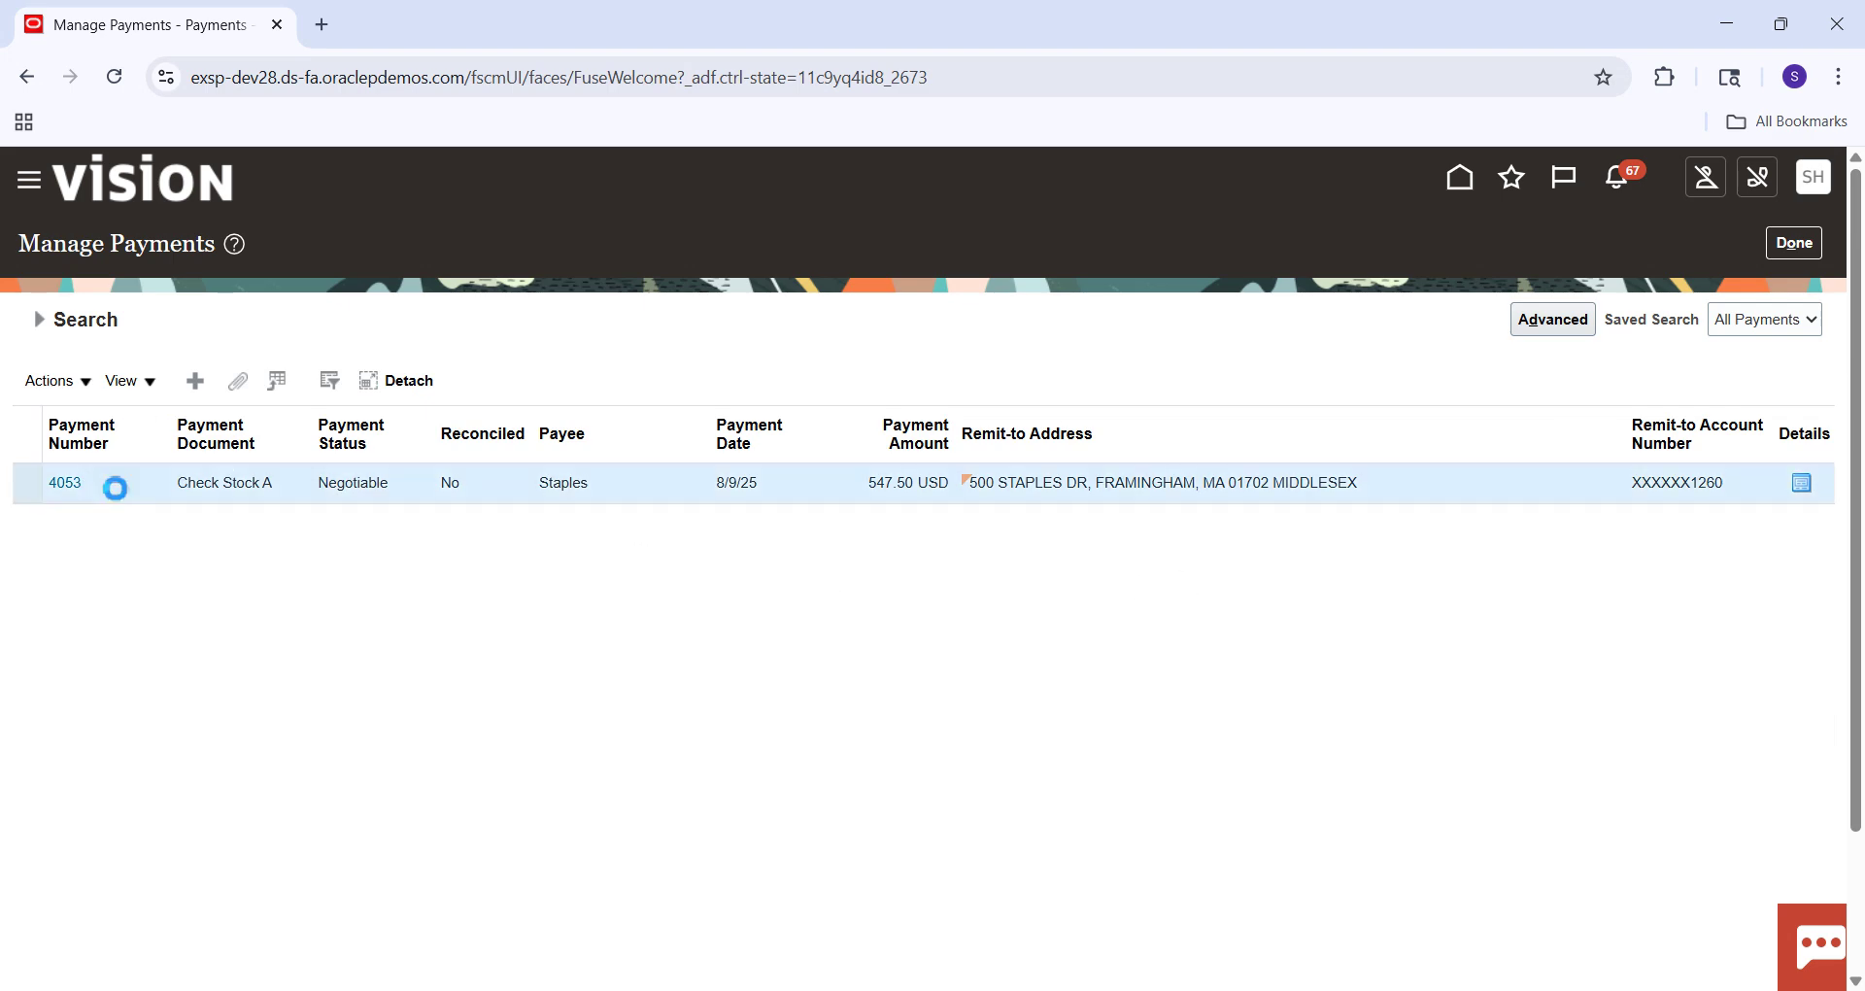
pyautogui.click(196, 384)
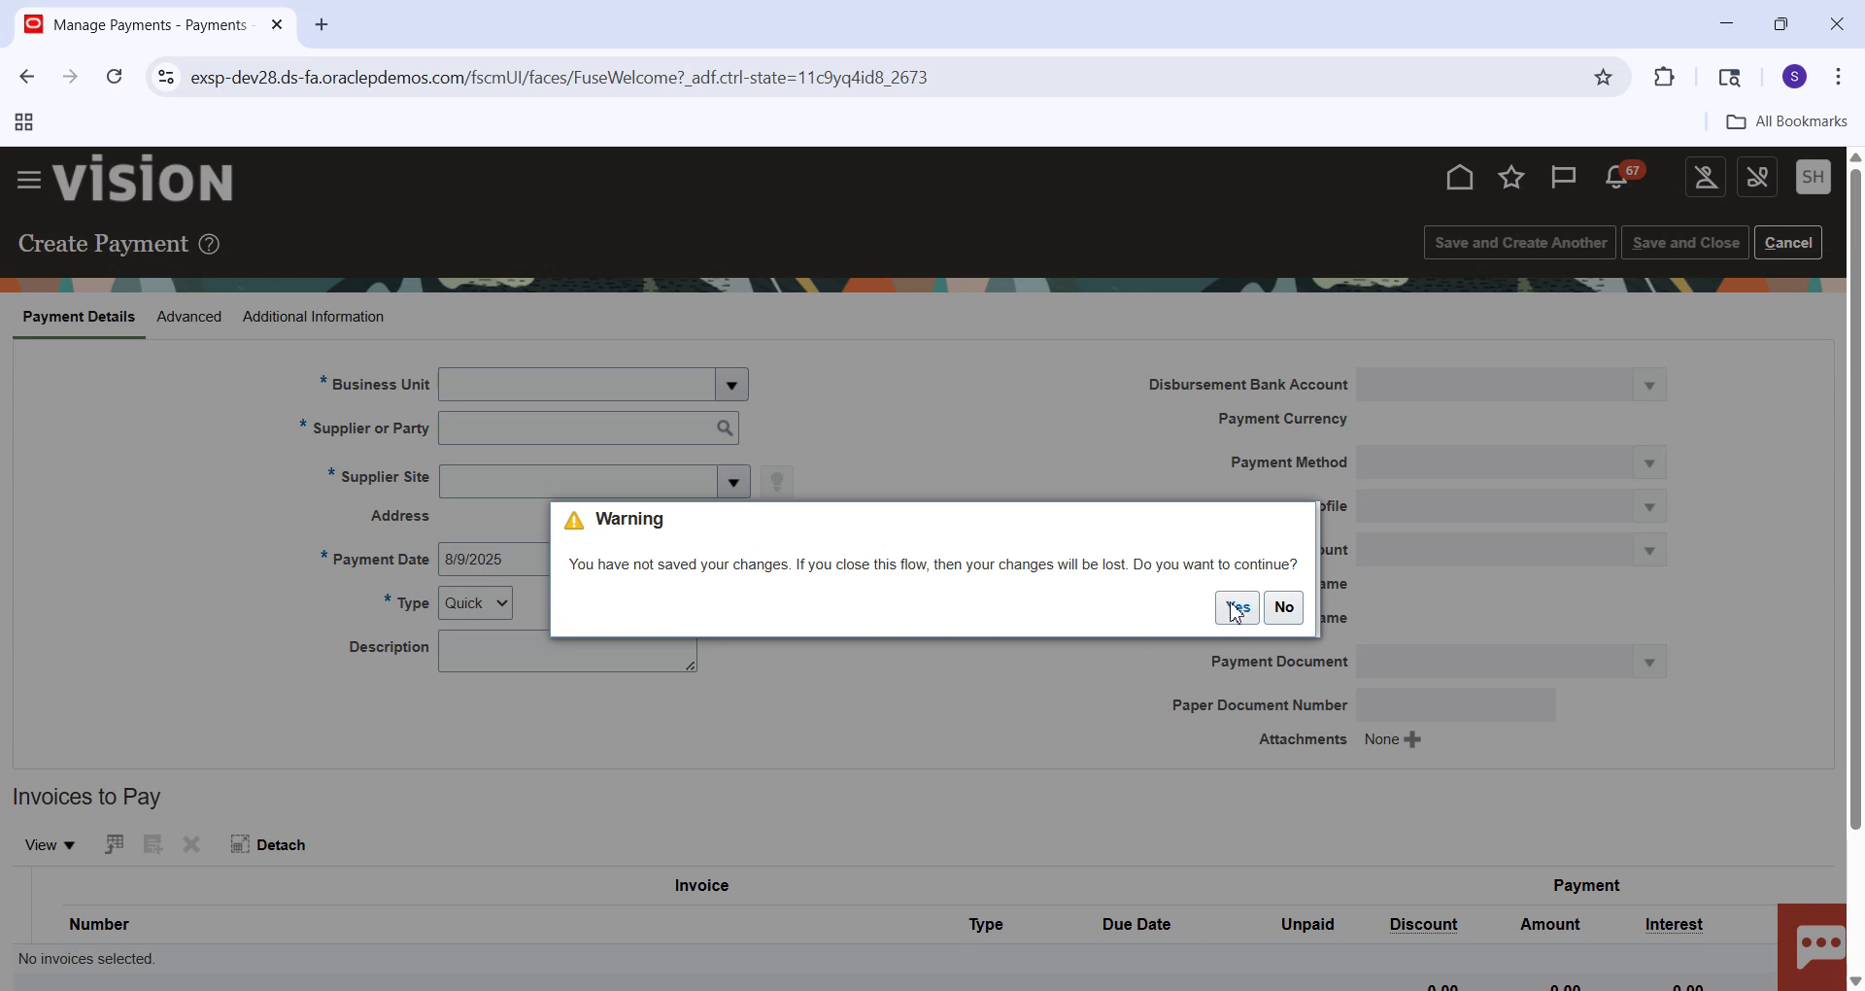
pyautogui.click(1231, 597)
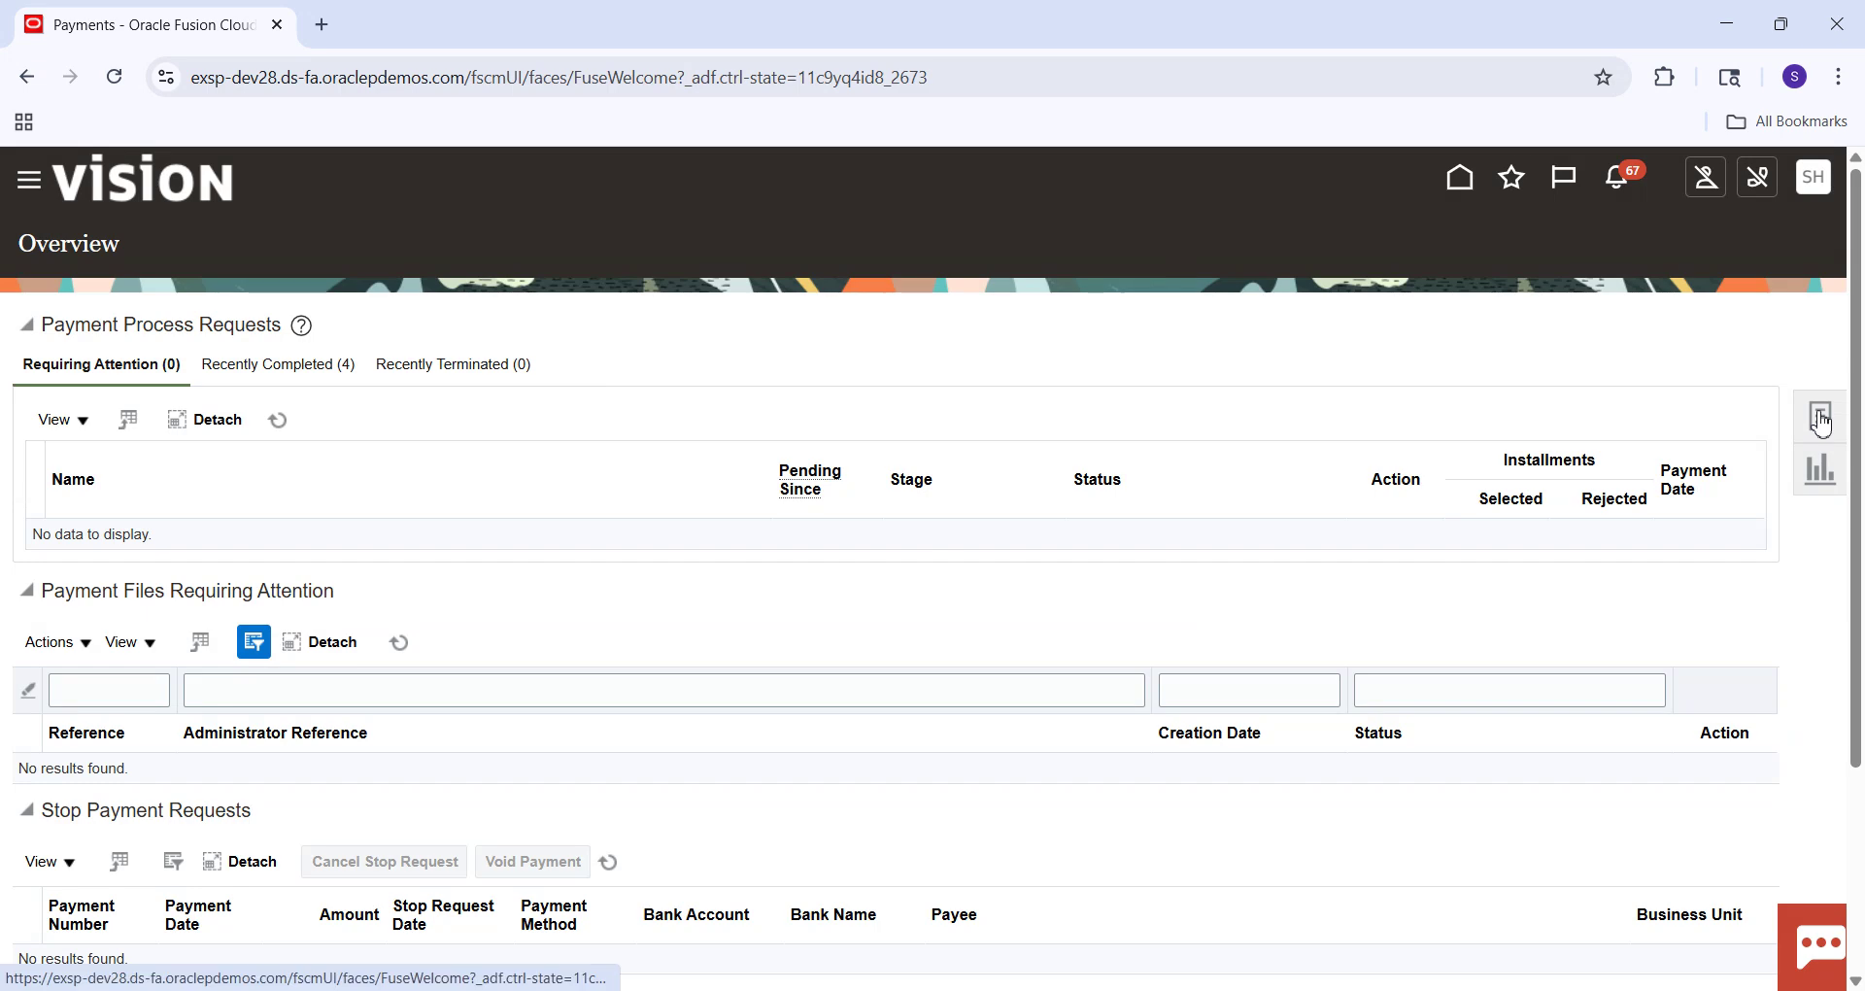
# Search Manage Payments for payment number 405 and open payment 4053's details.
pyautogui.click(1821, 421)
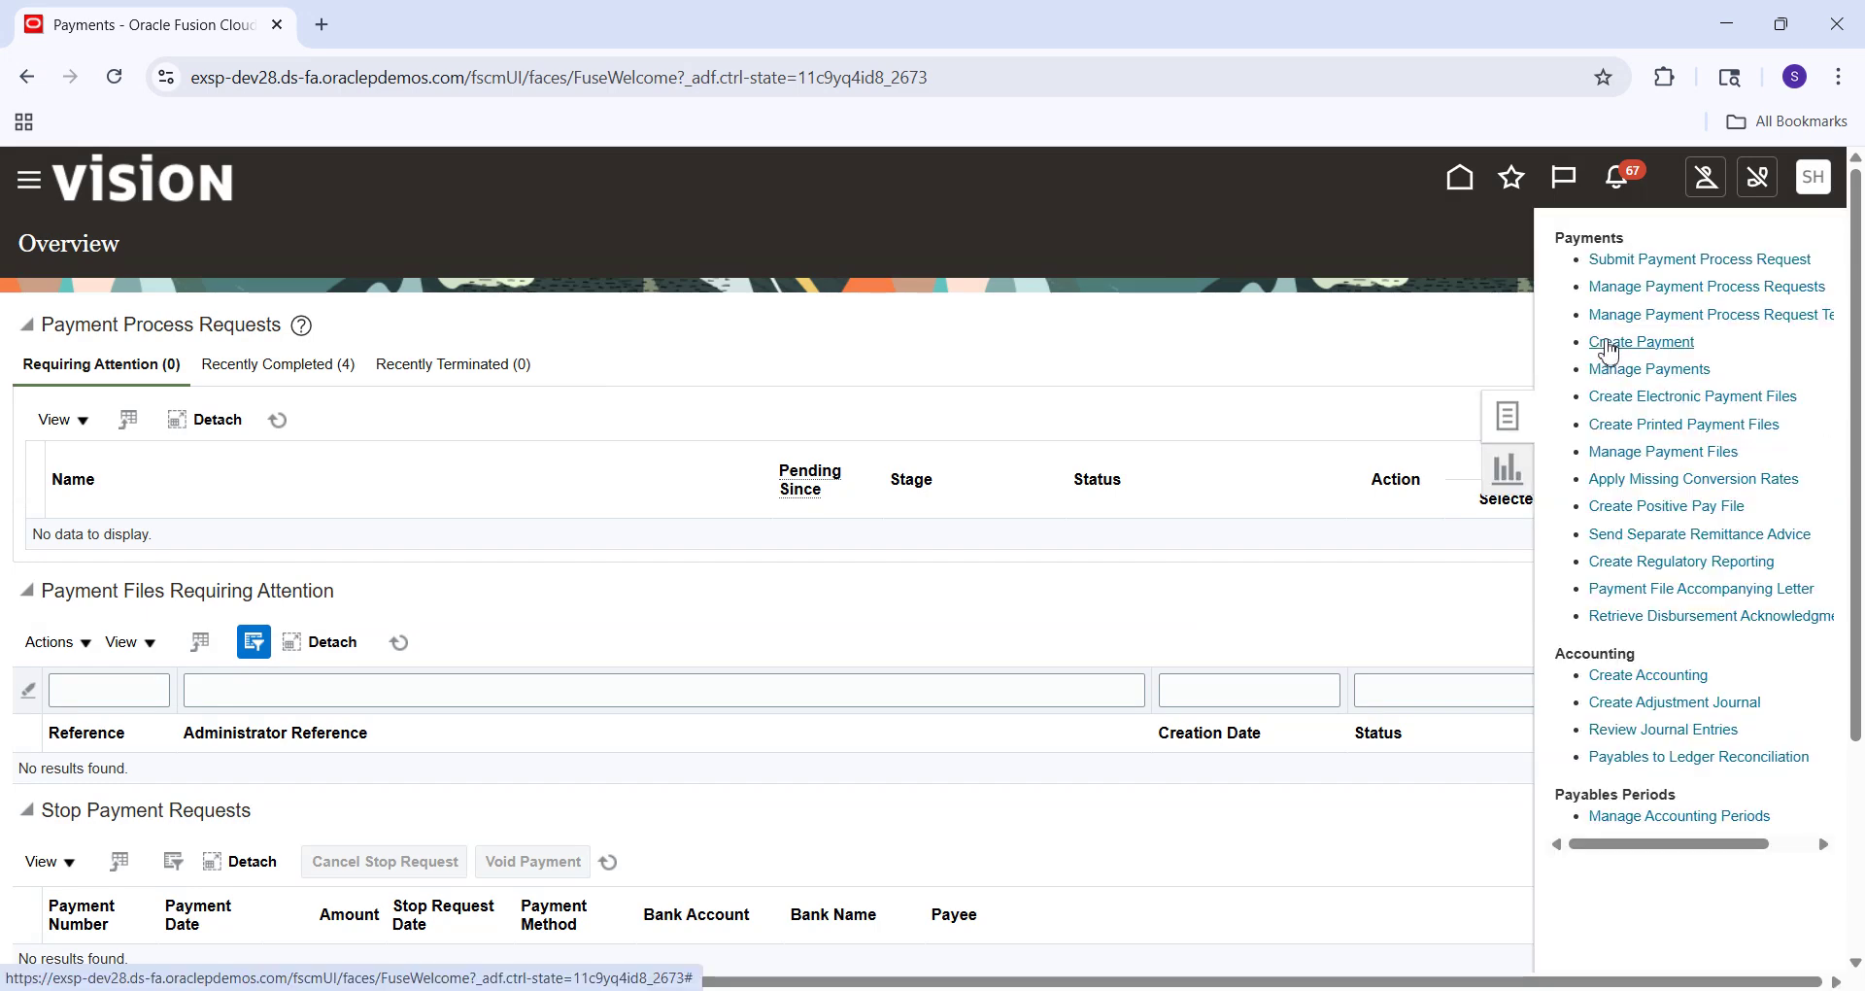
pyautogui.click(1638, 371)
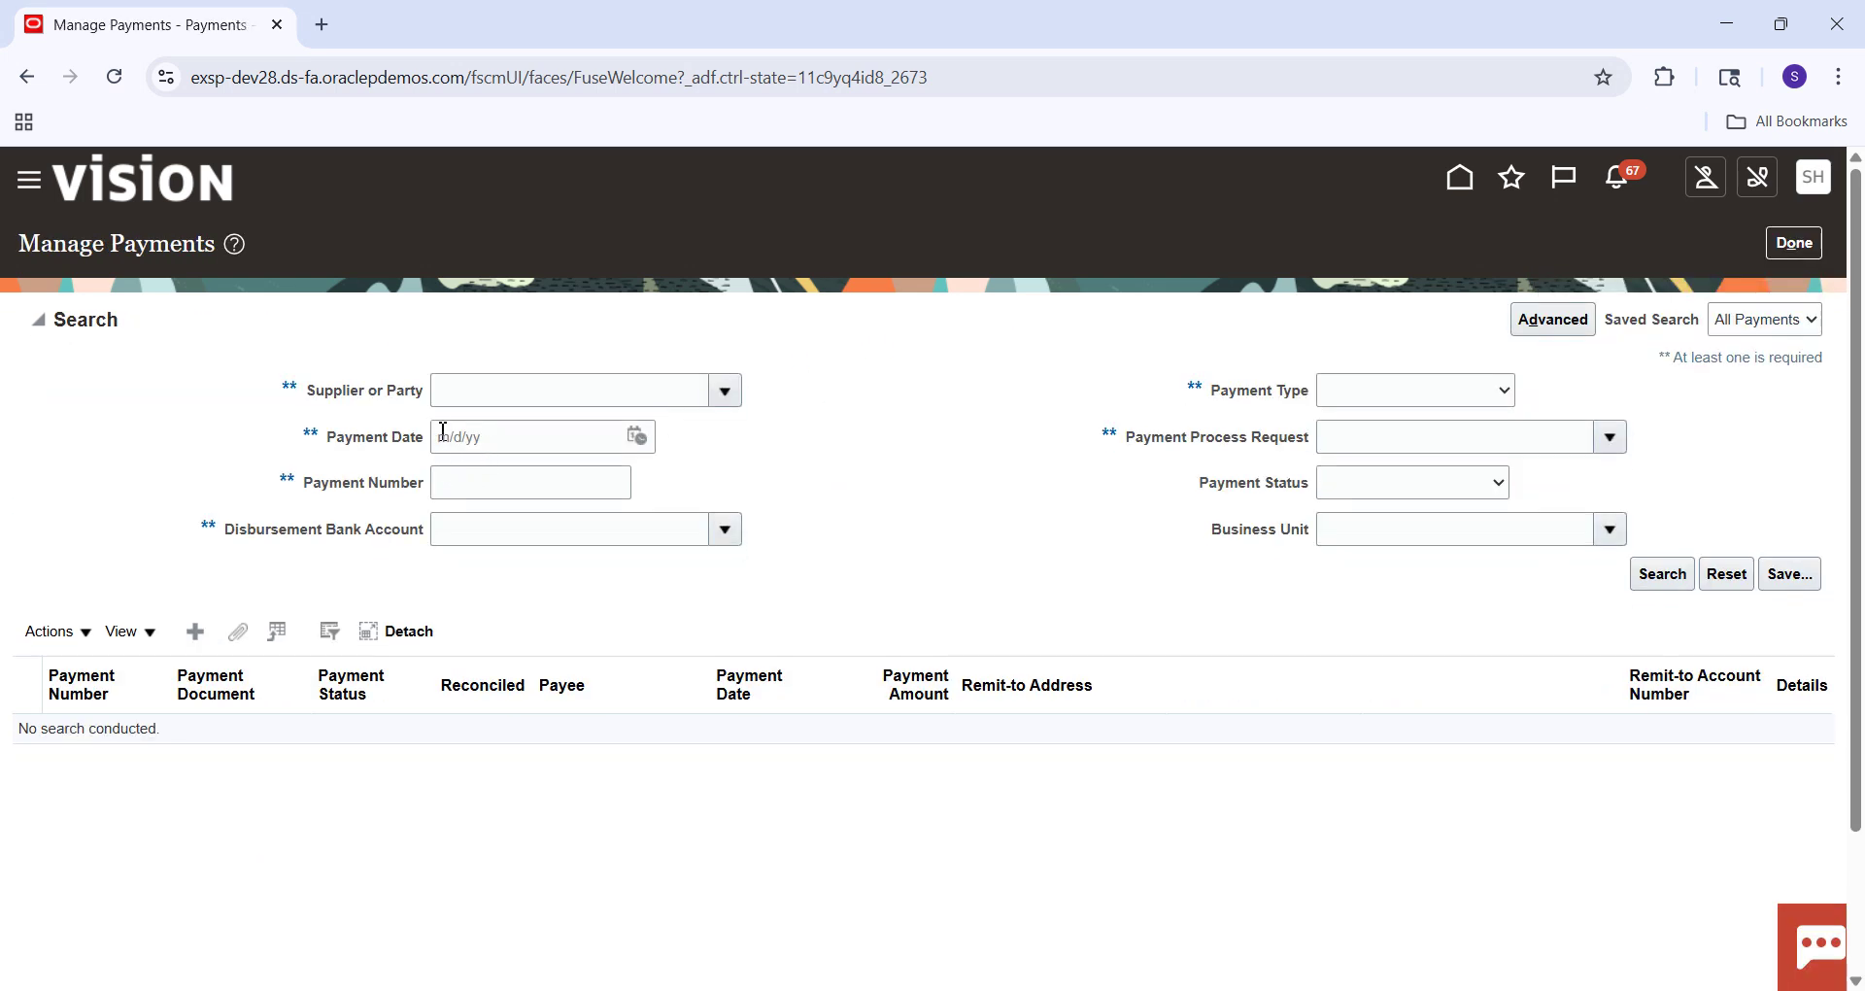
pyautogui.click(472, 489)
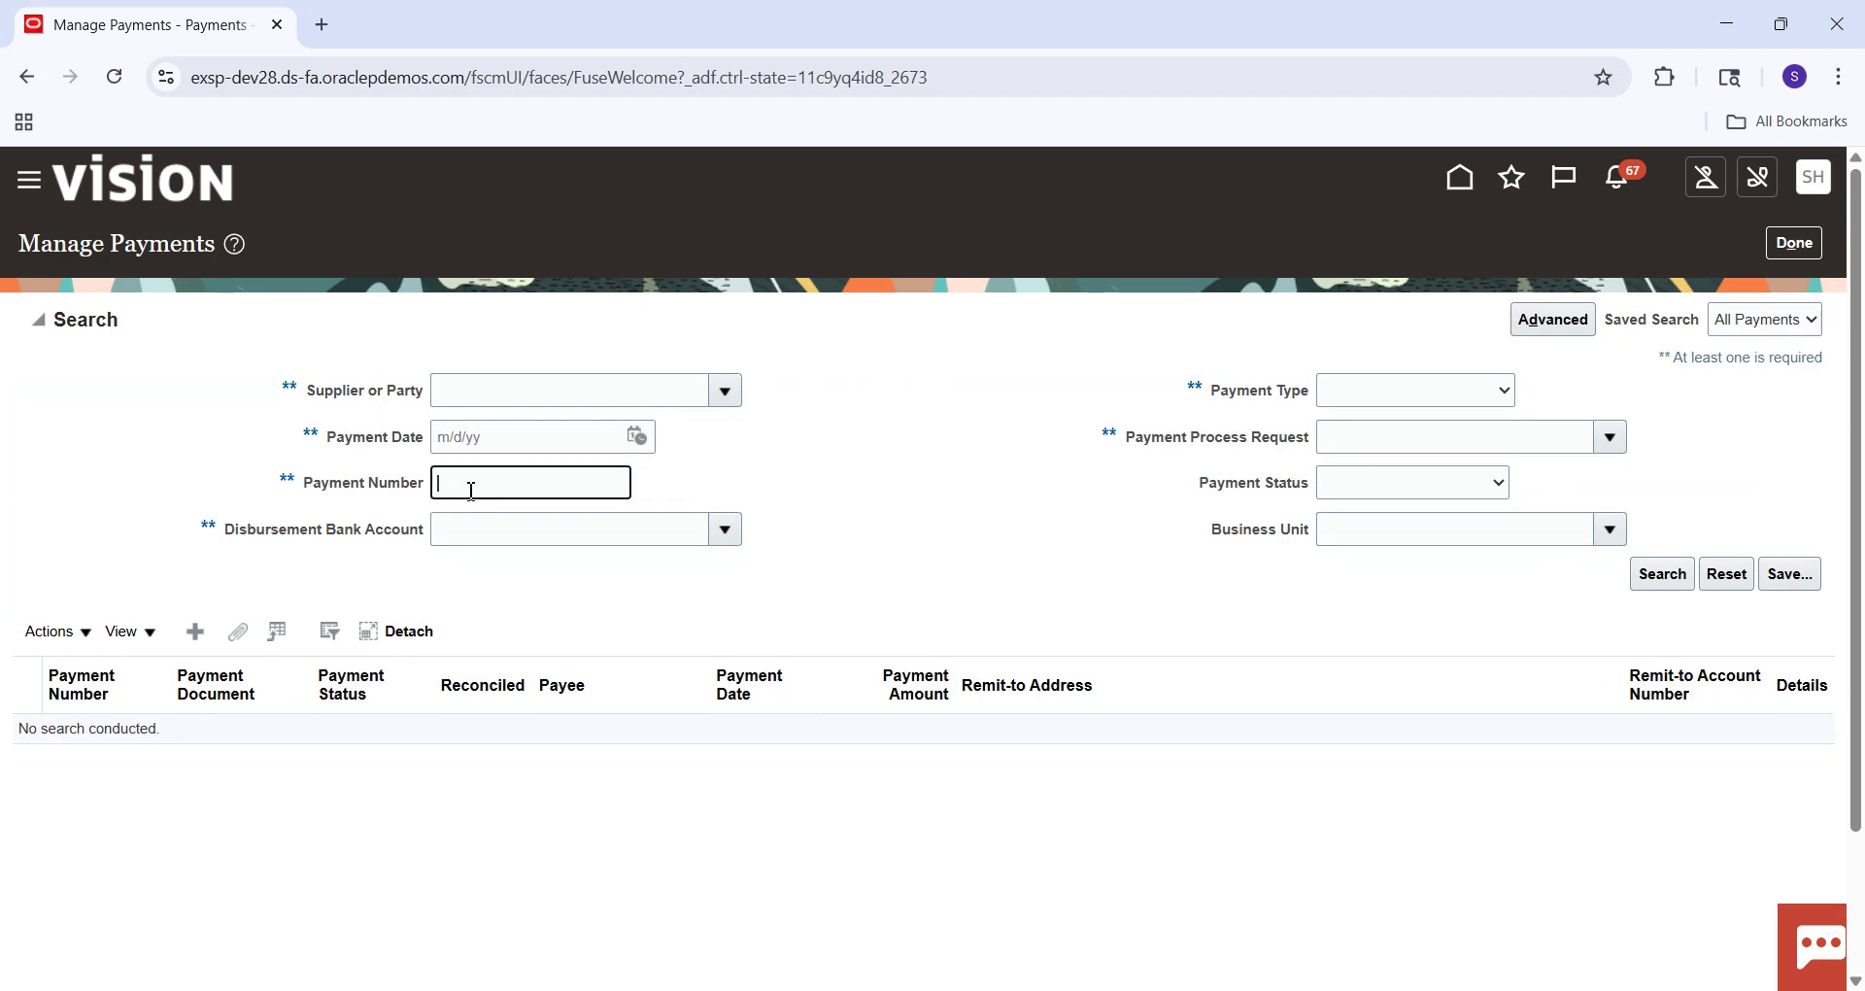
pyautogui.write('4053')
pyautogui.press('Return')
pyautogui.click(456, 482)
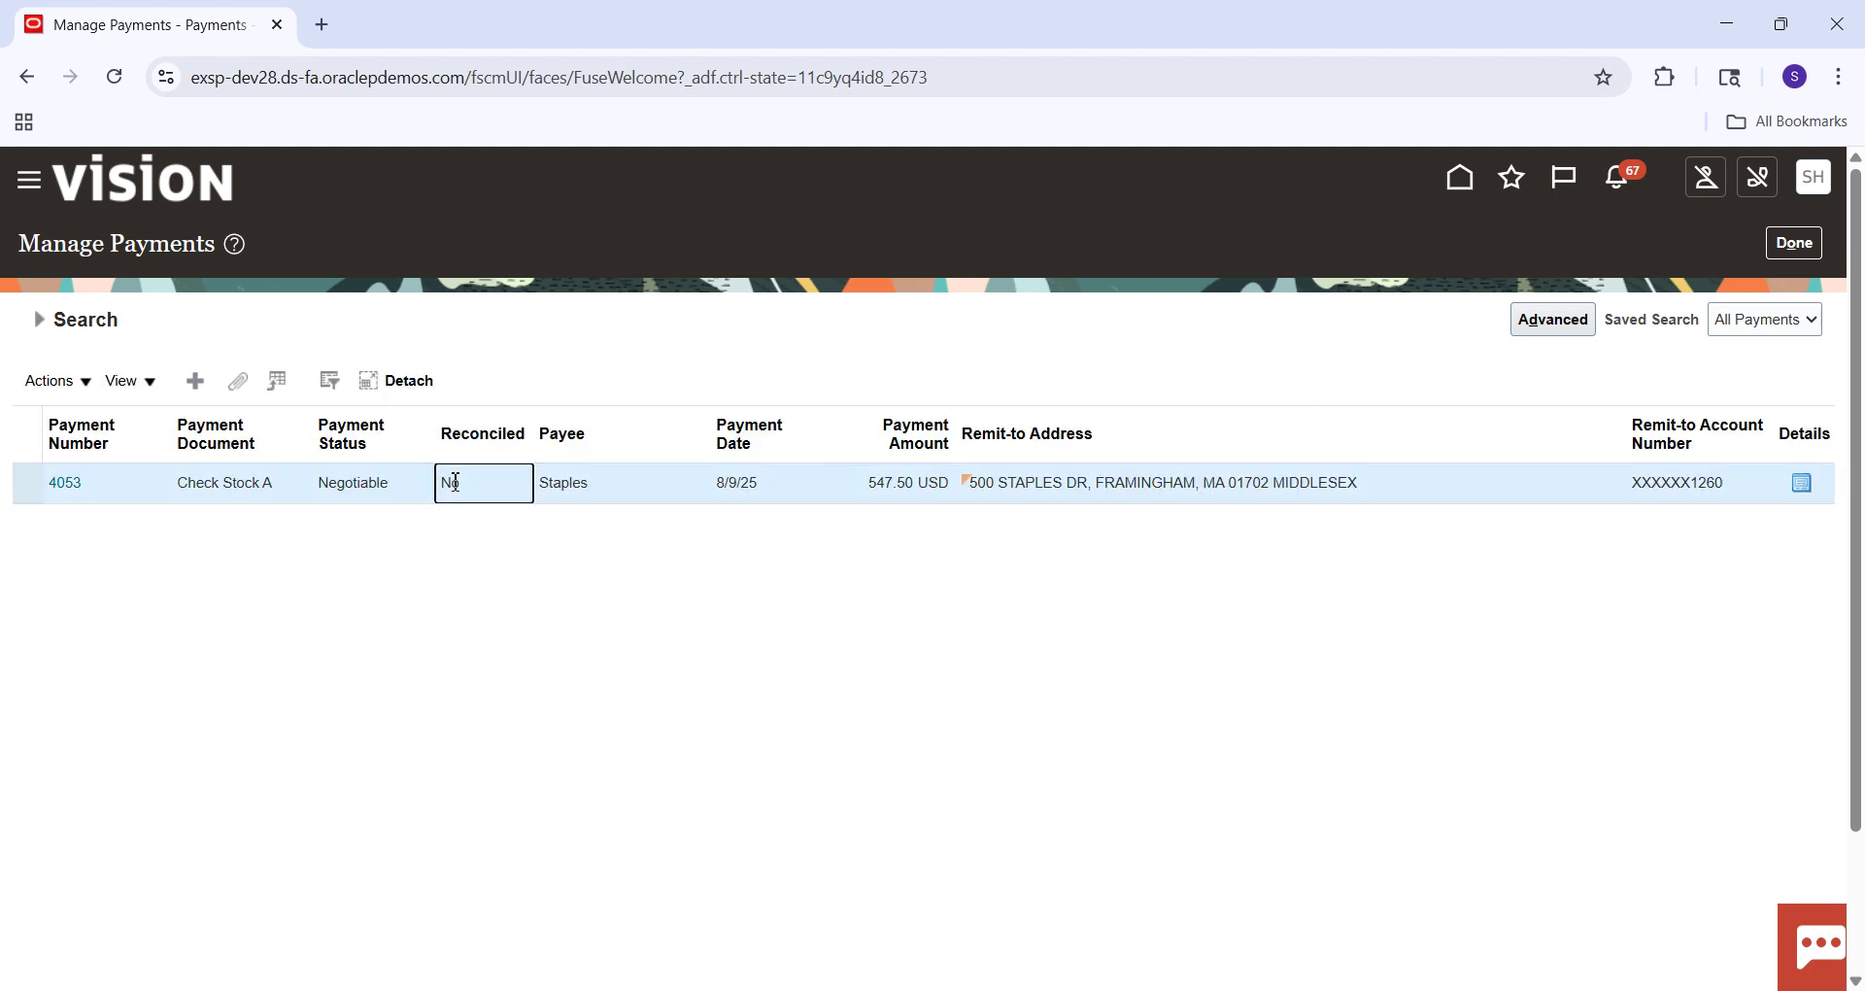
pyautogui.click(57, 483)
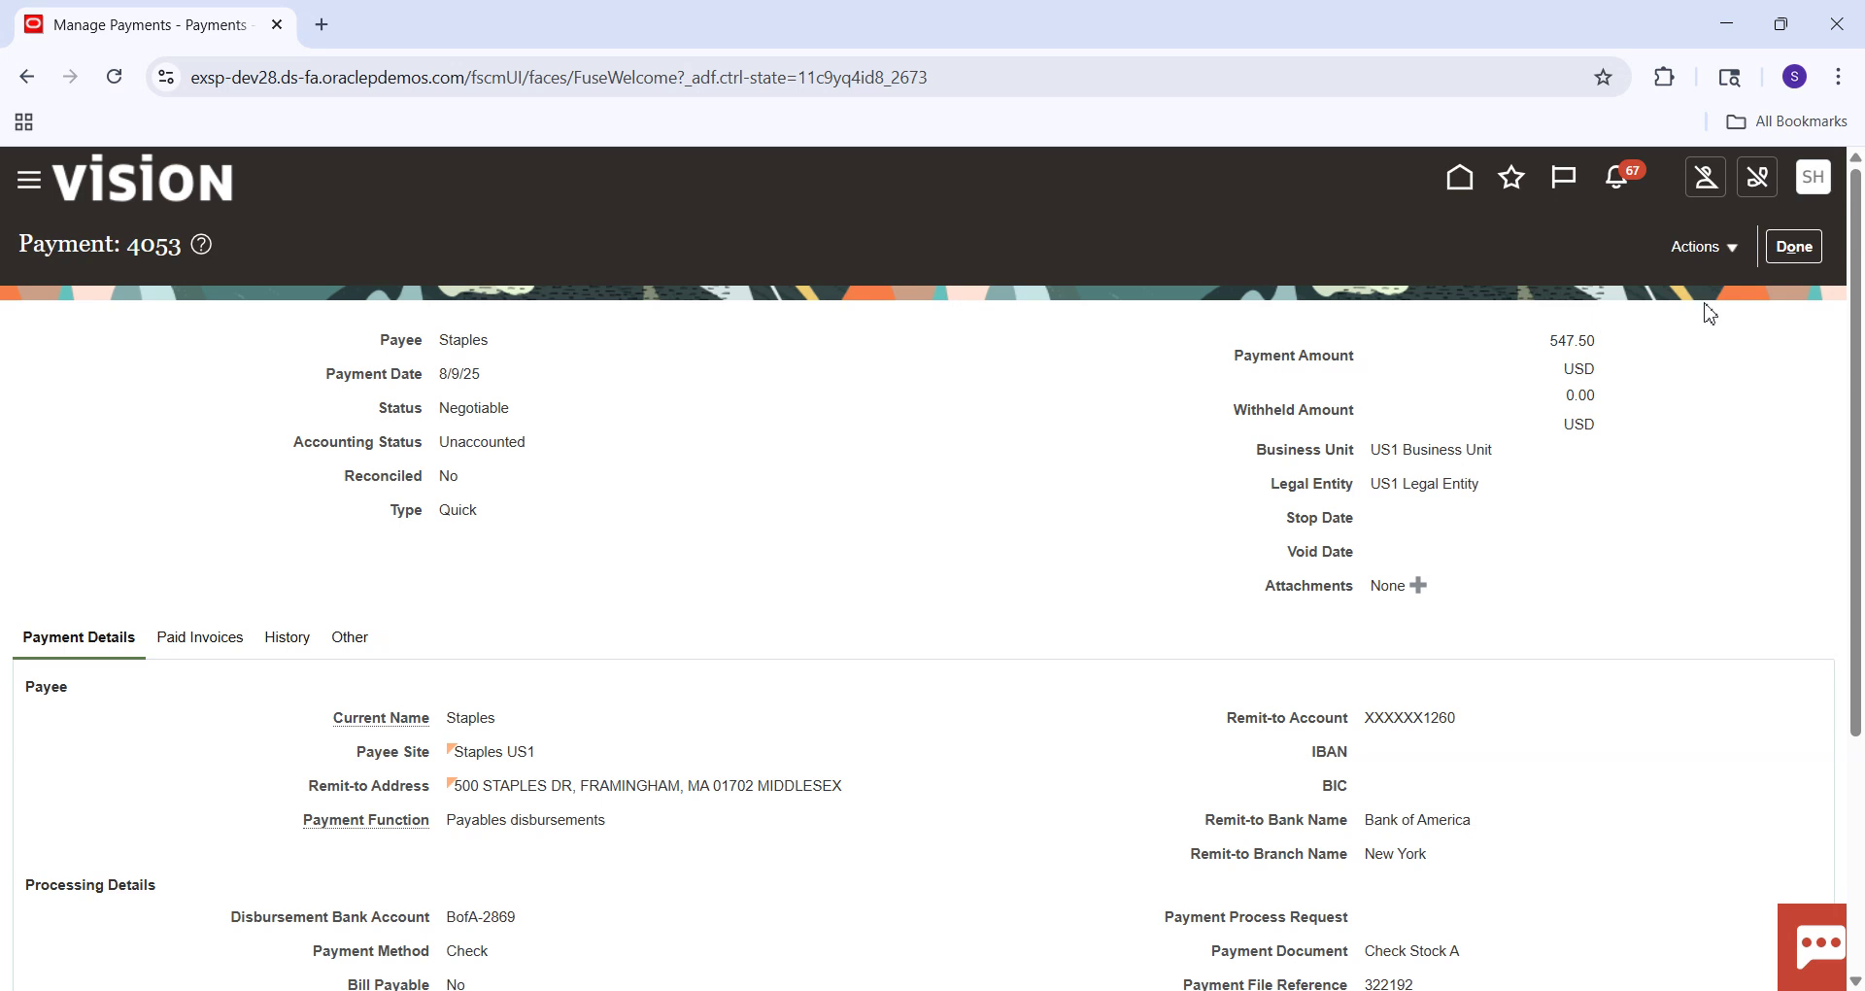
# Post payment 4053 to the ledger and view its four Payment Created accounting lines.
pyautogui.click(1733, 248)
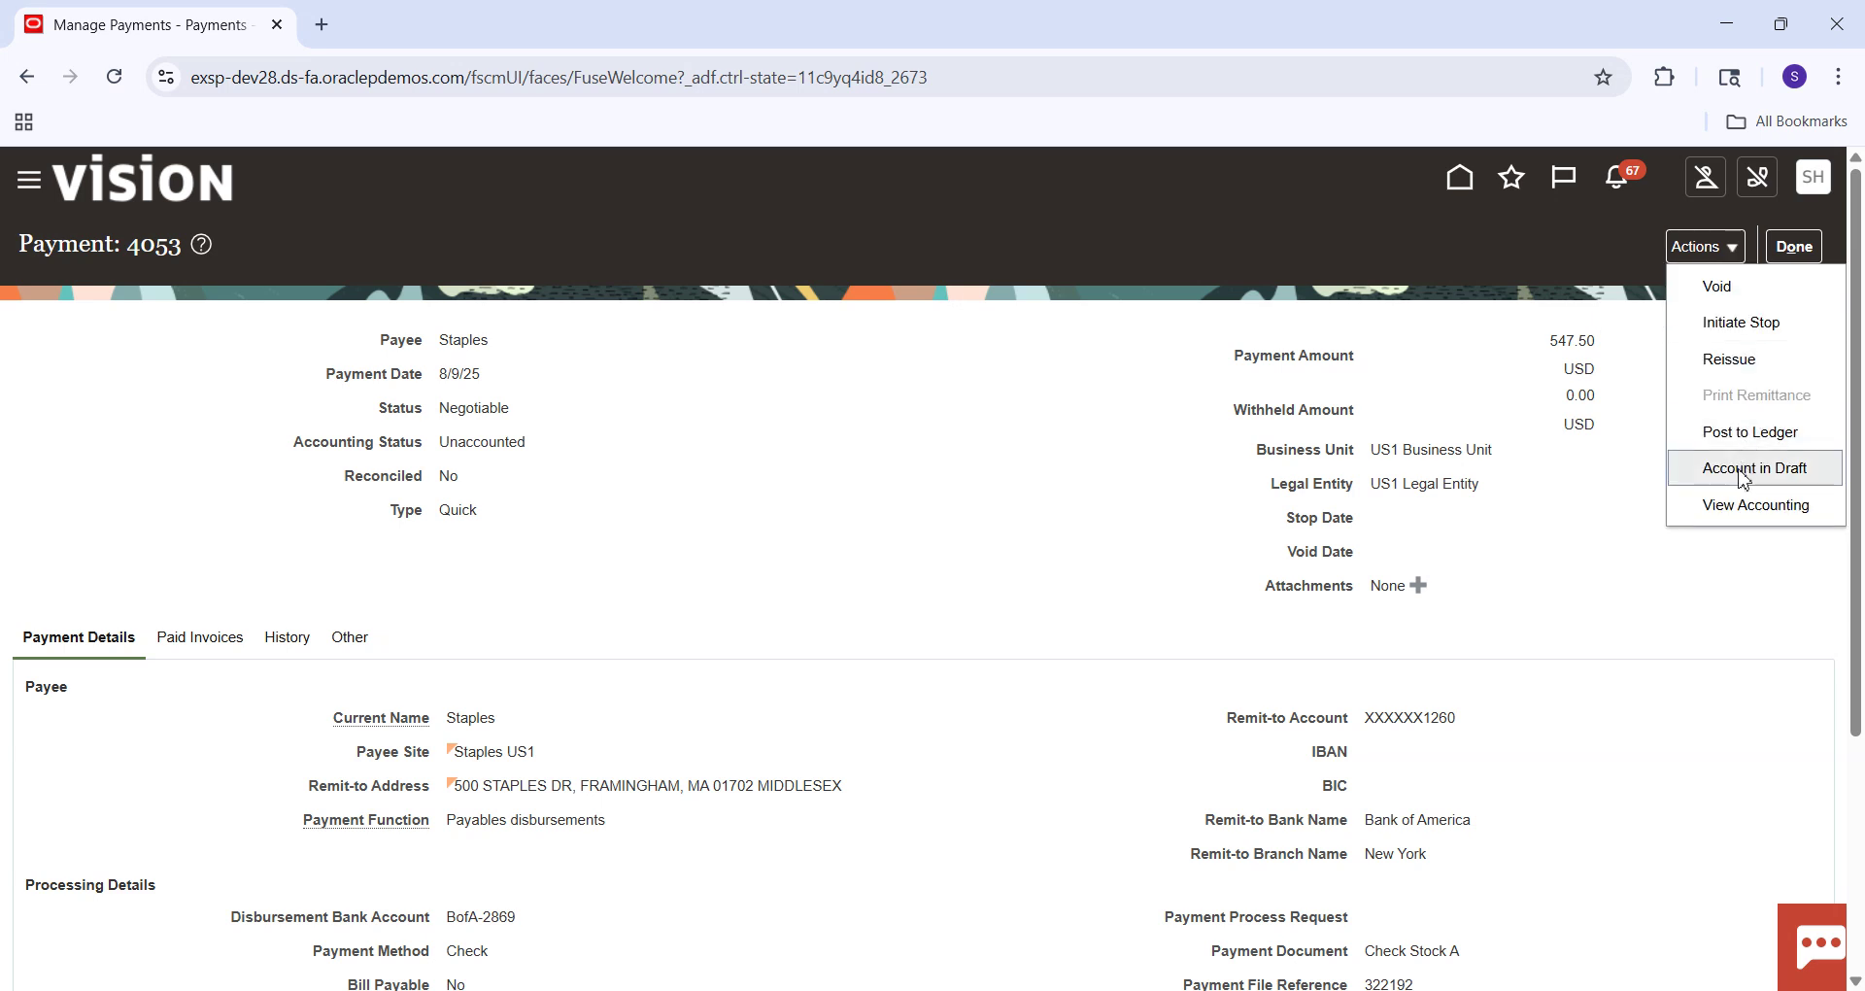
pyautogui.click(1754, 432)
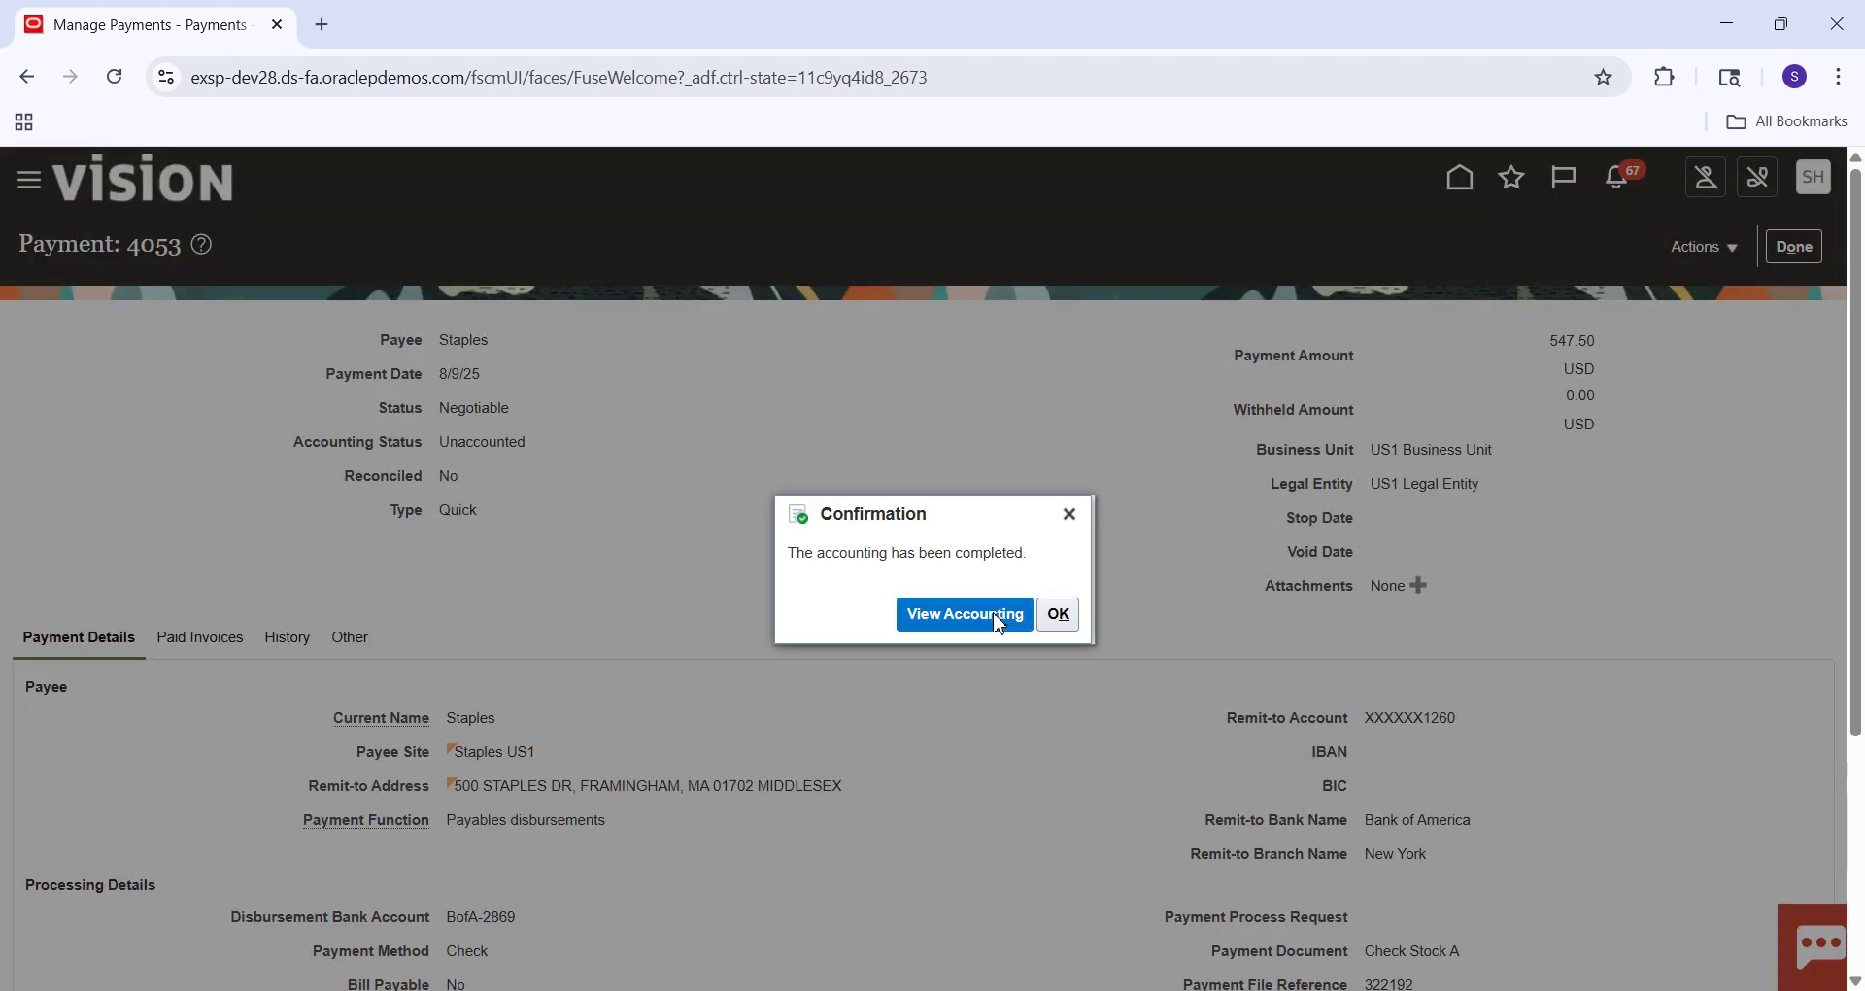
pyautogui.click(998, 625)
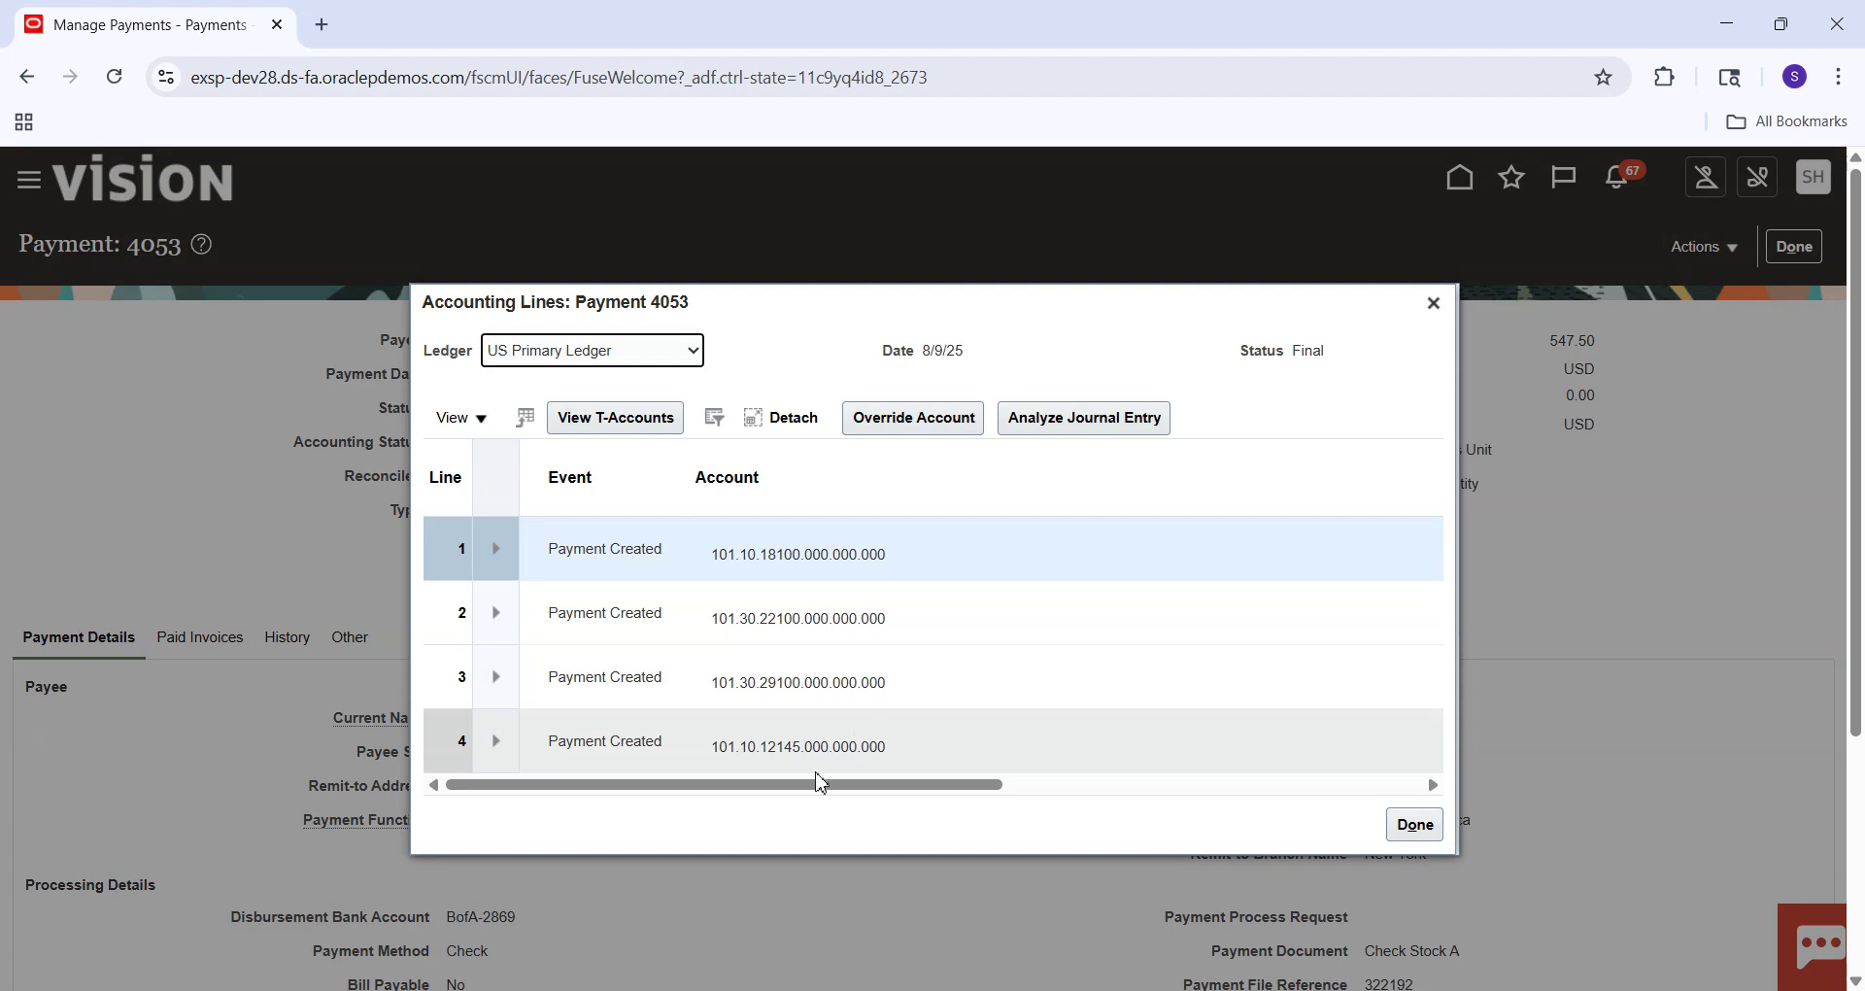
# Inspect the account segment details on payment 4053's accounting lines, then close them.
pyautogui.moveTo(821, 783); pyautogui.dragTo(831, 833)
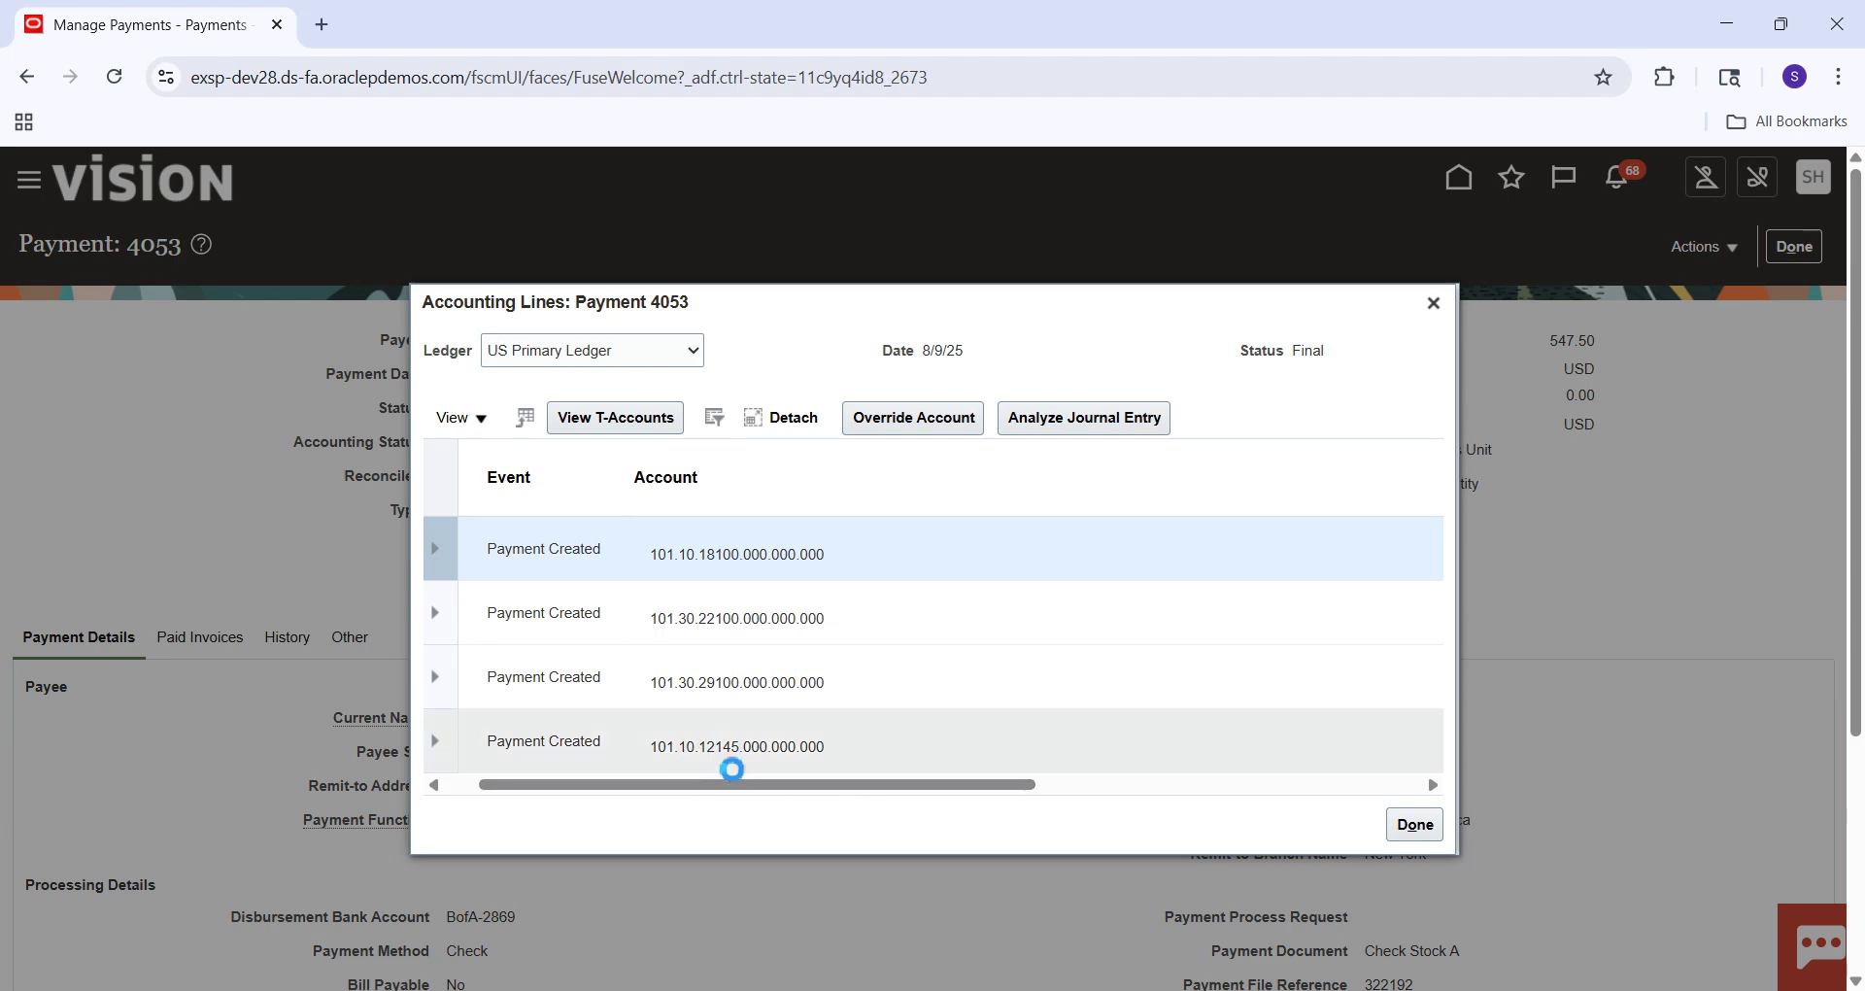
pyautogui.moveTo(764, 790); pyautogui.dragTo(709, 789)
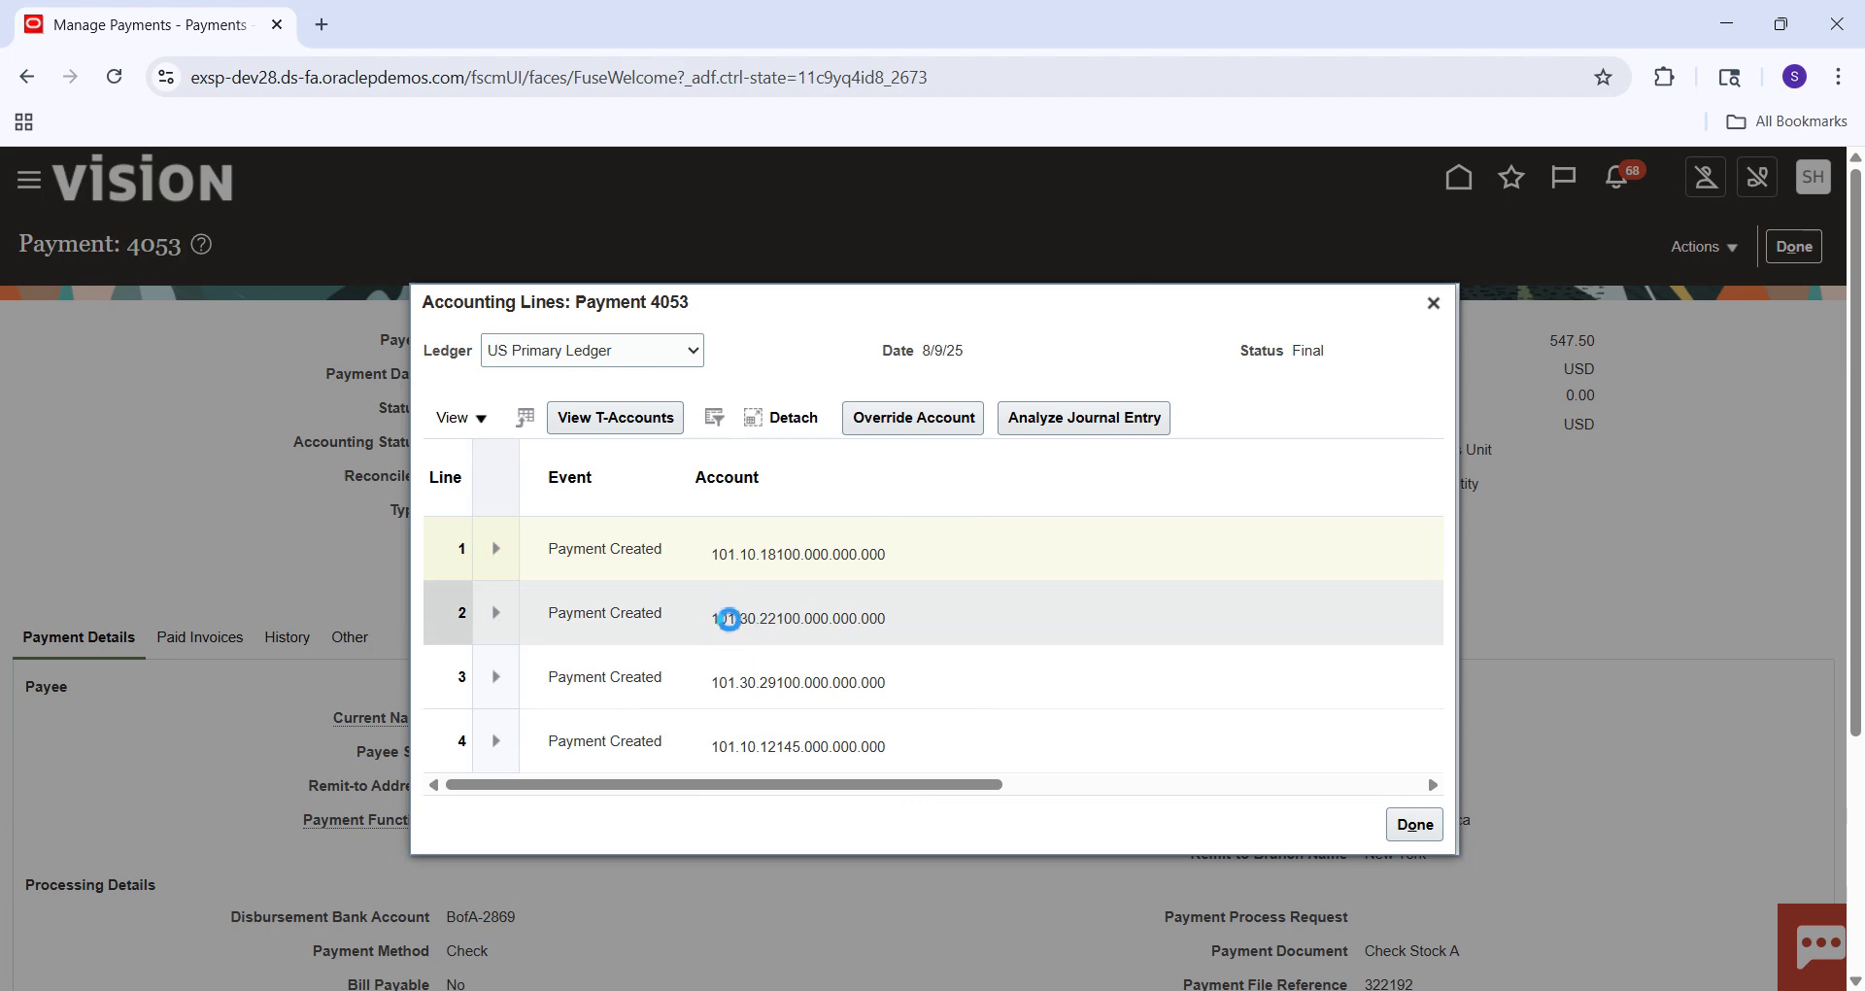
pyautogui.moveTo(730, 618)
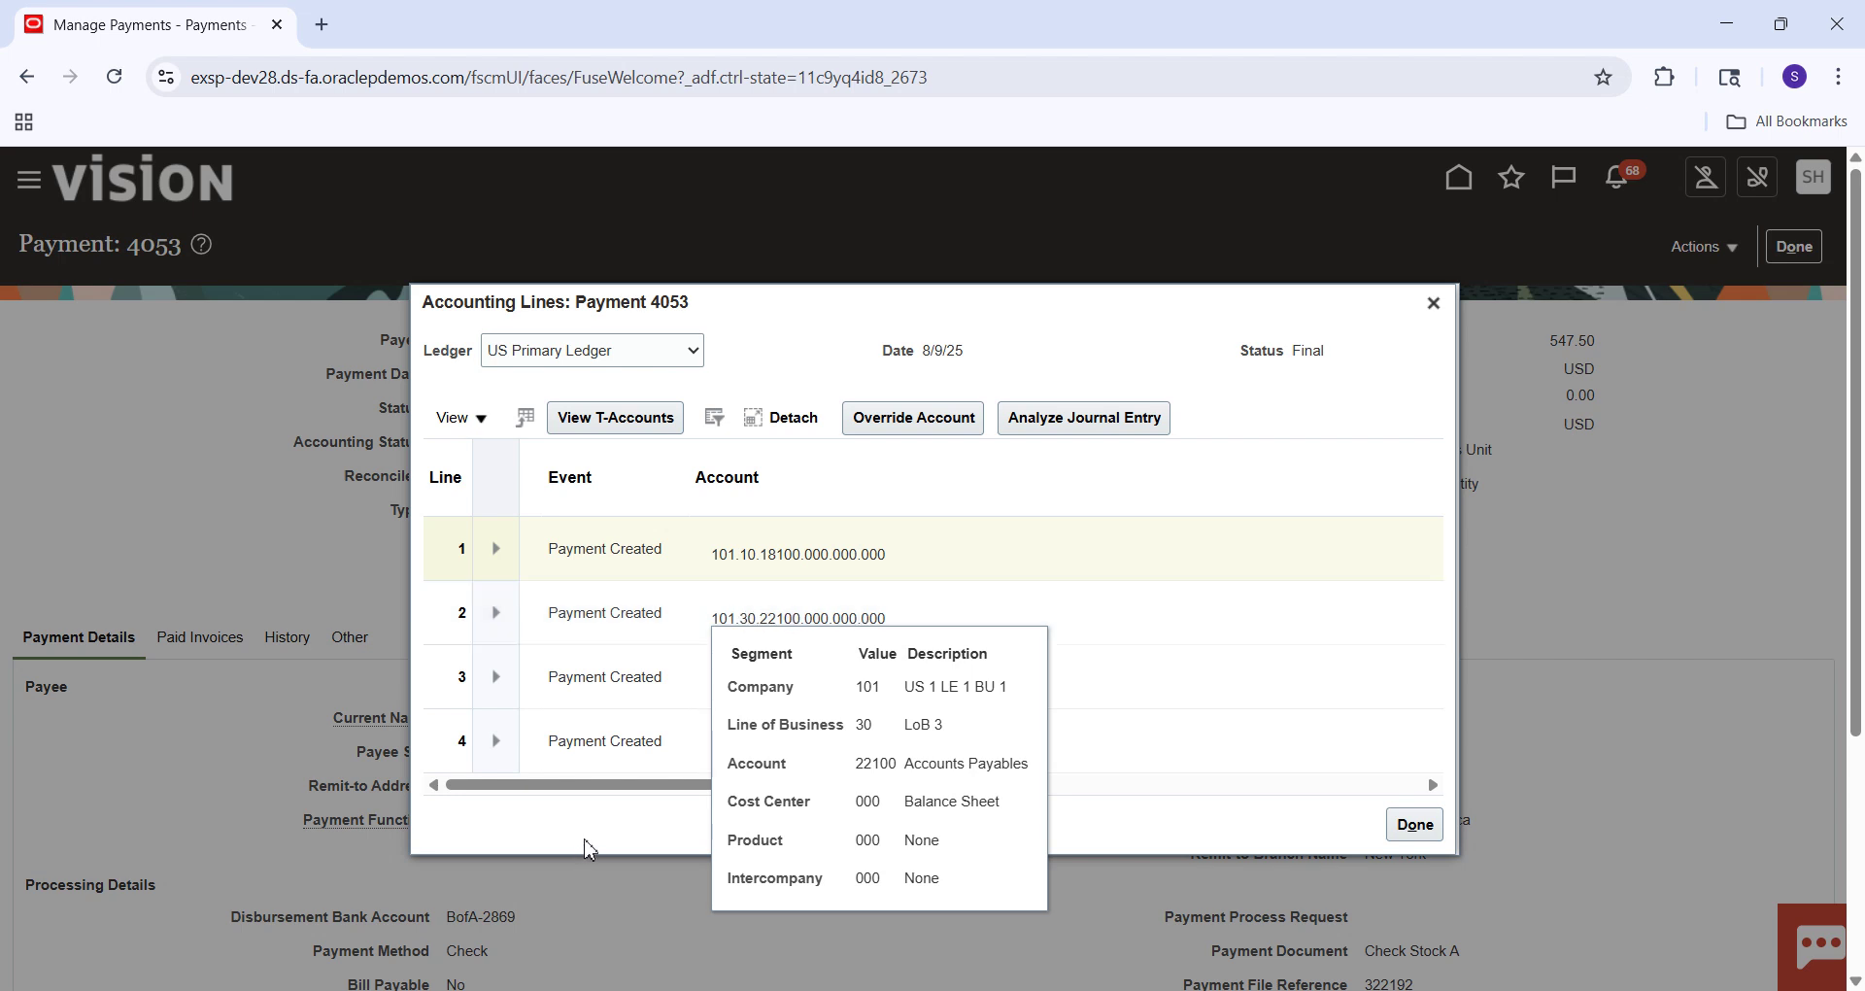
pyautogui.moveTo(740, 788); pyautogui.dragTo(741, 849)
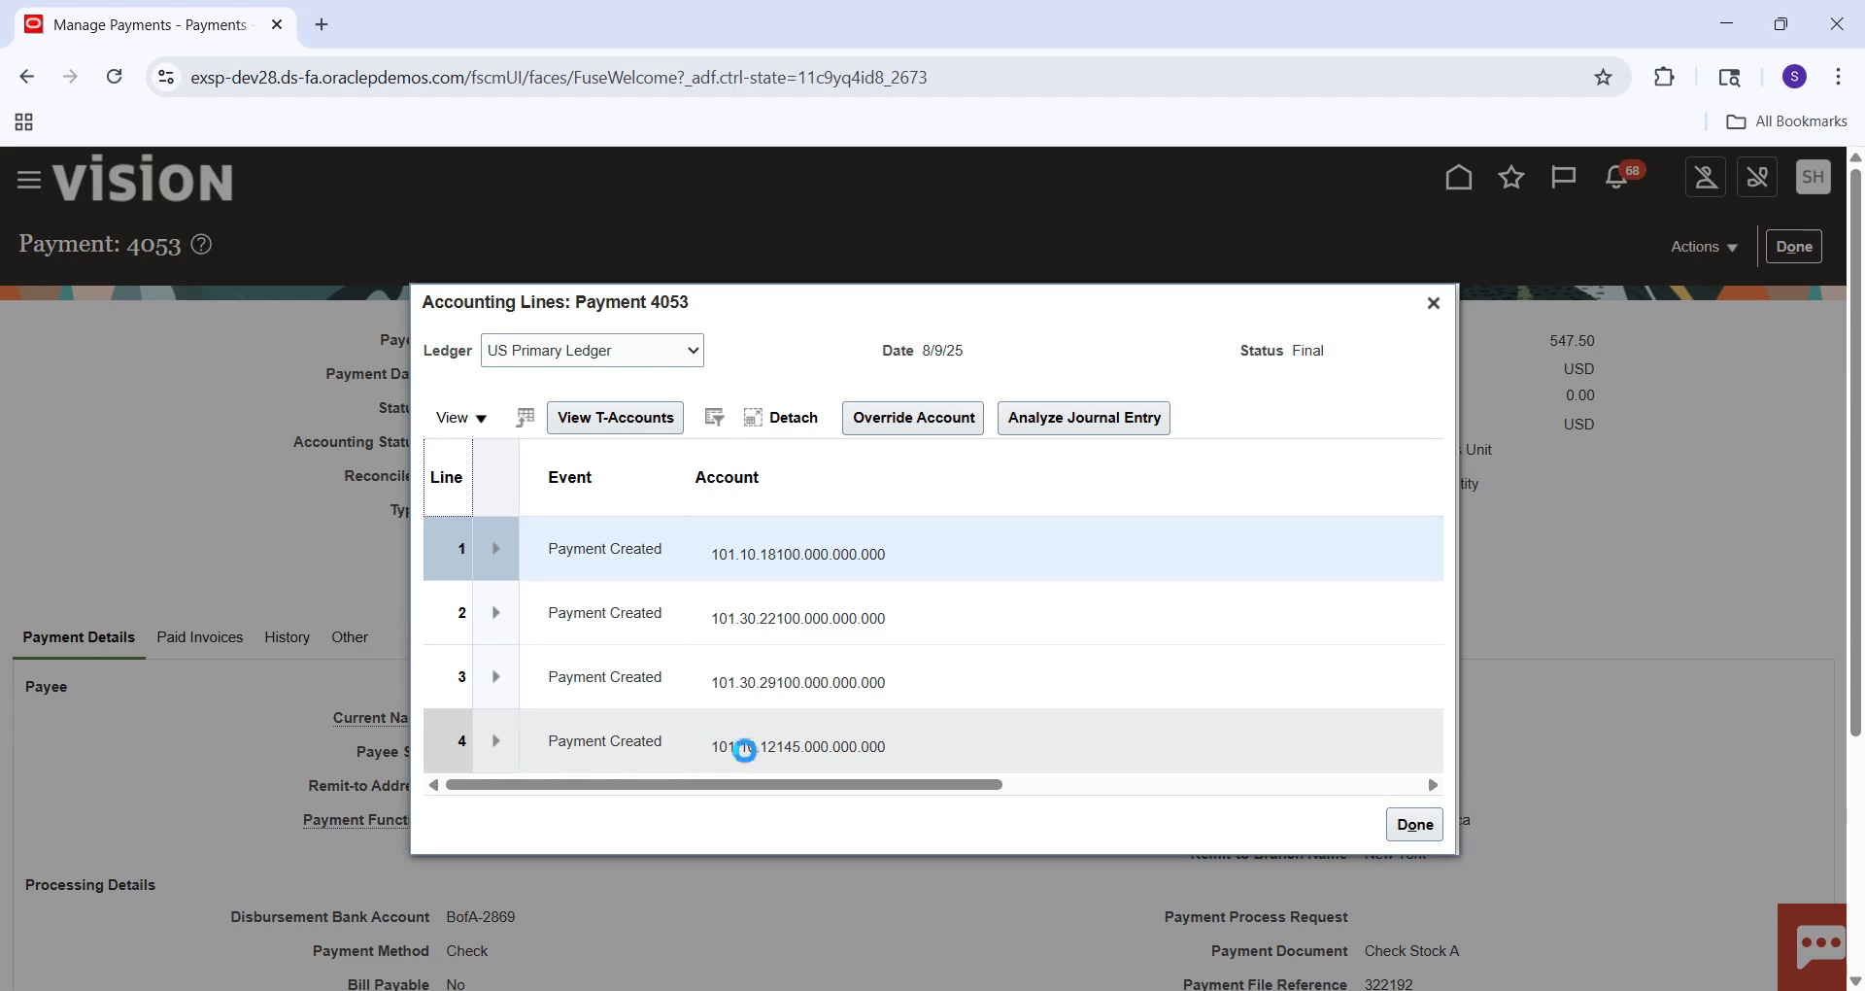
pyautogui.moveTo(746, 750)
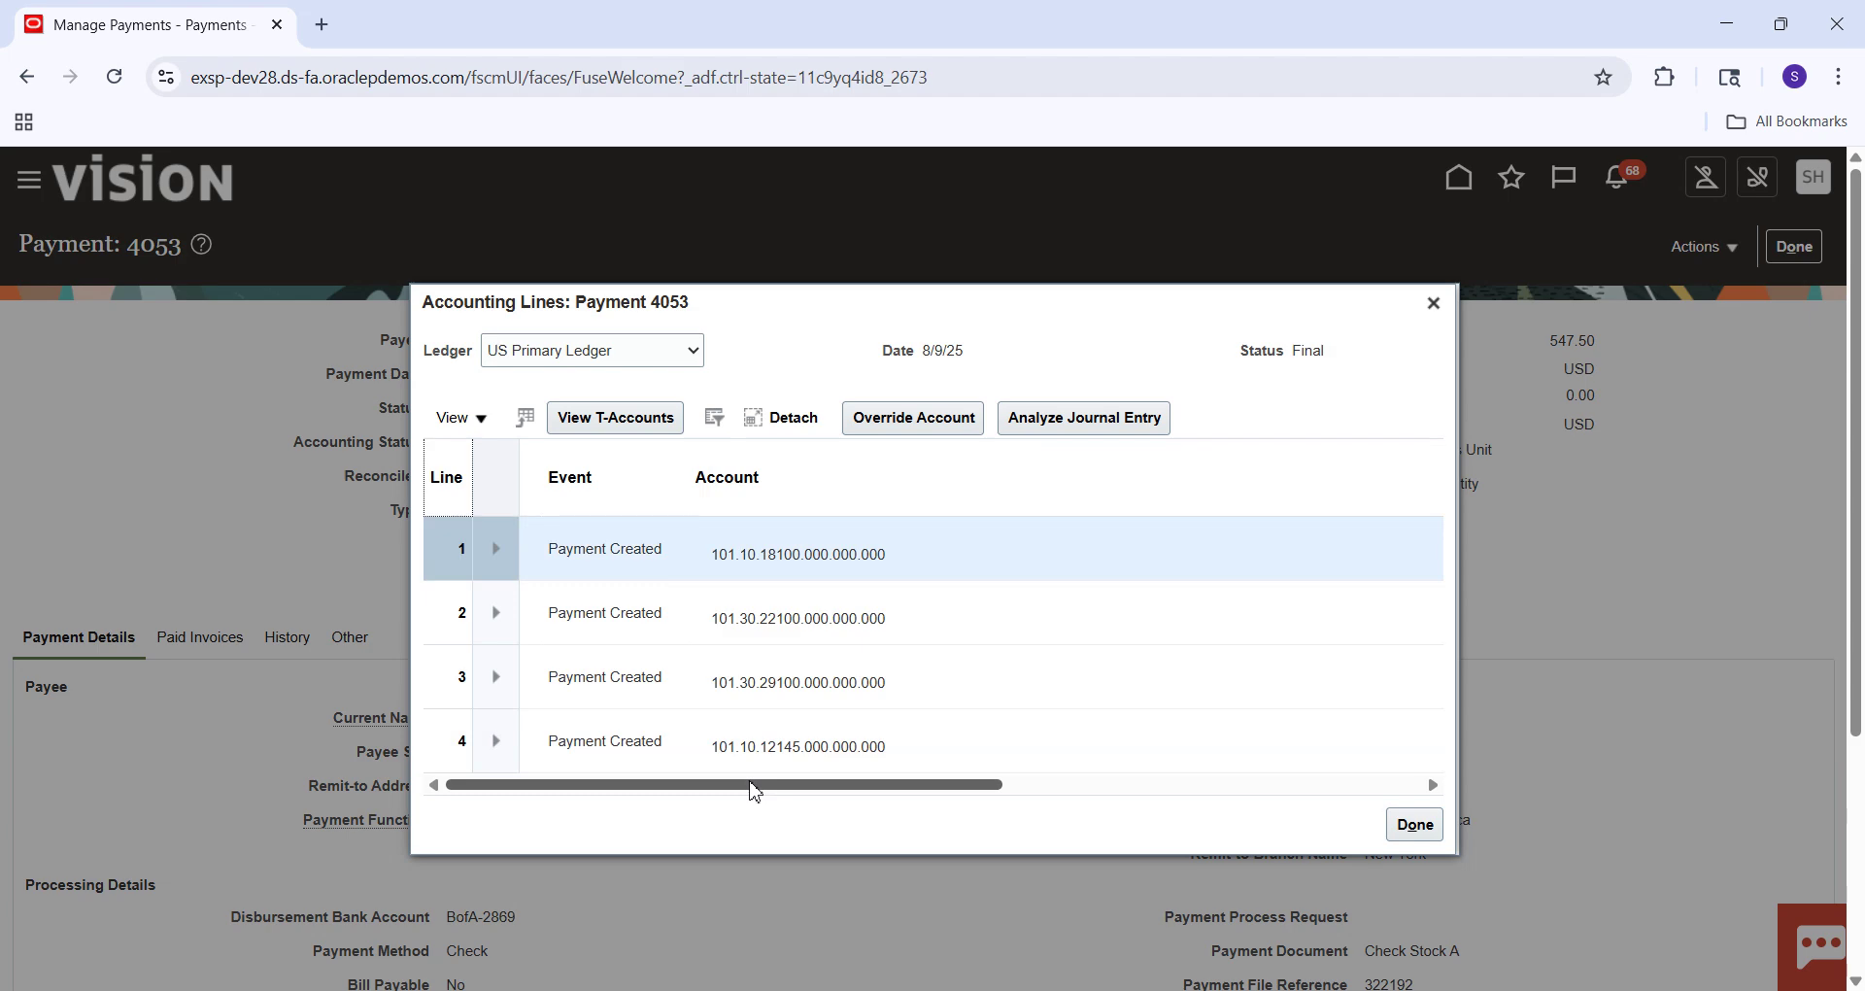
pyautogui.moveTo(755, 784); pyautogui.dragTo(790, 784)
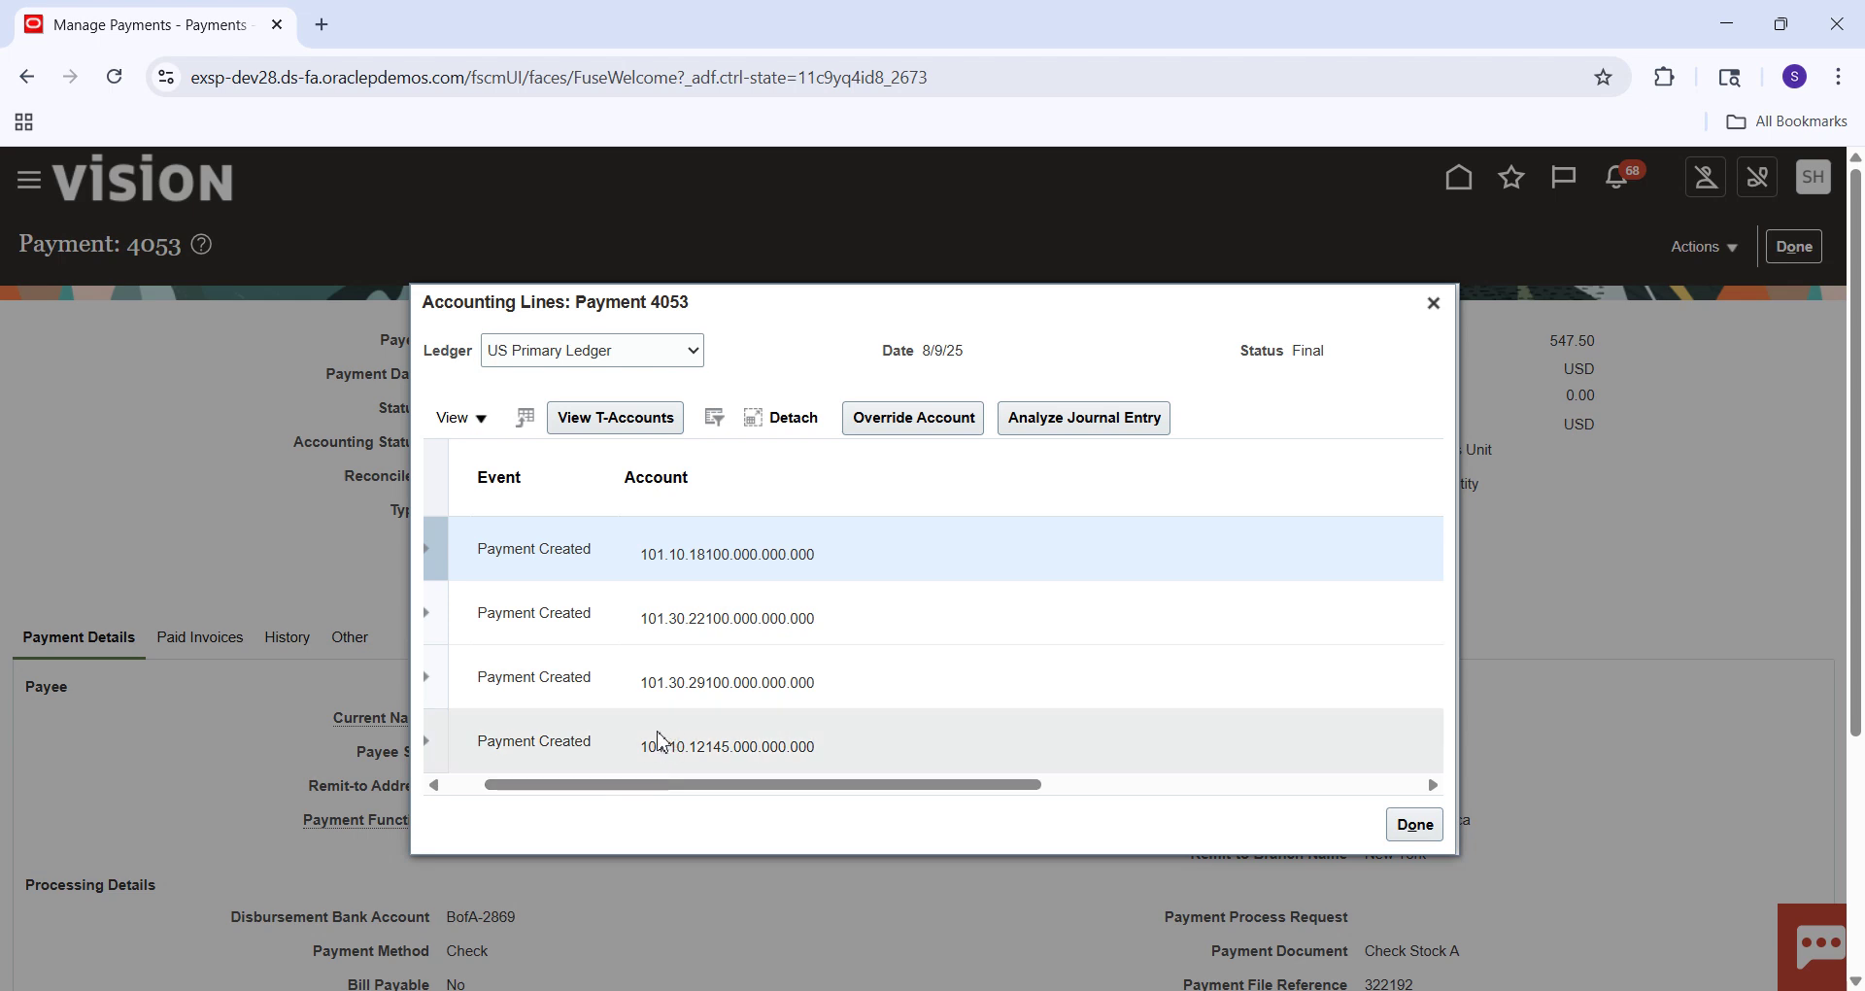
pyautogui.moveTo(646, 745)
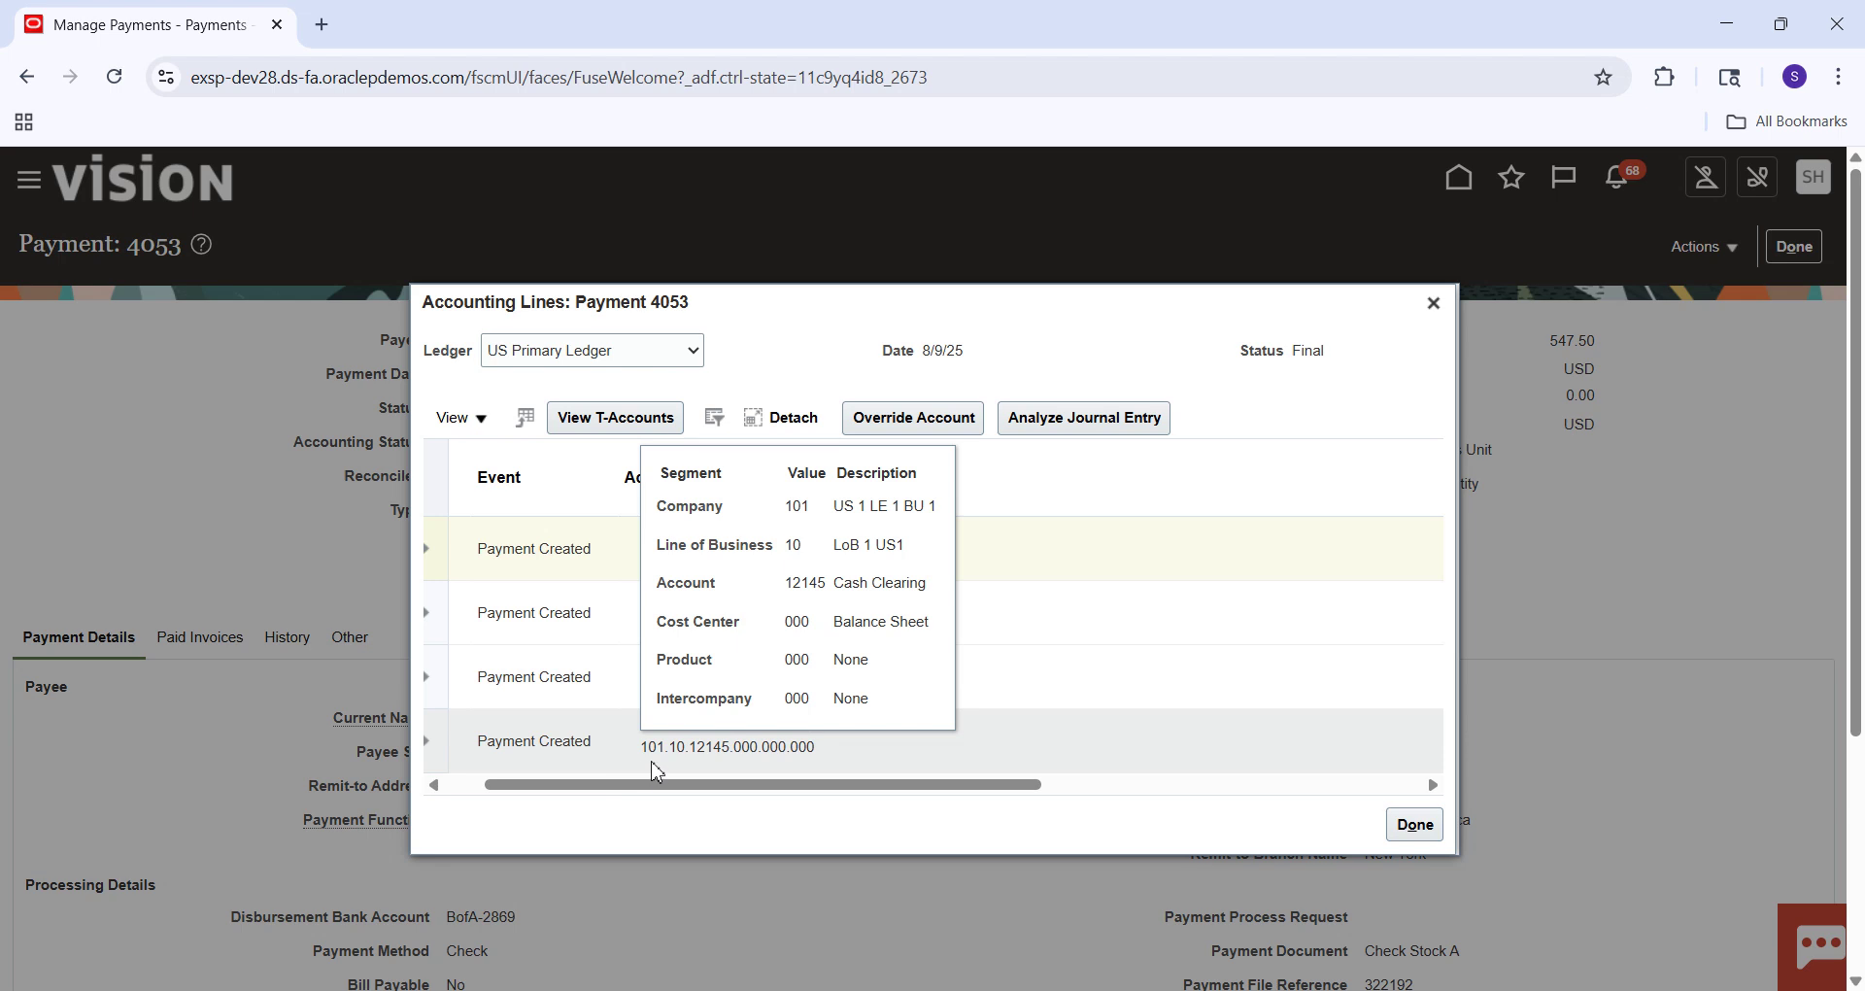
pyautogui.click(653, 775)
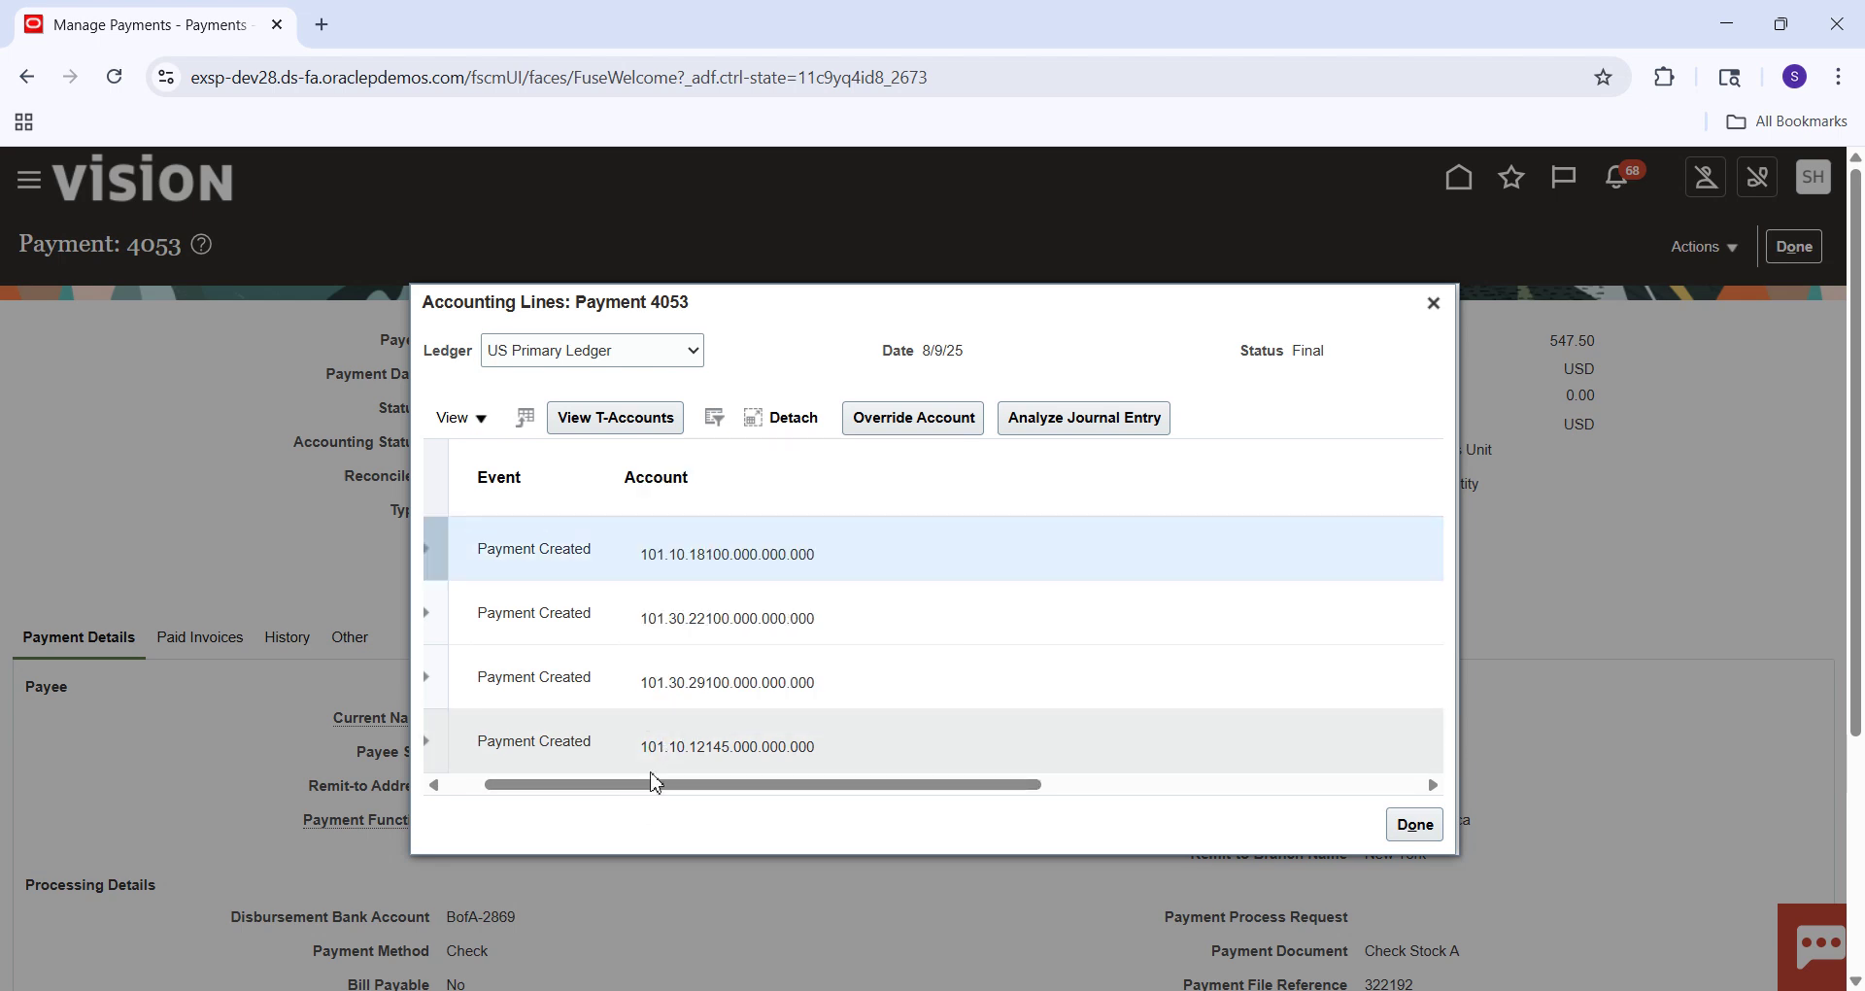
pyautogui.click(1406, 828)
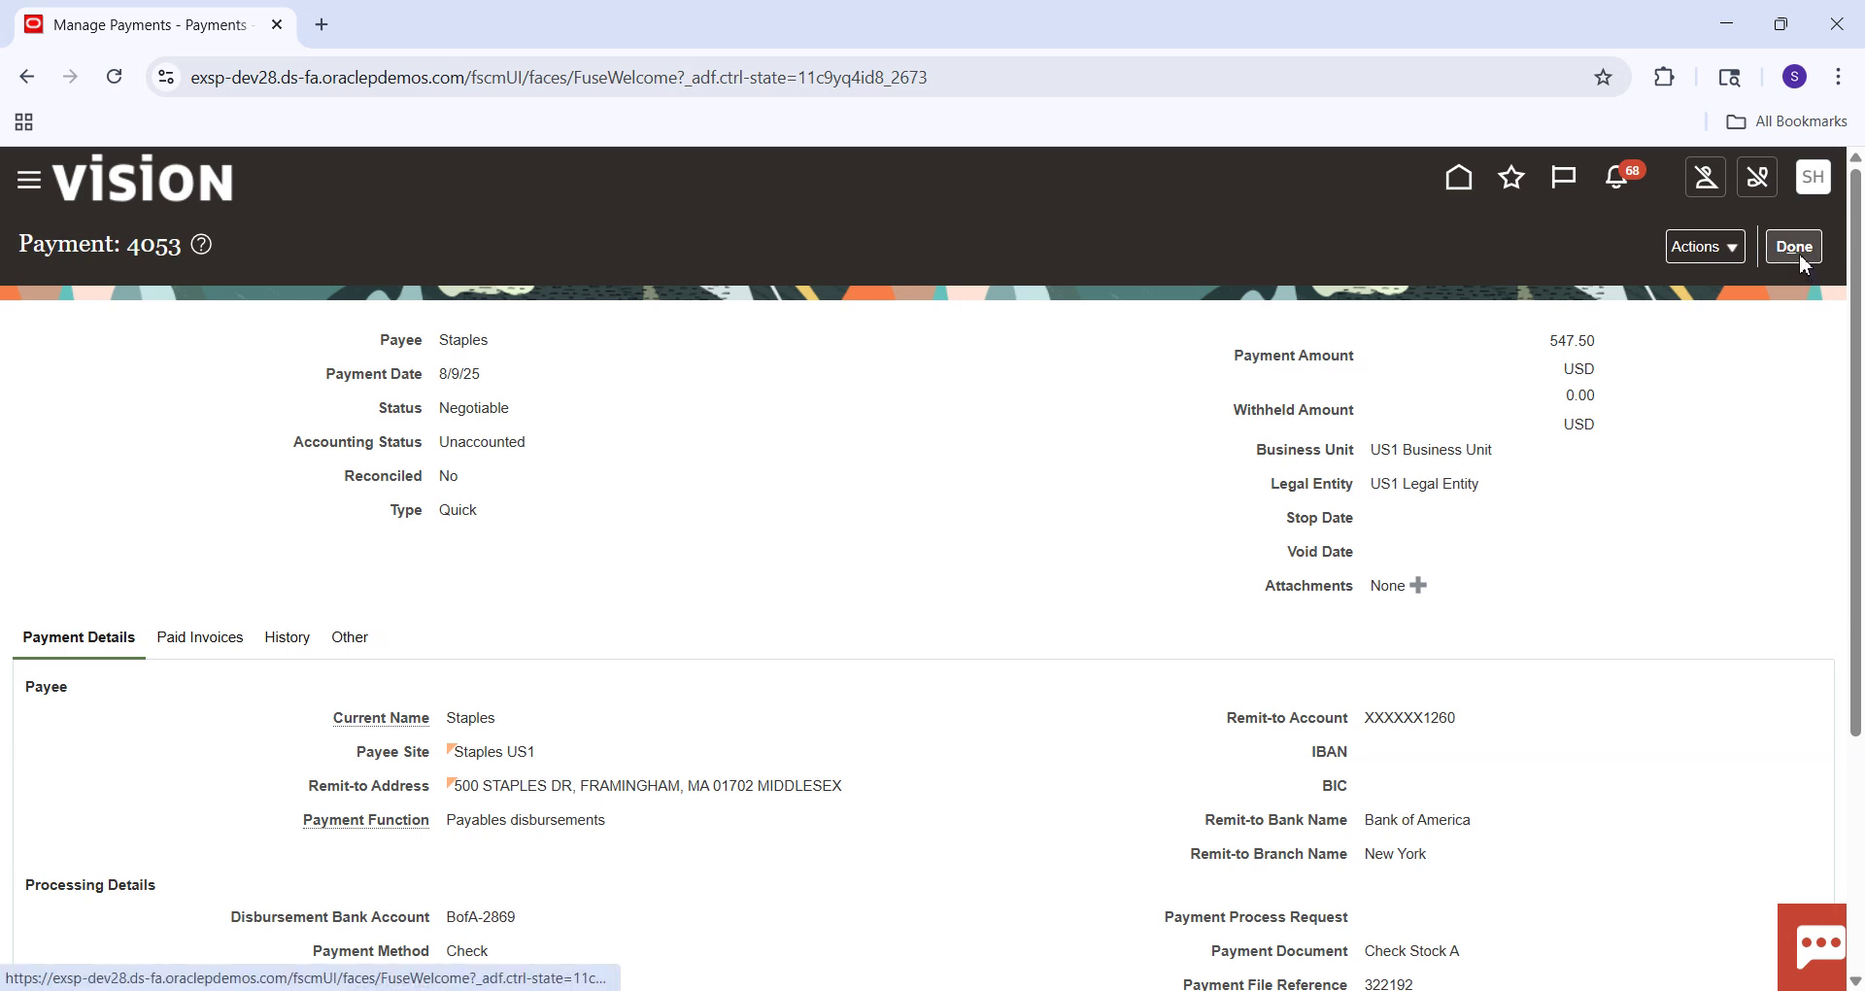
# Reopen payment 4053's accounting, select row 4's account 101.10.12145.000.000.000, and switch to Excel.
pyautogui.click(1734, 255)
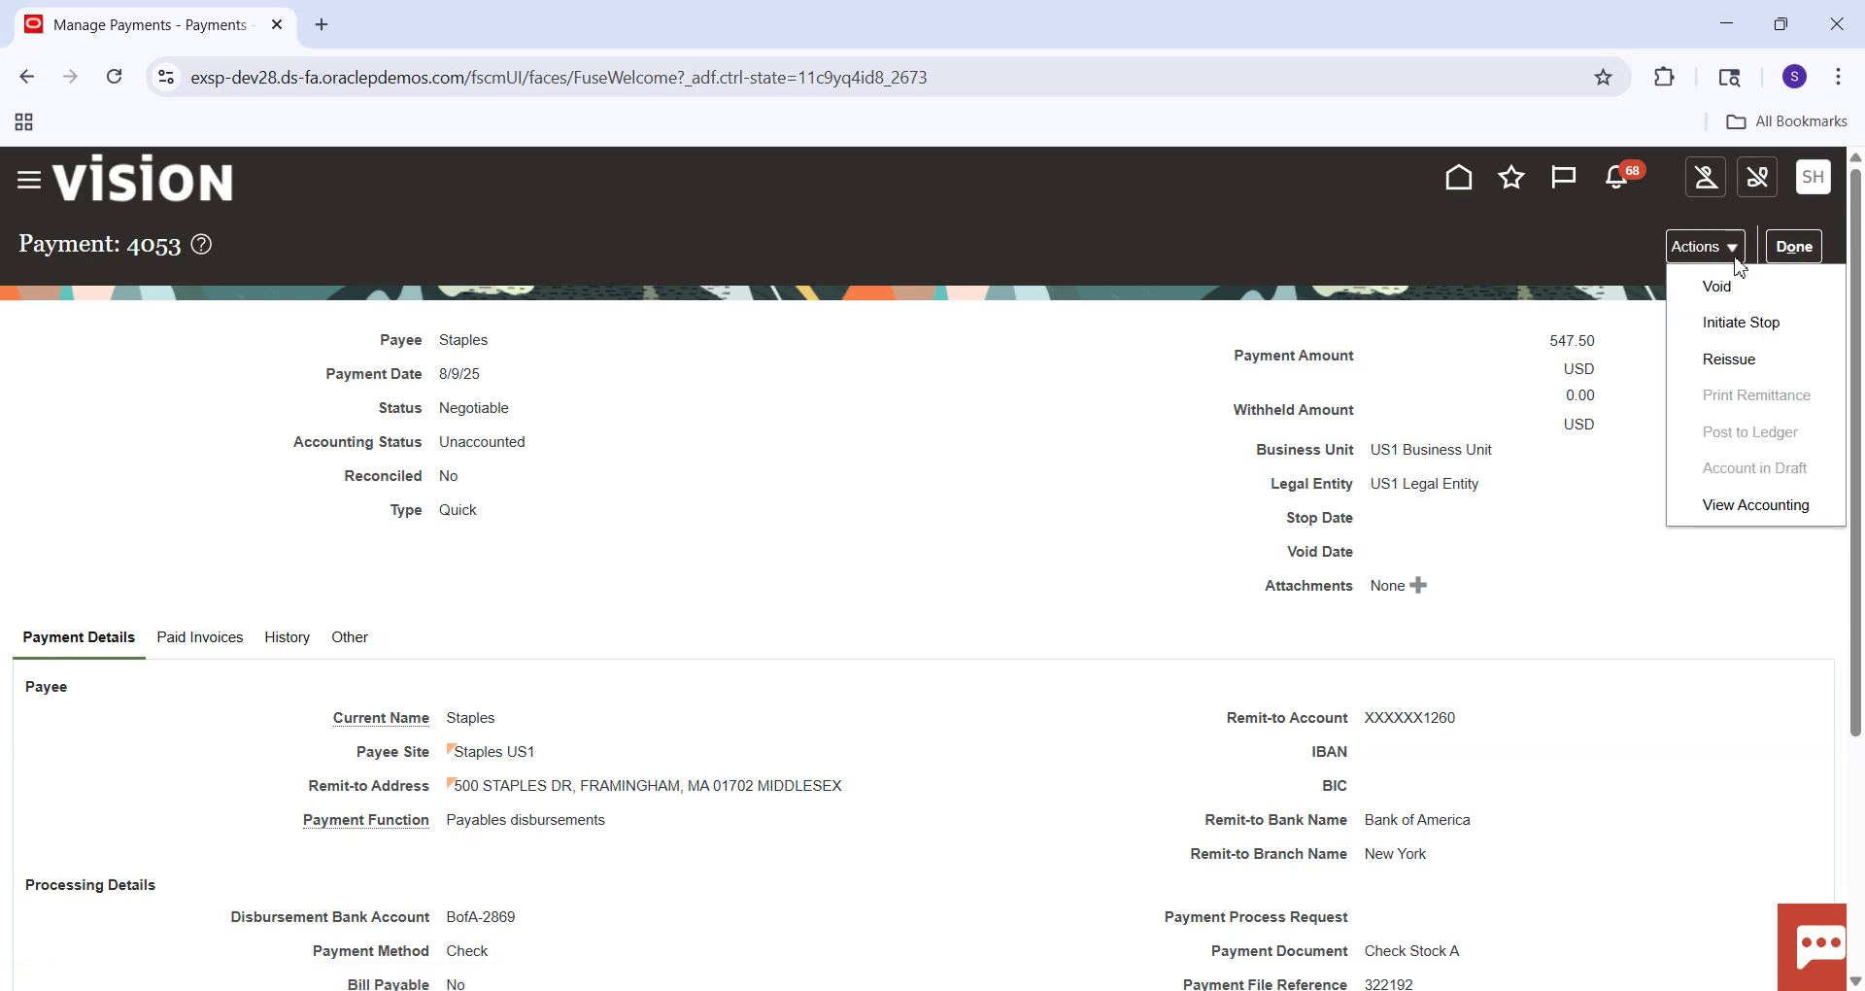
pyautogui.click(1746, 507)
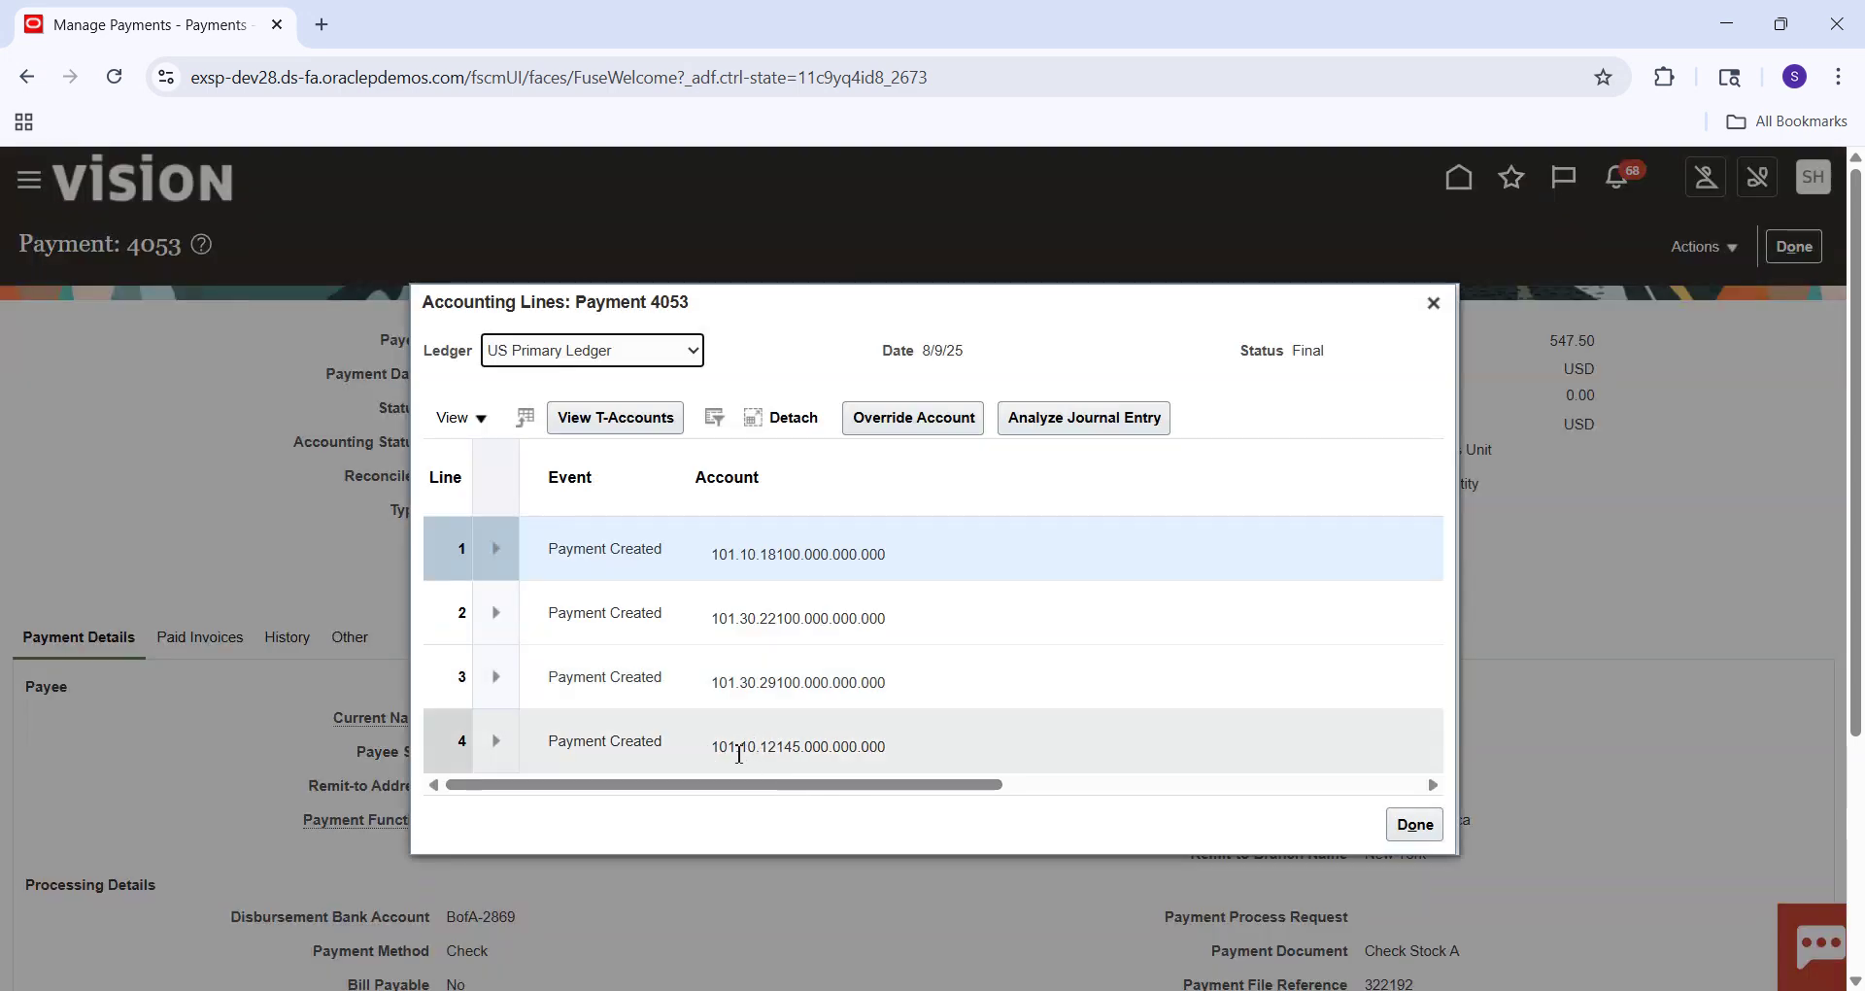
pyautogui.click(716, 746)
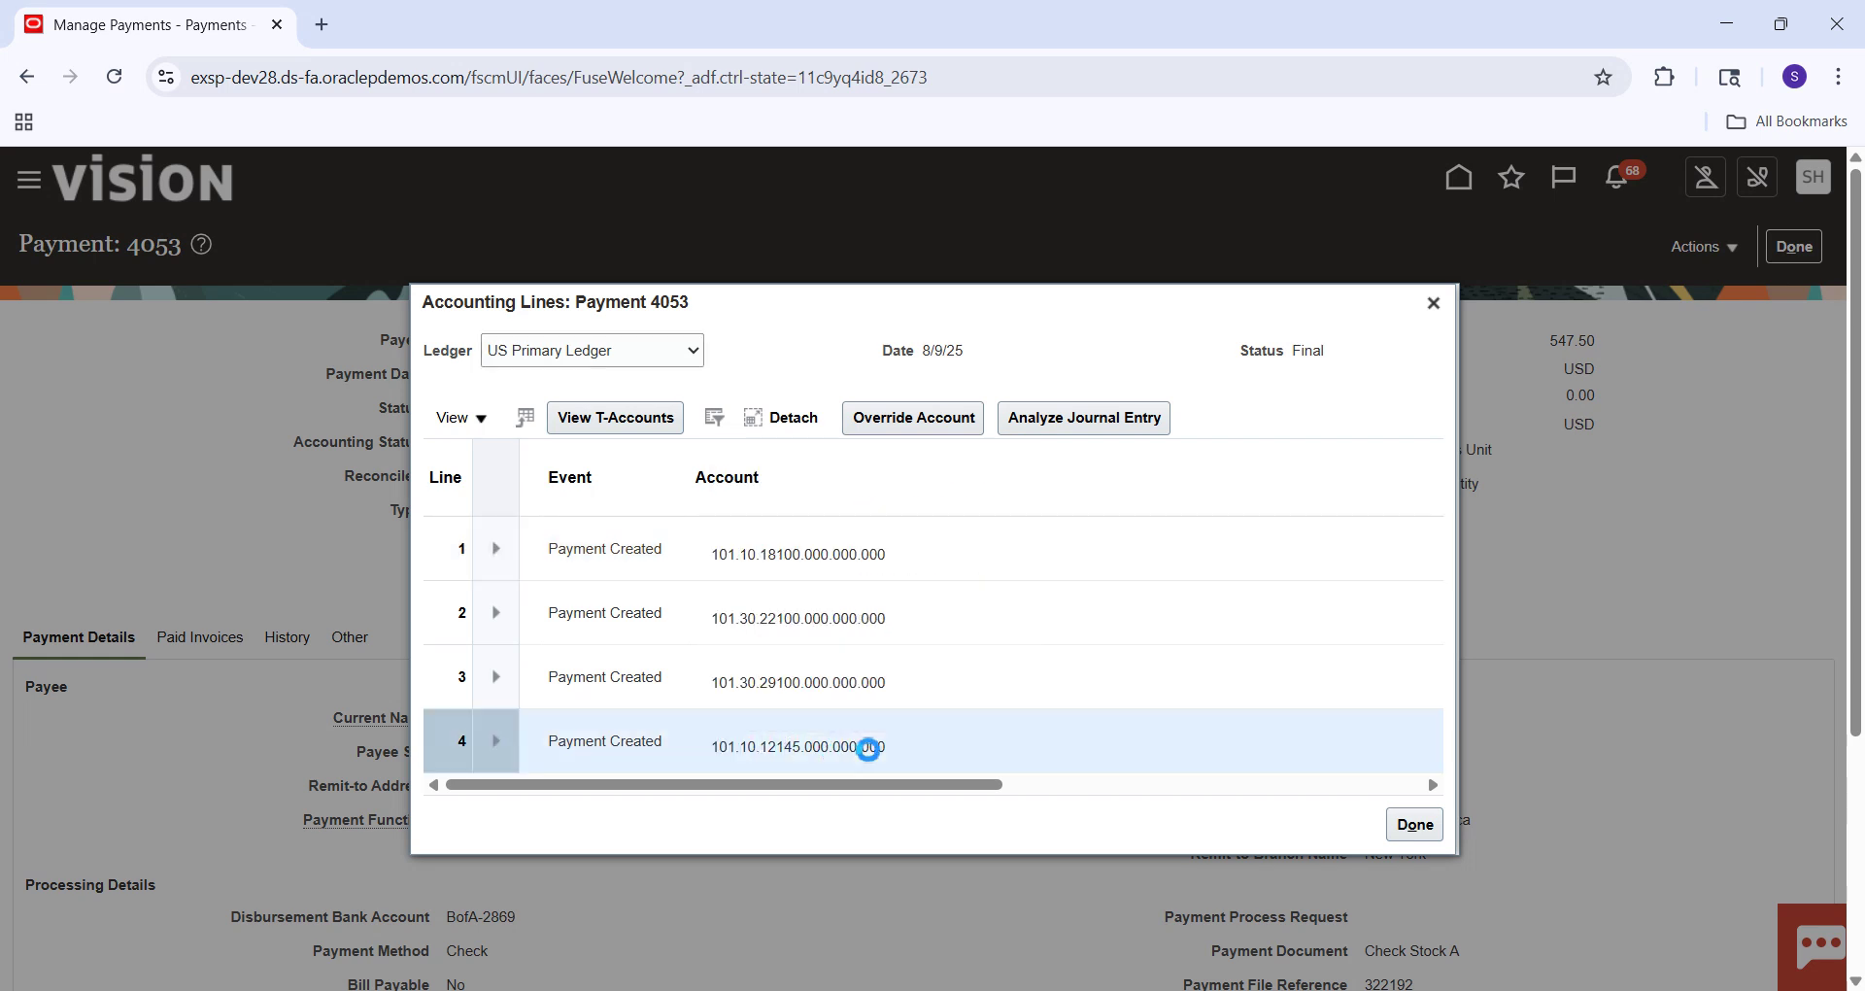
pyautogui.moveTo(895, 758); pyautogui.dragTo(726, 772)
pyautogui.hotkey('ctrl', 'c')
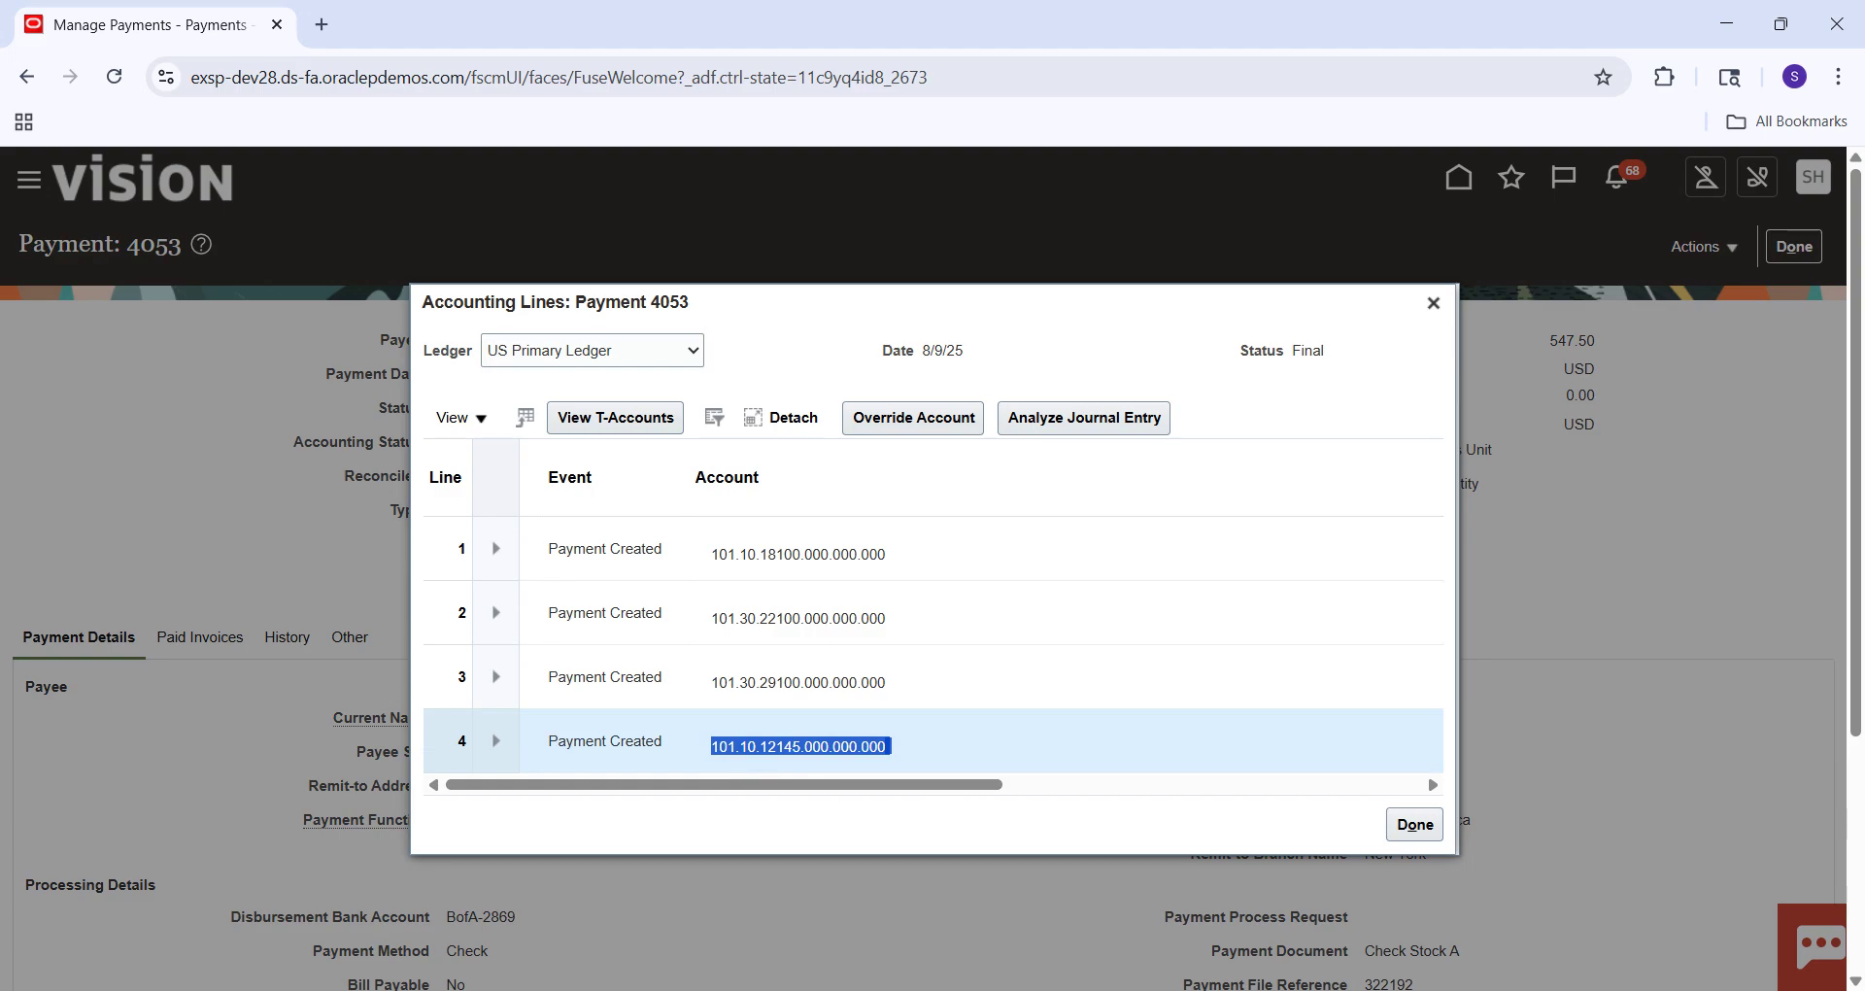
pyautogui.click(1257, 989)
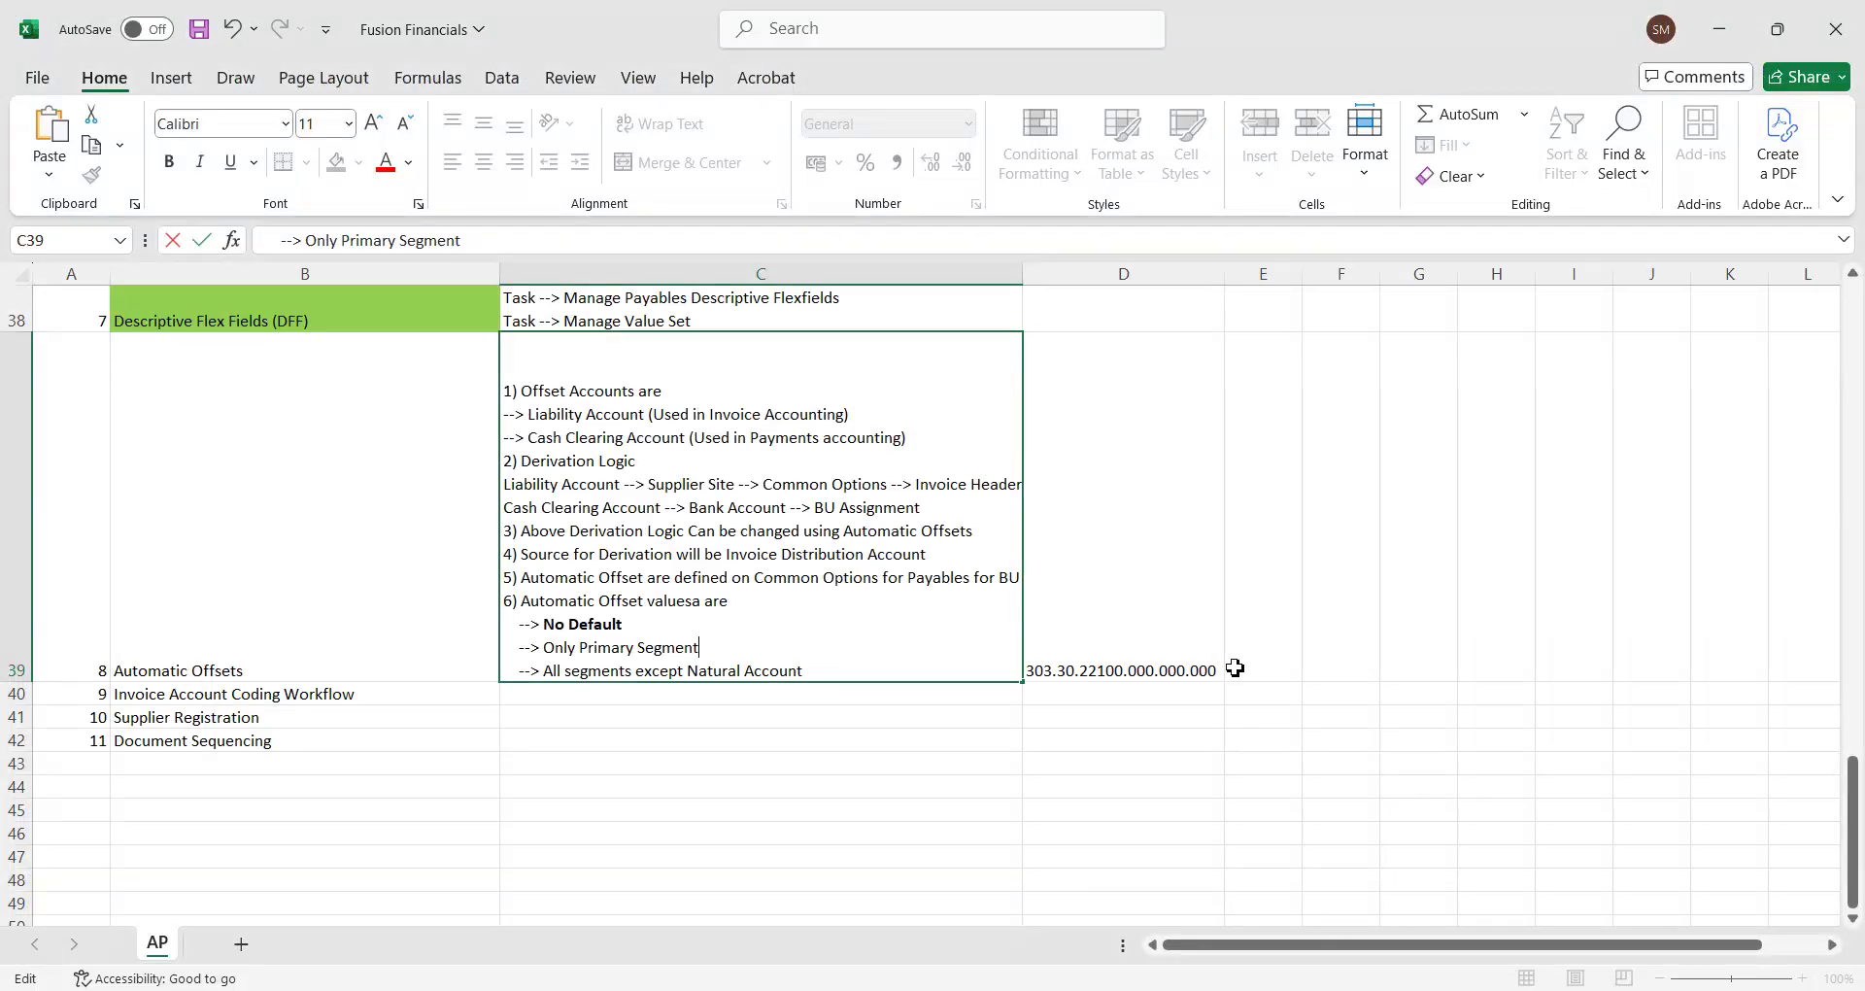
# Add 101.10.12145.000.000.000 on a new line in cell D39 below the existing account.
pyautogui.click(1214, 670)
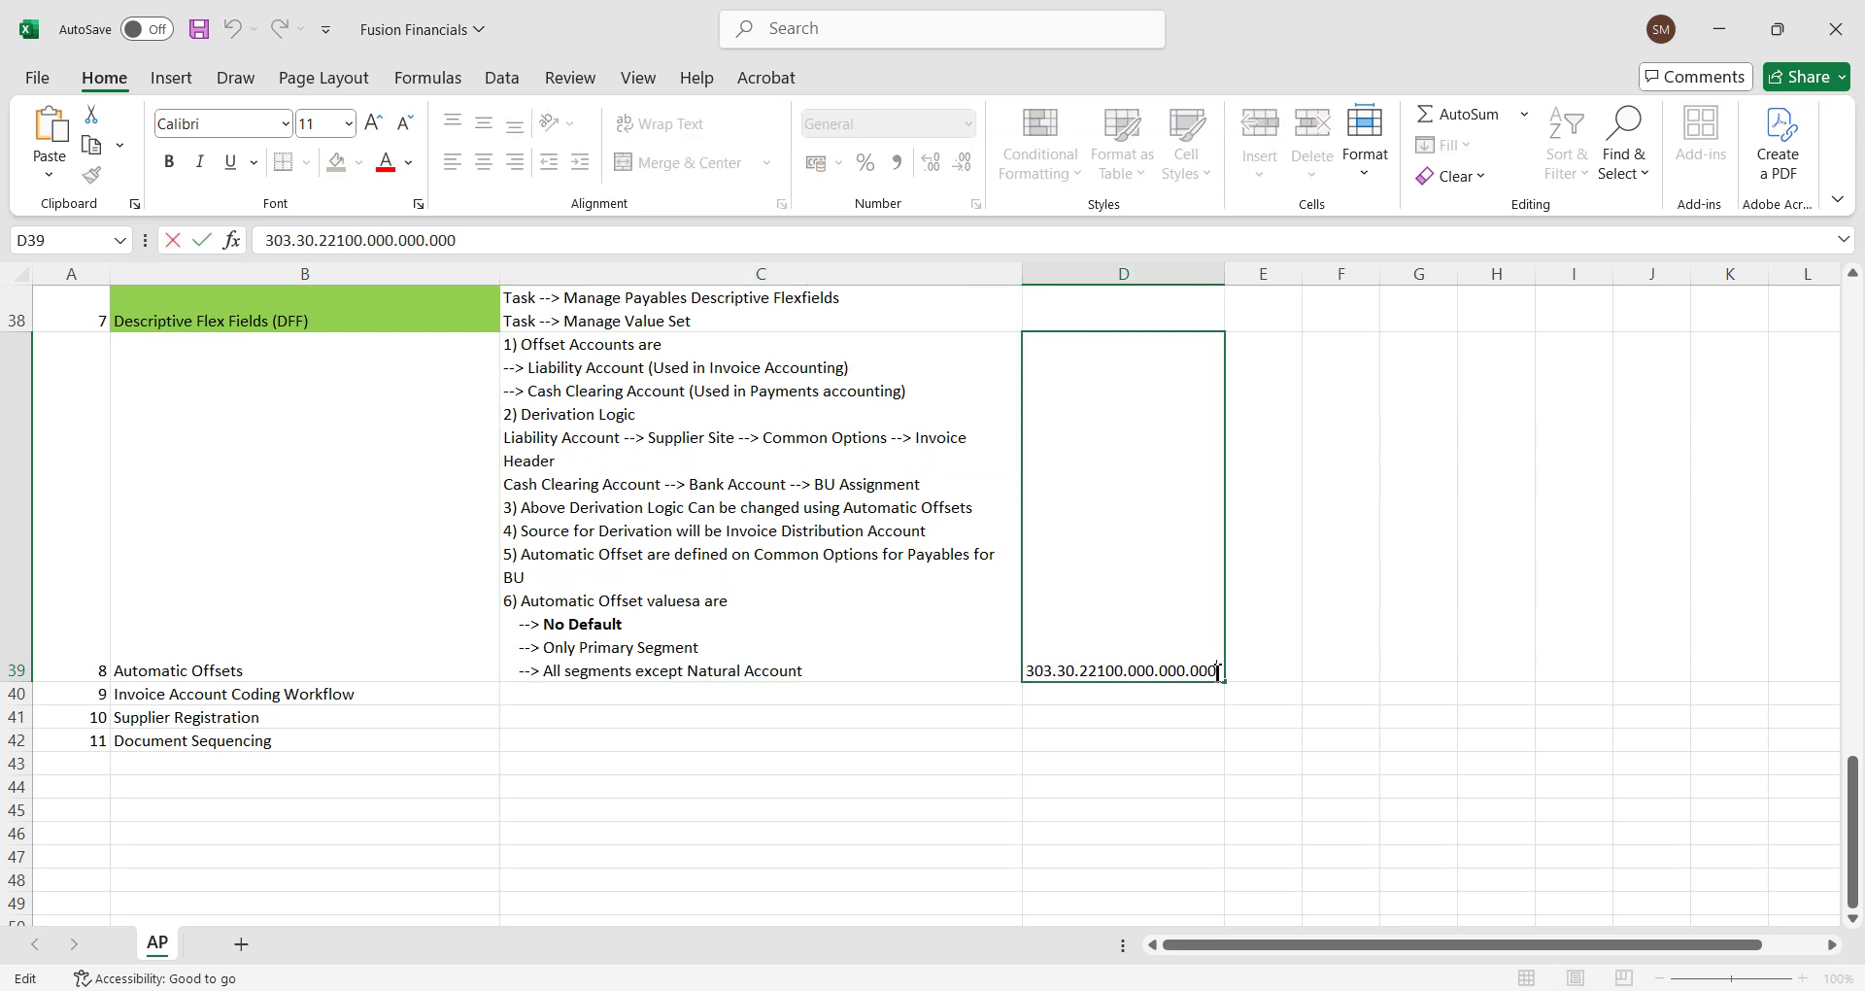
pyautogui.hotkey('alt', 'Return')
pyautogui.hotkey('ctrl', 'v')
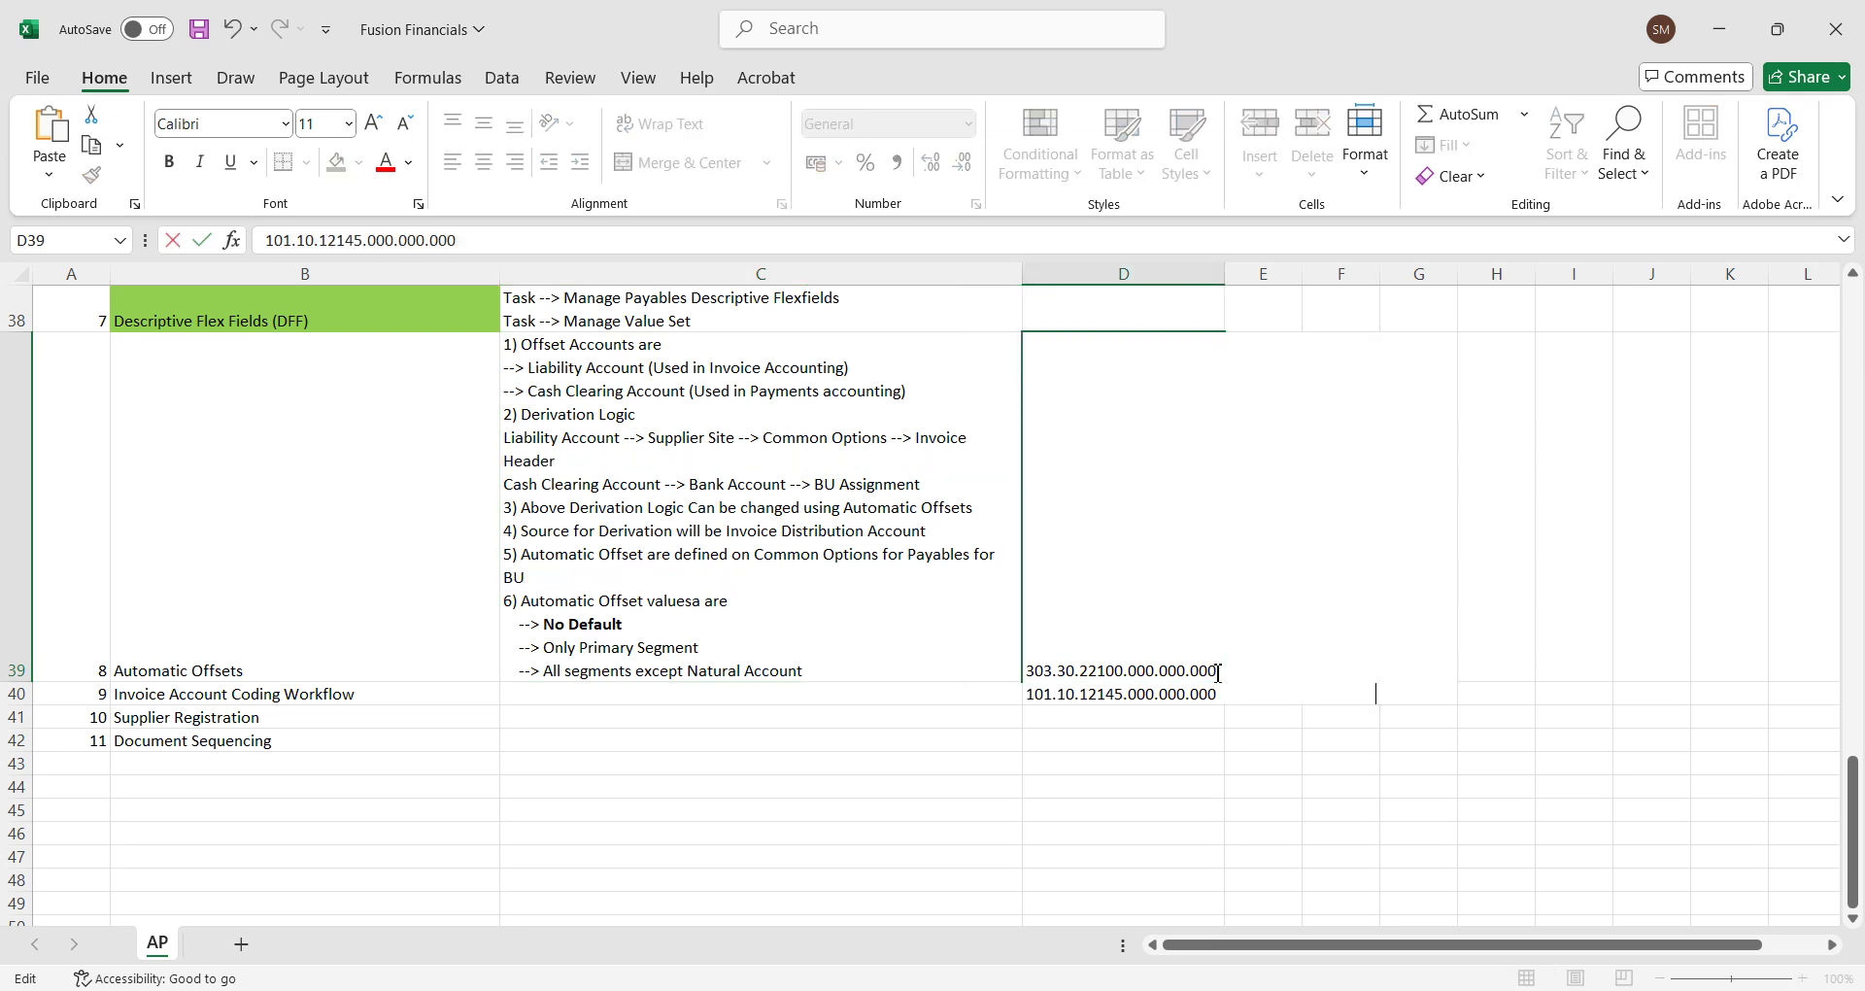
pyautogui.press('Up')
pyautogui.click(1491, 502)
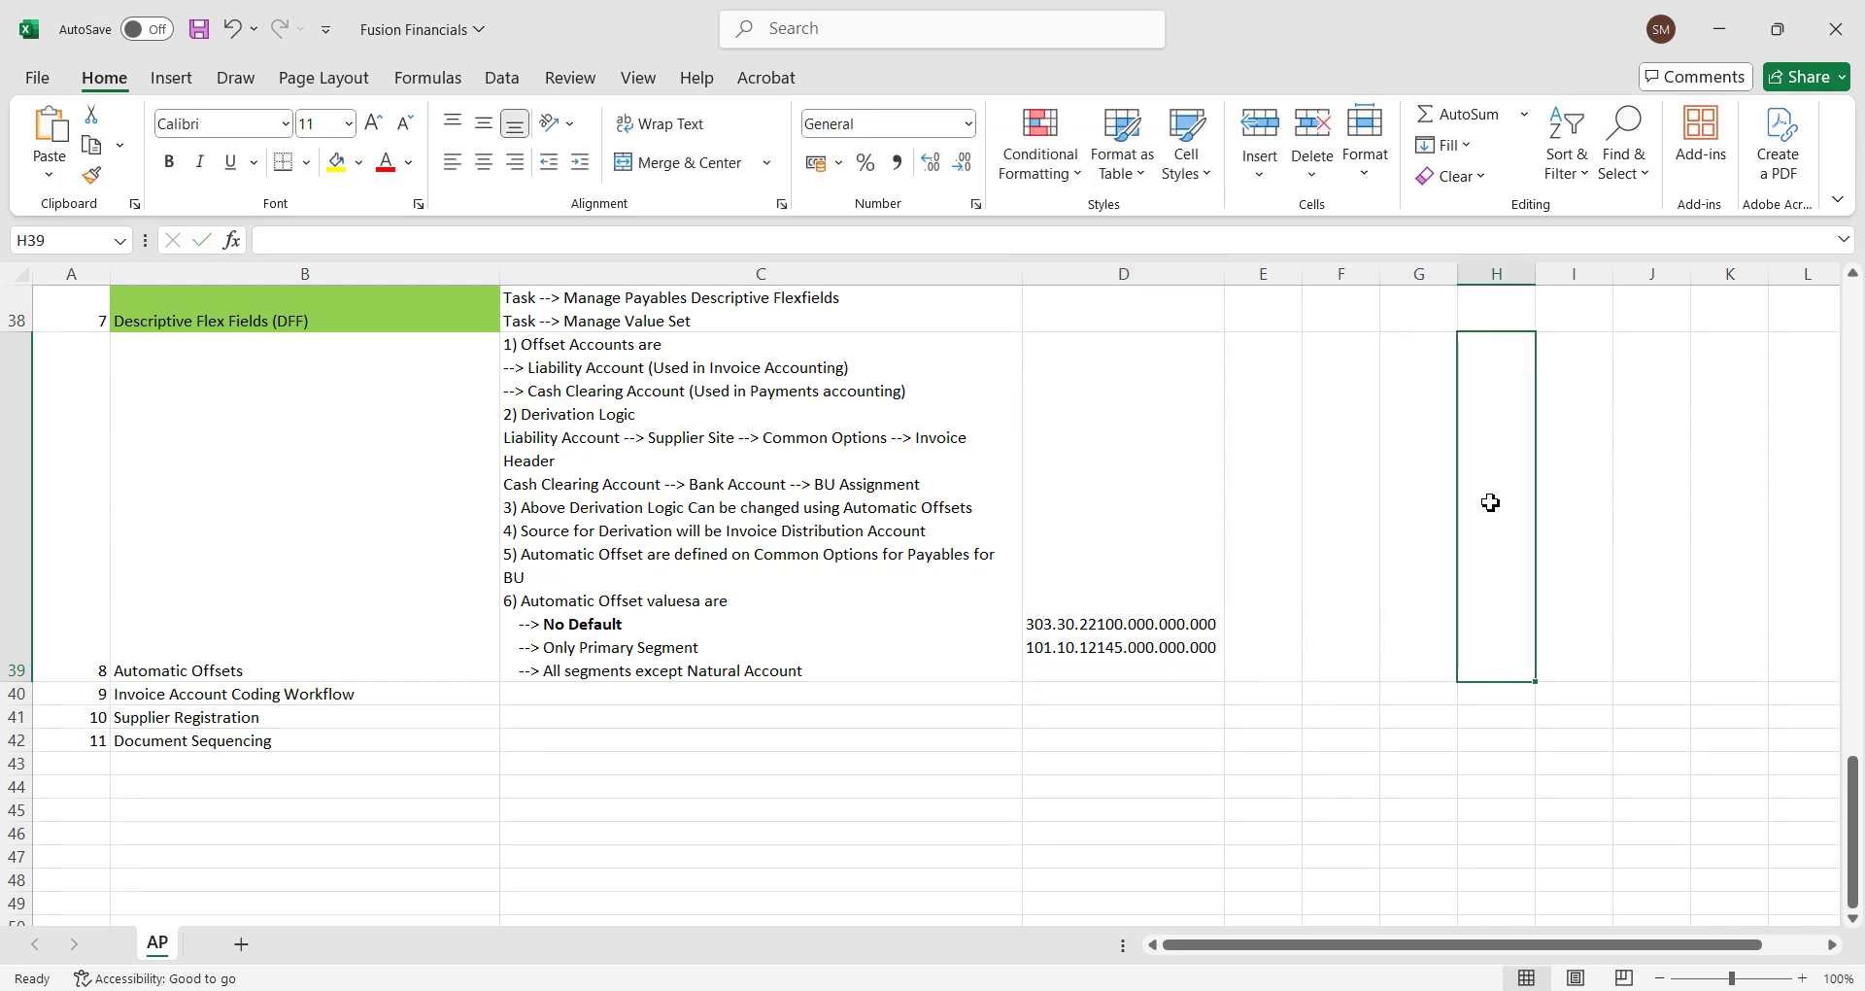
# Save the notes workbook and return to payment 4053's accounting lines.
pyautogui.hotkey('ctrl', 's')
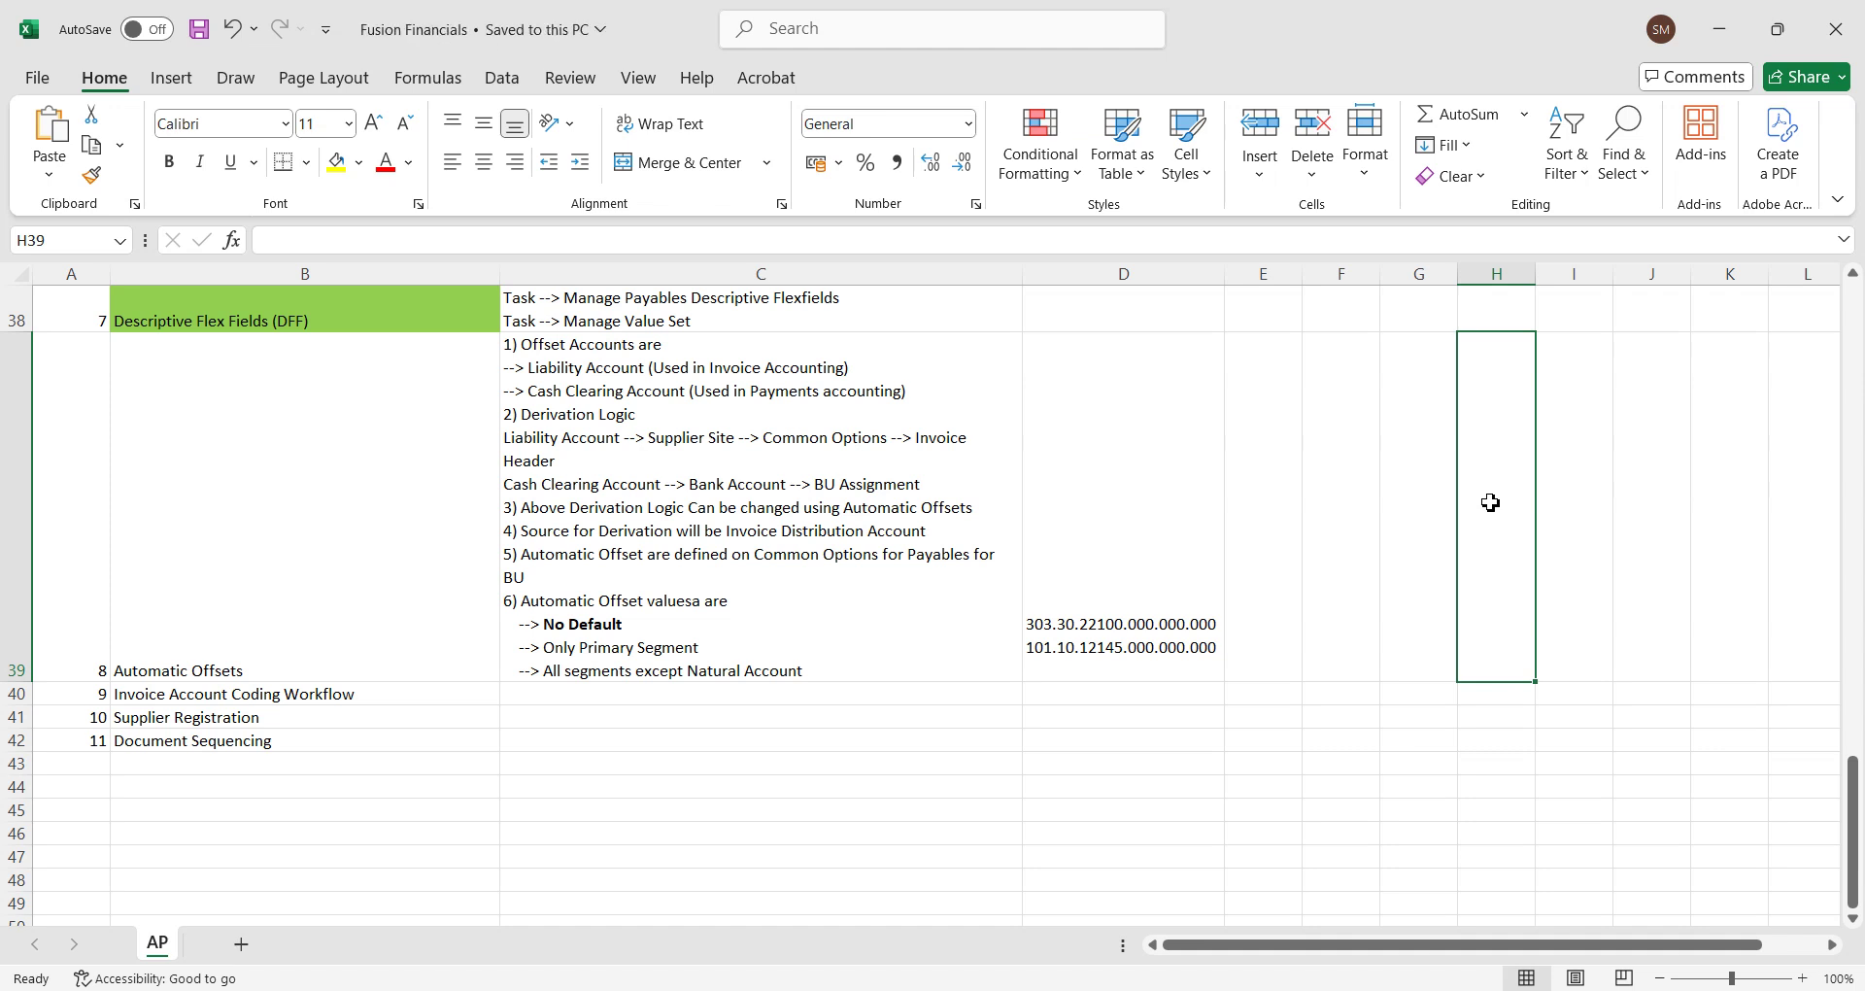
pyautogui.click(1245, 665)
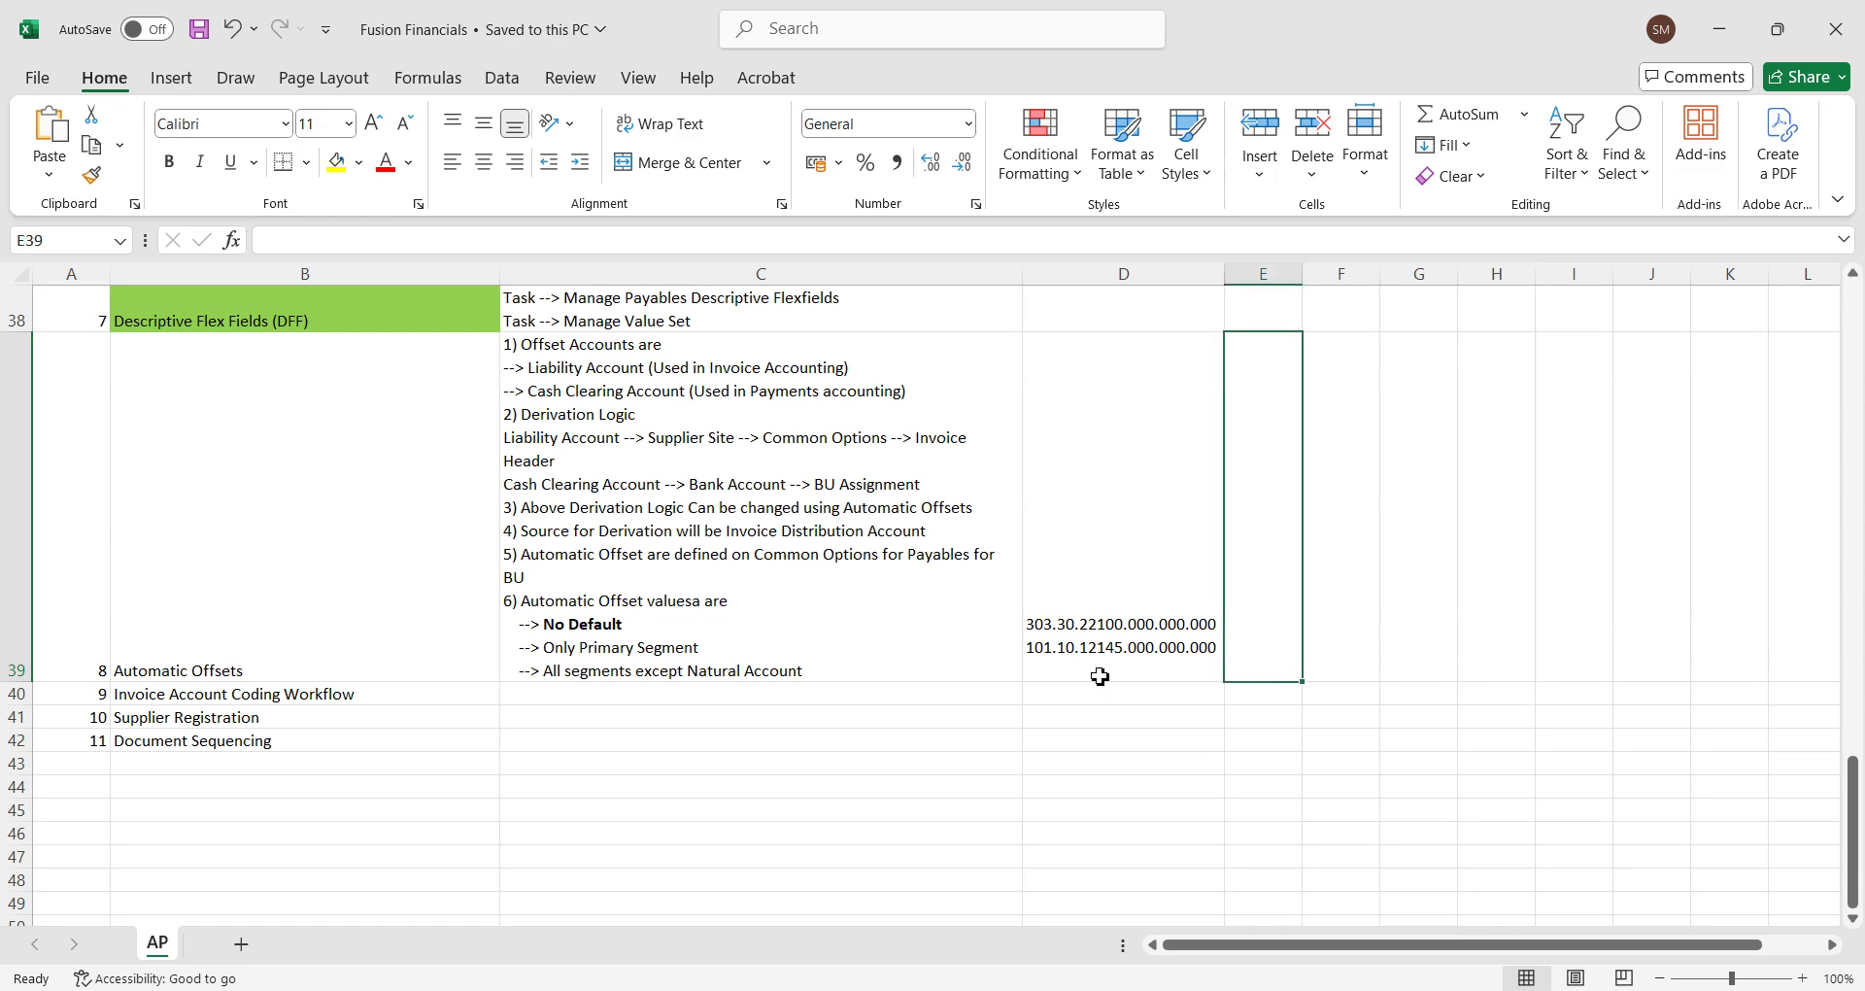
pyautogui.hotkey('alt', 'Tab')
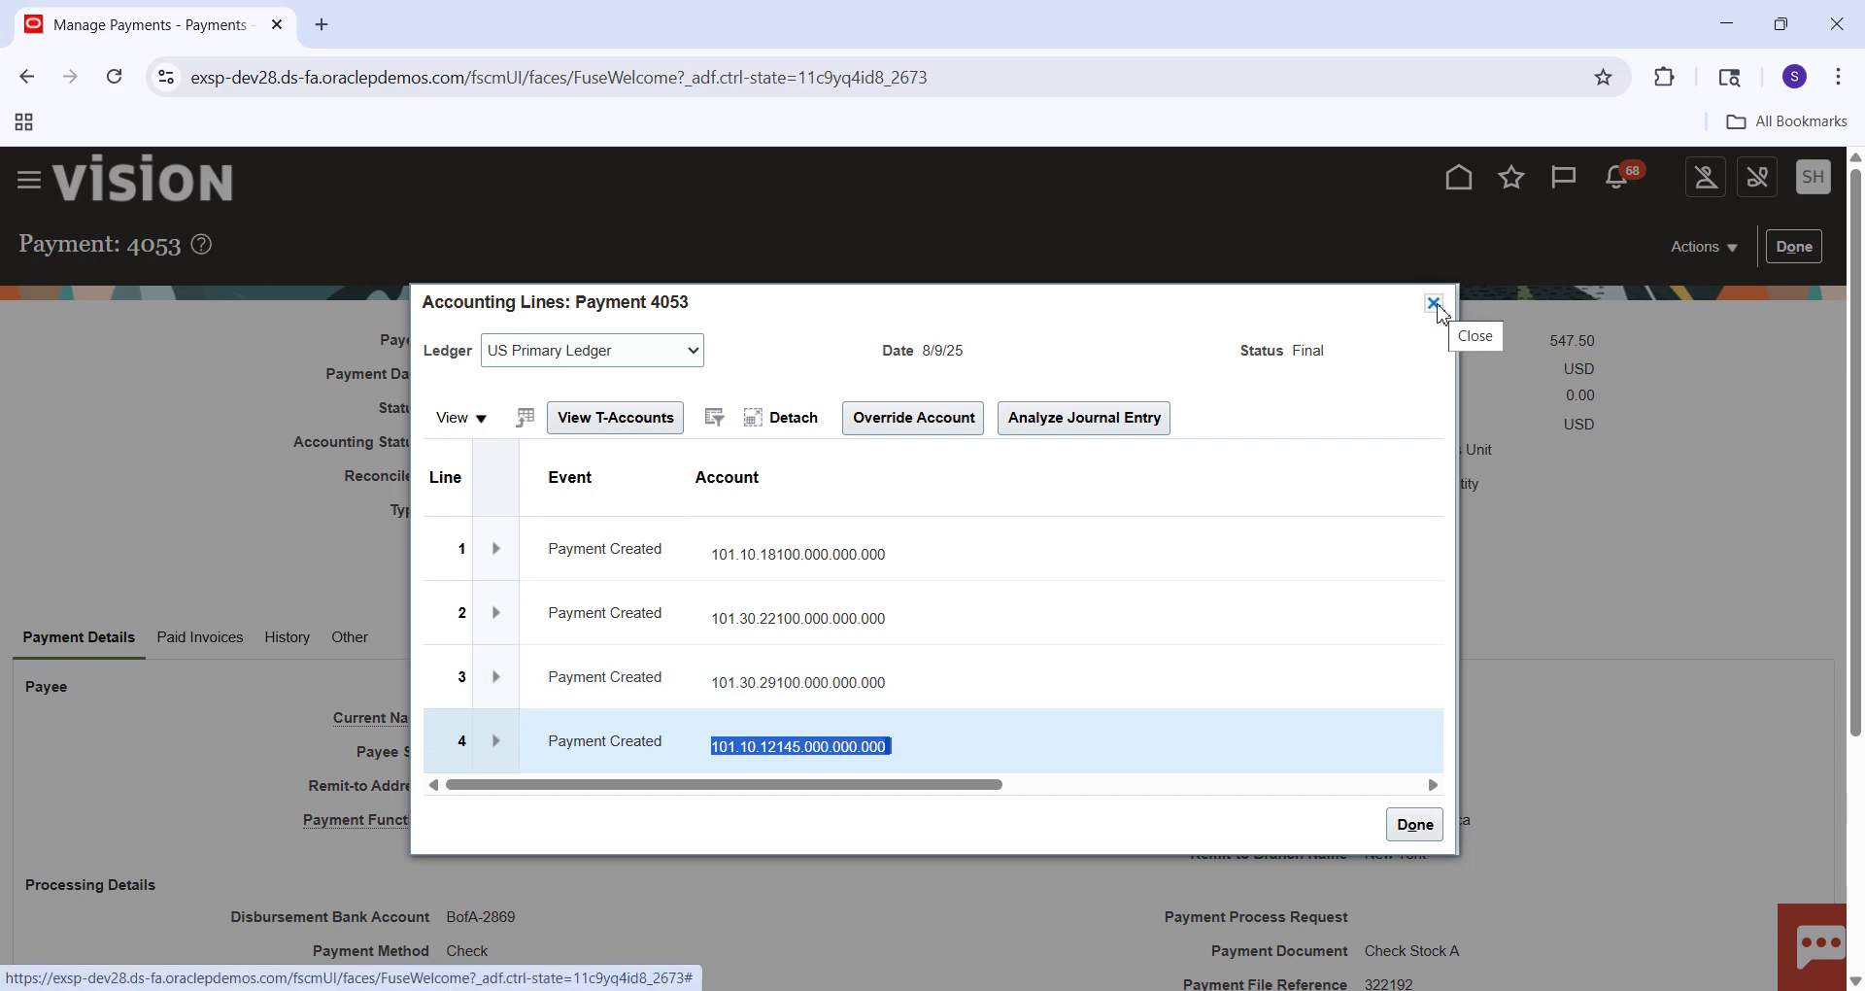
# Close payment 4053's accounting lines, finish with the payment, and return to the home page.
pyautogui.click(1434, 304)
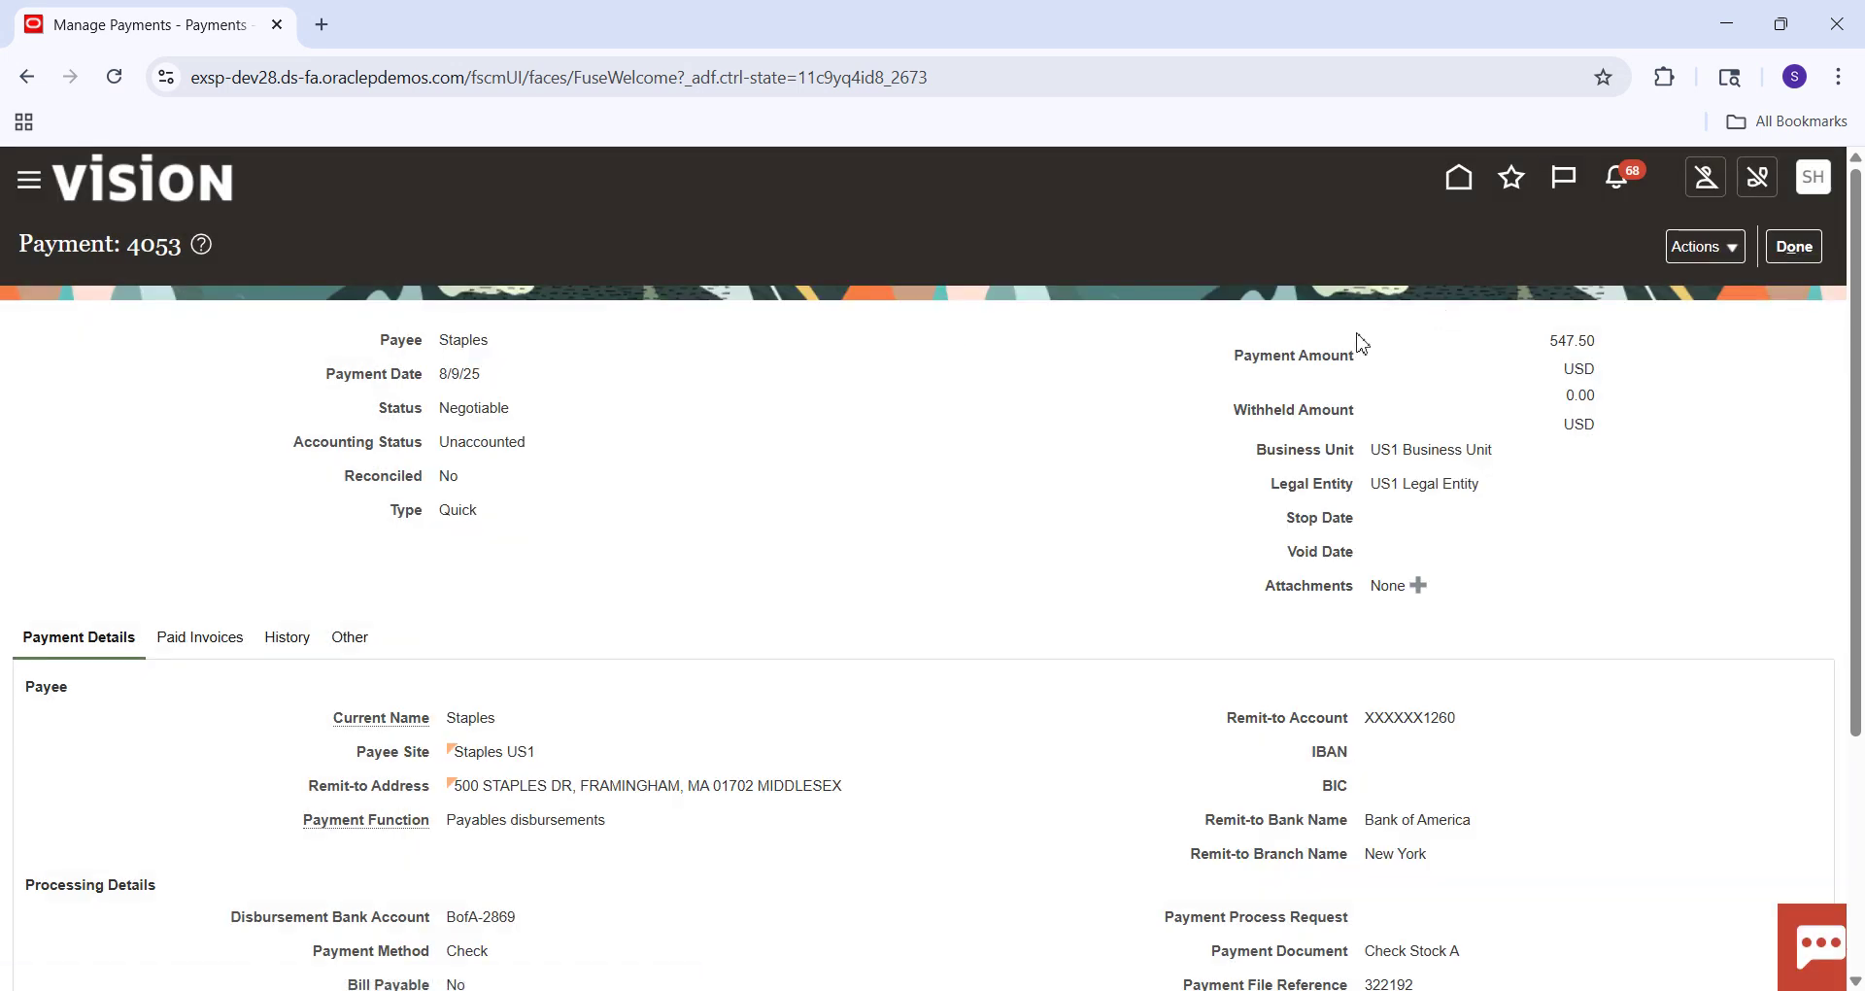
pyautogui.click(1791, 249)
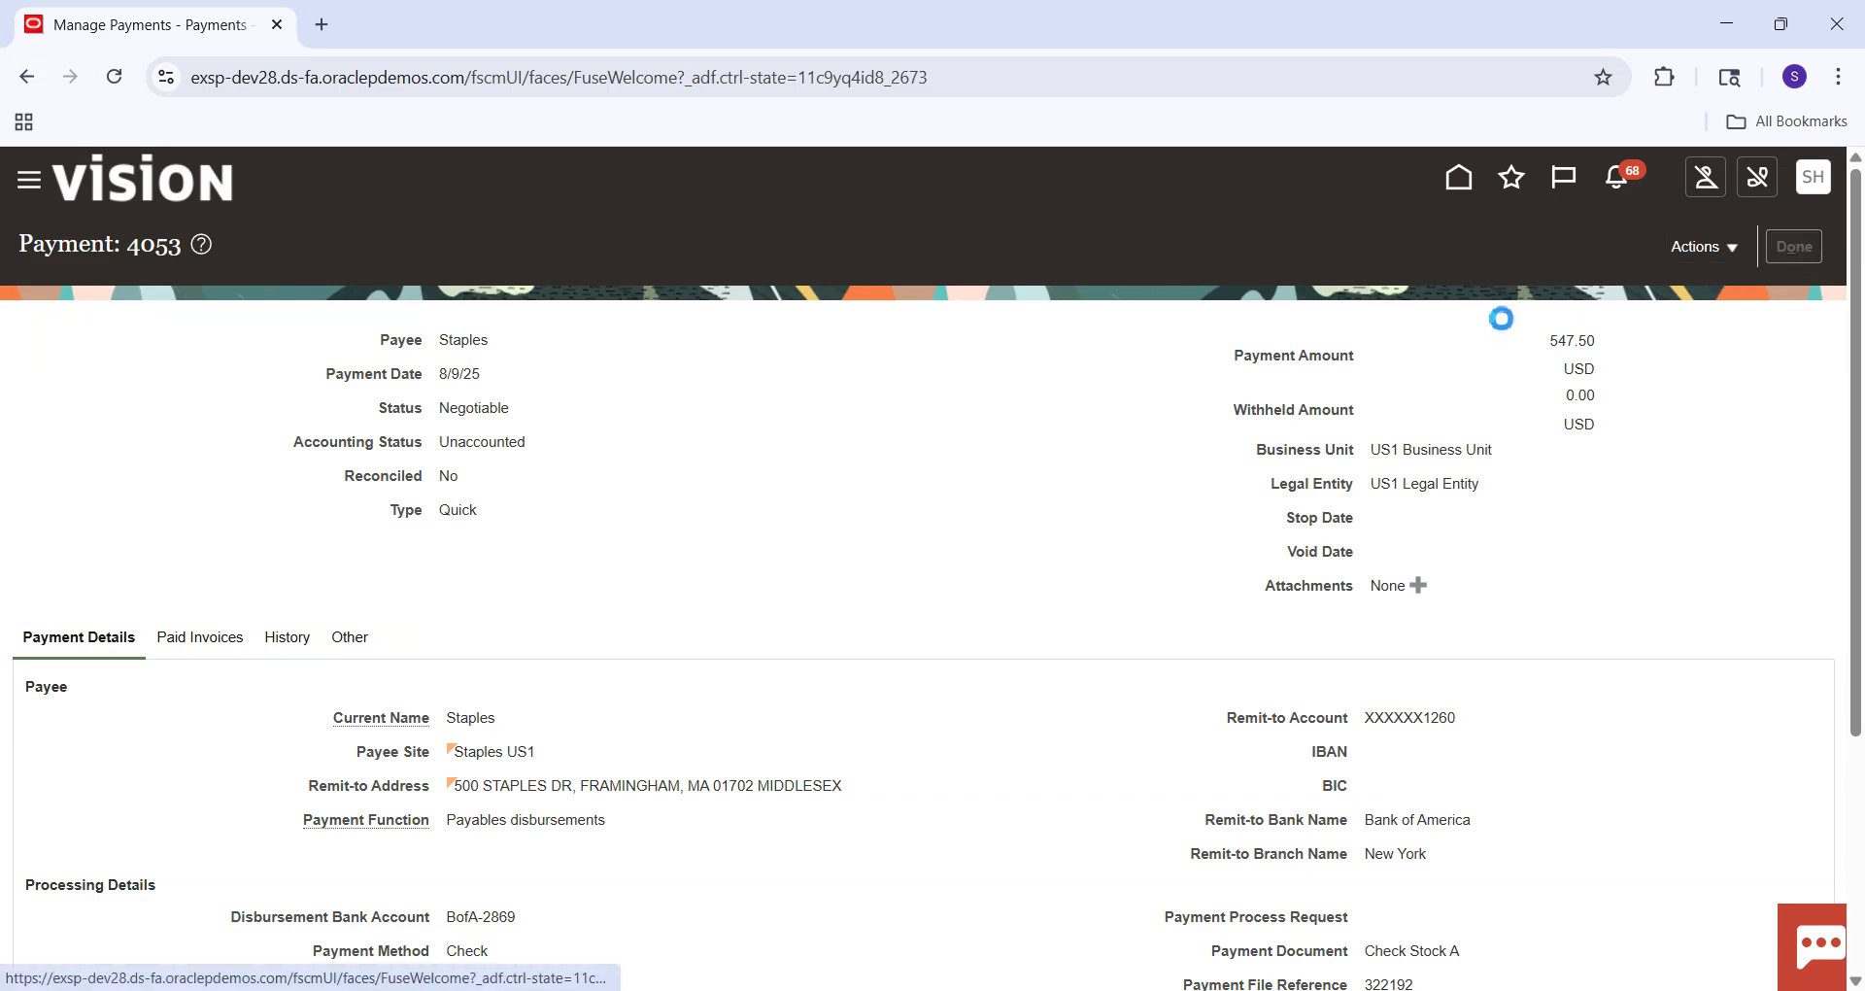
pyautogui.click(1469, 200)
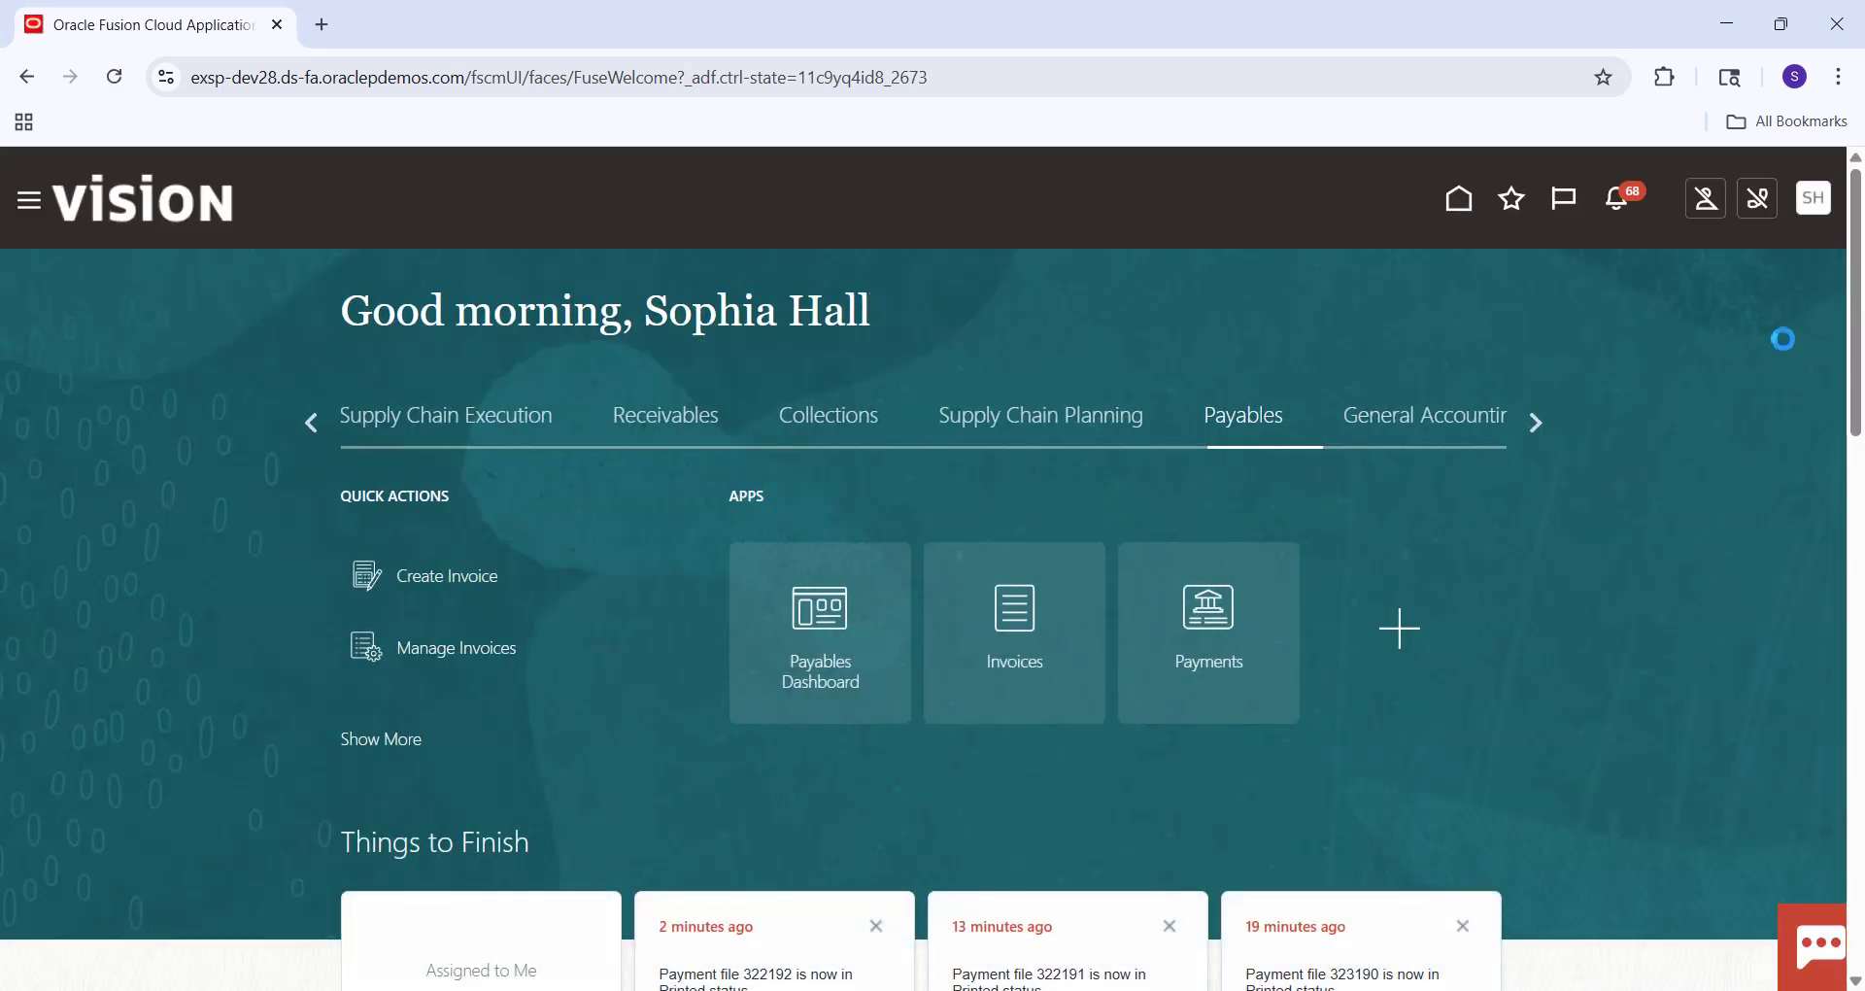
# Open Manage Implementation Projects from the Setup and Maintenance tasks.
pyautogui.click(1823, 212)
pyautogui.click(1409, 564)
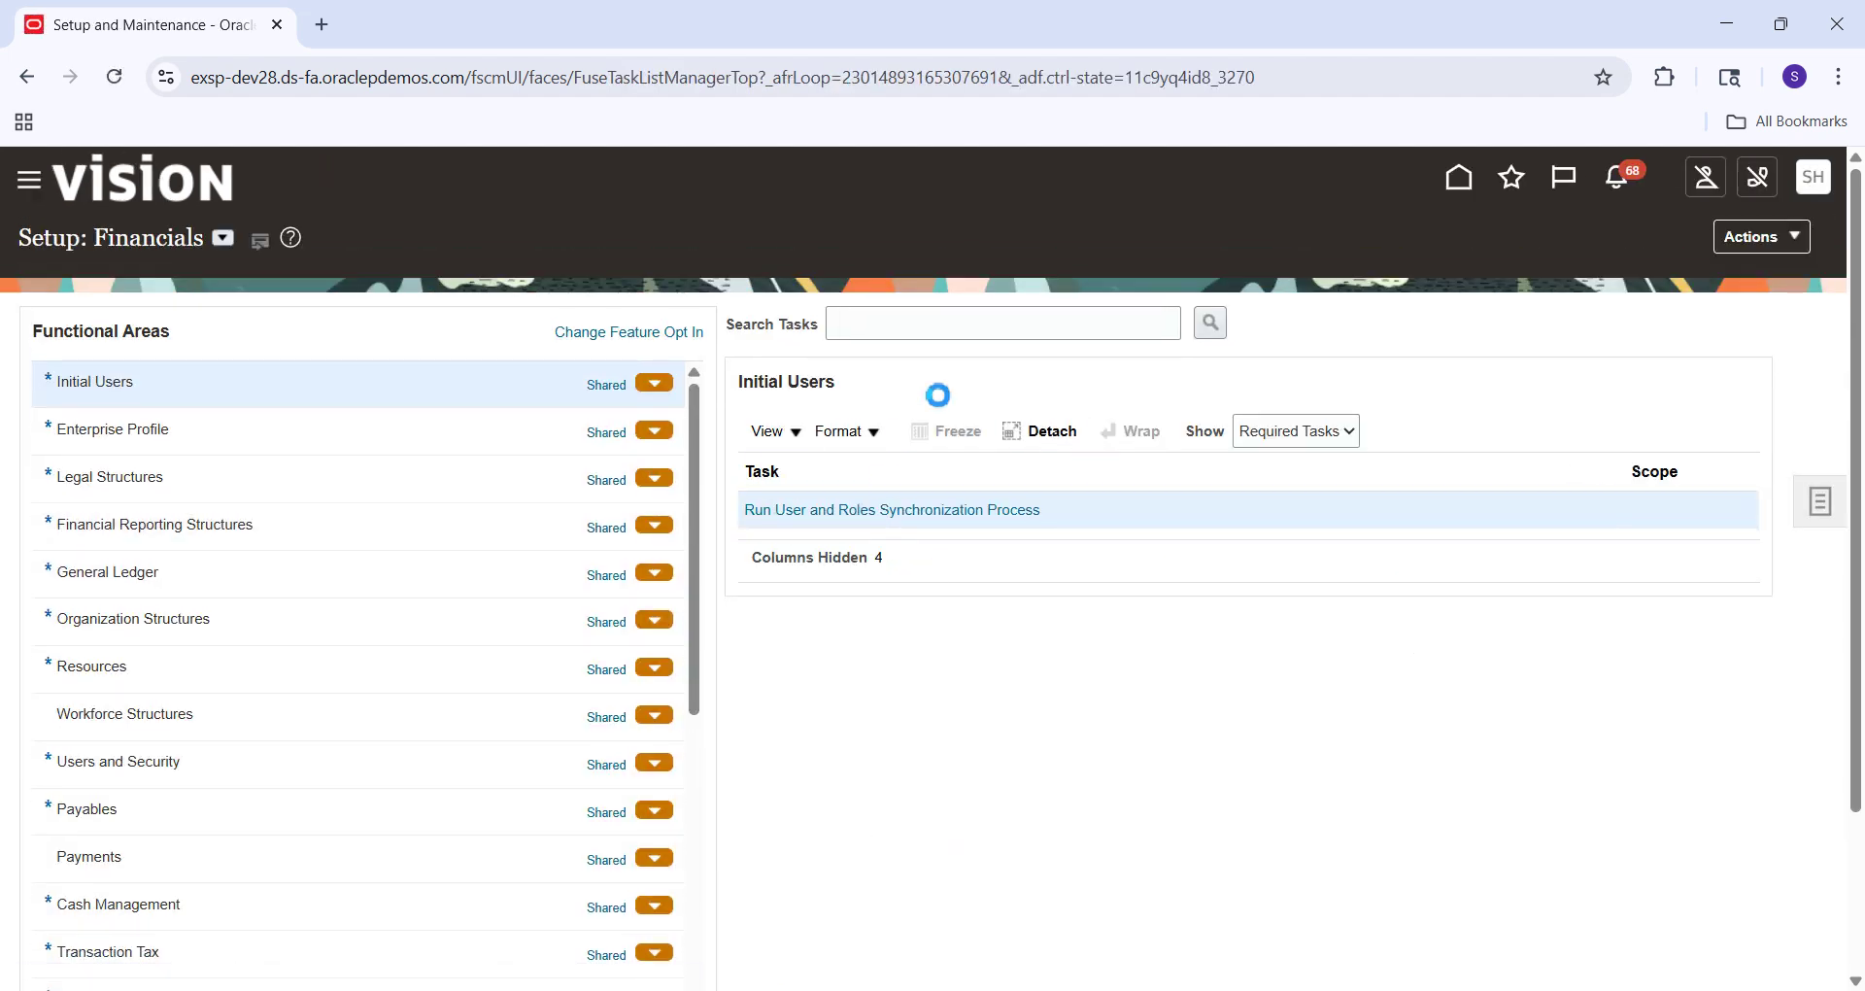
pyautogui.click(1822, 512)
pyautogui.click(1699, 321)
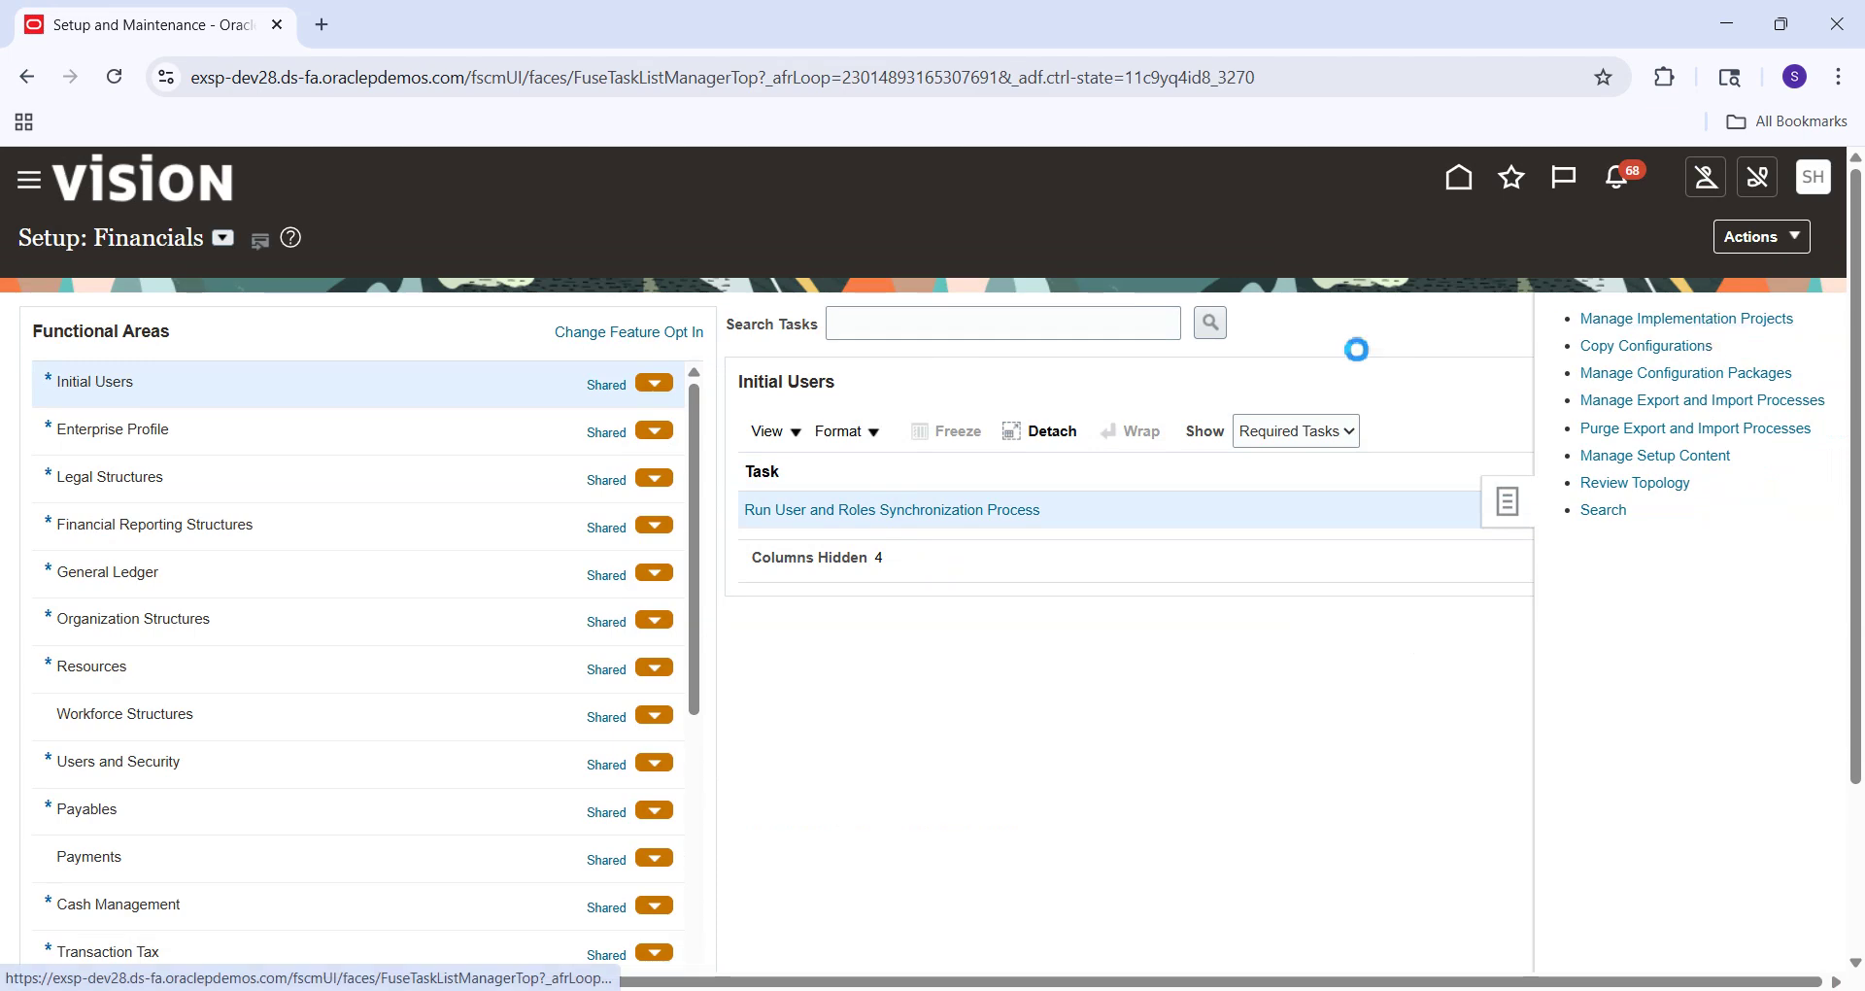
# Search implementation projects by name 'SM' and open SM Implementation Project.
pyautogui.click(274, 363)
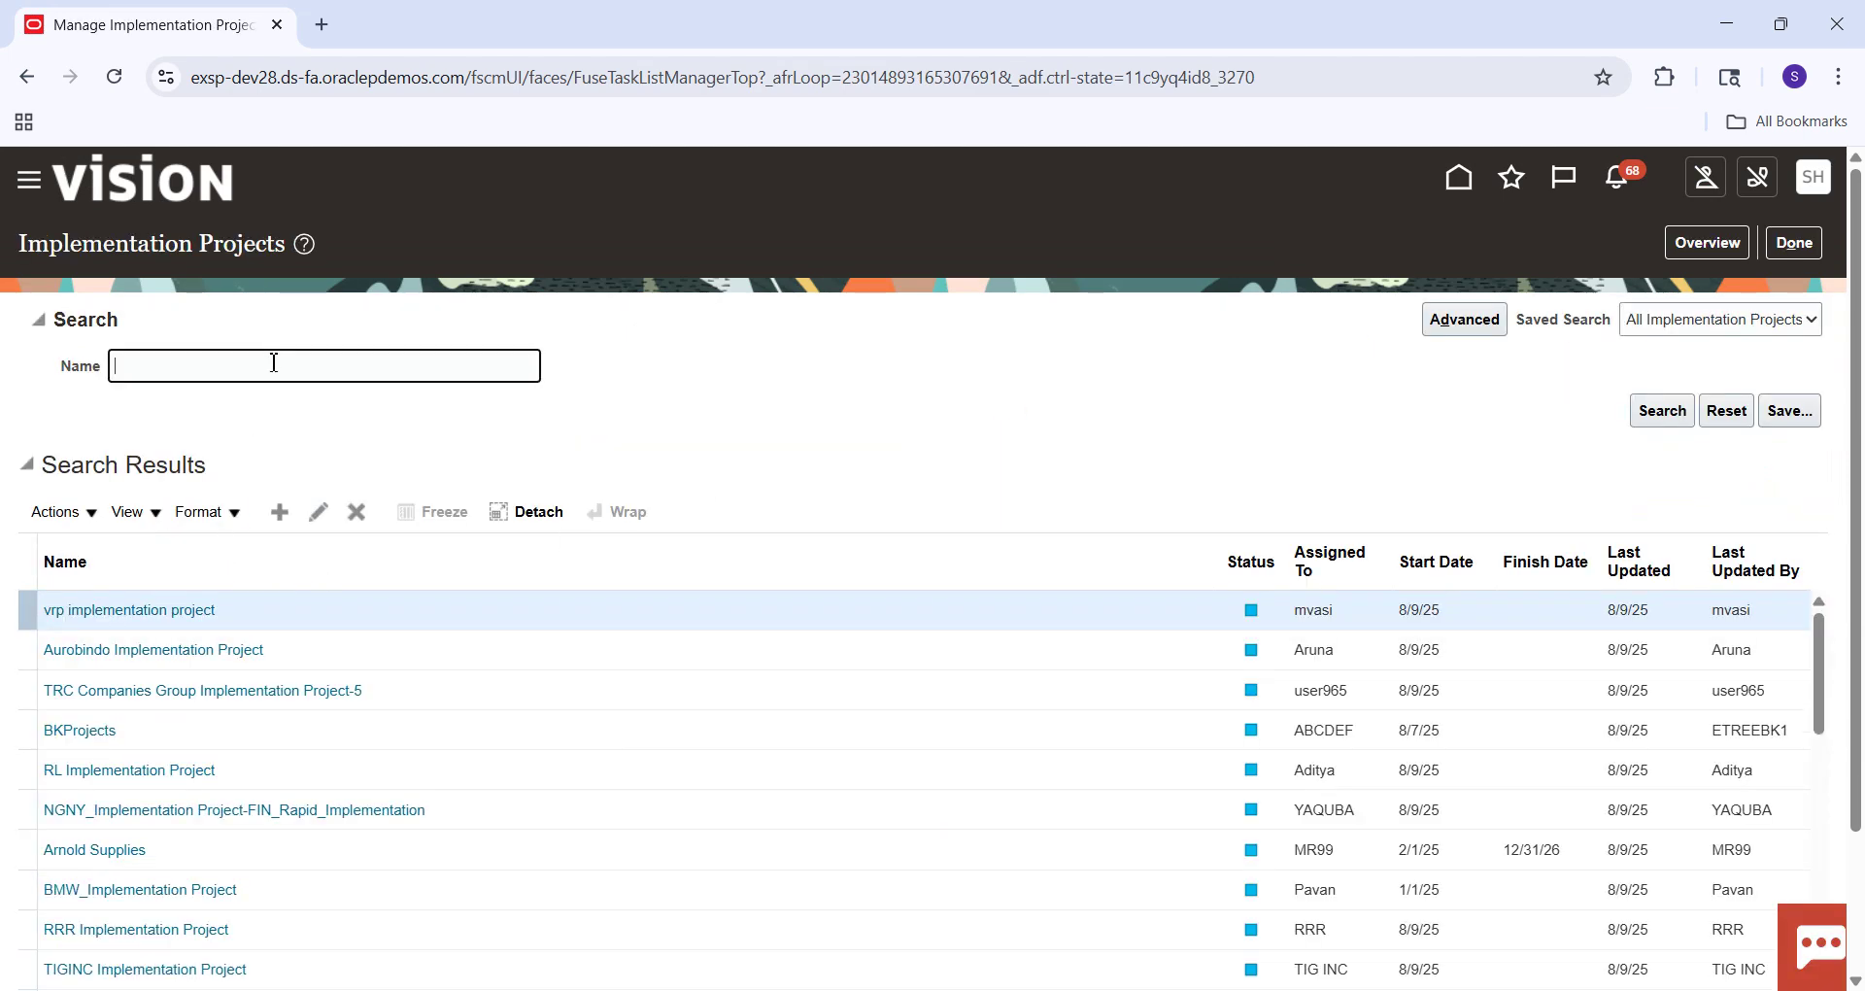
pyautogui.press('capslock')
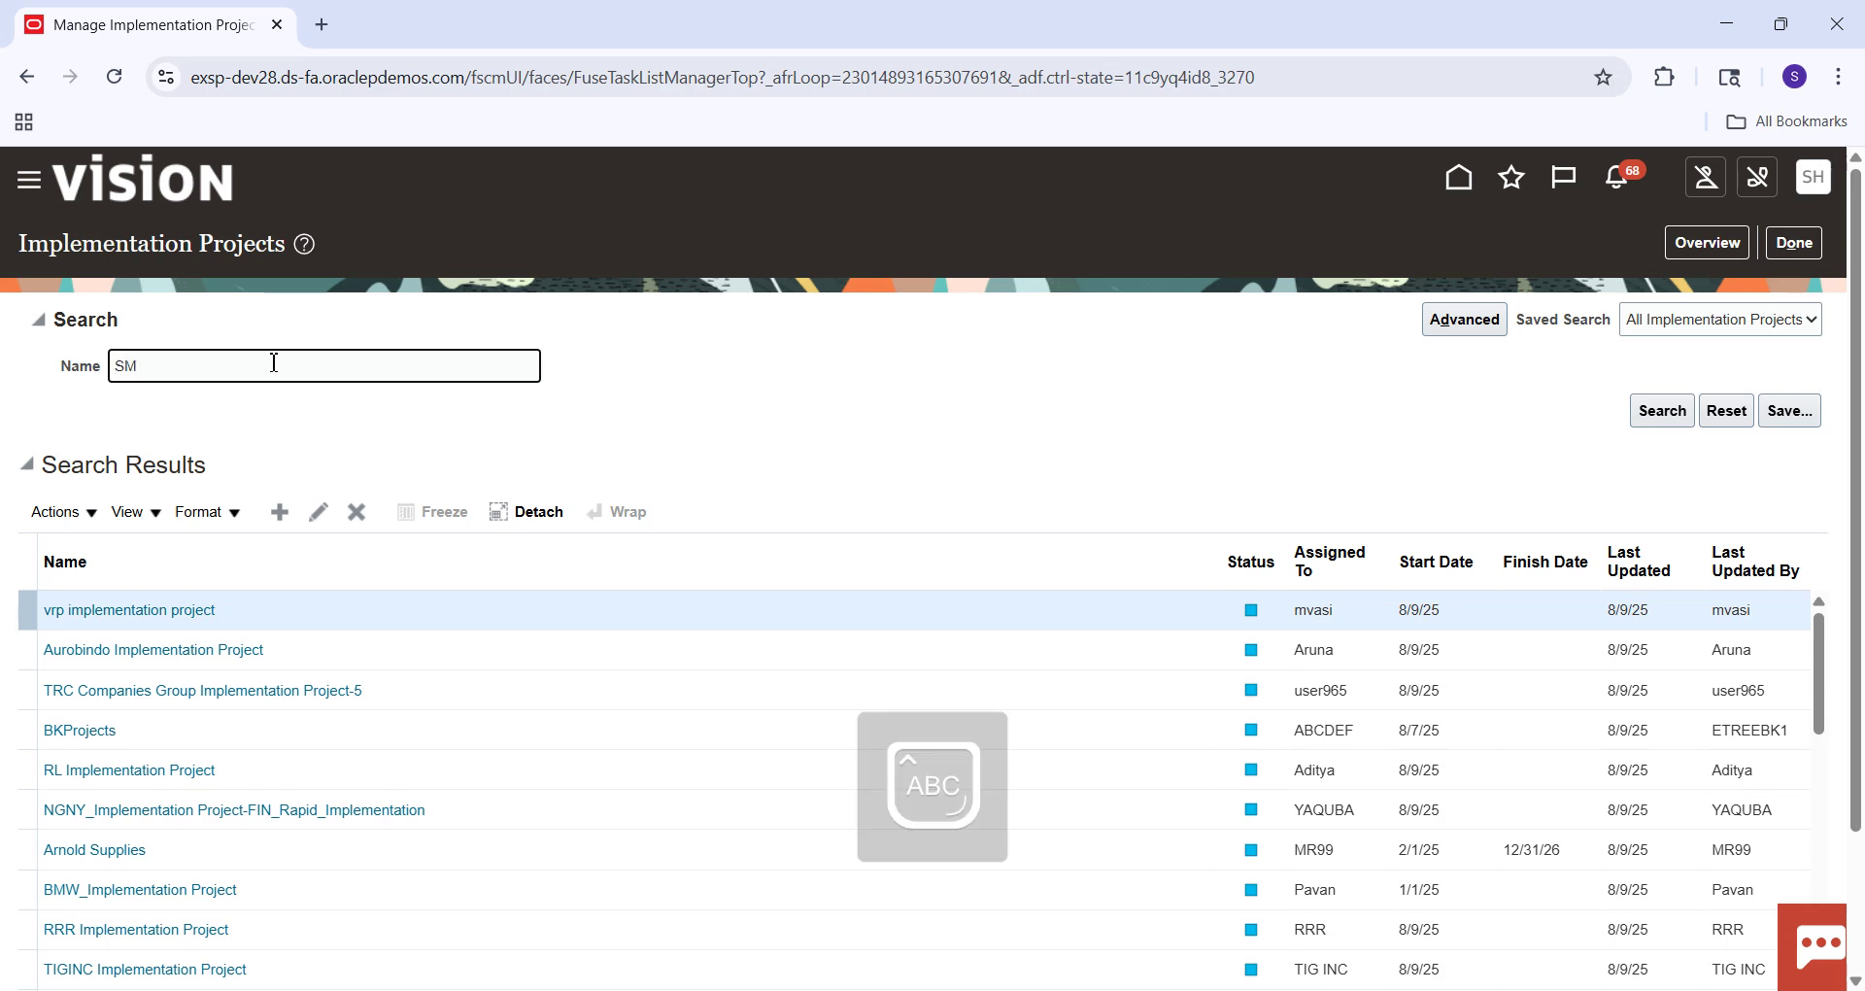
pyautogui.press('Return')
pyautogui.click(171, 610)
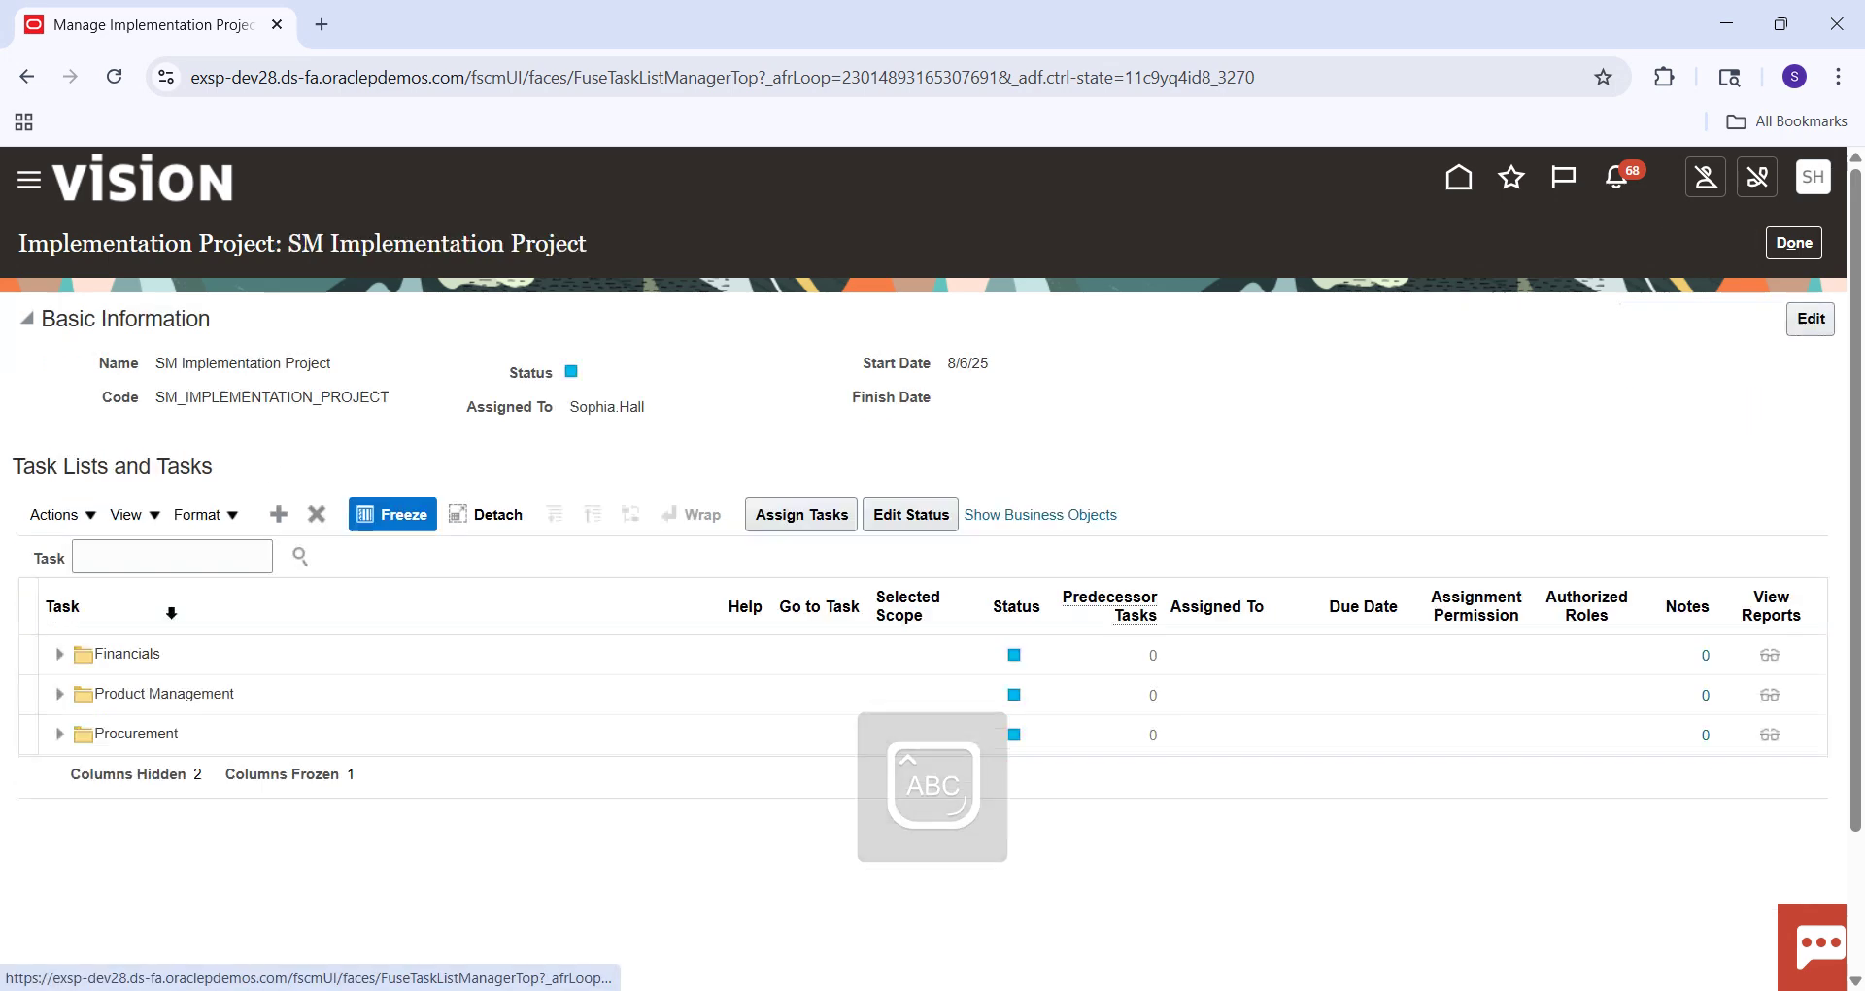
# Search the project's tasks for 'Manage%Common' and find Manage Common Options for Payables and Procurement.
pyautogui.click(175, 561)
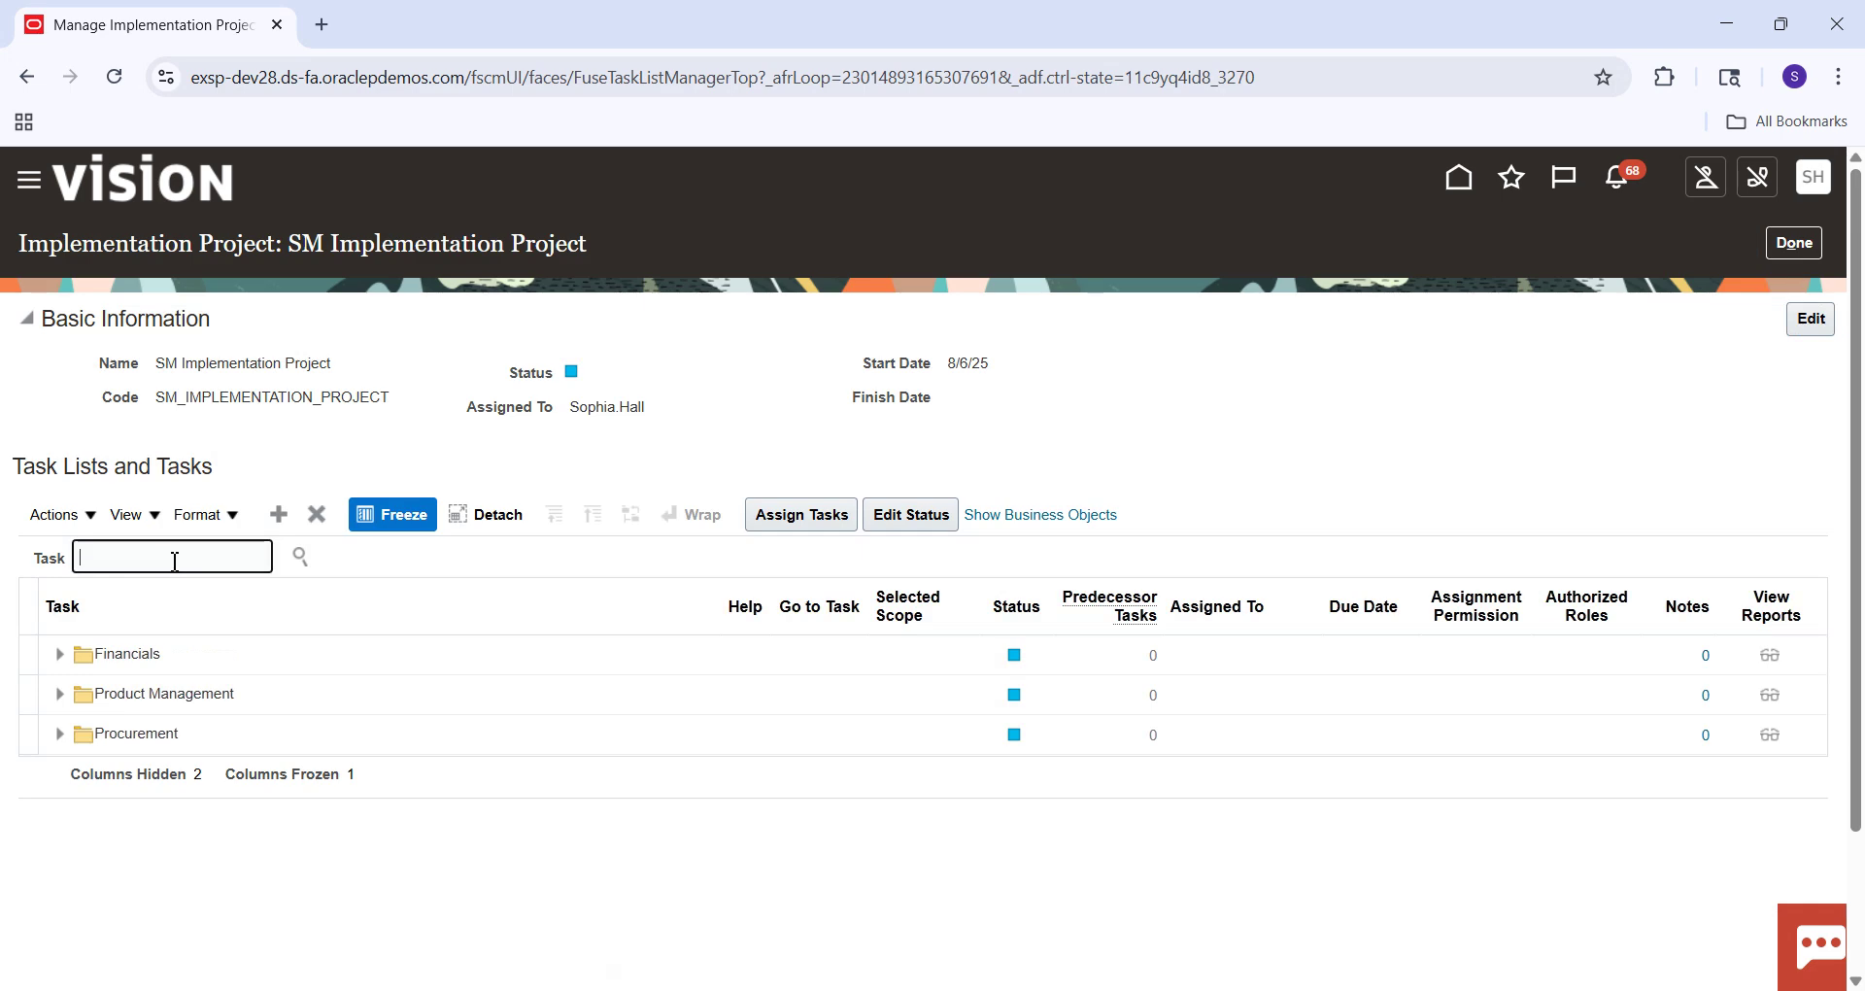
pyautogui.write('M')
pyautogui.press('capslock')
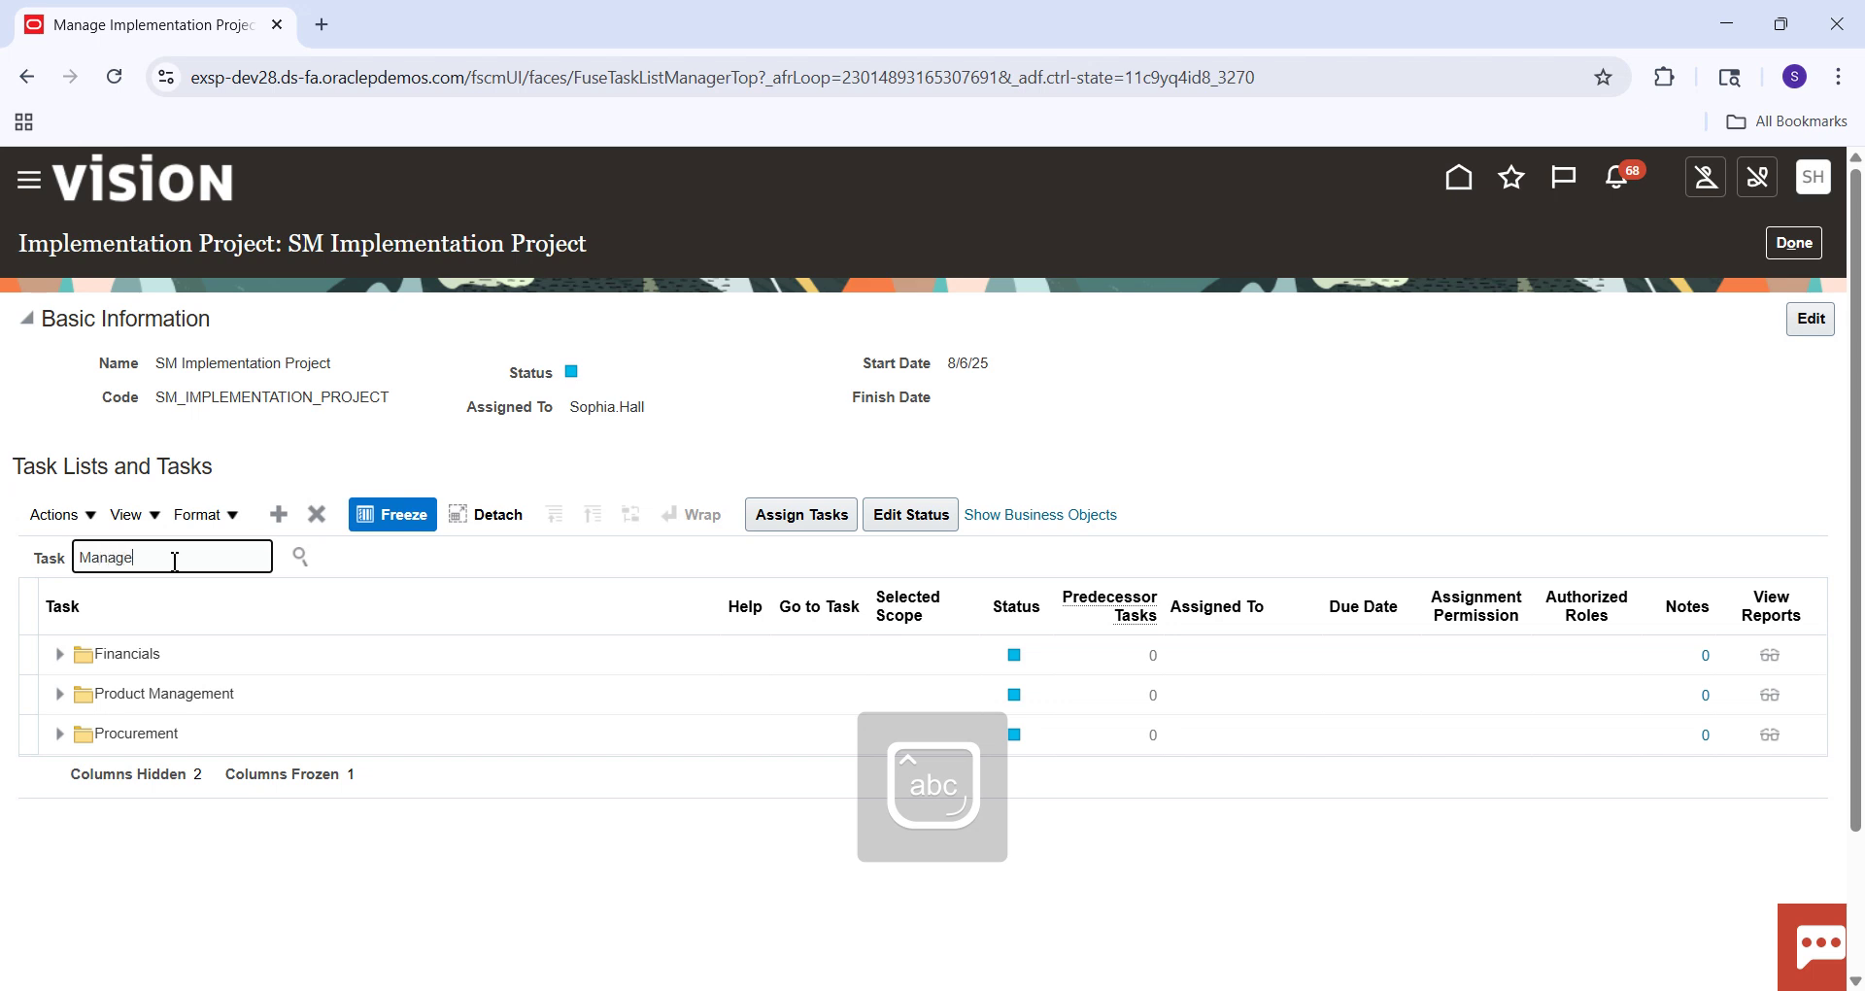
pyautogui.write('anage%Common%')
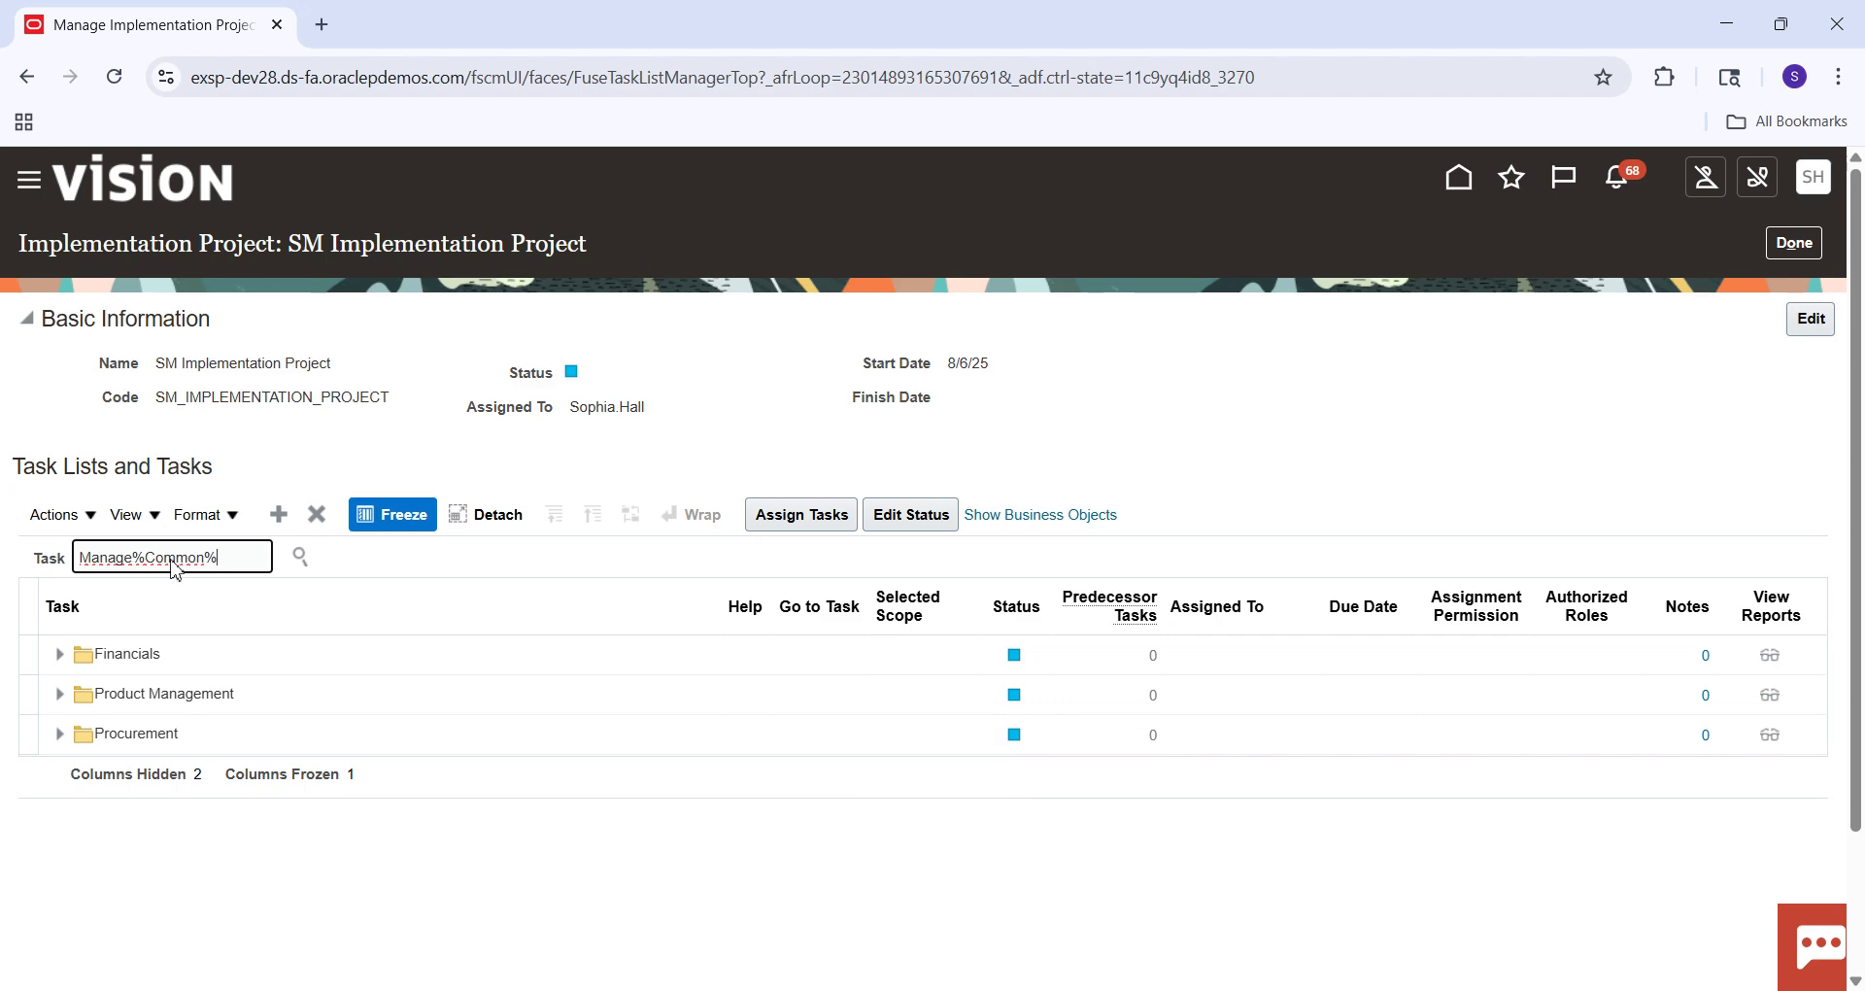
pyautogui.press('Return')
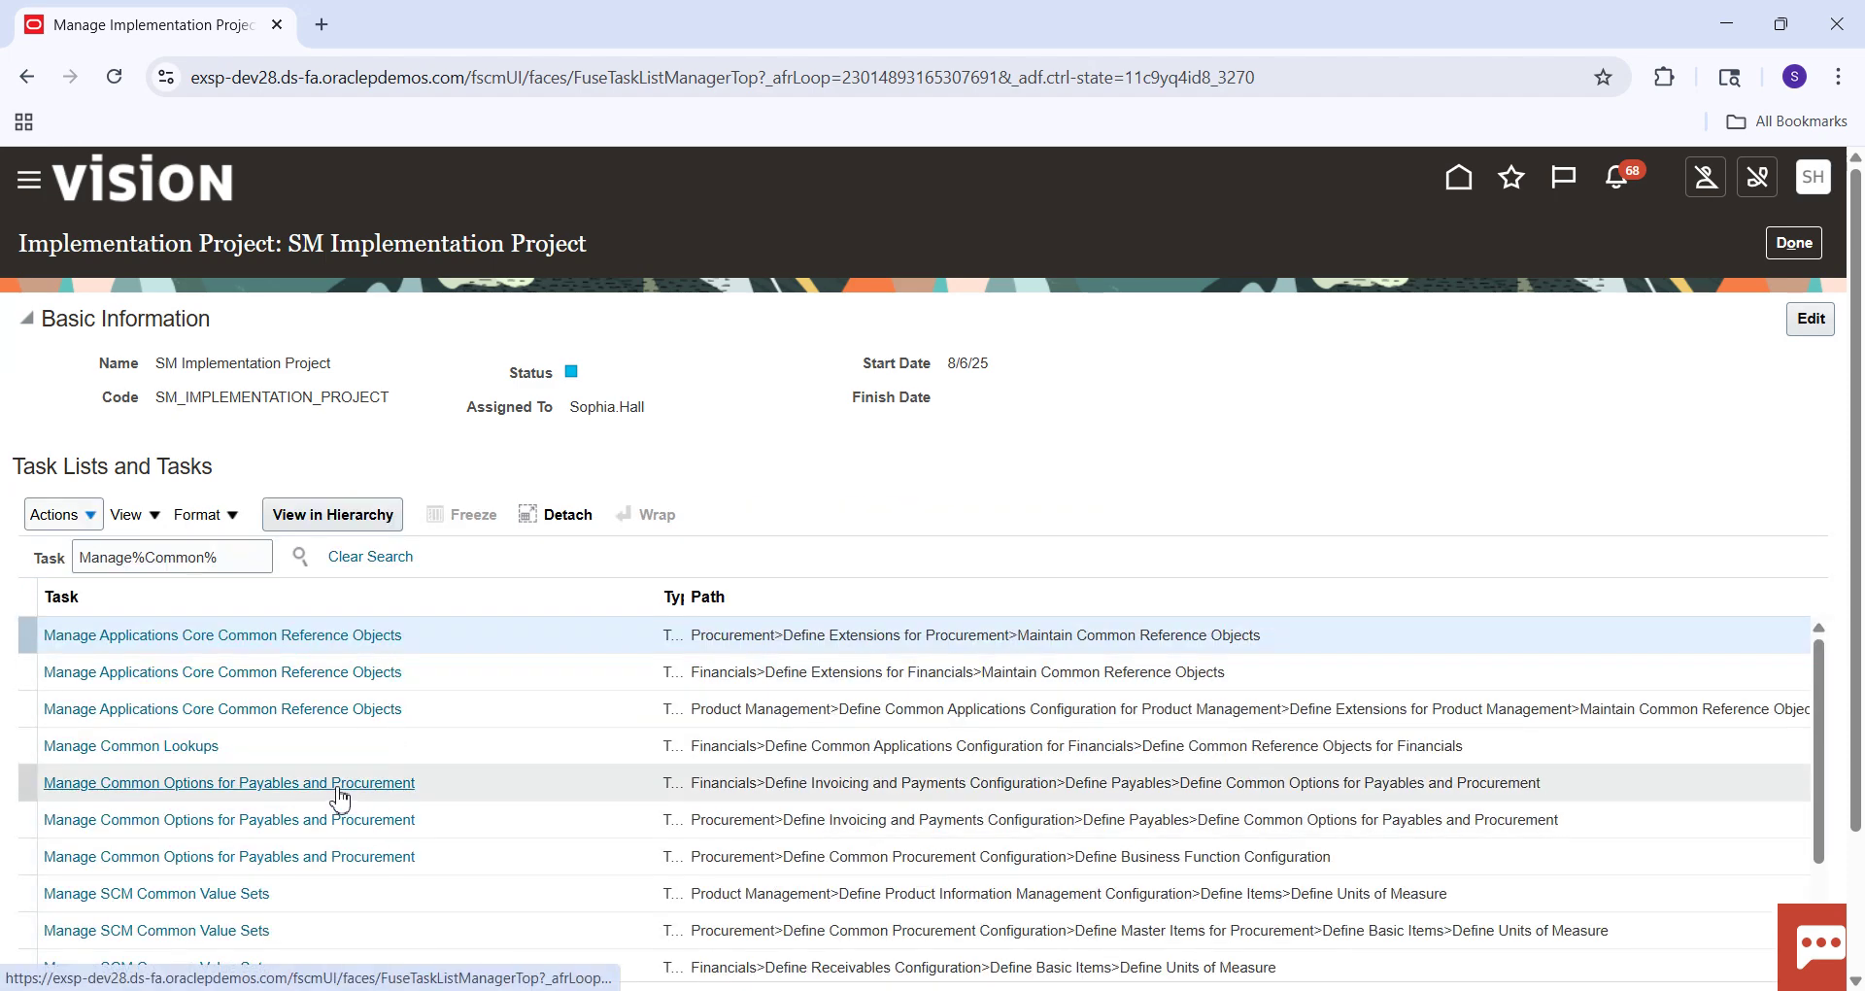
pyautogui.click(338, 785)
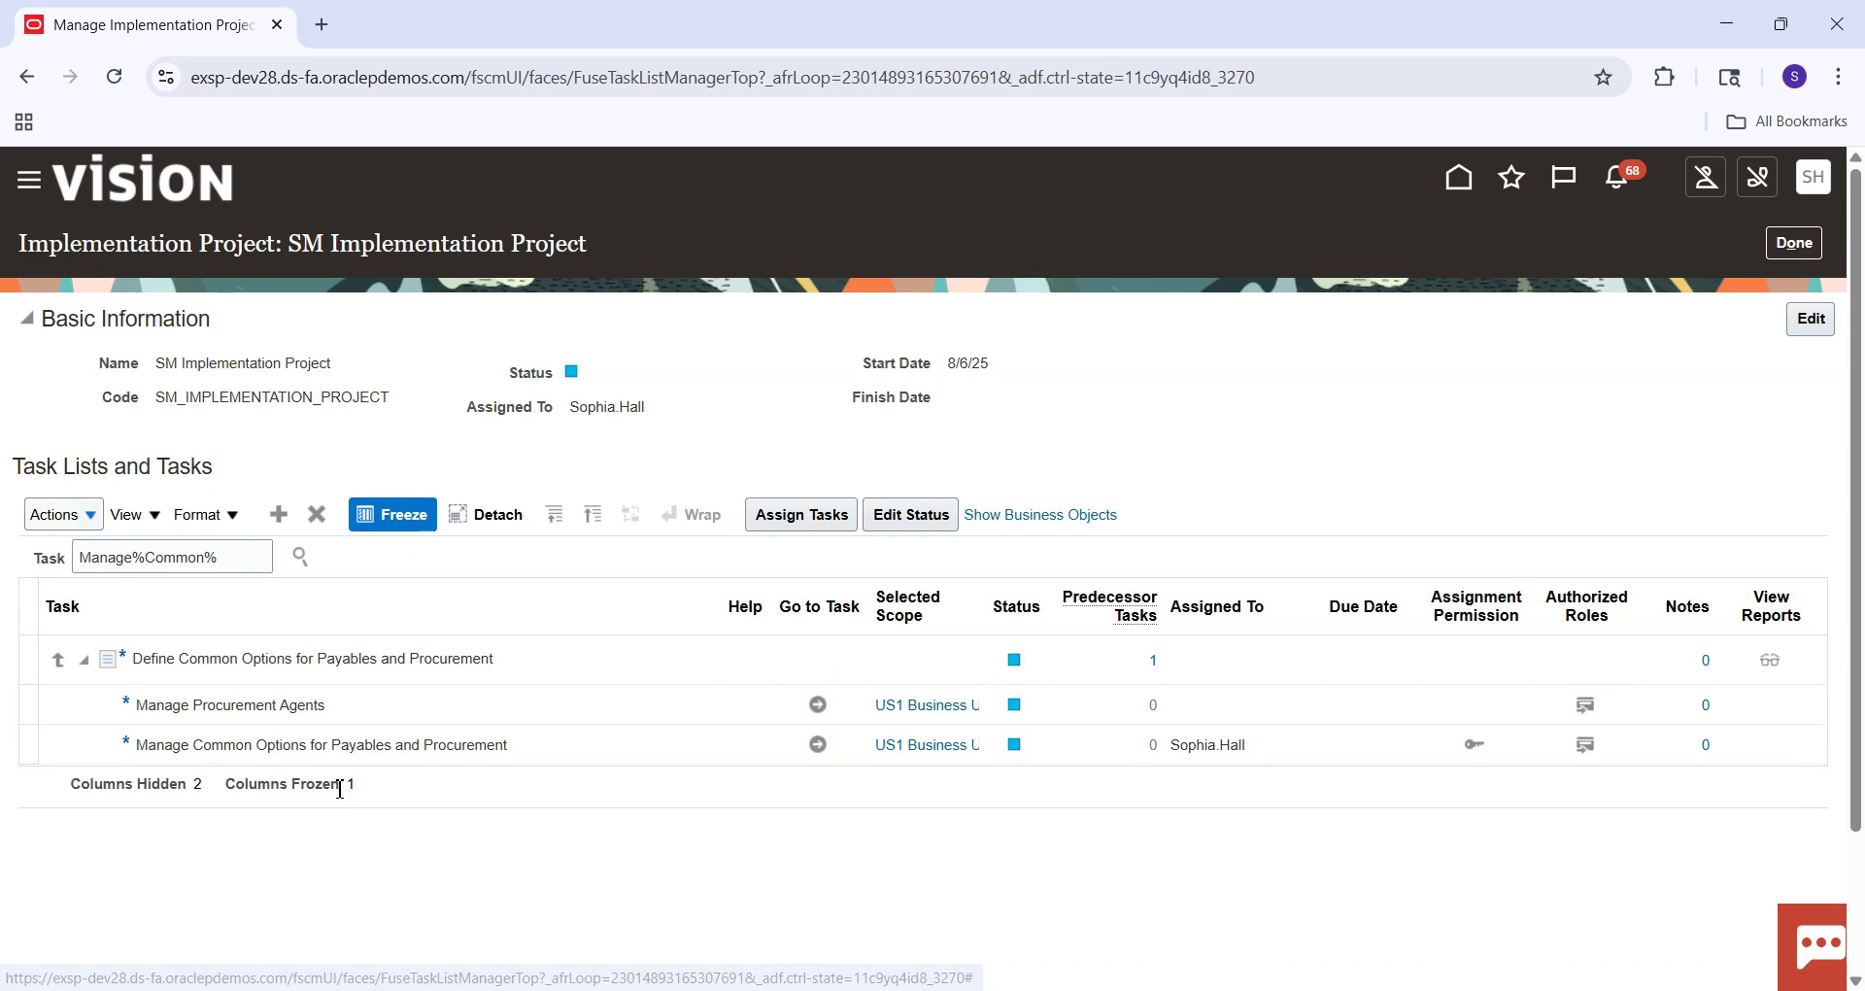
# Set Offset Segments to 'All segments, except natural account', save and close, and leave the task list.
pyautogui.click(819, 745)
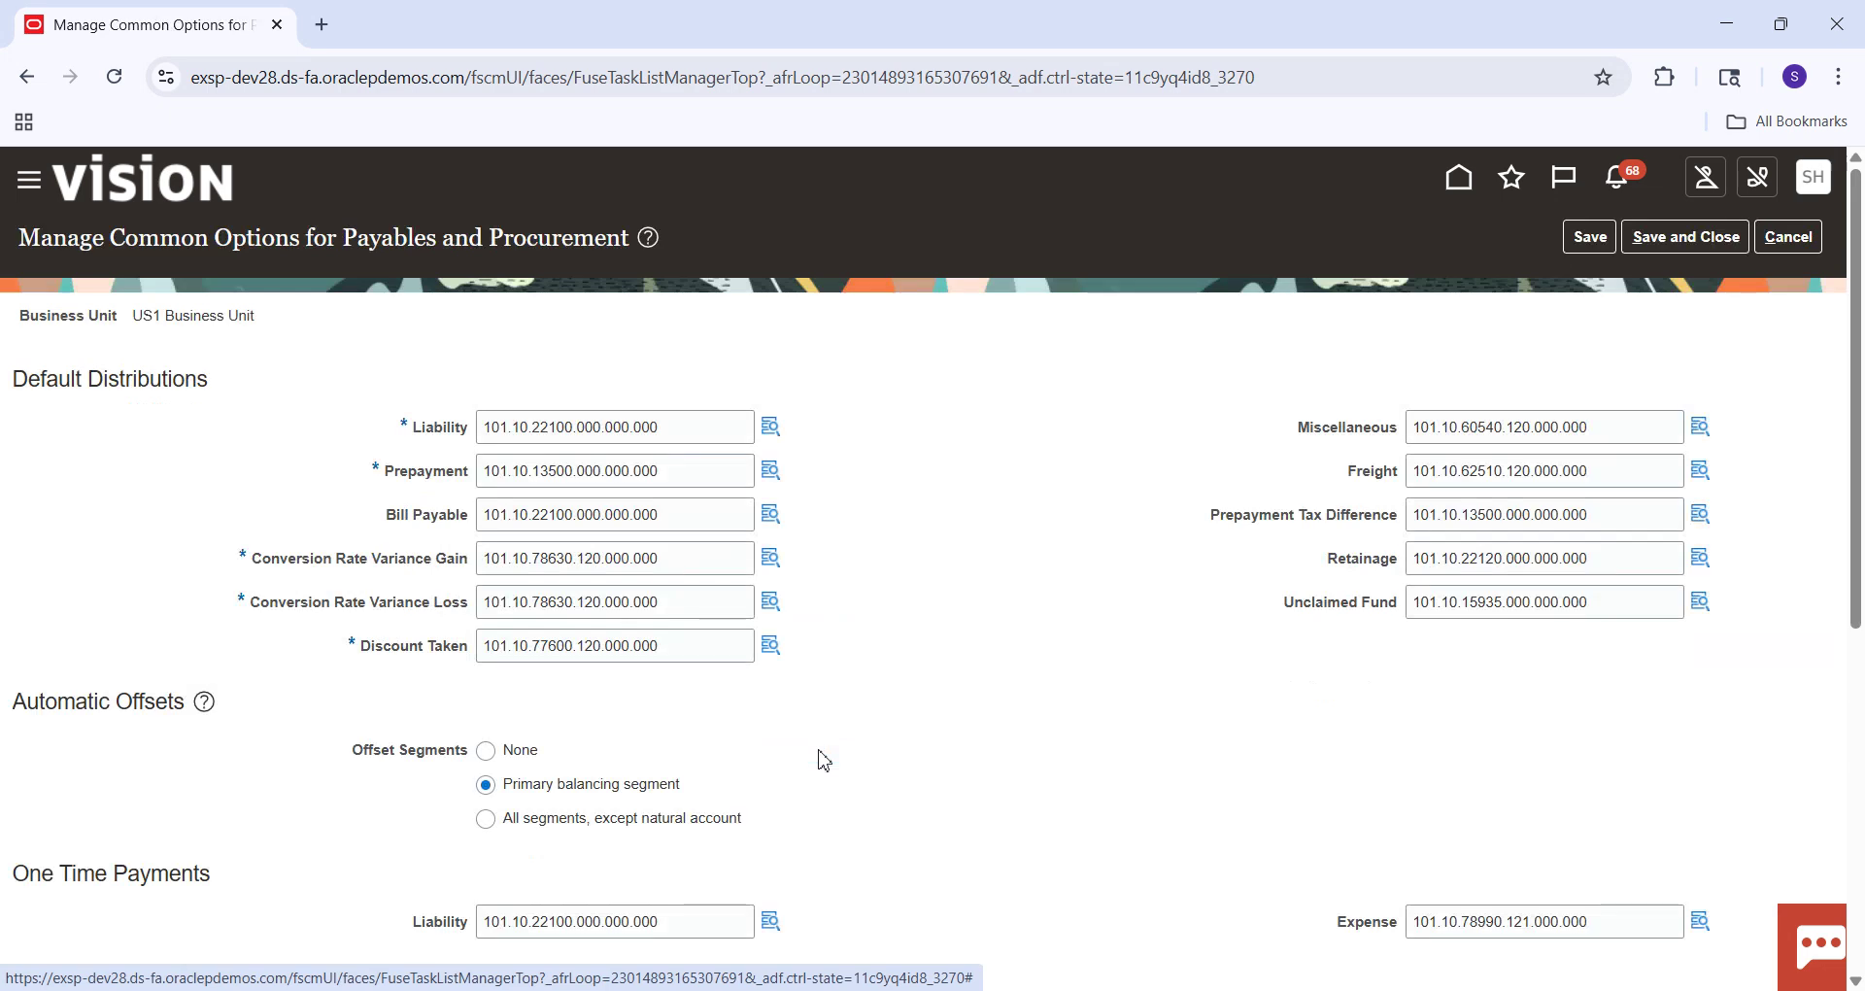
pyautogui.click(489, 821)
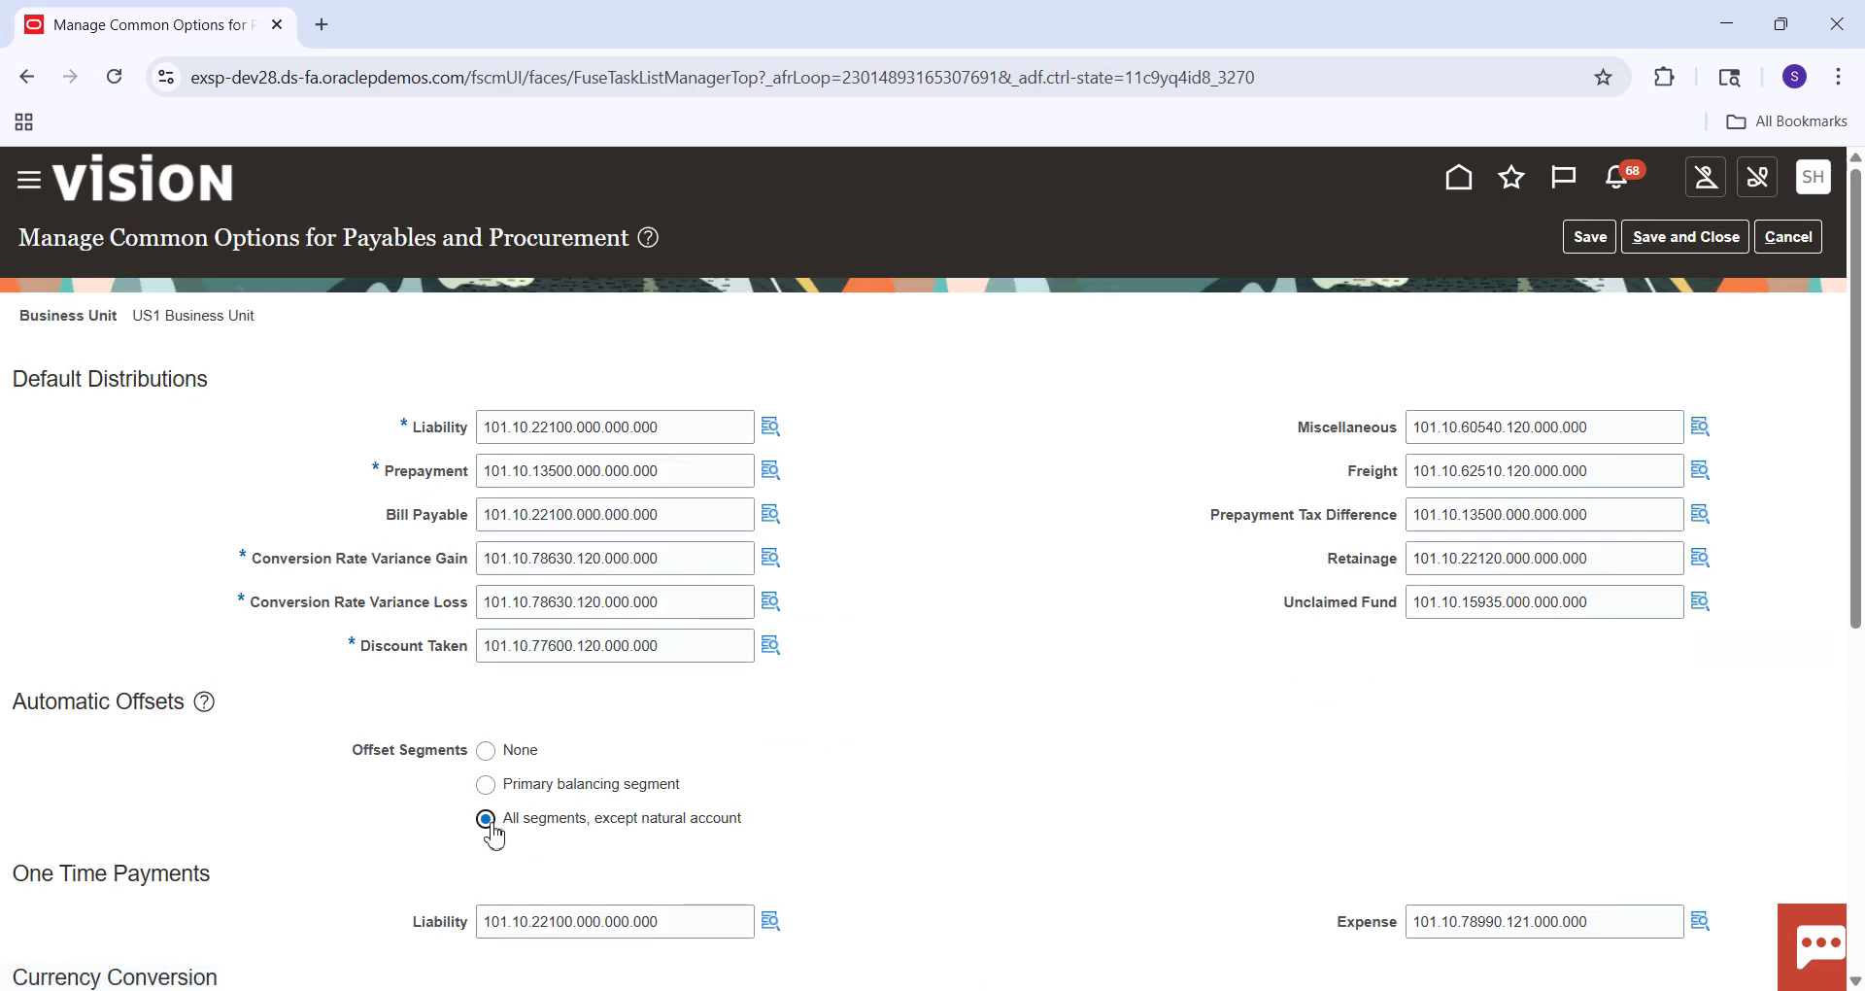
pyautogui.click(1693, 248)
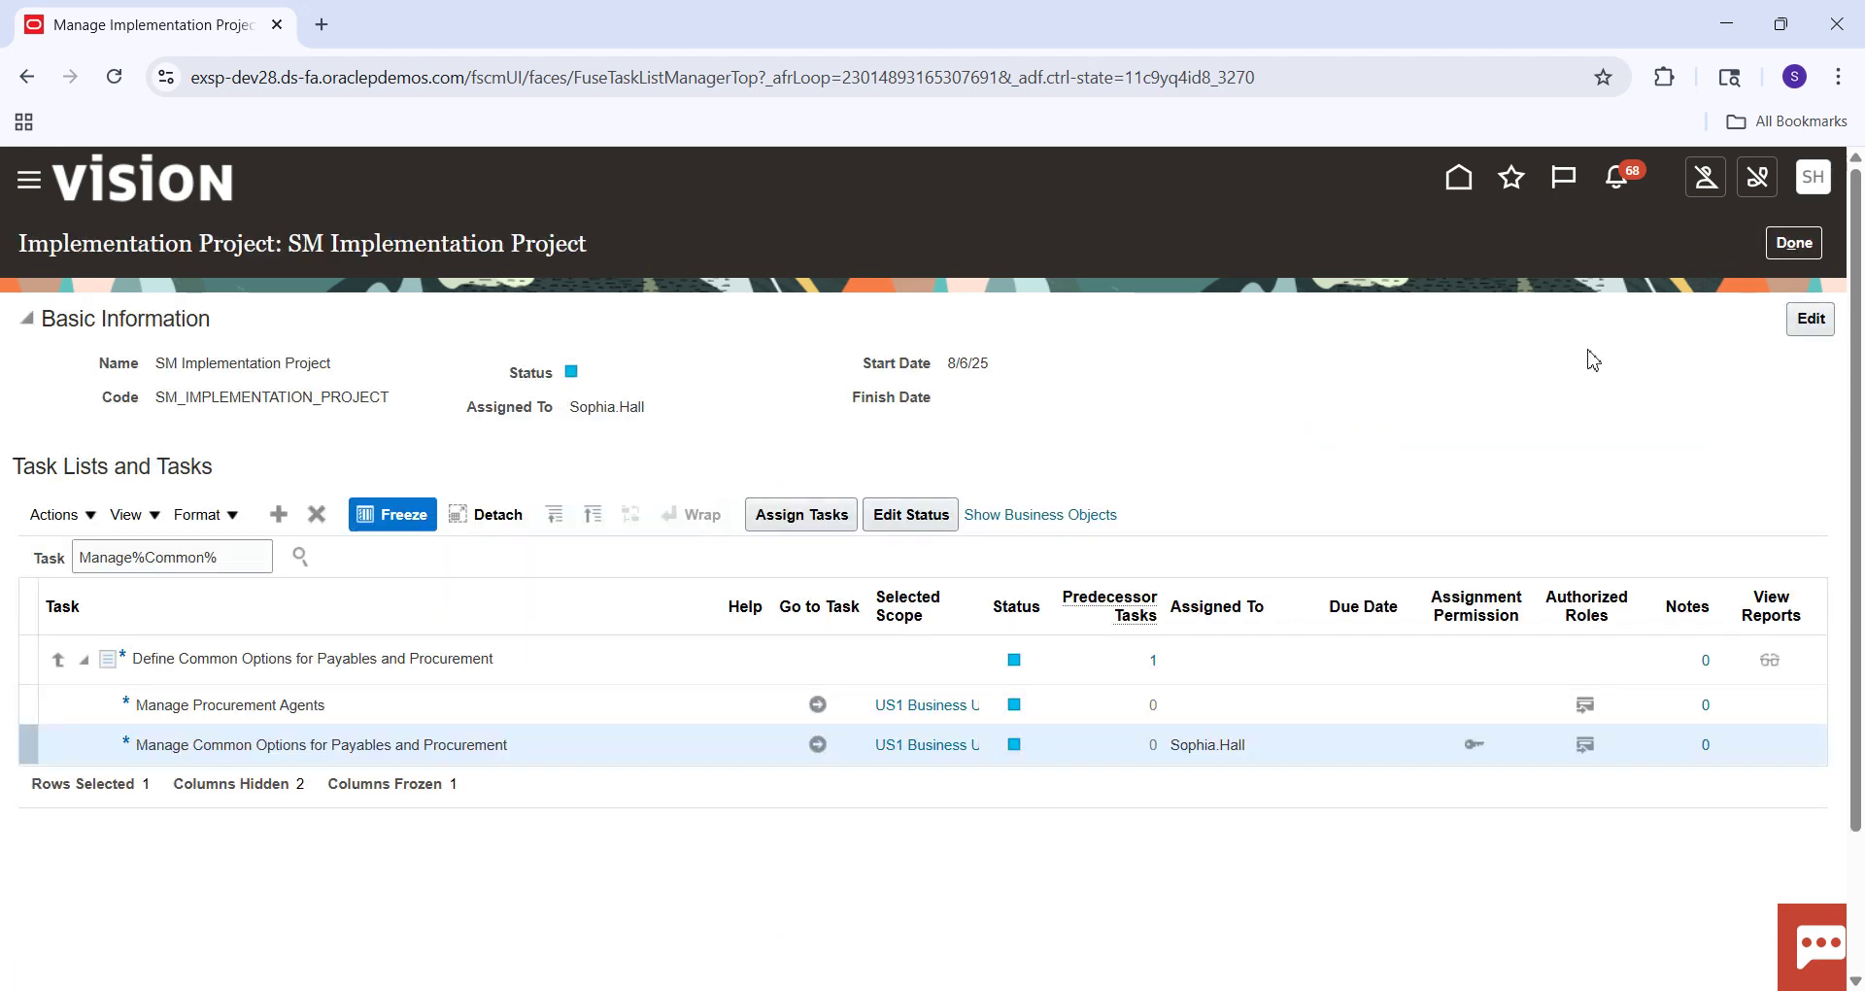
pyautogui.click(1795, 243)
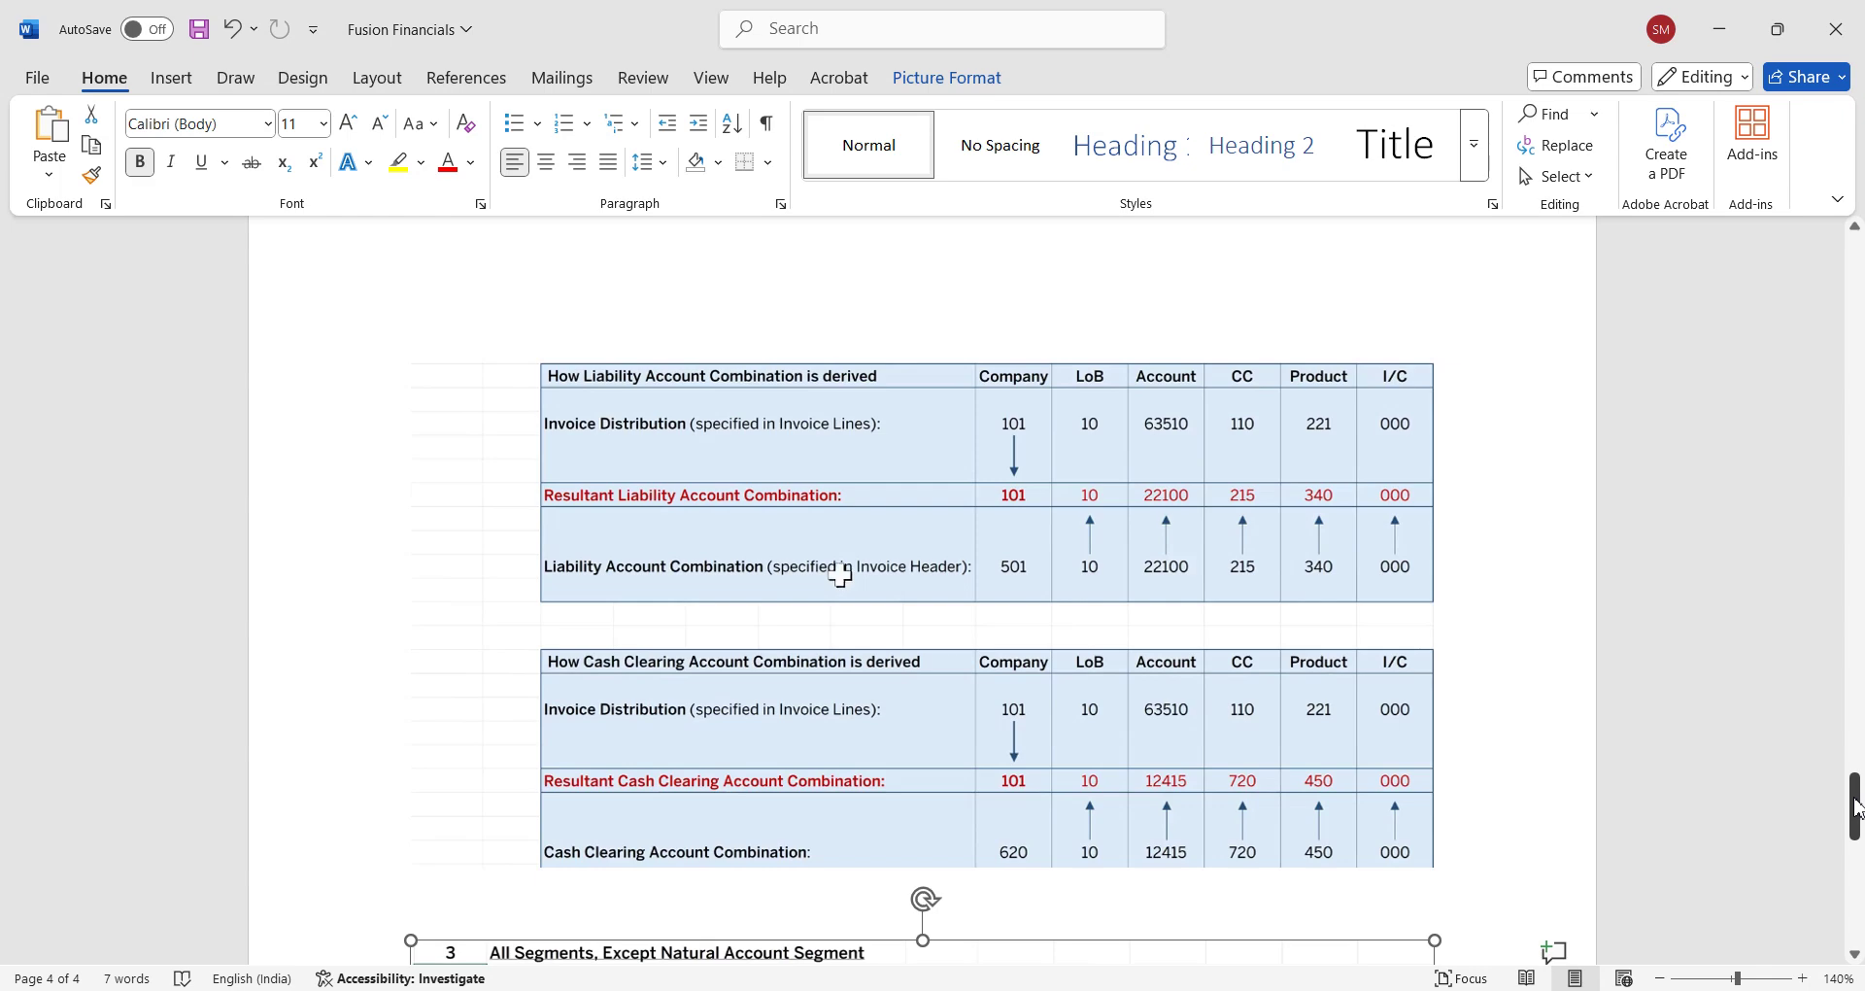
pyautogui.moveTo(1855, 806); pyautogui.dragTo(1855, 879)
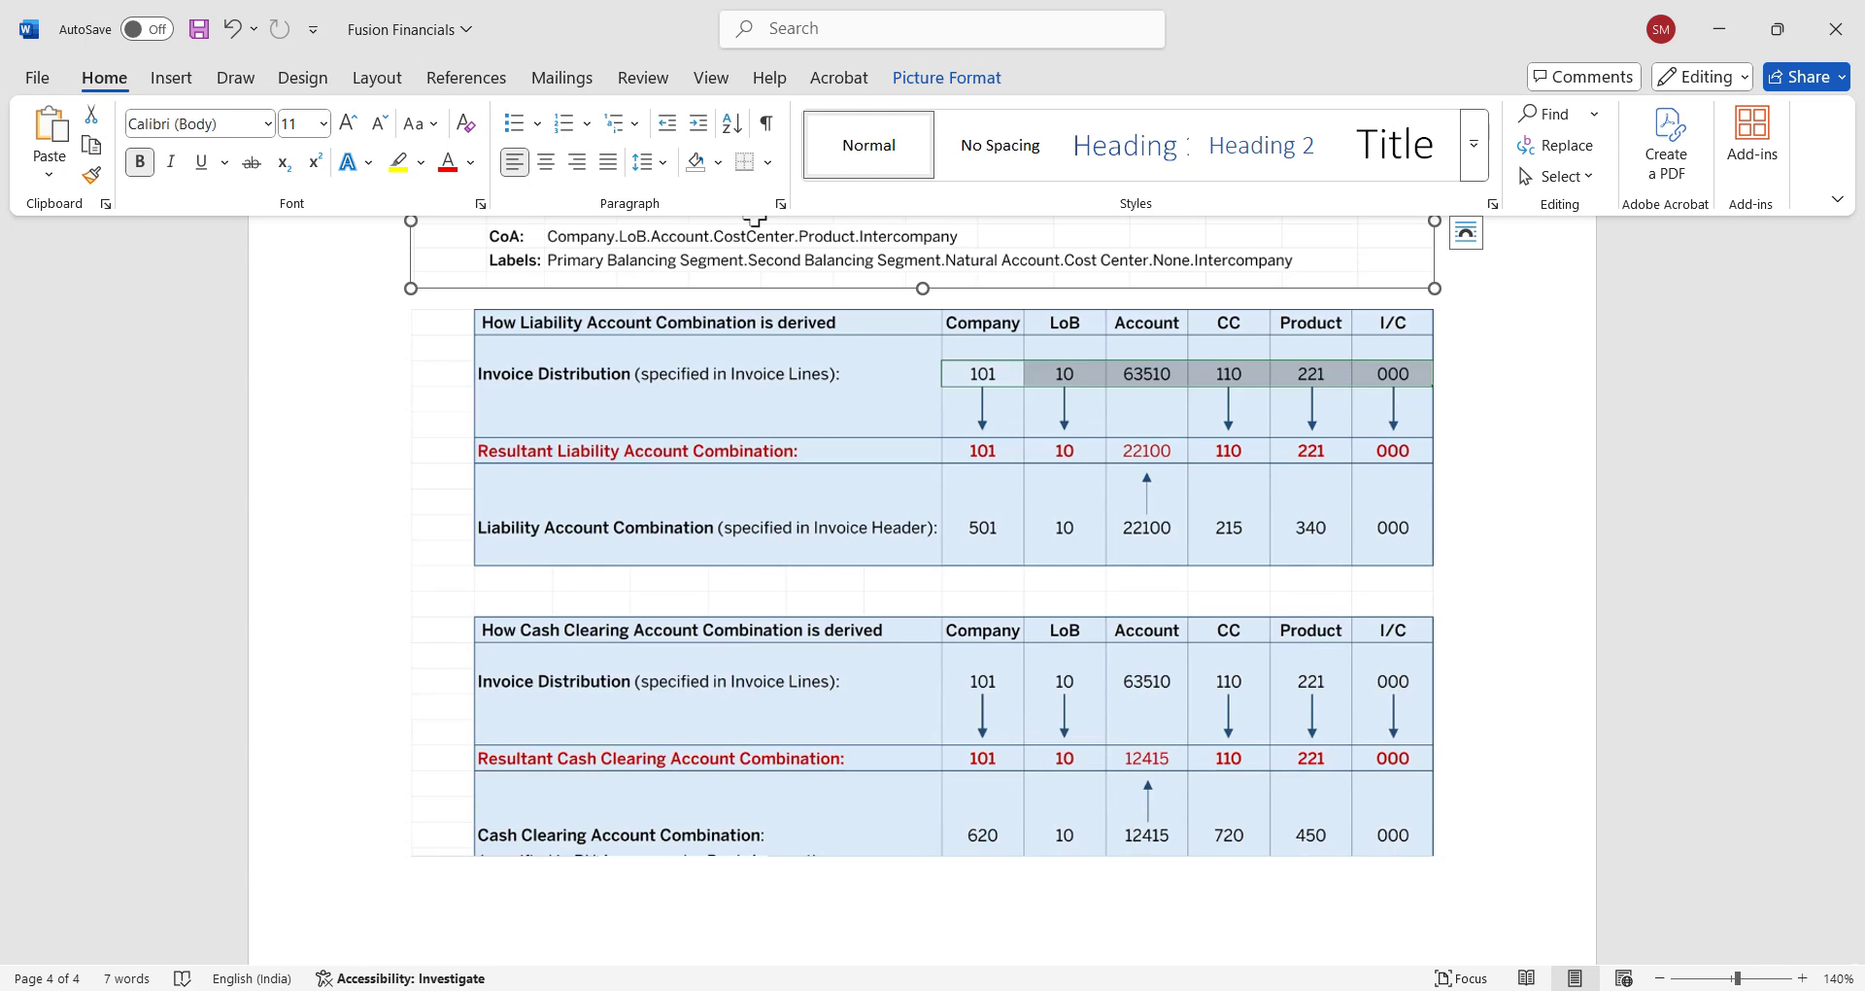
# Leave the implementation projects page and return to the Oracle home page.
pyautogui.moveTo(1042, 988)
pyautogui.click(1051, 902)
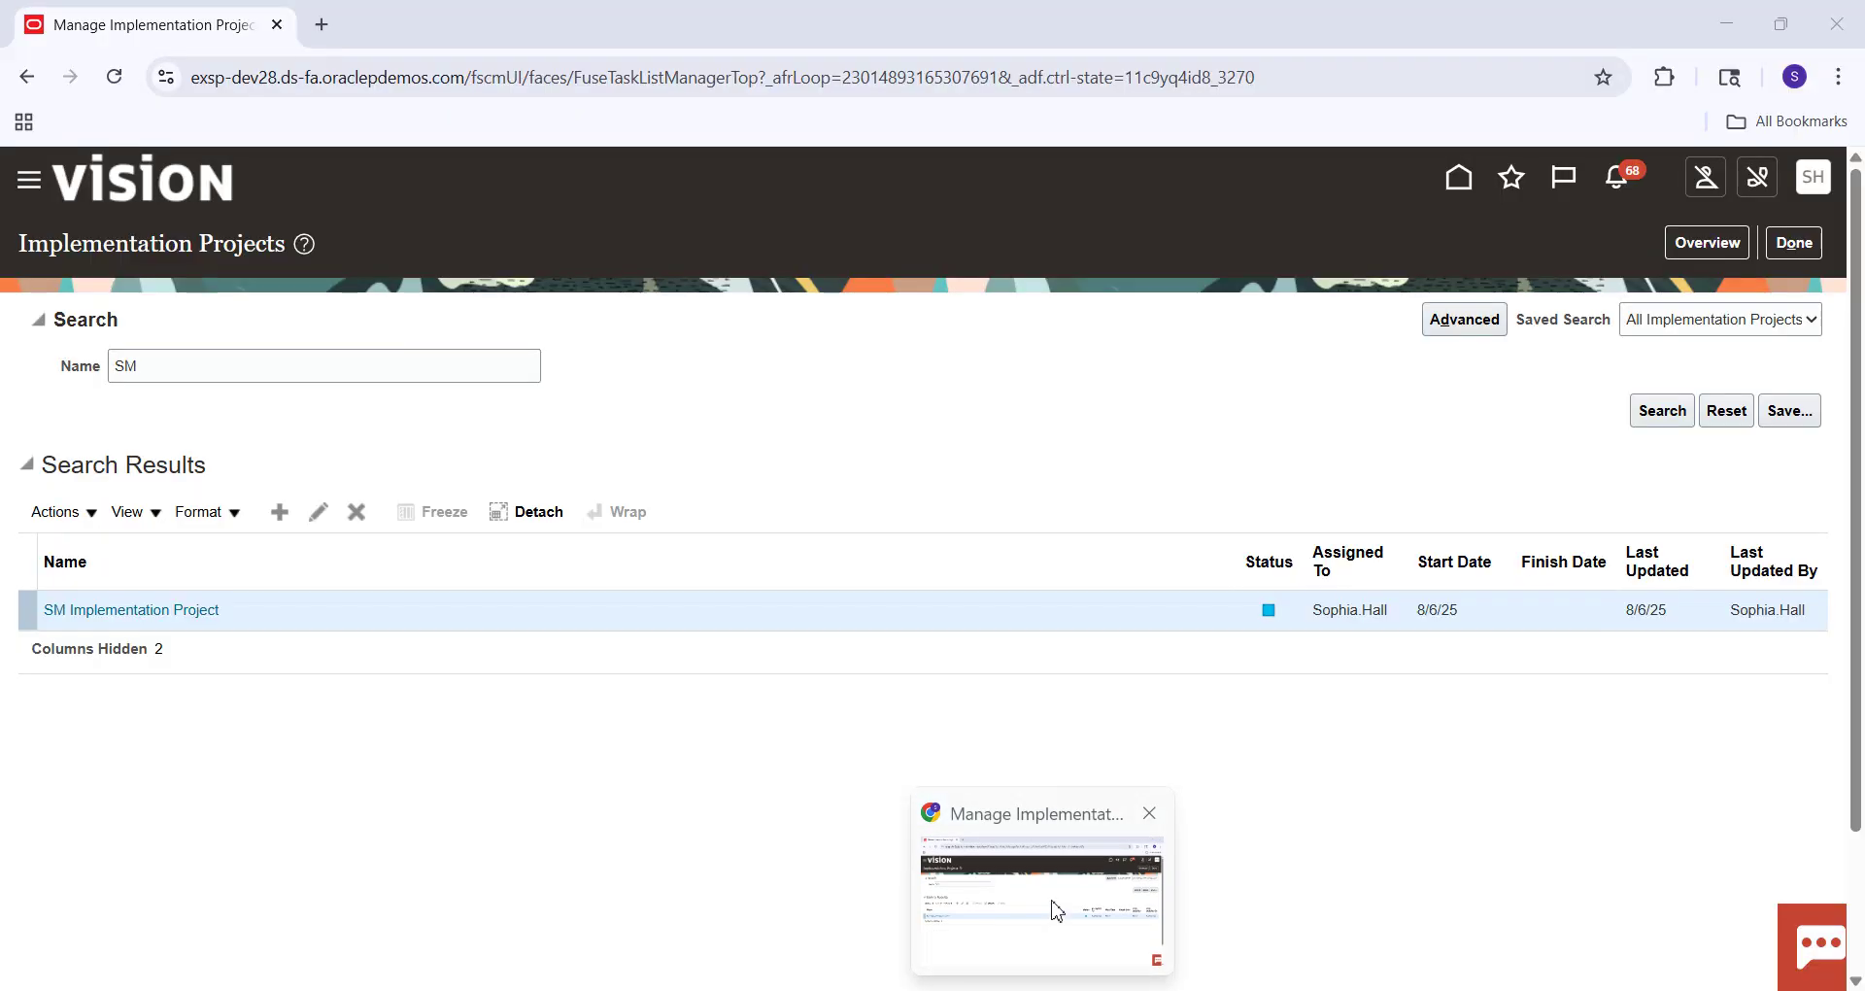
pyautogui.click(1806, 245)
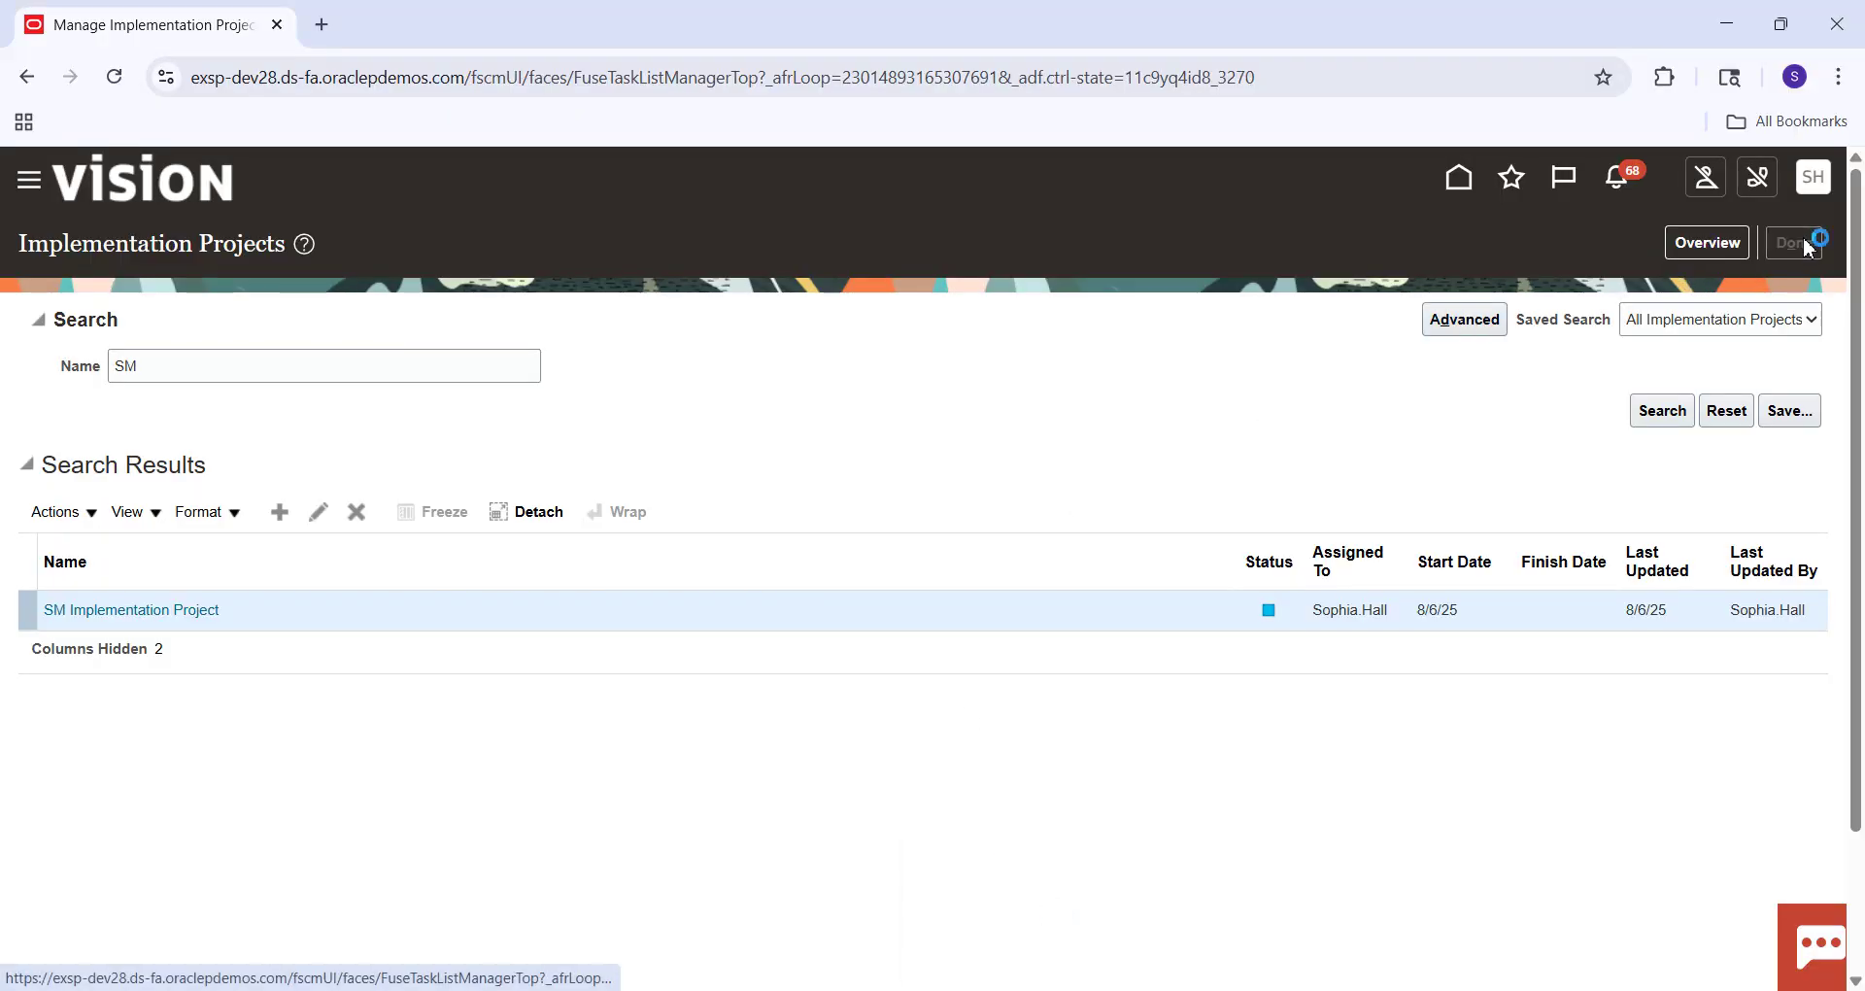
pyautogui.click(1462, 185)
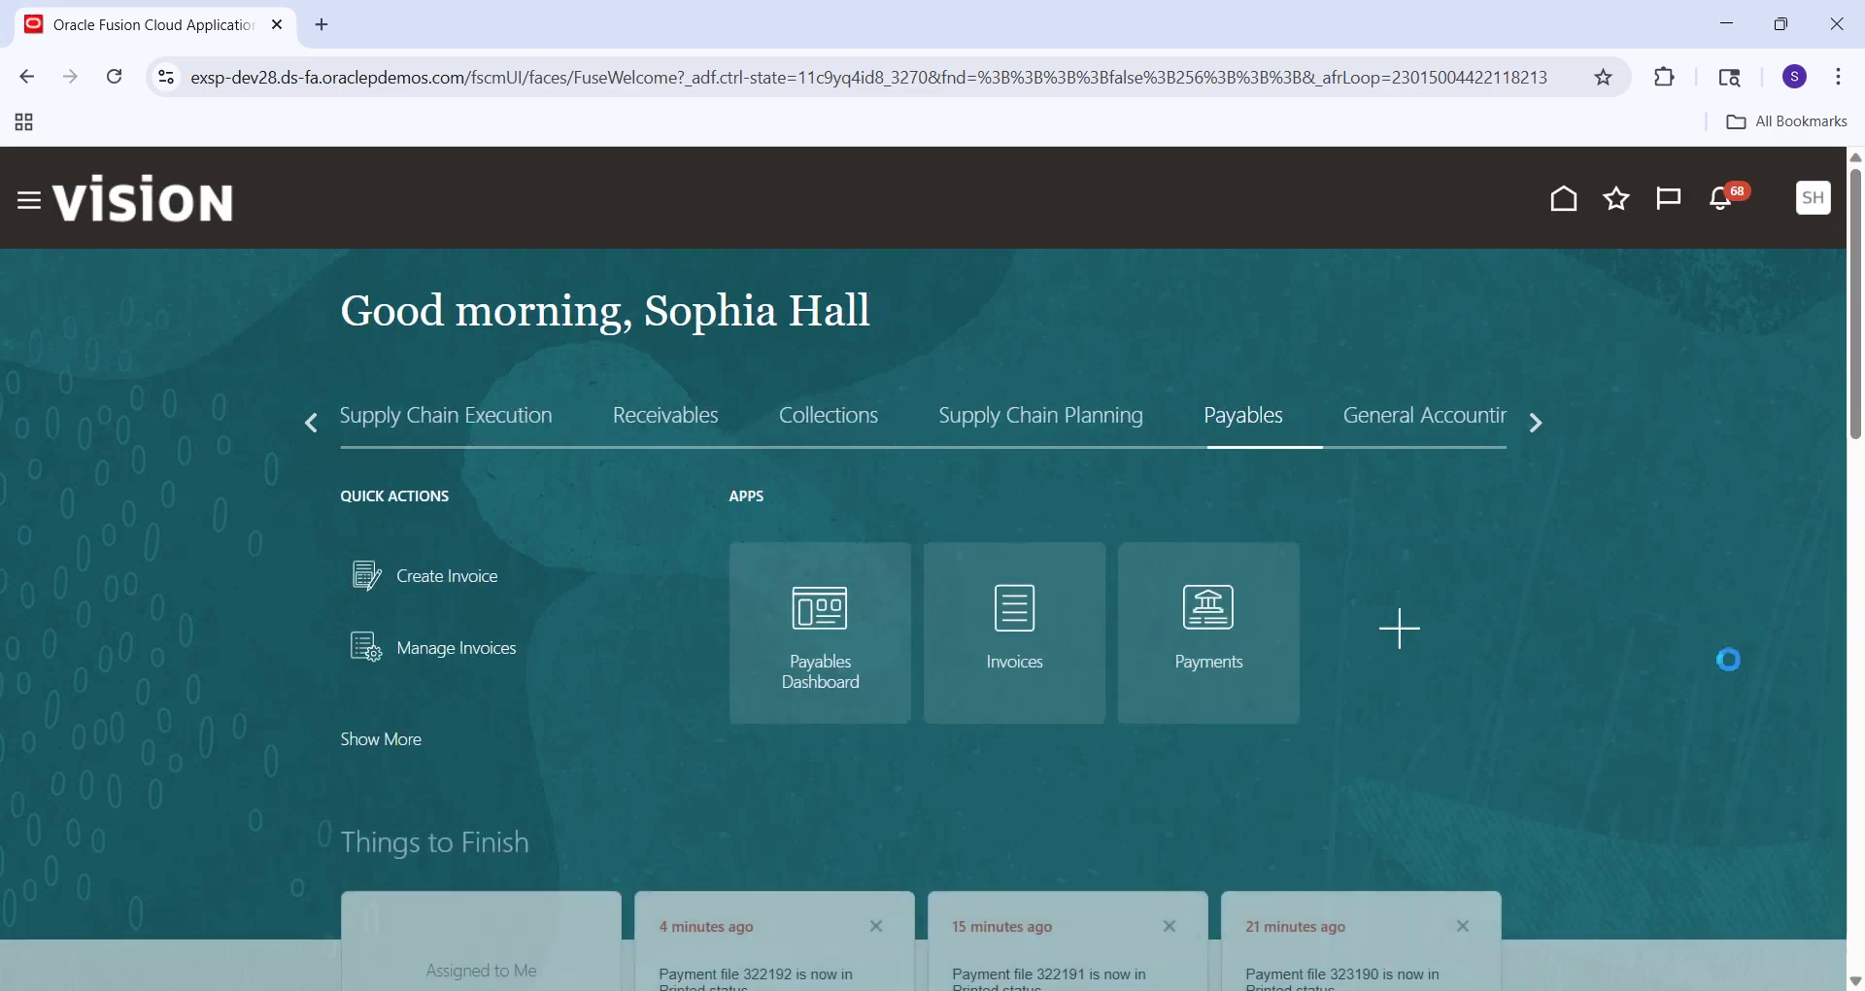
# Start a new invoice in the Invoices workbench with a US business unit and supplier Staples.
pyautogui.click(1018, 618)
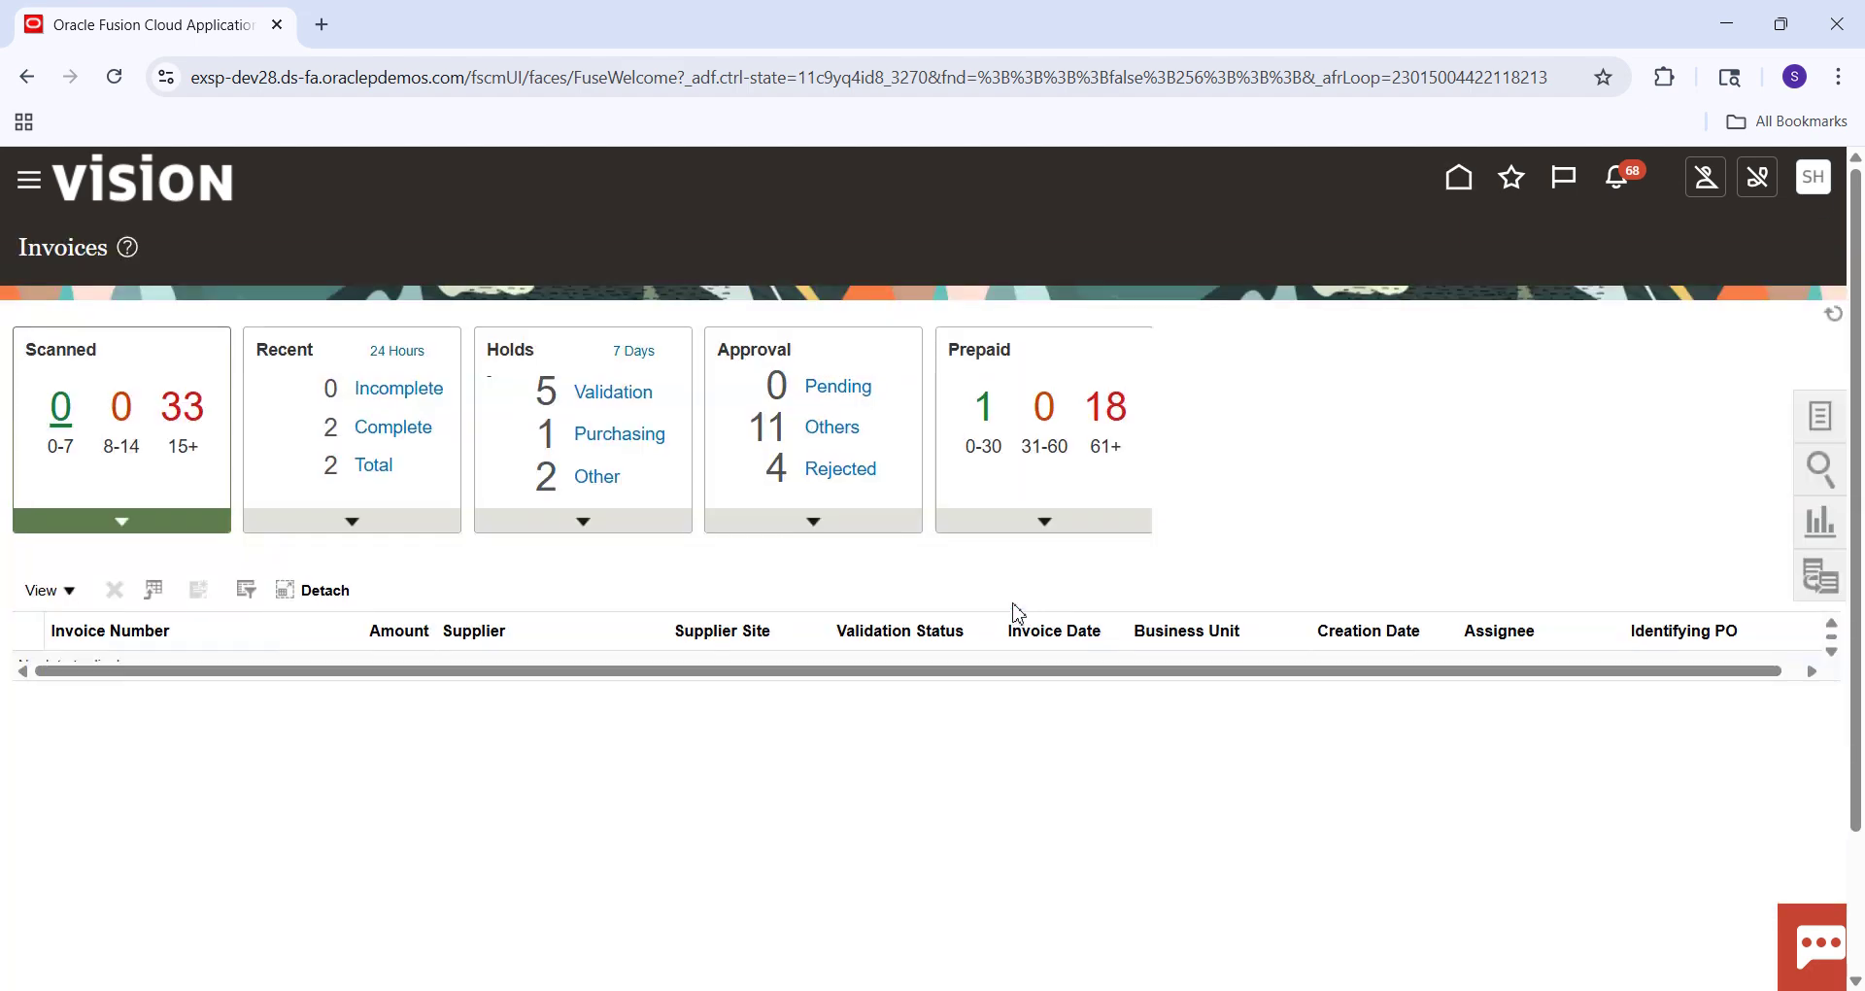
pyautogui.click(1822, 427)
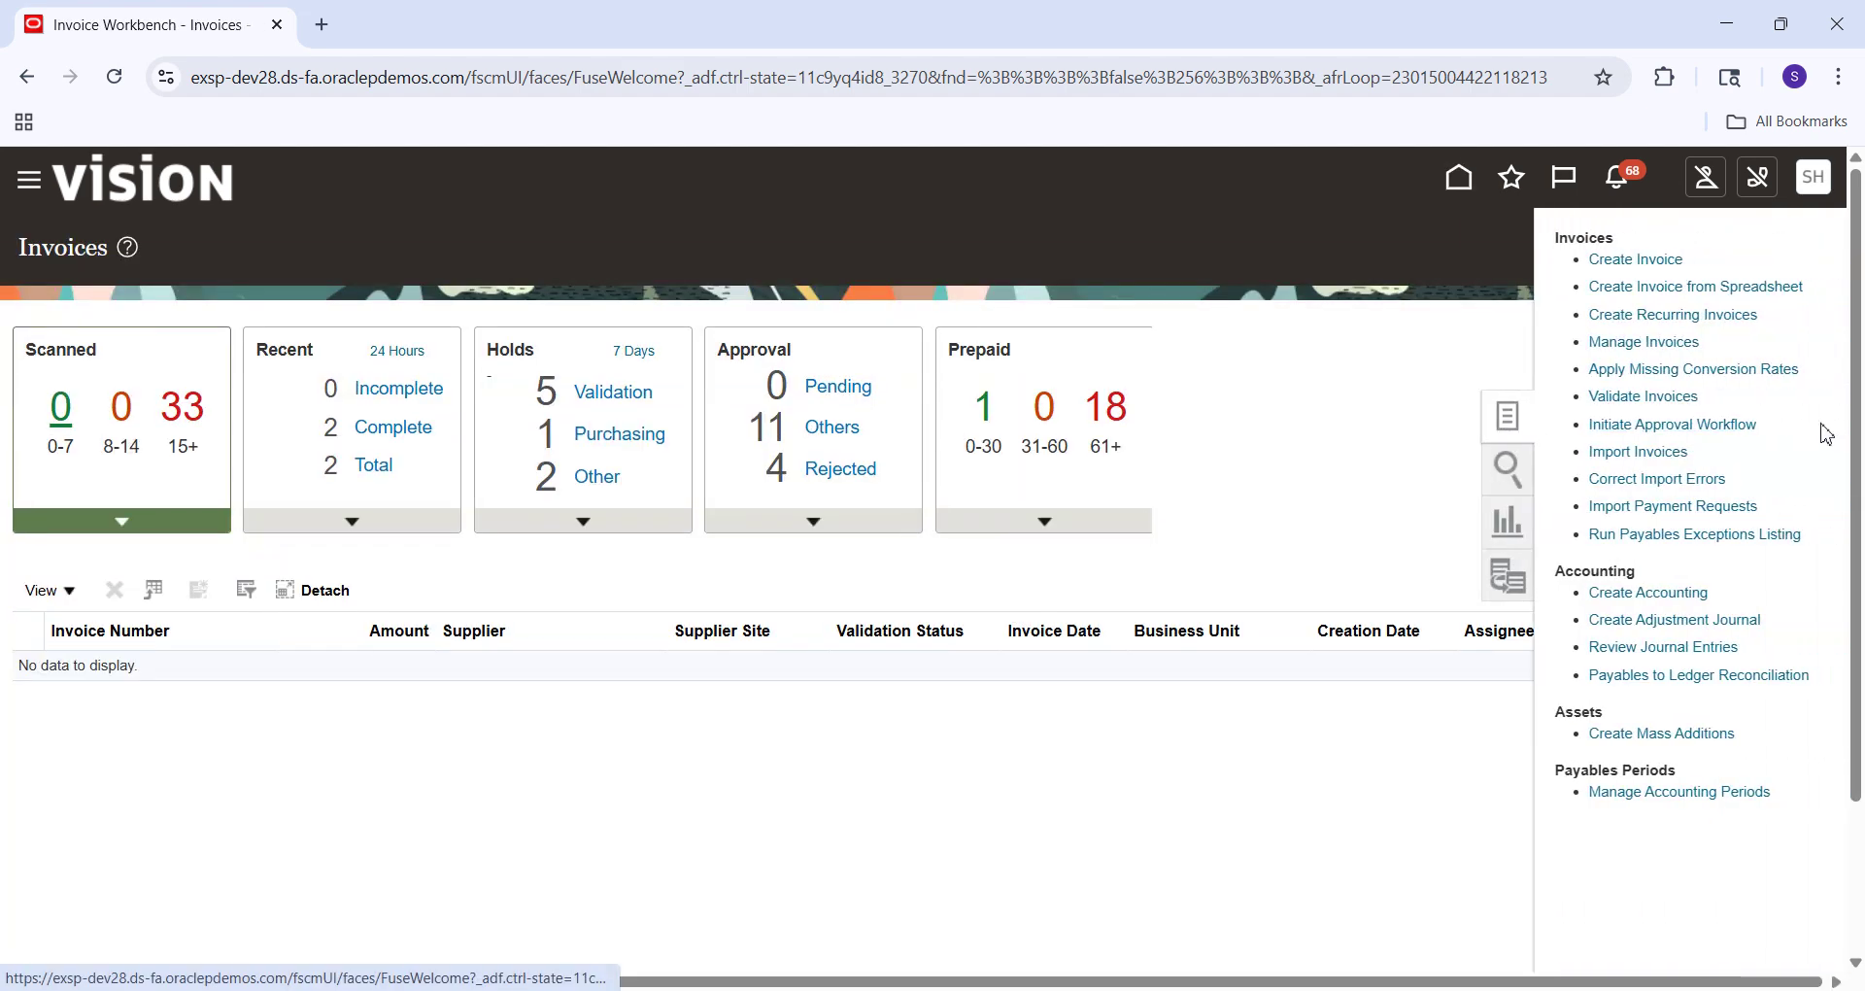
pyautogui.click(1645, 258)
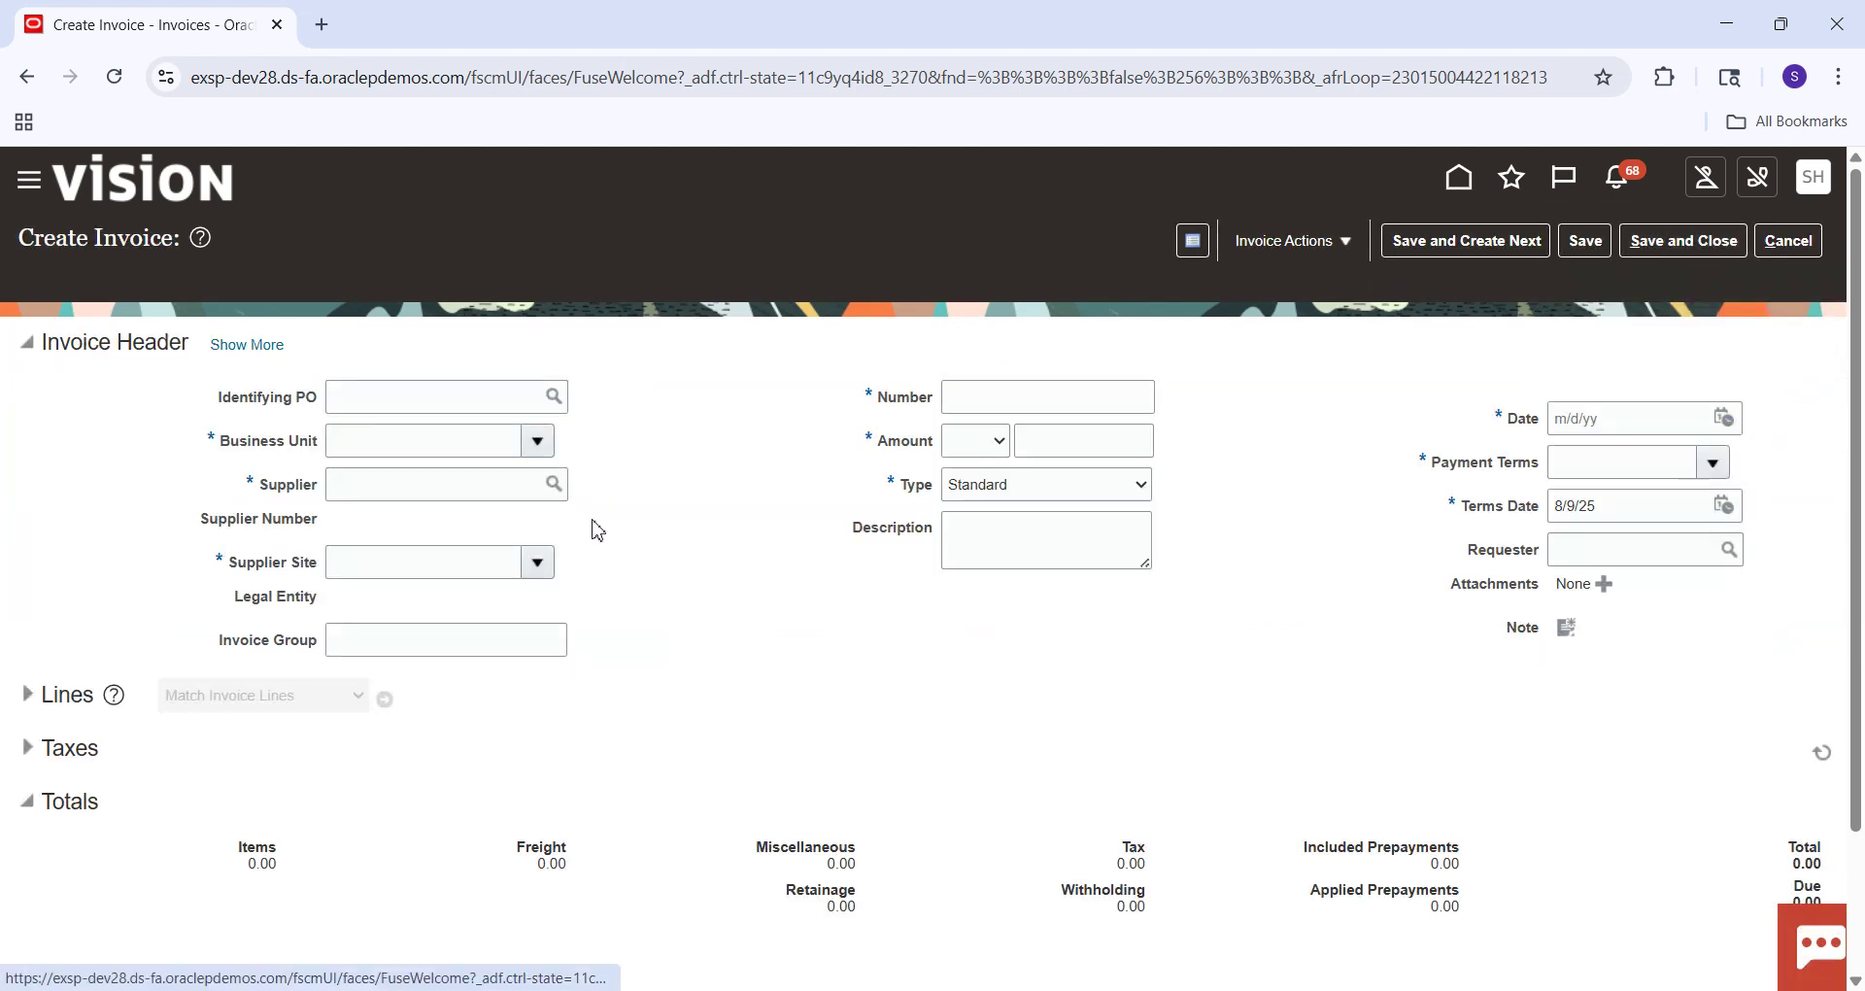
pyautogui.click(409, 447)
pyautogui.write('US')
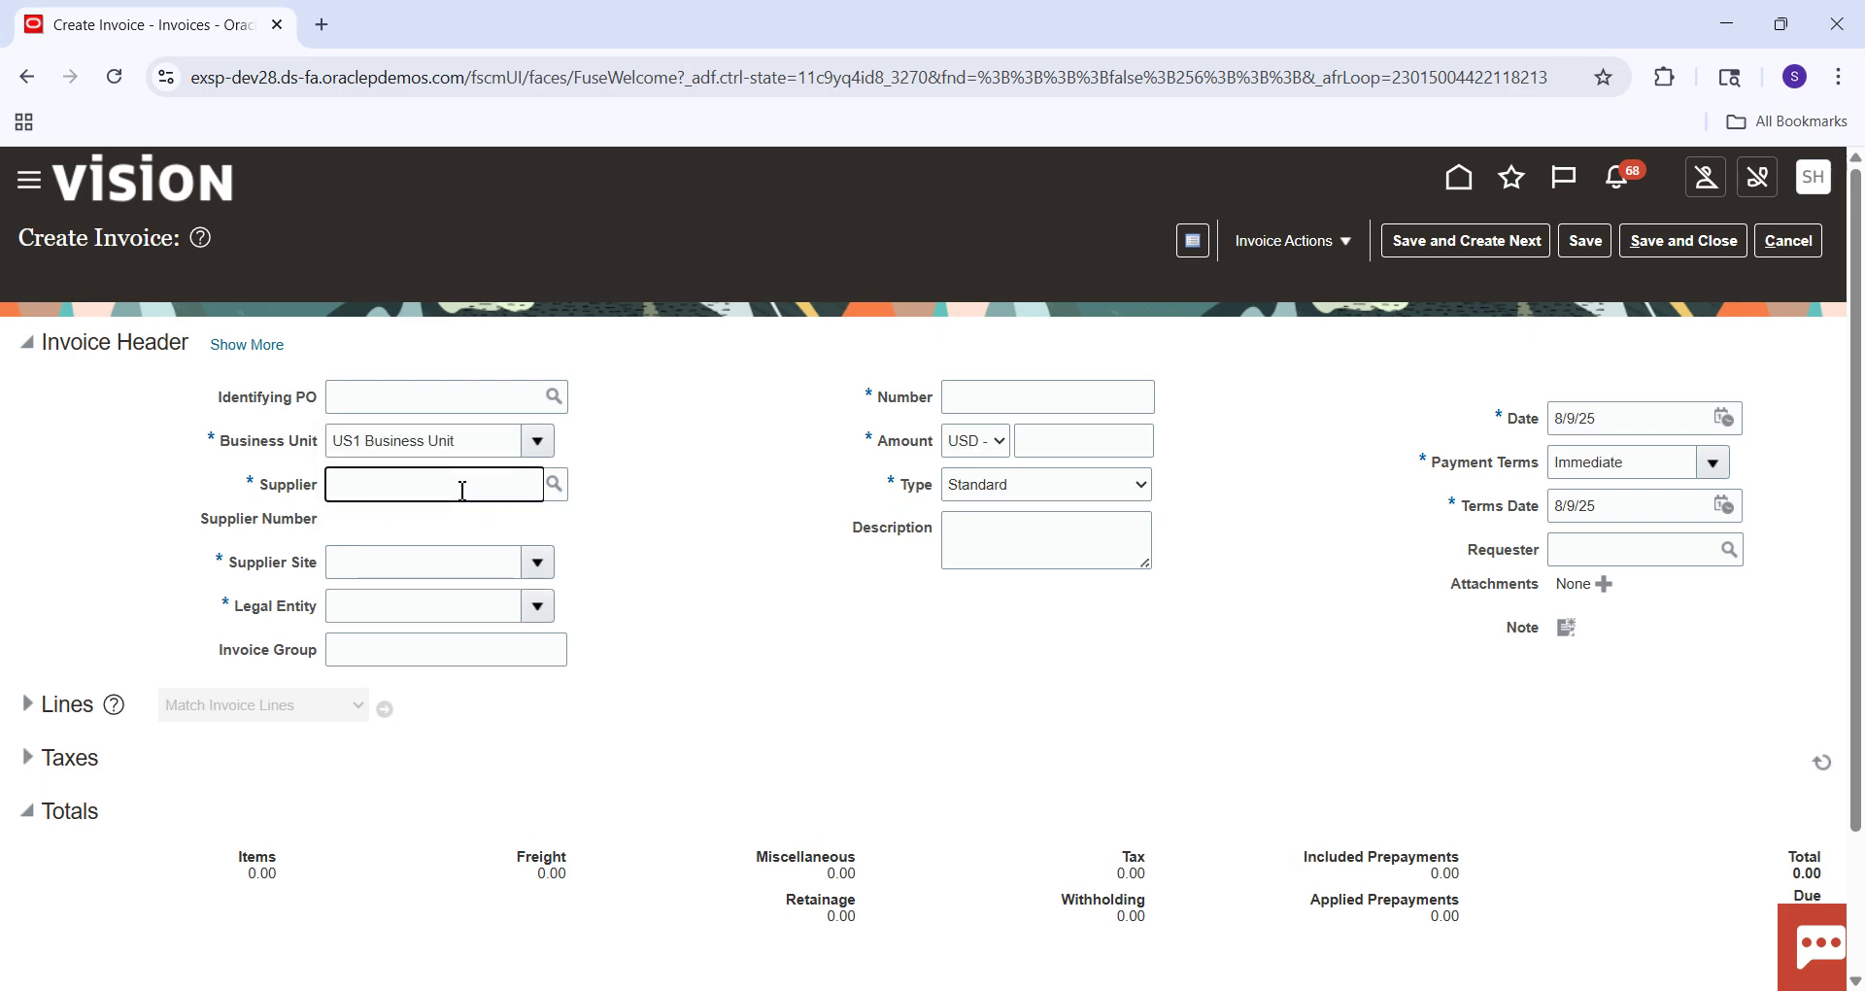
pyautogui.write('sTA')
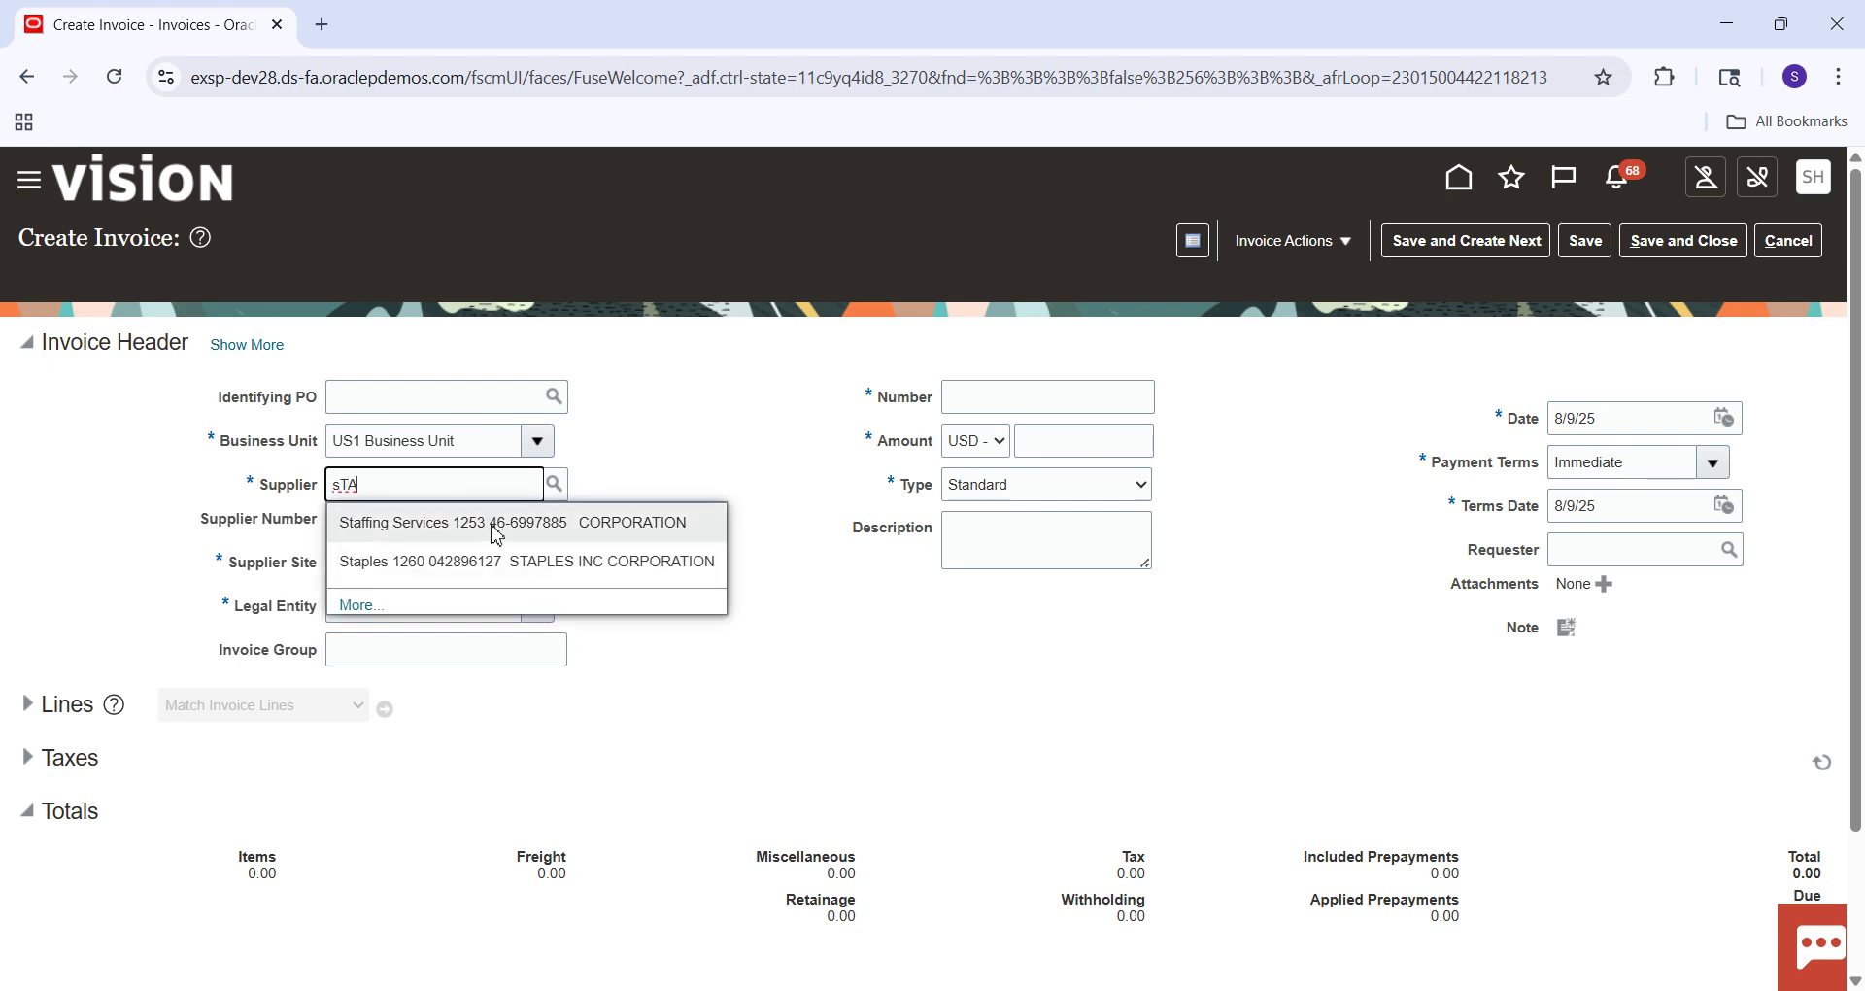
pyautogui.click(491, 563)
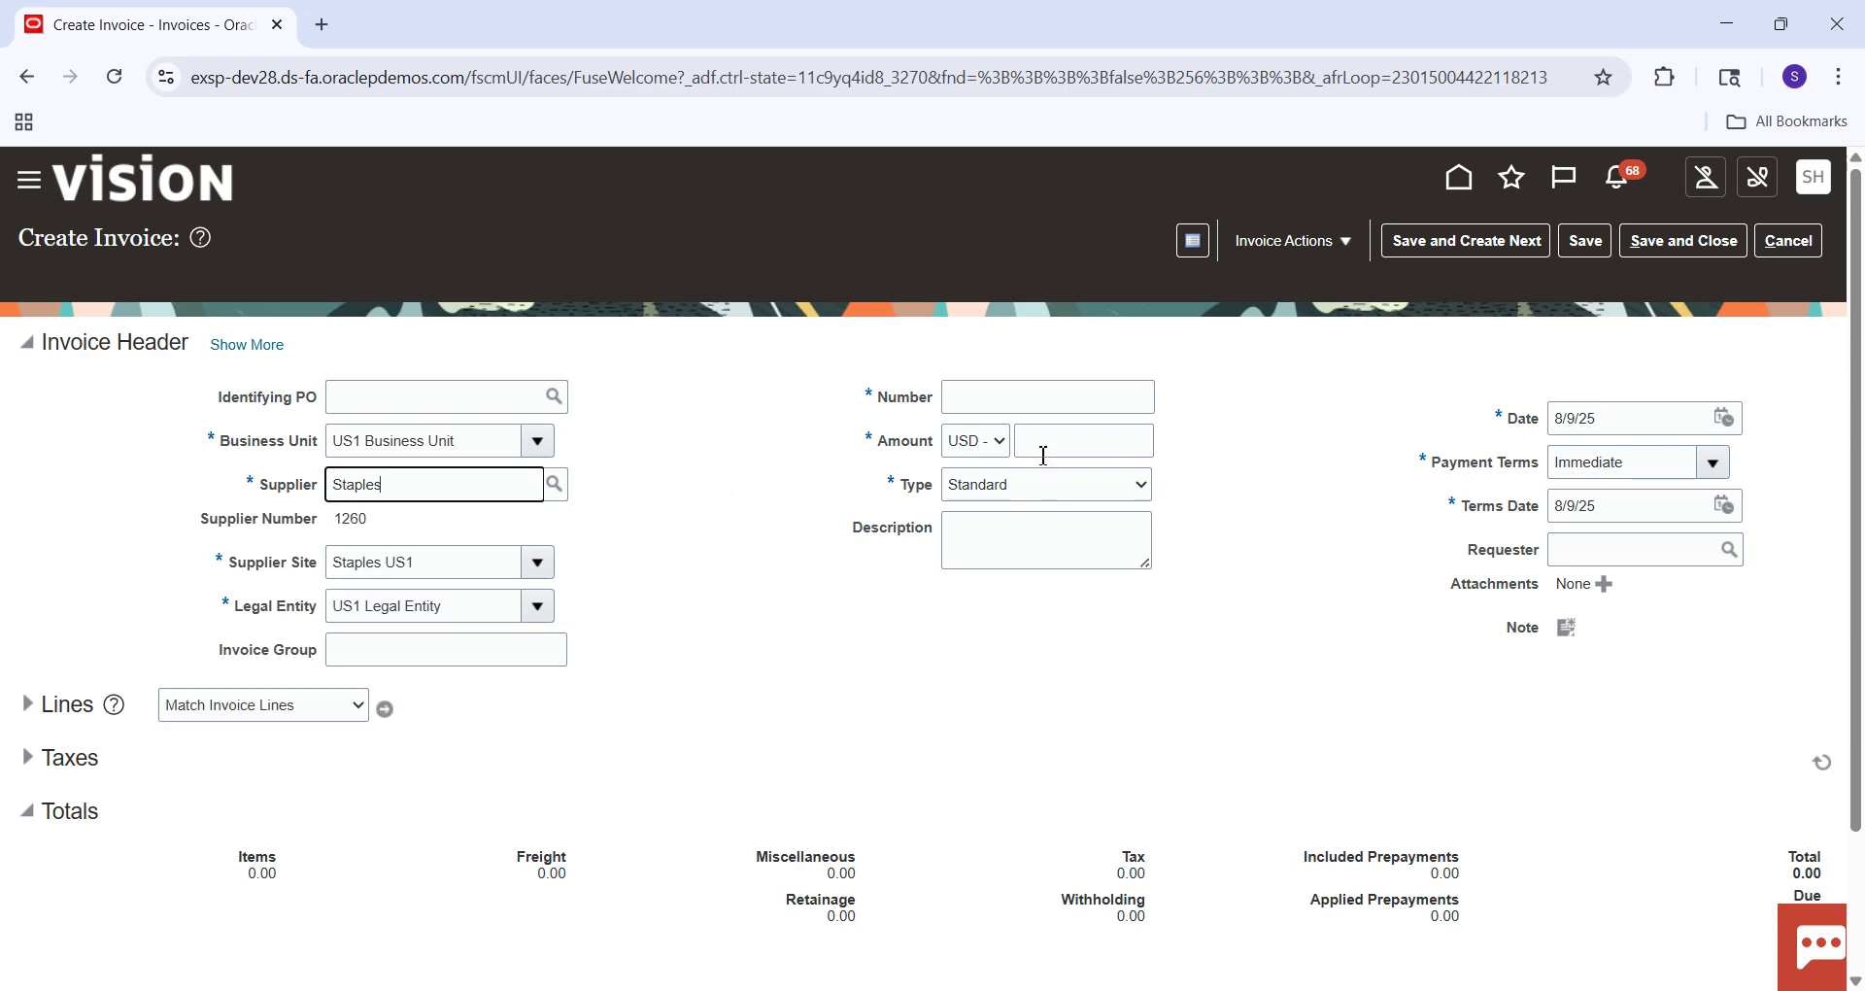
# Enter invoice number 8006 and amount 600.00, then save the invoice header.
pyautogui.click(1020, 409)
pyautogui.write('600')
pyautogui.press('Tab')
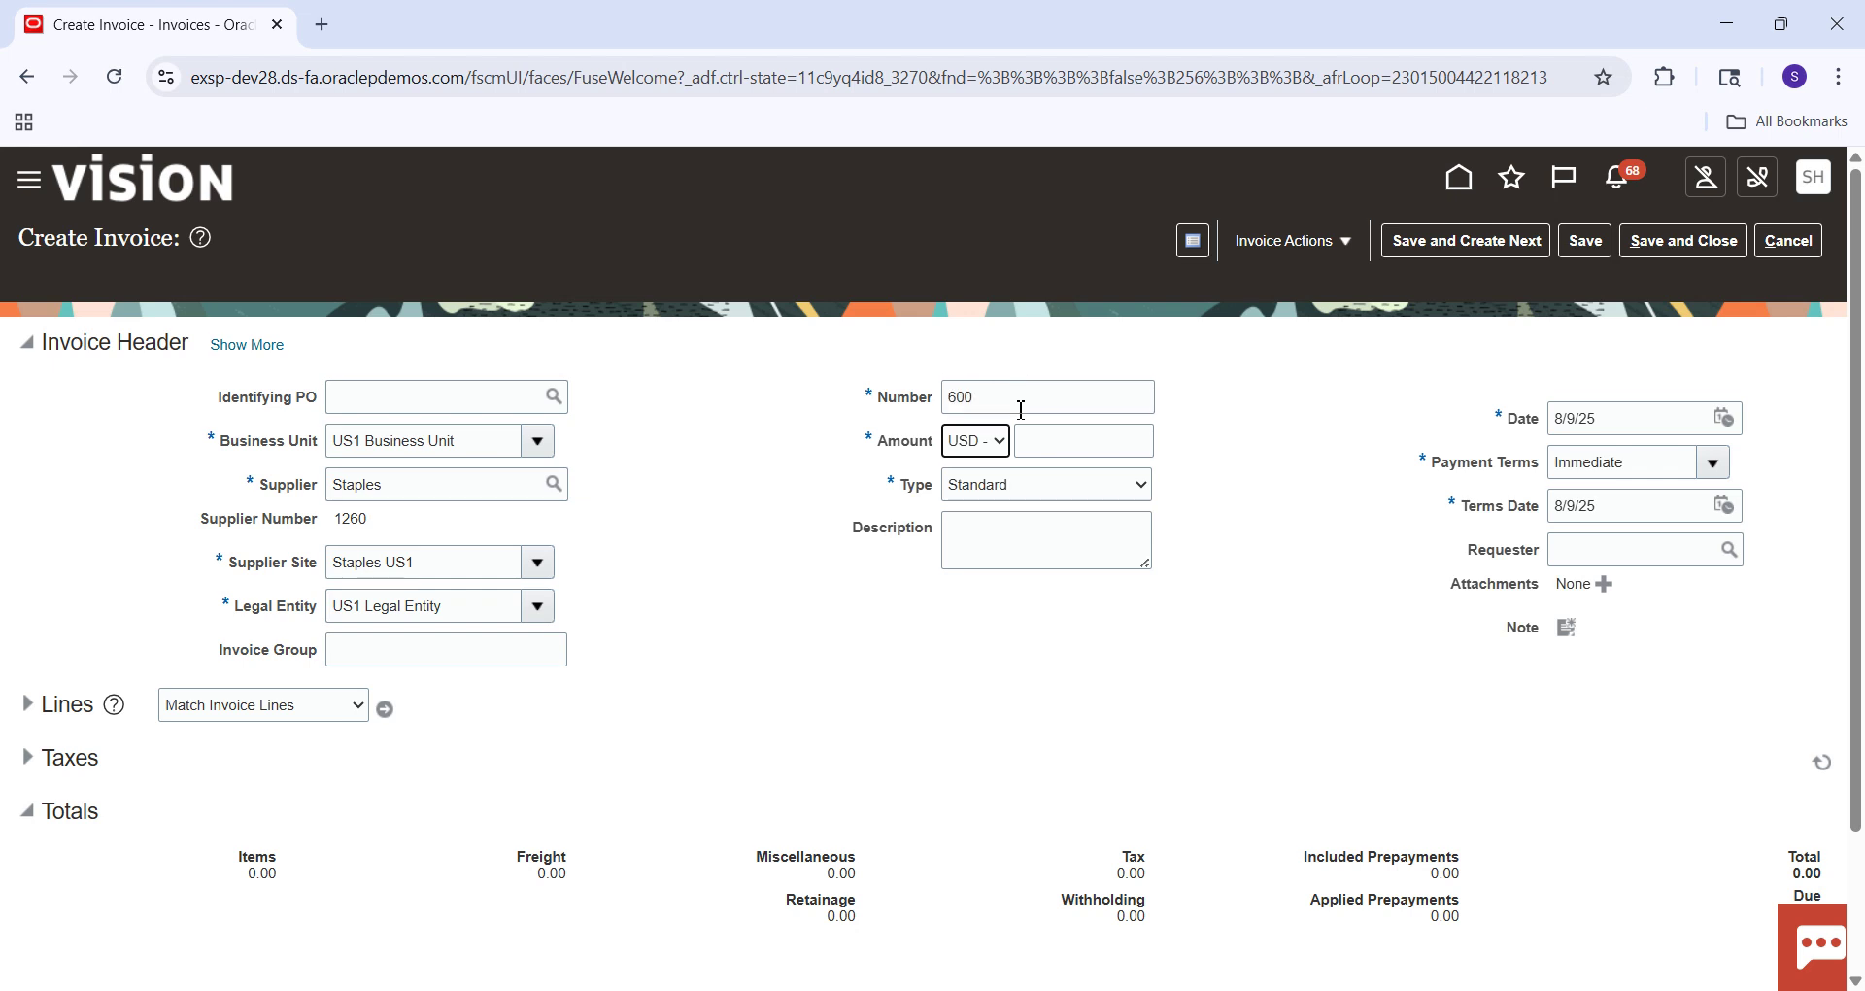
pyautogui.click(1033, 411)
pyautogui.press('Tab')
pyautogui.click(1049, 448)
pyautogui.press('Tab')
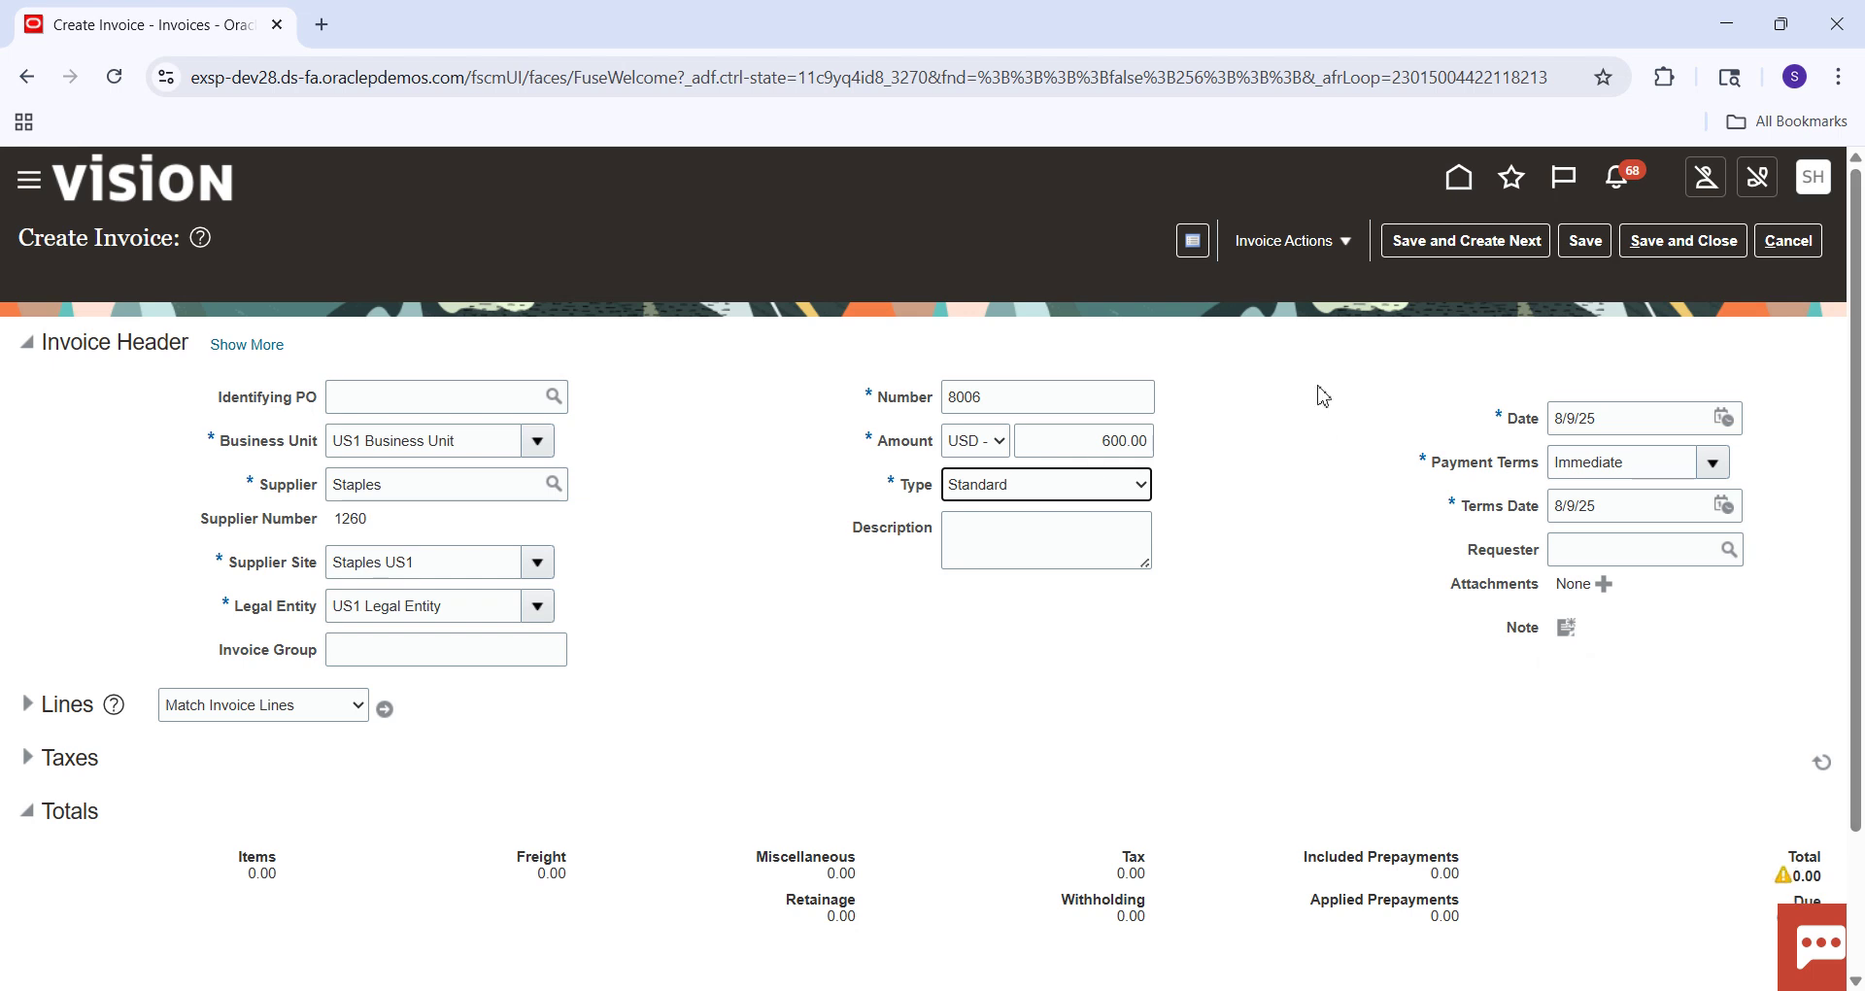
pyautogui.click(1585, 240)
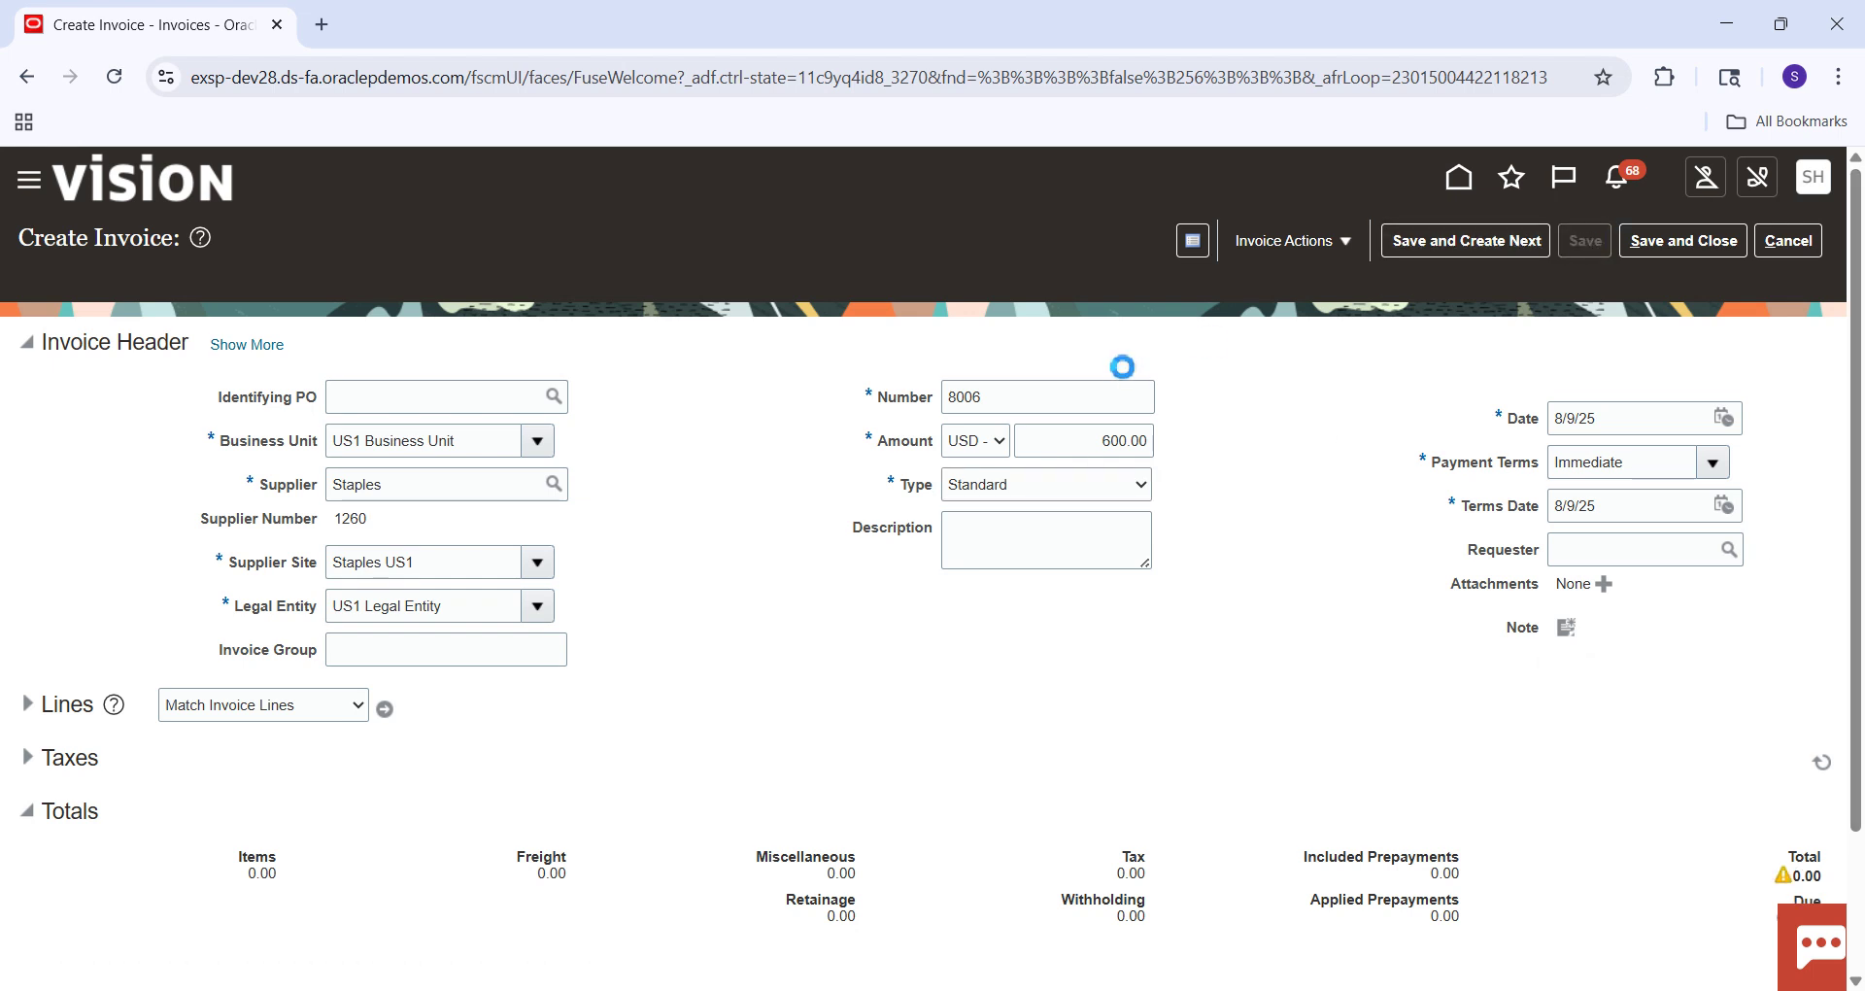
# Add invoice line 1 with amount 600.00.
pyautogui.moveTo(1857, 345); pyautogui.dragTo(1857, 486)
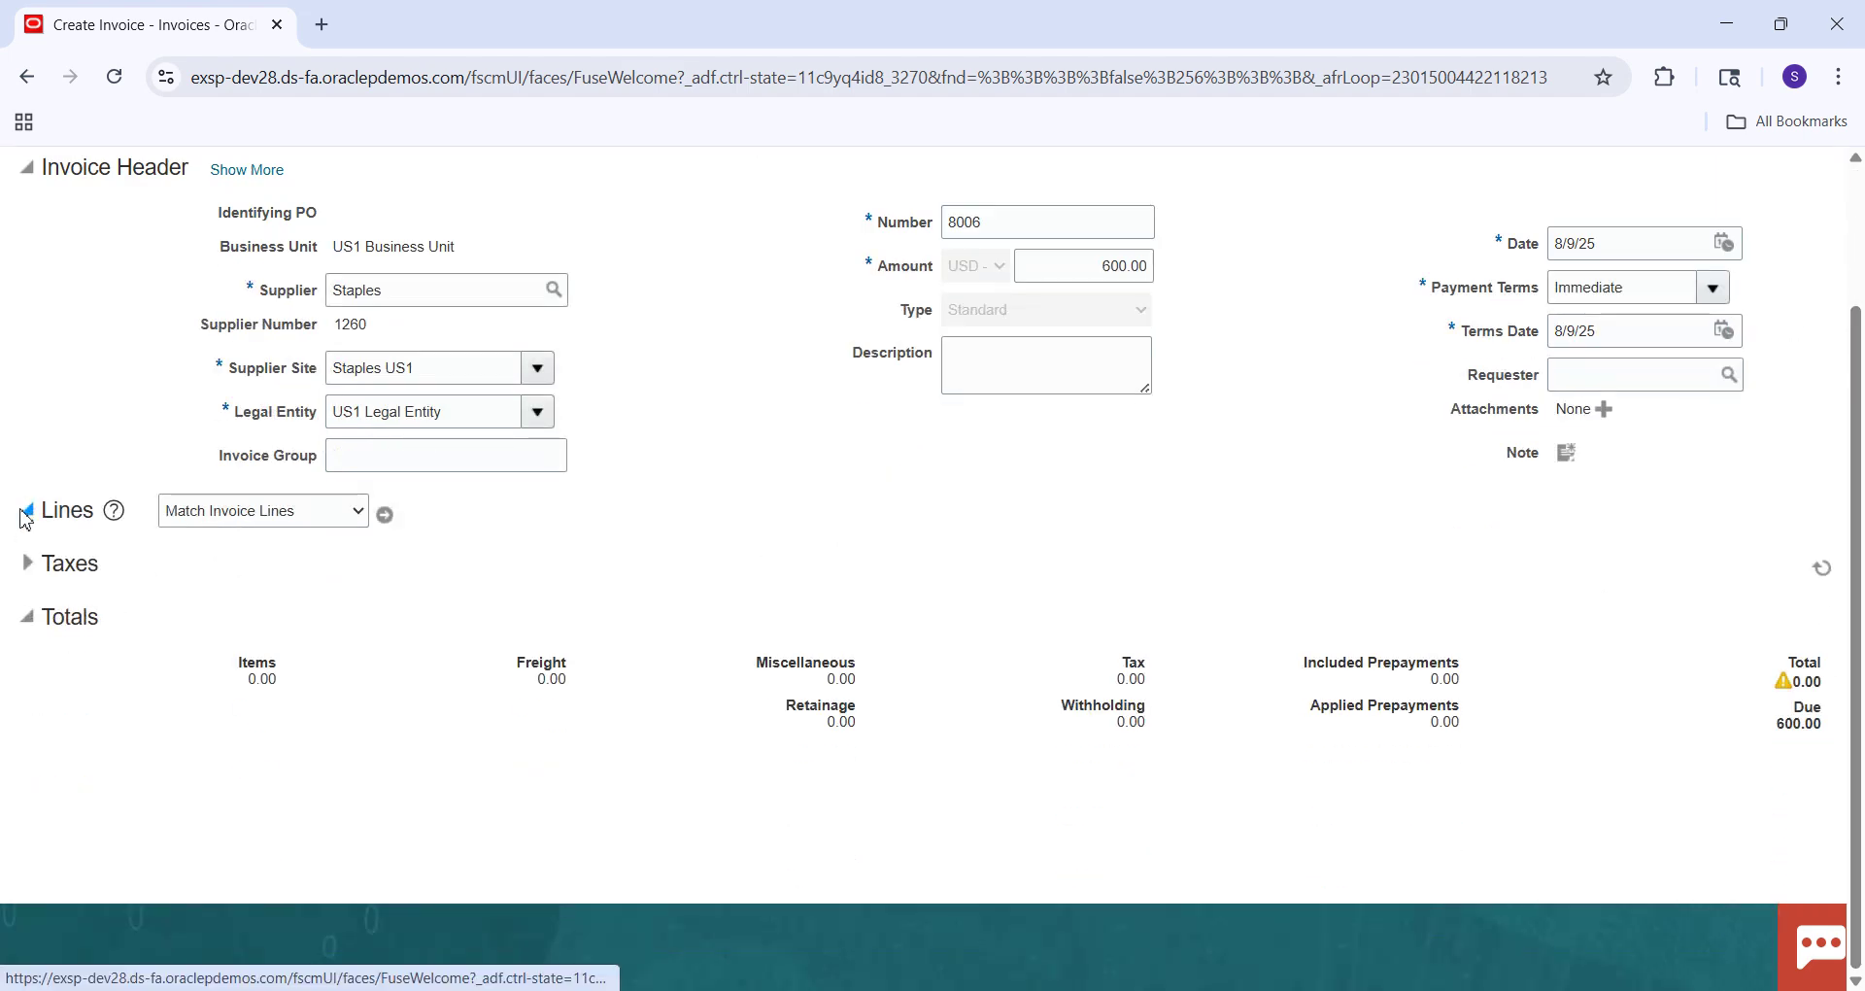
pyautogui.click(118, 561)
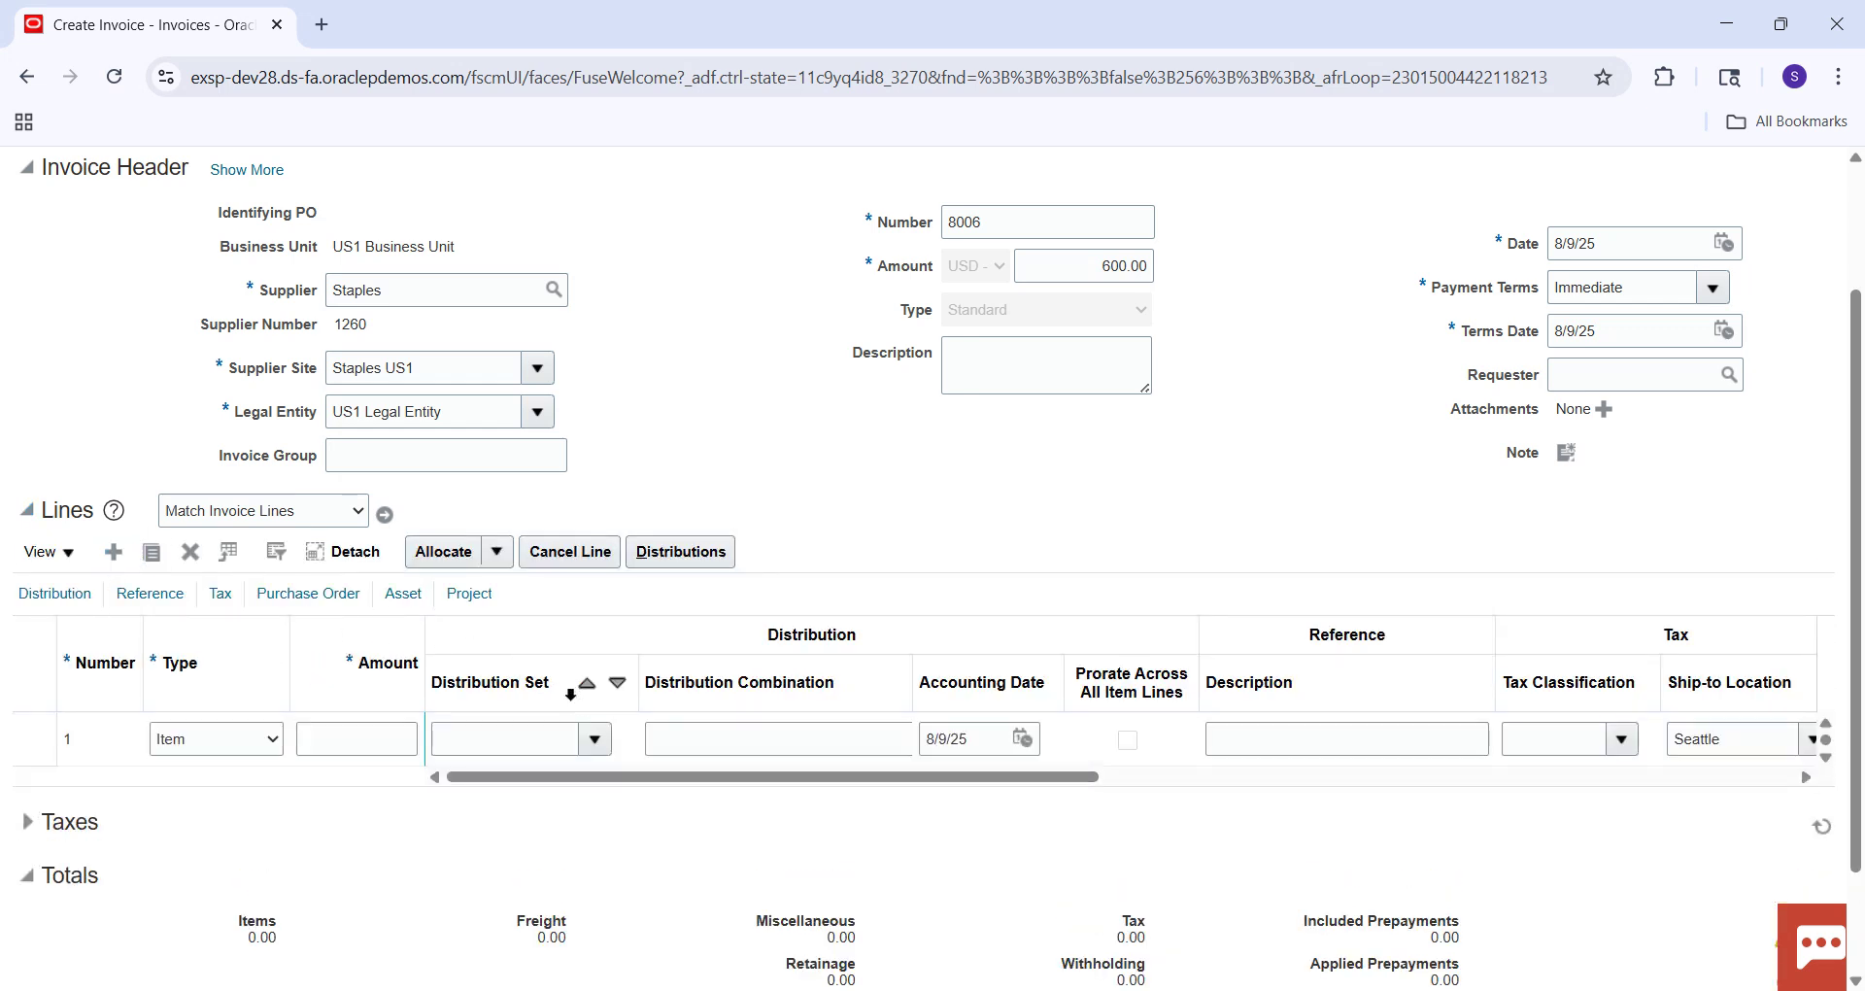
pyautogui.click(407, 739)
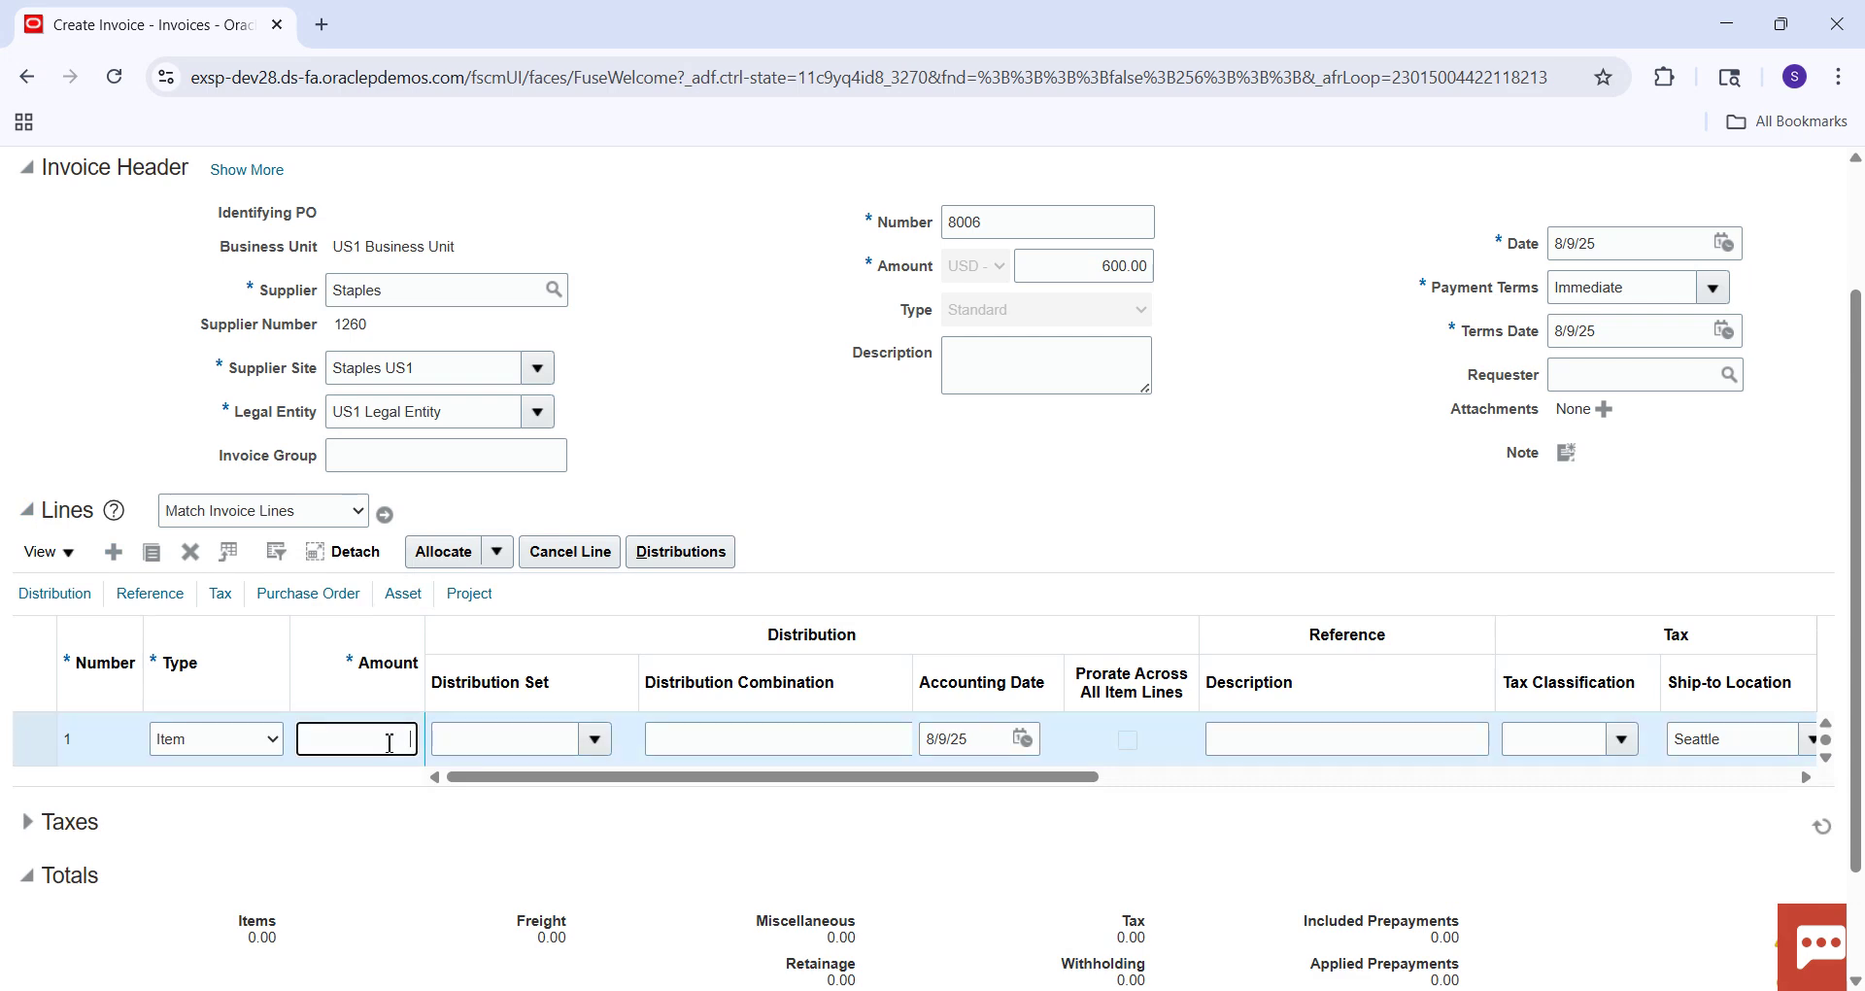
pyautogui.write('600')
pyautogui.press('Tab')
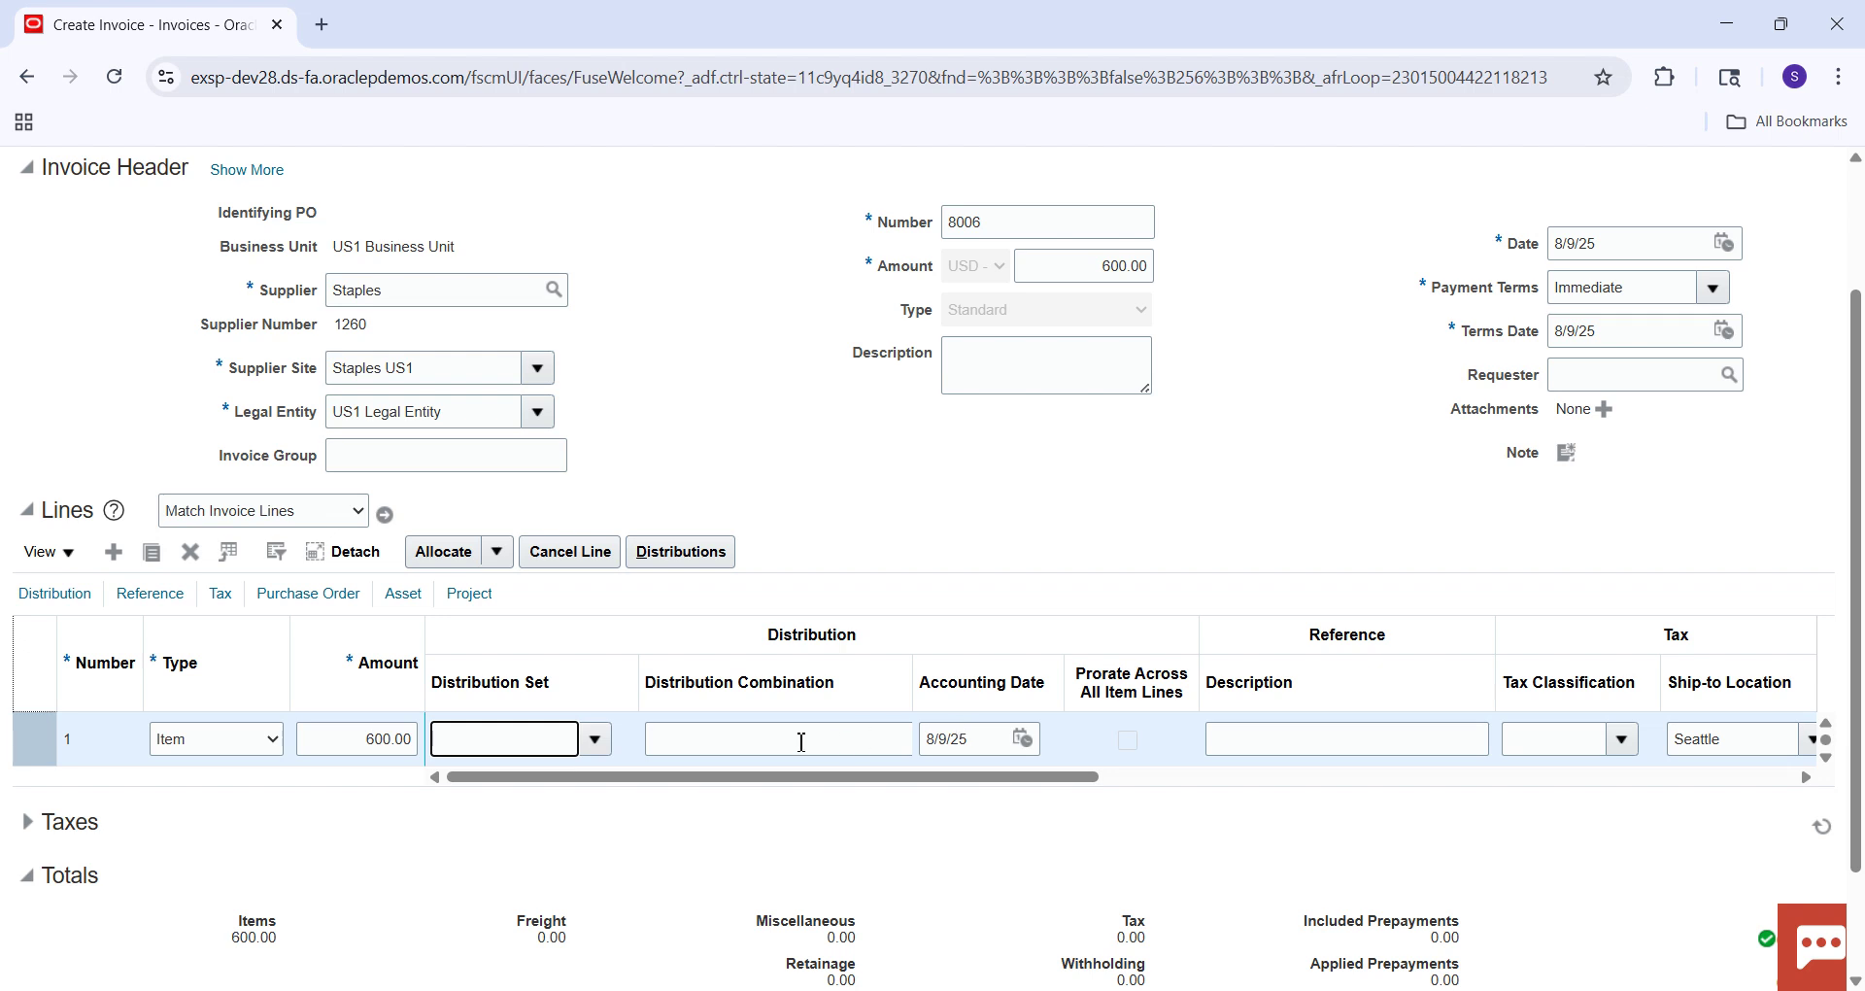
# Copy the Liability Distribution combination from the header's Accounting tab, then return to General details.
pyautogui.click(251, 169)
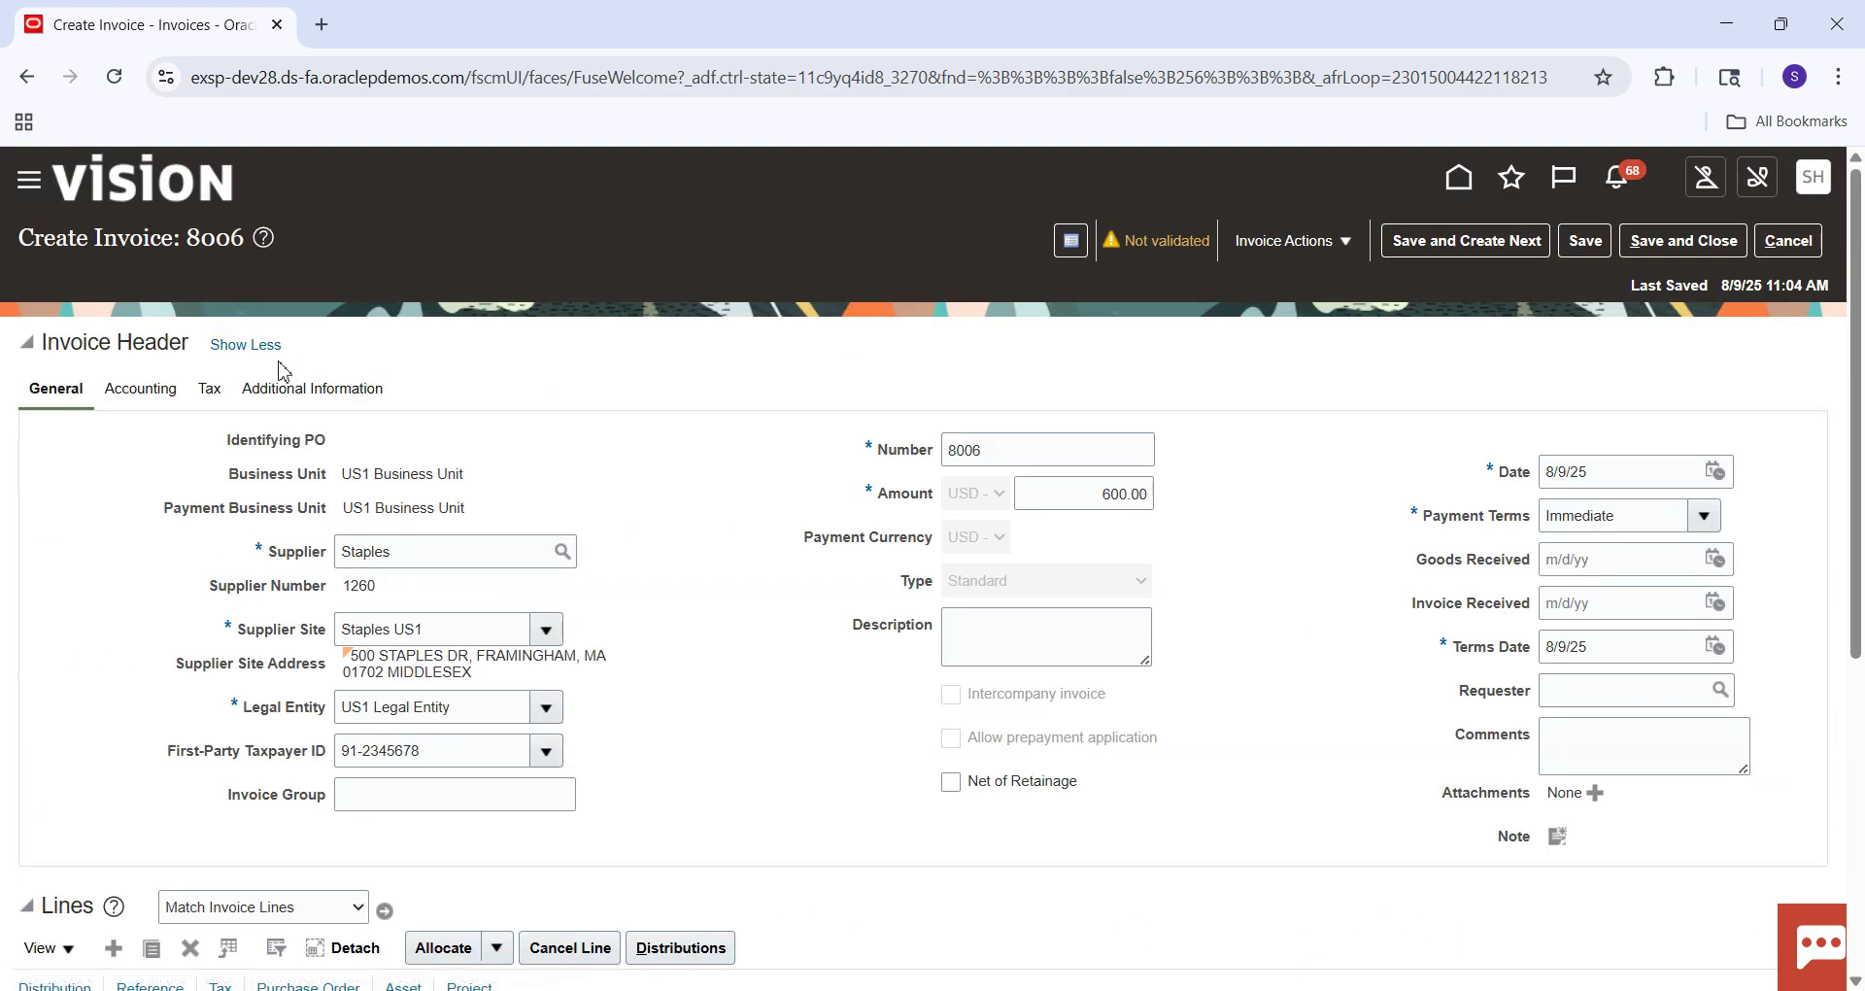
pyautogui.click(156, 391)
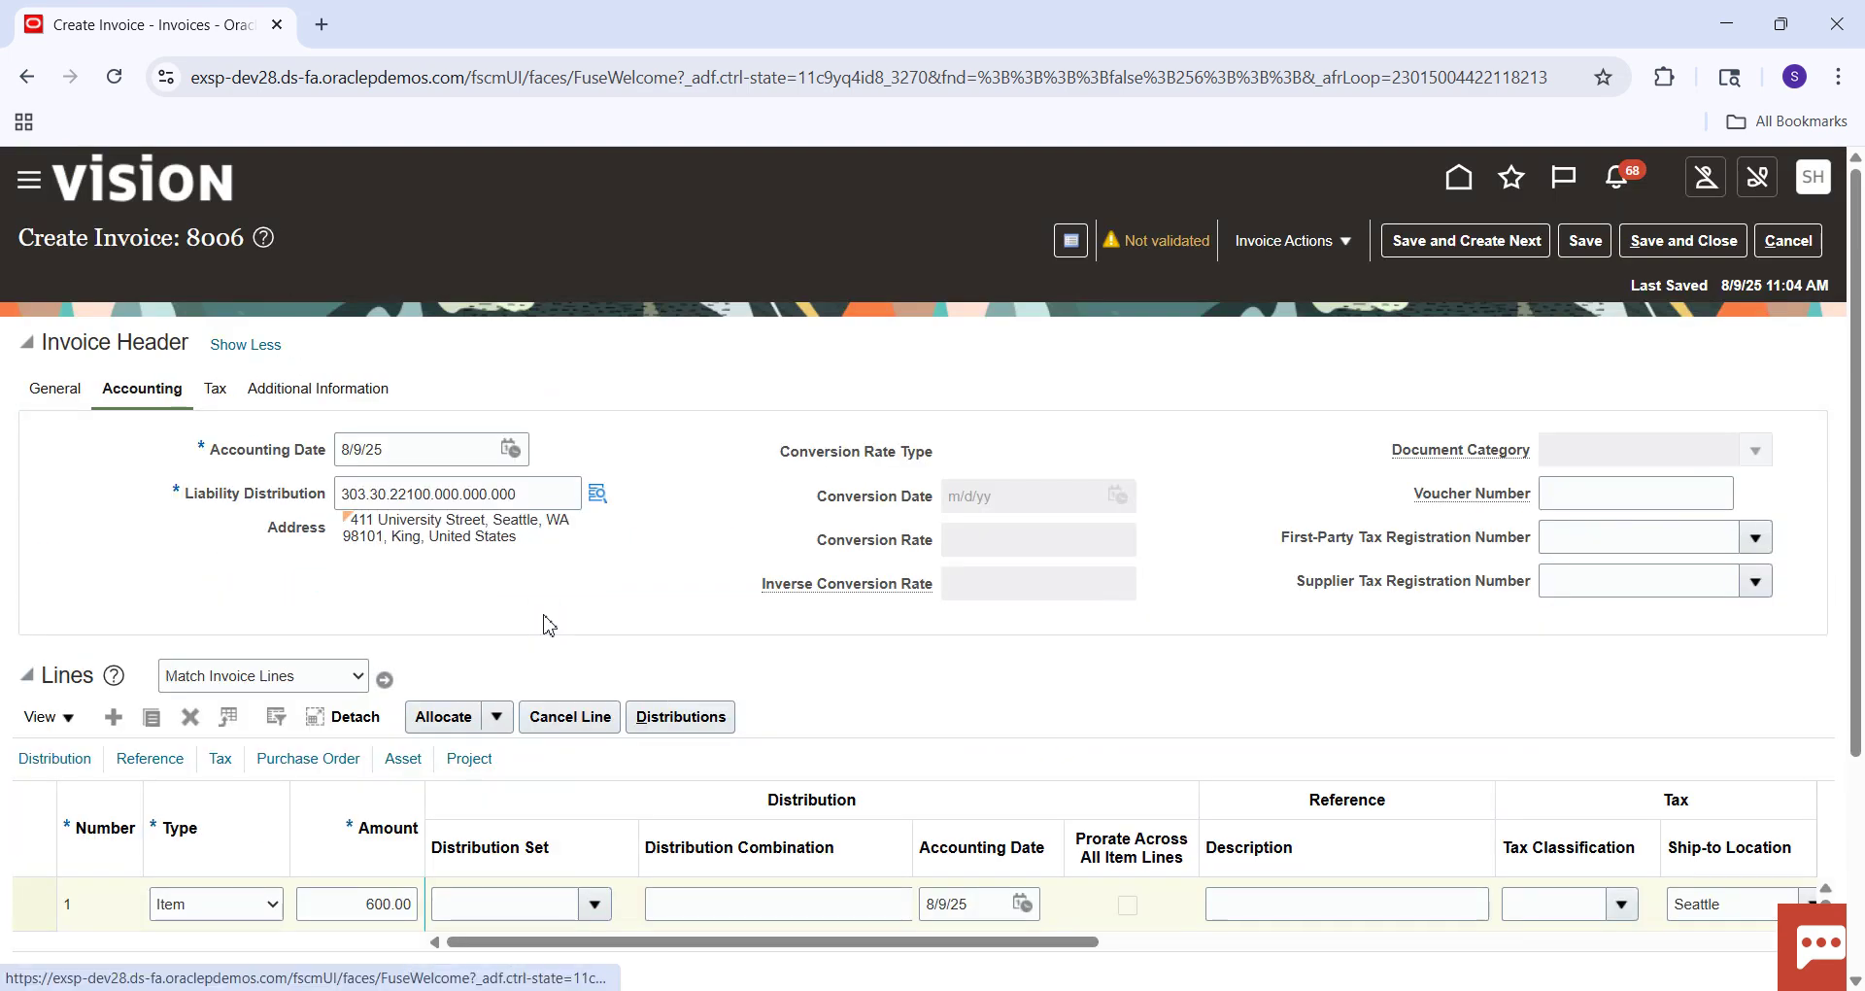
pyautogui.moveTo(558, 490); pyautogui.dragTo(303, 505)
pyautogui.hotkey('ctrl', 'c')
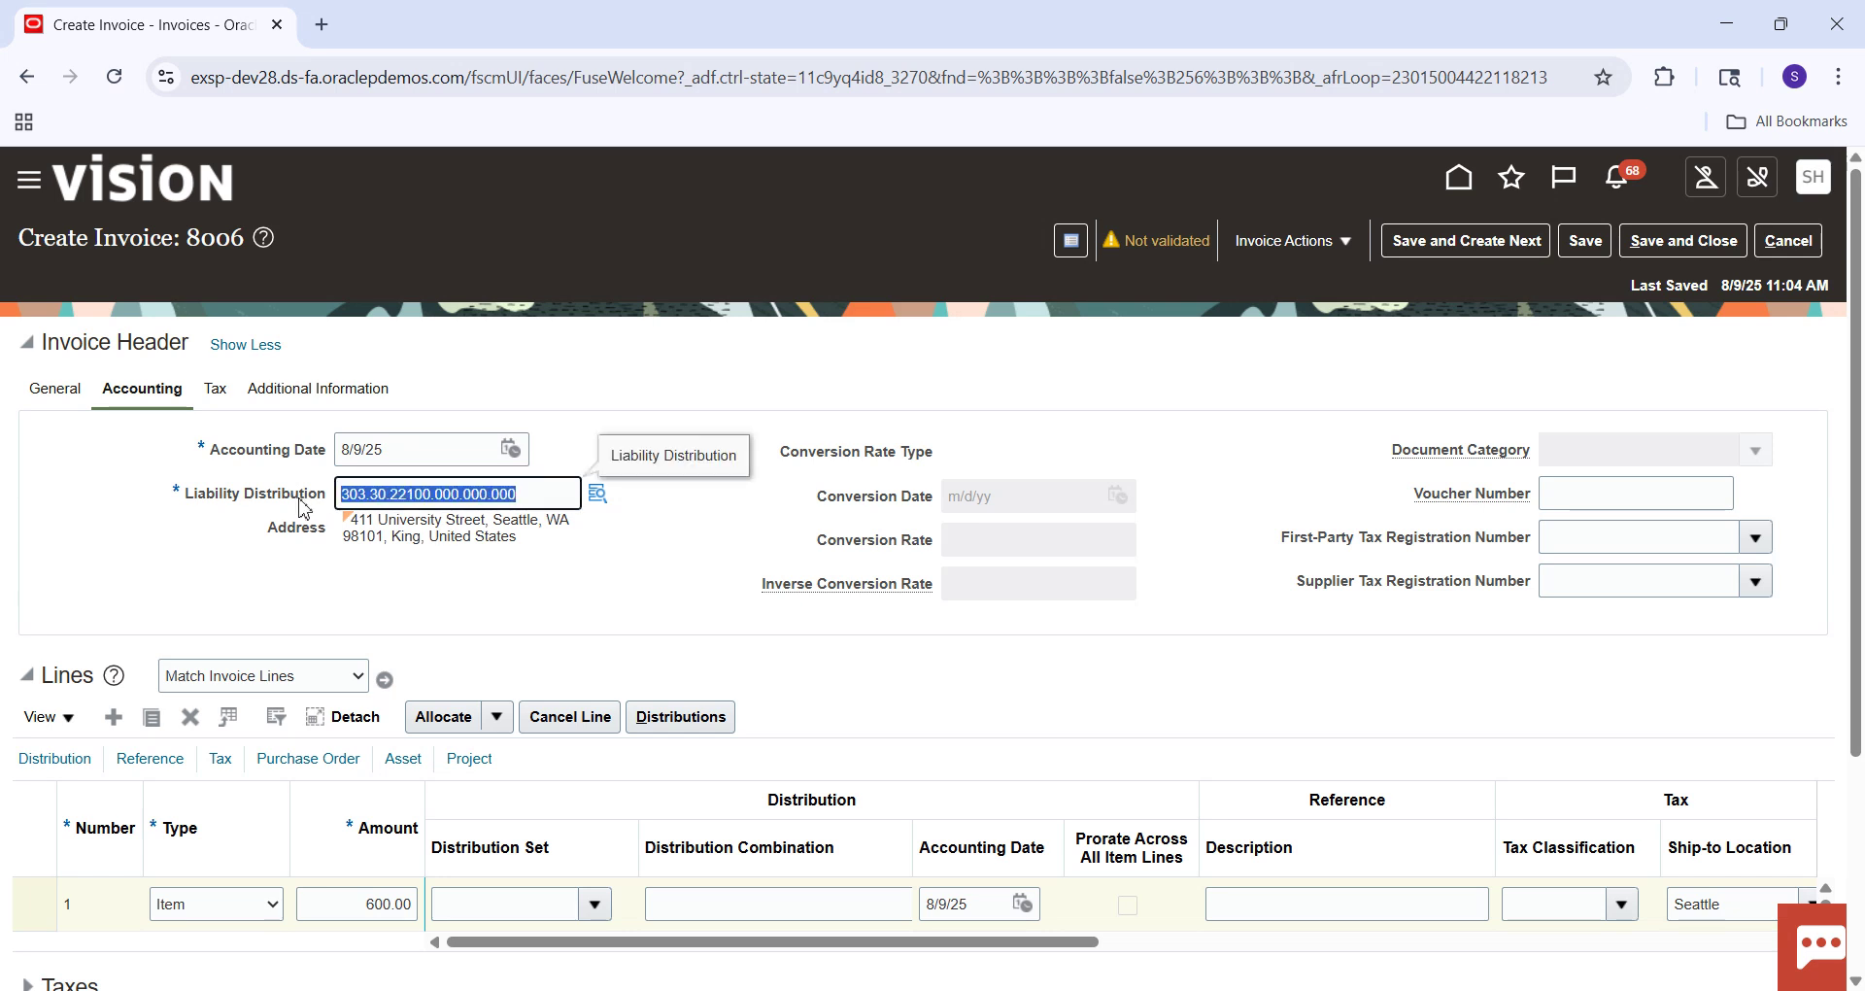
pyautogui.click(58, 393)
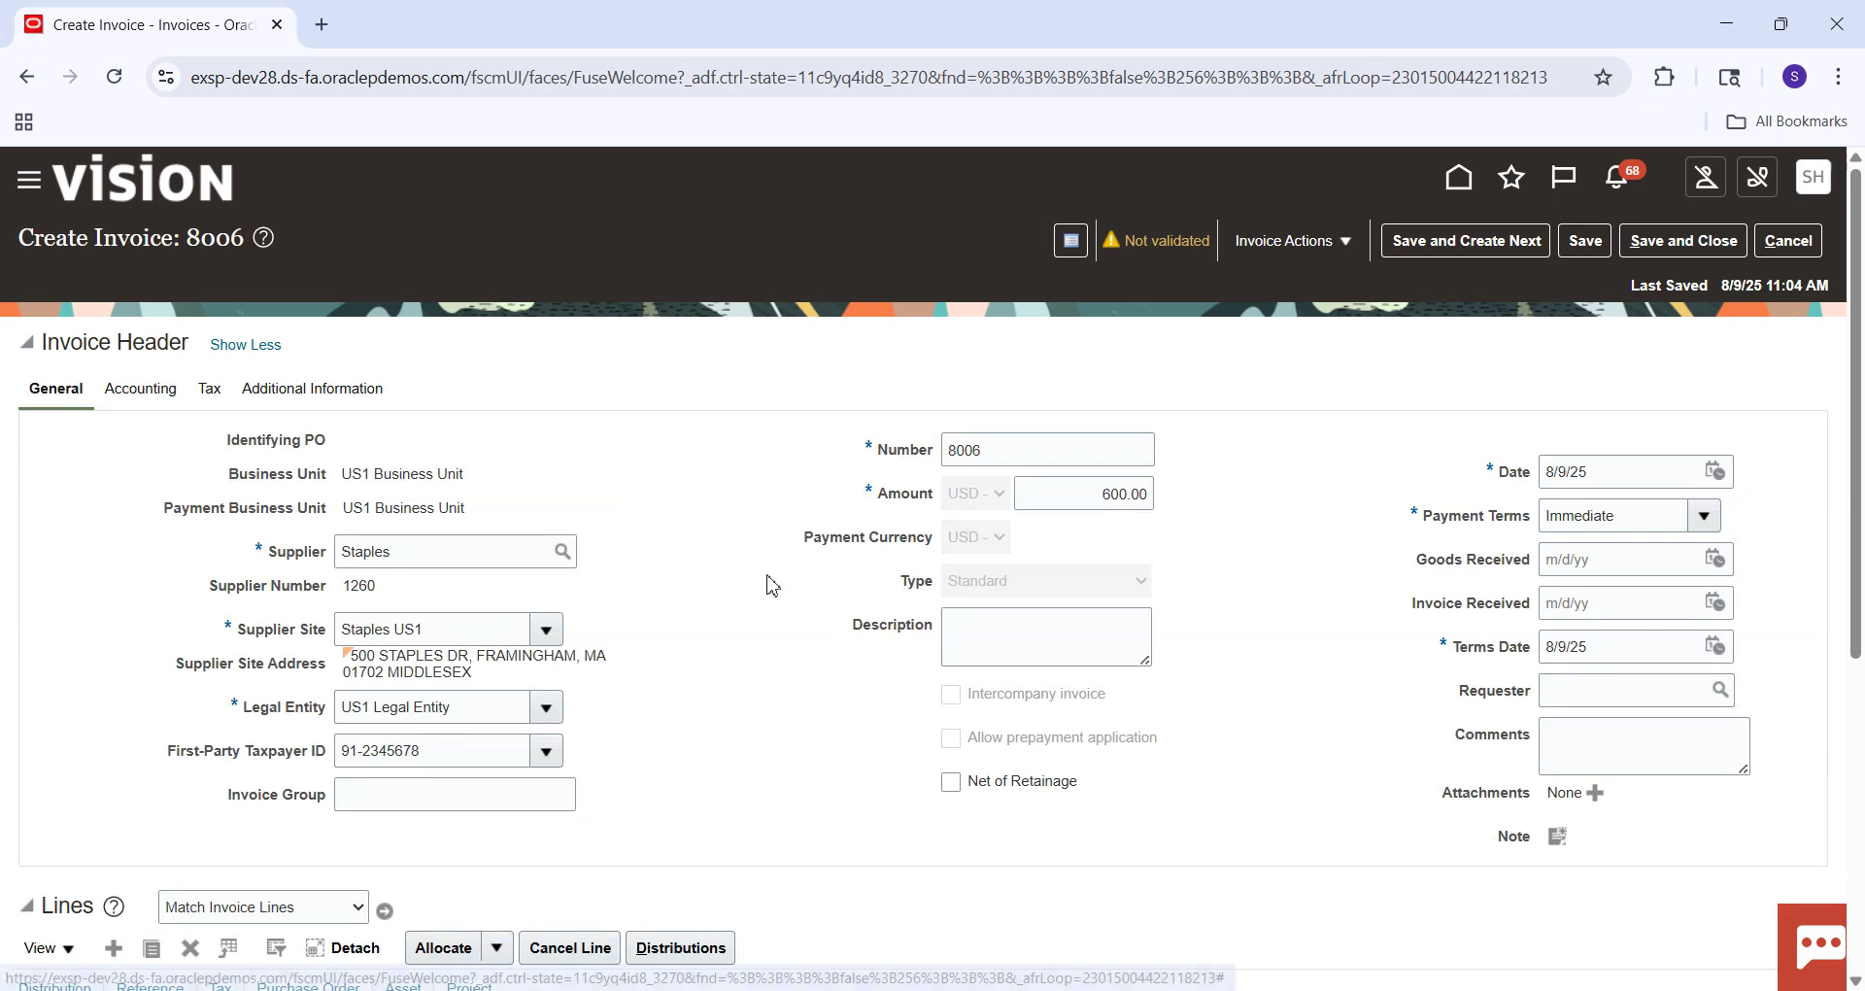
pyautogui.scroll(-2, 1005, 760)
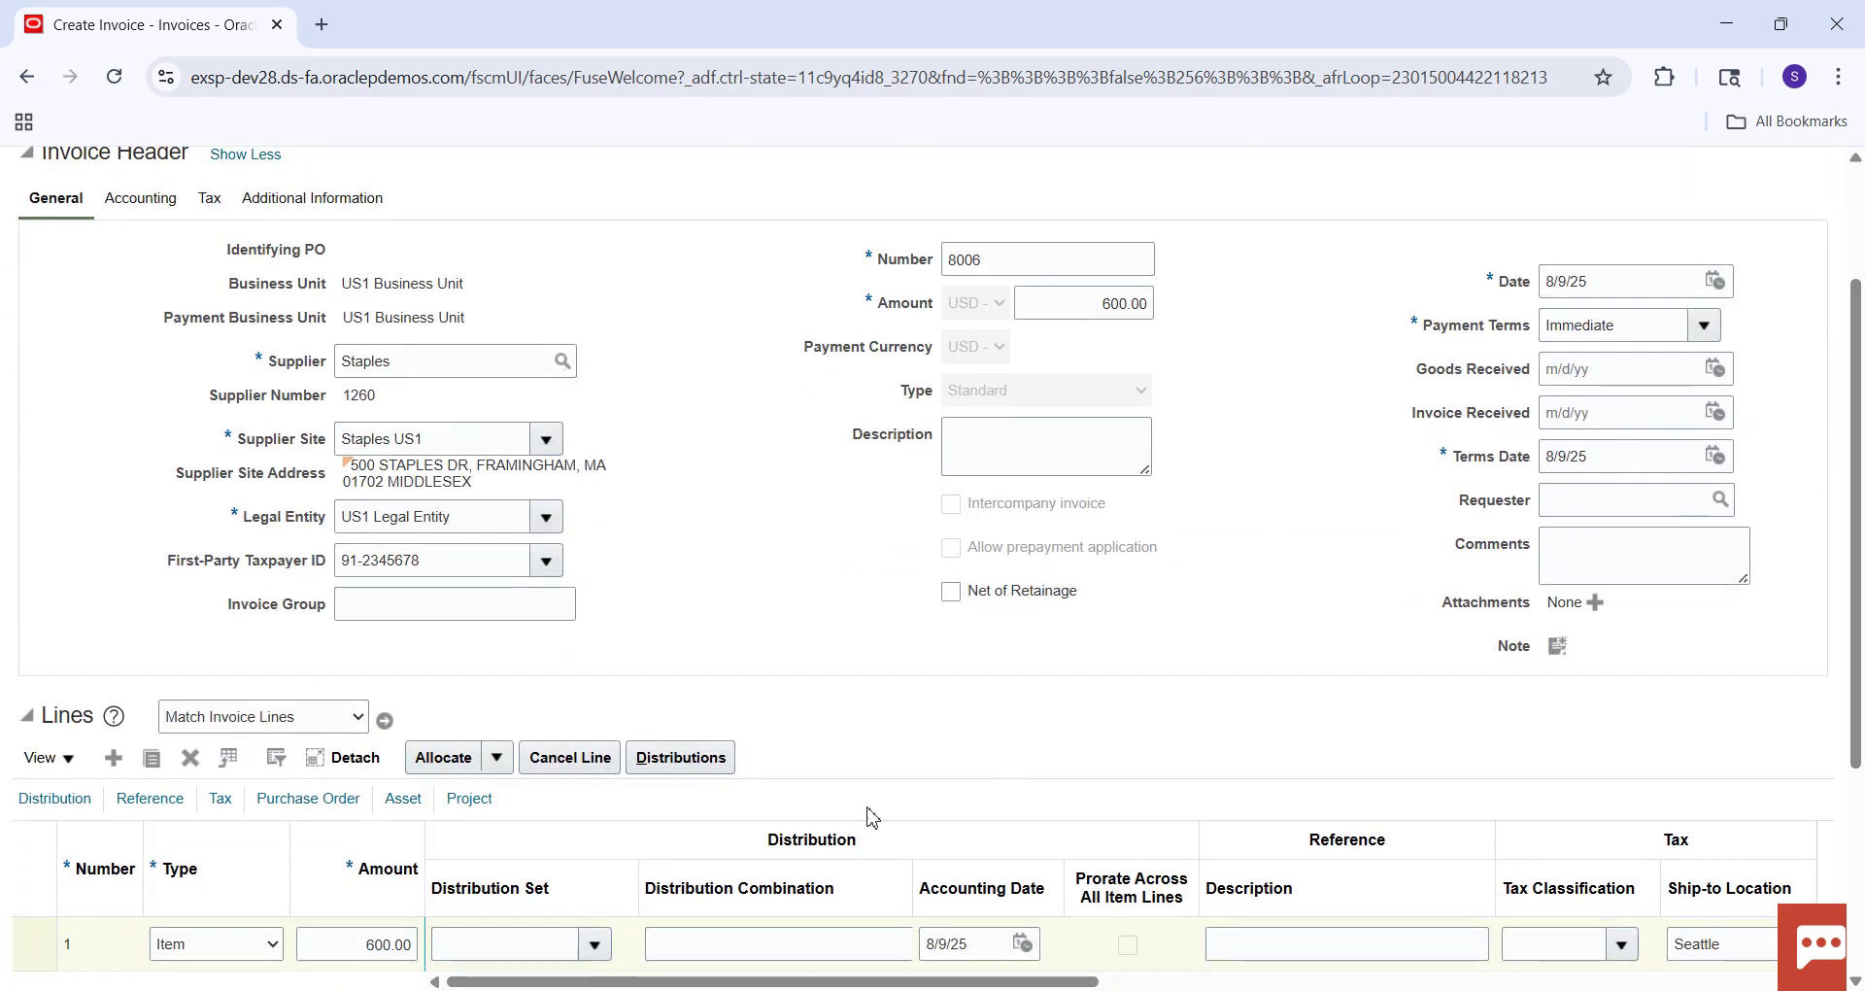
# Paste the liability combination into line 1's Distribution Combination, changing company 303 to 101 and line of business 30 to 10.
pyautogui.click(716, 947)
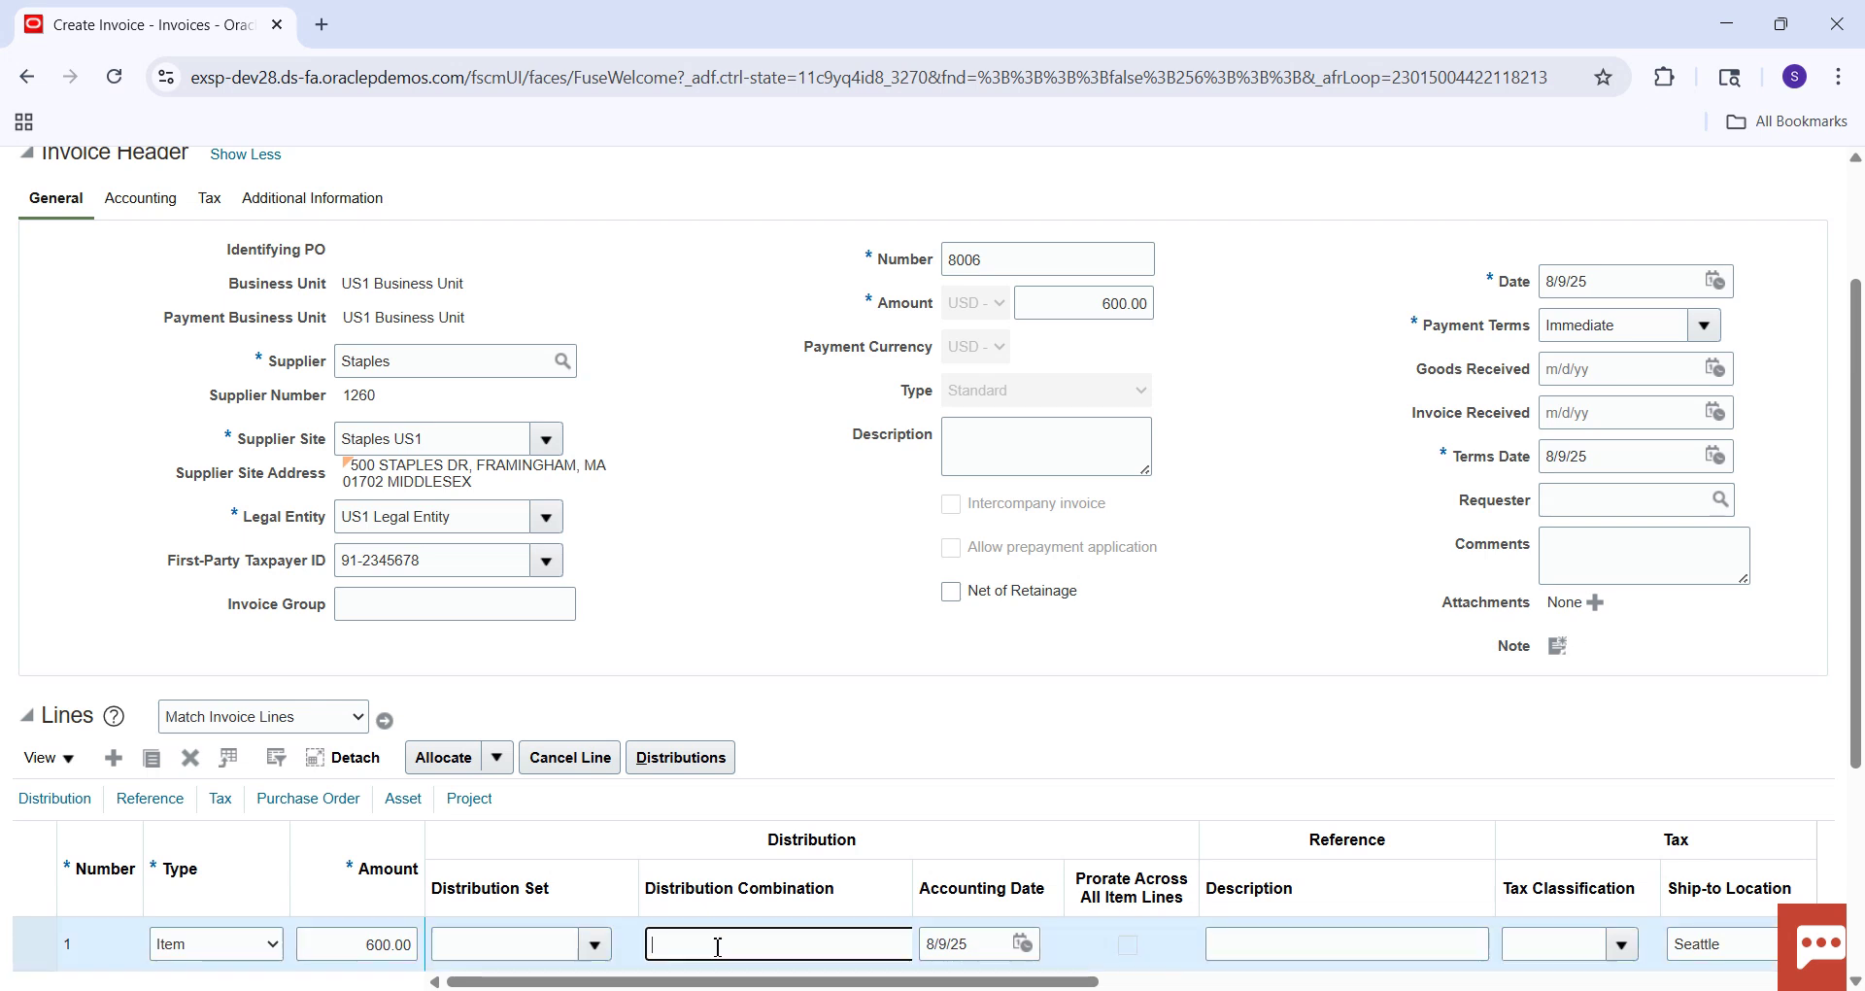
pyautogui.hotkey('ctrl', 'v')
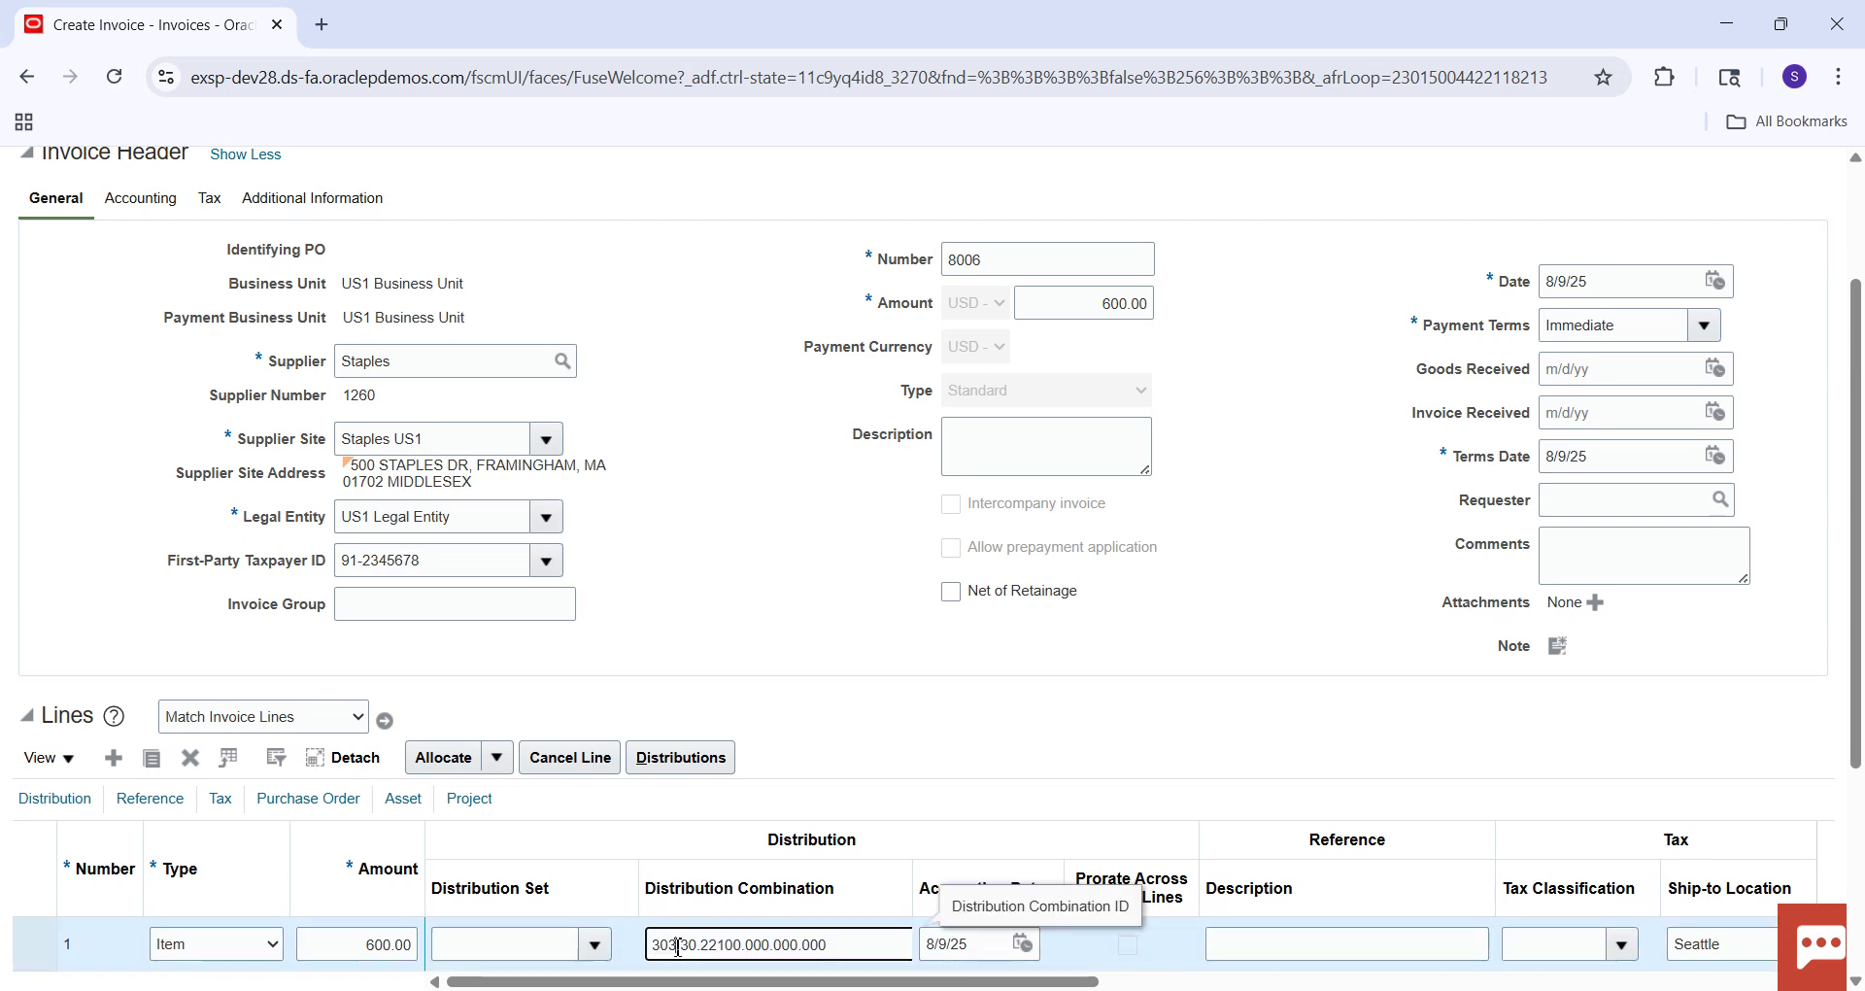
pyautogui.click(678, 947)
pyautogui.press('BackSpace')
pyautogui.press('BackSpace')
pyautogui.press('BackSpace')
pyautogui.write('101')
pyautogui.click(699, 947)
pyautogui.press('BackSpace')
pyautogui.press('BackSpace')
pyautogui.write('10')
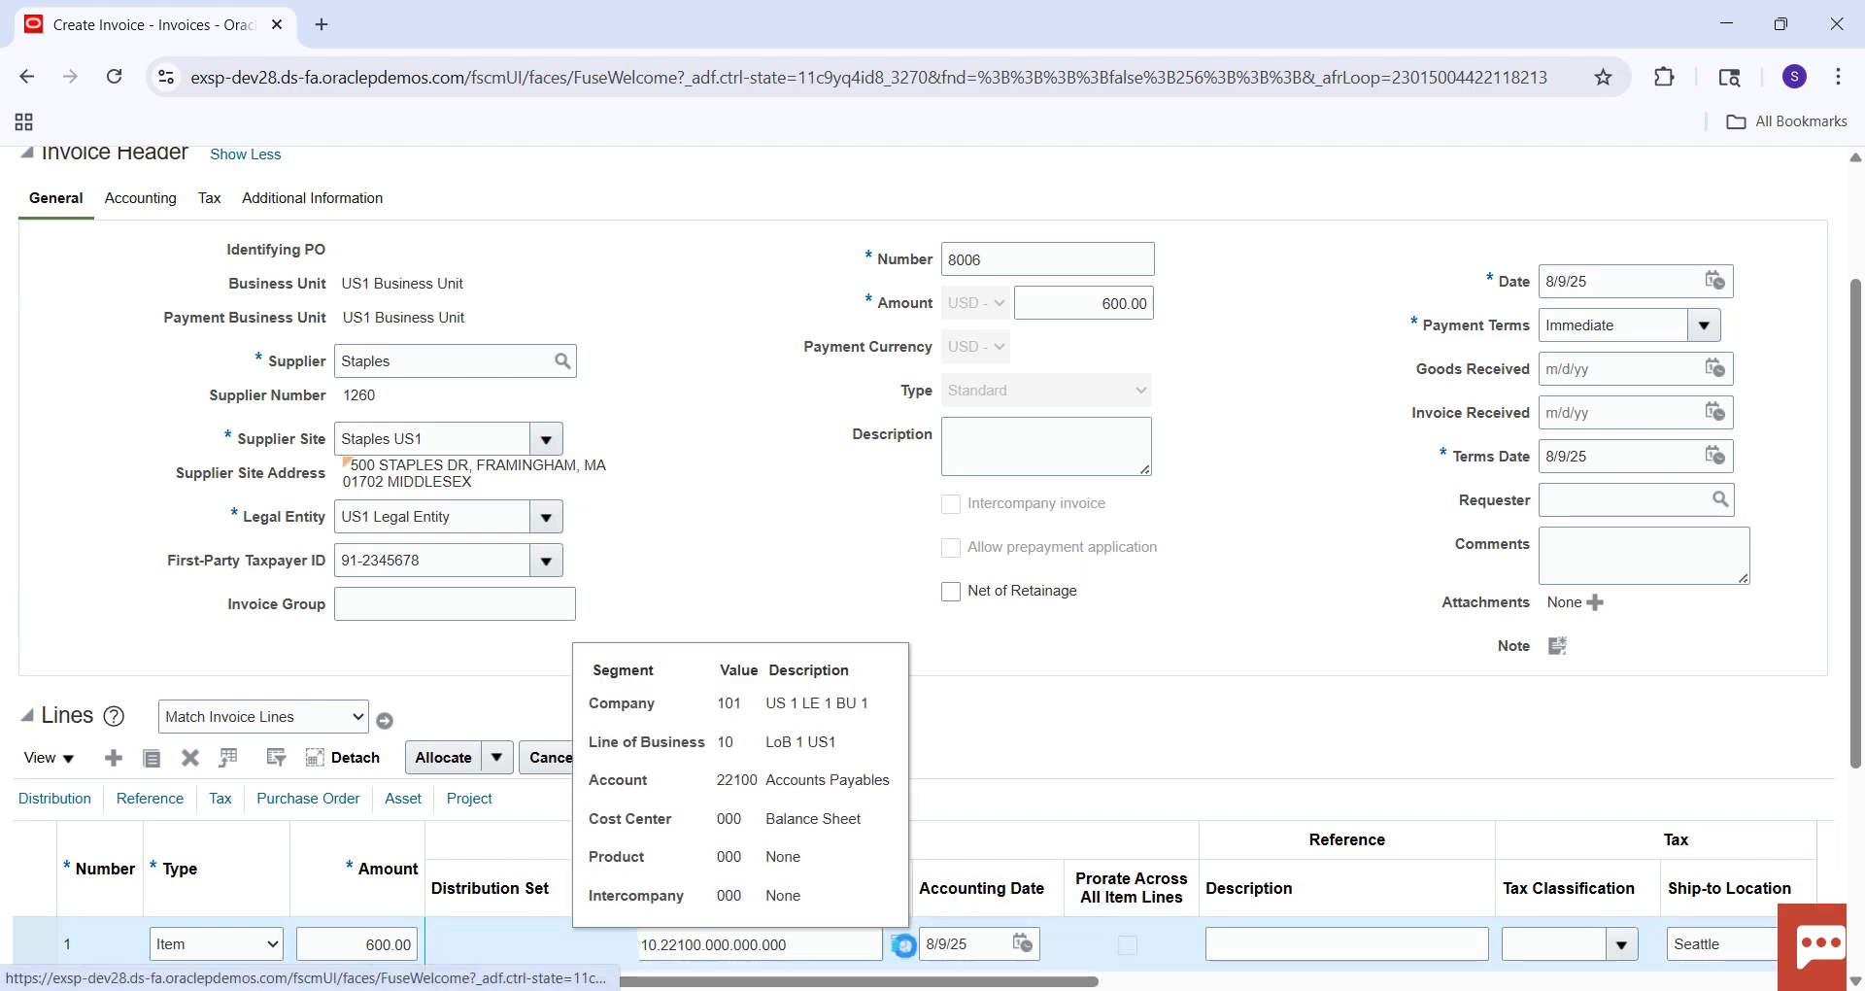
# In the combination lookup, try account 11104 HDFC Account, then clear the segments and close the dialog.
pyautogui.click(901, 947)
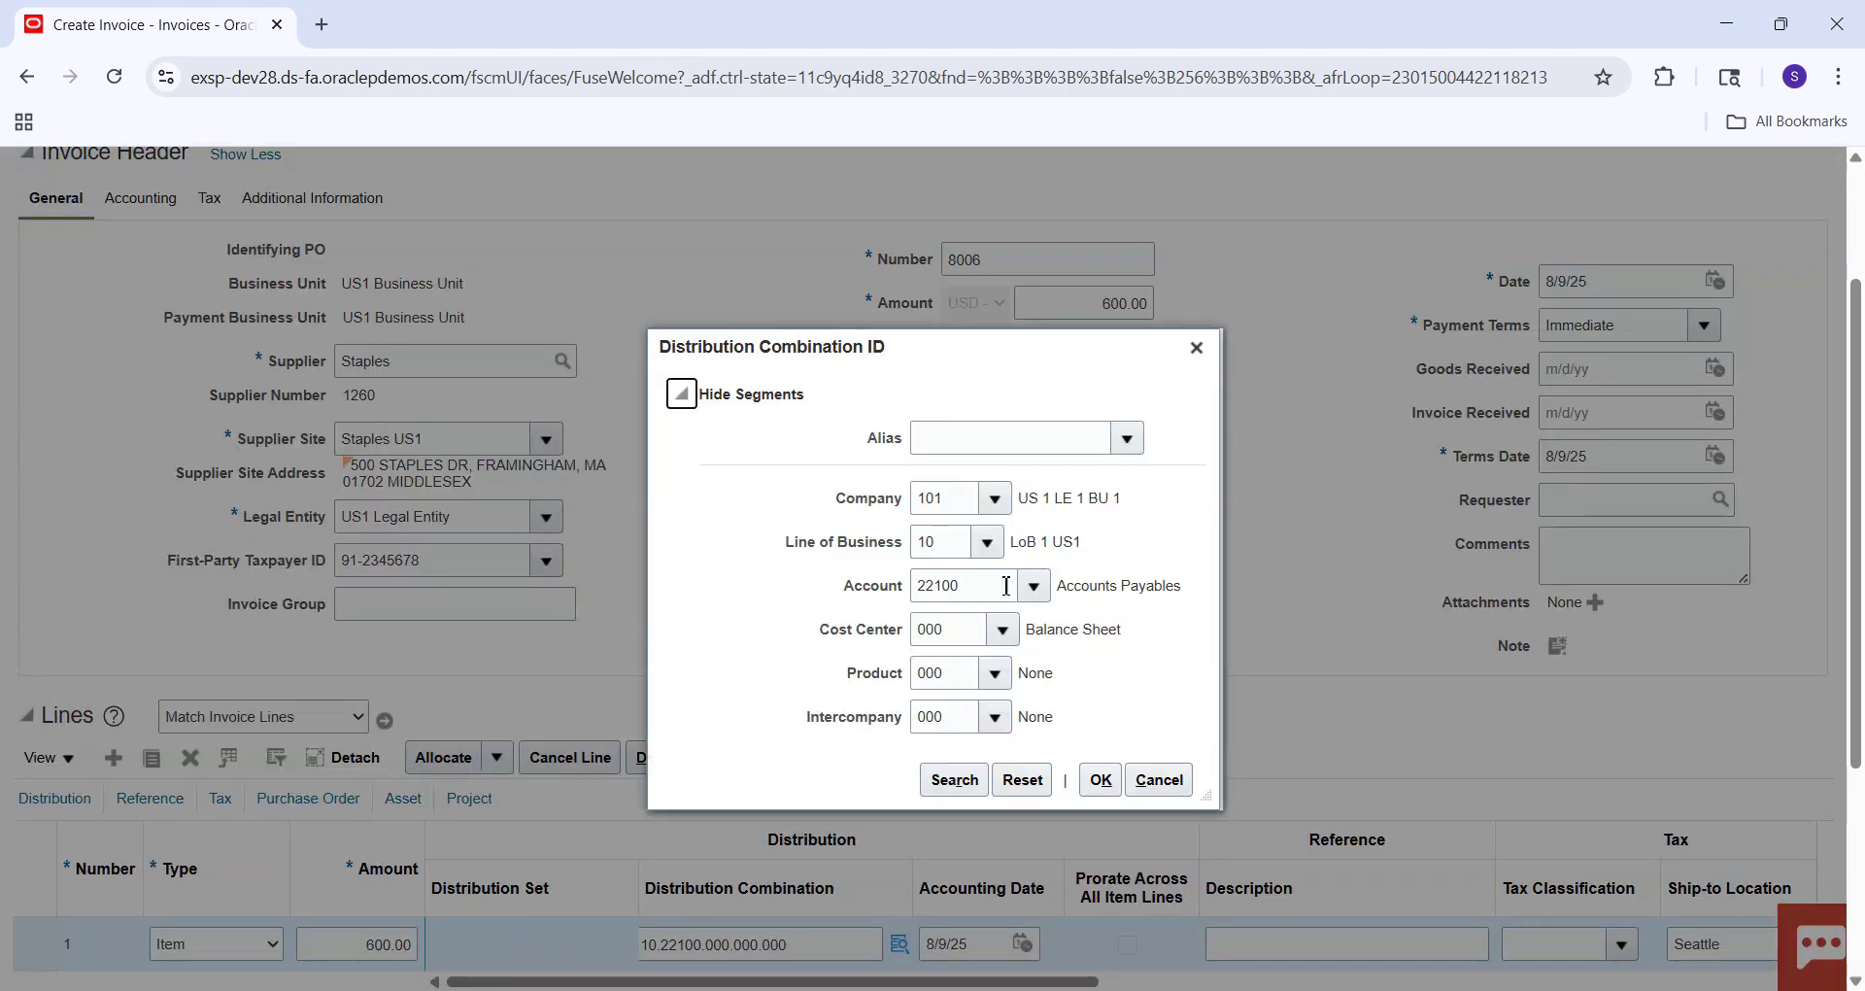
pyautogui.click(1050, 586)
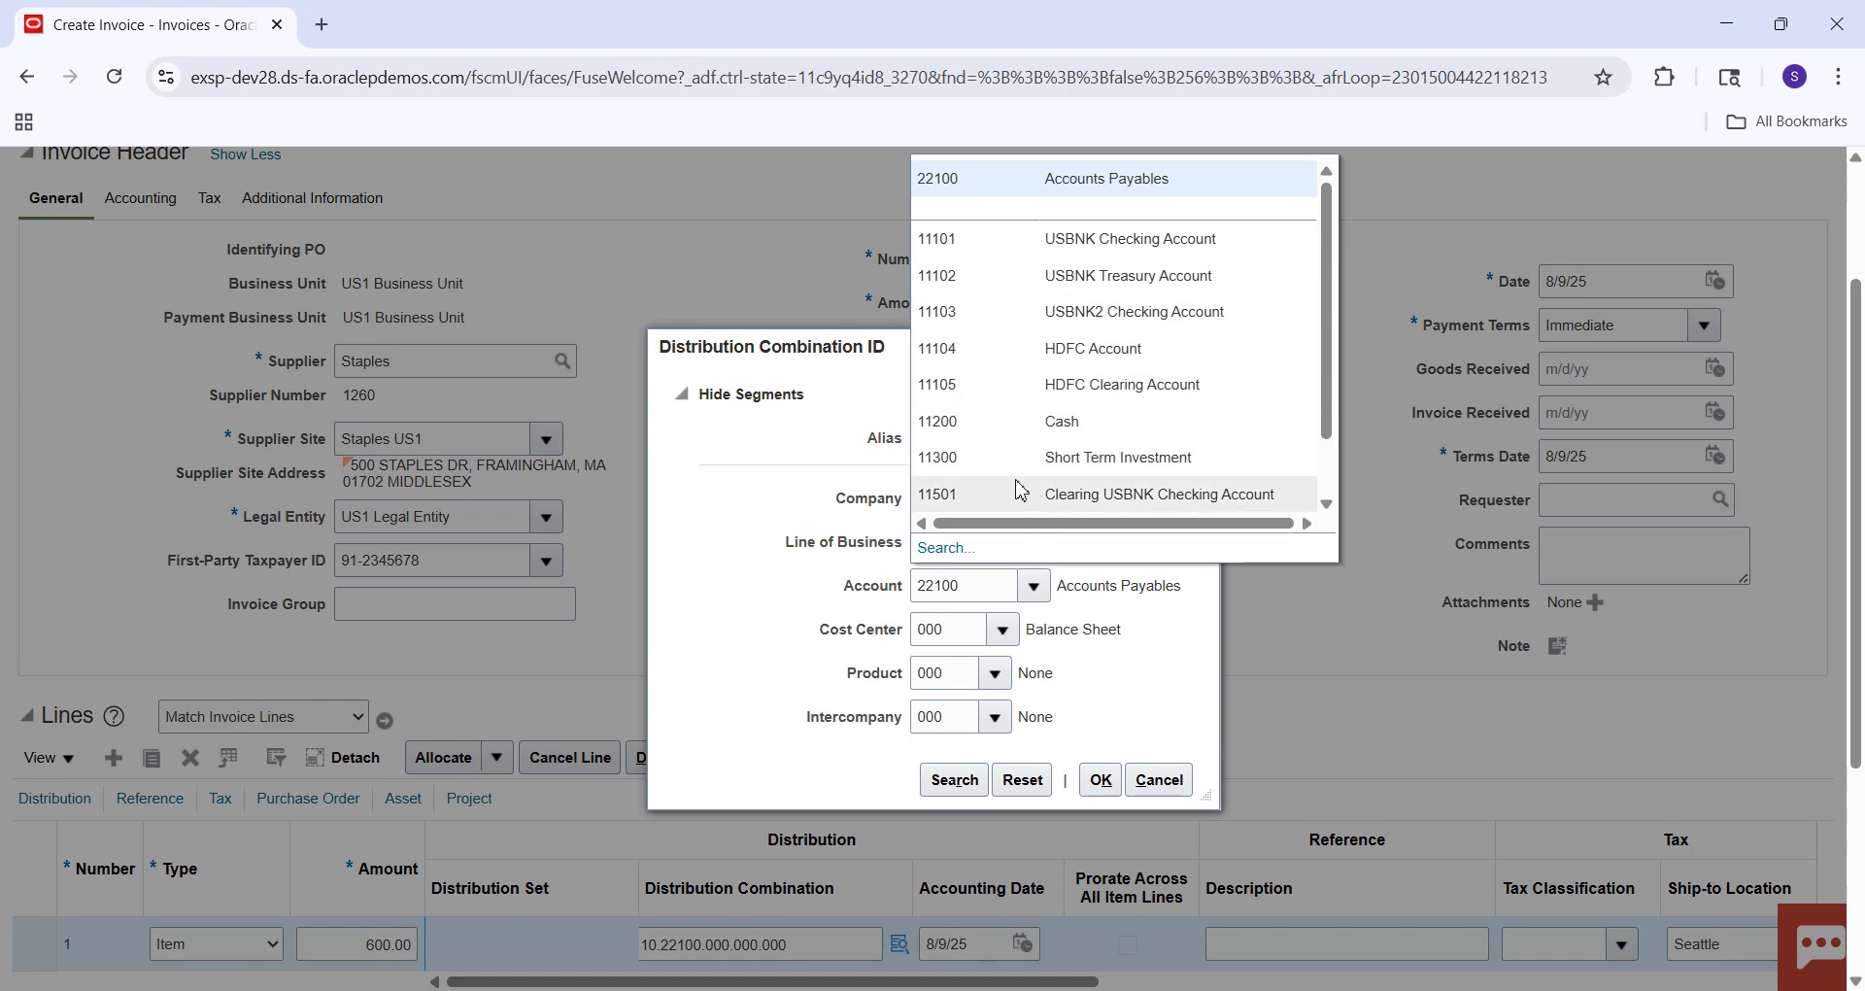
pyautogui.moveTo(1327, 306); pyautogui.dragTo(1321, 330)
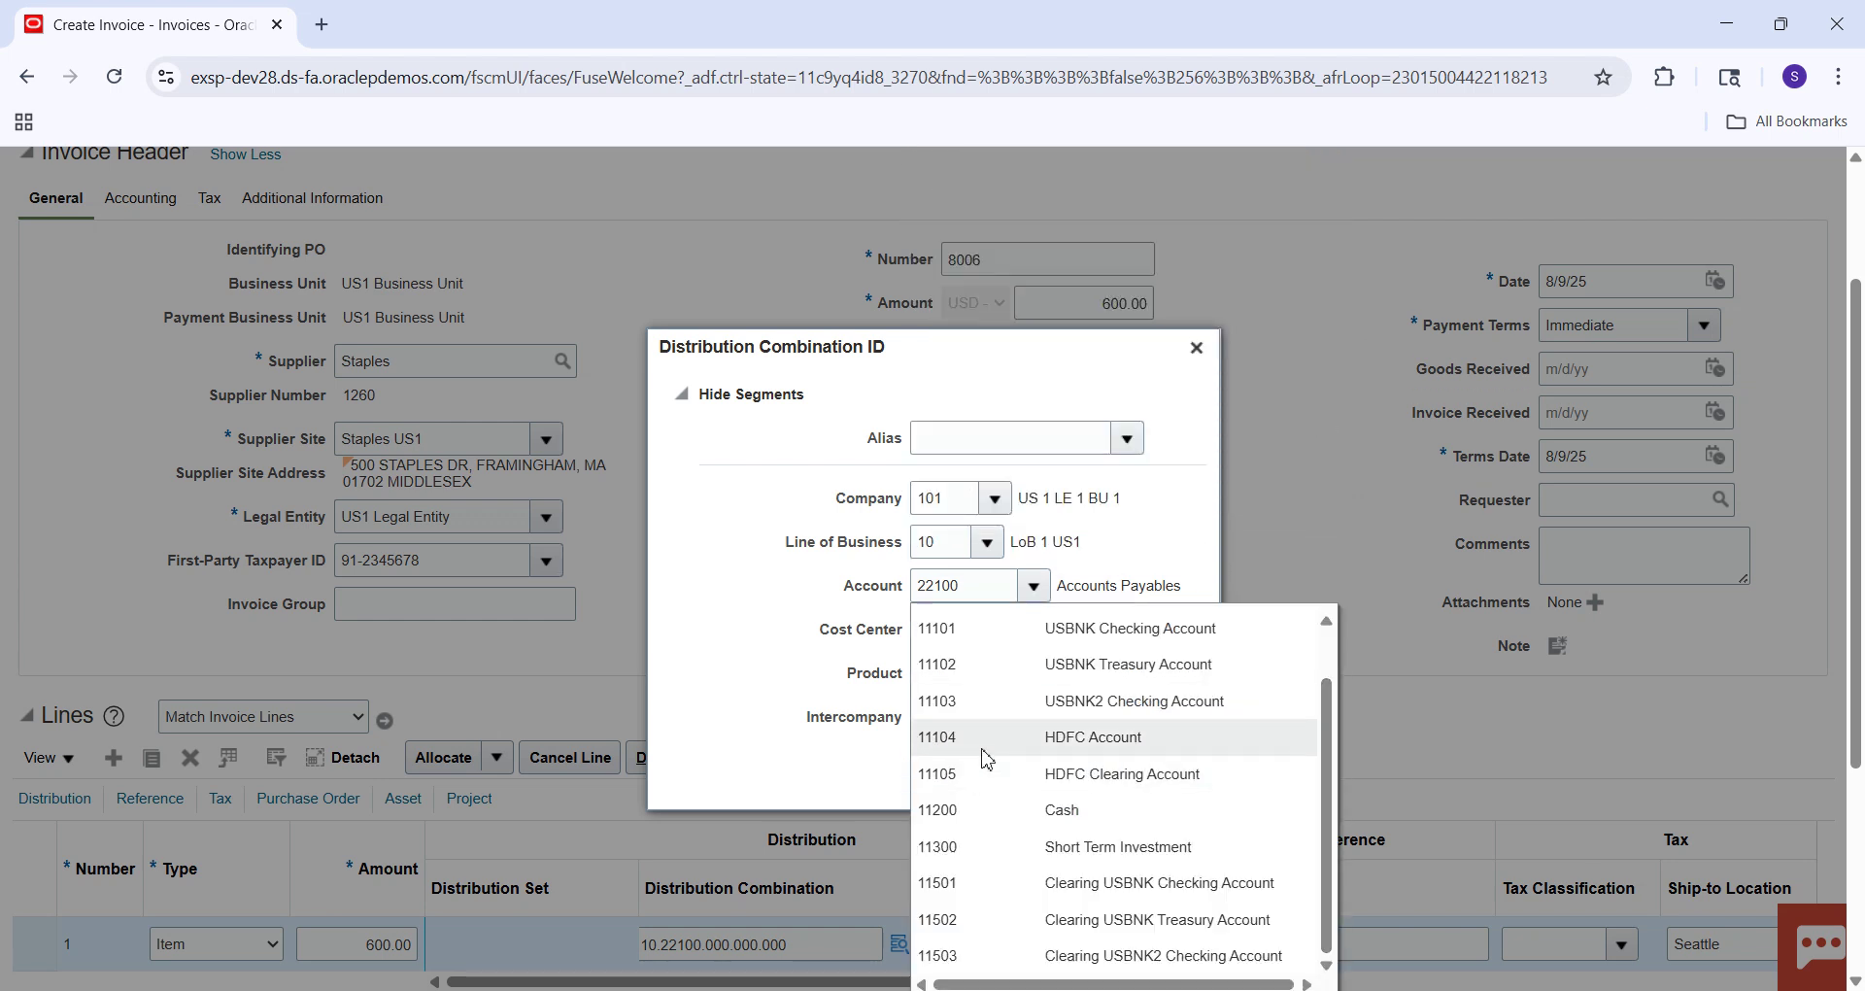
pyautogui.click(983, 743)
pyautogui.click(962, 791)
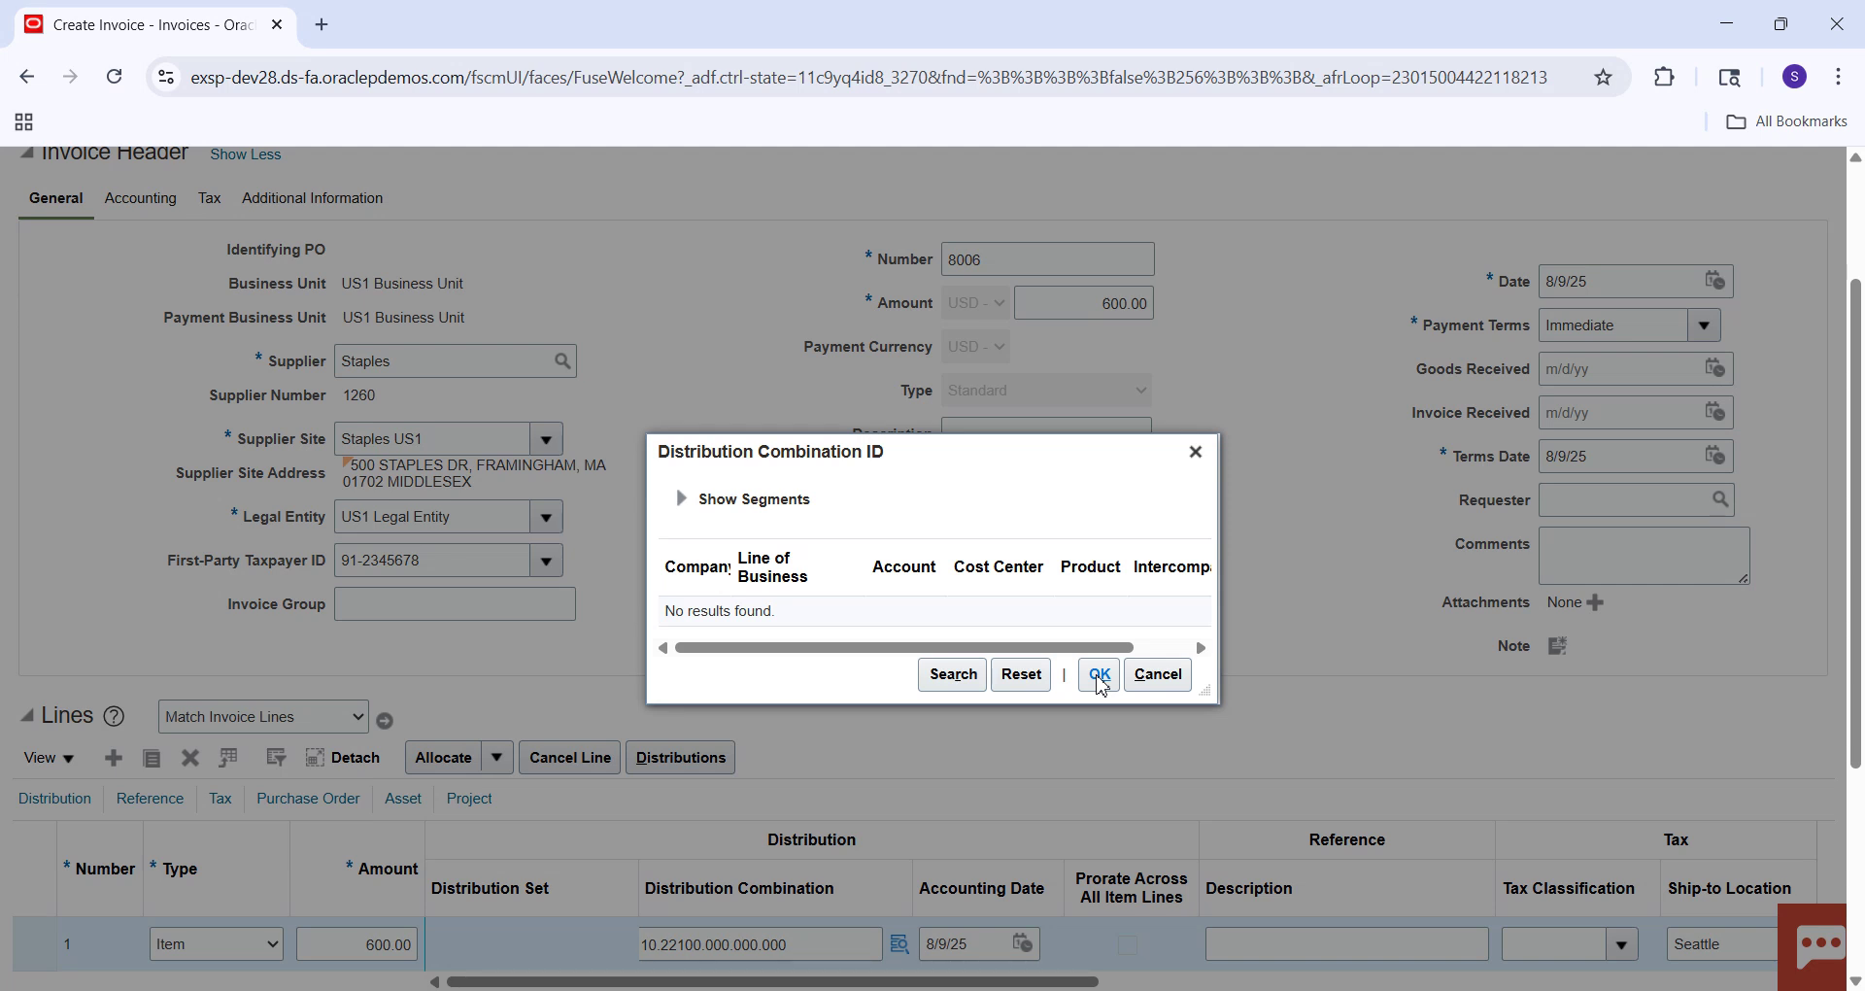
pyautogui.click(1033, 681)
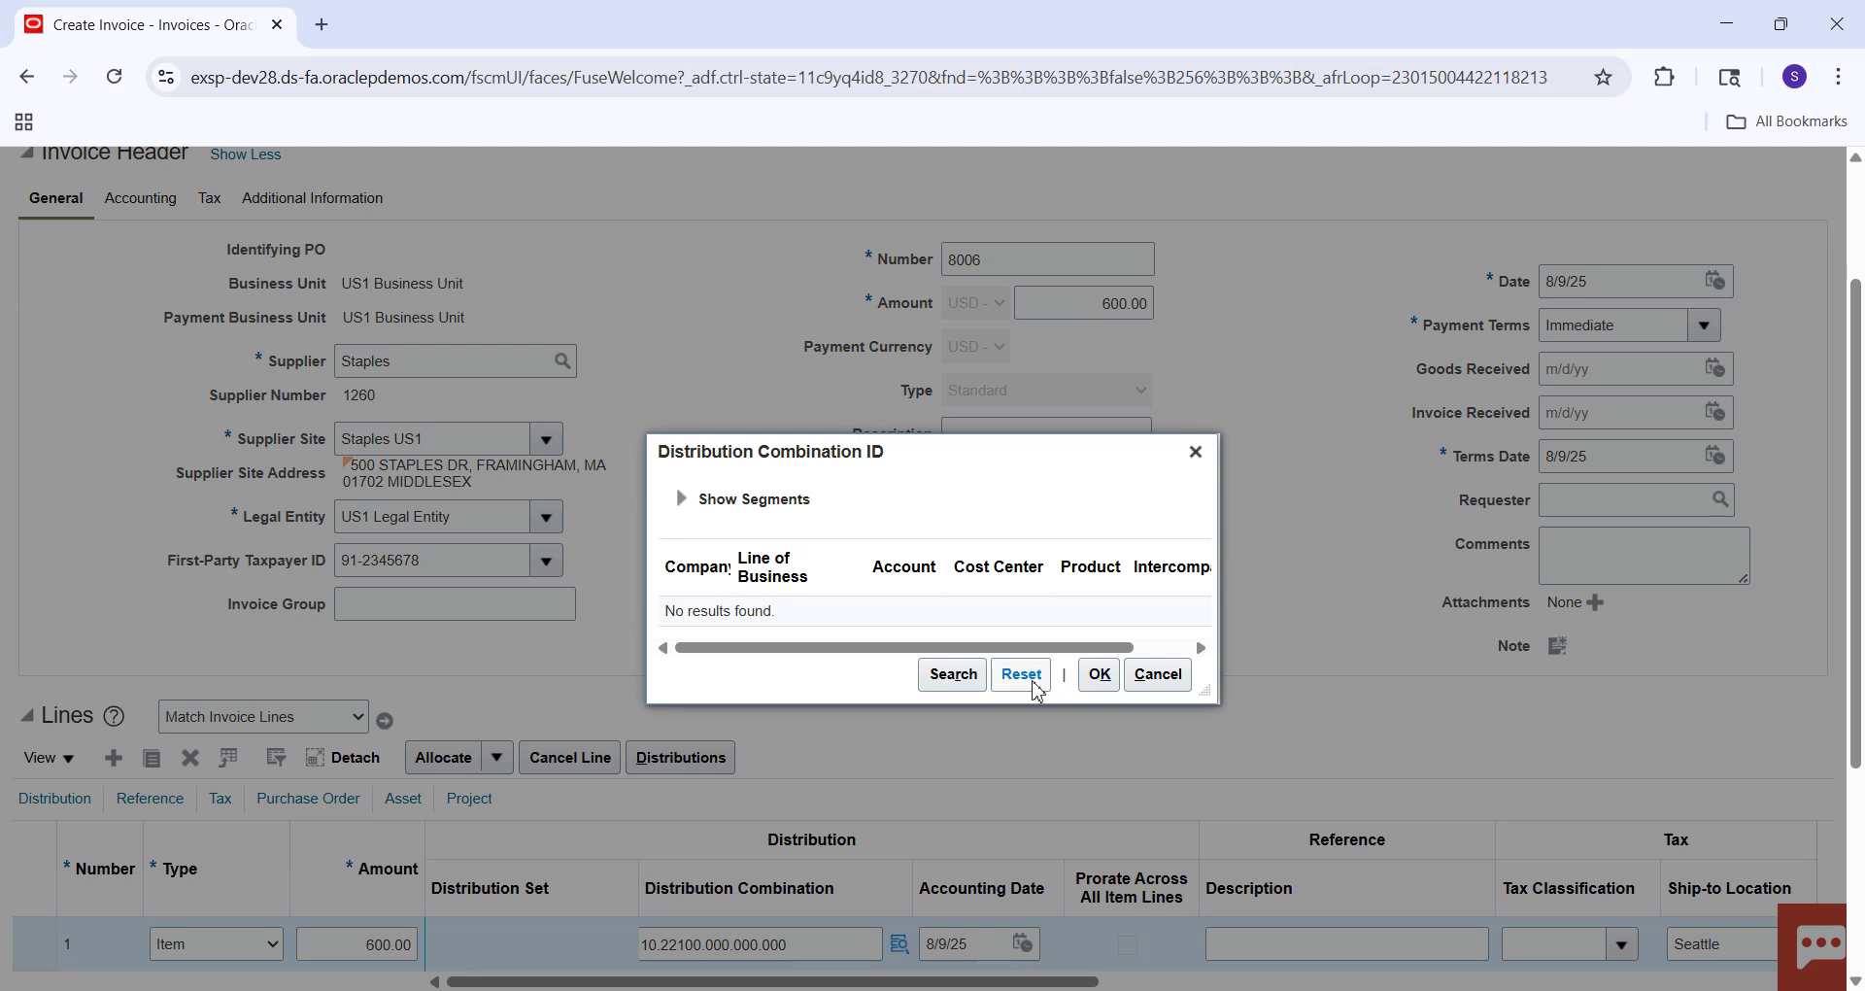
pyautogui.click(1025, 607)
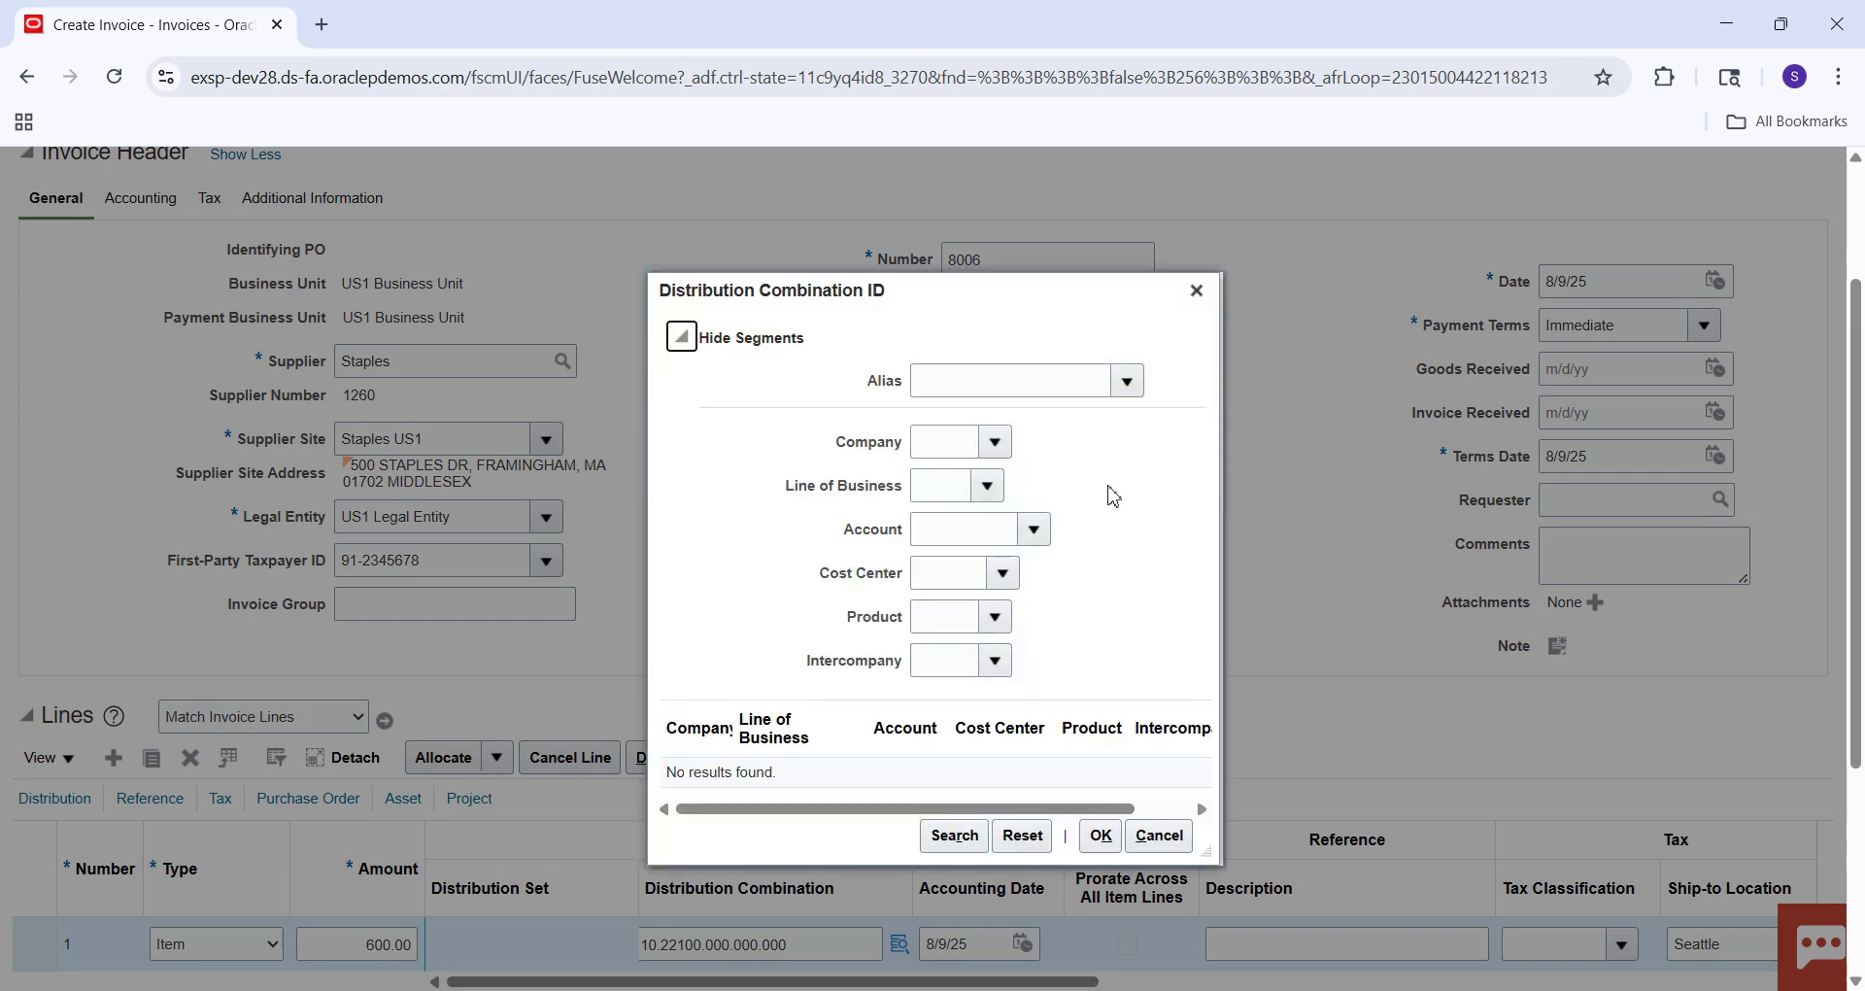
pyautogui.click(1196, 292)
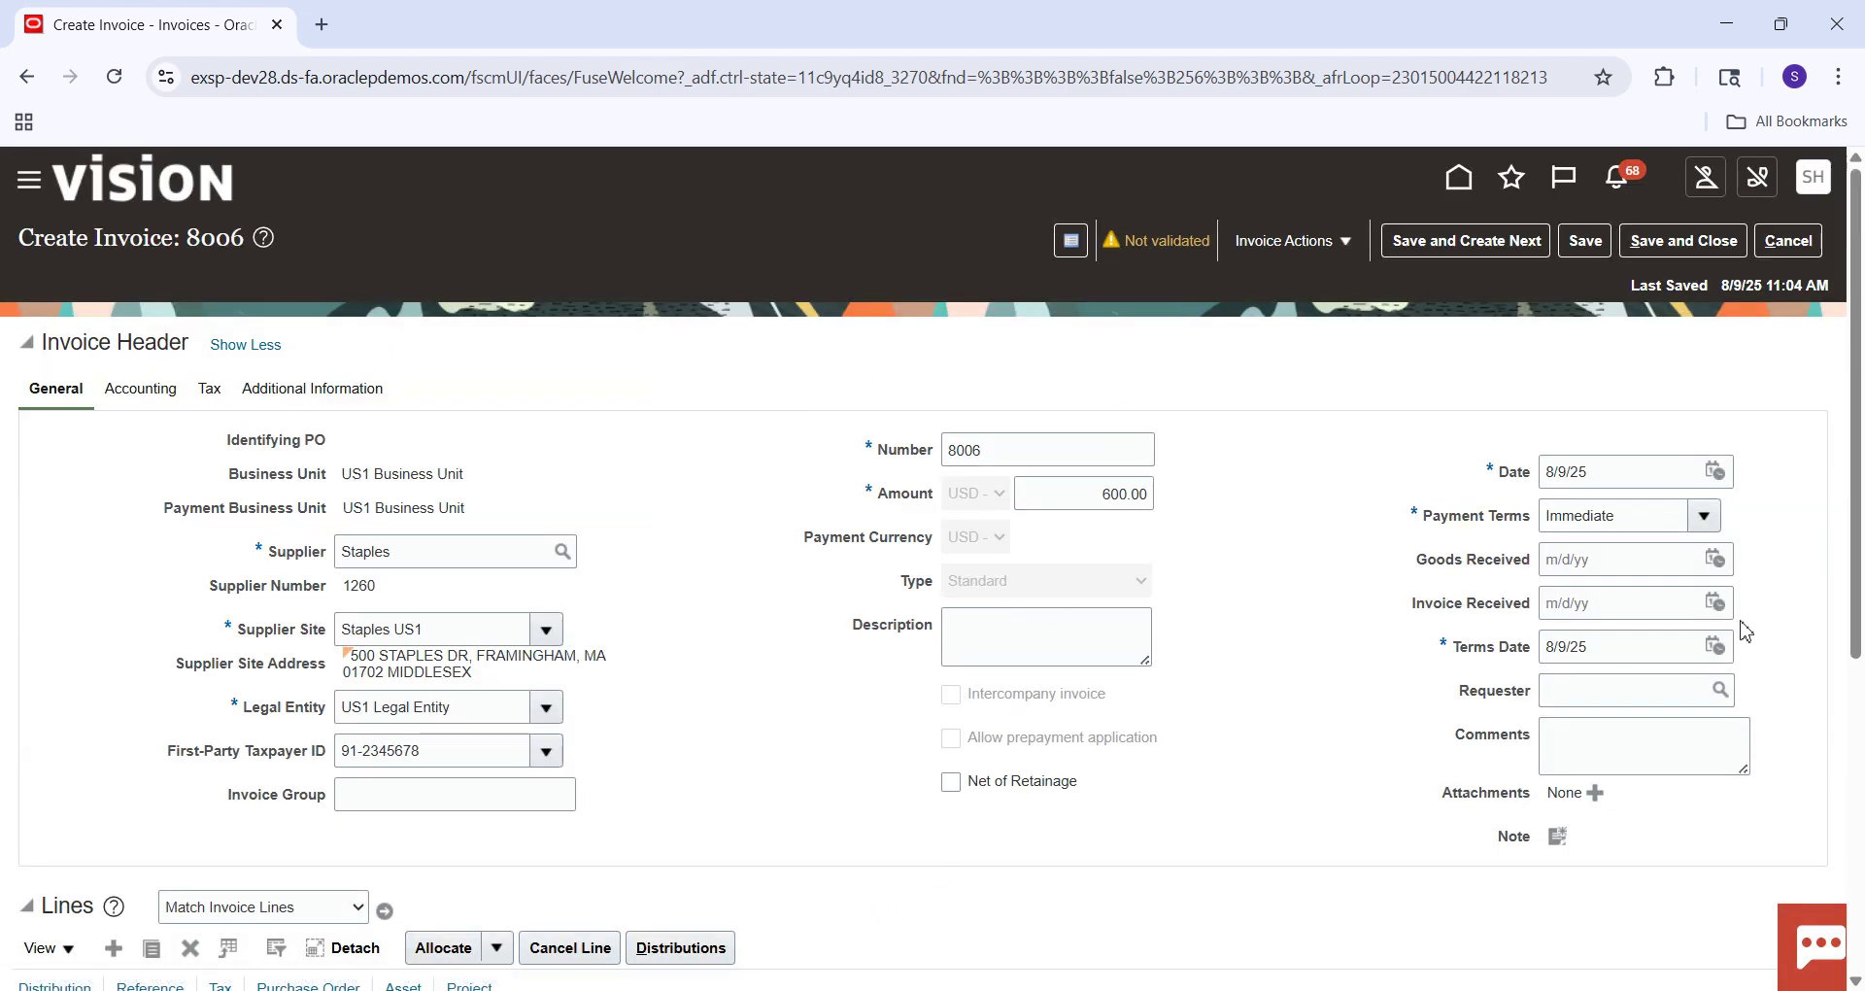
pyautogui.scroll(-4, 1860, 433)
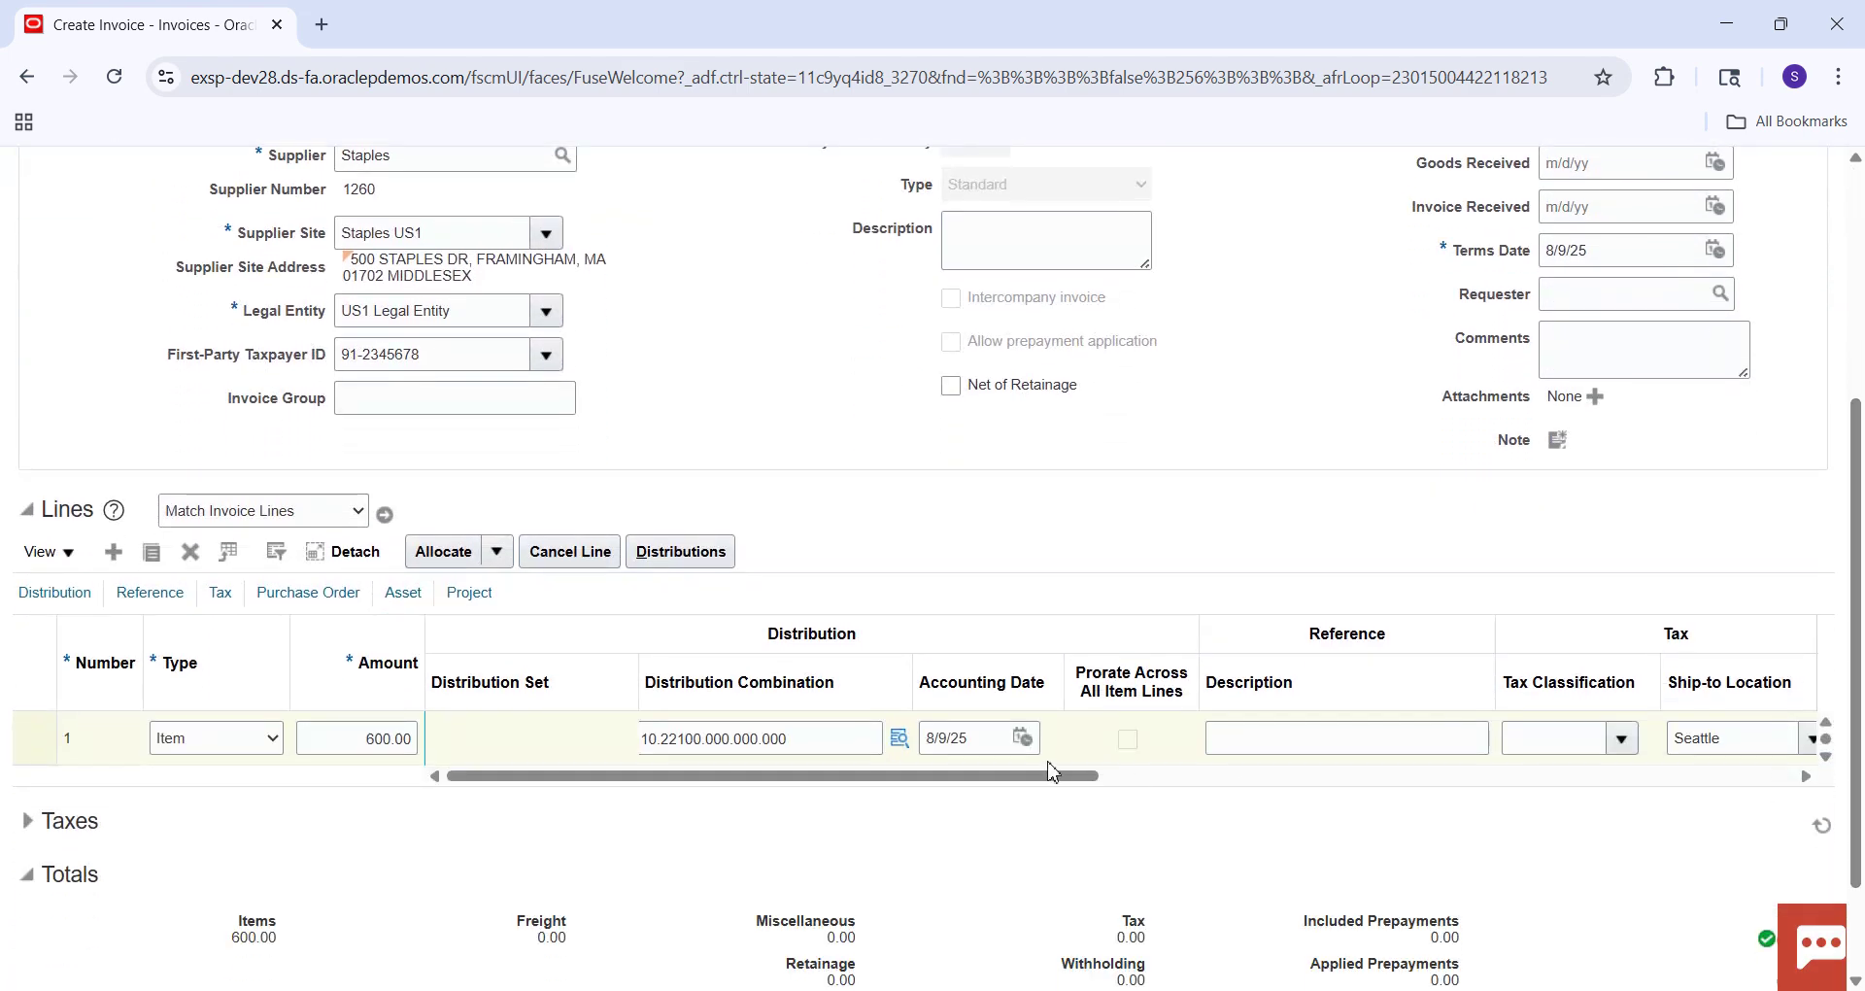
# Reopen line 1's combination lookup and search the account list by description and by 22100.
pyautogui.click(899, 741)
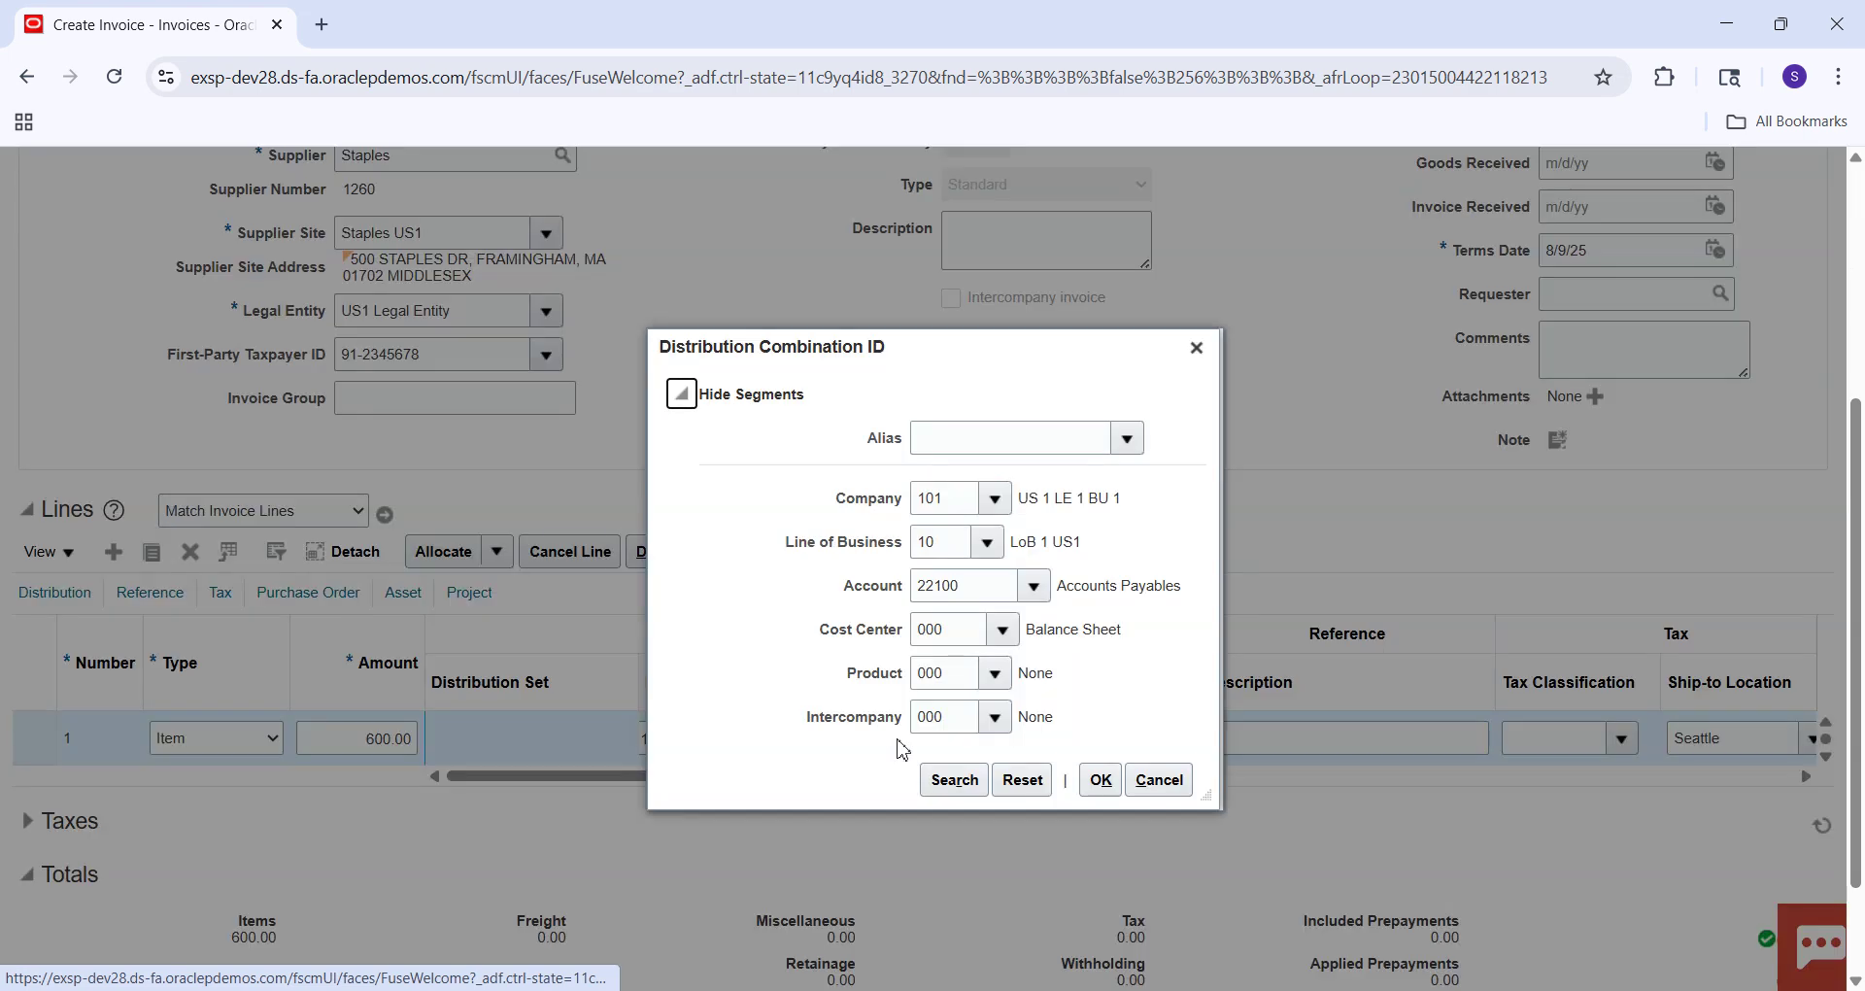
pyautogui.click(1035, 587)
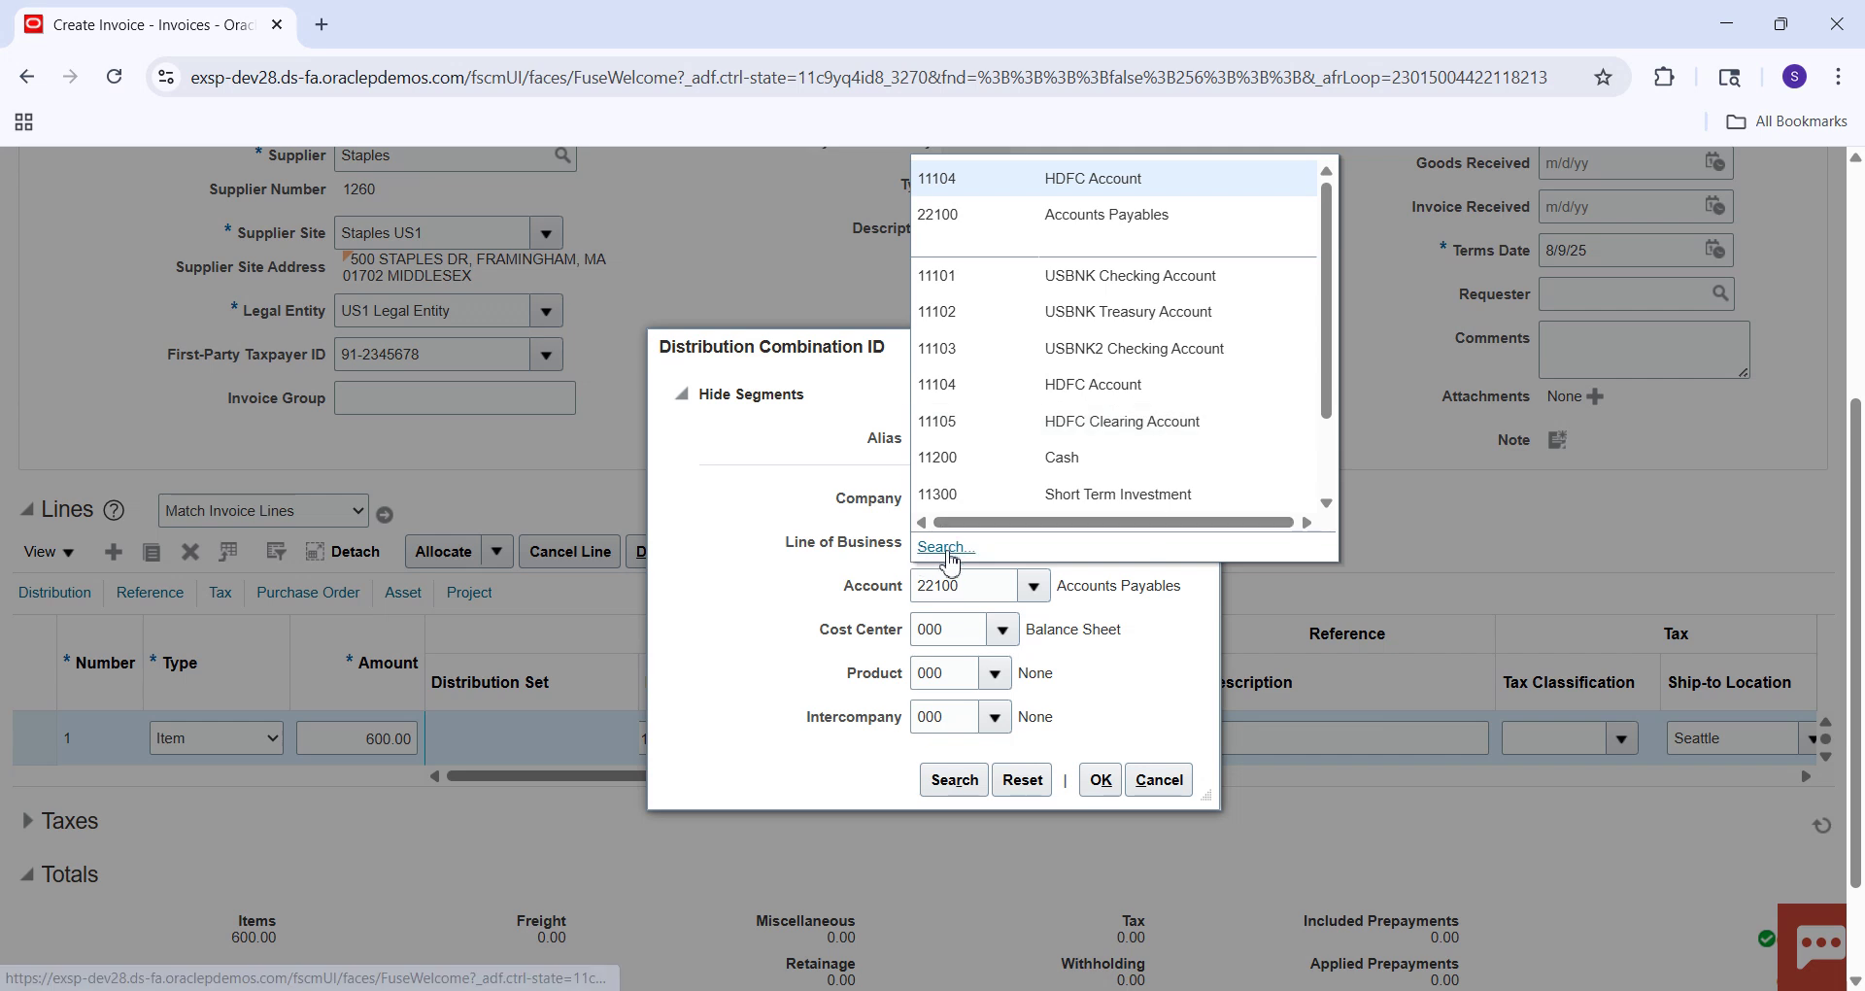
pyautogui.click(946, 548)
pyautogui.click(905, 568)
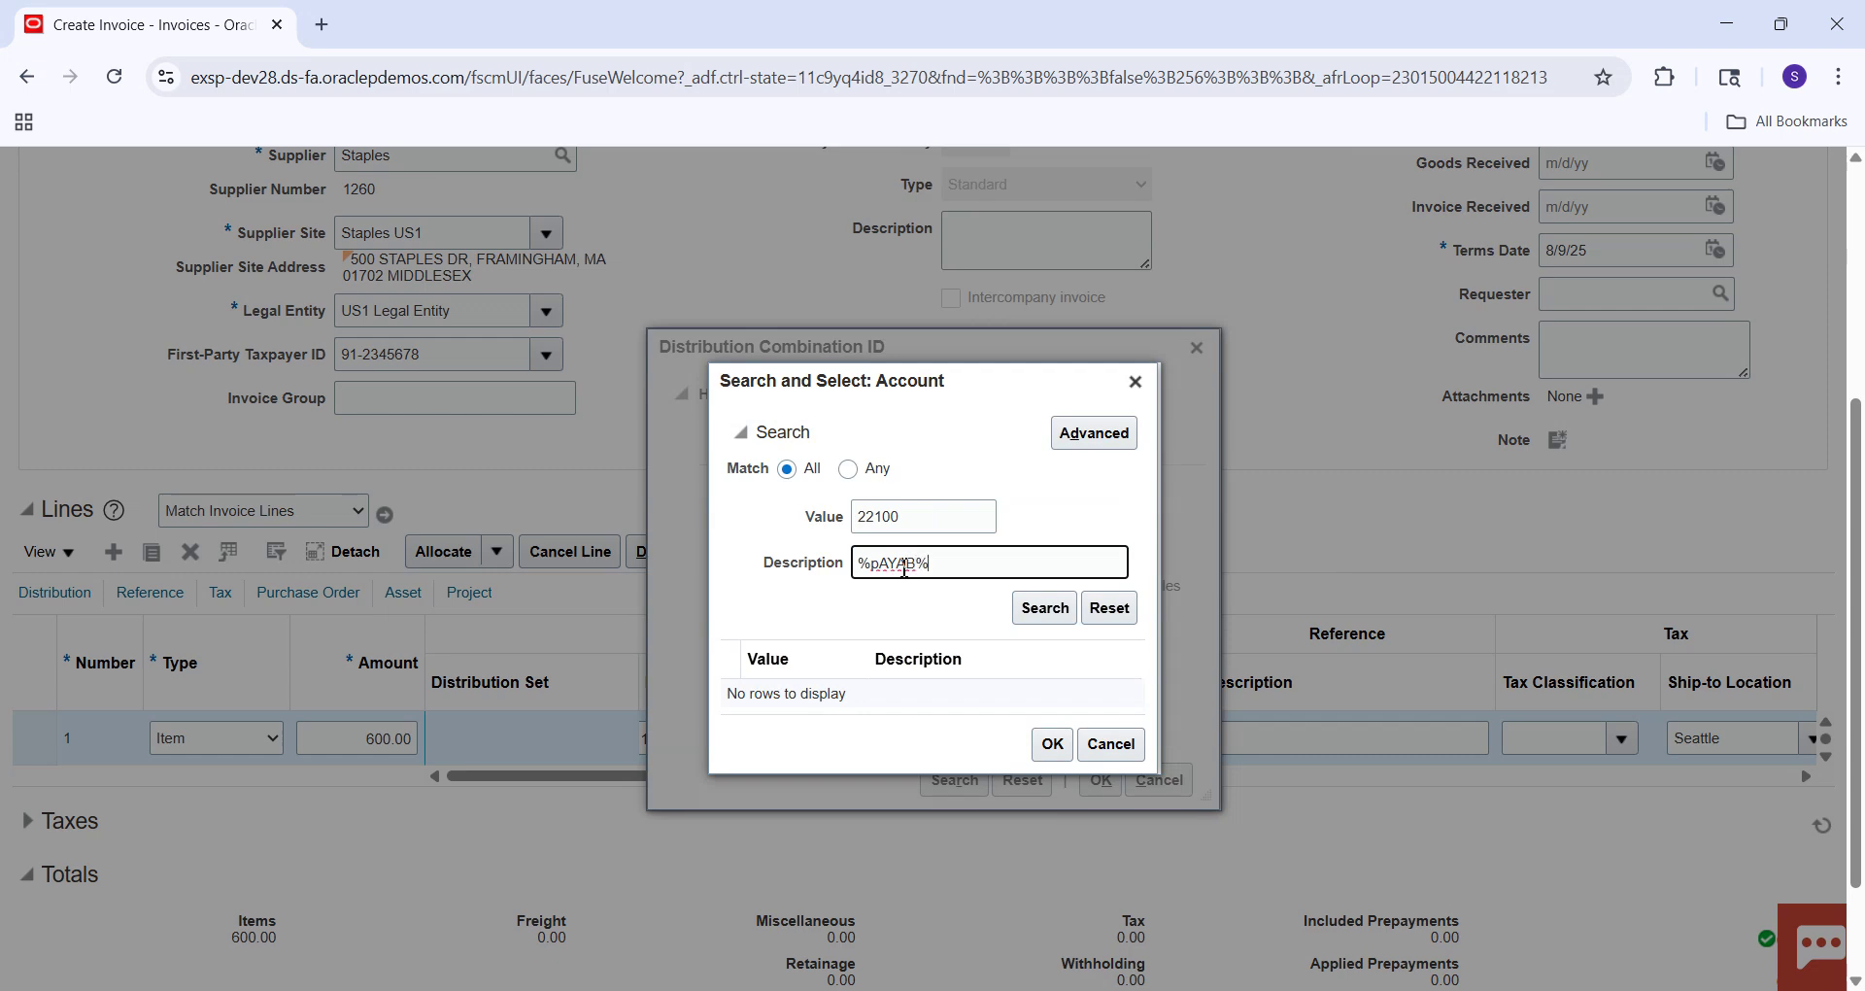
pyautogui.press('Return')
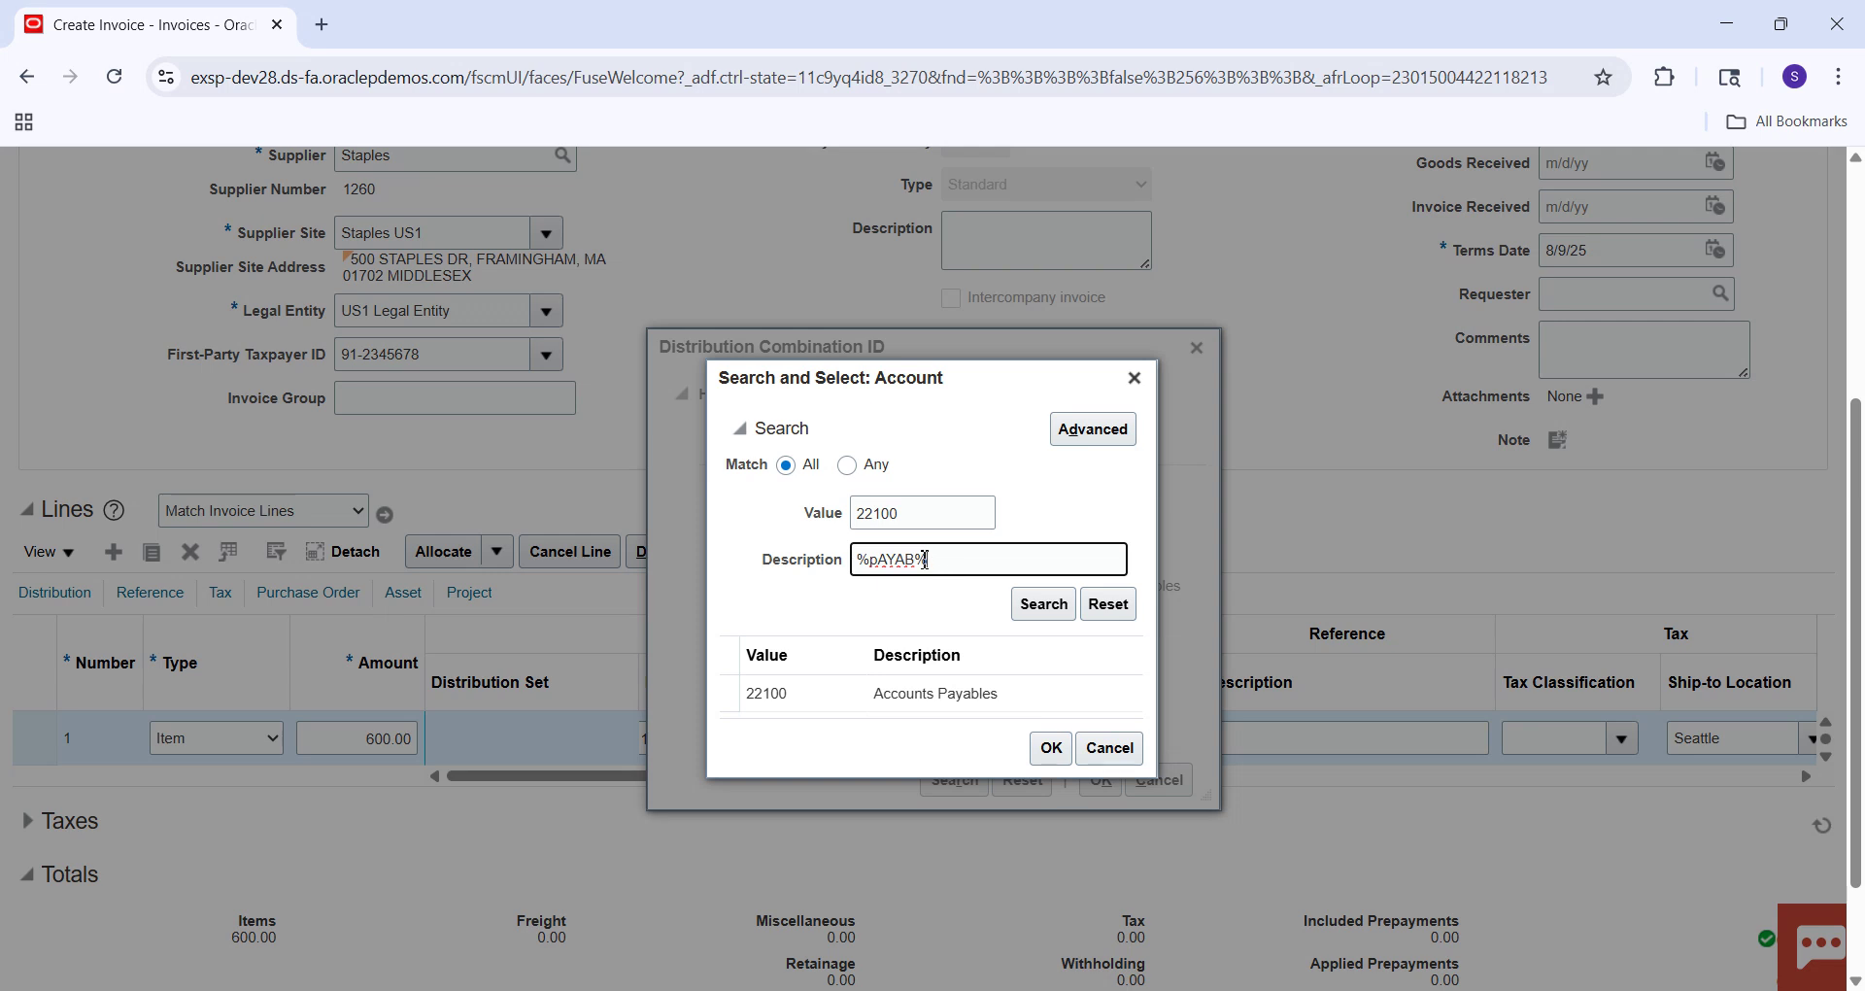
pyautogui.click(919, 563)
pyautogui.press('BackSpace')
pyautogui.press('BackSpace')
pyautogui.press('BackSpace')
pyautogui.write('l')
pyautogui.press('Return')
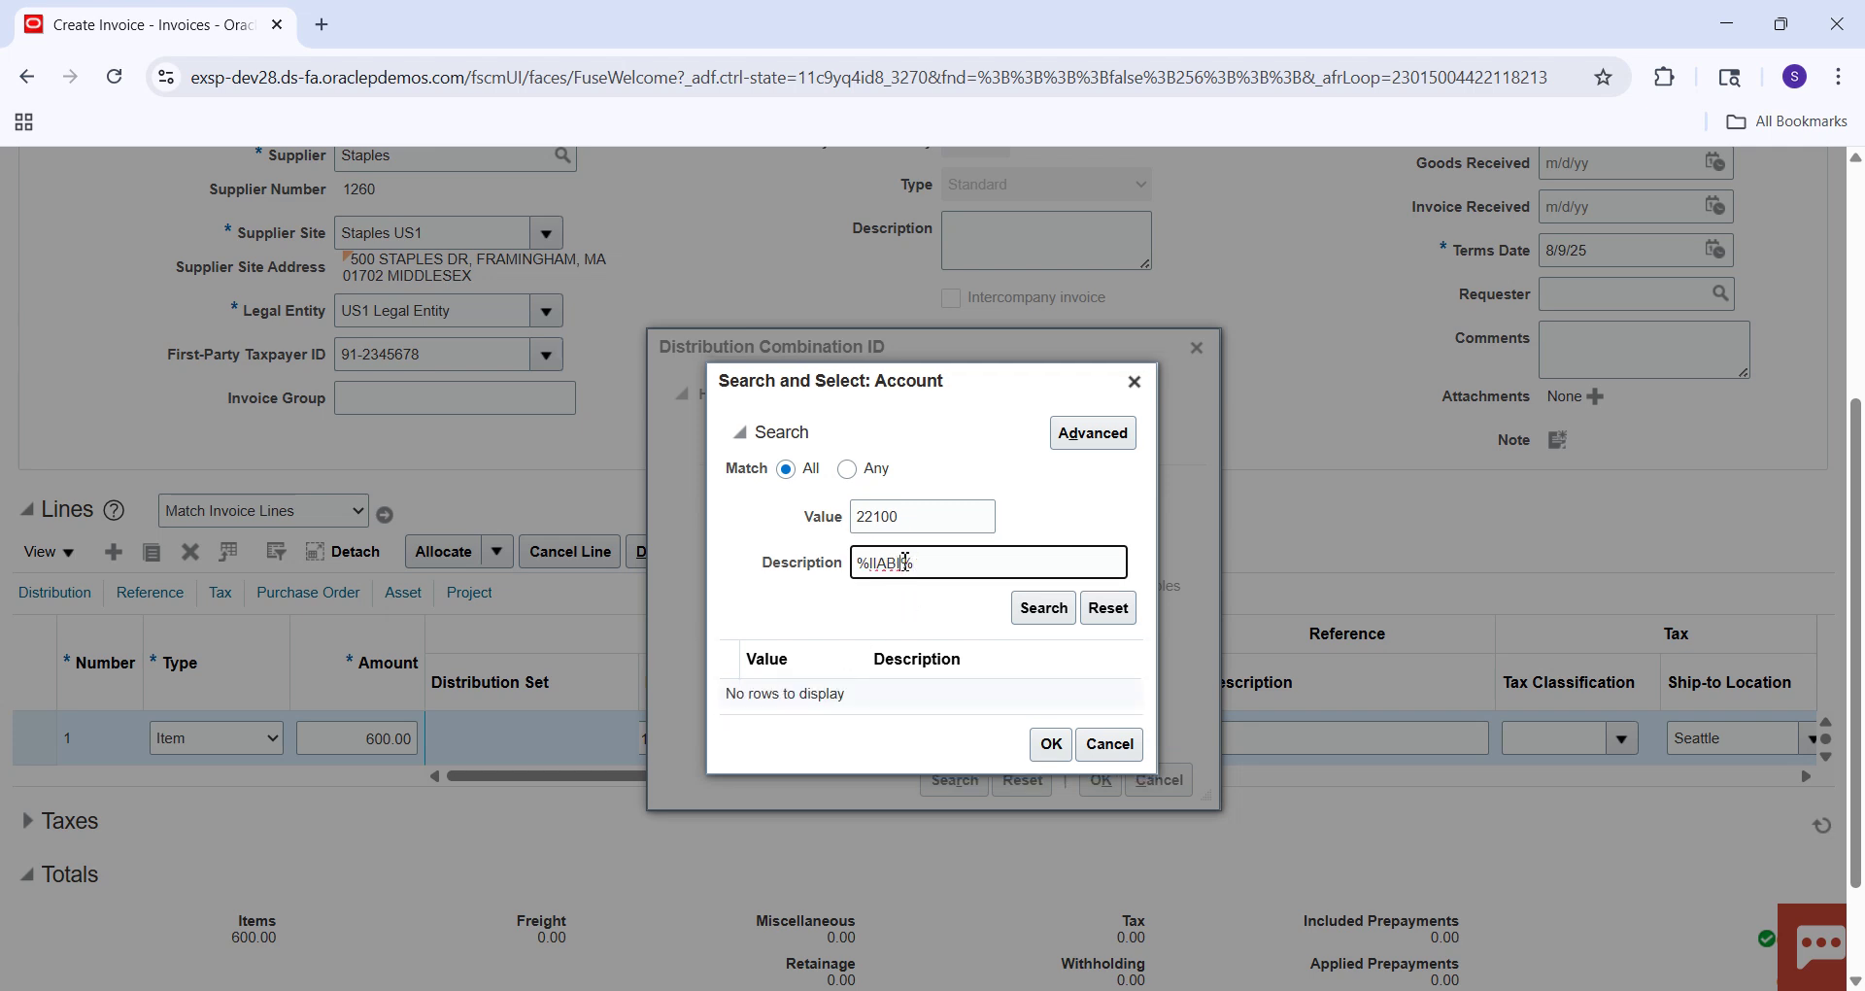
pyautogui.press('BackSpace')
pyautogui.press('BackSpace')
pyautogui.press('BackSpace')
pyautogui.press('BackSpace')
pyautogui.press('capslock')
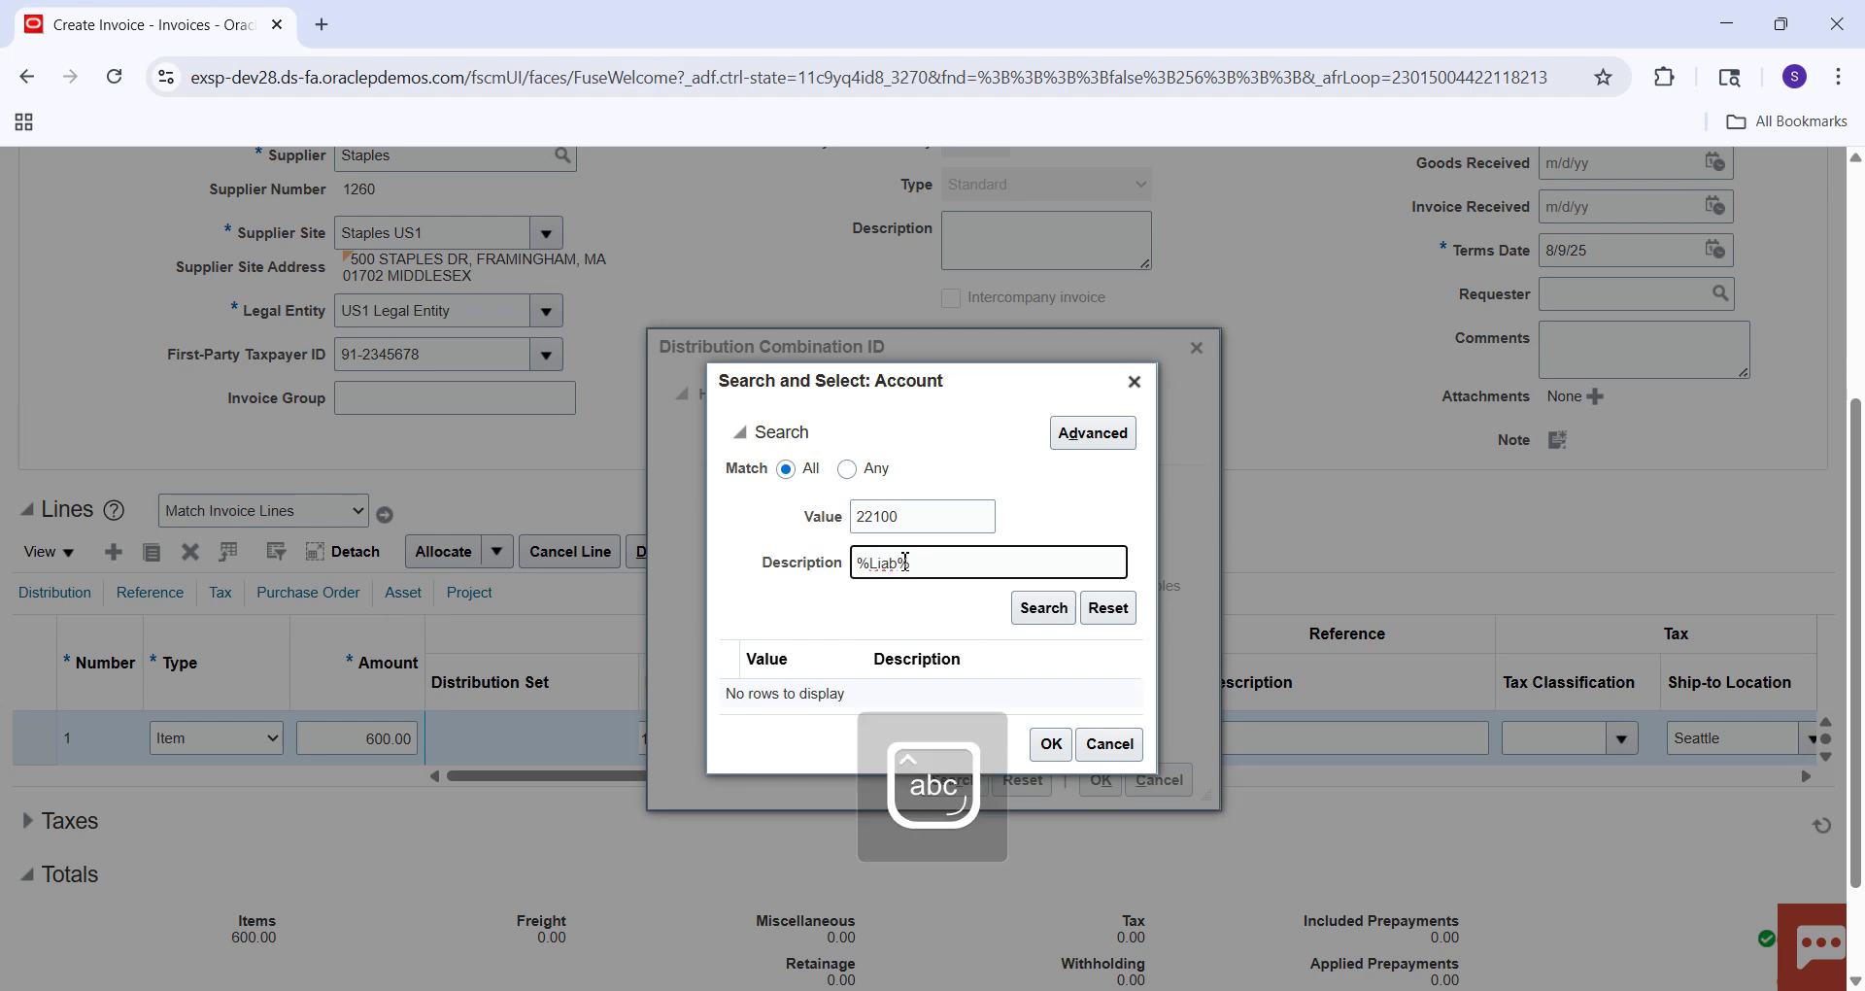
pyautogui.click(1037, 612)
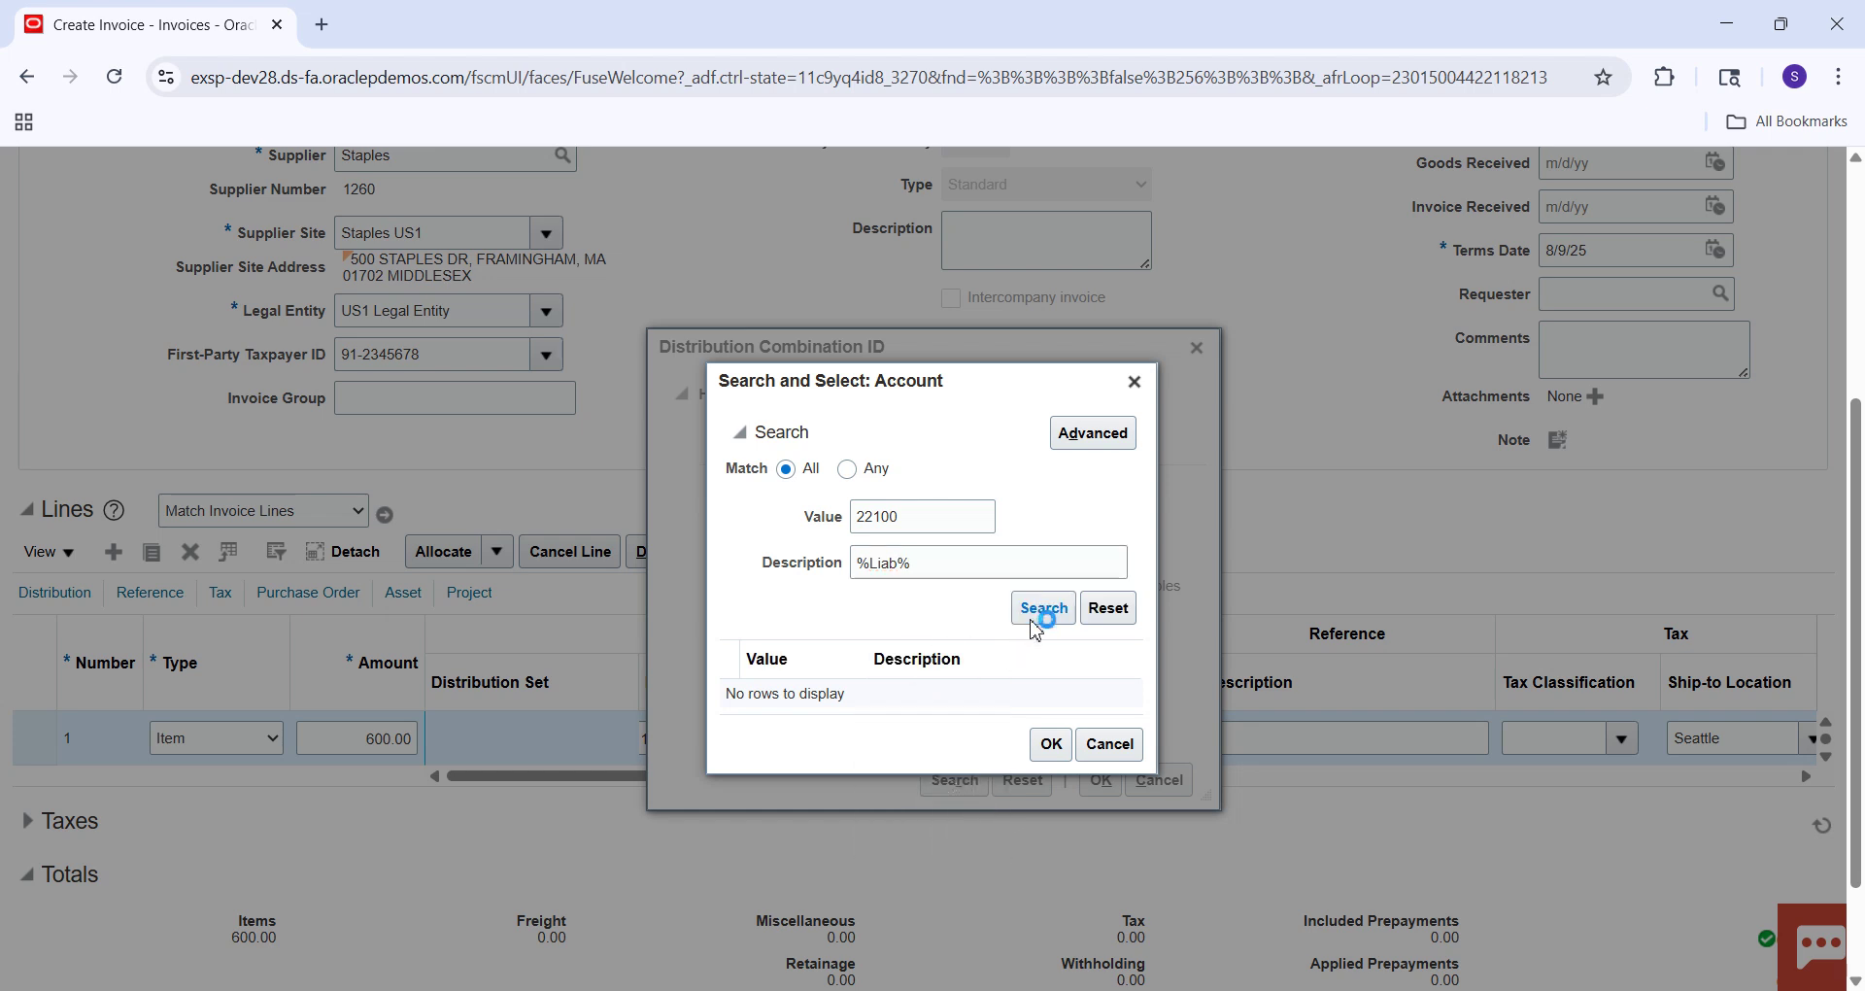
# Search accounts for '%Payabl%', pick 22120 Retained Accounts Payable, and accept combination 101.10.22120.000.000.000.
pyautogui.click(938, 568)
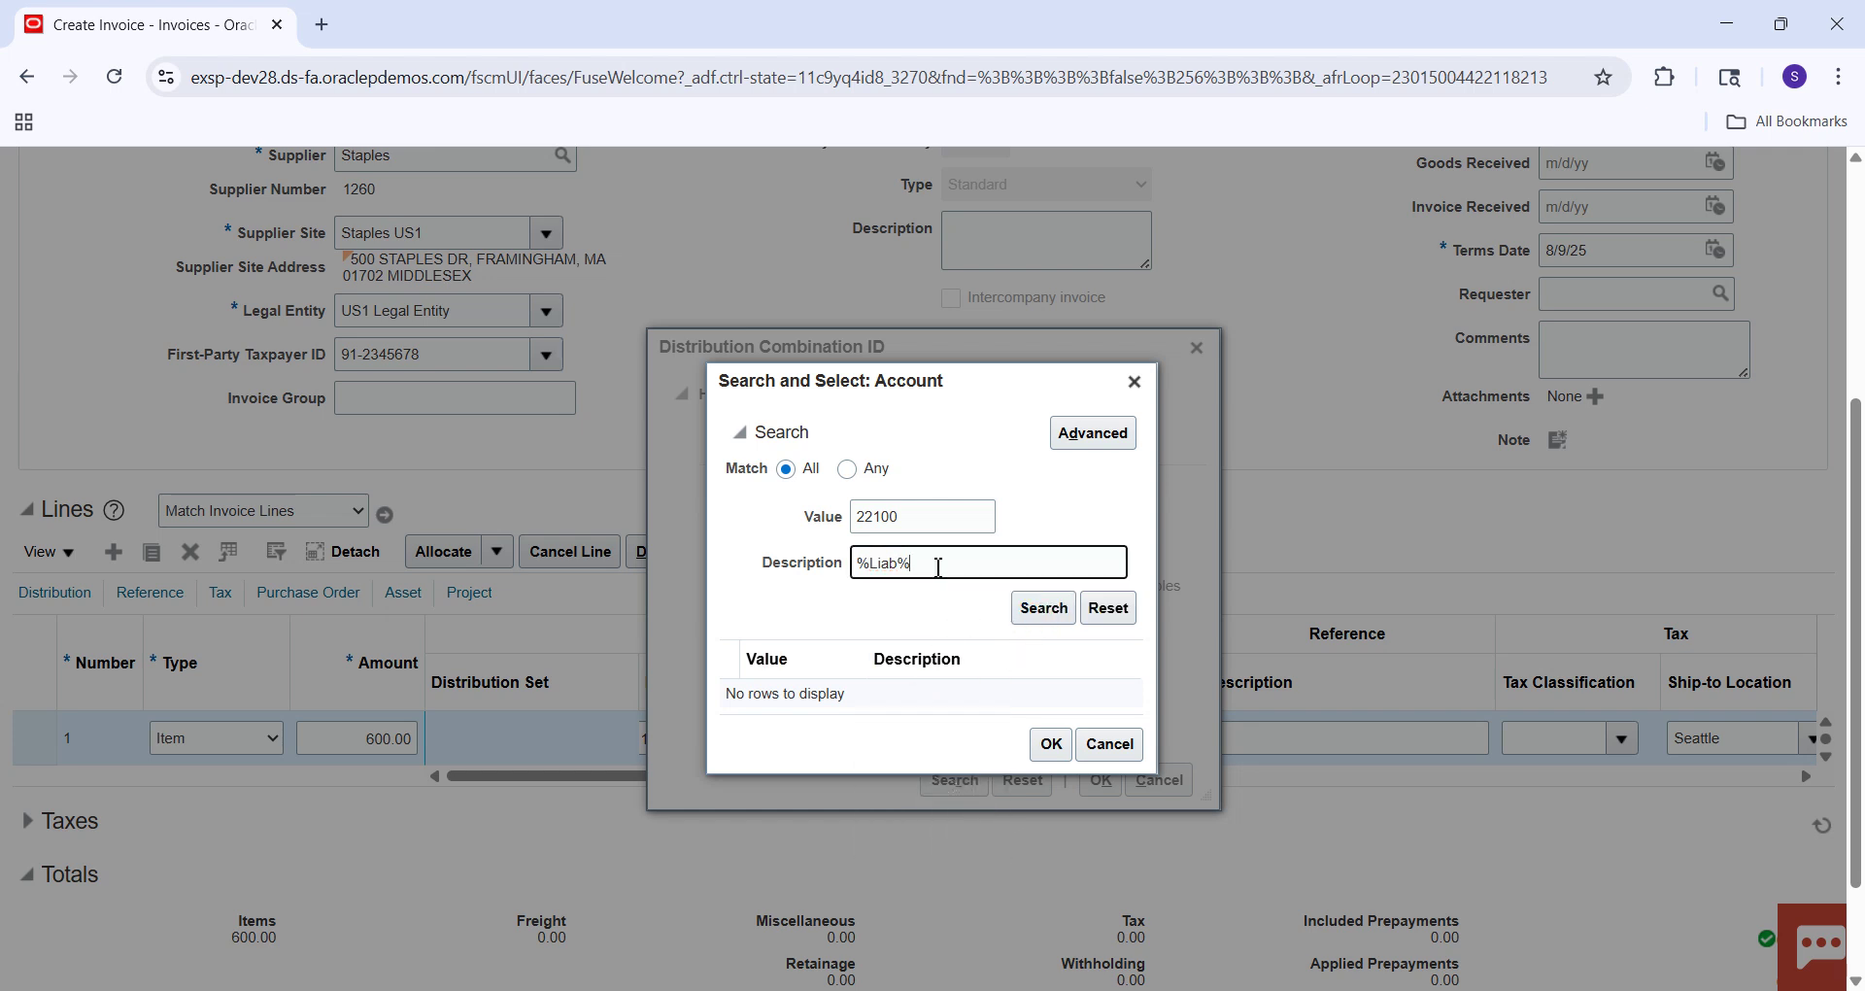
pyautogui.press('BackSpace')
pyautogui.press('BackSpace')
pyautogui.press('BackSpace')
pyautogui.press('BackSpace')
pyautogui.press('BackSpace')
pyautogui.click(917, 512)
pyautogui.press('BackSpace')
pyautogui.press('BackSpace')
pyautogui.press('BackSpace')
pyautogui.press('BackSpace')
pyautogui.click(877, 564)
pyautogui.write('%Payabl%')
pyautogui.press('Return')
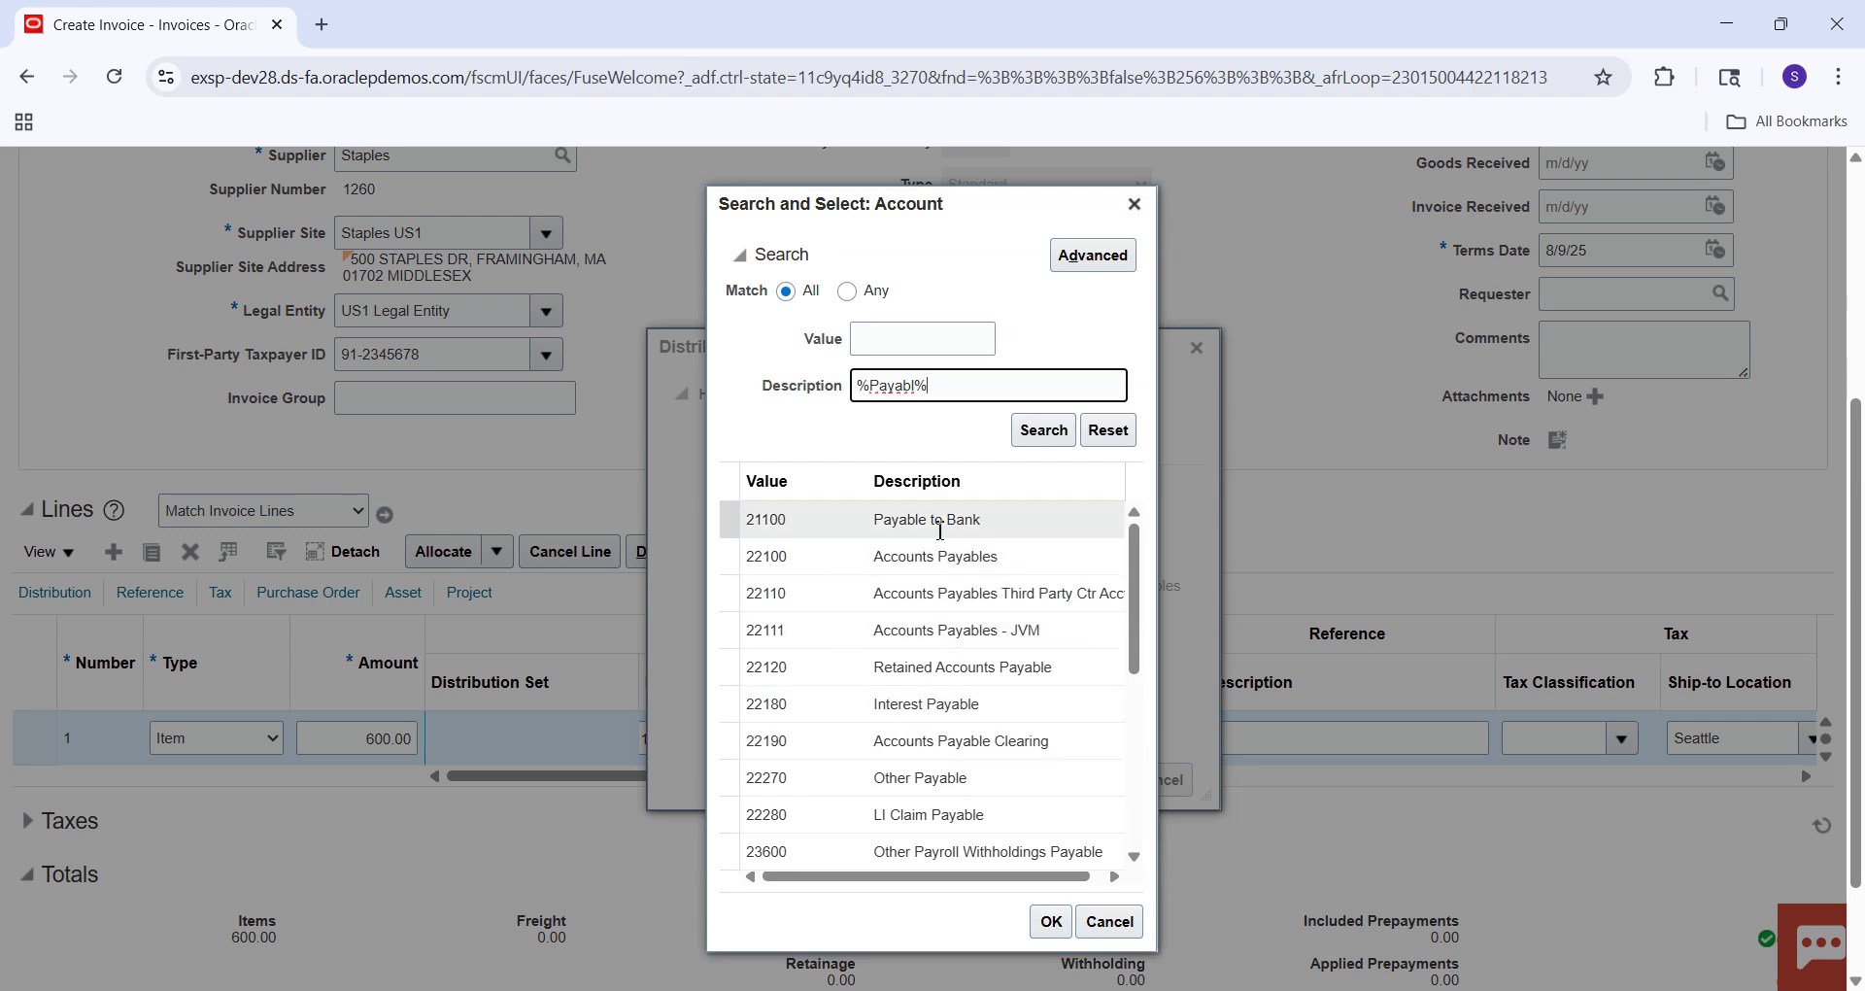
pyautogui.click(918, 670)
pyautogui.click(1051, 921)
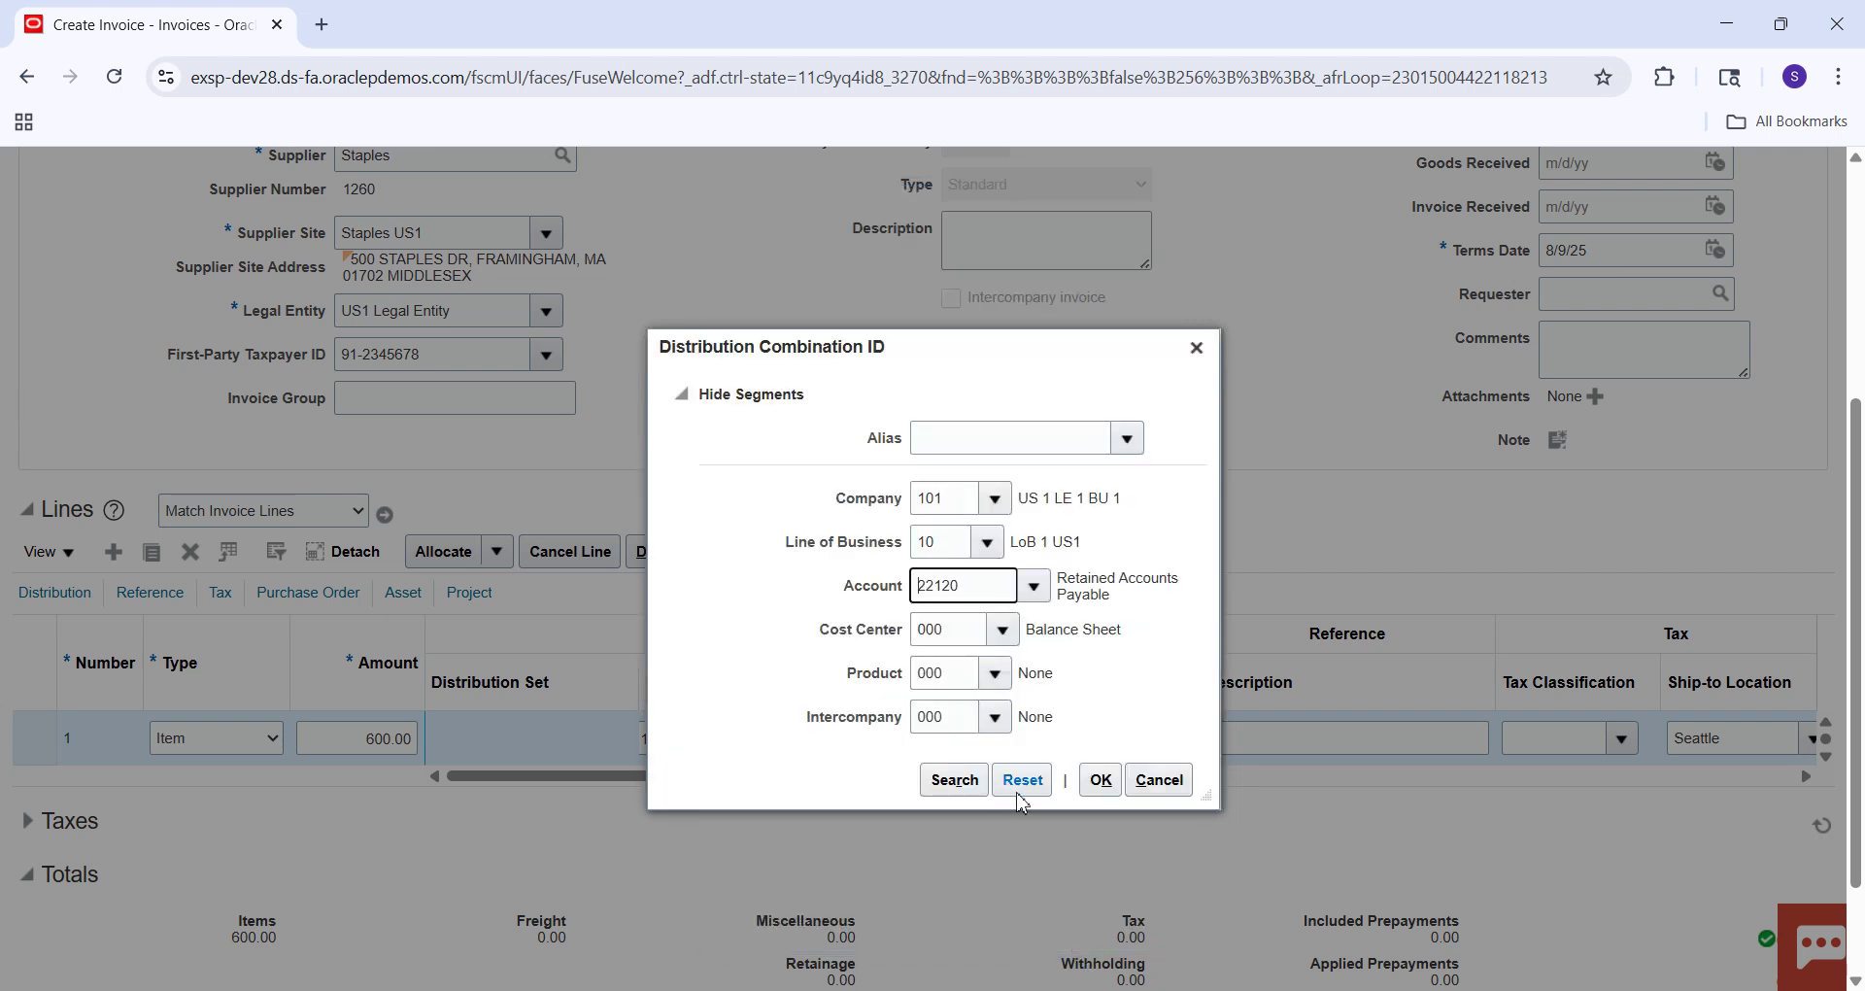
pyautogui.click(976, 791)
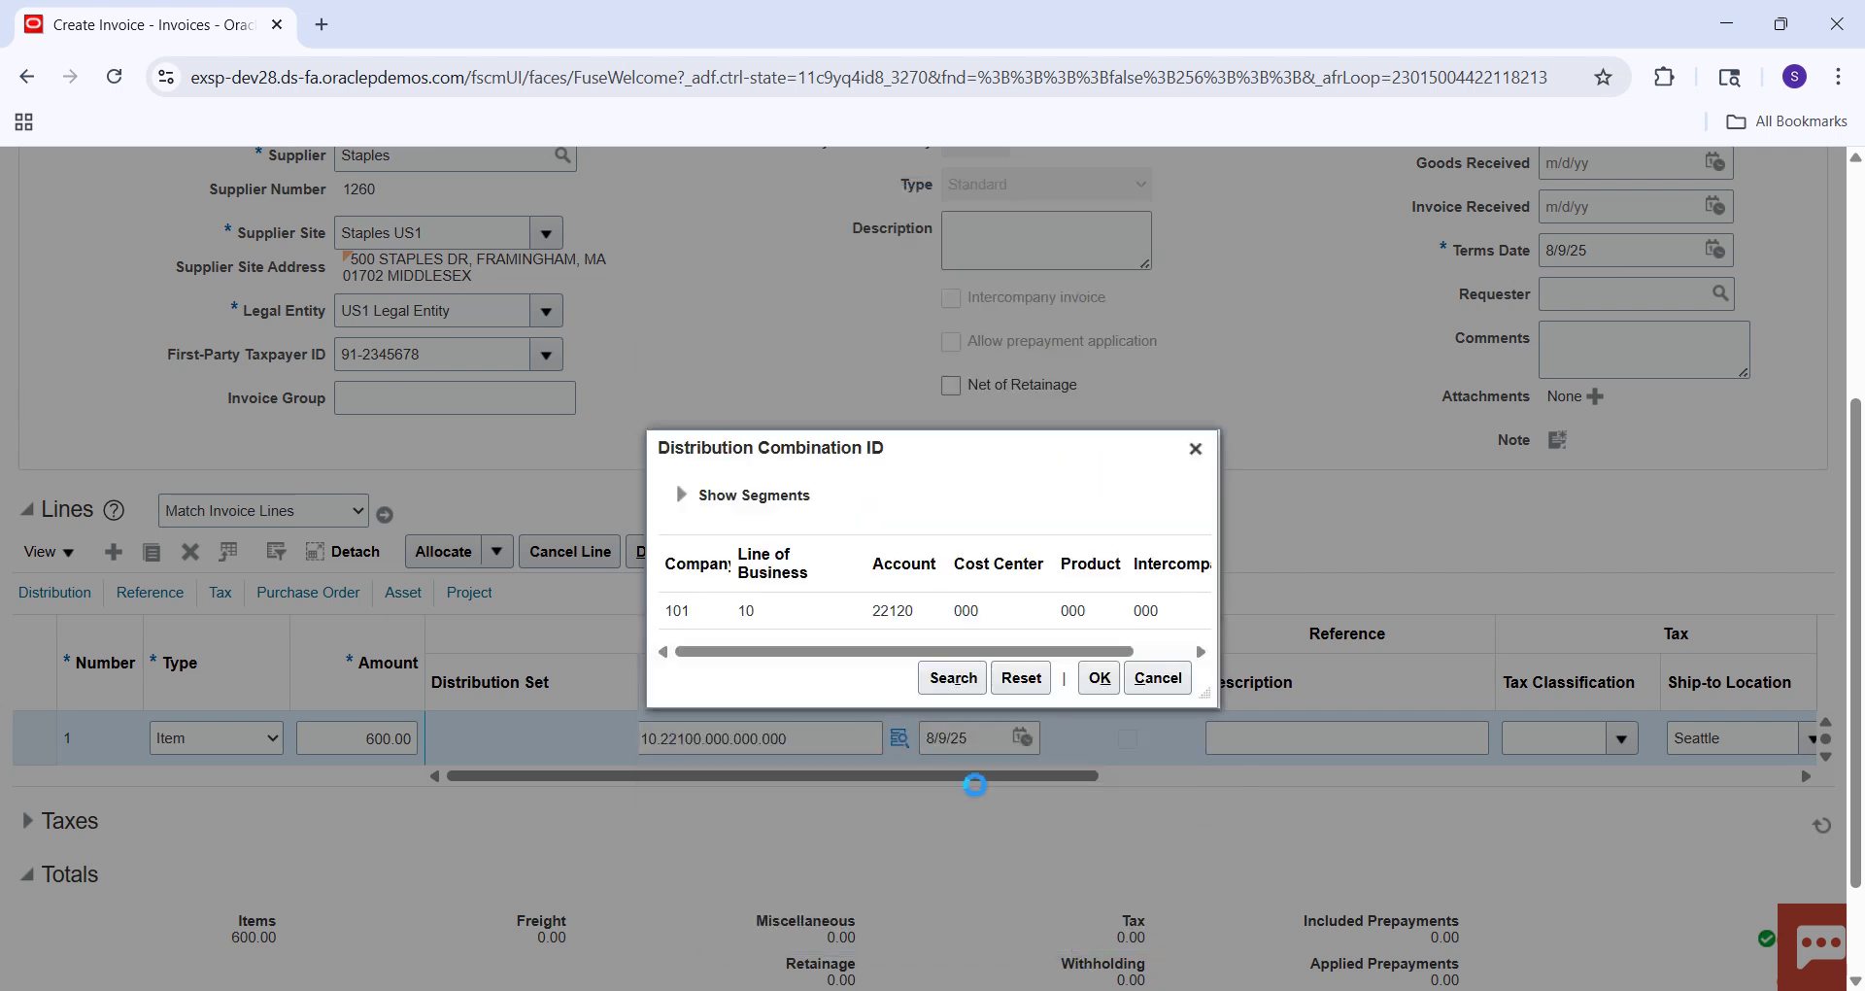
pyautogui.click(987, 614)
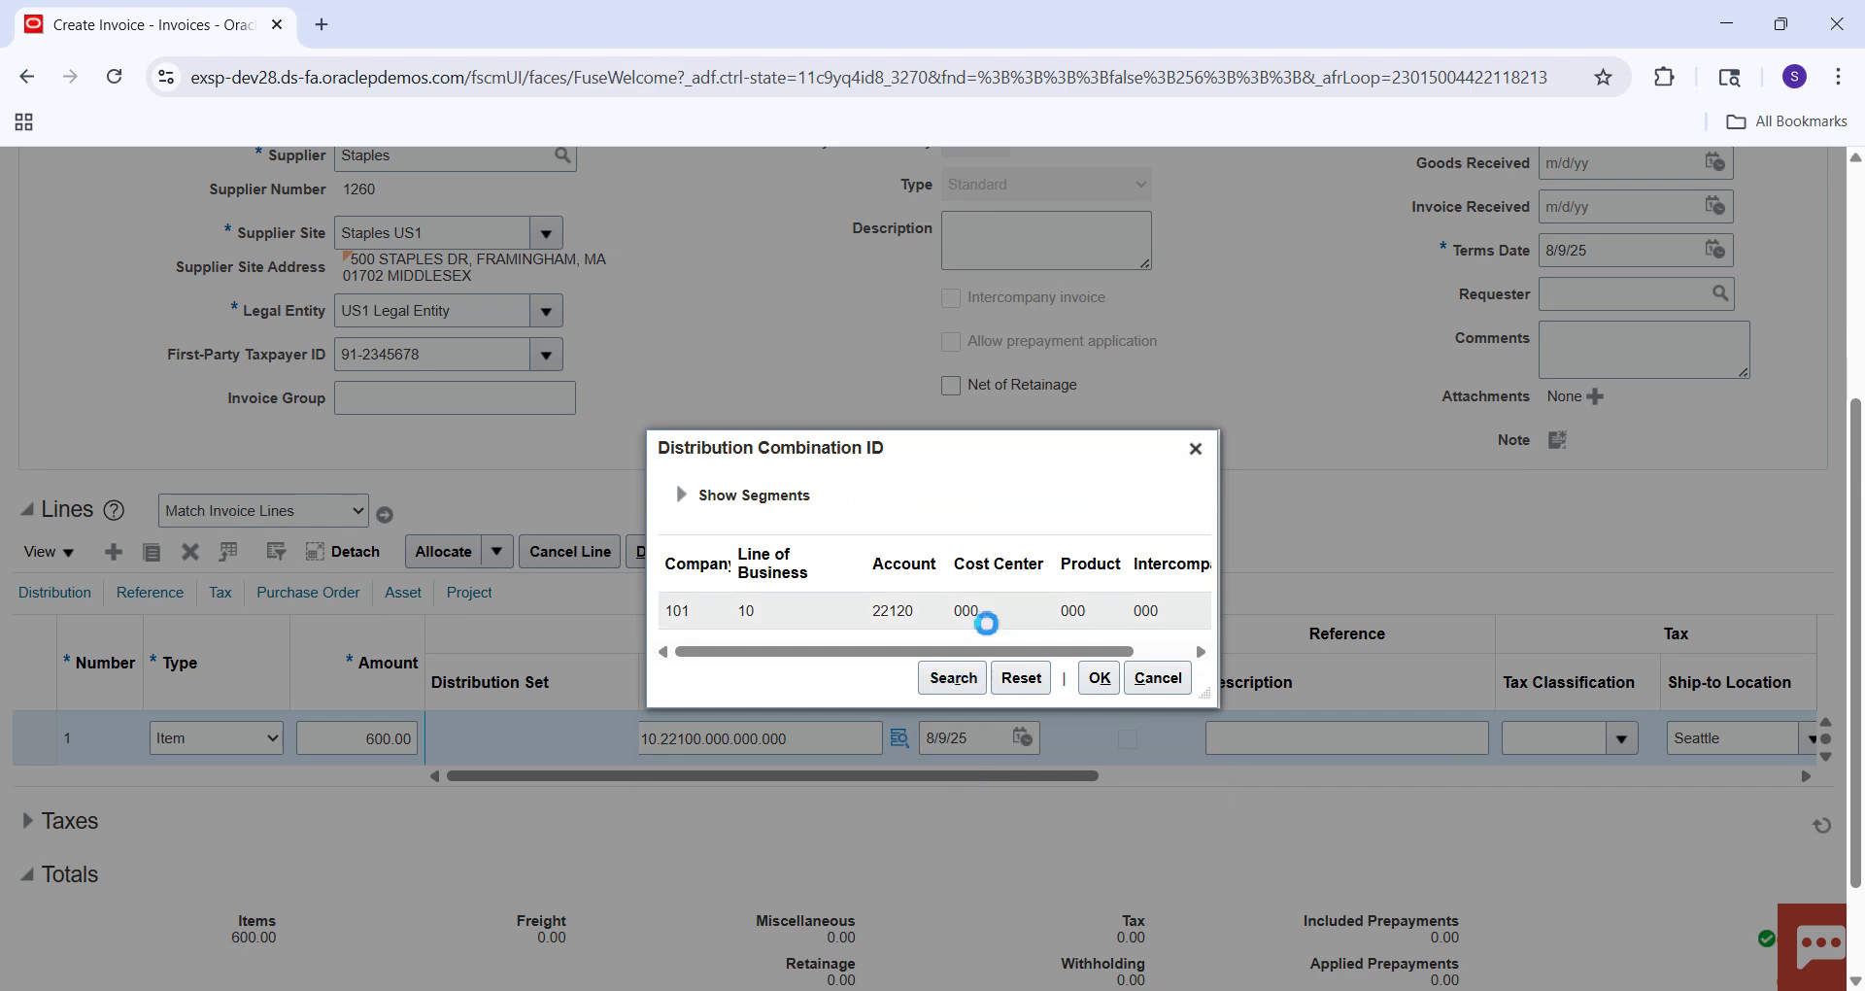
pyautogui.click(1098, 678)
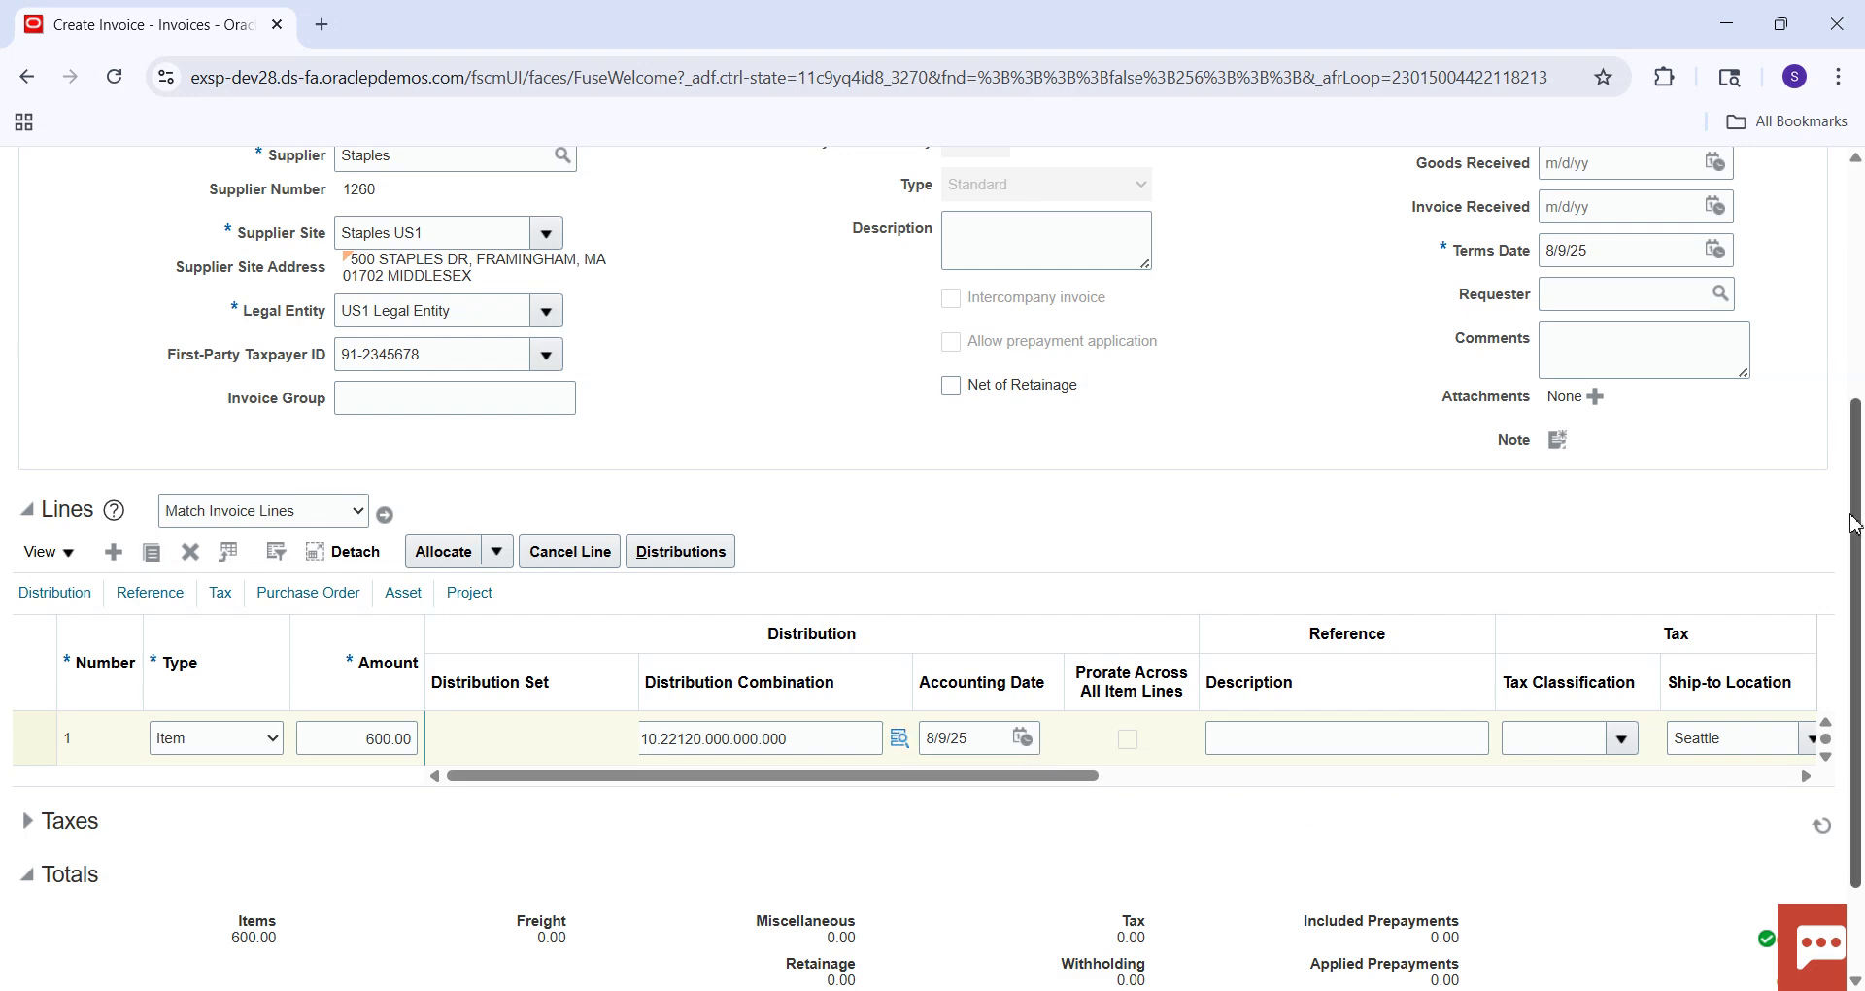
# Select the header's liability distribution 303.30.22100.000.000.000 on the Accounting tab, then switch to Excel.
pyautogui.moveTo(1856, 523); pyautogui.dragTo(1858, 369)
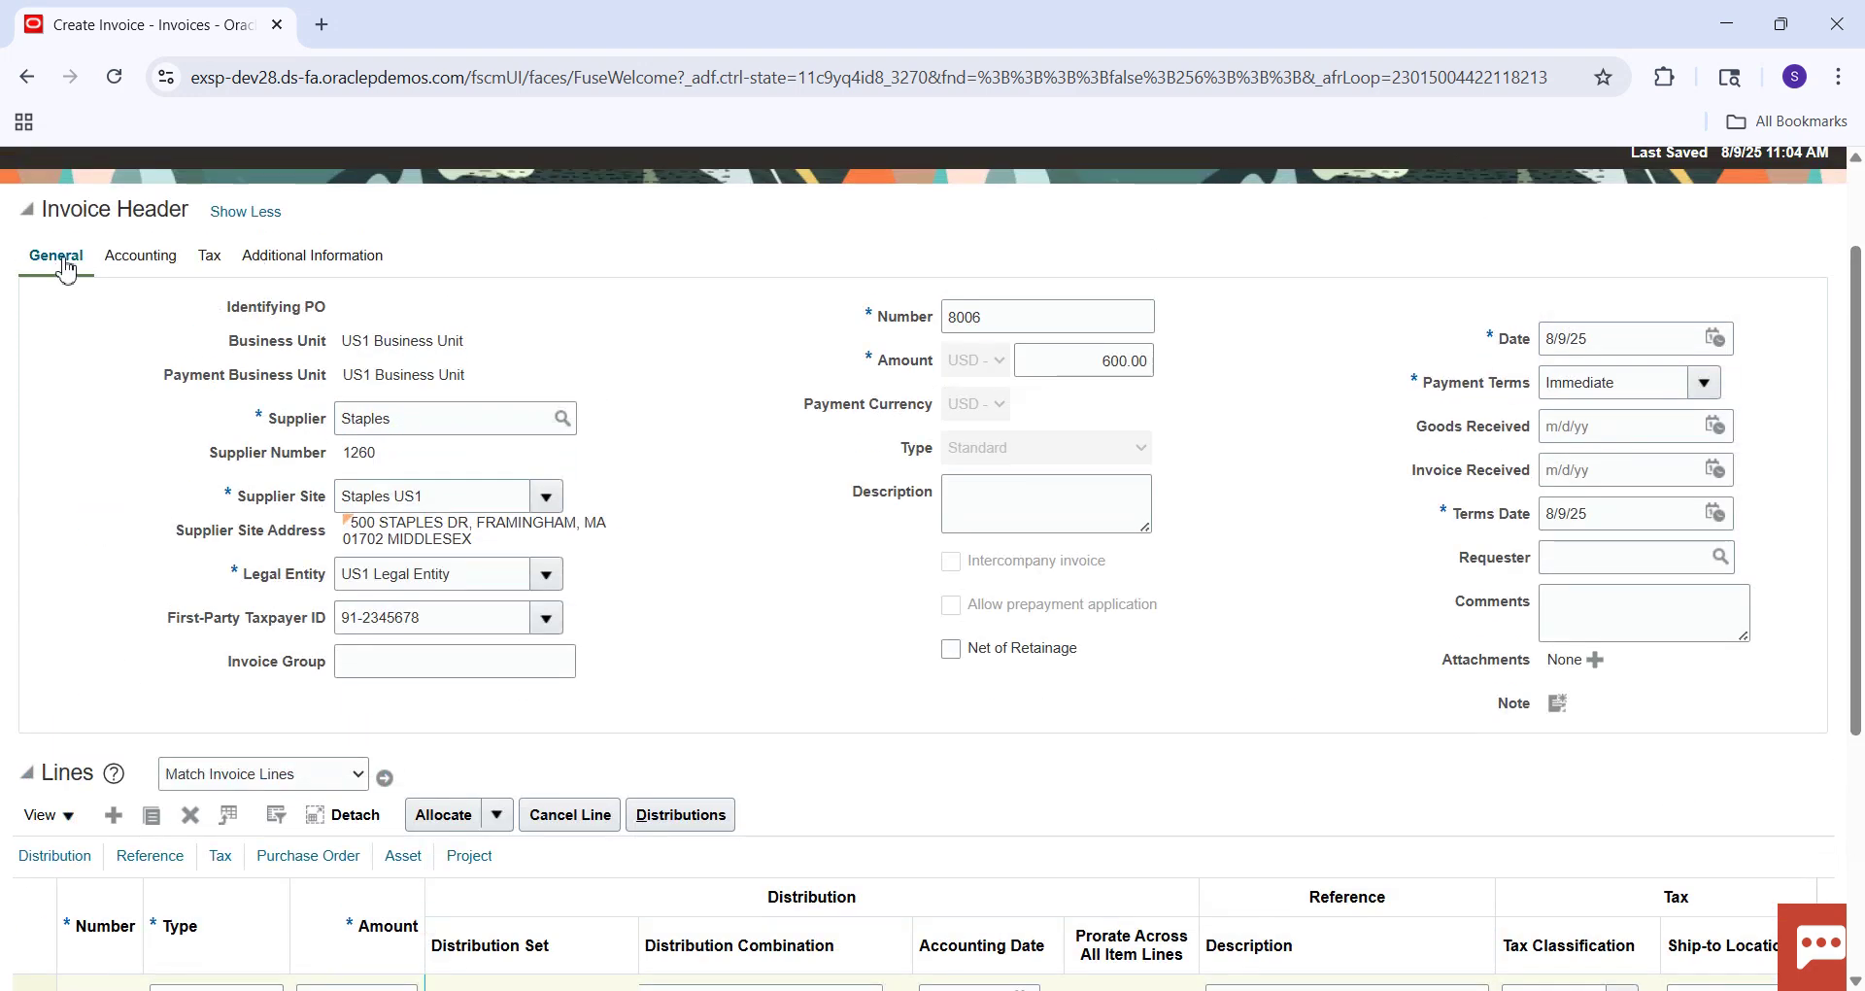
pyautogui.click(173, 258)
pyautogui.moveTo(539, 359); pyautogui.dragTo(291, 388)
pyautogui.hotkey('ctrl', 'c')
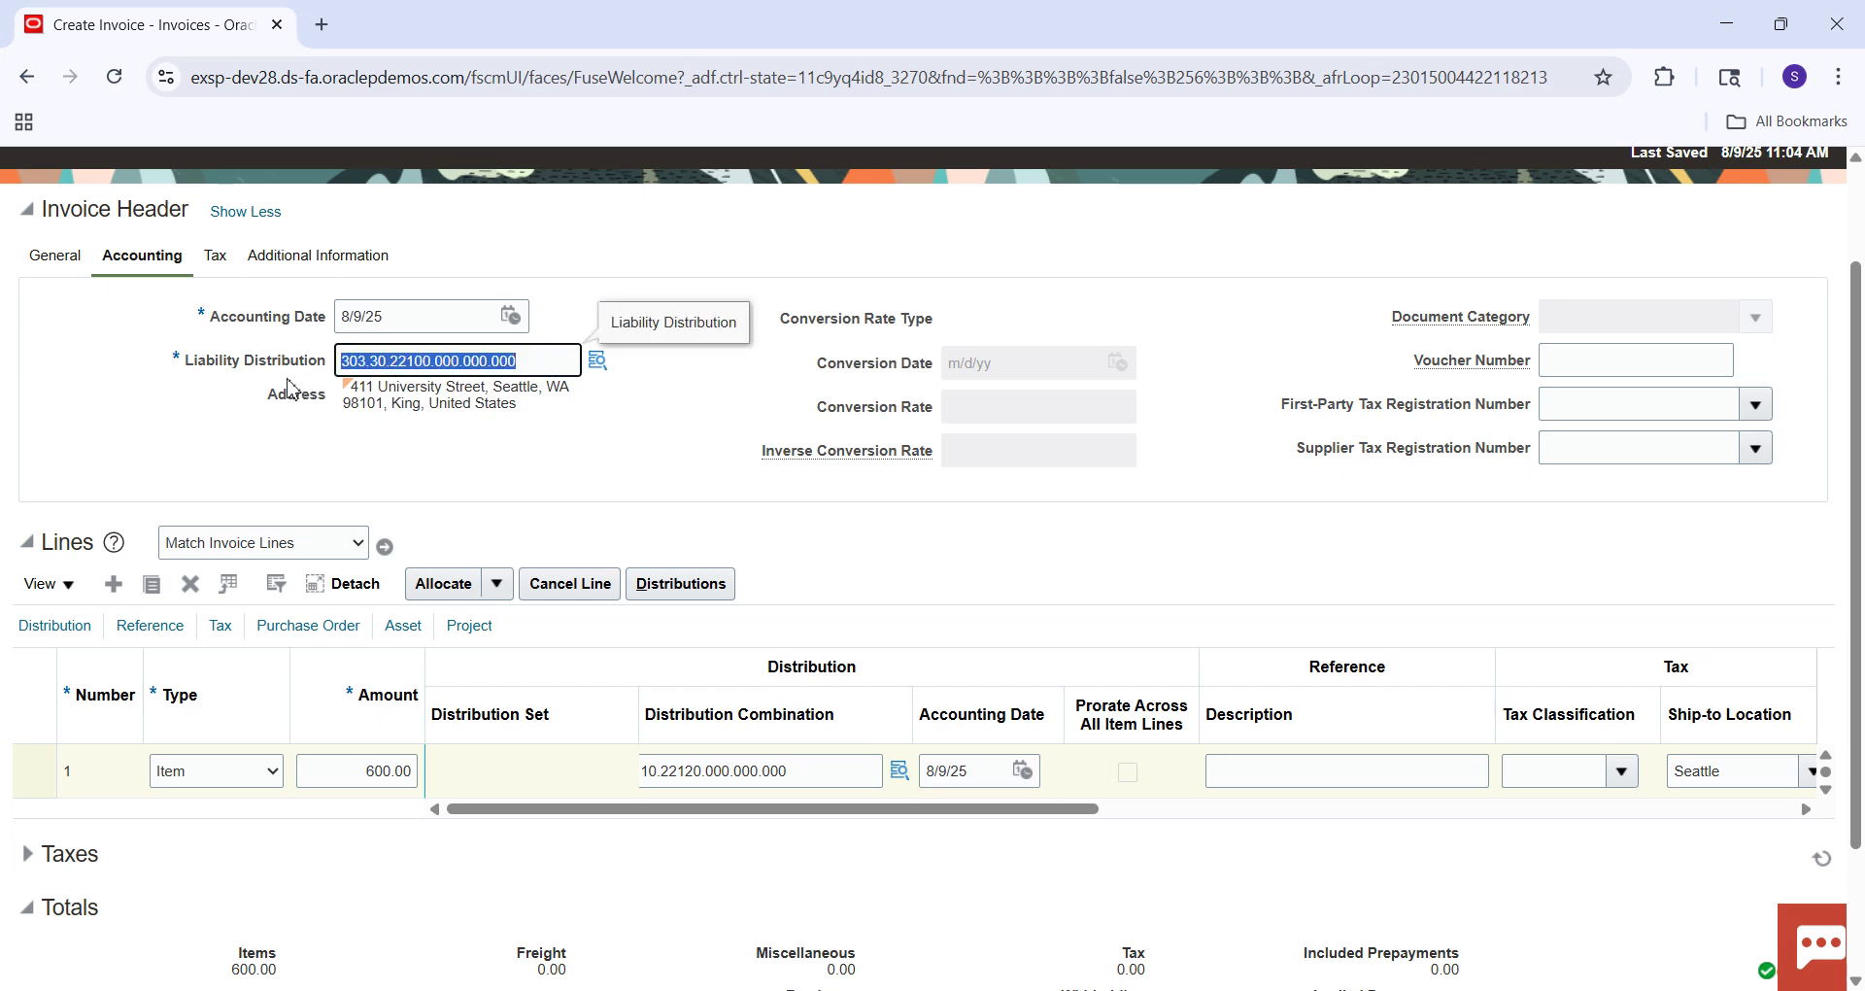
pyautogui.moveTo(1253, 986)
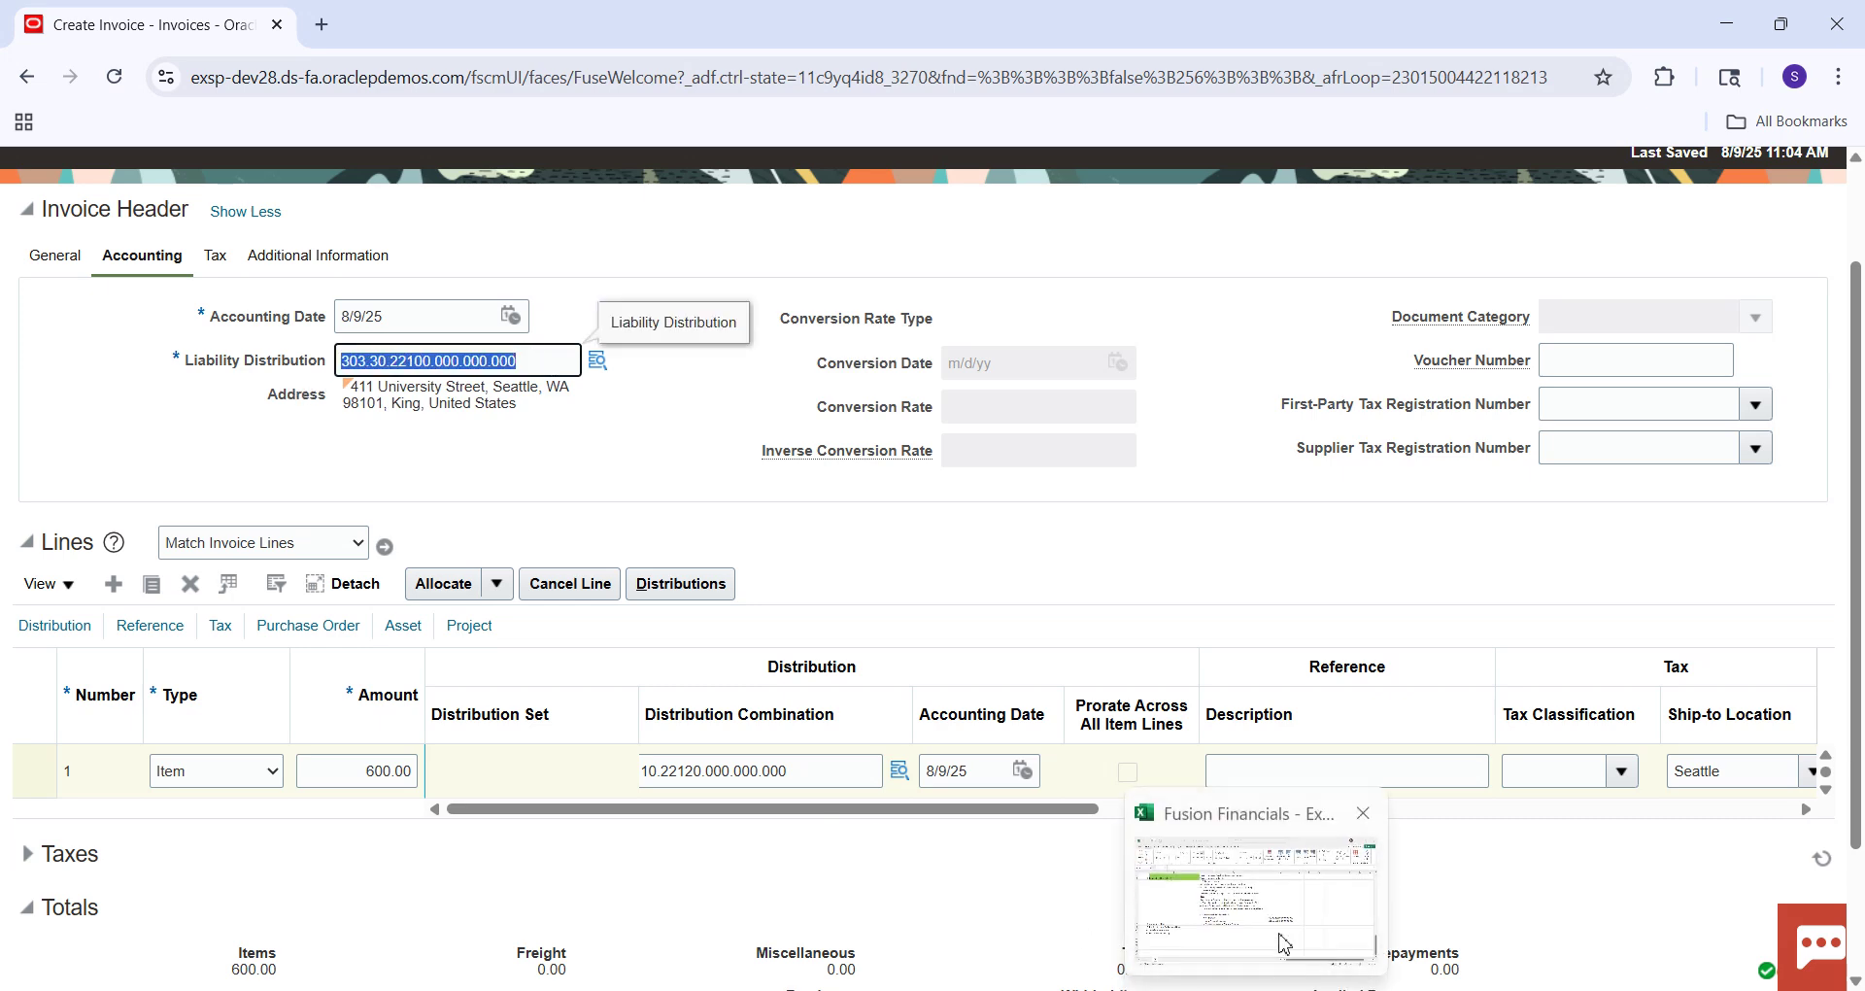
pyautogui.click(1253, 894)
# Paste 303.30.22100.000.000.000 into cell E39 and autofit column E.
pyautogui.doubleClick(1267, 546)
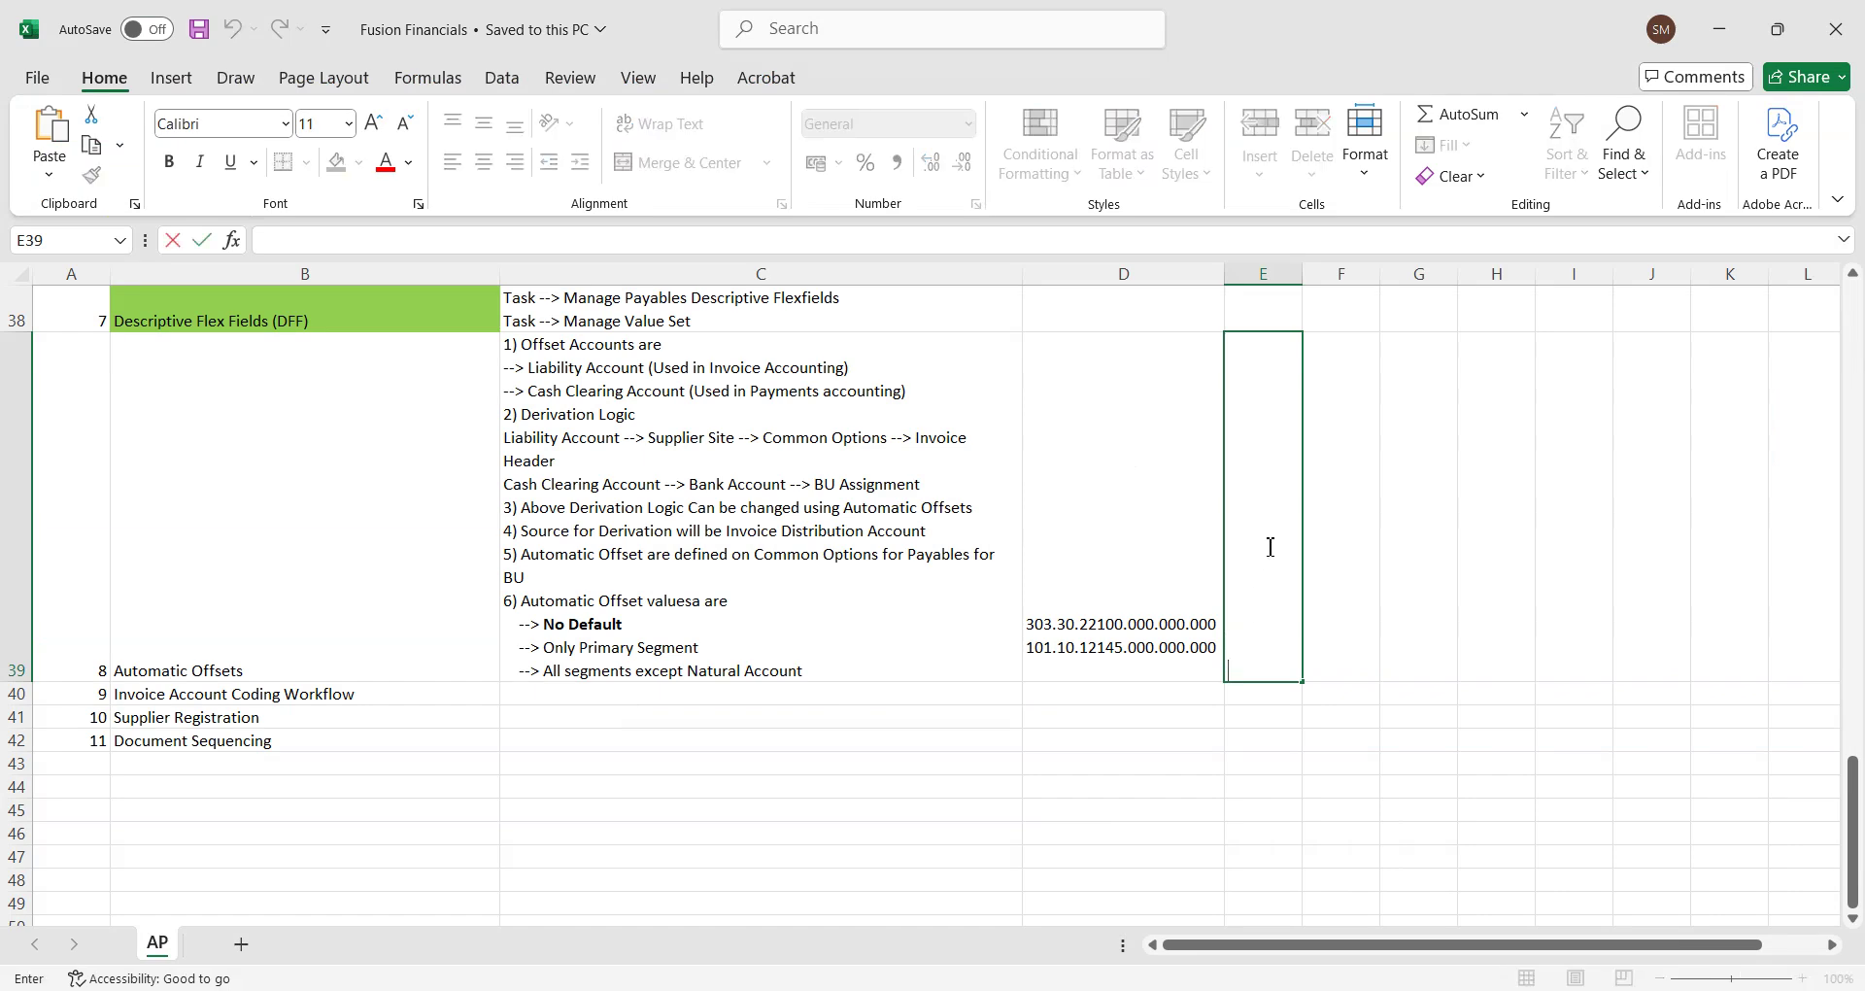
pyautogui.hotkey('ctrl', 'v')
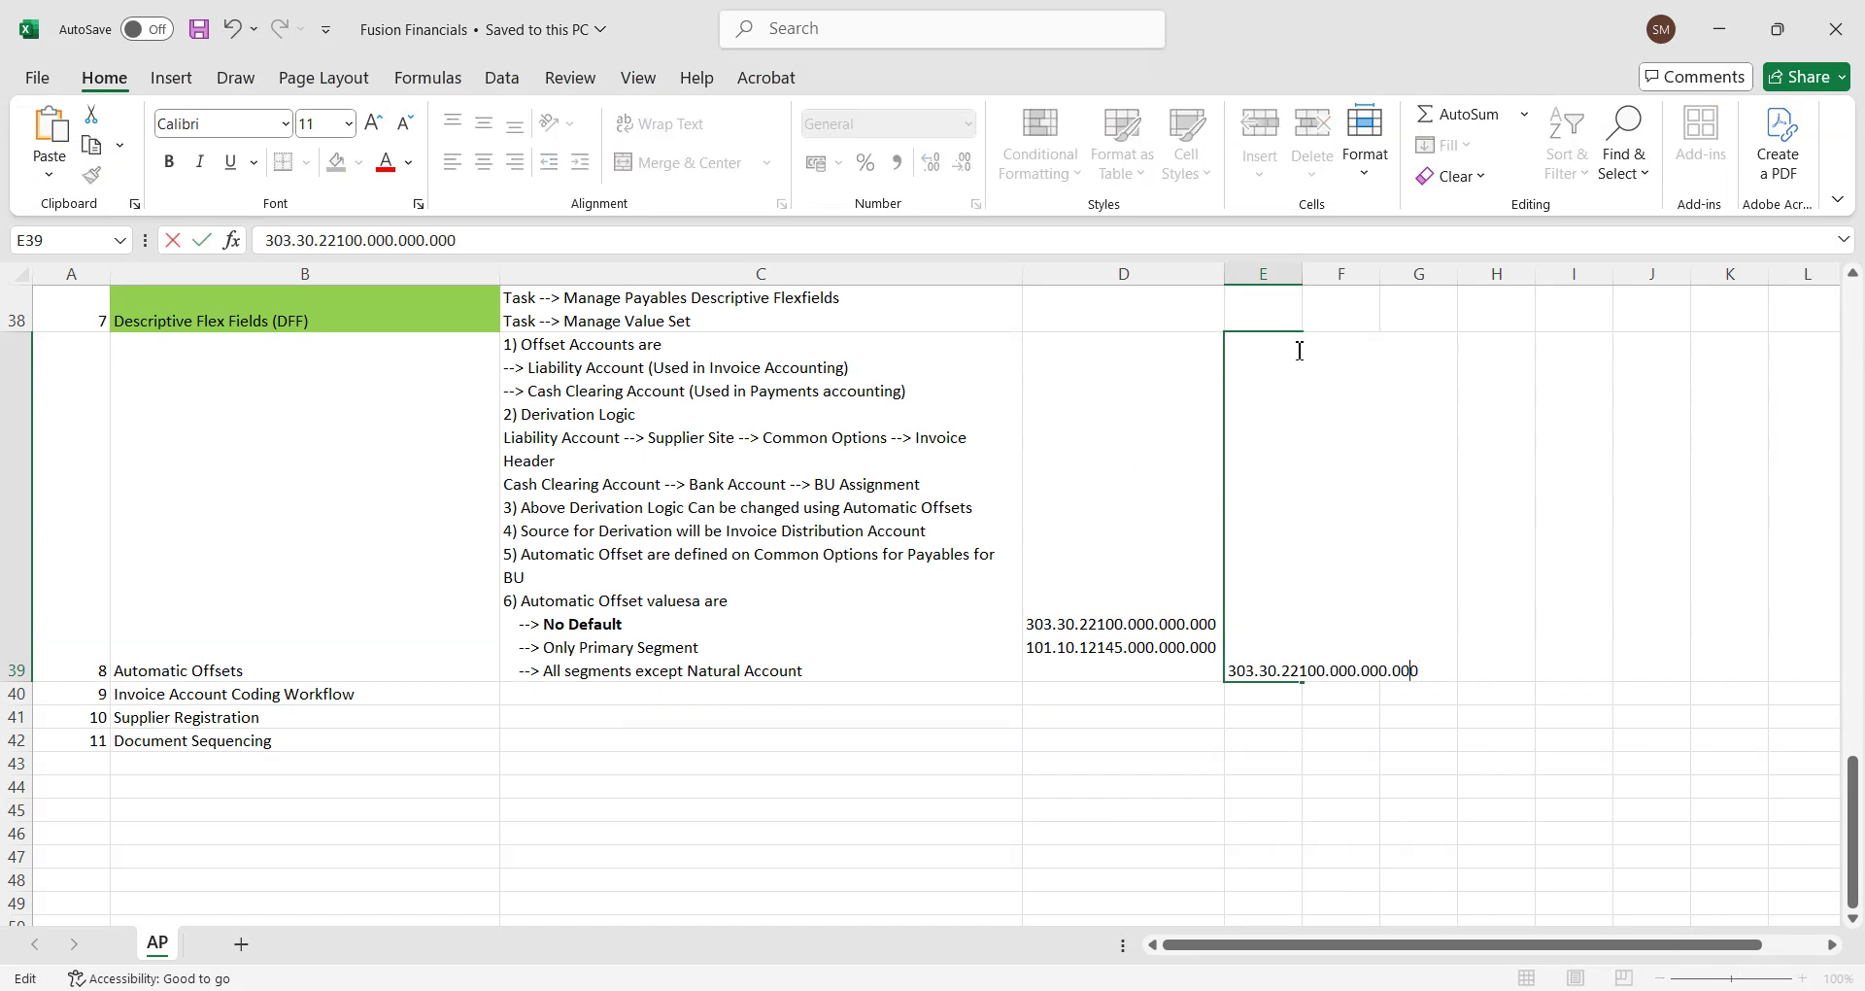
pyautogui.click(1273, 318)
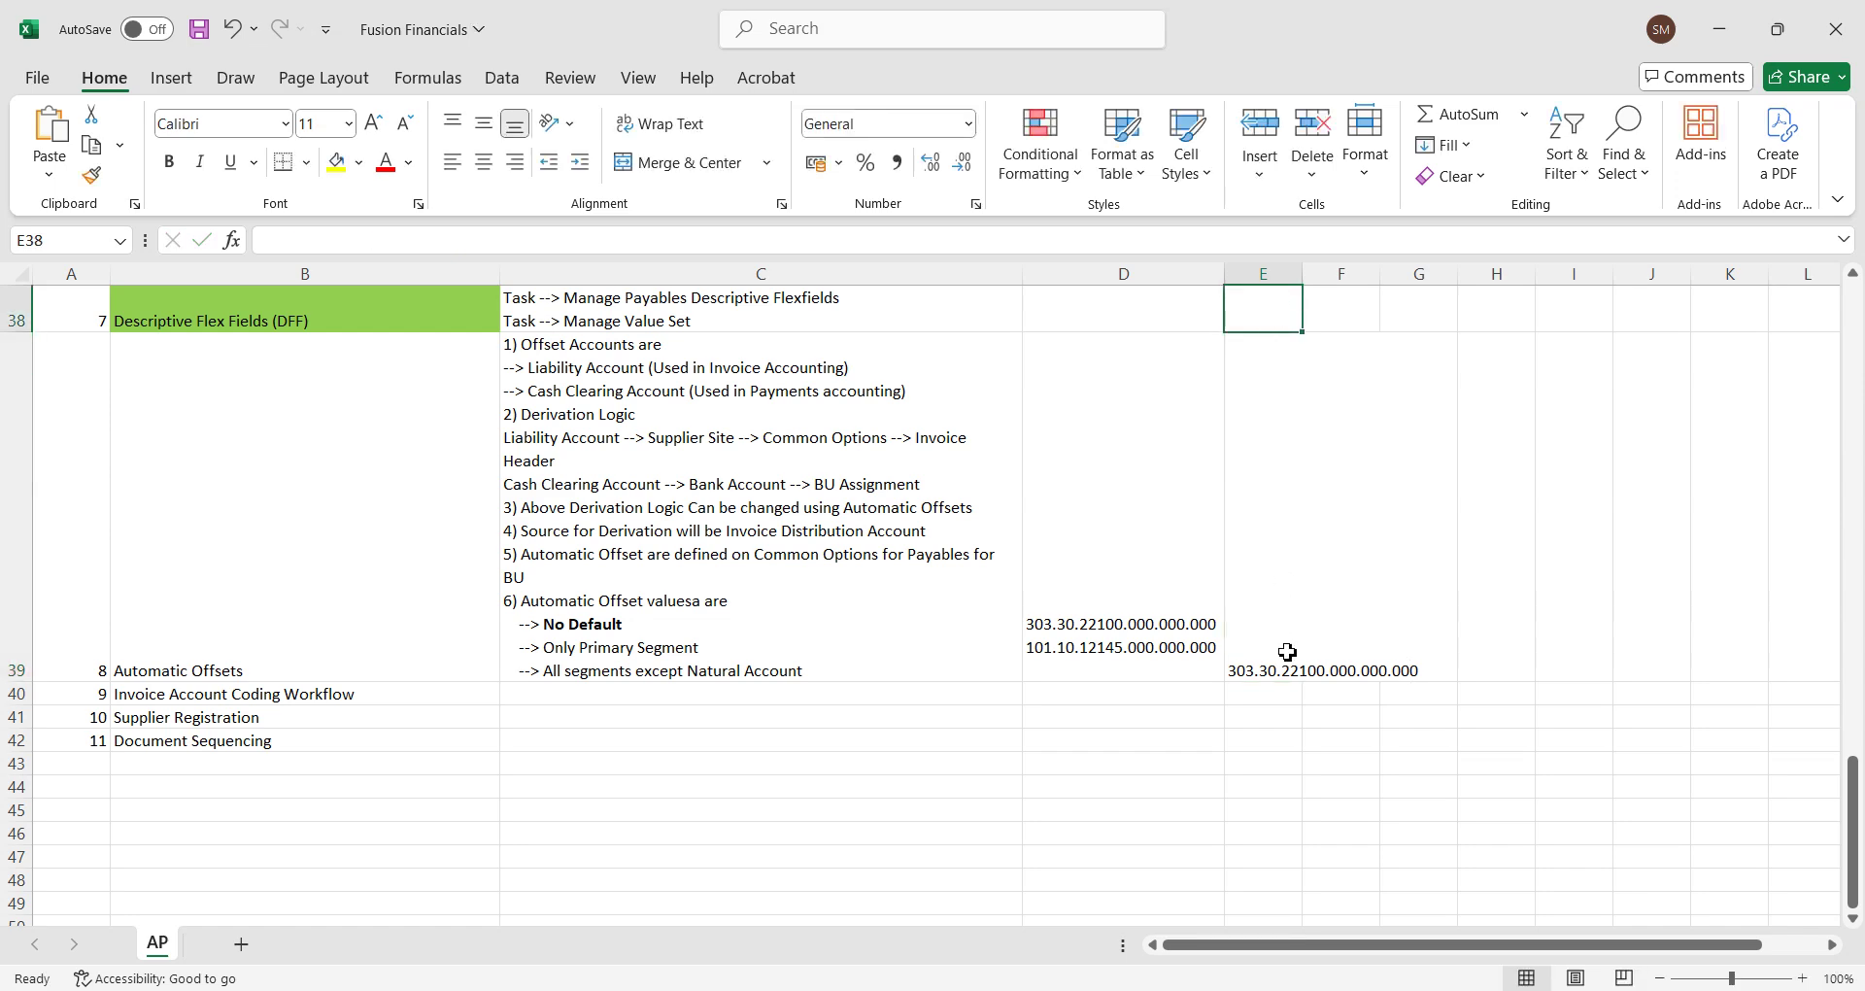
pyautogui.doubleClick(1302, 273)
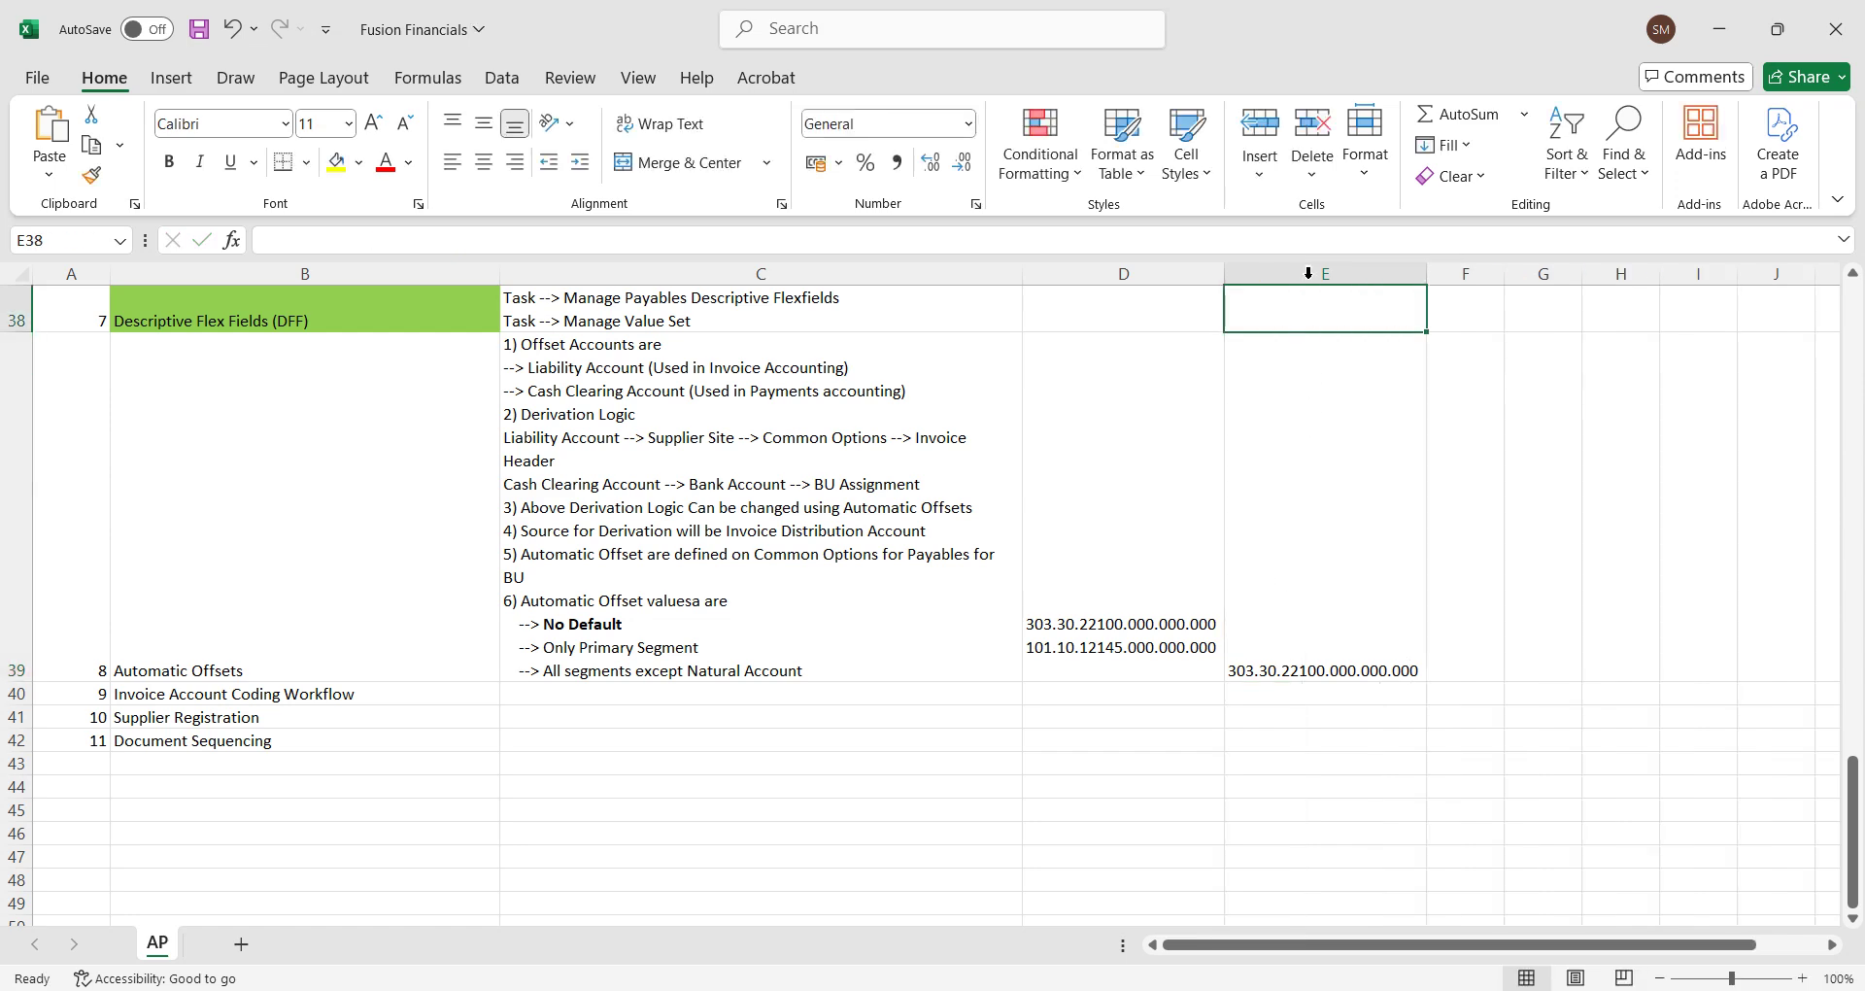
pyautogui.click(1374, 625)
# Copy line 1's combination 101.10.22120.000.000.000 from the invoice and add it as a second line in E39.
pyautogui.hotkey('alt', 'Tab')
pyautogui.moveTo(862, 771); pyautogui.dragTo(524, 780)
pyautogui.hotkey('alt', 'Tab')
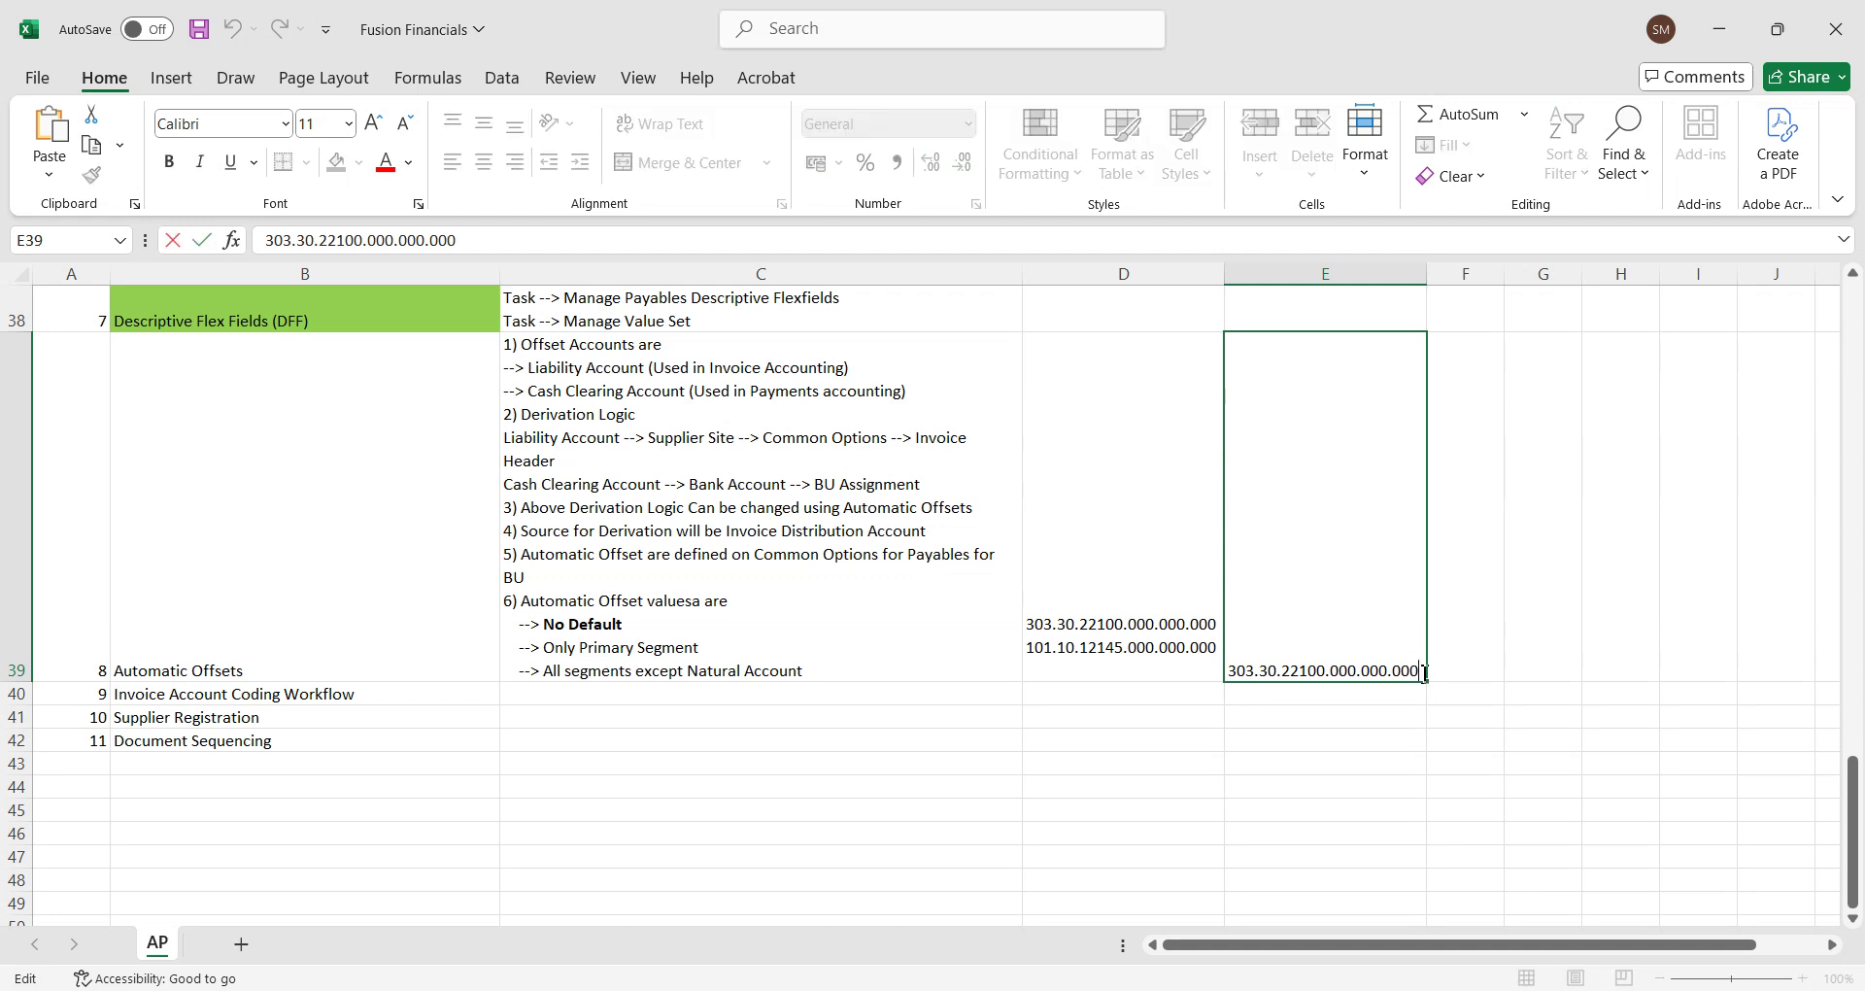
pyautogui.press('Down')
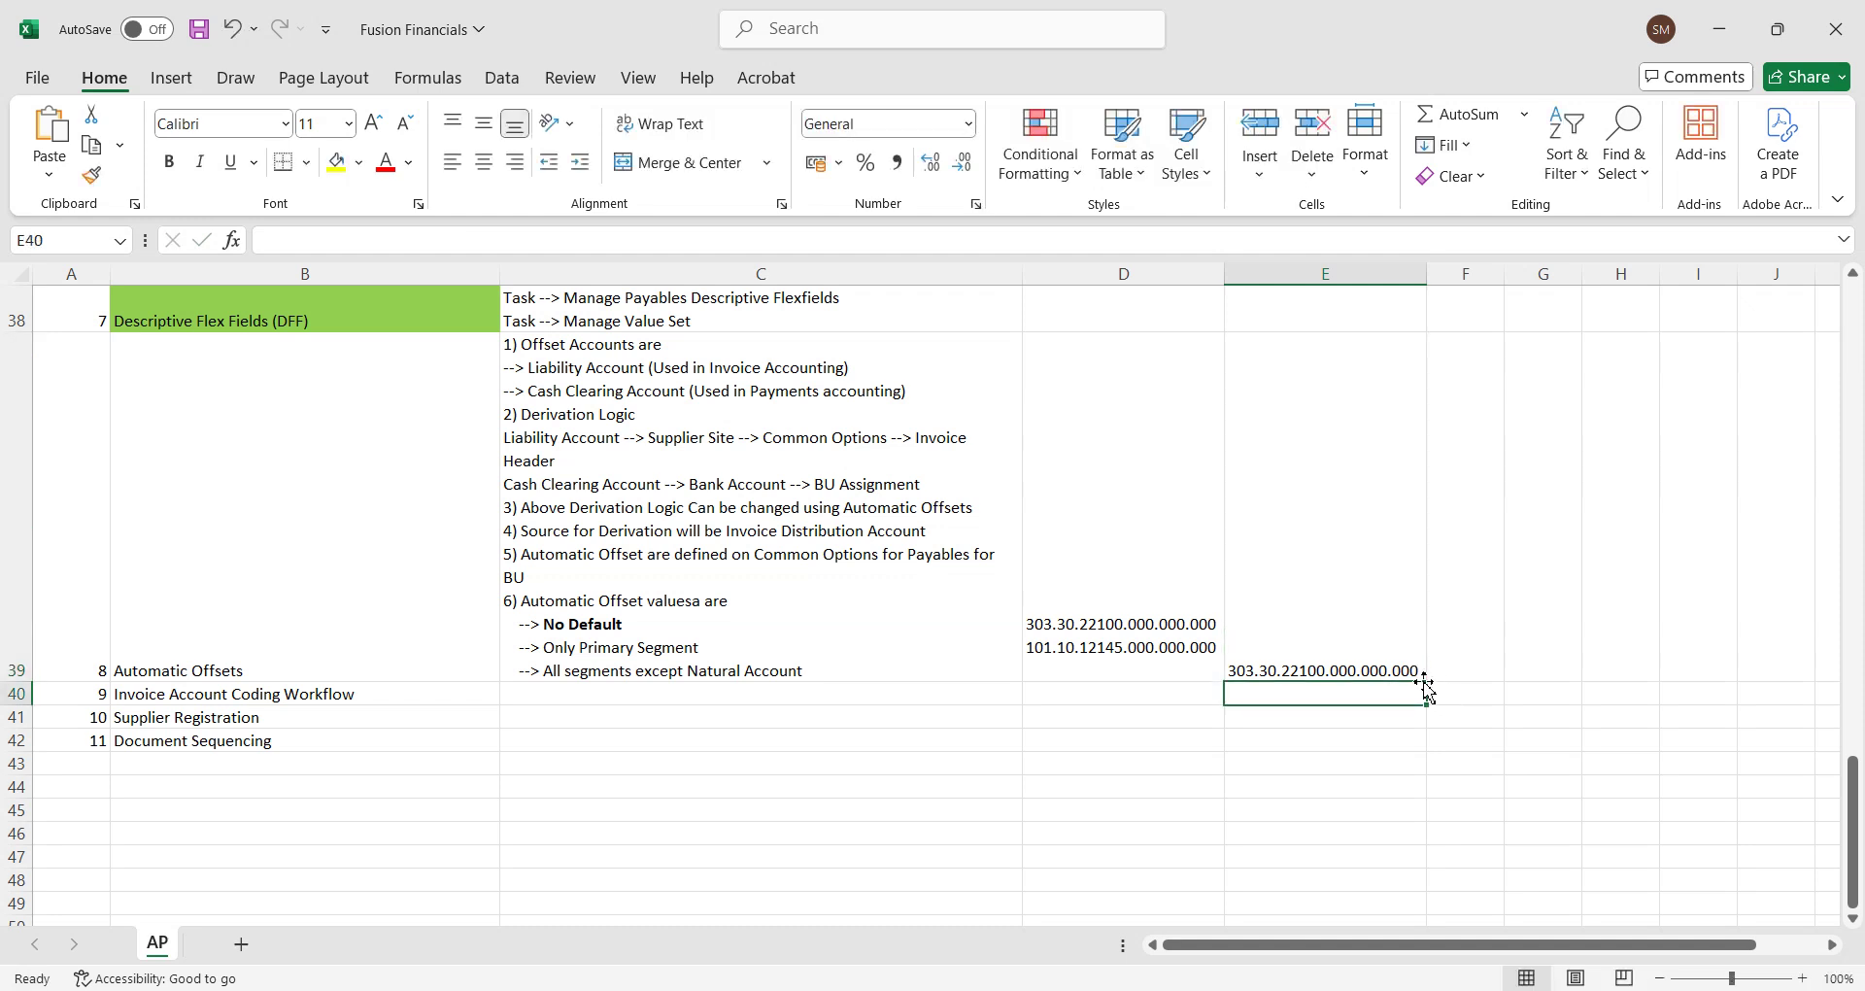
pyautogui.doubleClick(1414, 672)
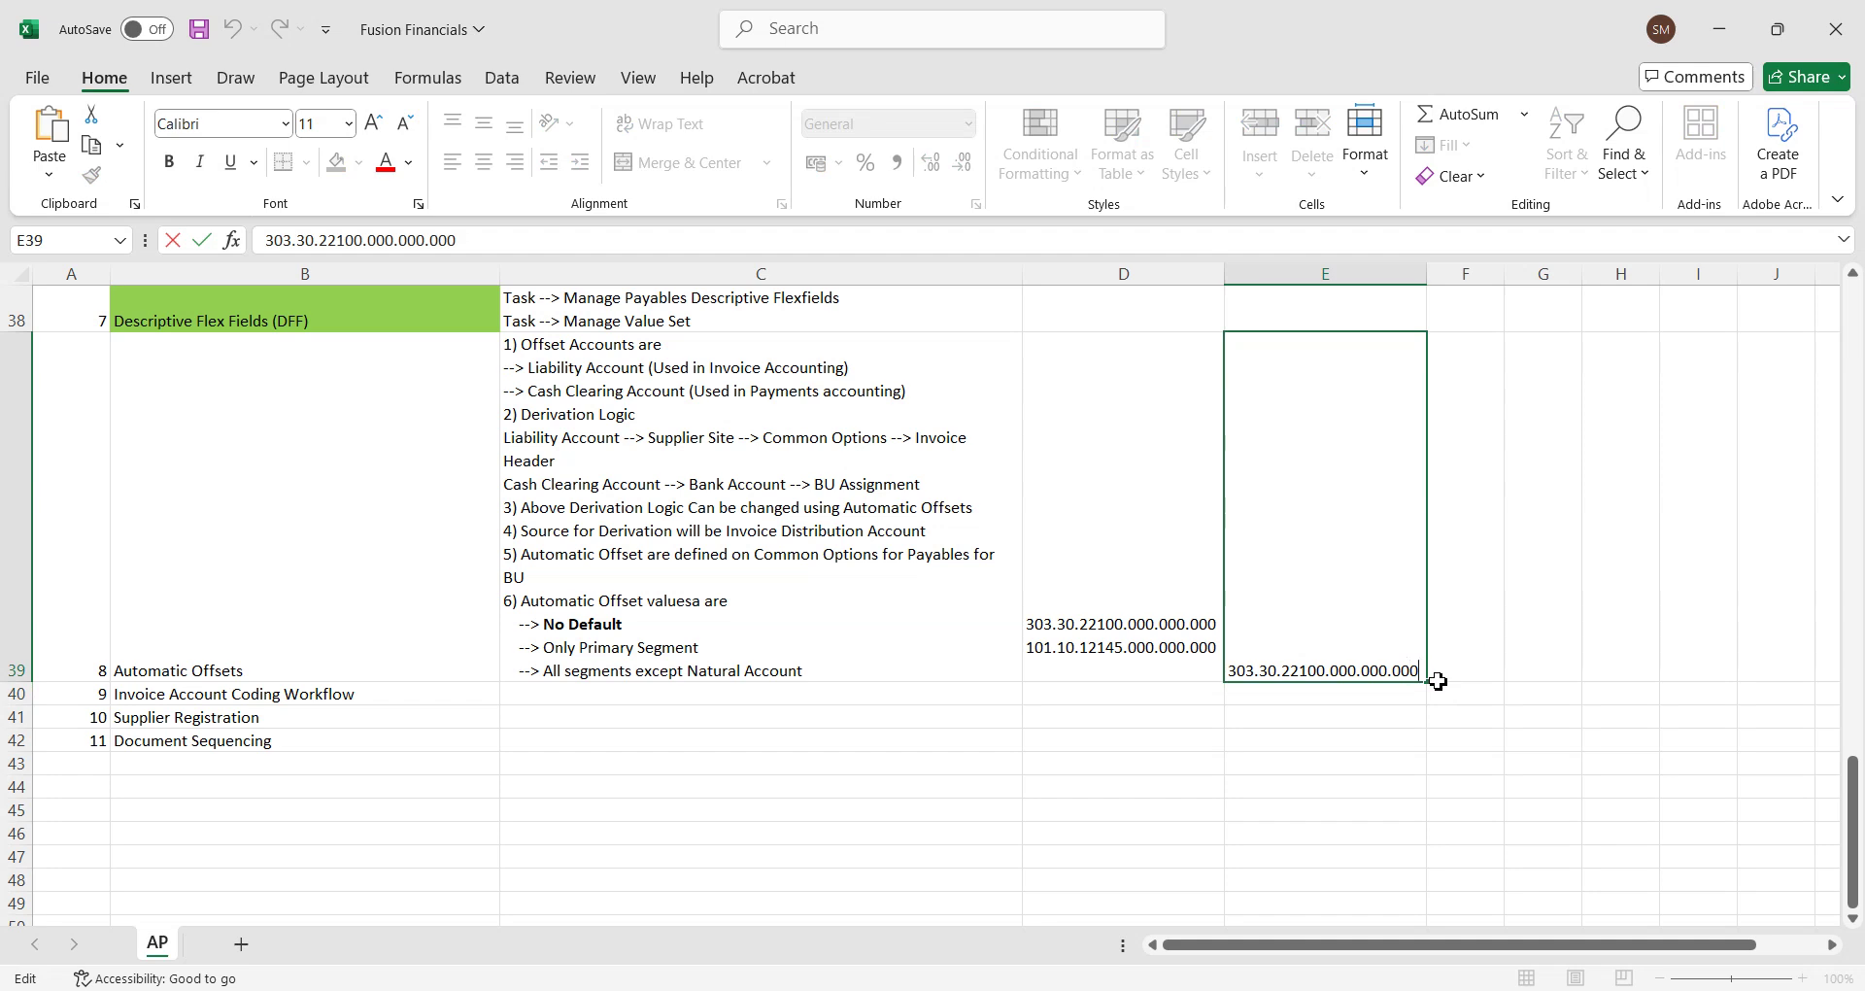
pyautogui.hotkey('alt', 'Return')
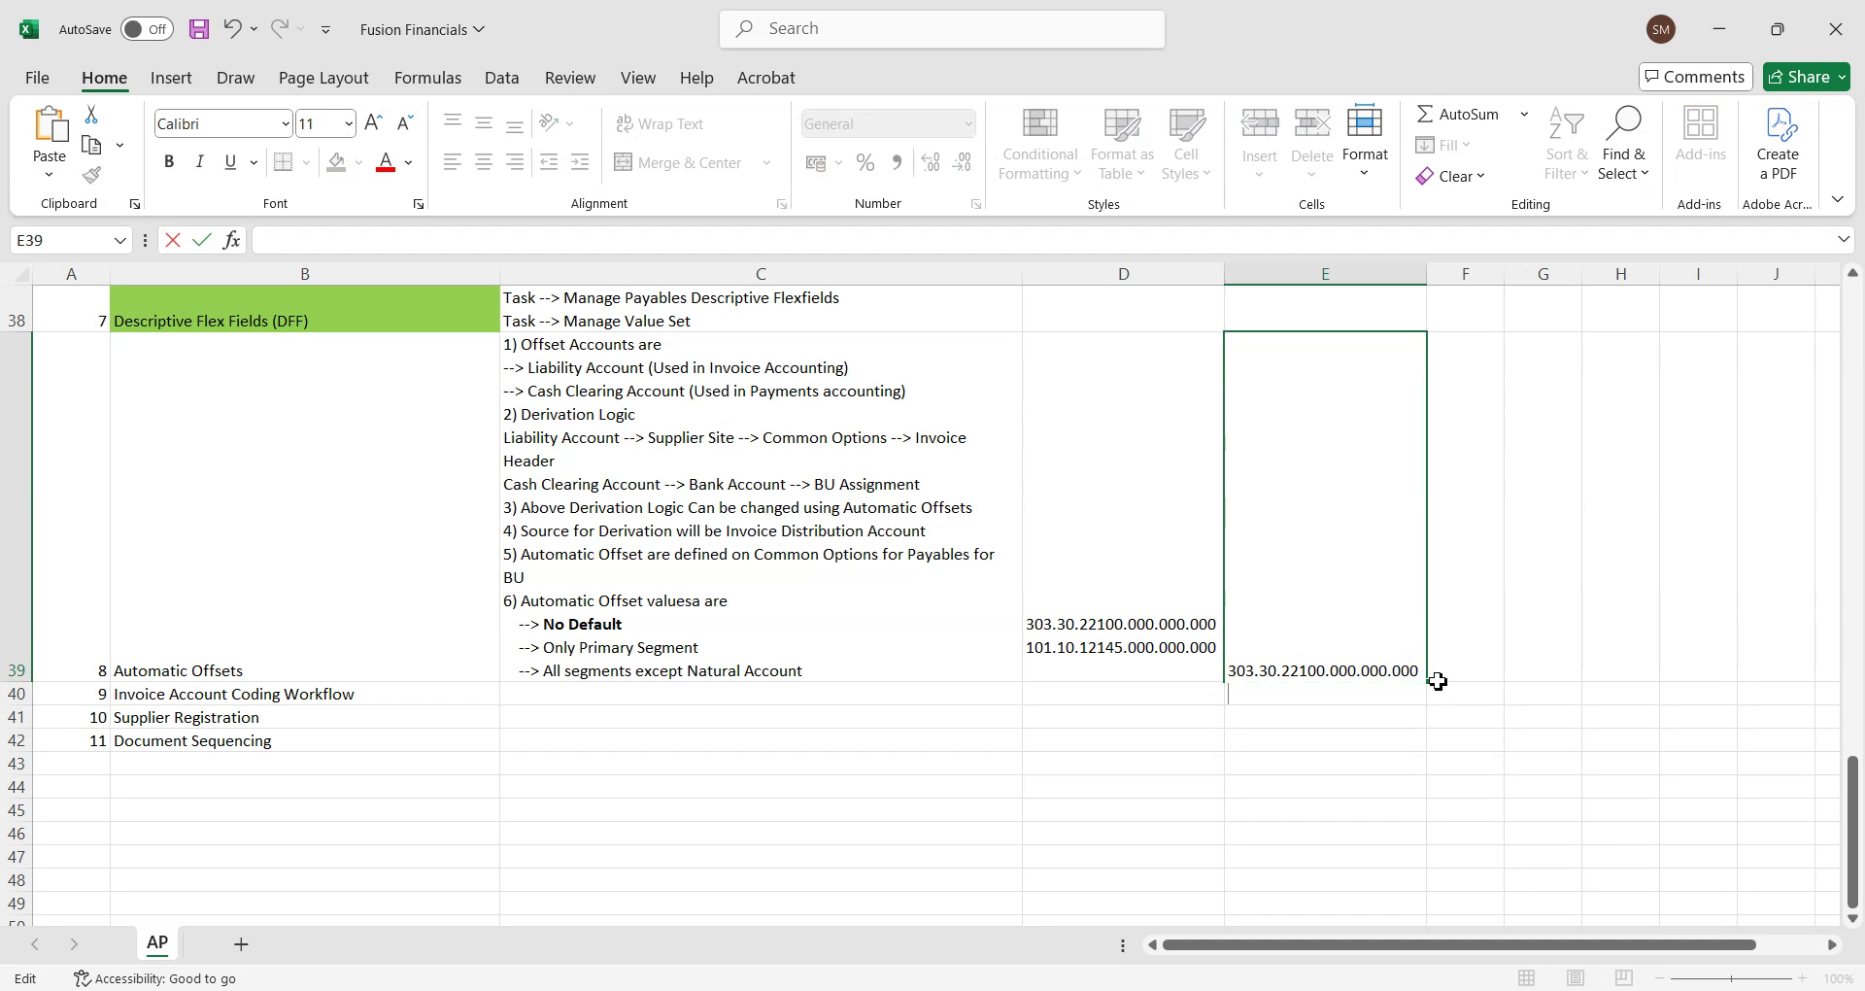
pyautogui.write('101.10.22120.000.000.000')
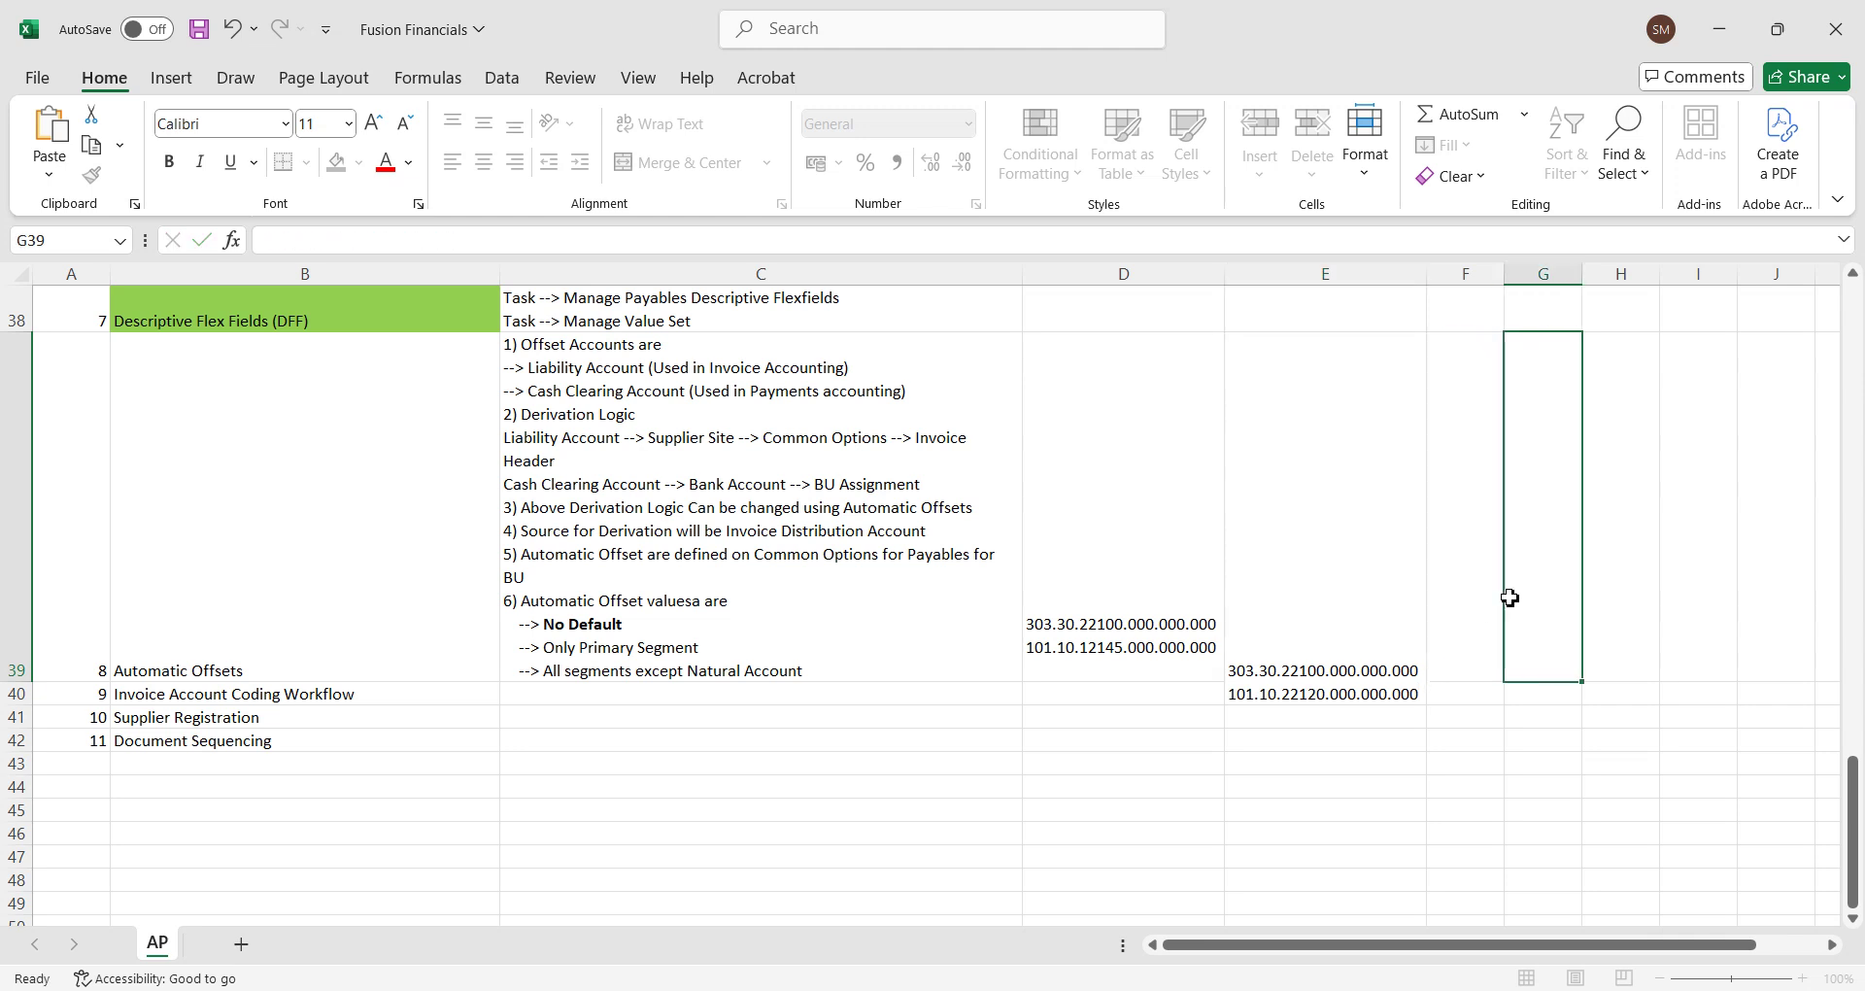
pyautogui.hotkey('ctrl', 'Return')
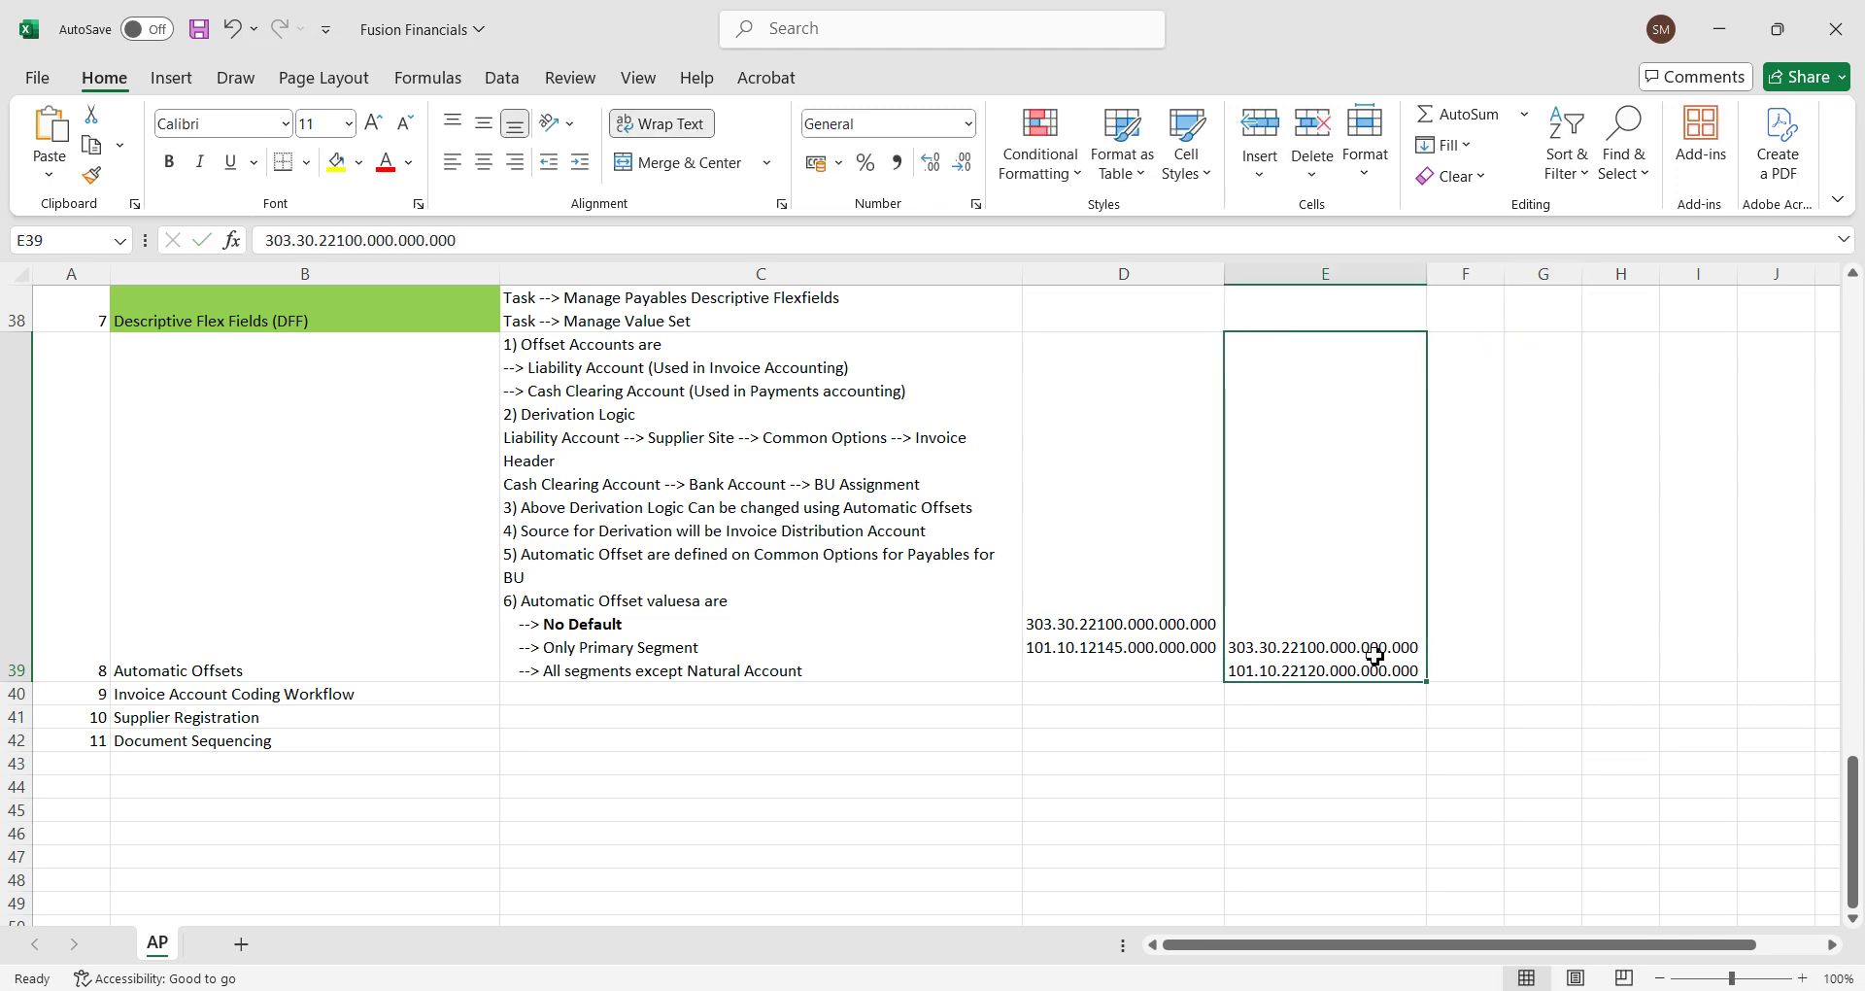
pyautogui.hotkey('ctrl', 'c')
pyautogui.click(1329, 699)
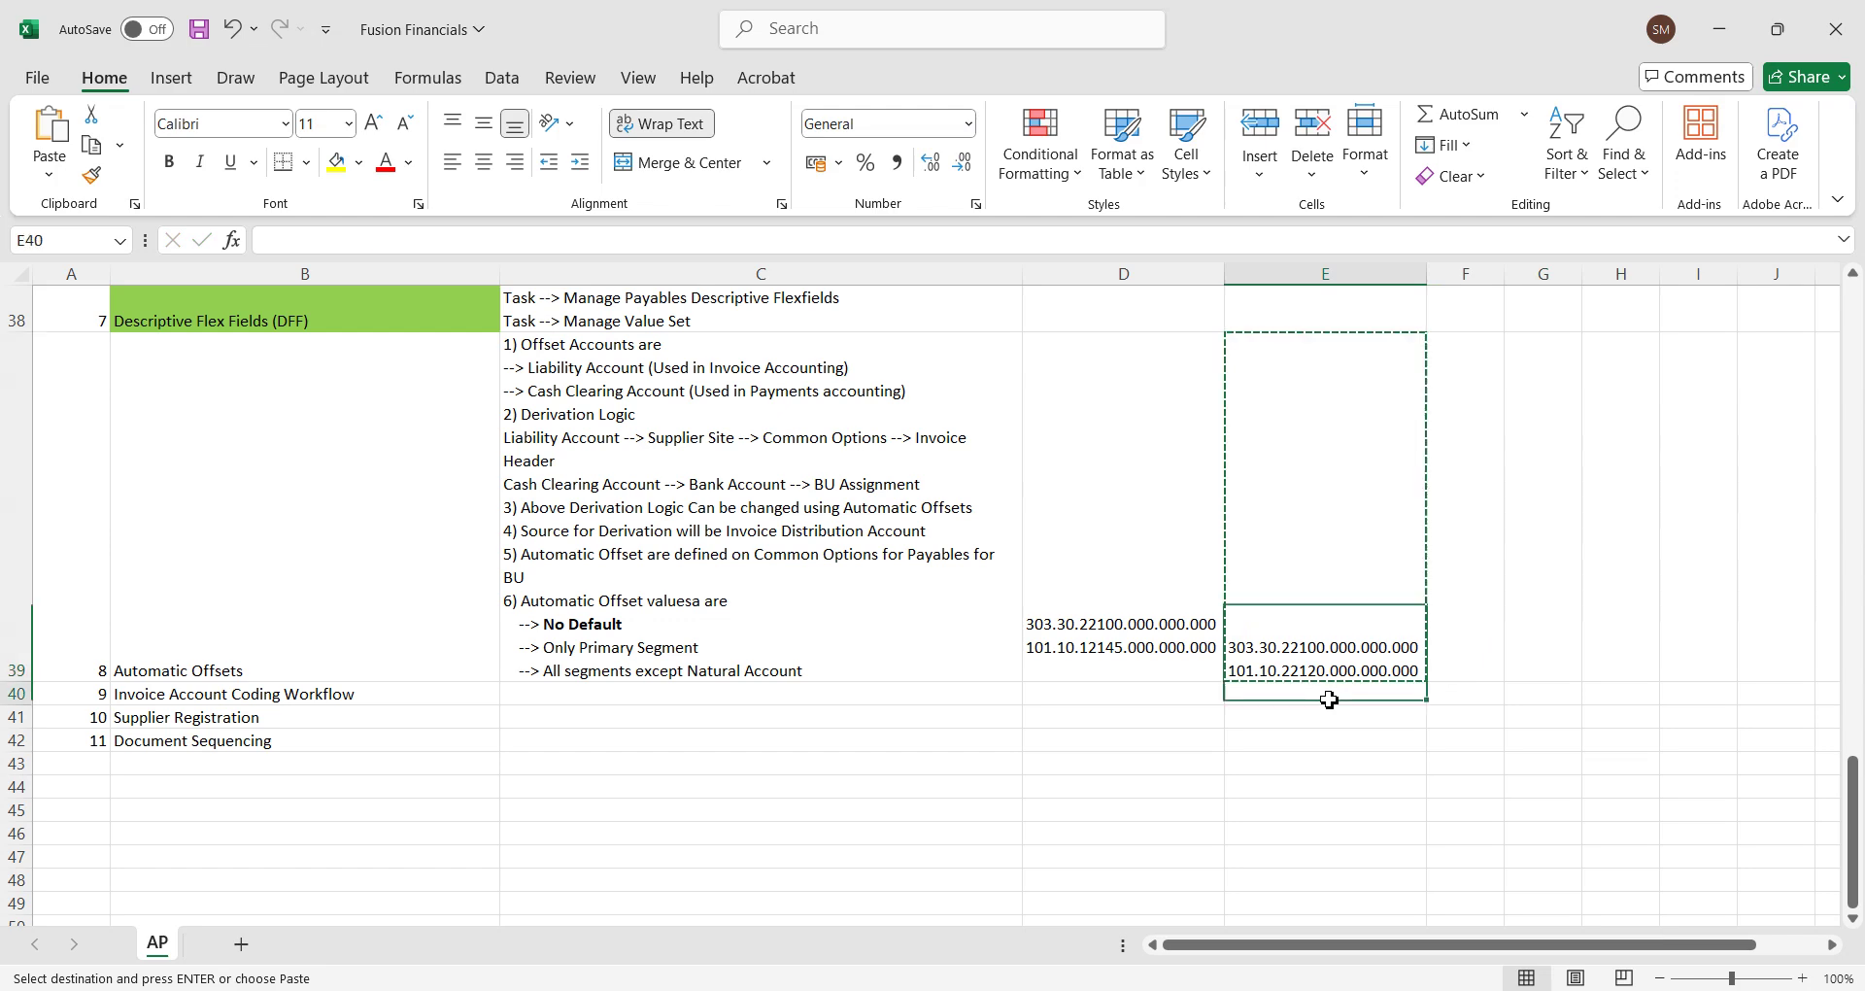
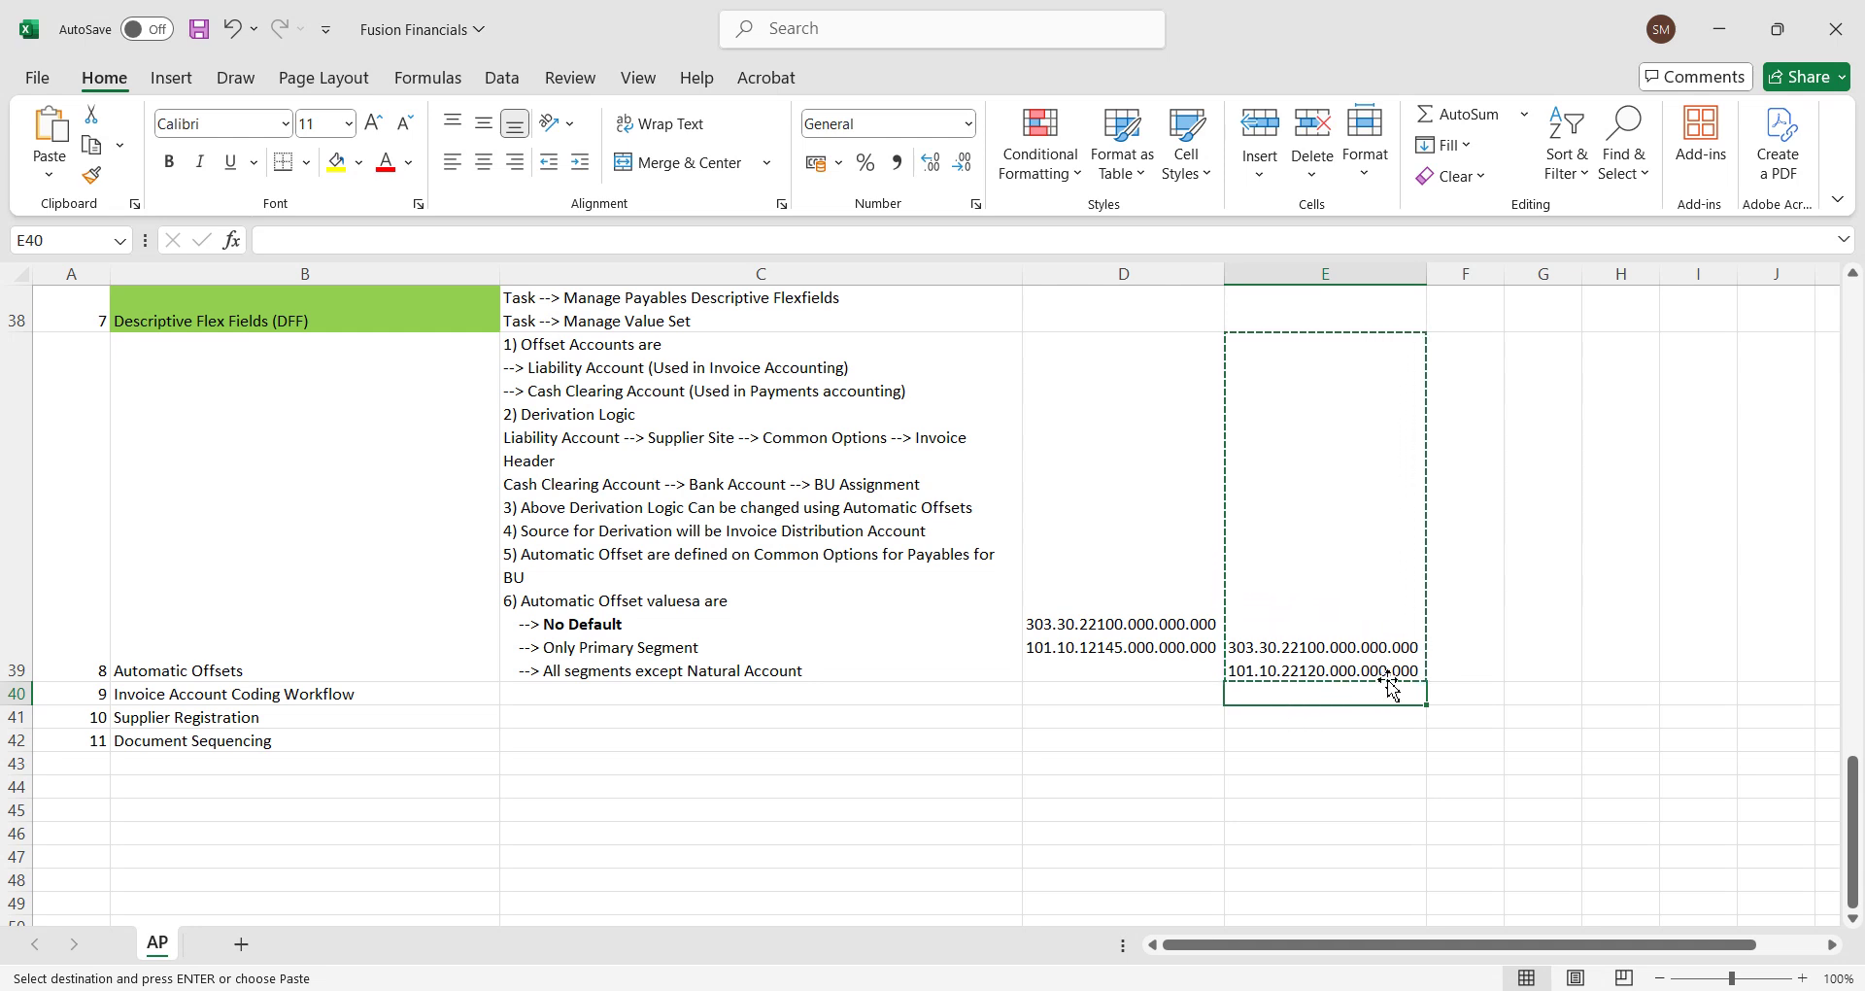
# Copy E39's account combination into cell E40.
pyautogui.doubleClick(1418, 670)
pyautogui.moveTo(1420, 670); pyautogui.dragTo(1359, 670)
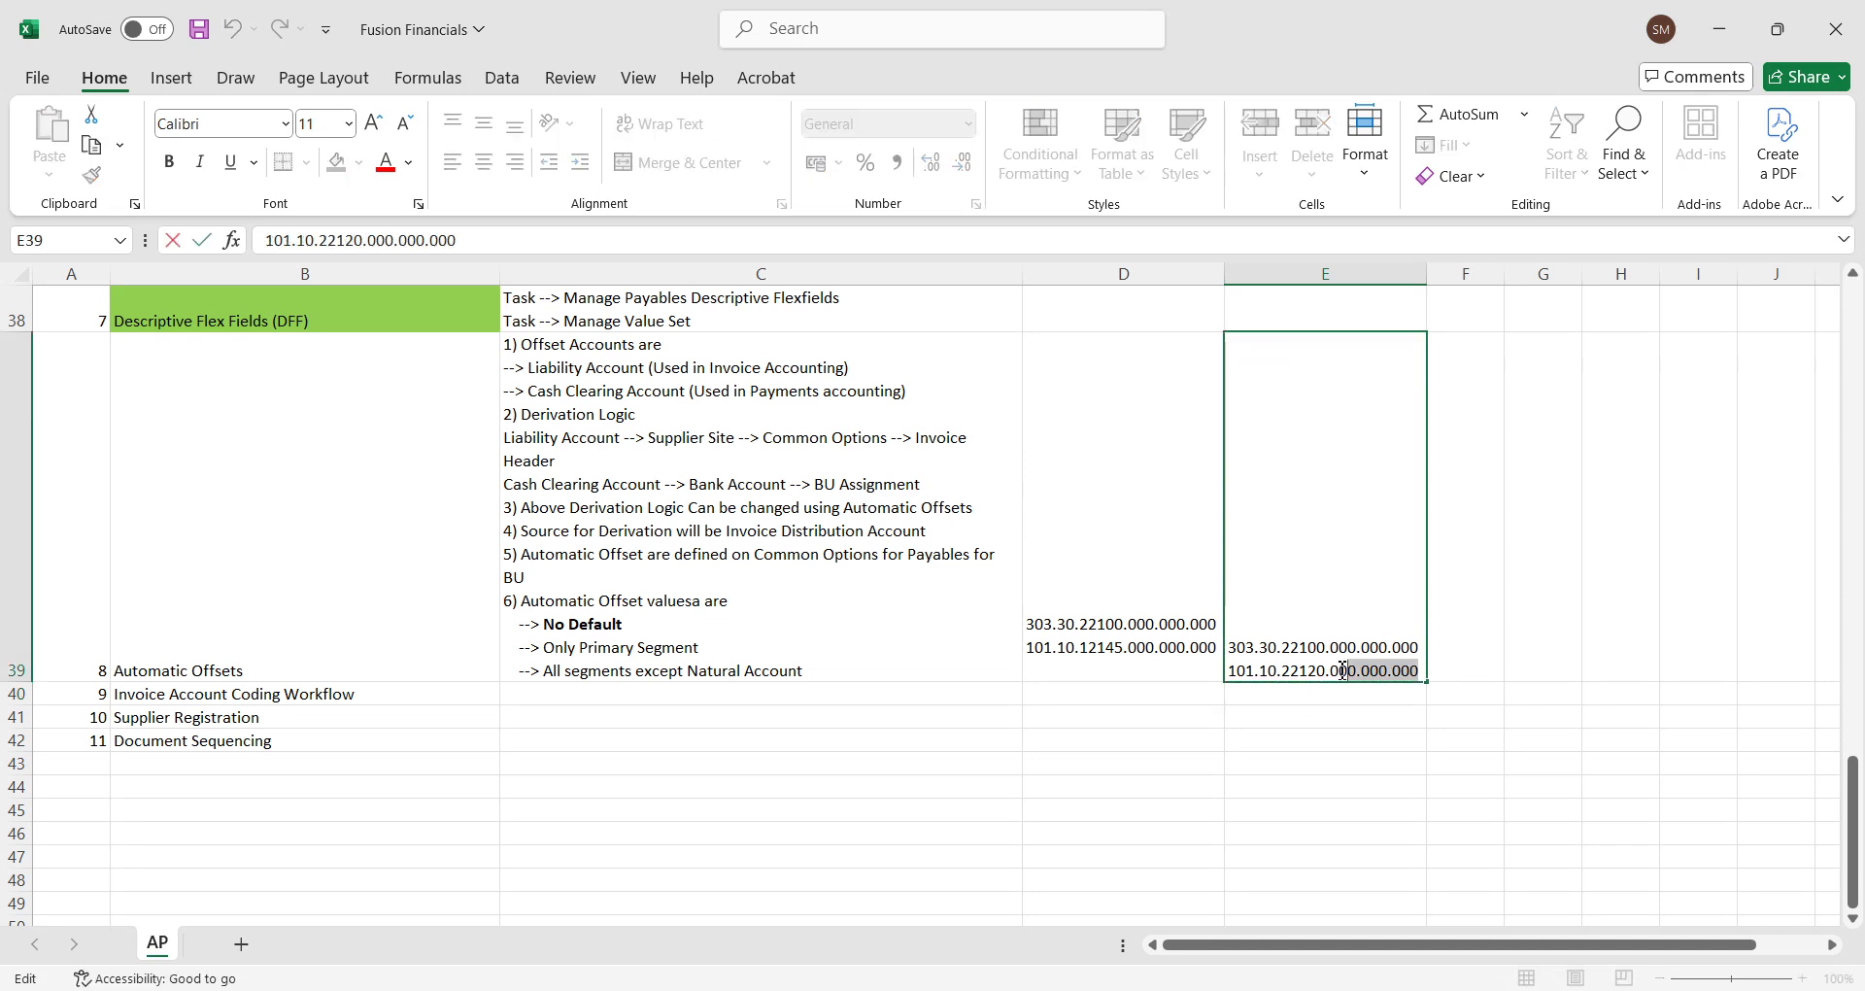
pyautogui.doubleClick(1265, 692)
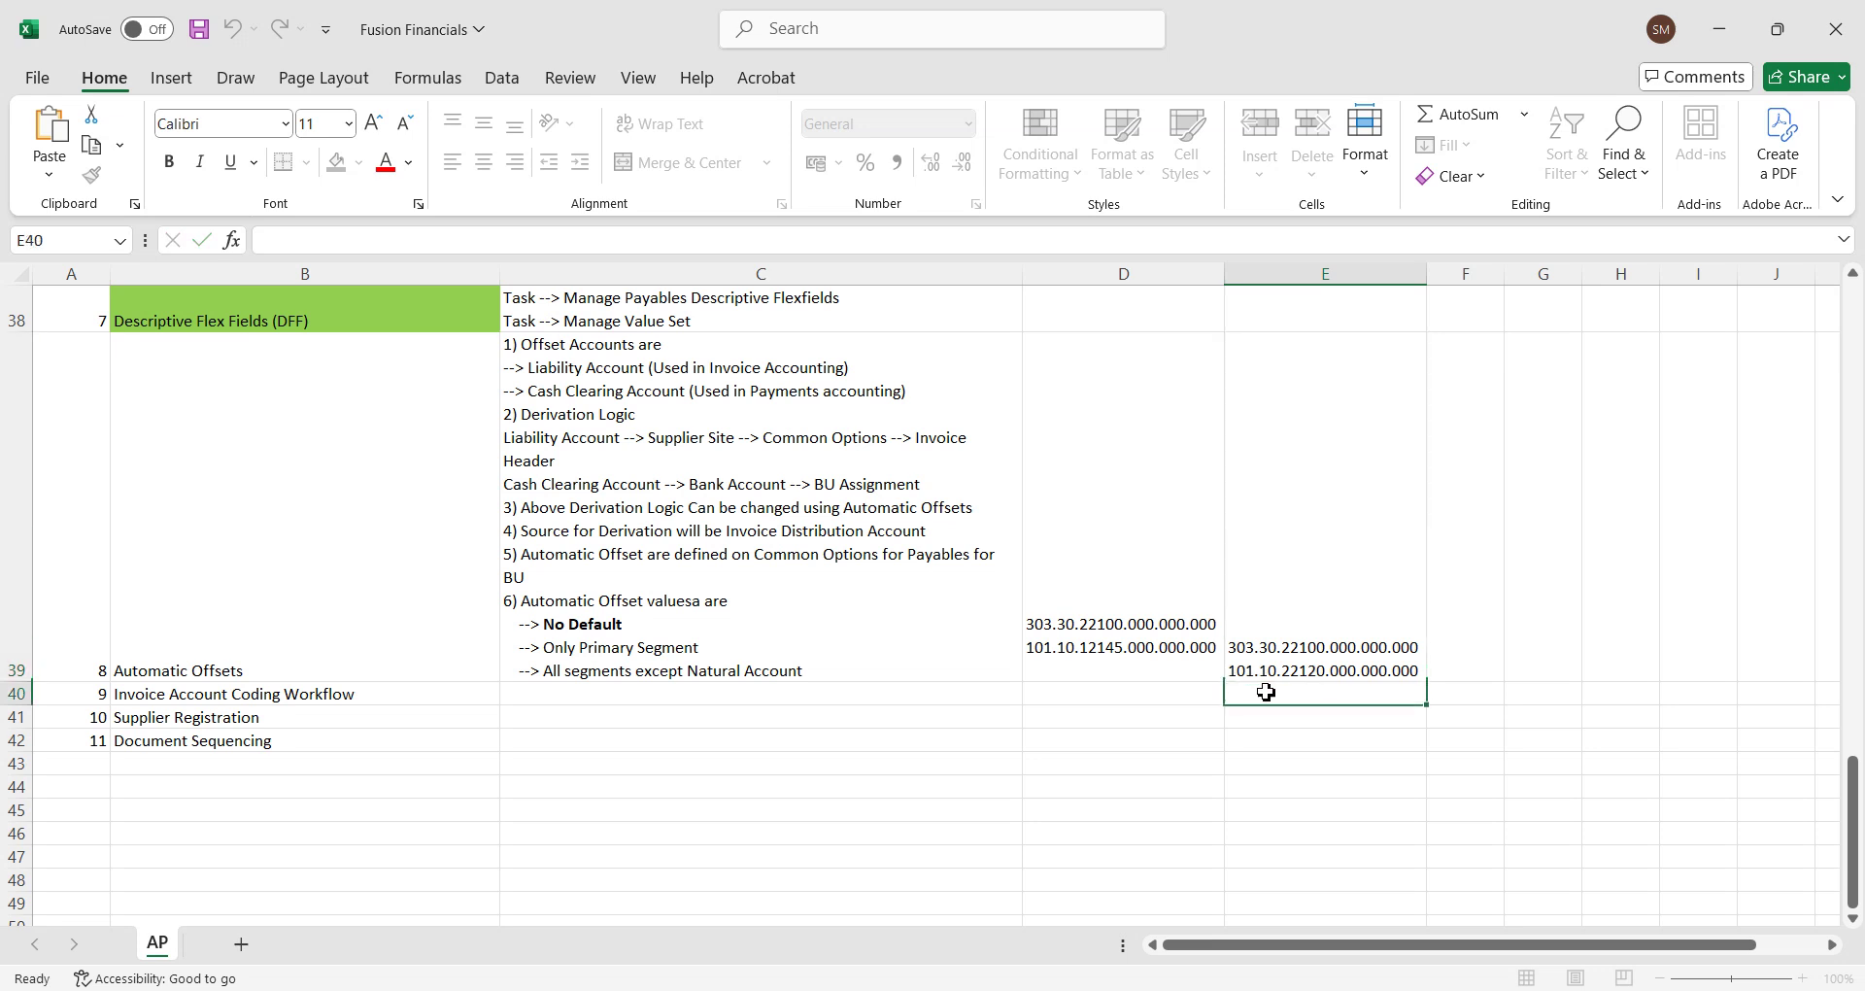
pyautogui.write('101.10.22120.000.000.000')
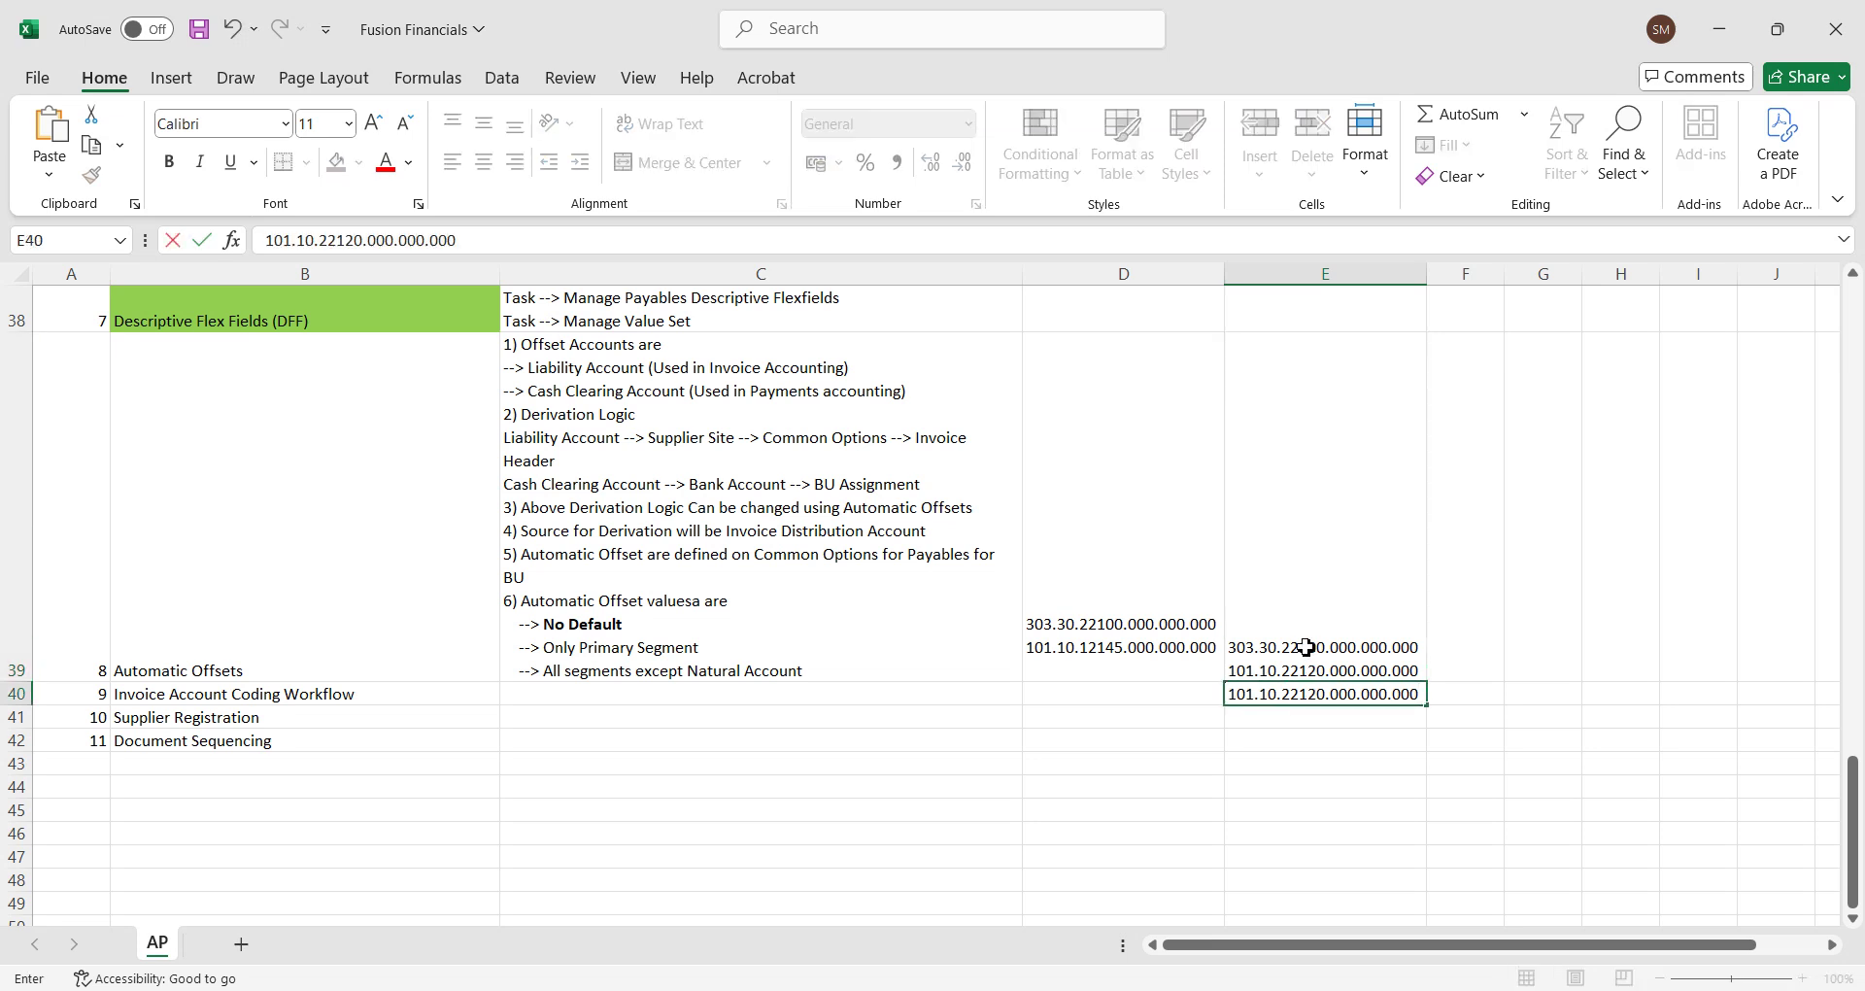
pyautogui.click(1306, 647)
# Change E40's 22120 segment to 22100, make it bold, and return to the Oracle invoice.
pyautogui.doubleClick(1307, 647)
pyautogui.hotkey('ctrl', 'c')
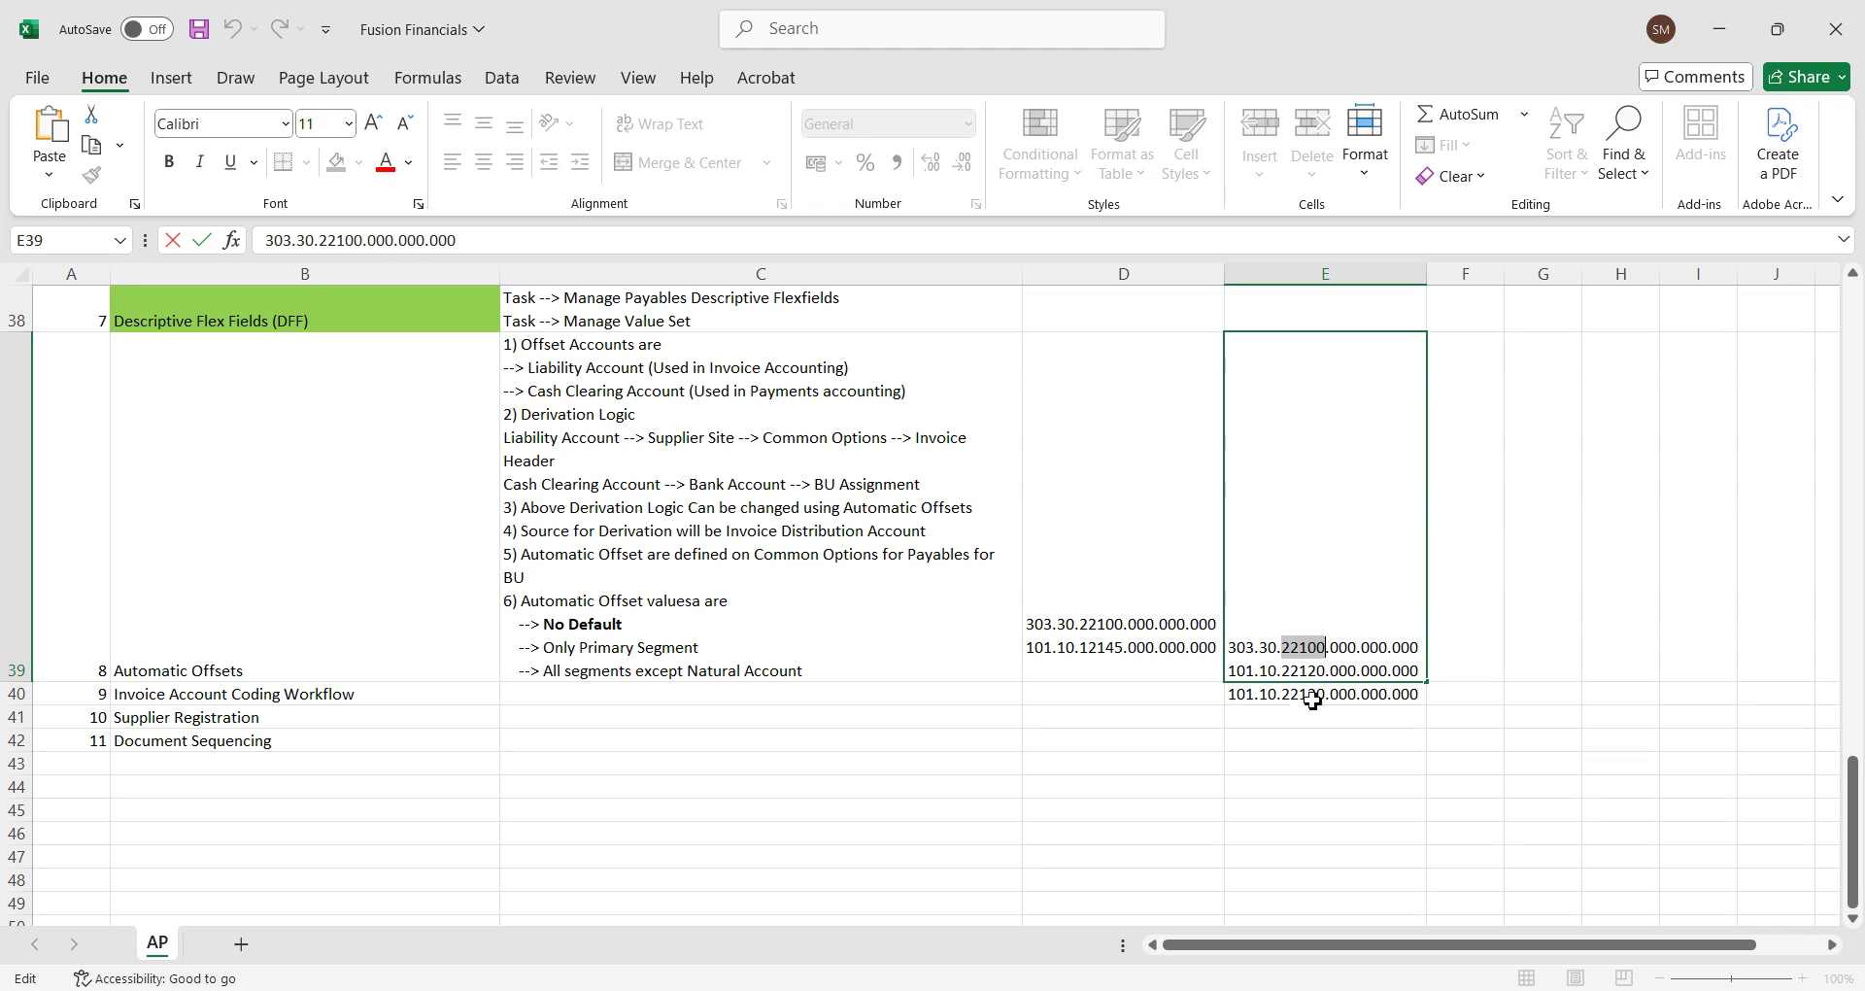
pyautogui.click(1310, 693)
pyautogui.doubleClick(1312, 694)
pyautogui.hotkey('ctrl', 'v')
pyautogui.click(1451, 702)
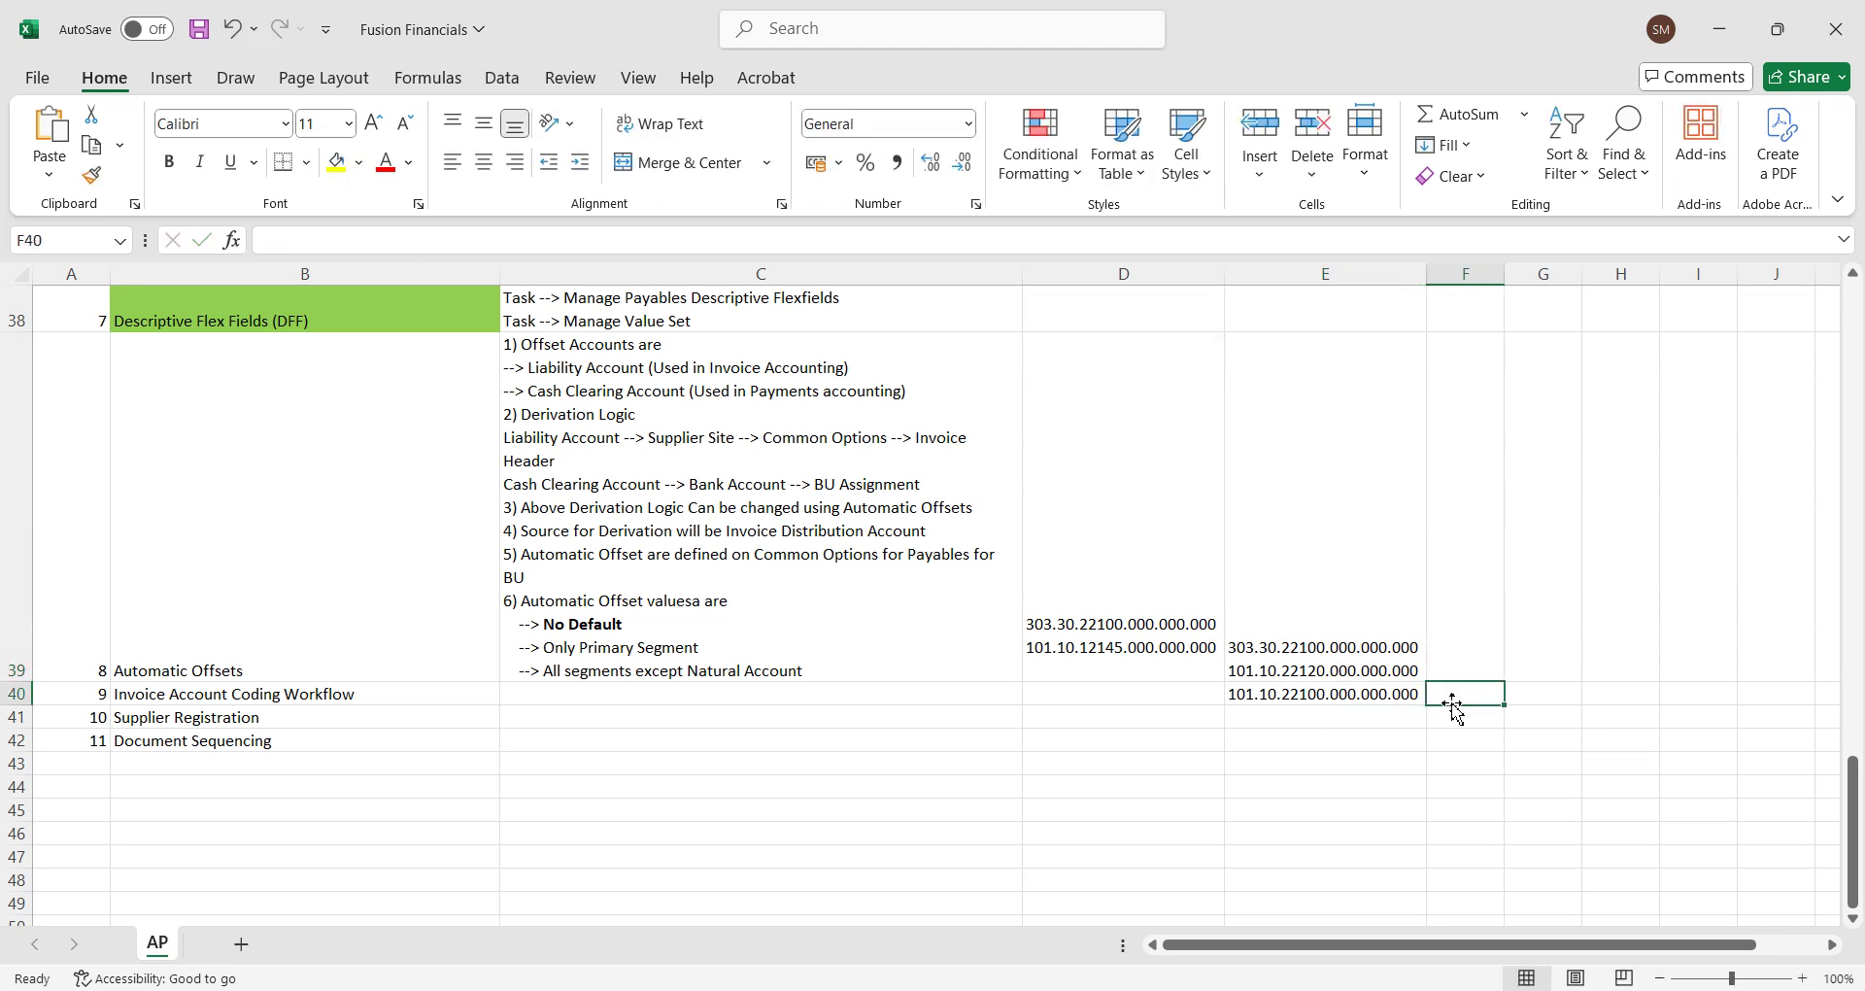
pyautogui.click(1362, 693)
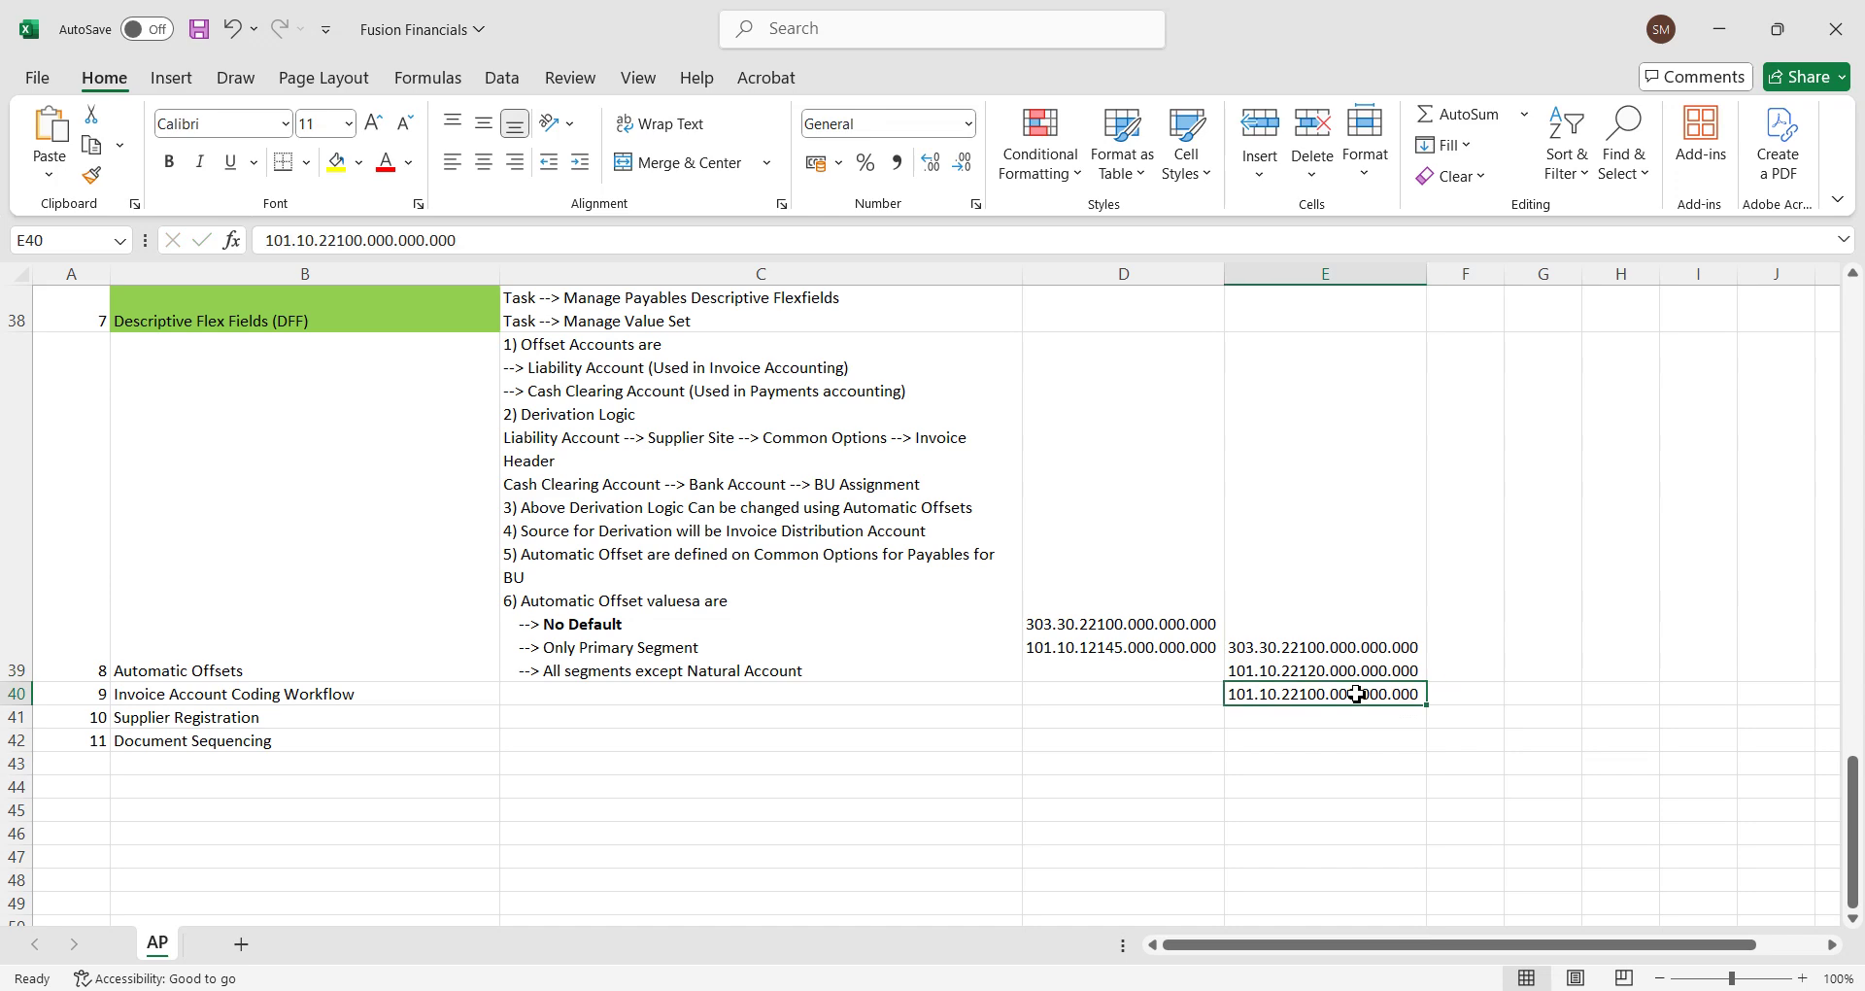
pyautogui.click(169, 161)
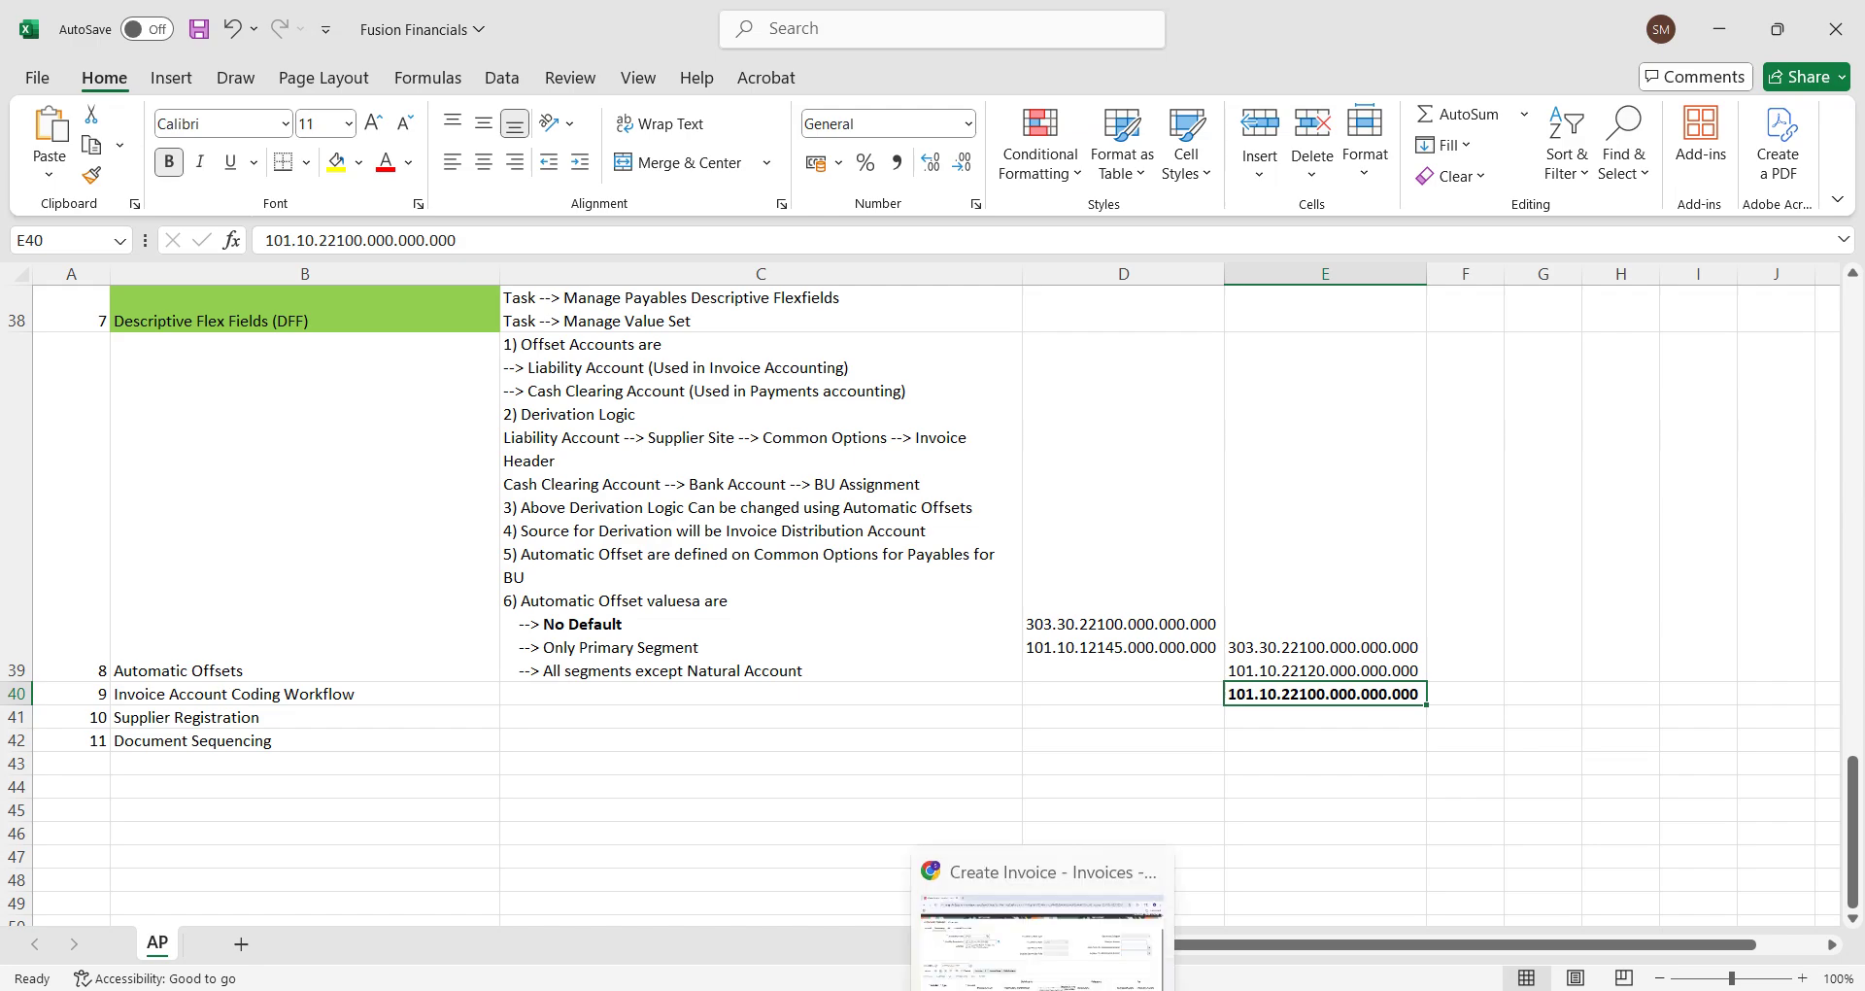
pyautogui.click(1044, 913)
pyautogui.click(1244, 610)
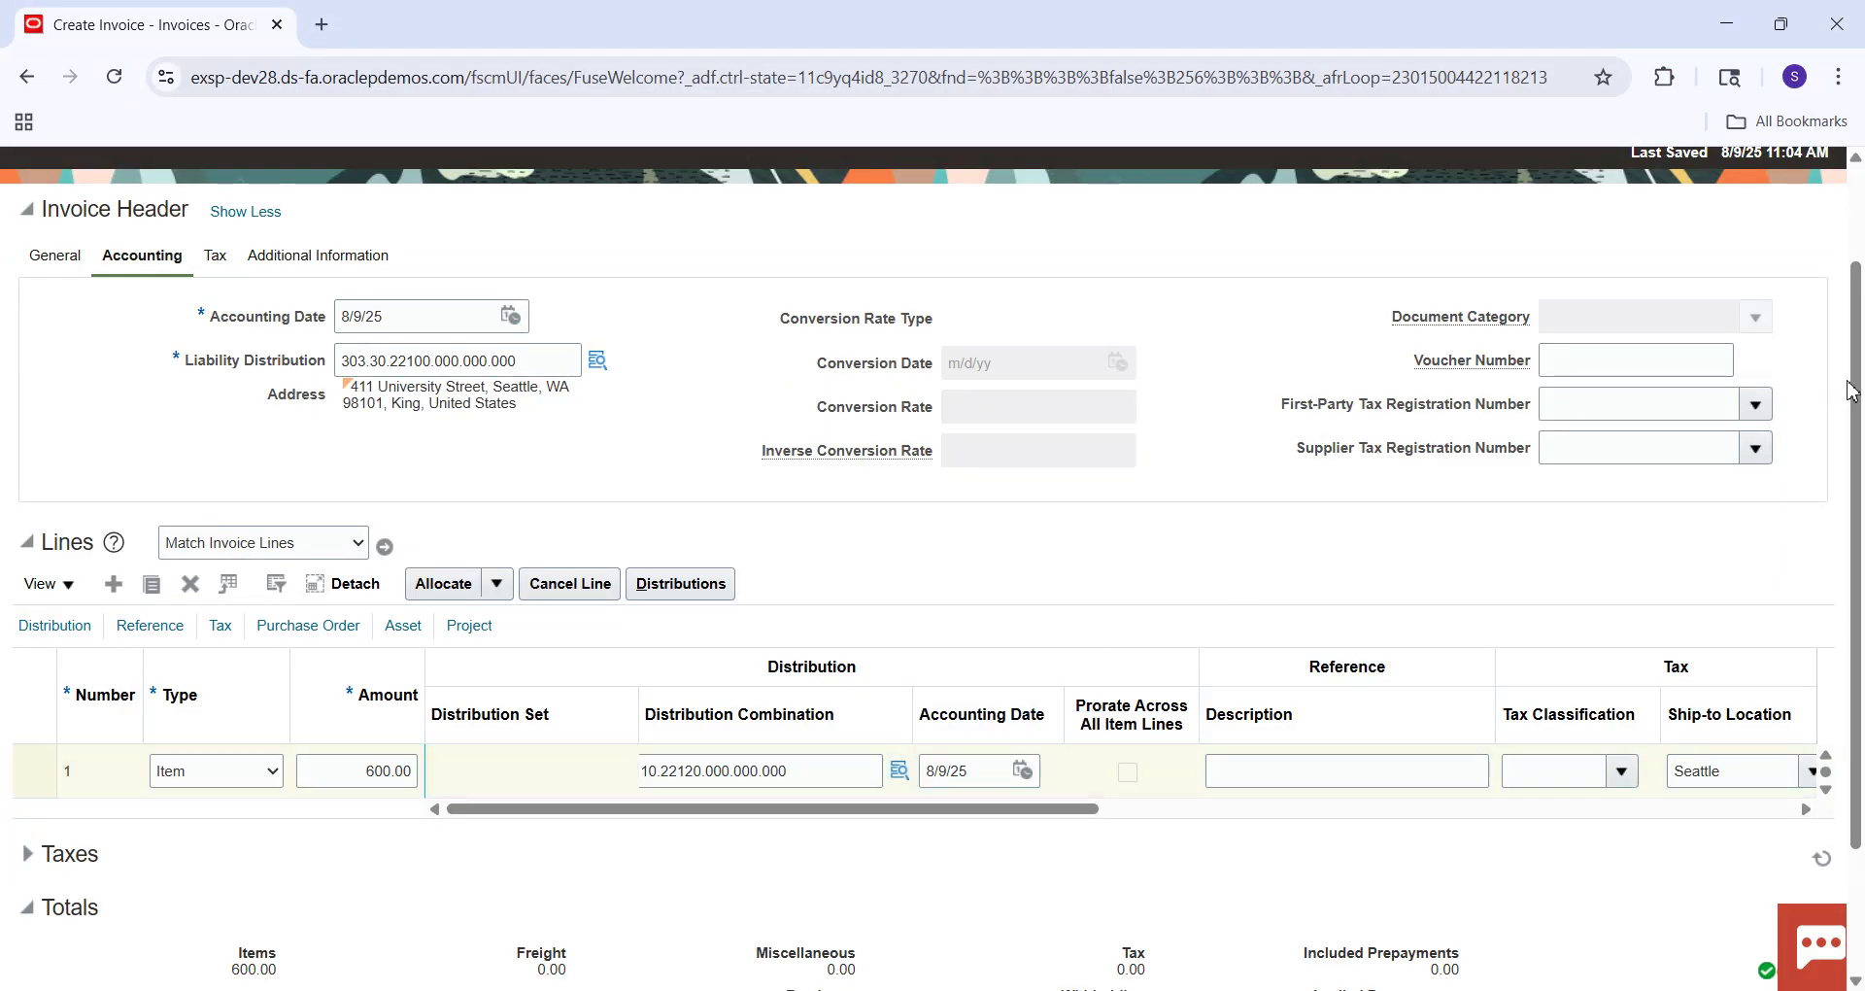
# Run Validate on invoice 8006 from Invoice Actions.
pyautogui.moveTo(1856, 391); pyautogui.dragTo(1863, 130)
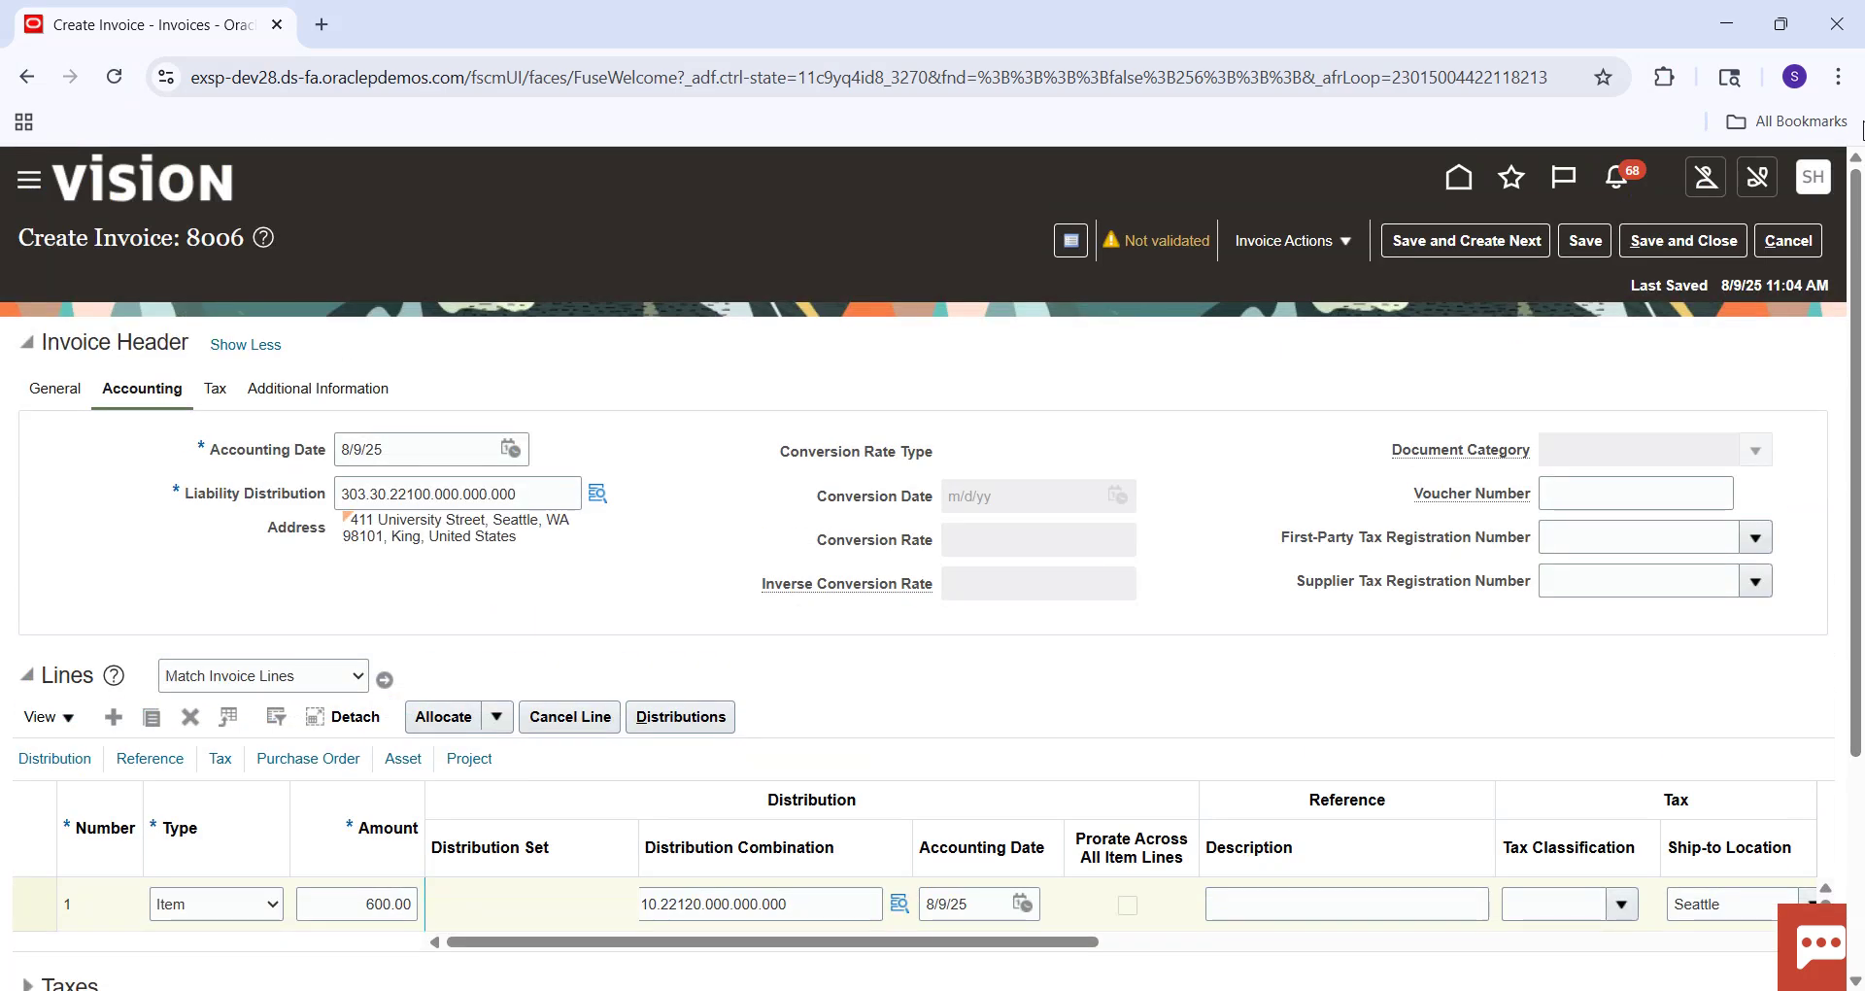
pyautogui.click(1340, 247)
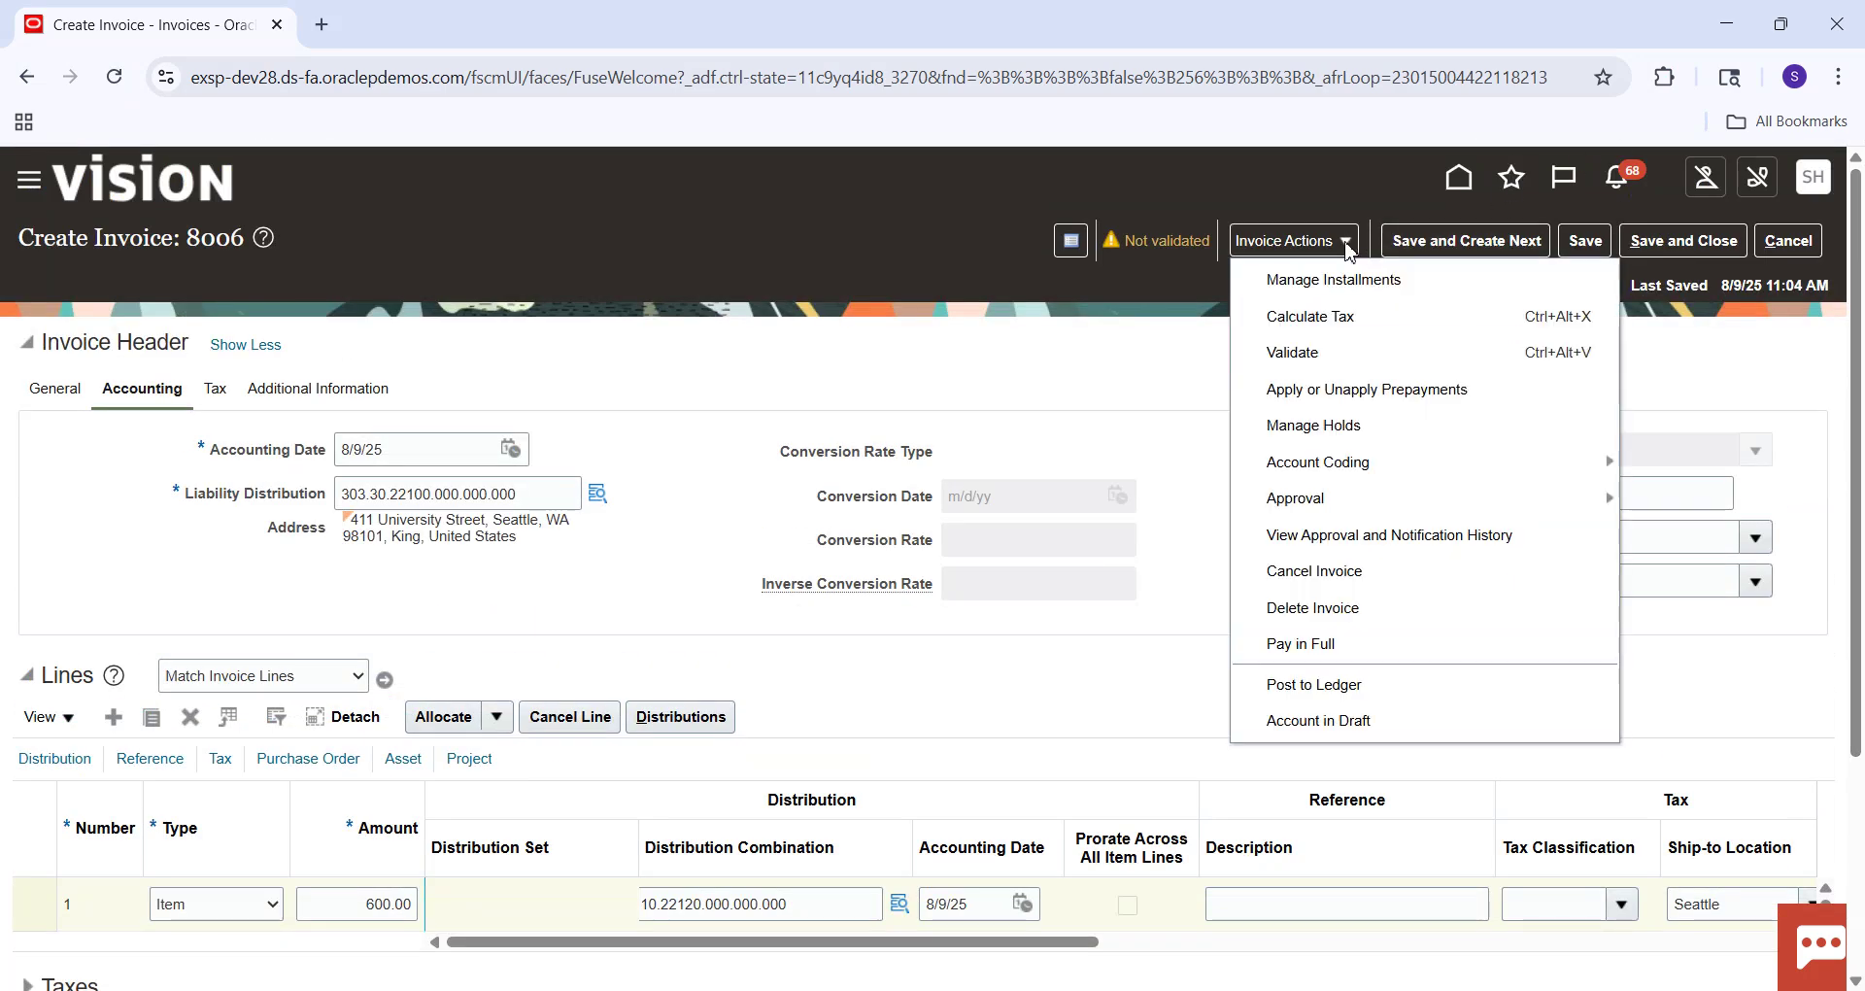
pyautogui.click(1335, 362)
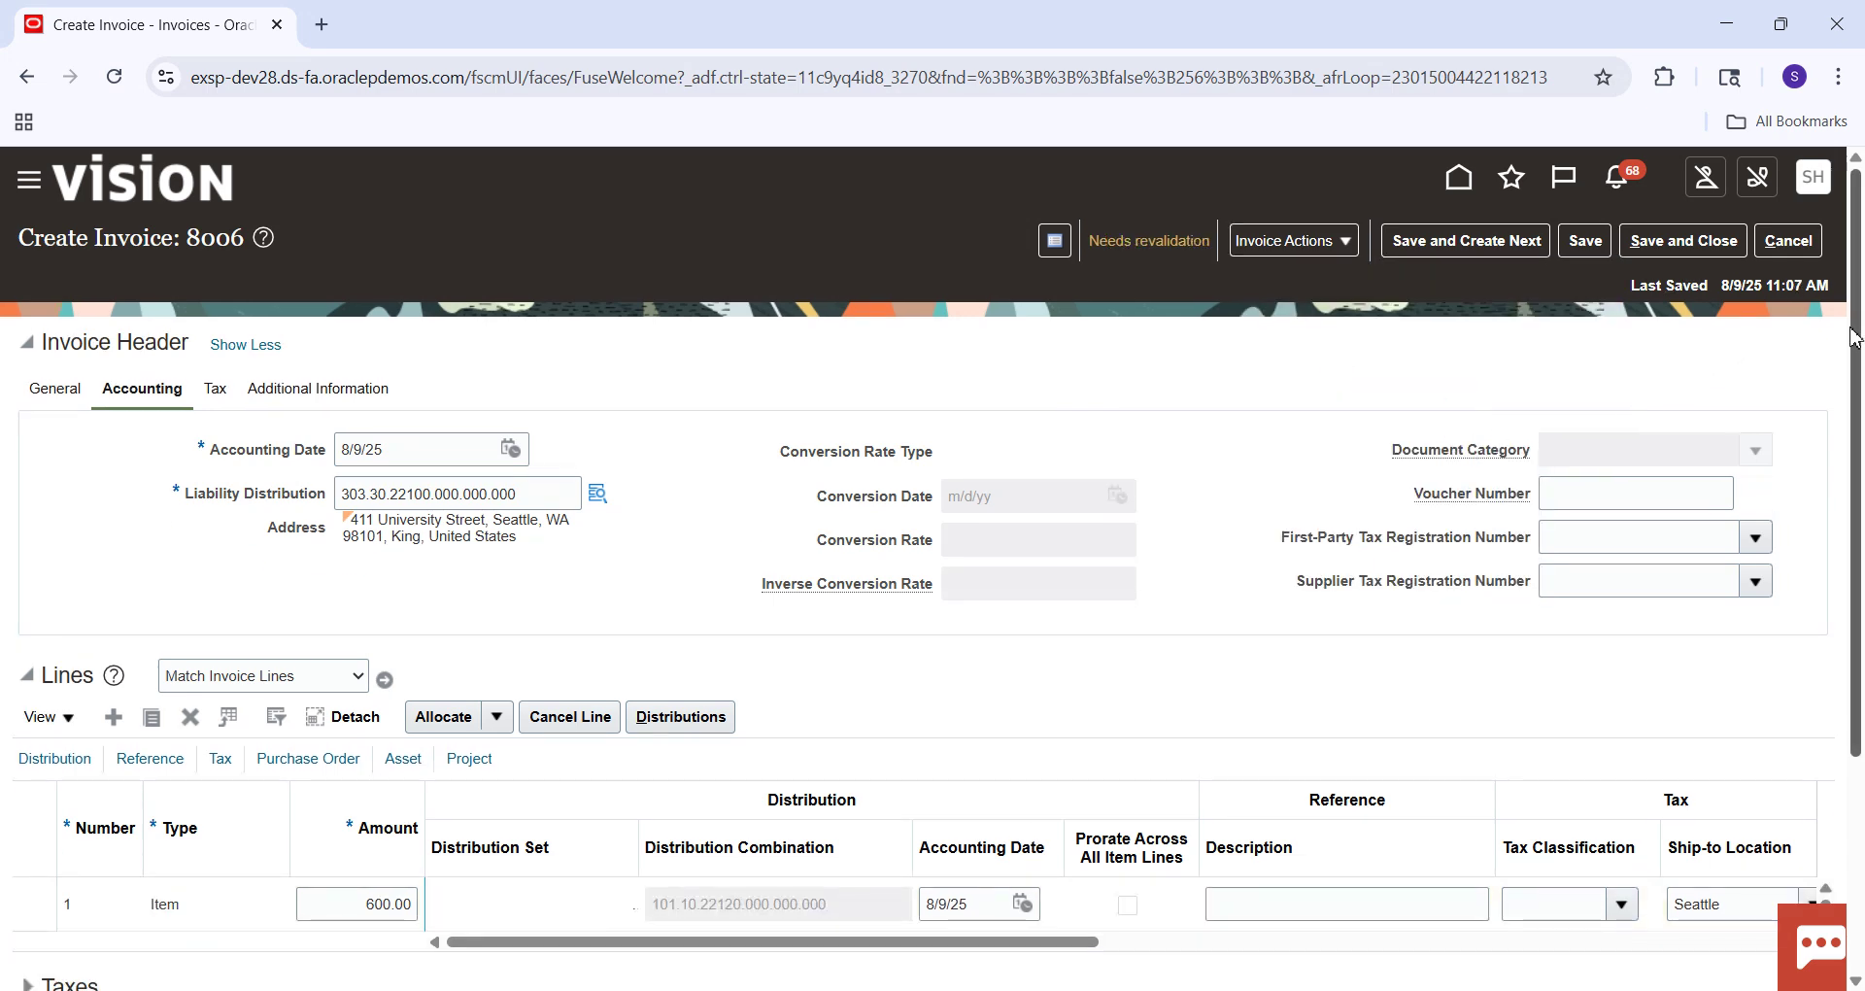
# Correct the invoice amount to 657.00 on the General tab and validate again.
pyautogui.moveTo(1859, 330); pyautogui.dragTo(1862, 626)
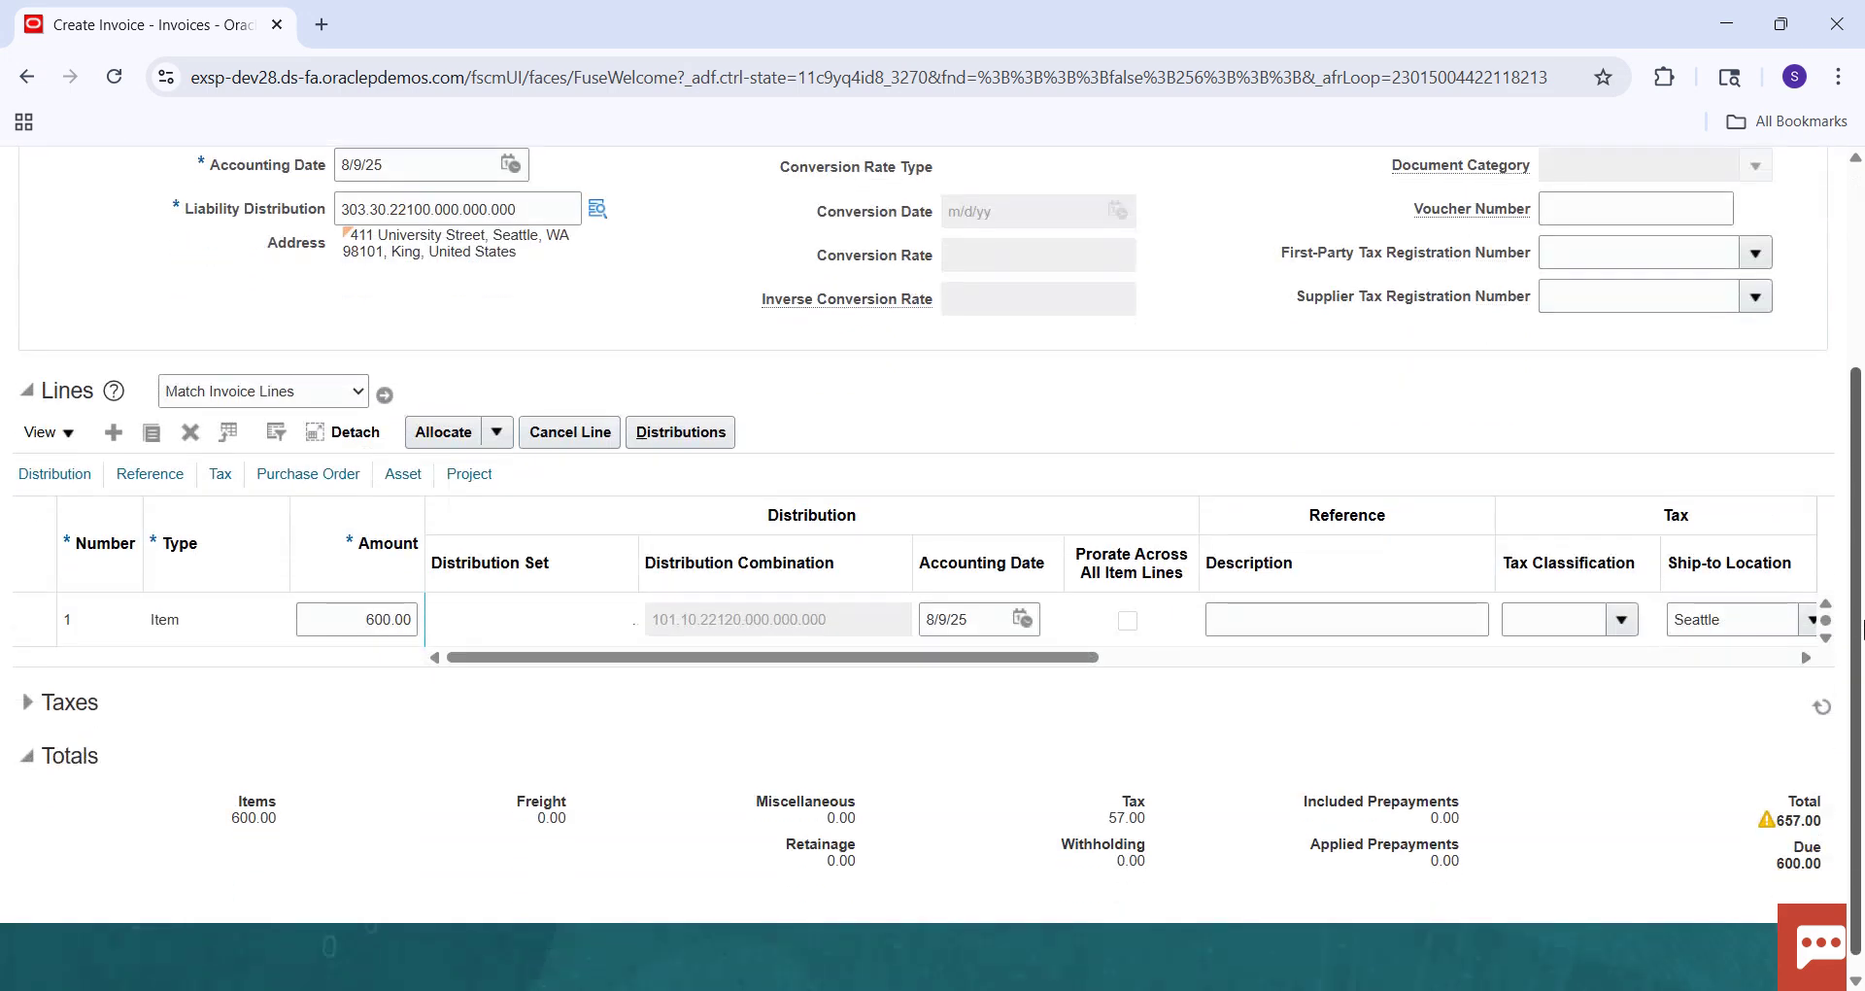
pyautogui.scroll(3, 1862, 627)
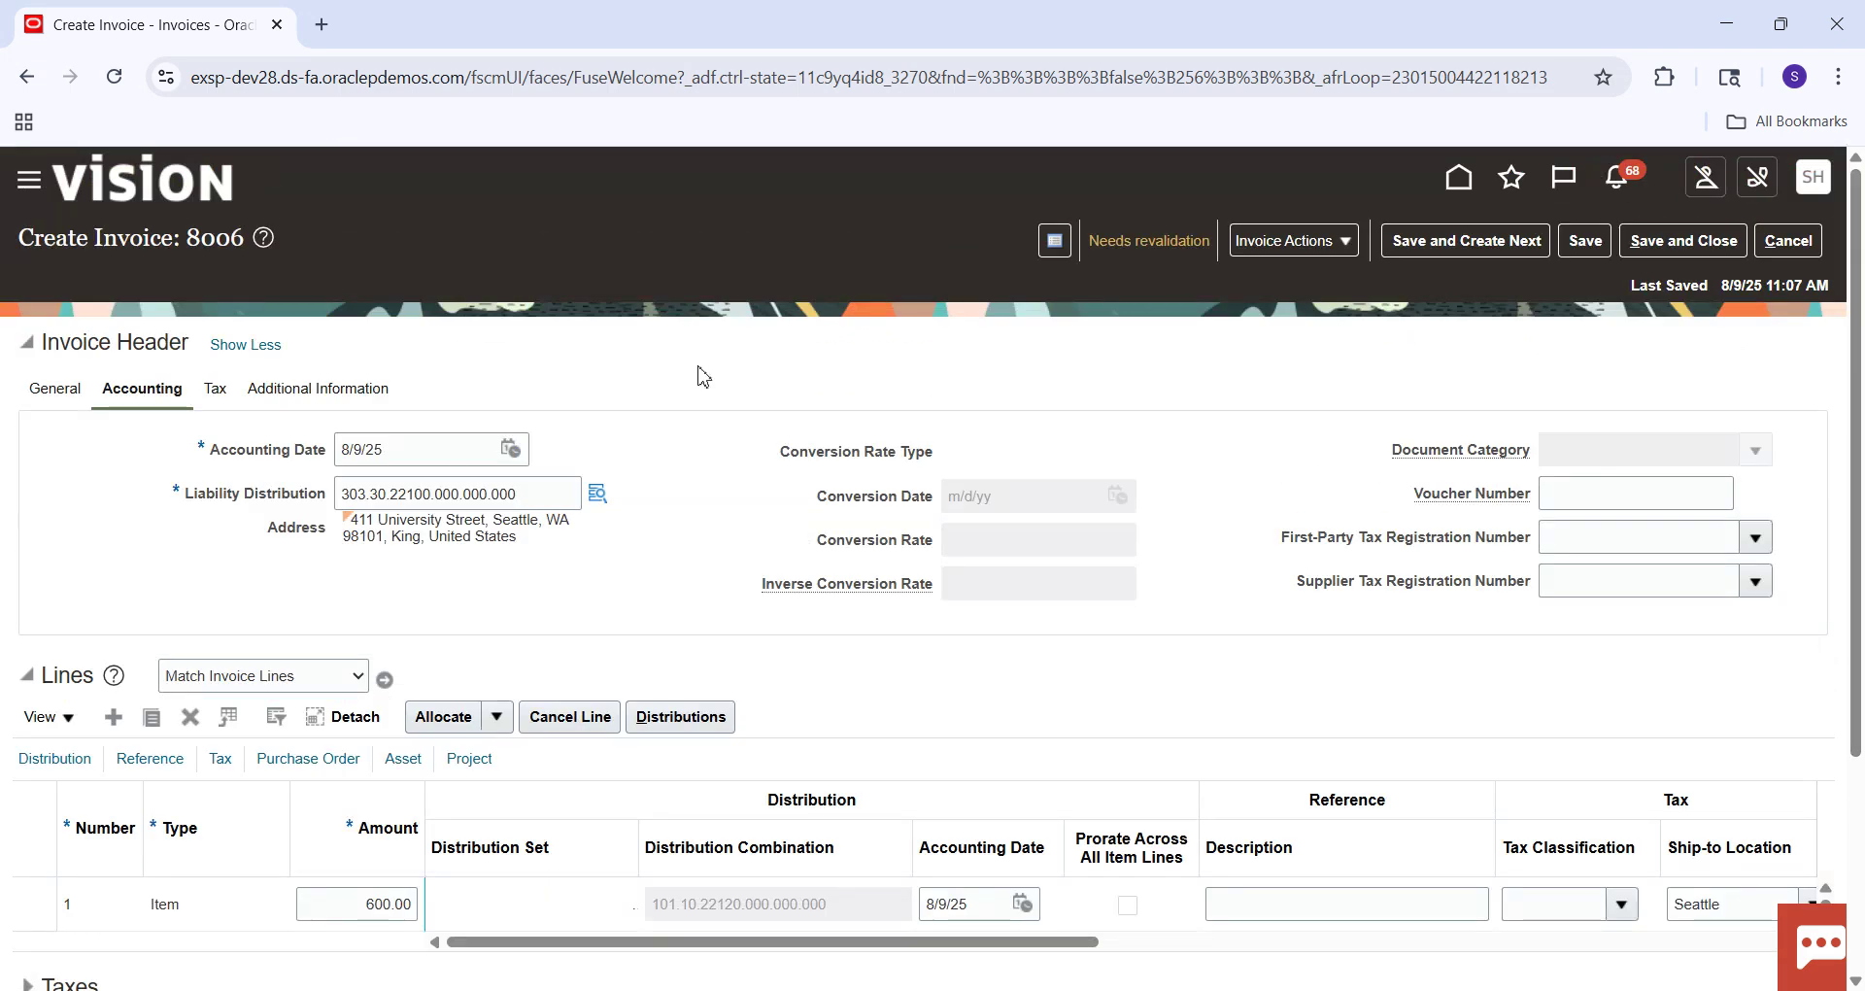
pyautogui.click(56, 390)
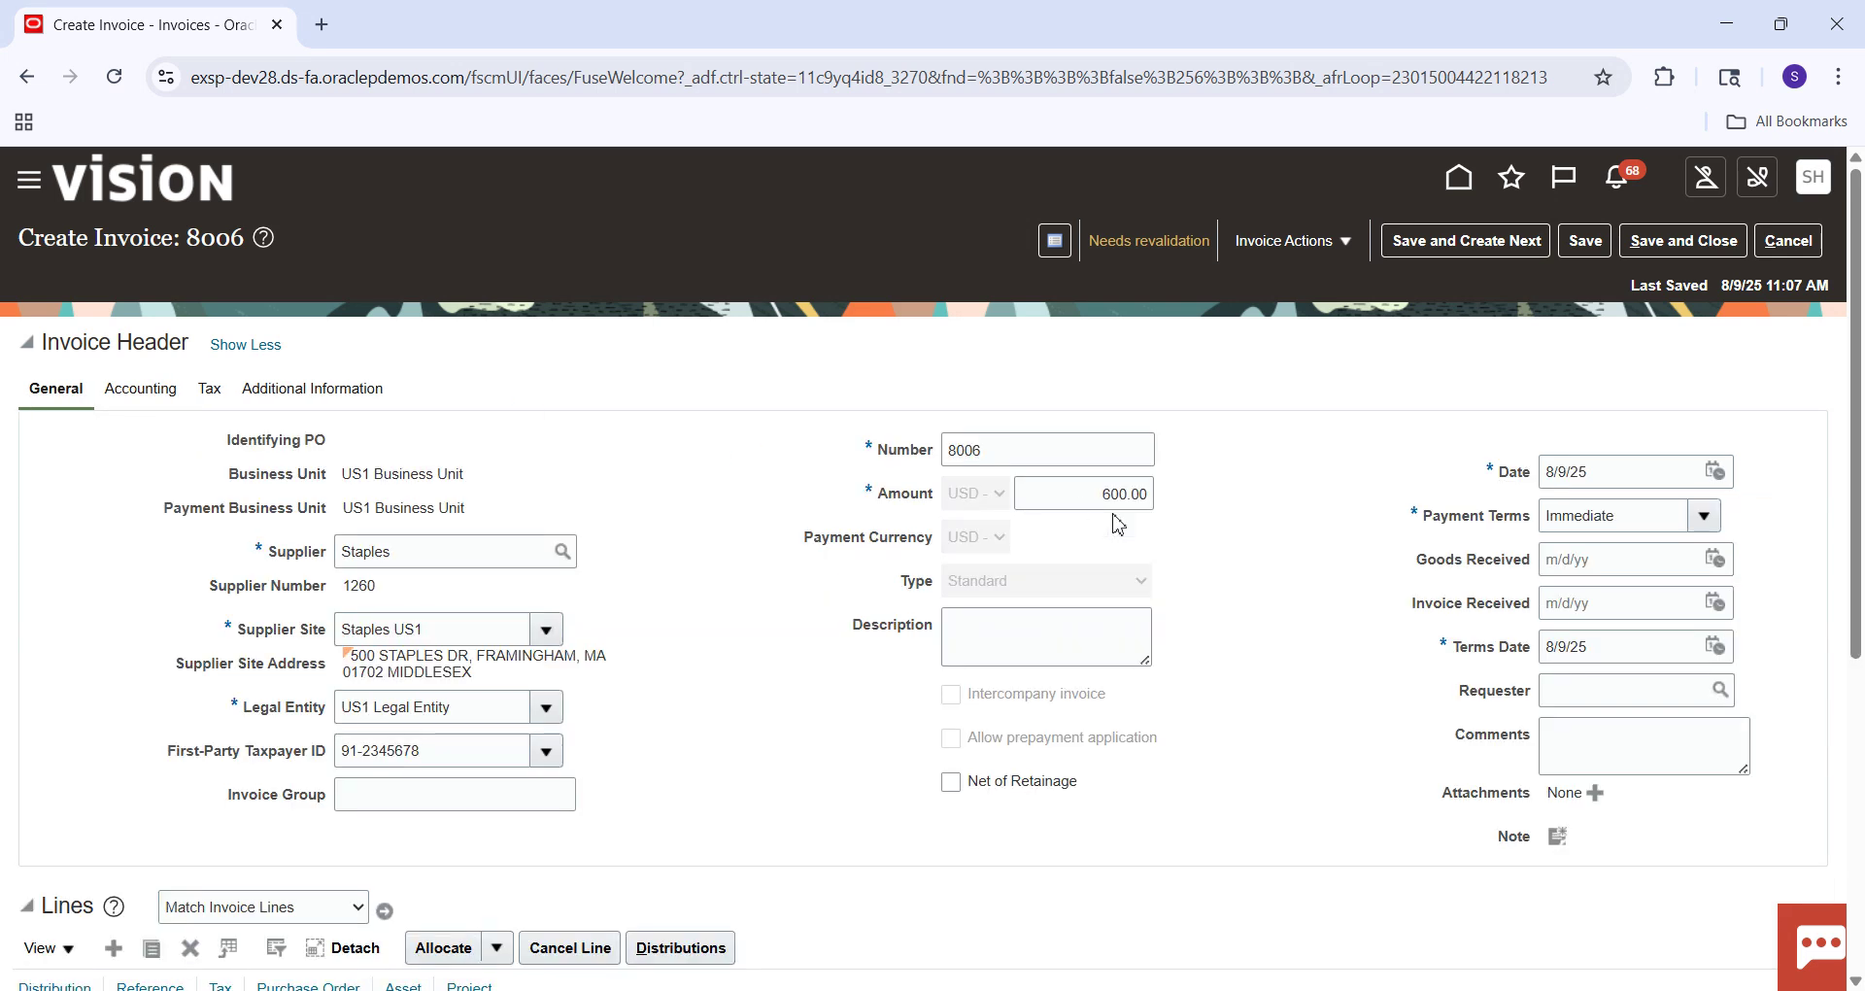
pyautogui.click(1132, 494)
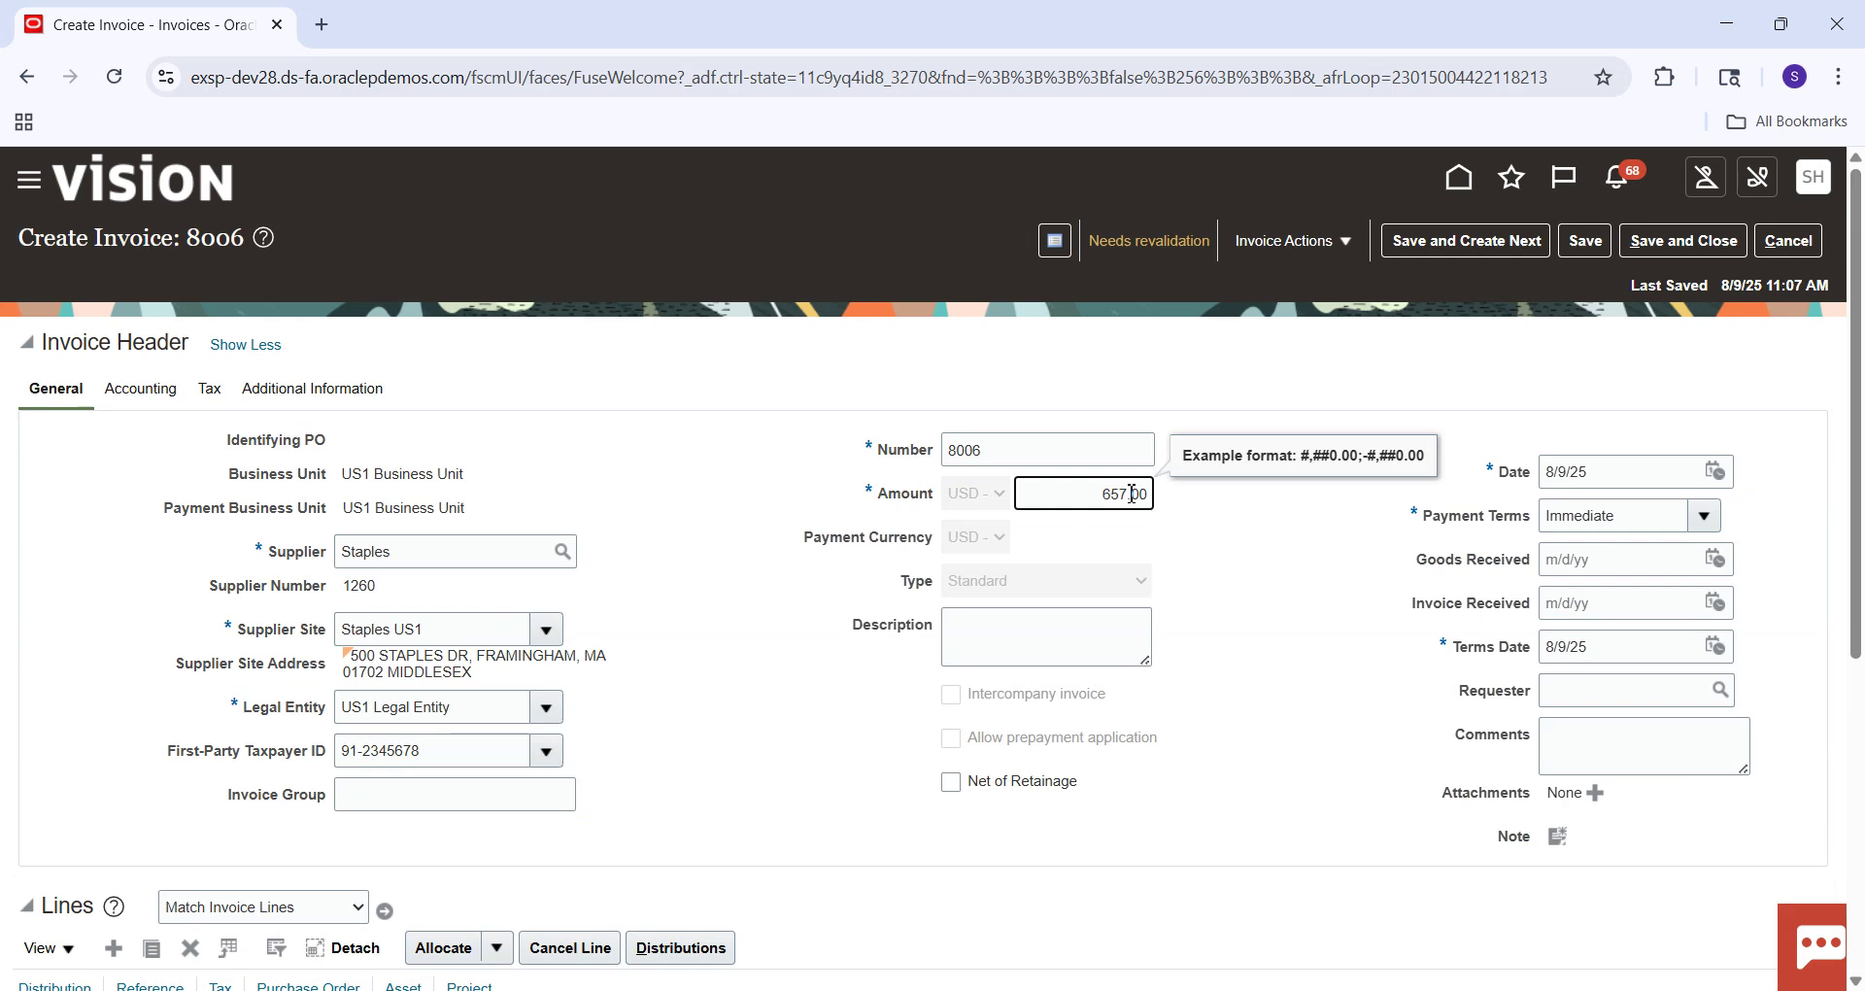
pyautogui.click(1343, 248)
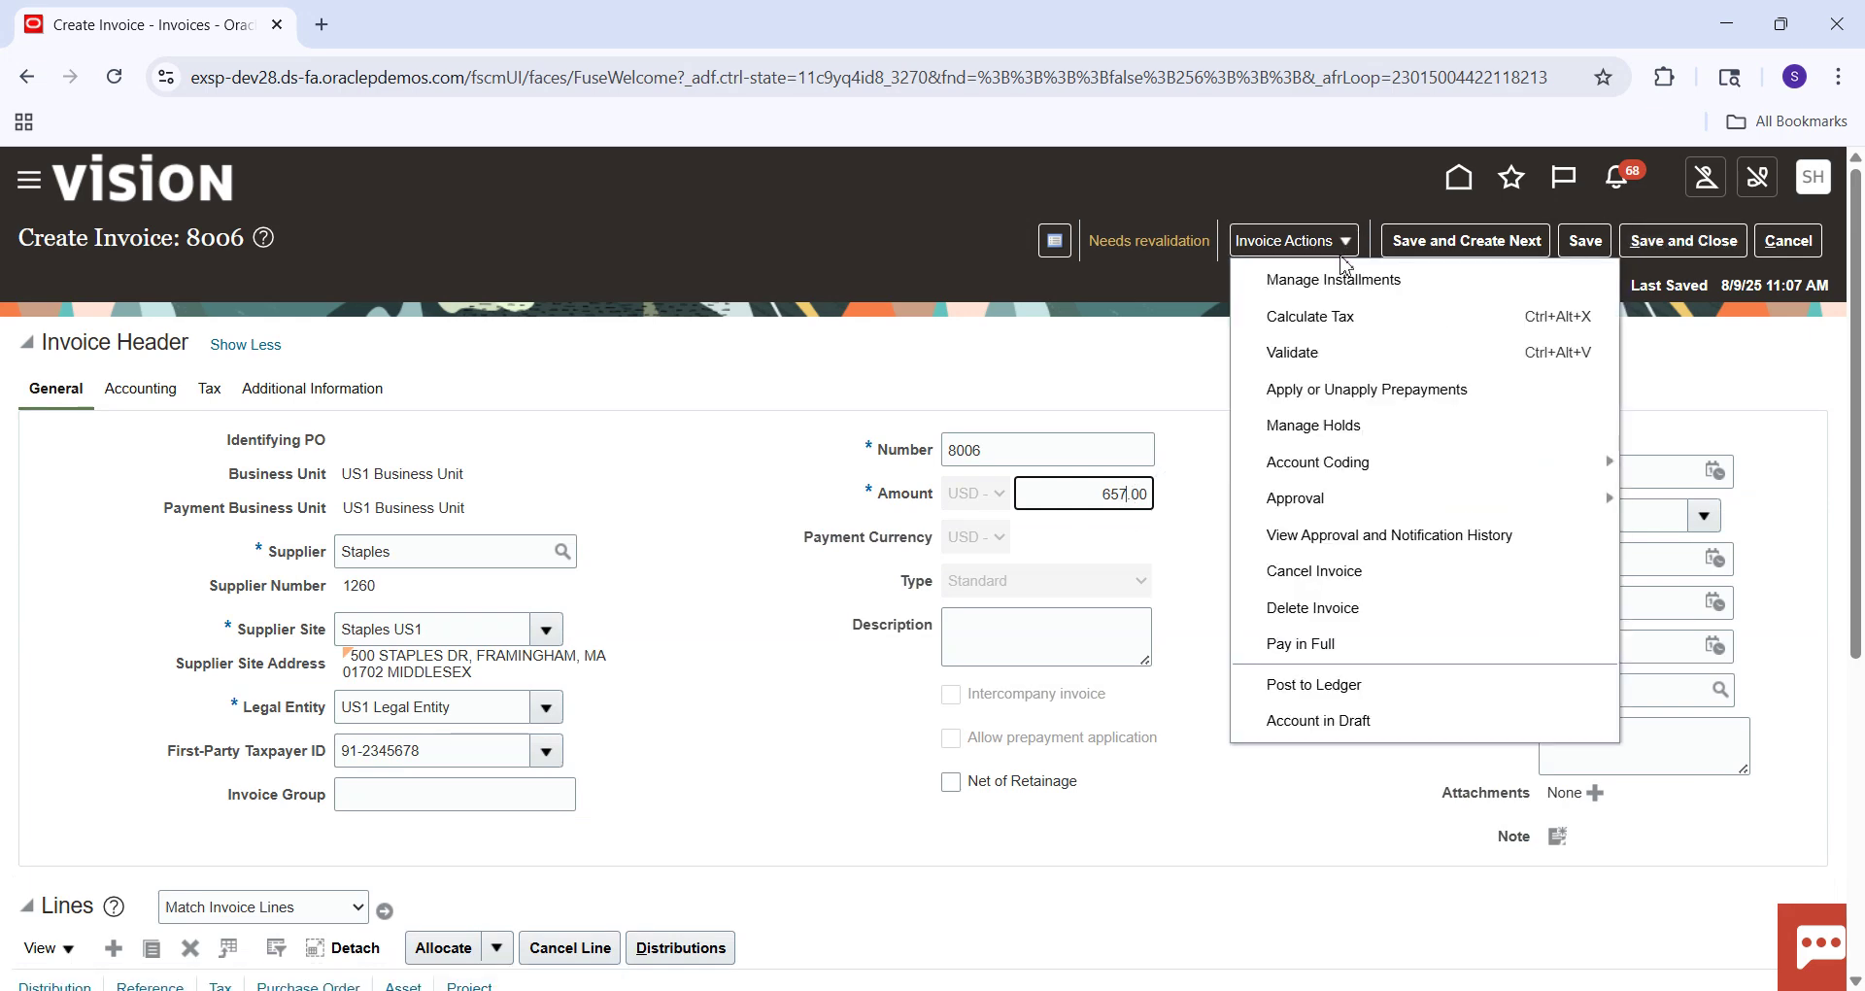
pyautogui.click(1331, 354)
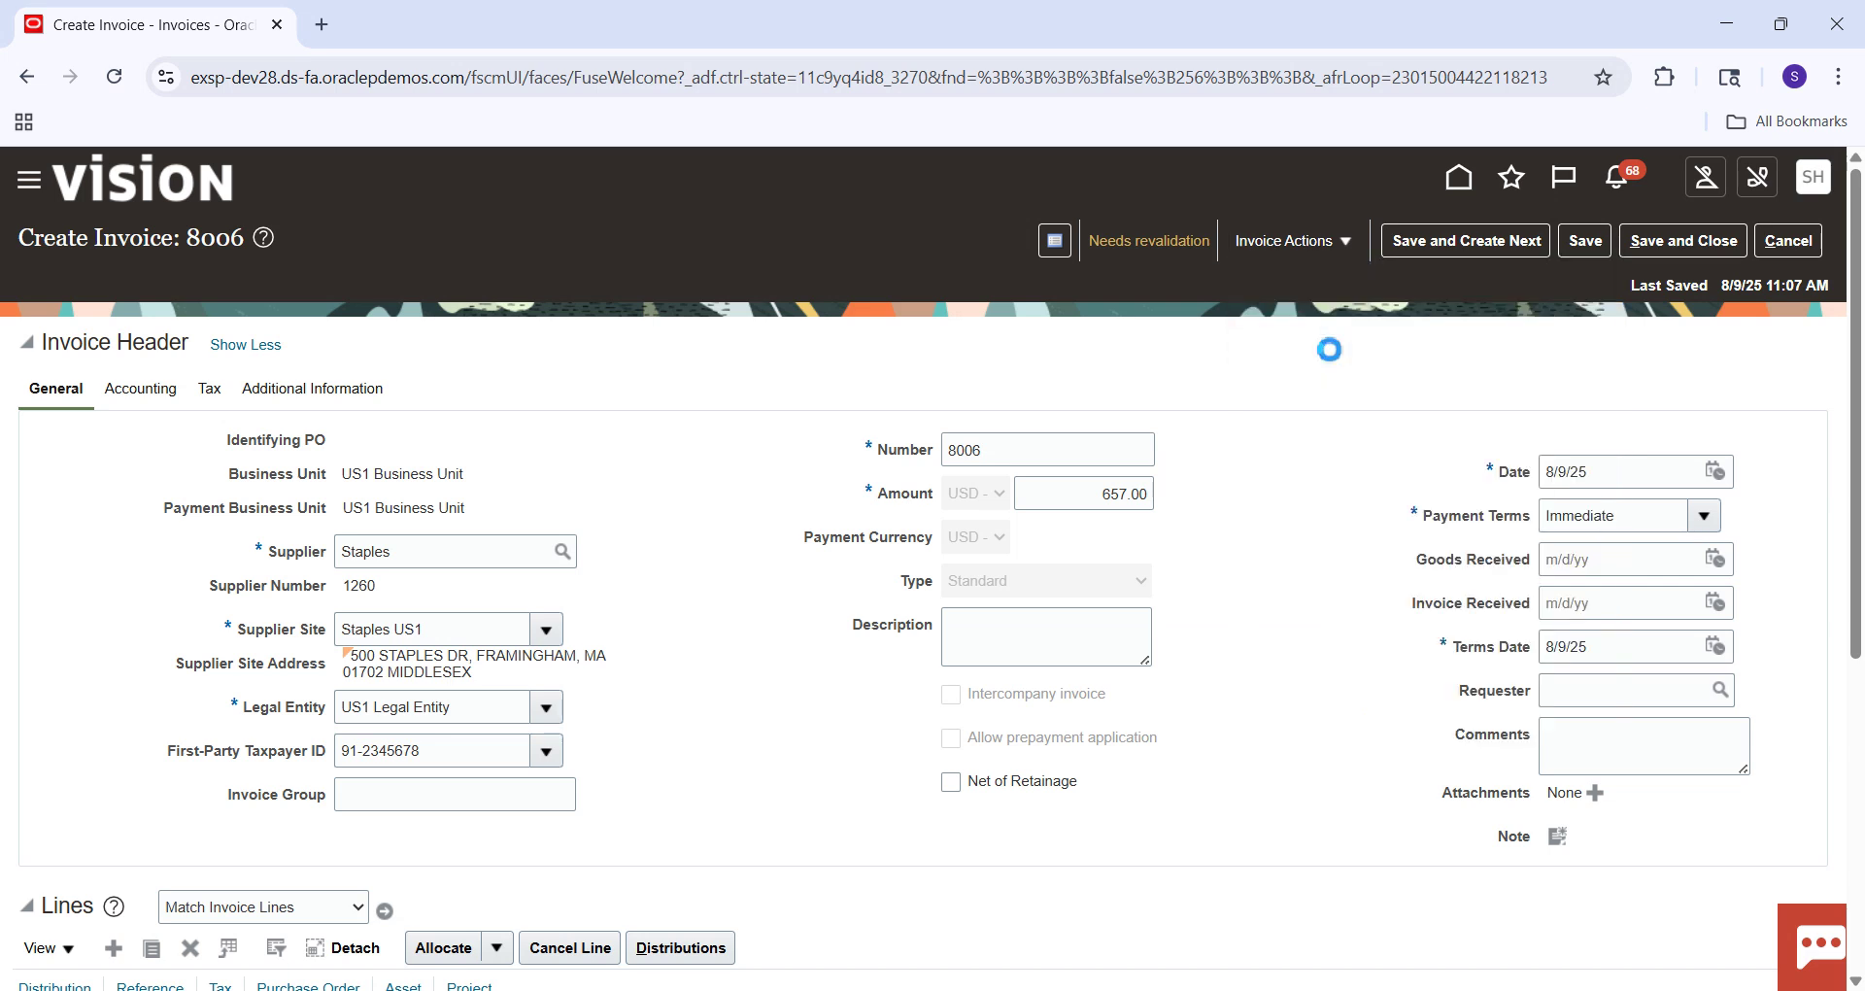
pyautogui.click(1348, 251)
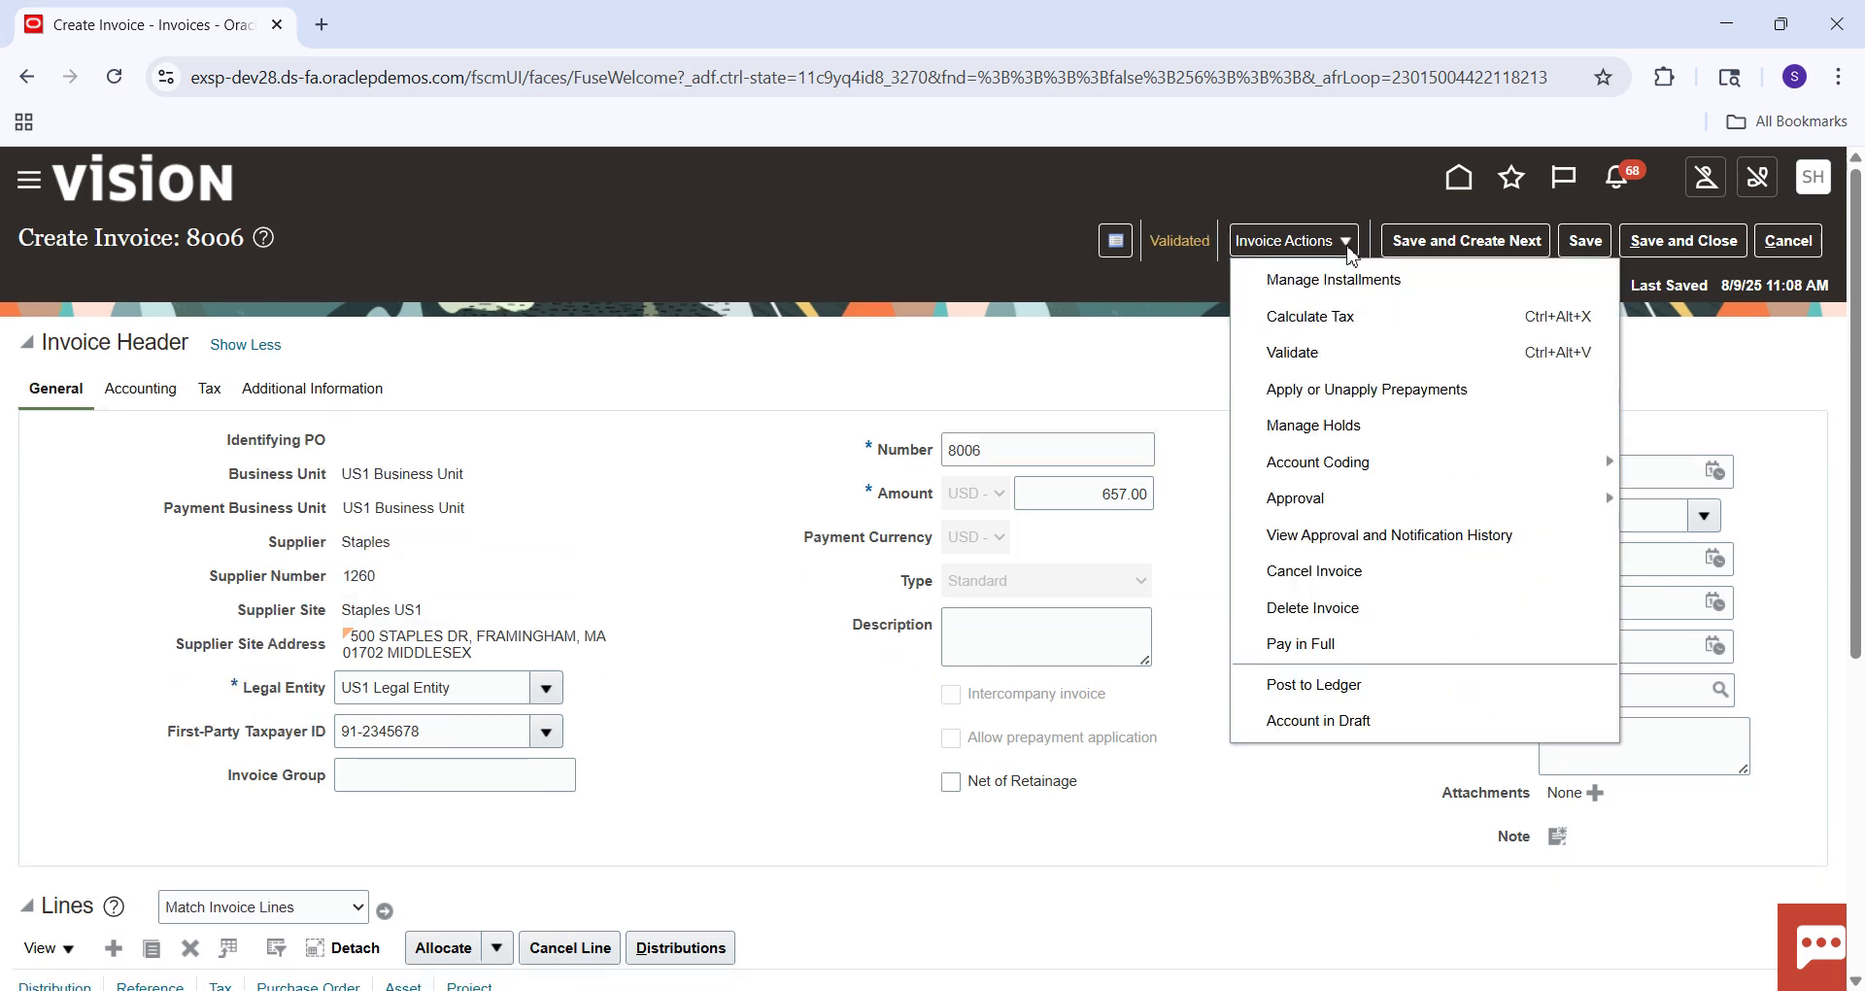
# Post invoice 8006 to the ledger and copy row 5's liability account 101.10.22100.000.000.000.
pyautogui.click(1303, 687)
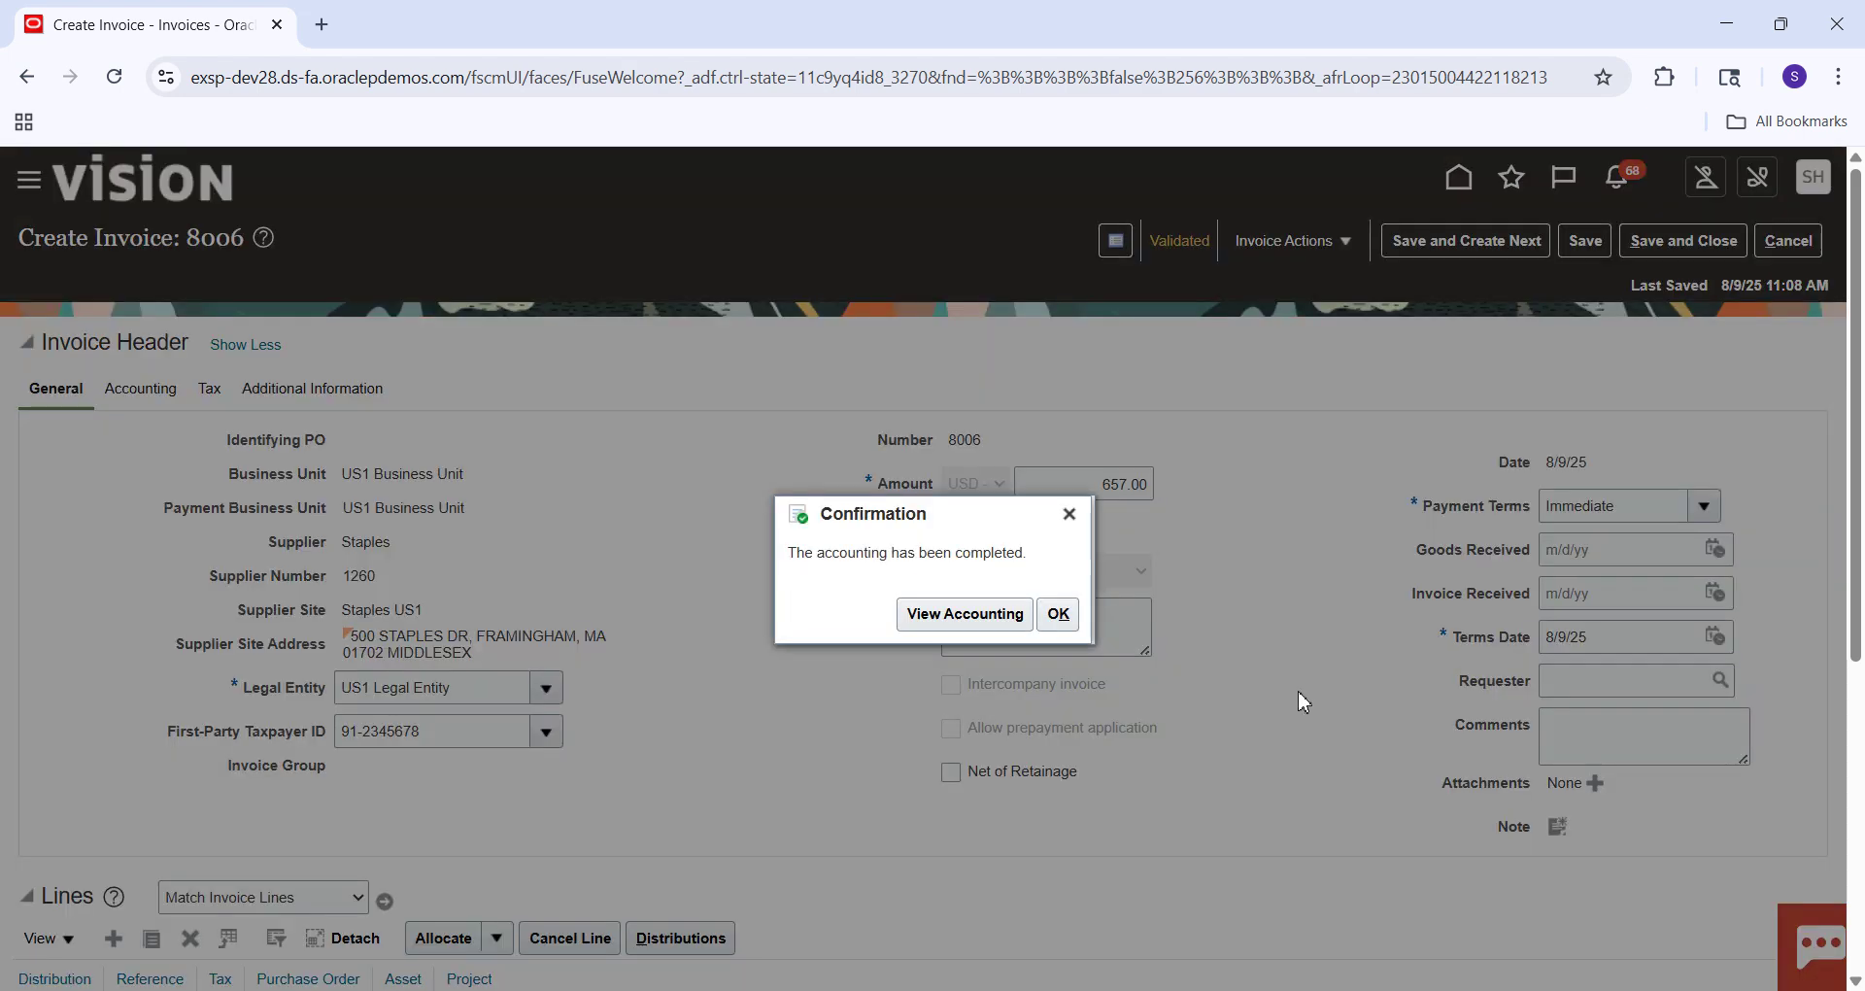
pyautogui.click(1020, 625)
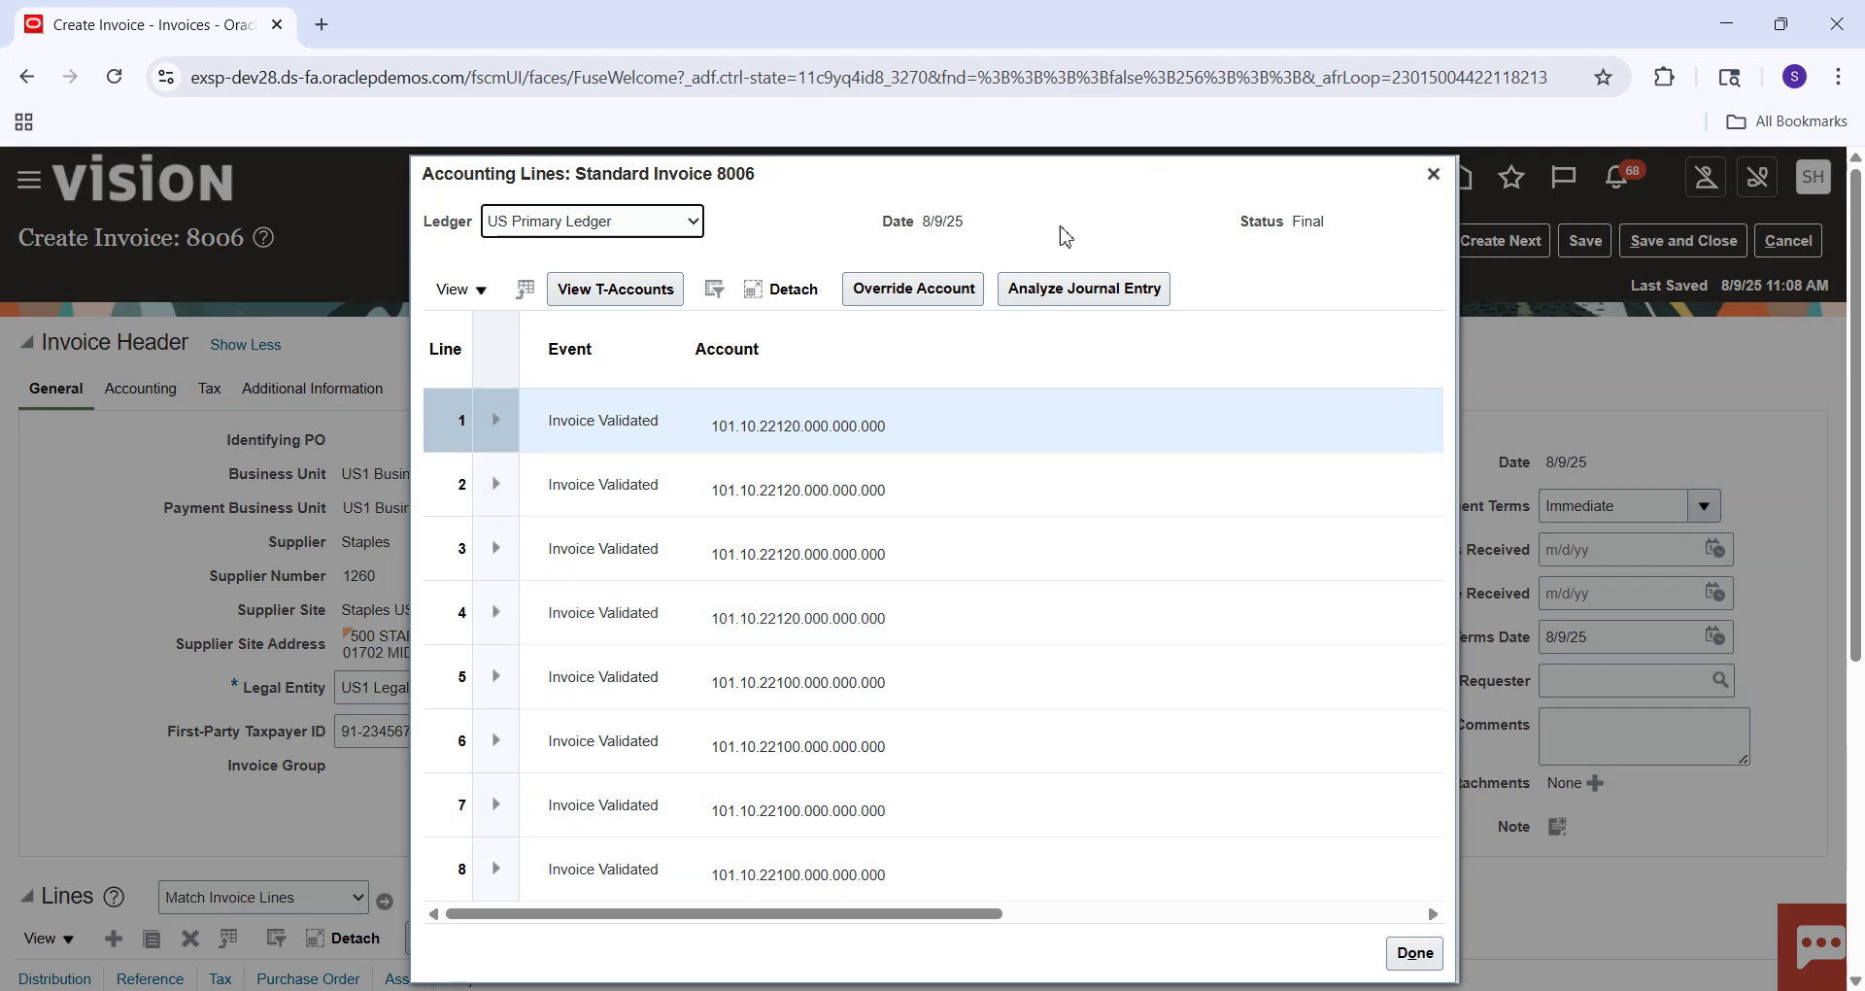
pyautogui.click(798, 296)
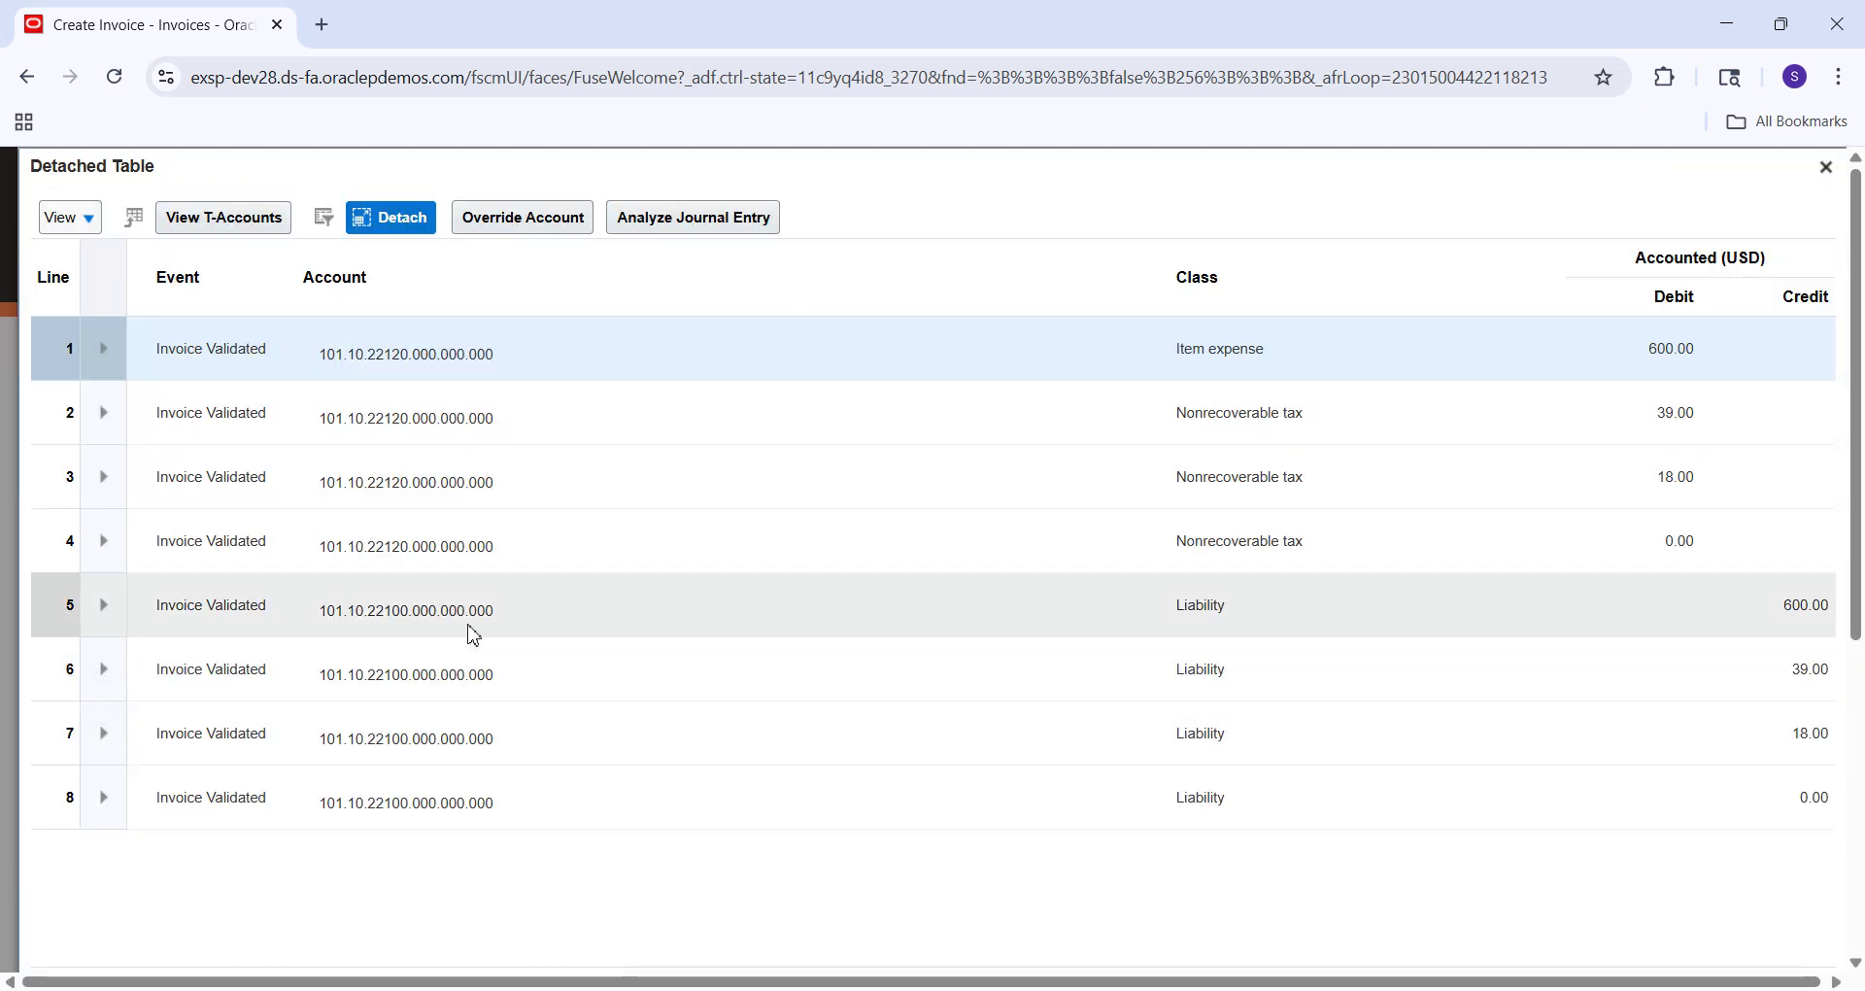
pyautogui.click(332, 612)
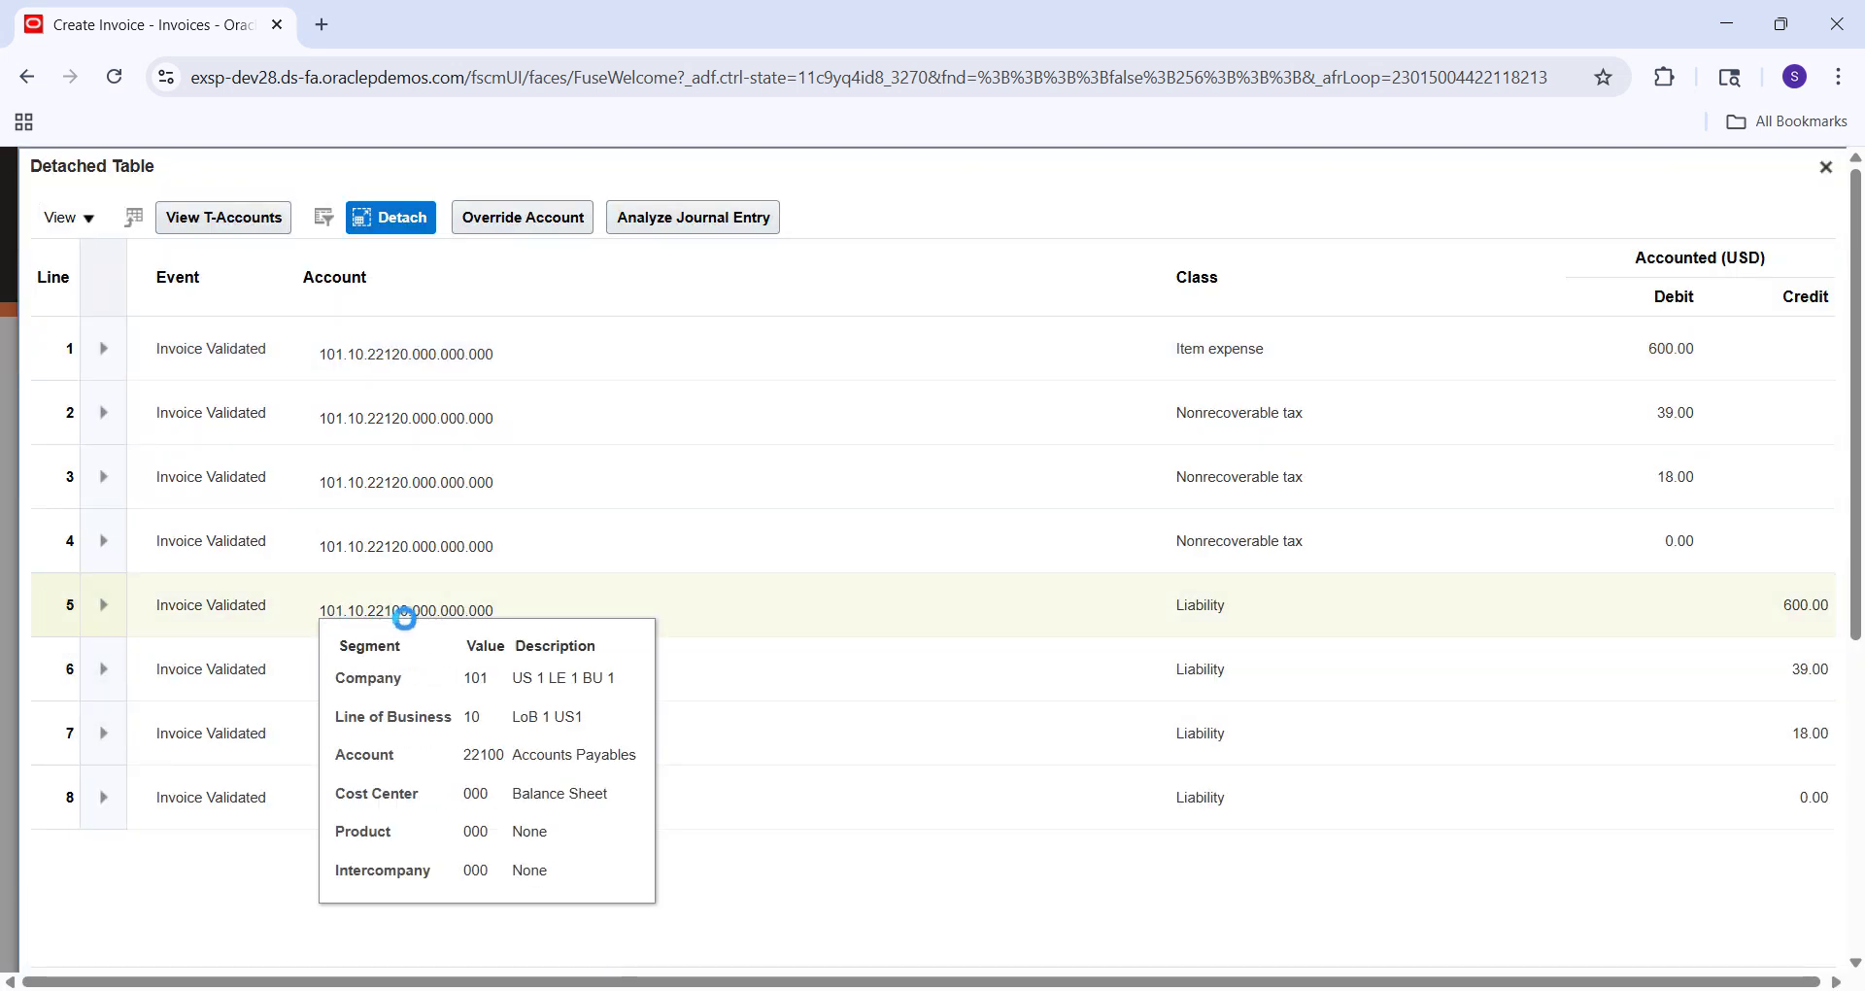
pyautogui.moveTo(512, 612); pyautogui.dragTo(317, 610)
pyautogui.hotkey('ctrl', 'c')
pyautogui.click(317, 611)
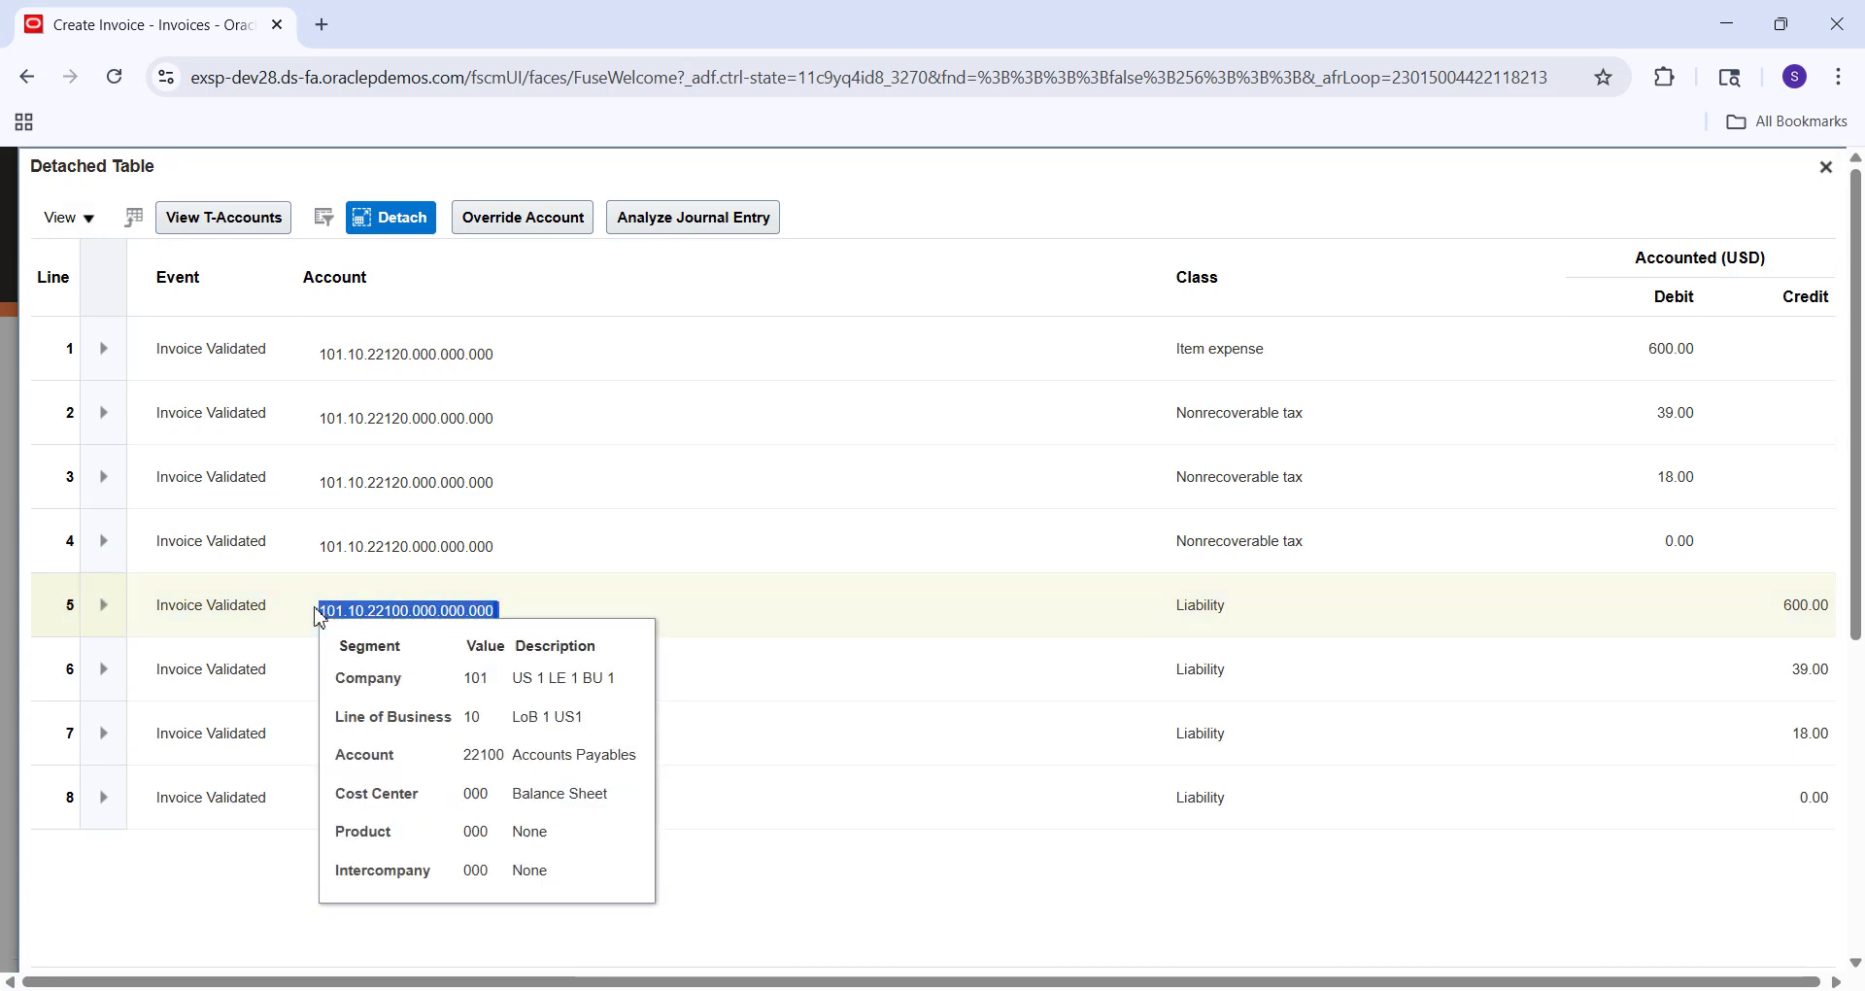
pyautogui.hotkey('alt', 'Tab')
# Paste 101.10.22100.000.000.000 into Excel cell E42, then minimize Excel.
pyautogui.click(1344, 733)
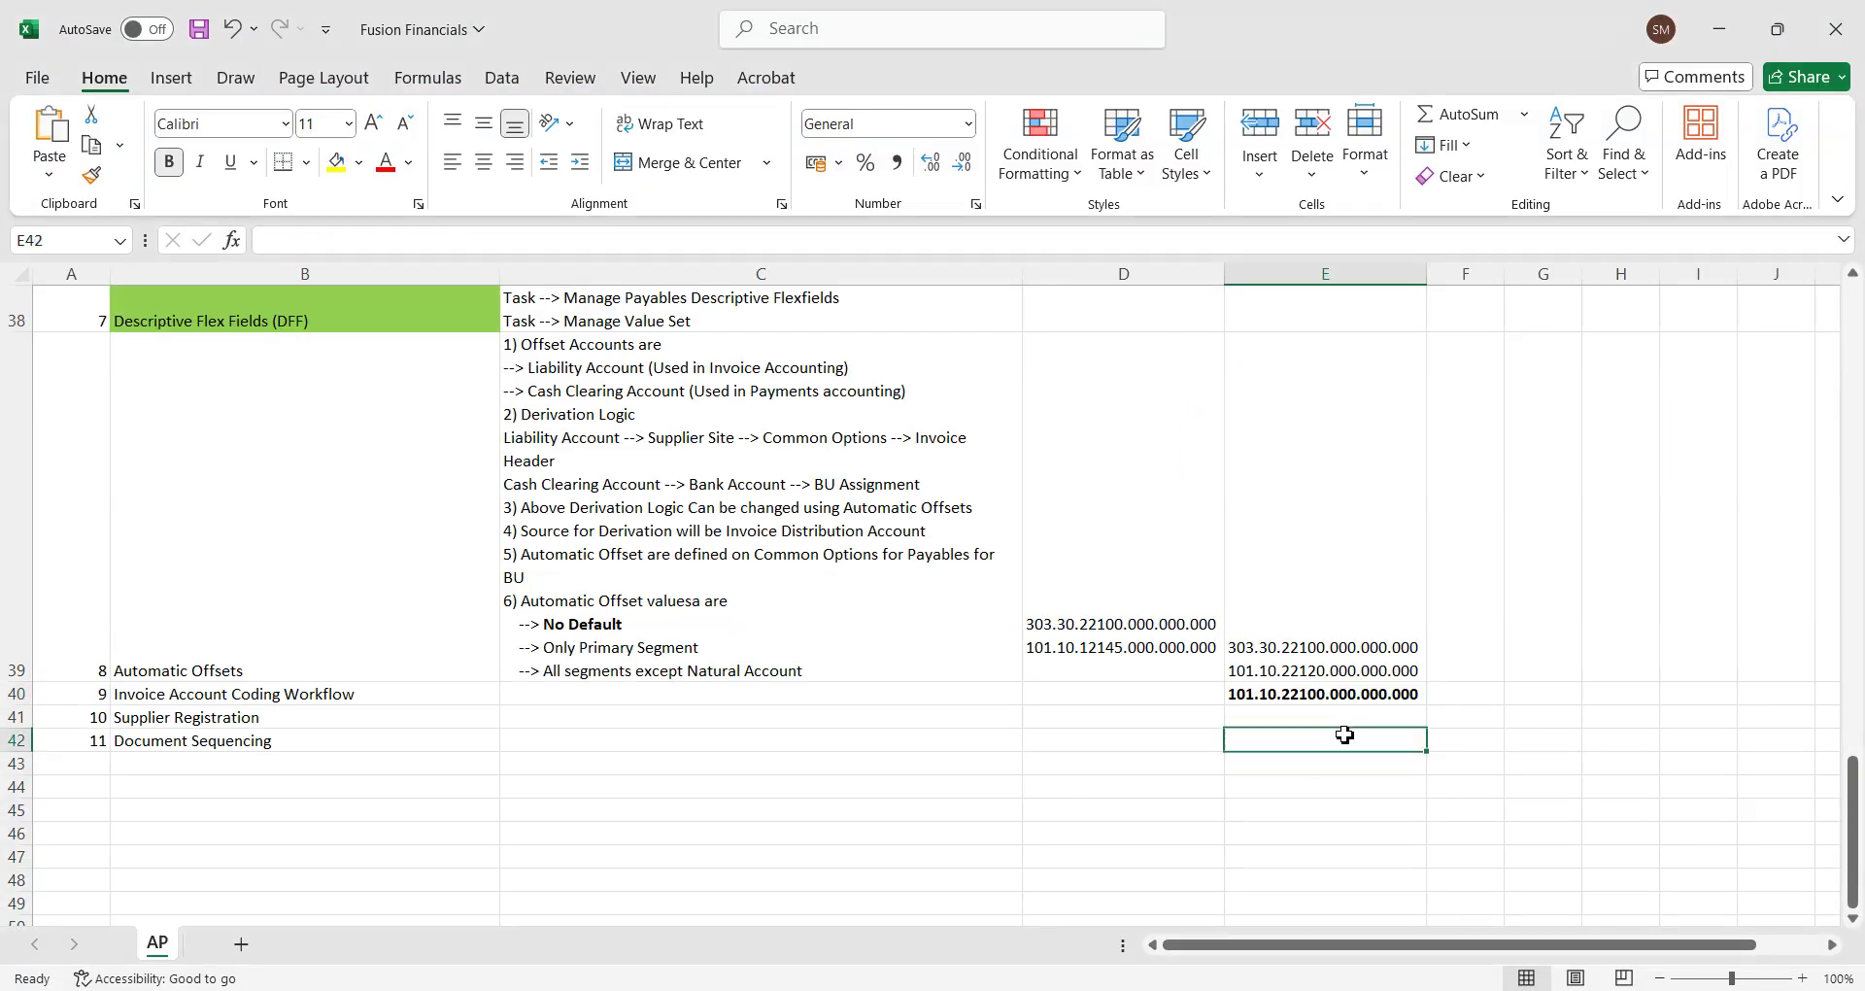
pyautogui.hotkey('ctrl', 'v')
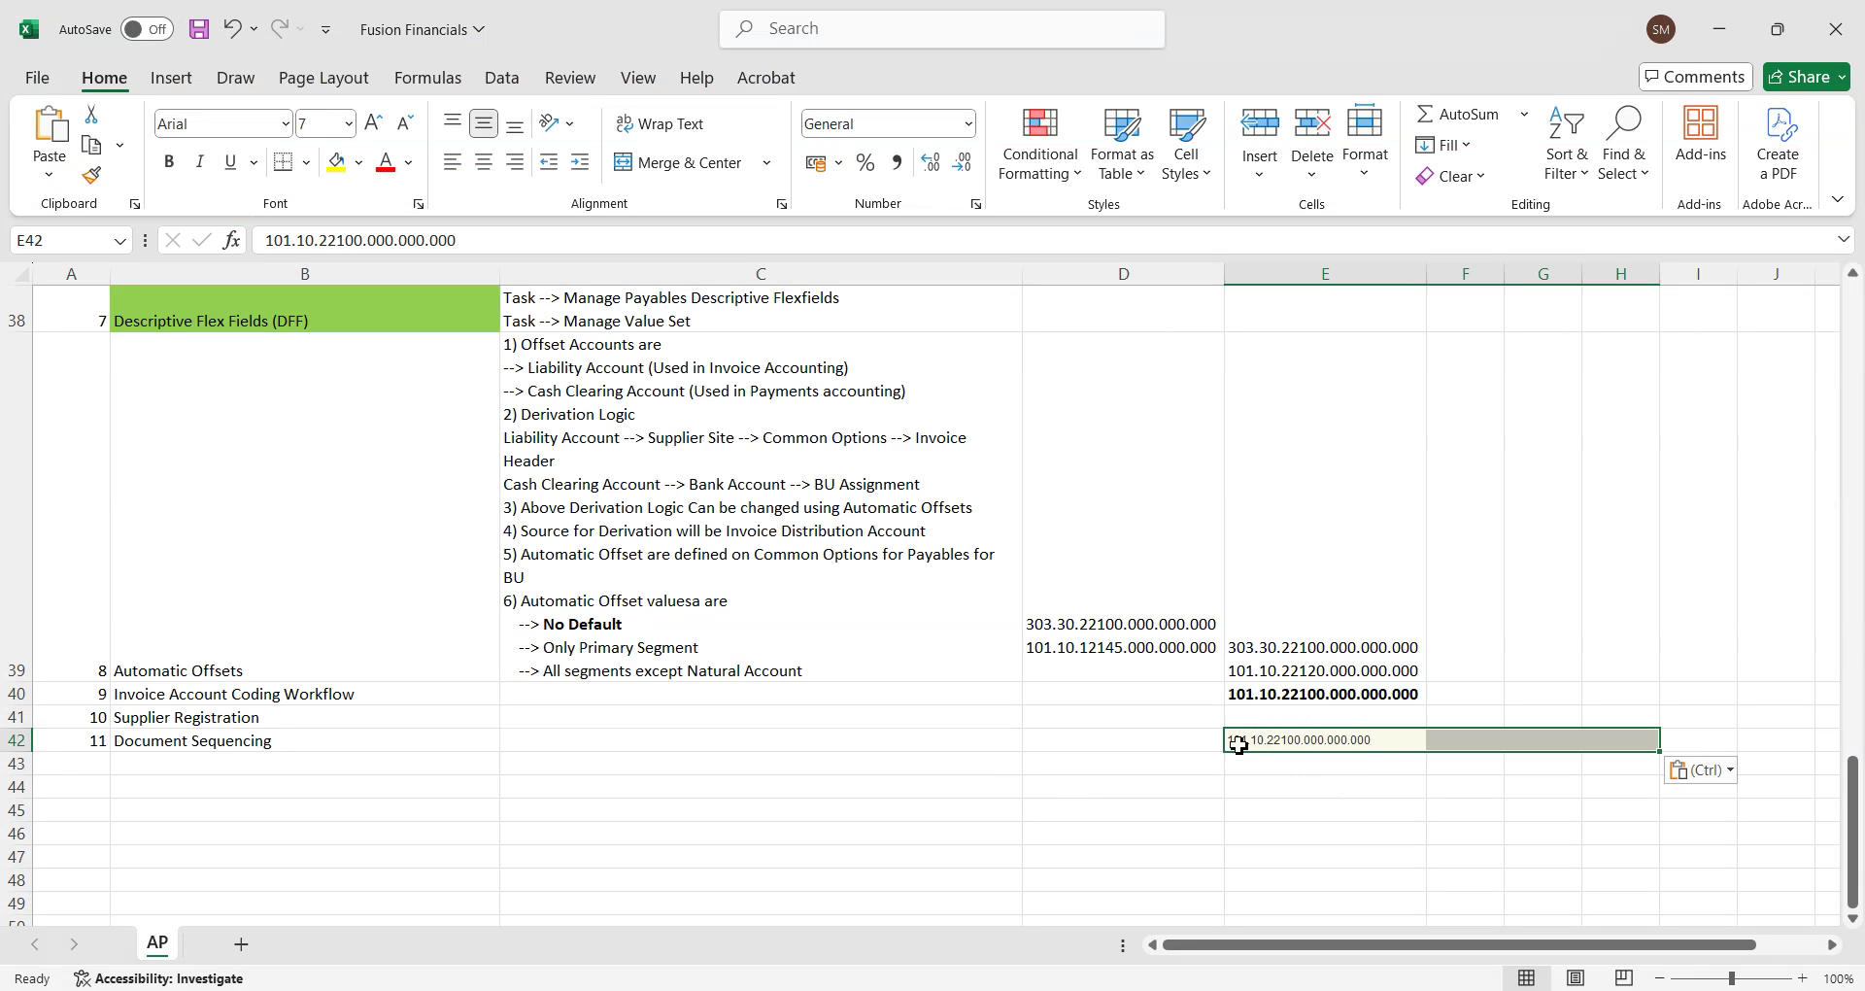
pyautogui.click(1302, 760)
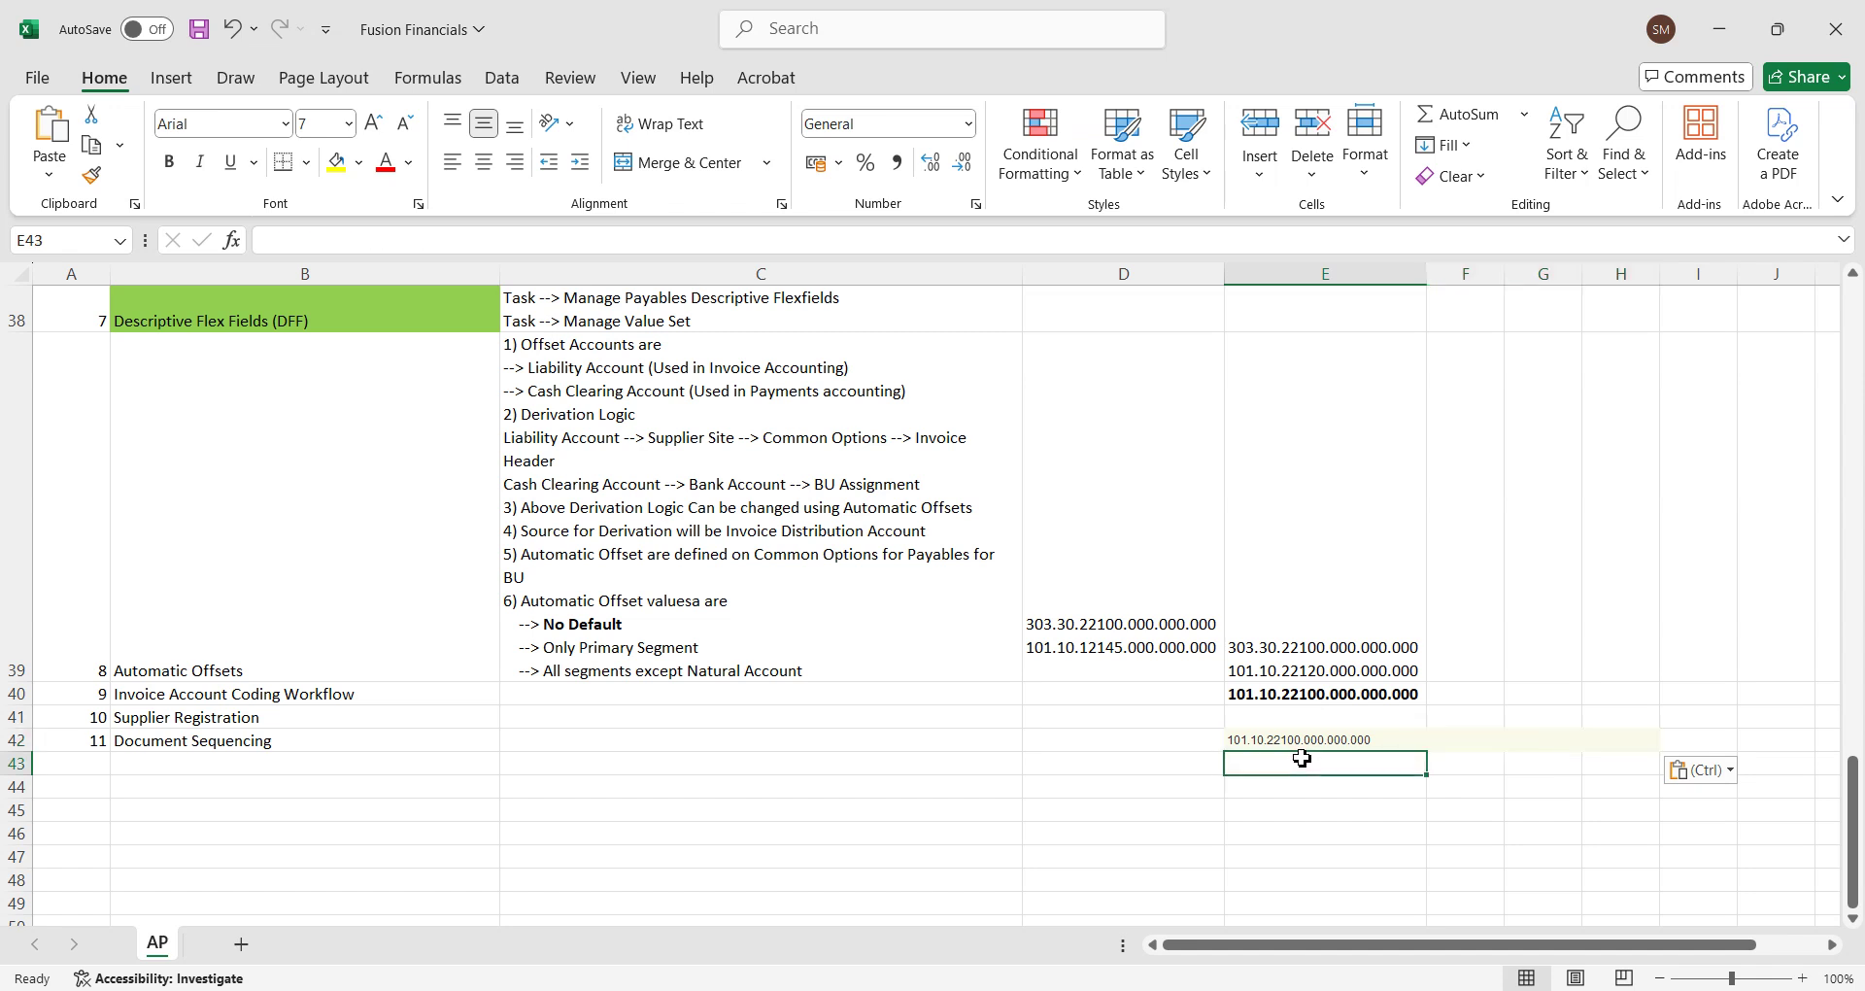
pyautogui.click(1717, 44)
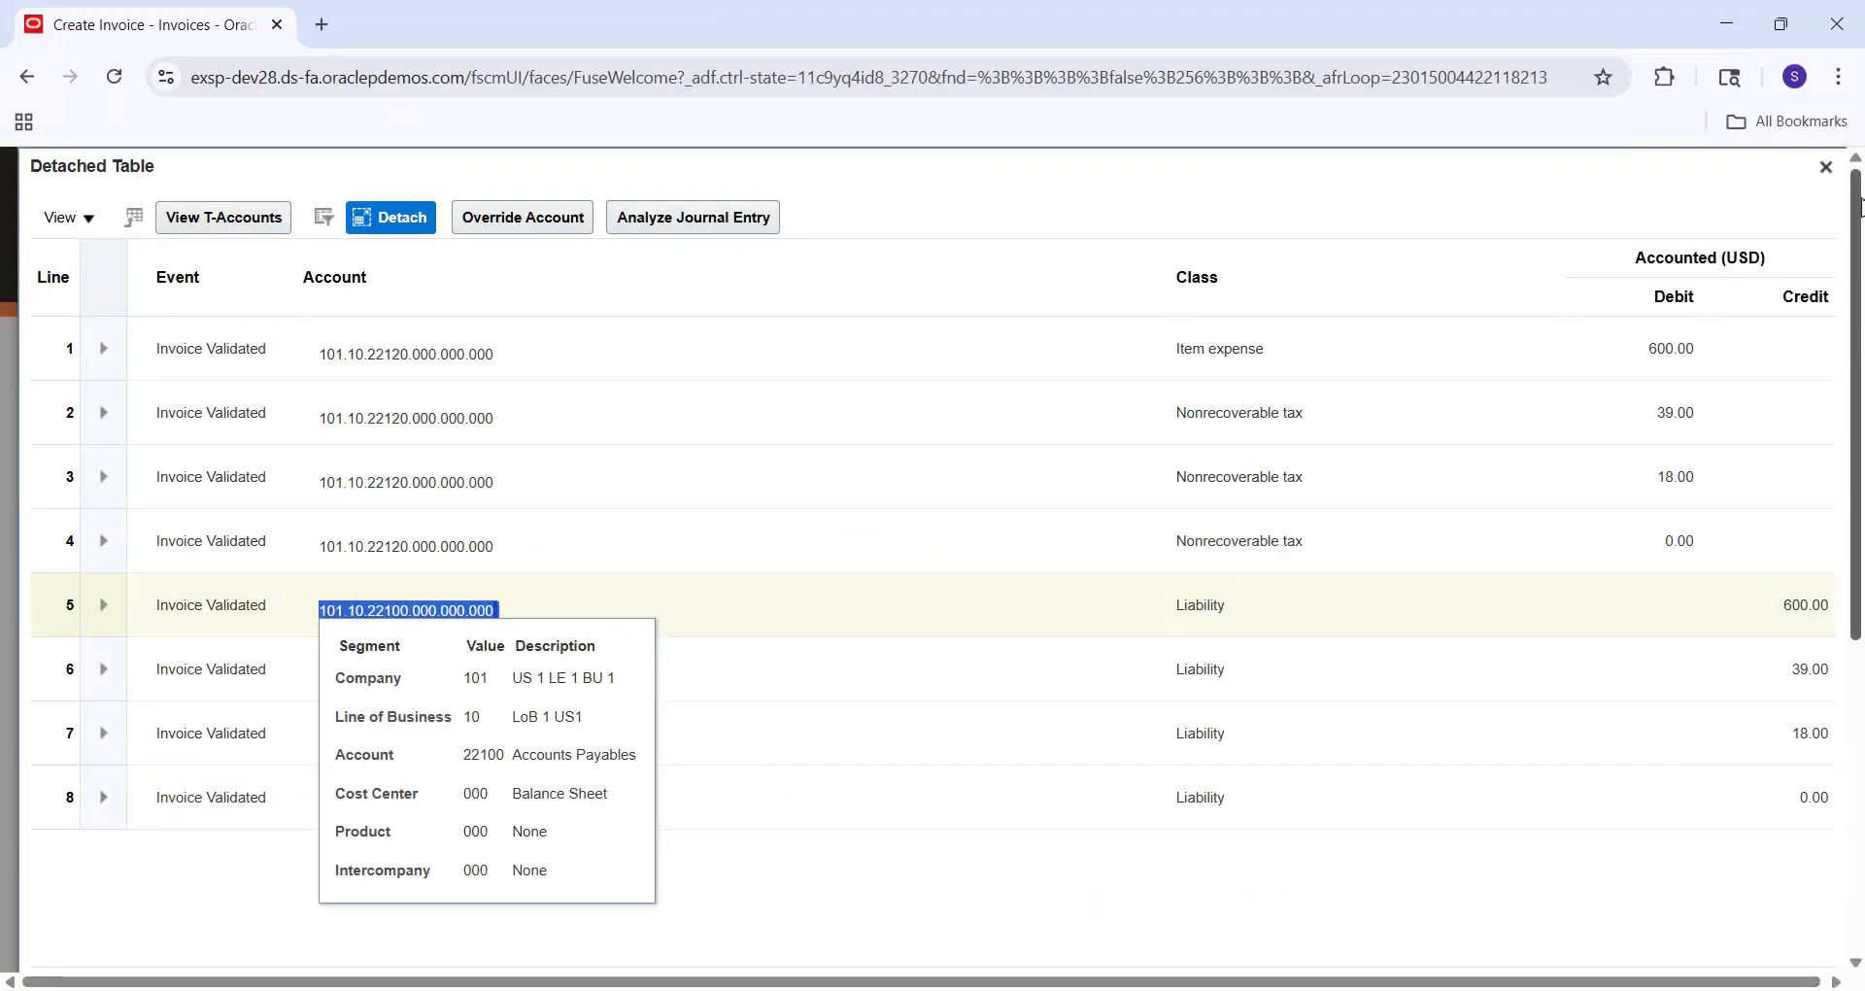
# Close the detached accounting table and the Accounting Lines dialog for invoice 8006.
pyautogui.click(1825, 167)
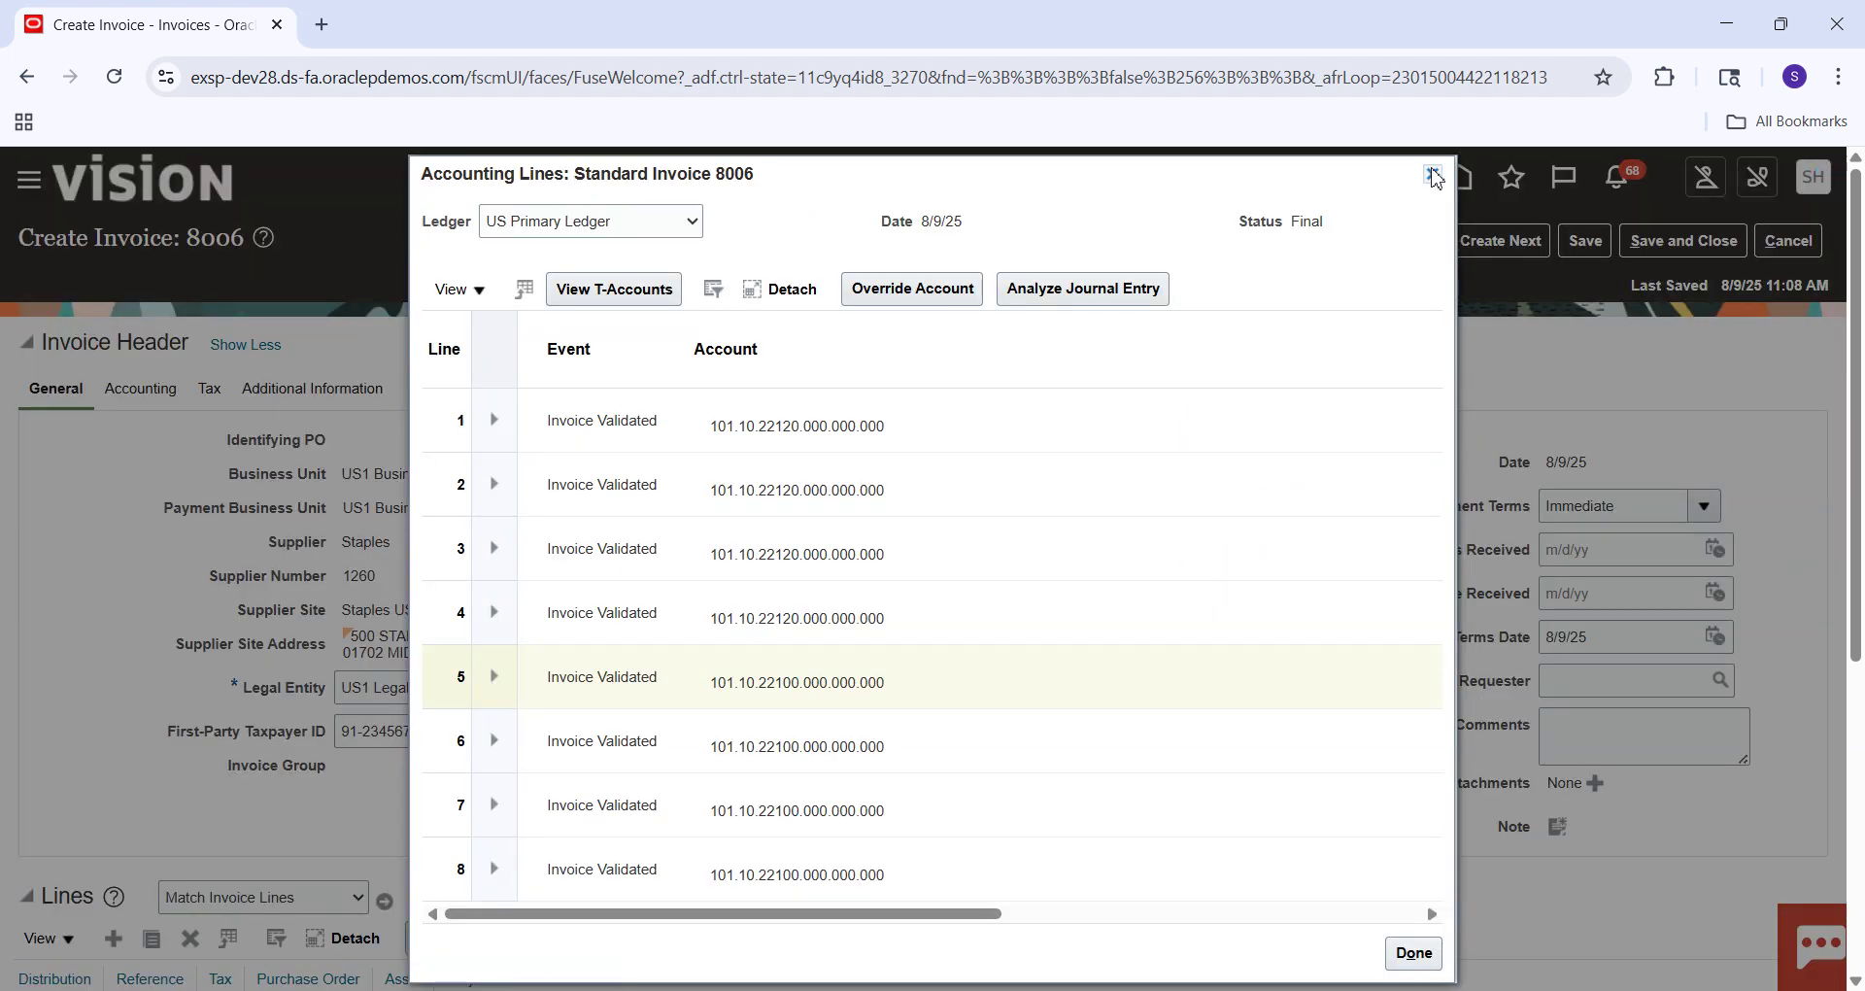
pyautogui.click(1427, 176)
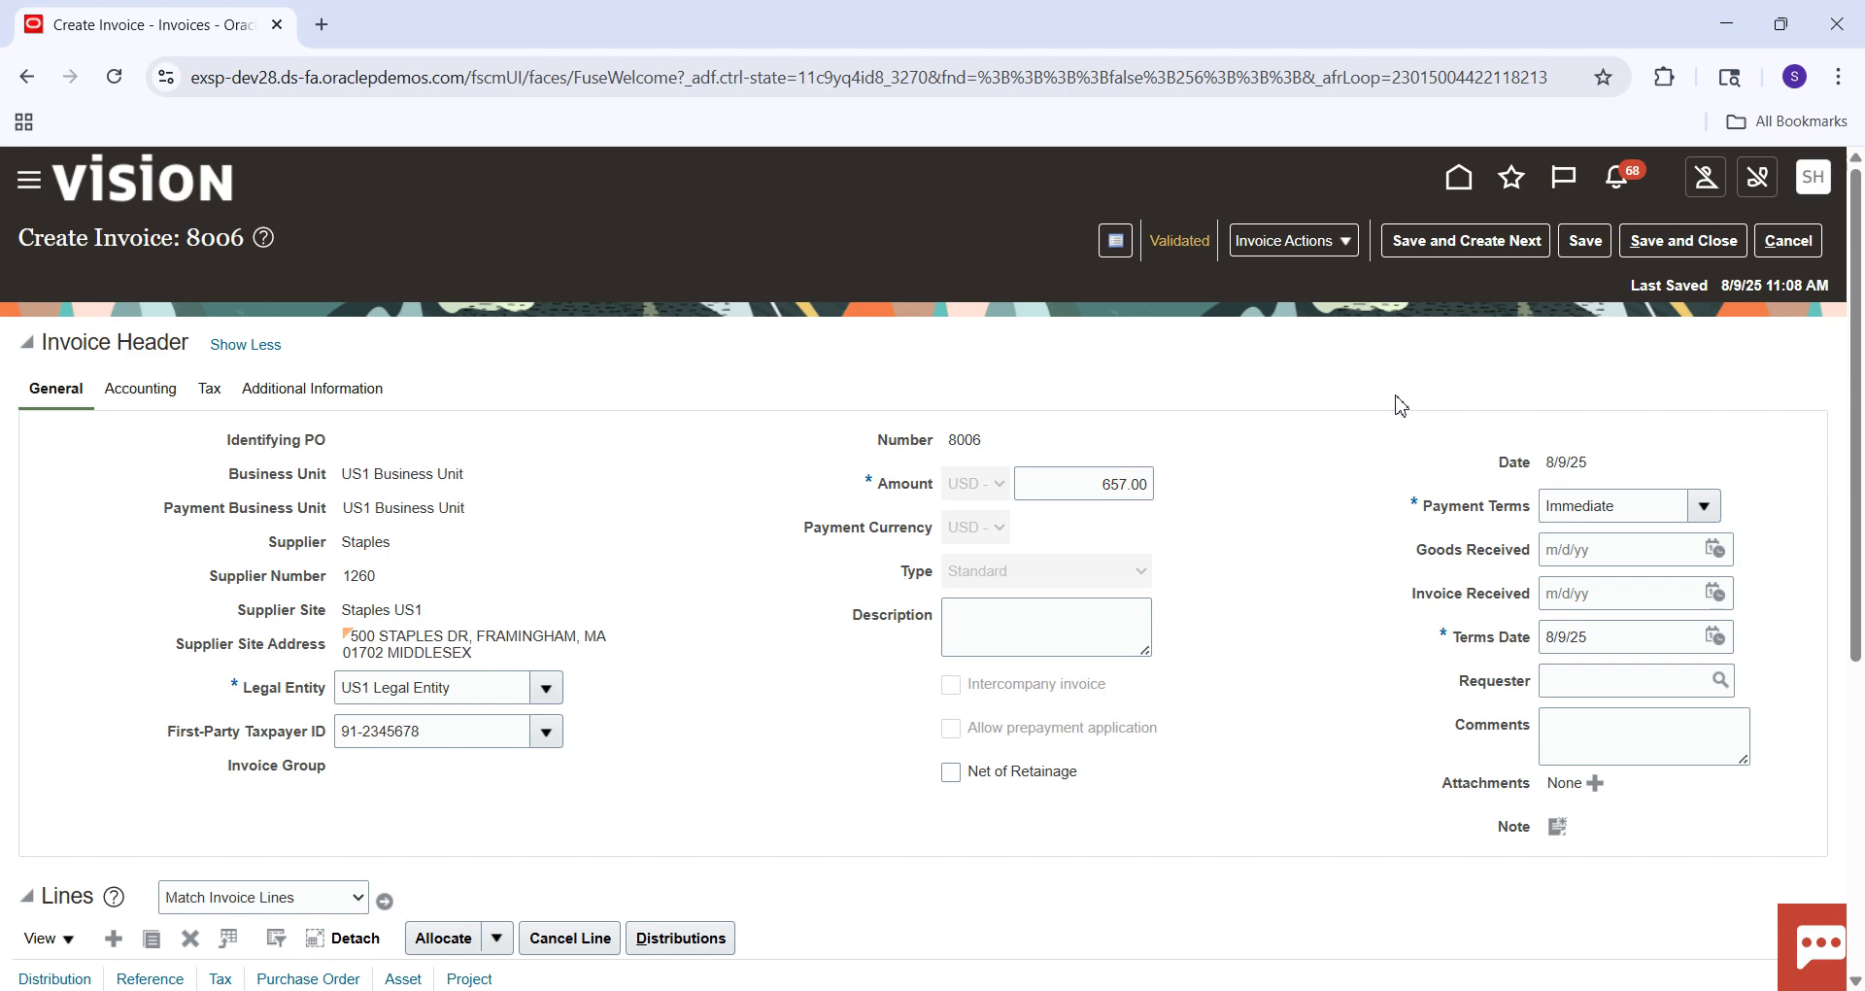
pyautogui.moveTo(1862, 416); pyautogui.dragTo(1862, 579)
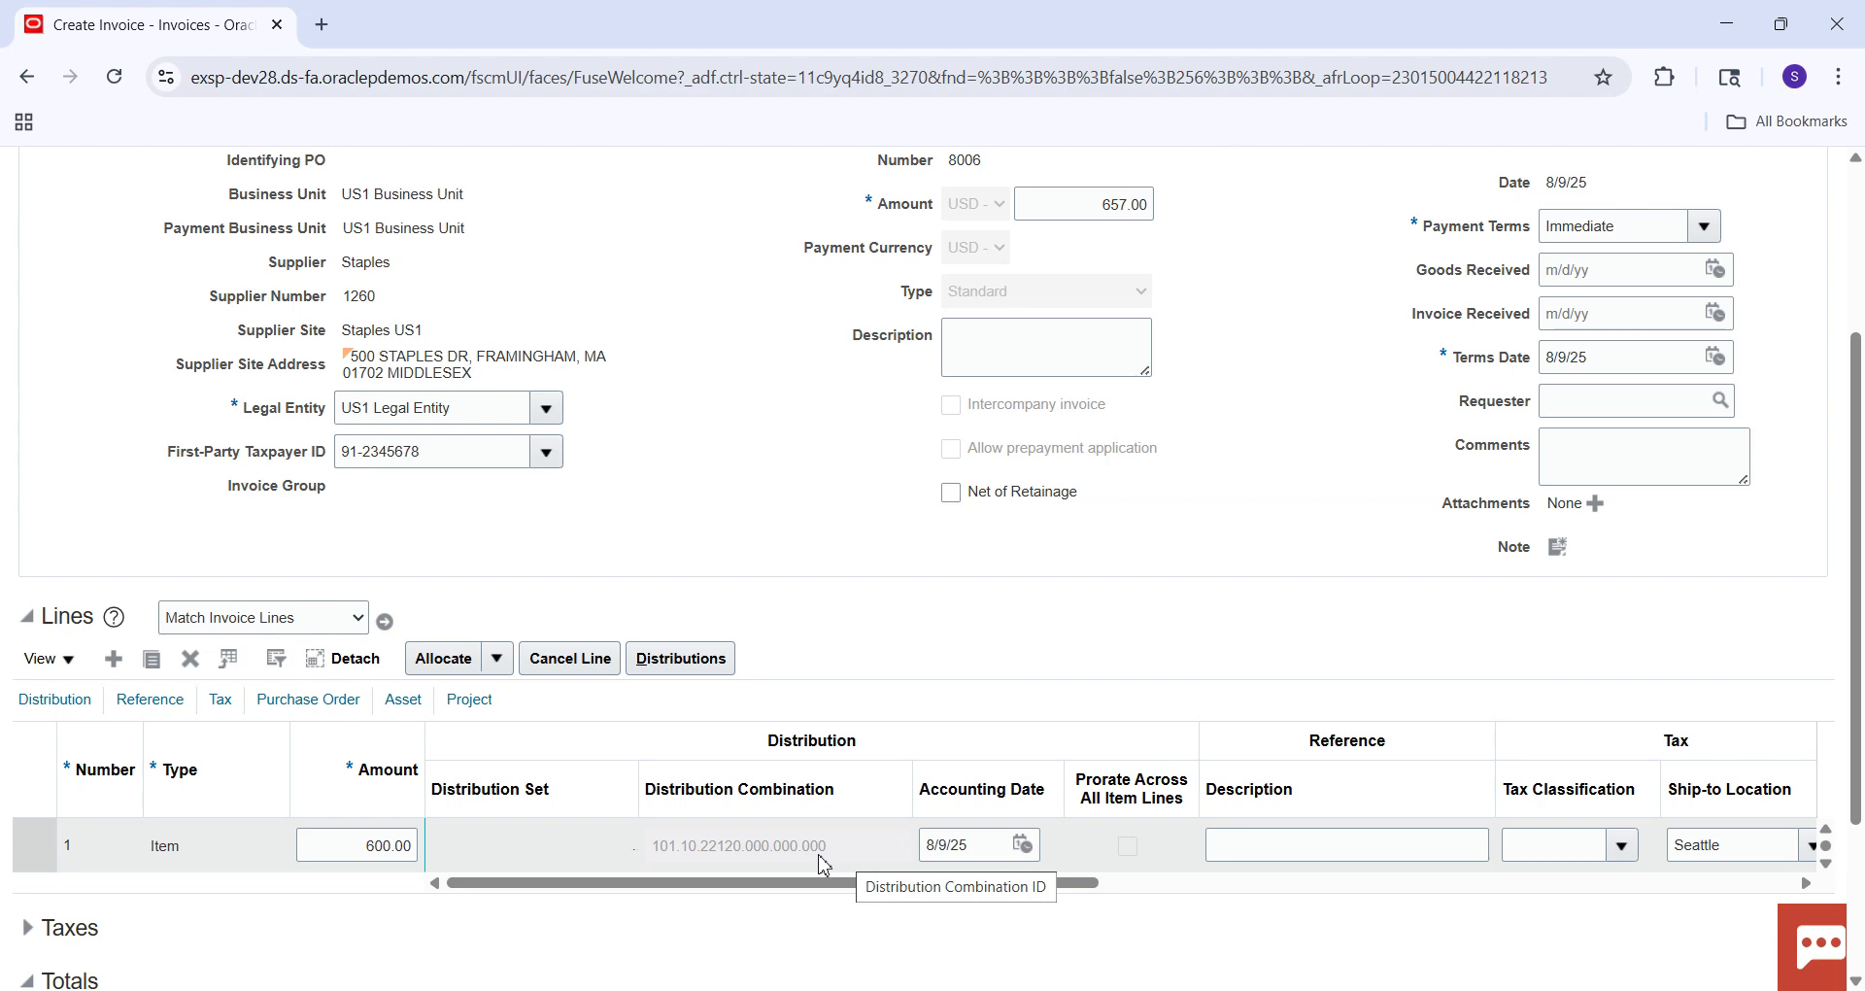
pyautogui.moveTo(1855, 346); pyautogui.dragTo(1855, 183)
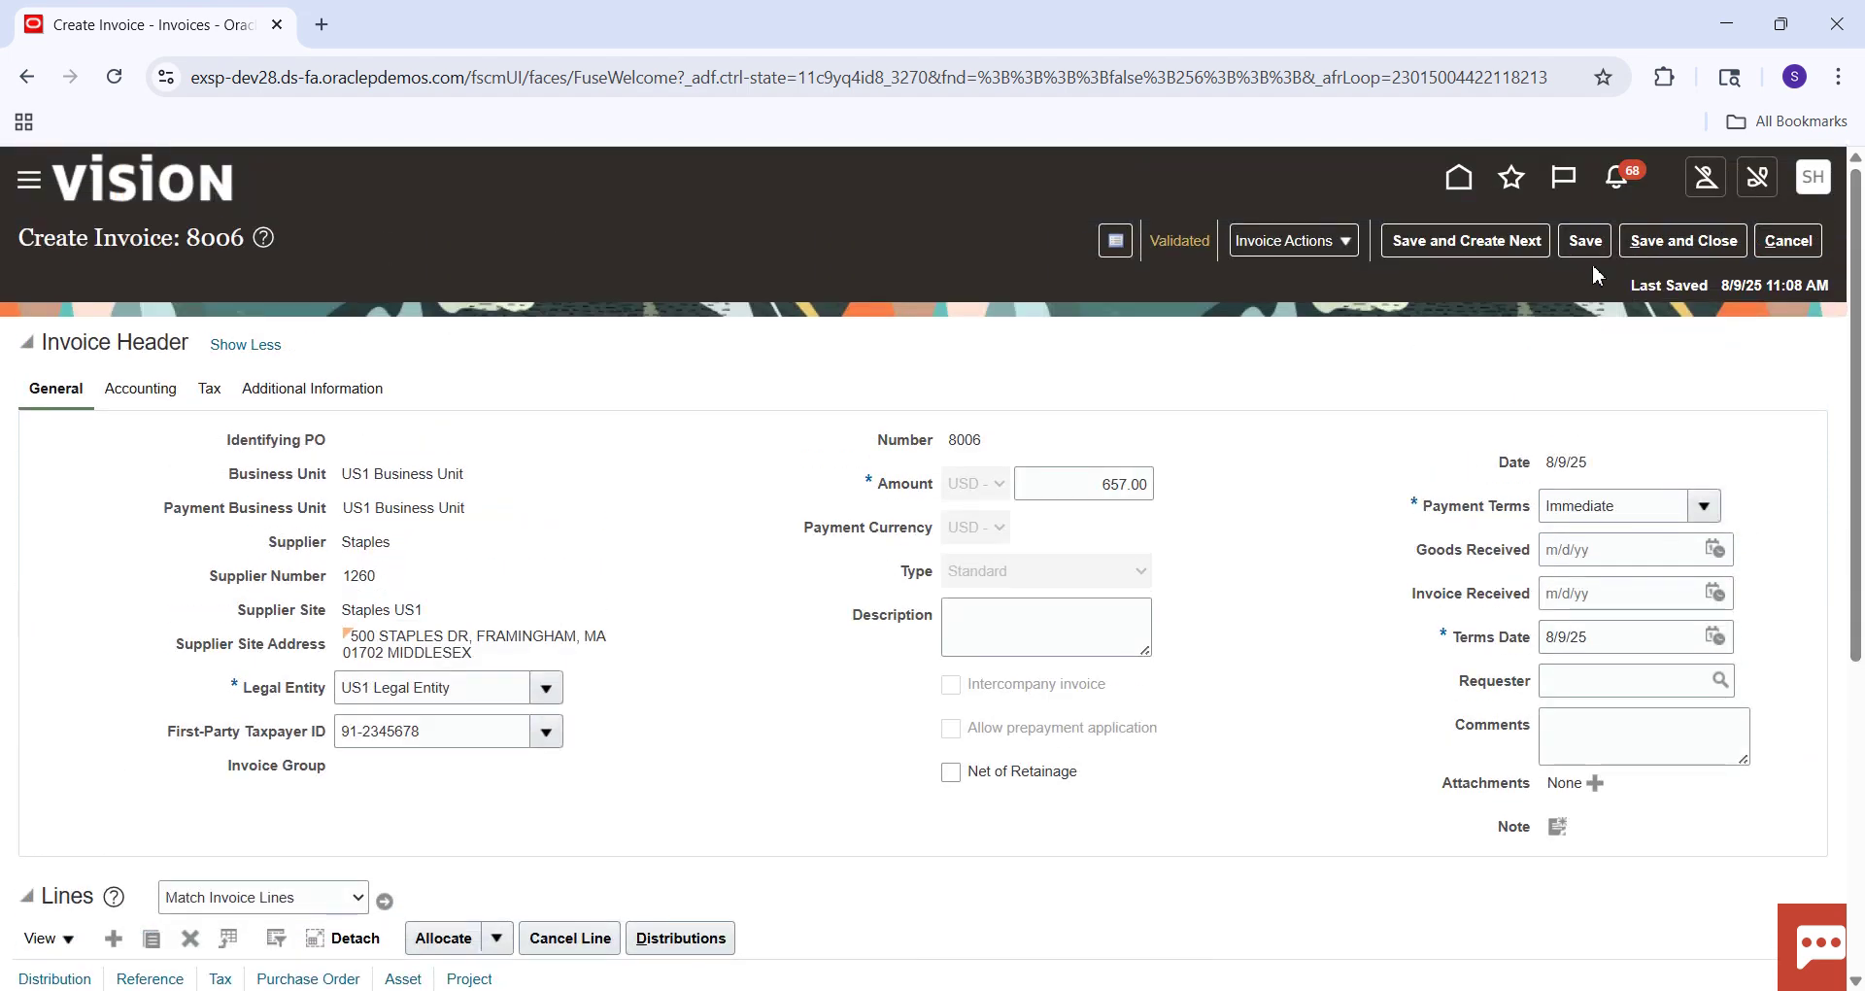
# Save and close invoice 8006, then go to Create Payment in the Payments work area.
pyautogui.click(1648, 249)
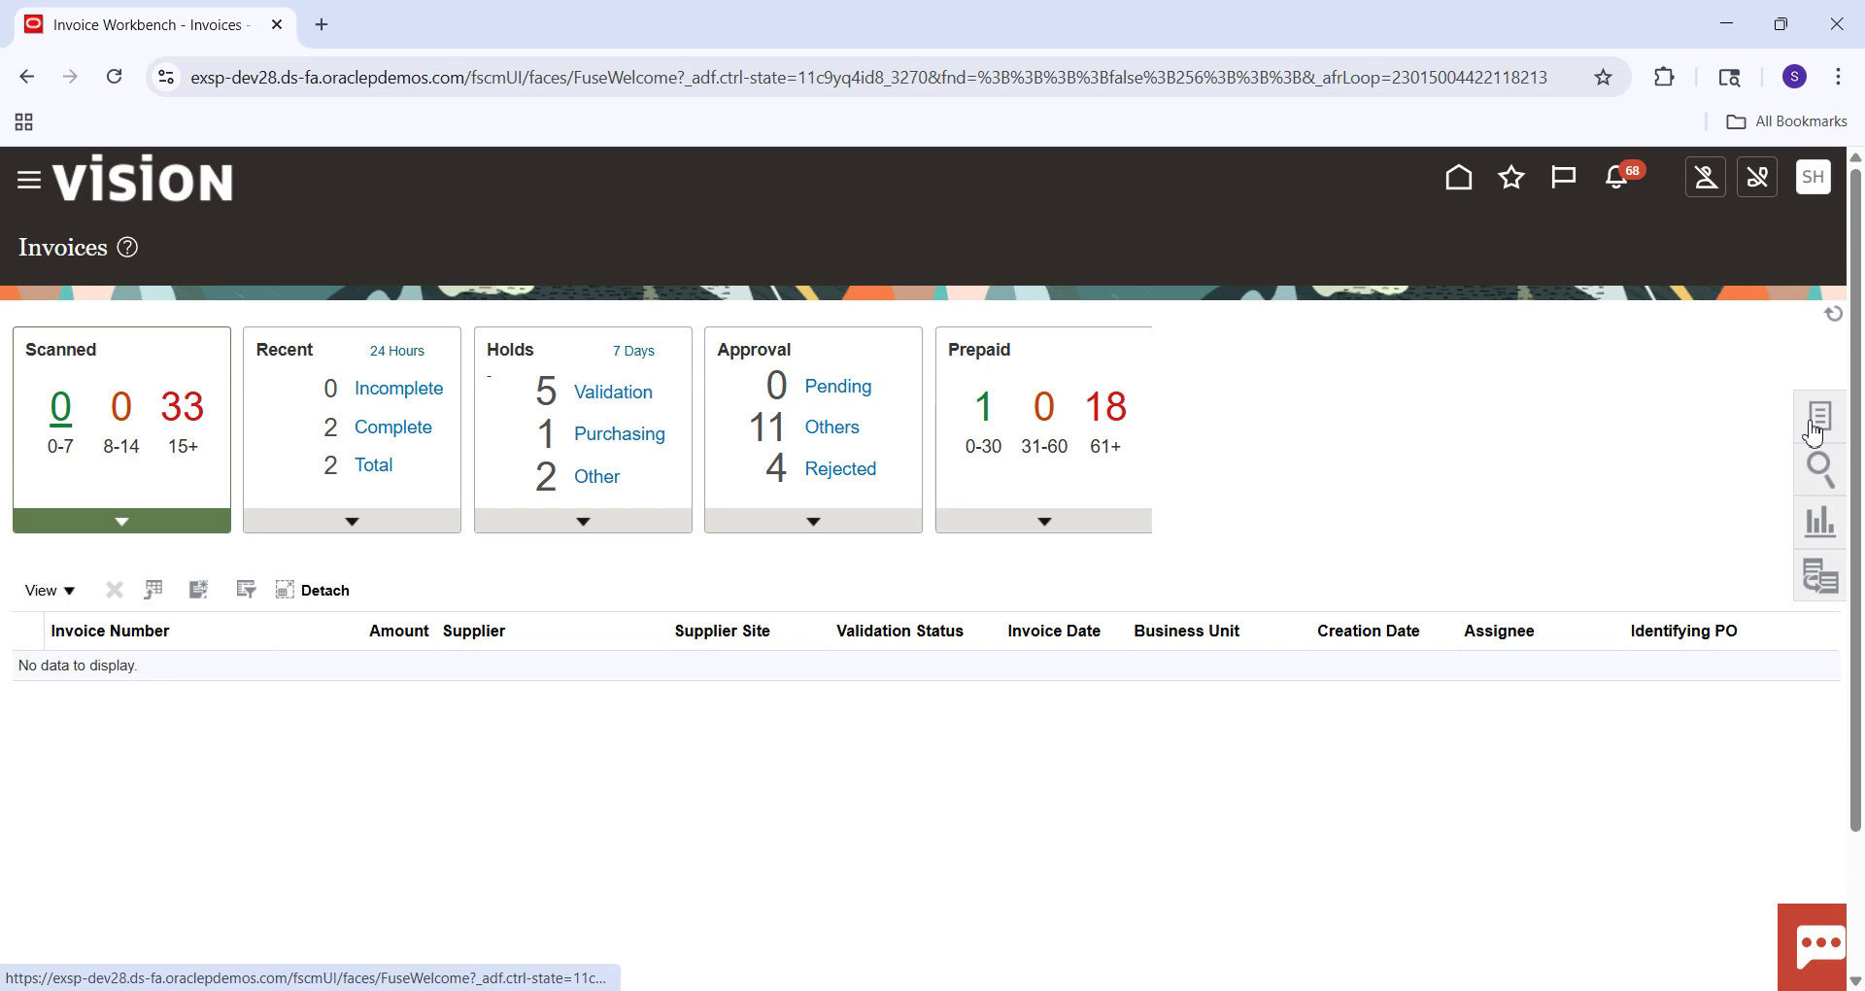
pyautogui.click(1814, 422)
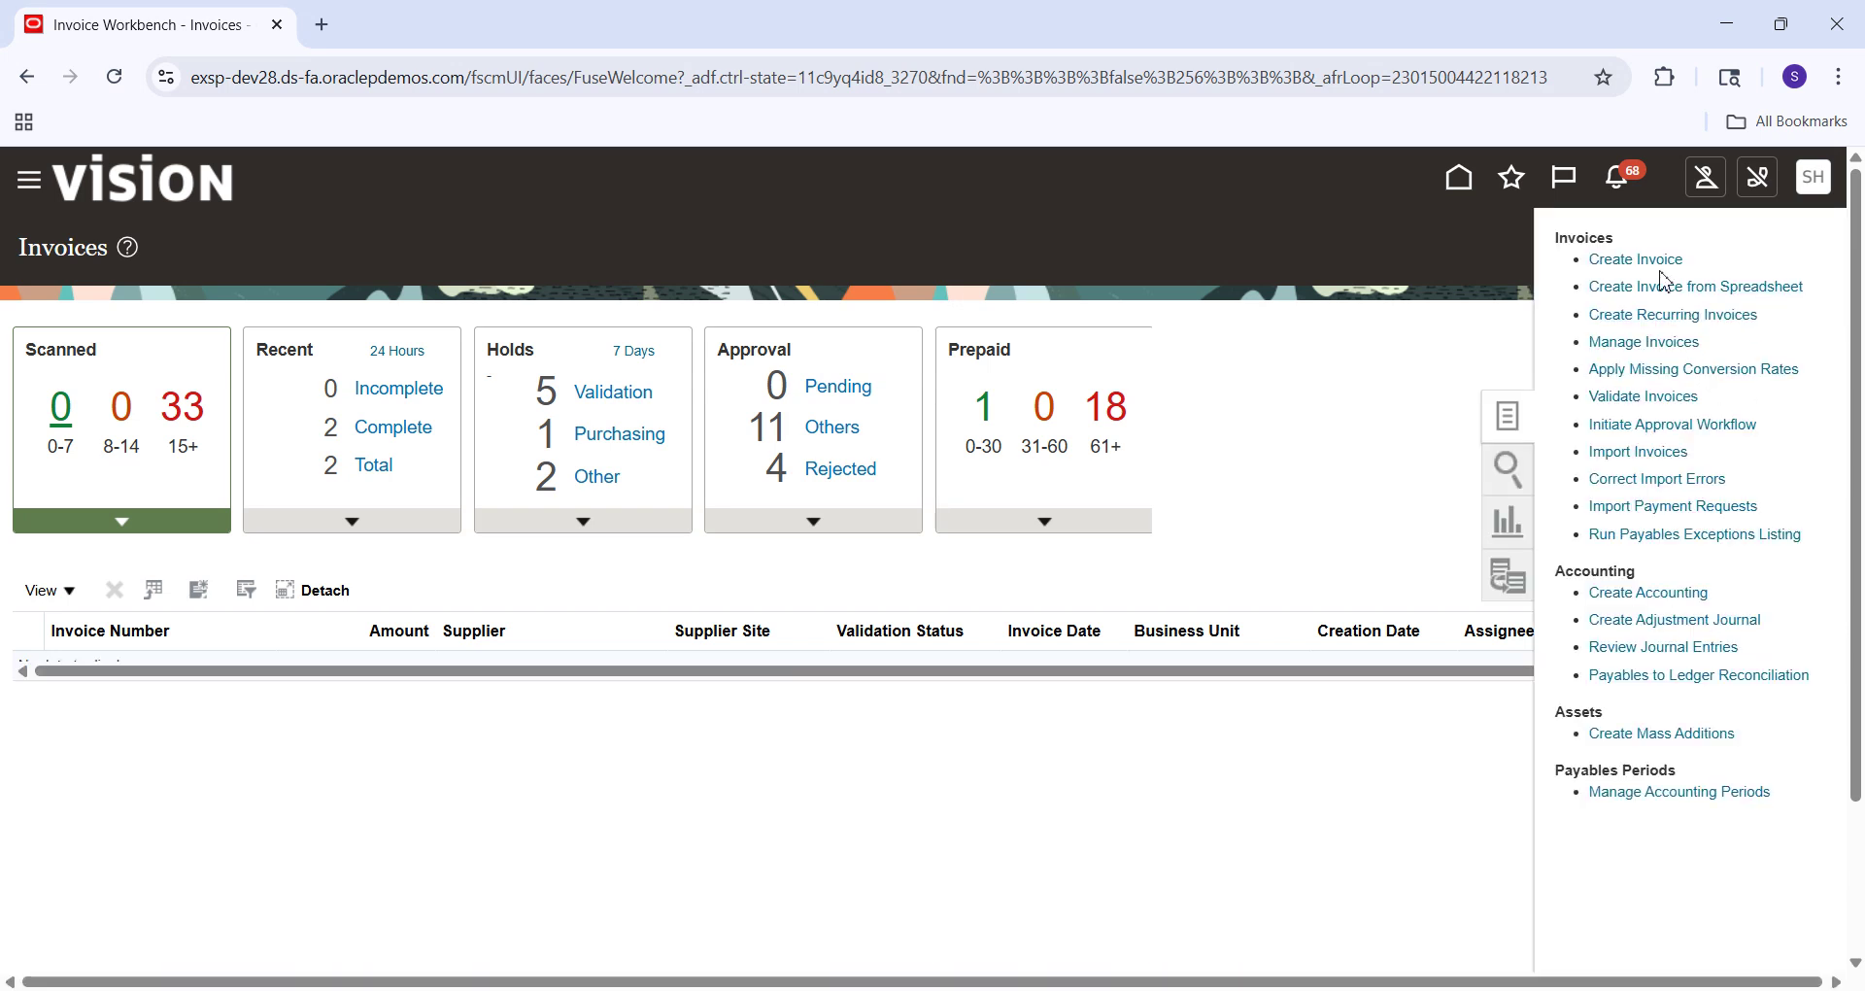
pyautogui.click(1330, 406)
pyautogui.click(1462, 177)
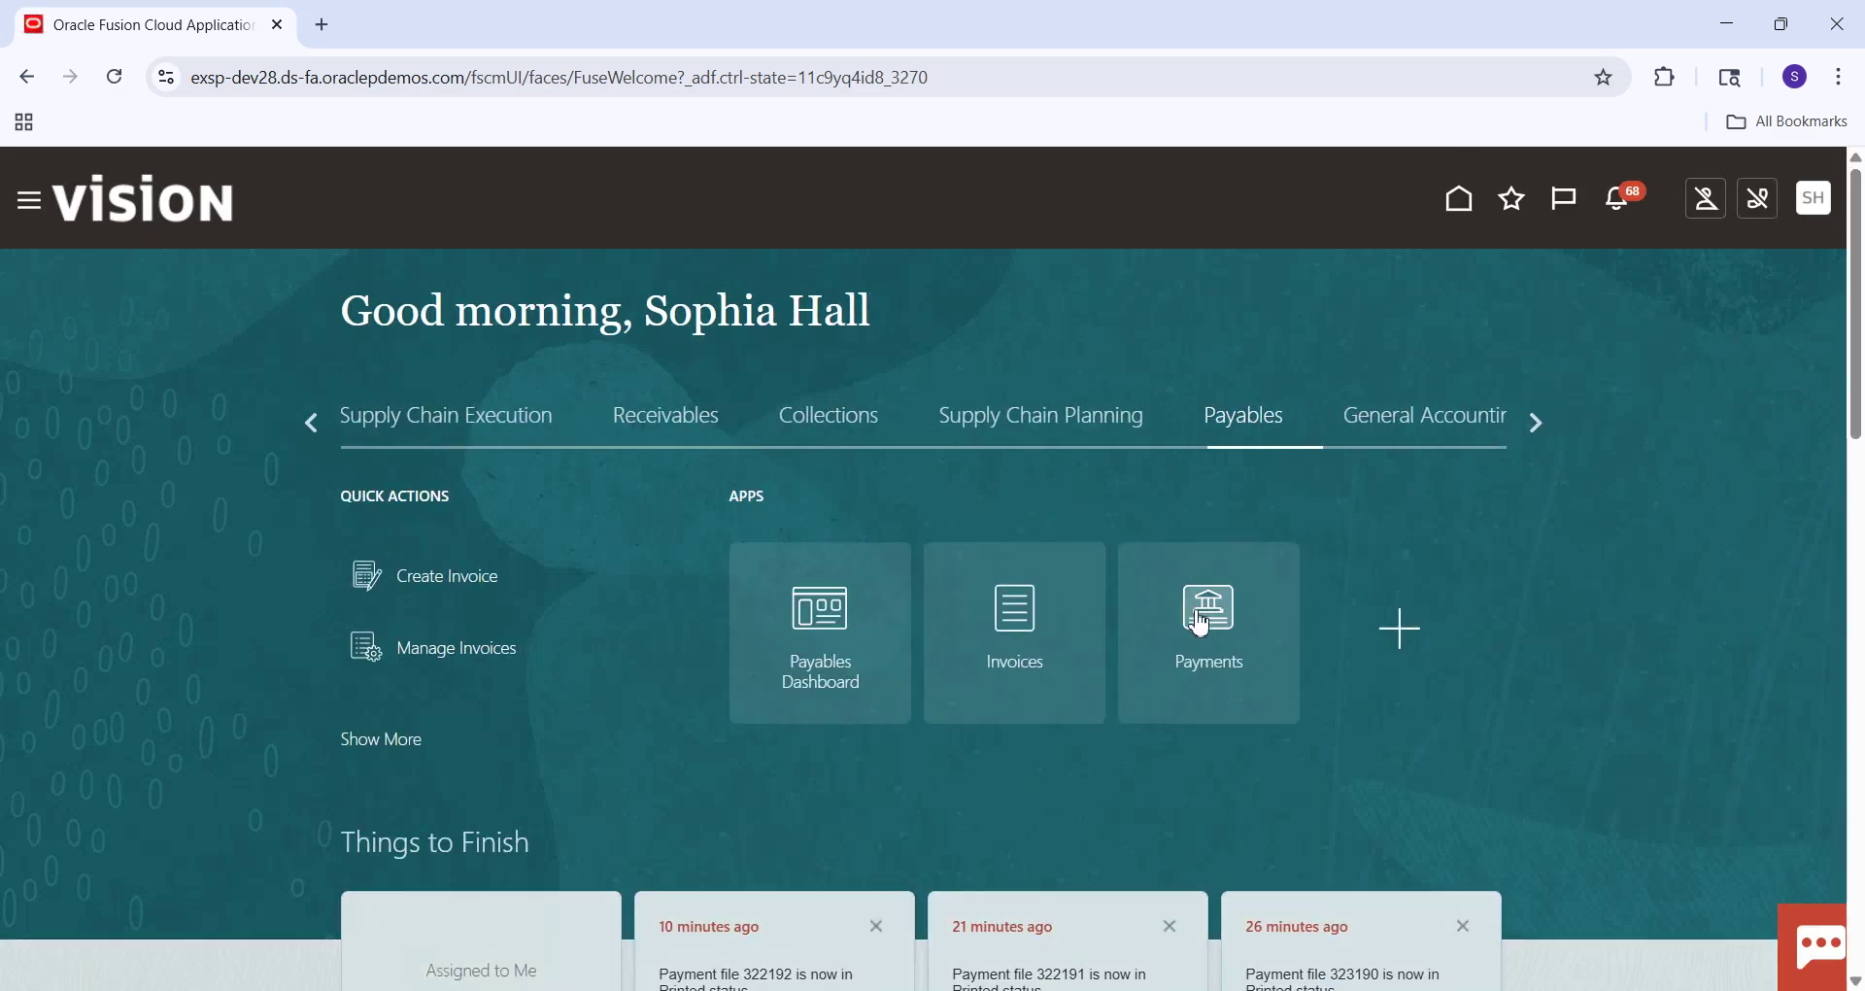
pyautogui.click(1196, 616)
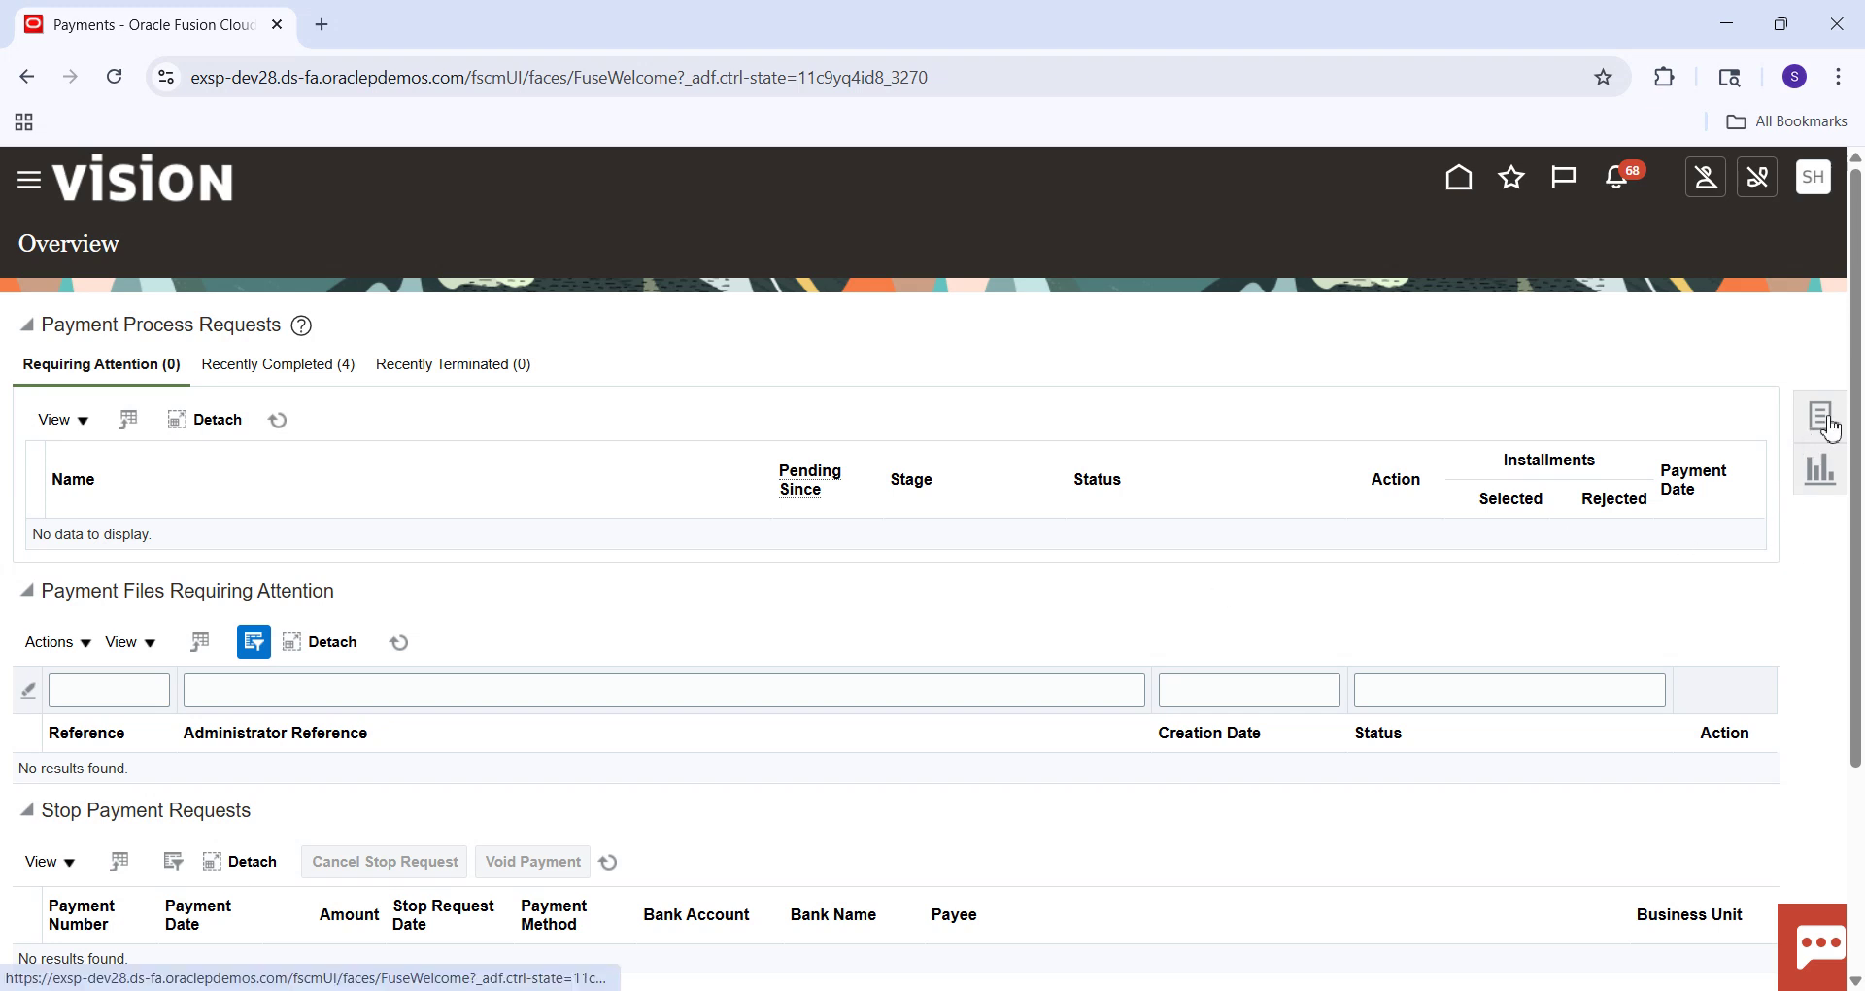
pyautogui.click(1821, 416)
pyautogui.click(1679, 346)
# Set business unit US1 Business Unit and supplier Staples on the payment.
pyautogui.click(508, 370)
pyautogui.press('capslock')
pyautogui.write('US1\\')
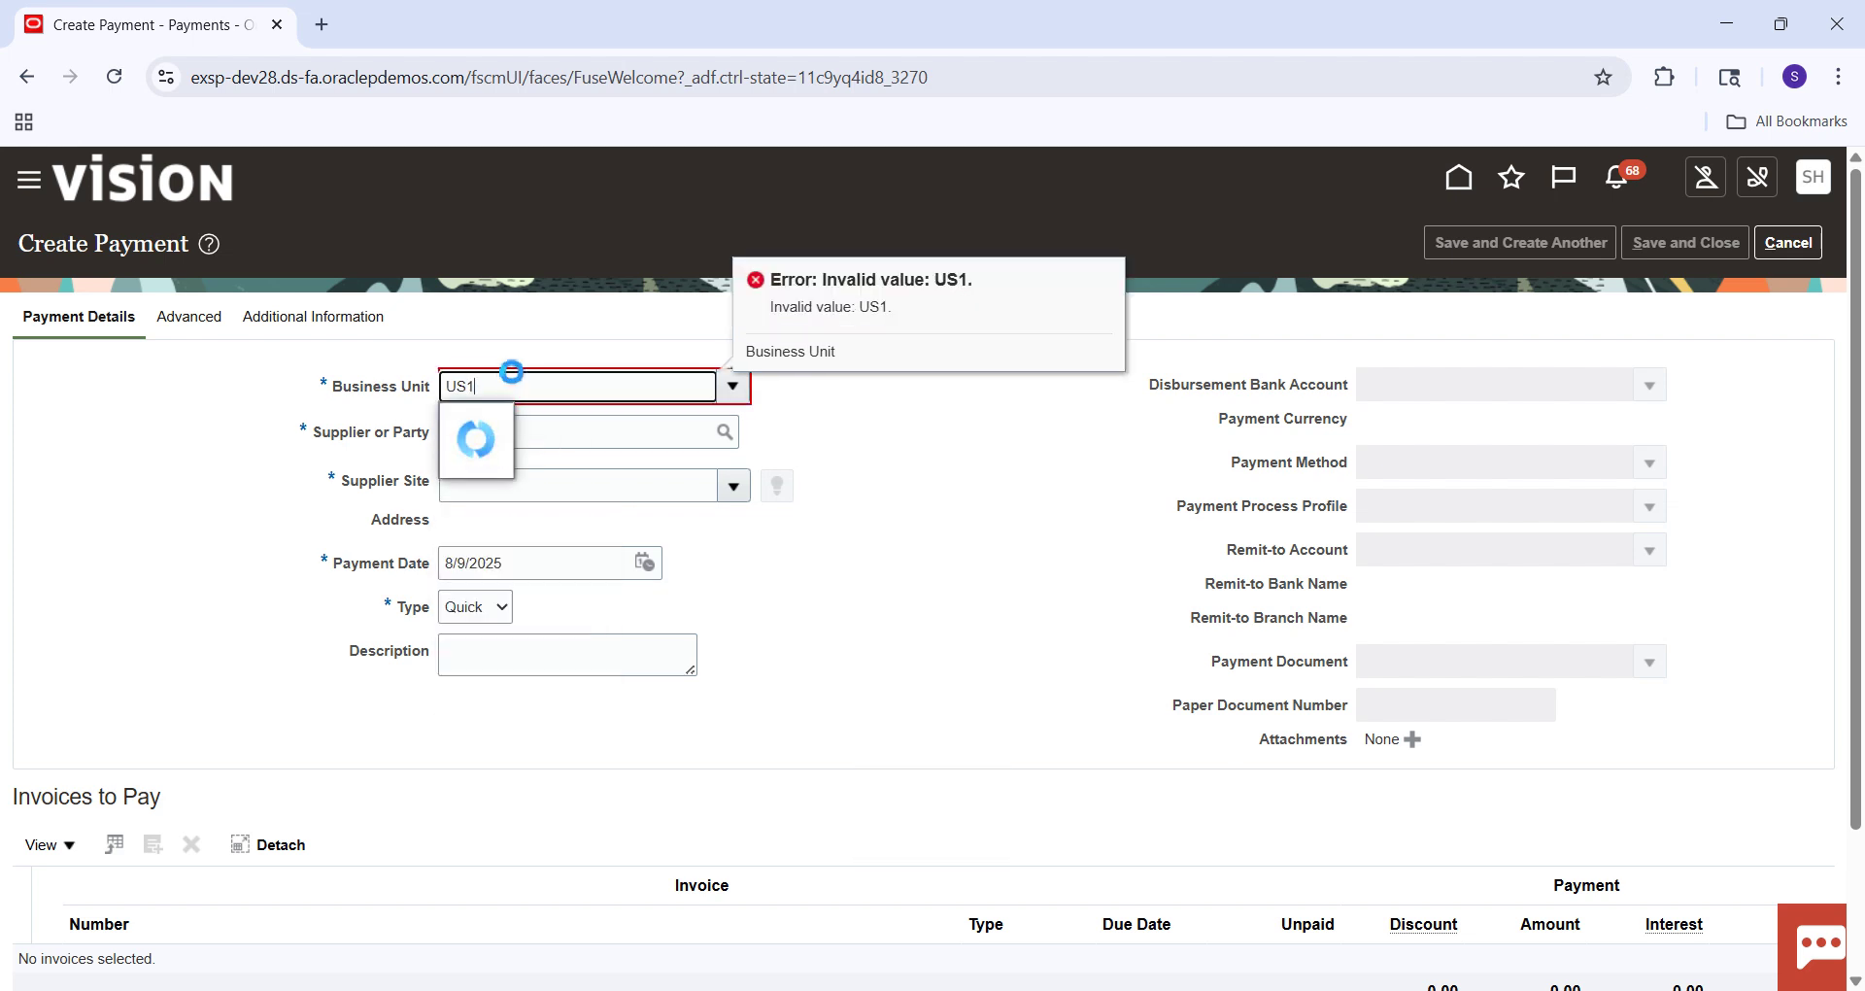
pyautogui.press('BackSpace')
pyautogui.click(568, 424)
pyautogui.click(581, 435)
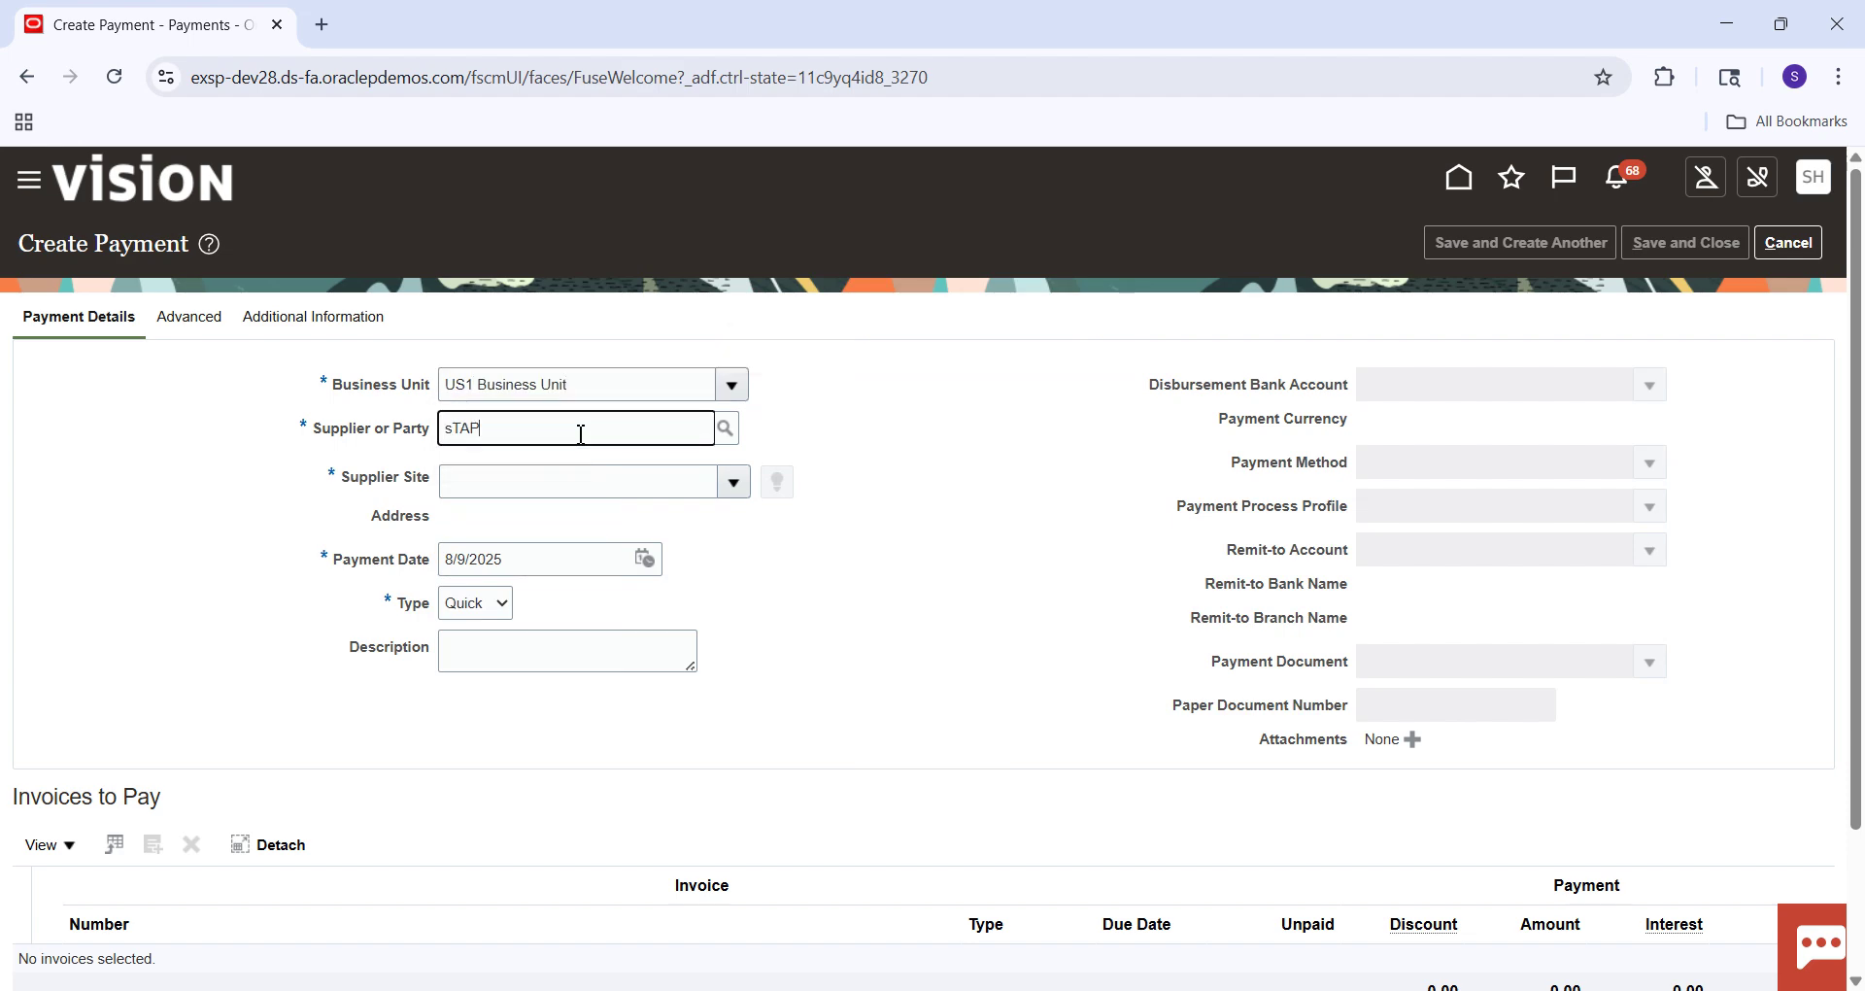
pyautogui.write('sTAP')
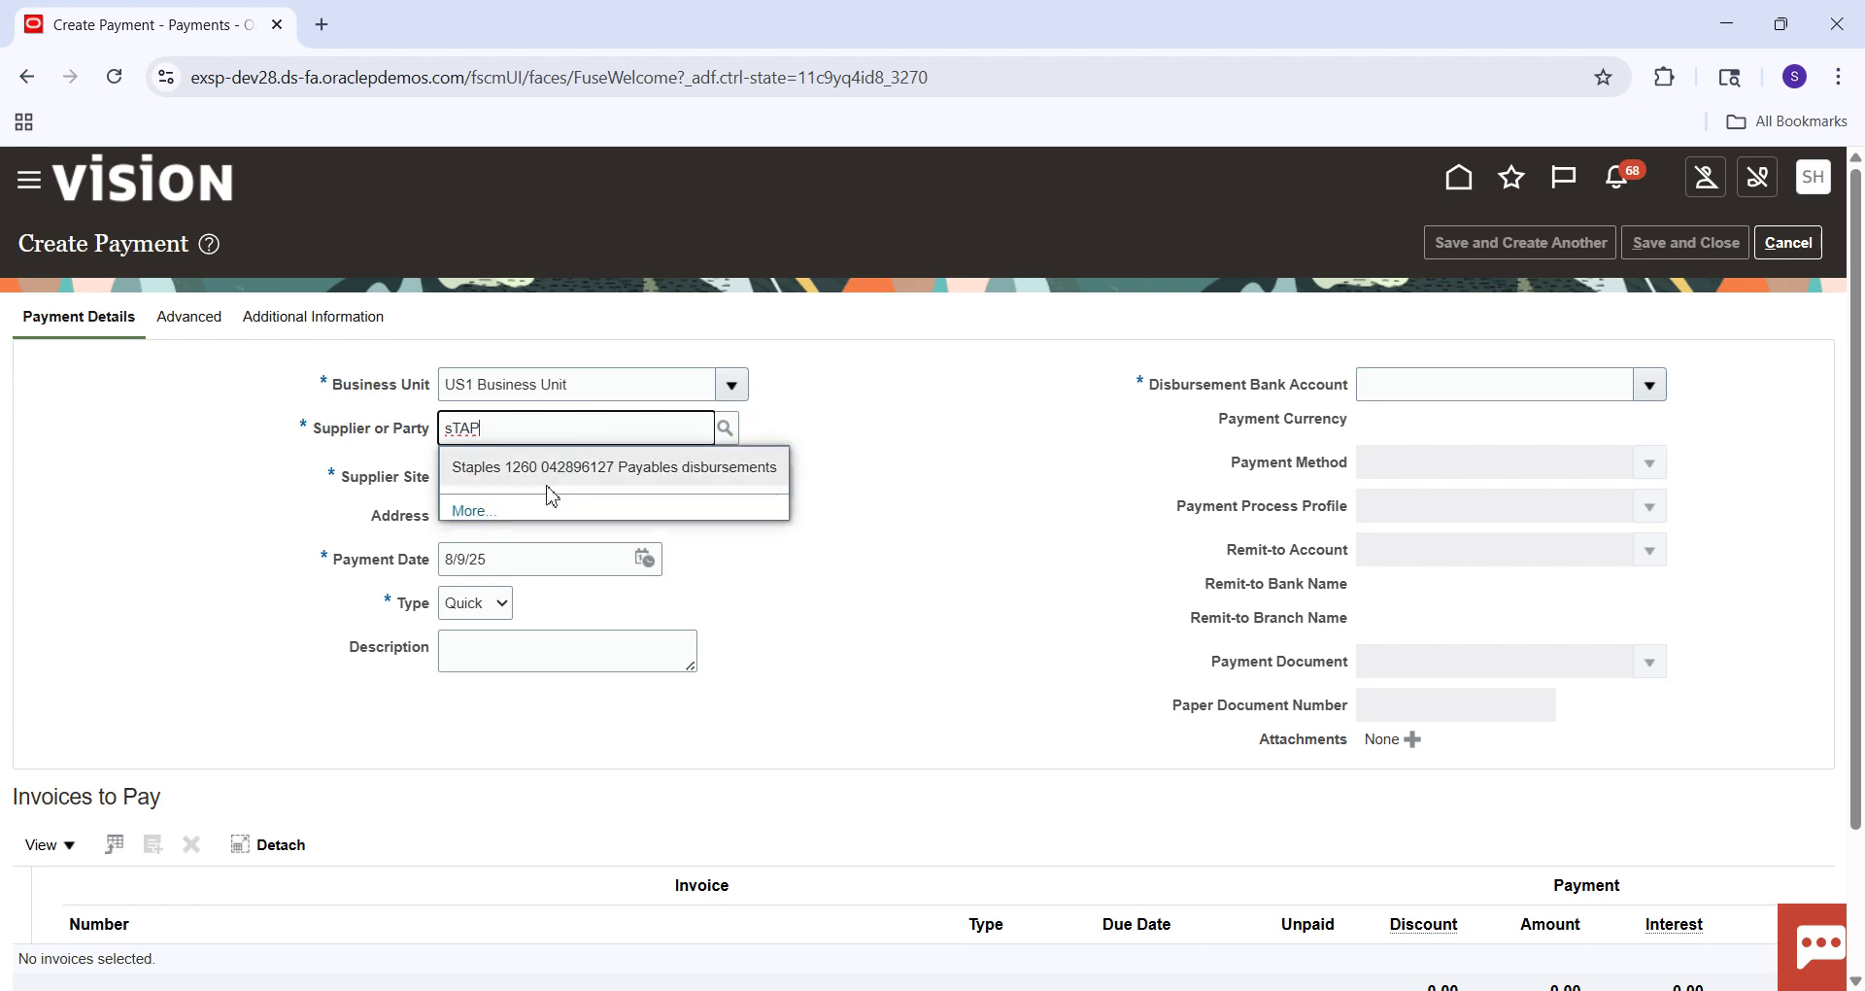
pyautogui.click(562, 475)
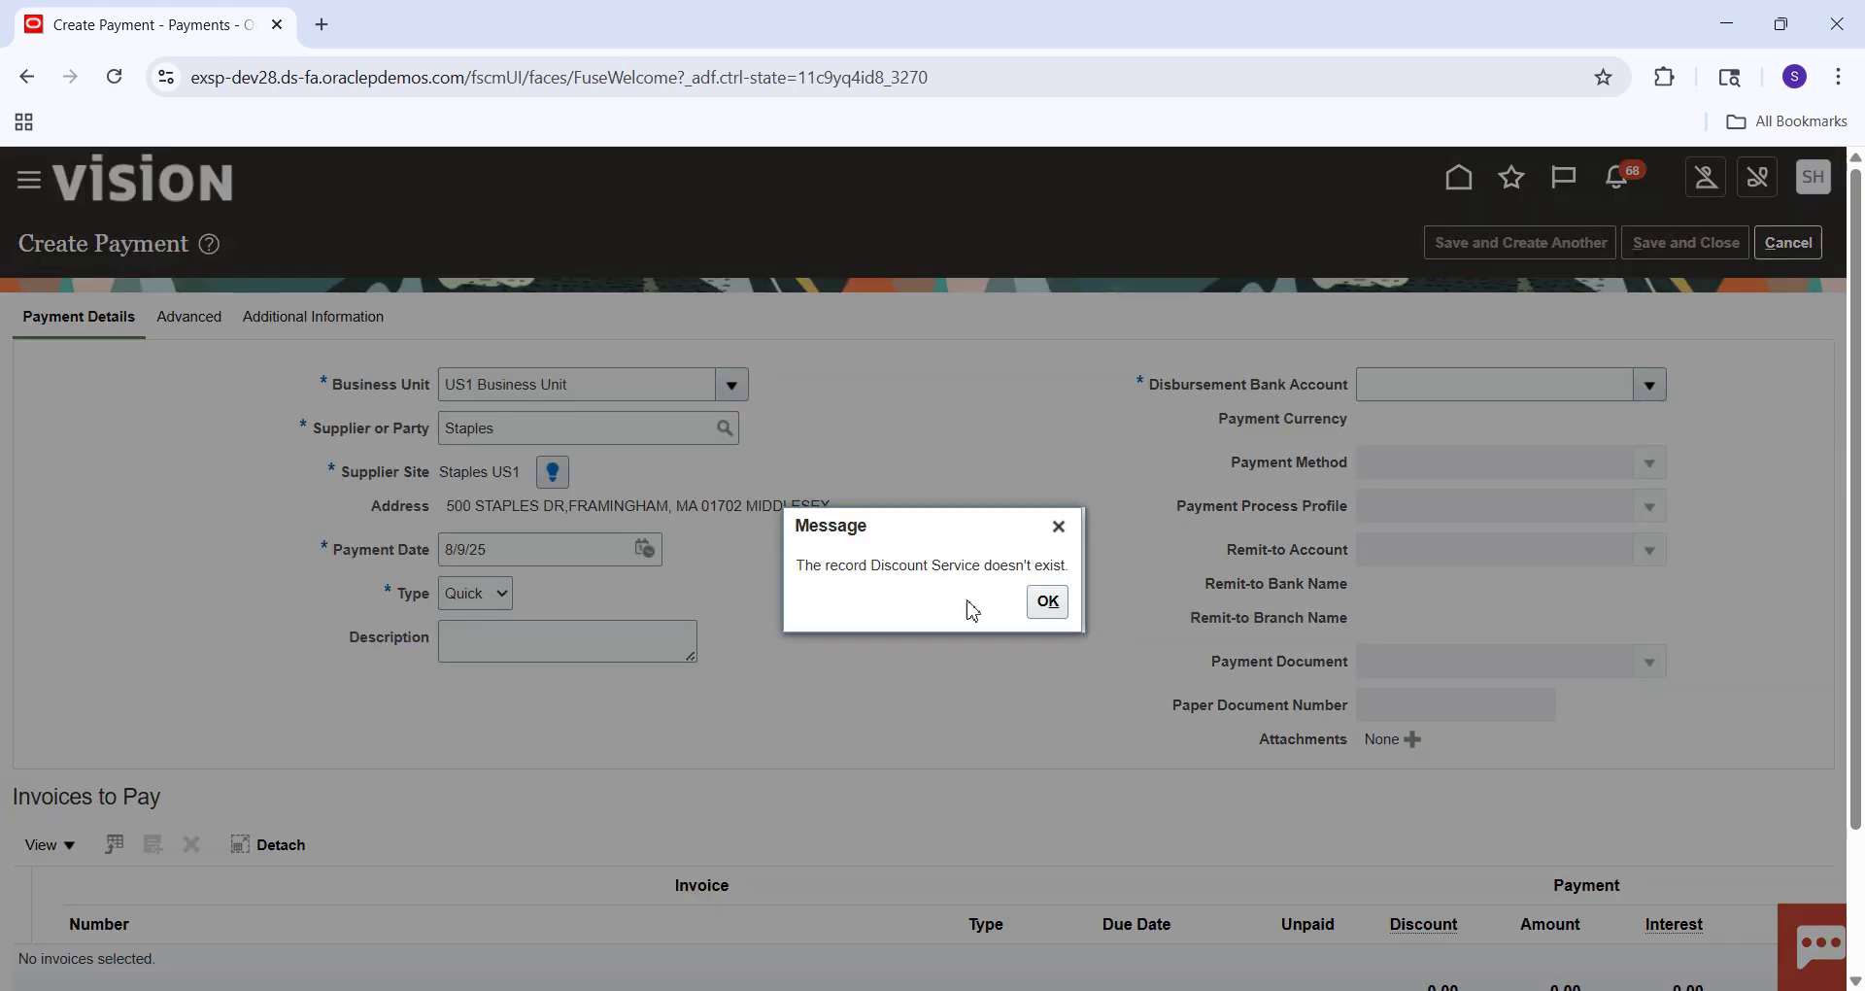
pyautogui.click(1046, 601)
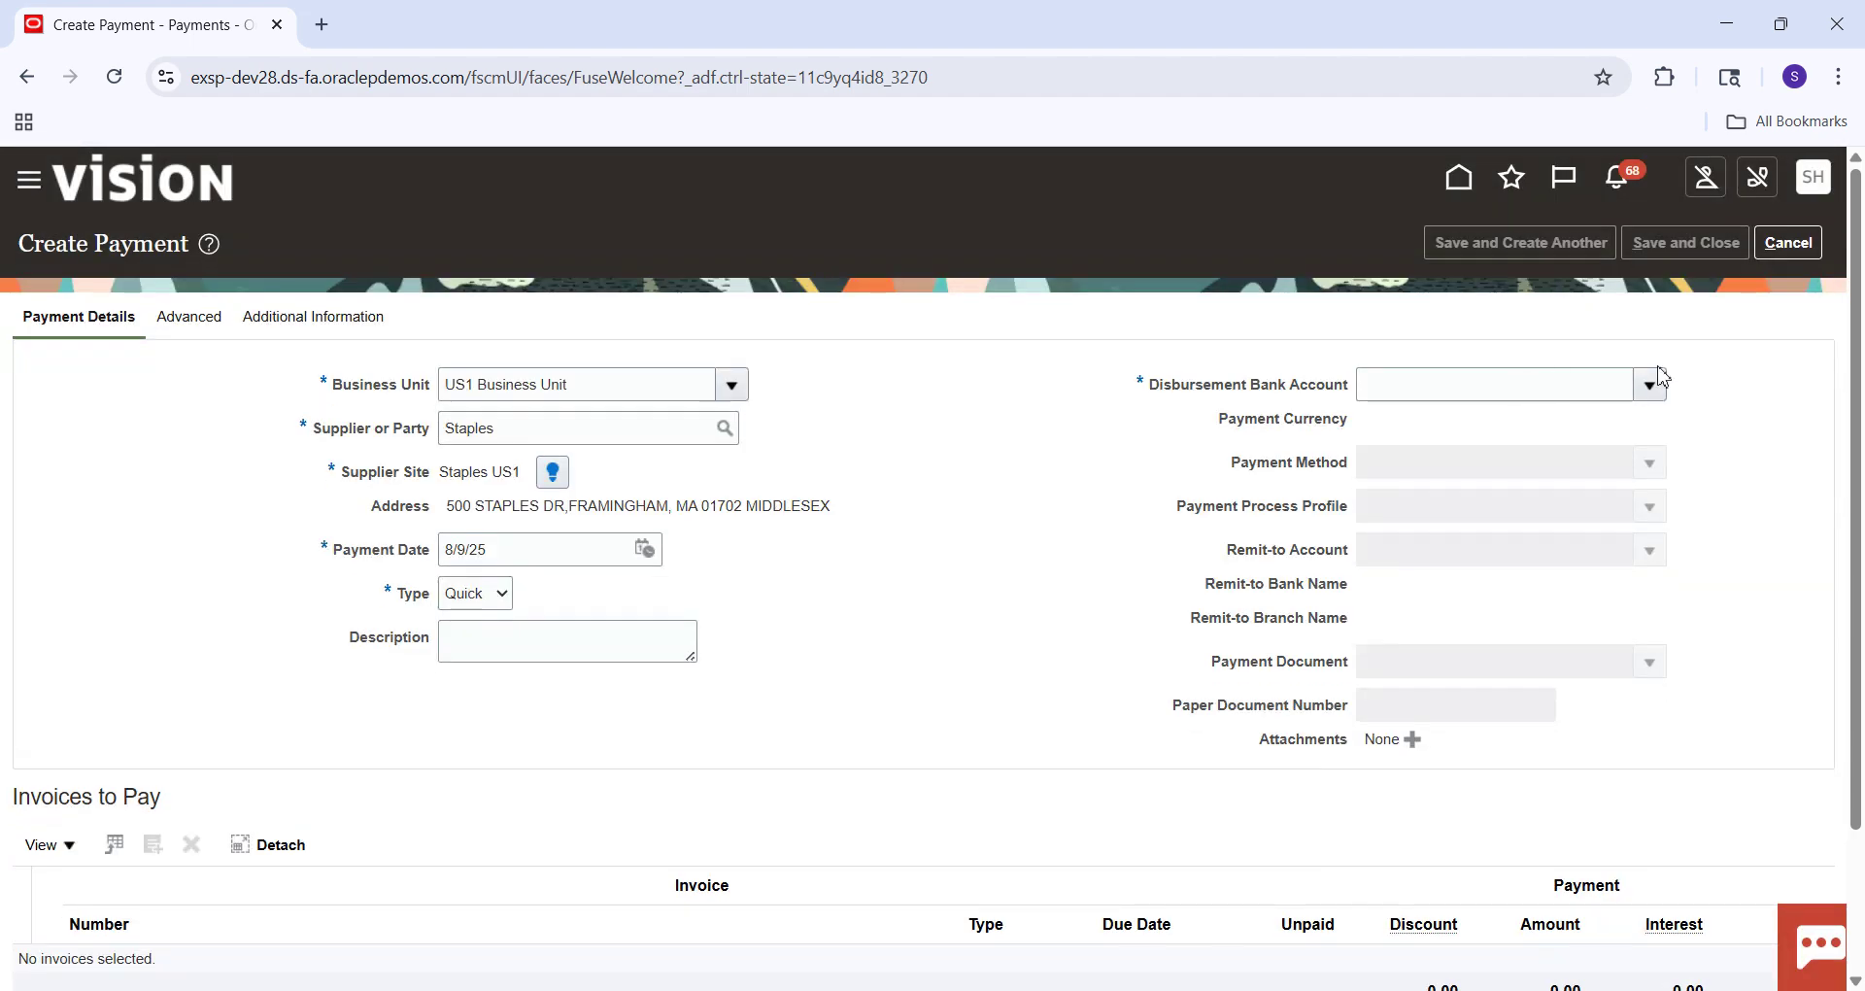
# Pay from BofA-2869 by Check, using Standard Check profile and Check Stock A.
pyautogui.click(1656, 383)
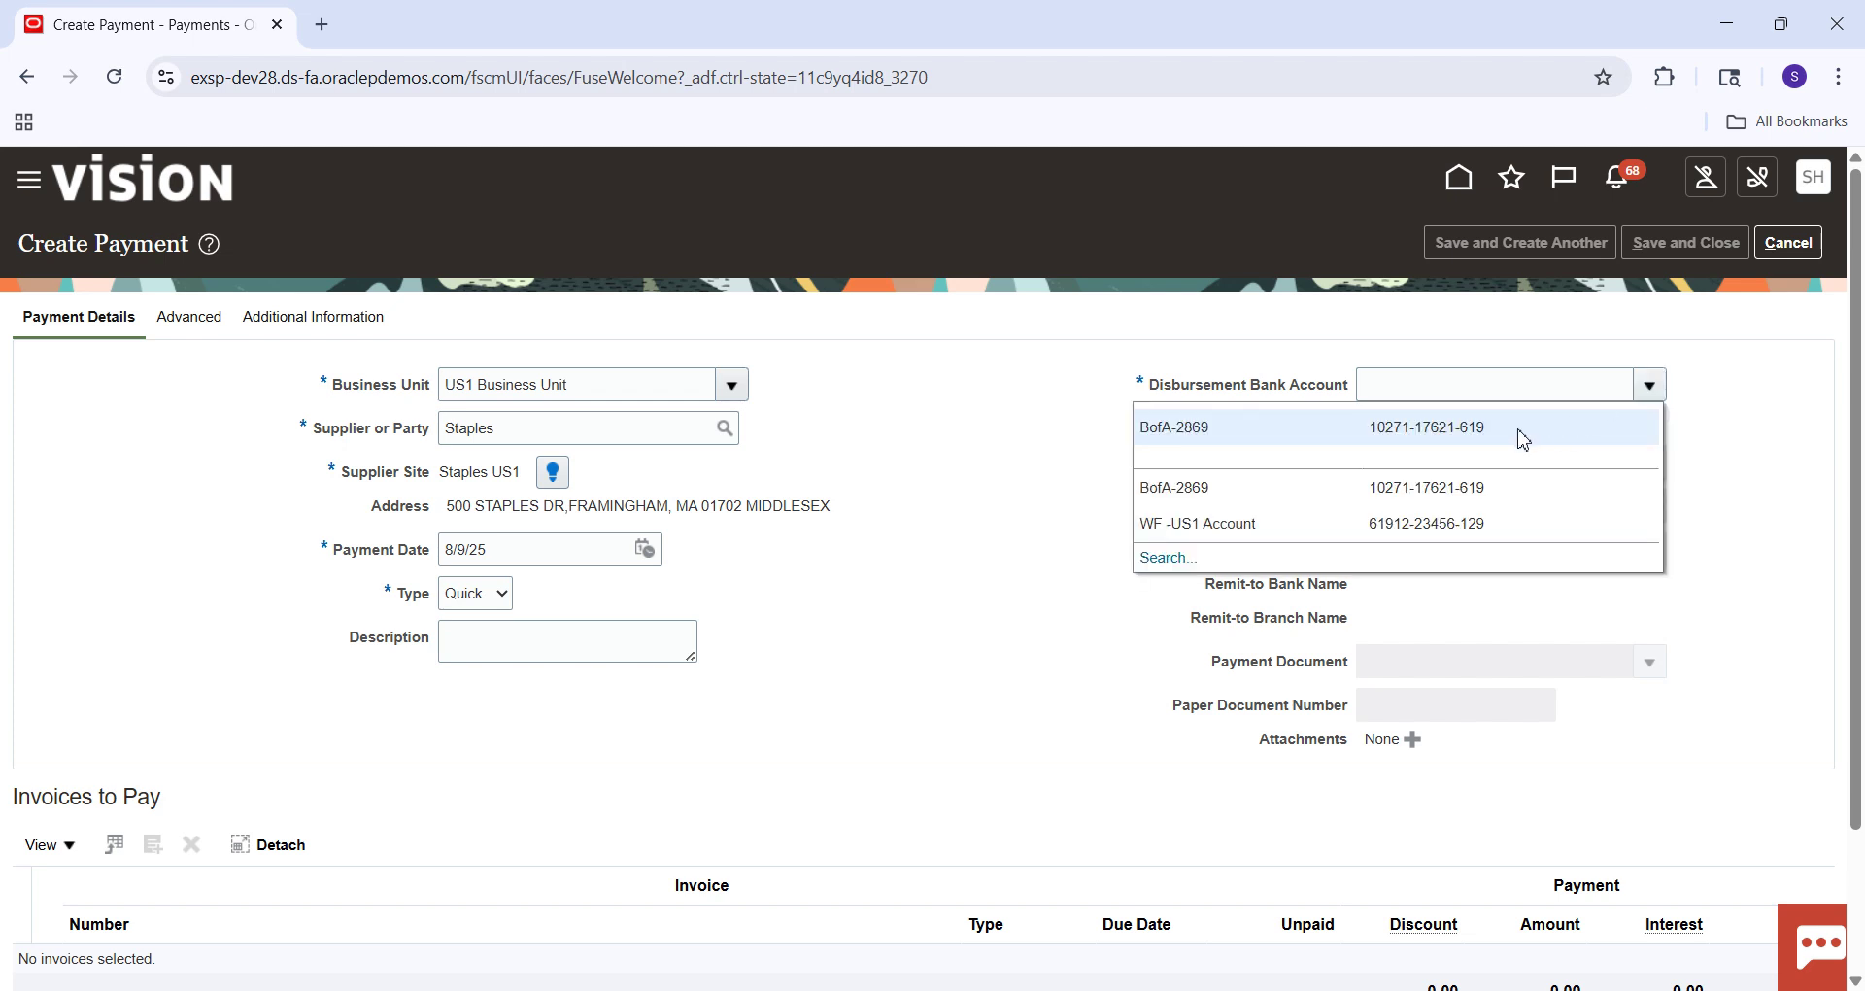
pyautogui.click(1523, 439)
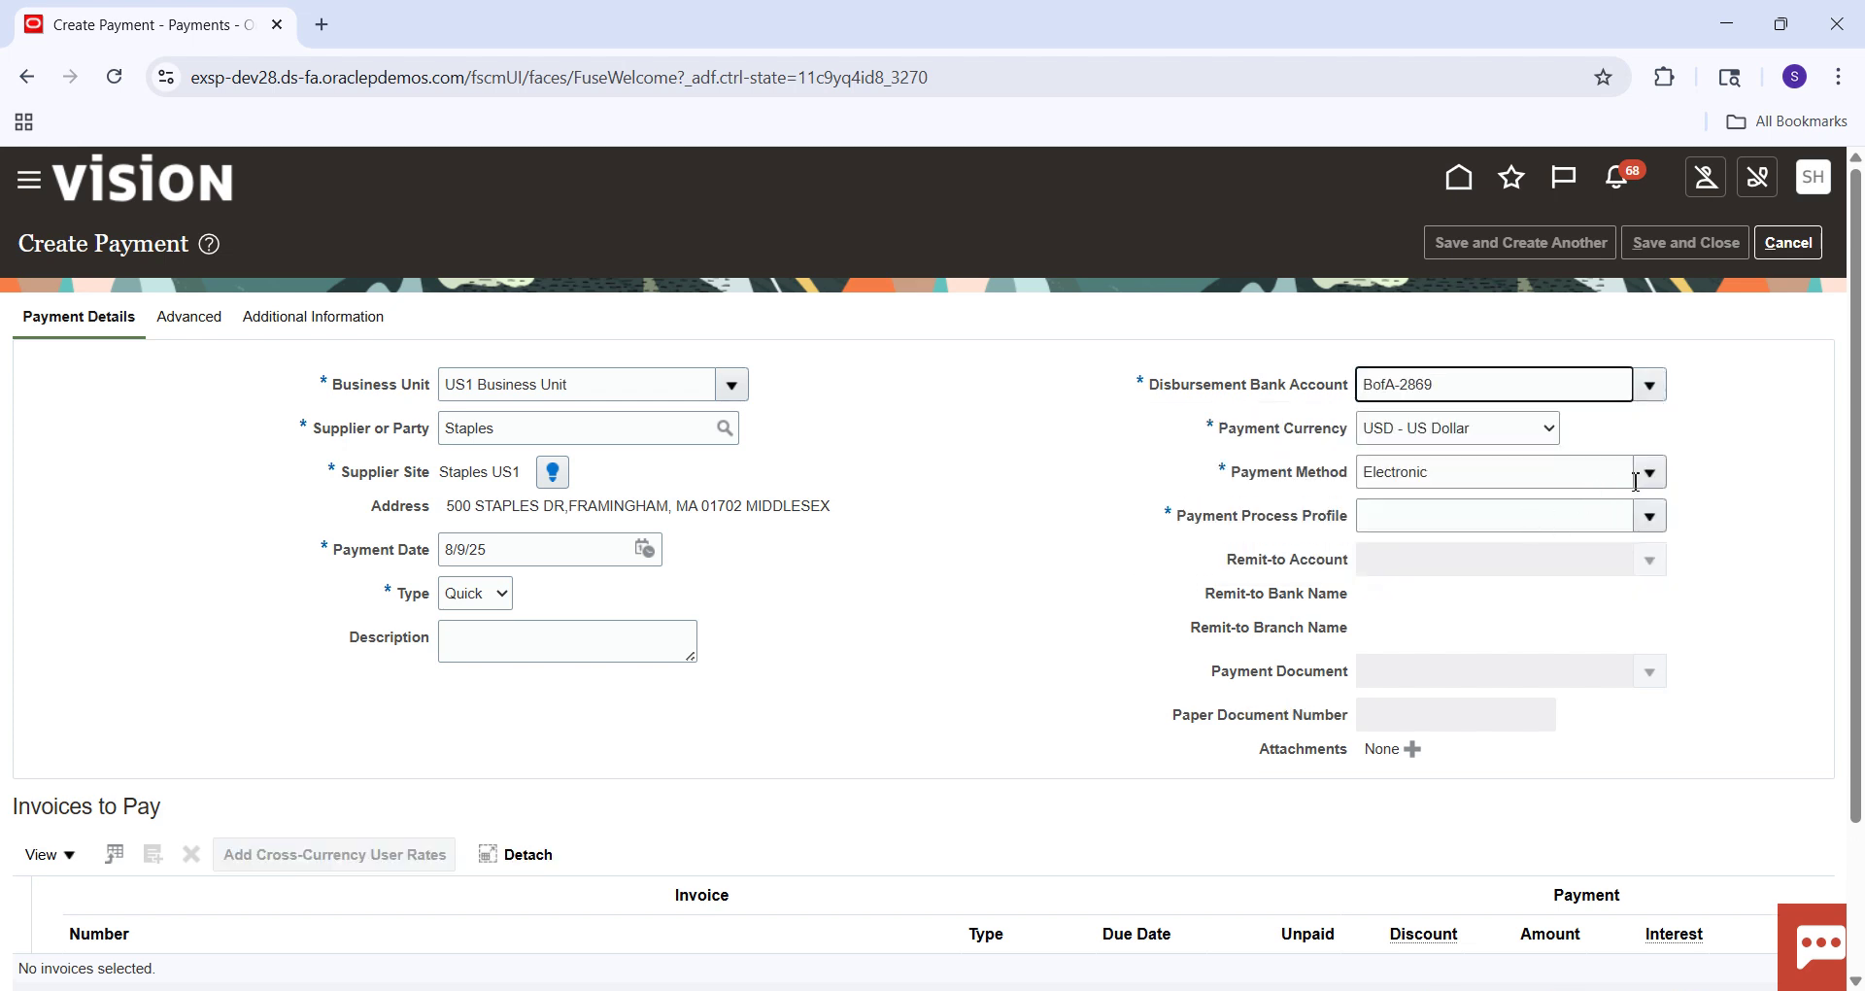
pyautogui.click(1649, 473)
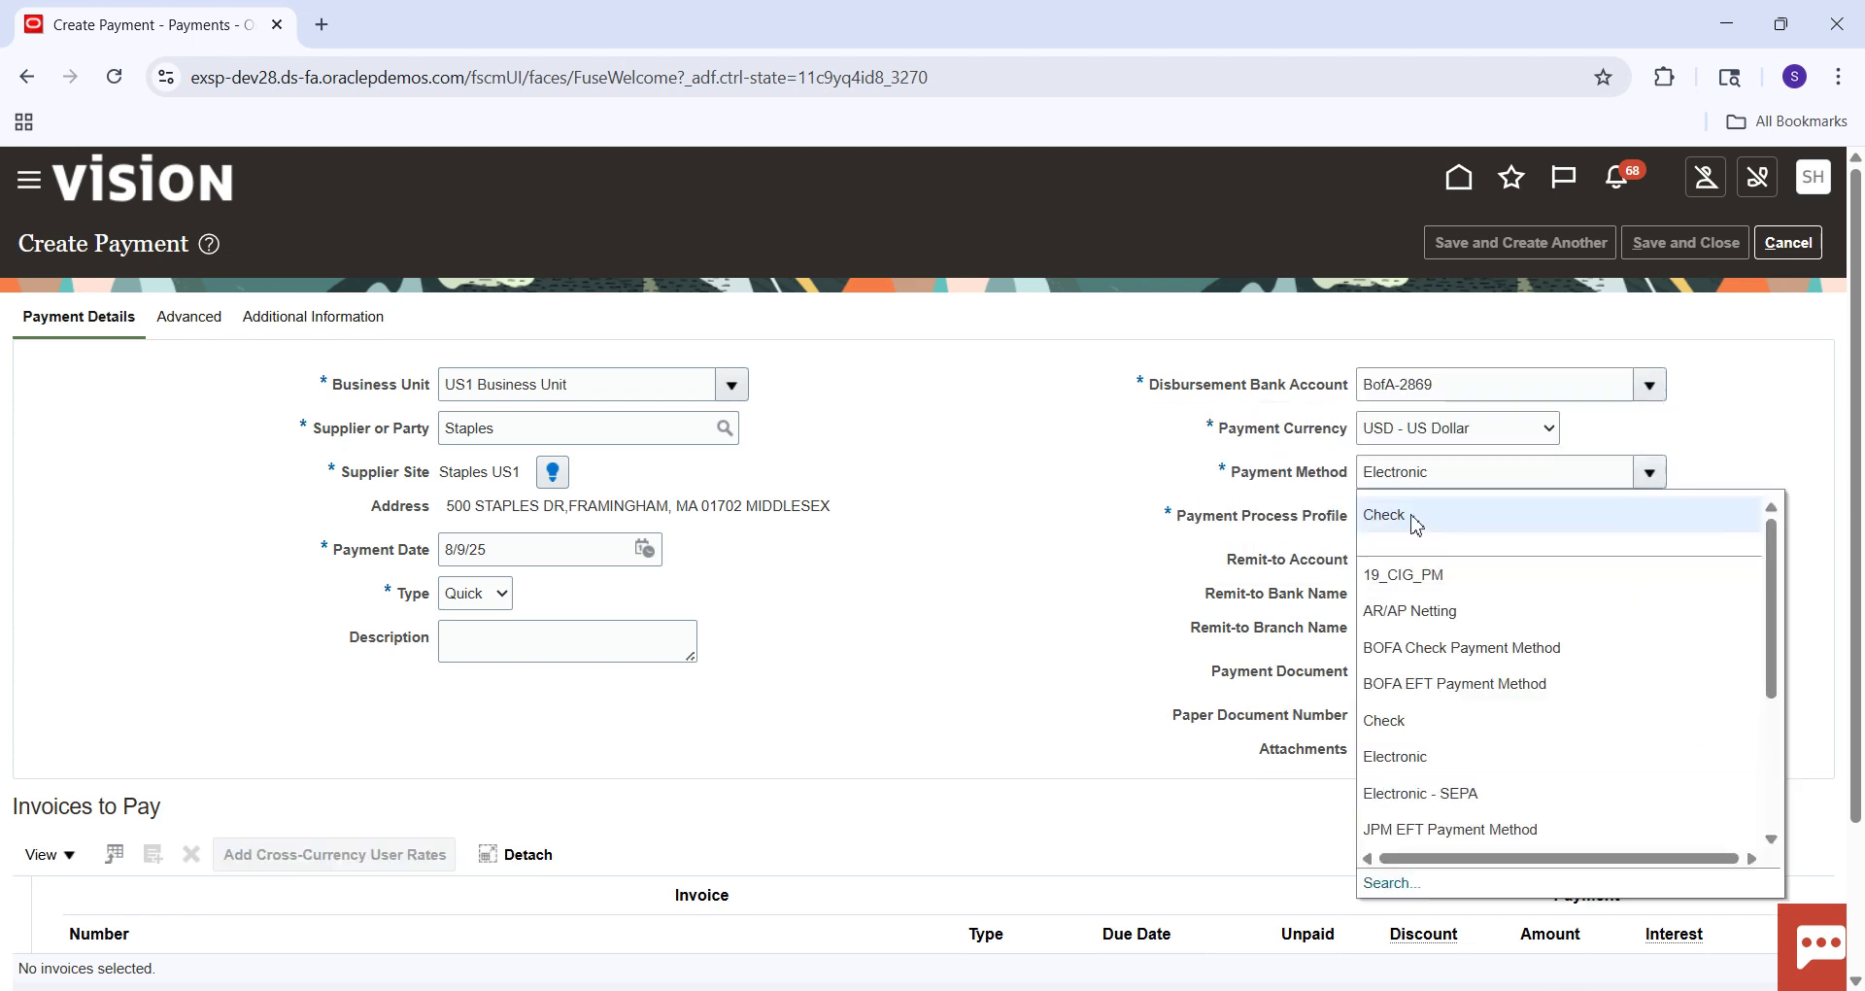
pyautogui.click(1415, 523)
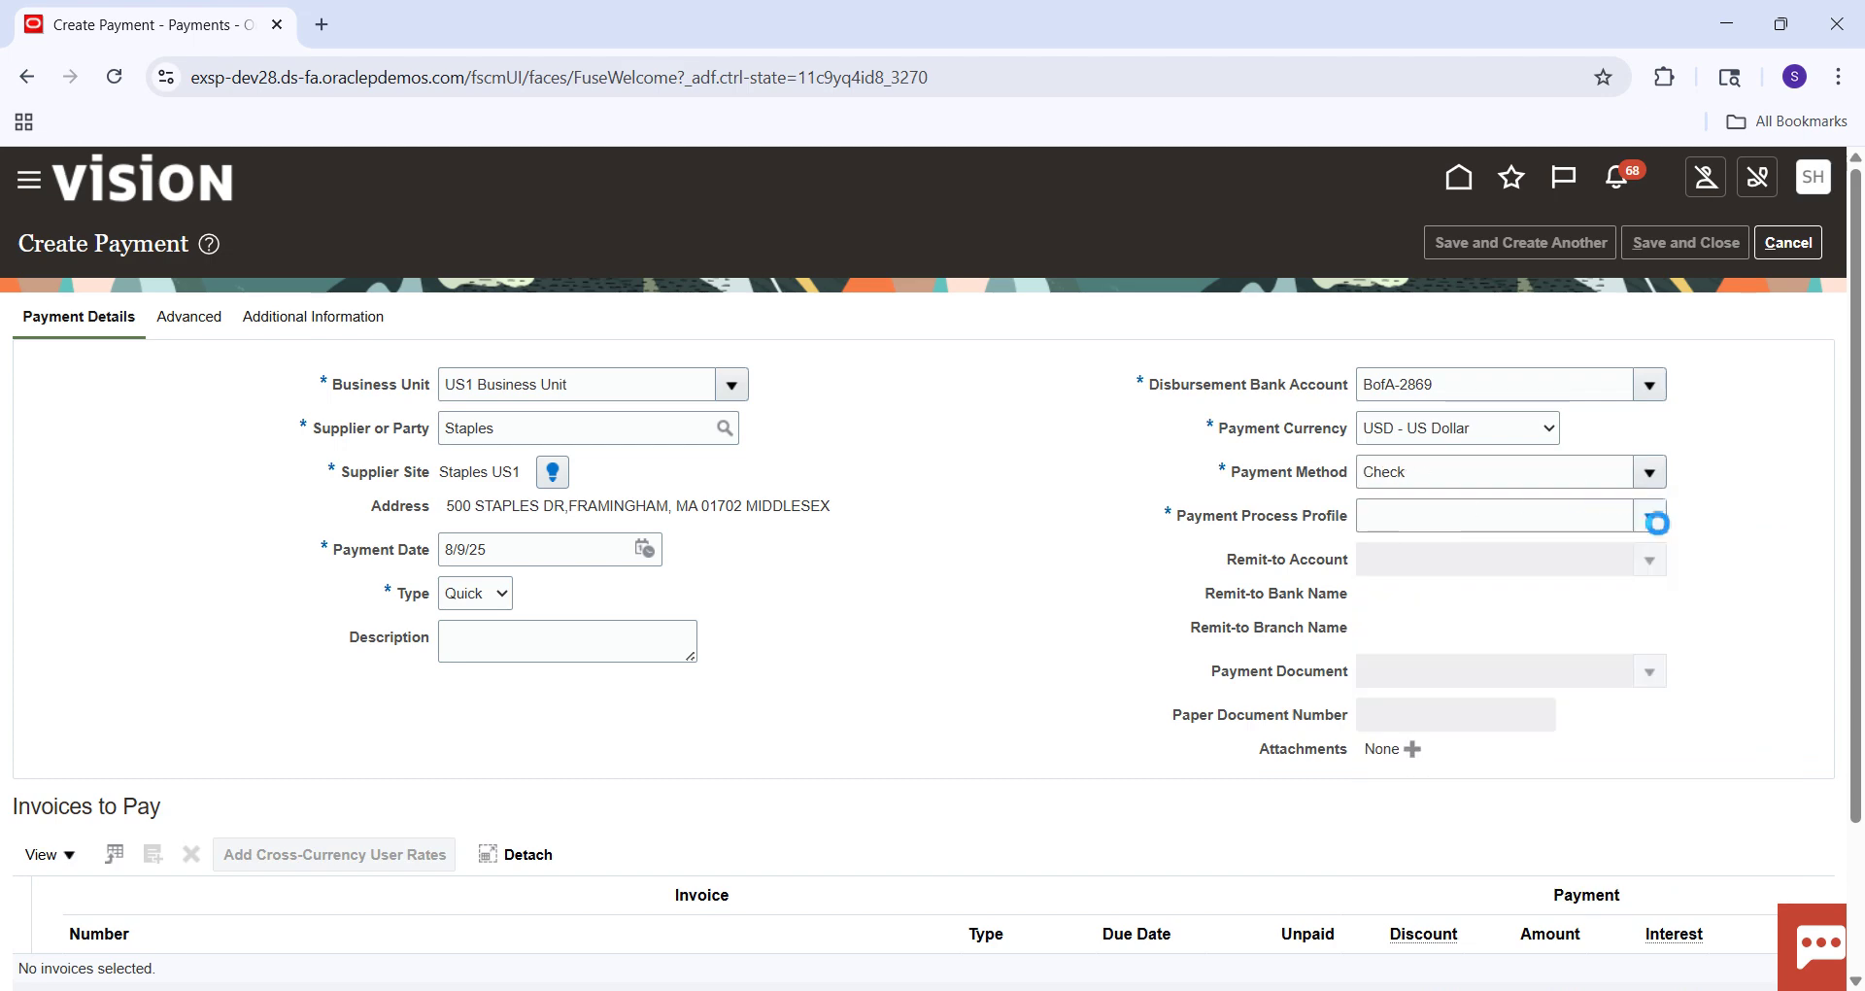
pyautogui.click(1652, 518)
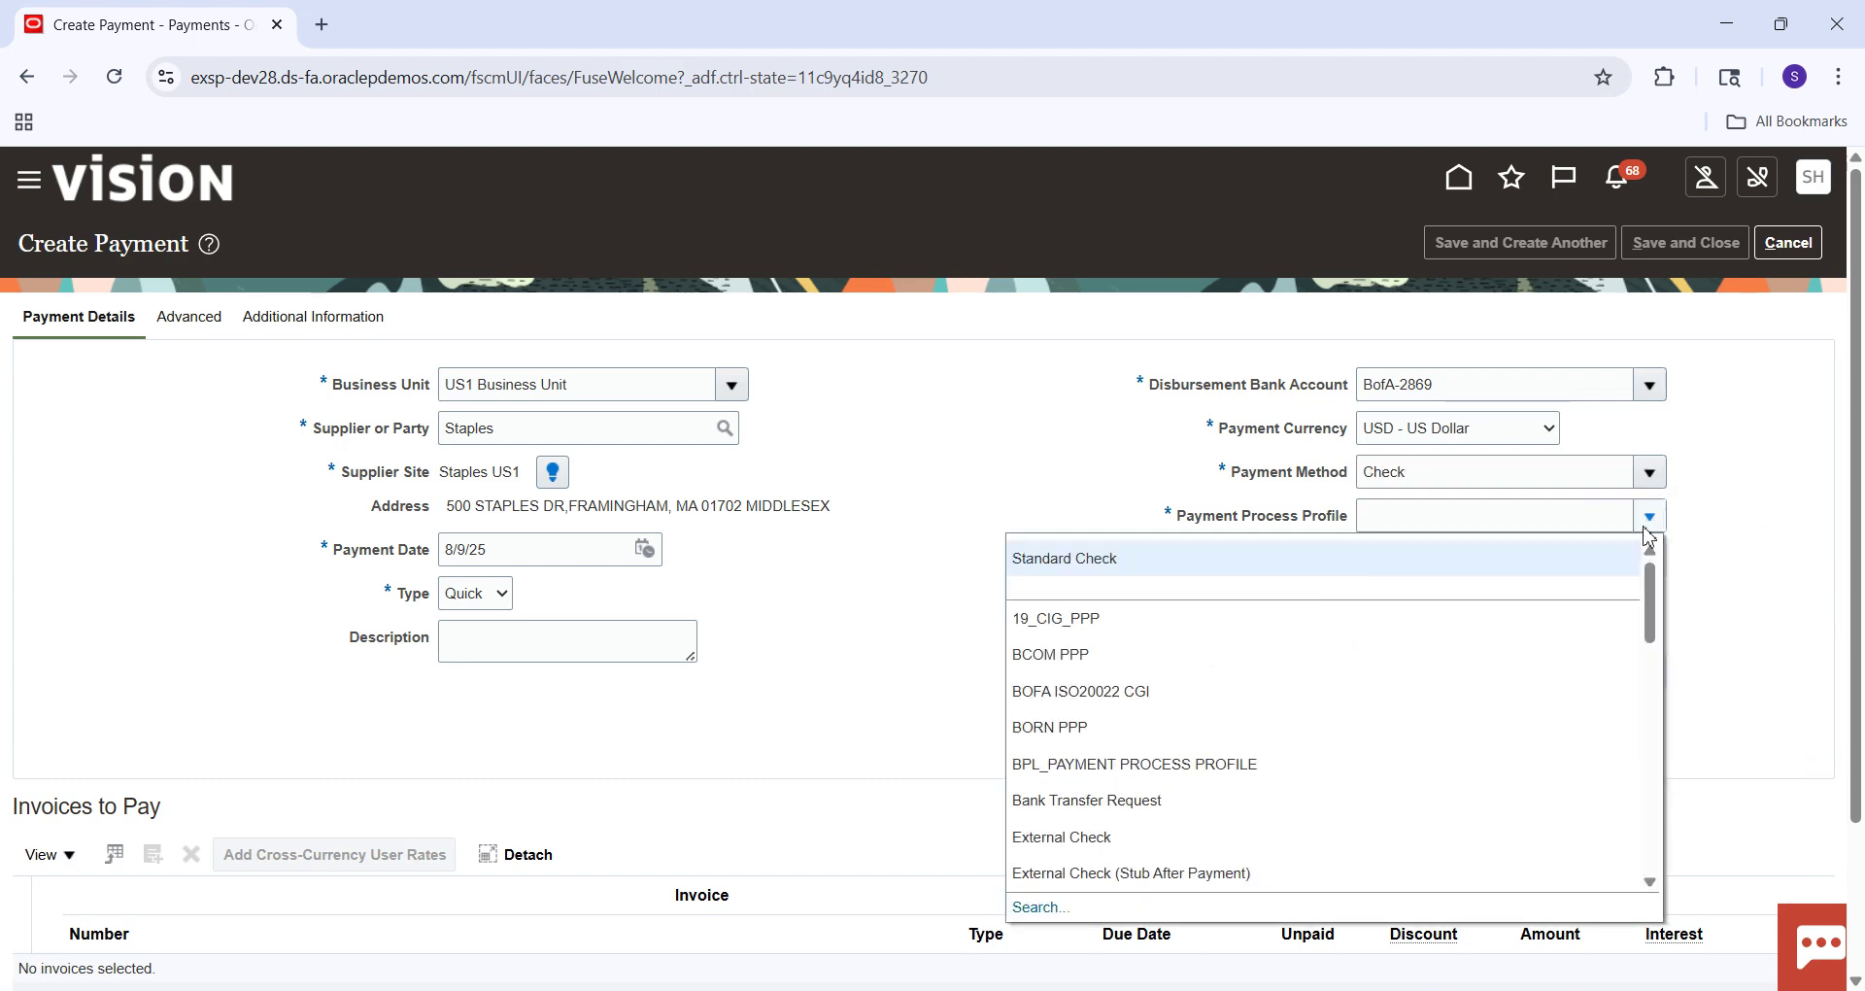
pyautogui.click(1264, 569)
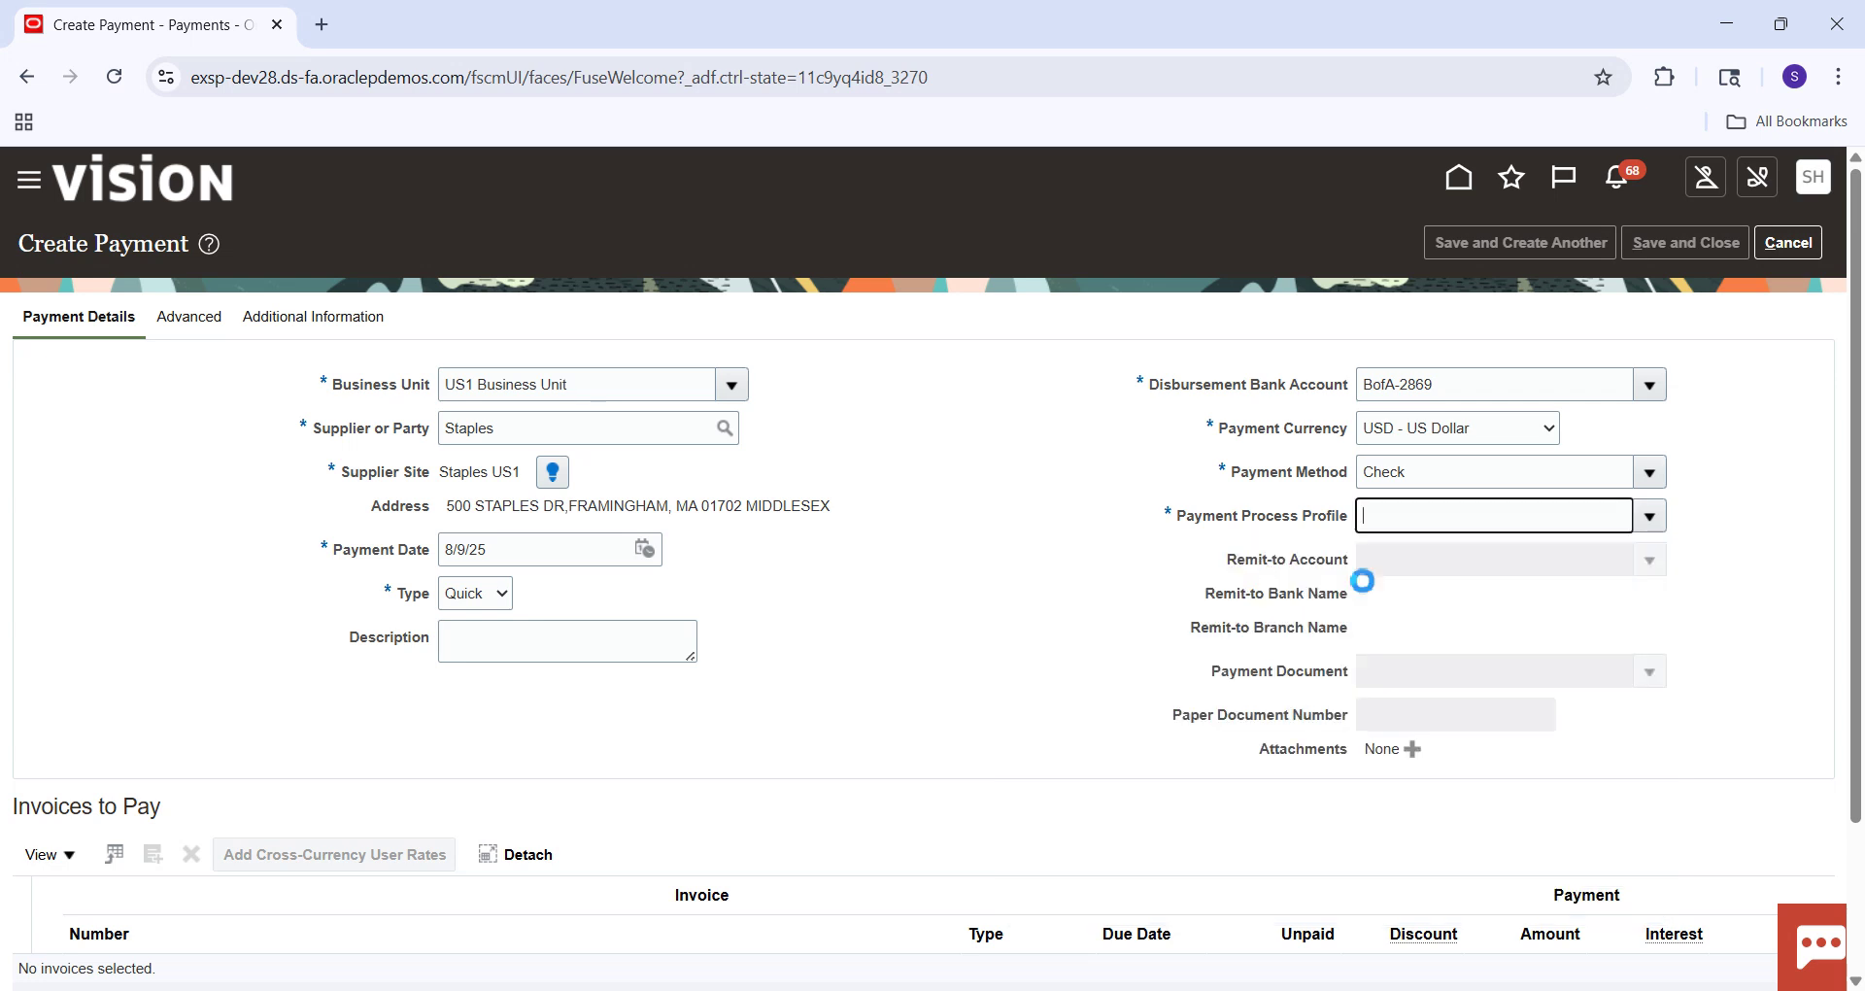
pyautogui.click(1649, 671)
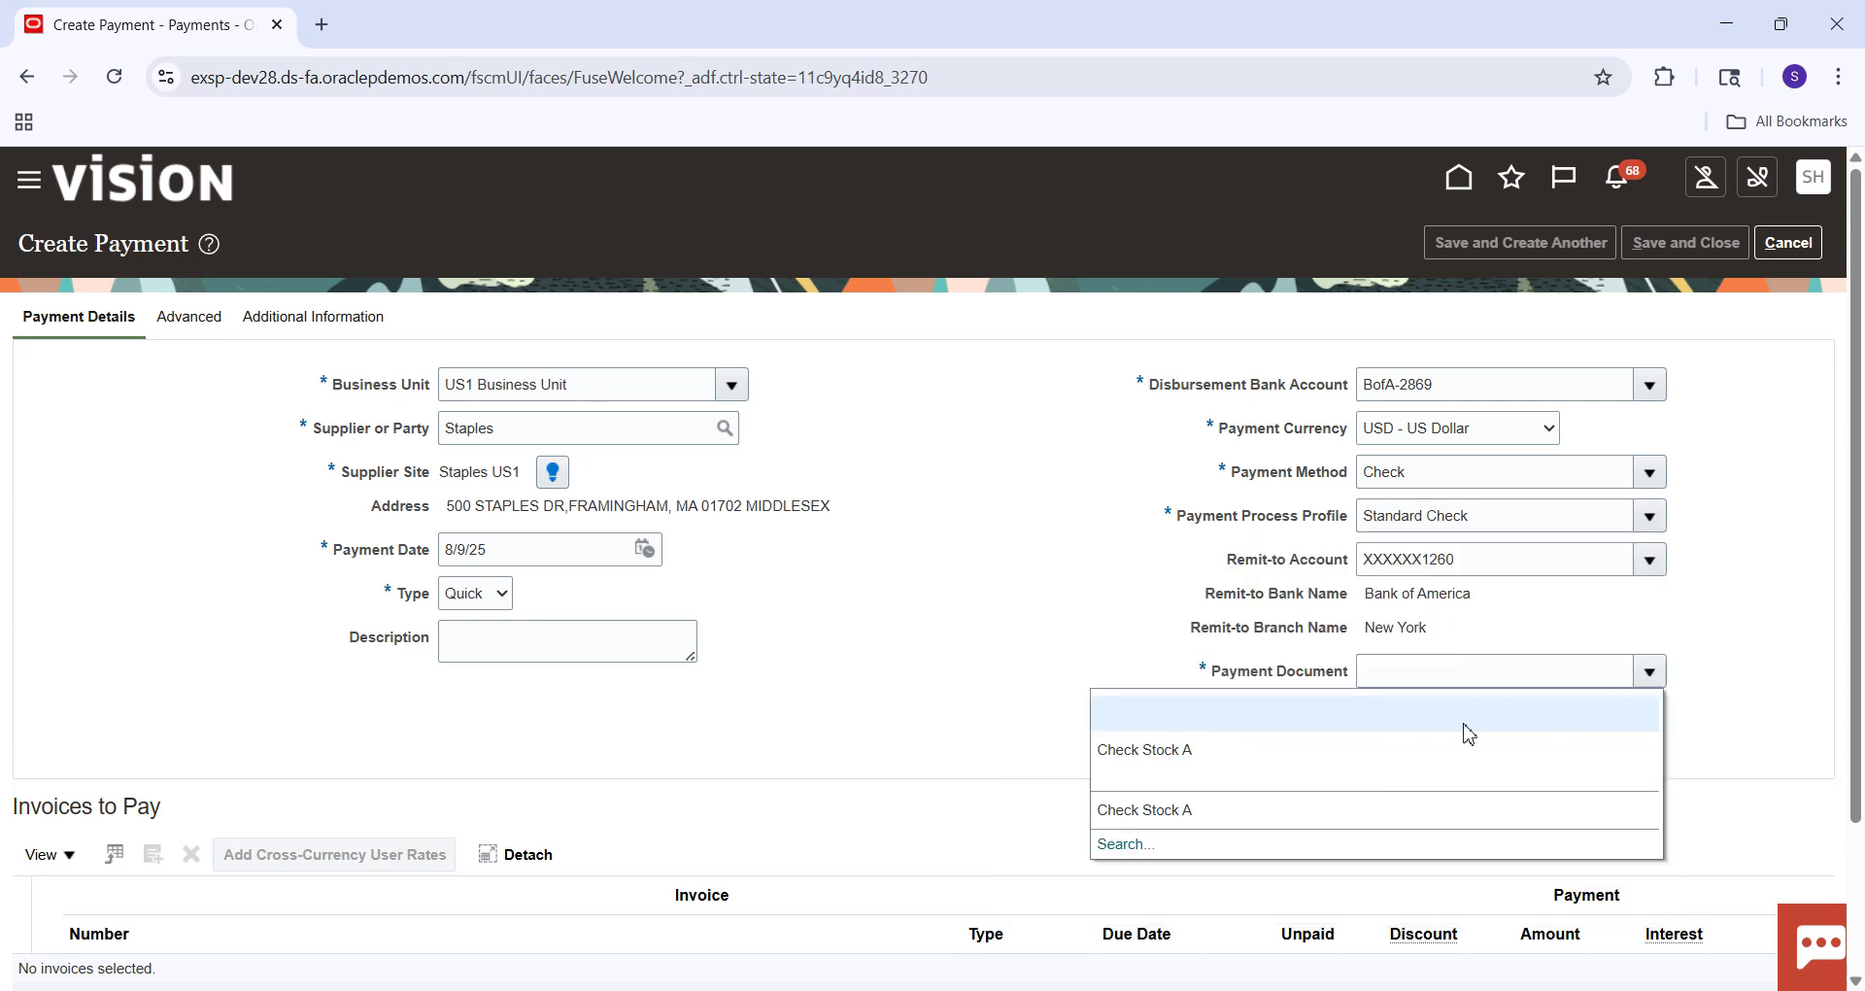
pyautogui.click(1353, 750)
pyautogui.scroll(-2, 1857, 467)
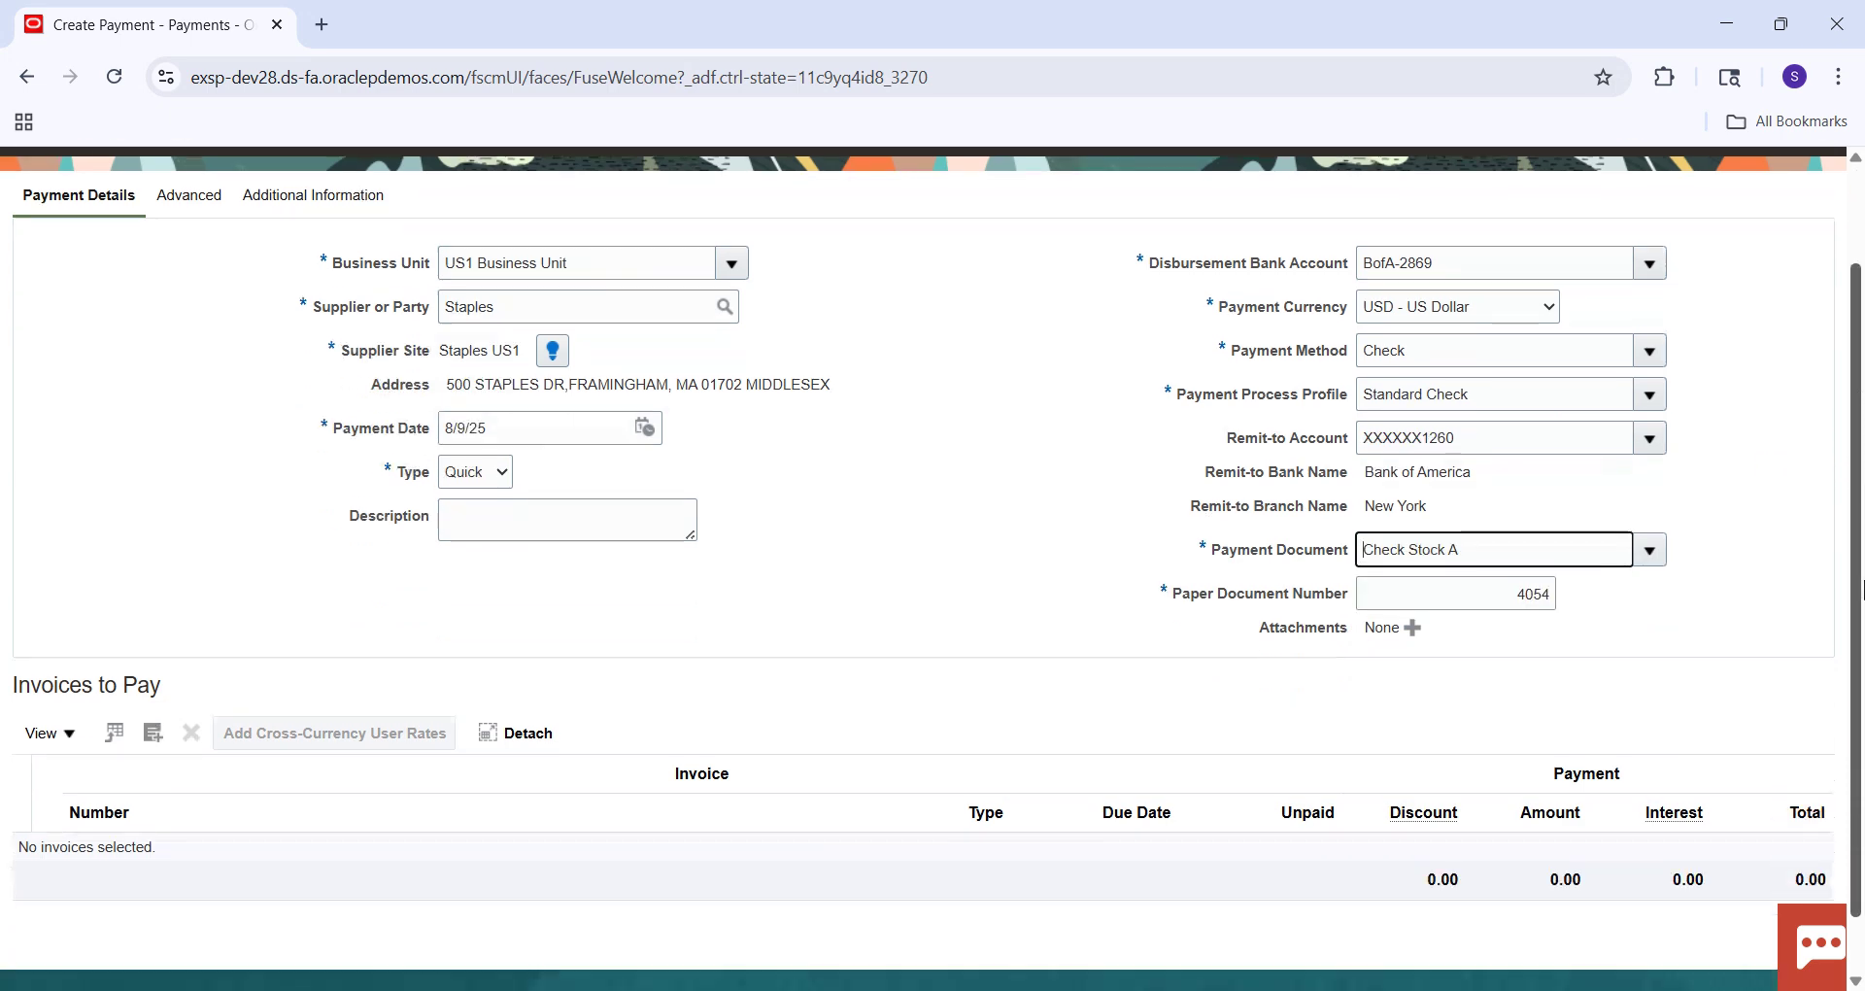
# Add invoice 8006 to the payment and save the 657.00 USD payment to Staples.
pyautogui.click(153, 669)
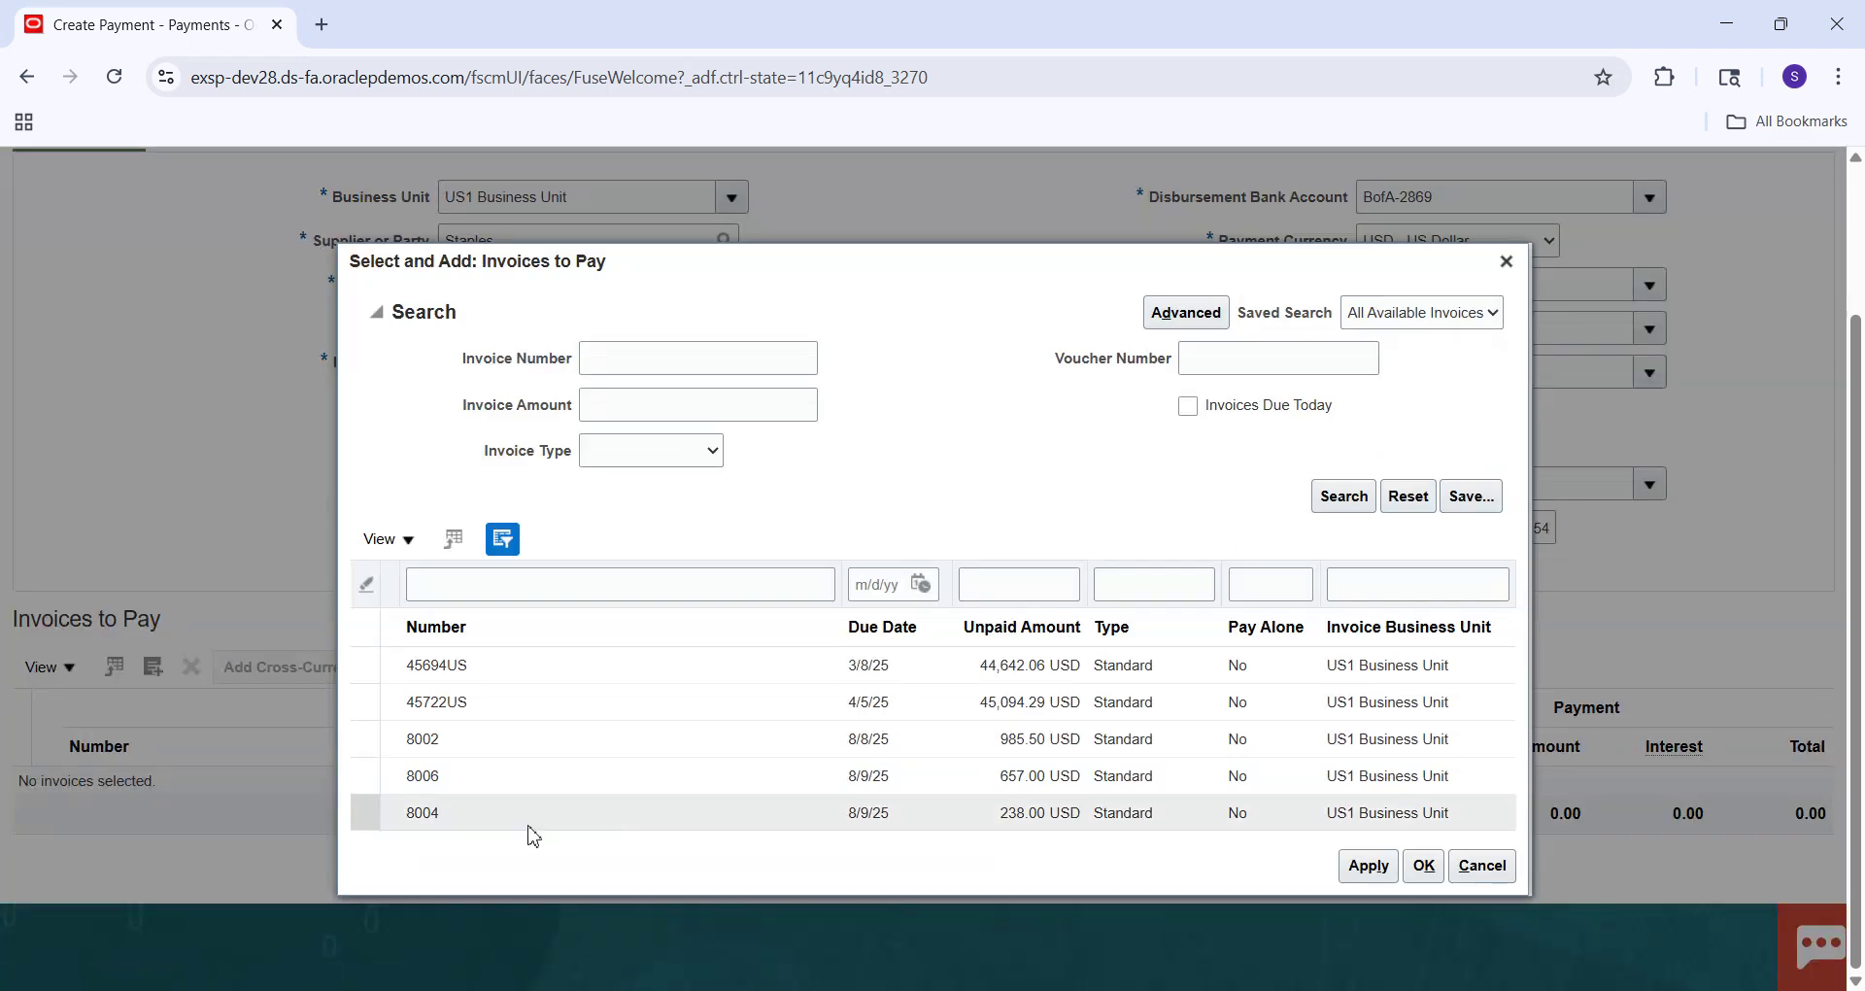
pyautogui.click(485, 784)
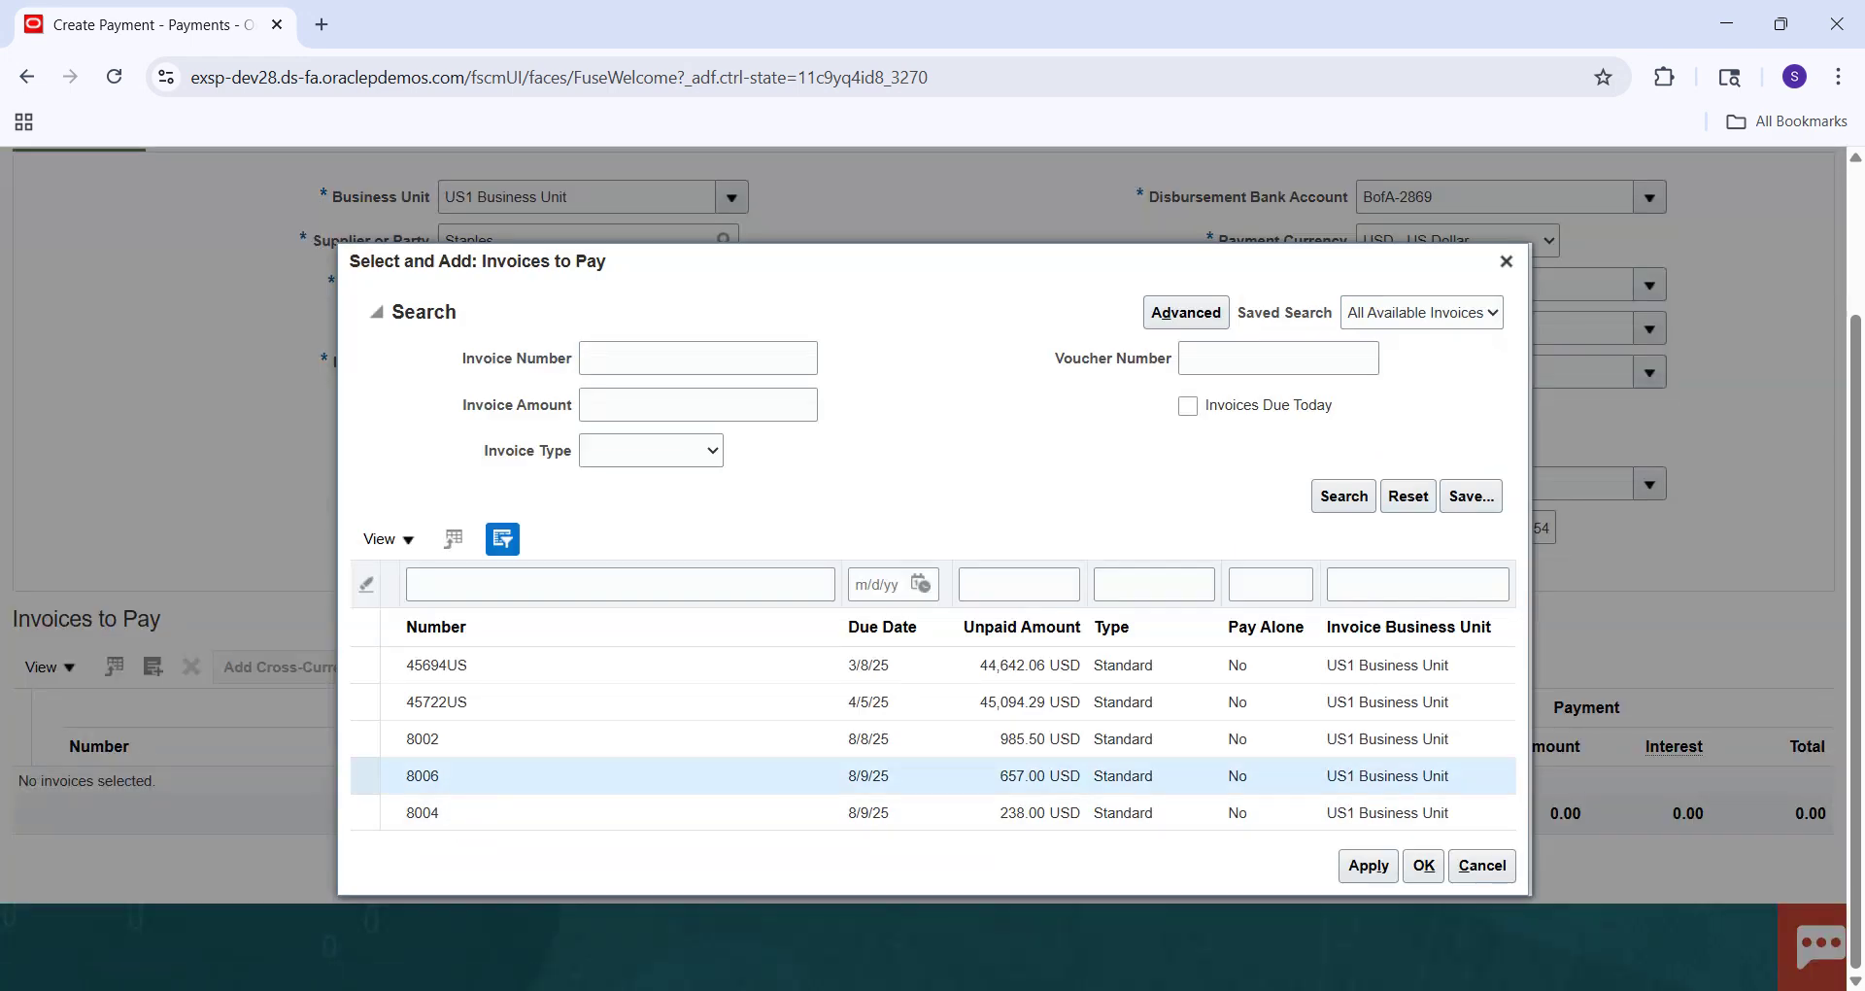
pyautogui.click(1368, 866)
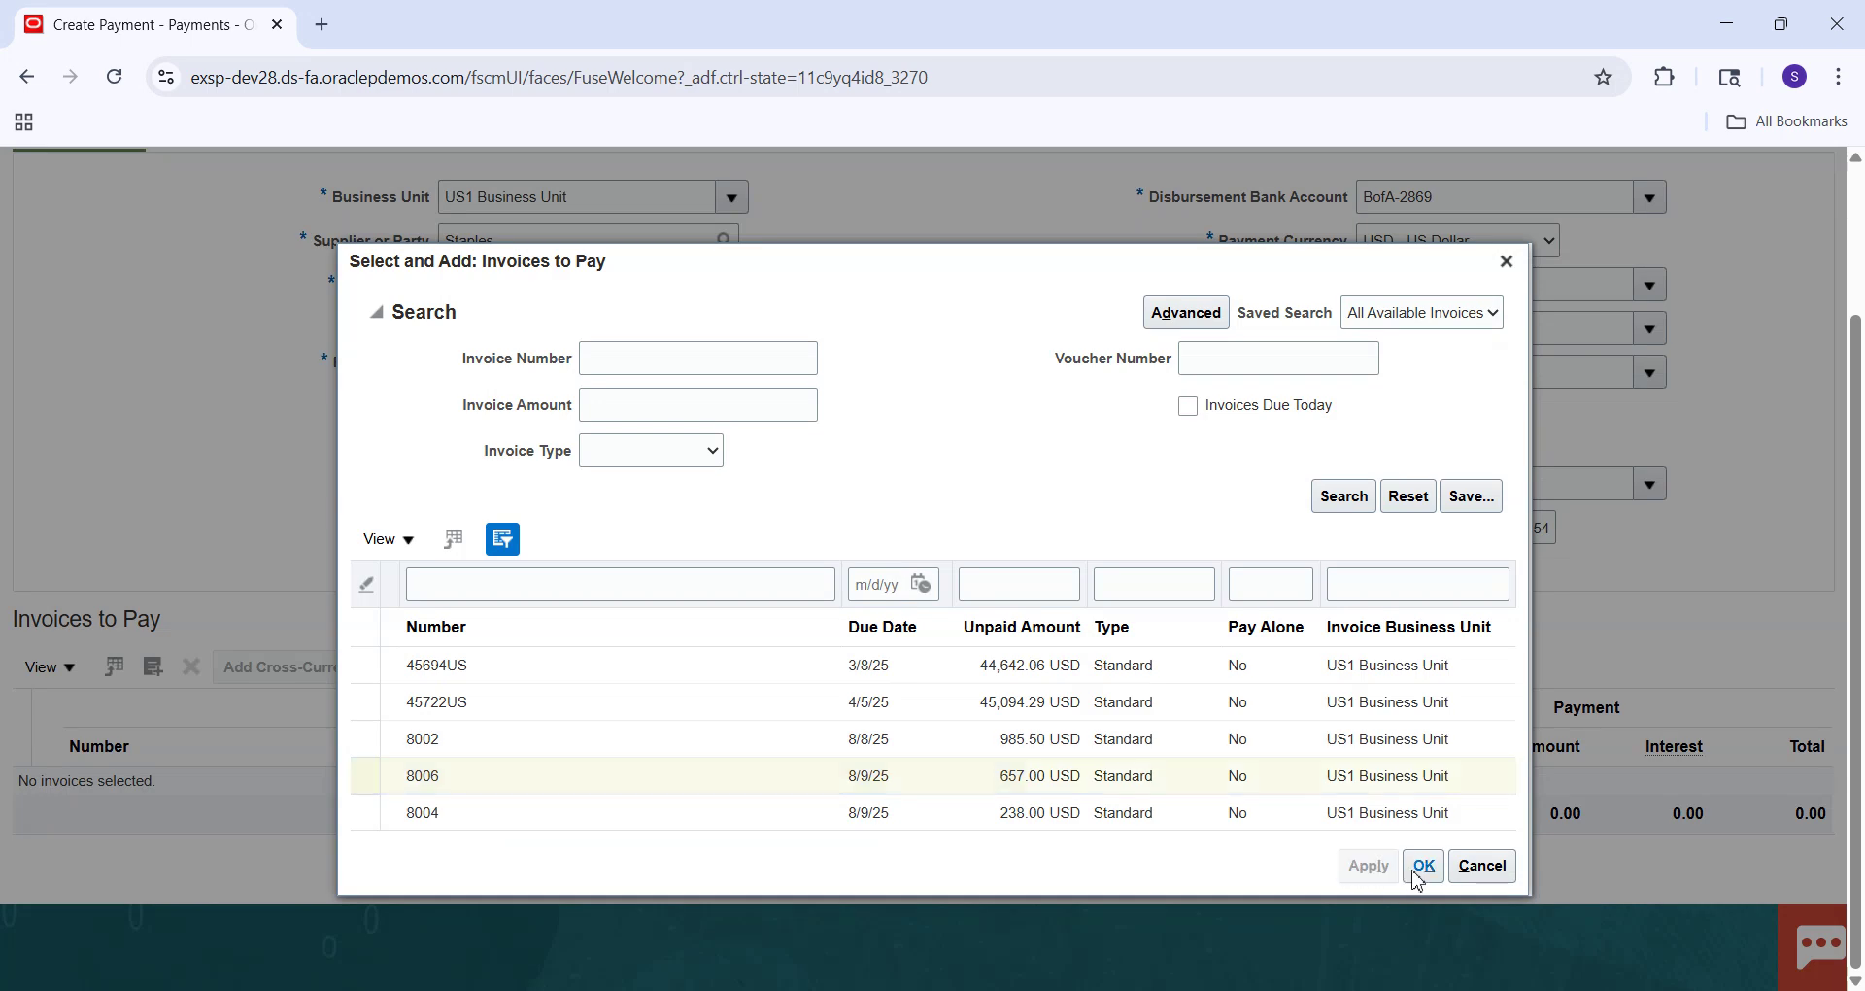
pyautogui.click(1426, 851)
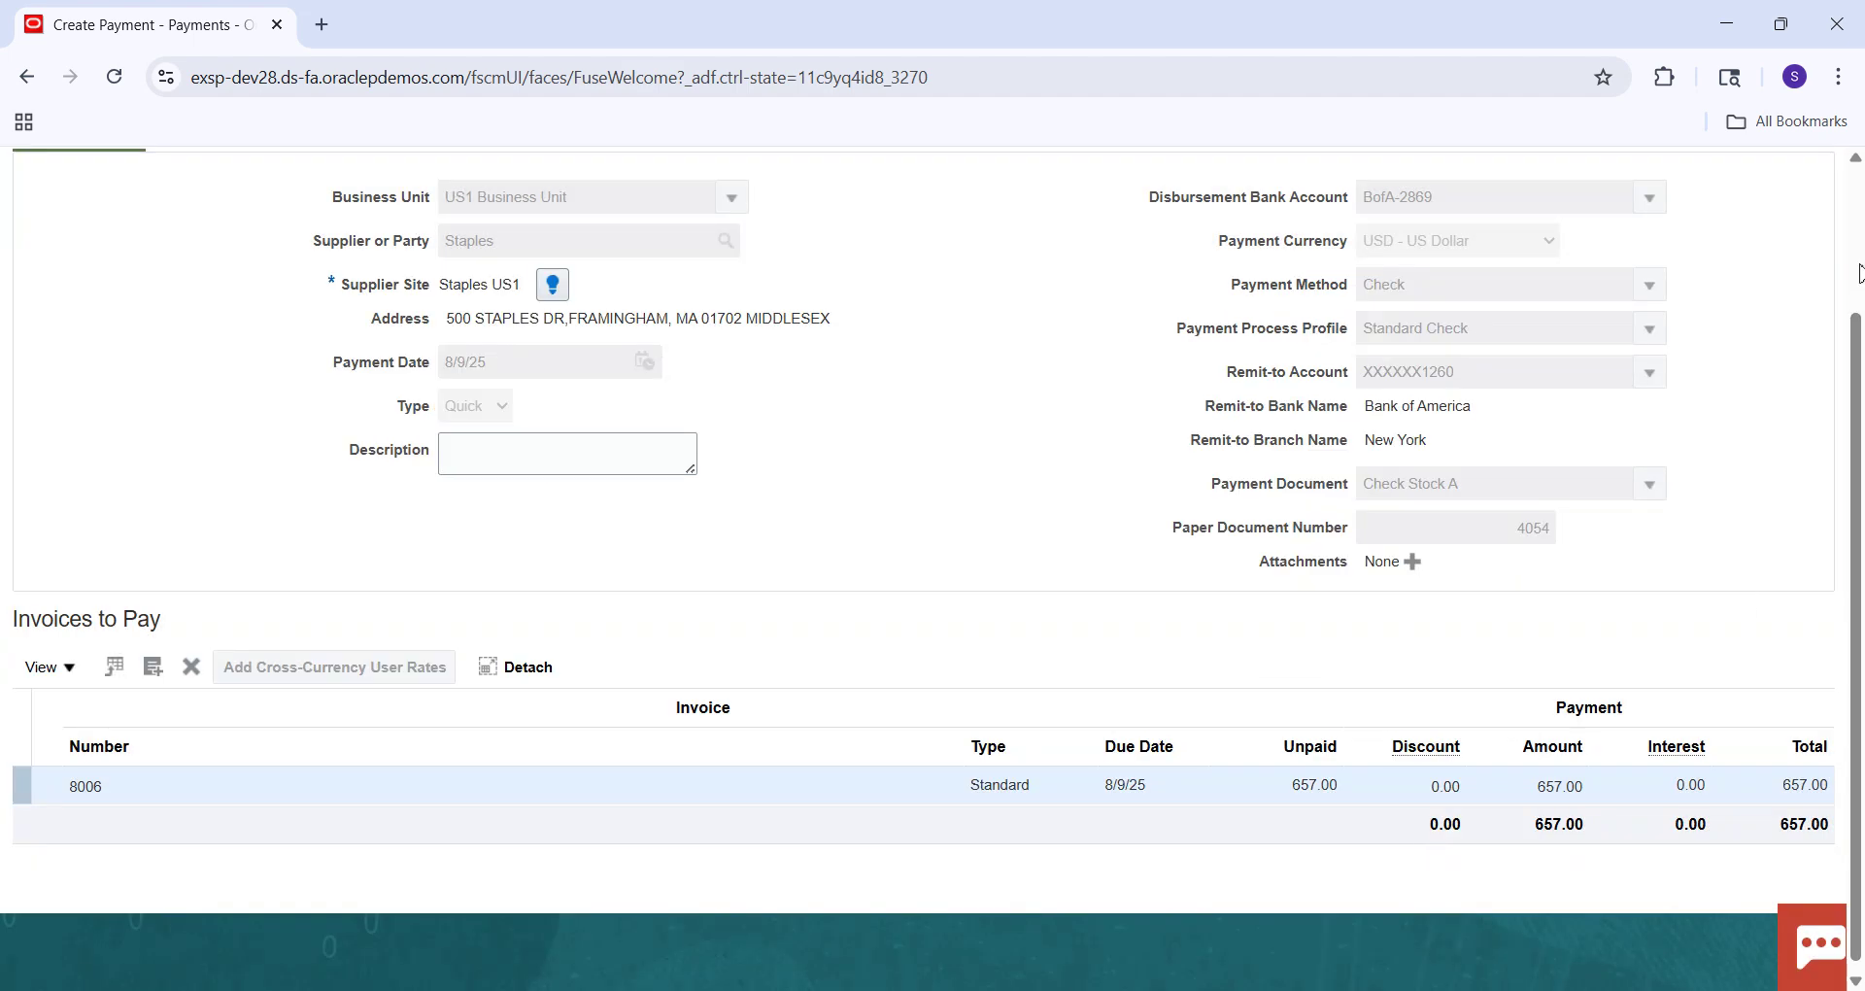
pyautogui.click(1859, 277)
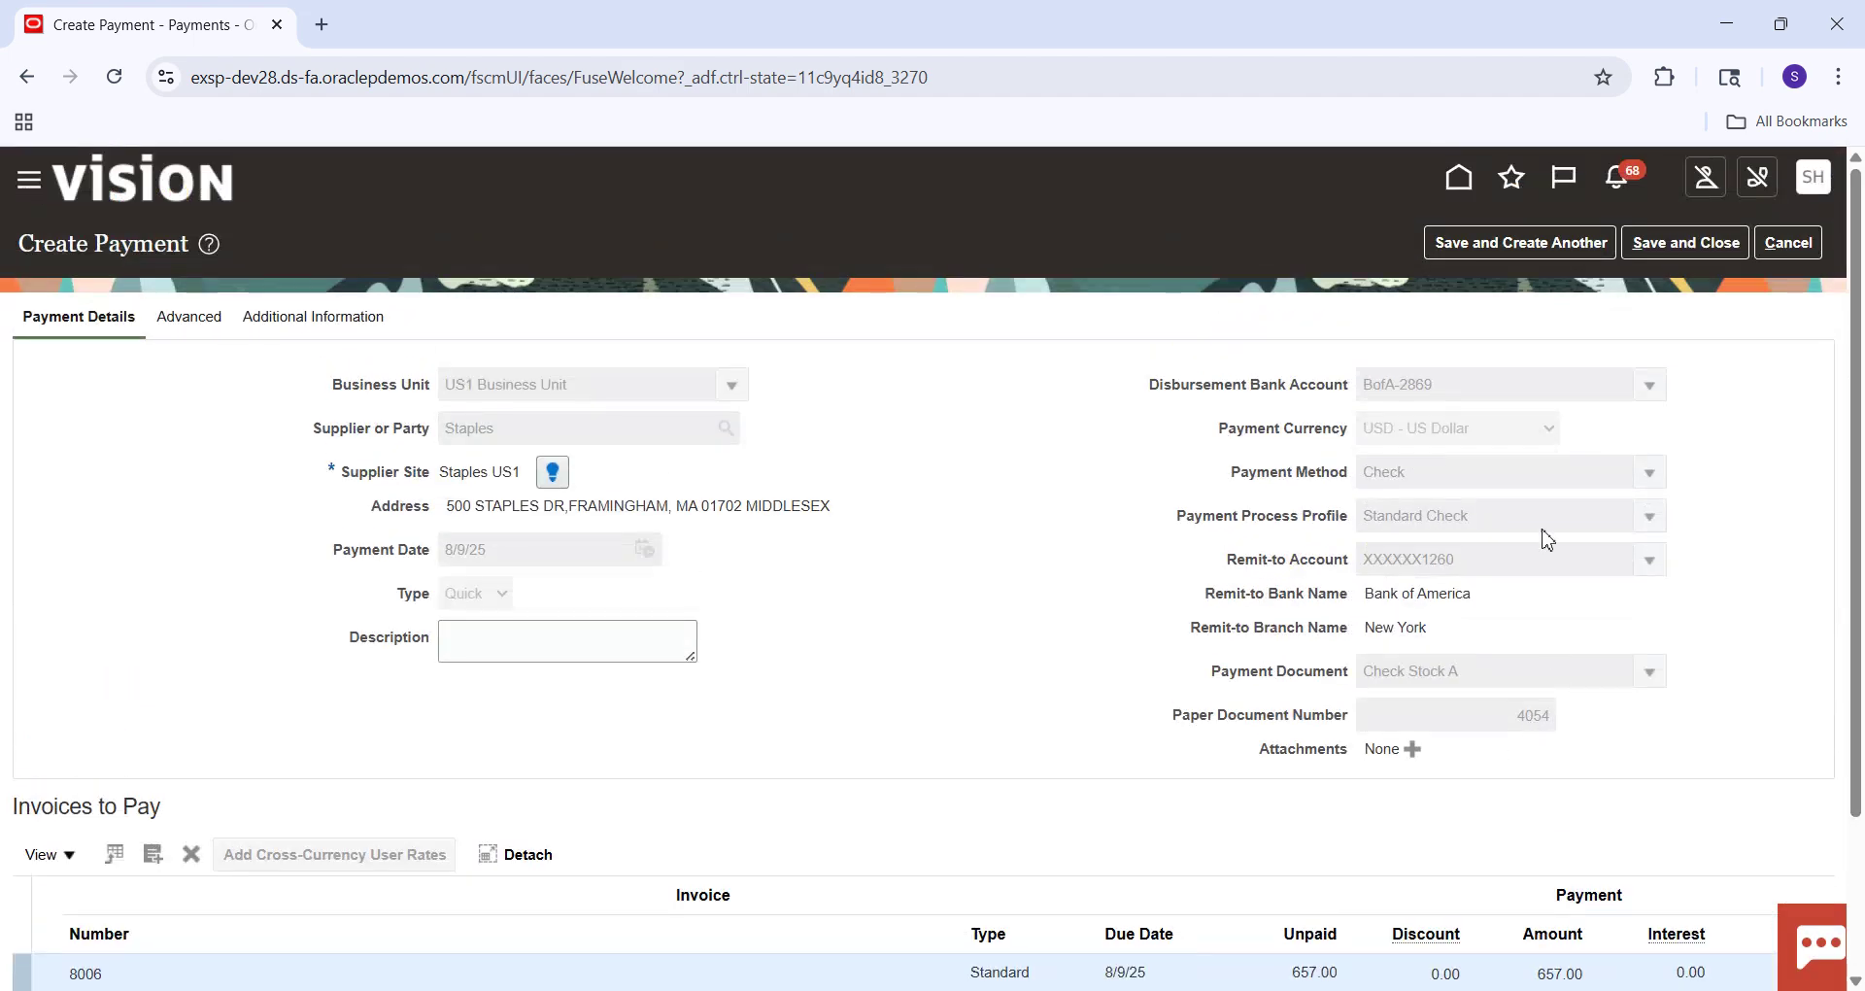
pyautogui.click(1694, 246)
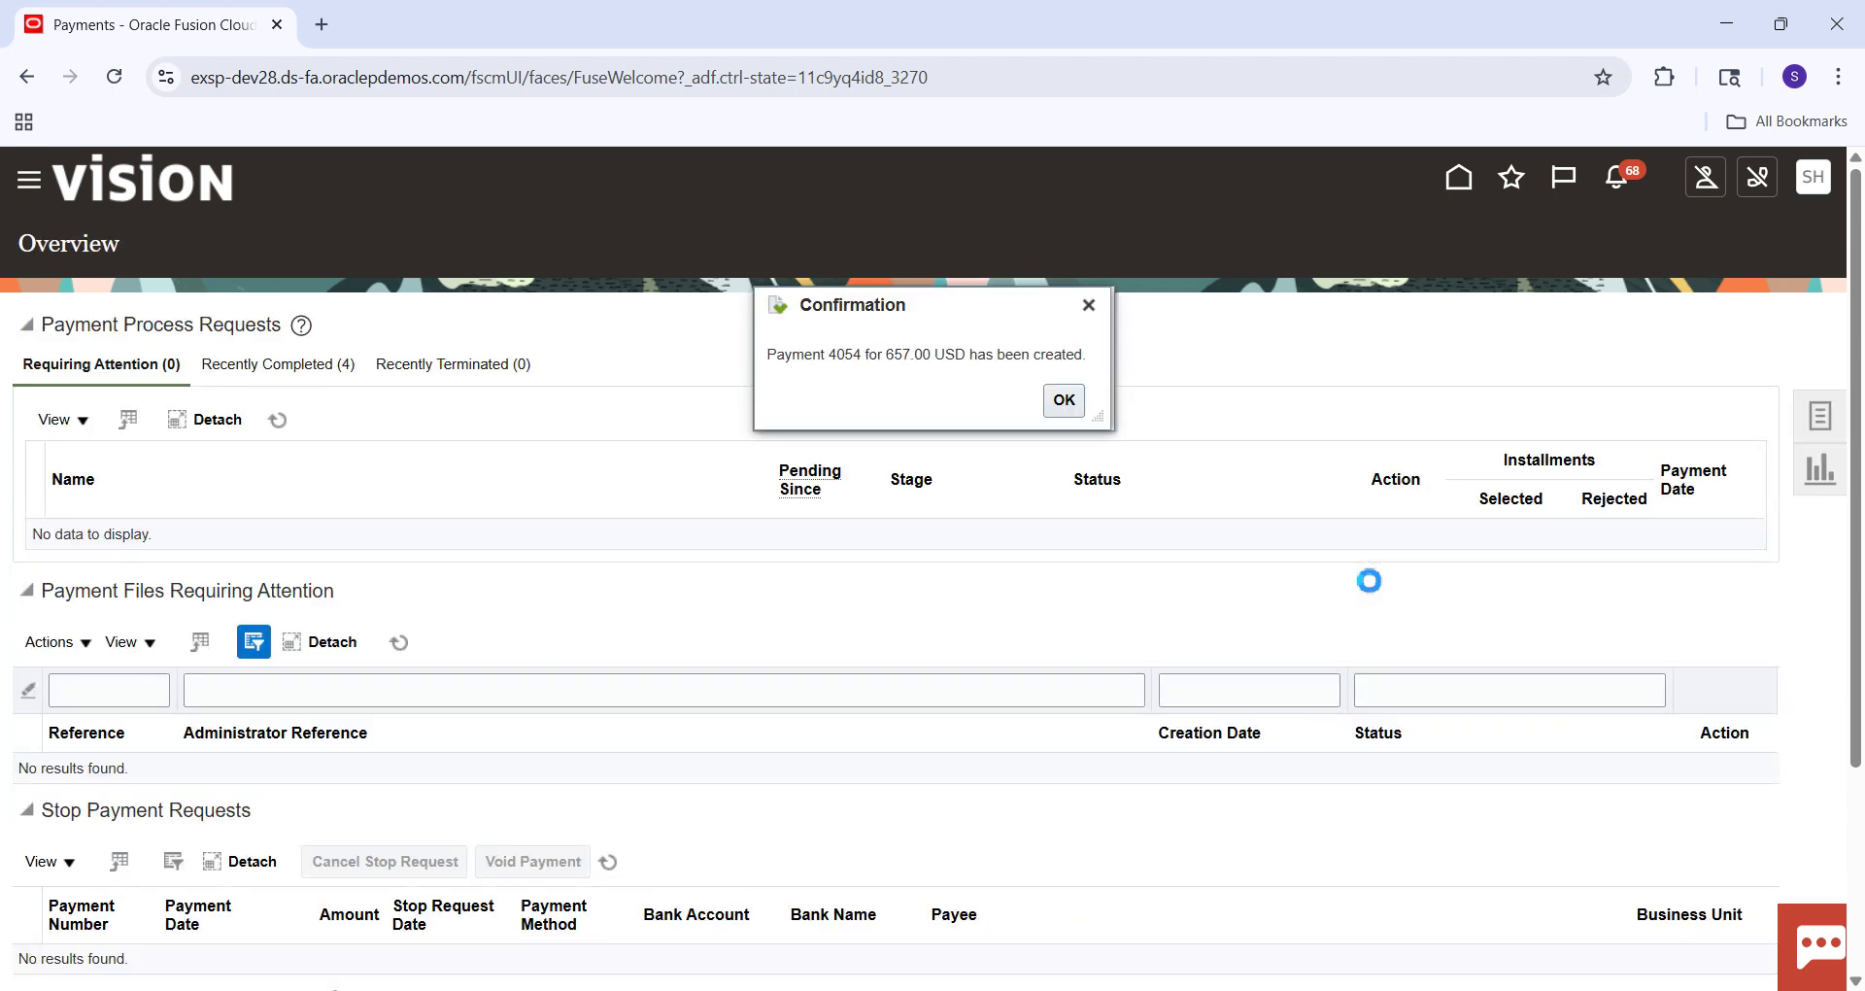
# Dismiss the confirmation, search Manage Payments for payment 4054, and open its details.
pyautogui.click(1065, 400)
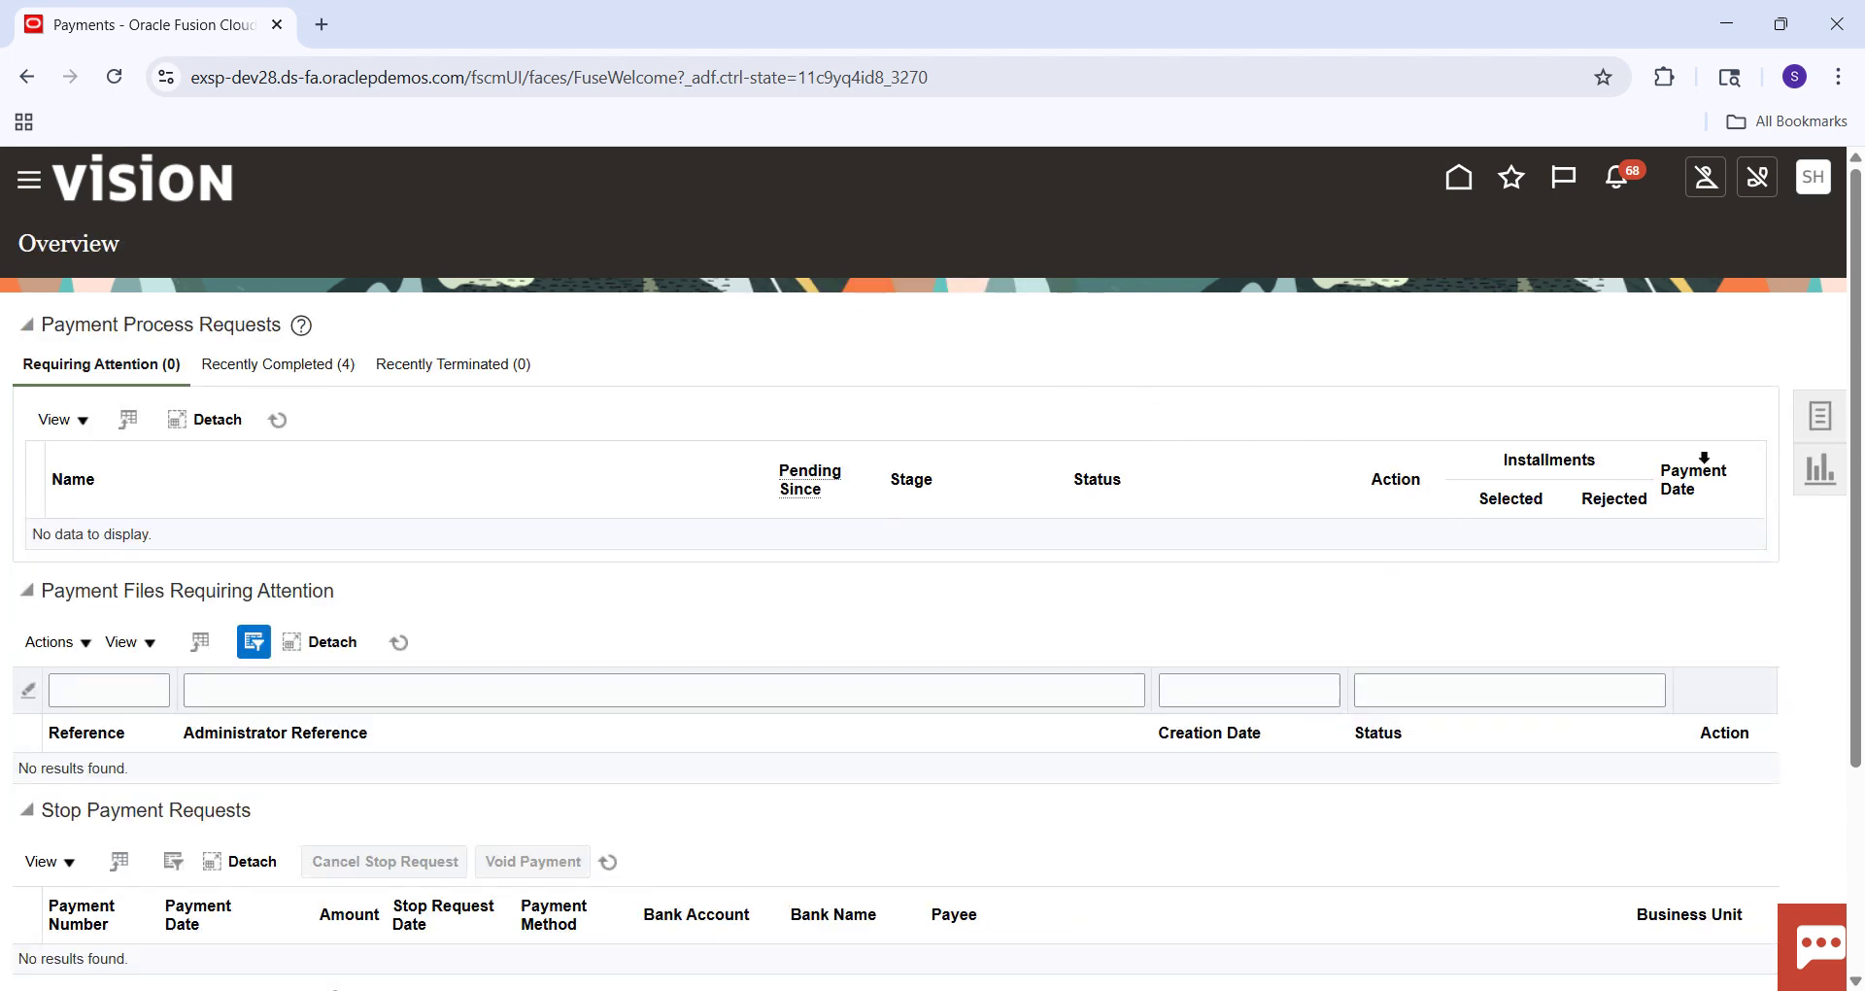
pyautogui.click(1822, 427)
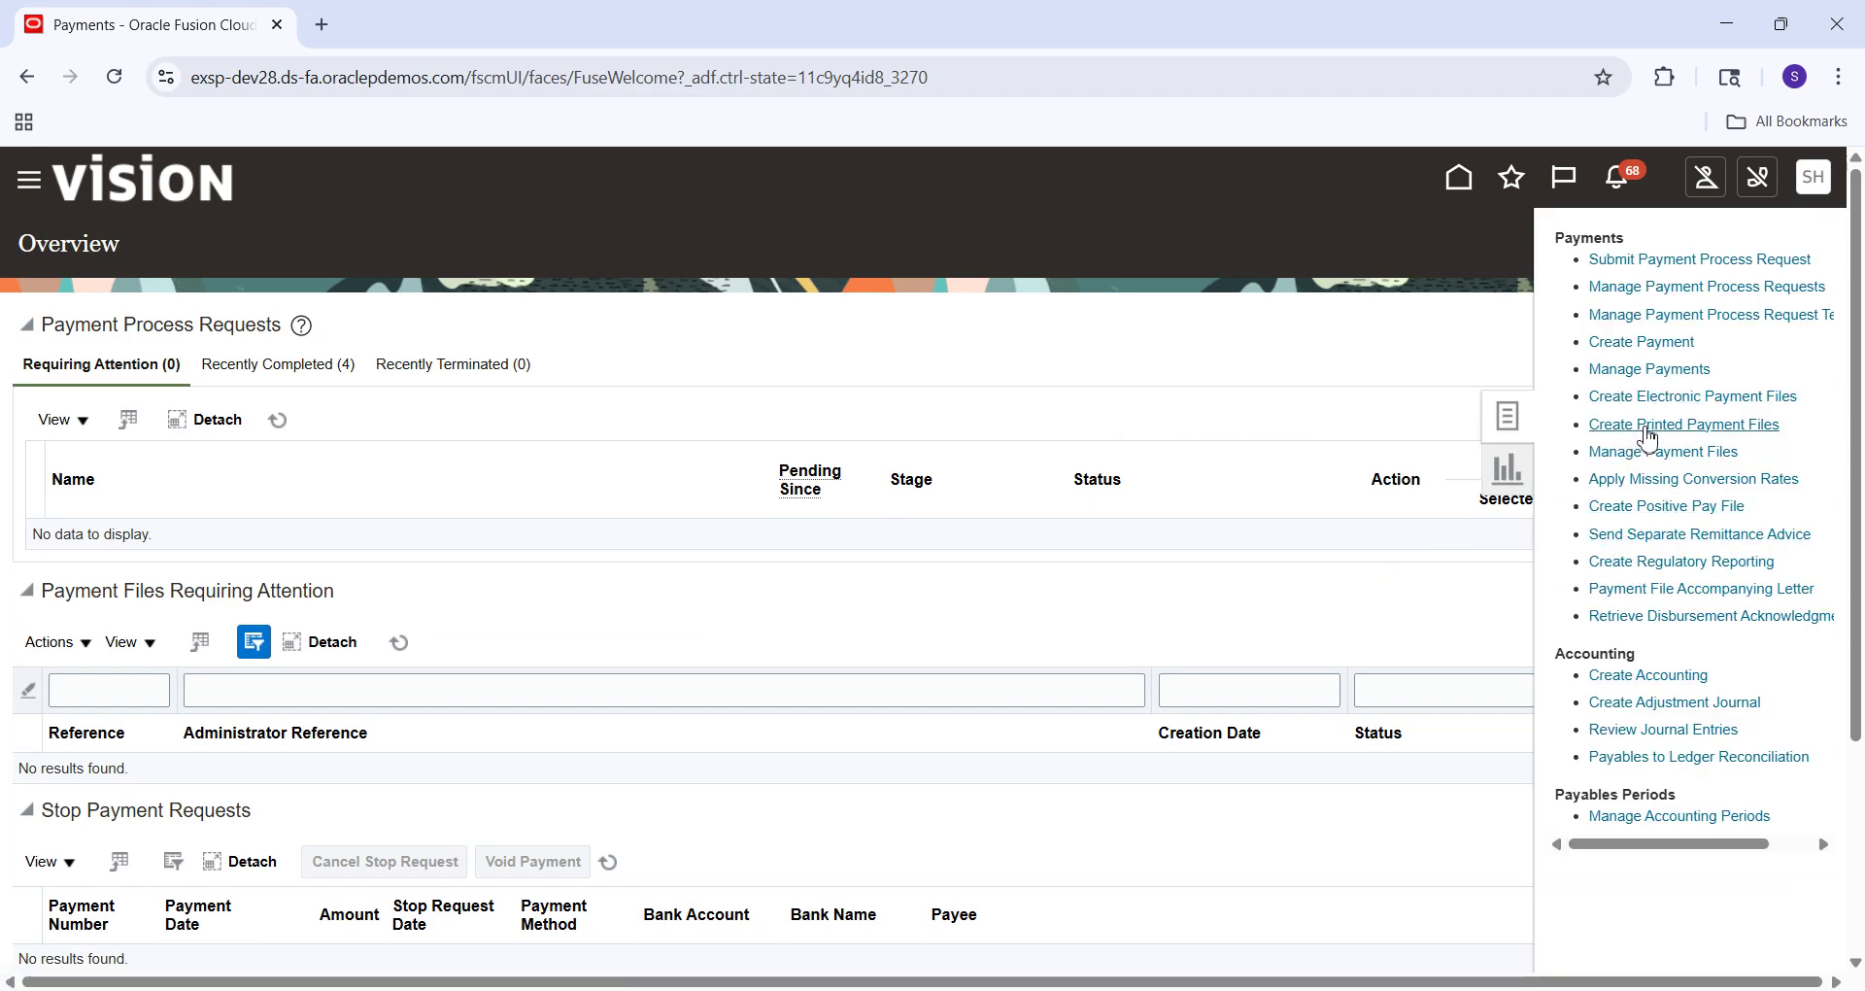
pyautogui.click(1643, 369)
pyautogui.click(467, 484)
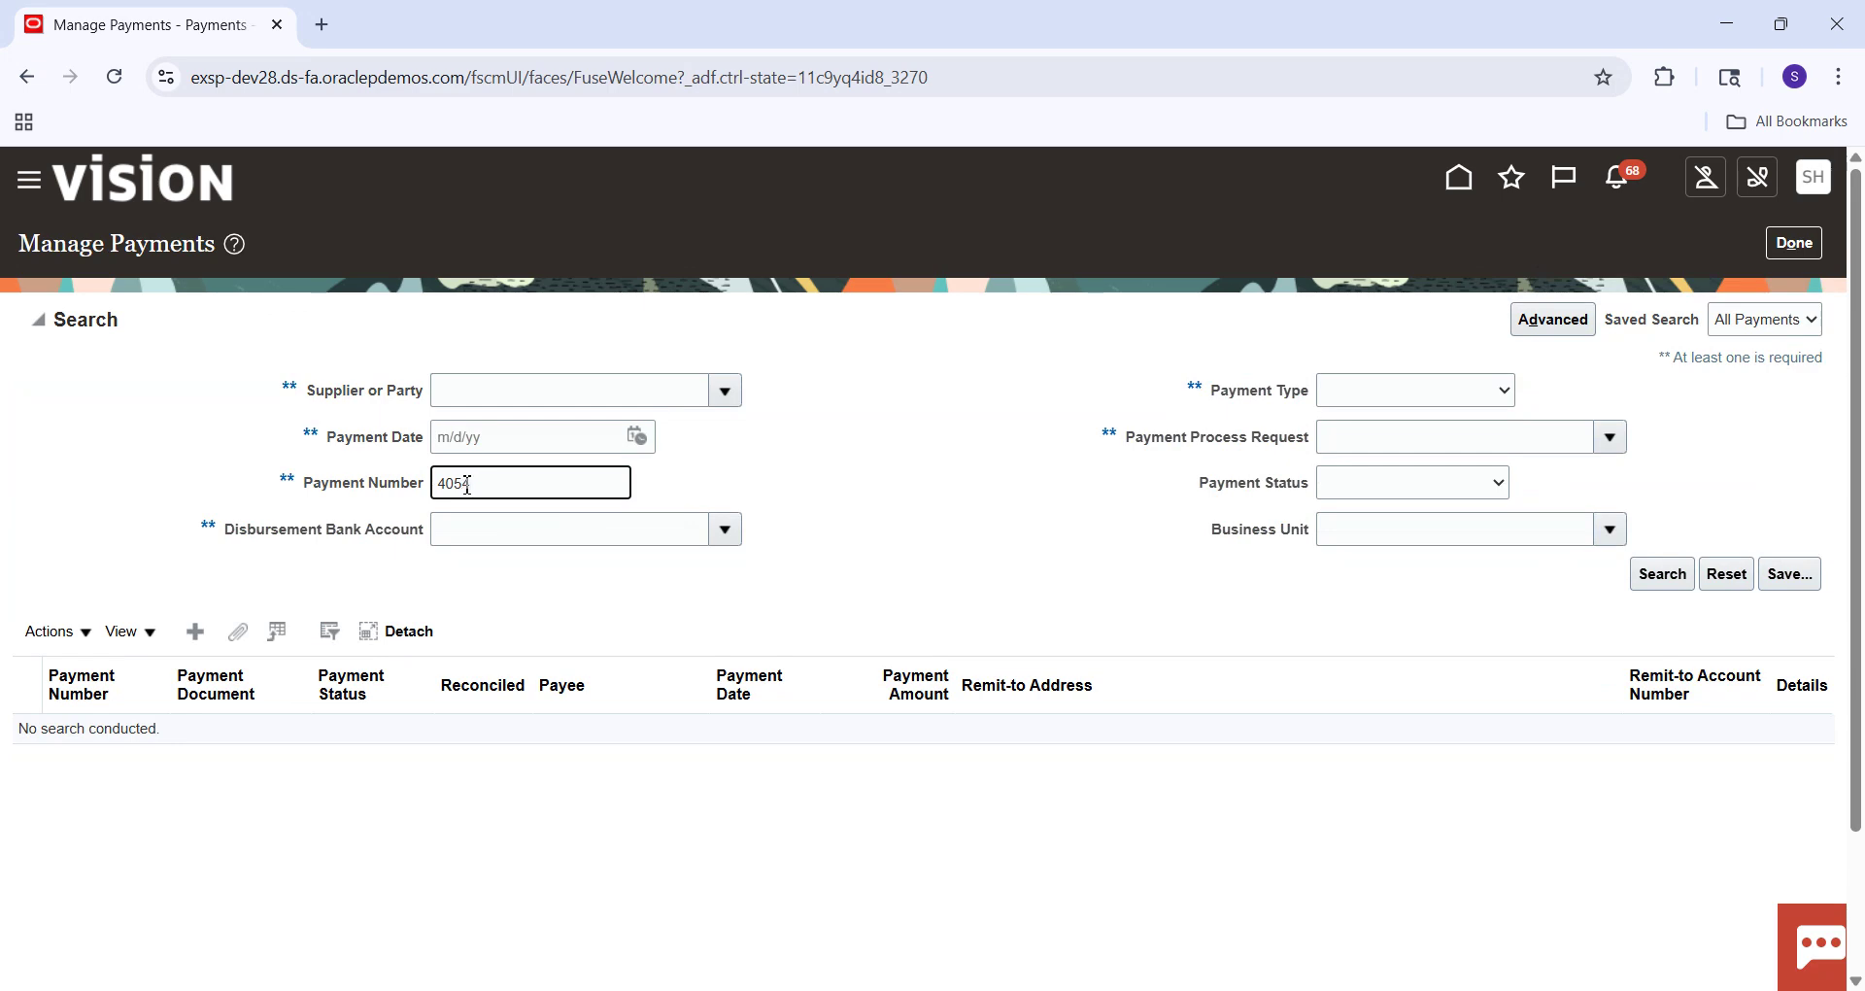
pyautogui.press('Return')
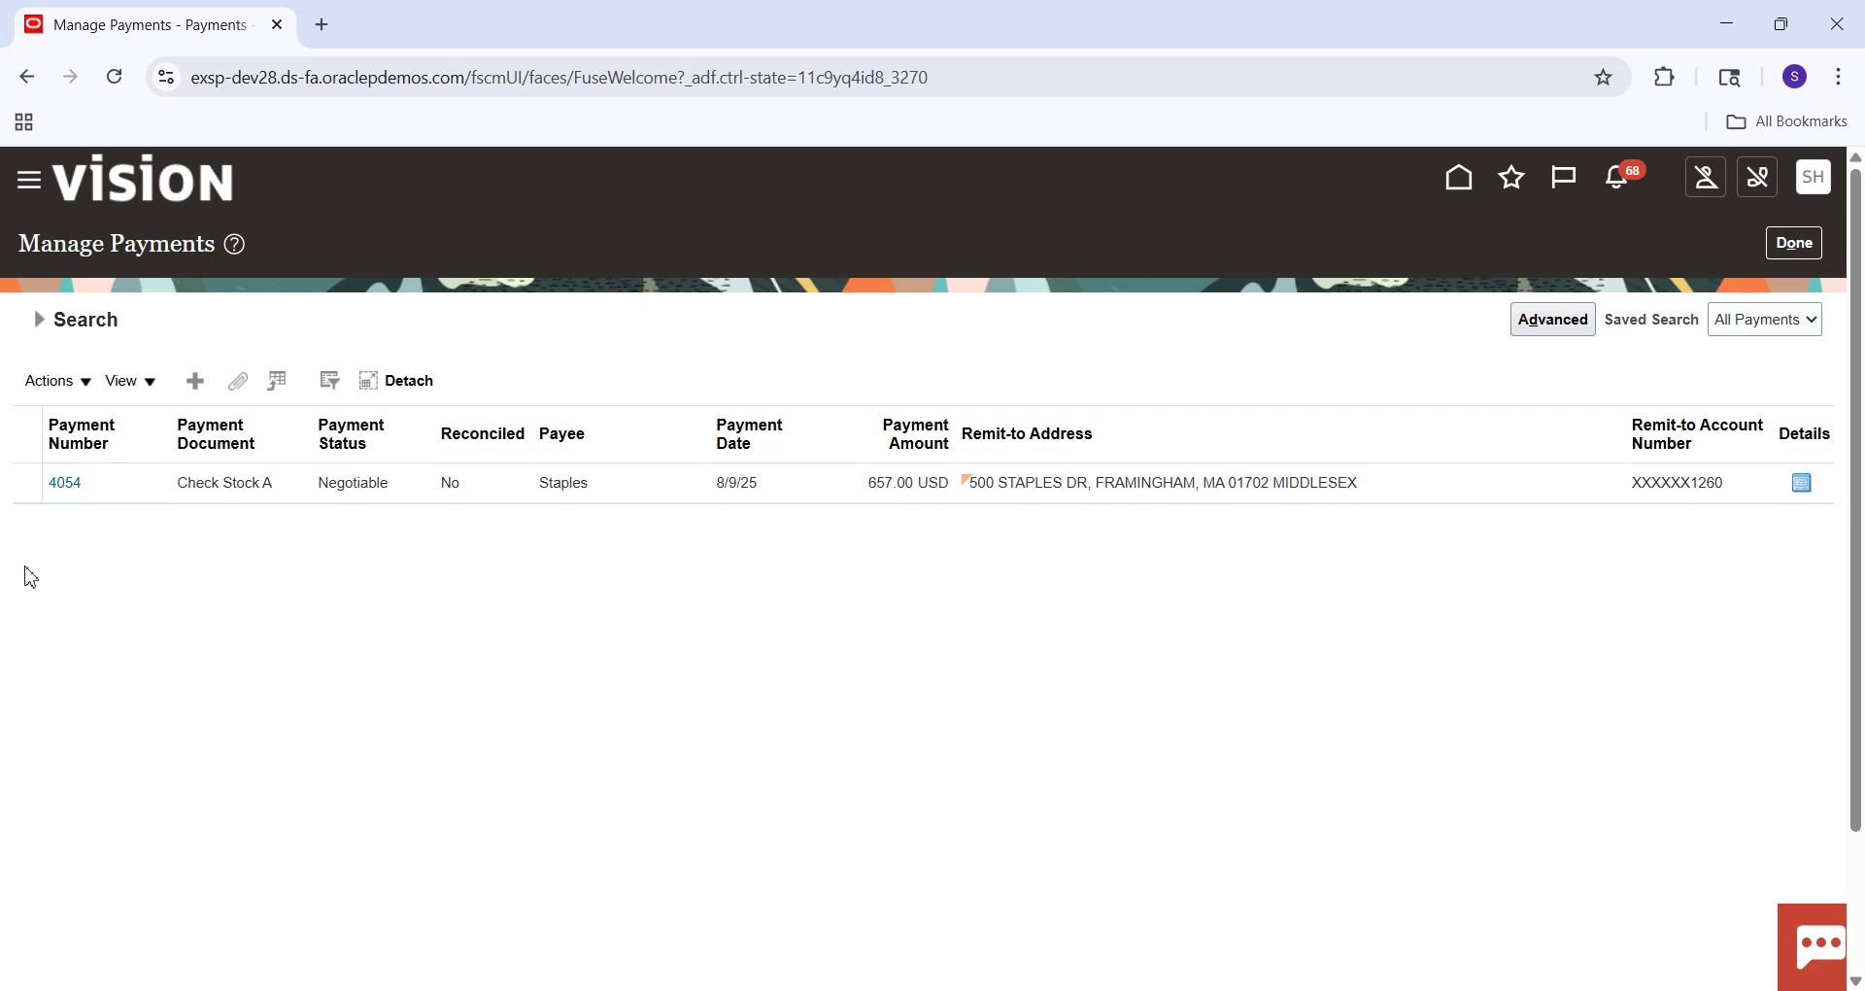
pyautogui.click(71, 480)
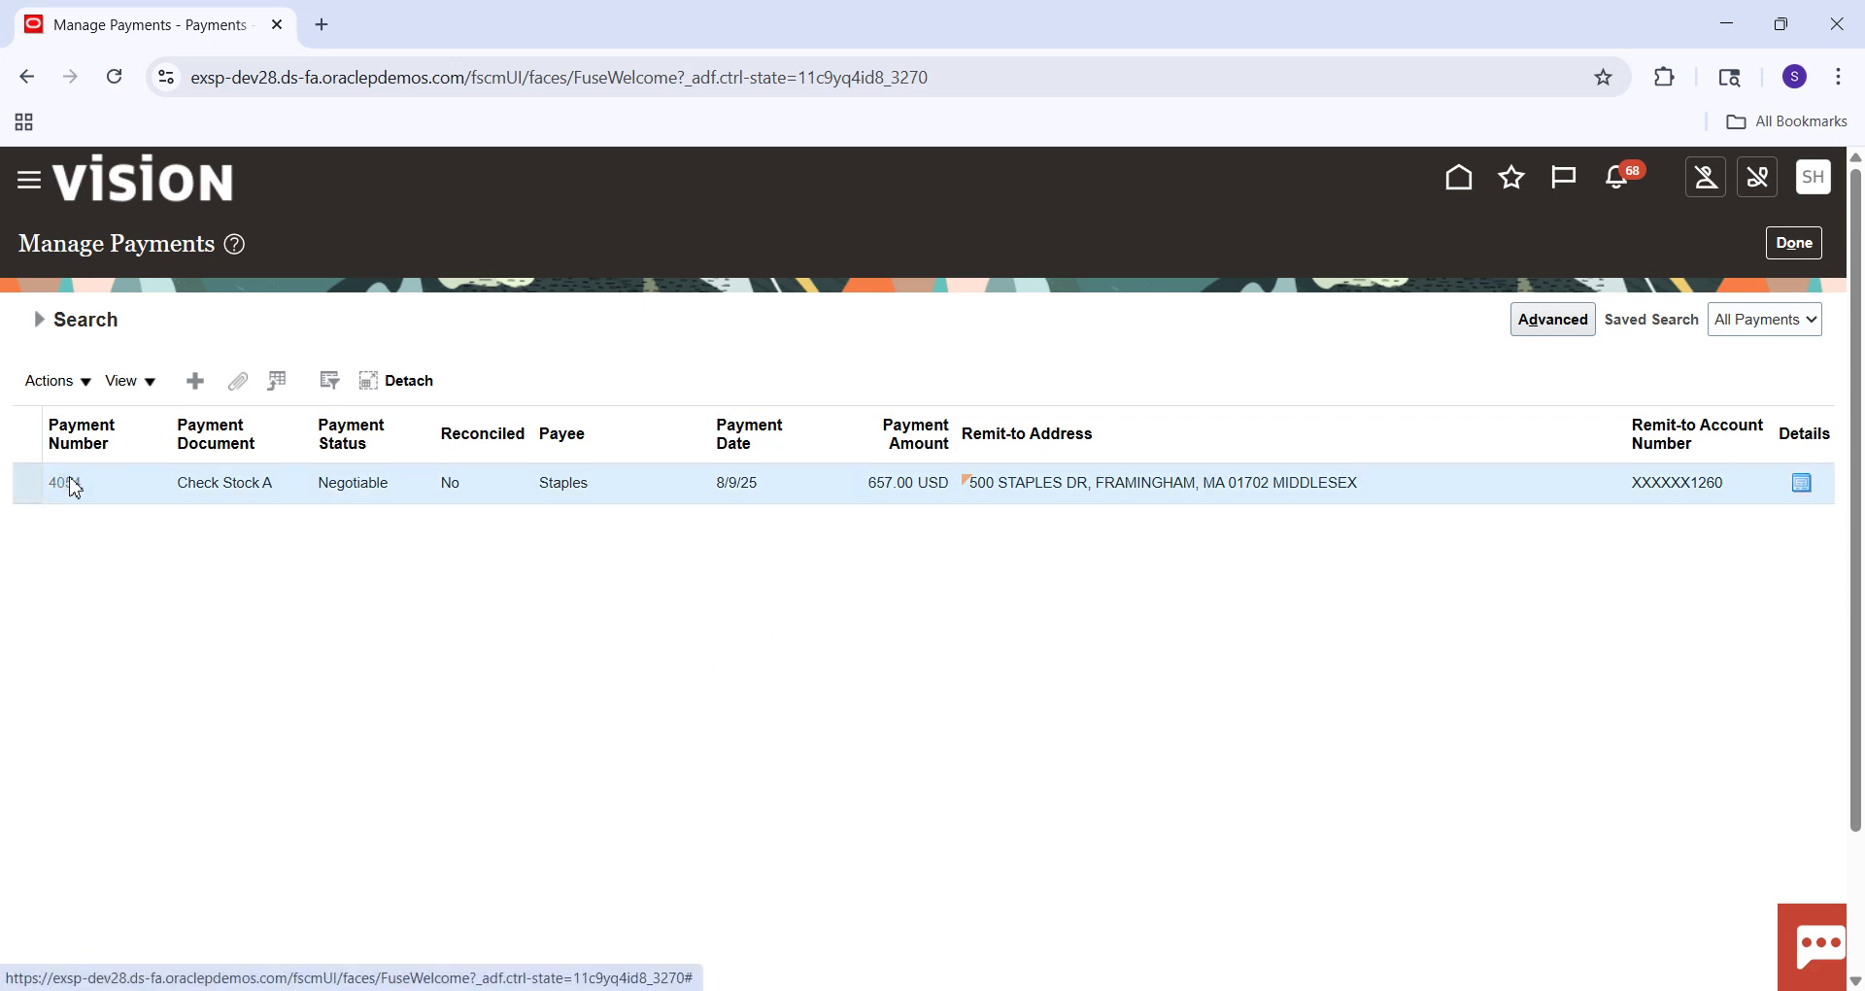
# Post payment 4054 to the ledger and view its accounting, checking line 2's account.
pyautogui.click(1735, 247)
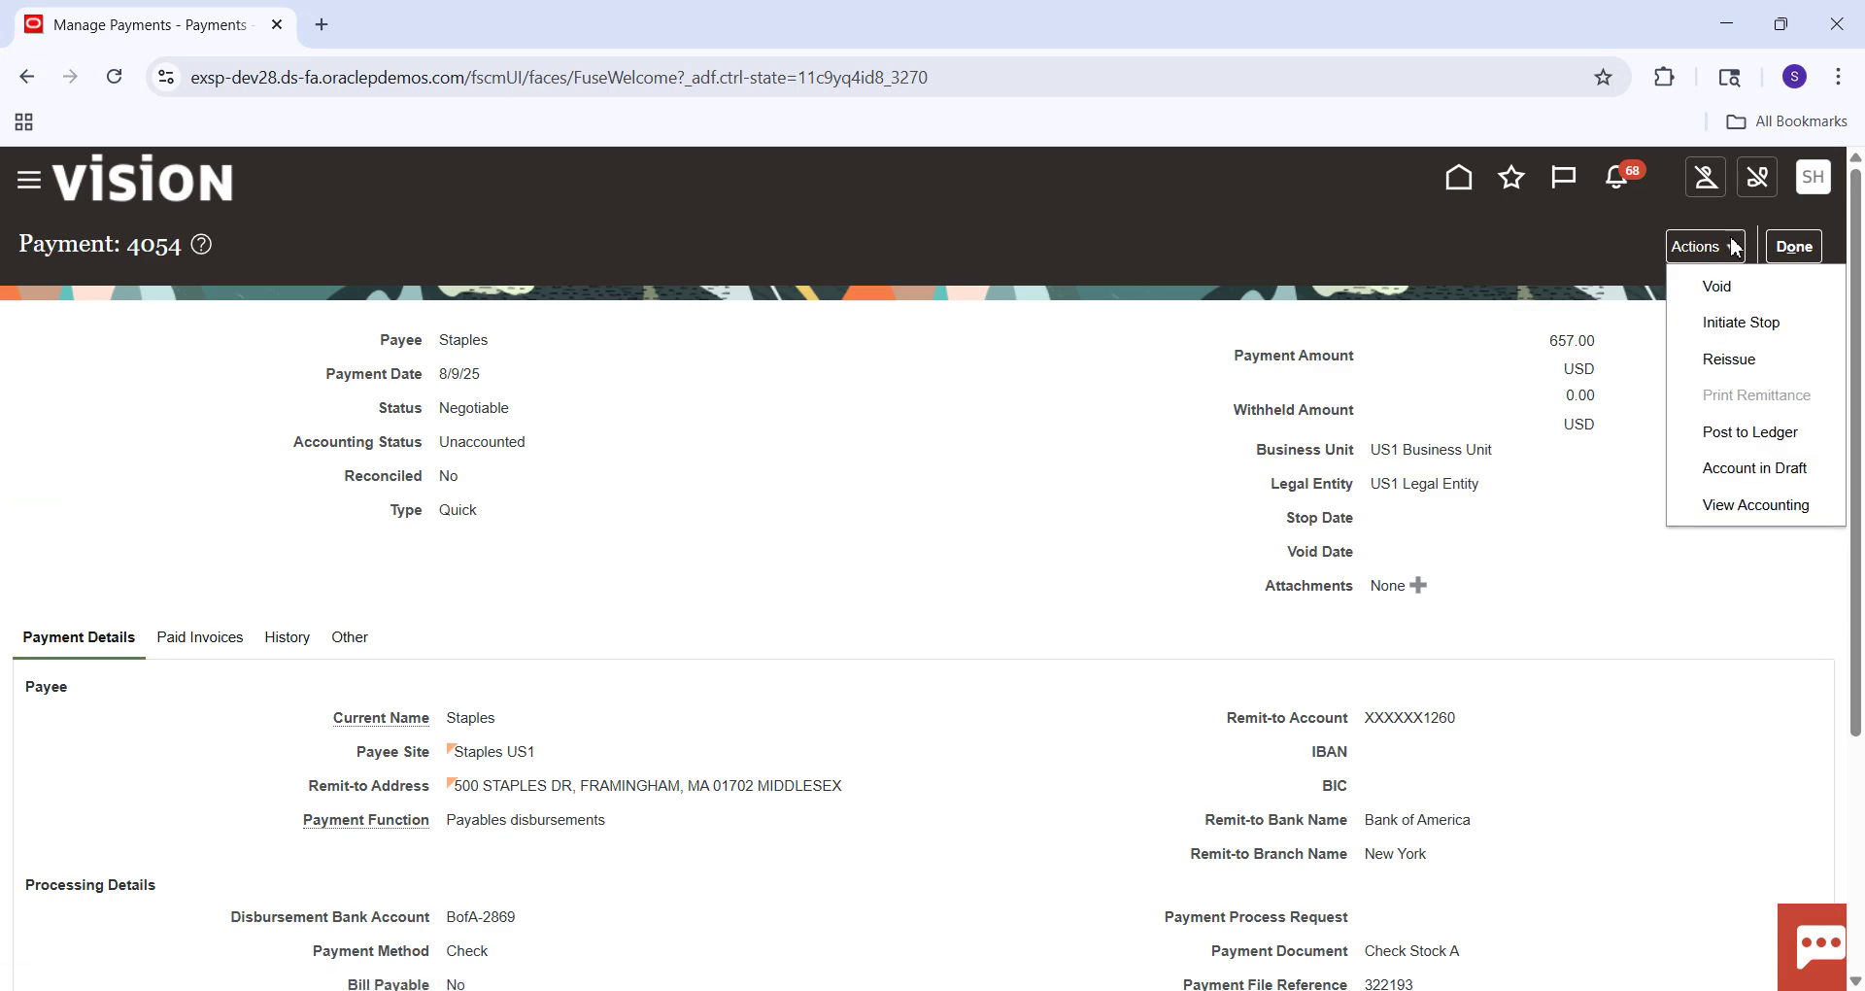
pyautogui.click(1751, 433)
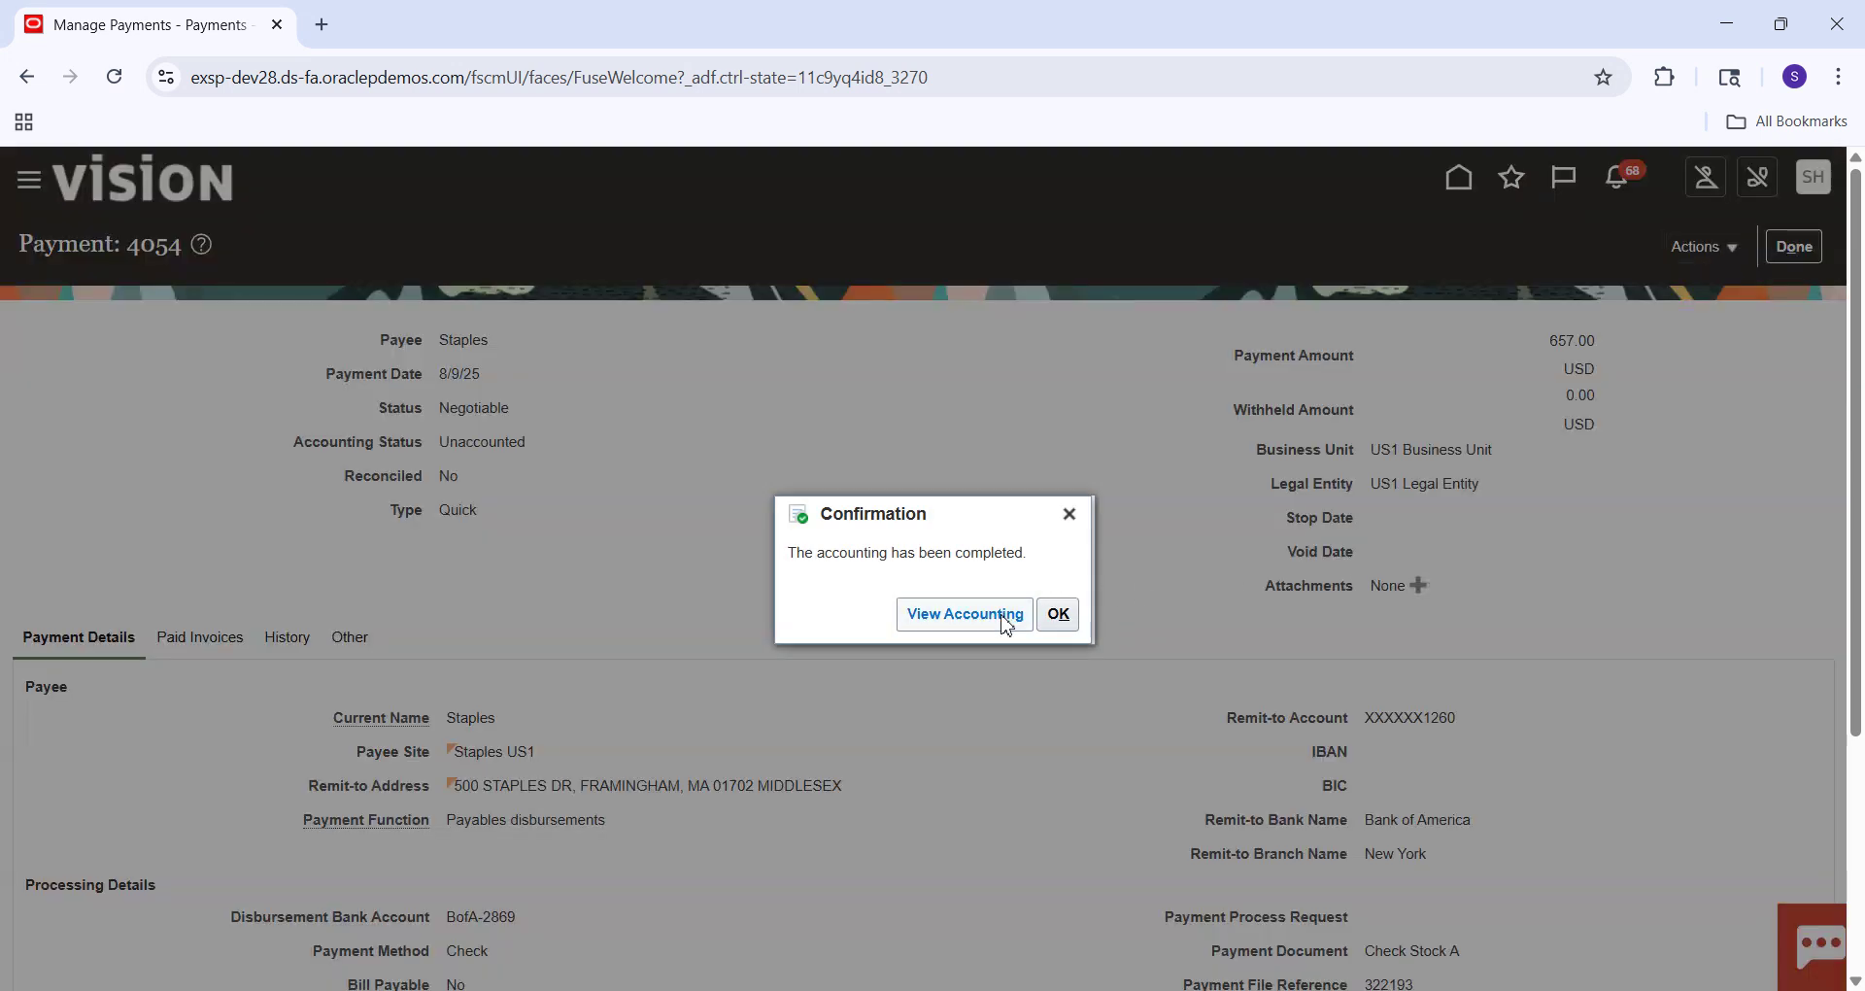
pyautogui.click(1005, 622)
pyautogui.moveTo(869, 723)
pyautogui.mouseDown()
pyautogui.moveTo(1174, 720)
pyautogui.moveTo(867, 750)
pyautogui.mouseUp()
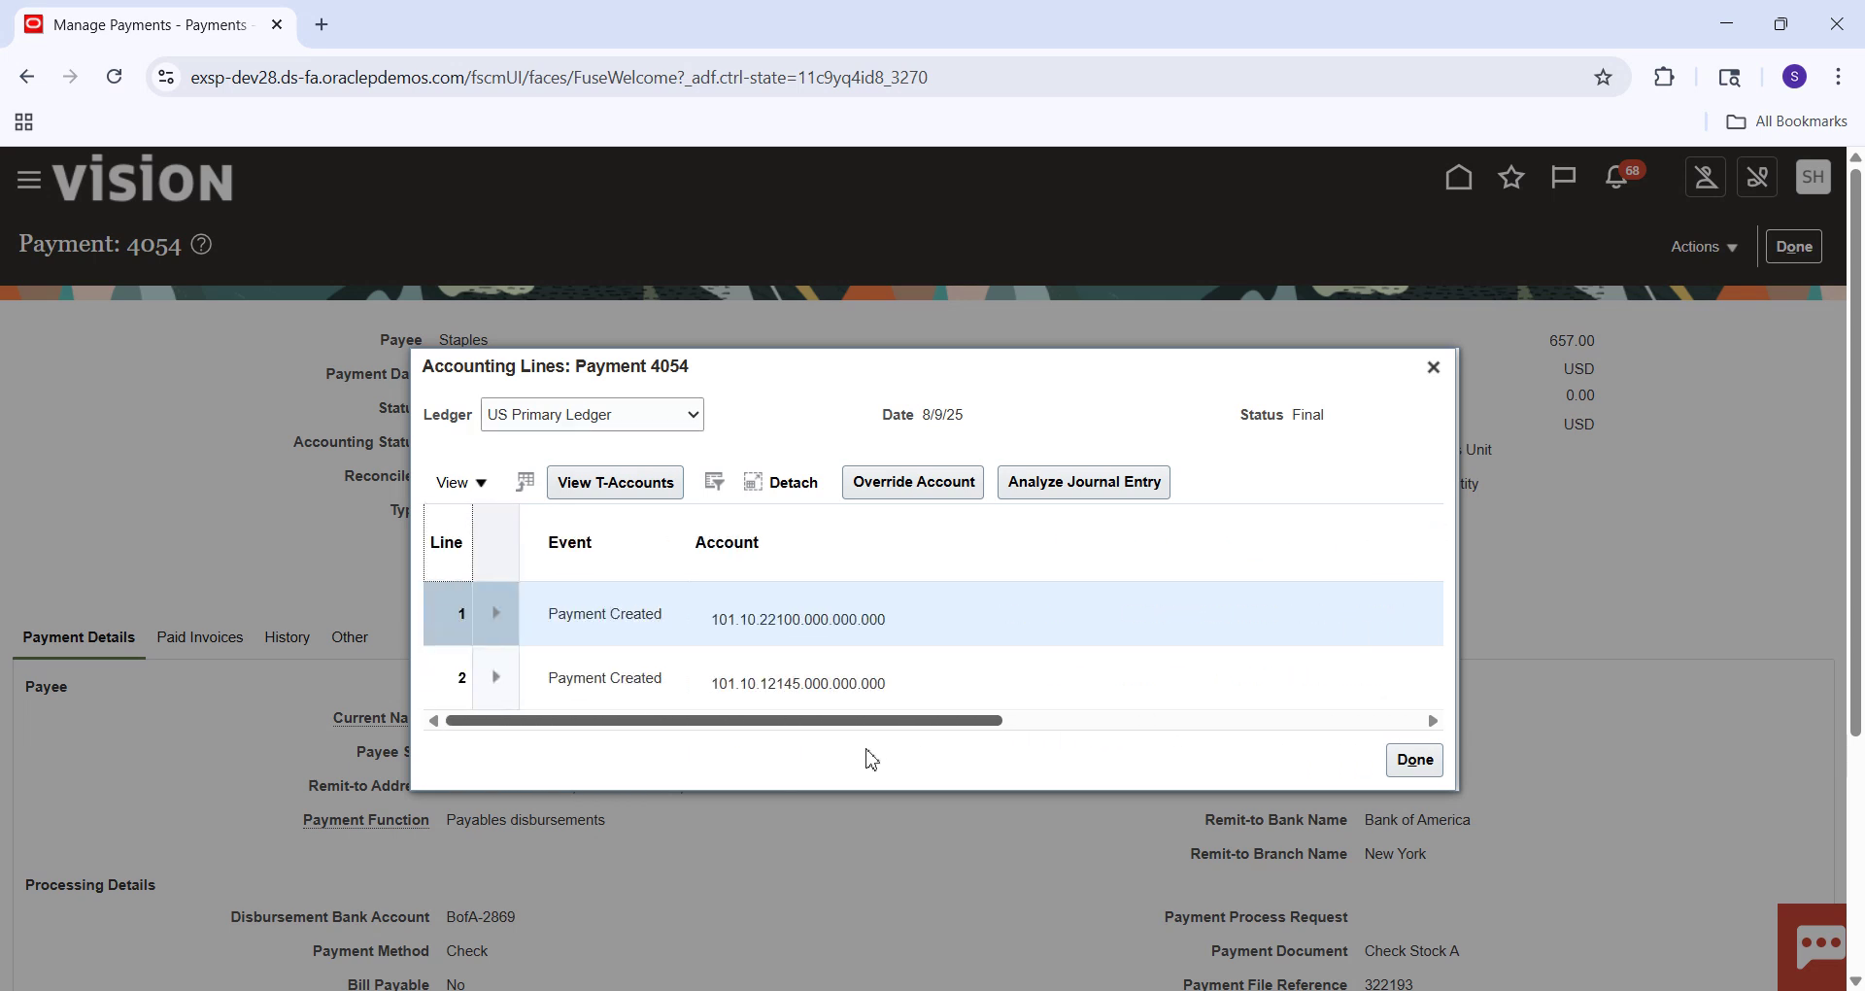
pyautogui.moveTo(886, 685); pyautogui.dragTo(736, 685)
pyautogui.click(913, 783)
# Confirm line 1's account is 22100 Accounts Payables, then close back to Manage Payments.
pyautogui.moveTo(832, 691)
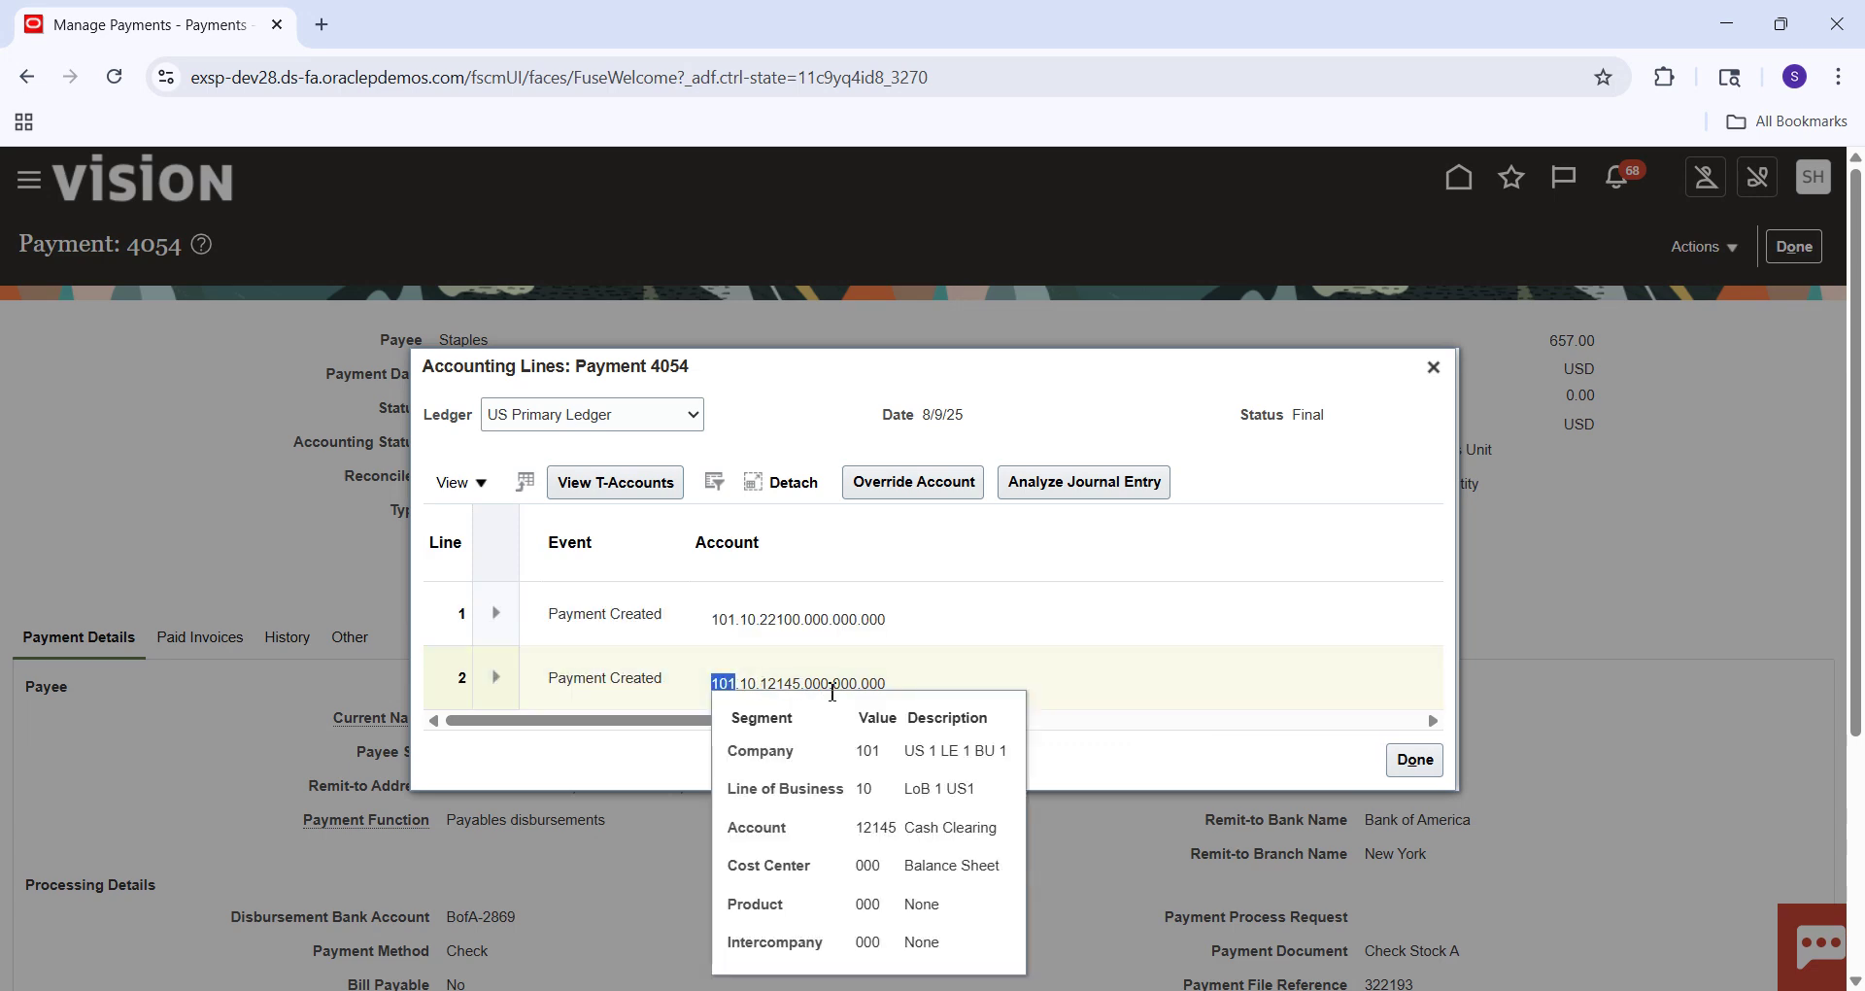
pyautogui.click(934, 625)
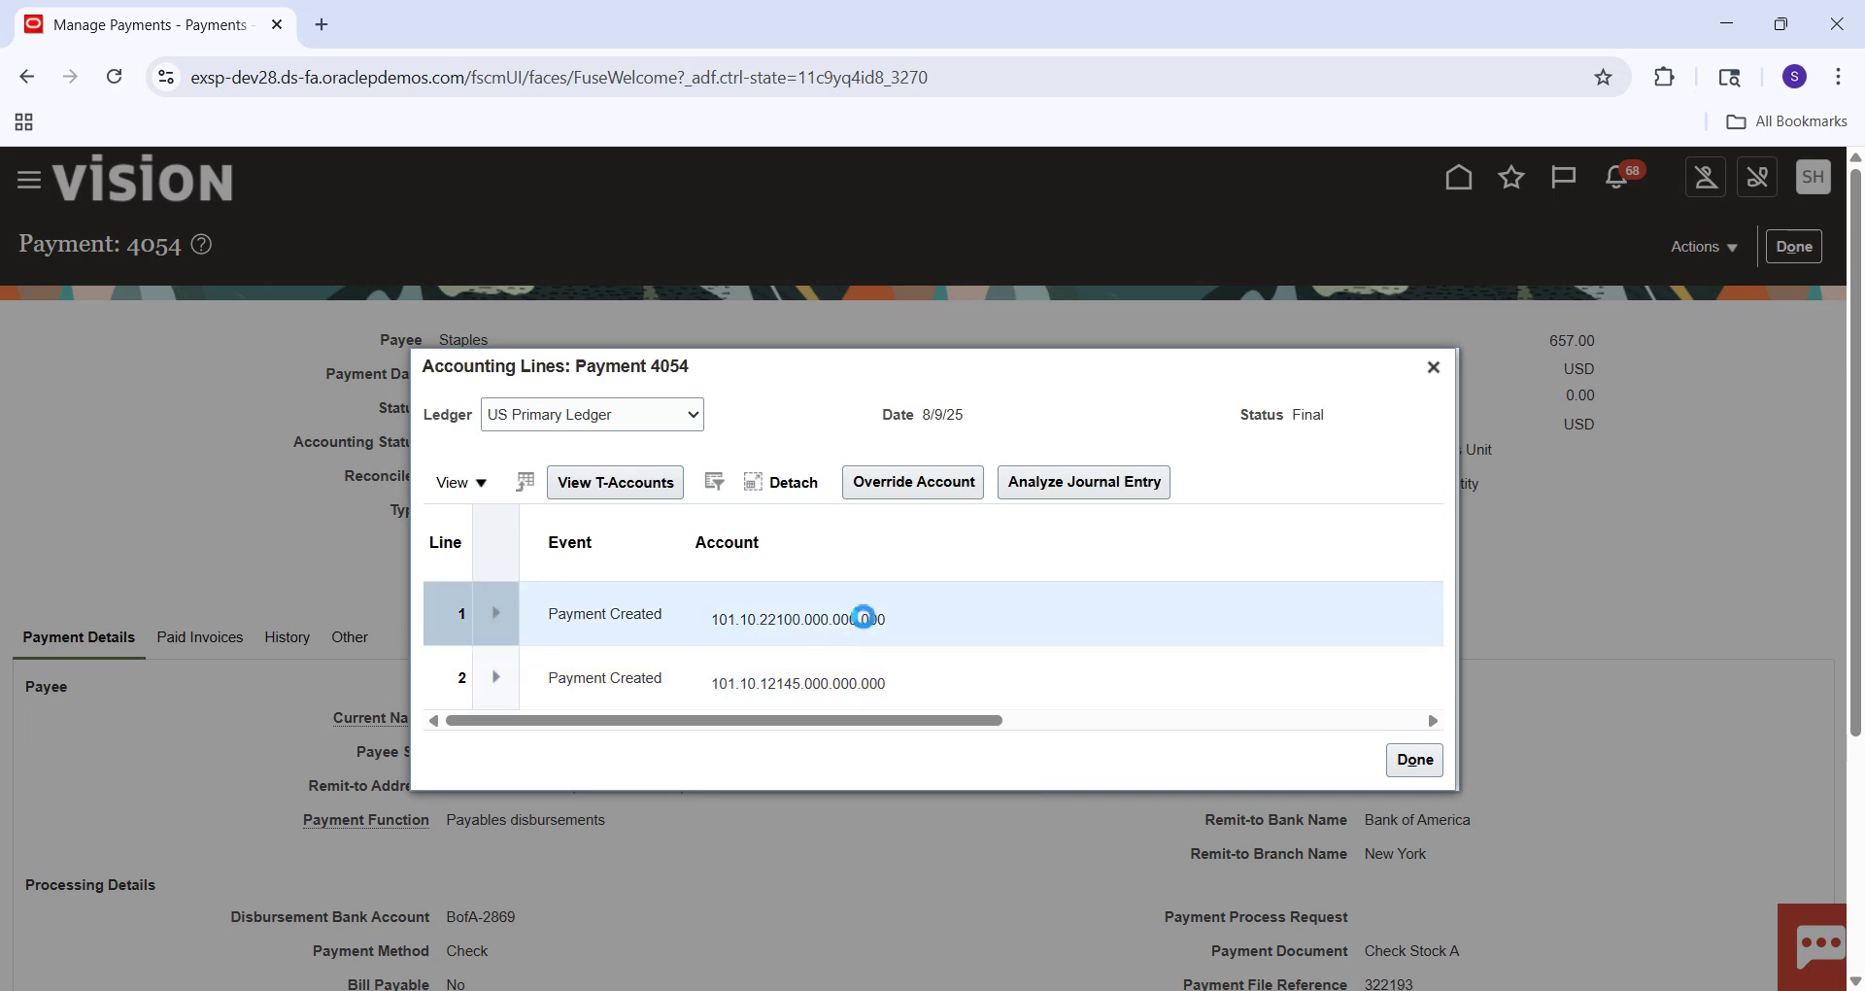
pyautogui.click(843, 538)
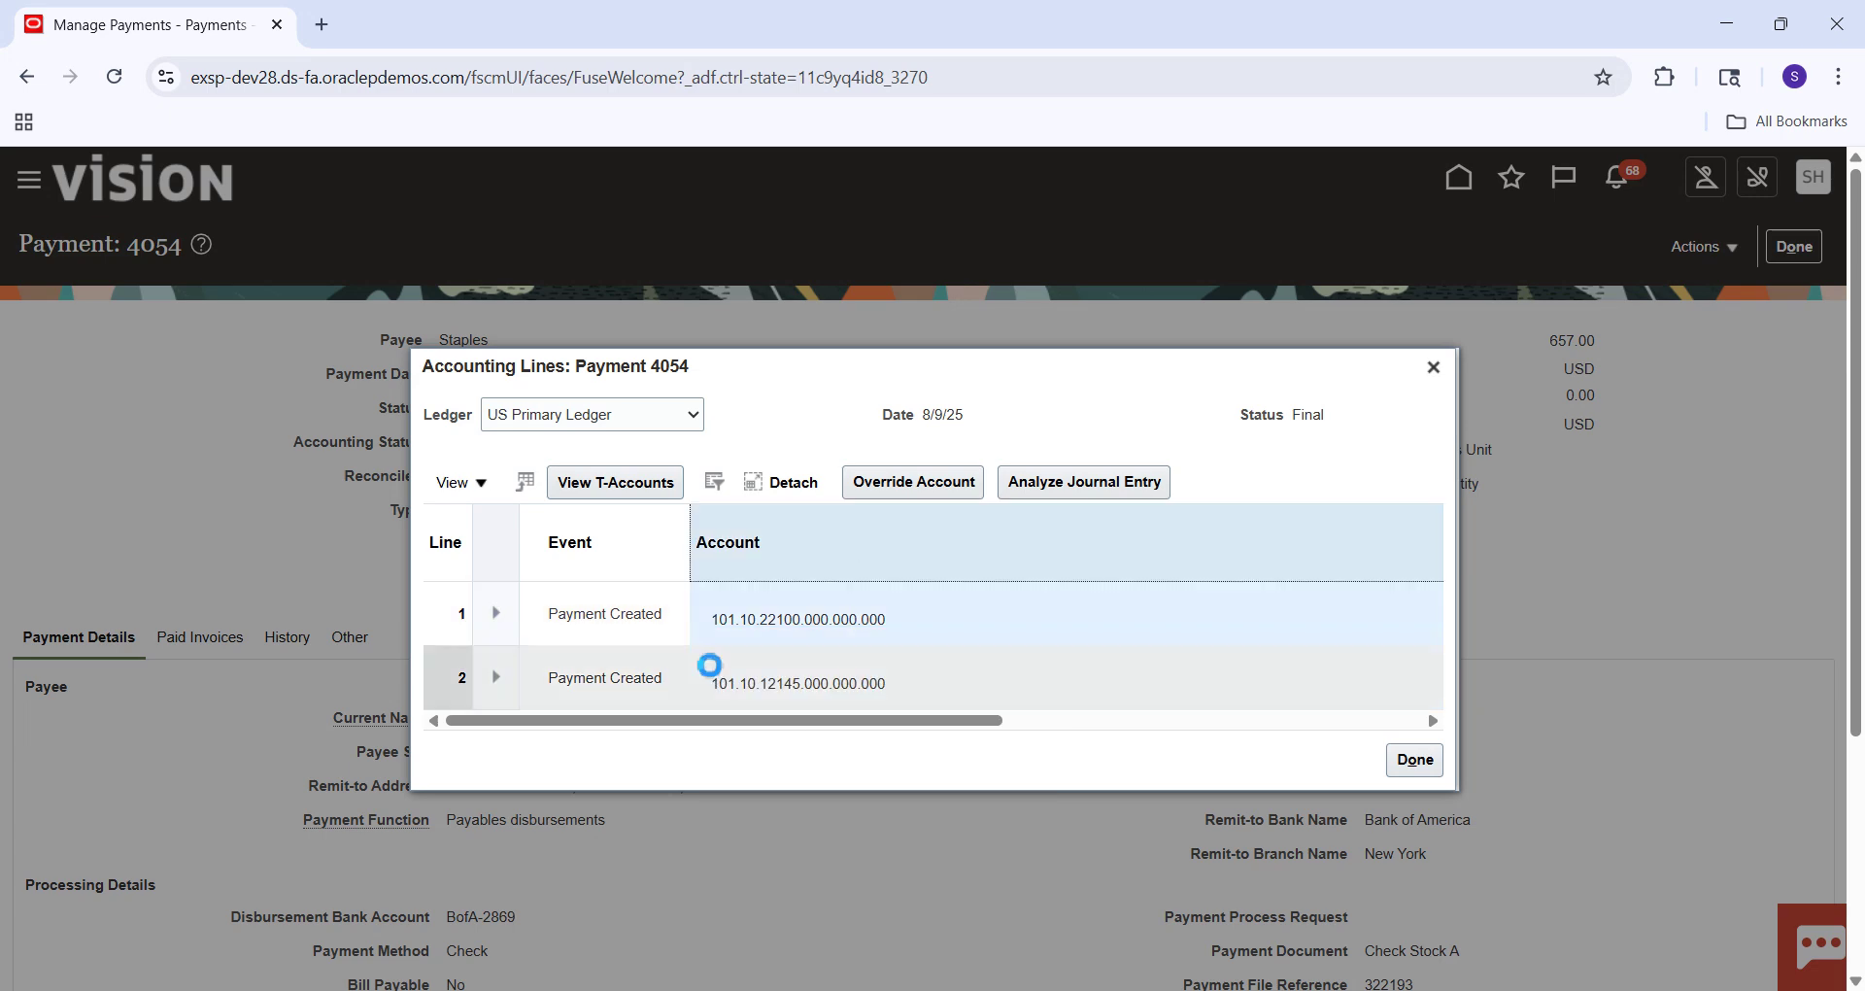
pyautogui.click(749, 624)
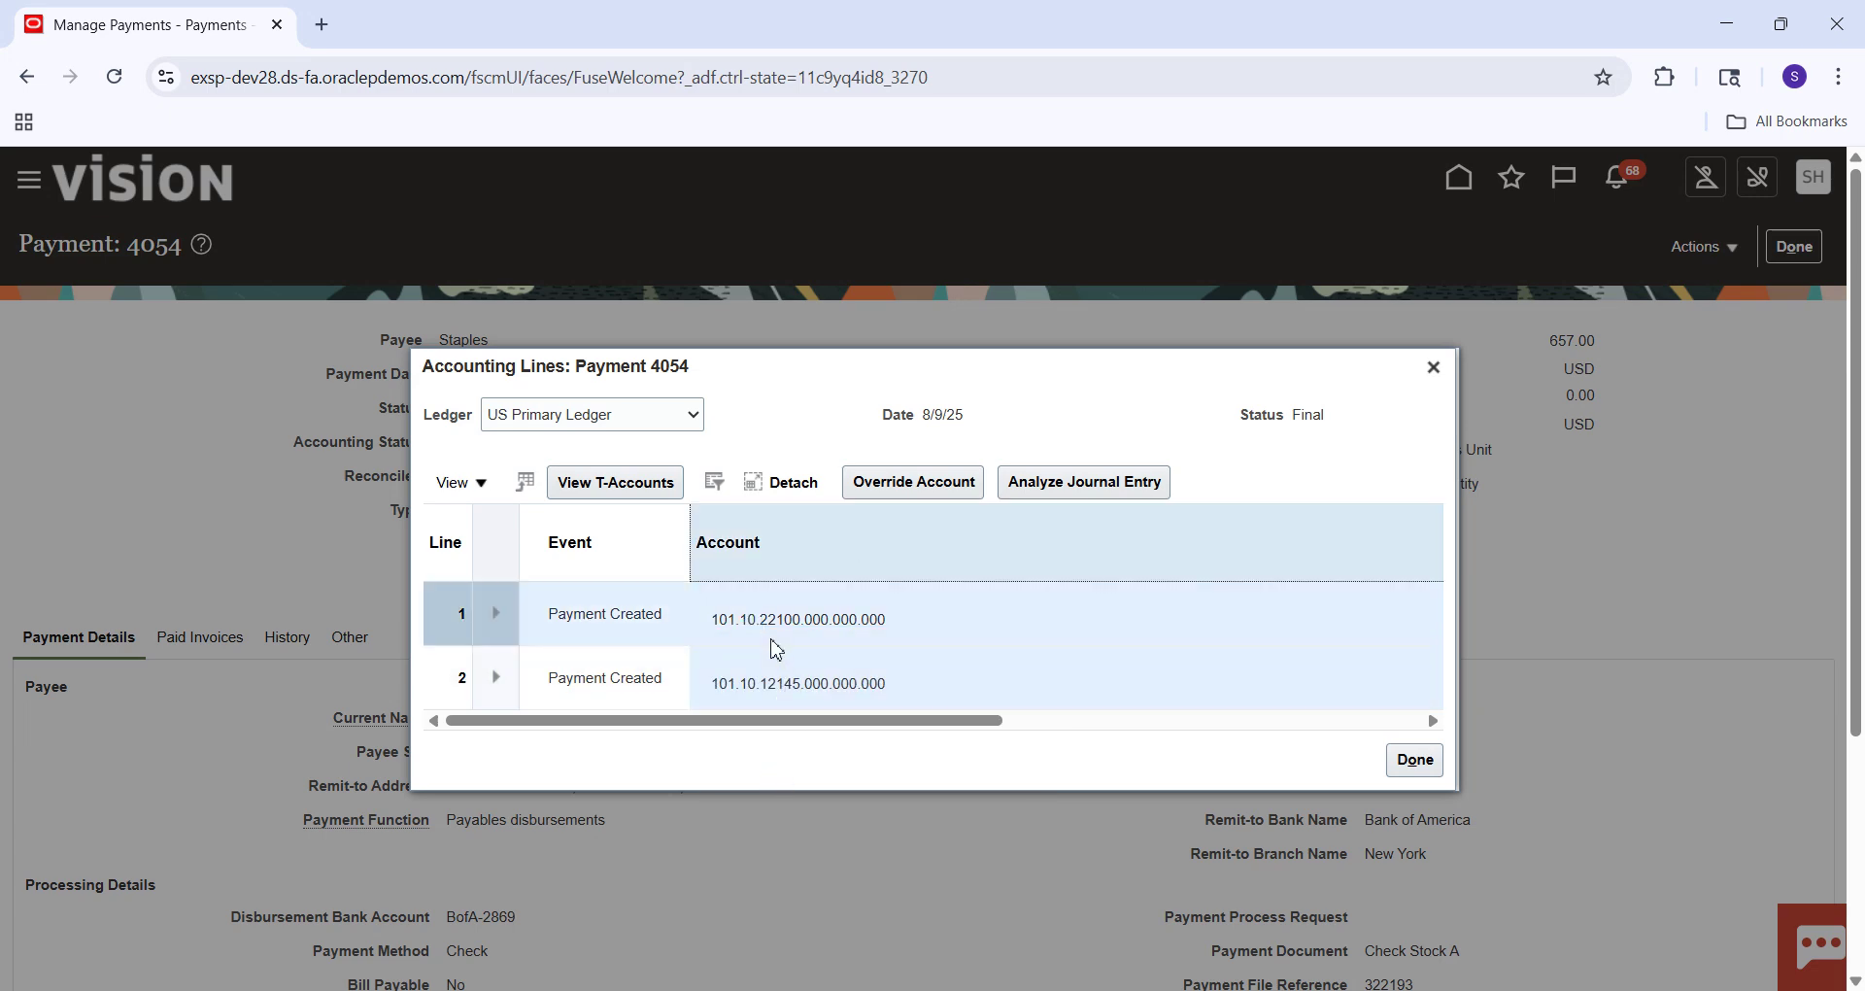
pyautogui.click(794, 618)
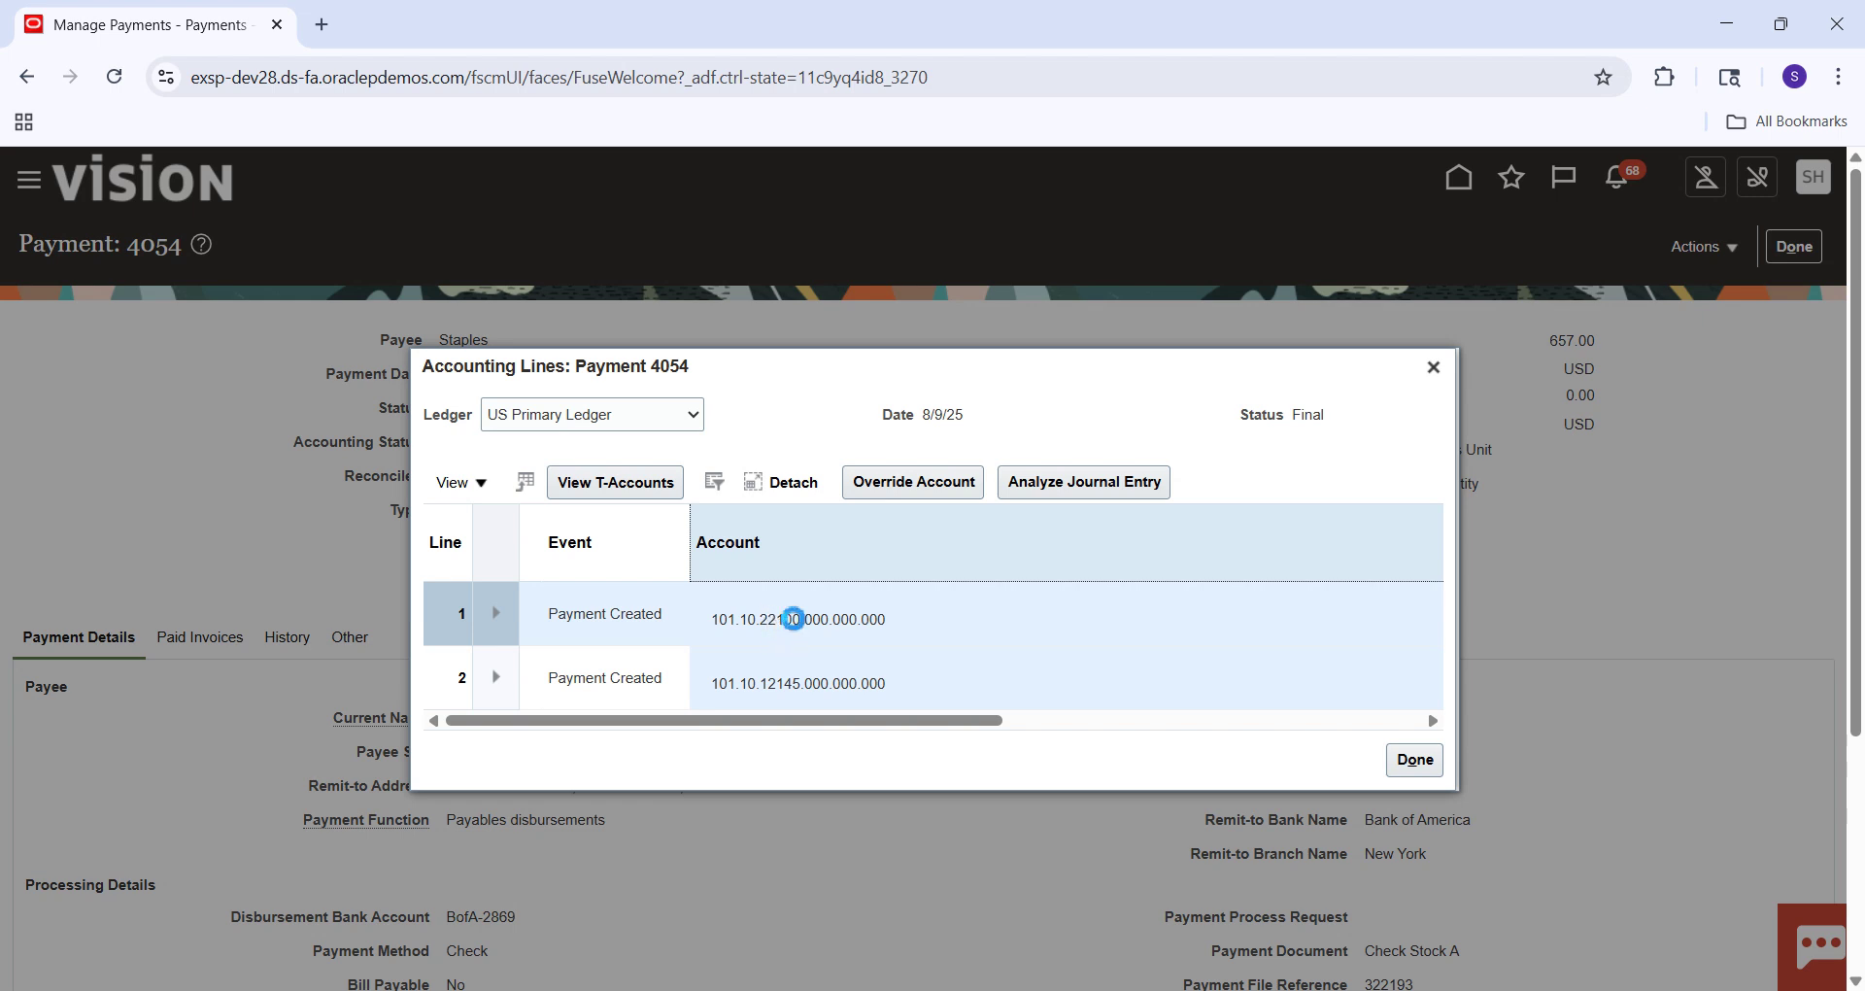
pyautogui.click(621, 764)
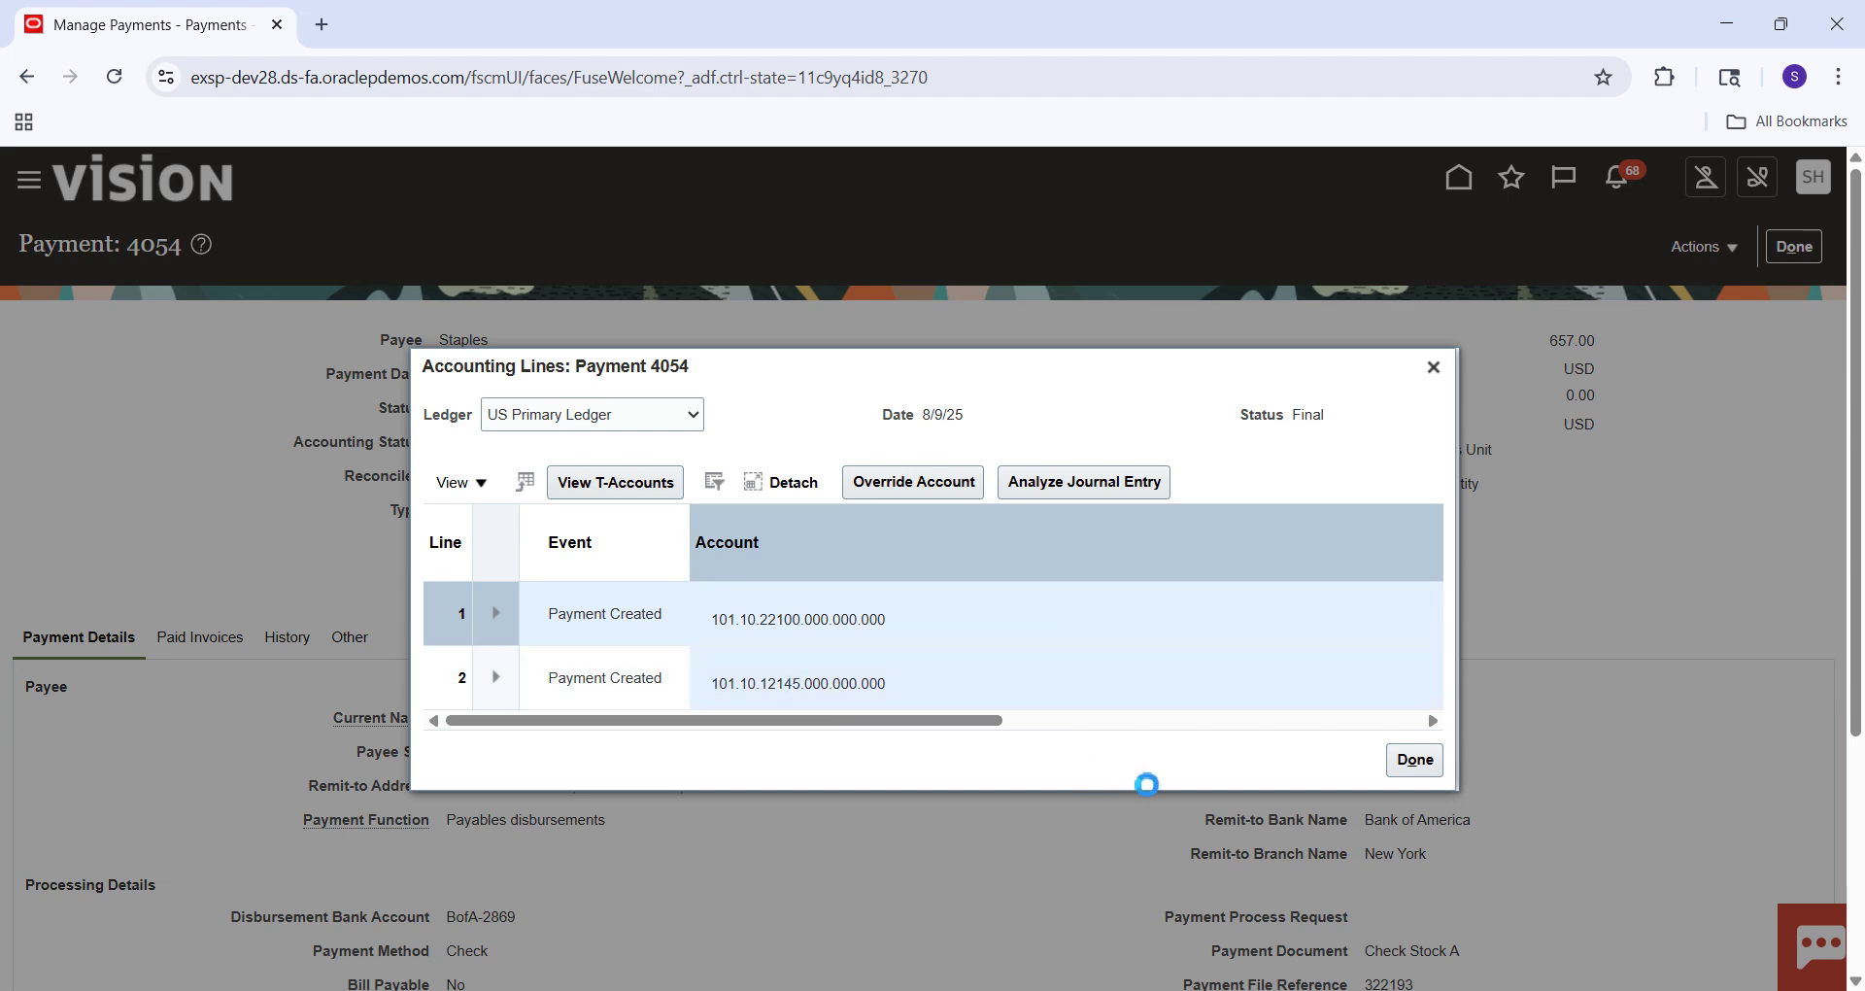
pyautogui.click(760, 620)
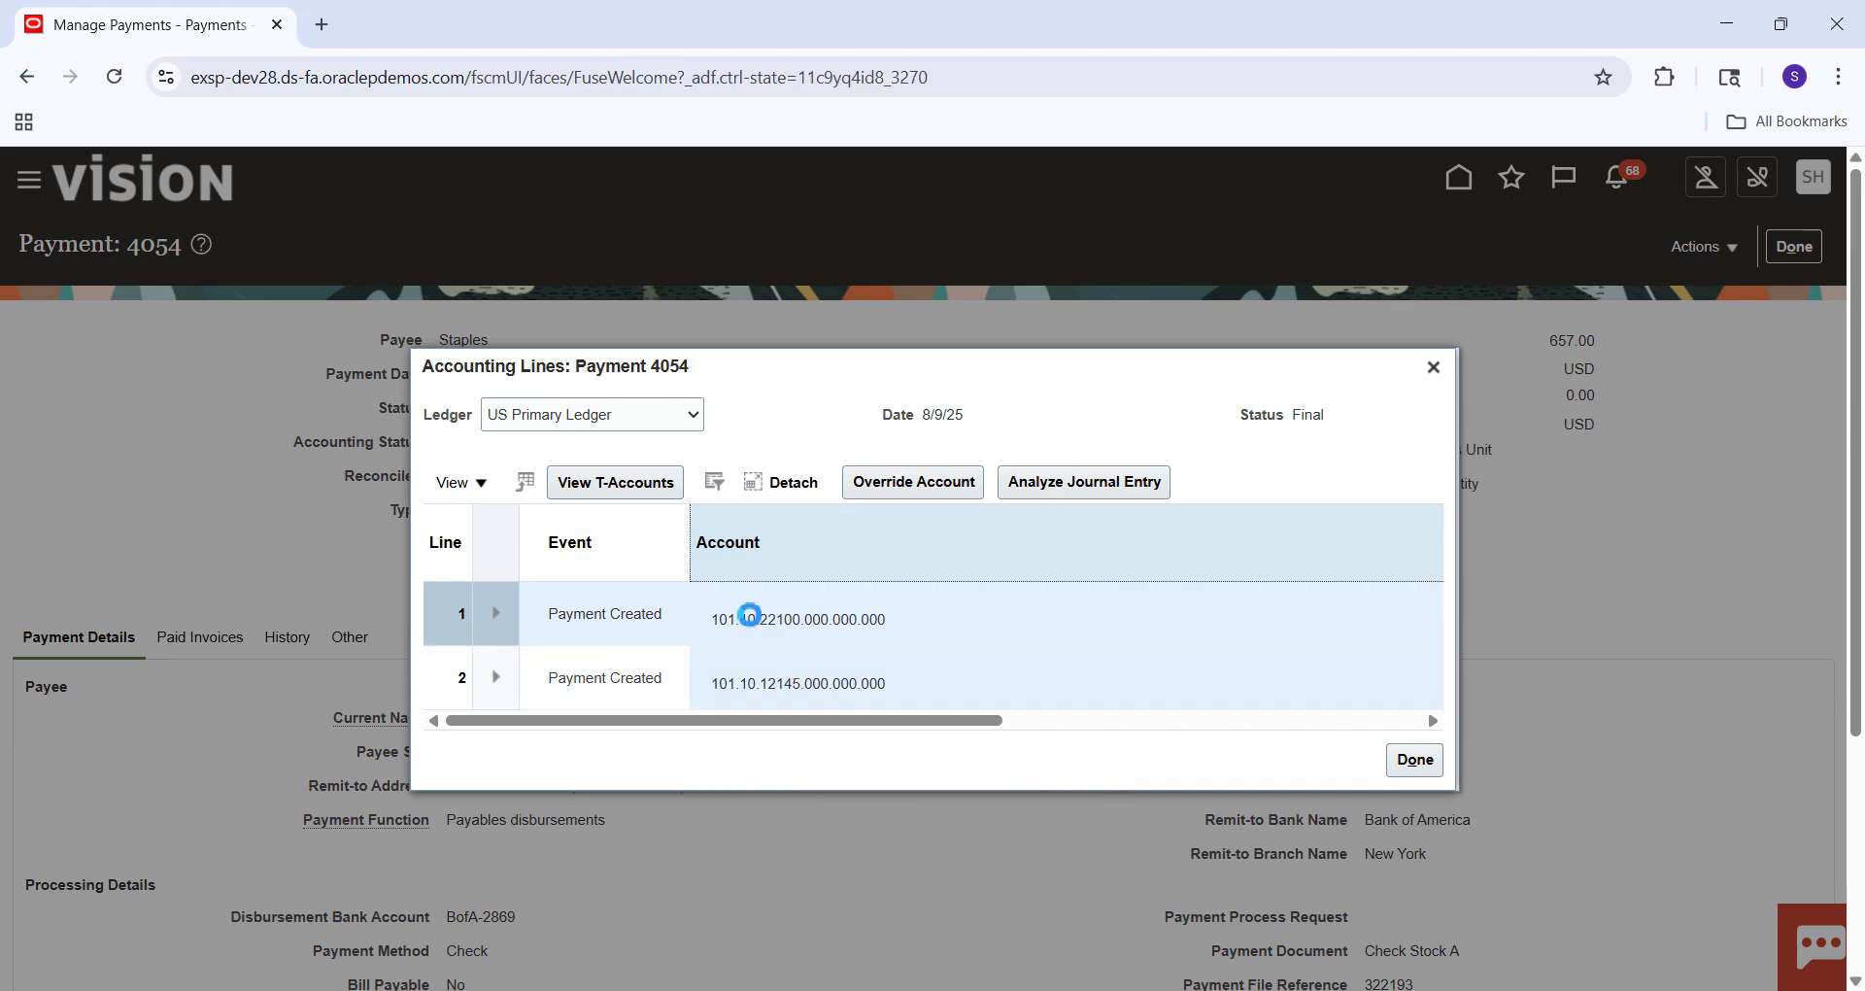
pyautogui.click(651, 767)
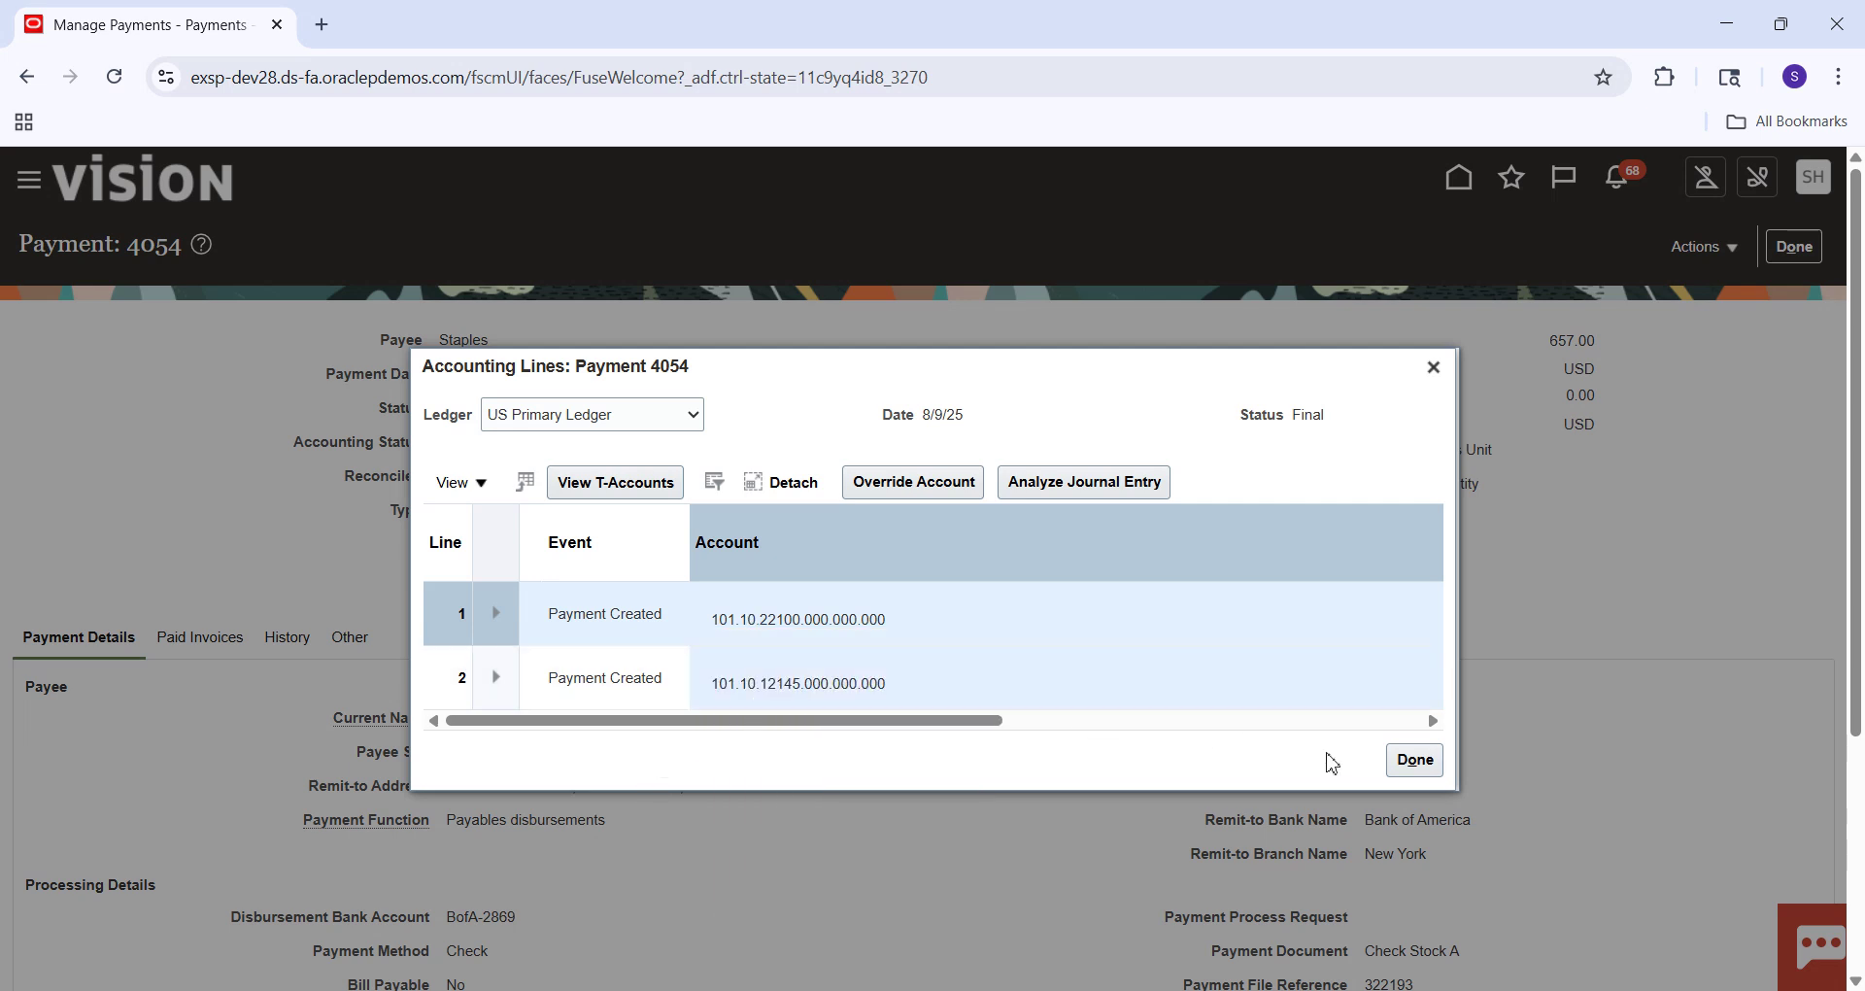
pyautogui.click(1415, 763)
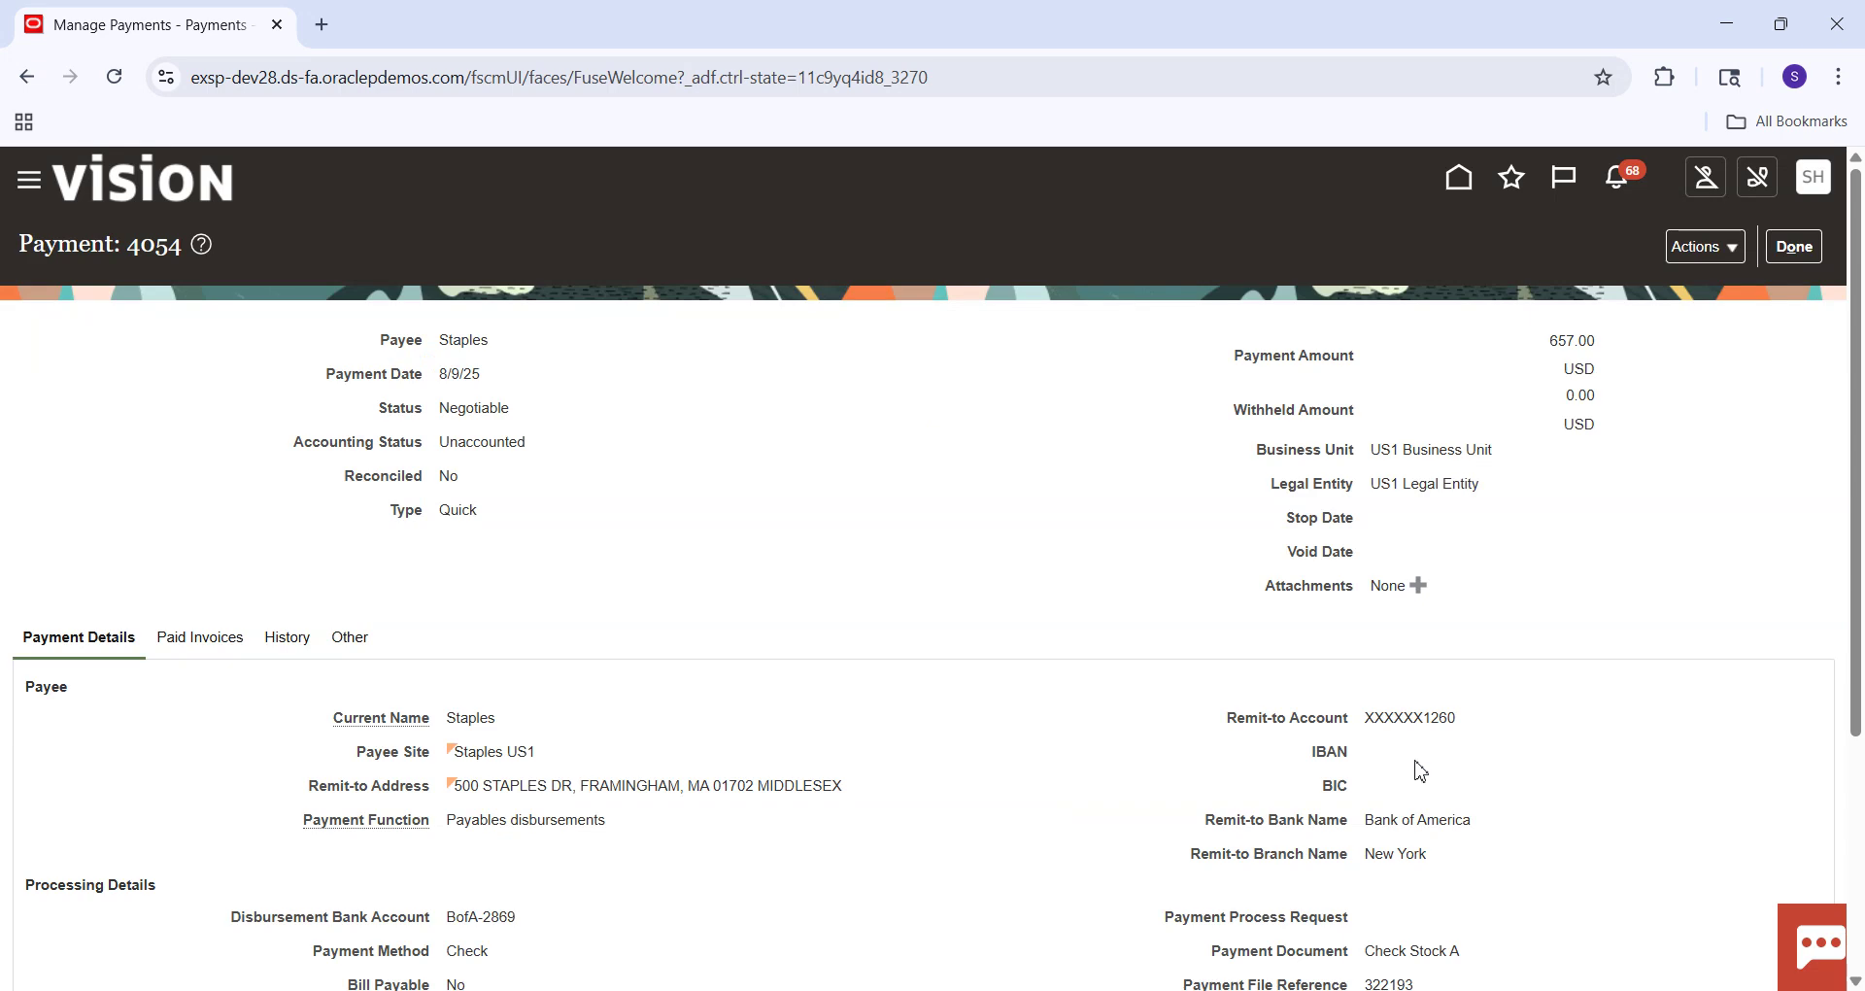
pyautogui.click(1797, 249)
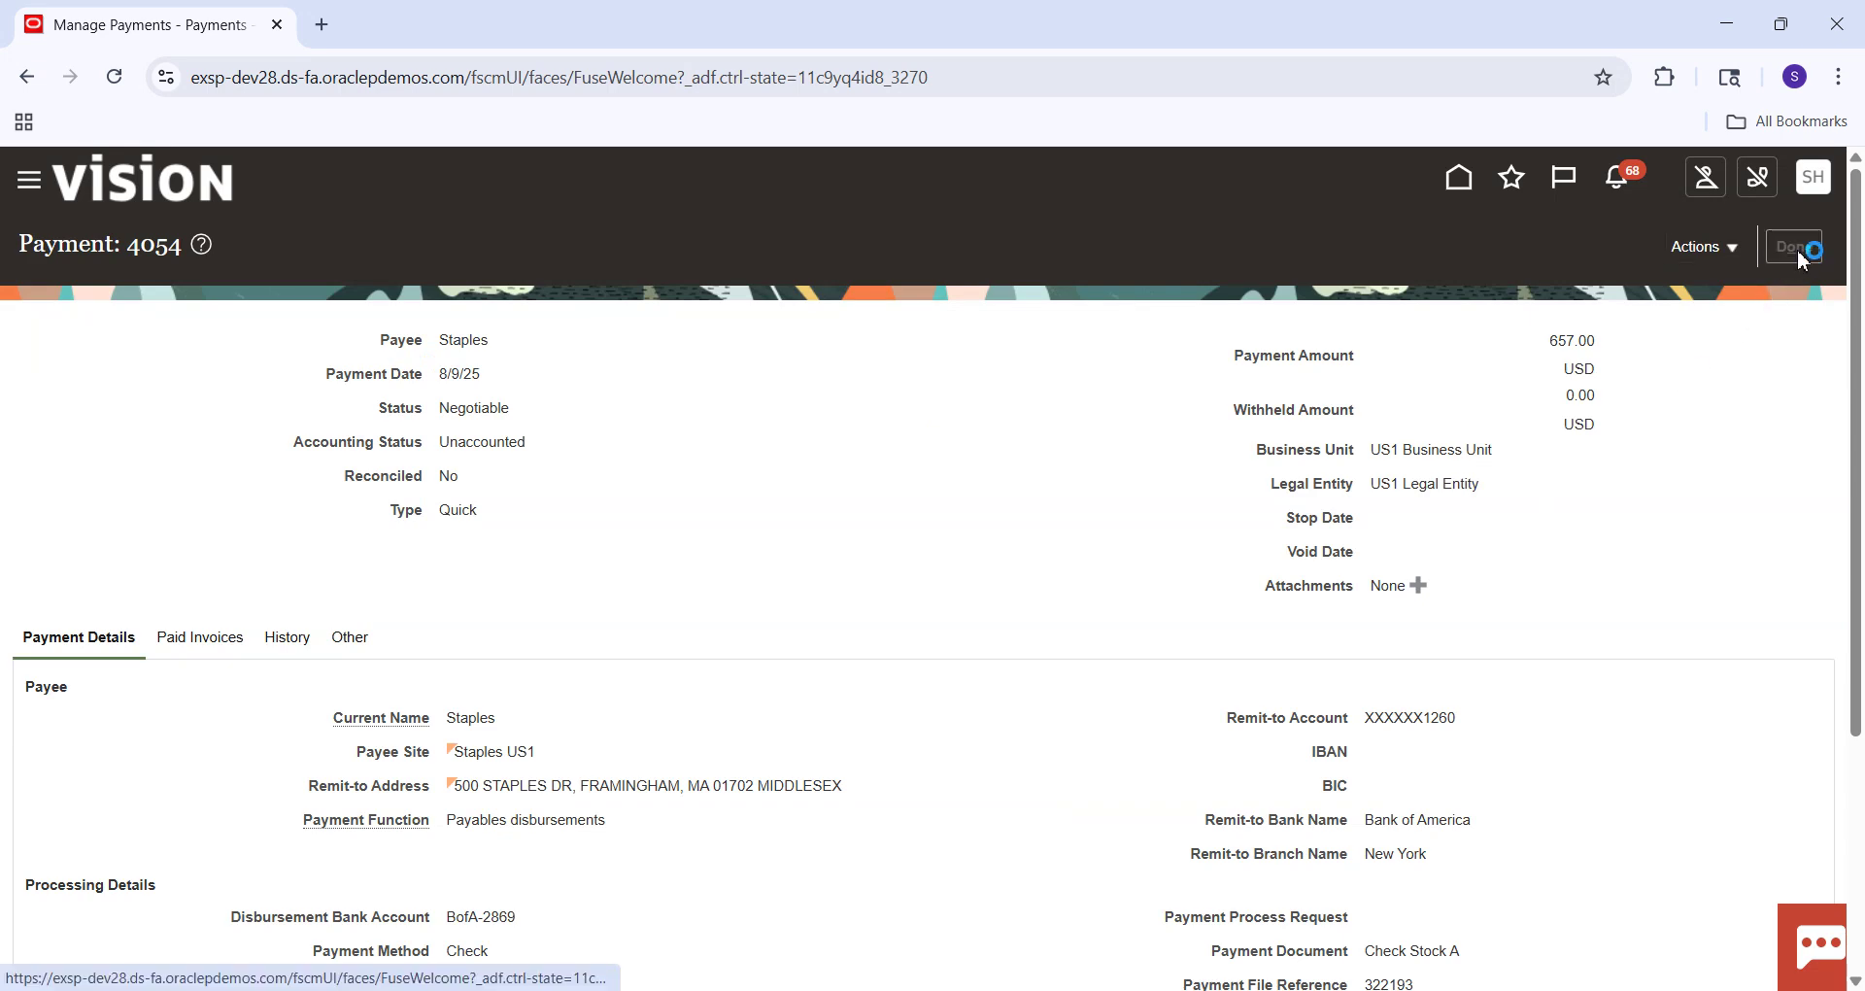
pyautogui.click(1797, 249)
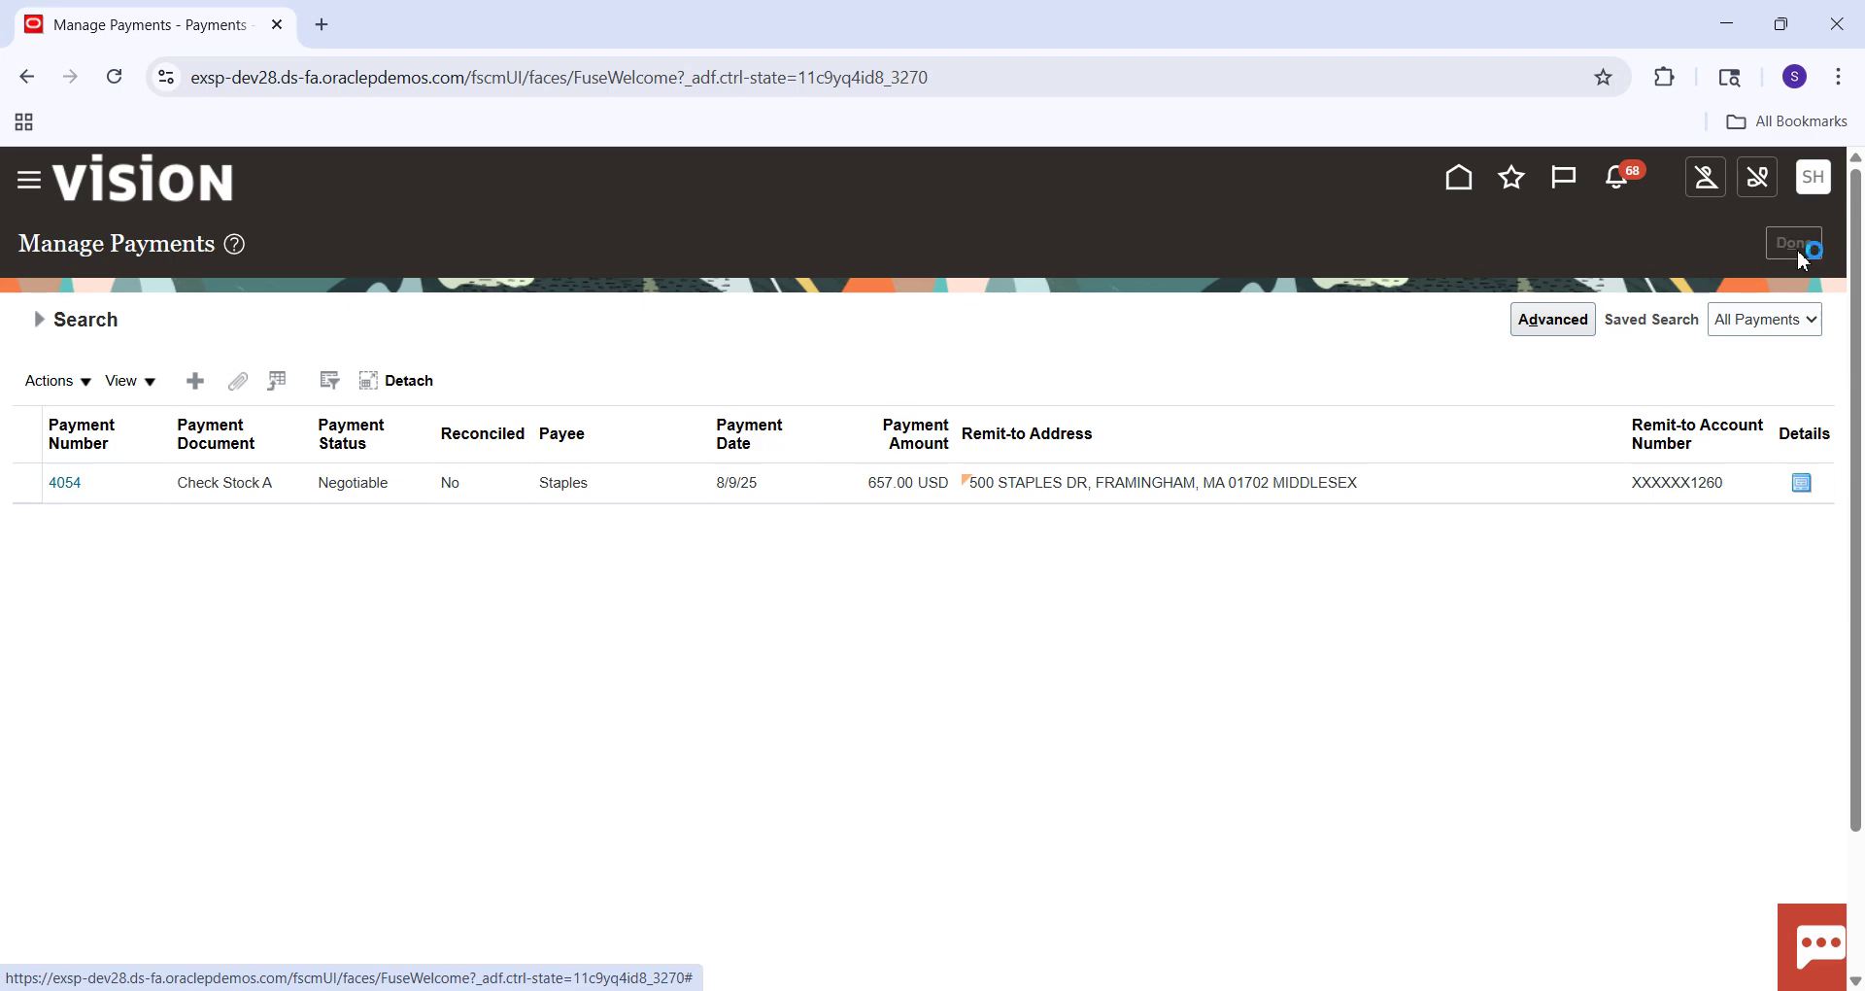
# Switch to Excel and review the offset account notes in cell C39.
pyautogui.hotkey('alt', 'Tab')
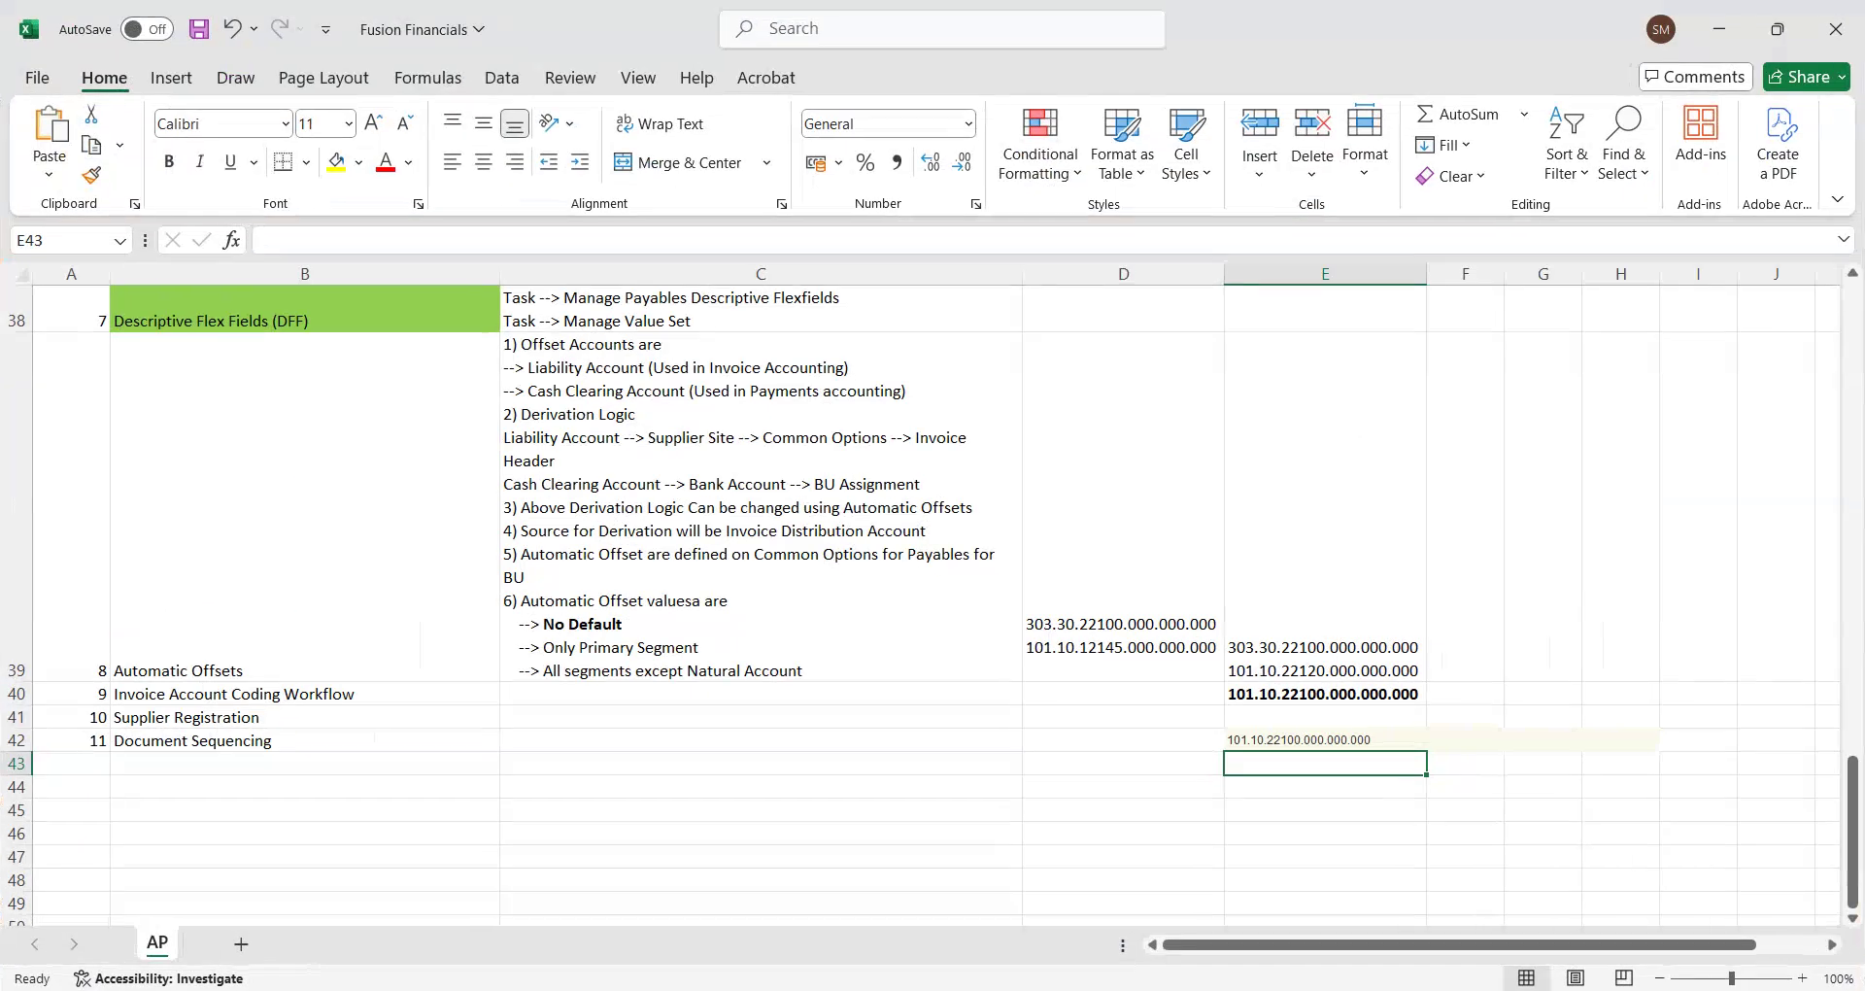
pyautogui.click(669, 509)
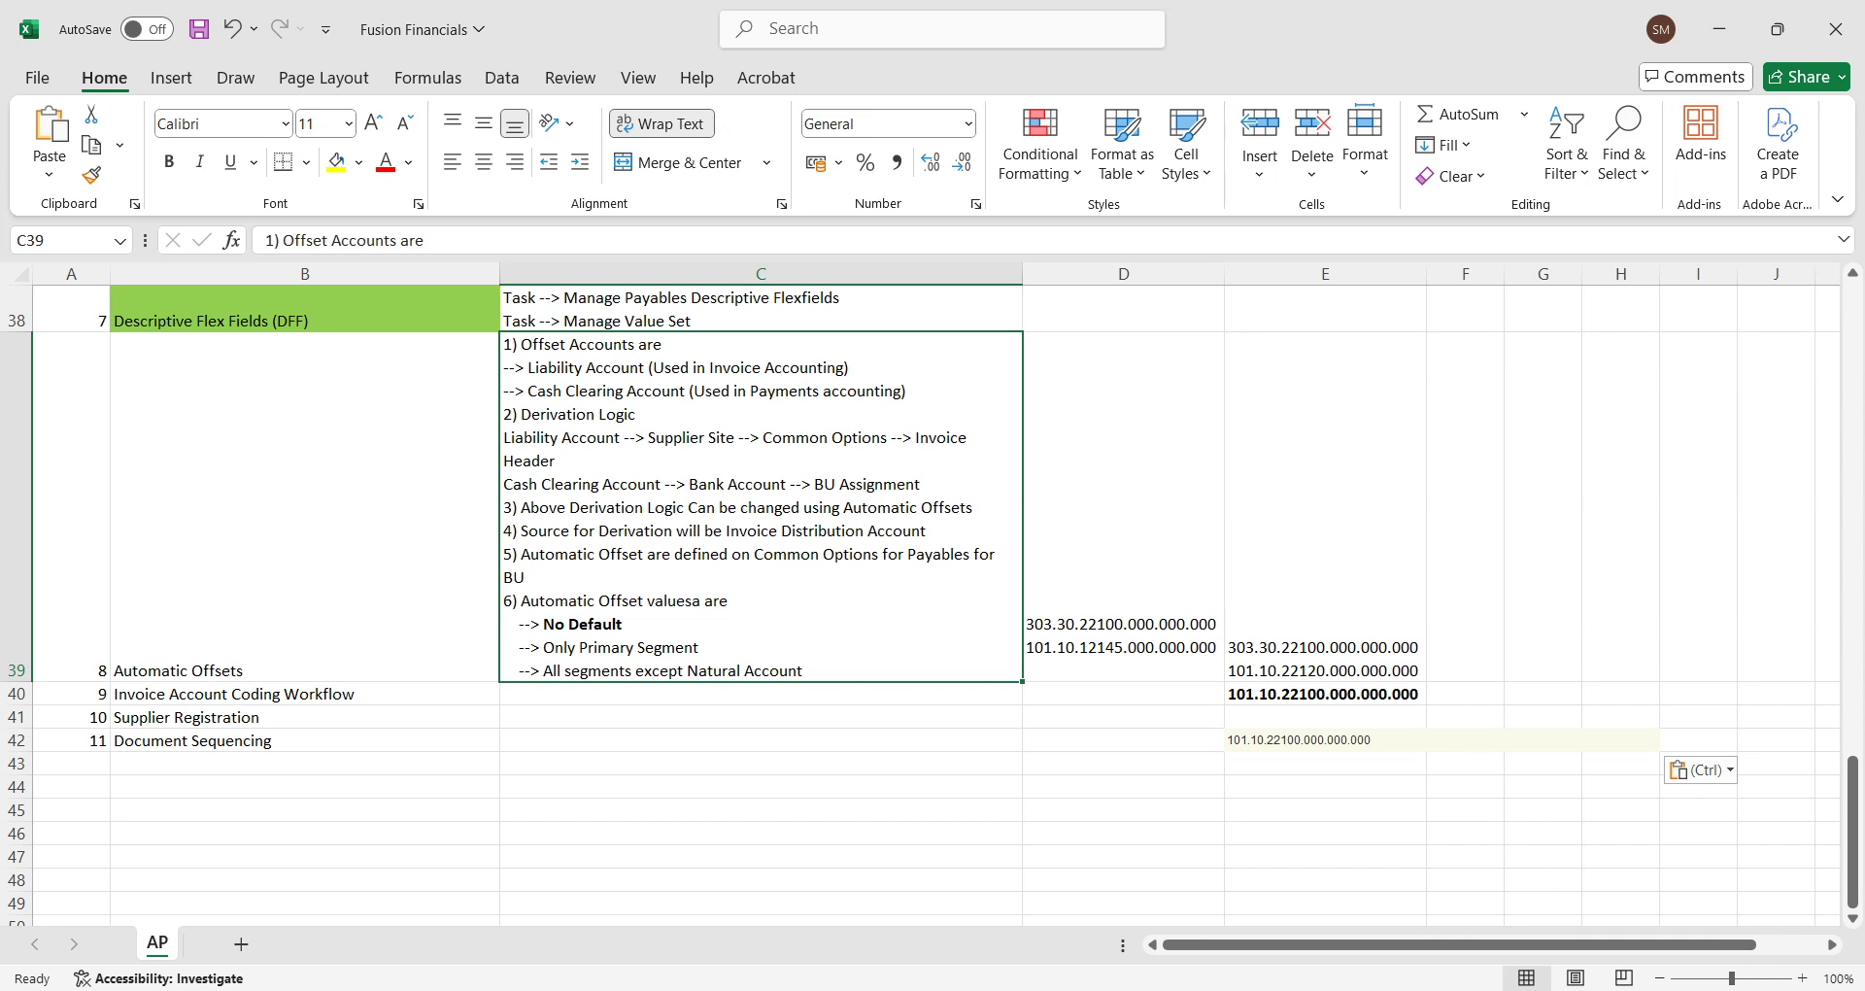
pyautogui.click(1479, 986)
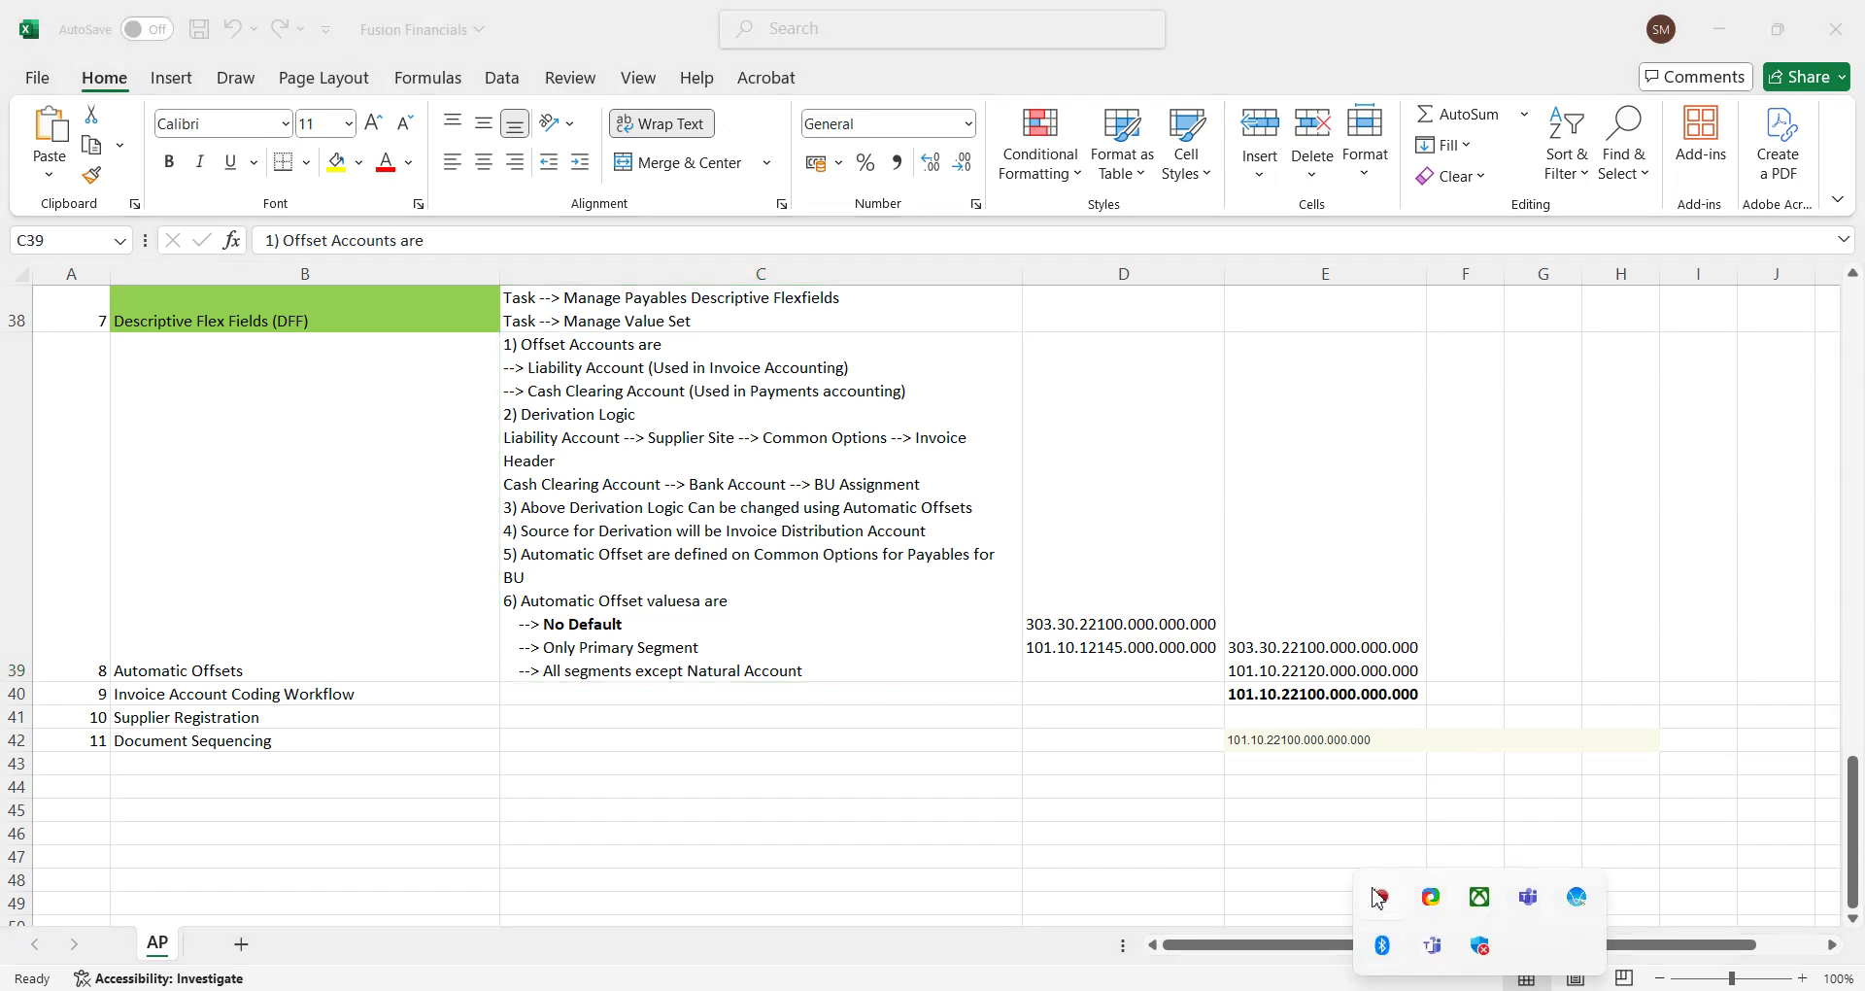